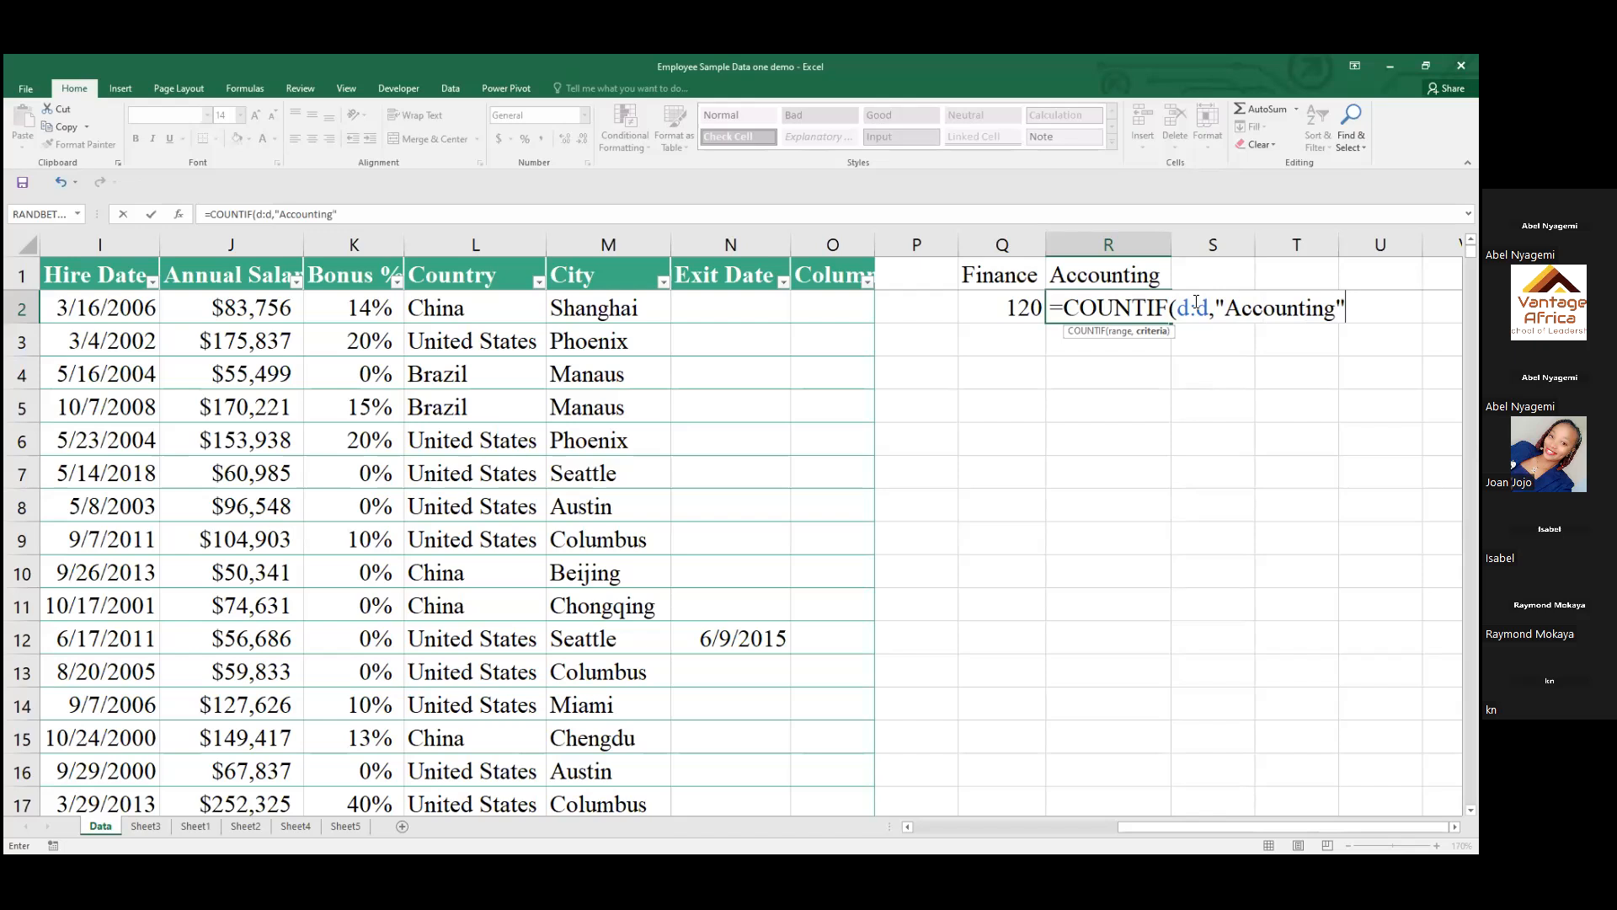
Finish the Accounting count in R2 as =COUNTIF(D:D,"Accounting") and reopen the formula to review it
type(")")
key("Return")
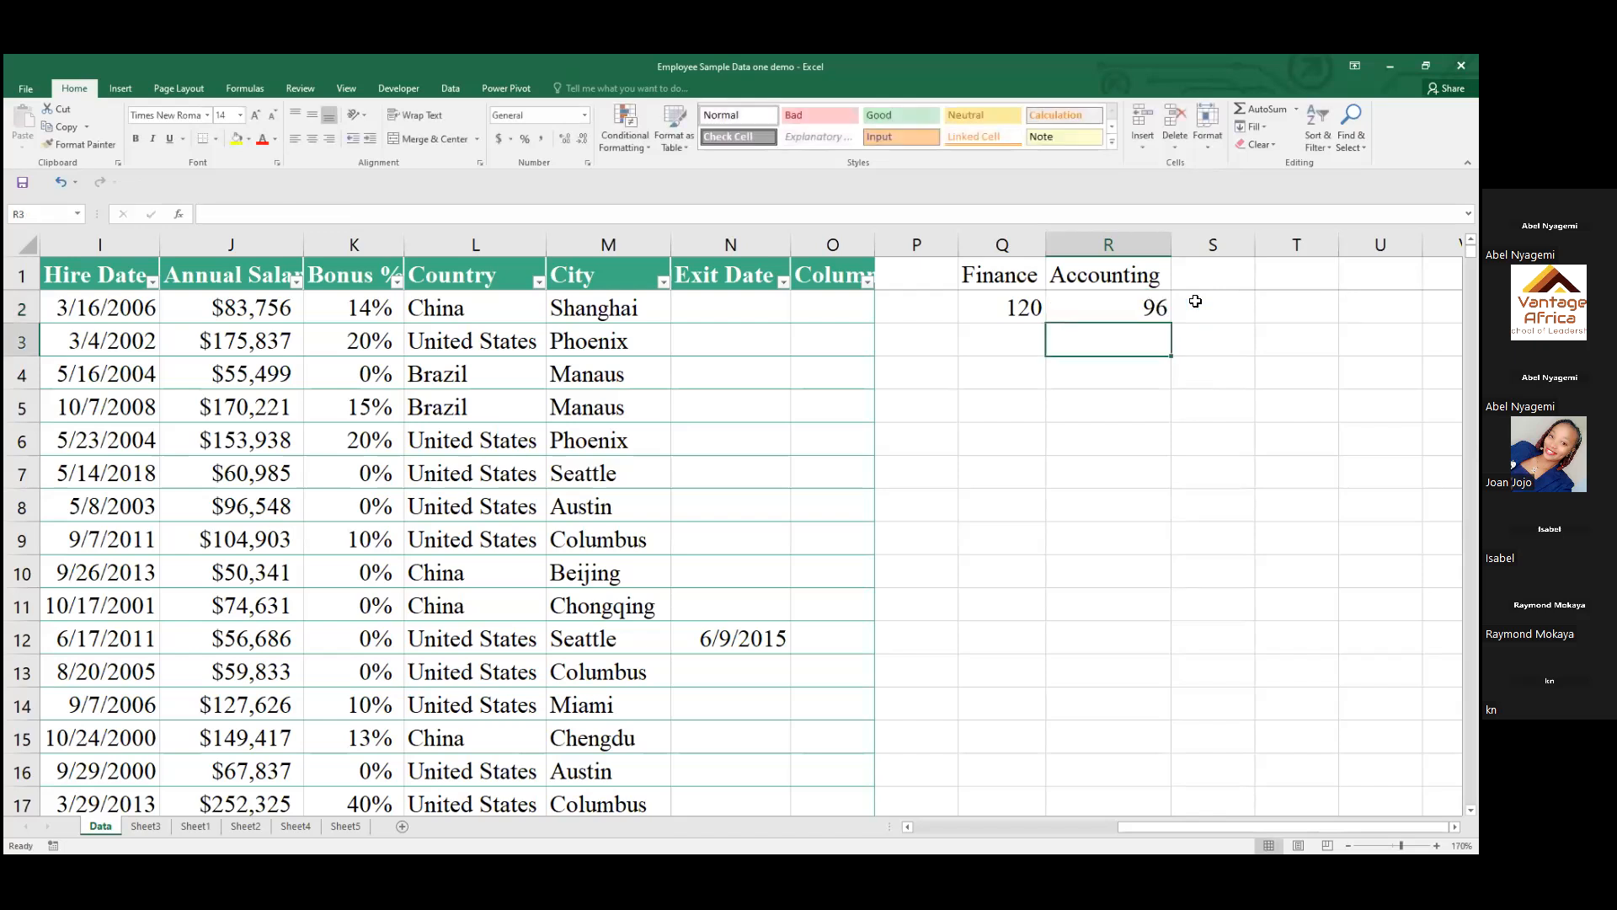
left_click(1123, 304)
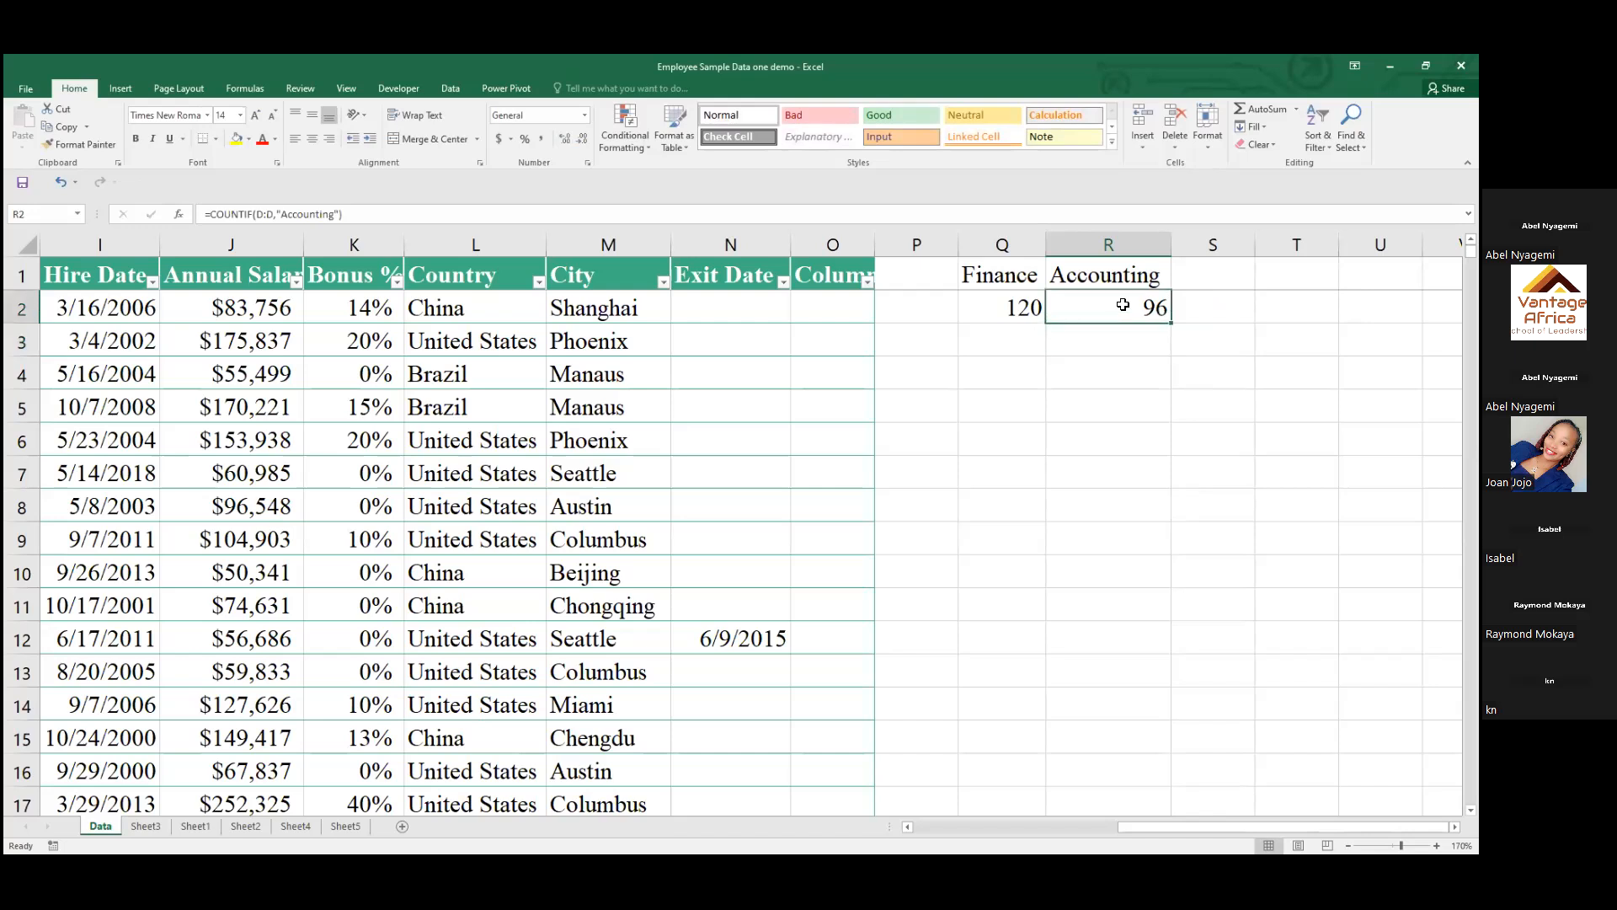
double_click(1139, 306)
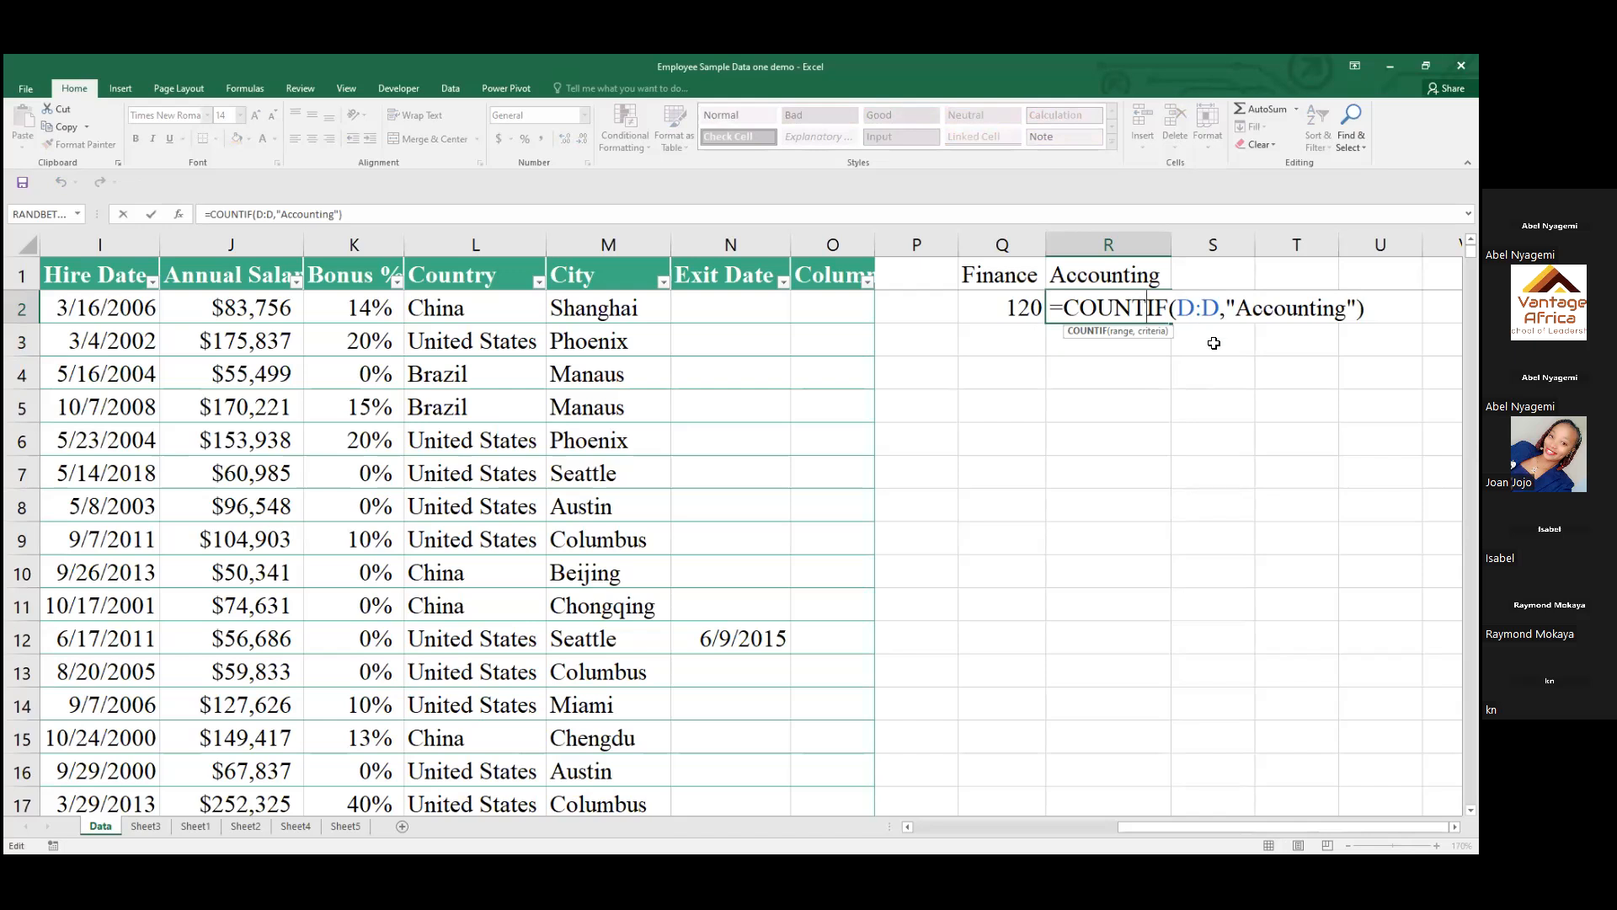
key("Return")
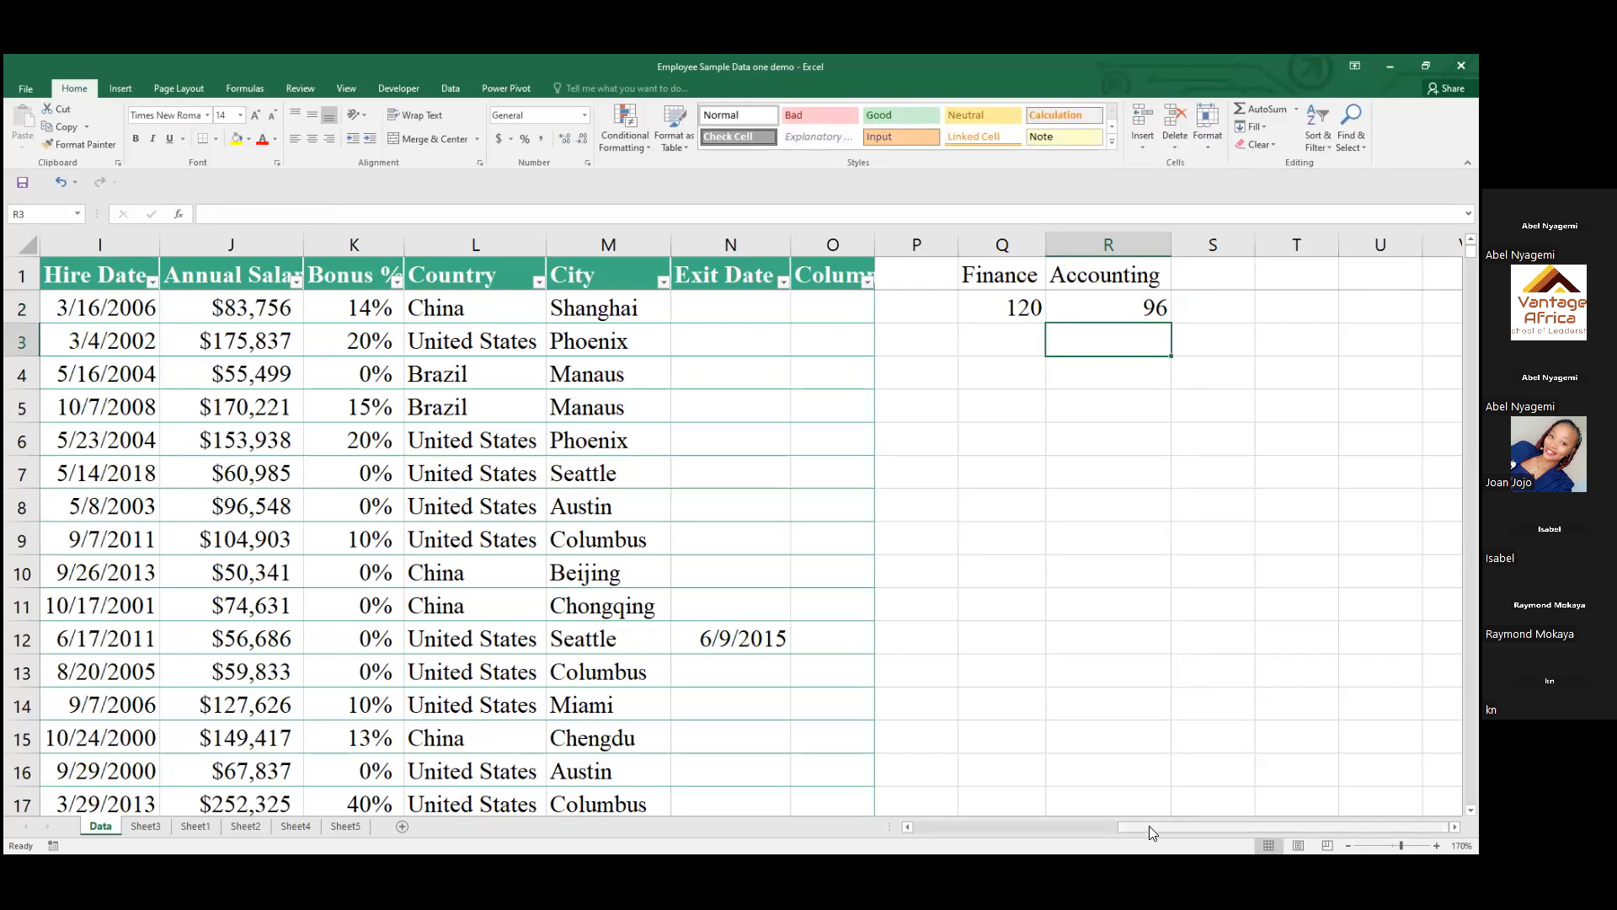
Insert a blank PivotTable on a new worksheet through the recommended PivotTables and close its field list
left_click_drag(1149, 825, 896, 840)
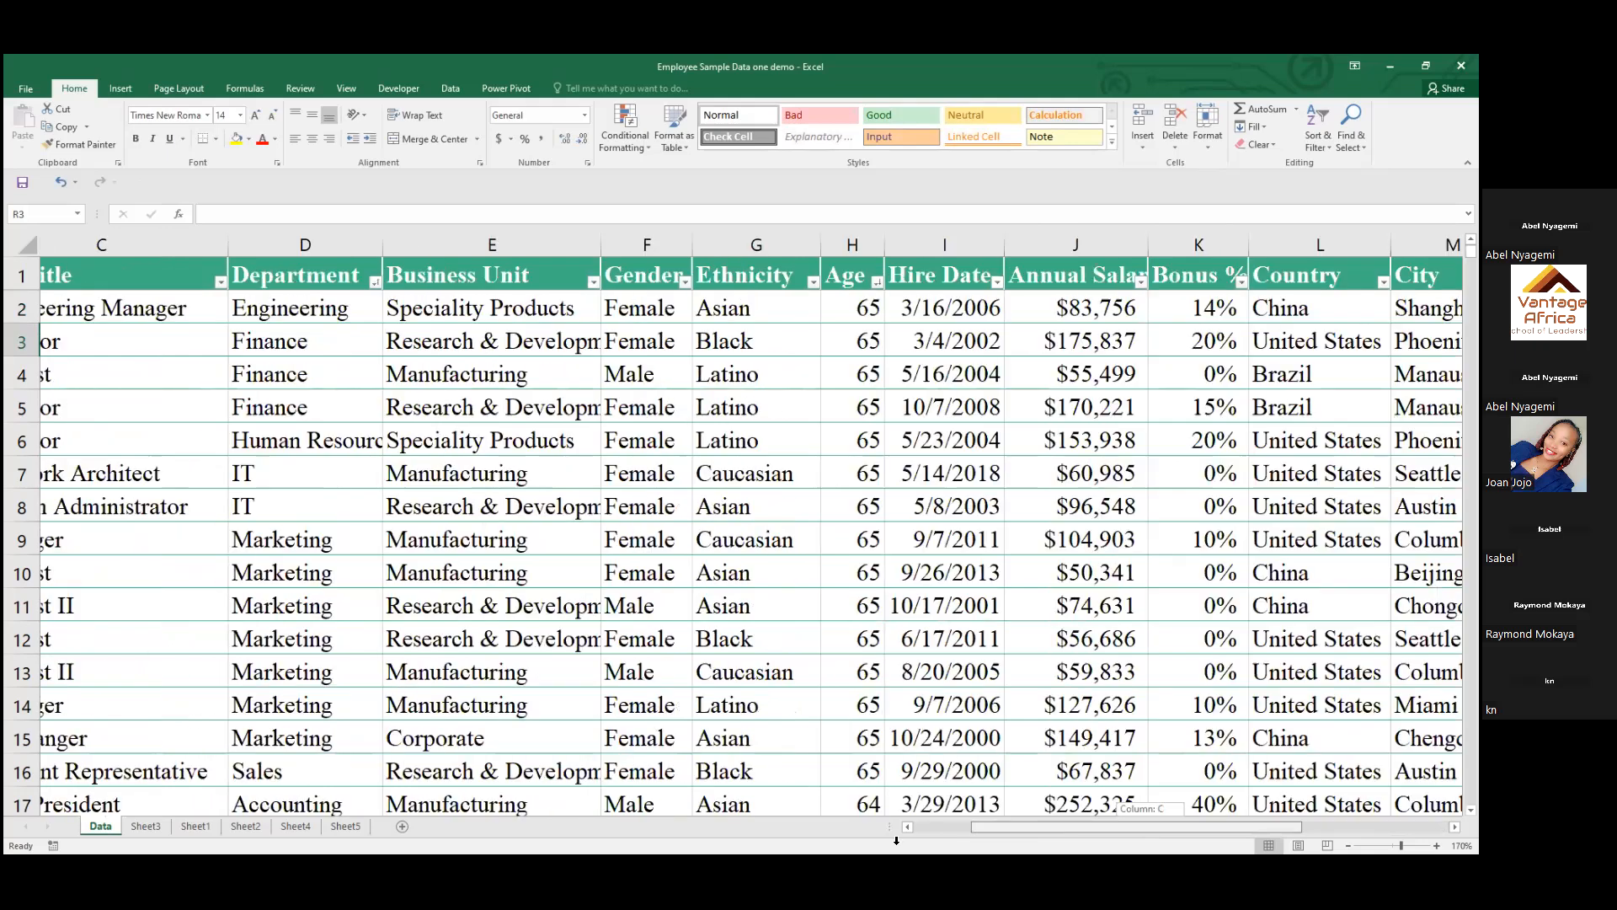
left_click_drag(423, 241, 203, 162)
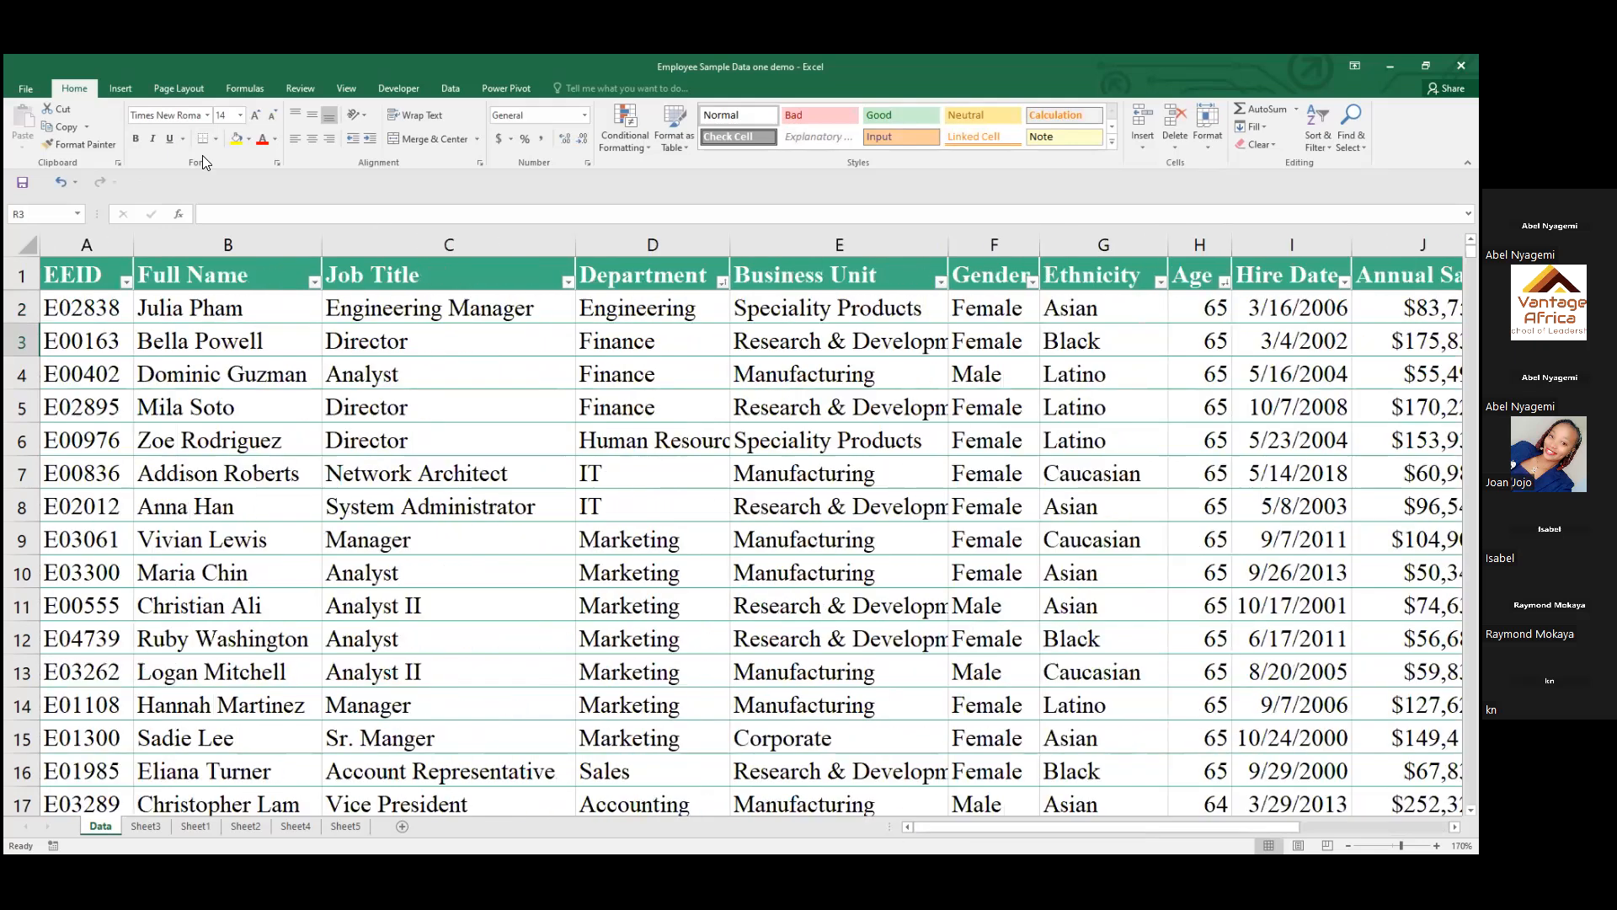
left_click(123, 88)
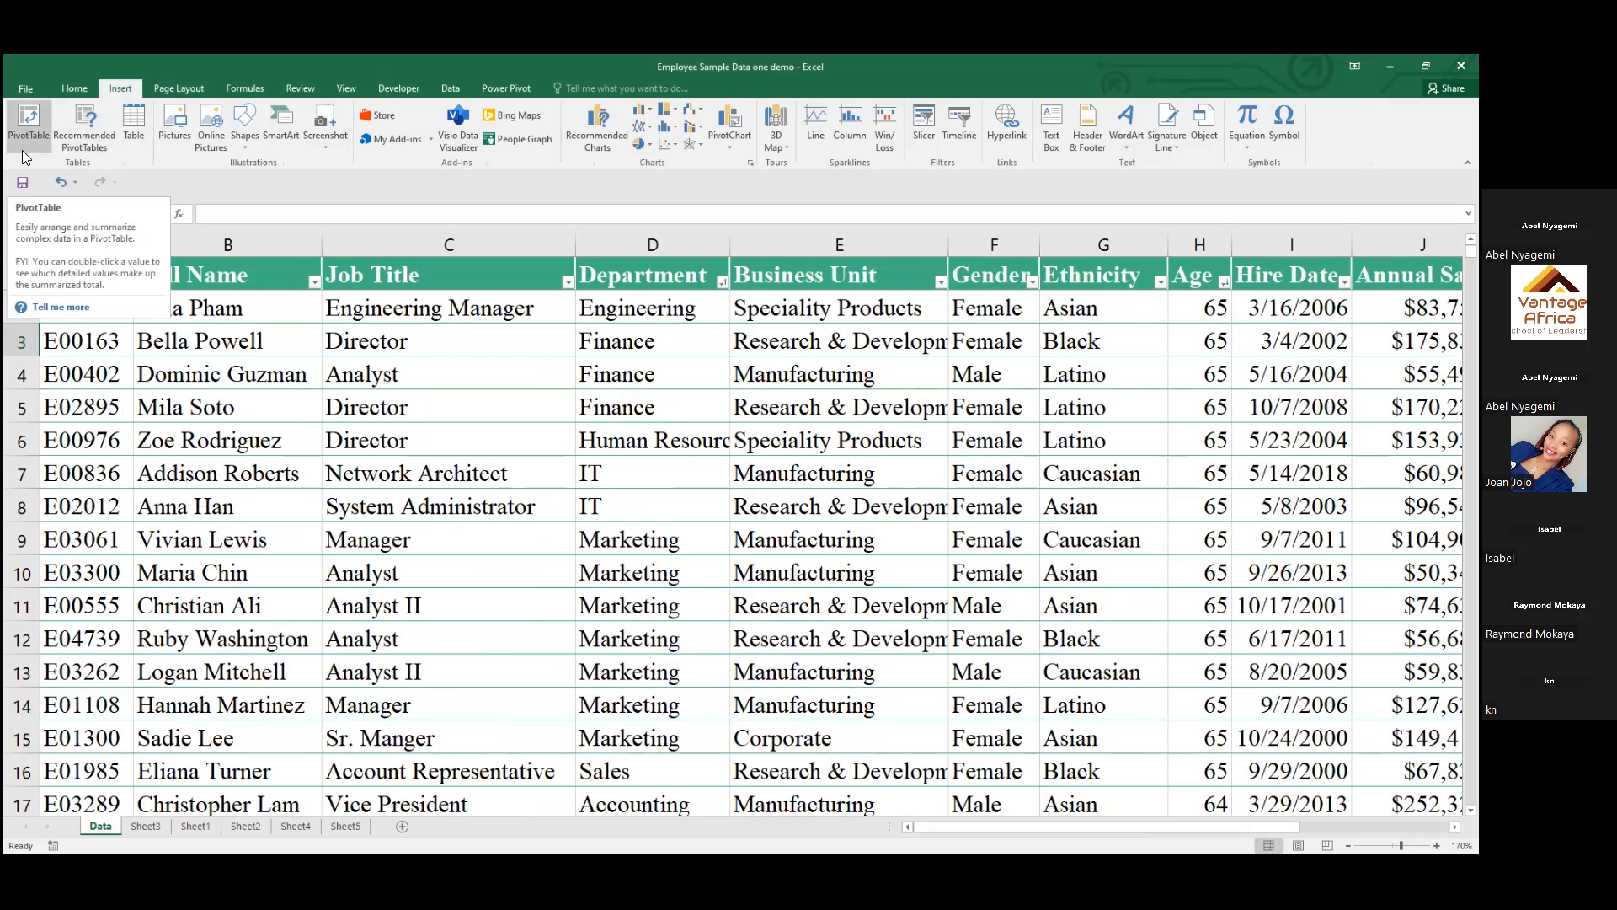
left_click(82, 143)
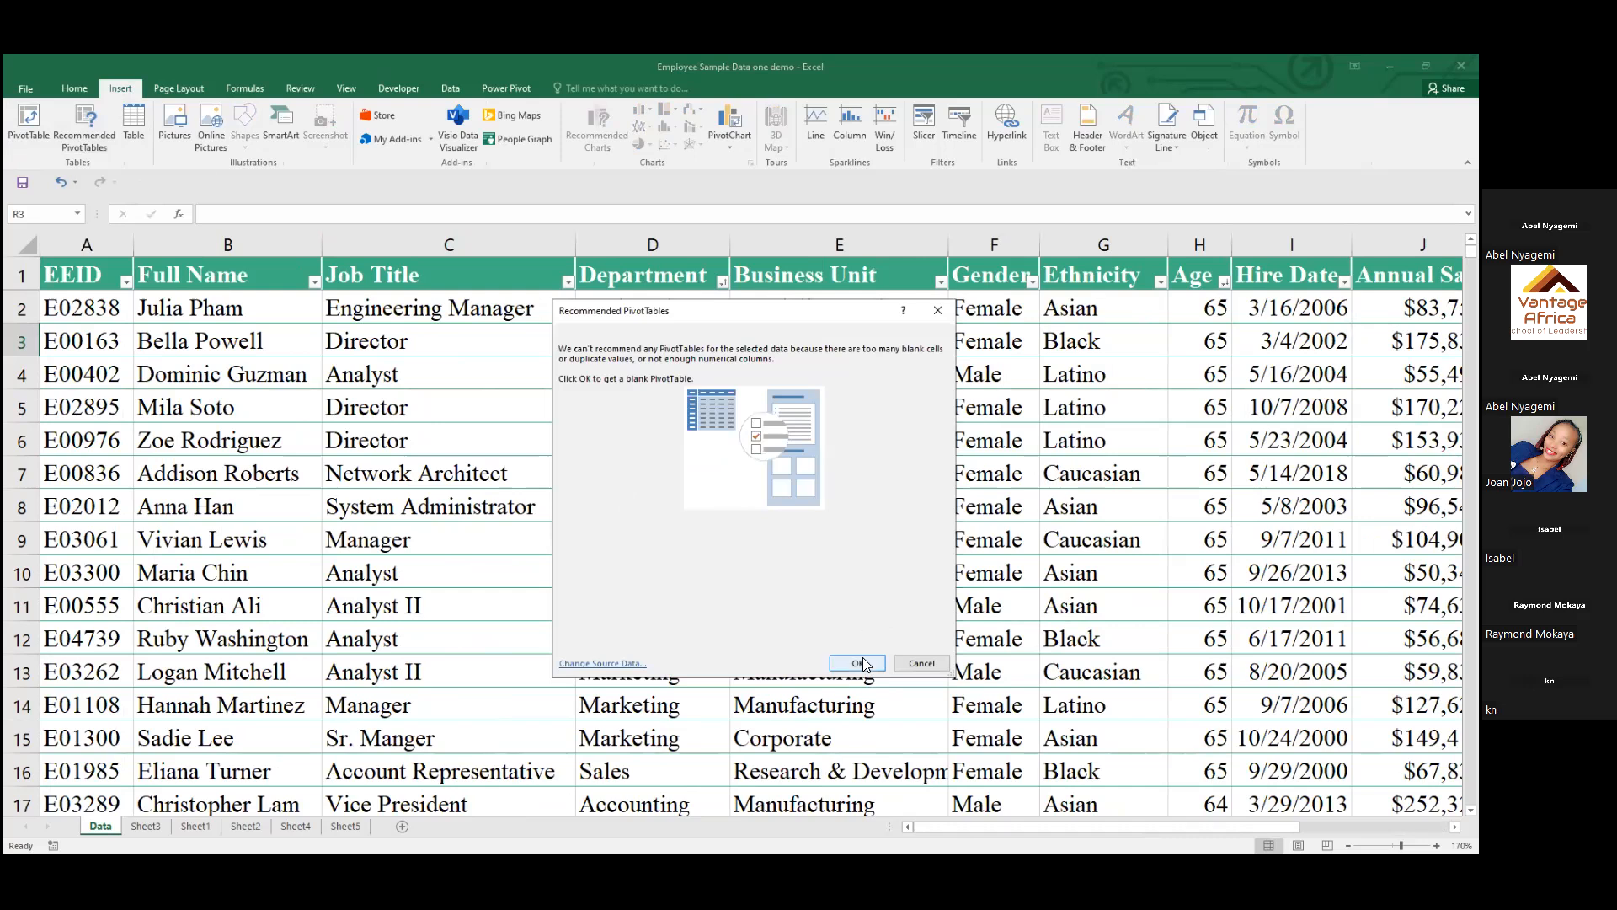
left_click(864, 669)
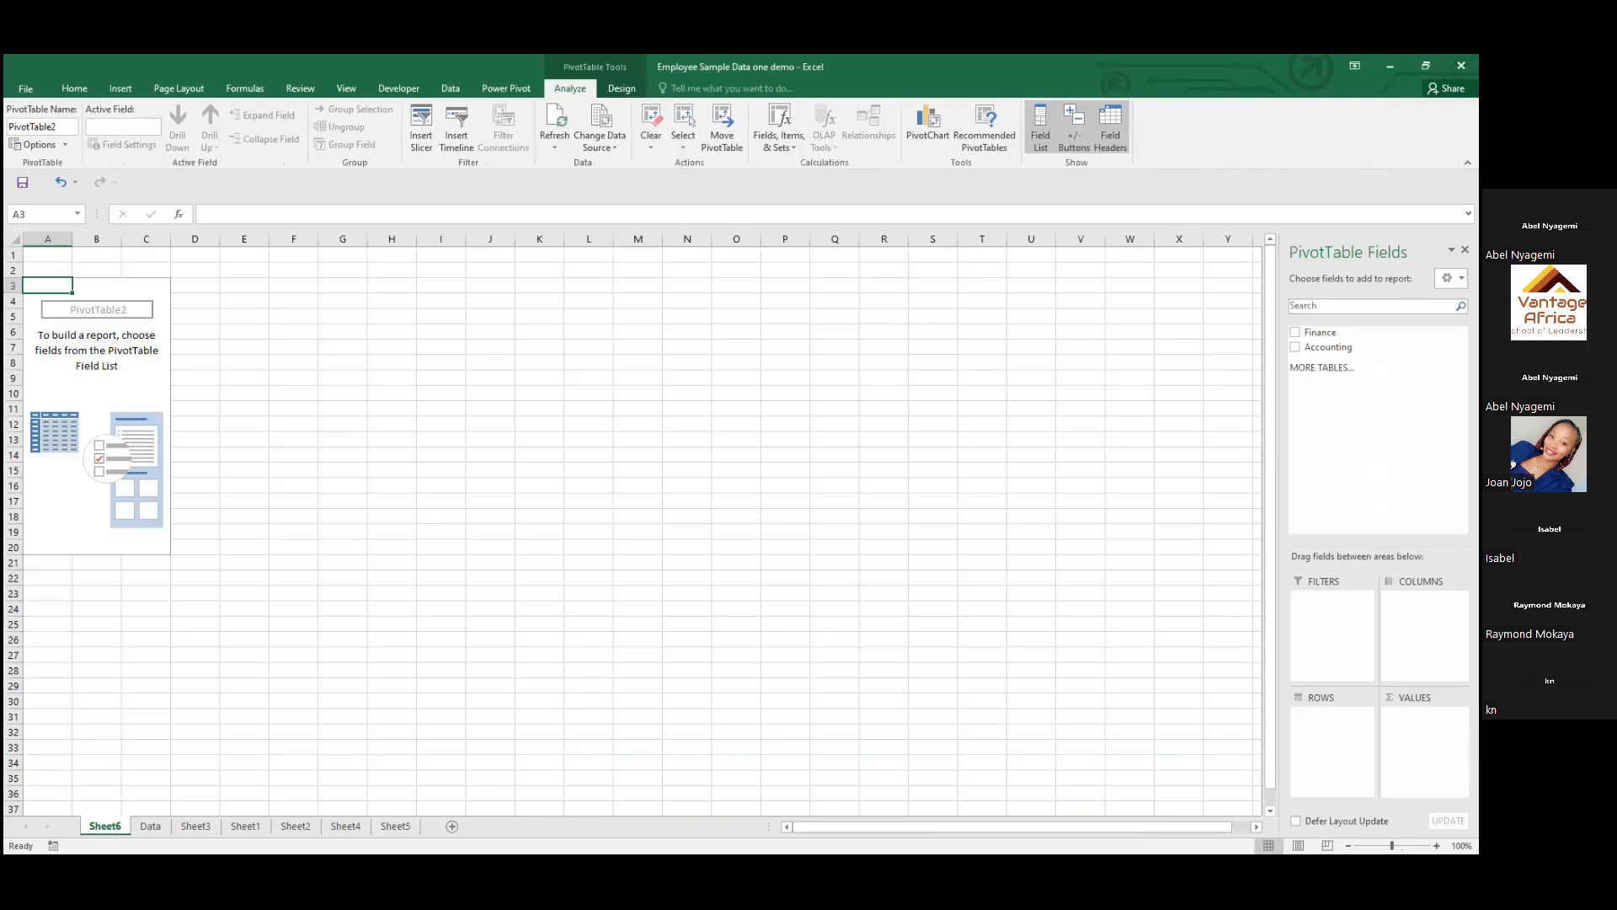
left_click(1465, 250)
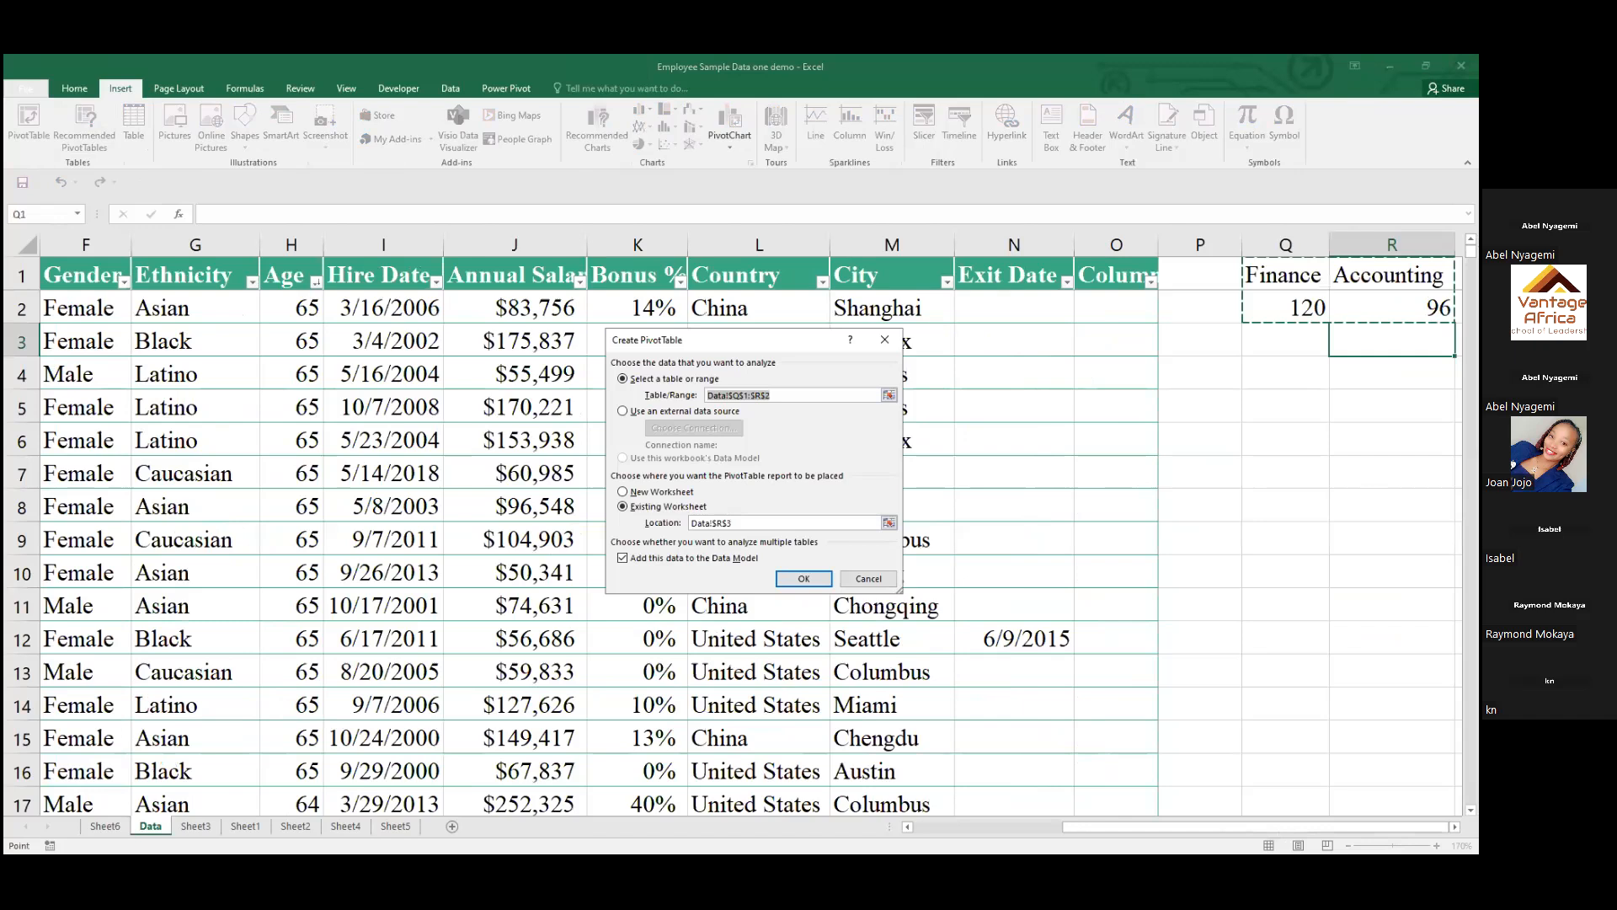
key("Up")
key("Up")
left_click(876, 580)
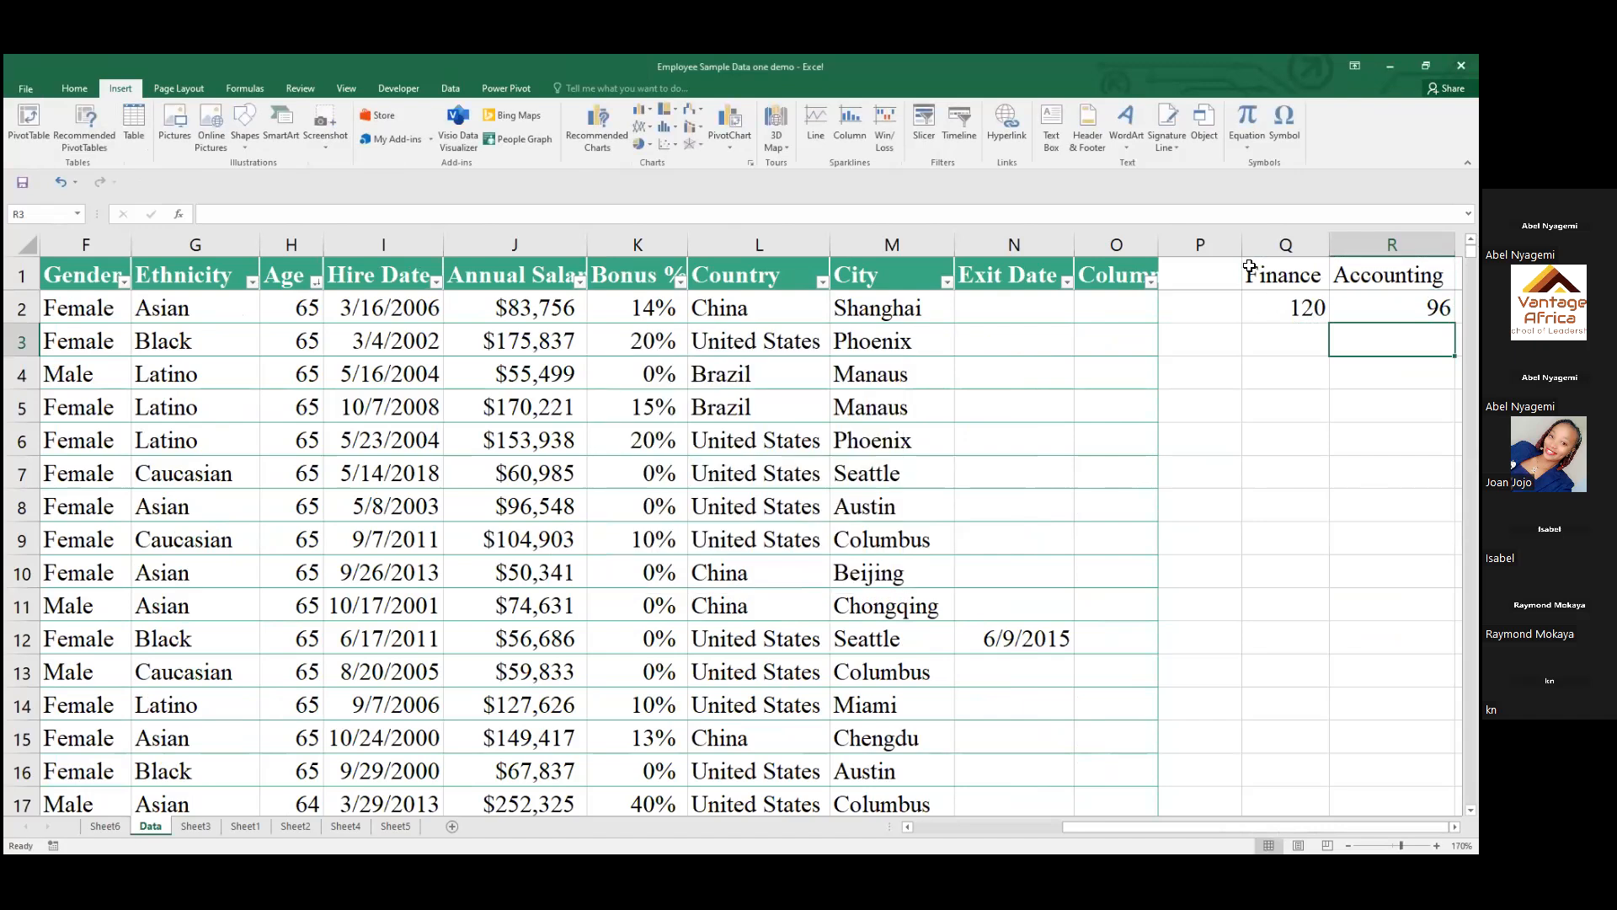
Clear the Finance and Accounting headings and counts in Q1:R2 of the Data sheet
left_click_drag(1250, 266, 1398, 308)
key("Delete")
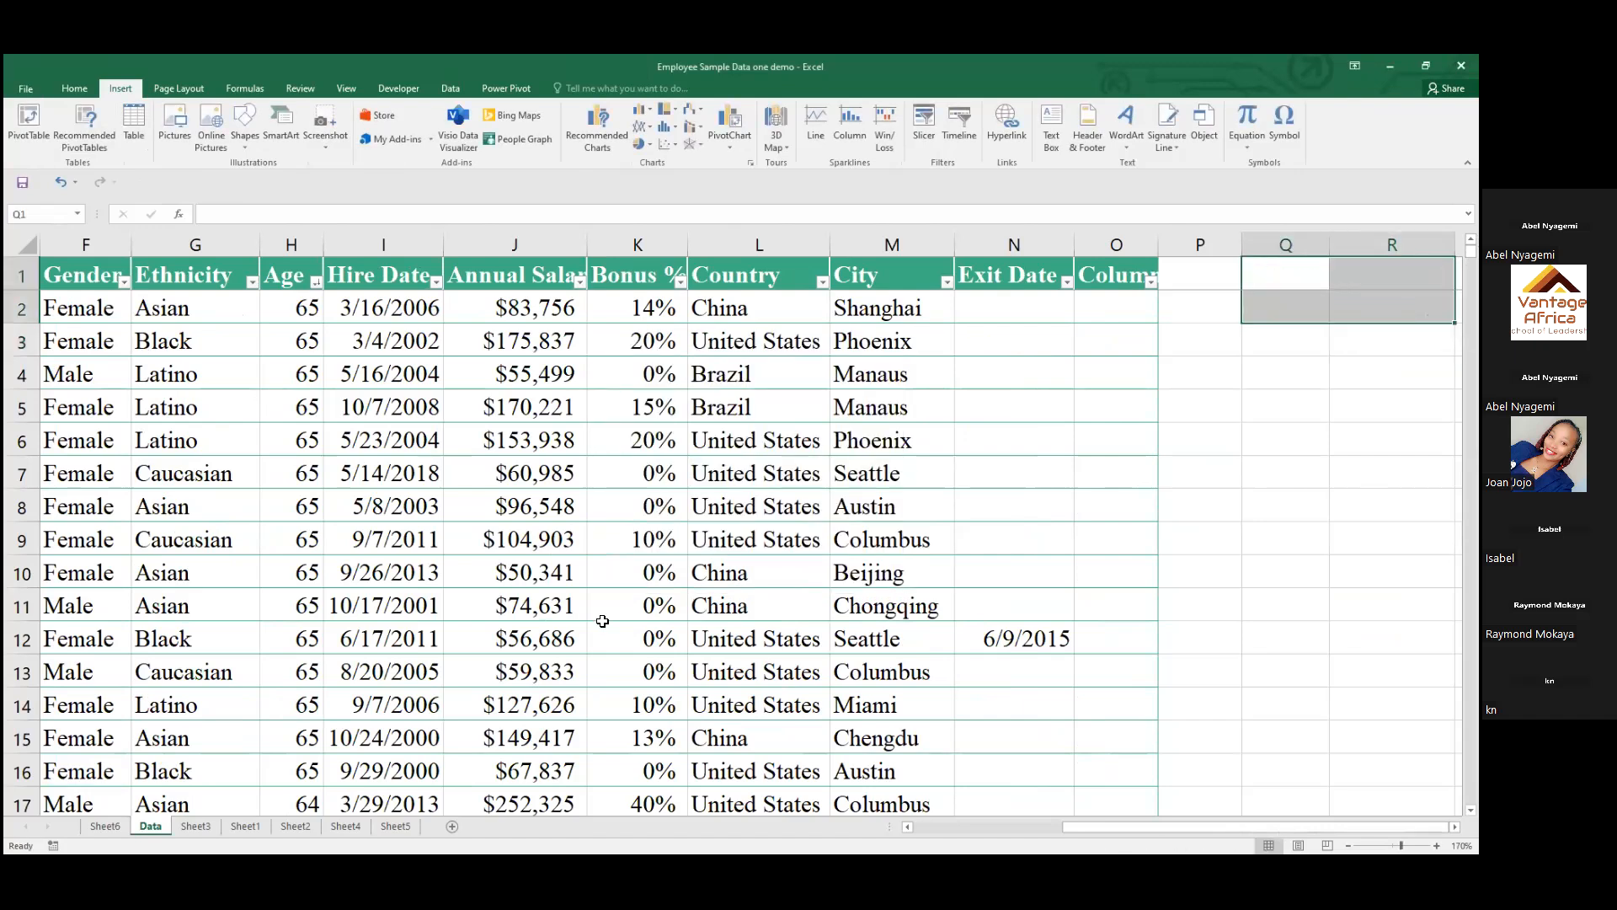
Create a PivotTable from TBL_Employees on a new worksheet, adding the data to the Data Model
left_click(144, 350)
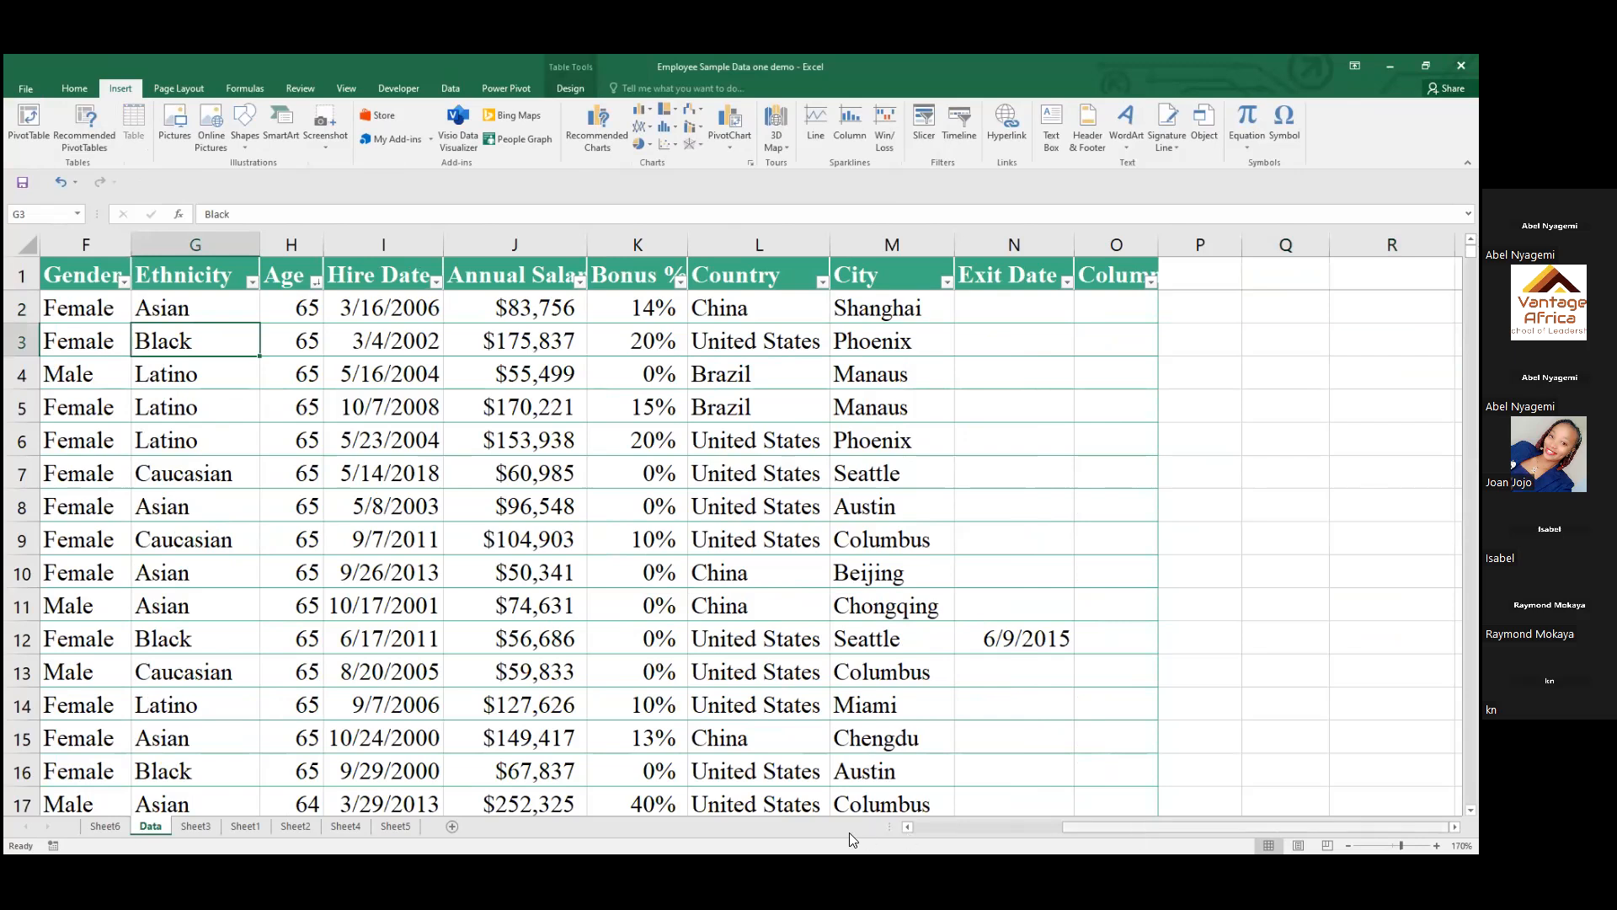
scroll(849, 832, "left", 2)
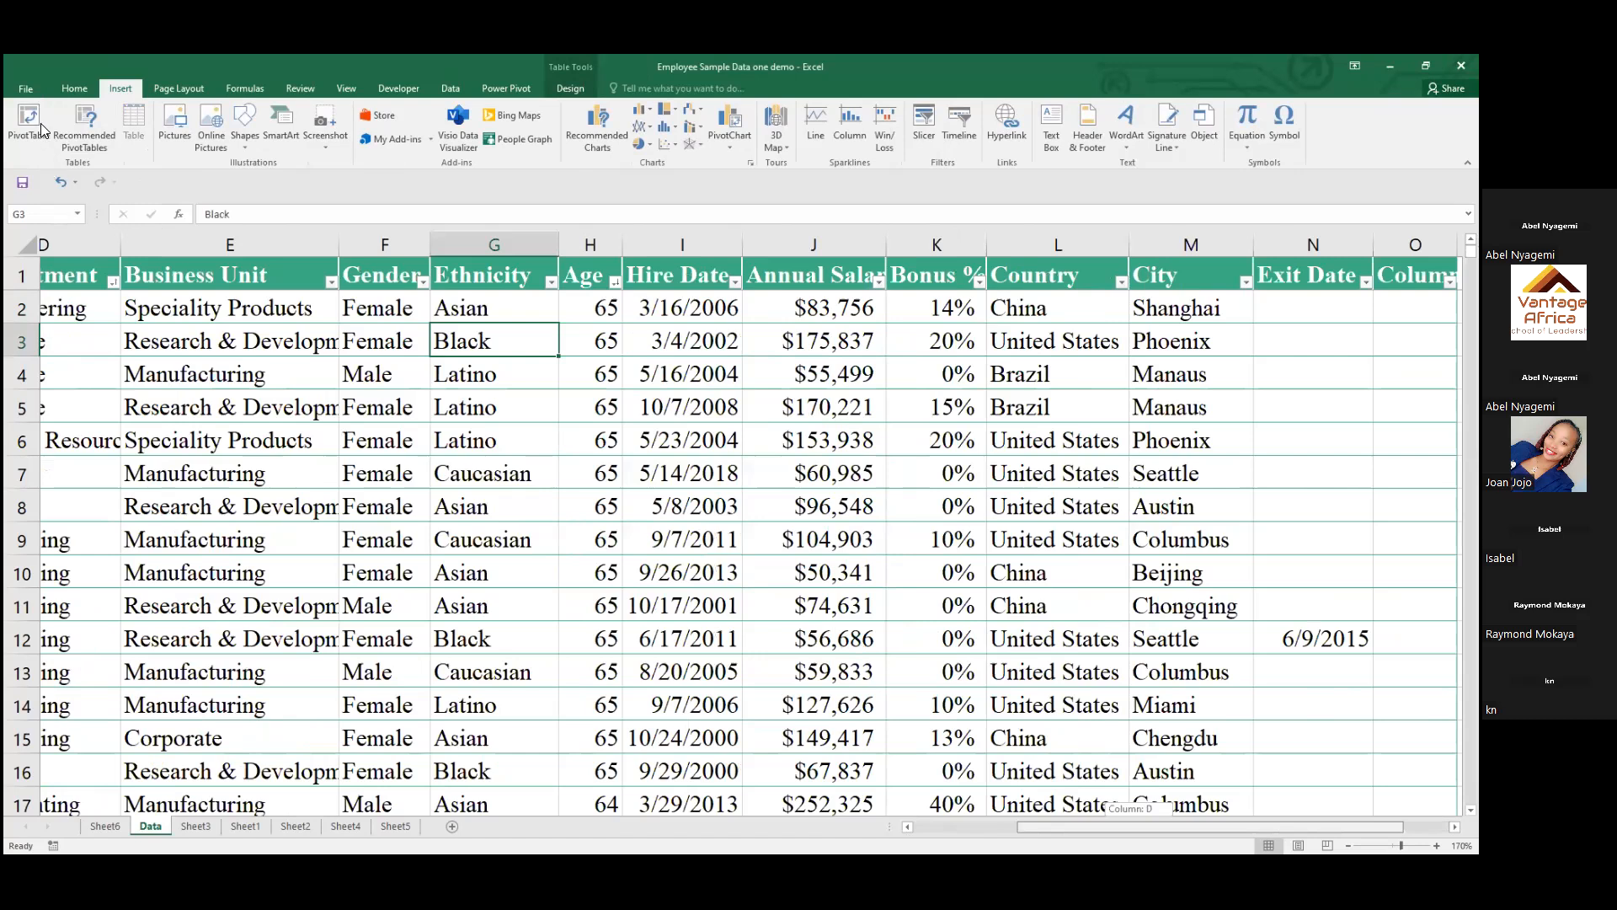
left_click(86, 308)
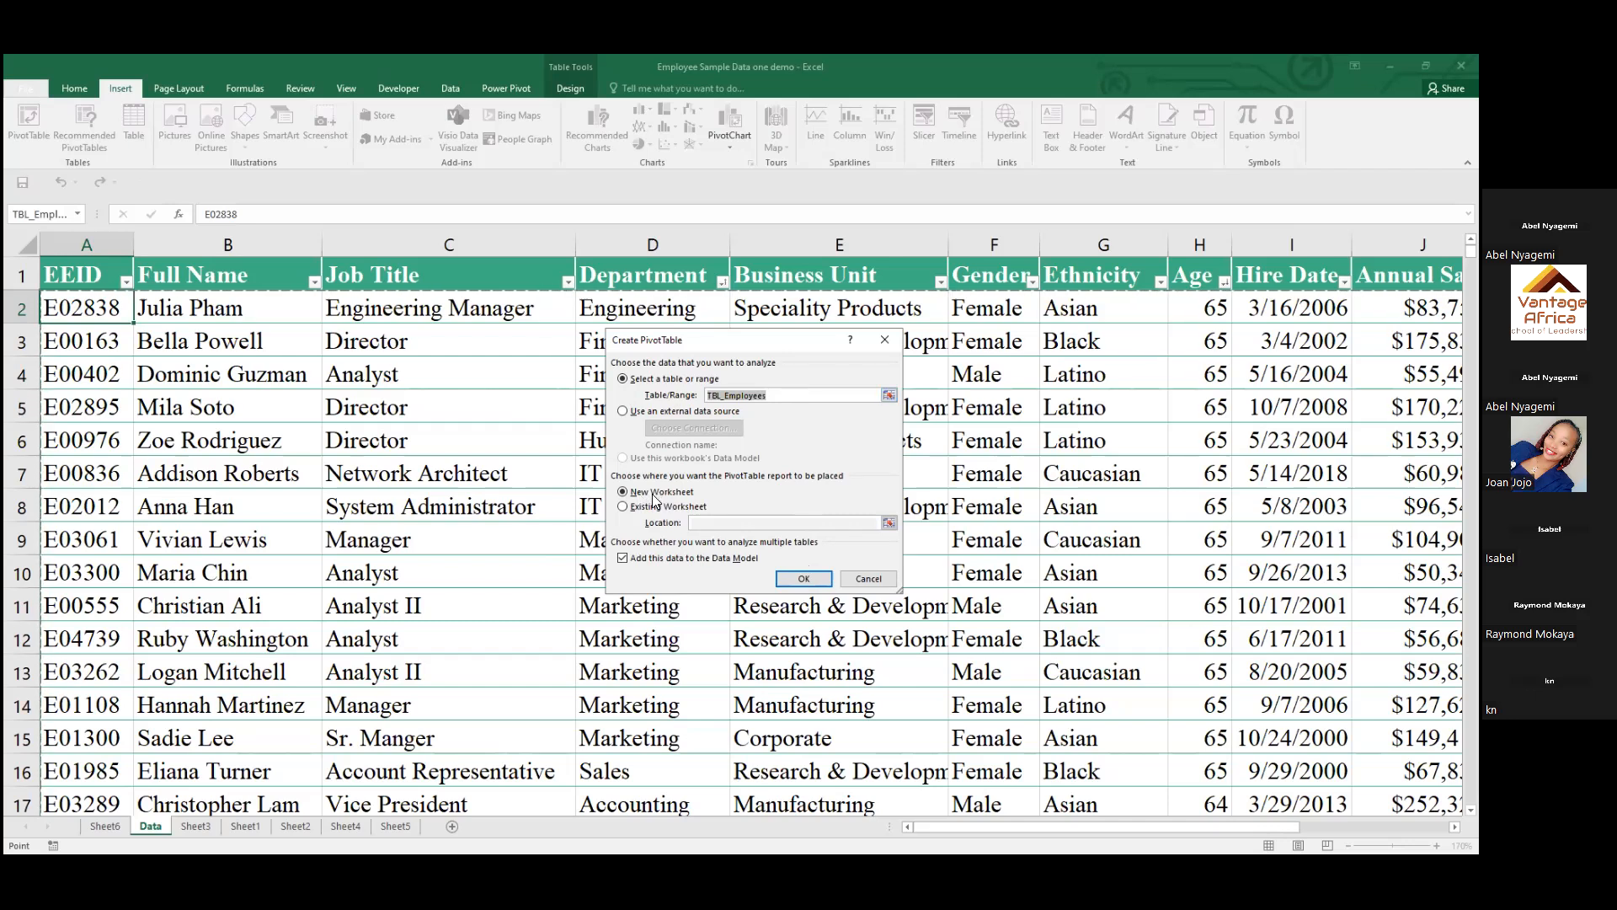
left_click(789, 578)
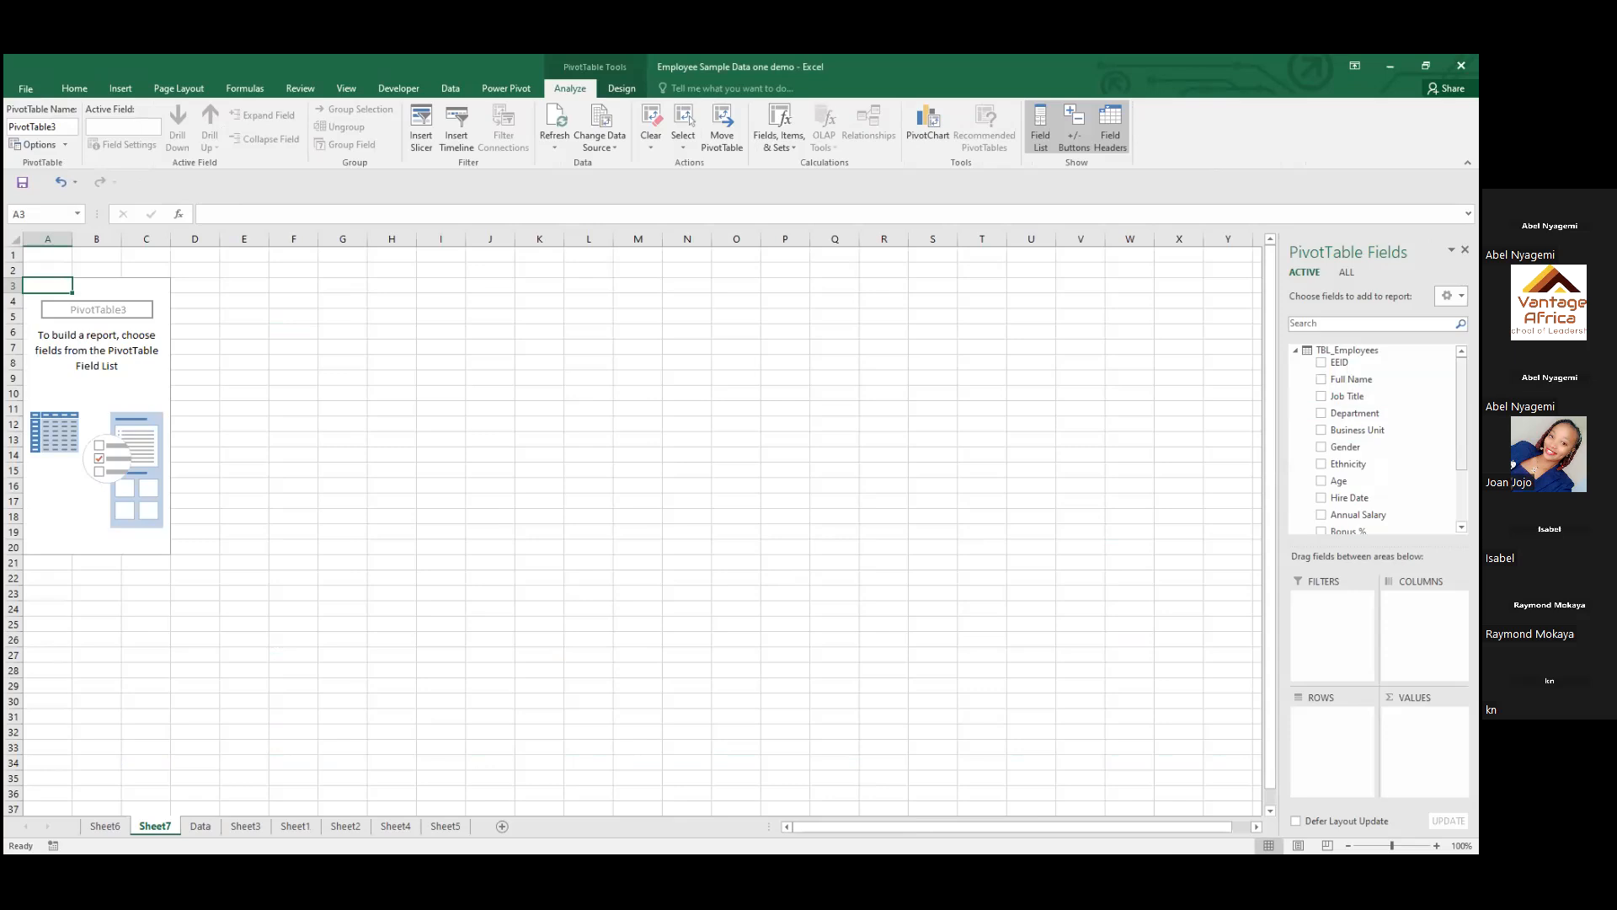
Try the Department field in the PivotTable's rows and in its columns, undoing each placement
scroll(1377, 438, "down", 3)
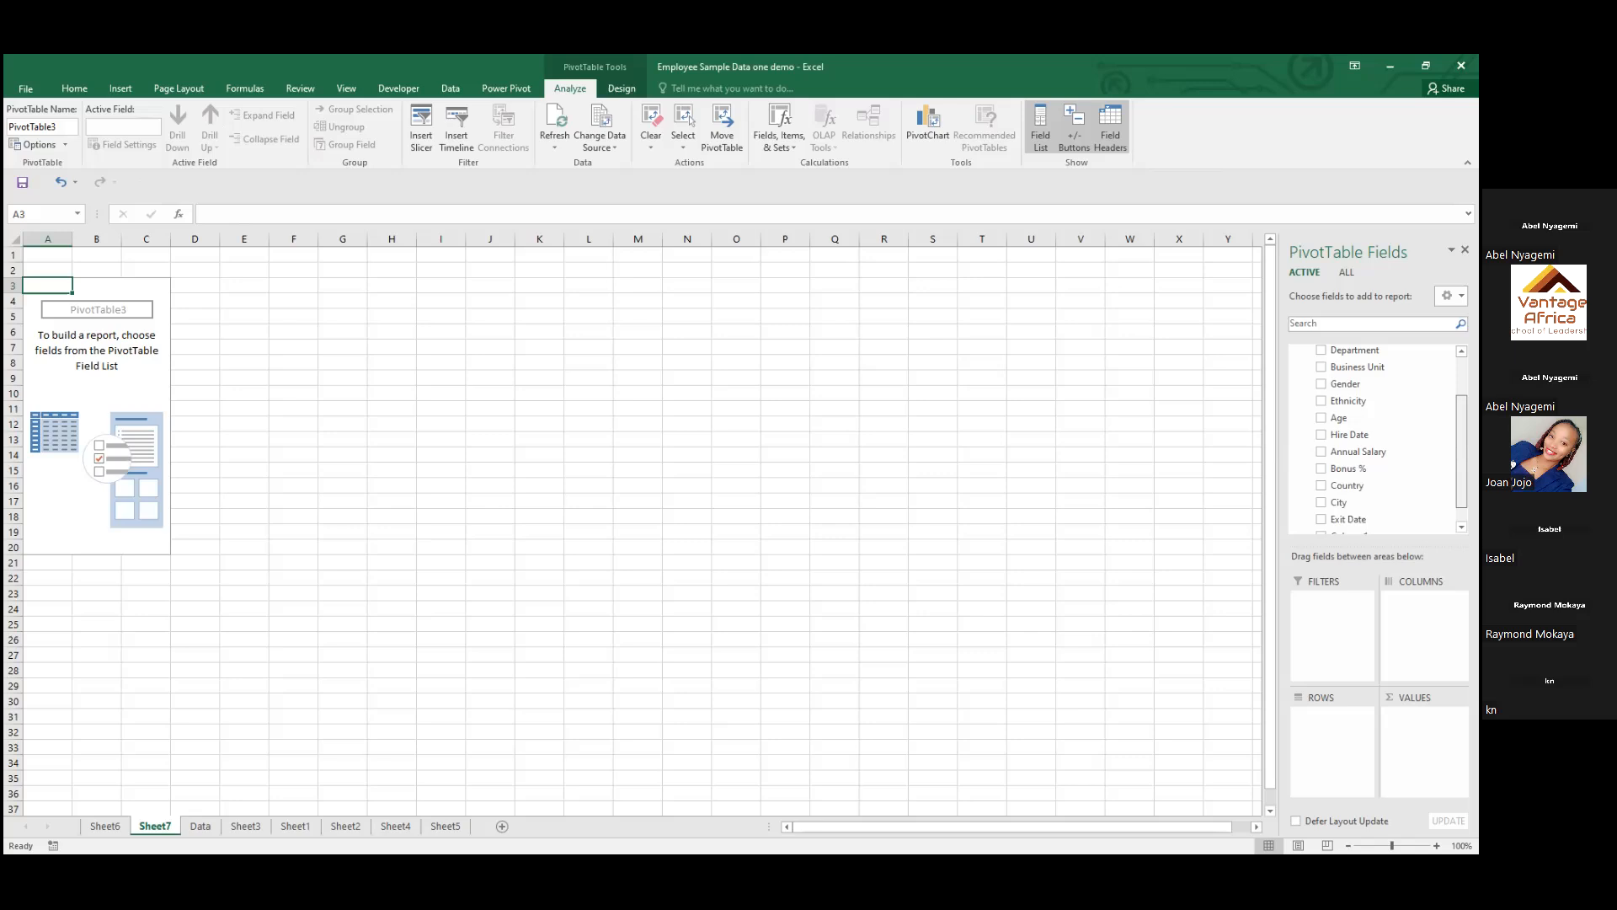
scroll(1377, 438, "up", 3)
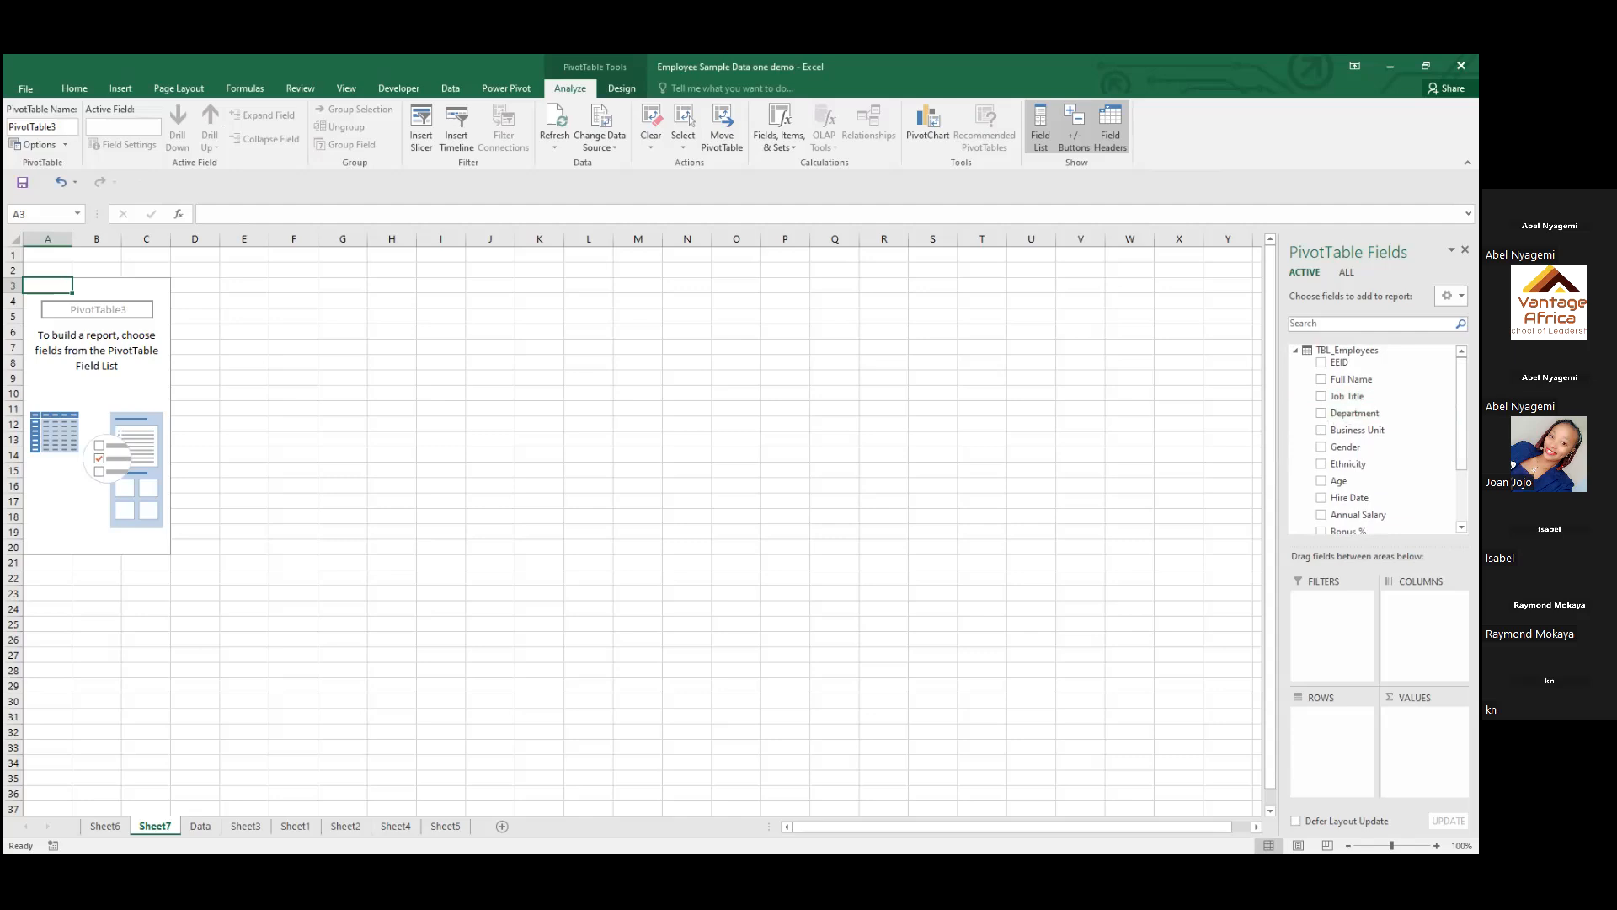
left_click_drag(1354, 413, 1332, 720)
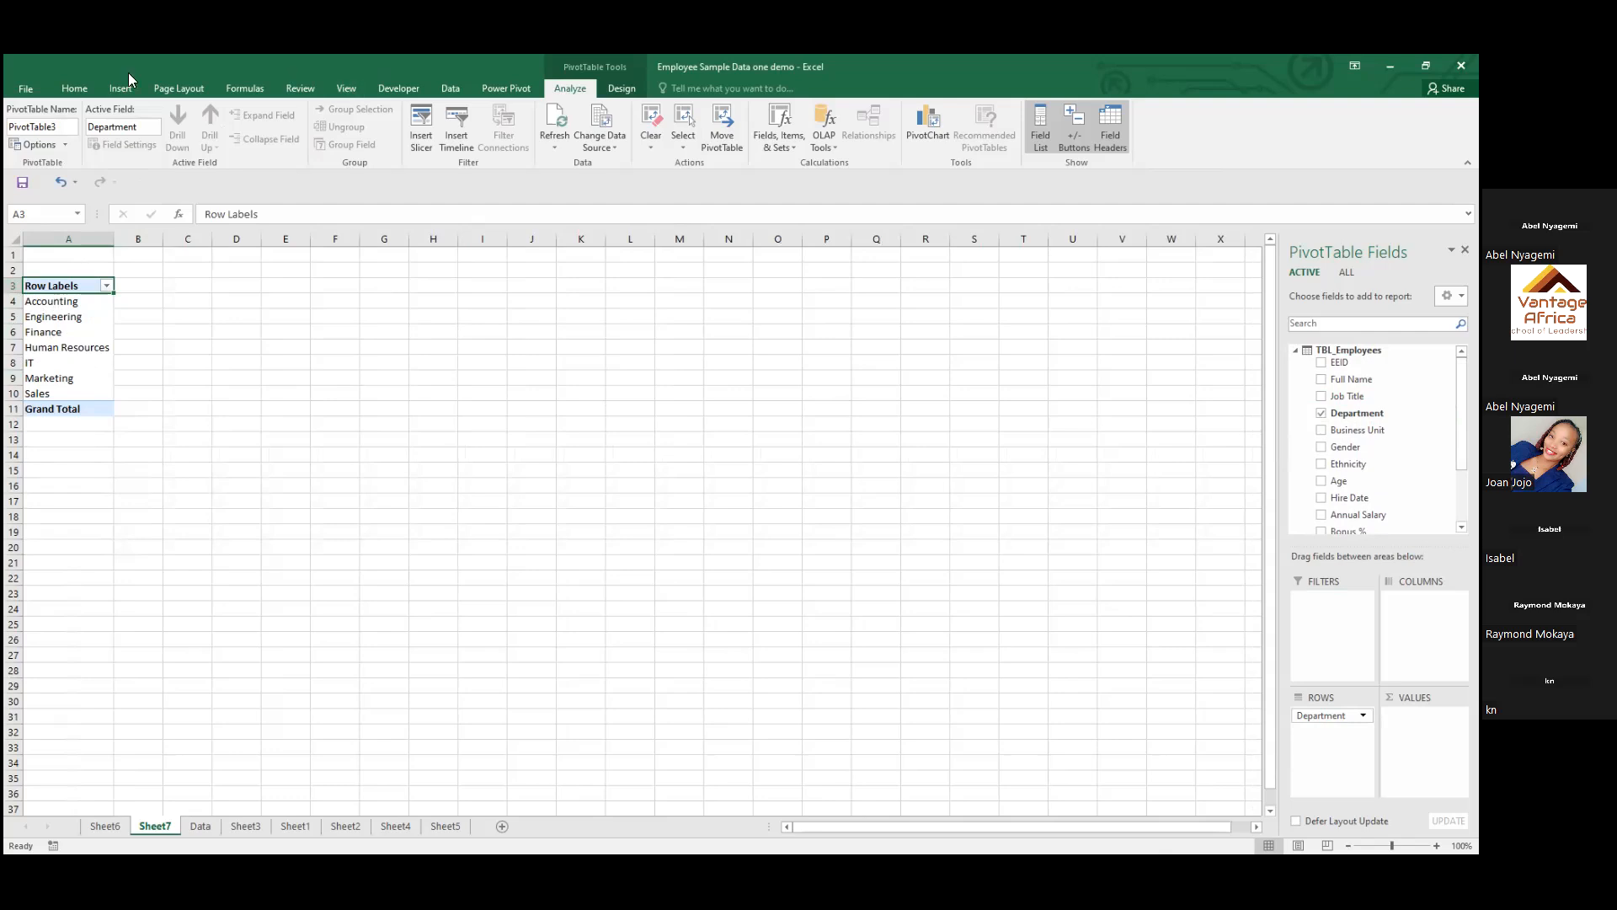
left_click(62, 183)
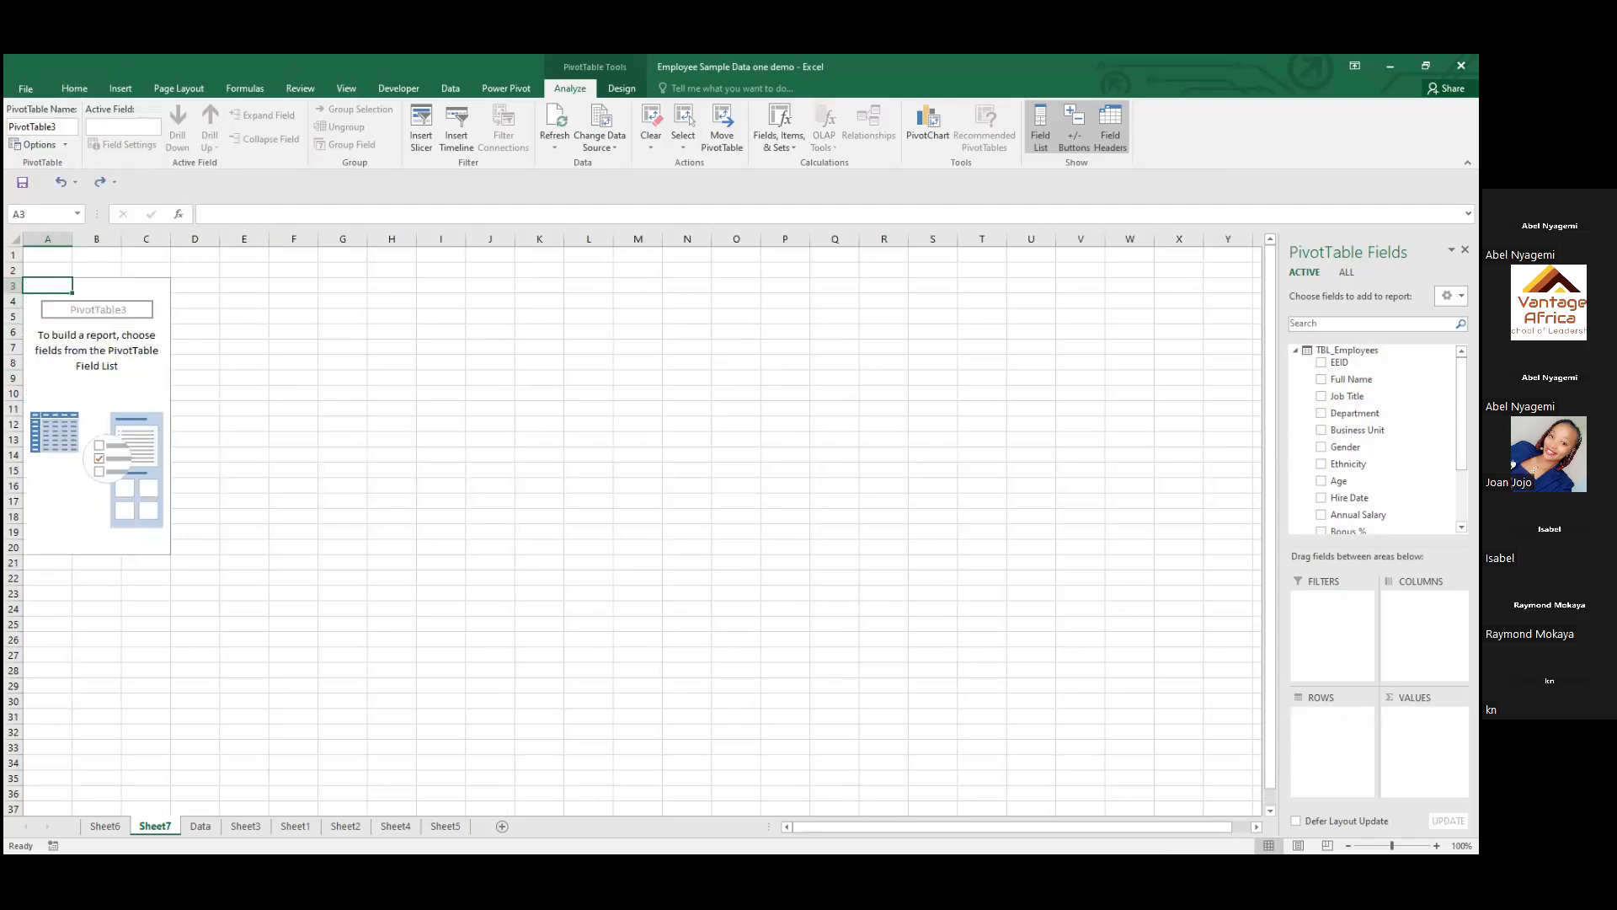
left_click_drag(1354, 413, 1423, 600)
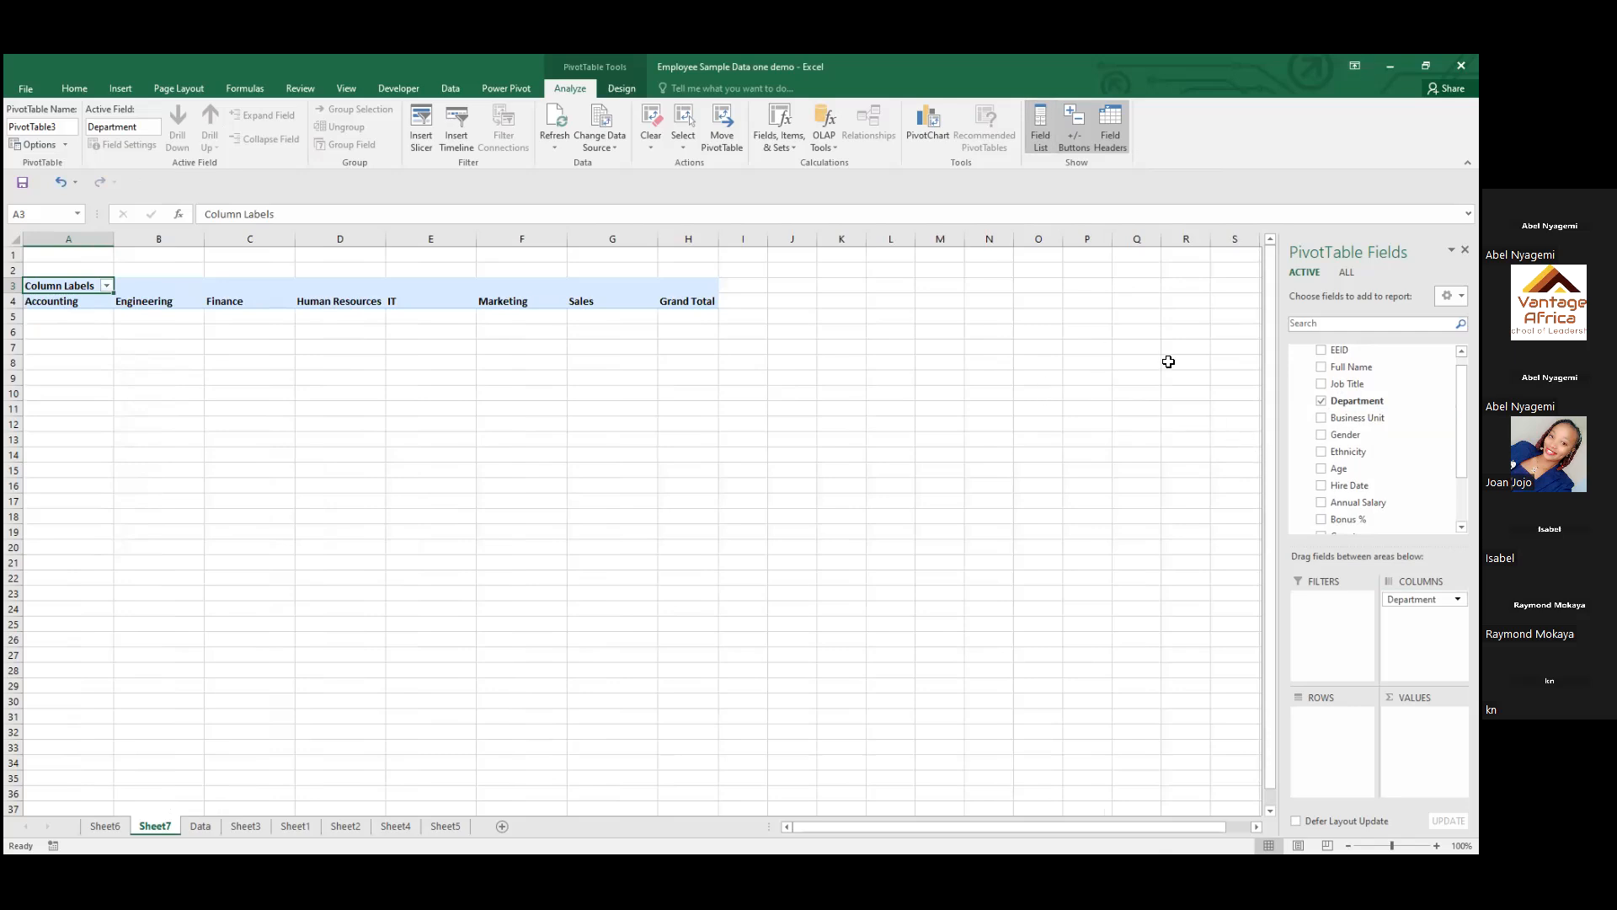
left_click(57, 181)
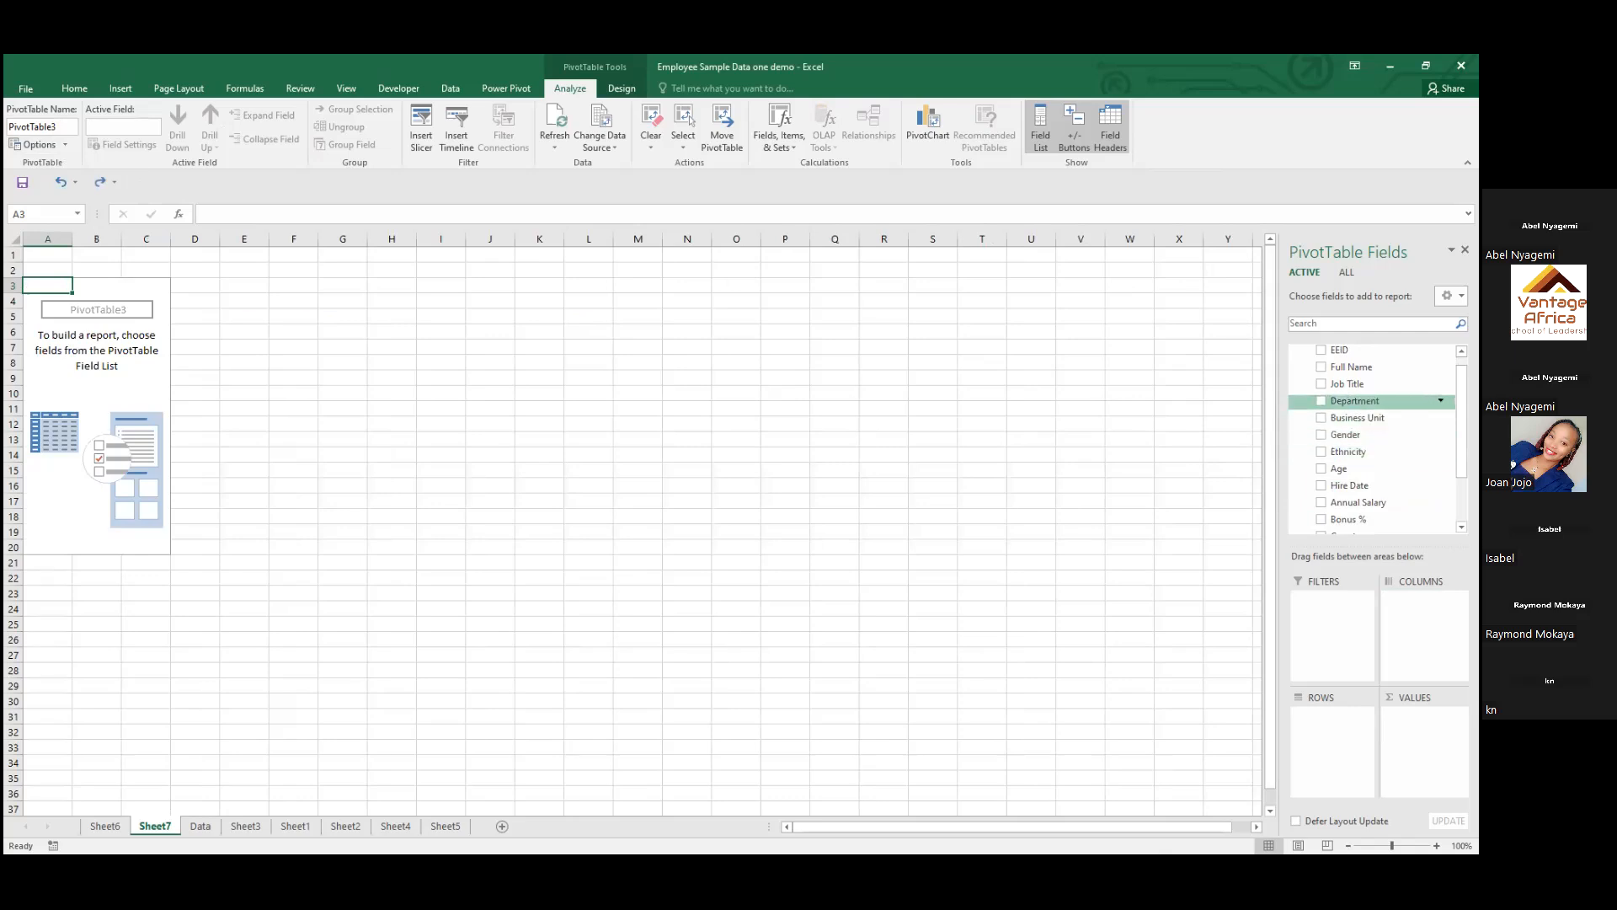
Place Department in the PivotTable's rows and Ethnicity in its values as a count
left_click_drag(1356, 401, 1314, 725)
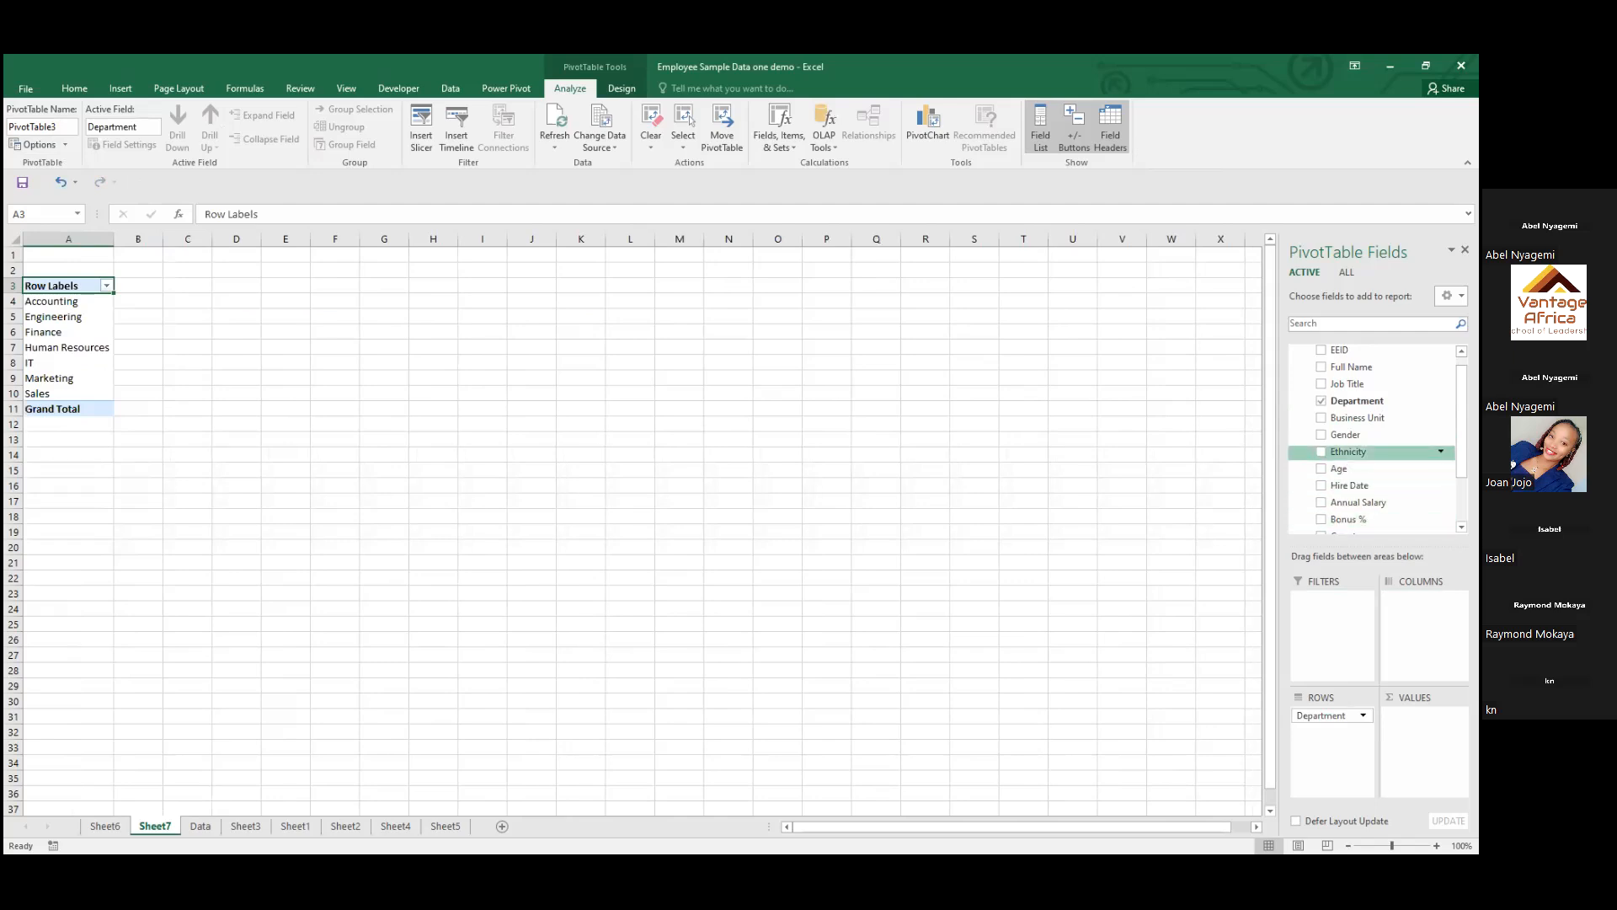
left_click_drag(1349, 451, 1424, 733)
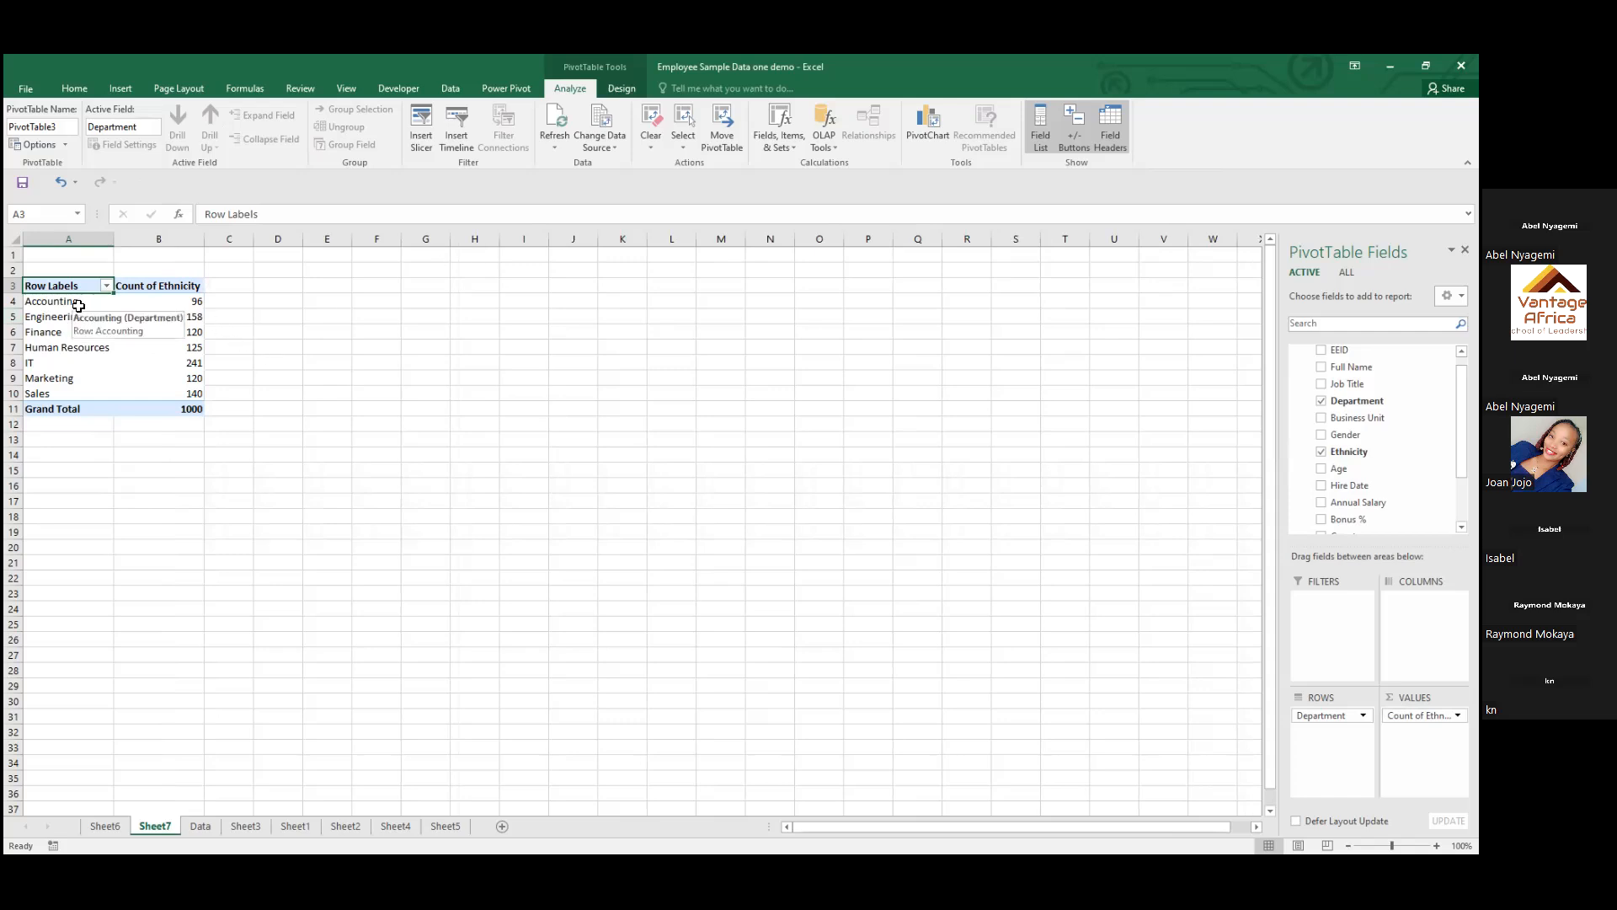
mouse_move(196, 396)
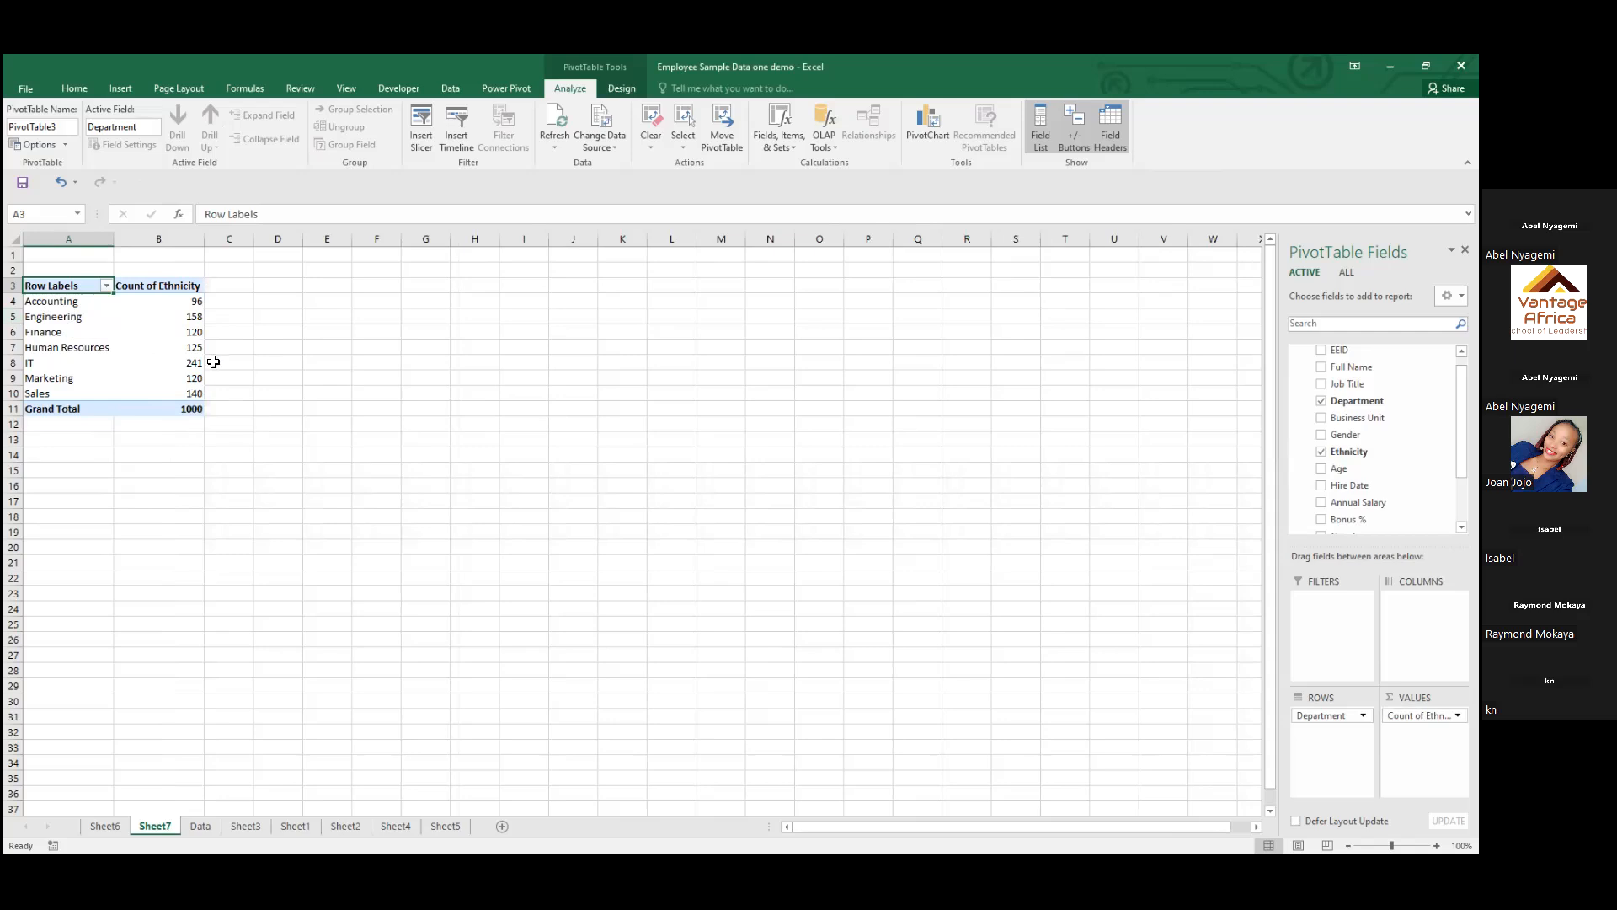
mouse_move(193, 301)
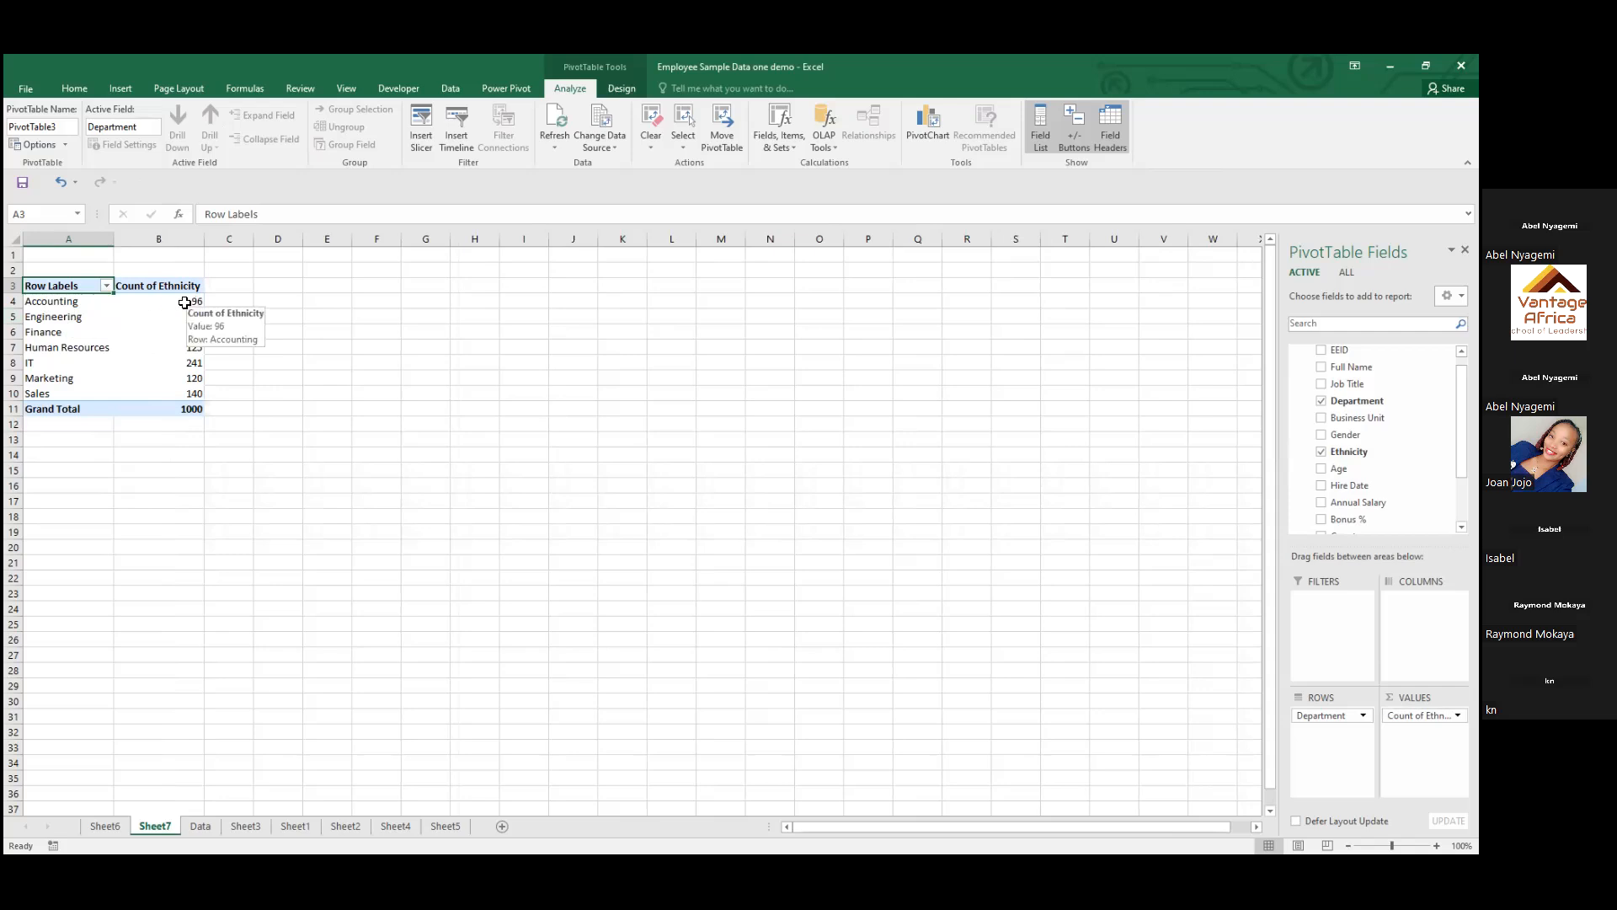
mouse_move(119, 320)
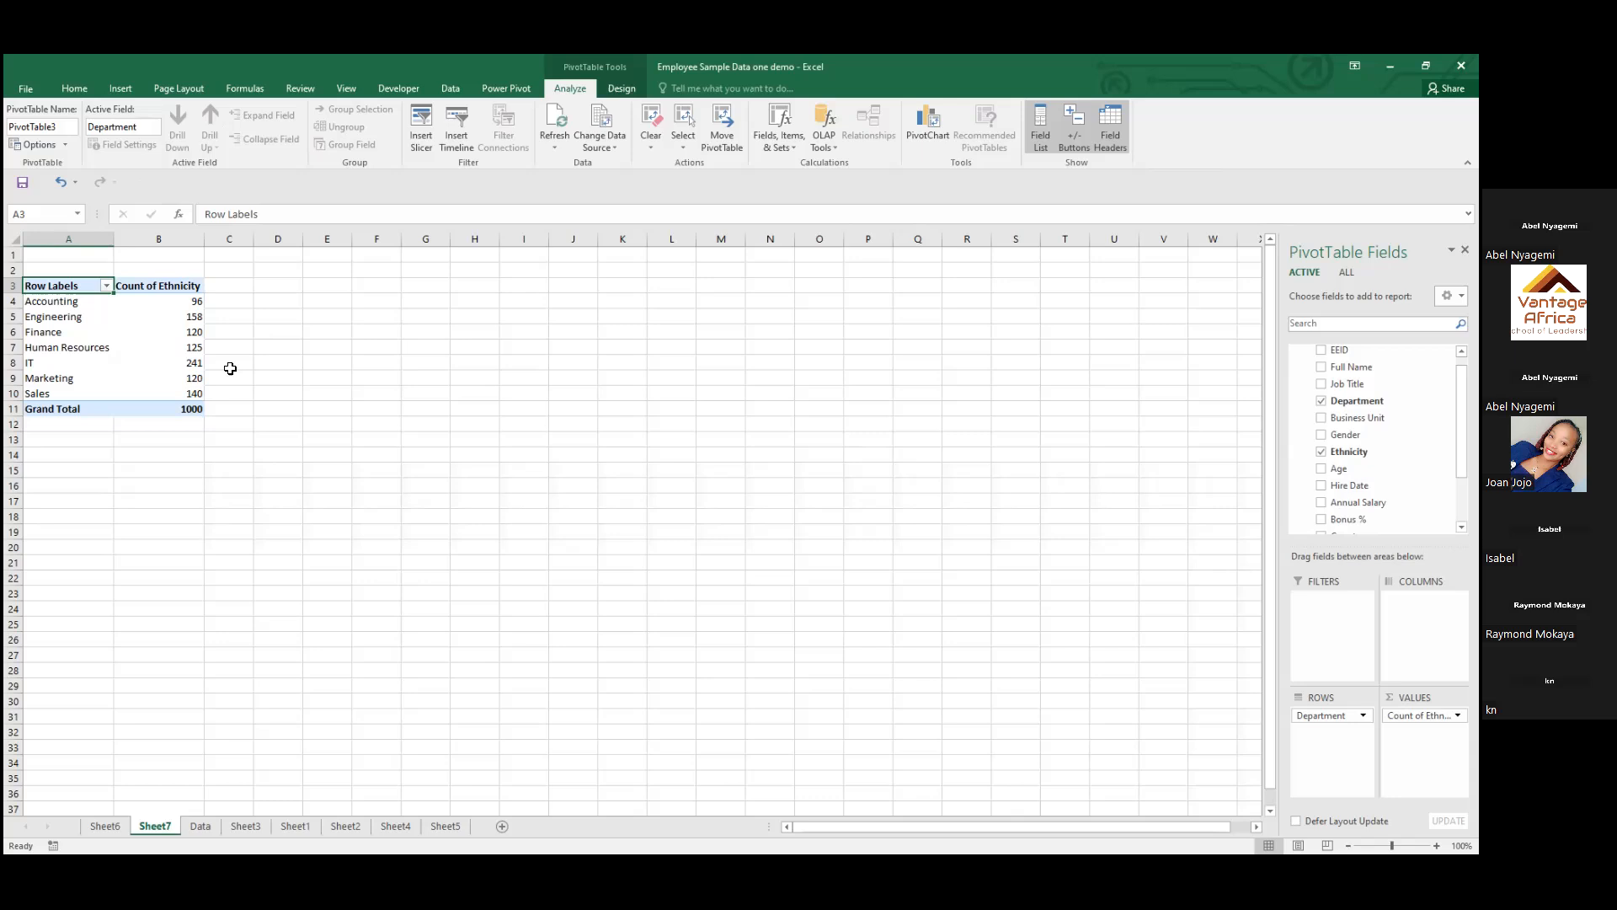
Insert a column PivotChart from the PivotTable of counts by department
left_click(78, 350)
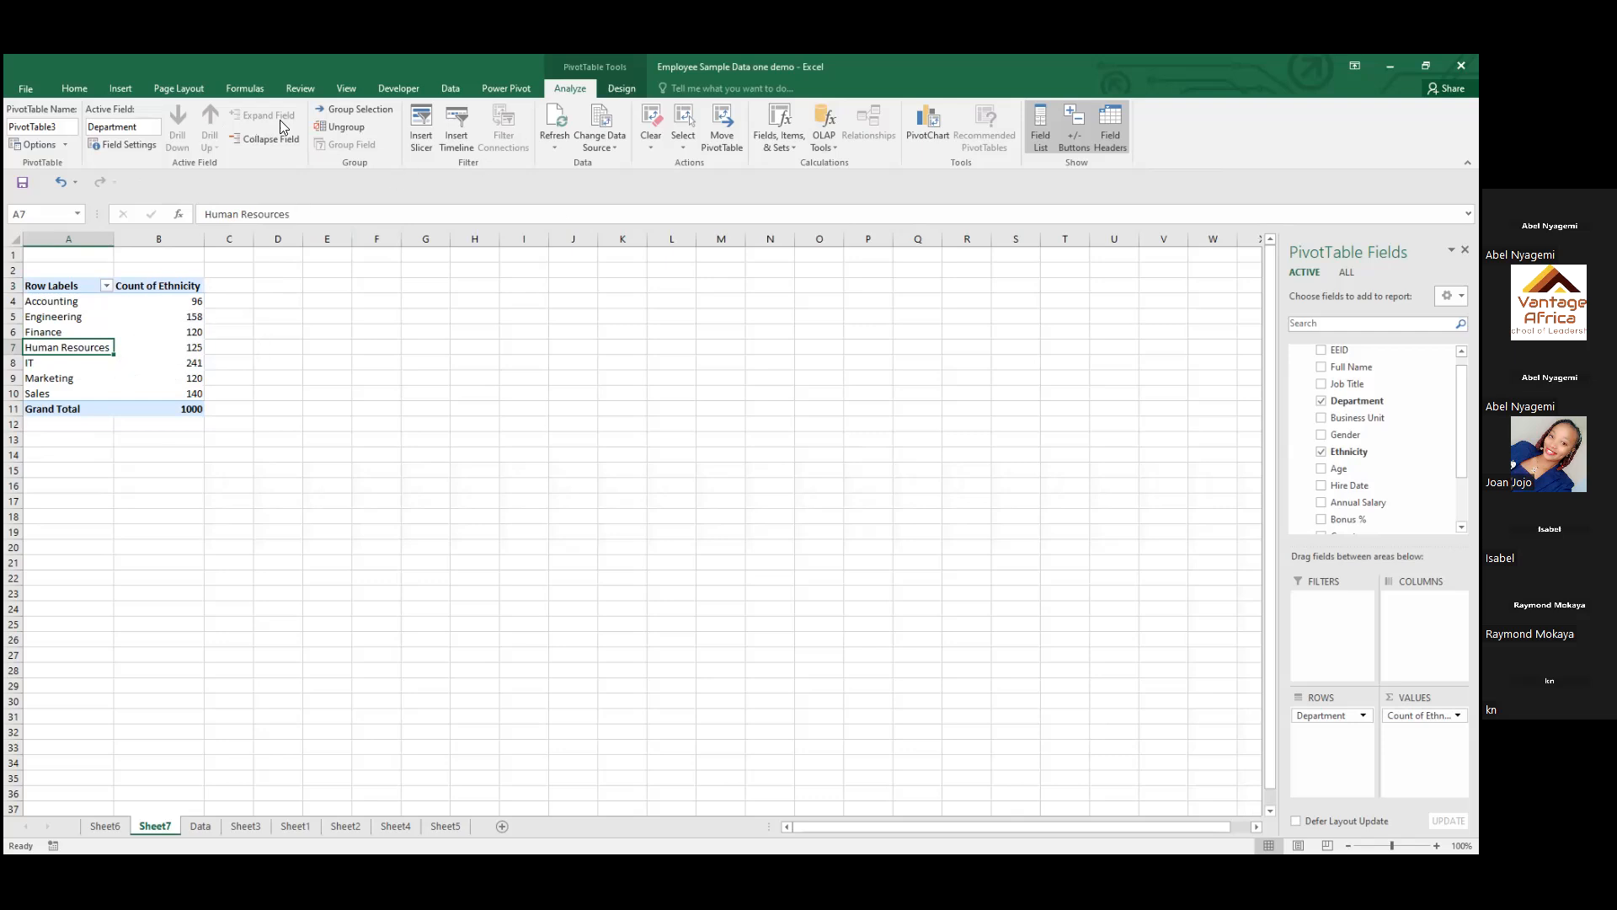
left_click(929, 138)
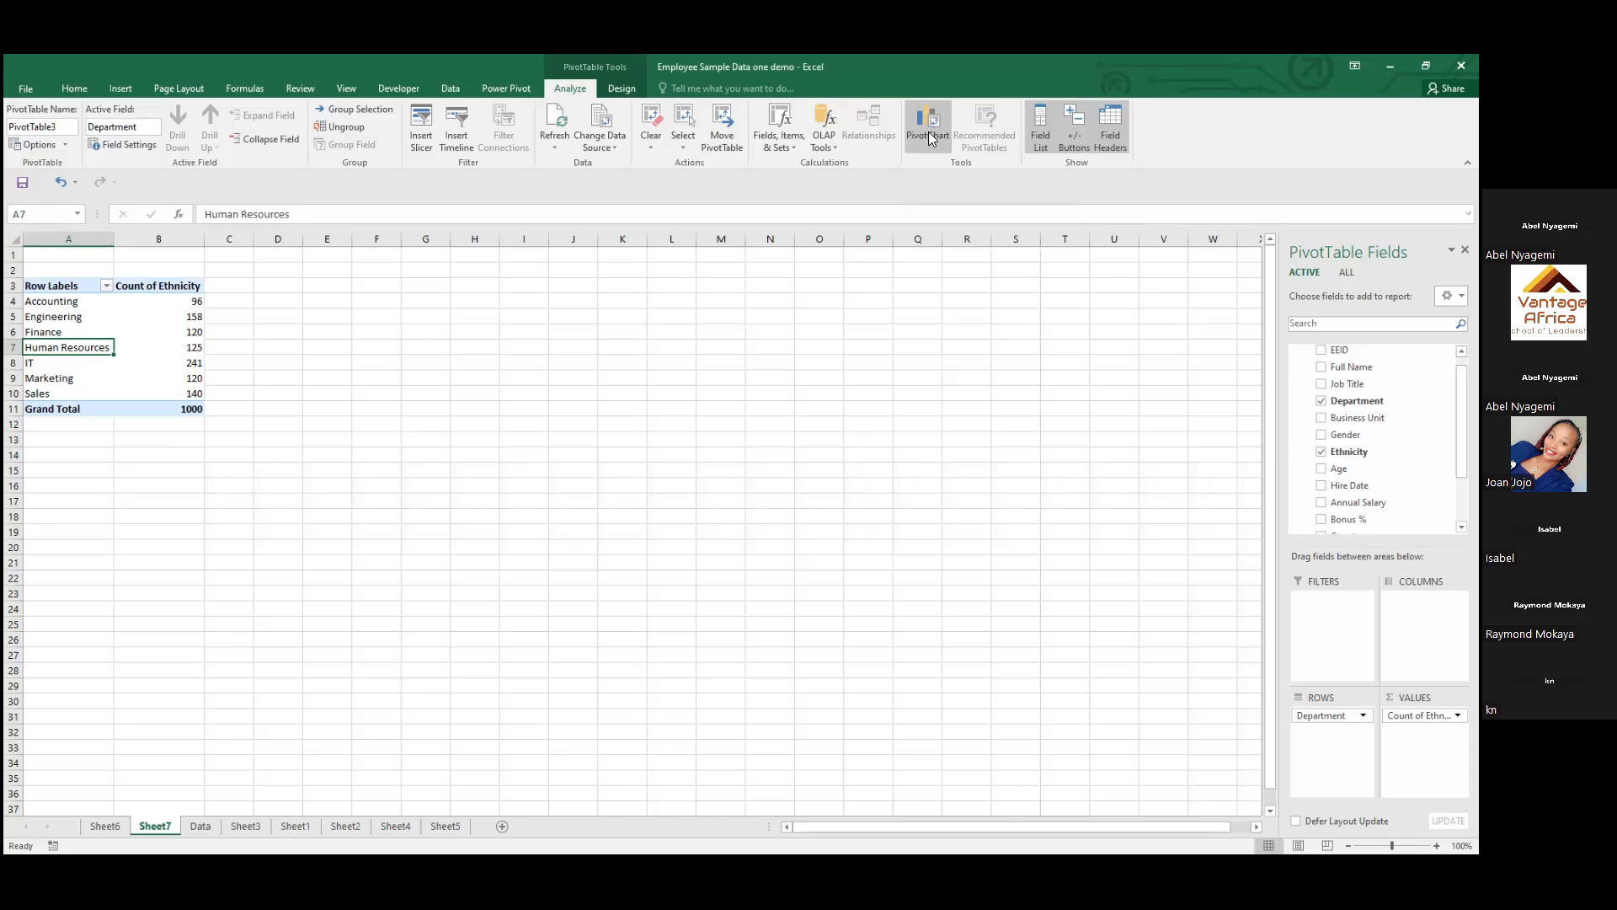
mouse_move(670, 411)
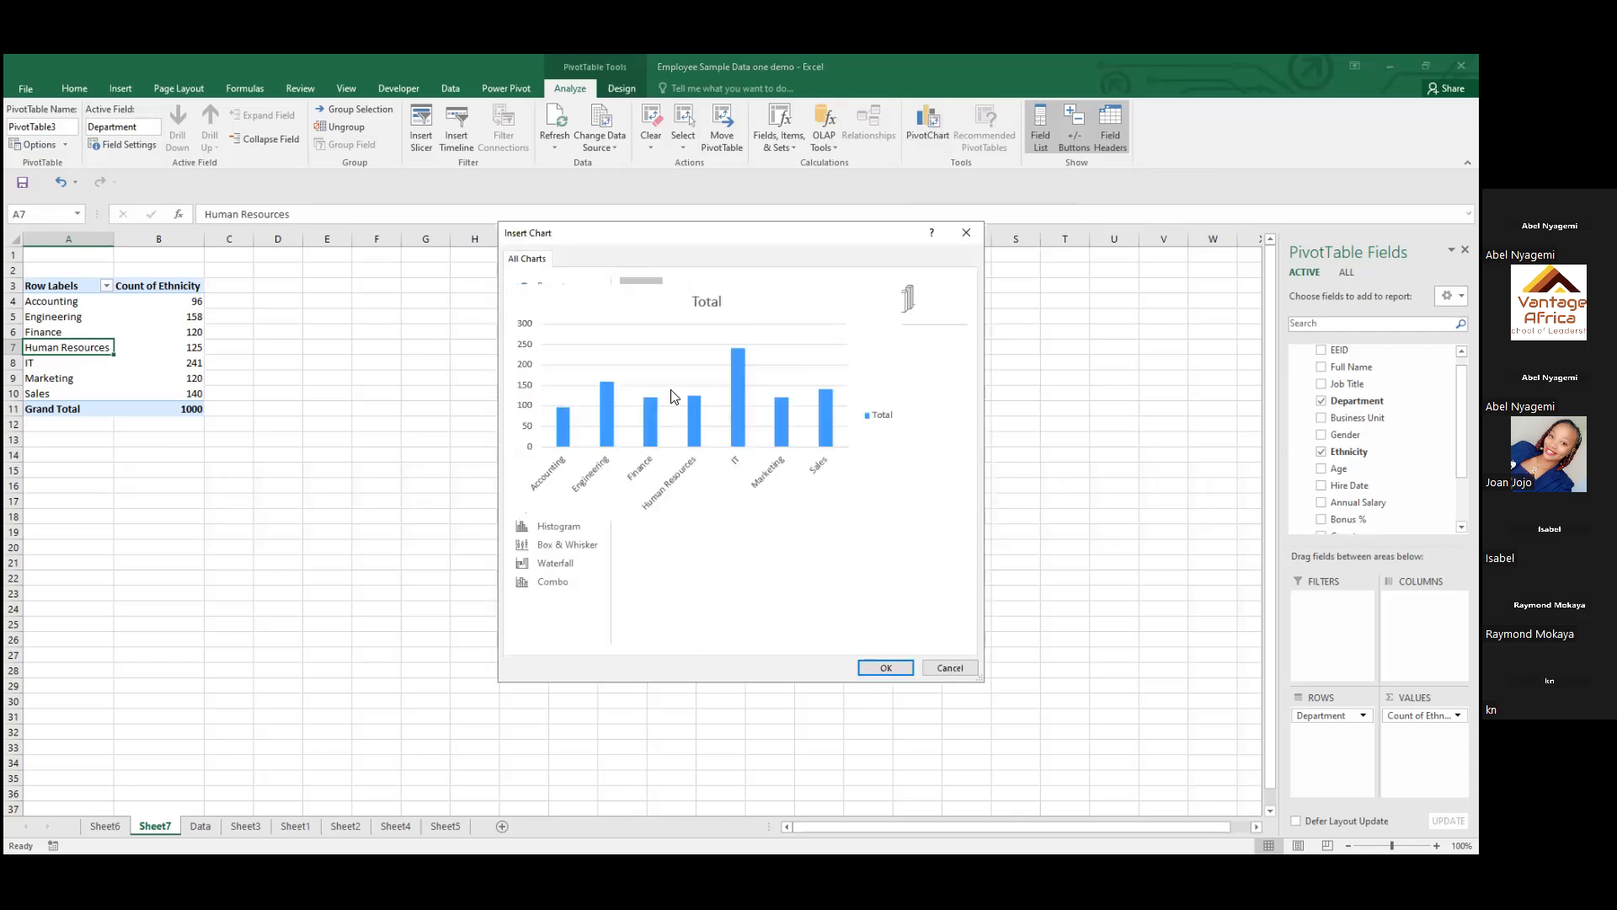
left_click(885, 667)
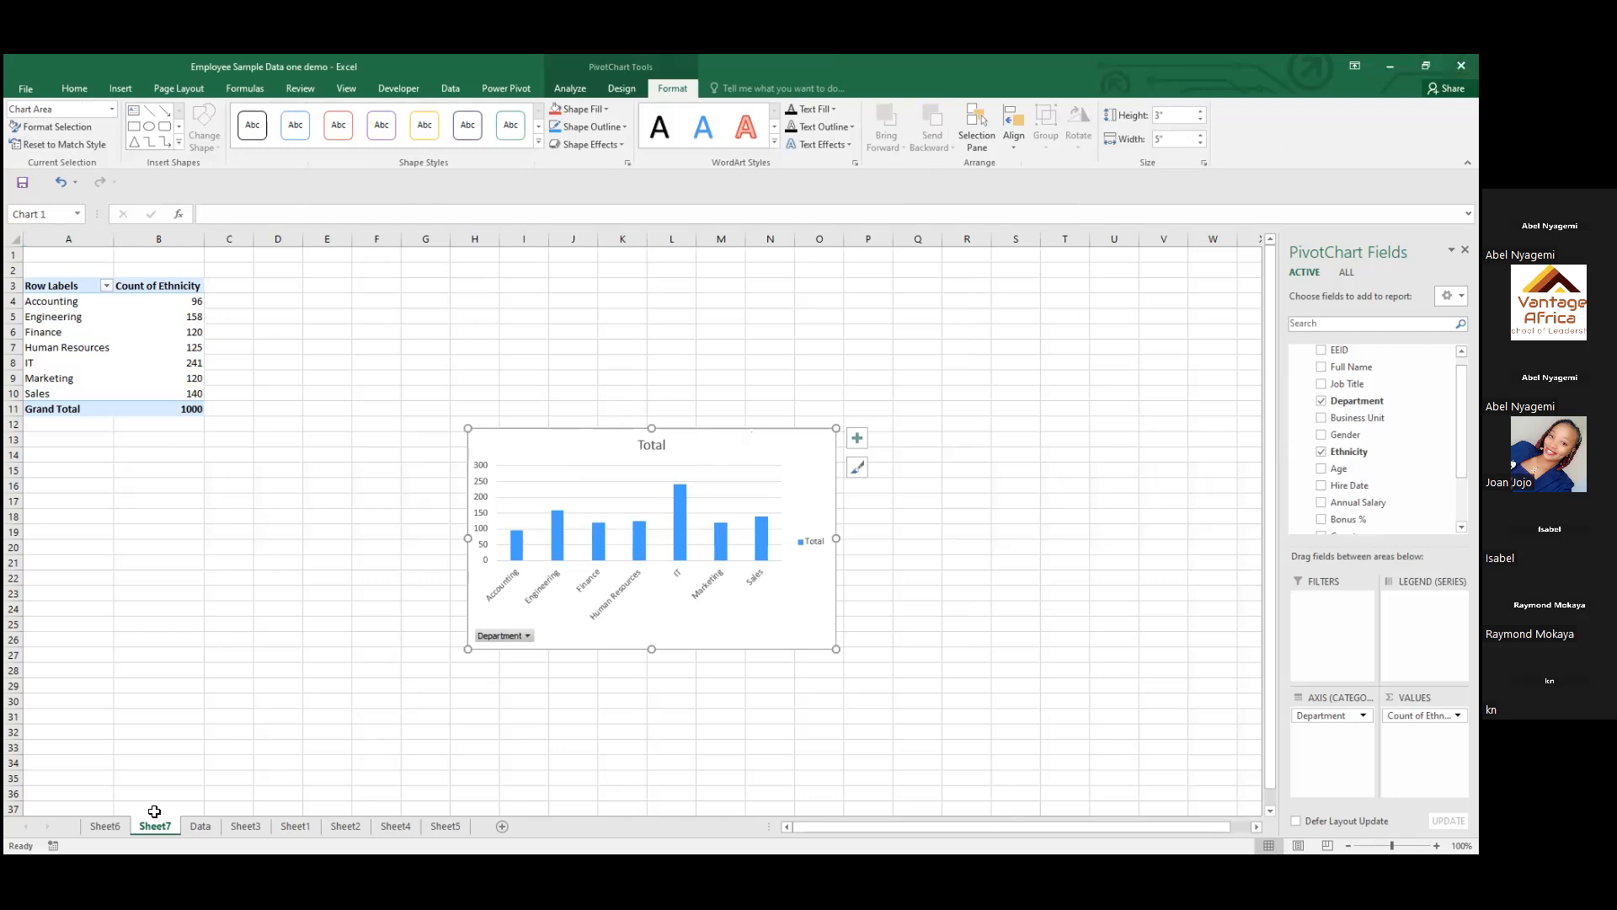
Highlight duplicate values in the Data sheet's EEID column with Green Fill with Dark Green Text
left_click(200, 828)
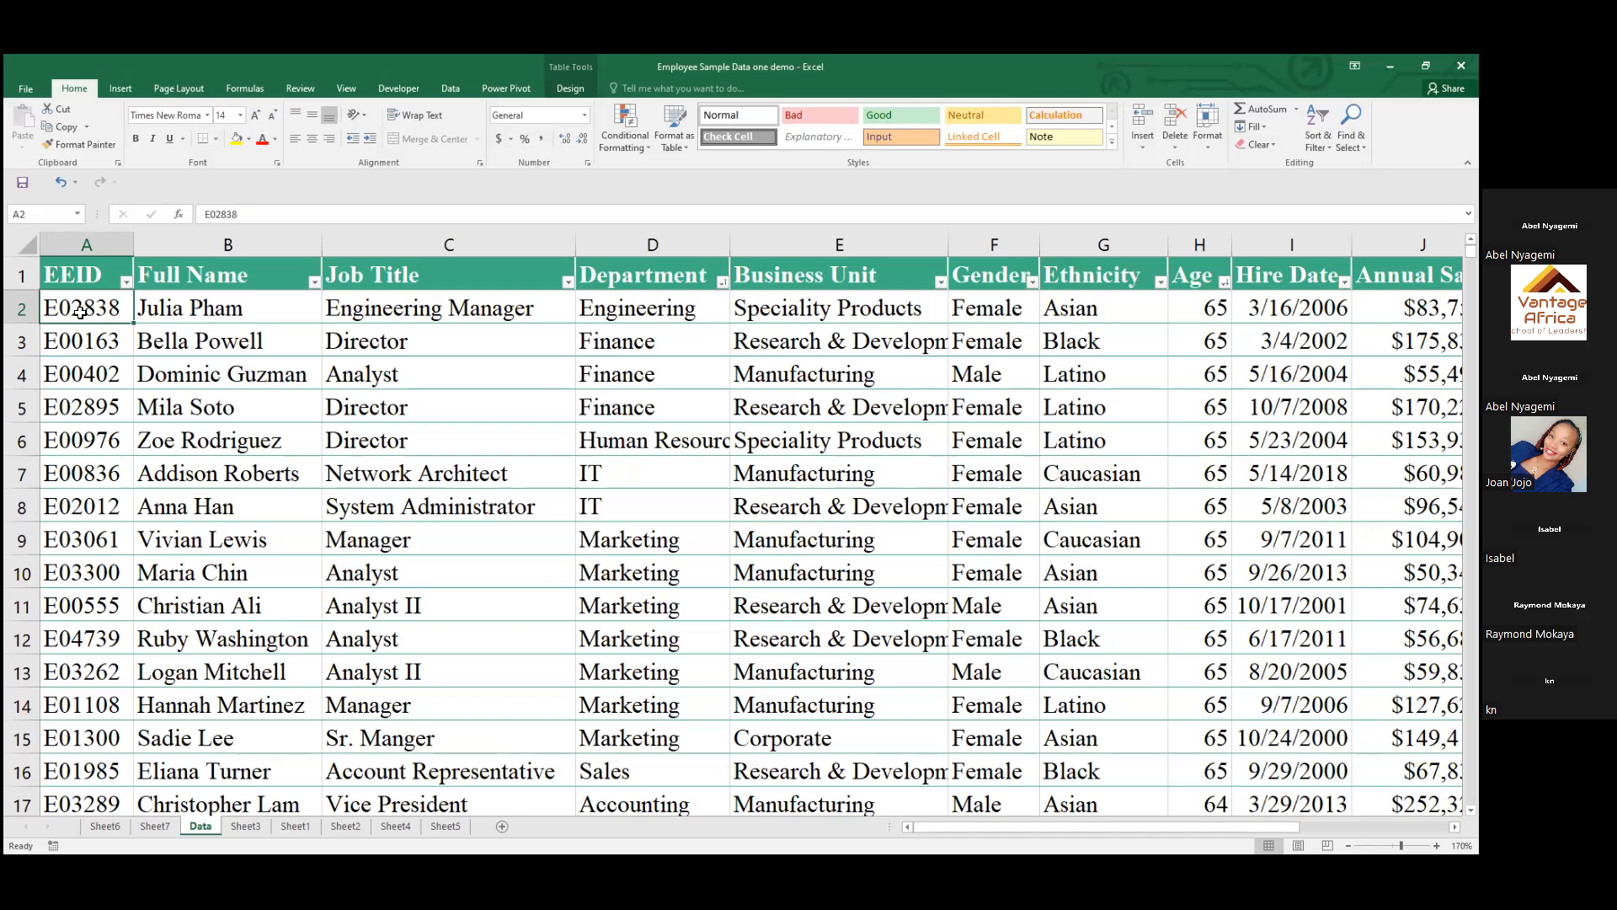
left_click(80, 247)
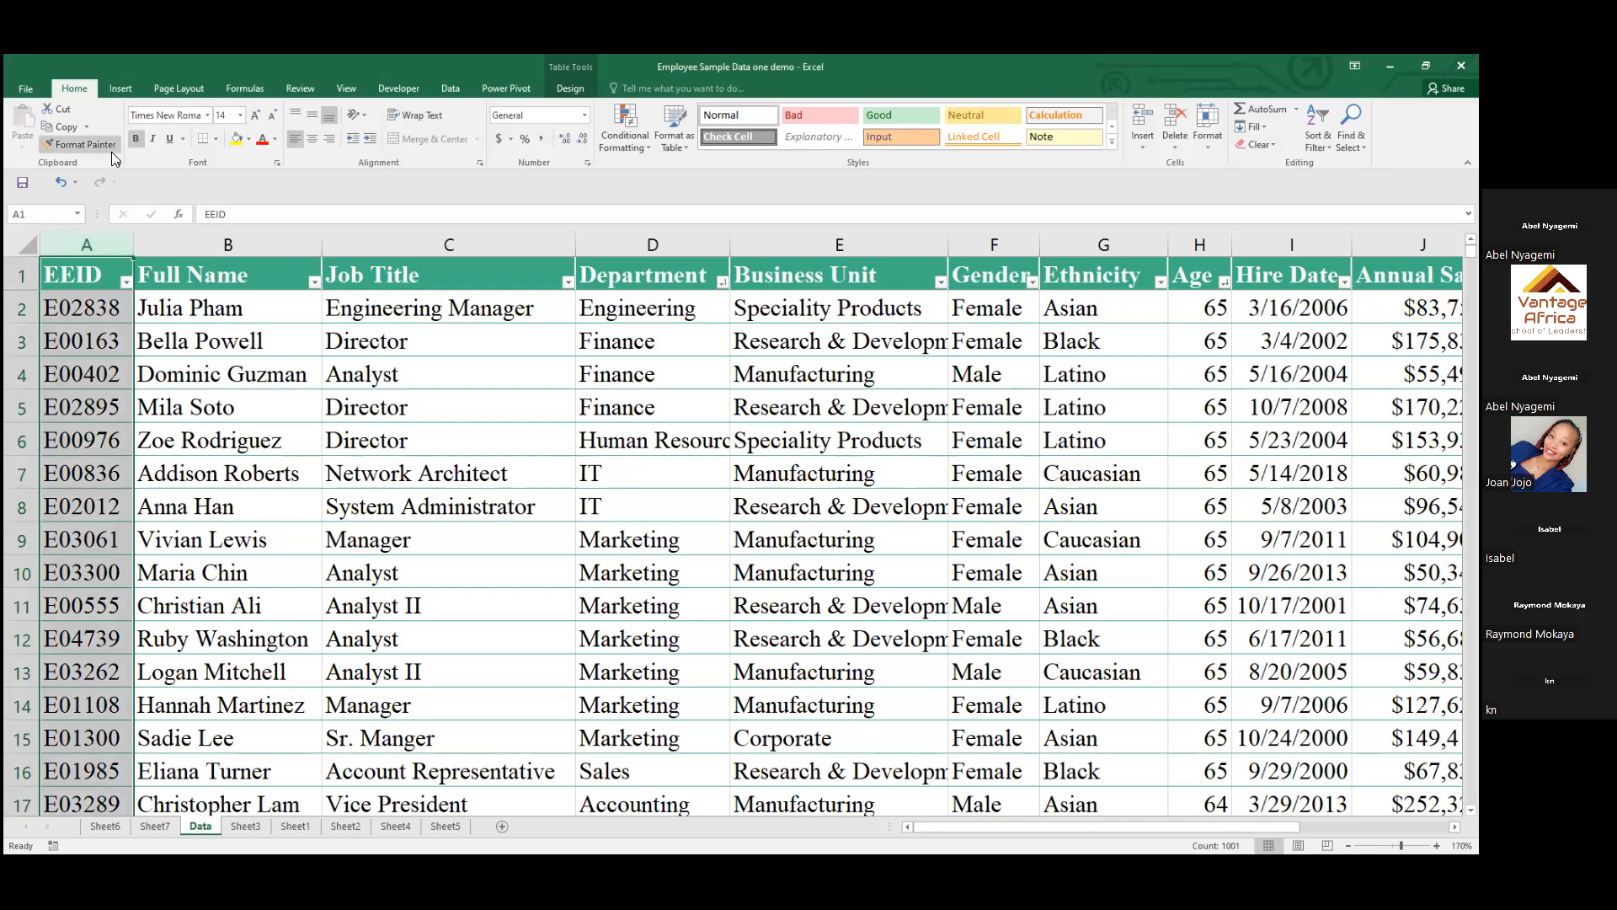
left_click(622, 148)
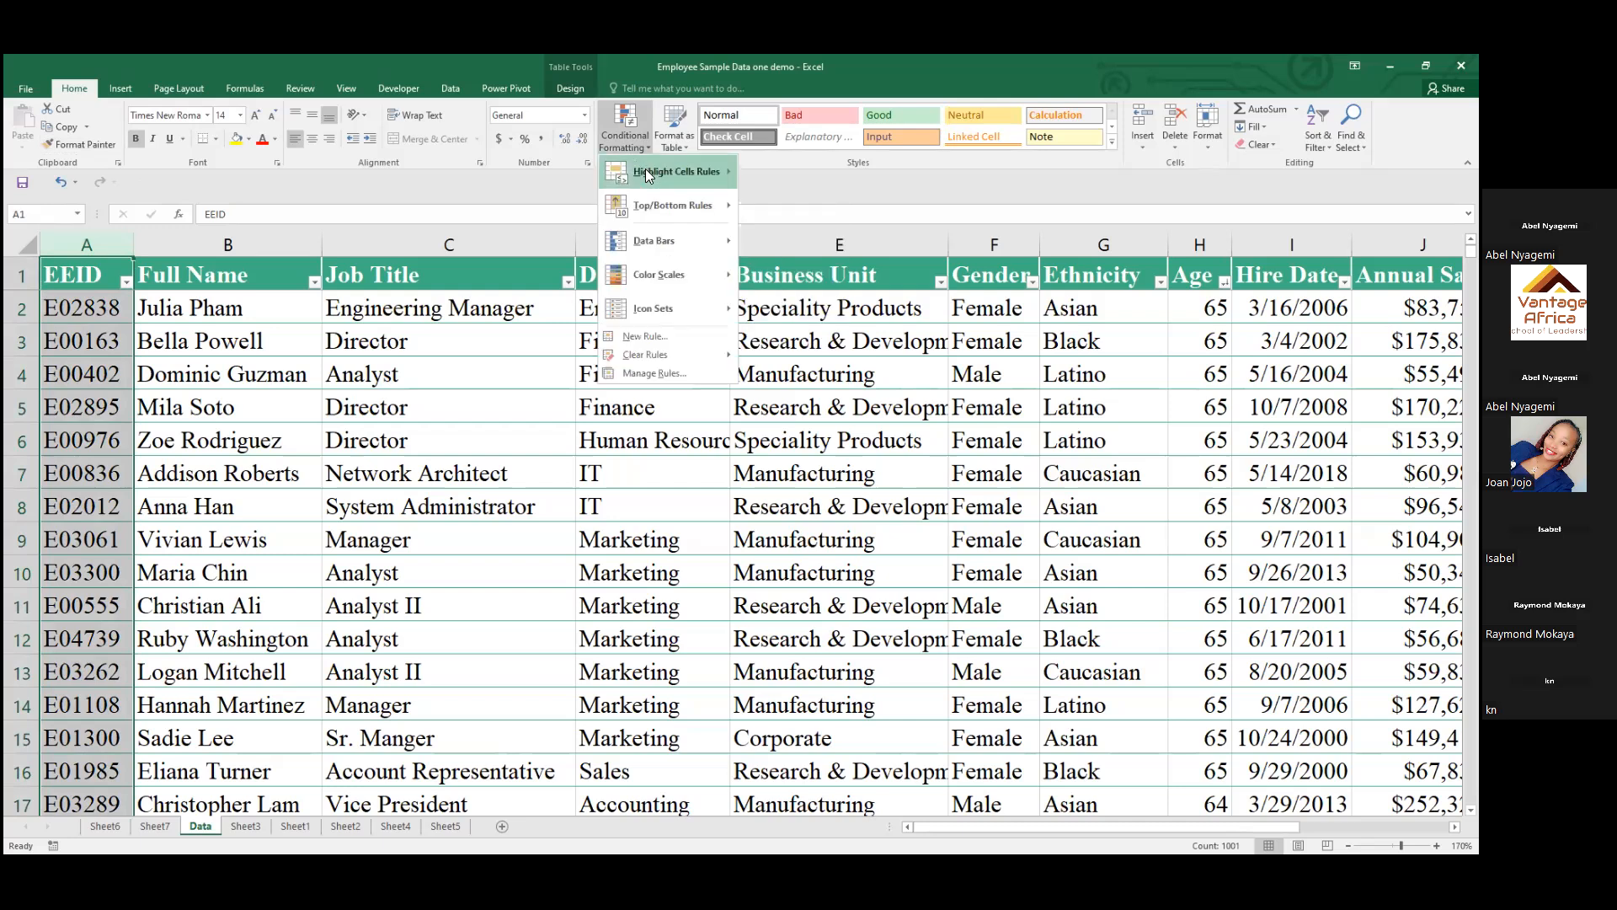
mouse_move(649, 175)
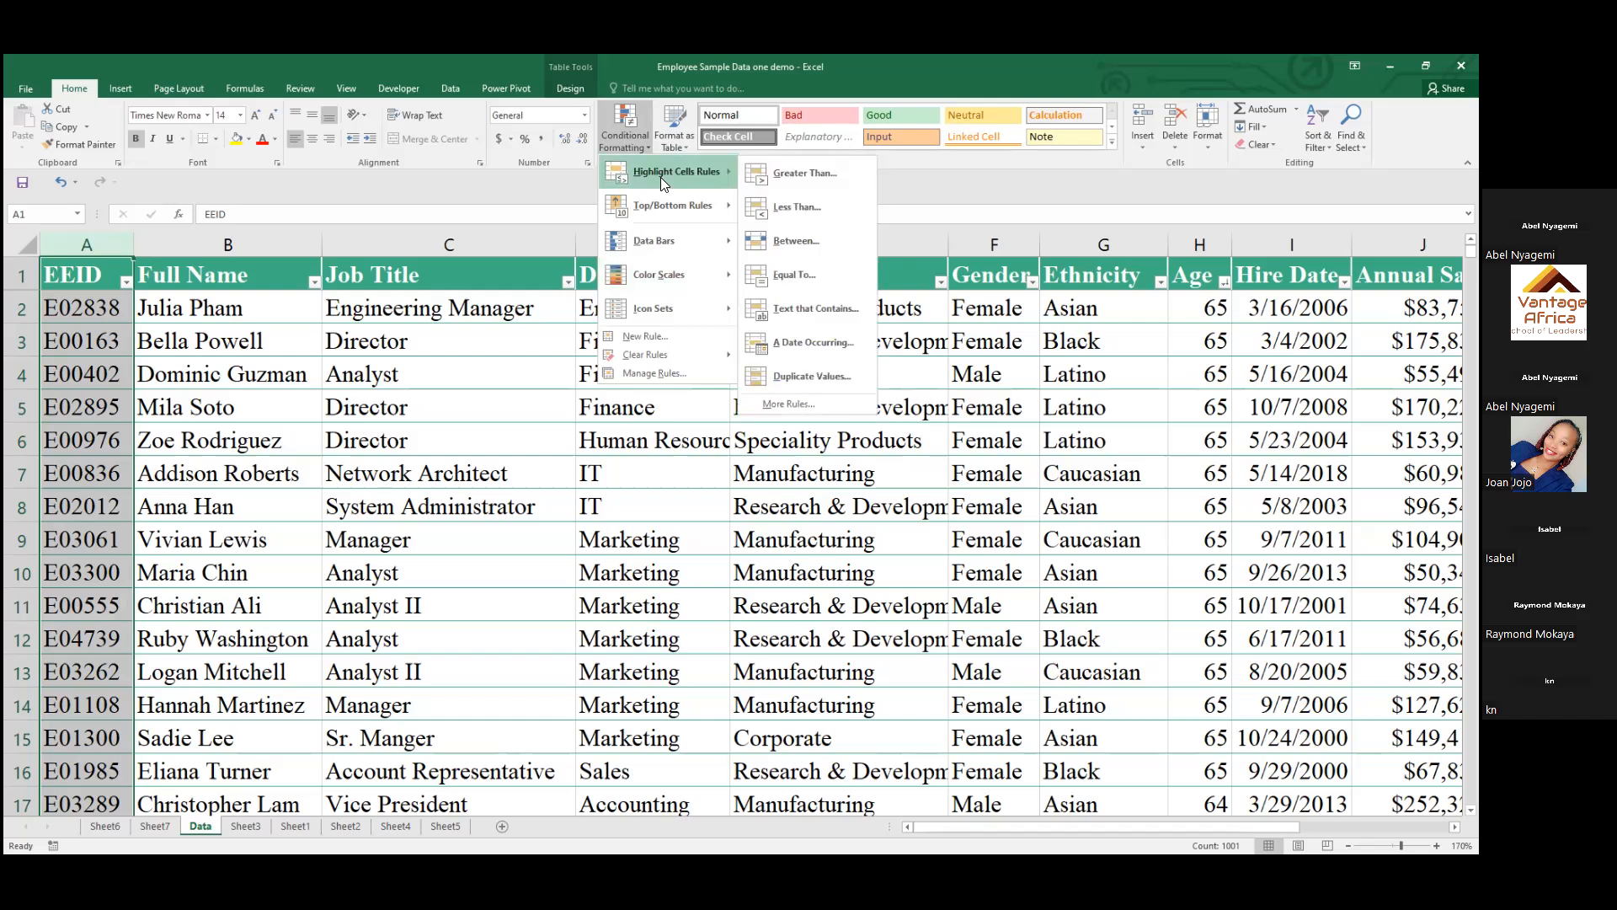
left_click(804, 387)
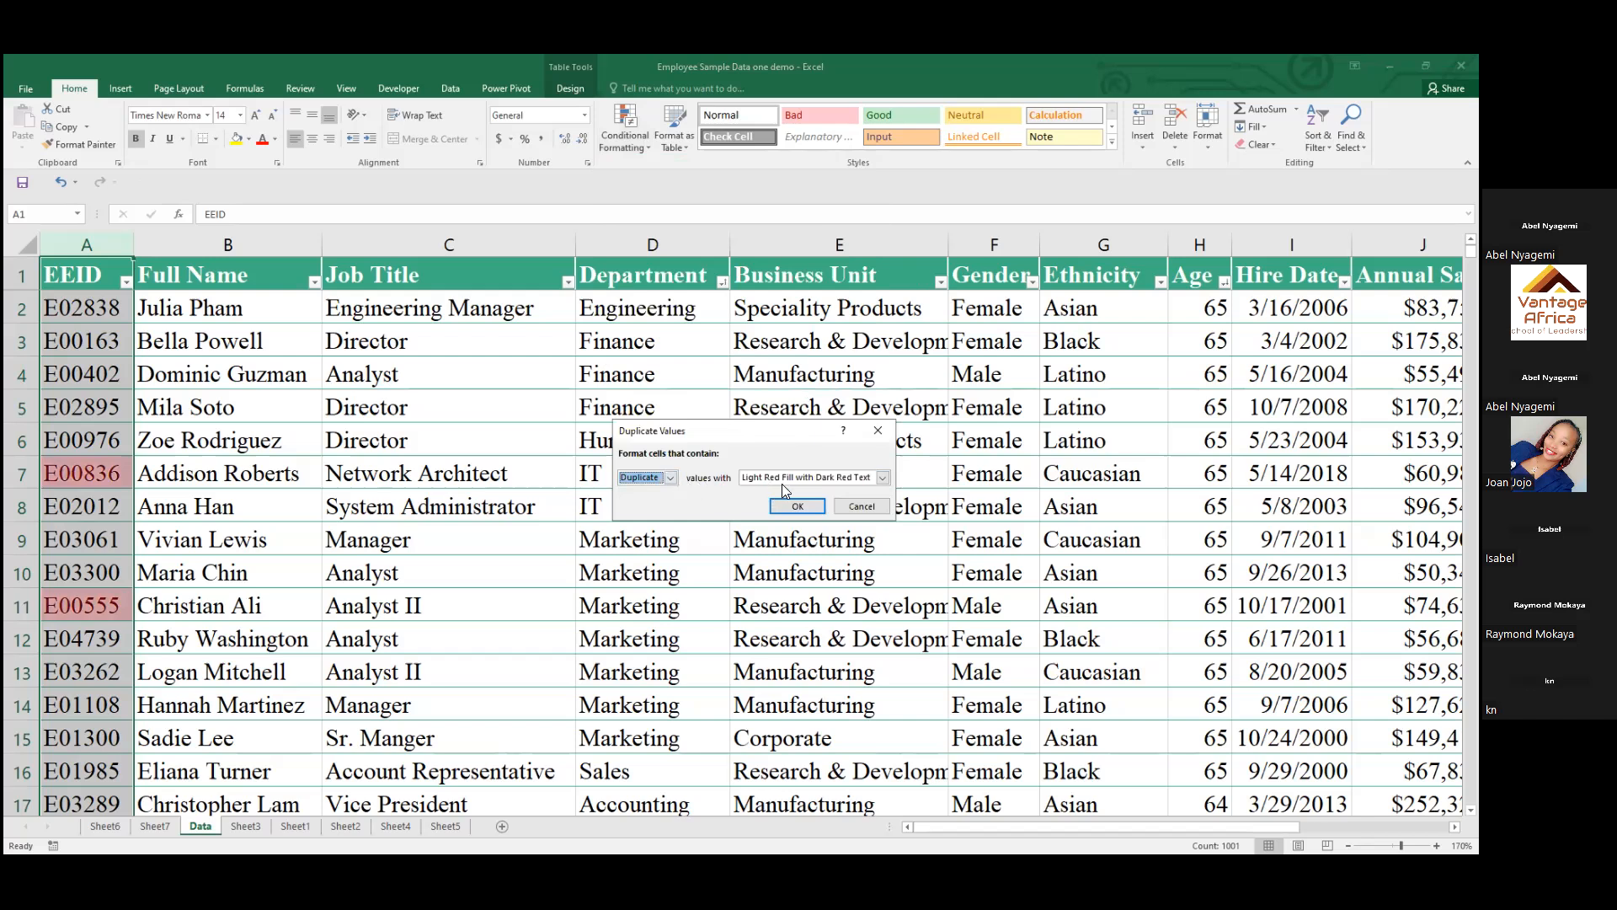
left_click(882, 478)
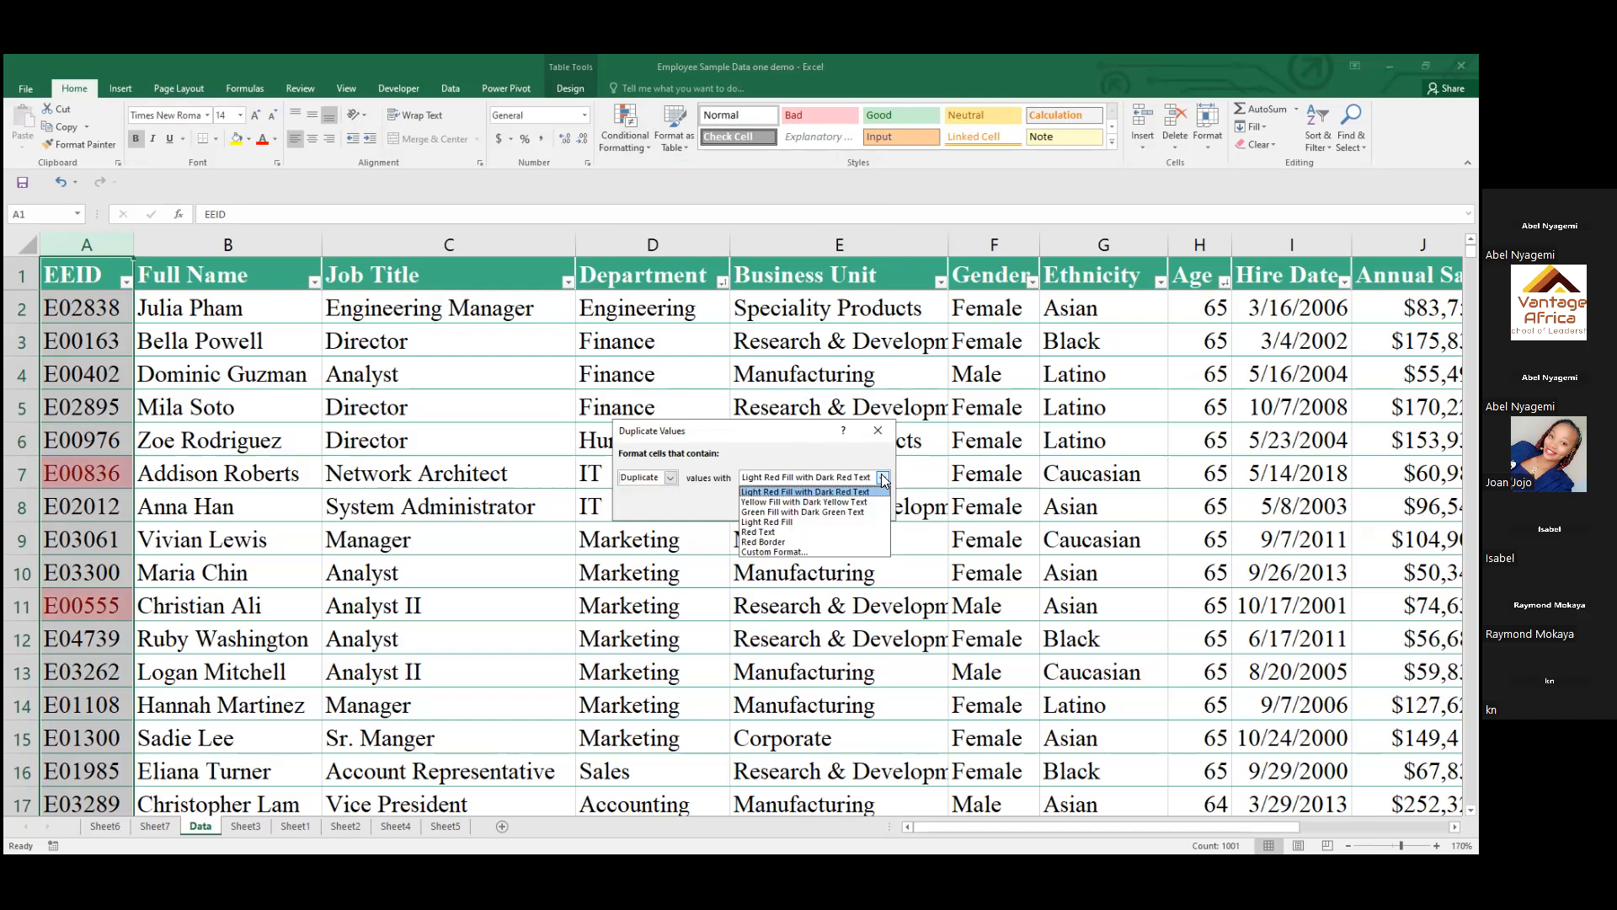
left_click(842, 512)
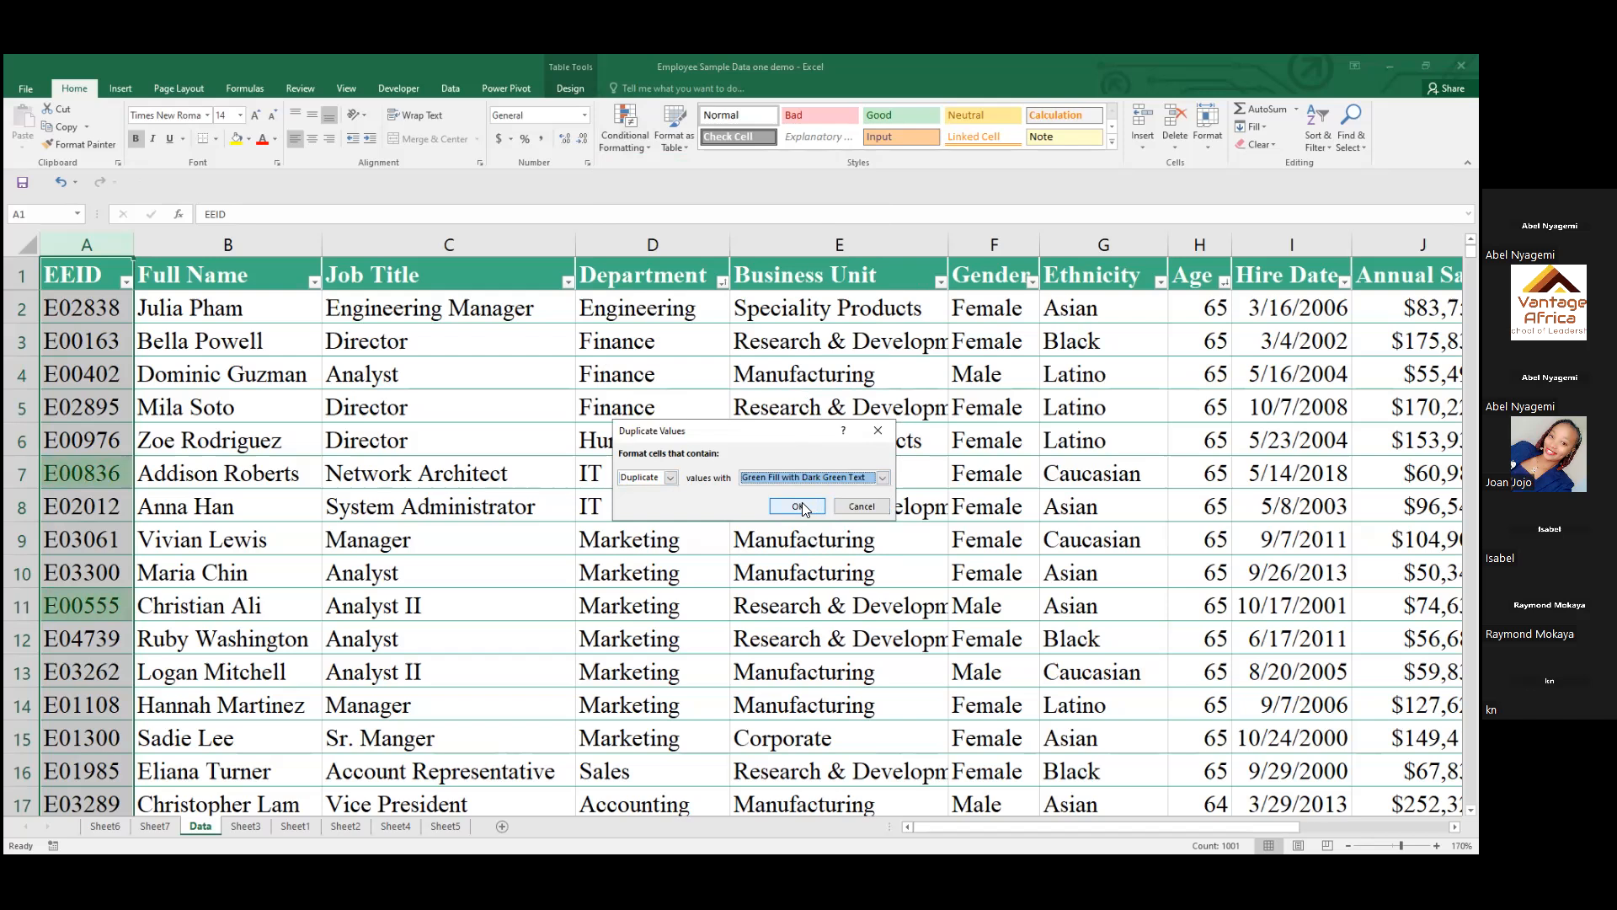
left_click(802, 506)
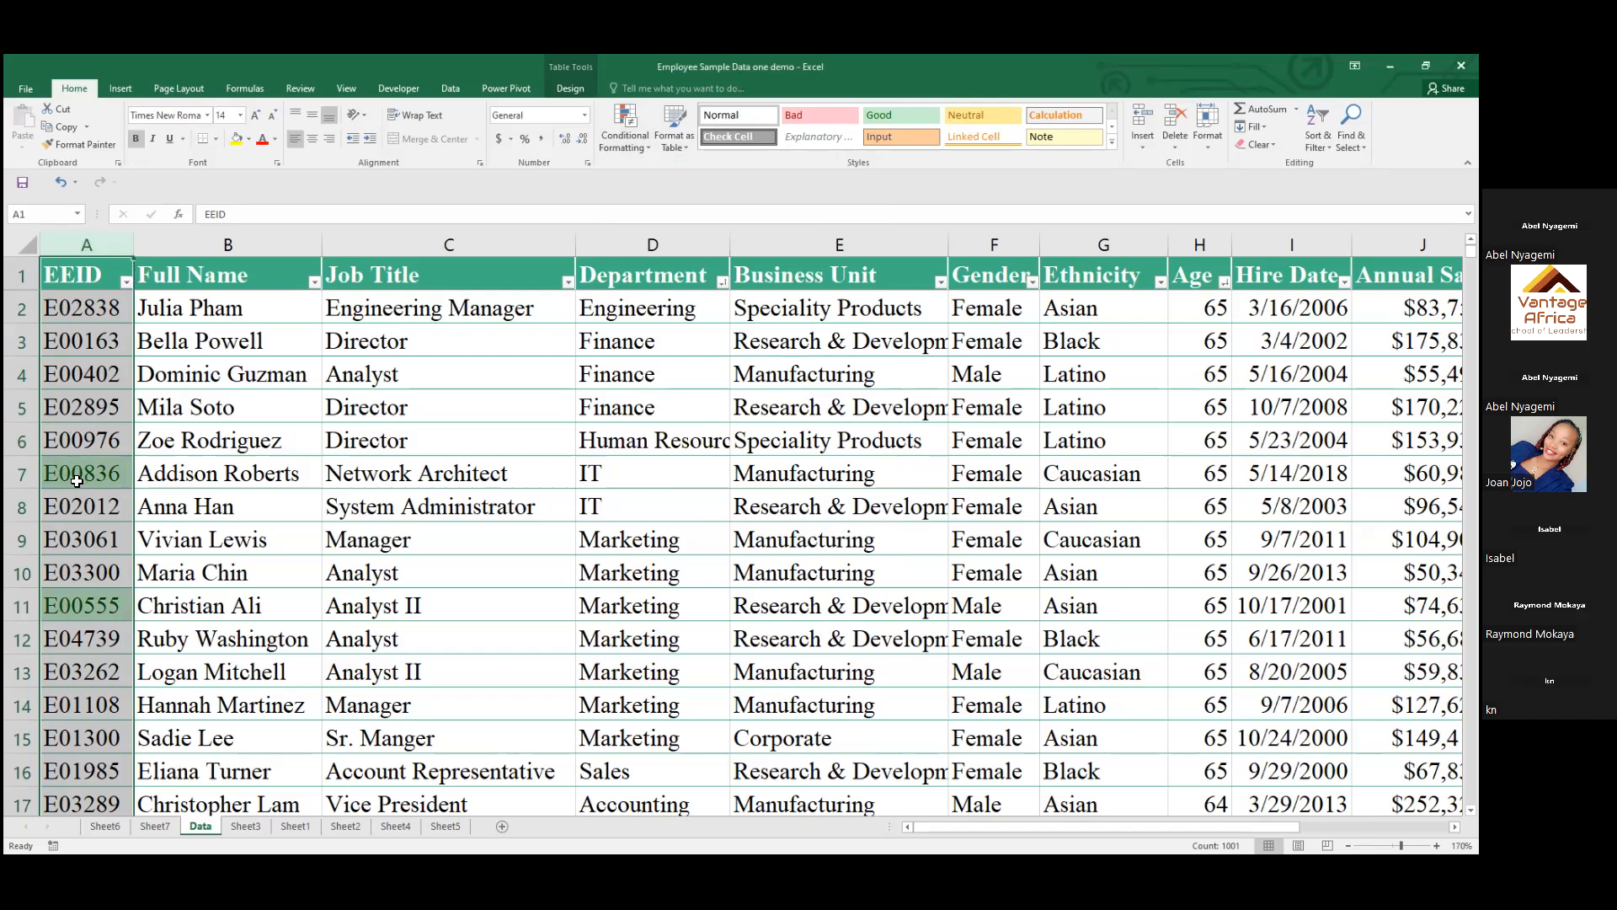
Examine the EEID column on the Data sheet for cells highlighted as duplicates
left_click(92, 482)
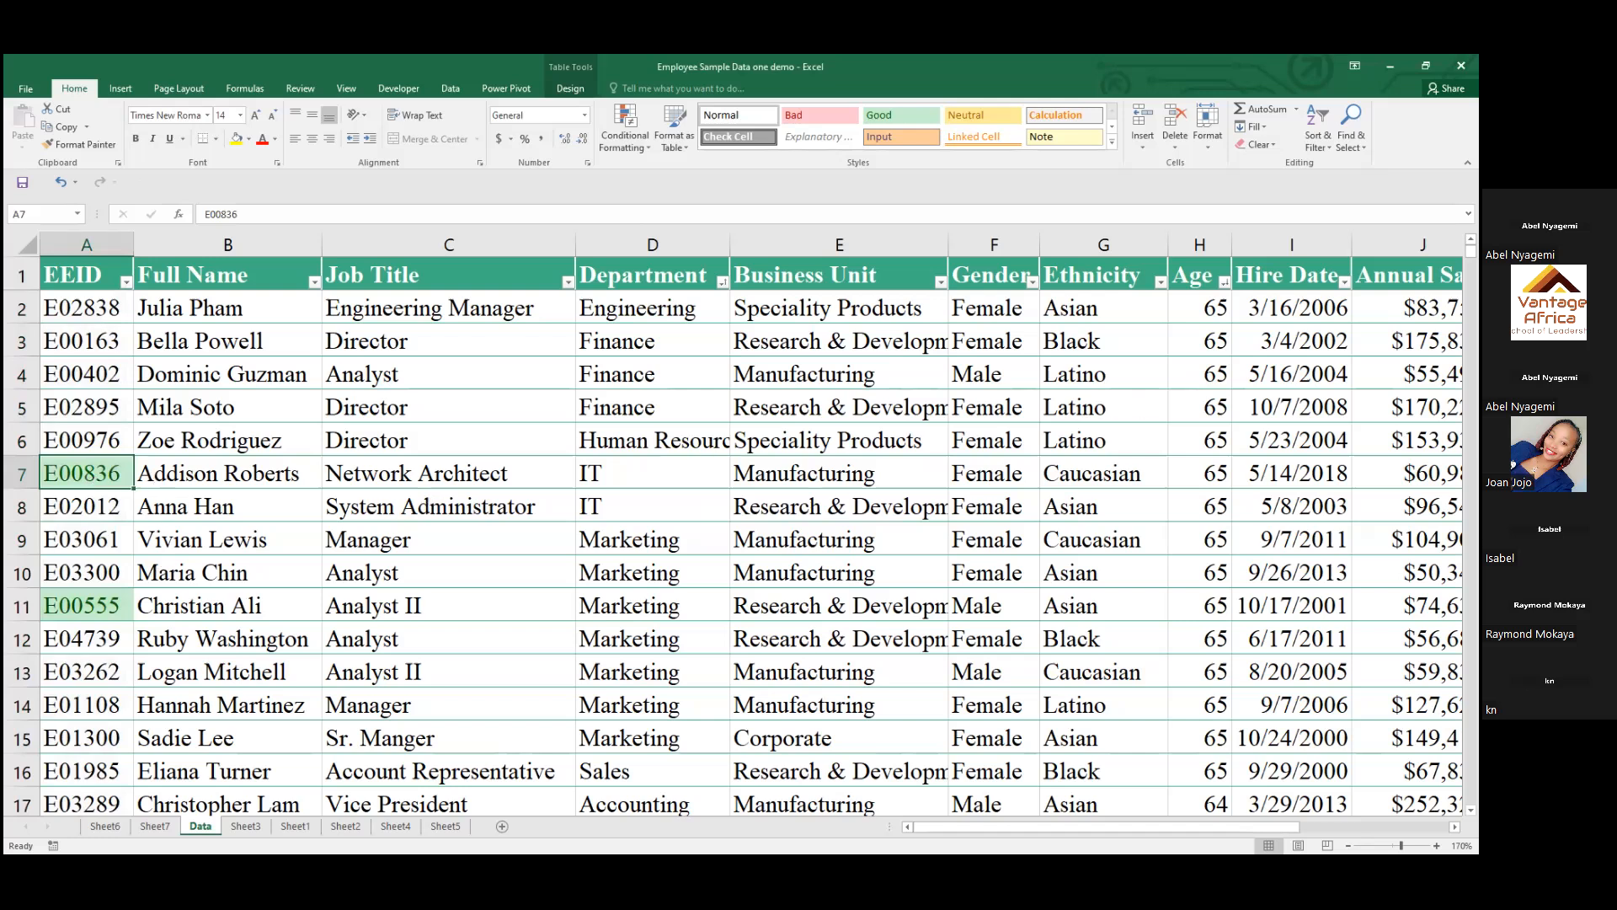
left_click(92, 614)
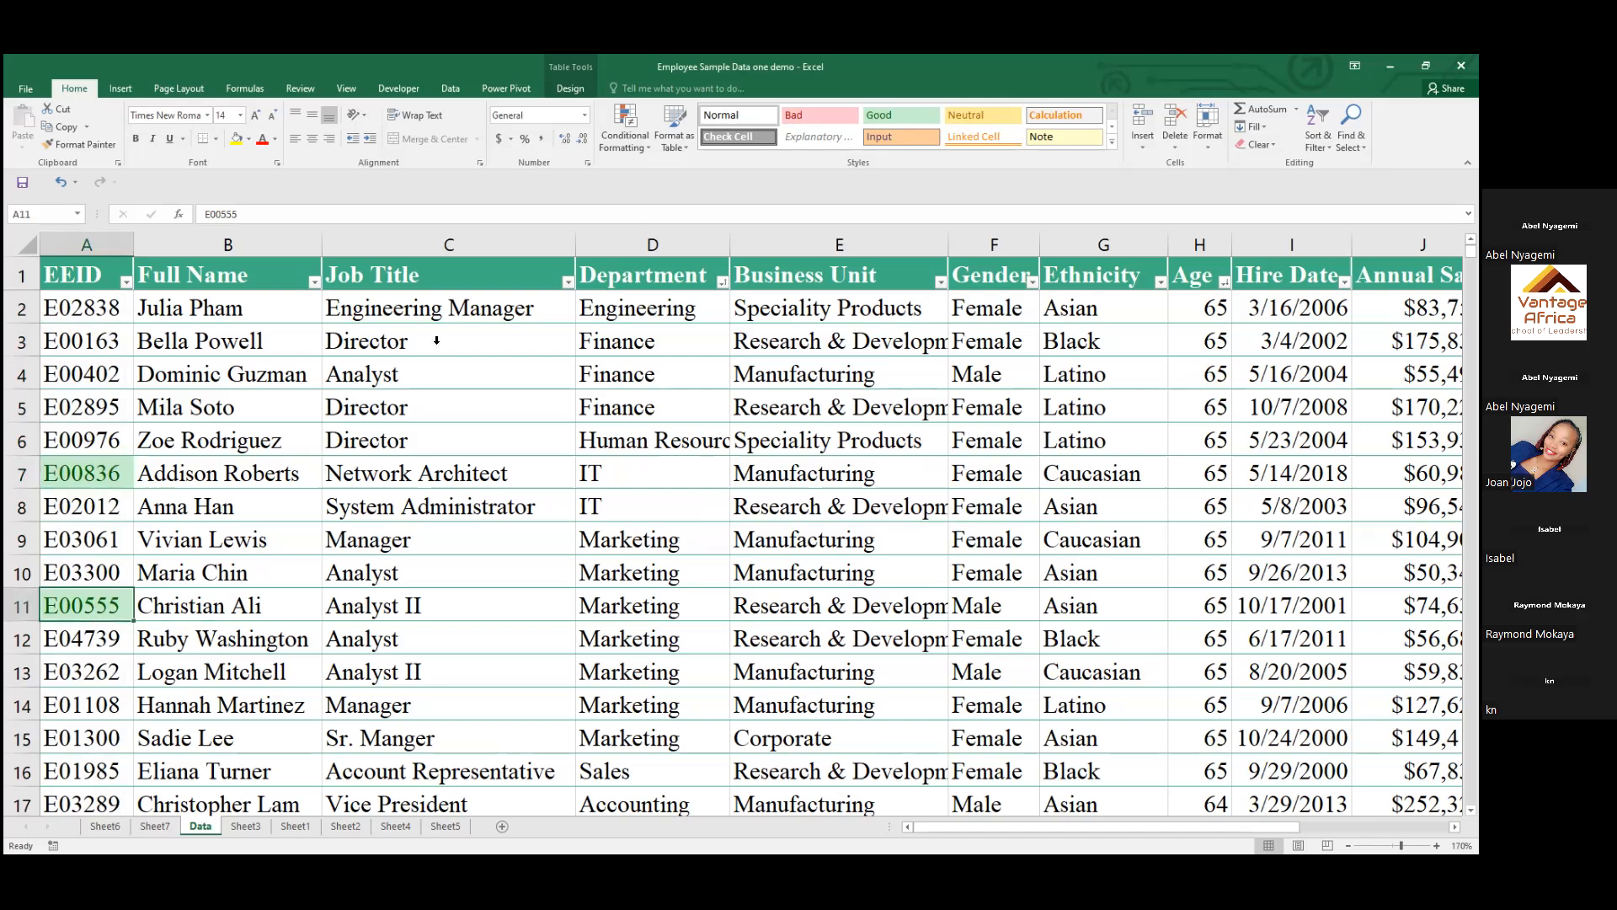
left_click(87, 244)
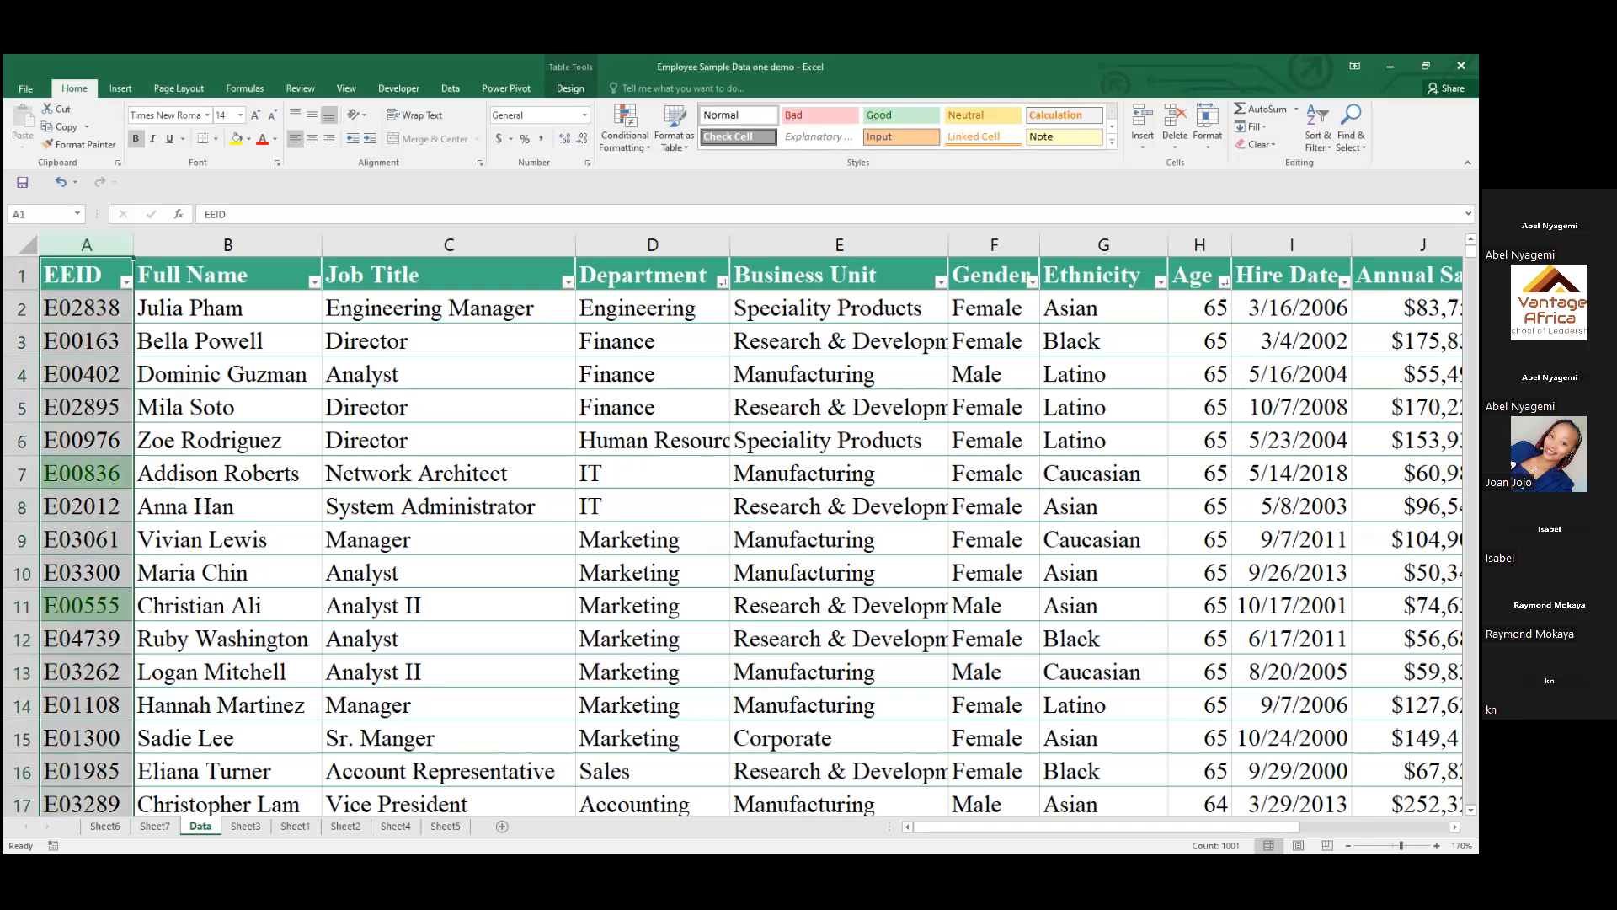
scroll(1471, 810, "down", 4)
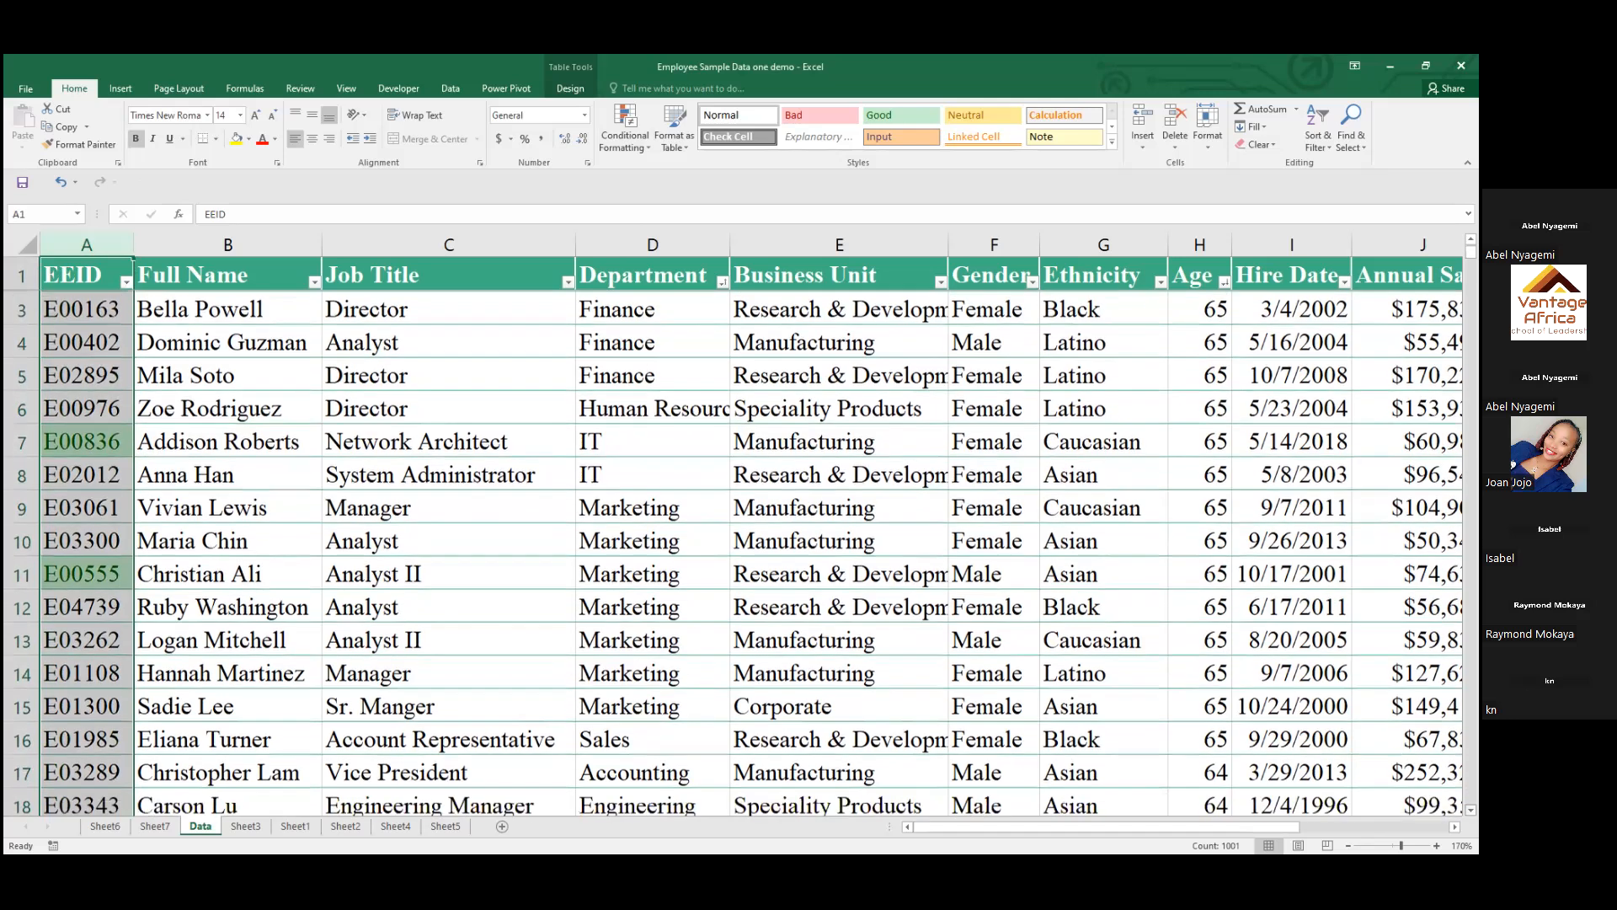
scroll(1471, 809, "down", 2)
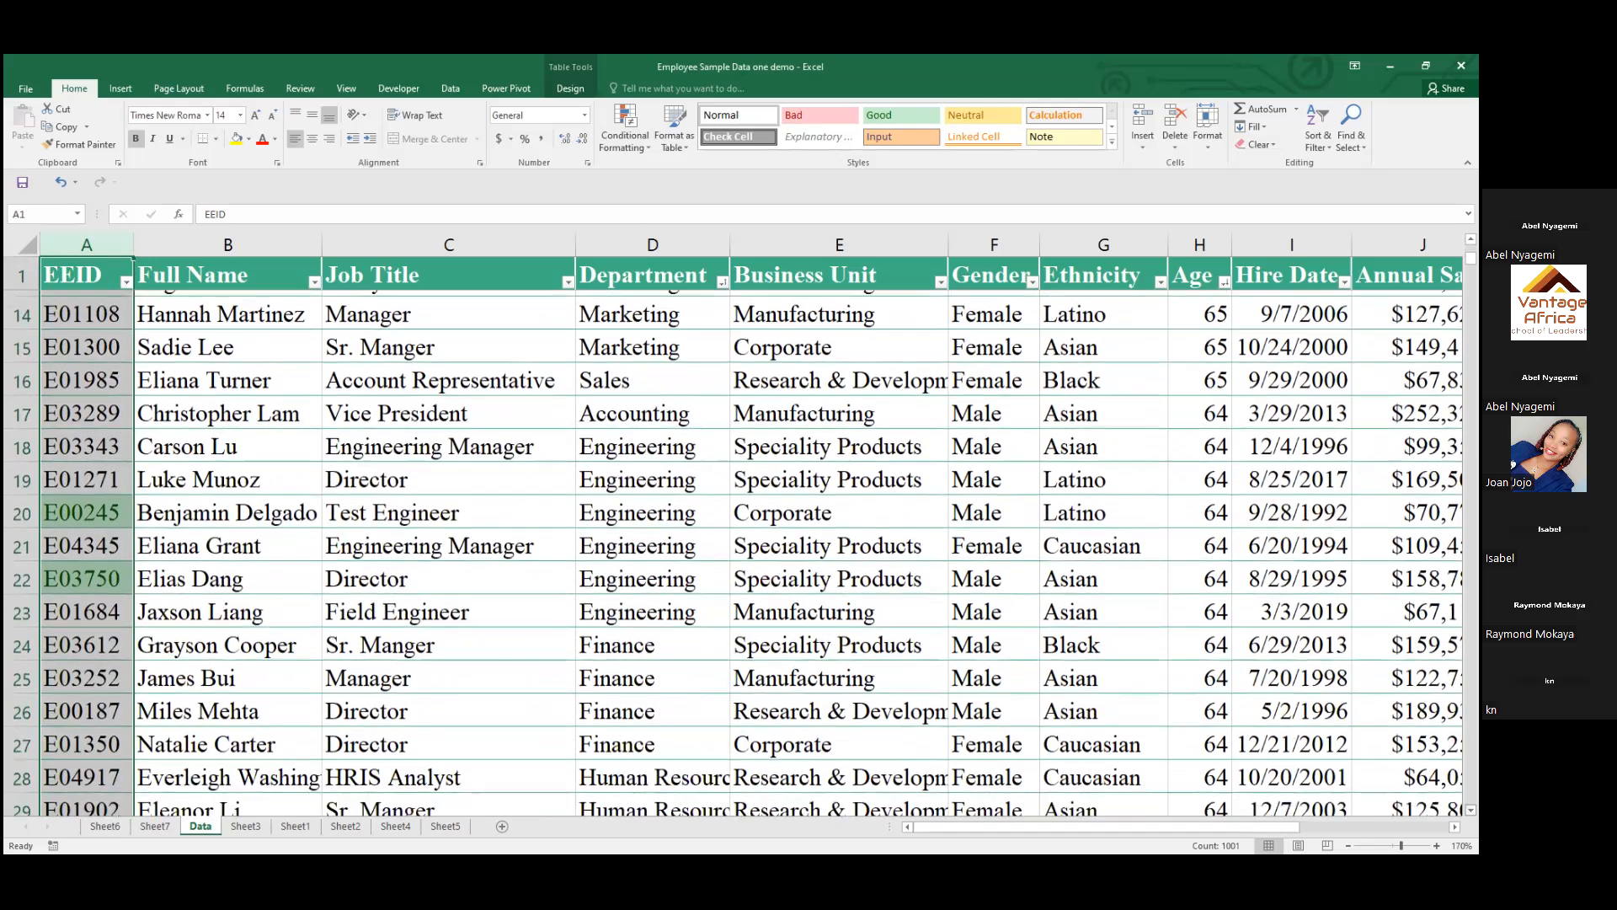
scroll(1276, 390, "down", 4)
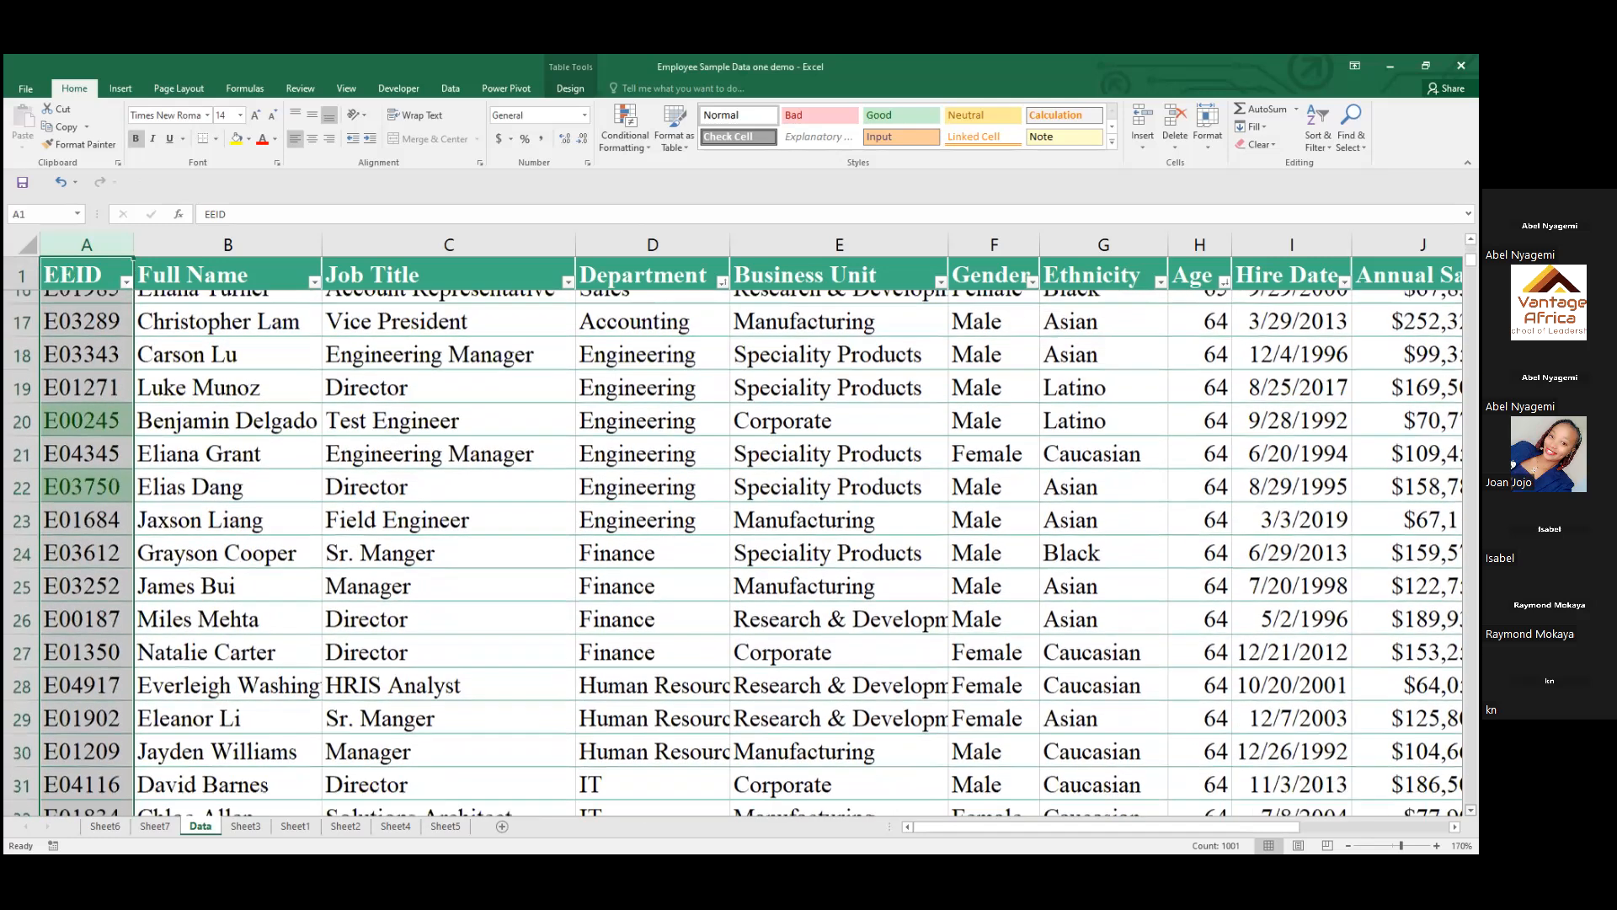
scroll(1276, 390, "down", 2)
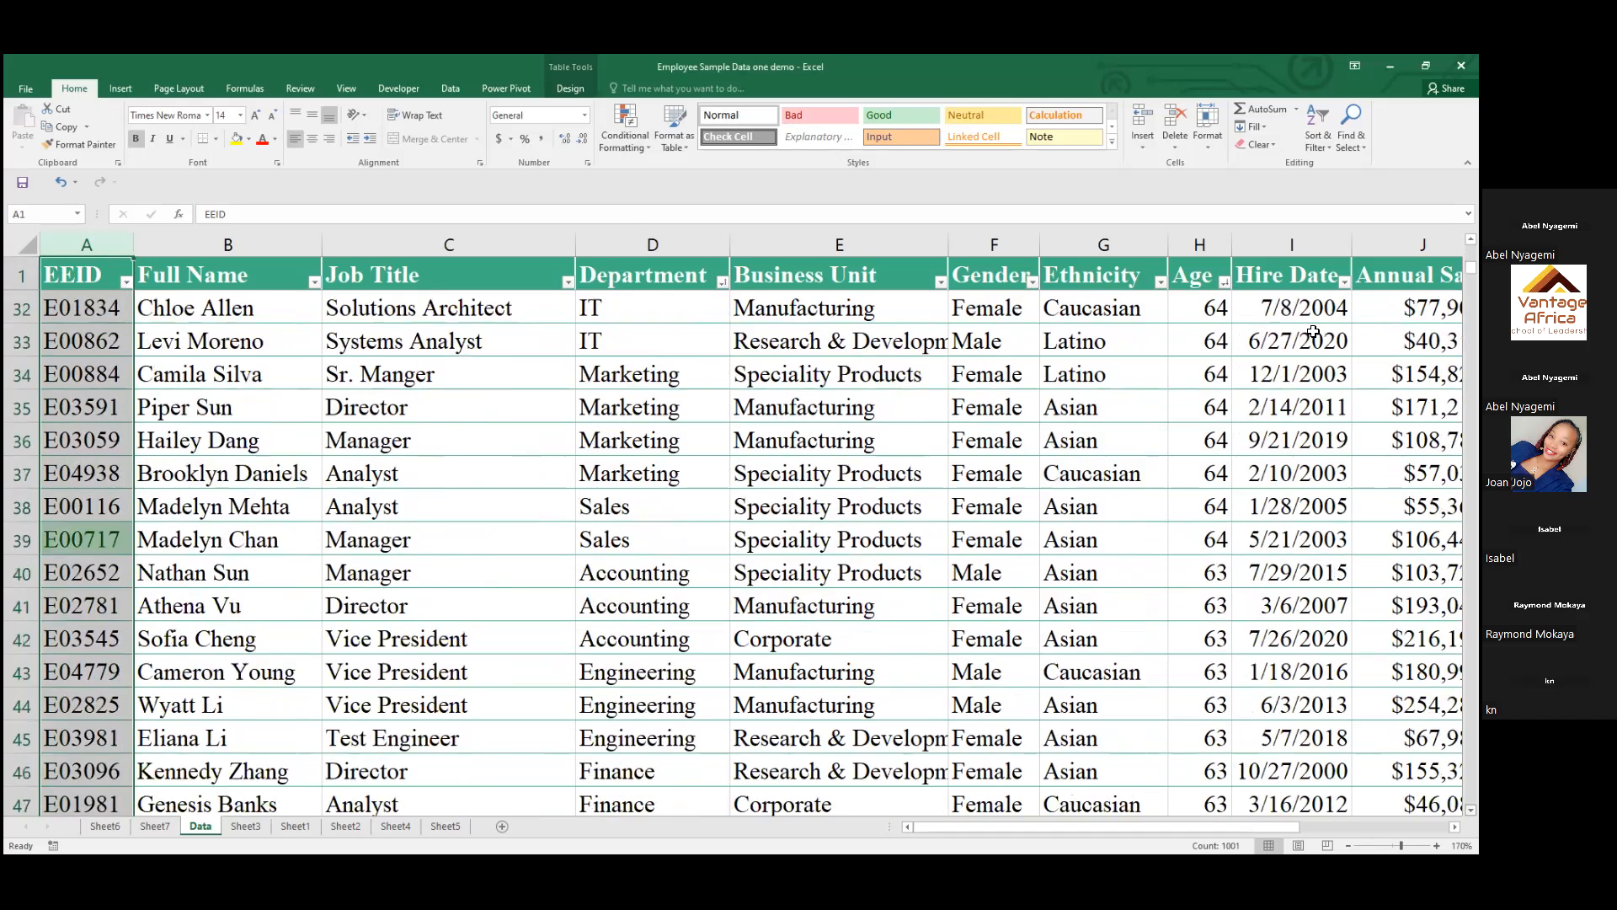
scroll(751, 552, "up", 1)
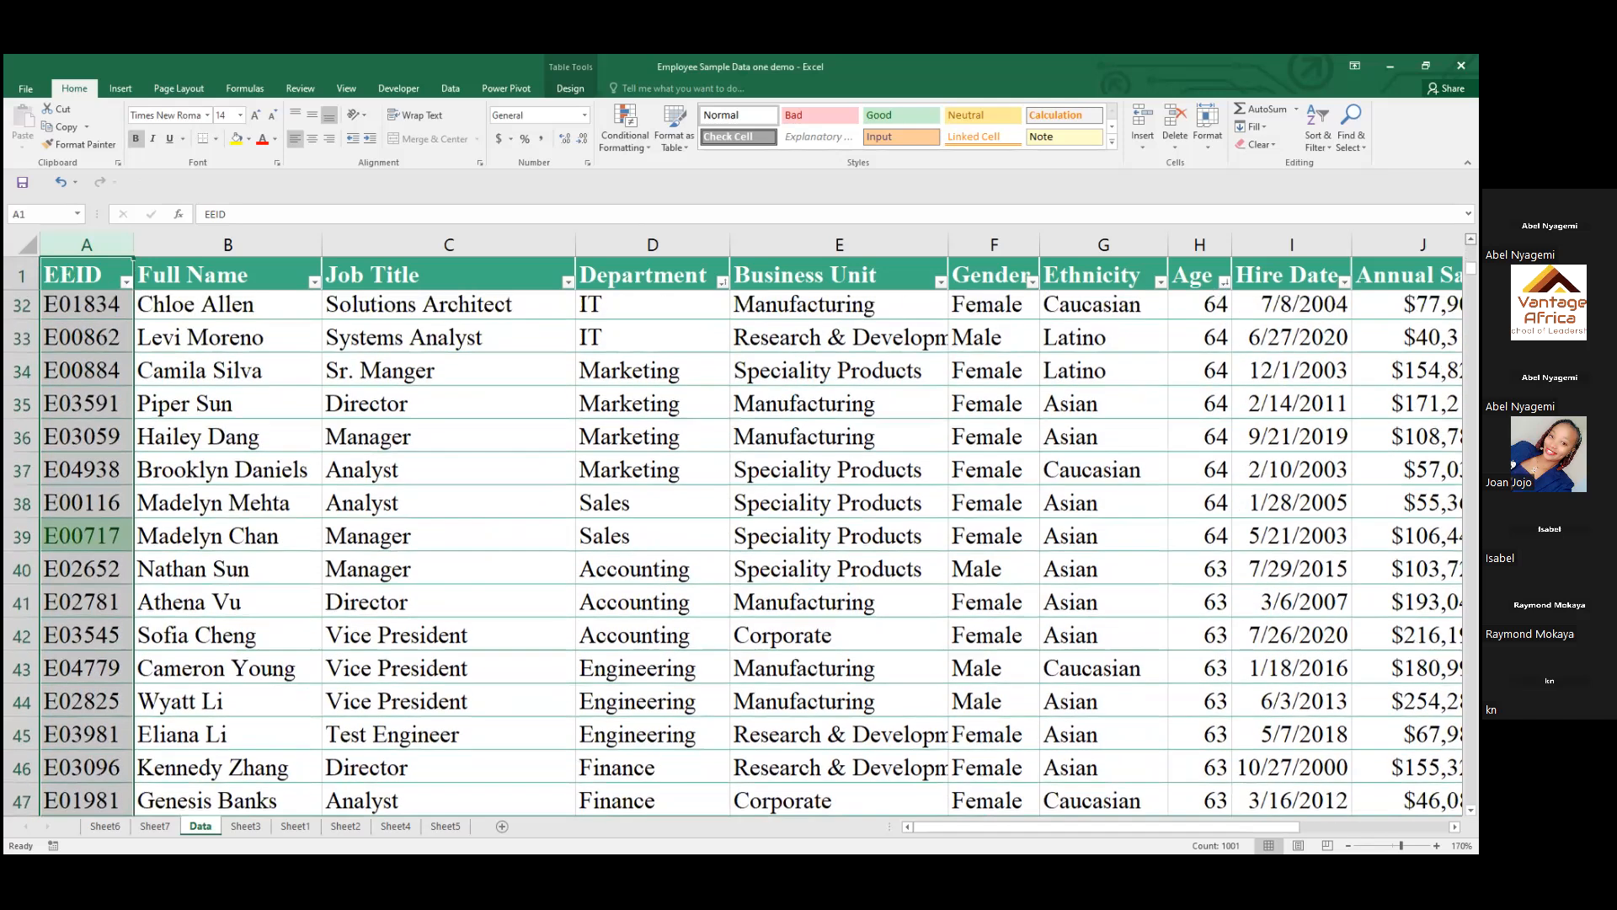
scroll(751, 552, "up", 1)
scroll(1215, 340, "up", 4)
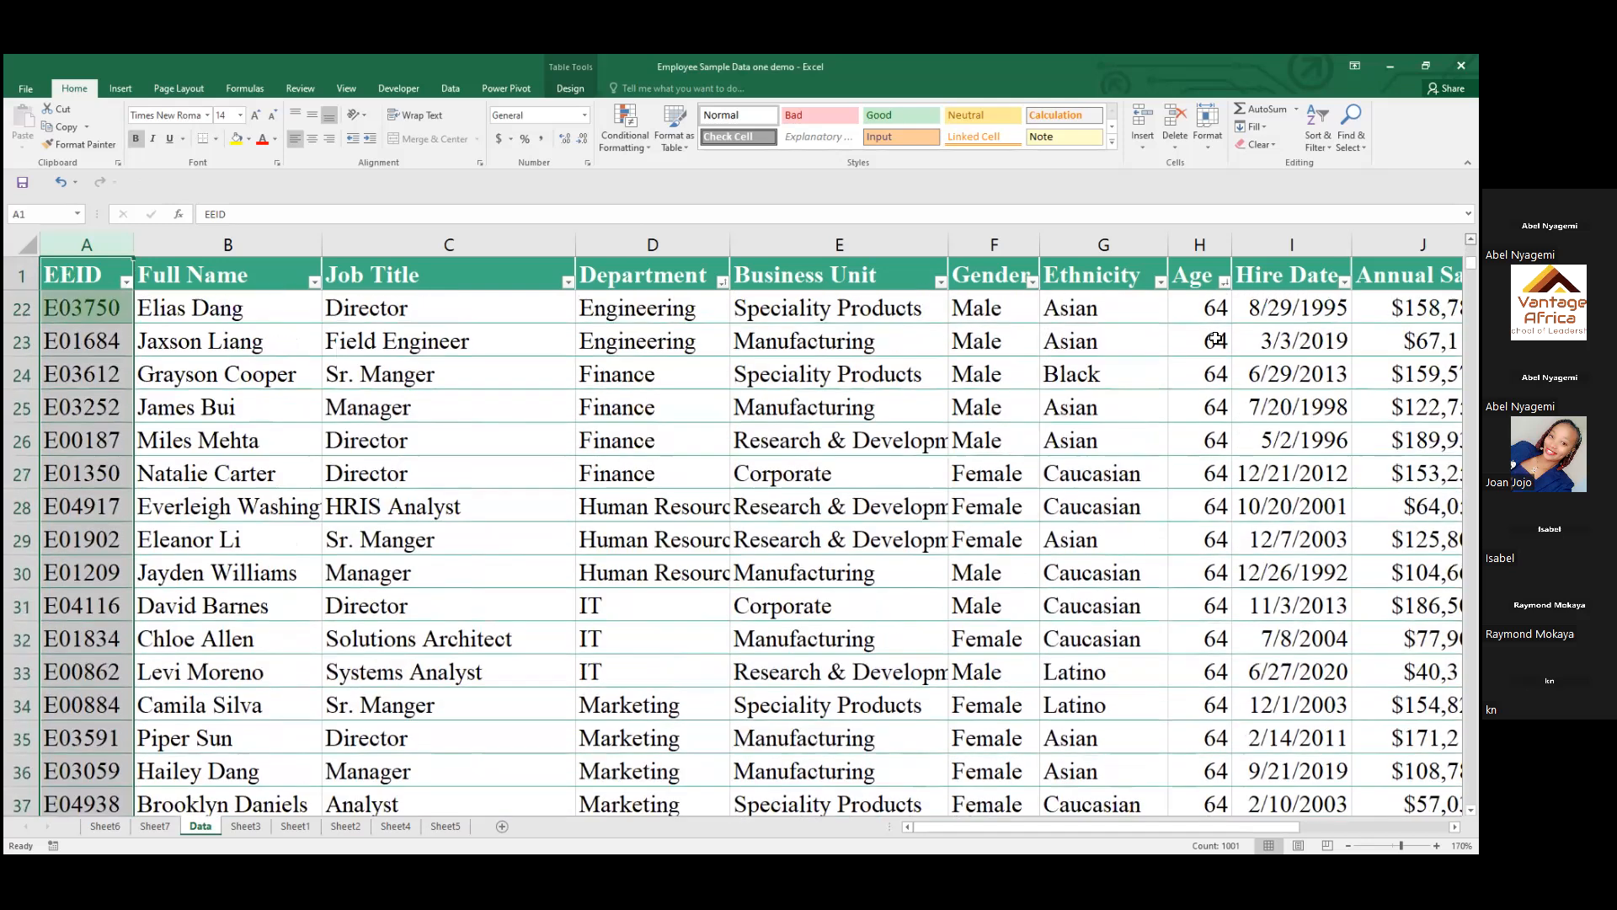
scroll(1216, 340, "up", 5)
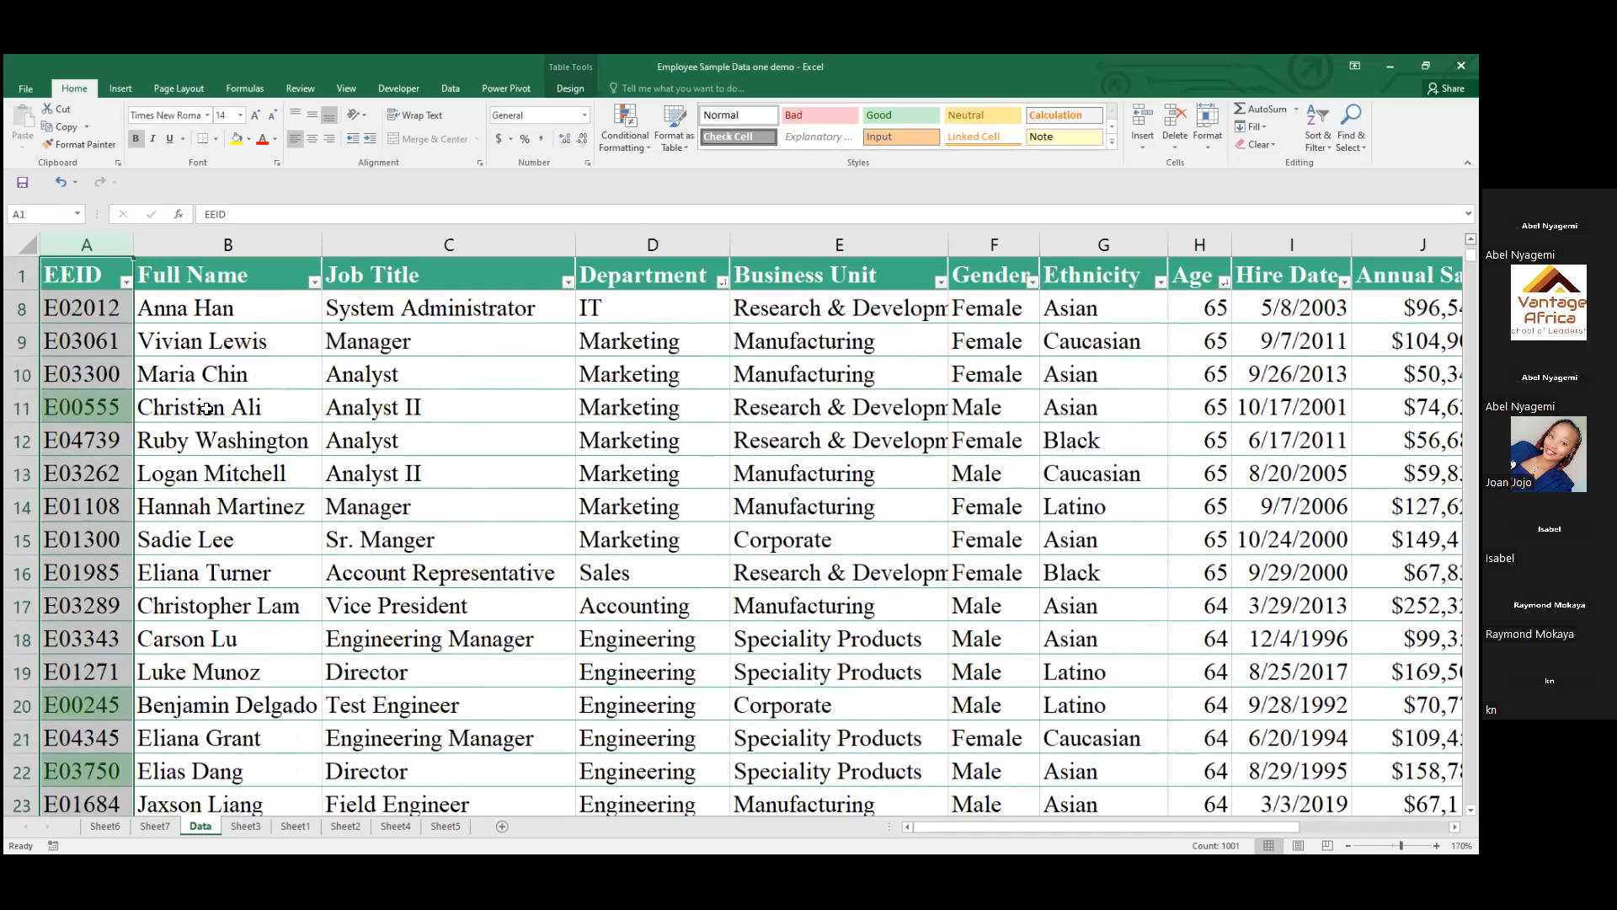
scroll(206, 409, "up", 1)
Copy the highlighted EEID in cell A7 and find all of its occurrences
left_click(87, 341)
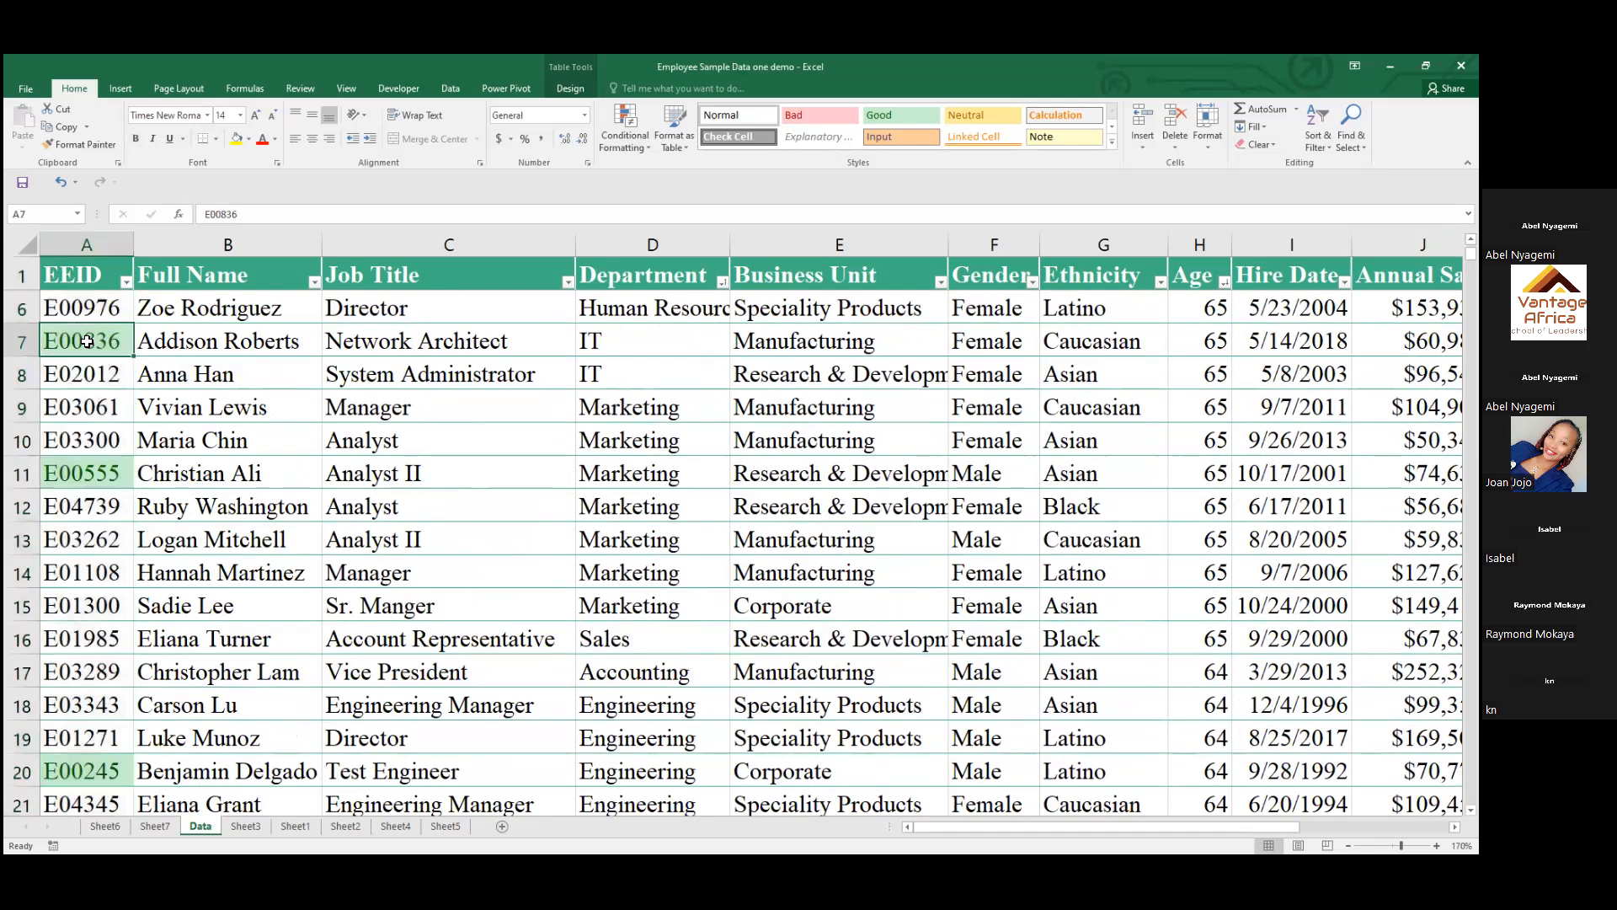
key("ctrl+c")
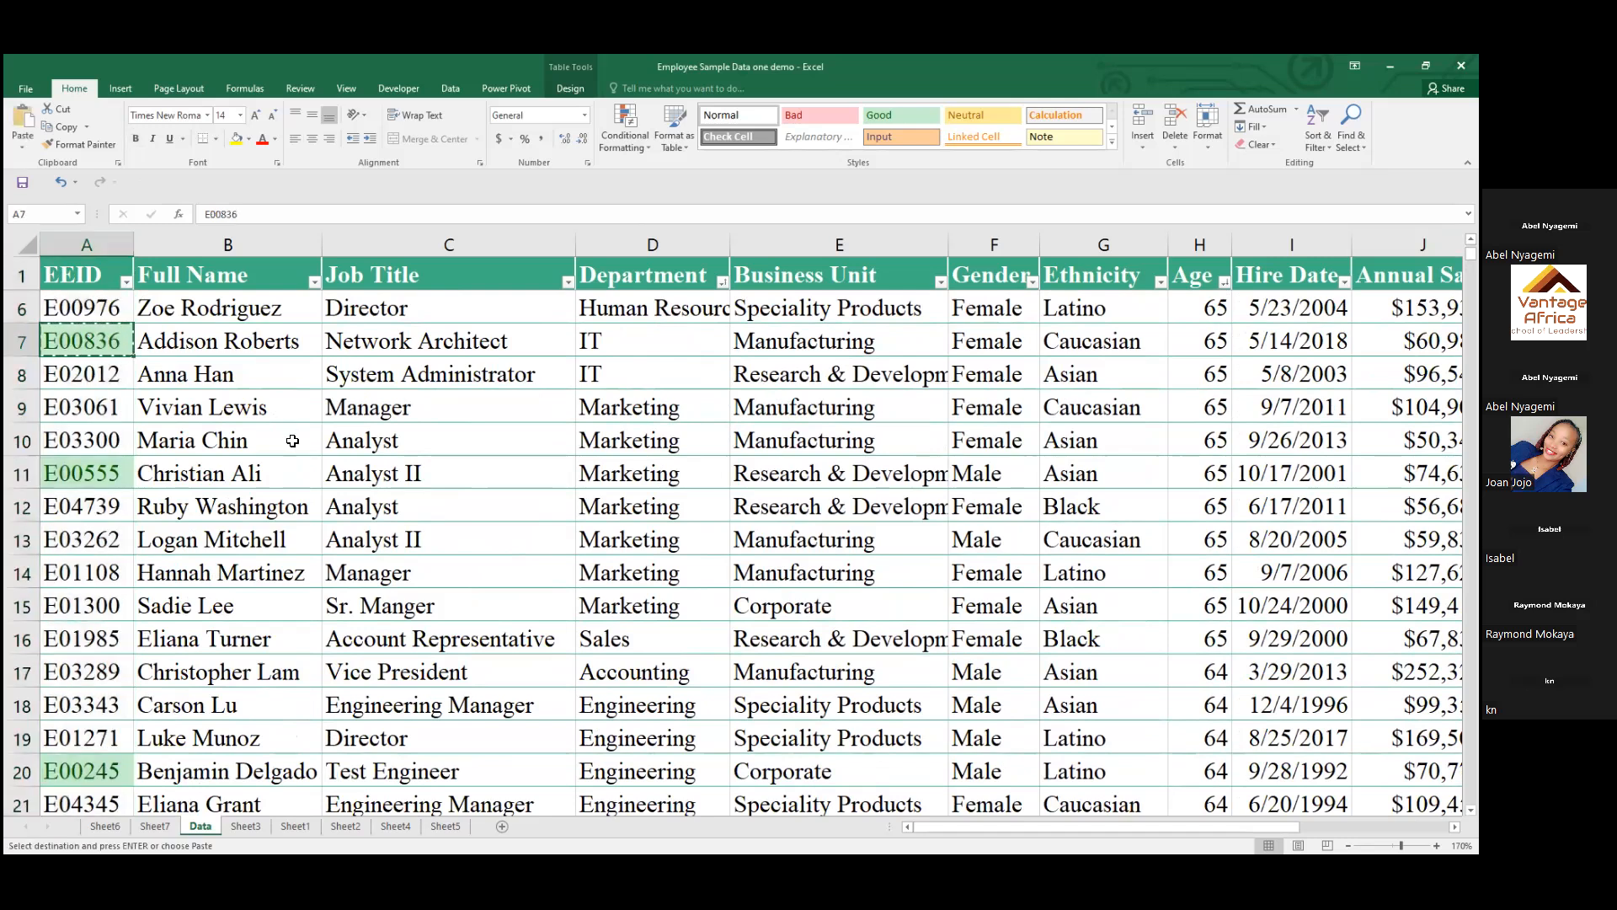
left_click(402, 465)
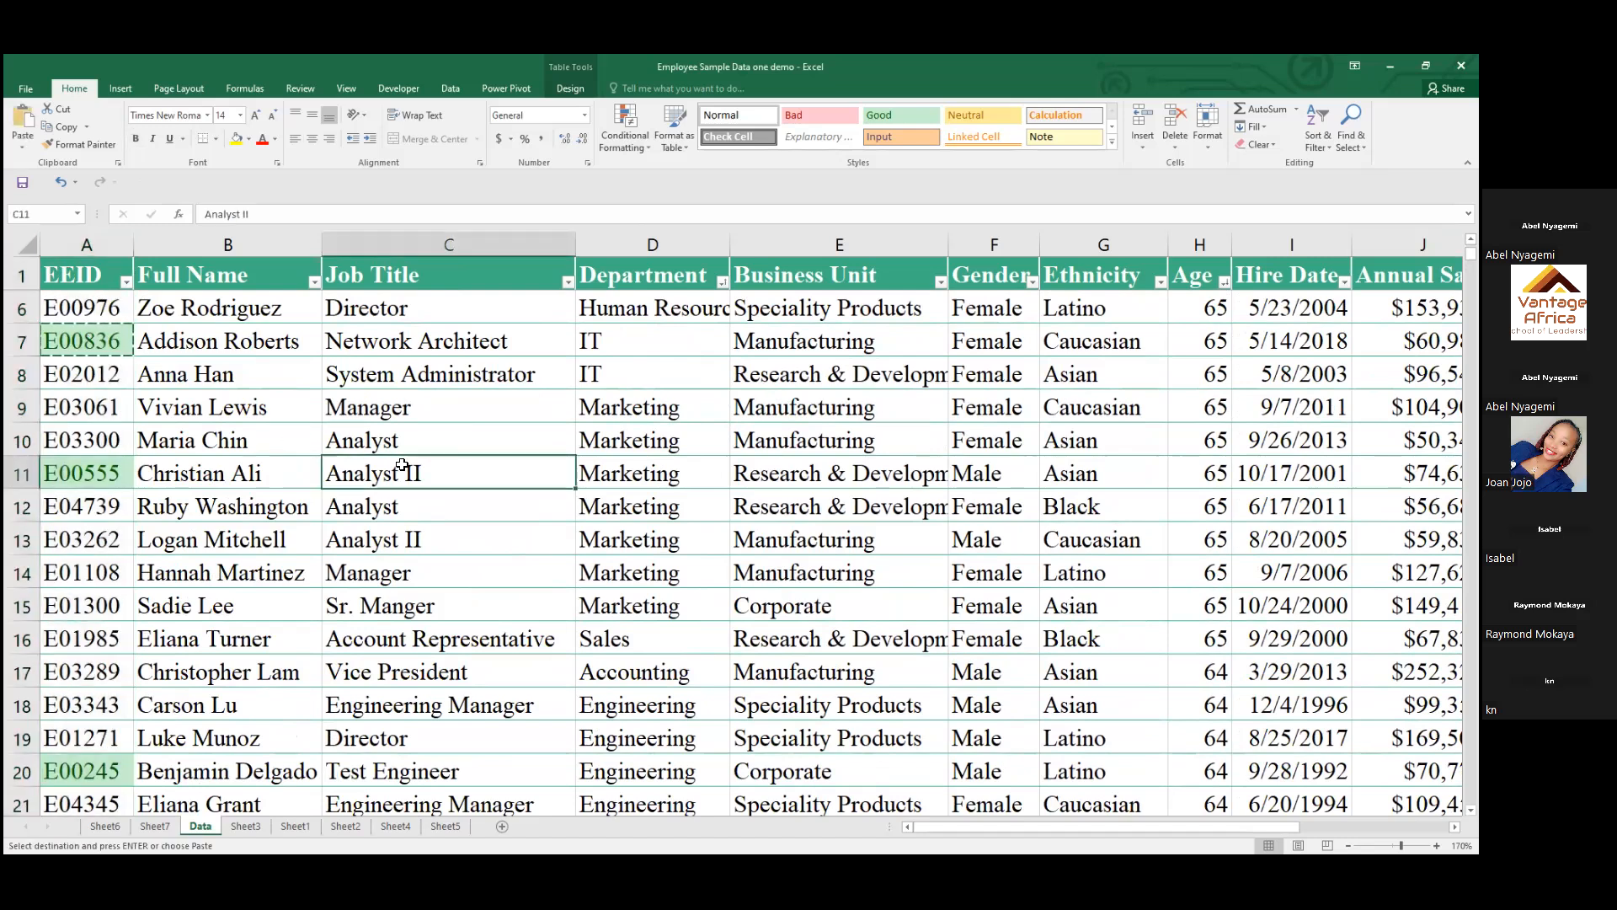
key("ctrl+f")
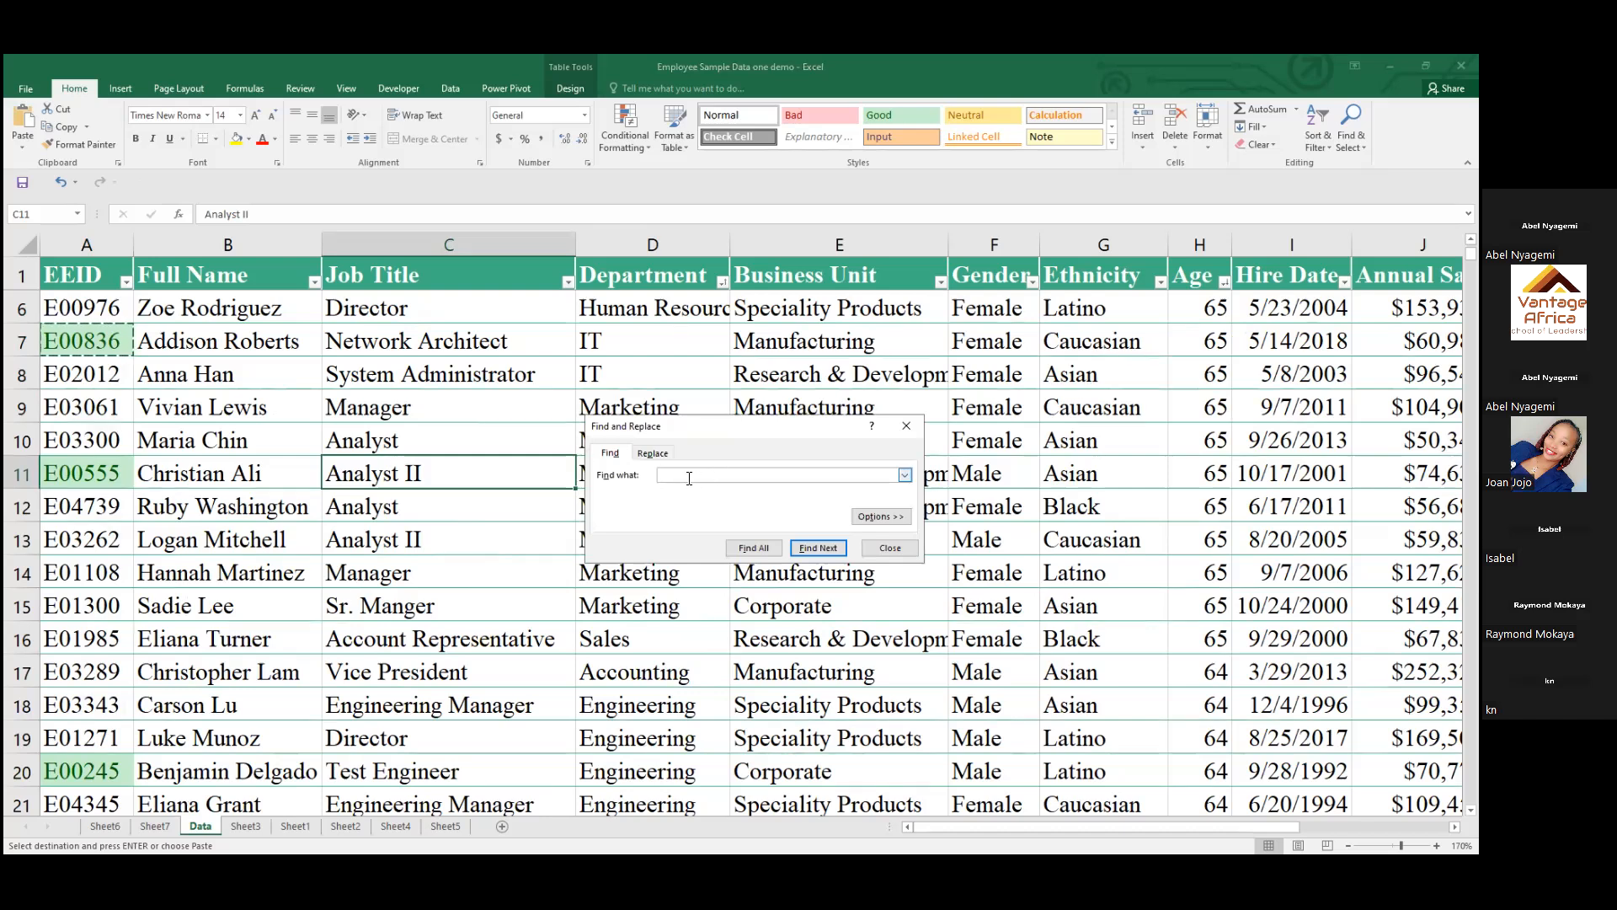
key("ctrl+v")
left_click(749, 549)
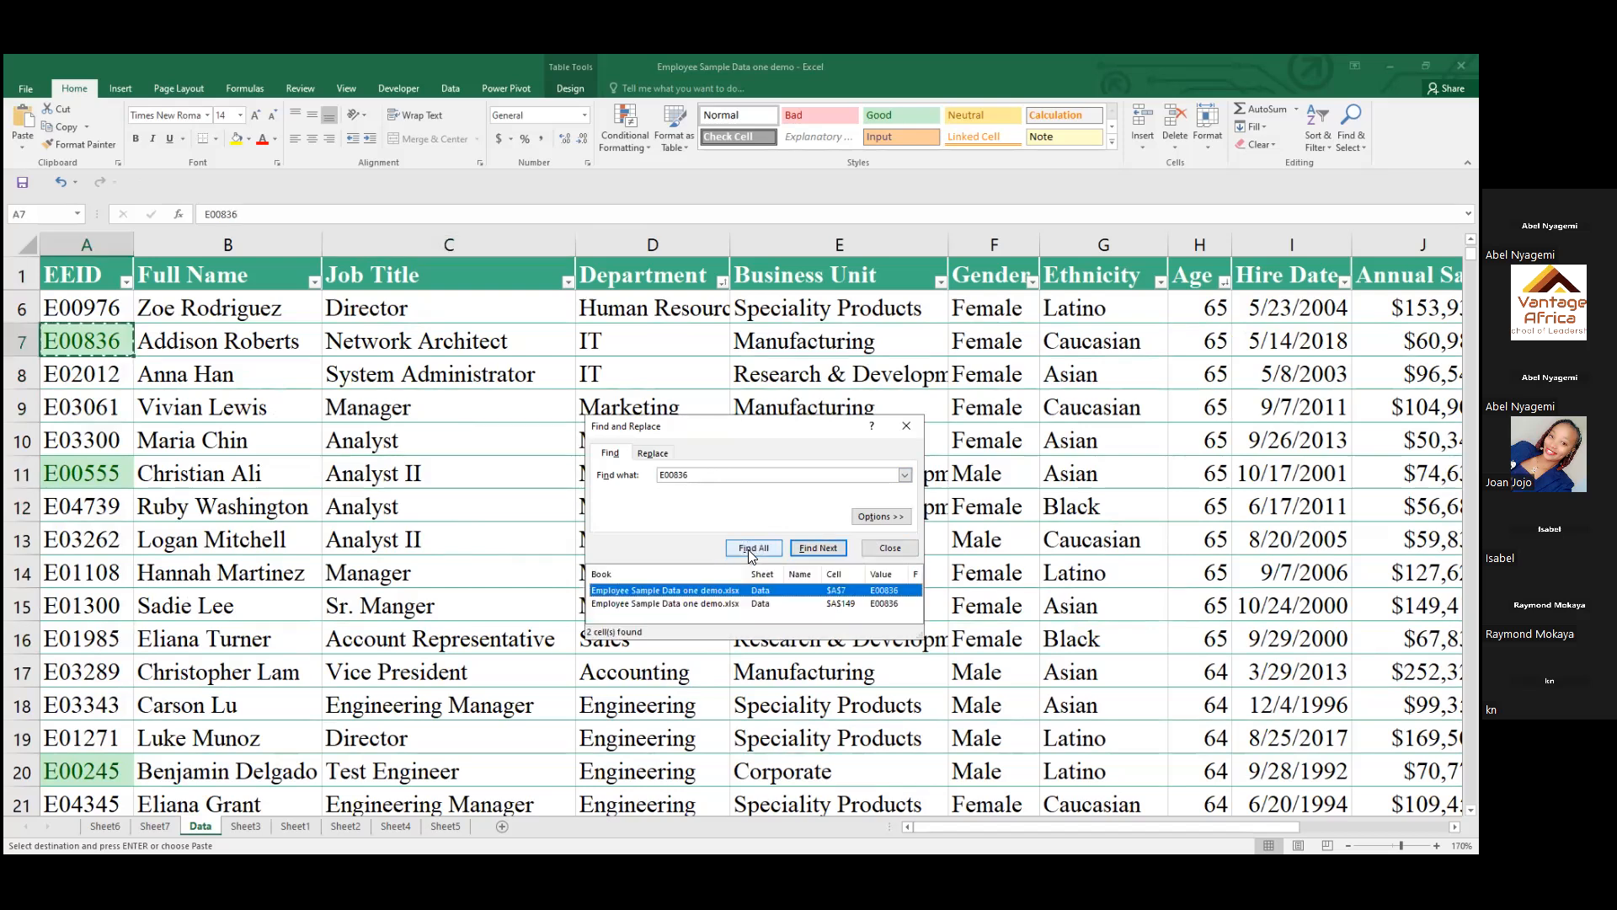
Go to the match in A149, return to the one in A7, and close the search
left_click(716, 603)
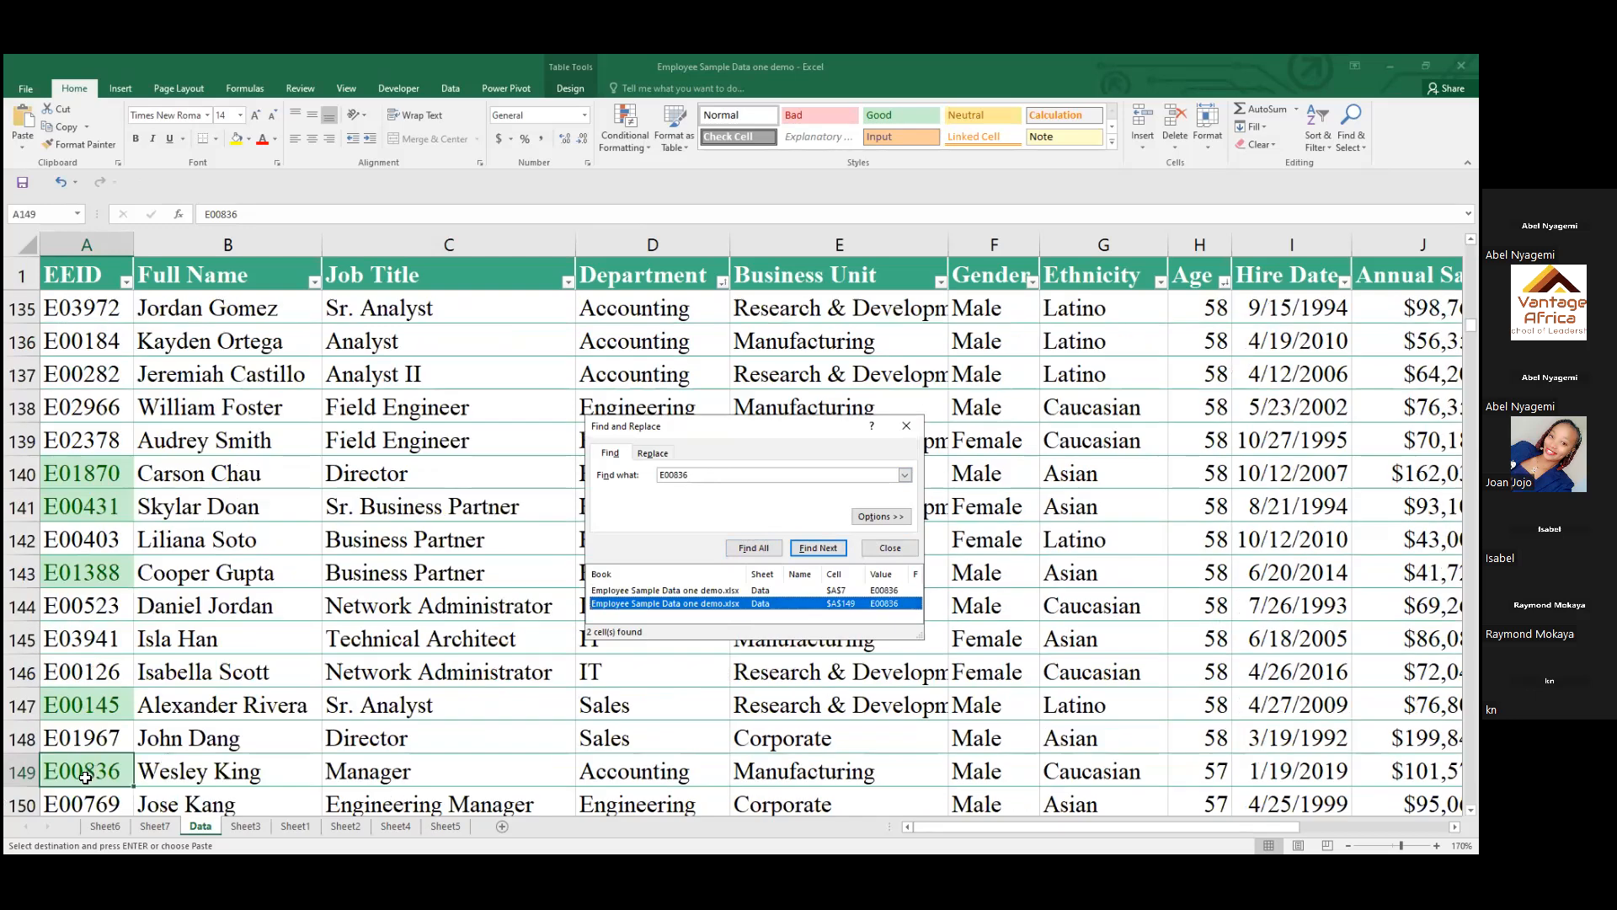
left_click(673, 591)
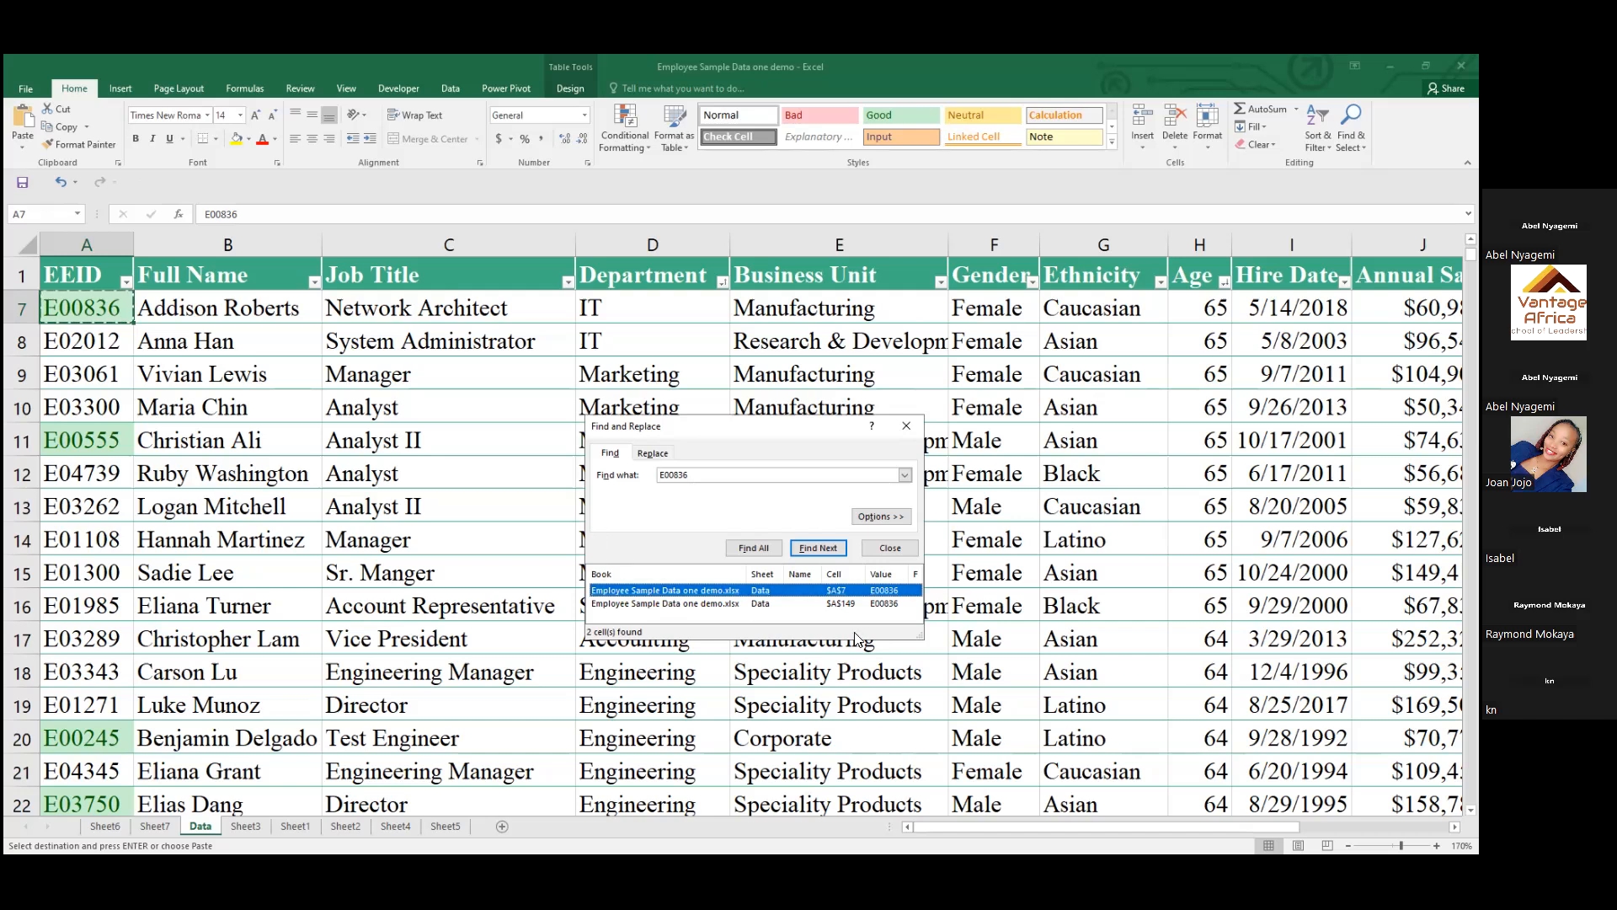
left_click(913, 429)
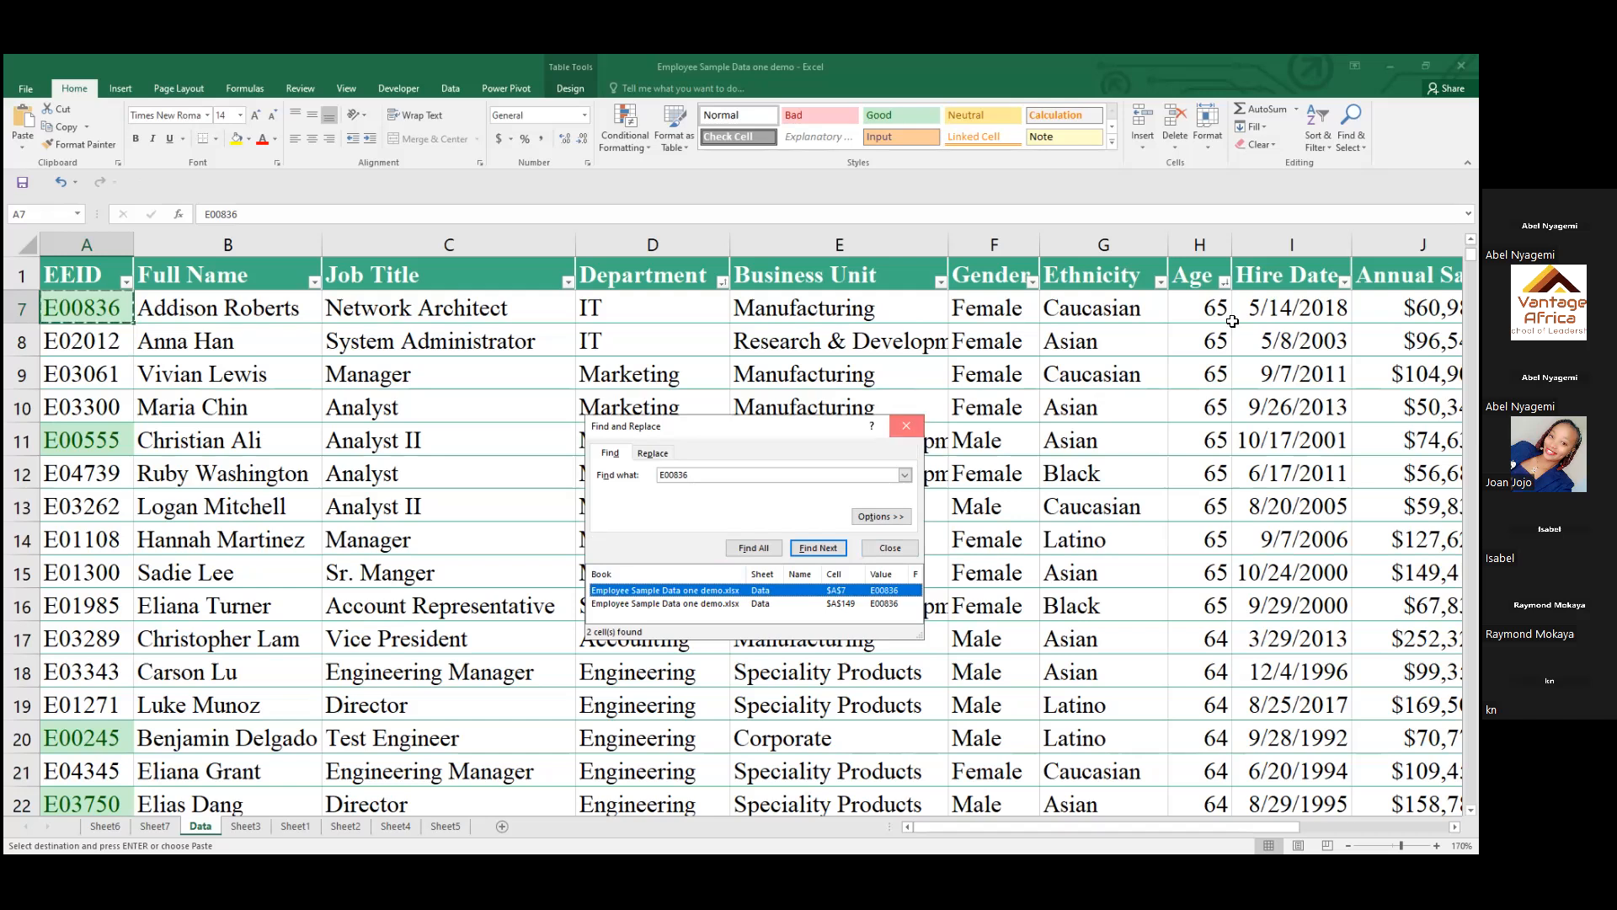
left_click(1200, 246)
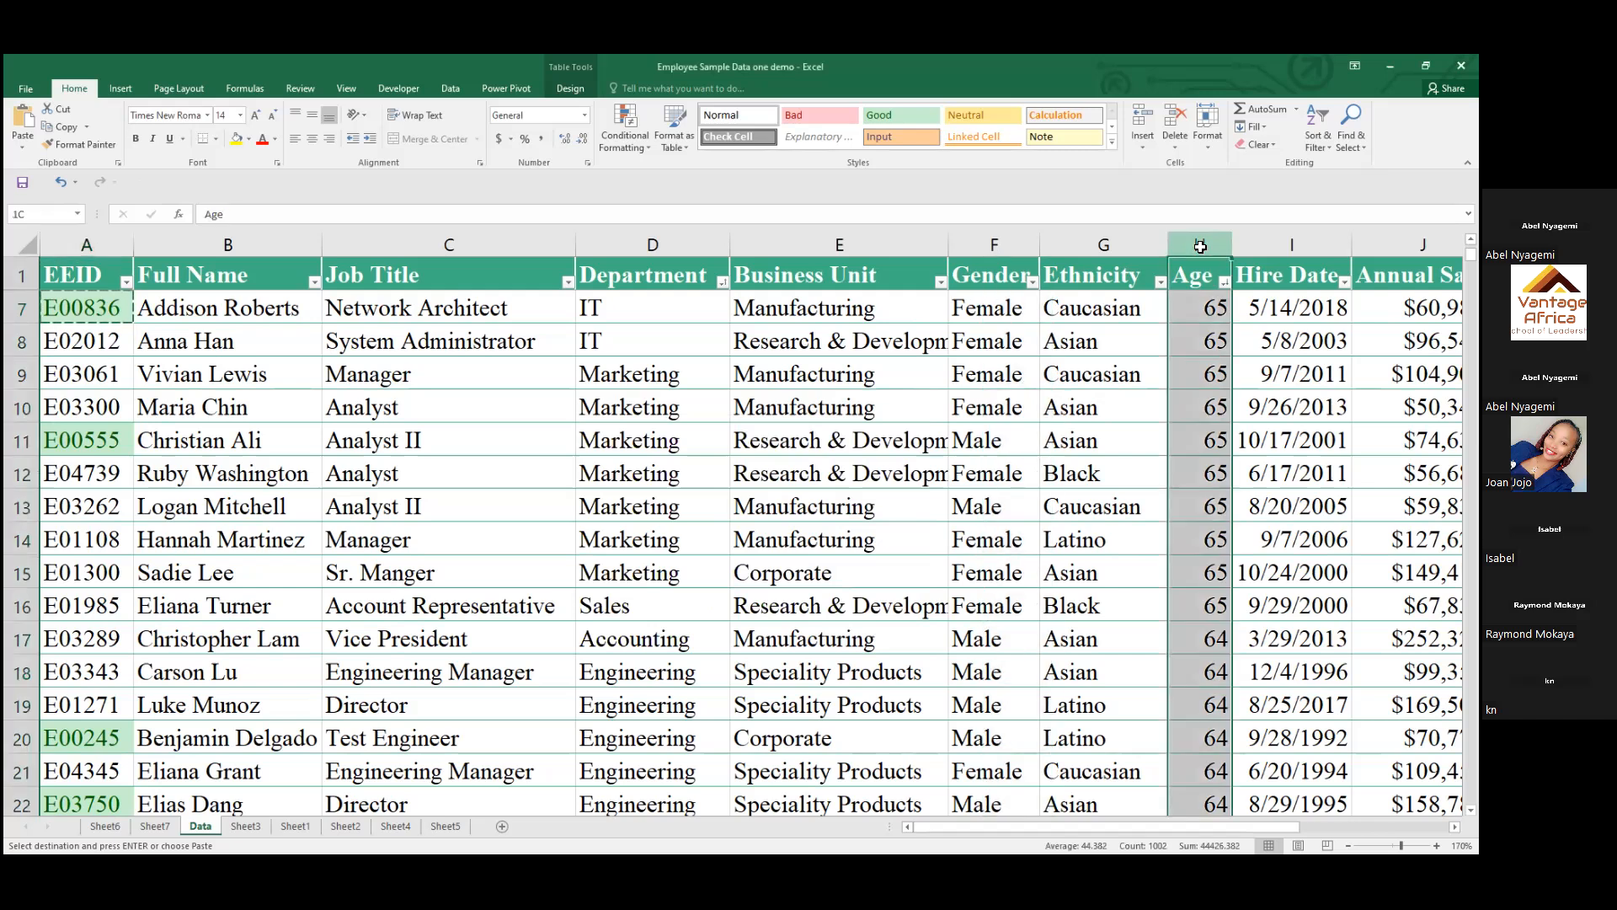
left_click(624, 152)
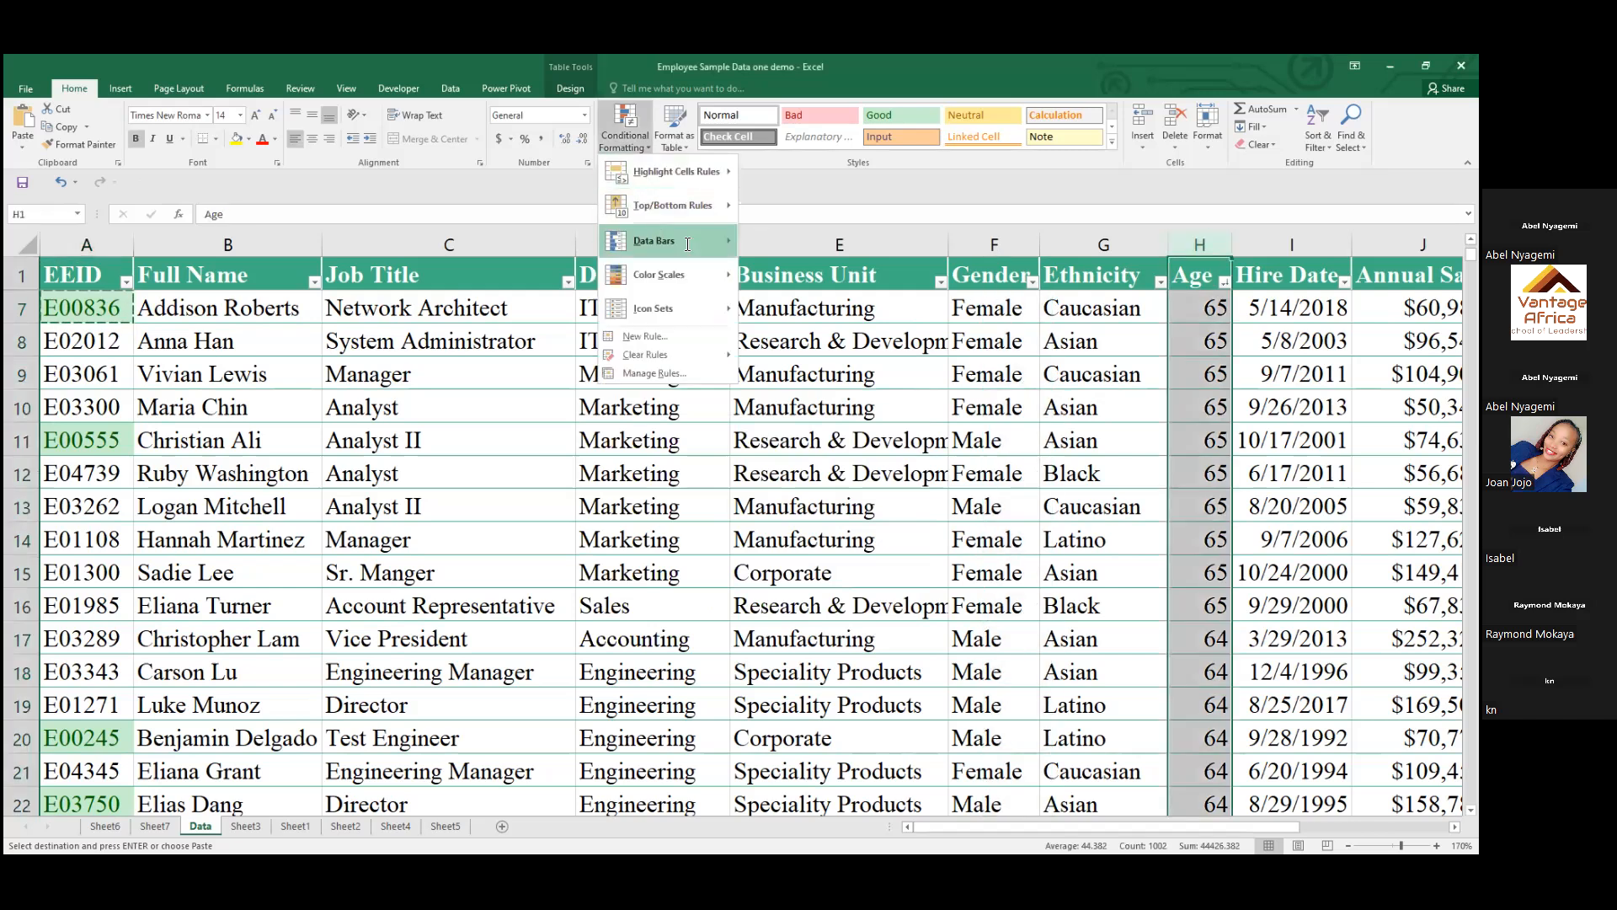
mouse_move(689, 217)
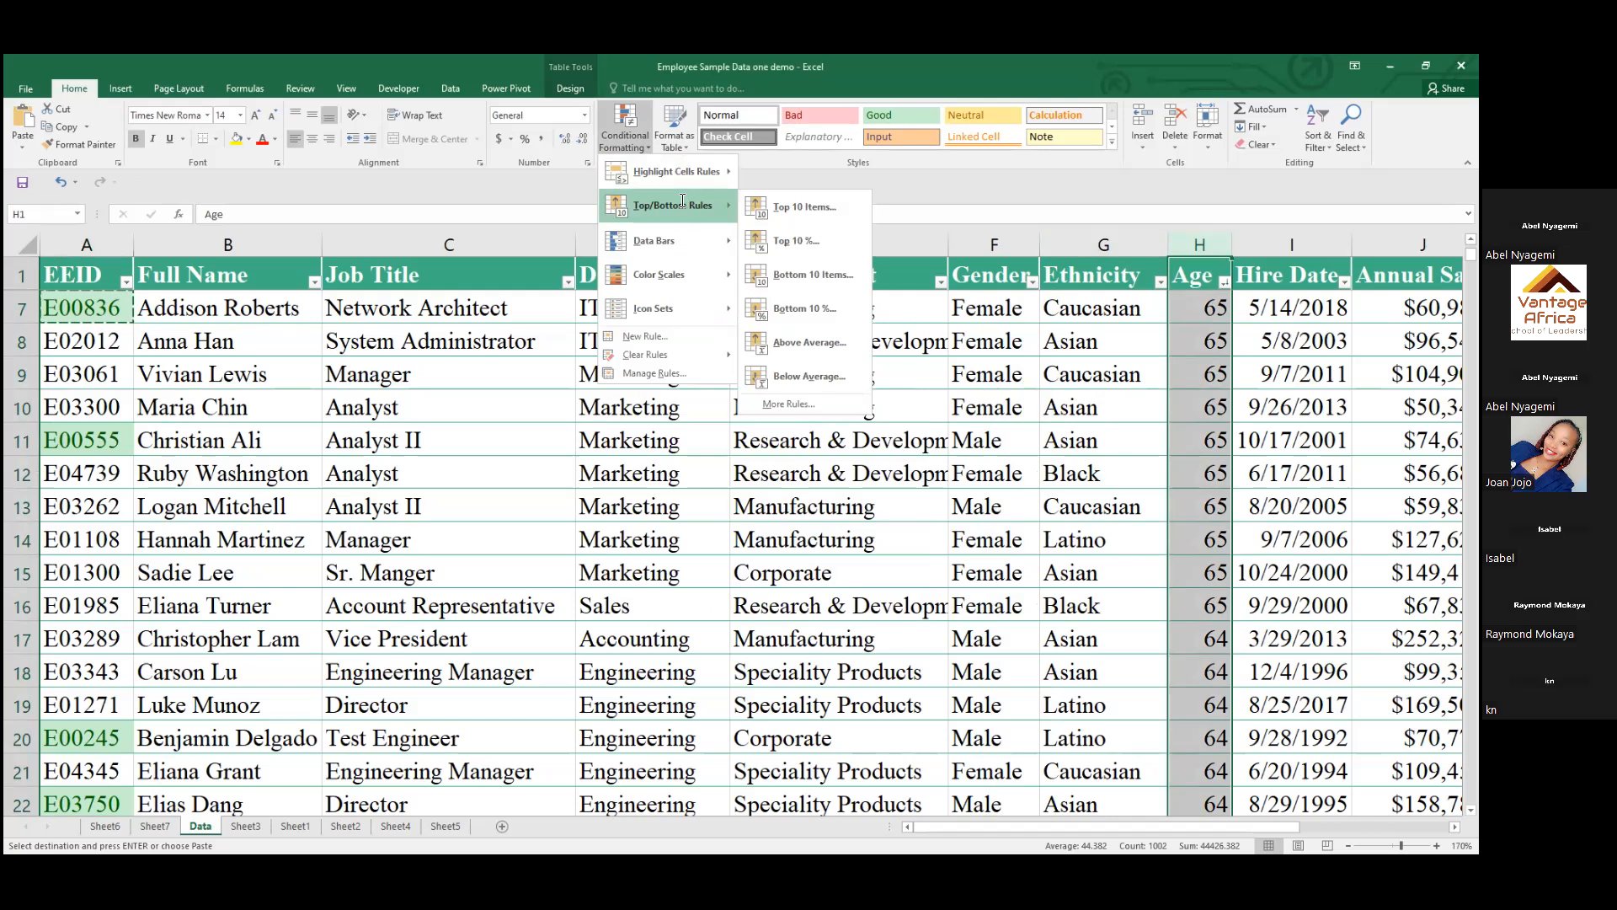
mouse_move(699, 172)
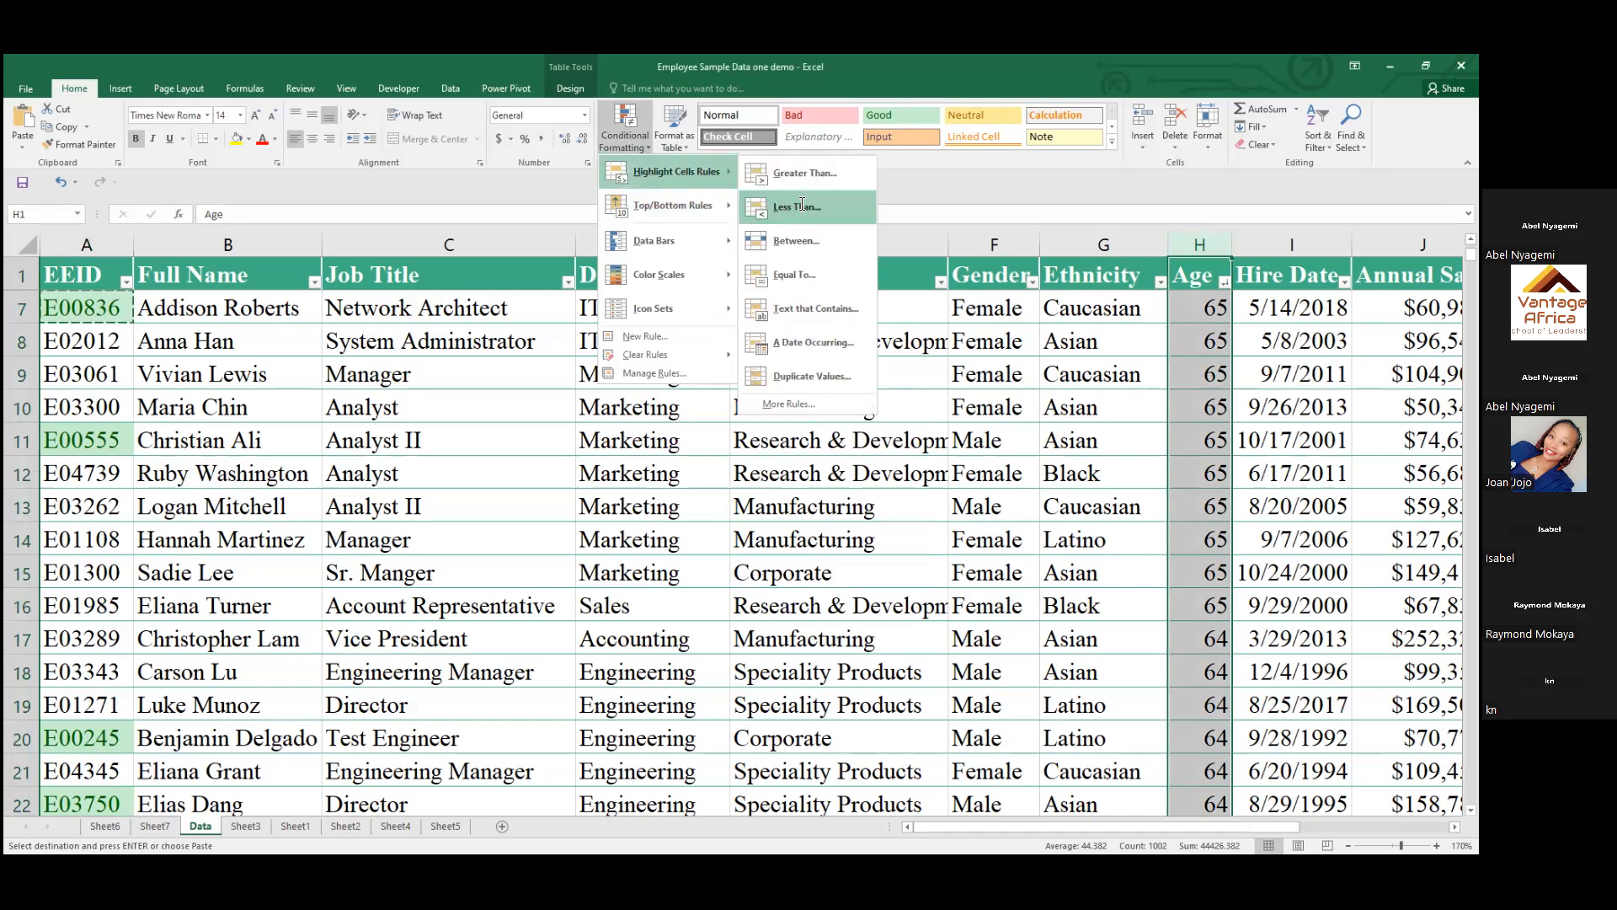
left_click(804, 206)
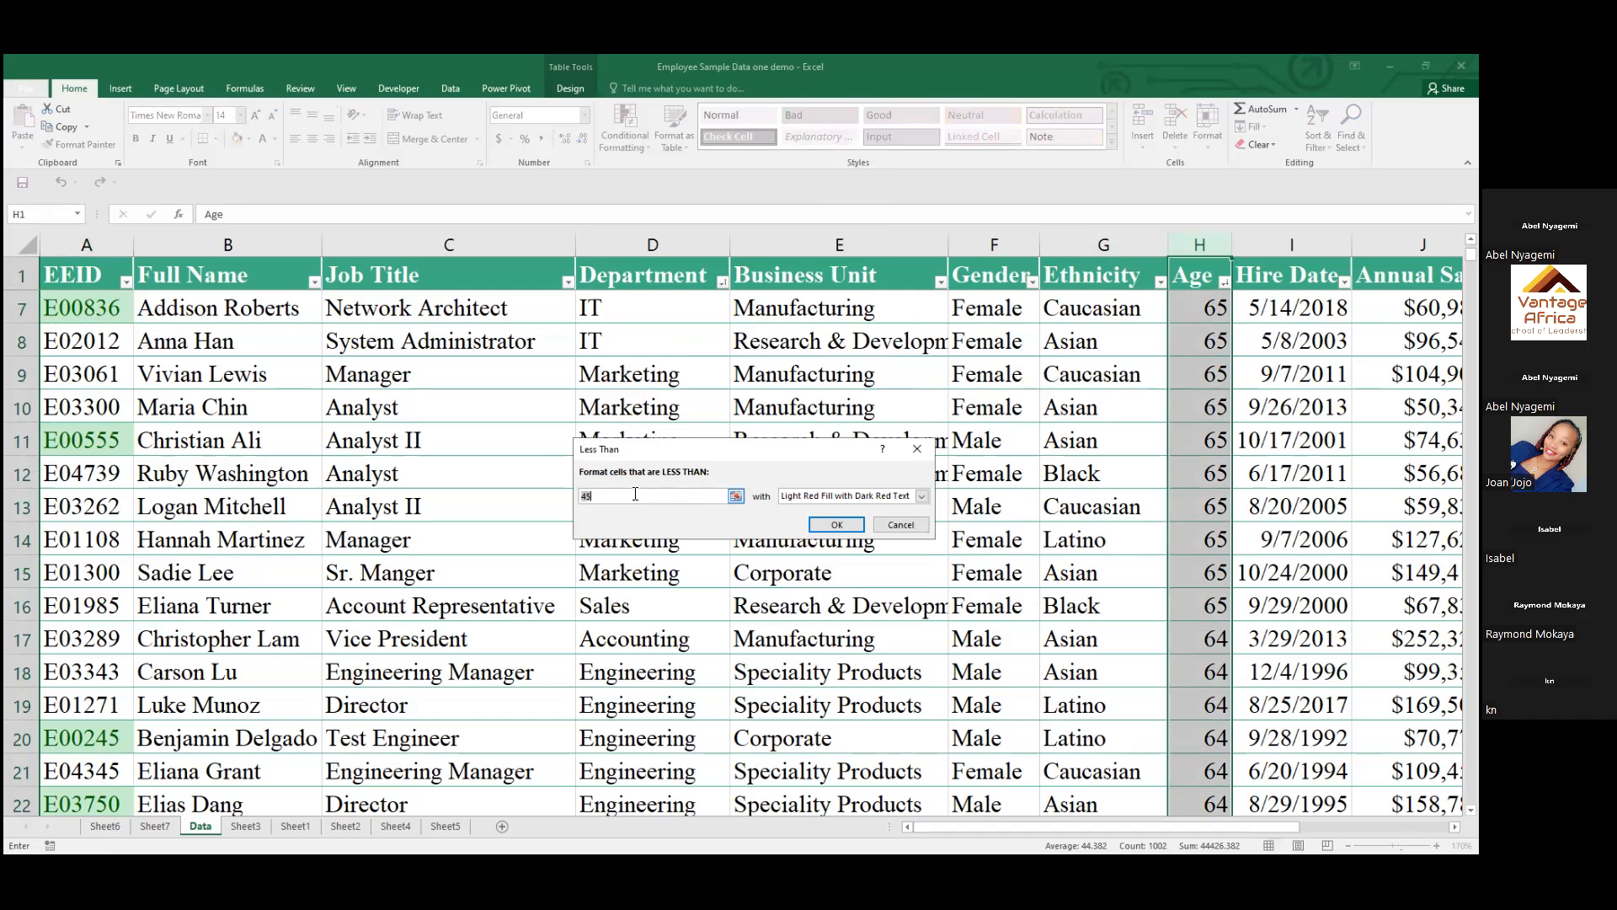
left_click(884, 524)
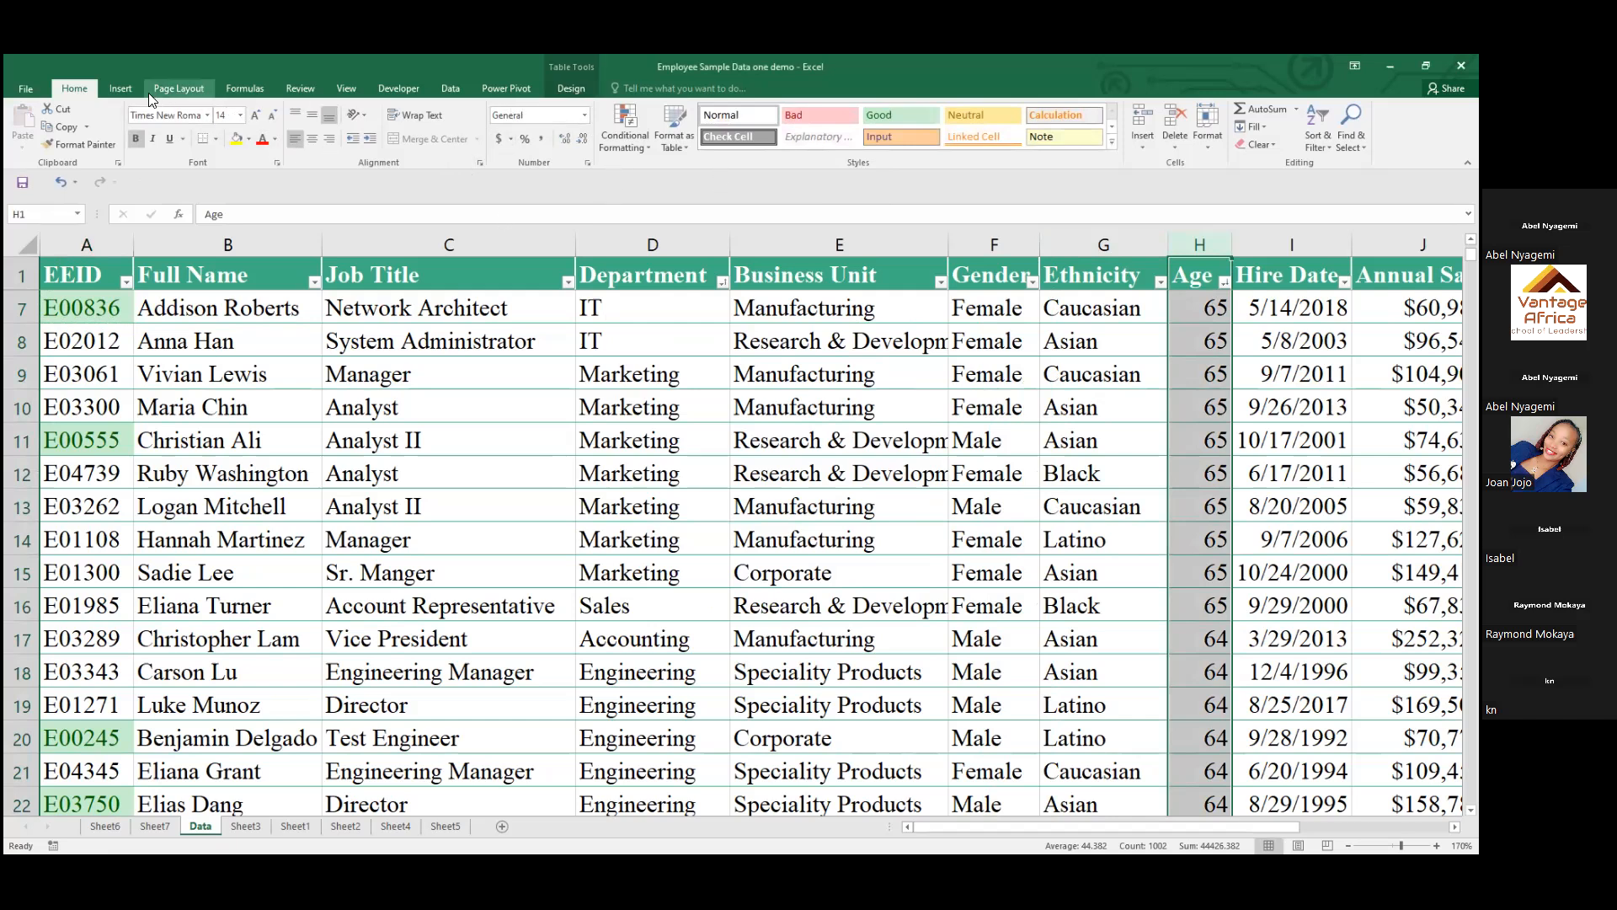
Highlight Age column values greater than 60 with Light Red Fill with Dark Red Text
left_click(637, 129)
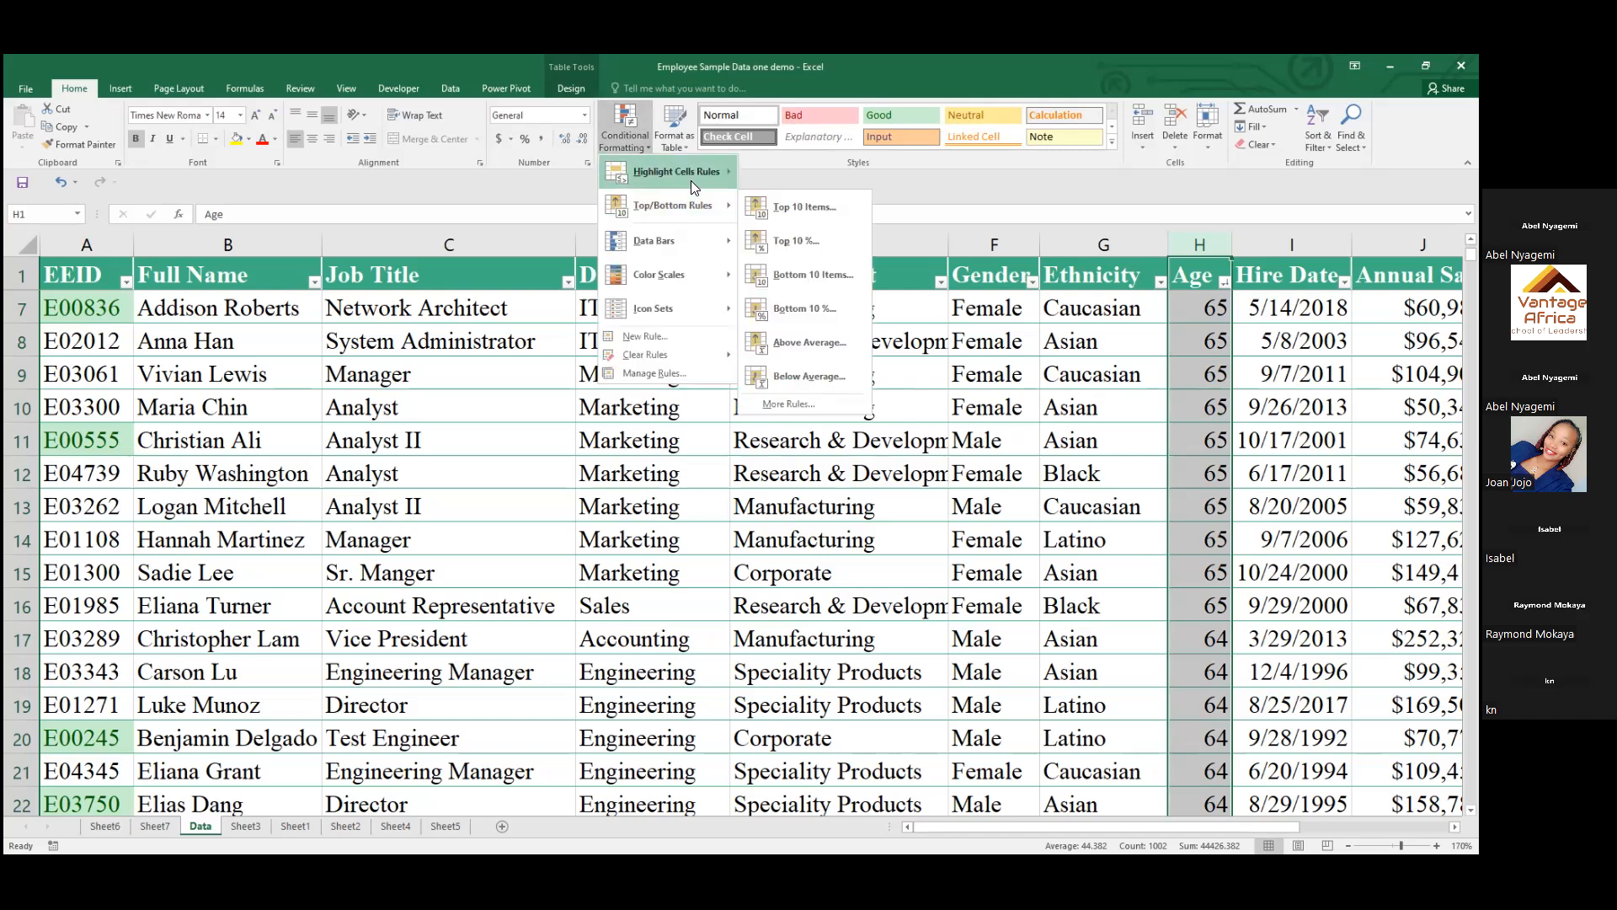
mouse_move(691, 181)
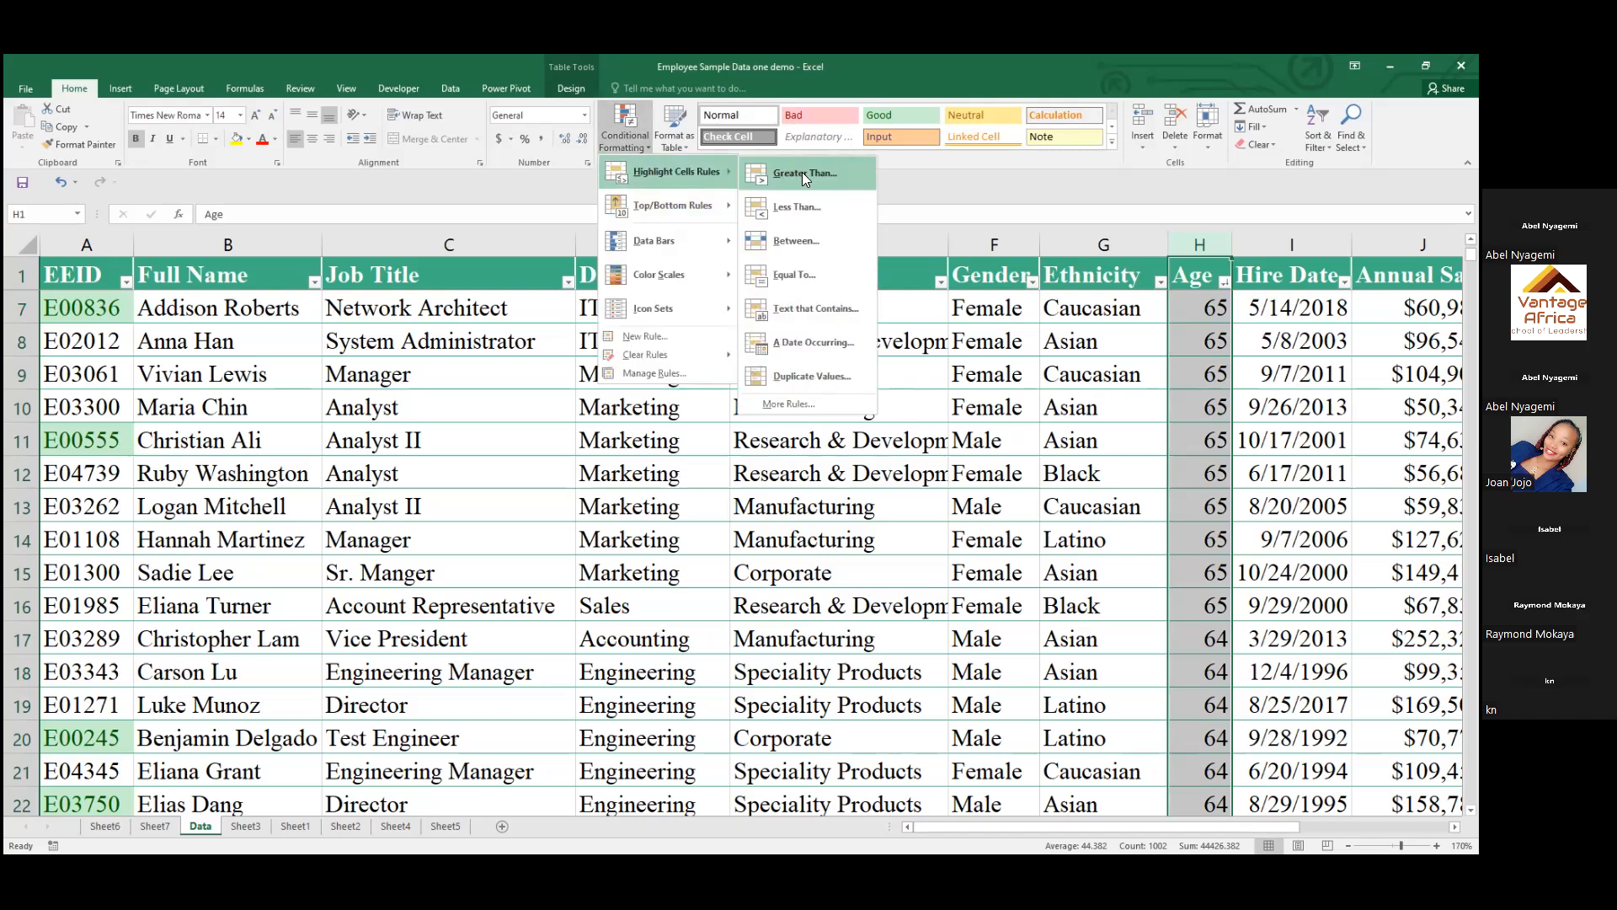
left_click(806, 173)
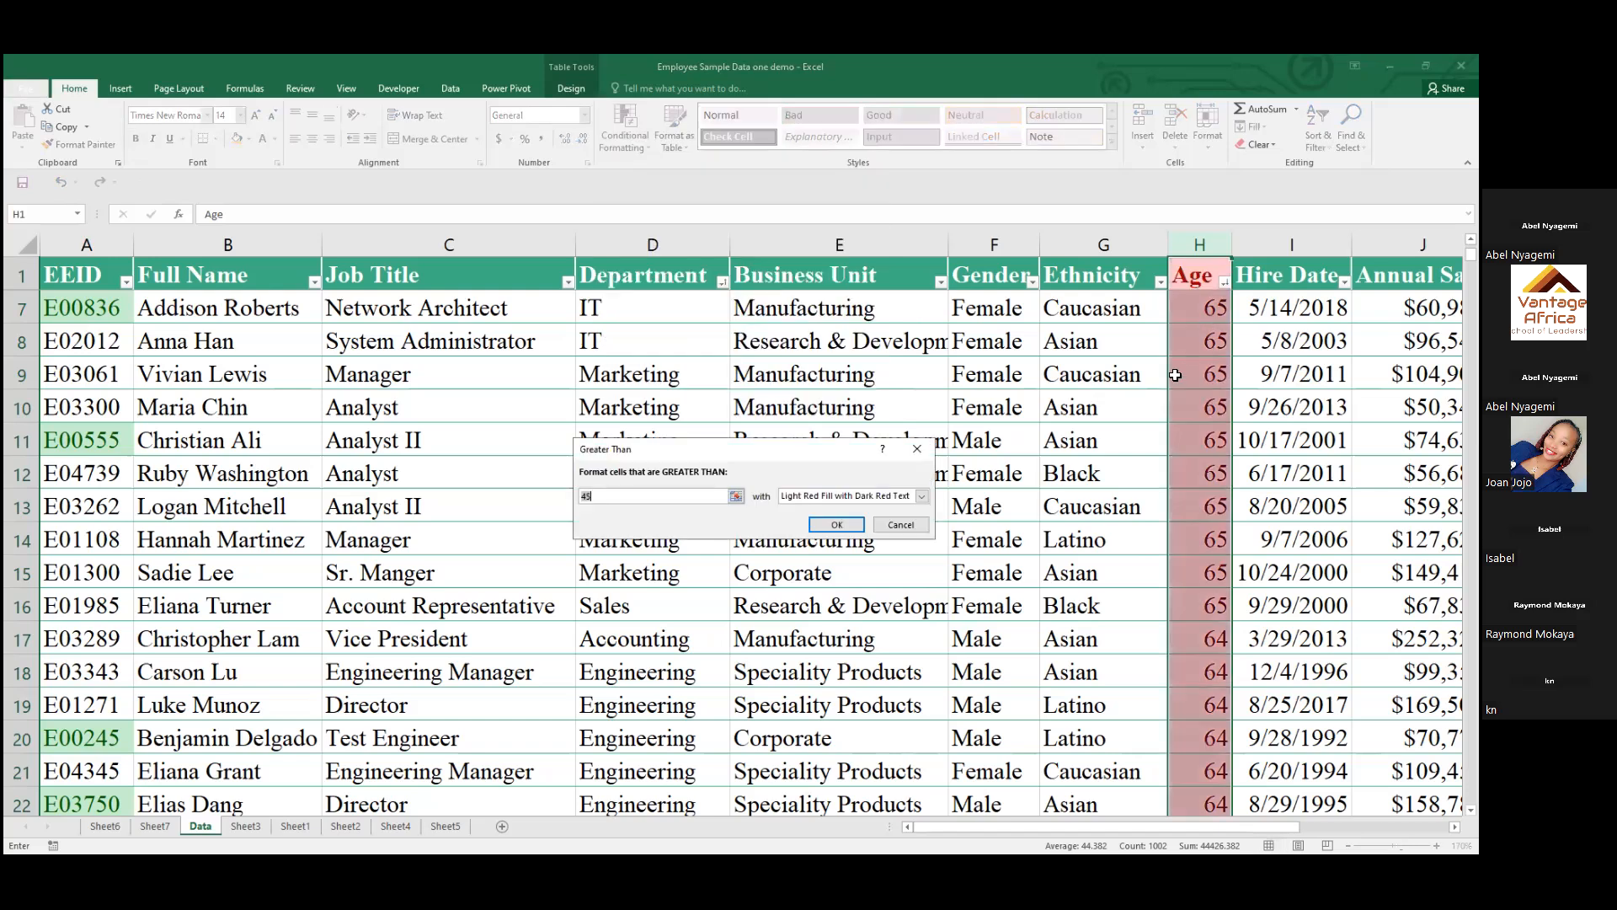
left_click(636, 497)
key("BackSpace")
key("BackSpace")
type("60")
key("Return")
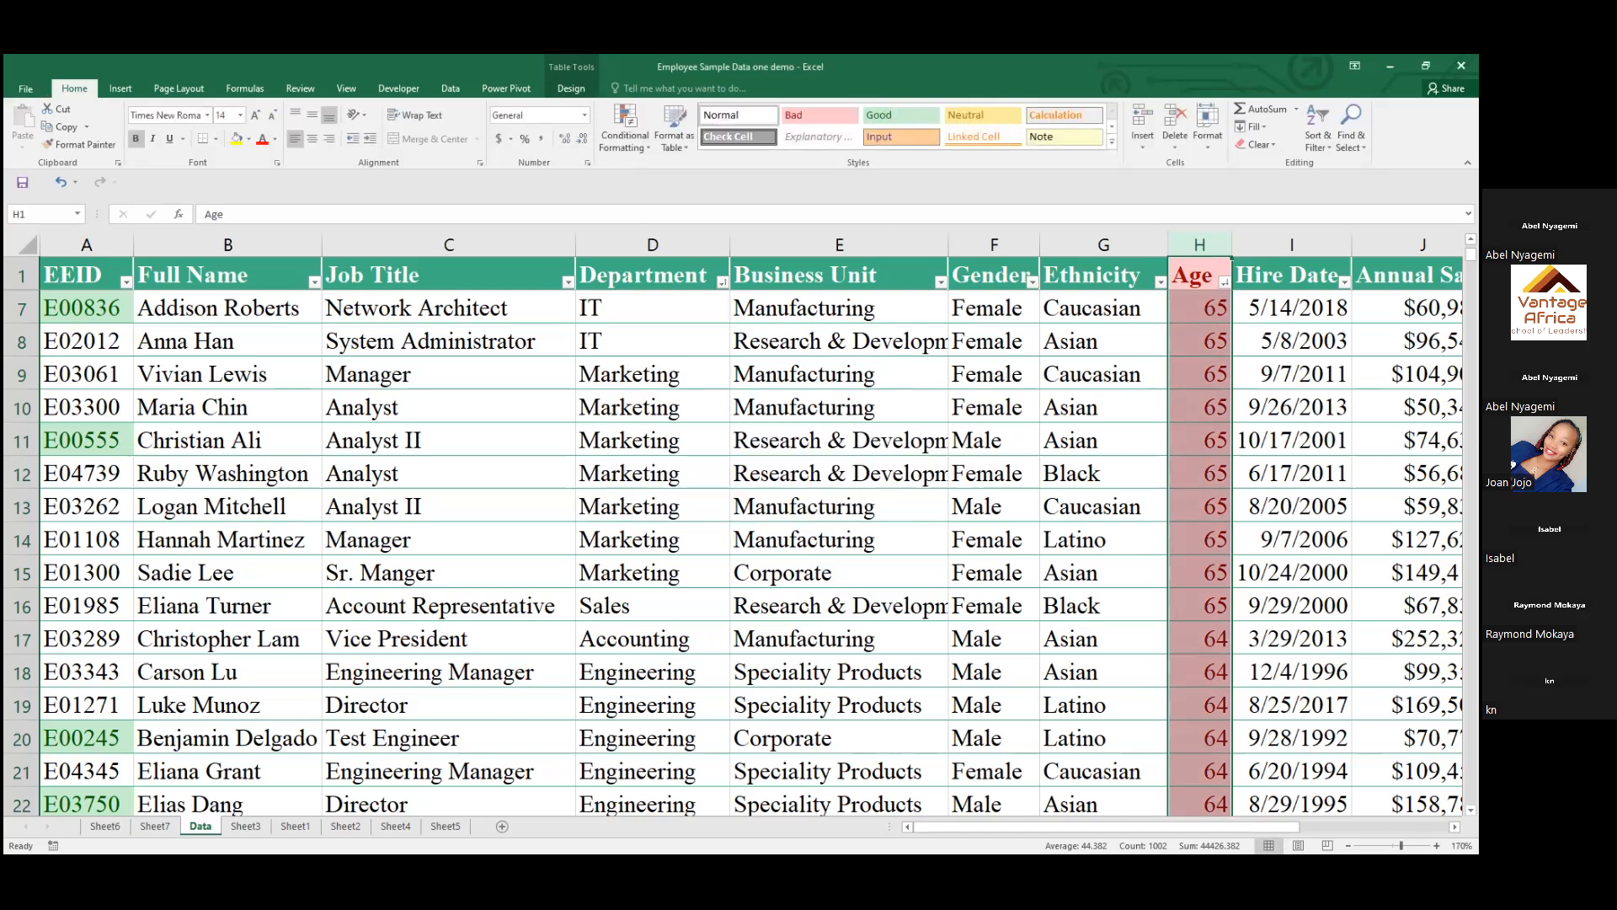
Examine the Age column for where the highlighting ends, and return to the first rows of the table
scroll(733, 547, "down", 4)
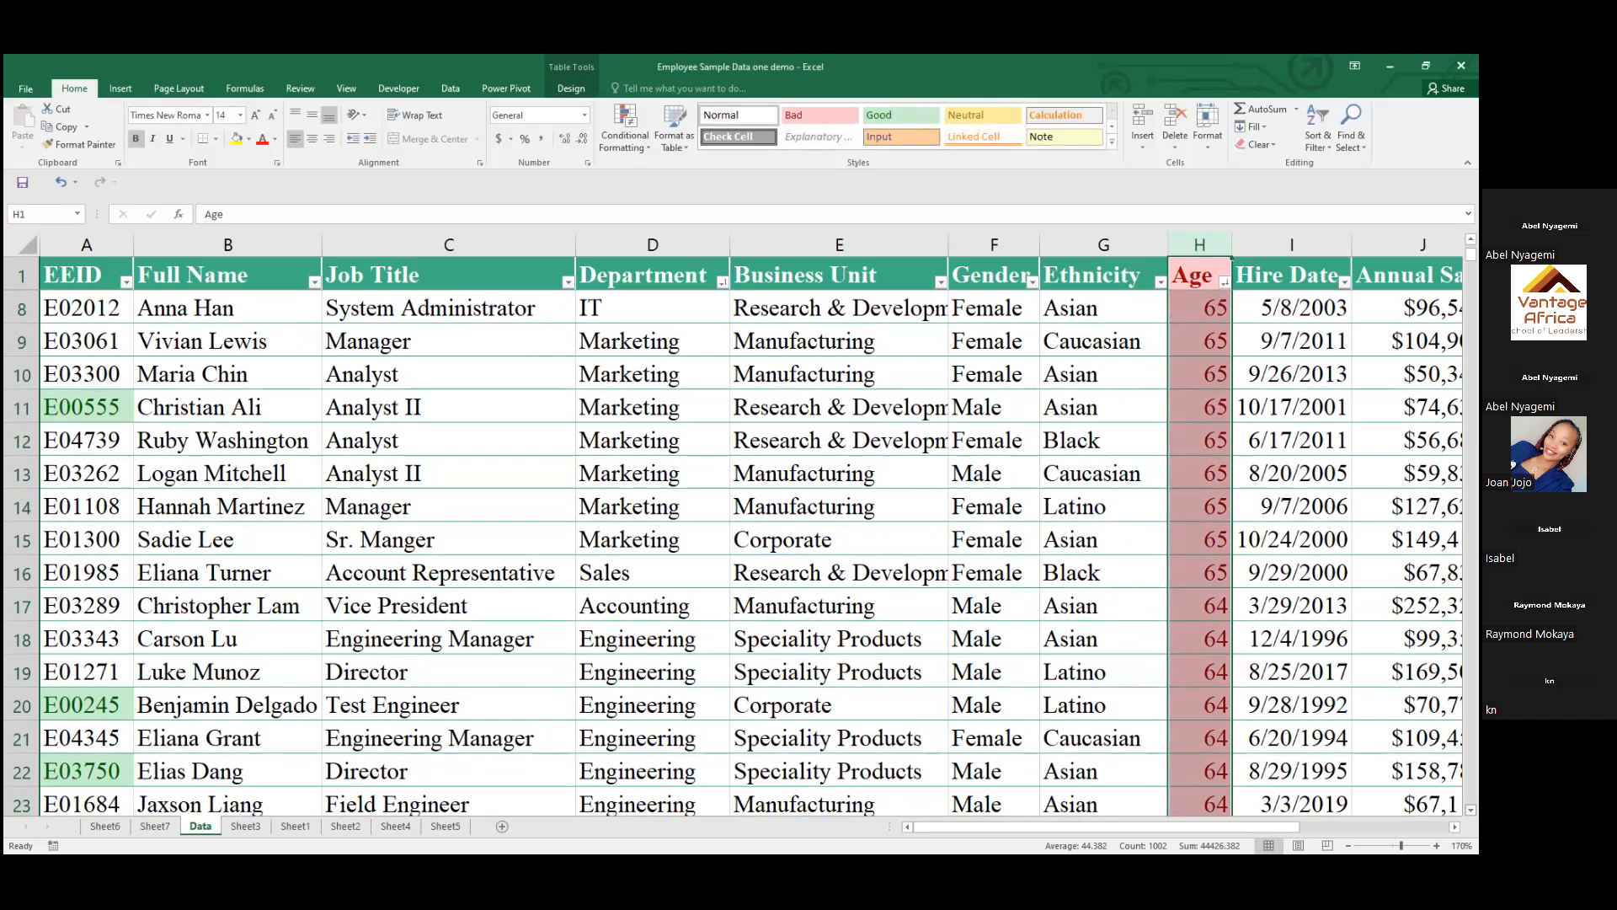
scroll(737, 552, "down", 7)
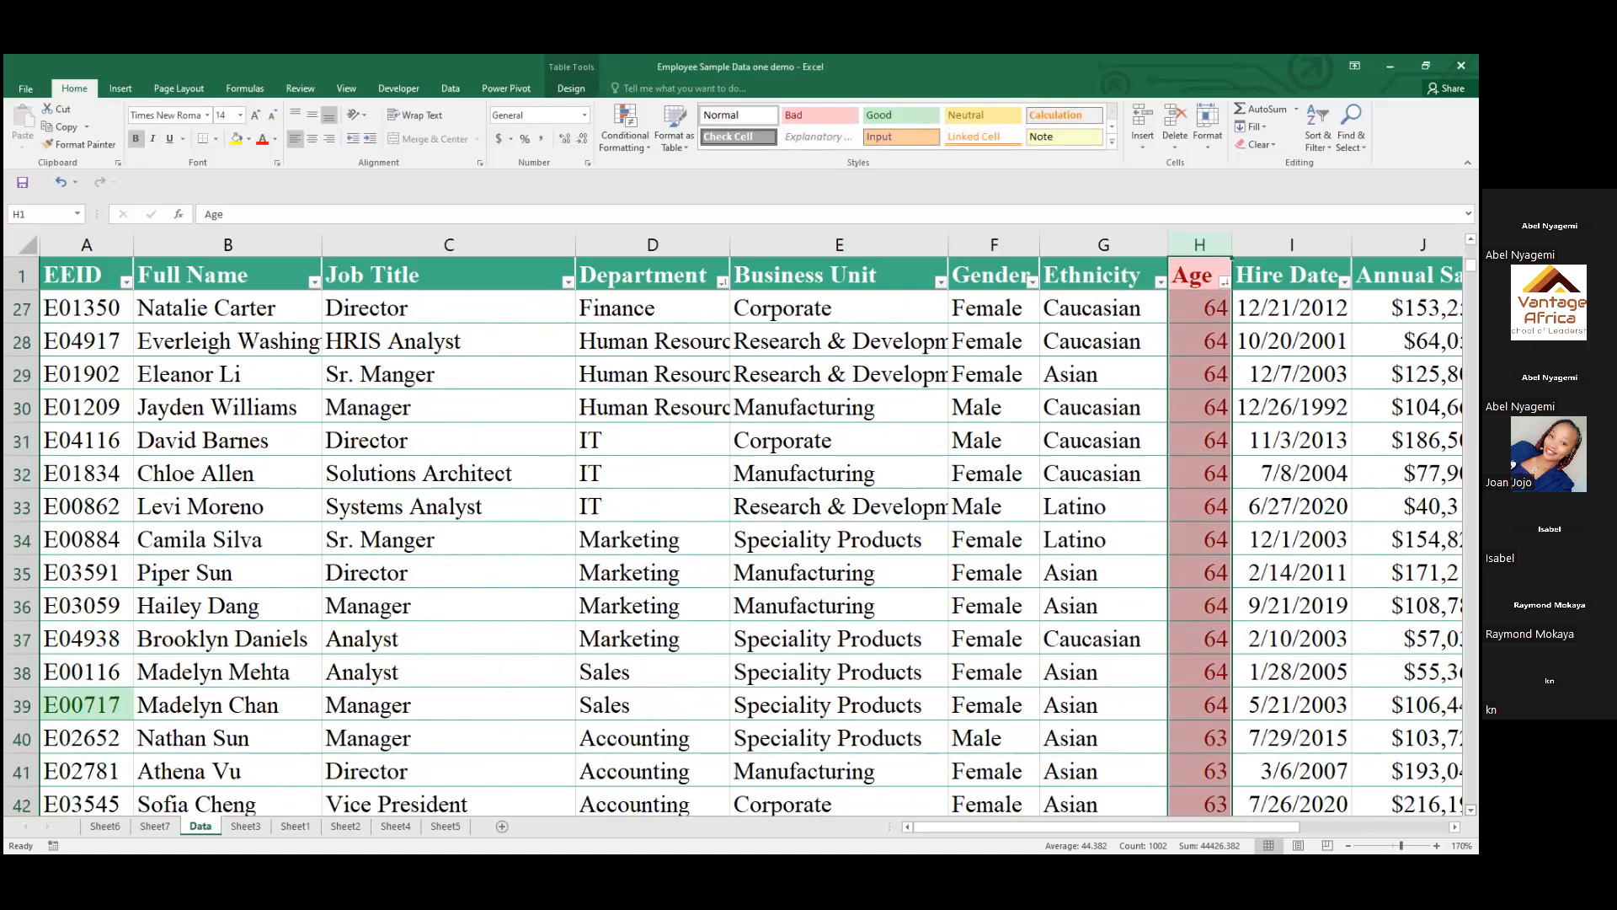
scroll(737, 547, "down", 7)
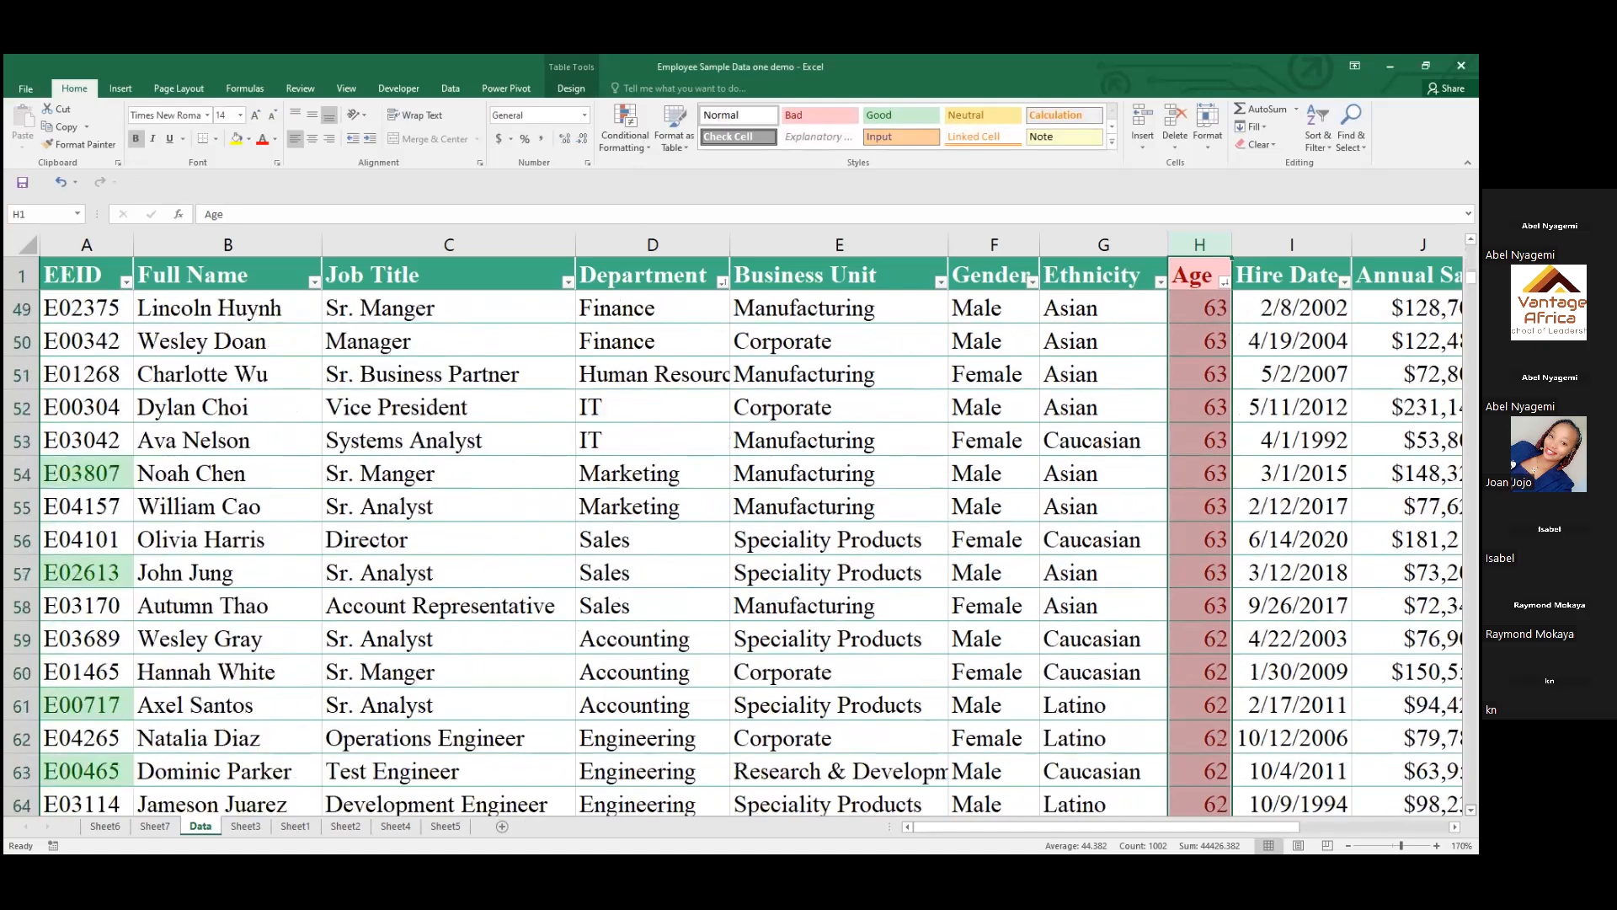
scroll(738, 547, "down", 15)
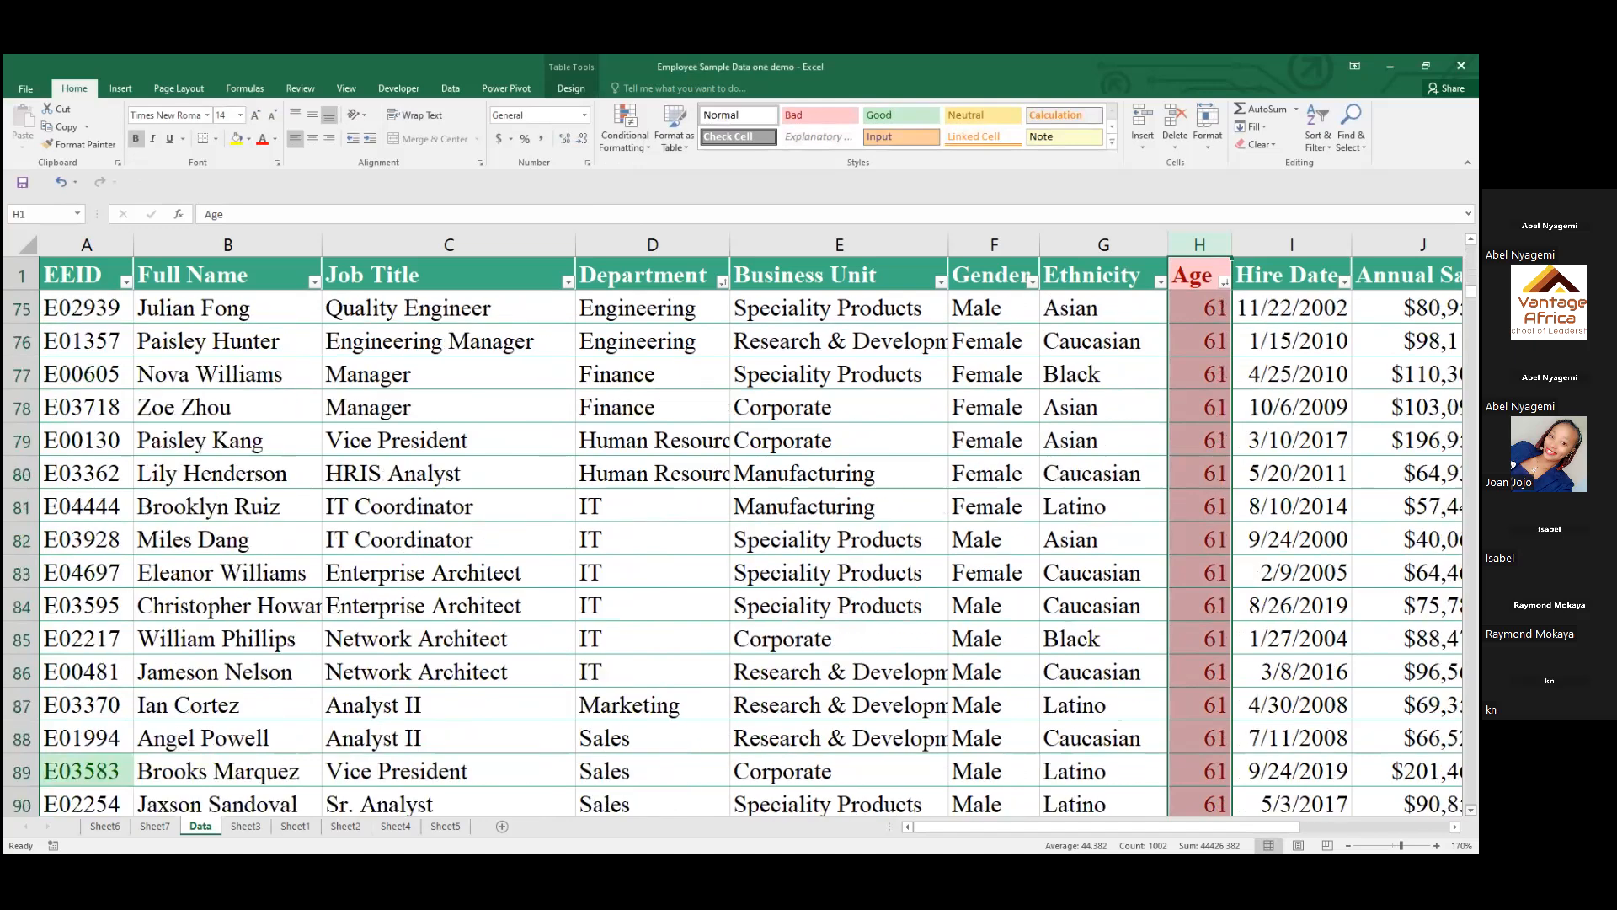
scroll(734, 581, "down", 6)
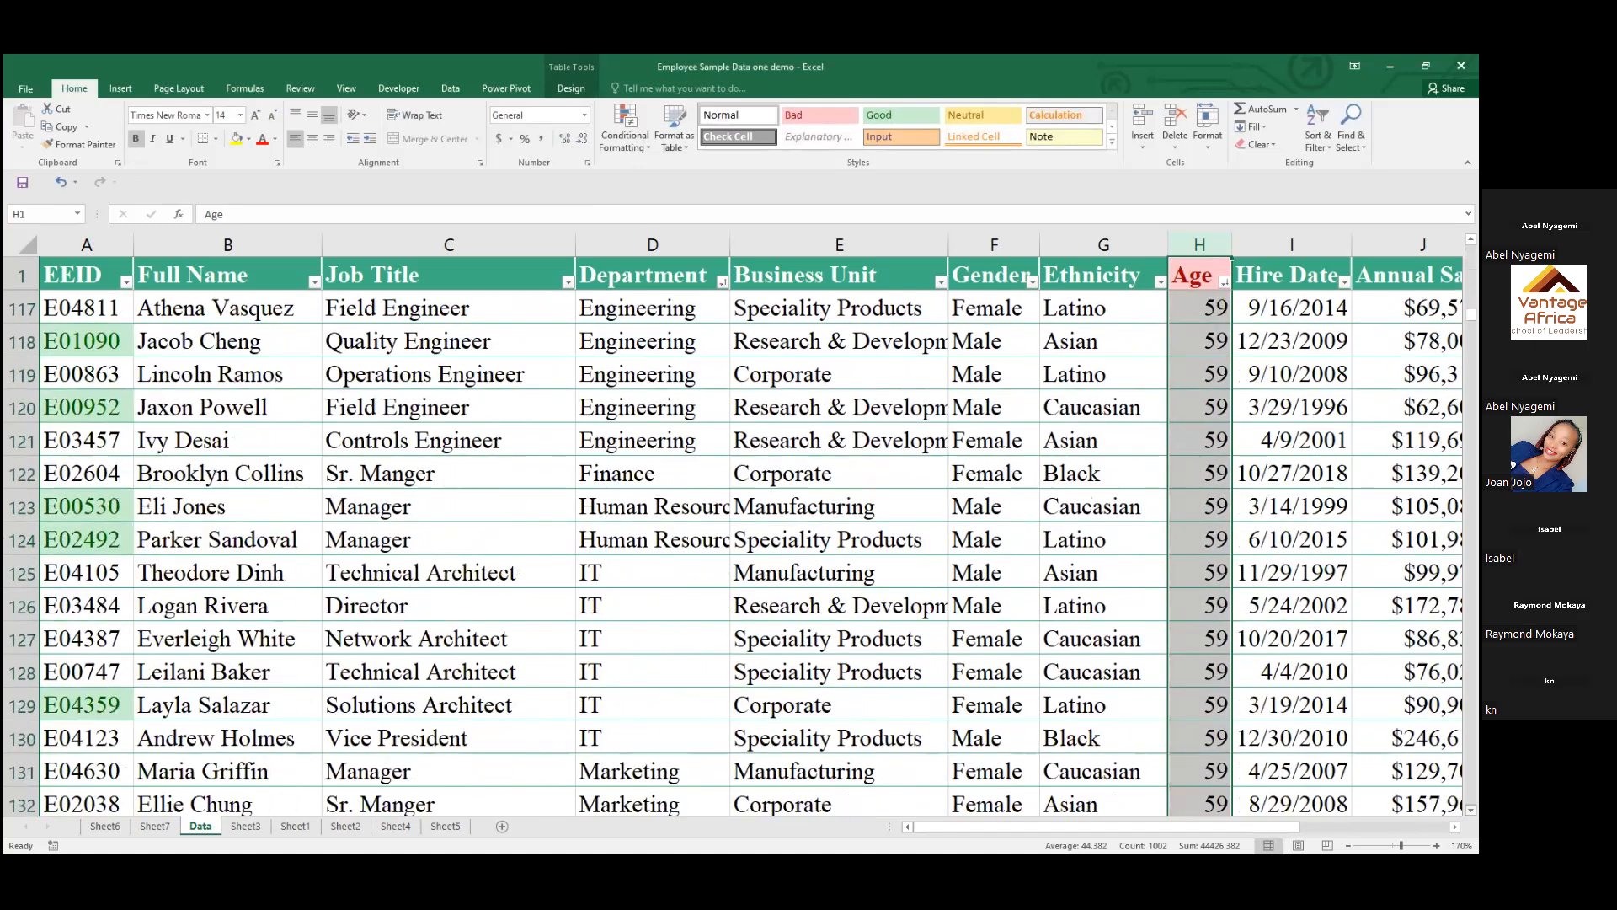
scroll(478, 443, "down", 5)
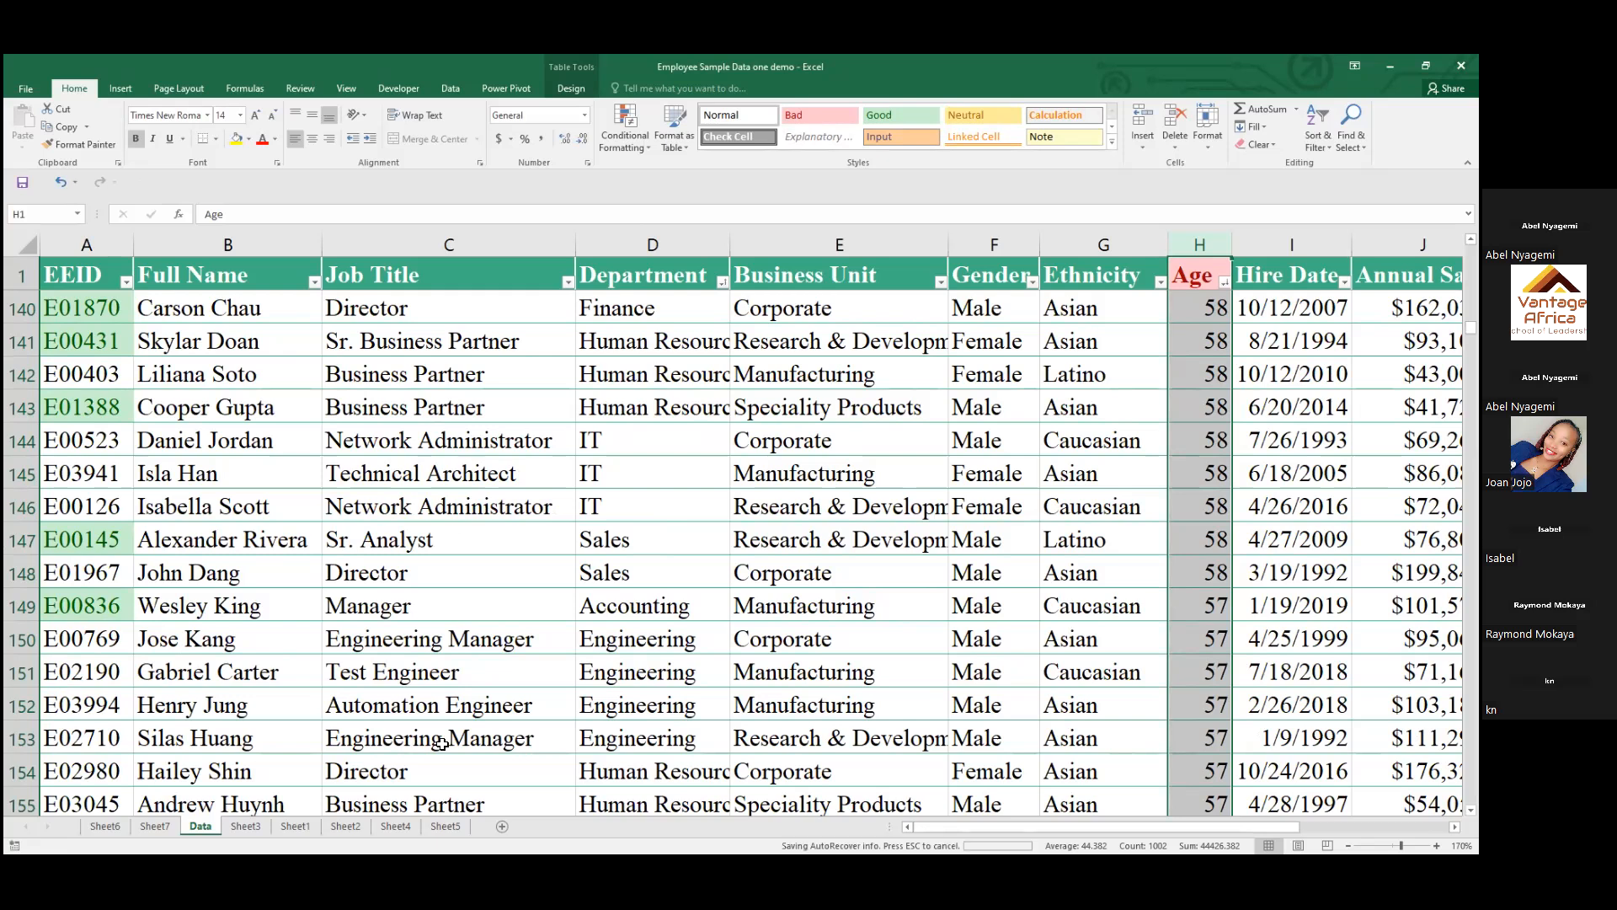
left_click(1060, 829)
left_click_drag(1184, 853, 1250, 343)
left_click_drag(1471, 328, 1471, 251)
left_click_drag(1207, 824, 1058, 823)
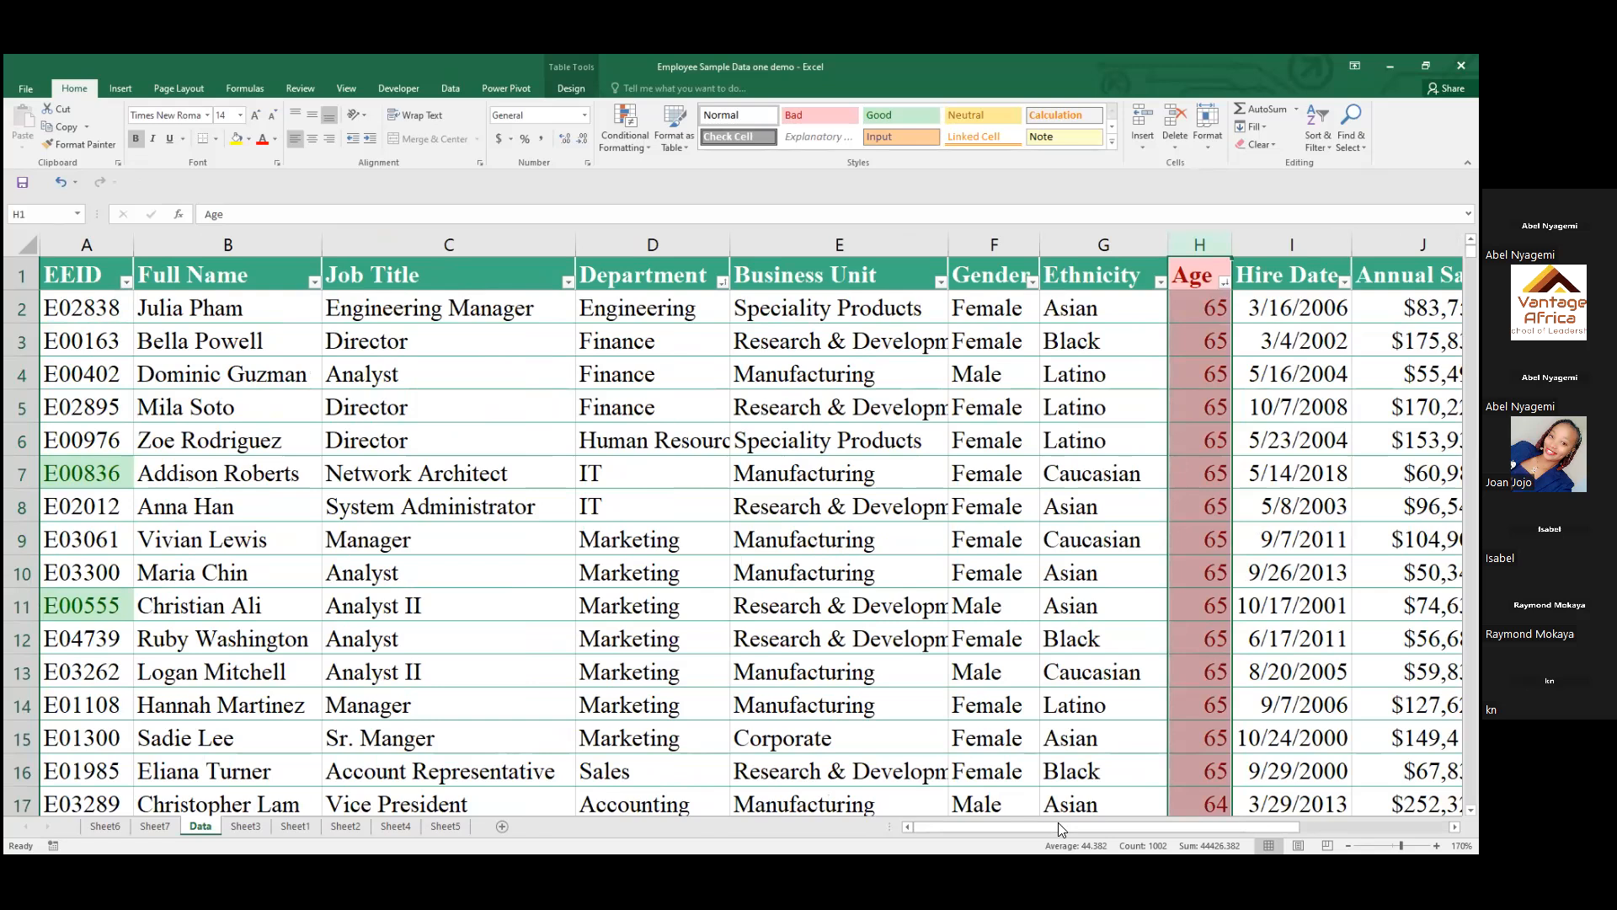
Look through the Data sheet's columns from EEID to the empty area beyond the table's last column
left_click(87, 246)
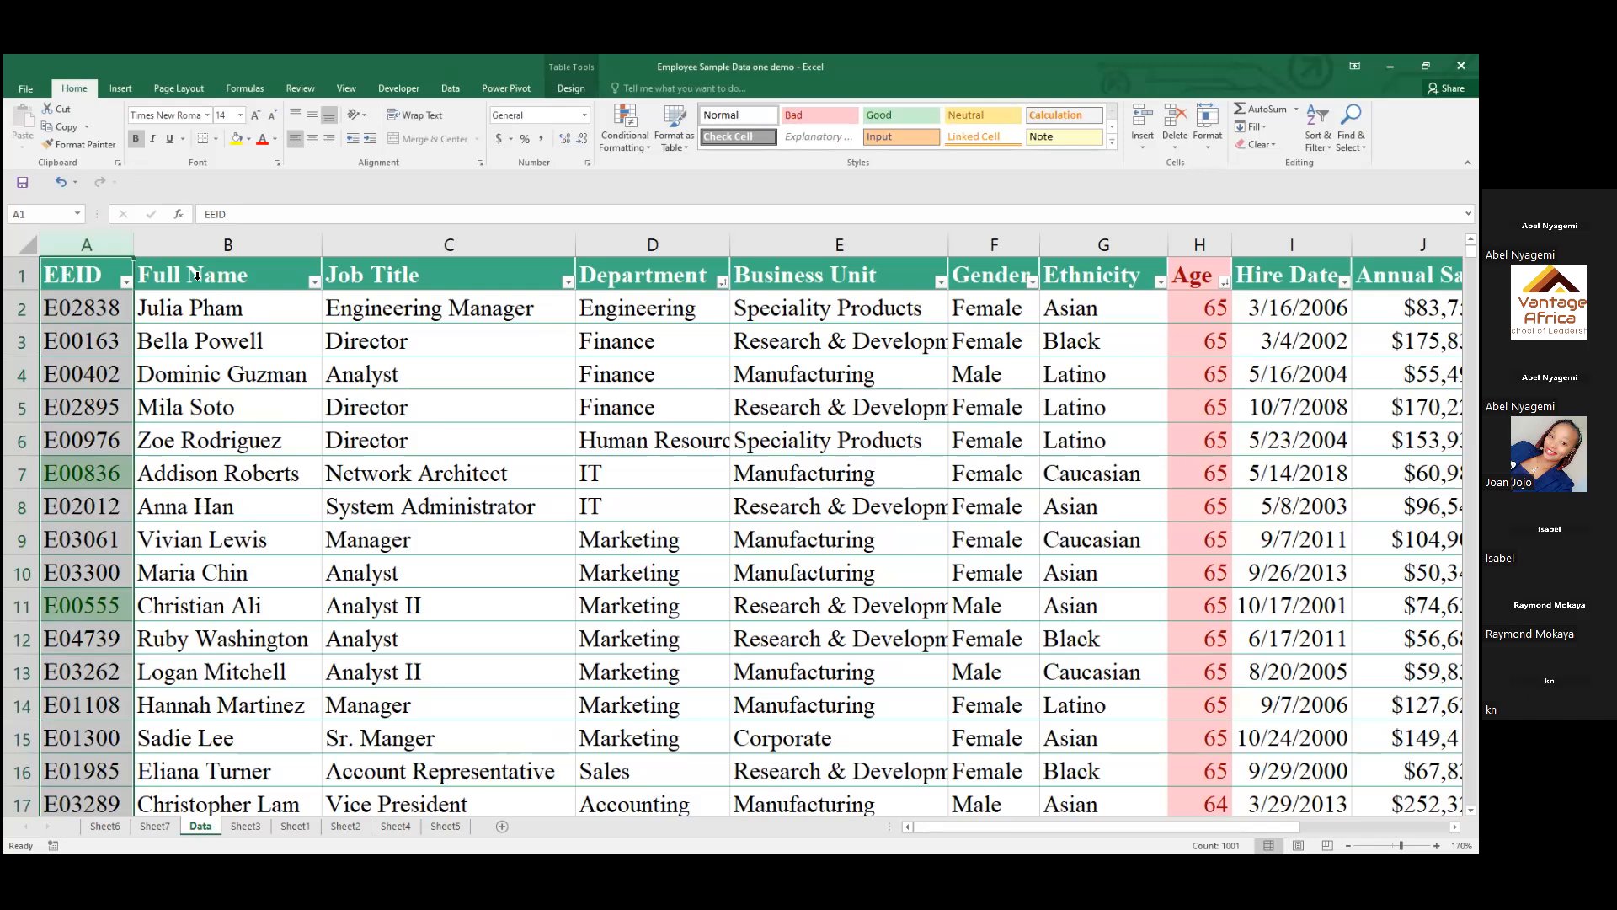
left_click(226, 240)
left_click(366, 237)
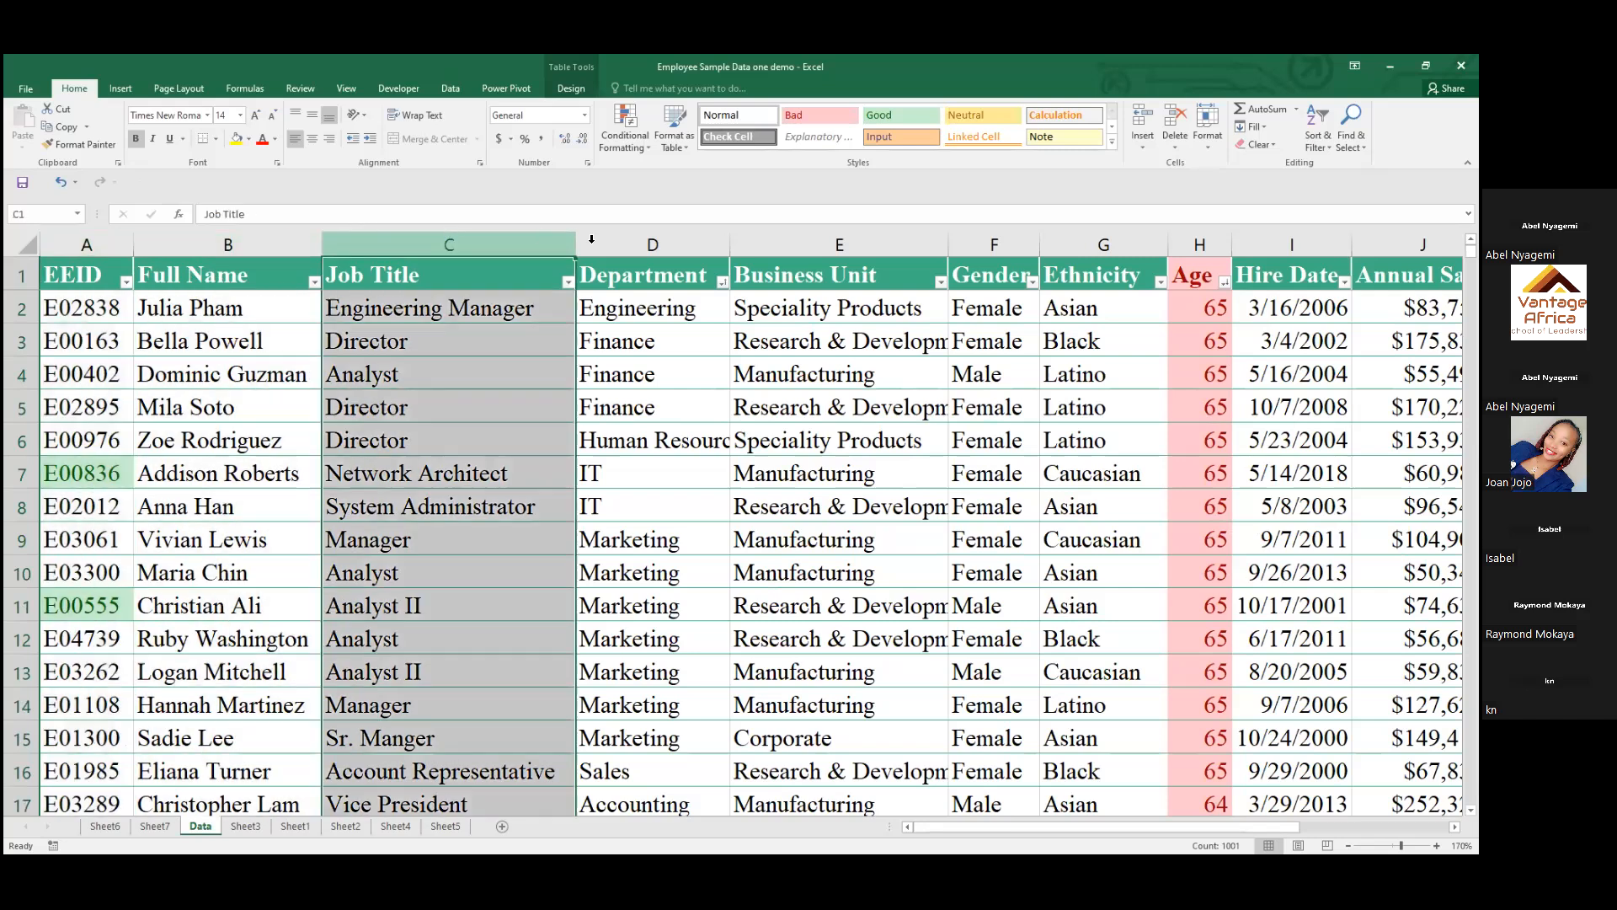
left_click(593, 239)
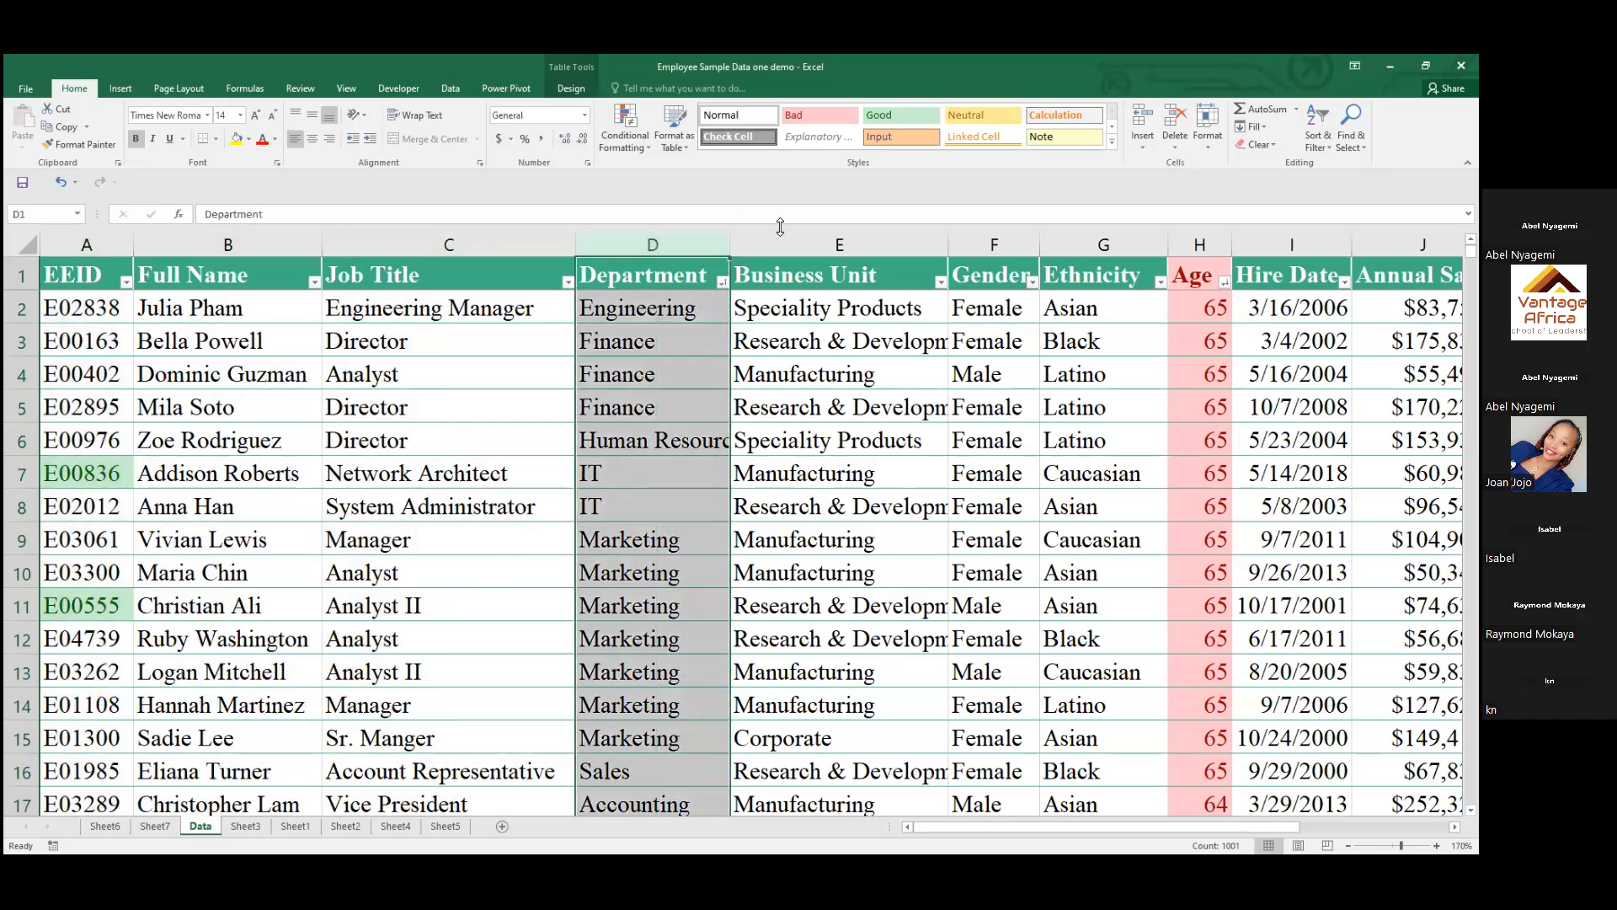
left_click(986, 243)
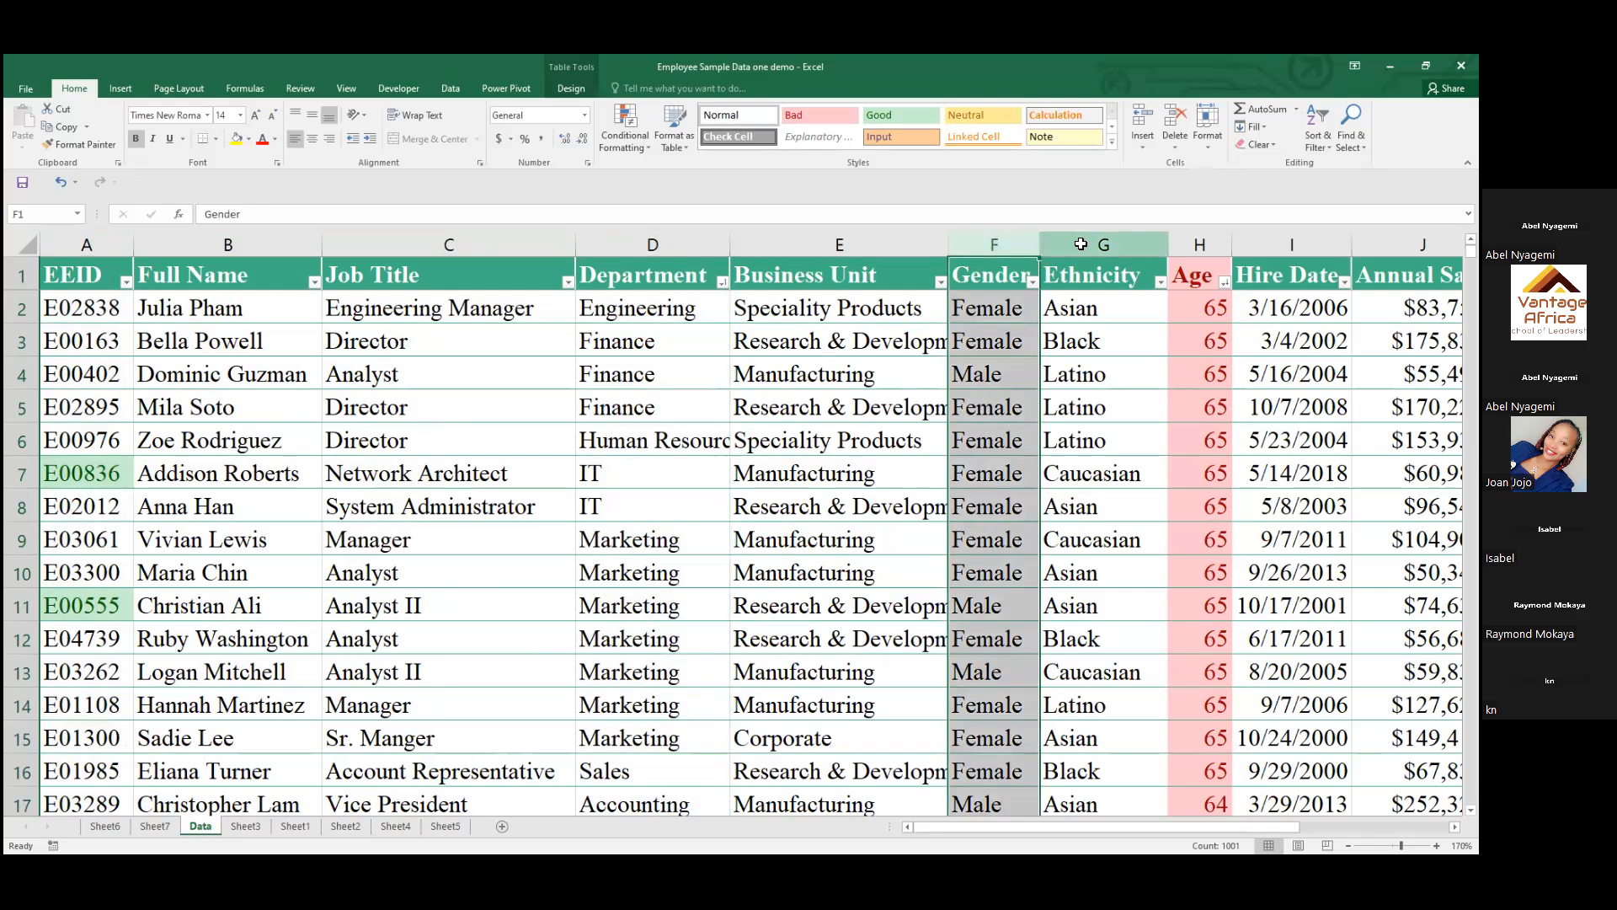
left_click(1081, 243)
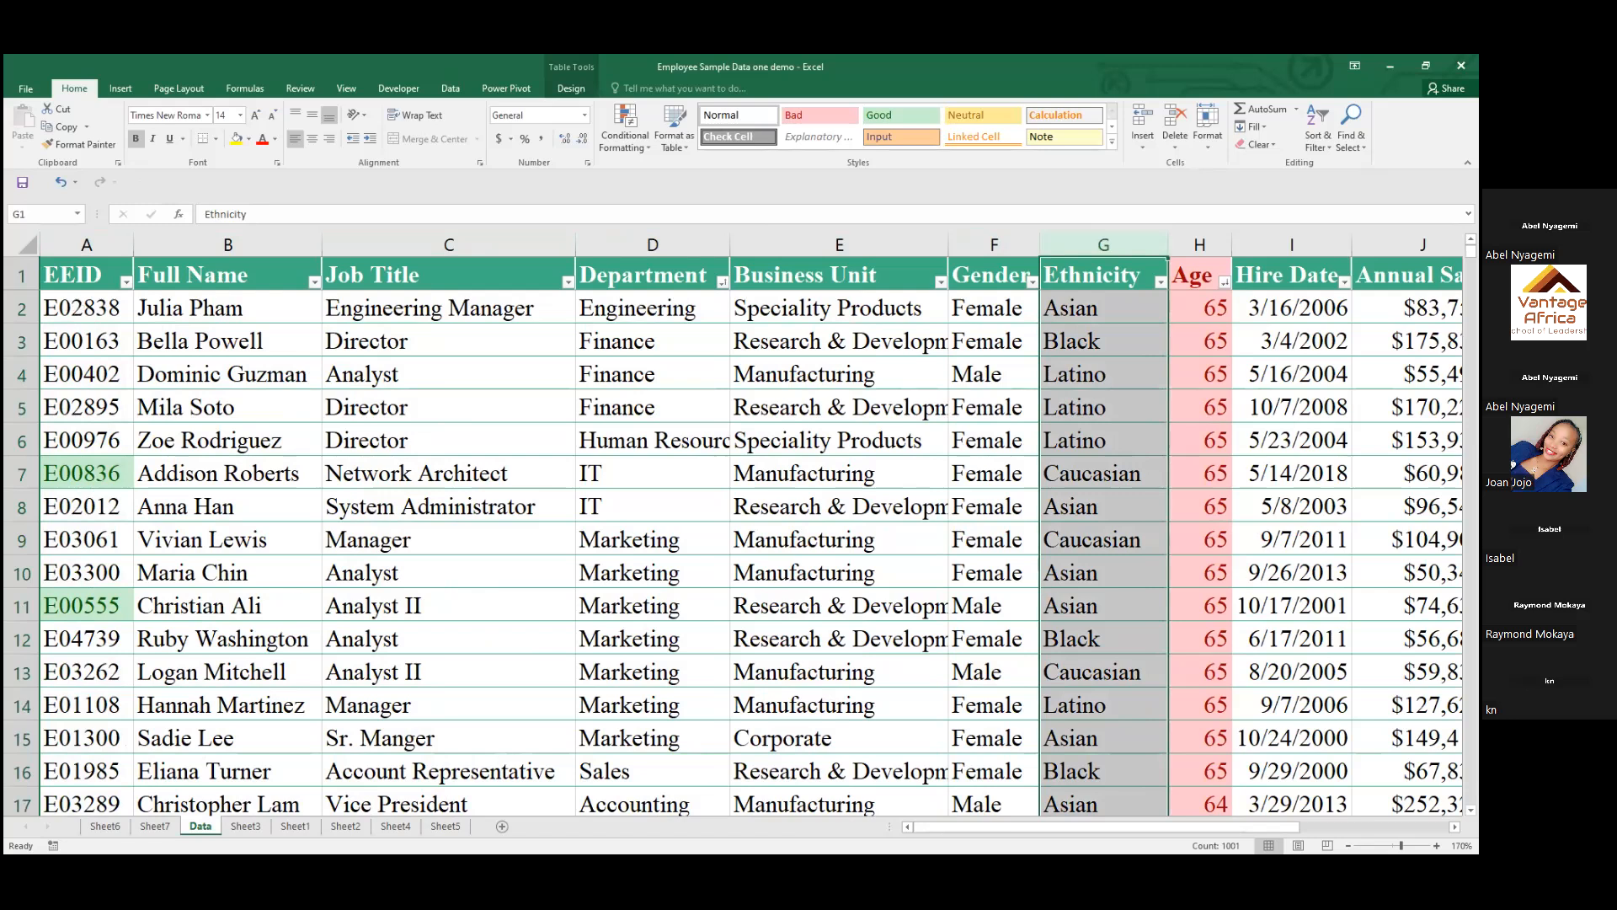
left_click_drag(1127, 829, 1231, 846)
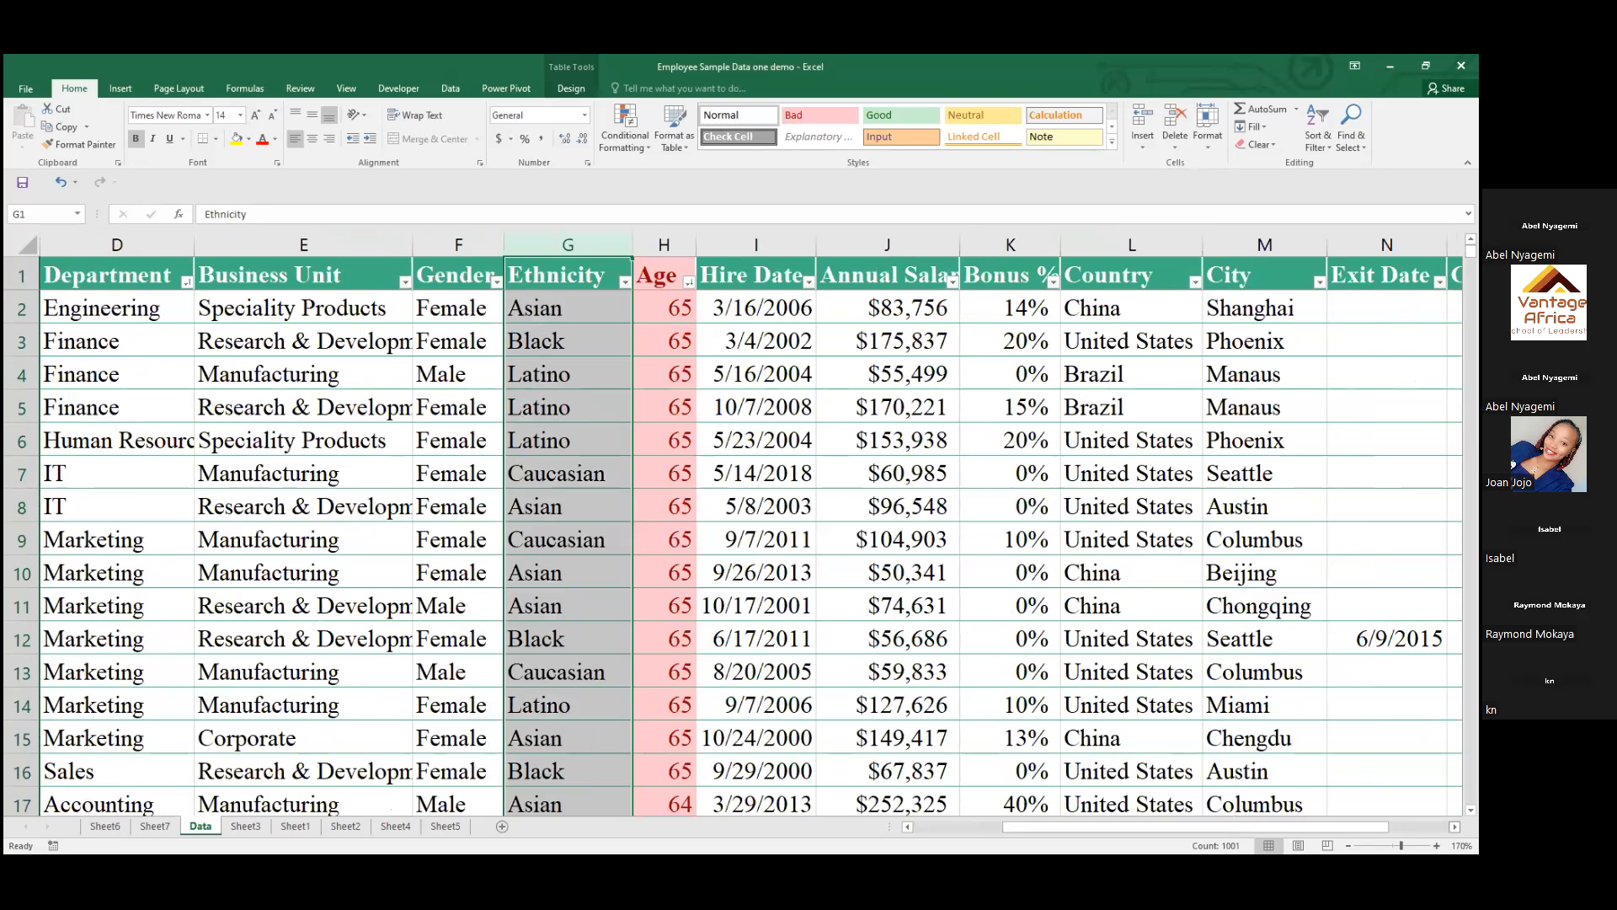
scroll(751, 527, "right", 1)
scroll(1202, 458, "right", 1)
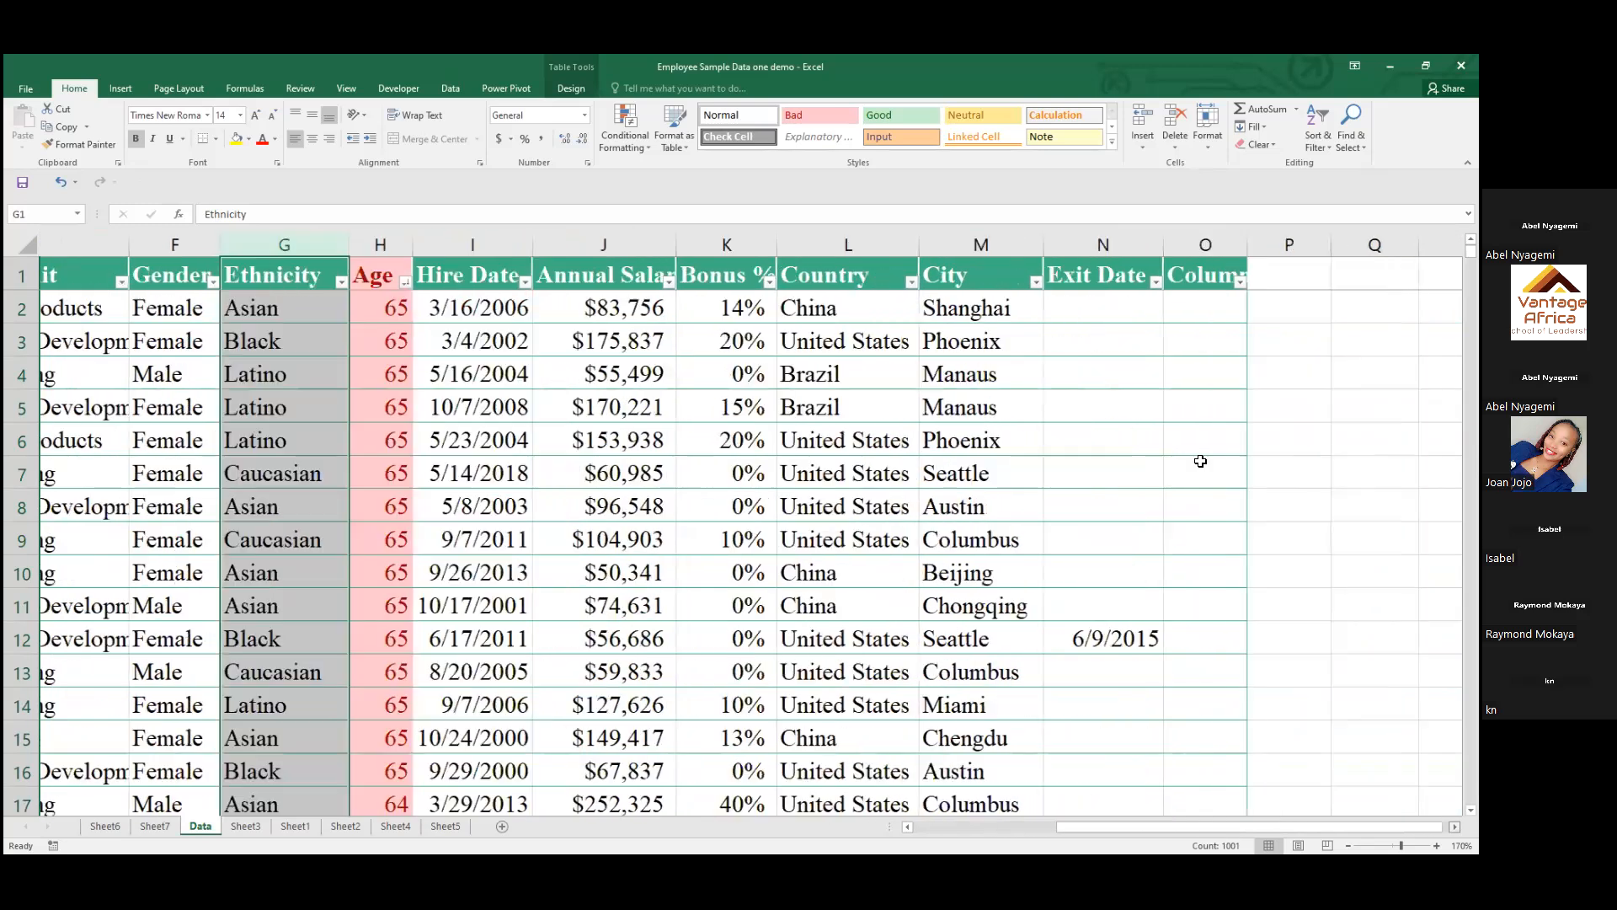
scroll(1094, 422, "right", 3)
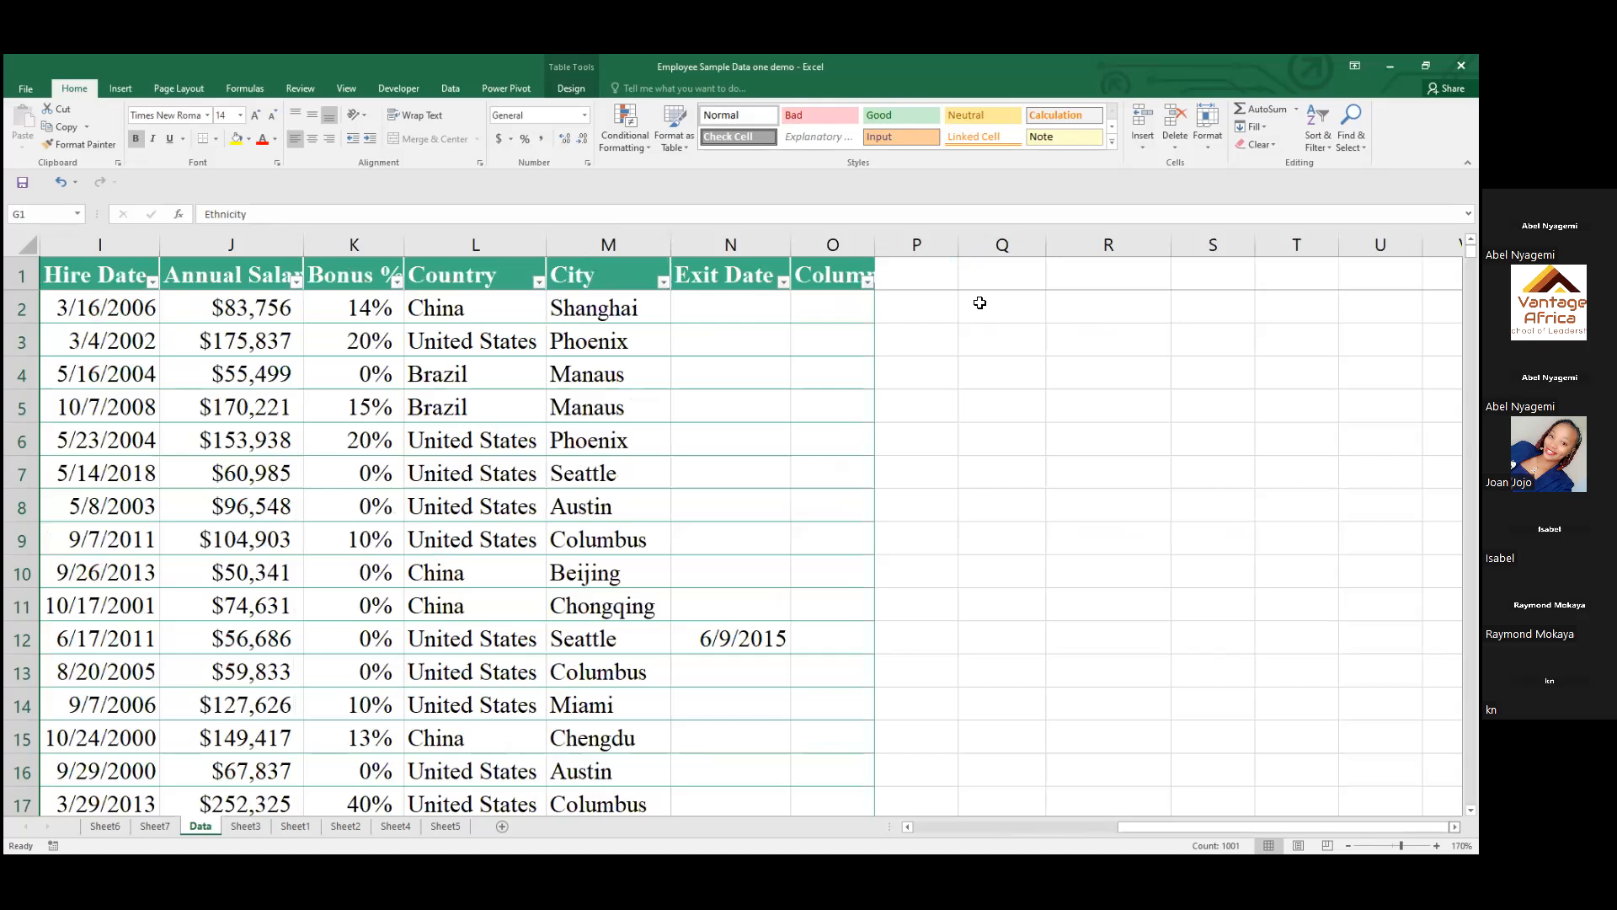
Enter the headings EID in cell Q2 and Department in cell R2
left_click(980, 302)
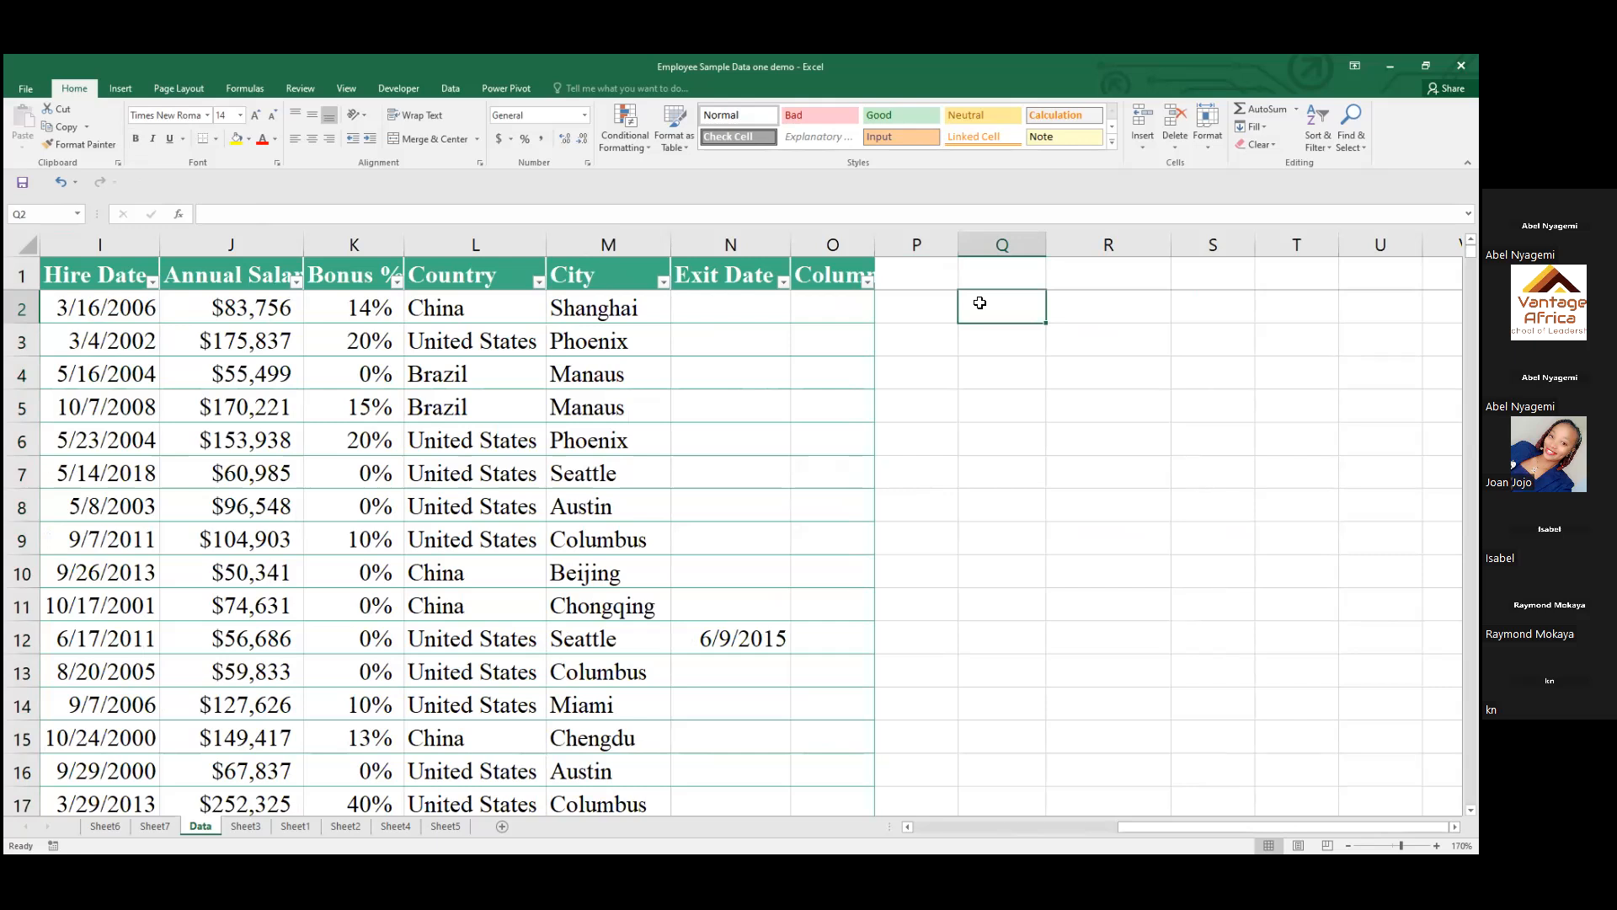
left_click(1112, 314)
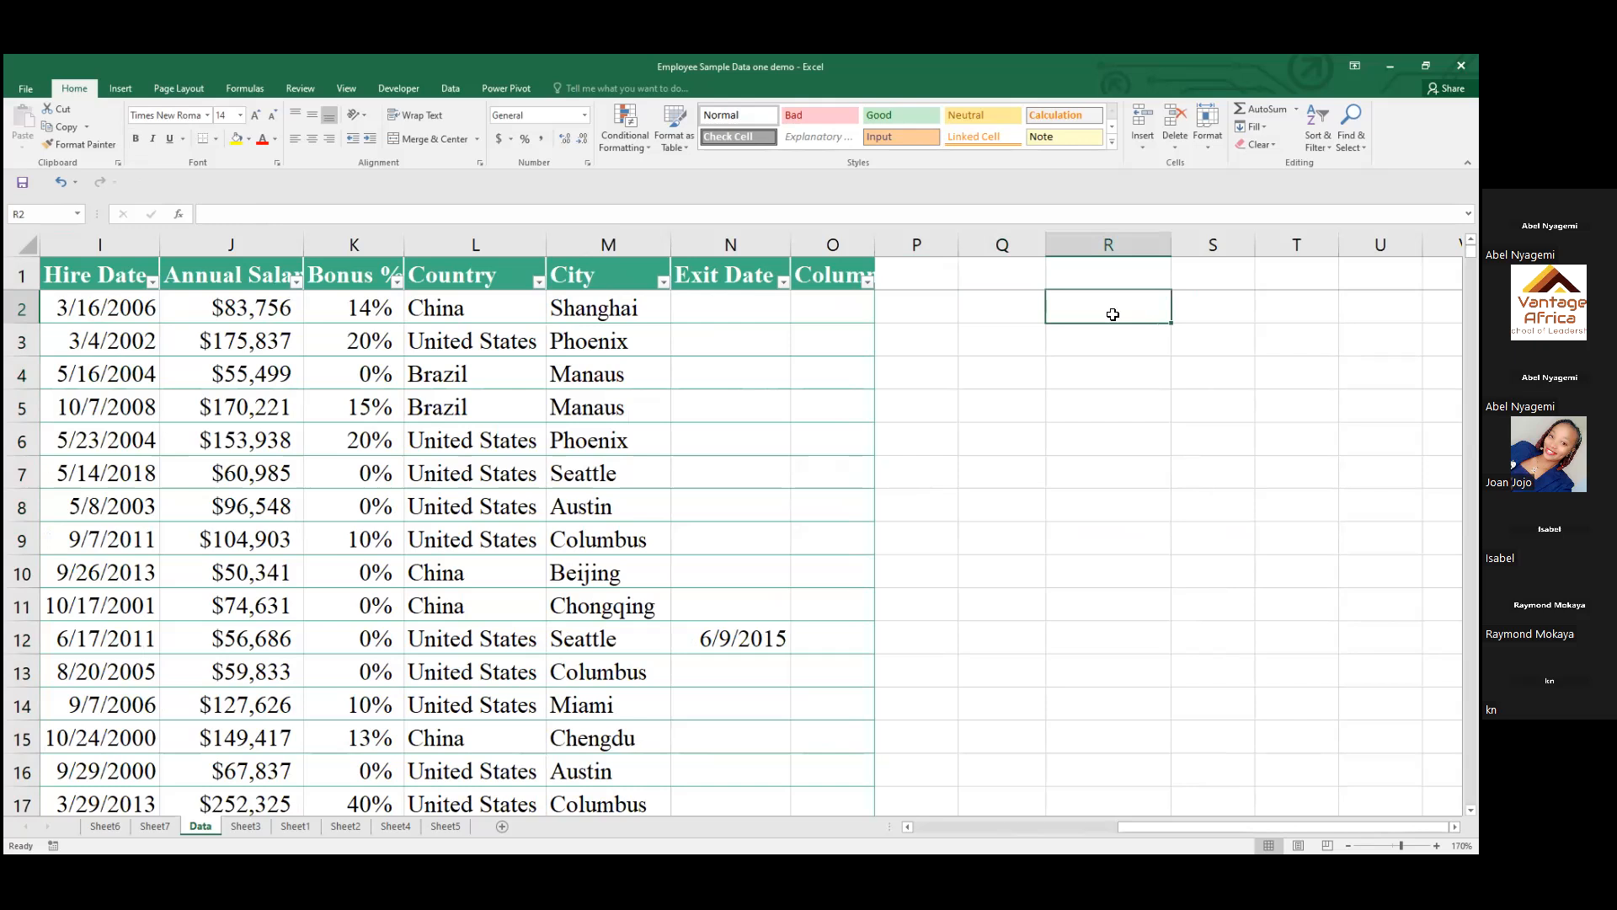
type("Depar")
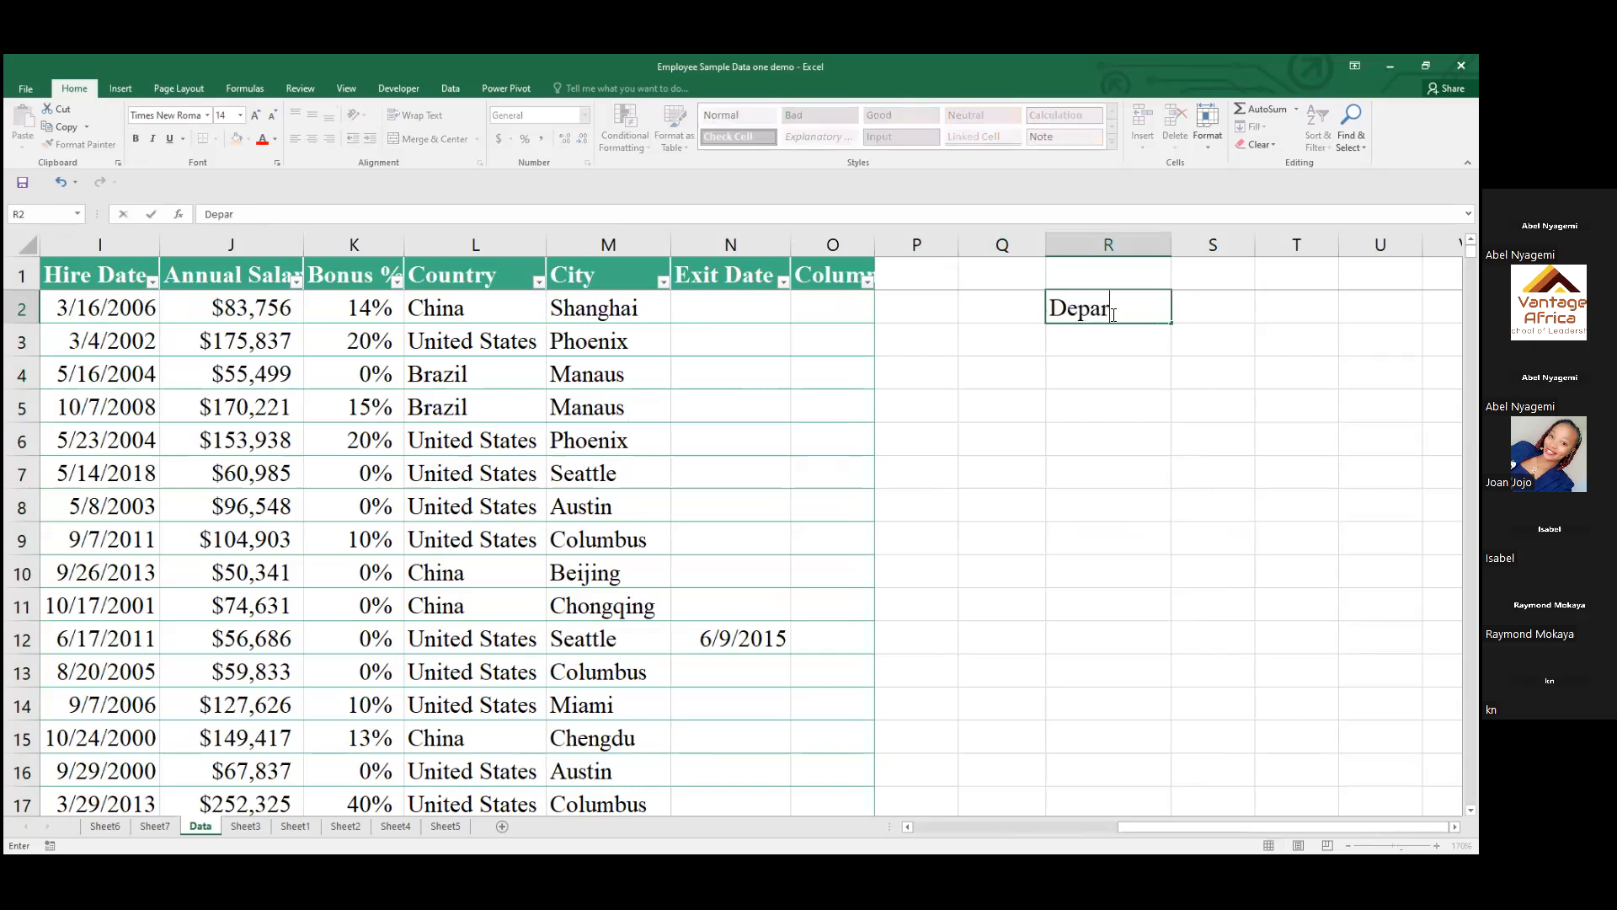
type("tment")
left_click(978, 308)
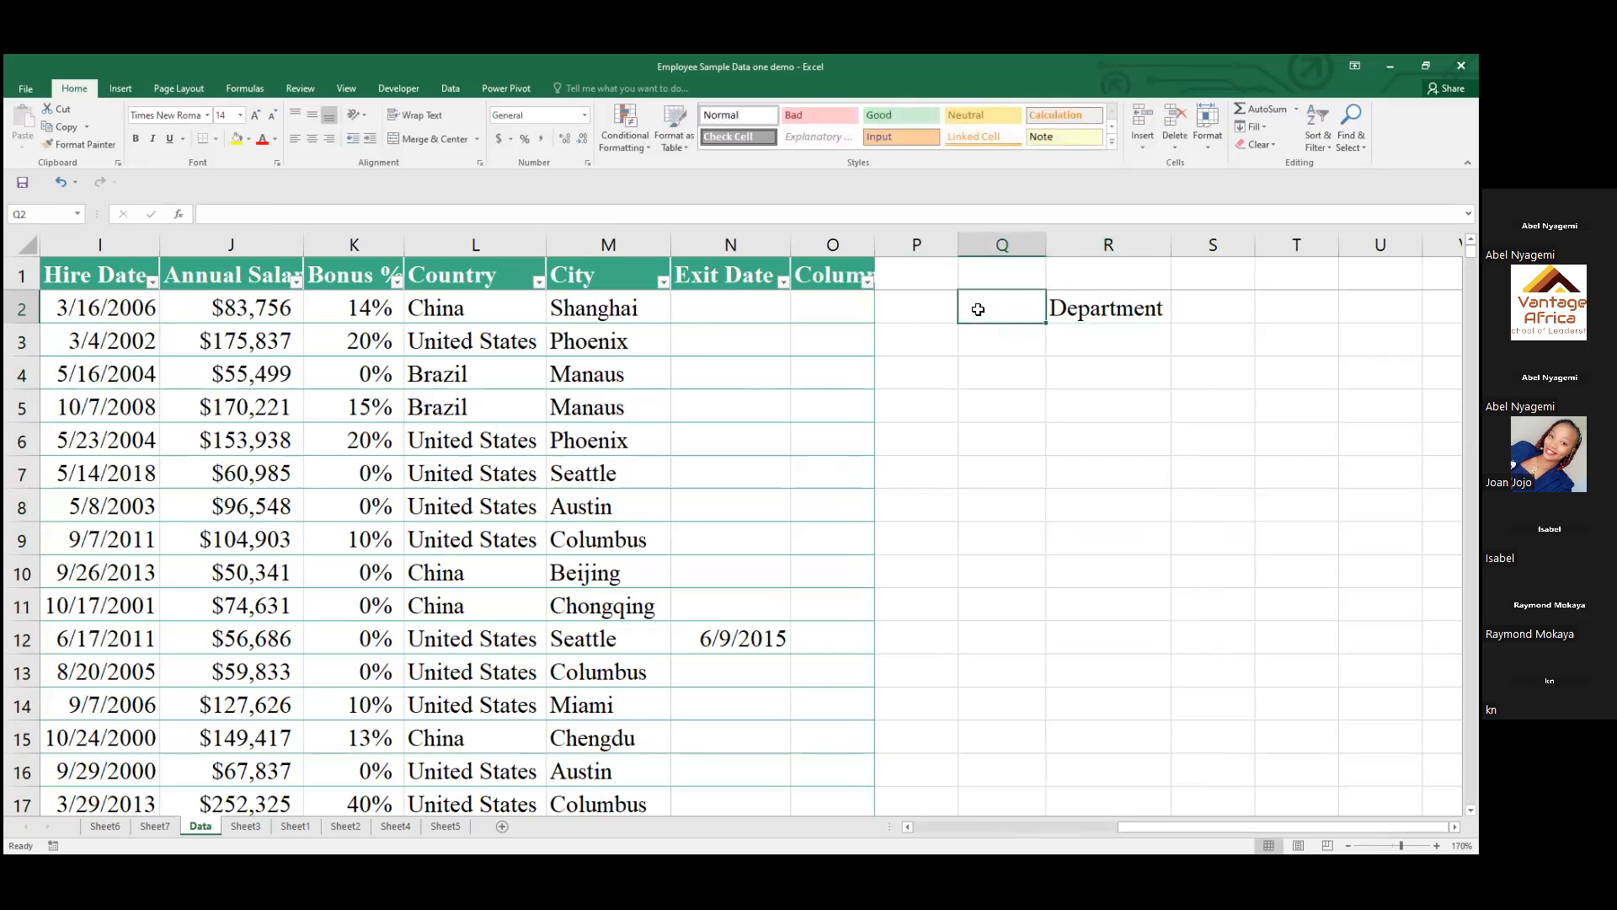
type("E")
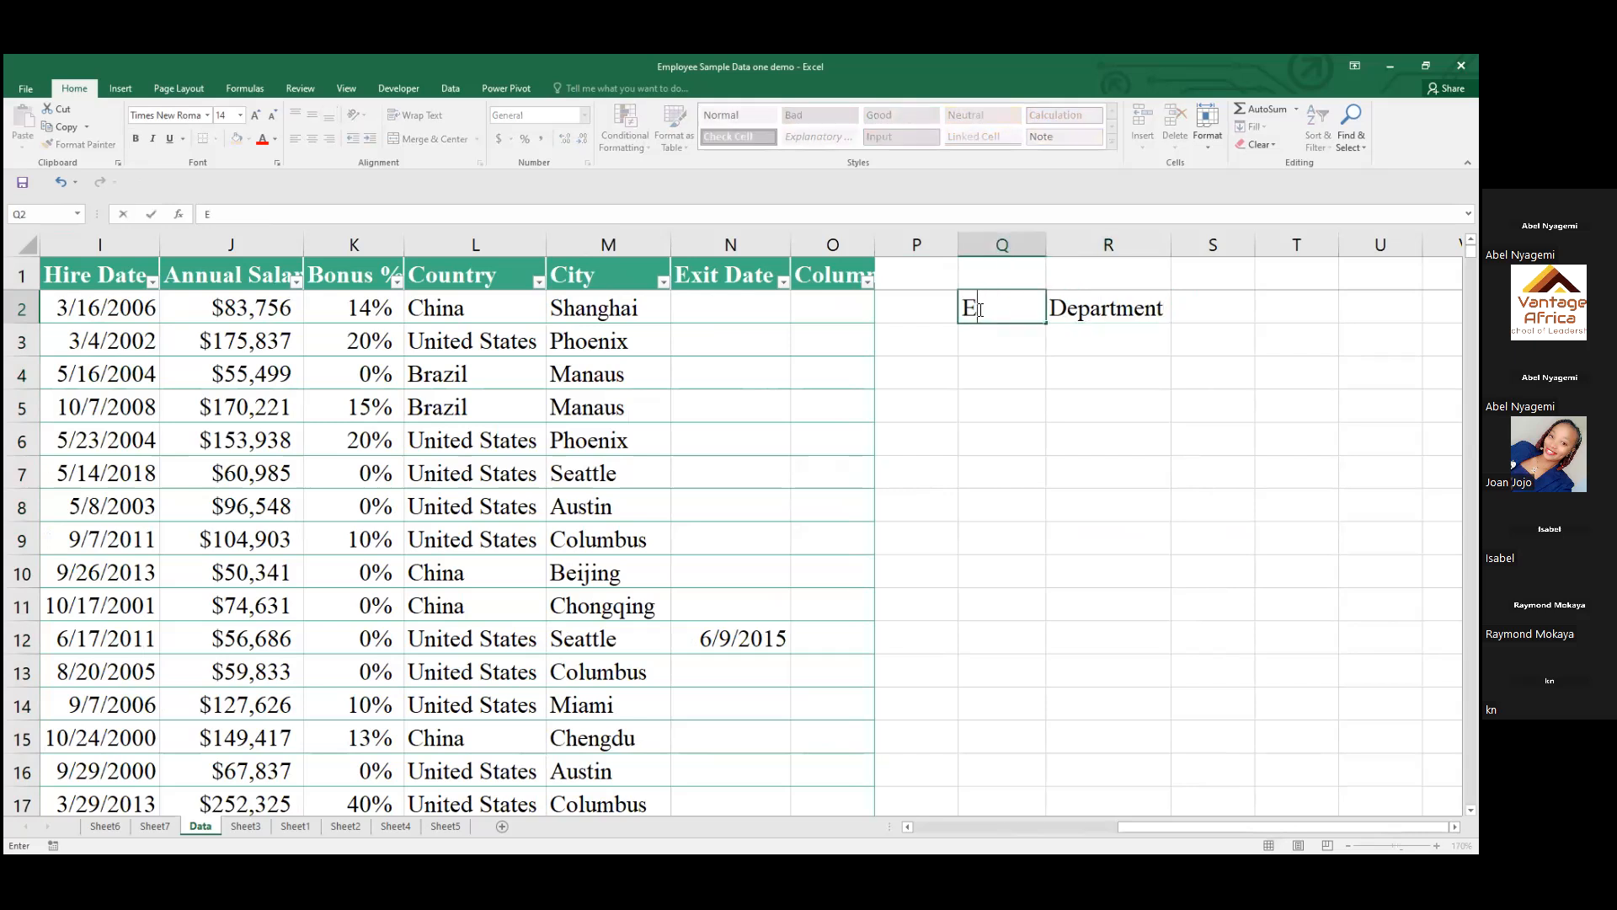
type("ID")
left_click(1082, 341)
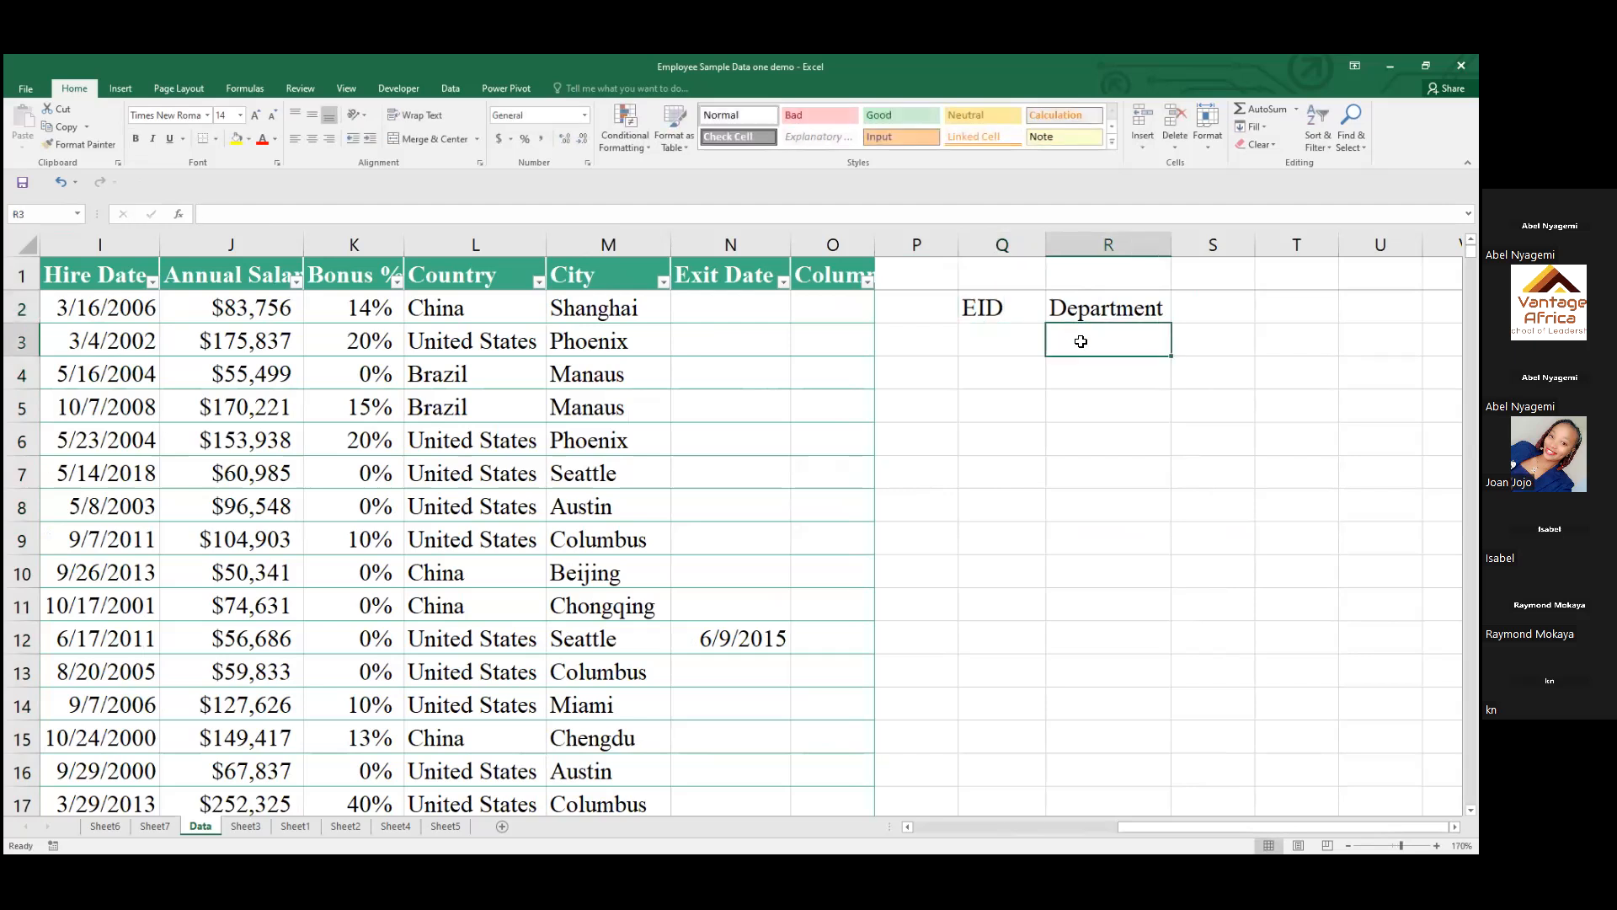
Make the EID and Department headings in Q2:R2 bold
left_click(1102, 311)
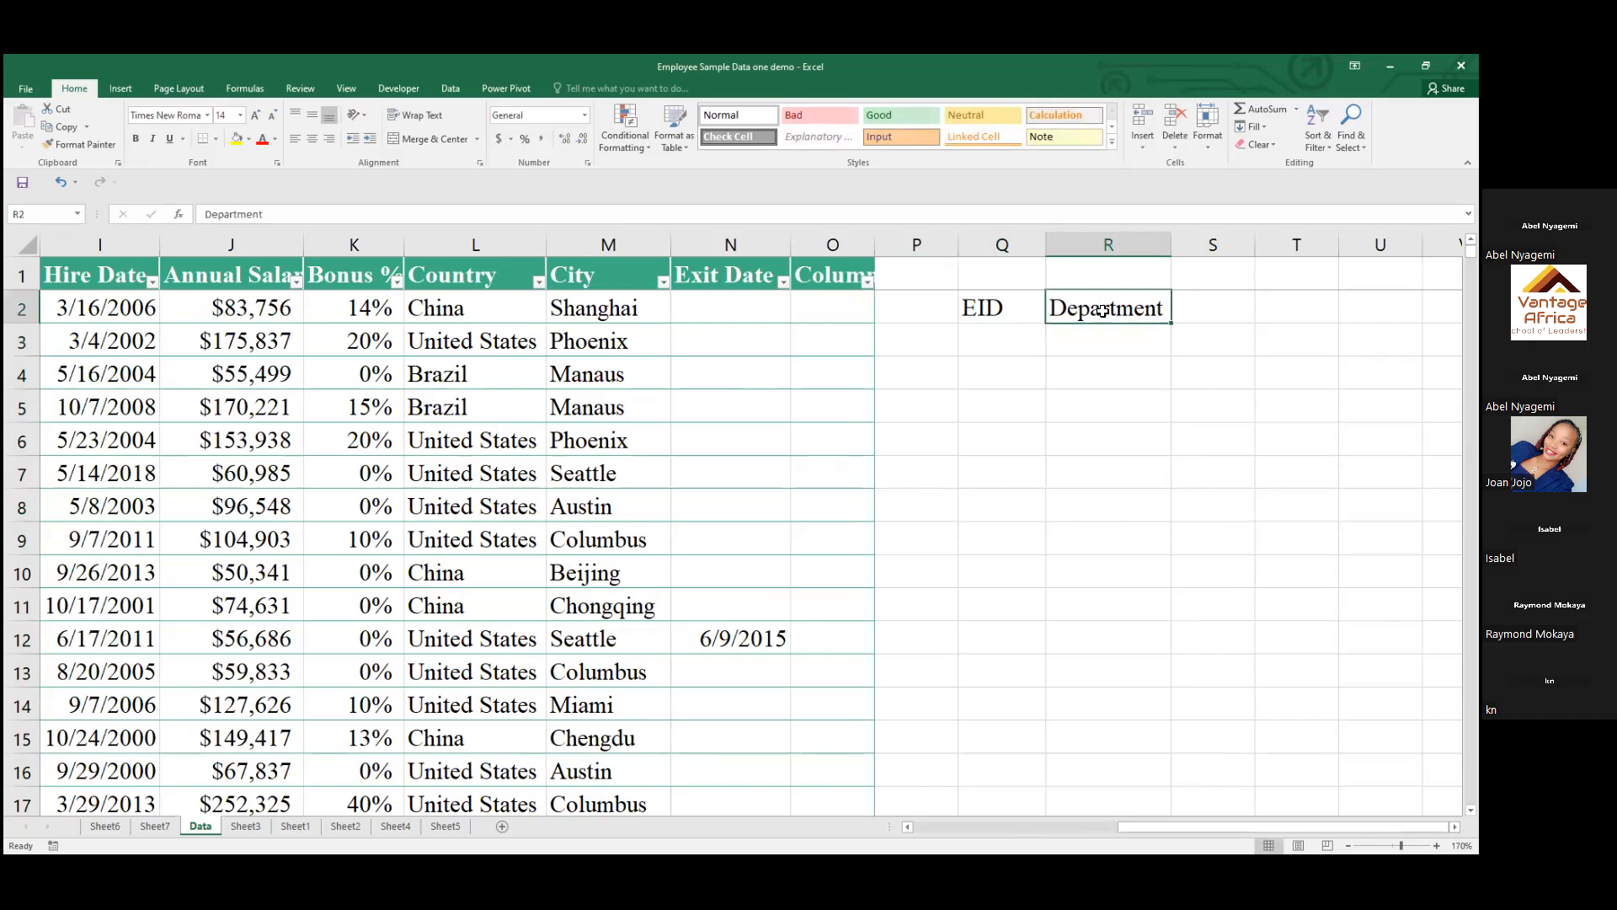
left_click_drag(1102, 310, 992, 307)
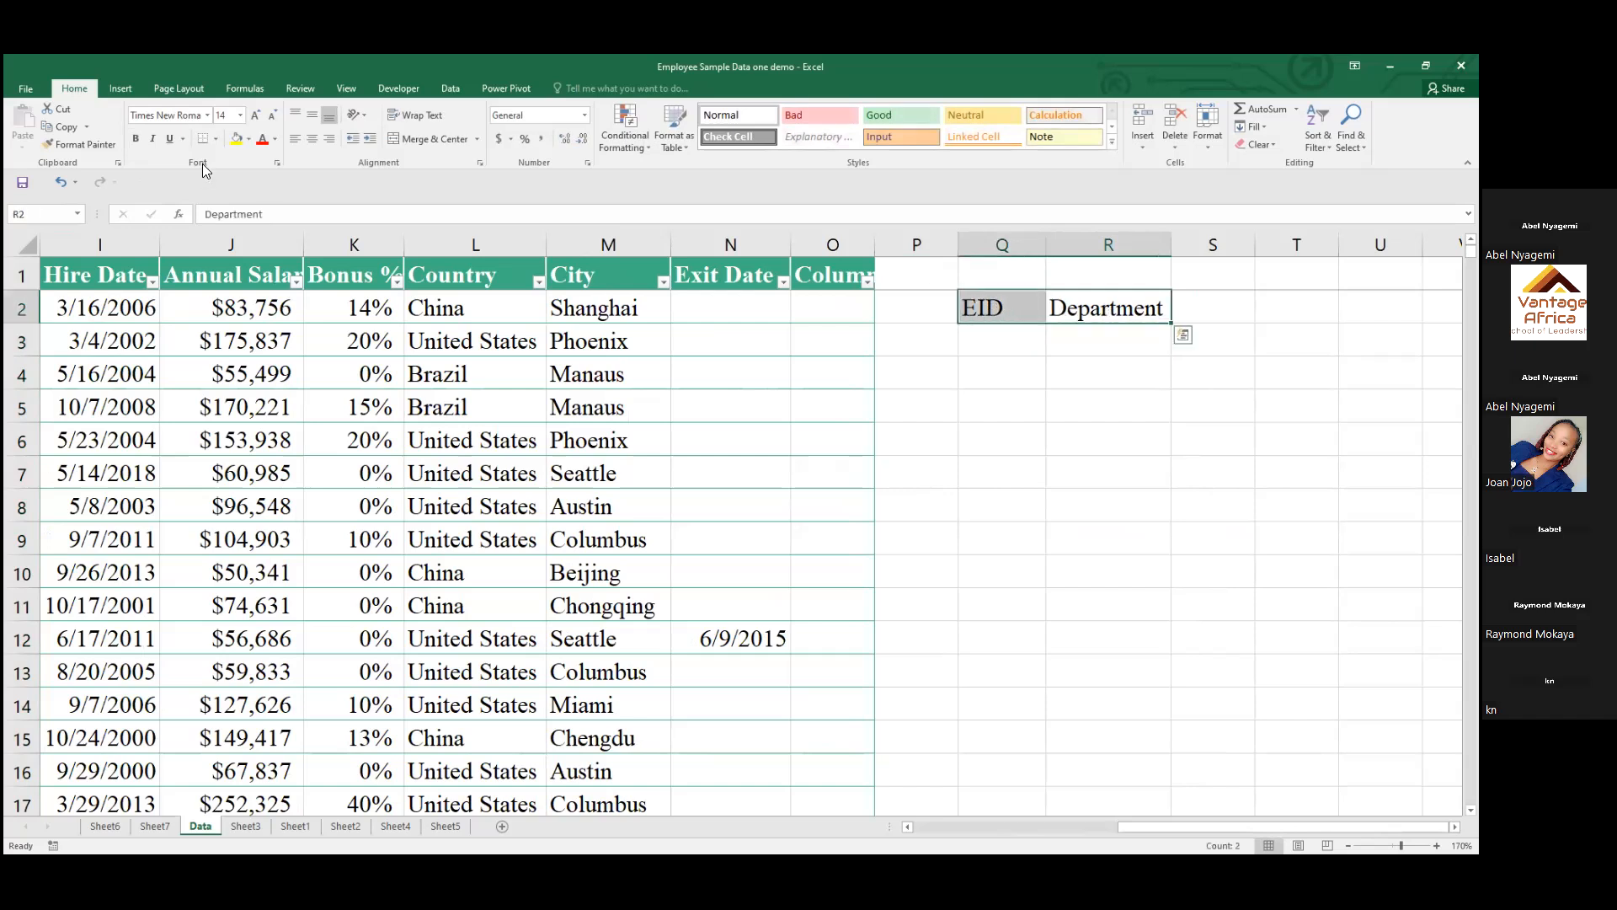
left_click(136, 139)
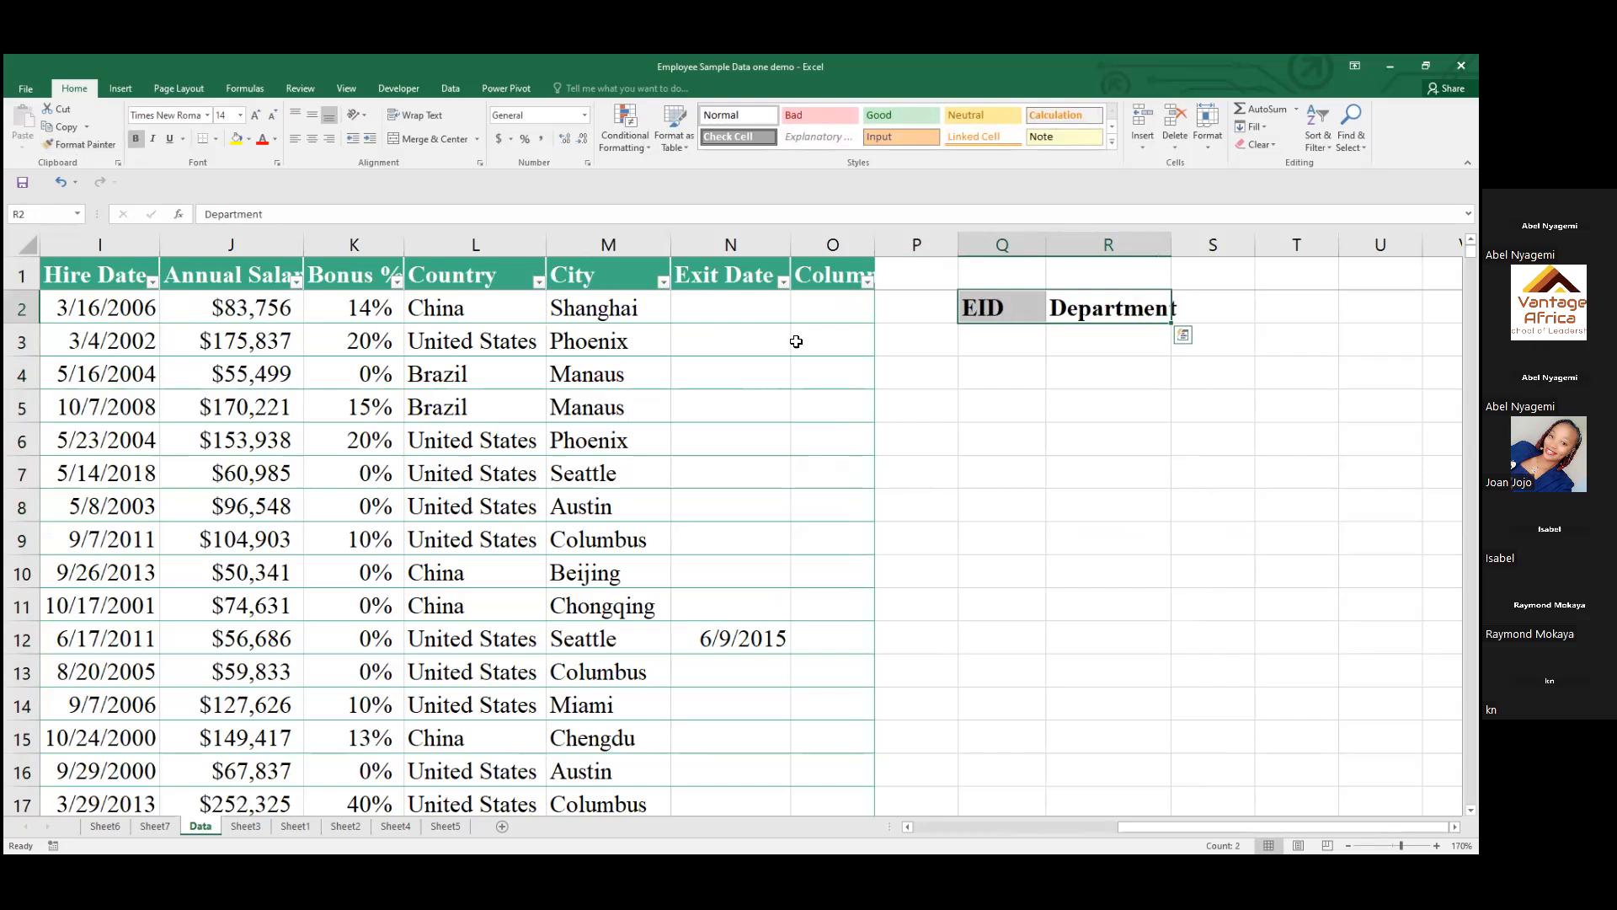
left_click(1019, 335)
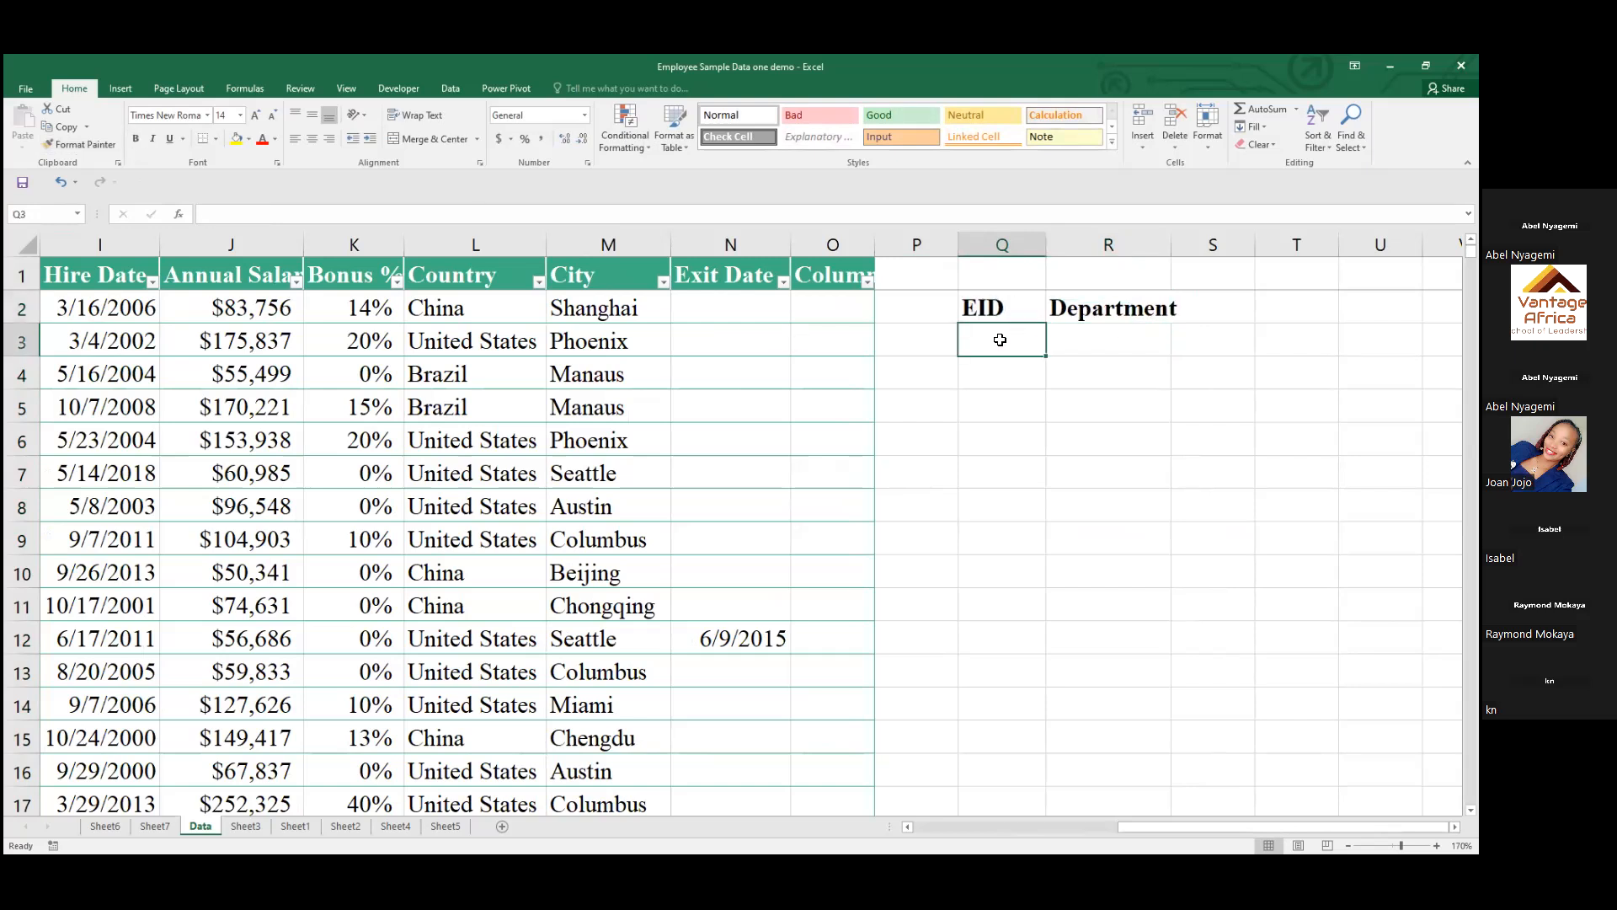
double_click(1003, 345)
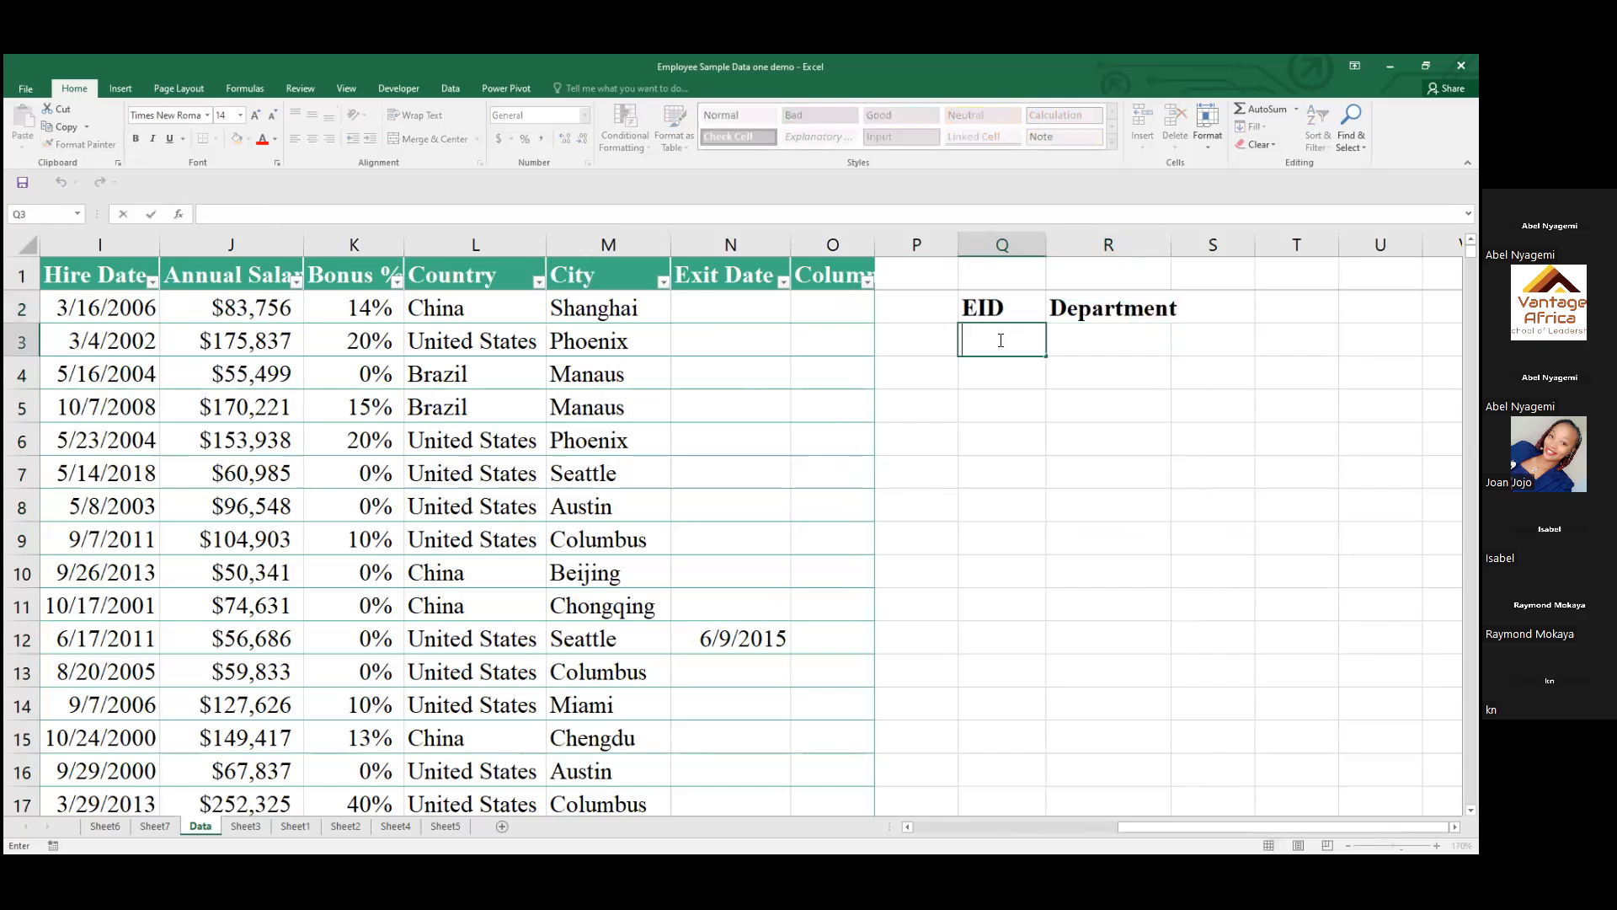
Start a VLOOKUP formula in cell R3, under the Department heading
left_click(1087, 340)
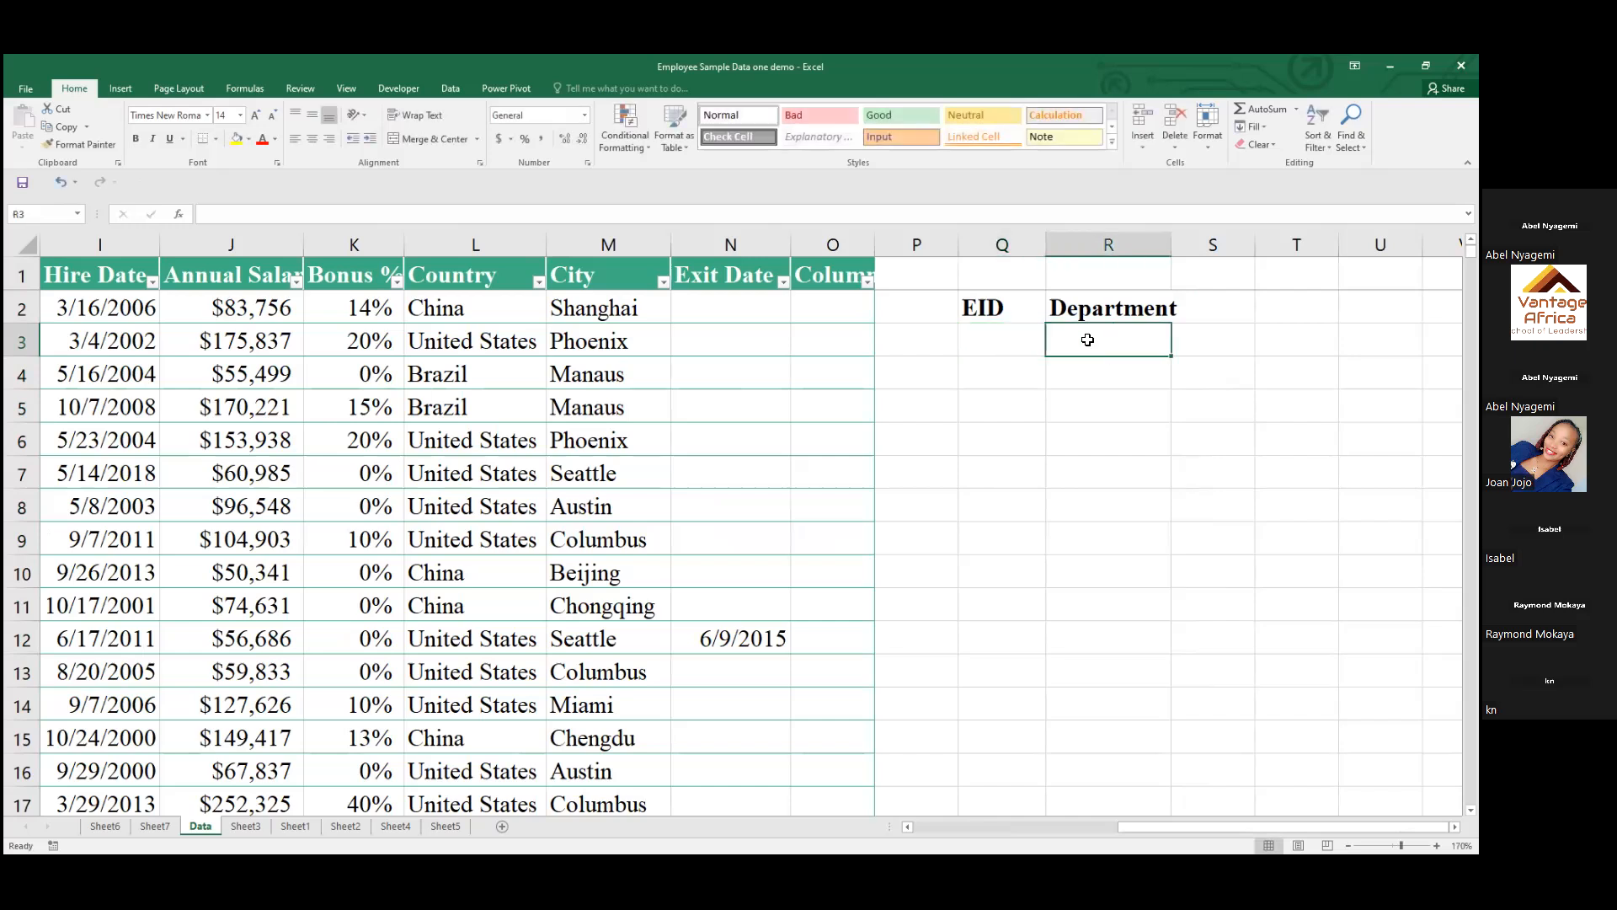
type("=")
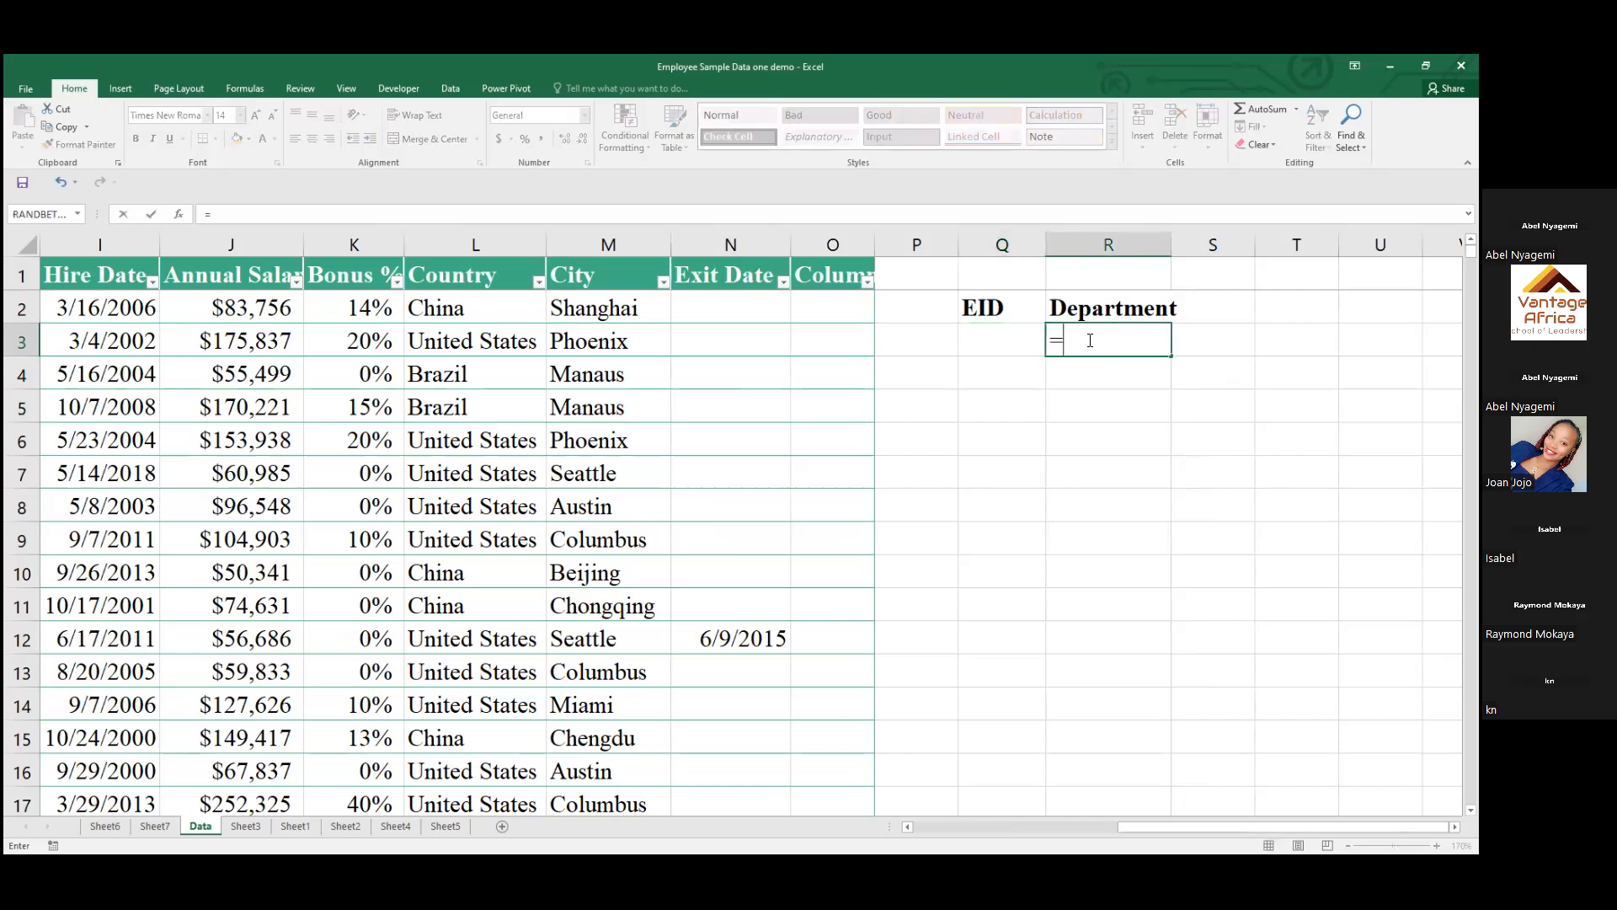
type("vloo")
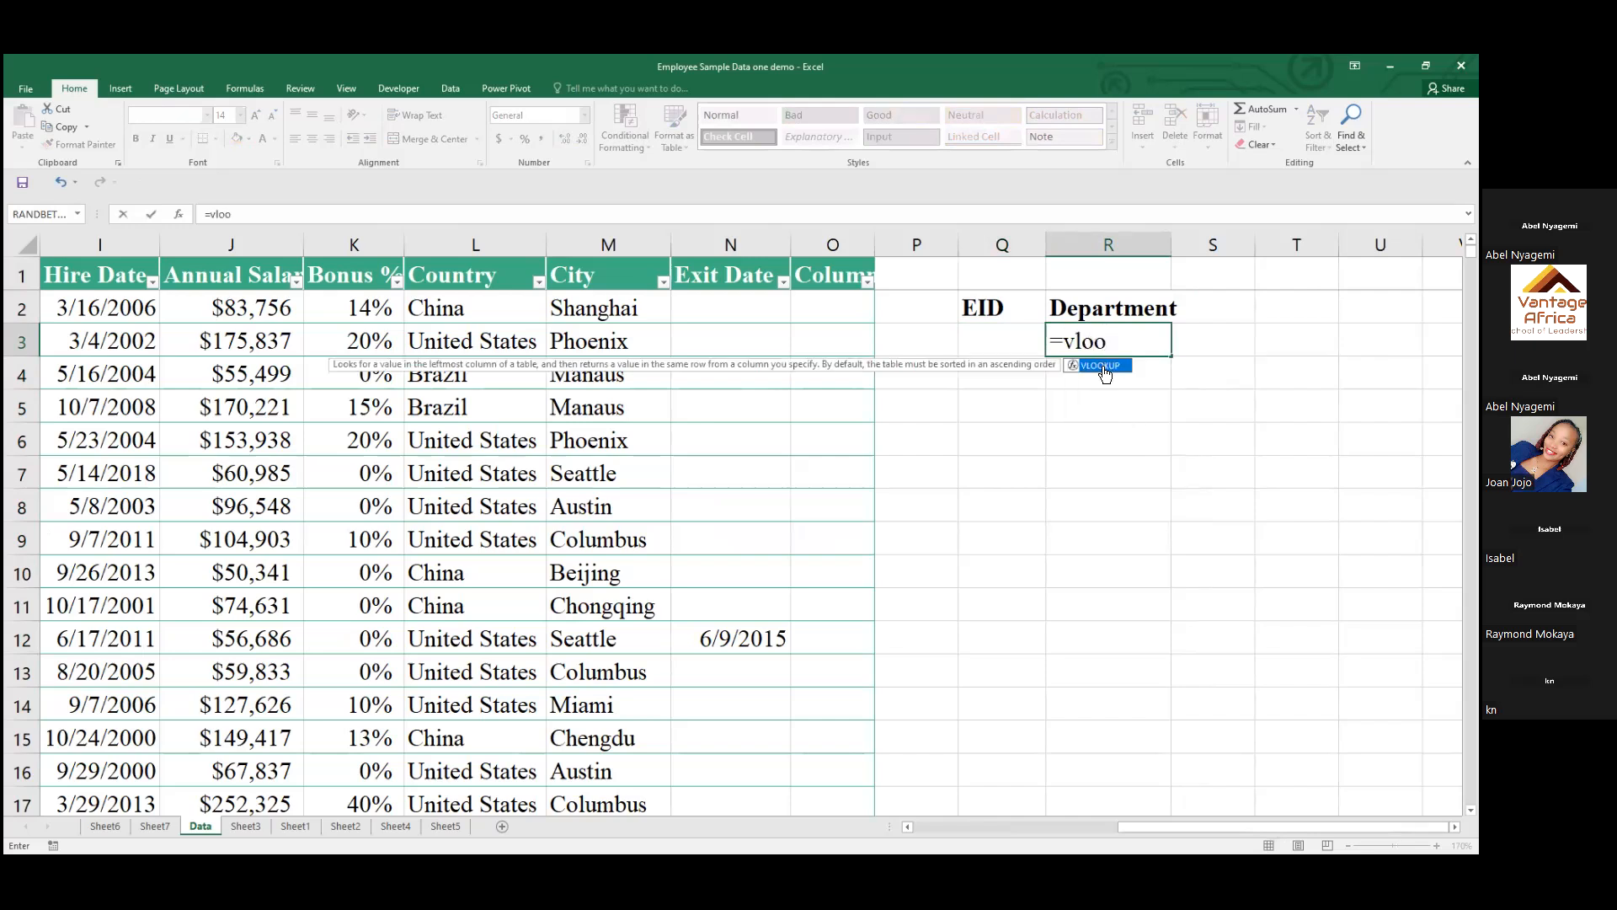
double_click(1103, 368)
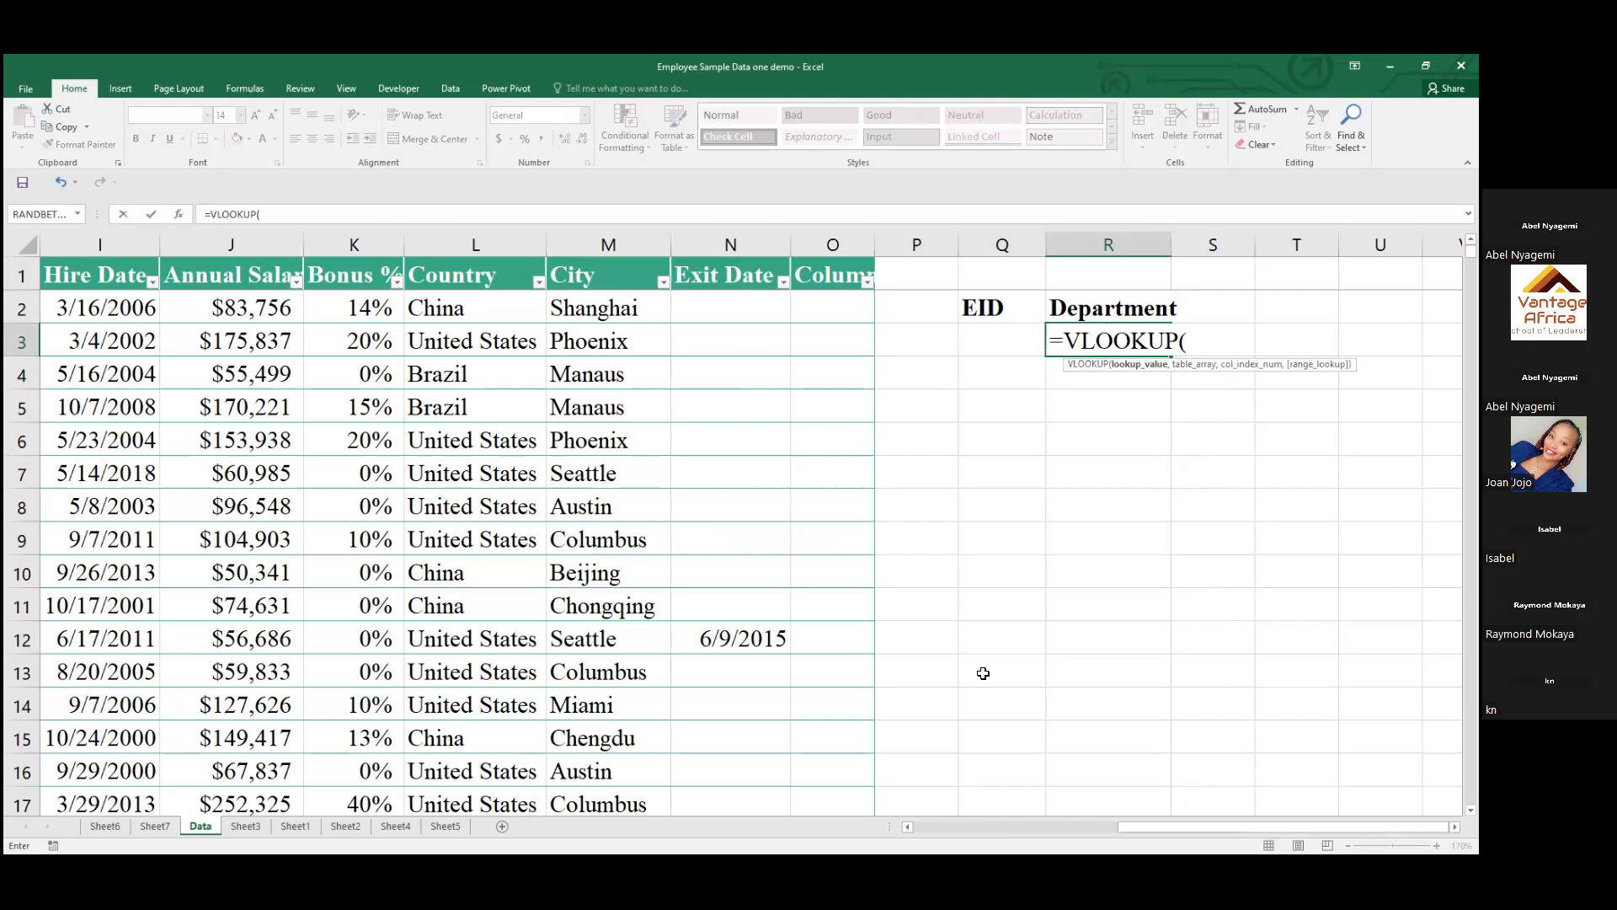
Check the extent of the employee table and enter A1:O1001 as the VLOOKUP's first argument
left_click_drag(1179, 831, 51, 276)
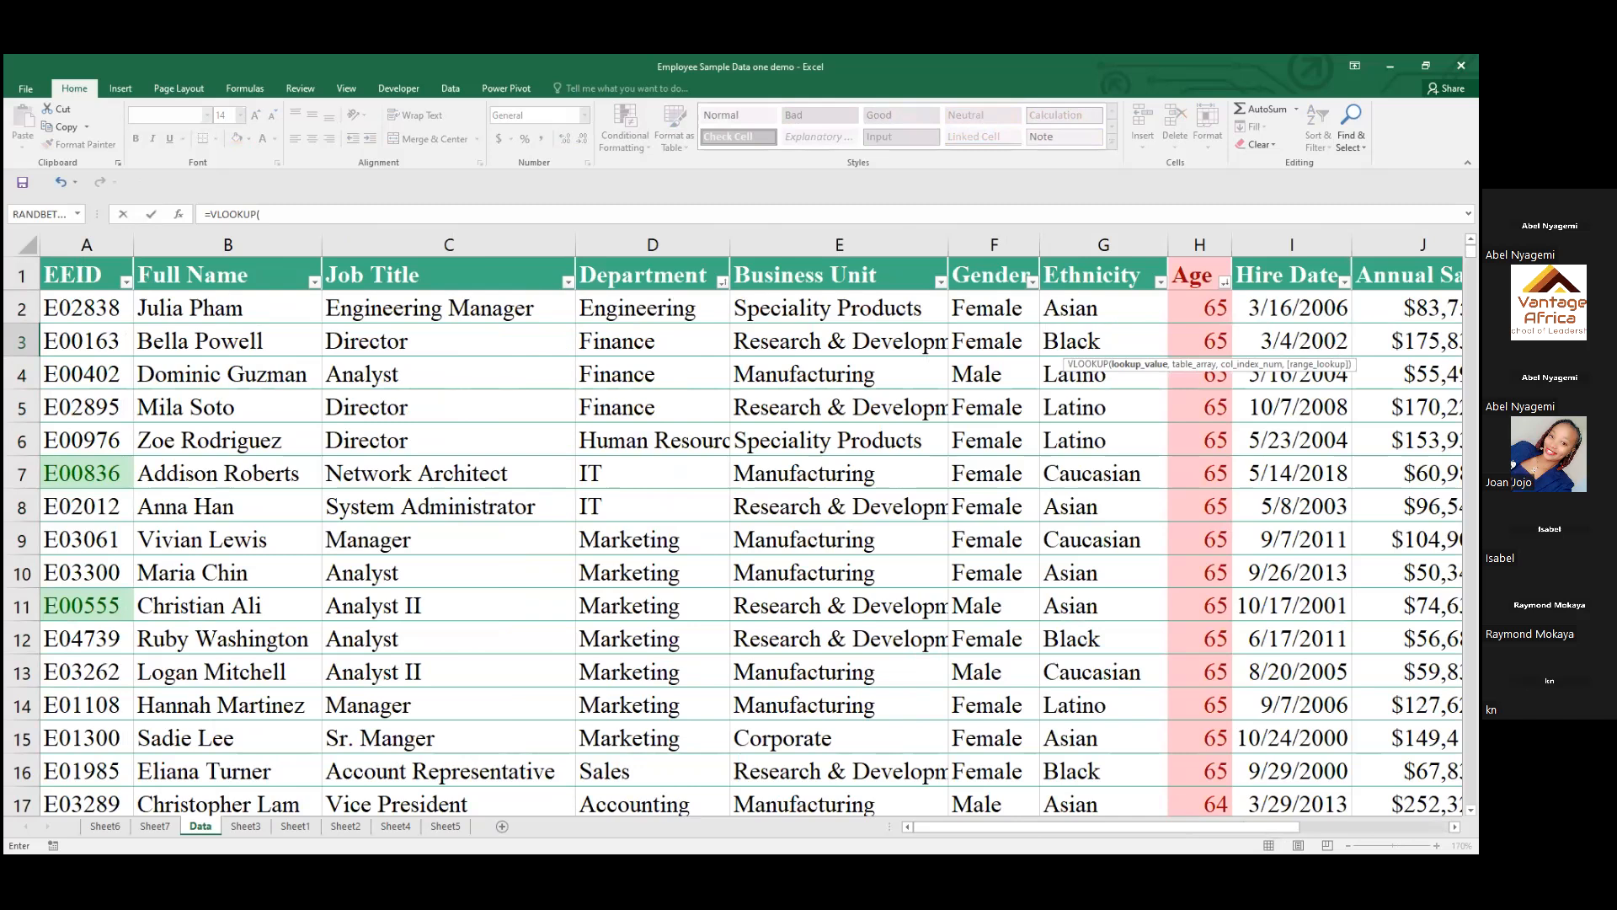
left_click_drag(1471, 251, 1258, 340)
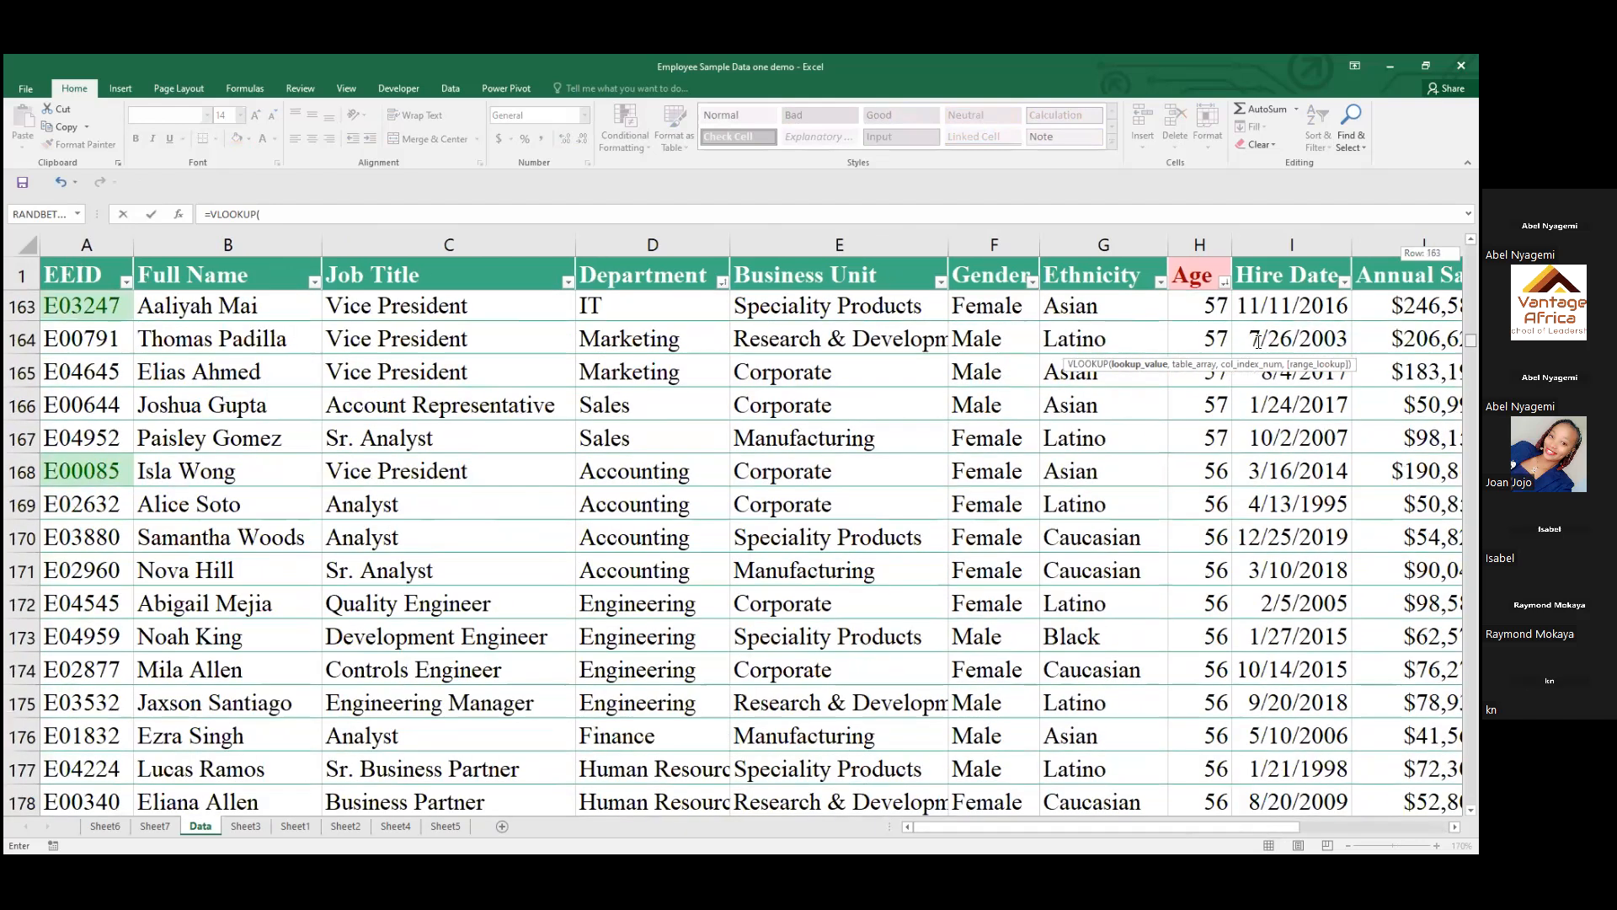
scroll(1258, 341, "up", 20)
scroll(1259, 342, "right", 1)
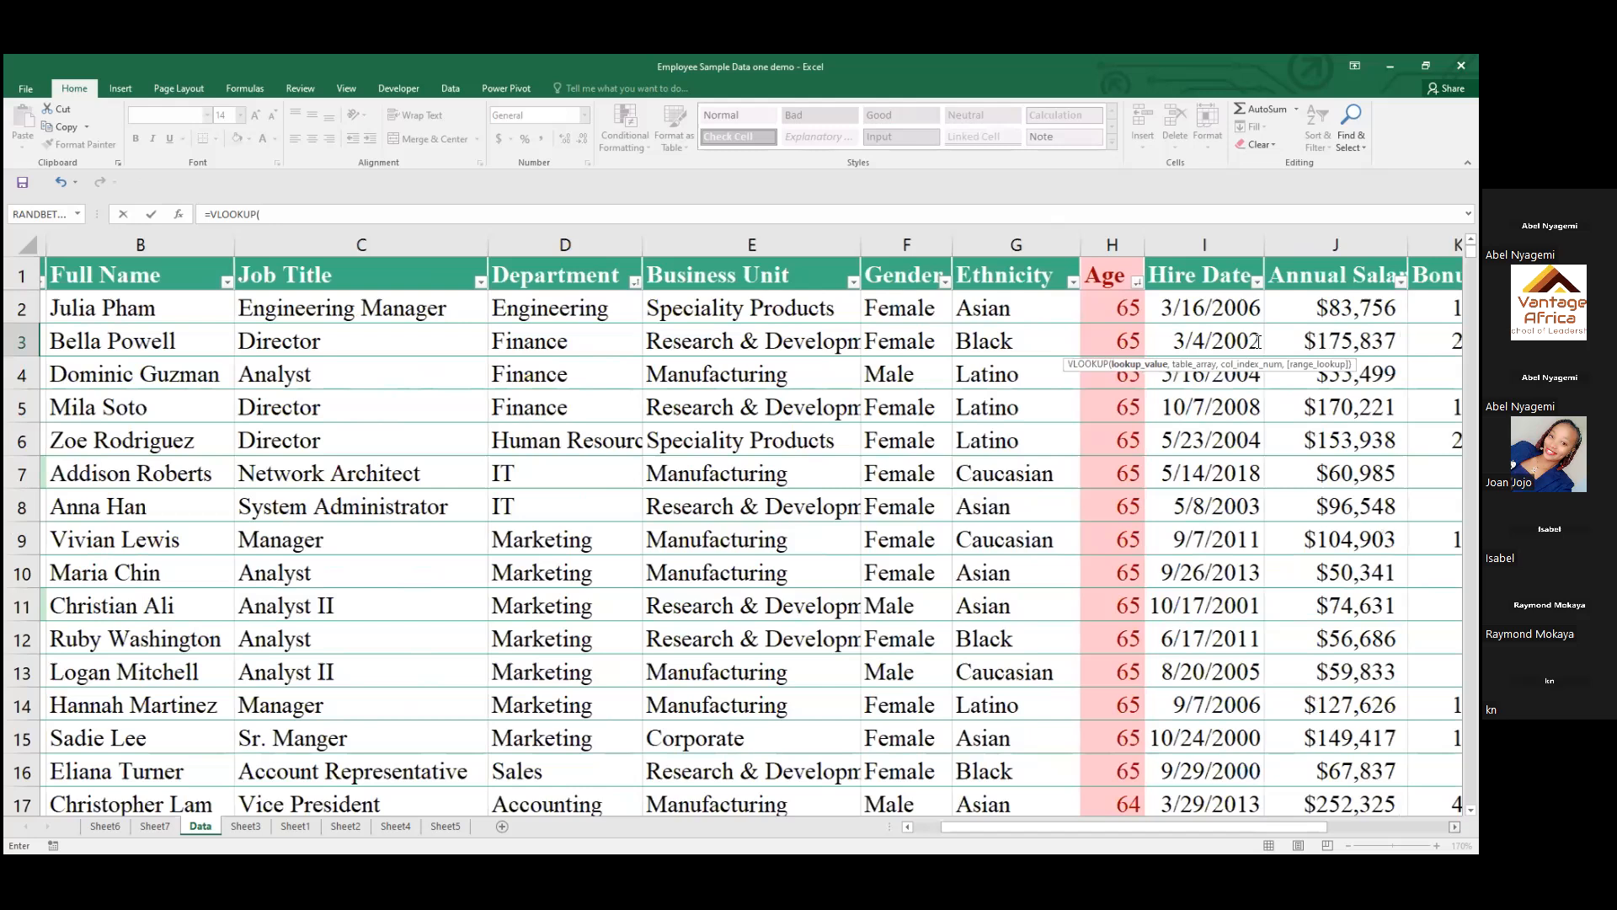
scroll(1257, 340, "right", 3)
type("A")
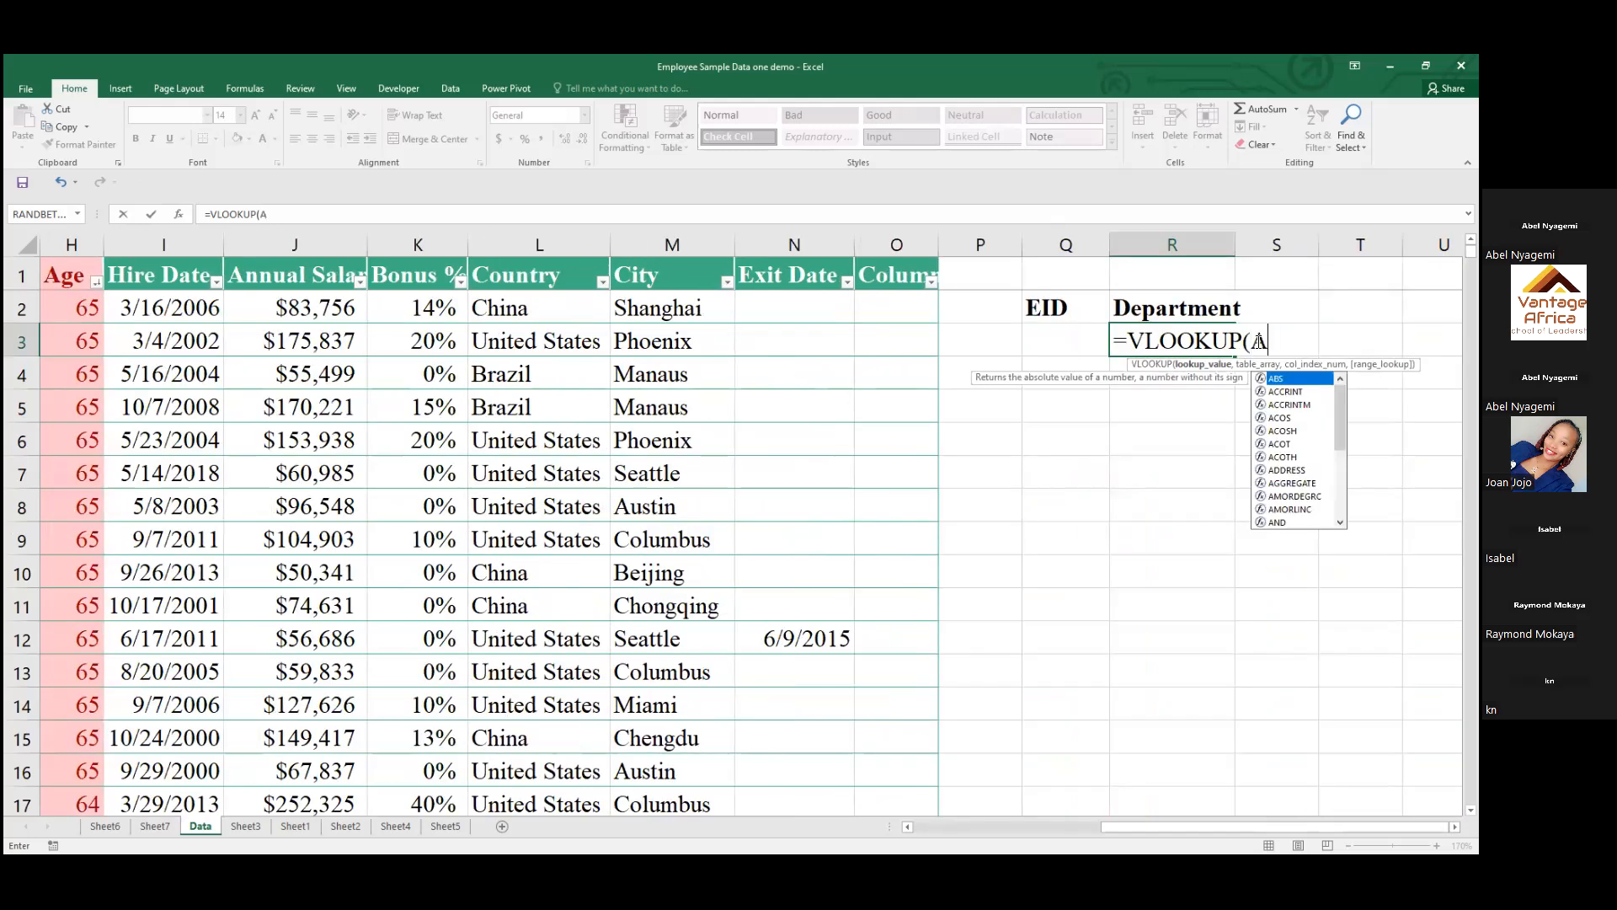
type("1")
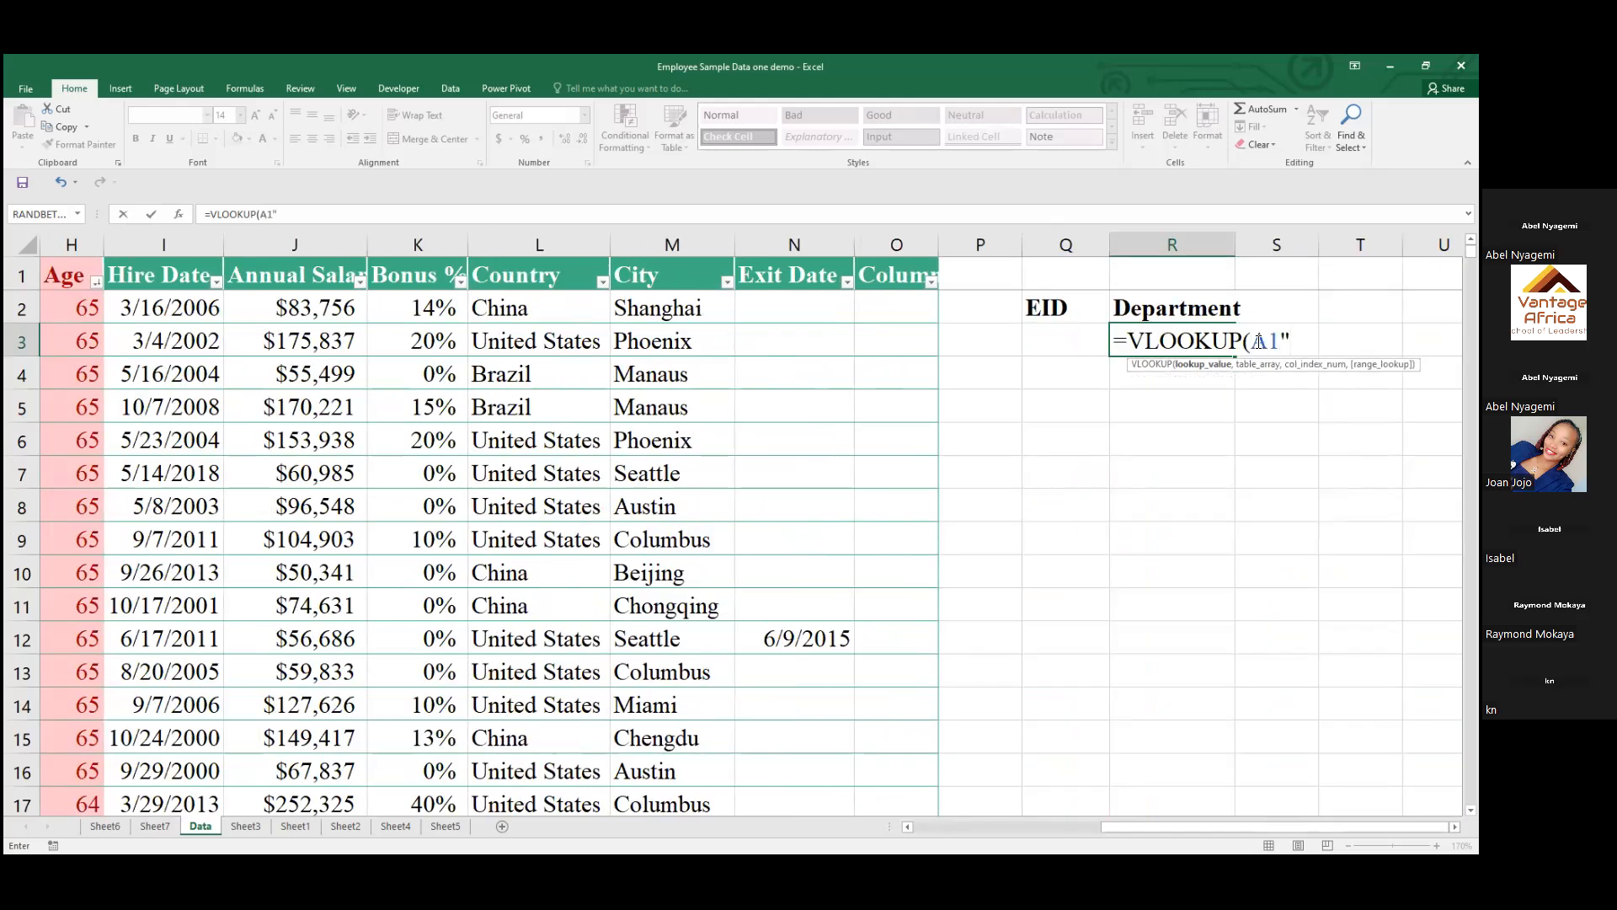
type(":")
type("o1")
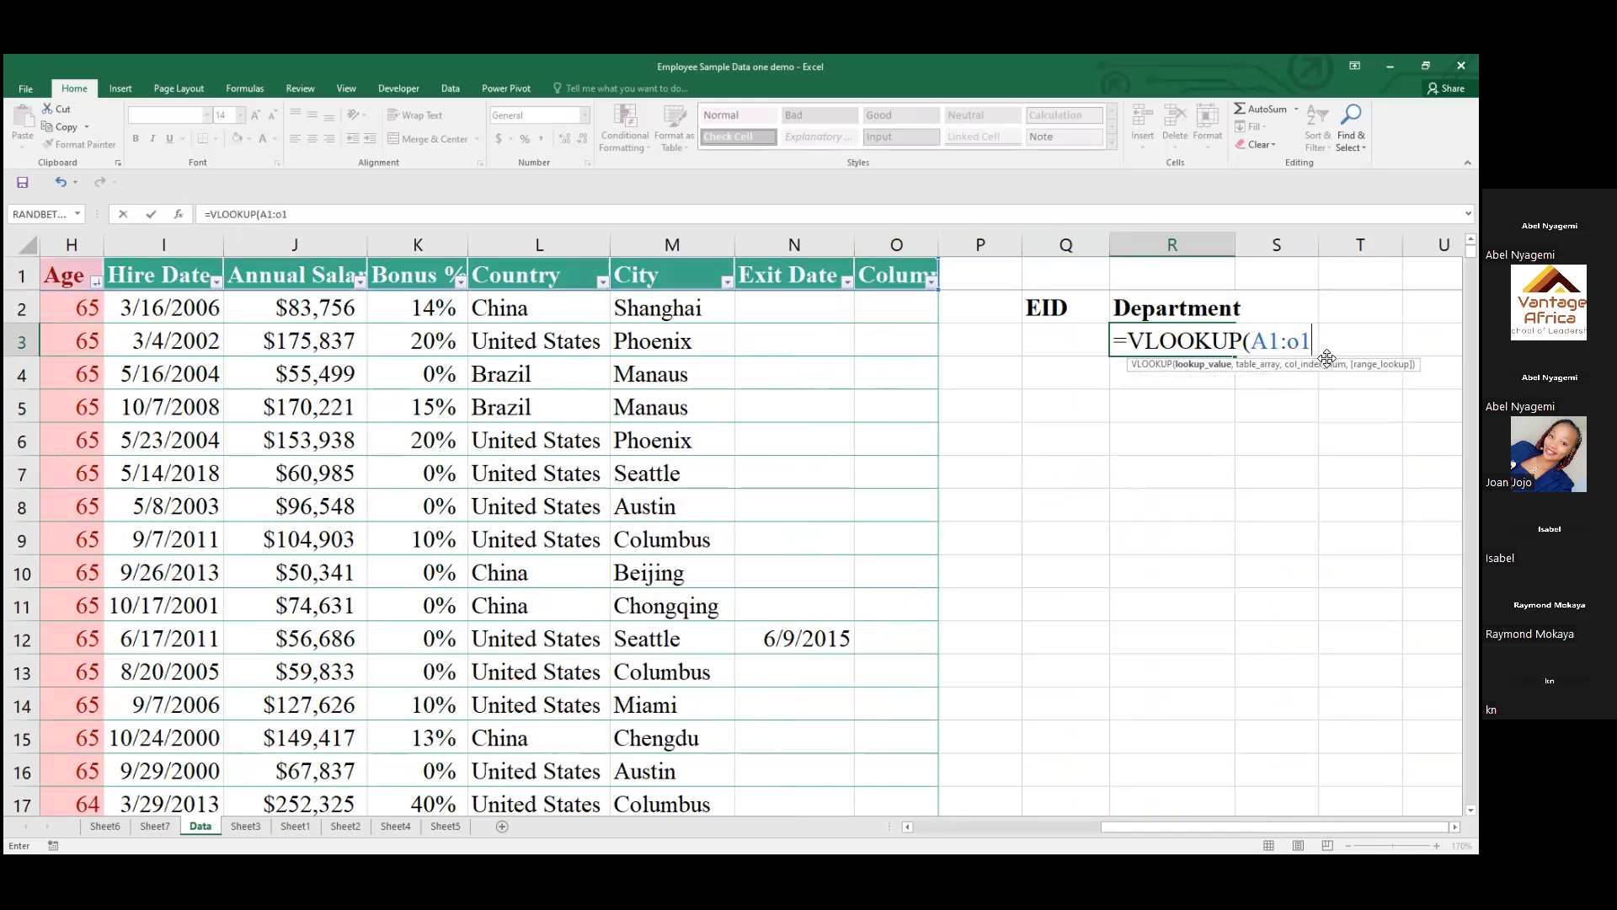
type("001")
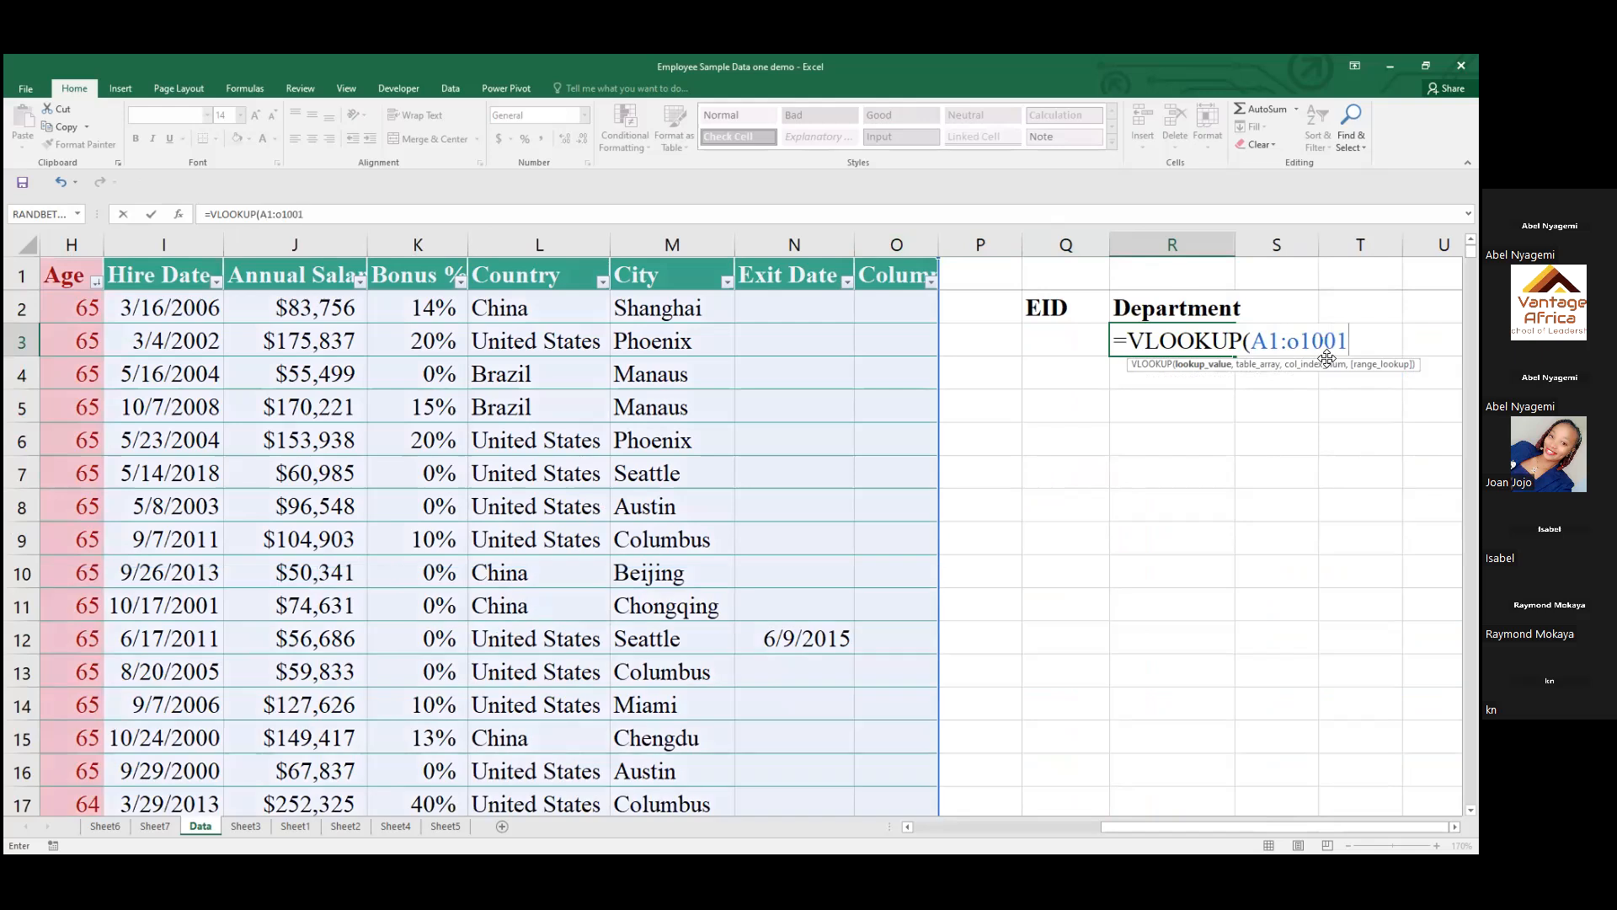
type(",")
Enter the EEID column range A1:A1001 as the VLOOKUP's second argument
left_click_drag(1157, 826, 1092, 829)
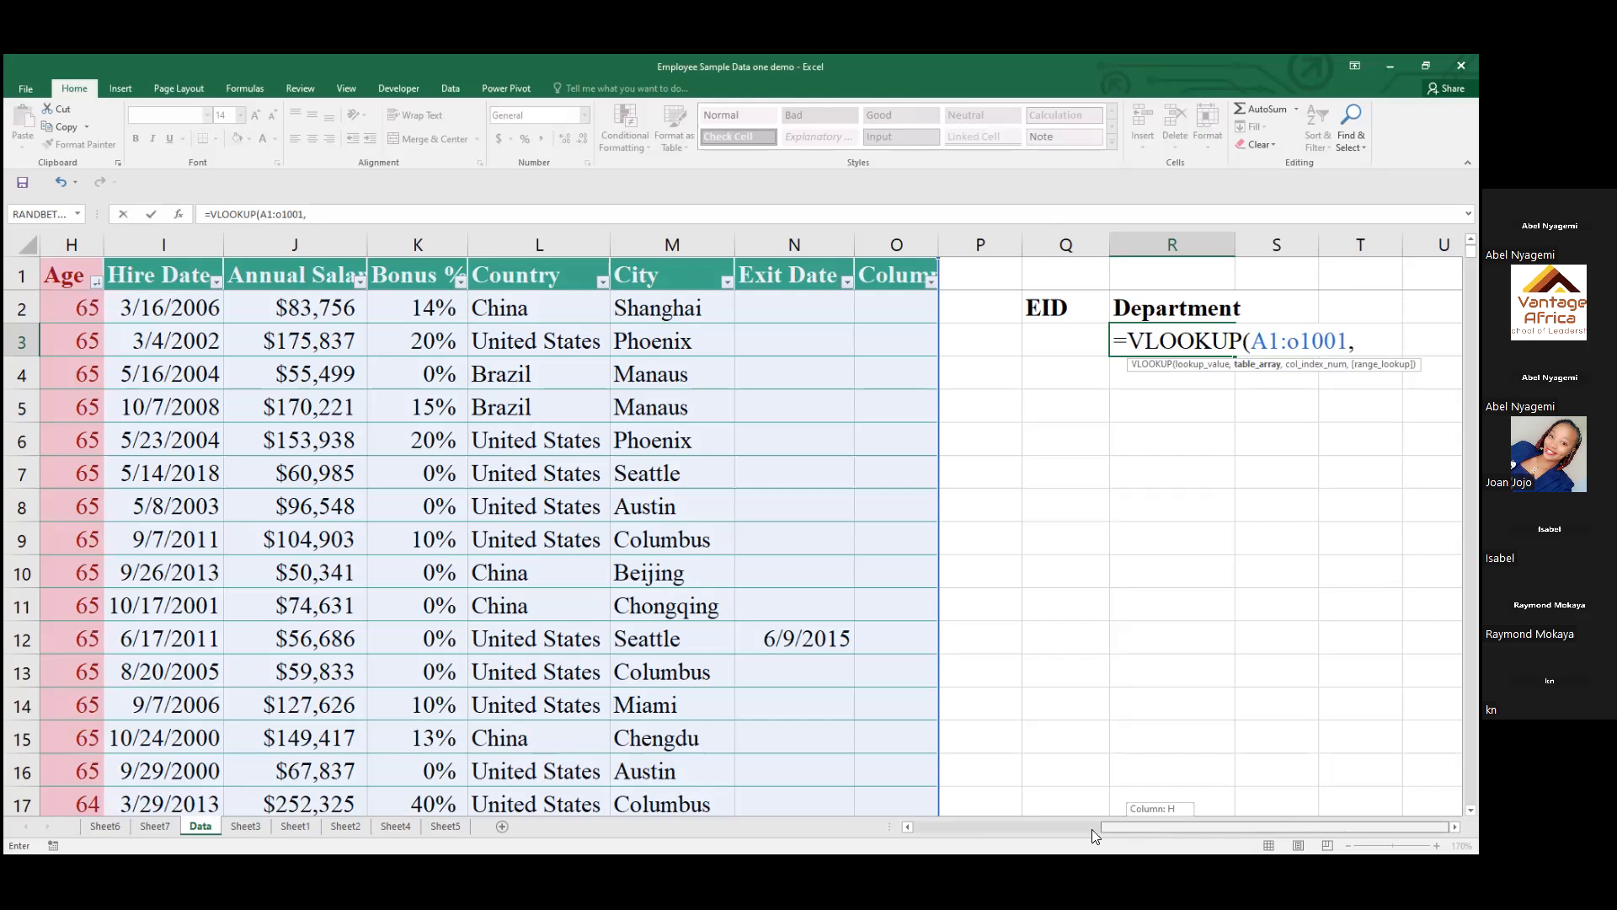
left_click_drag(976, 832, 966, 833)
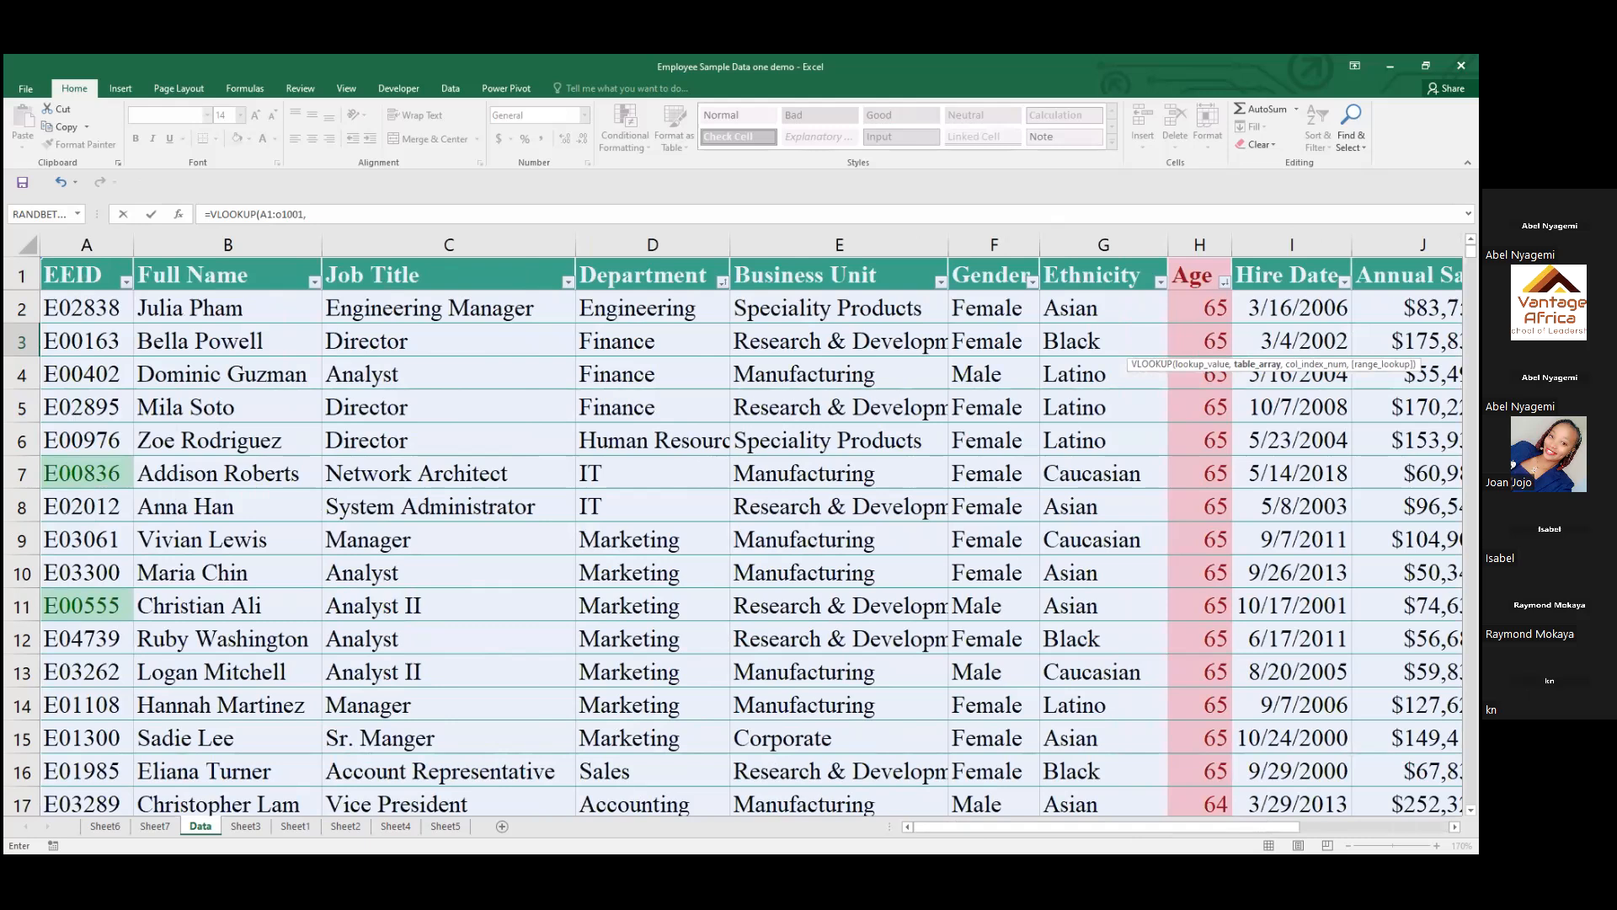
scroll(751, 535, "right", 1)
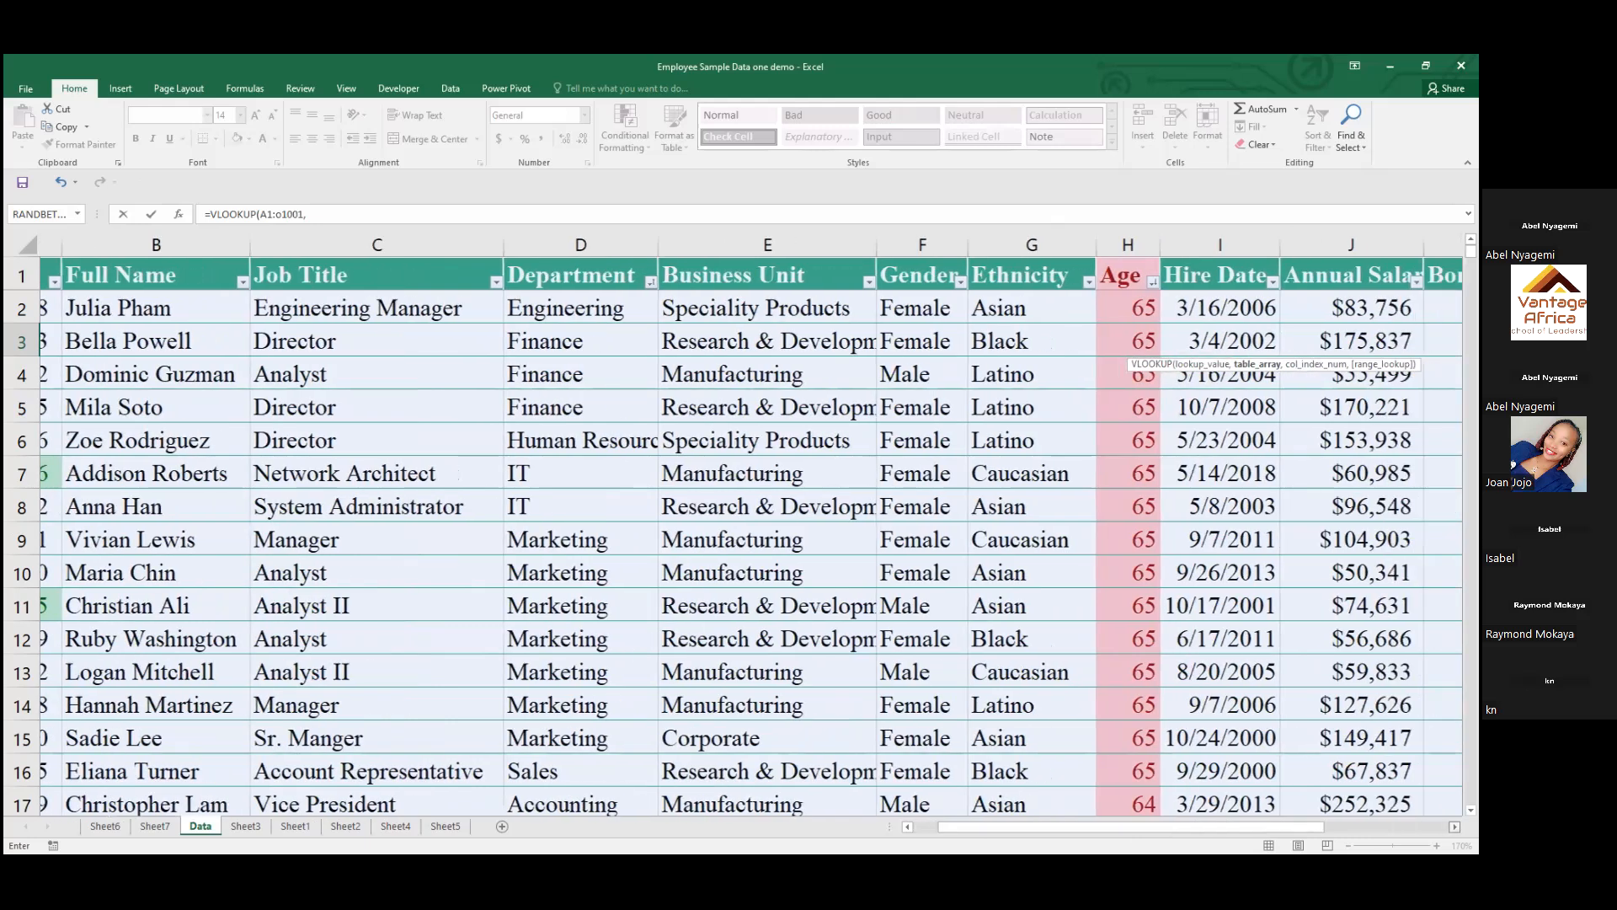
scroll(1042, 345, "right", 1)
scroll(1043, 346, "right", 2)
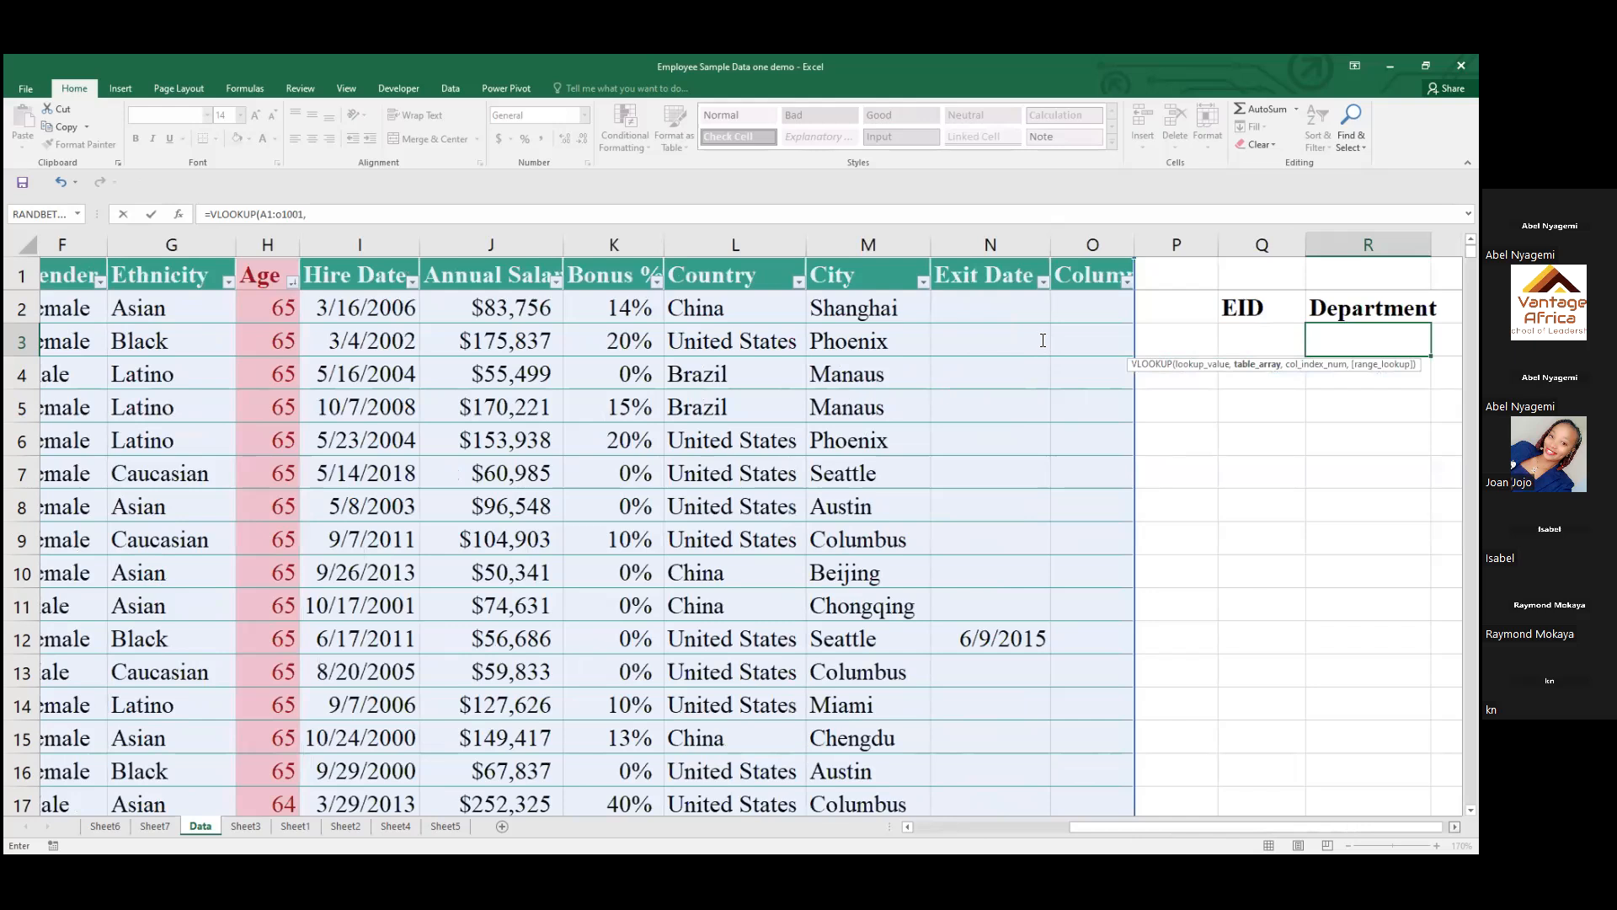
scroll(1043, 340, "right", 2)
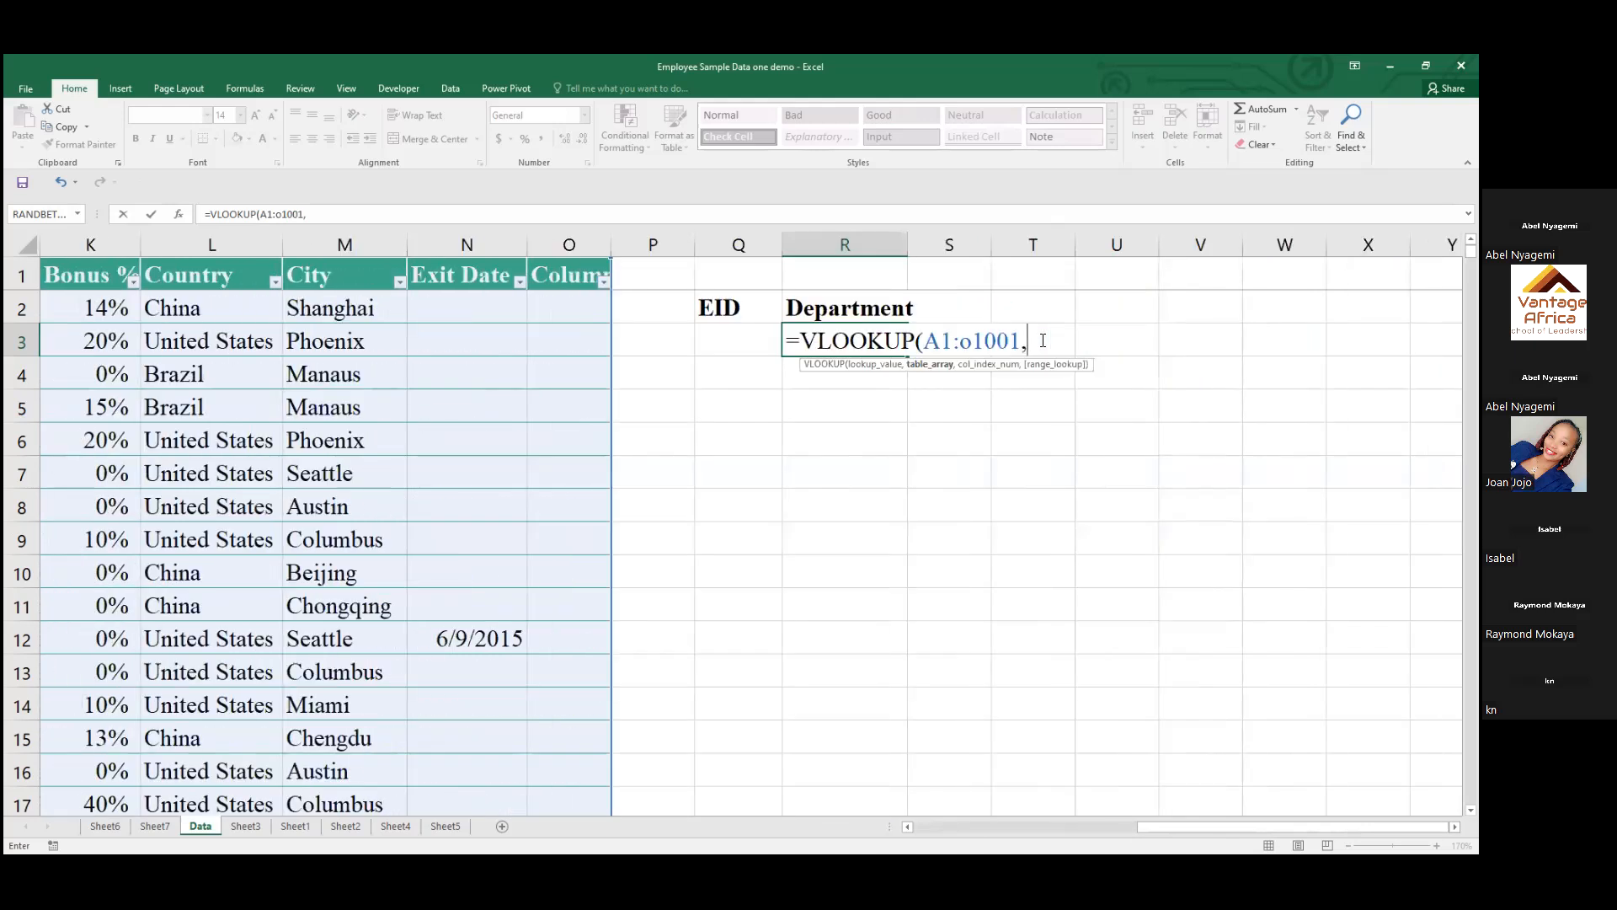
type("a1:a1001,")
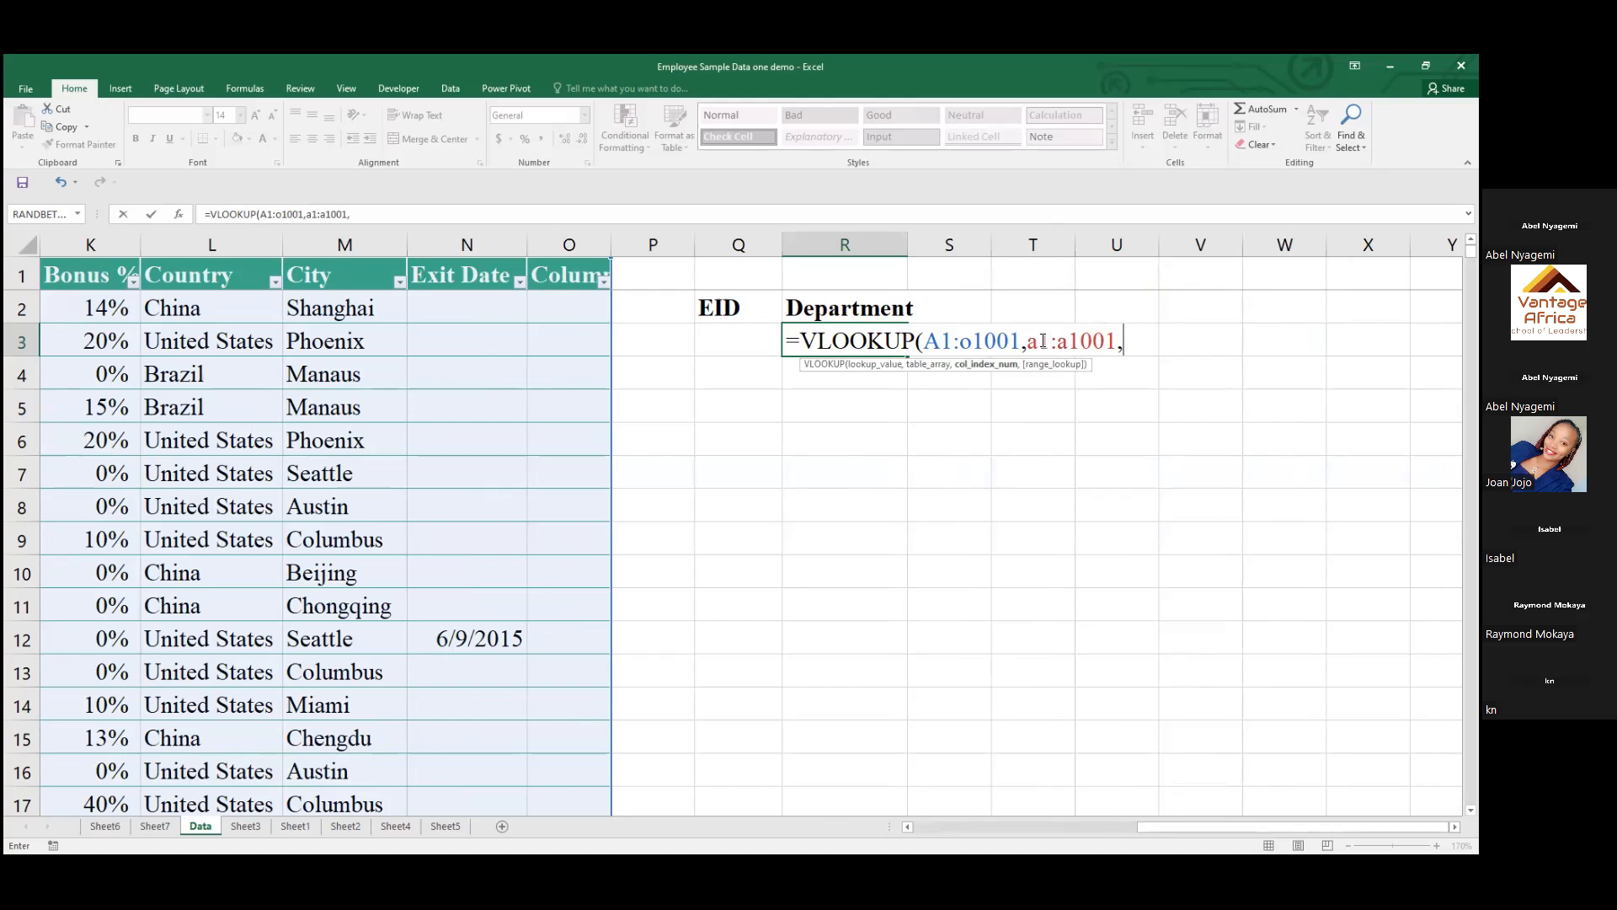
Remove the stray R17:T17 reference and set the VLOOKUP's column index number to 4 for Department
left_click_drag(1157, 827, 938, 824)
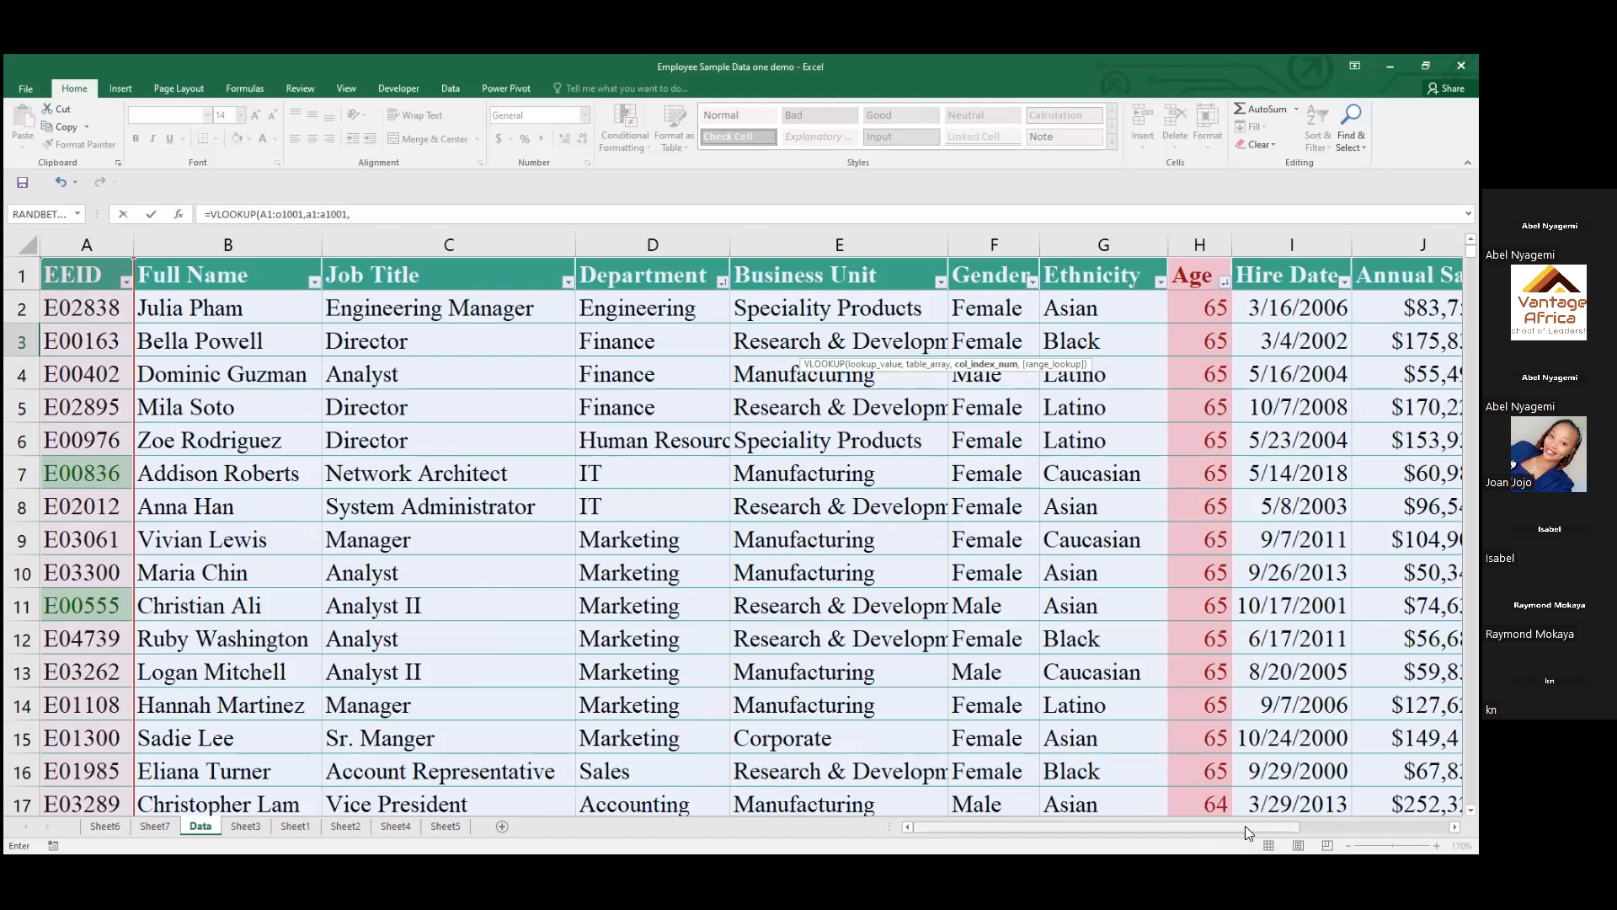
left_click_drag(1240, 830, 1474, 811)
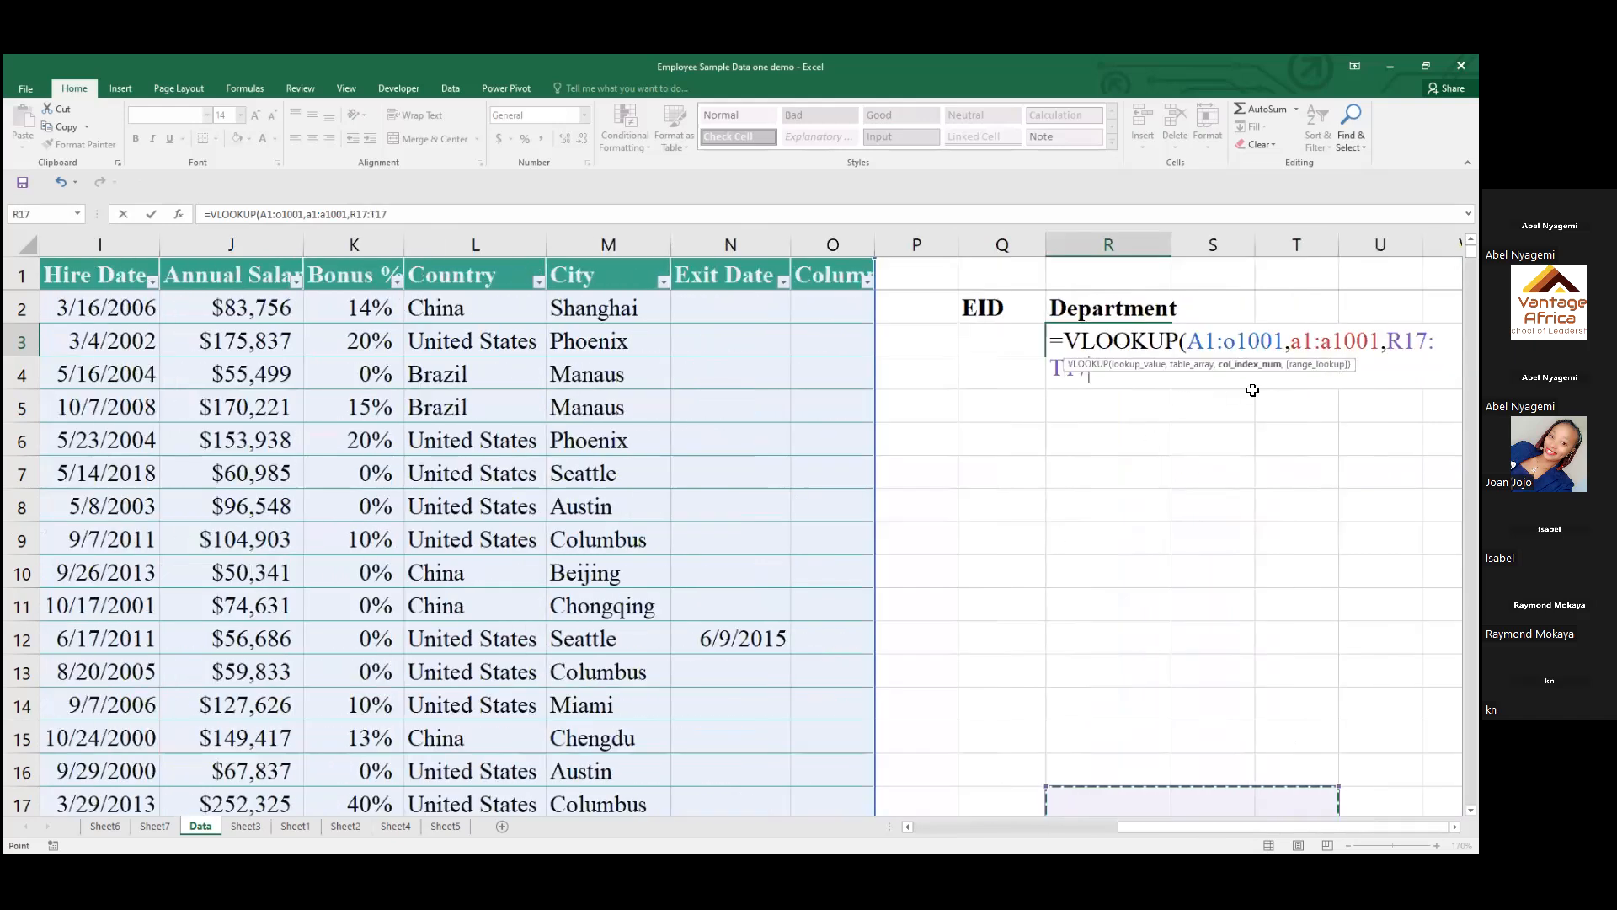
key("BackSpace")
key("BackSpace")
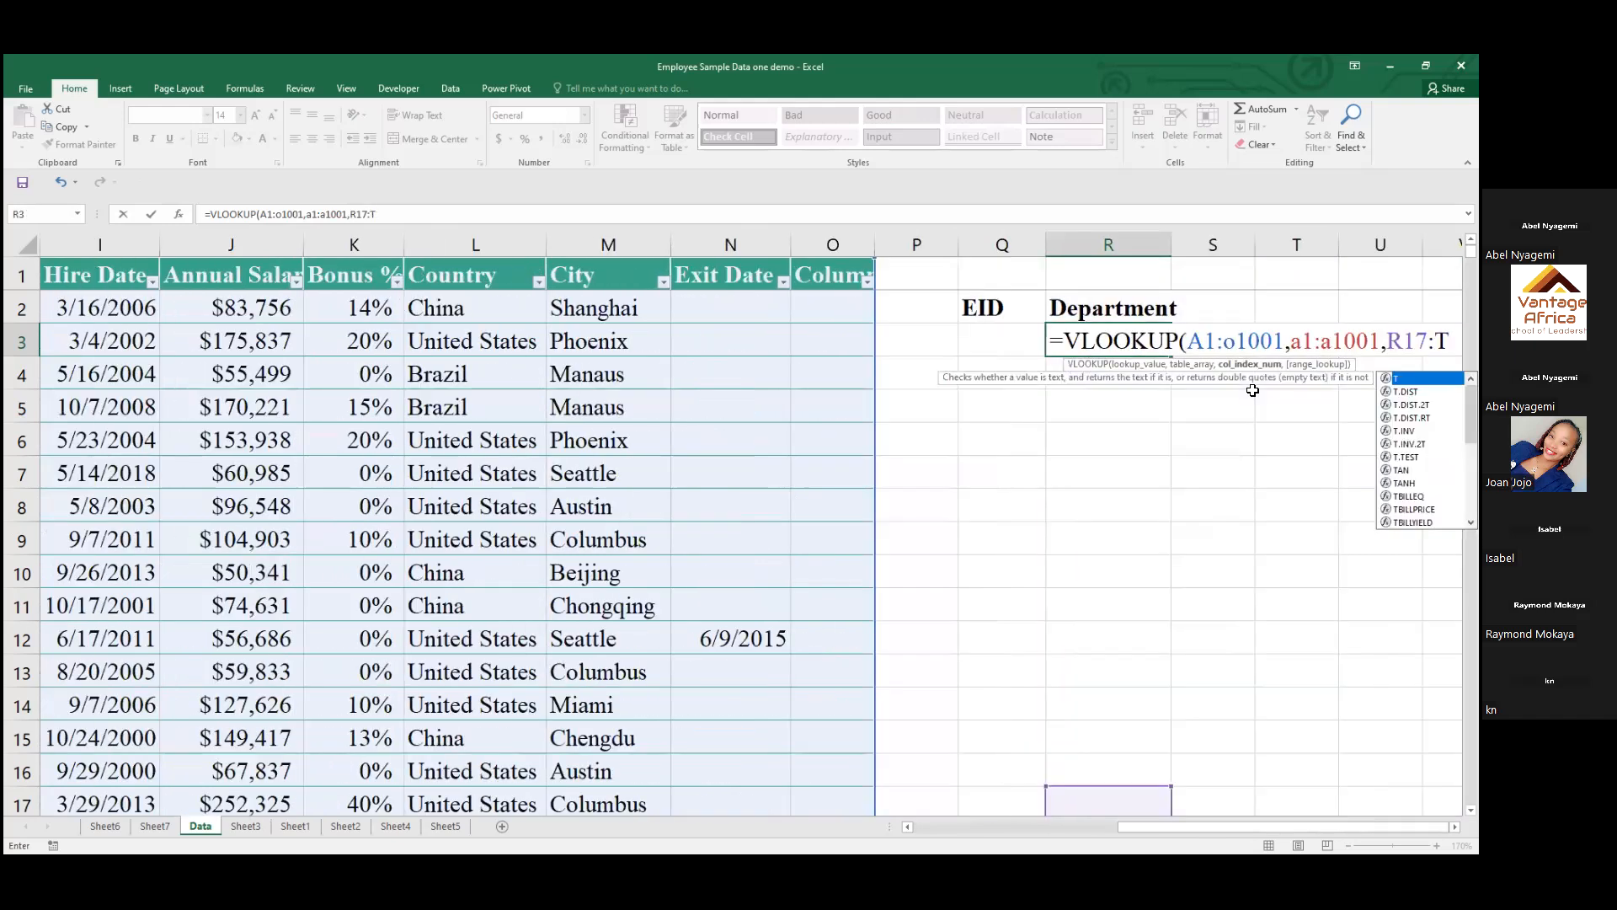
key("BackSpace")
key("BackSpace")
key("BackSpace")
key("BackSpace")
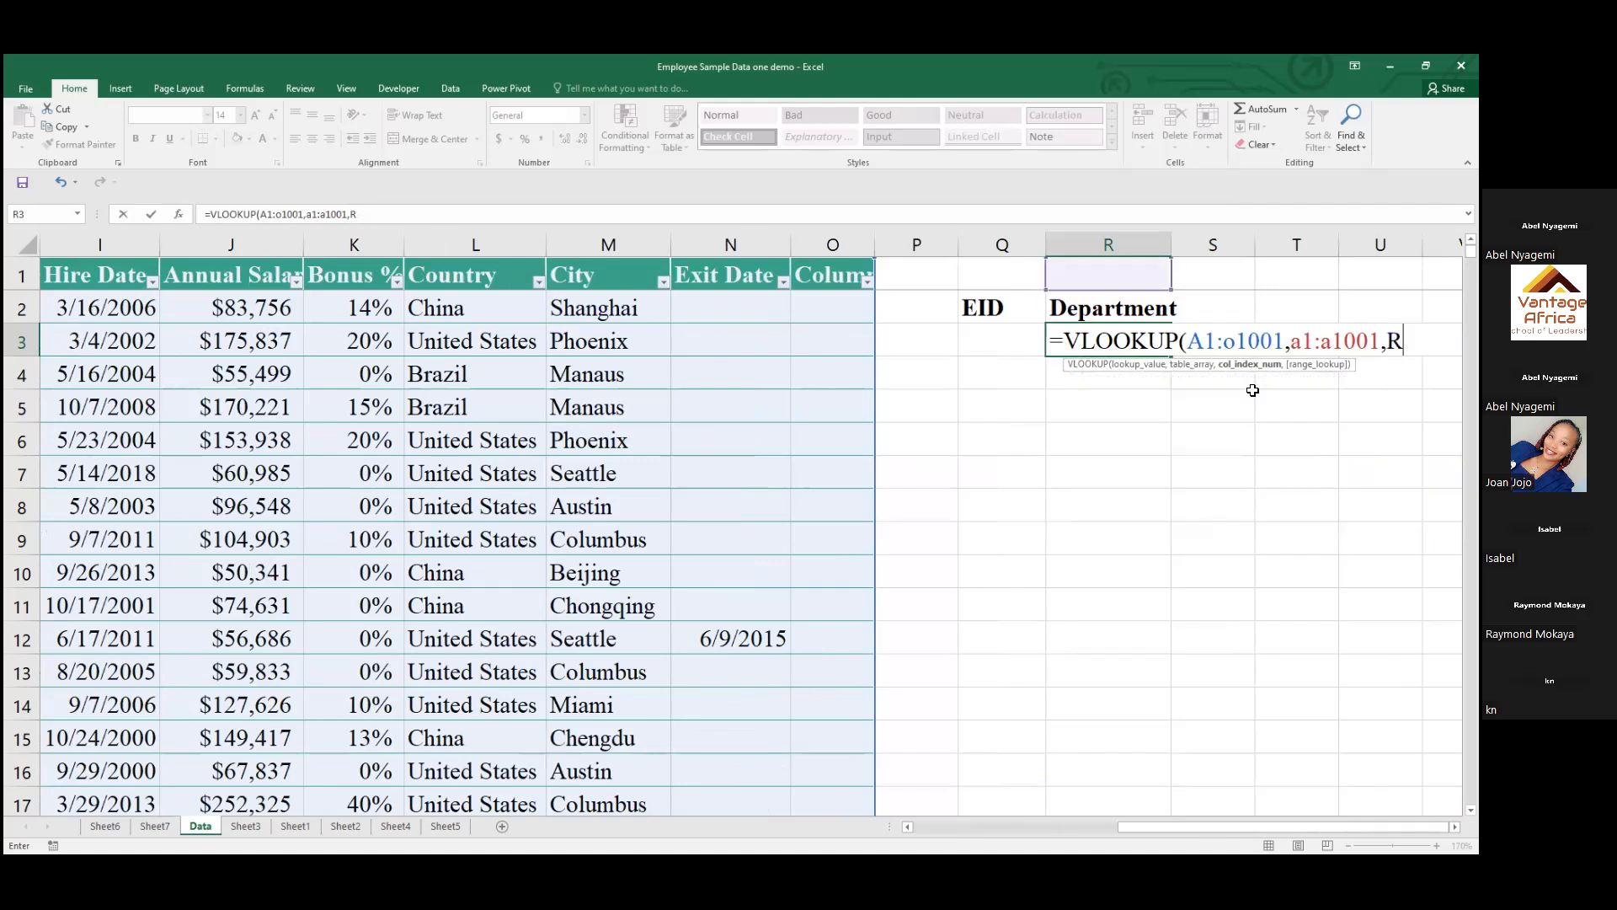
key("BackSpace")
type("4")
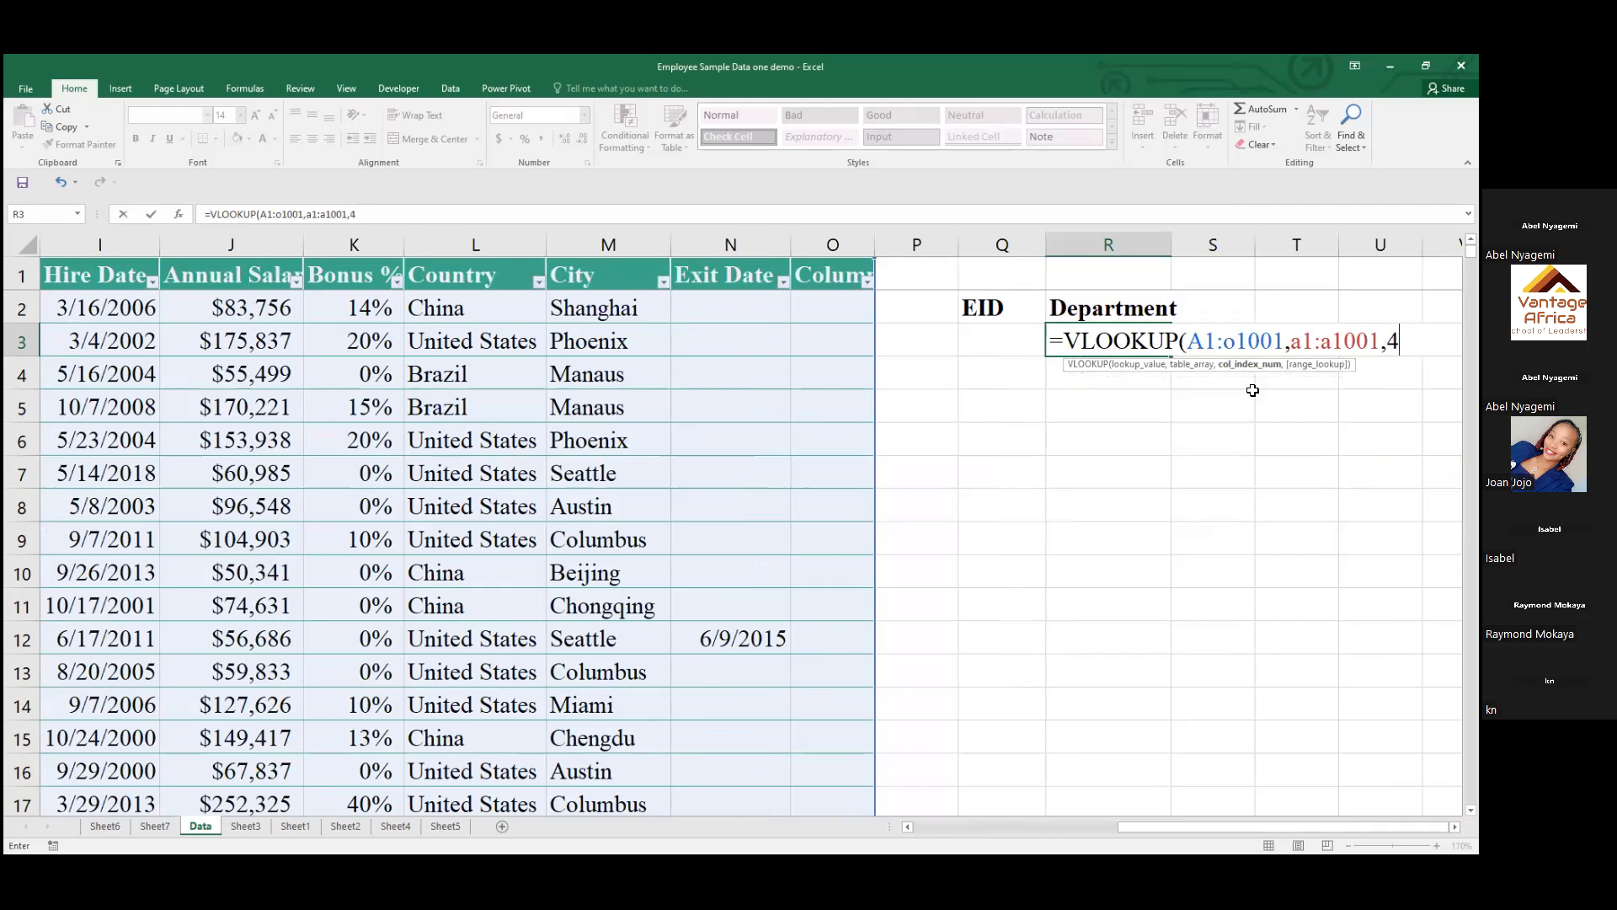
type(",")
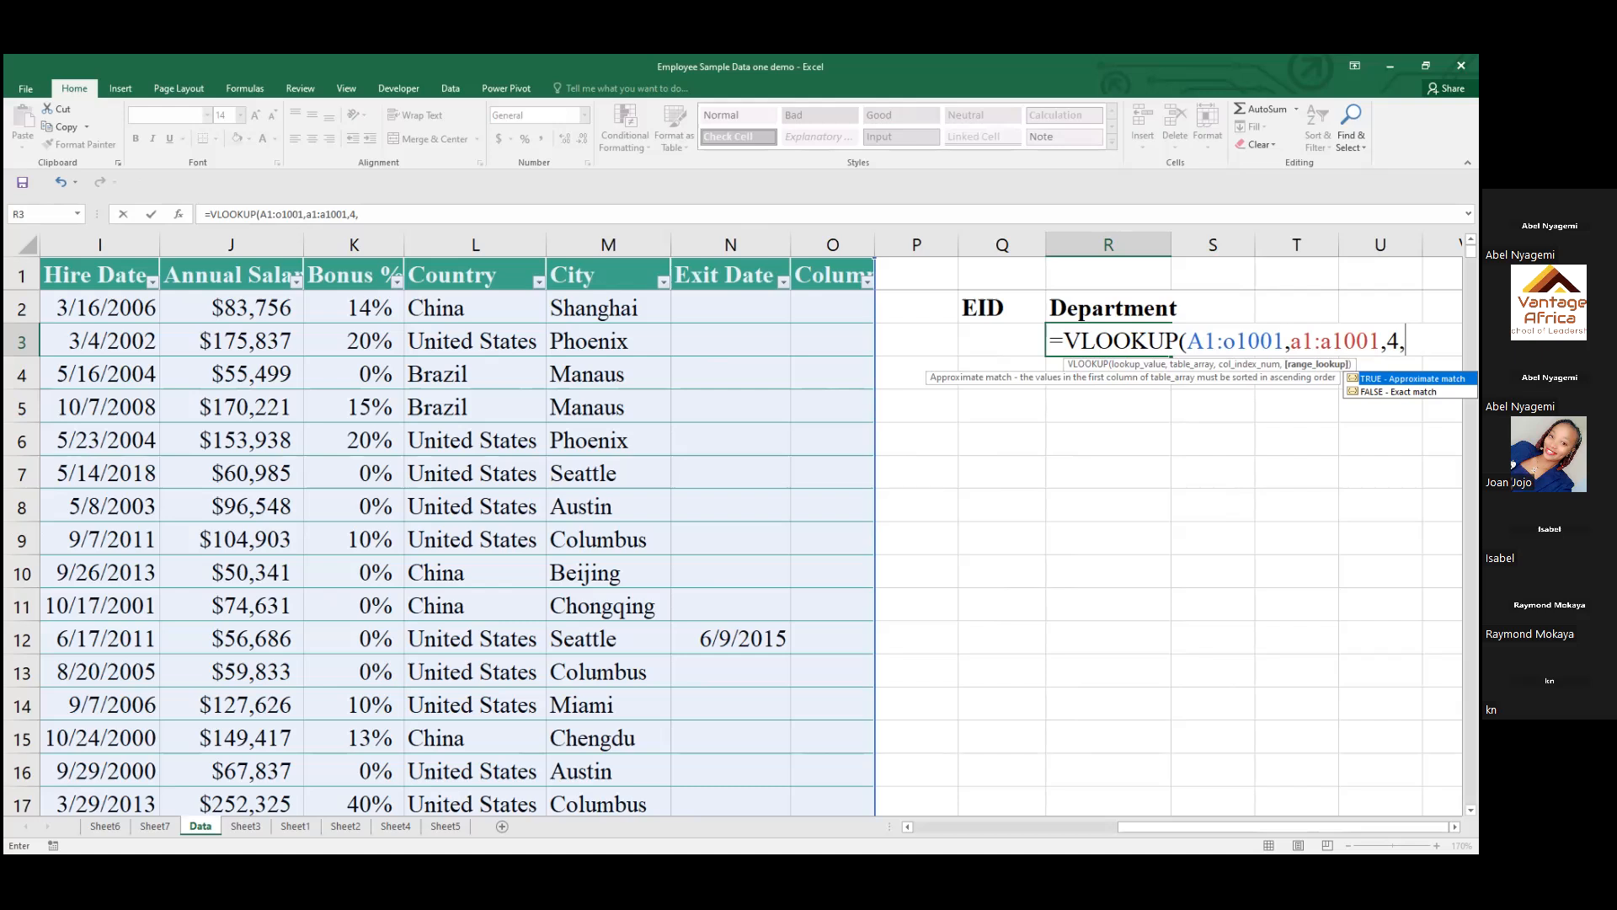
Set the VLOOKUP's range lookup to FALSE for an exact match and complete the formula in R3
key("Down")
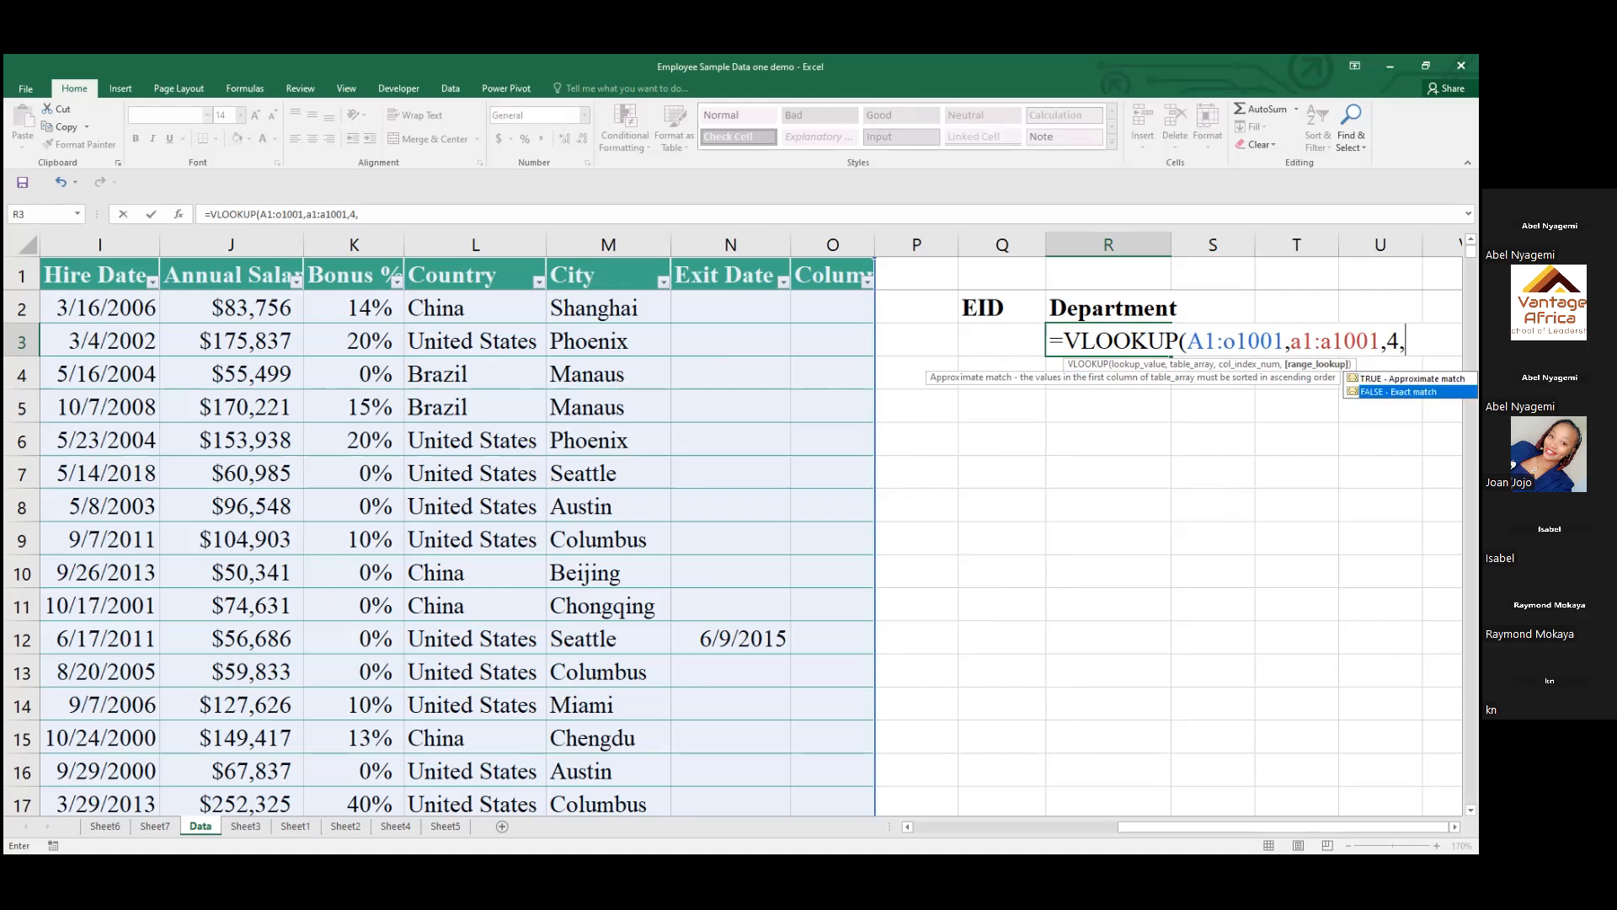
key("Tab")
type(")")
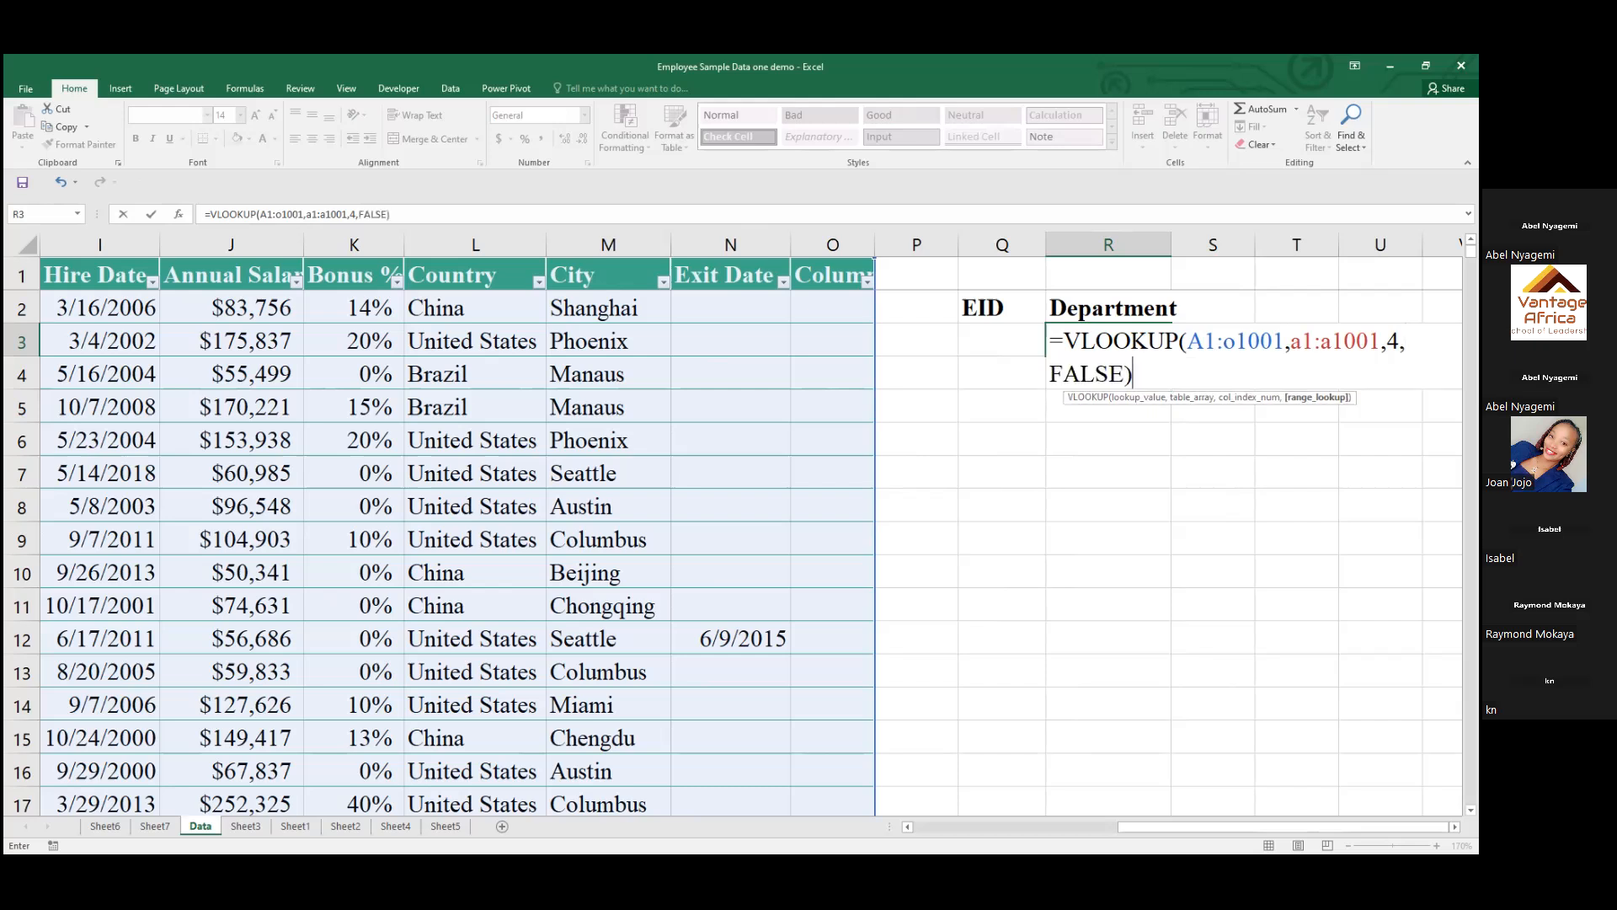
key("Return")
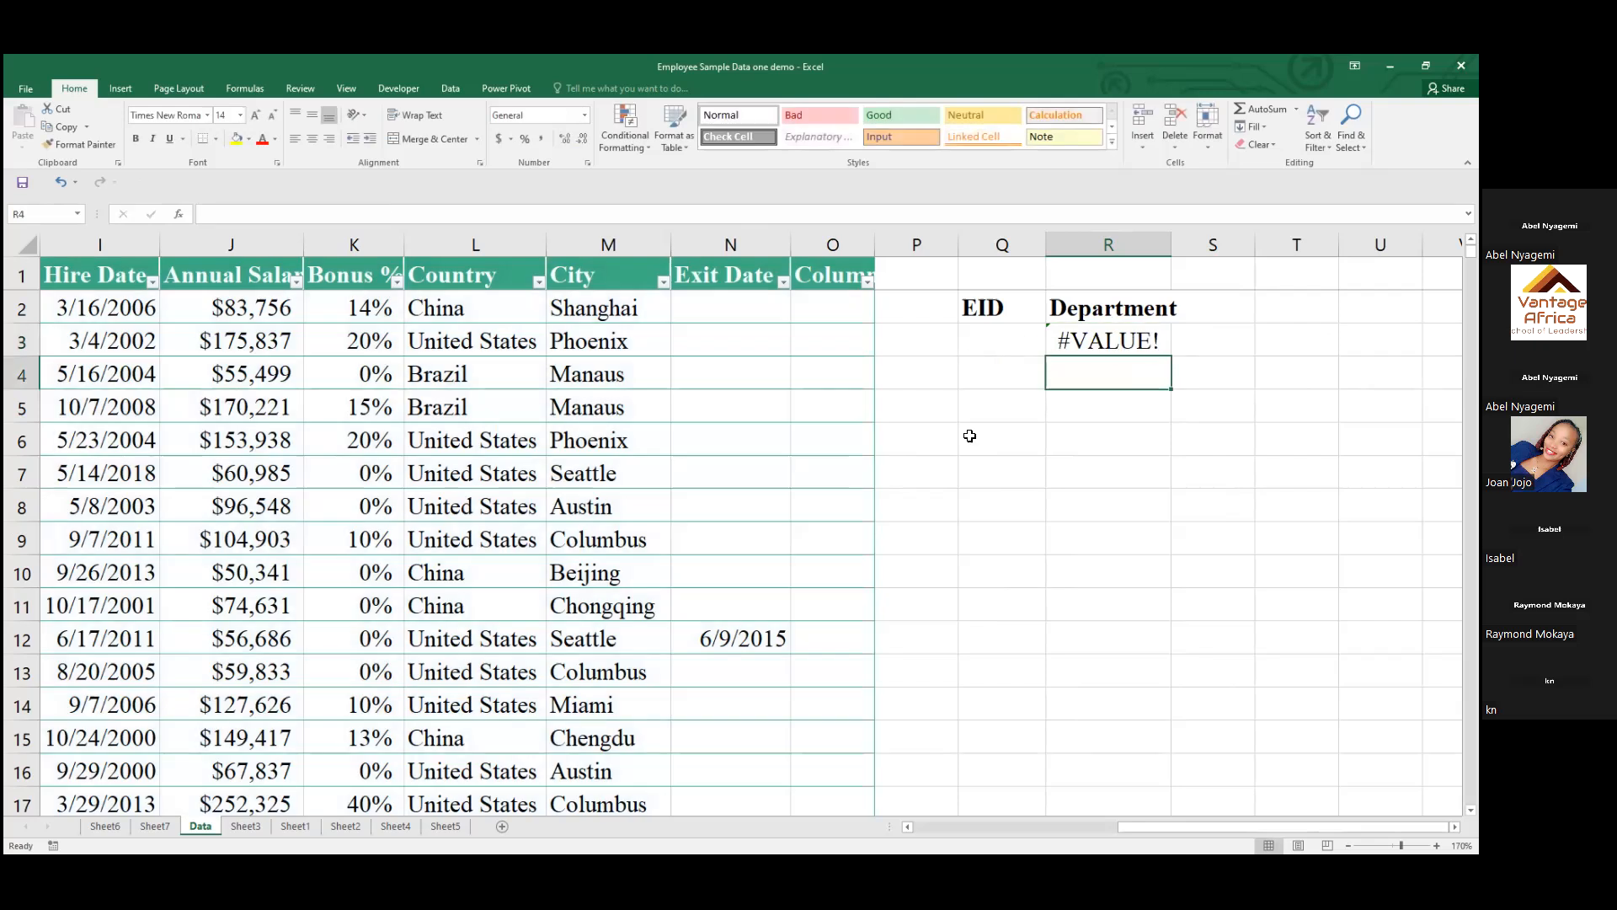
Copy the EEID in cell A9 and select cell Q3 under the EID heading as its destination
left_click_drag(1135, 824, 918, 825)
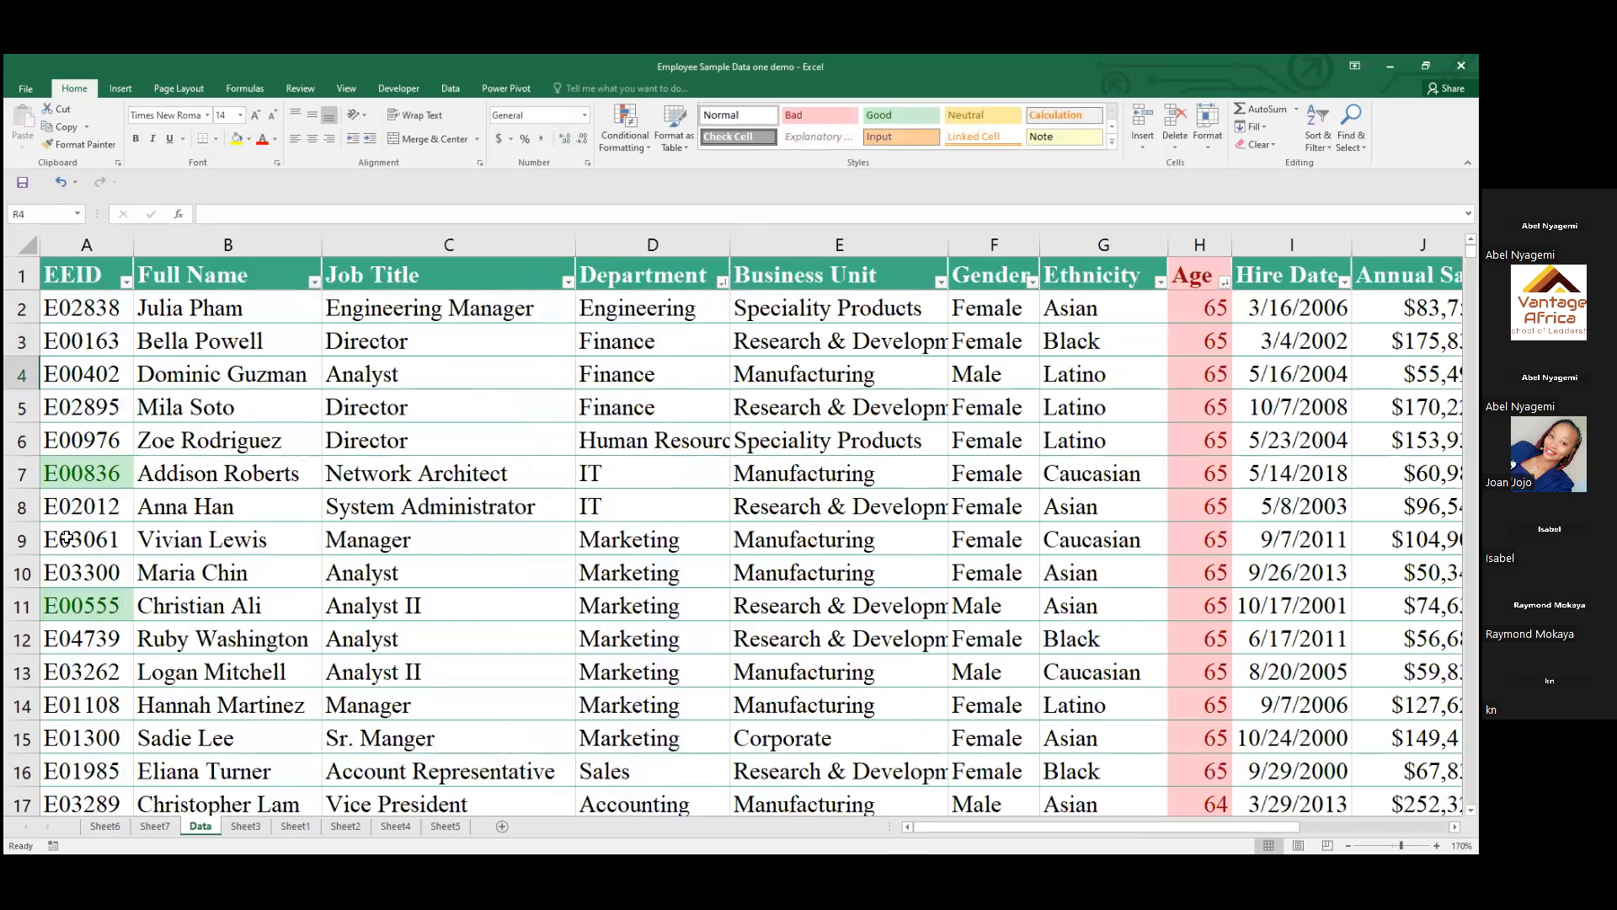
left_click(66, 538)
key("ctrl+c")
left_click_drag(1158, 828, 1308, 828)
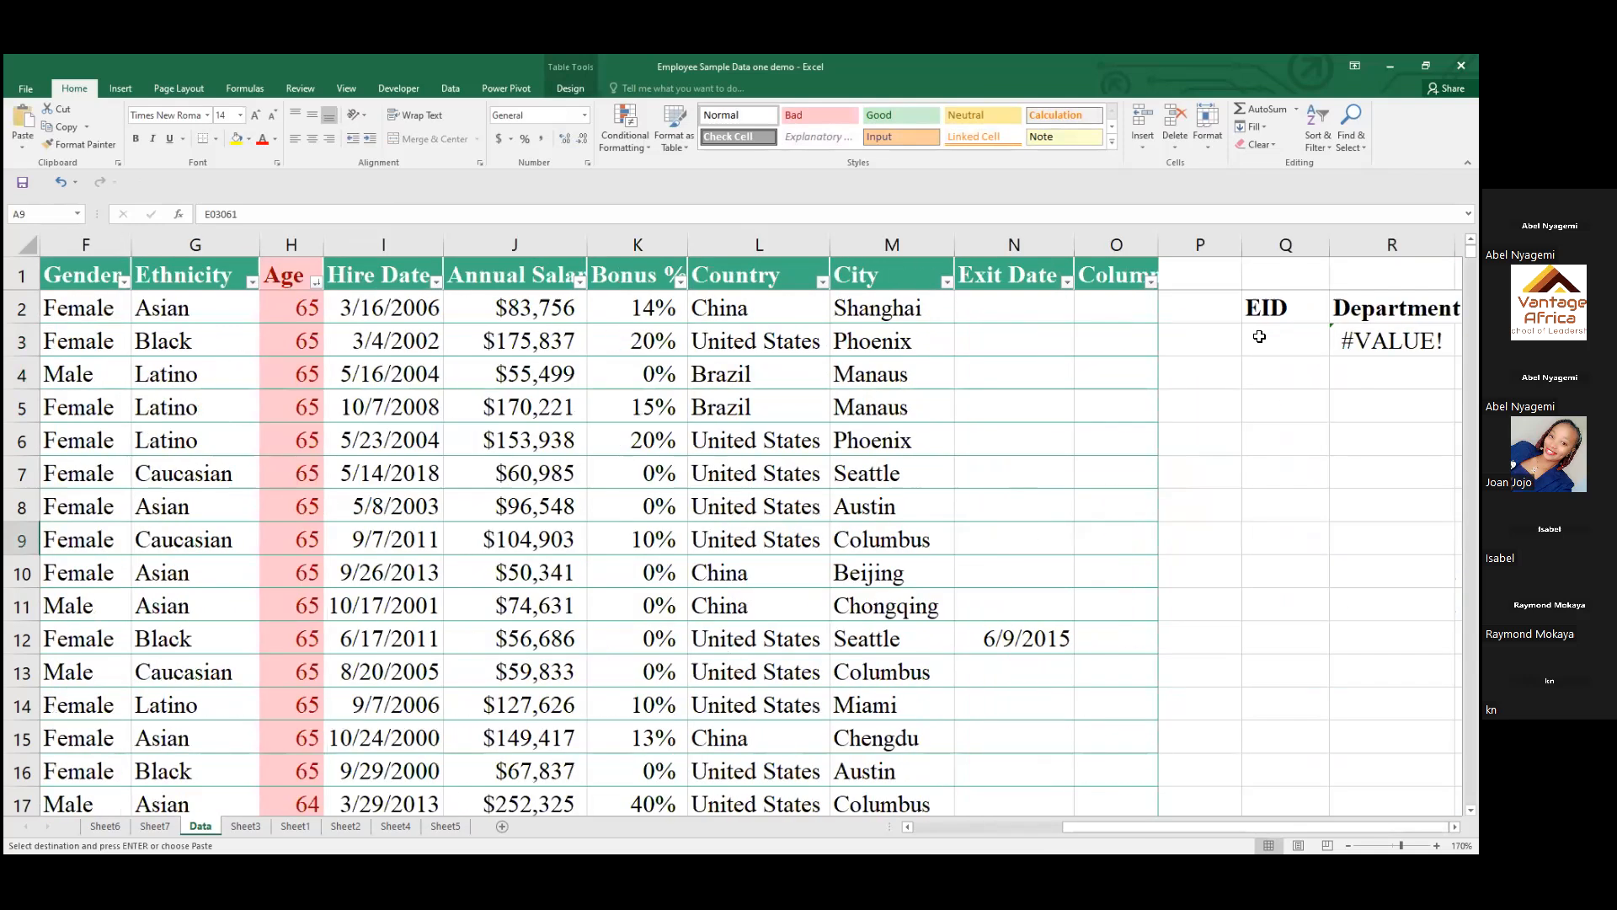
left_click(1259, 337)
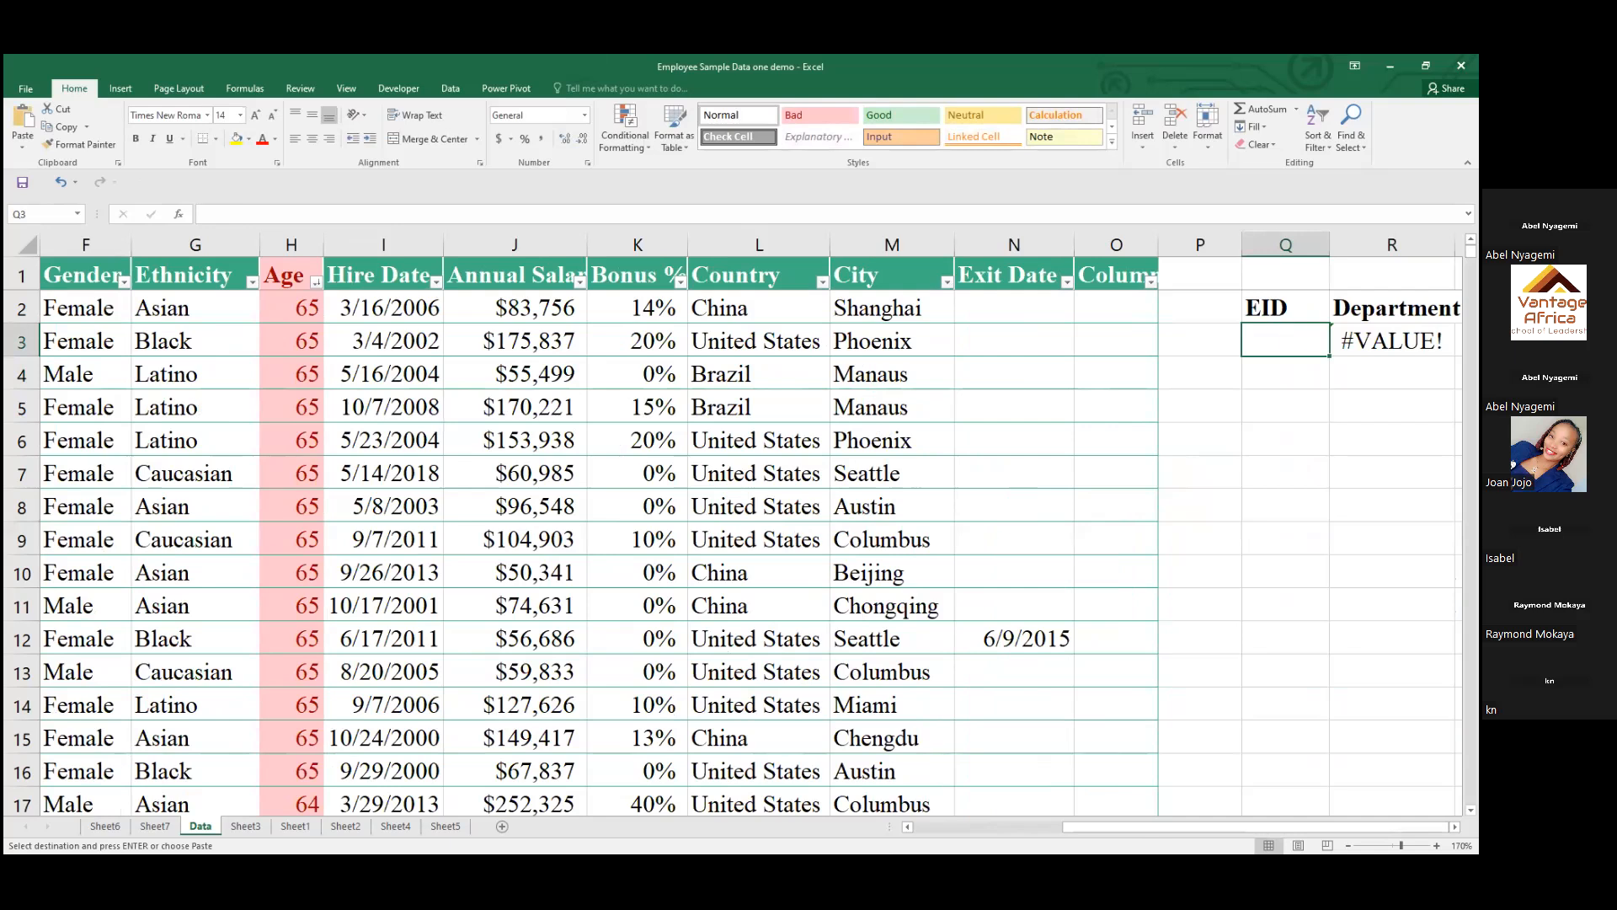
Insert cell Q3 as the lookup value in R3's VLOOKUP, ahead of the A1:O1001 table range
double_click(1390, 341)
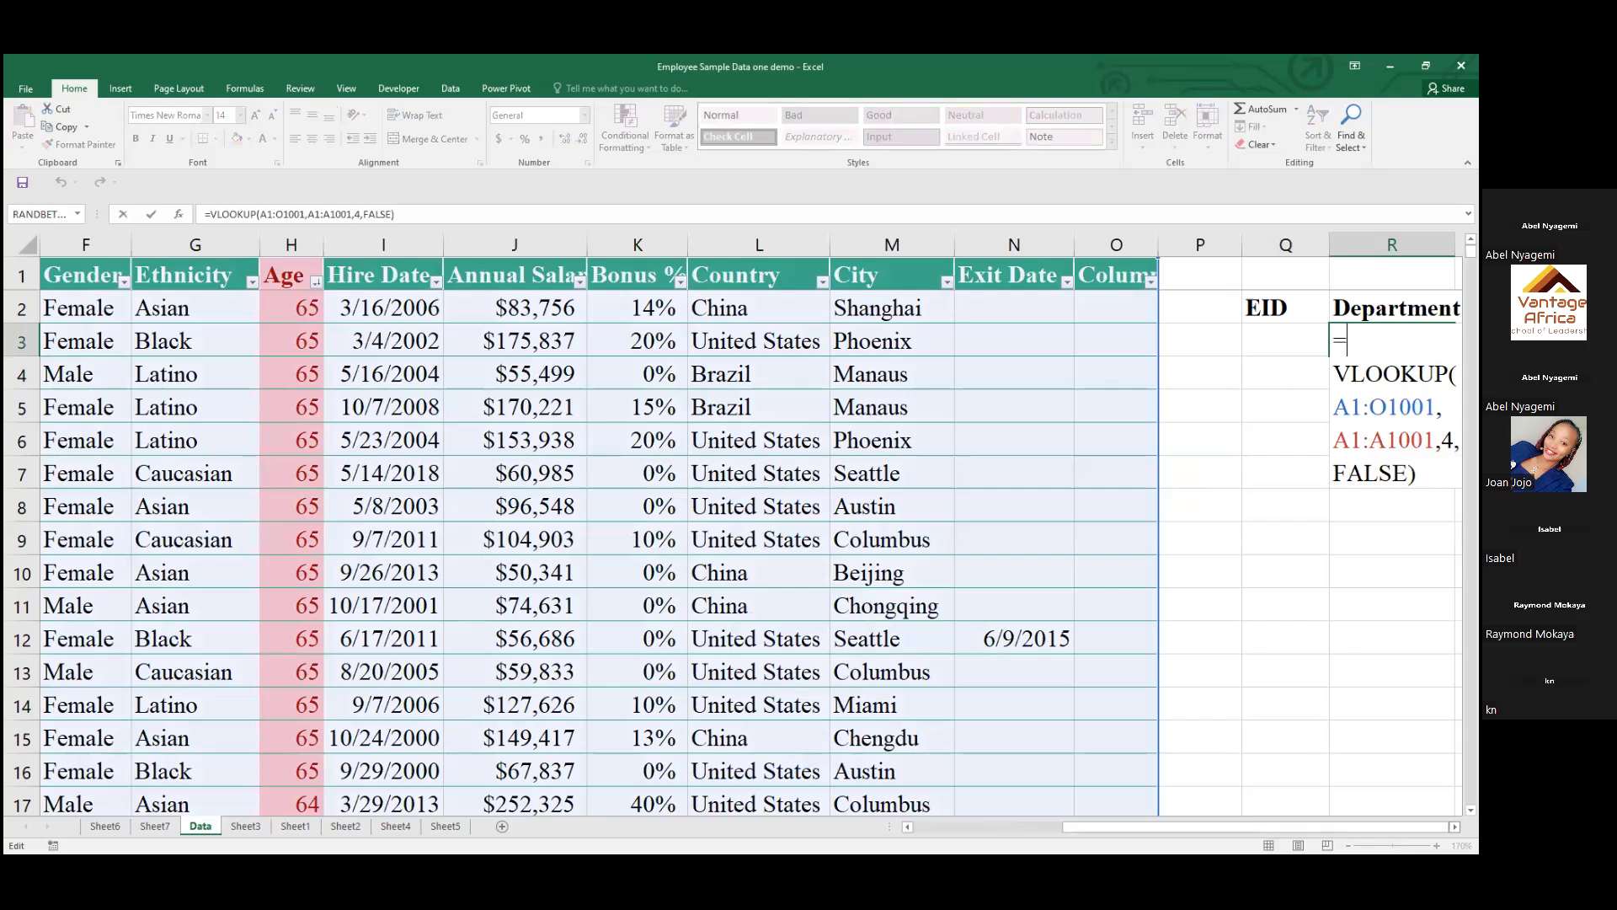
scroll(1320, 541, "right", 1)
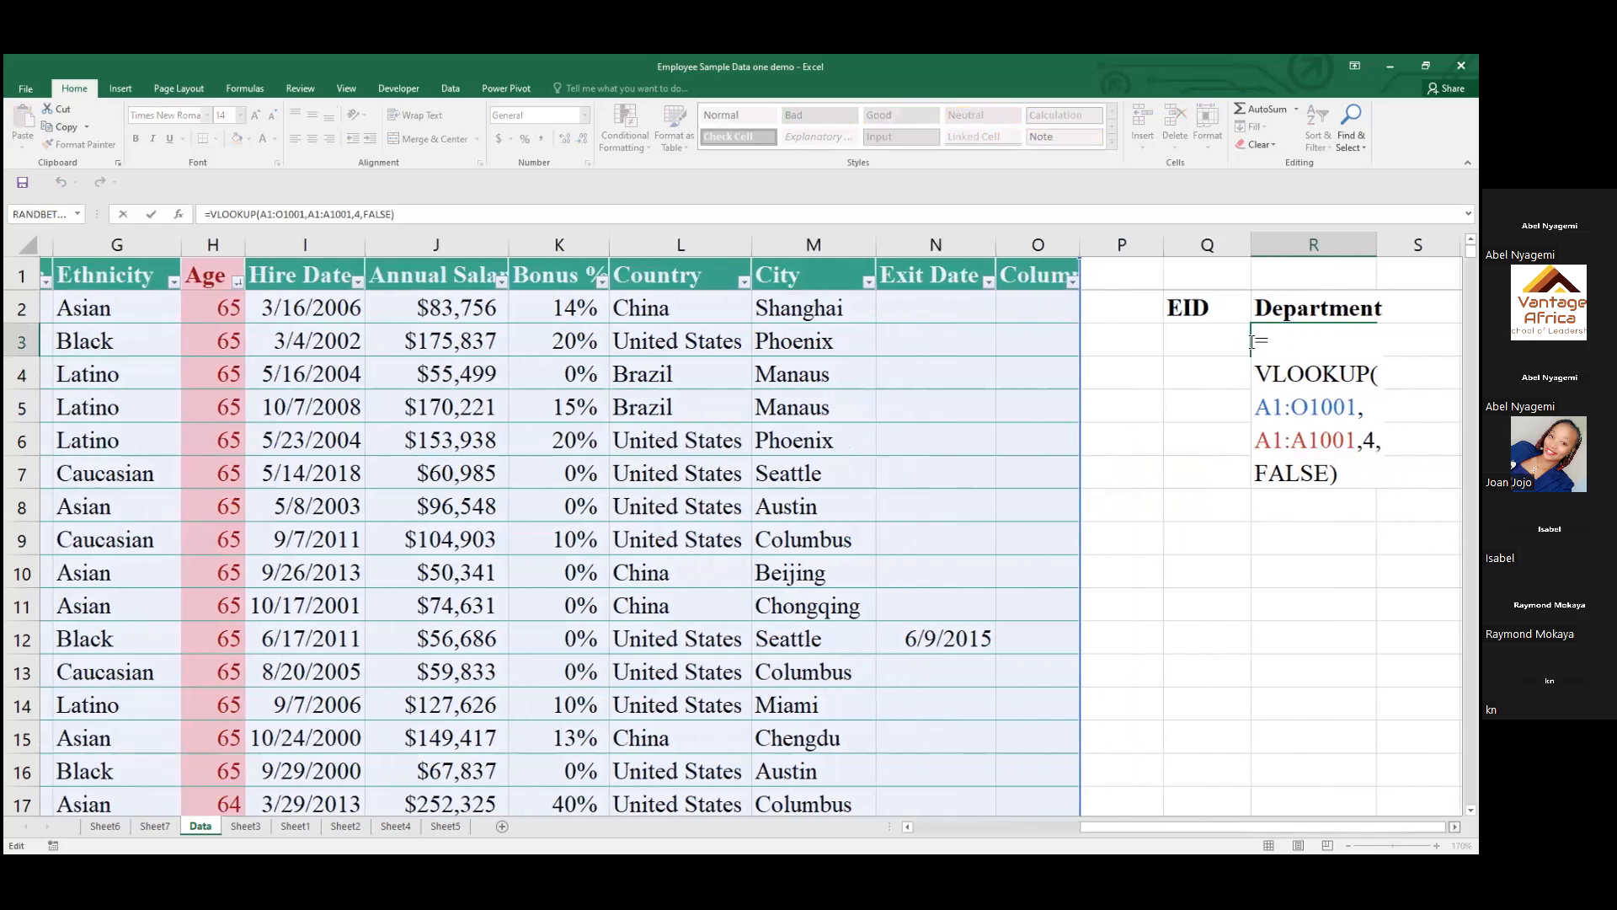
left_click(1252, 342)
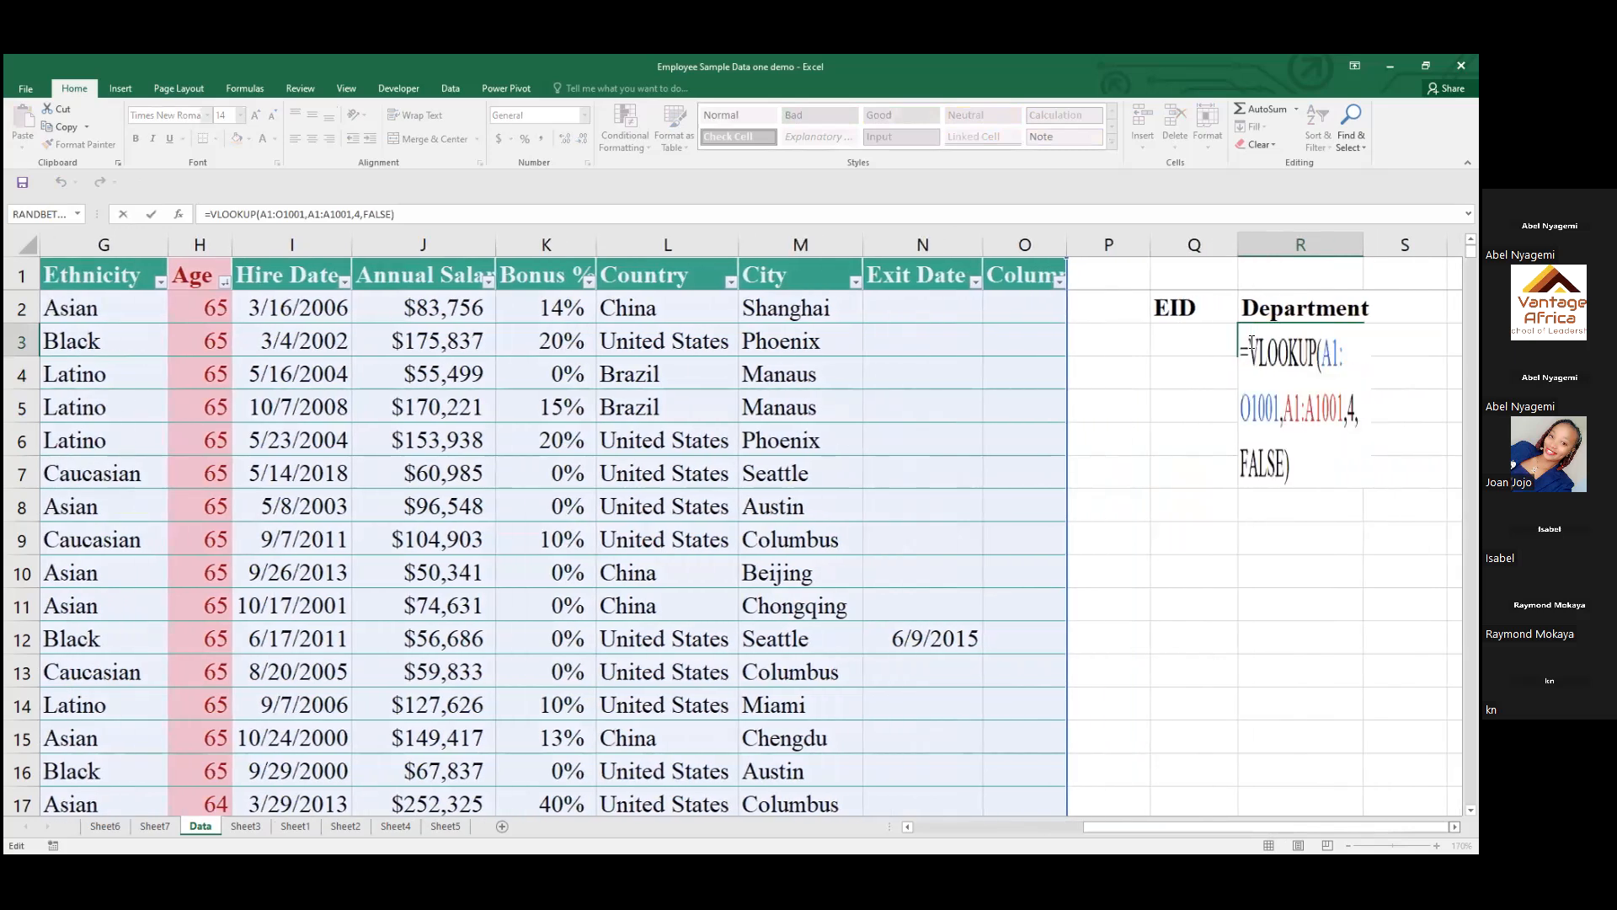
scroll(1312, 349, "right", 1)
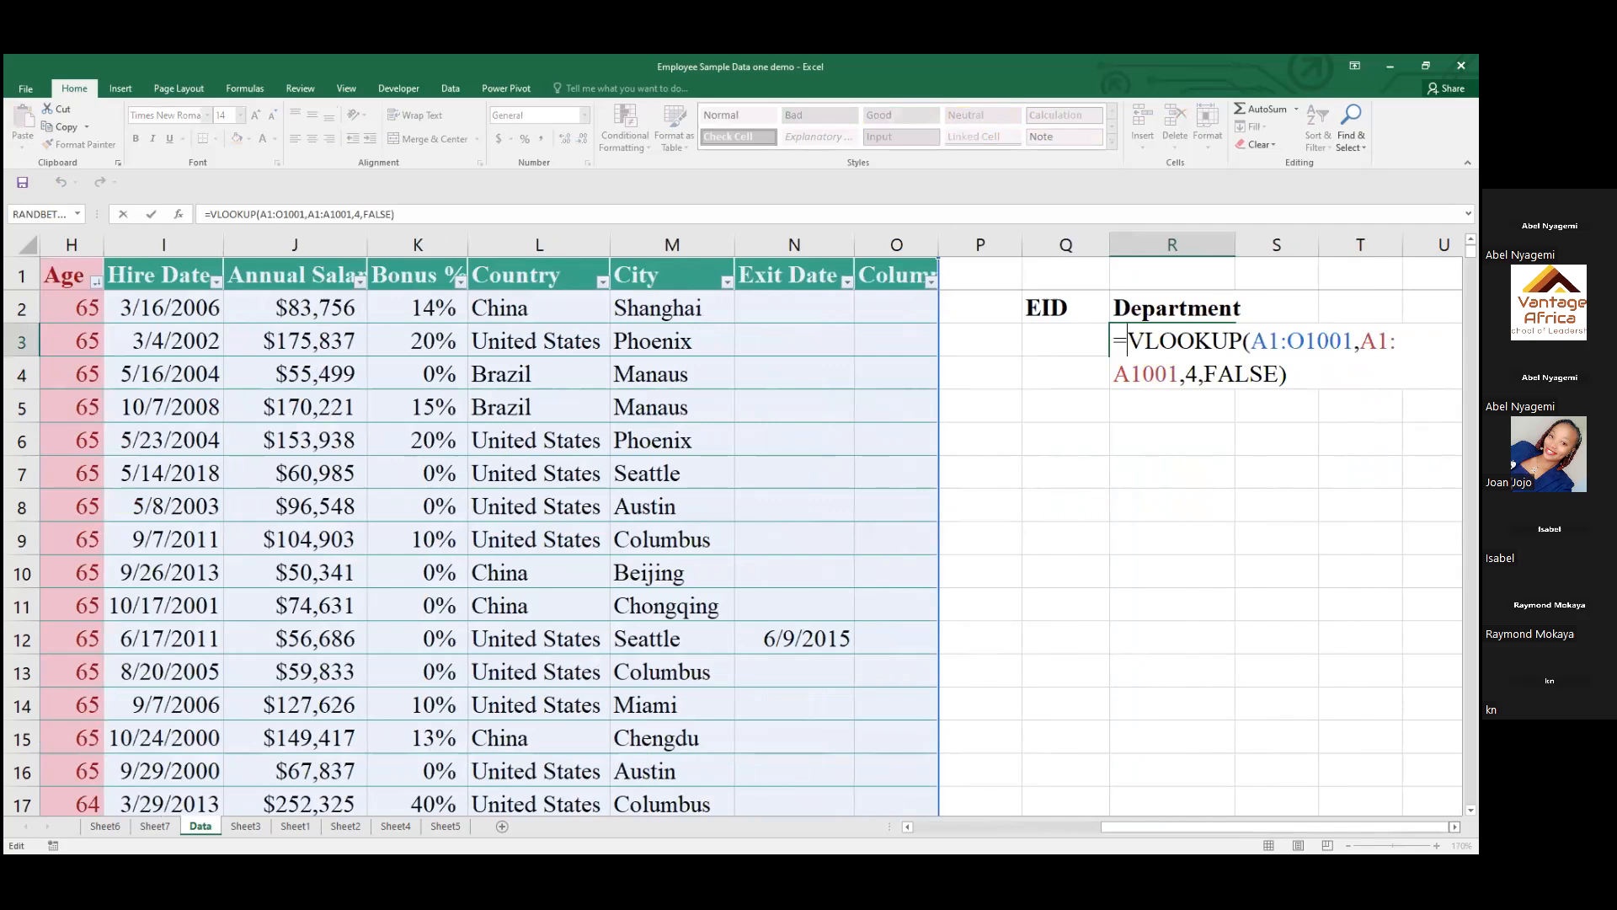
left_click(1251, 342)
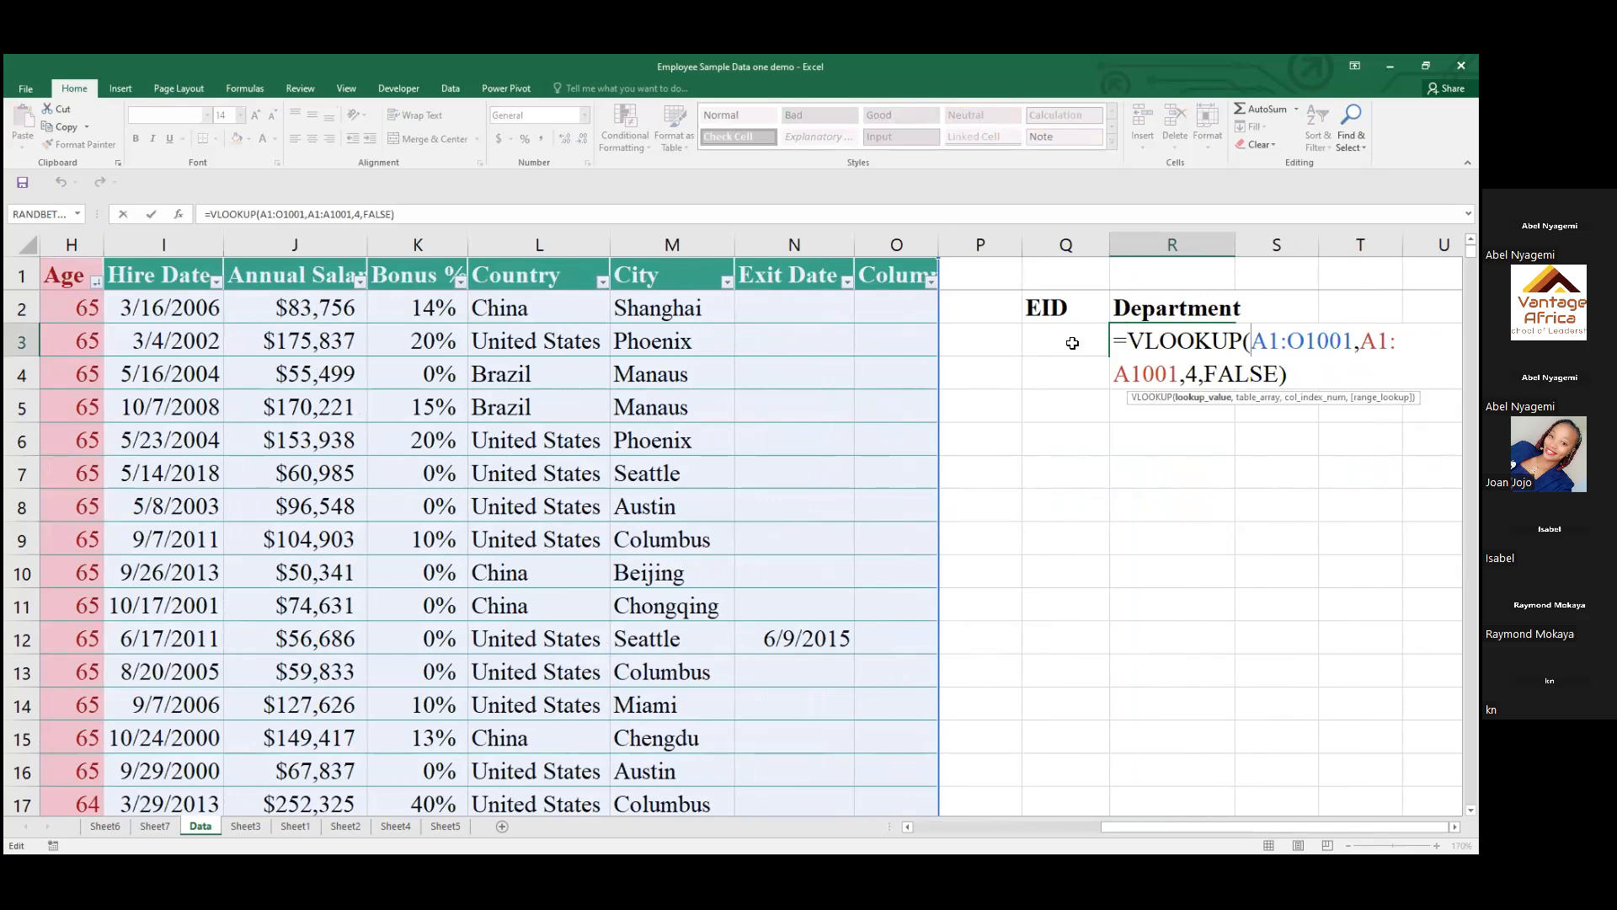
left_click(1072, 343)
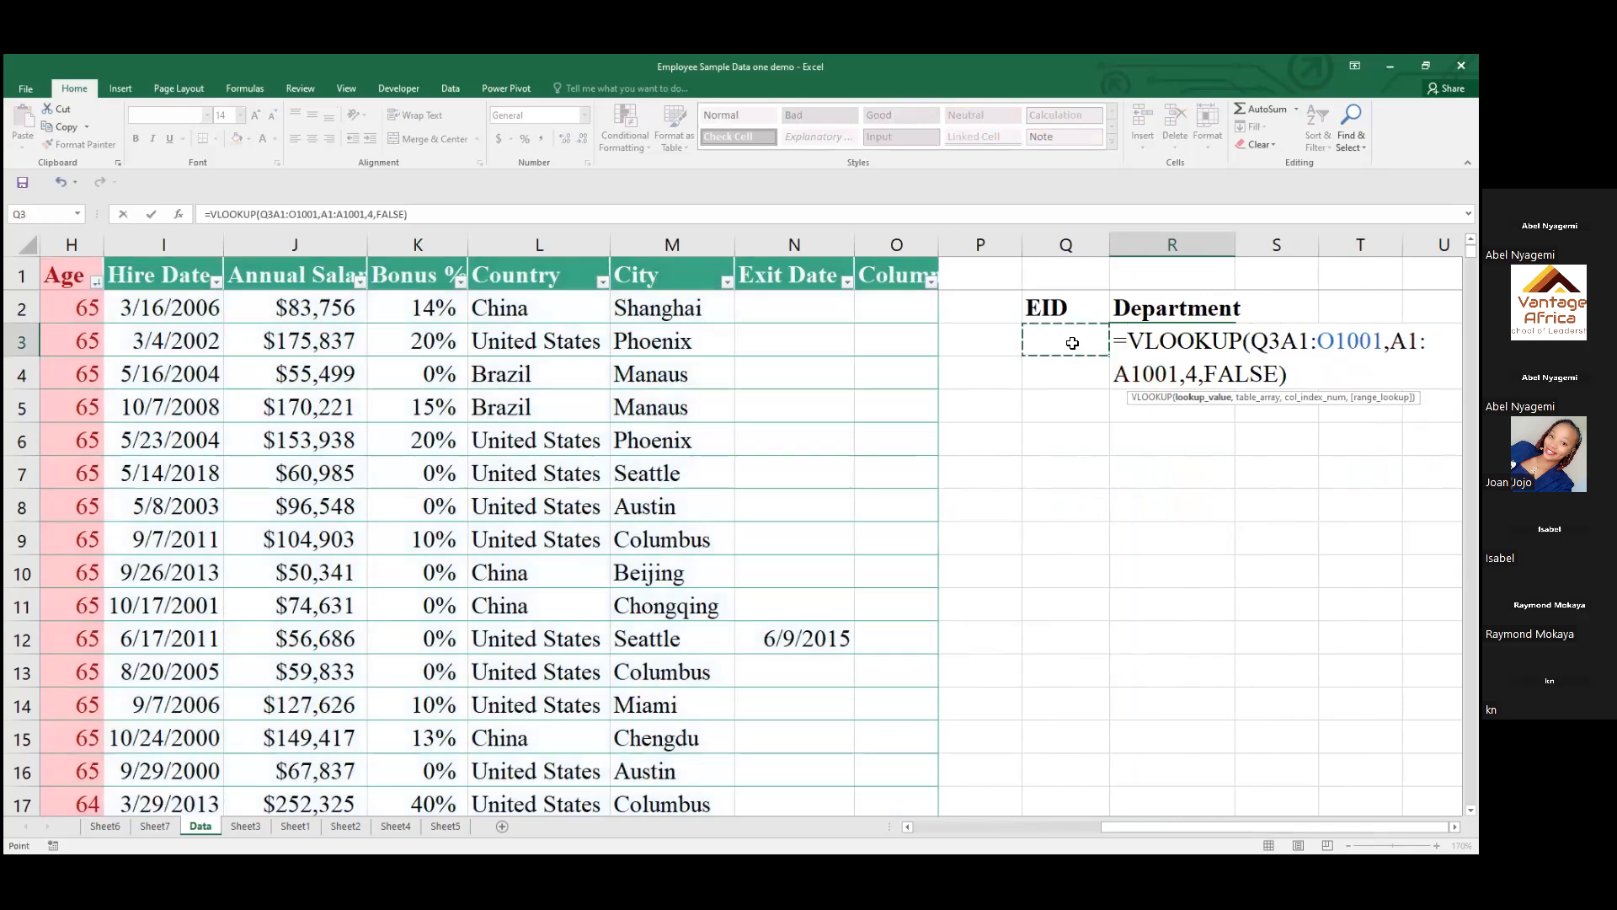
type(",")
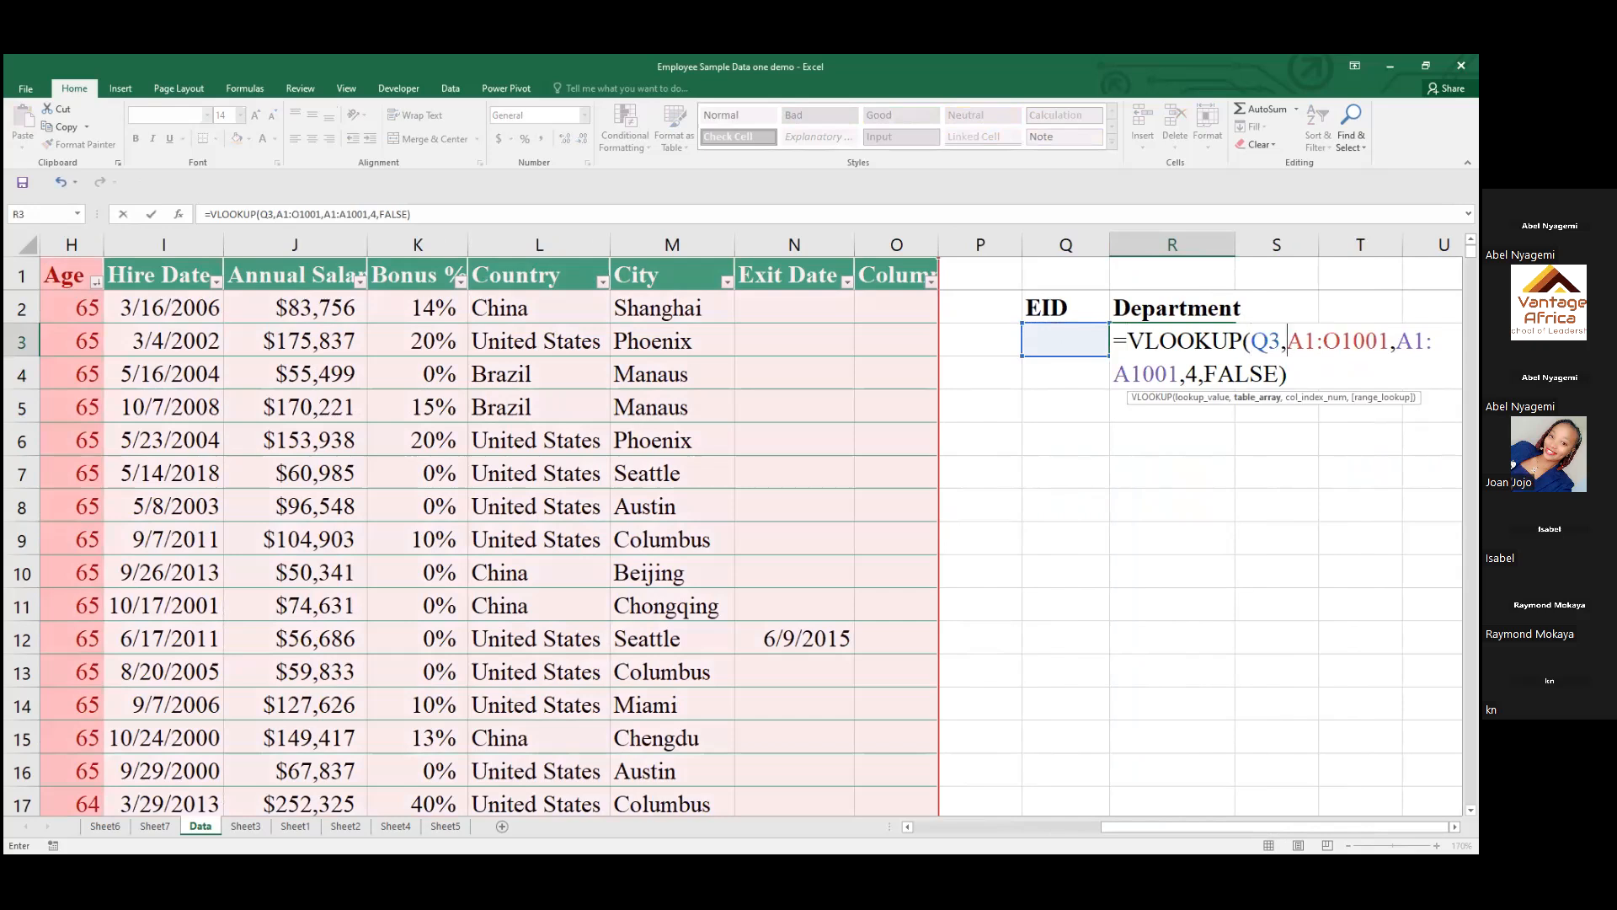
Remove the A1:A1001 argument so the R3 formula becomes =VLOOKUP(Q3,A1:O1001,4,FALSE)
left_click(1396, 341)
key("Delete")
key("Delete")
key("Delete")
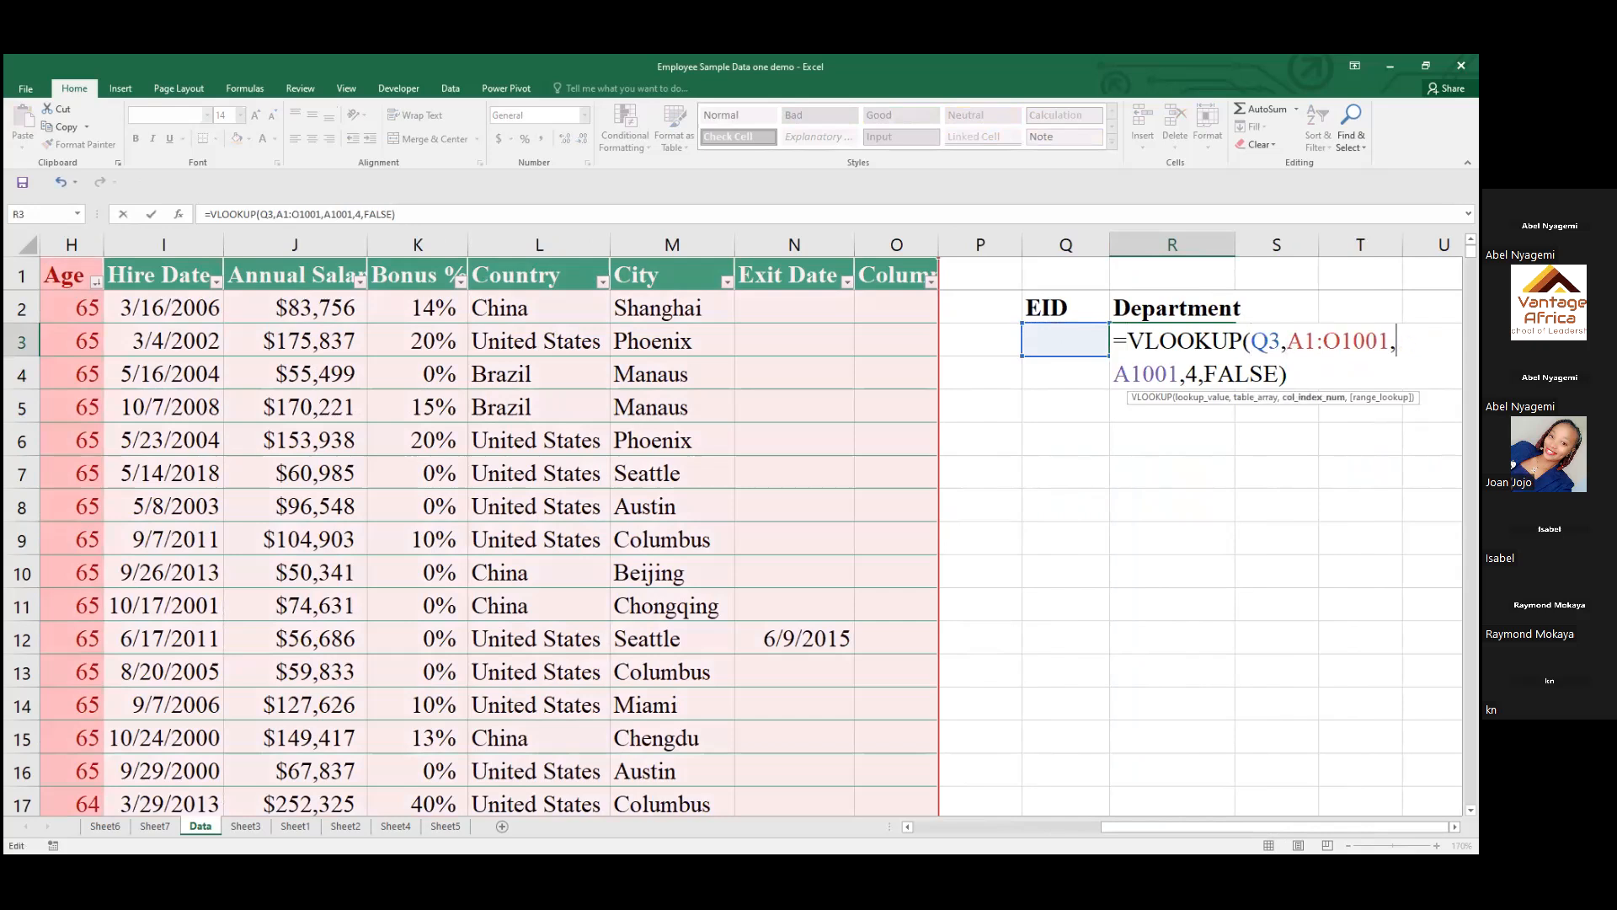
key("Delete")
key("Delete")
key("Delete")
key("Delete")
key("Delete")
key("Delete")
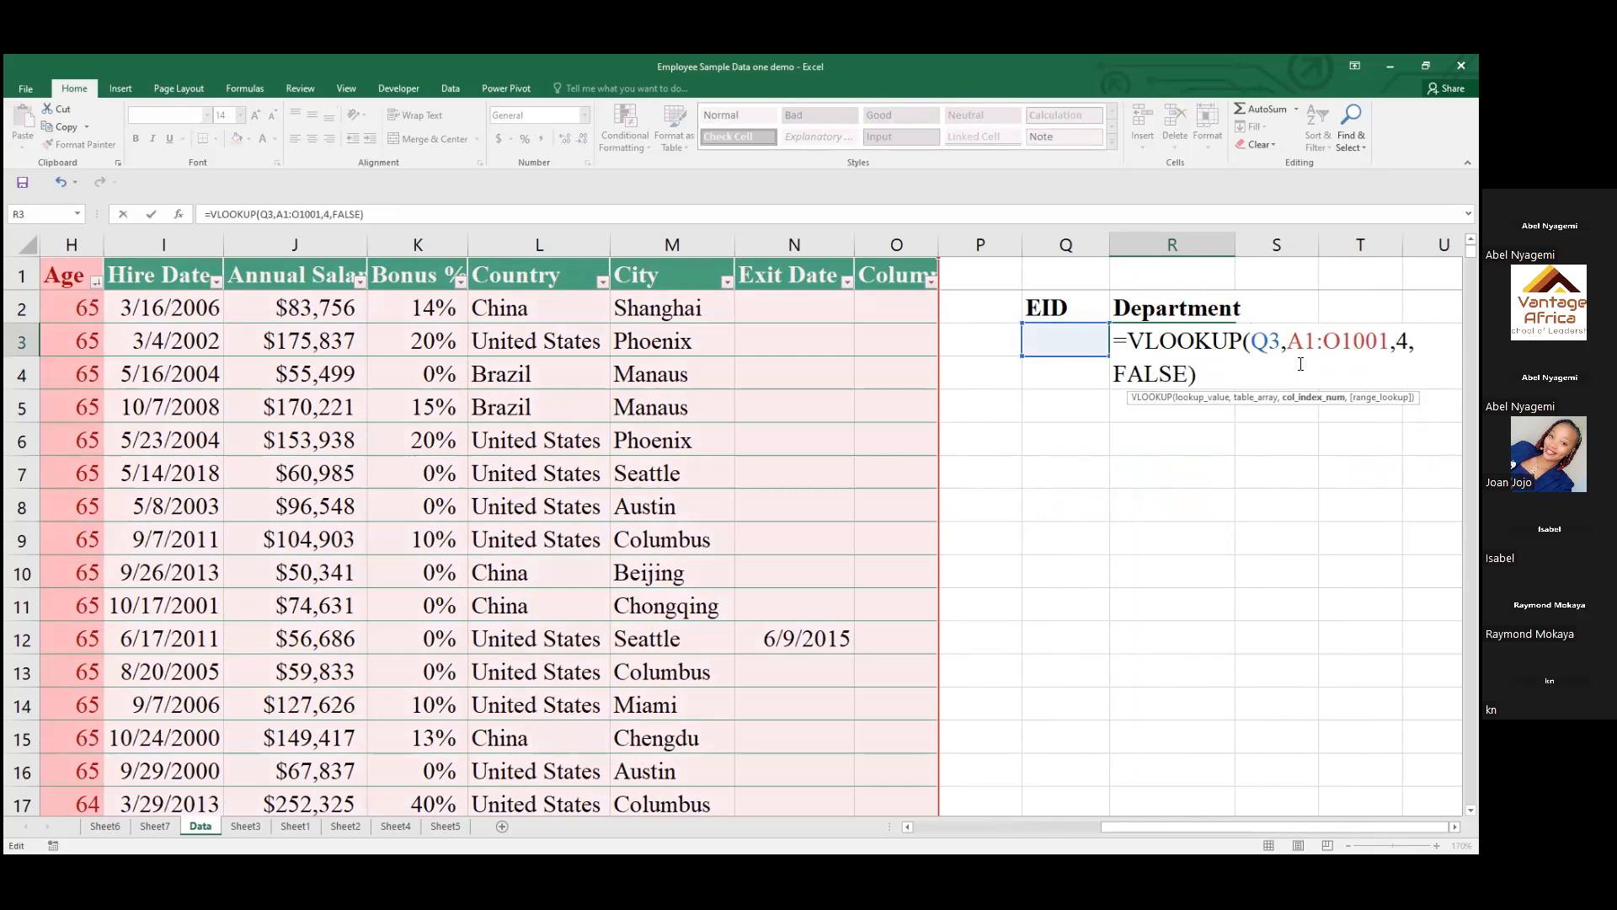
key("Return")
left_click(1045, 348)
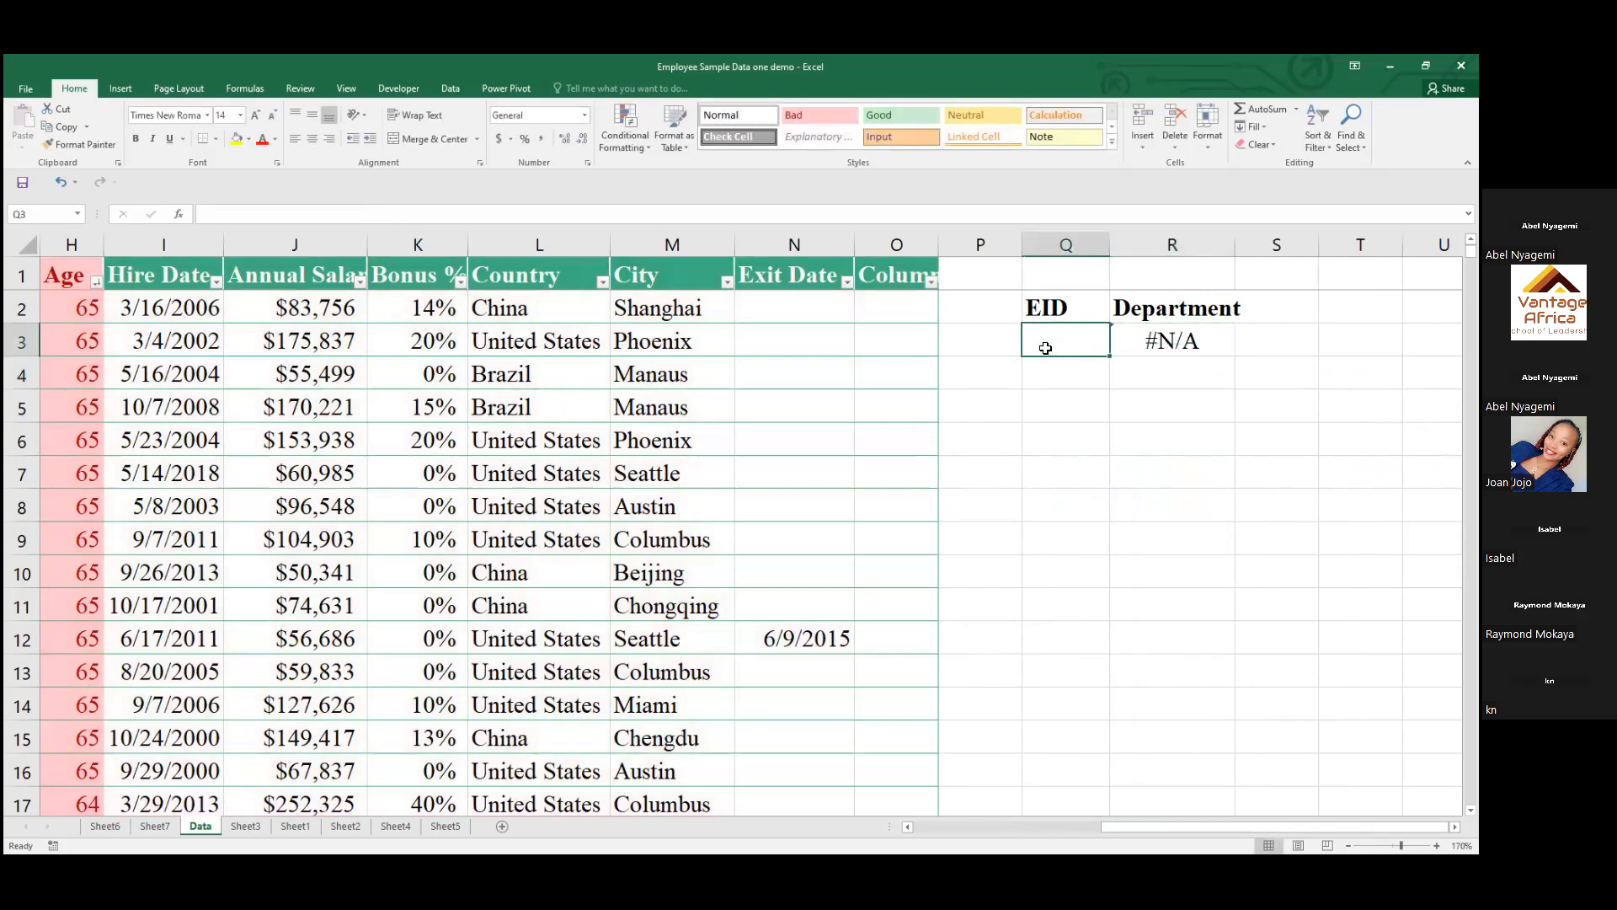
right_click(1045, 348)
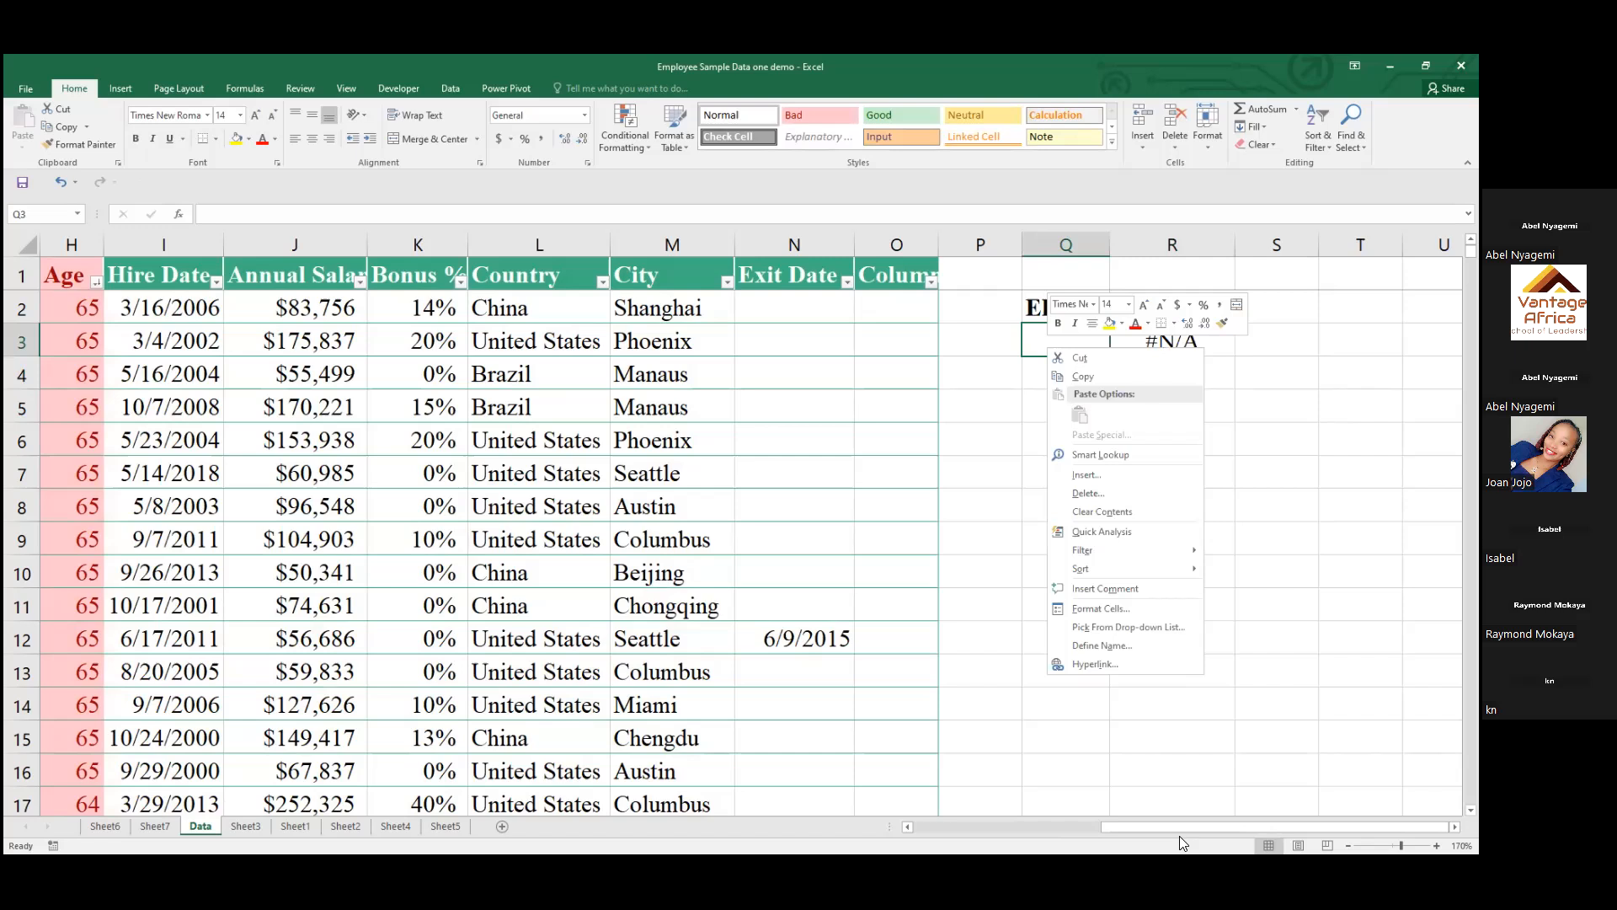
left_click(1318, 516)
left_click(1179, 342)
key("F2")
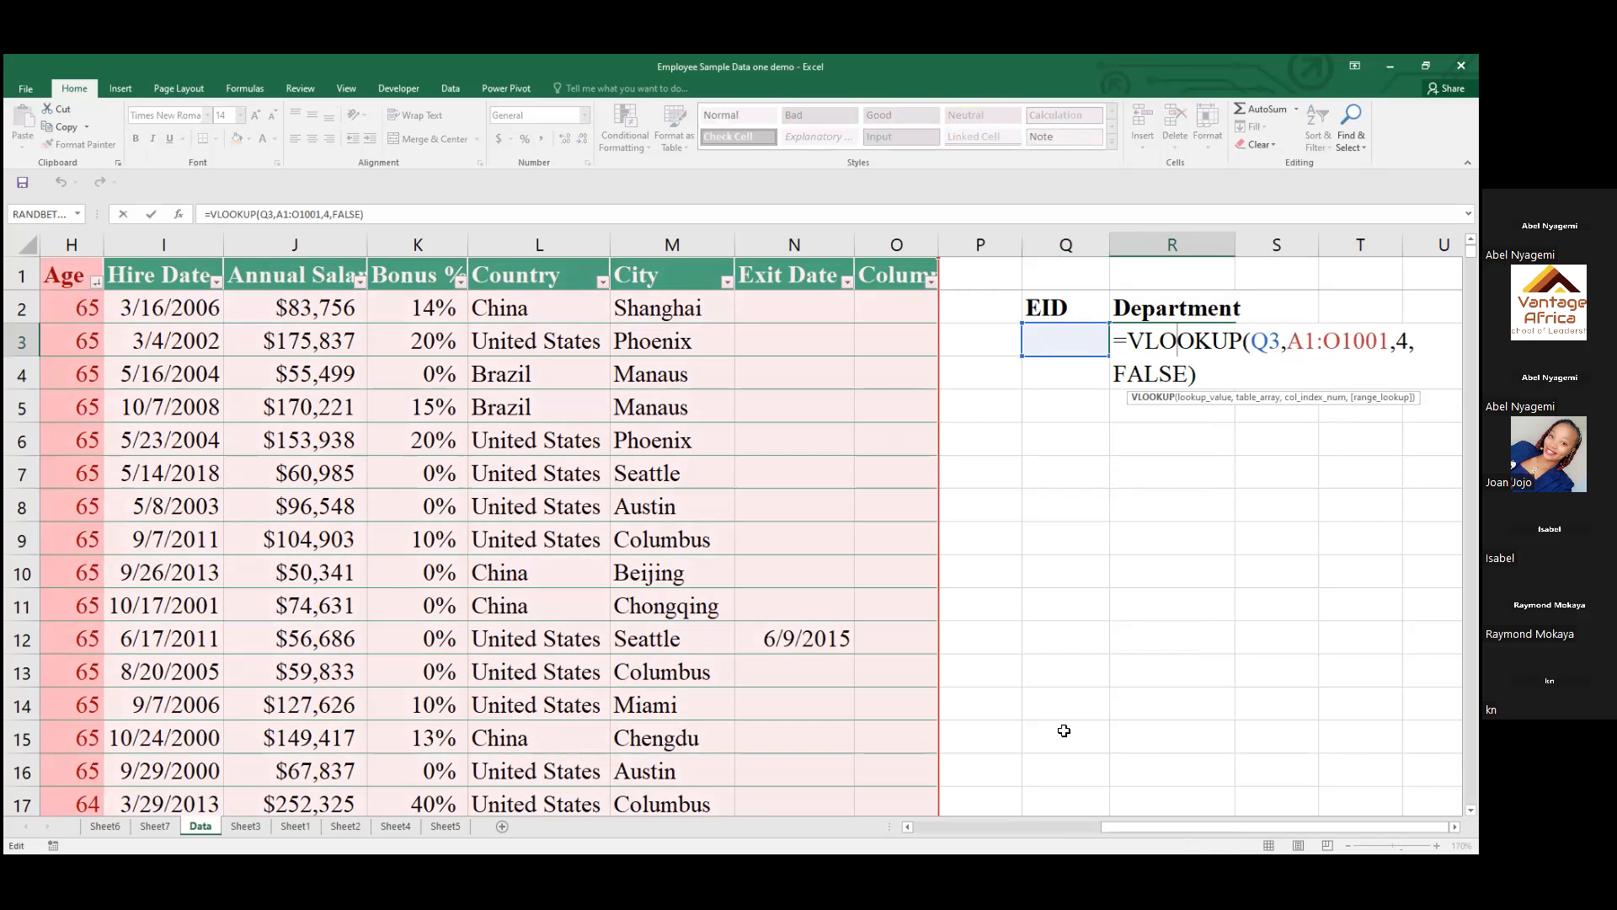
key("Return")
Copy the EEID from cell A9 into cell Q3 under the EID heading
left_click_drag(1148, 828, 1148, 827)
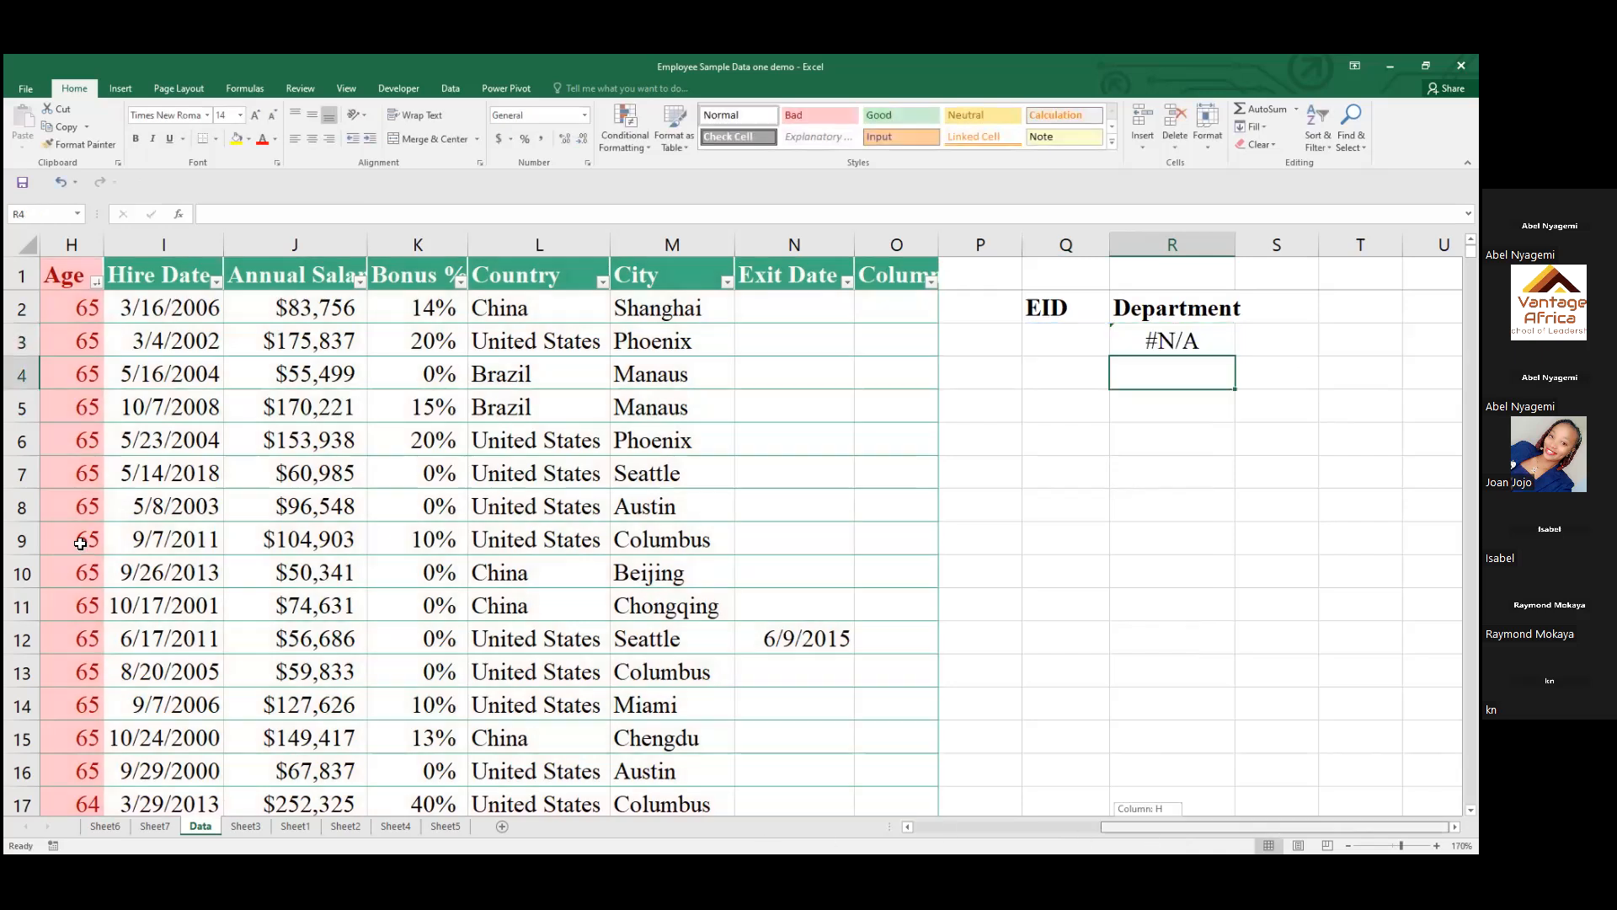
scroll(80, 543, "left", 3)
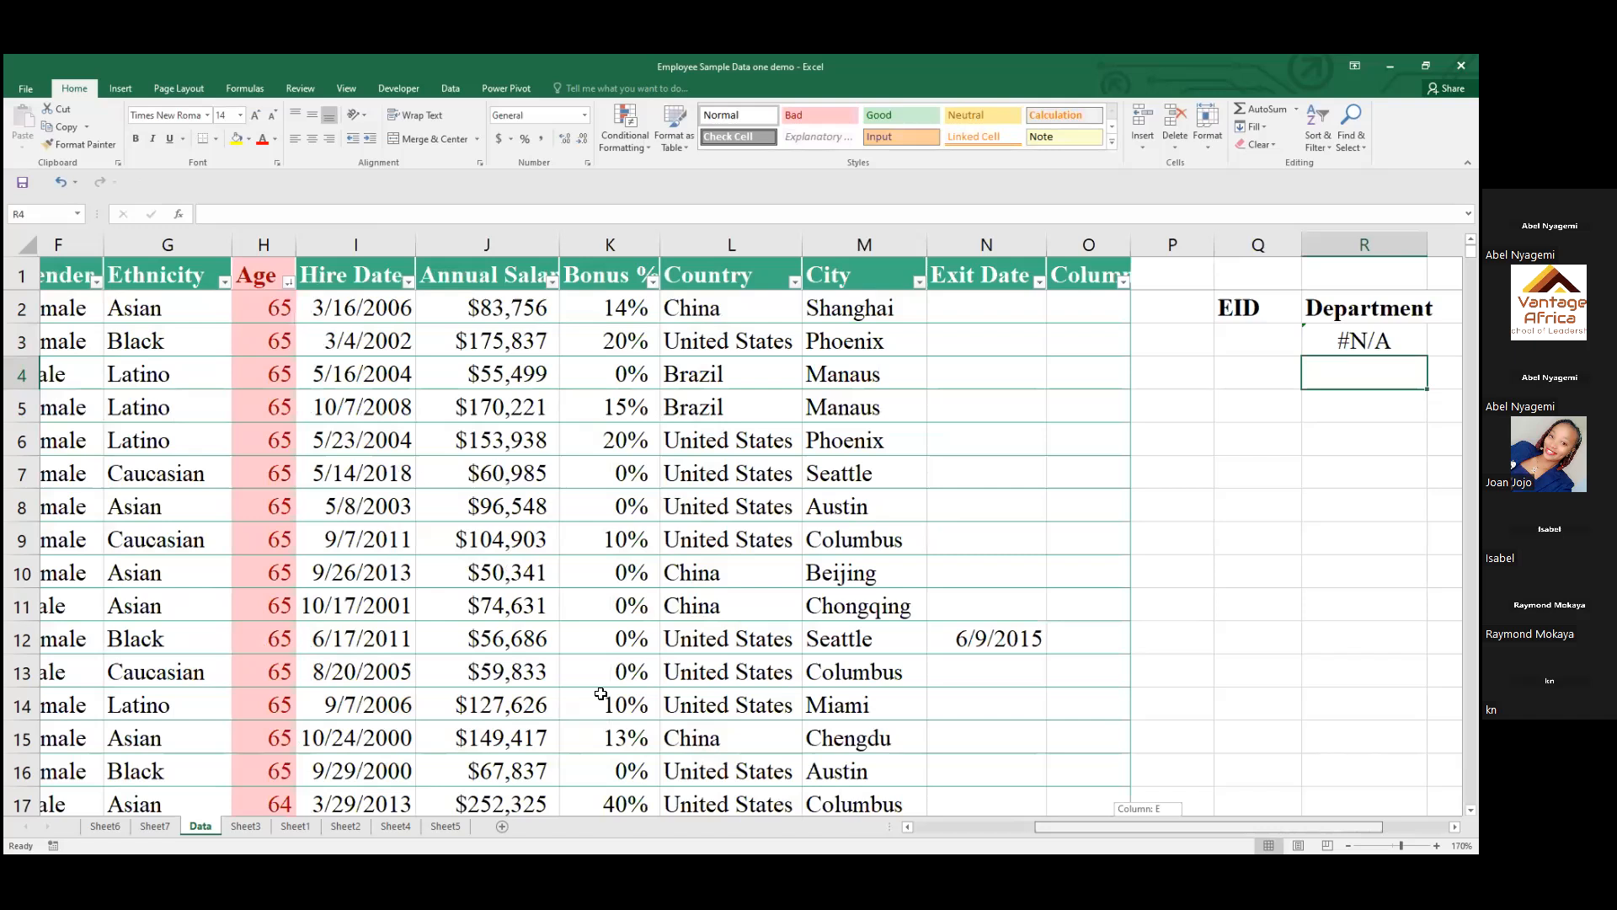
scroll(1106, 834, "left", 5)
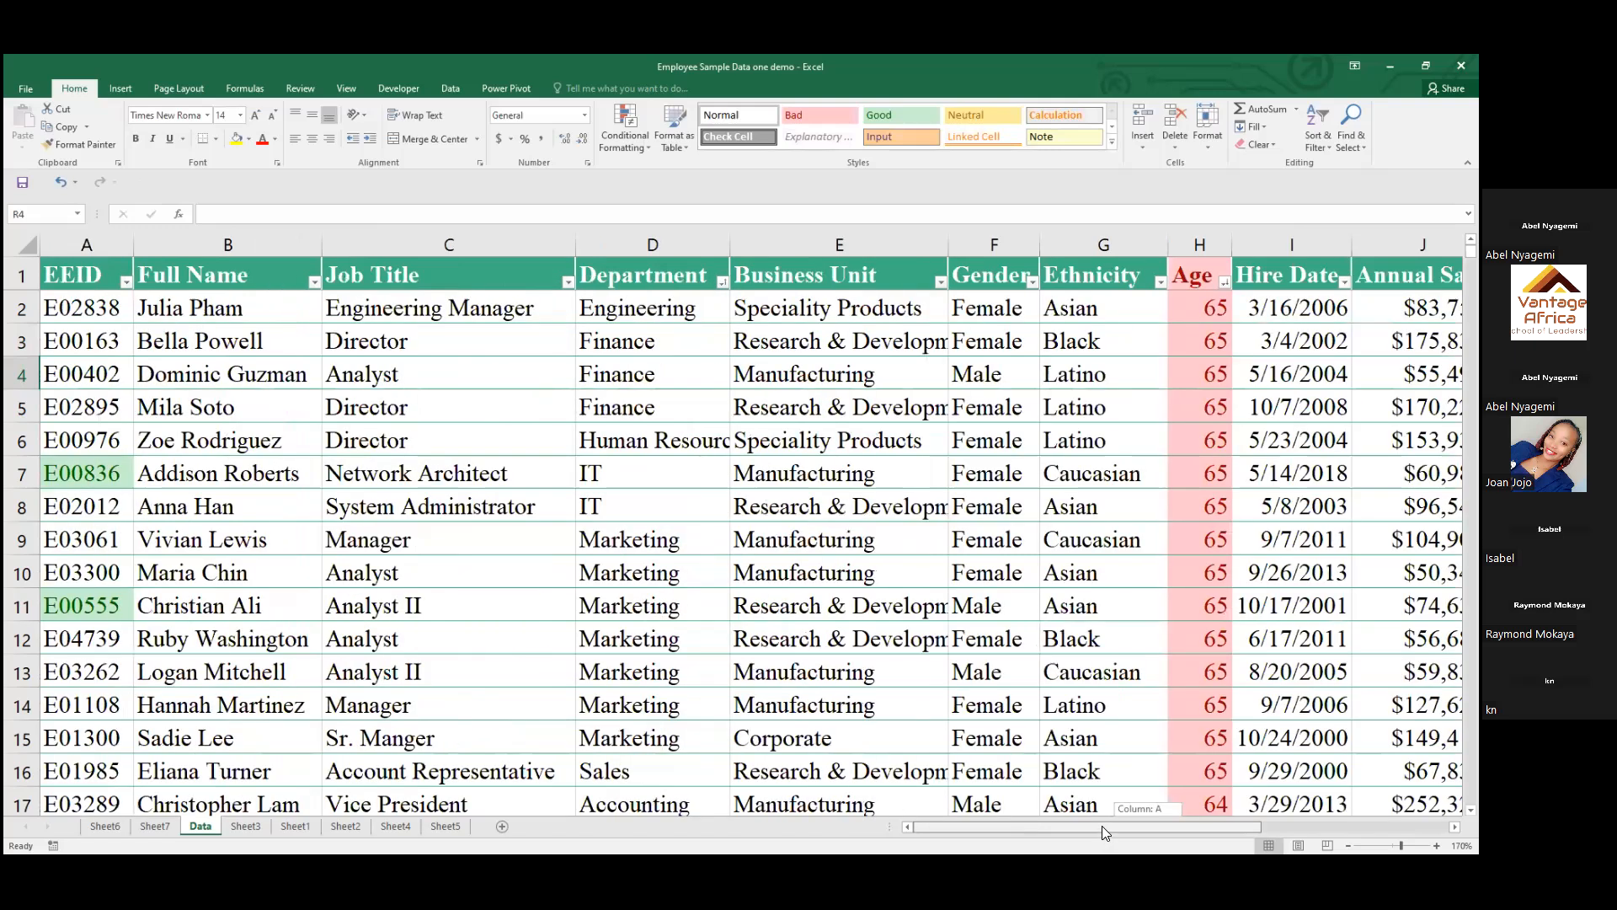
left_click(86, 540)
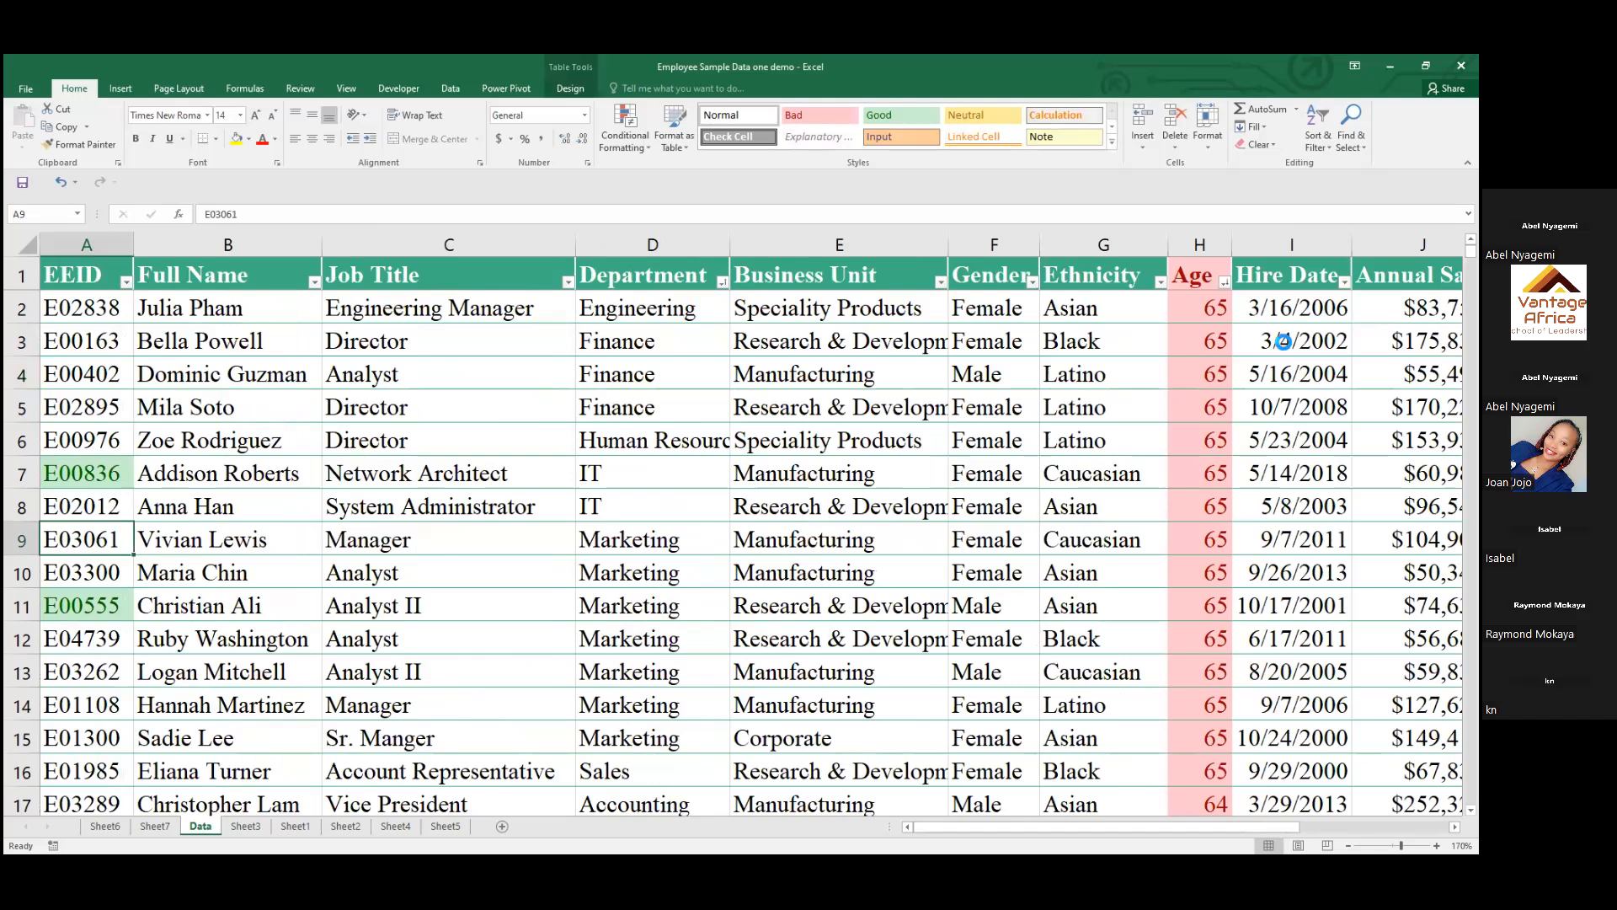
scroll(1283, 341, "right", 5)
left_click(1284, 341)
key("ctrl+v")
key("Escape")
left_click(1294, 384)
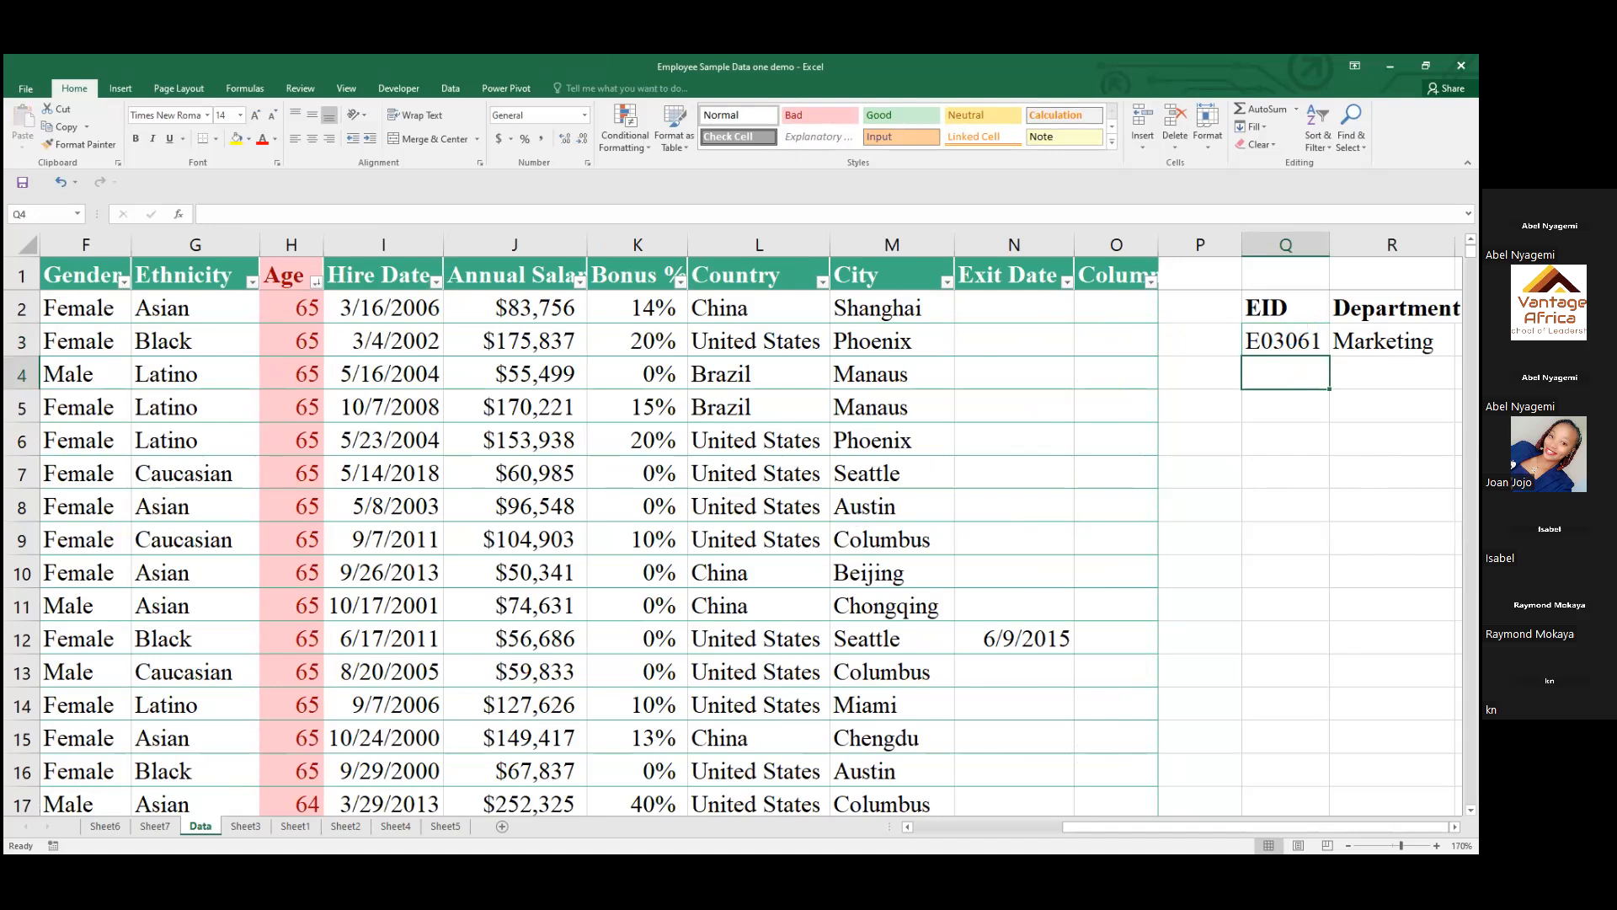
Set the column index number of the VLOOKUP in R3 to 2 to return the employee's full name
left_click_drag(1115, 832, 1040, 830)
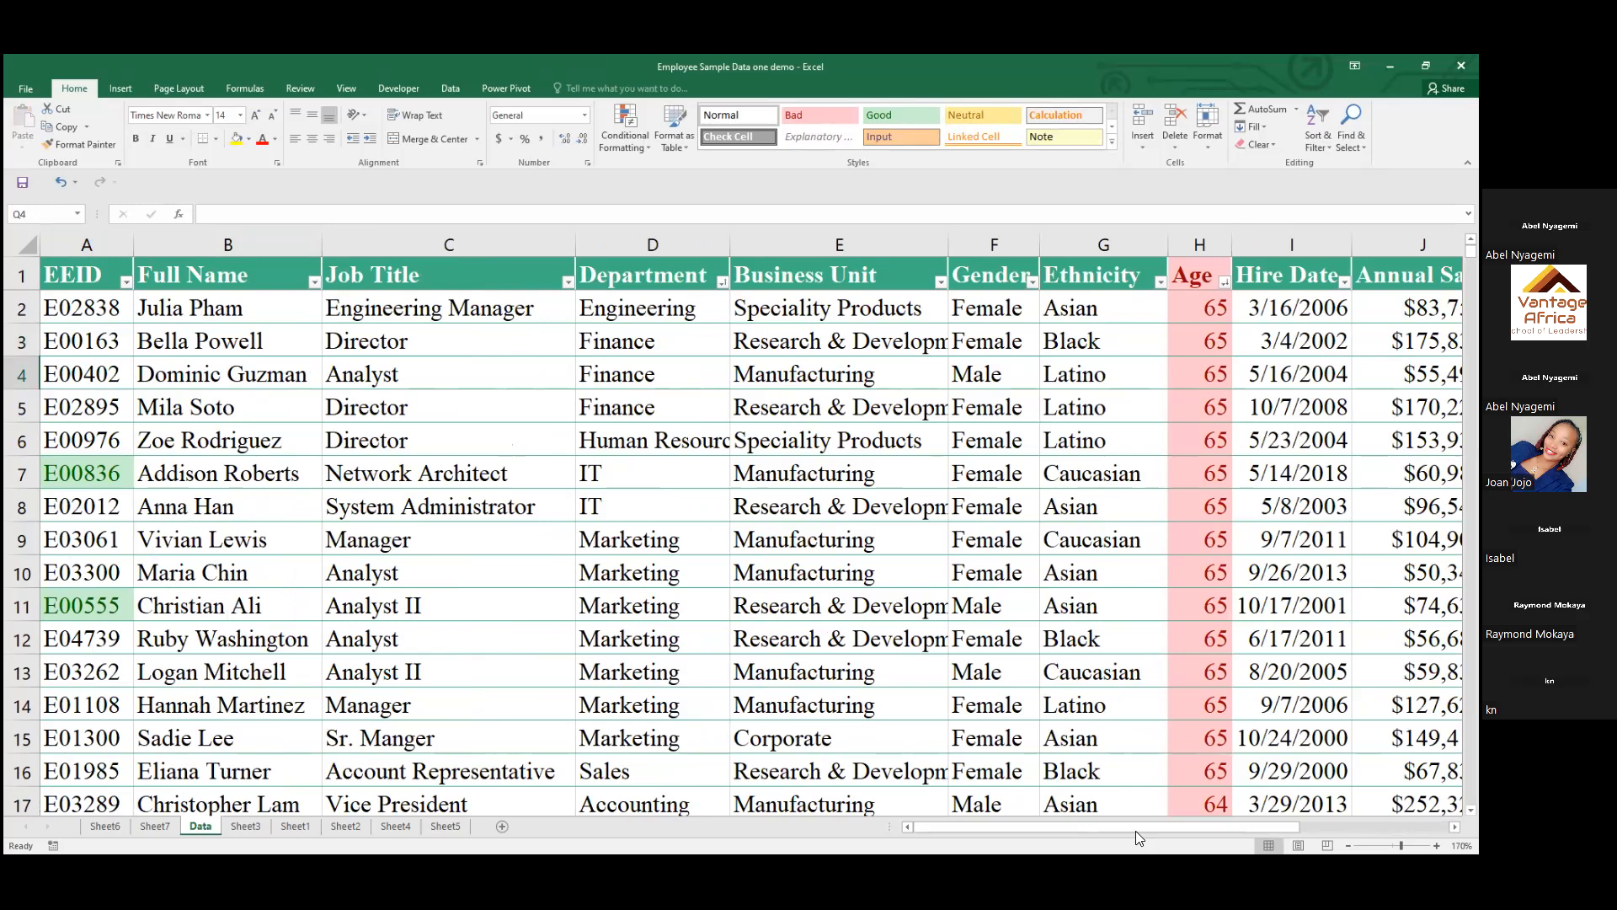
left_click_drag(1139, 826, 1288, 826)
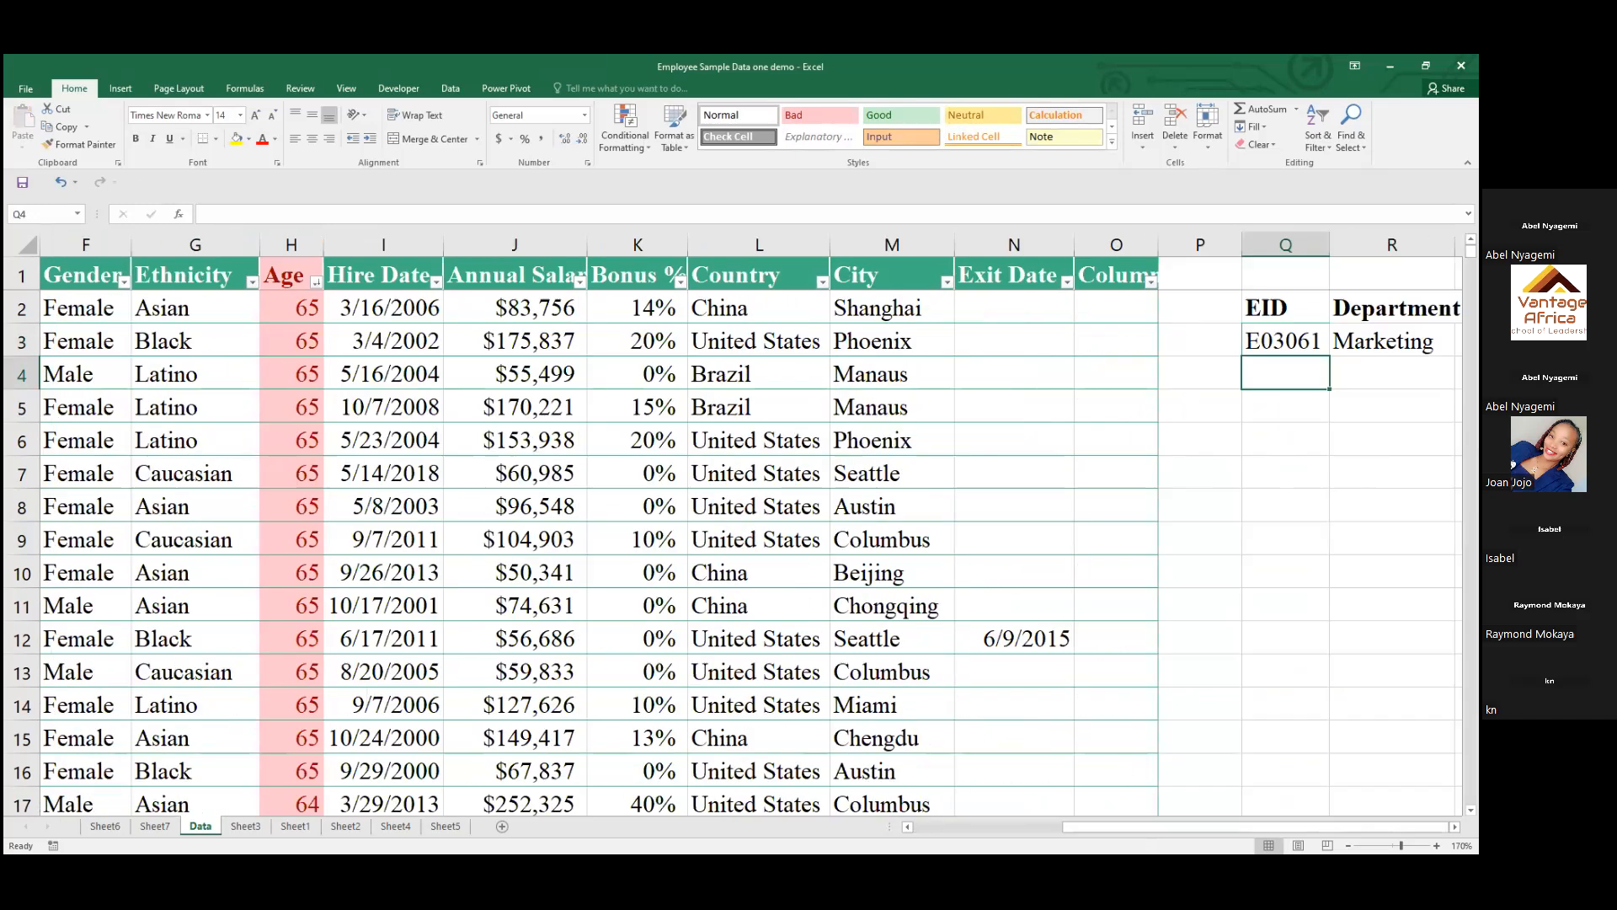
double_click(1390, 342)
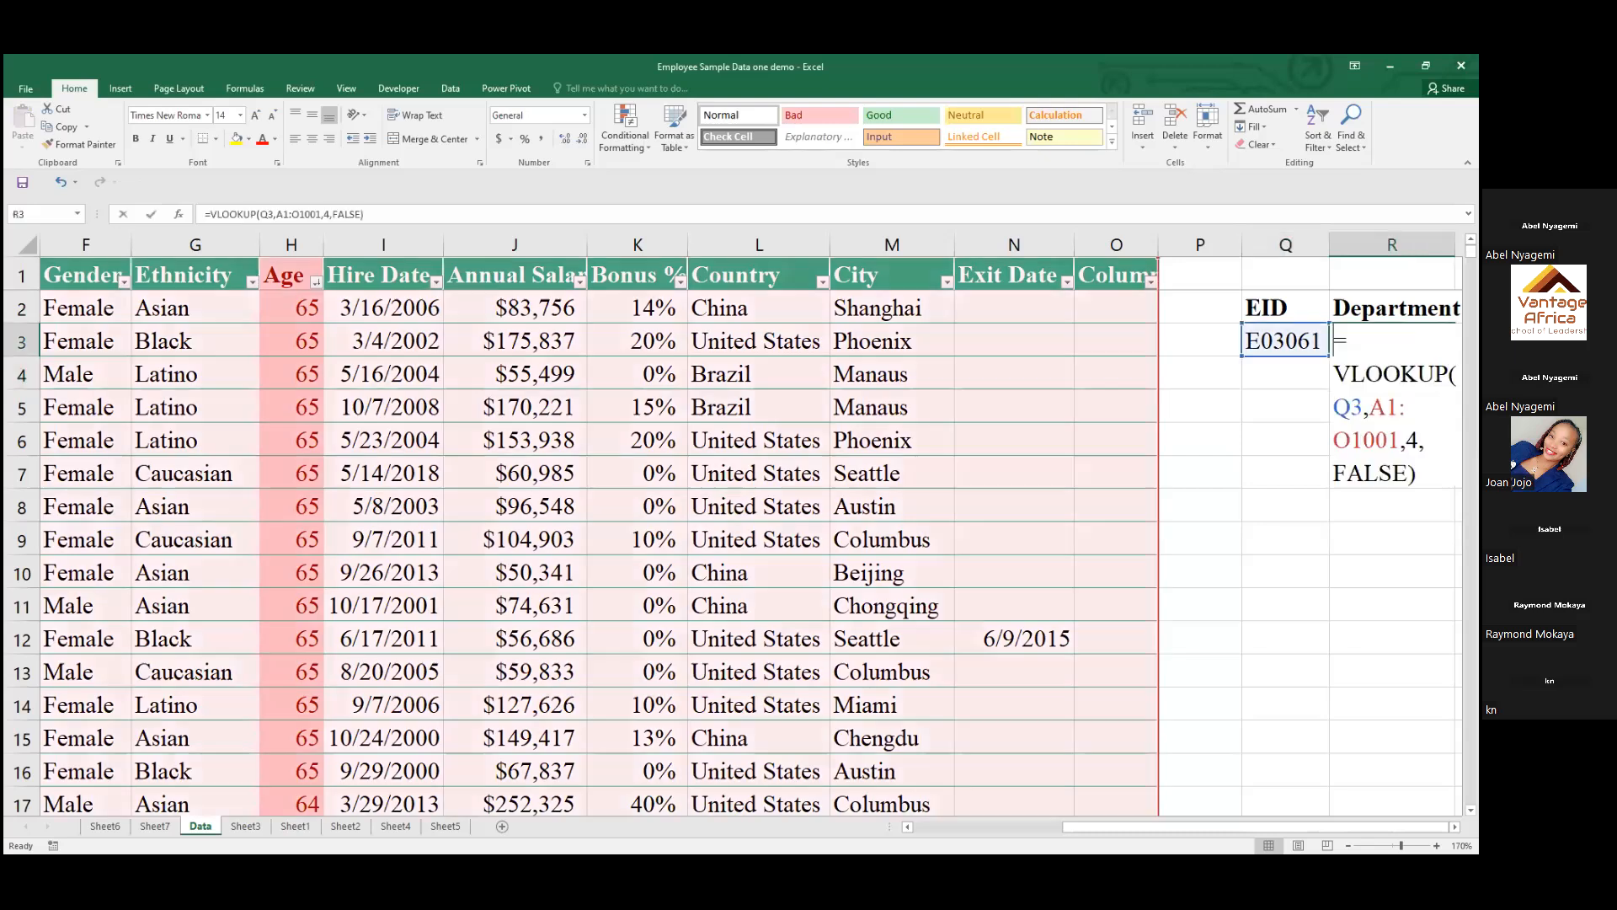
key("BackSpace")
type("2")
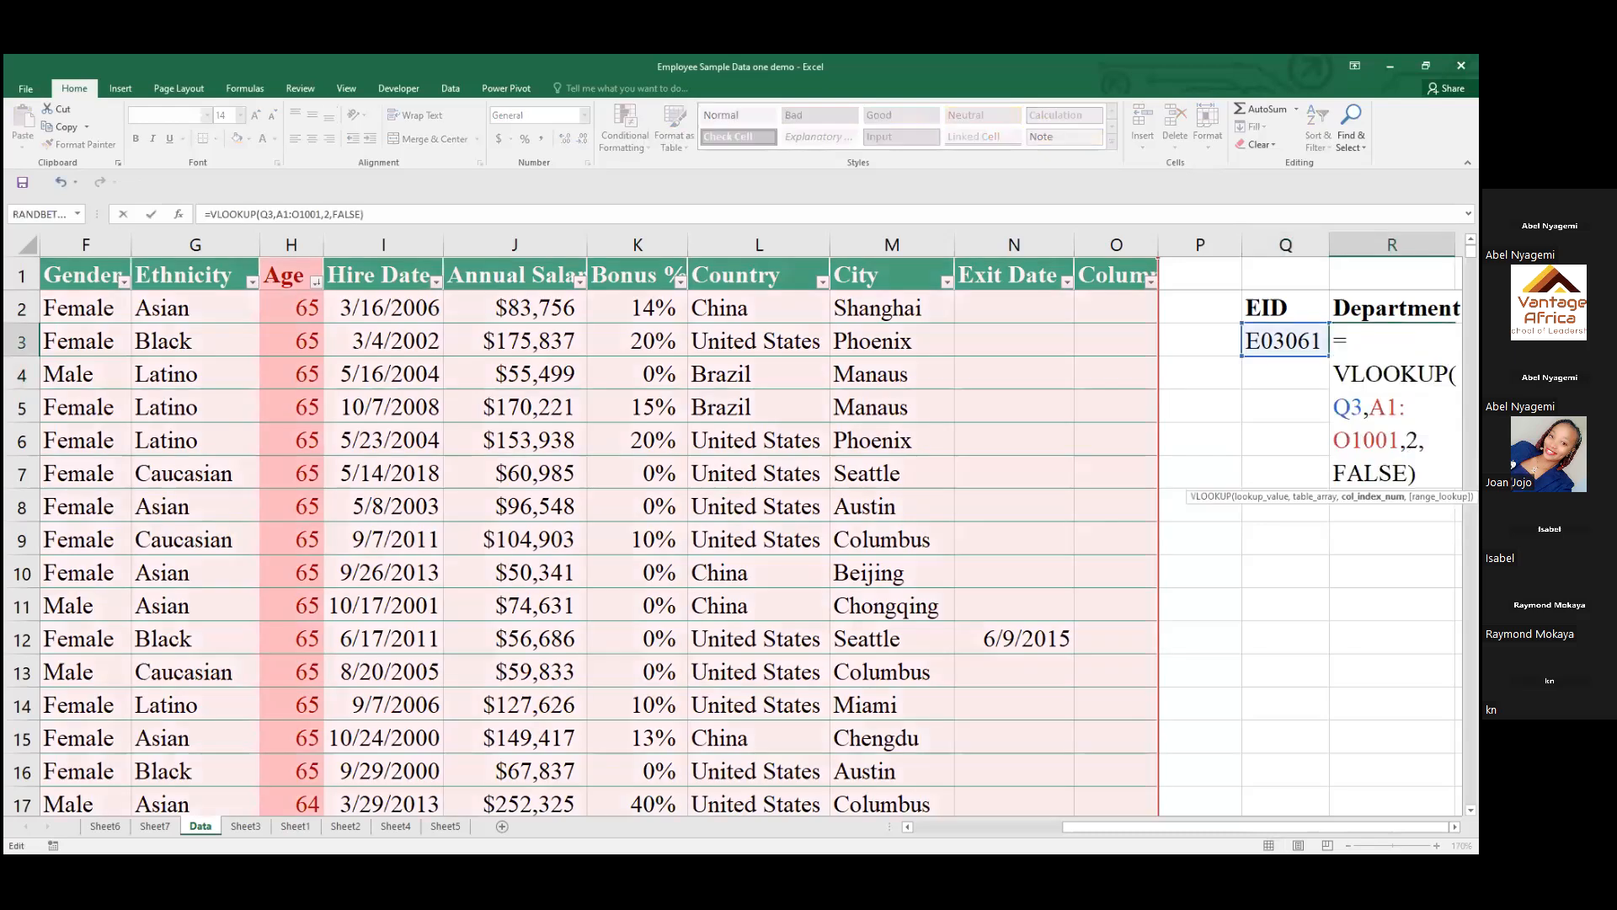
key("Return")
key("Up")
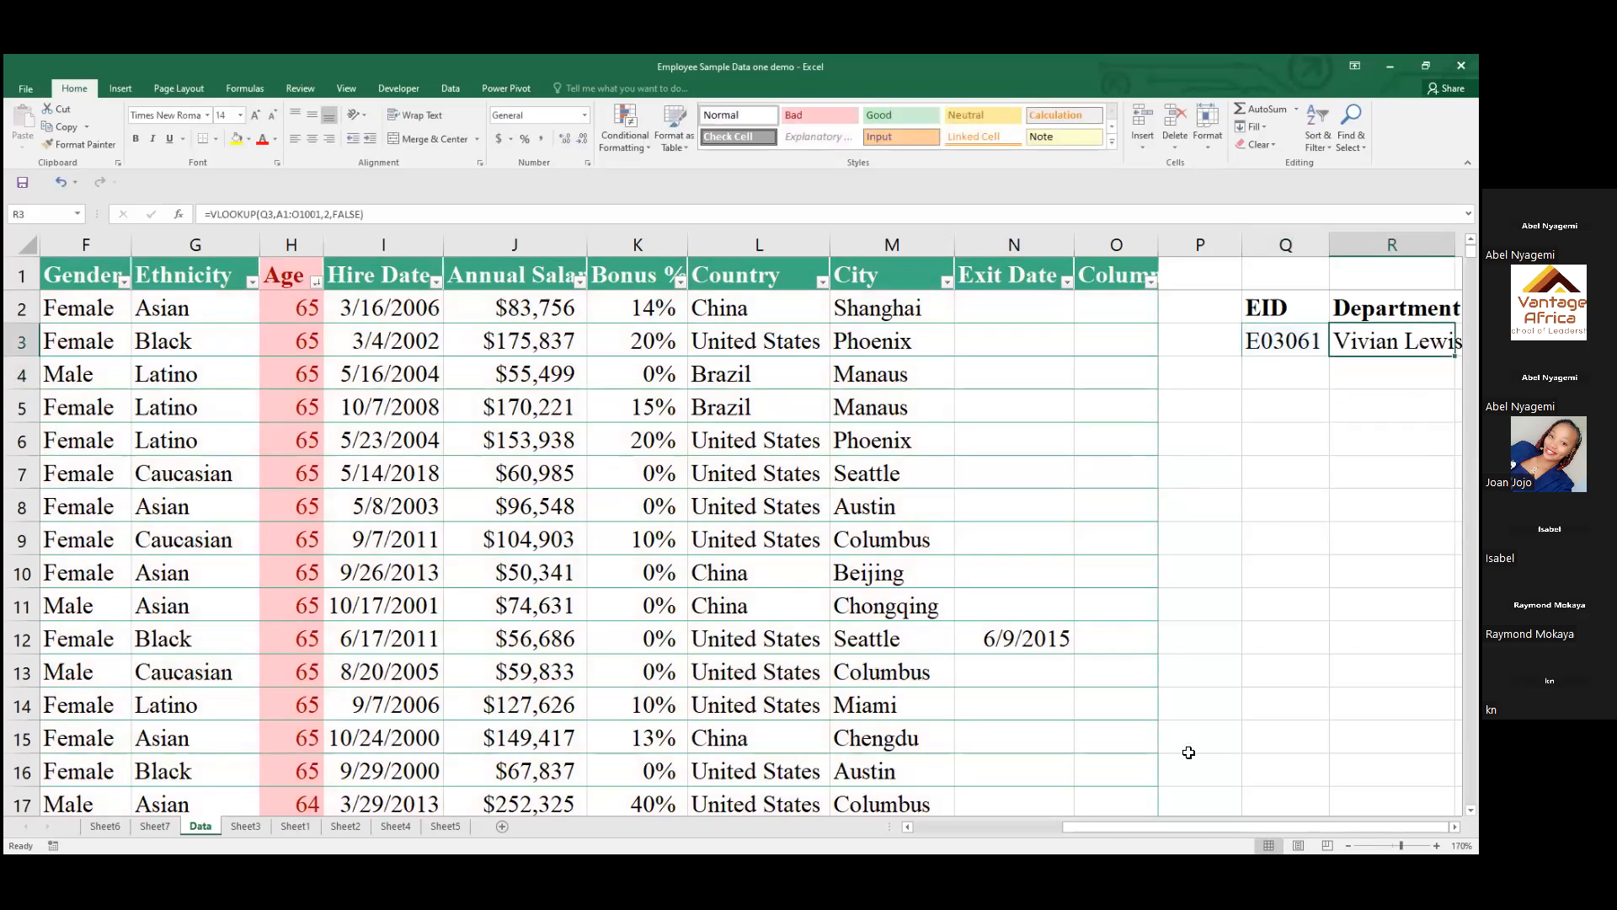
Change the column index number of the VLOOKUP in R3 to return the Gender column
key("F2")
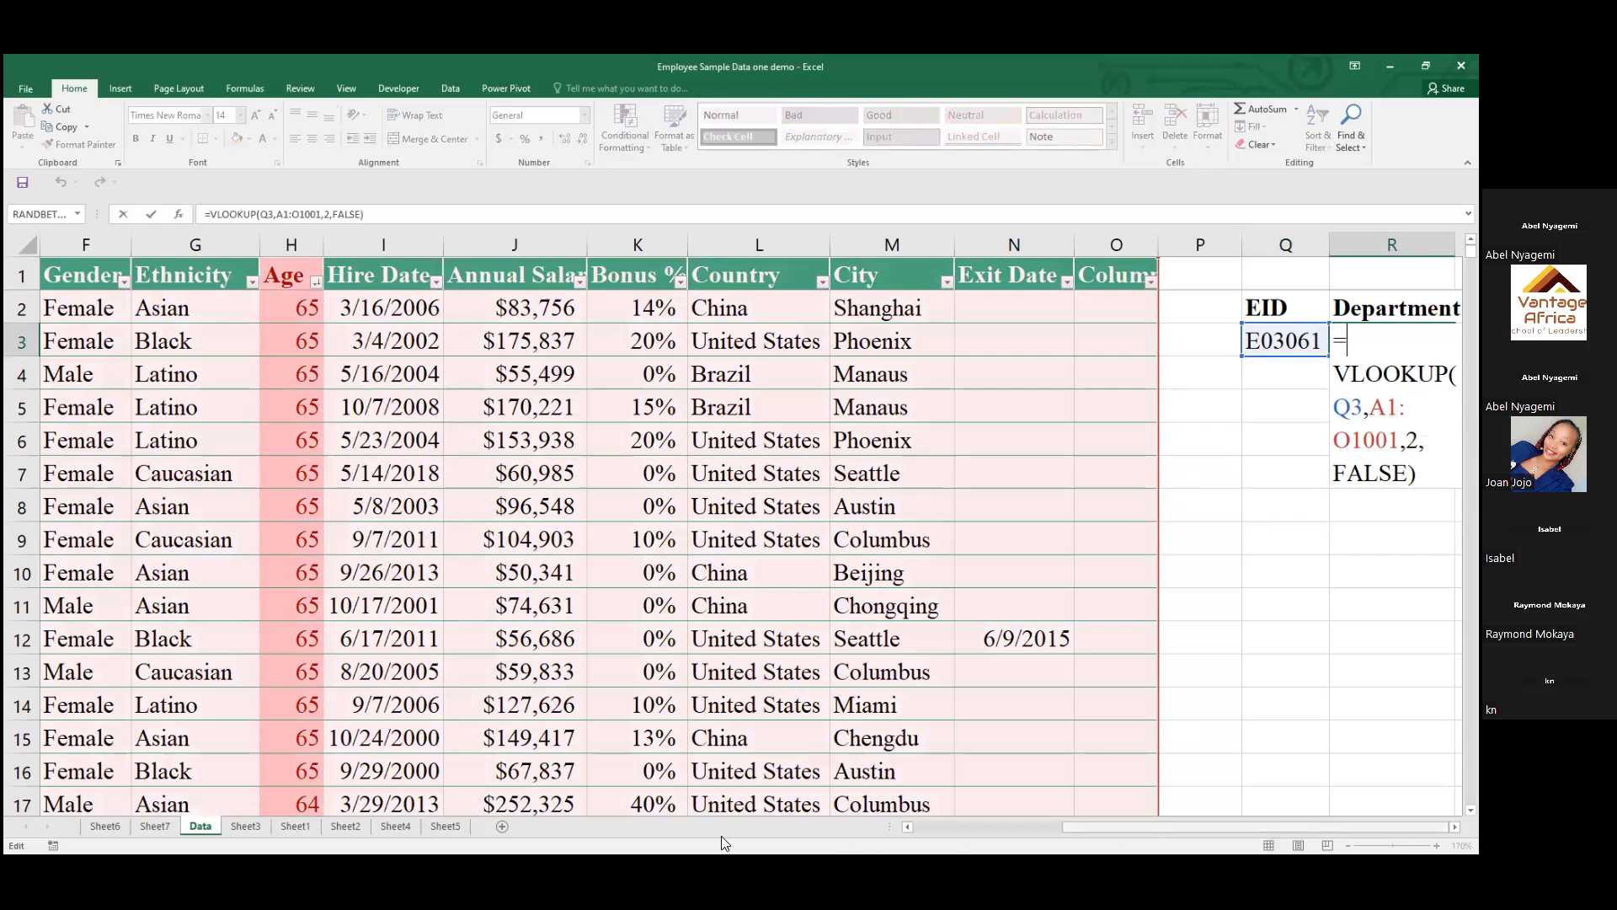
scroll(694, 836, "left", 1)
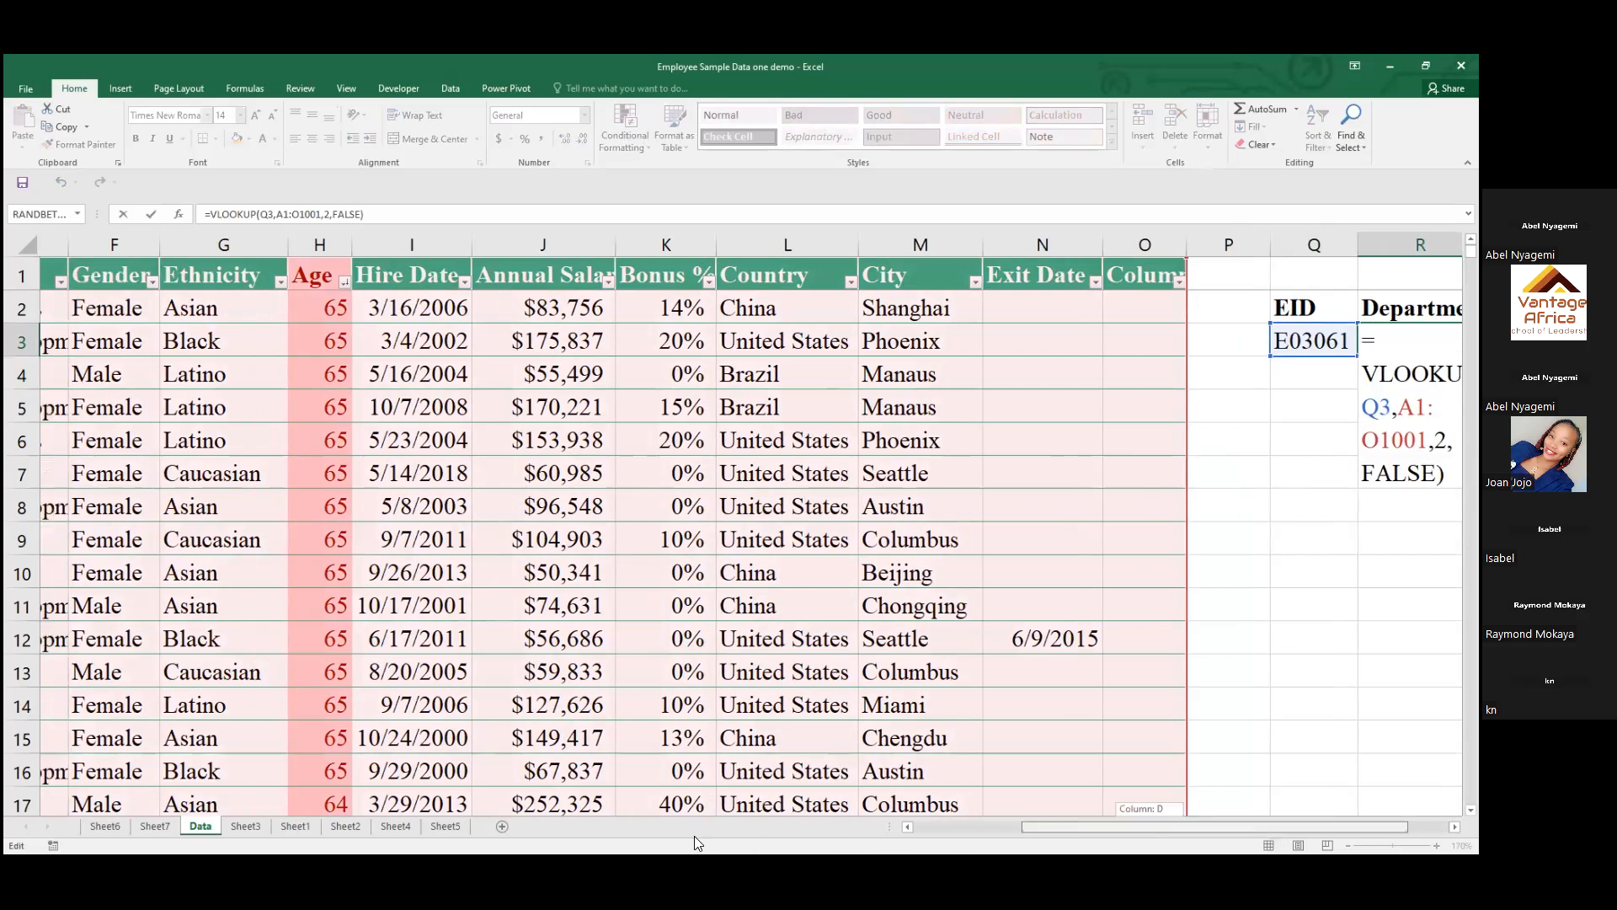
scroll(694, 836, "left", 1)
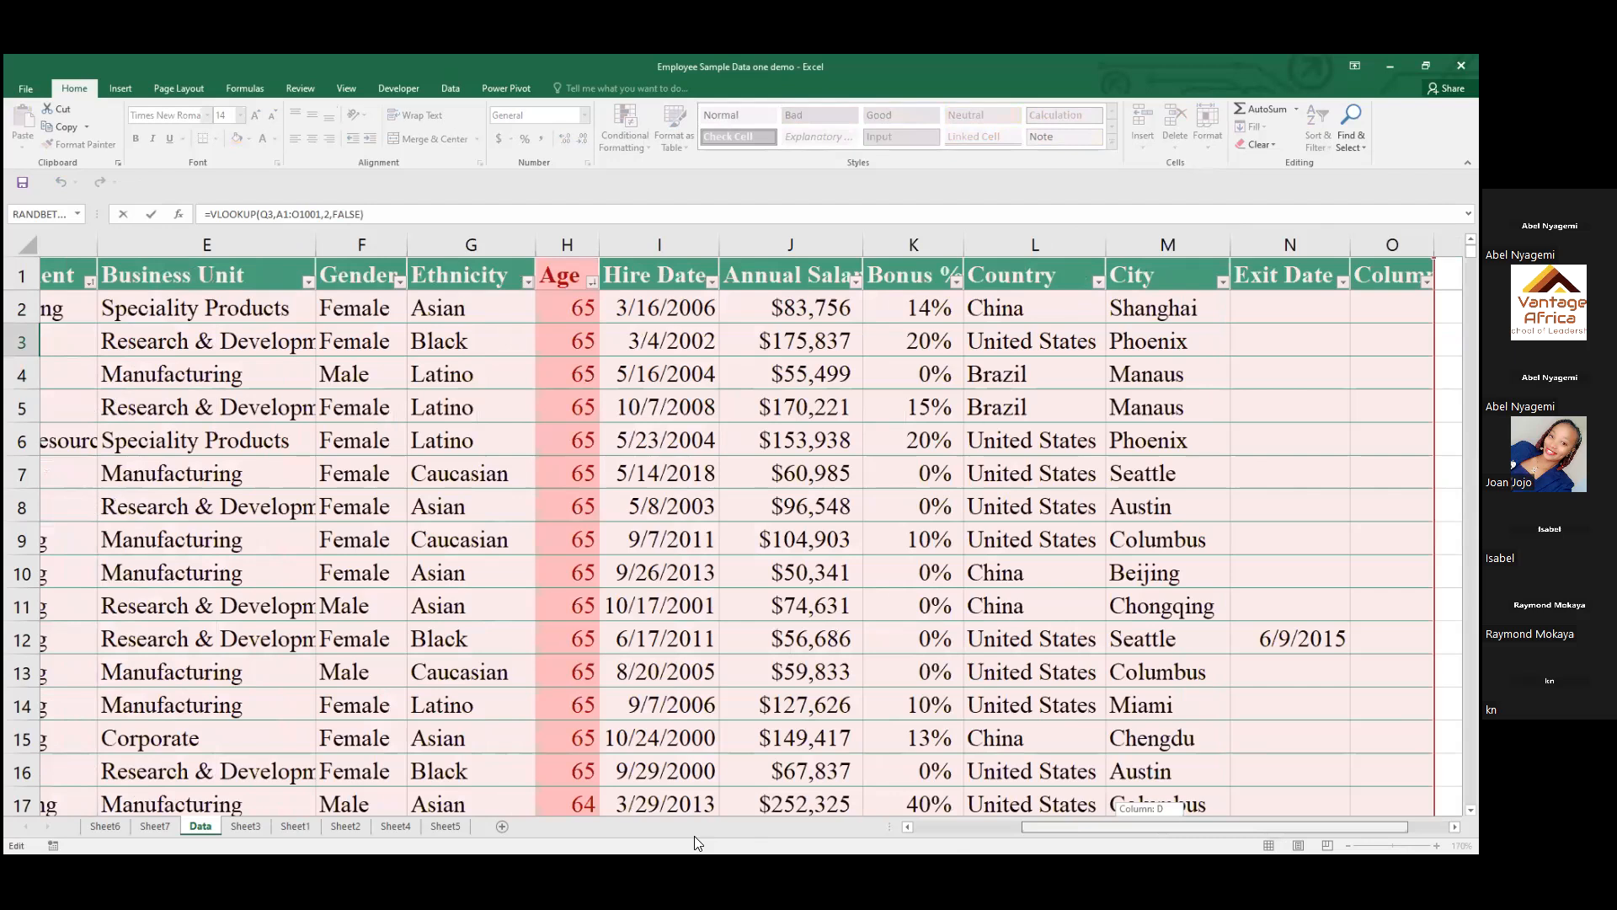
scroll(694, 835, "left", 3)
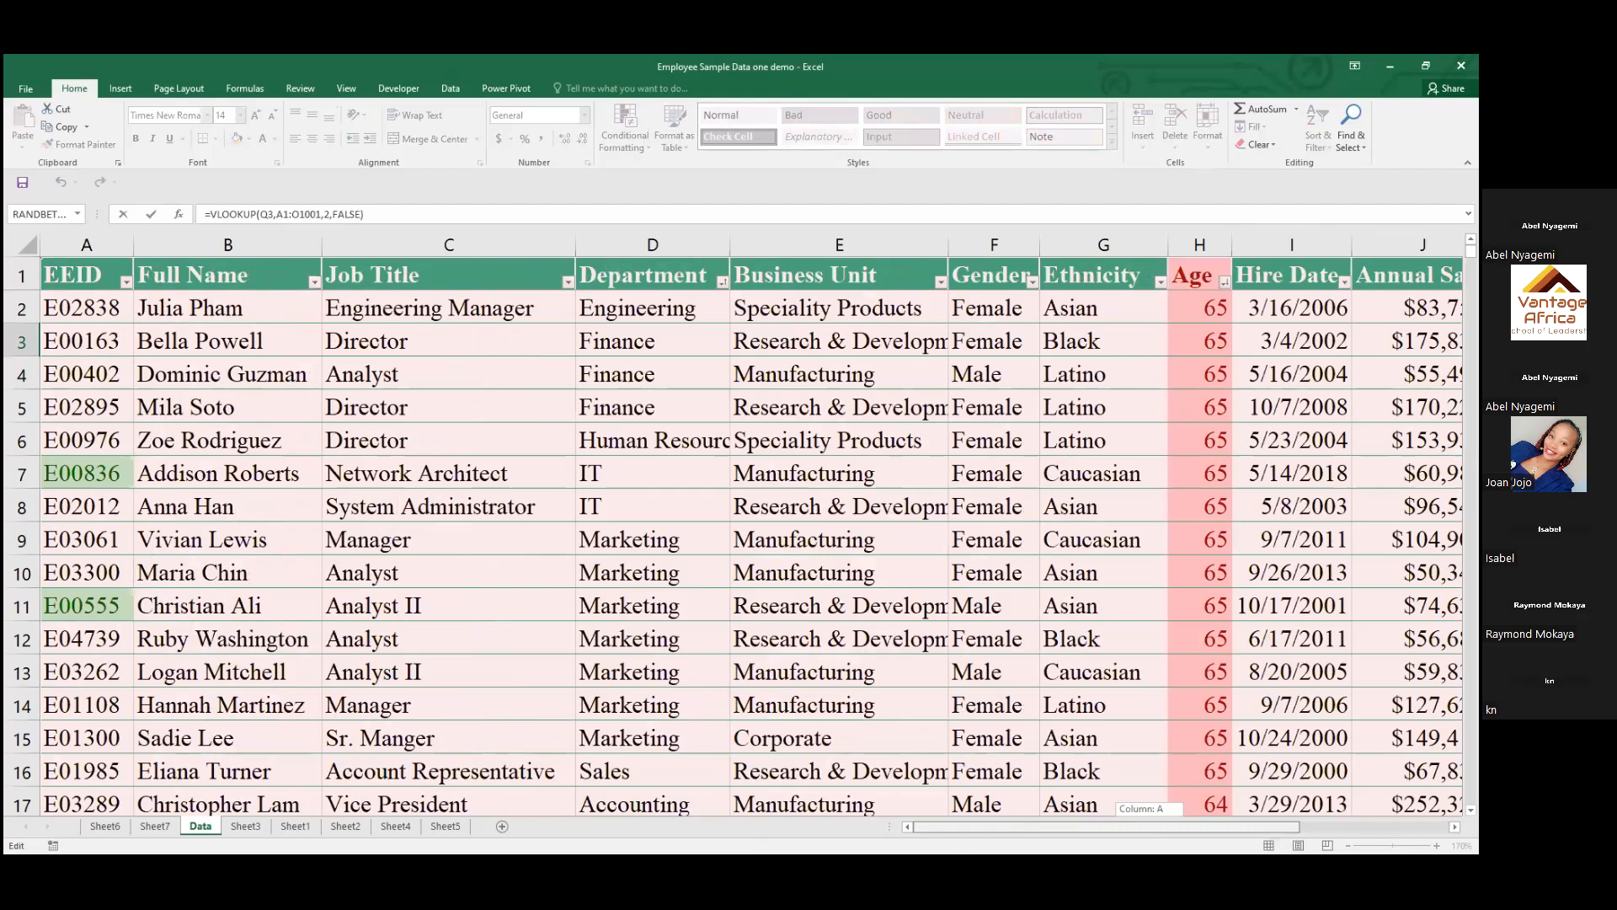
left_click_drag(1107, 827, 1256, 827)
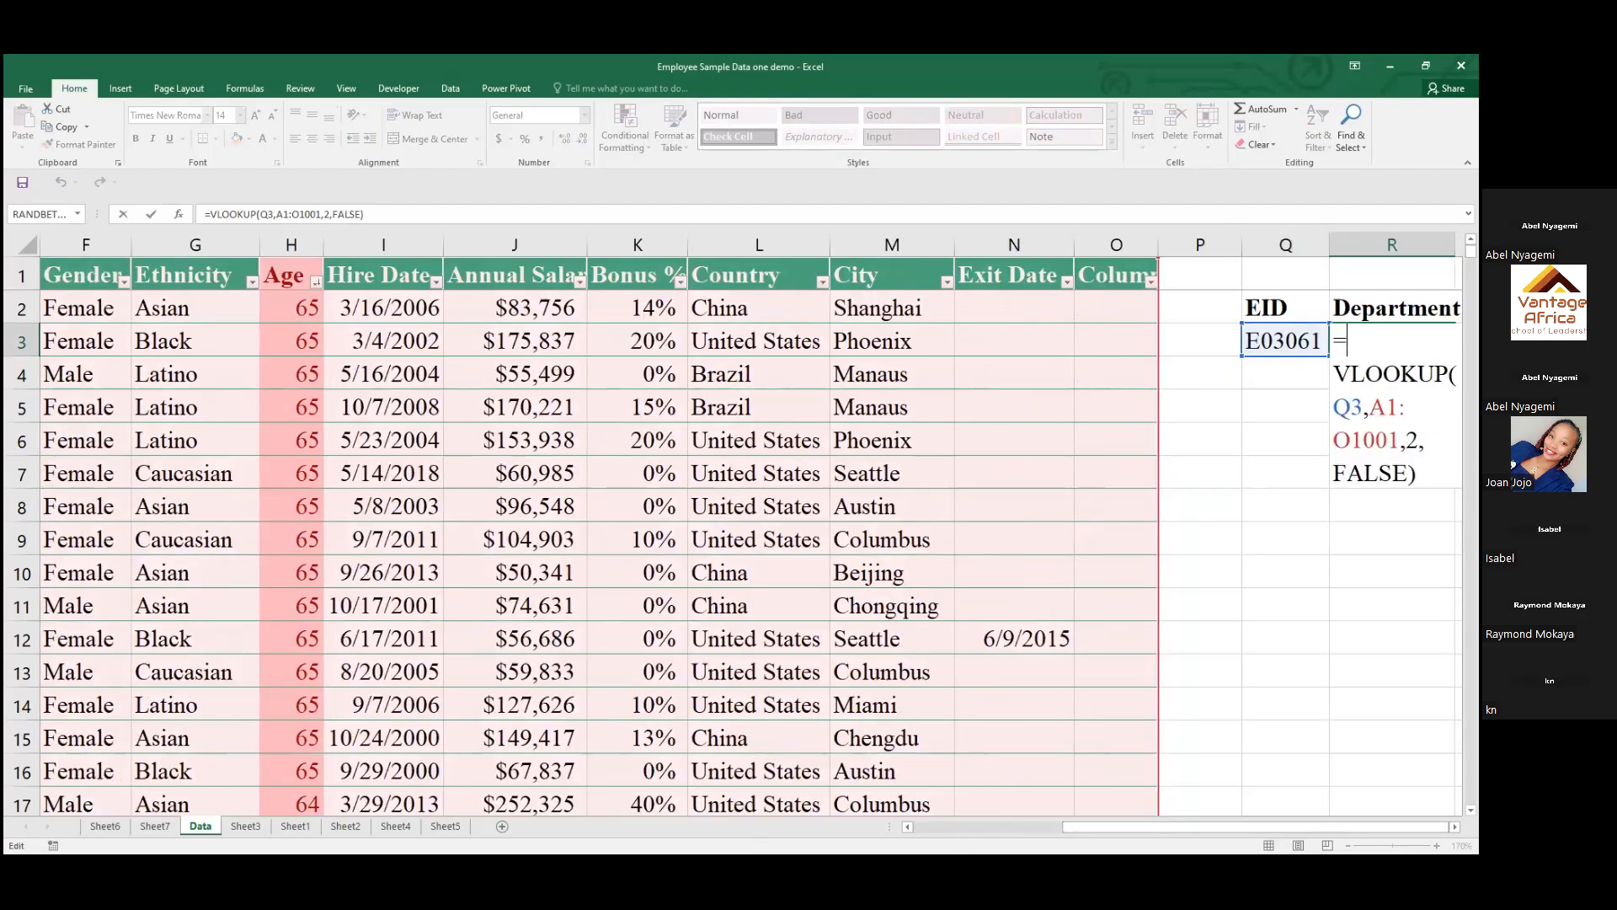
left_click(1418, 441)
key("BackSpace")
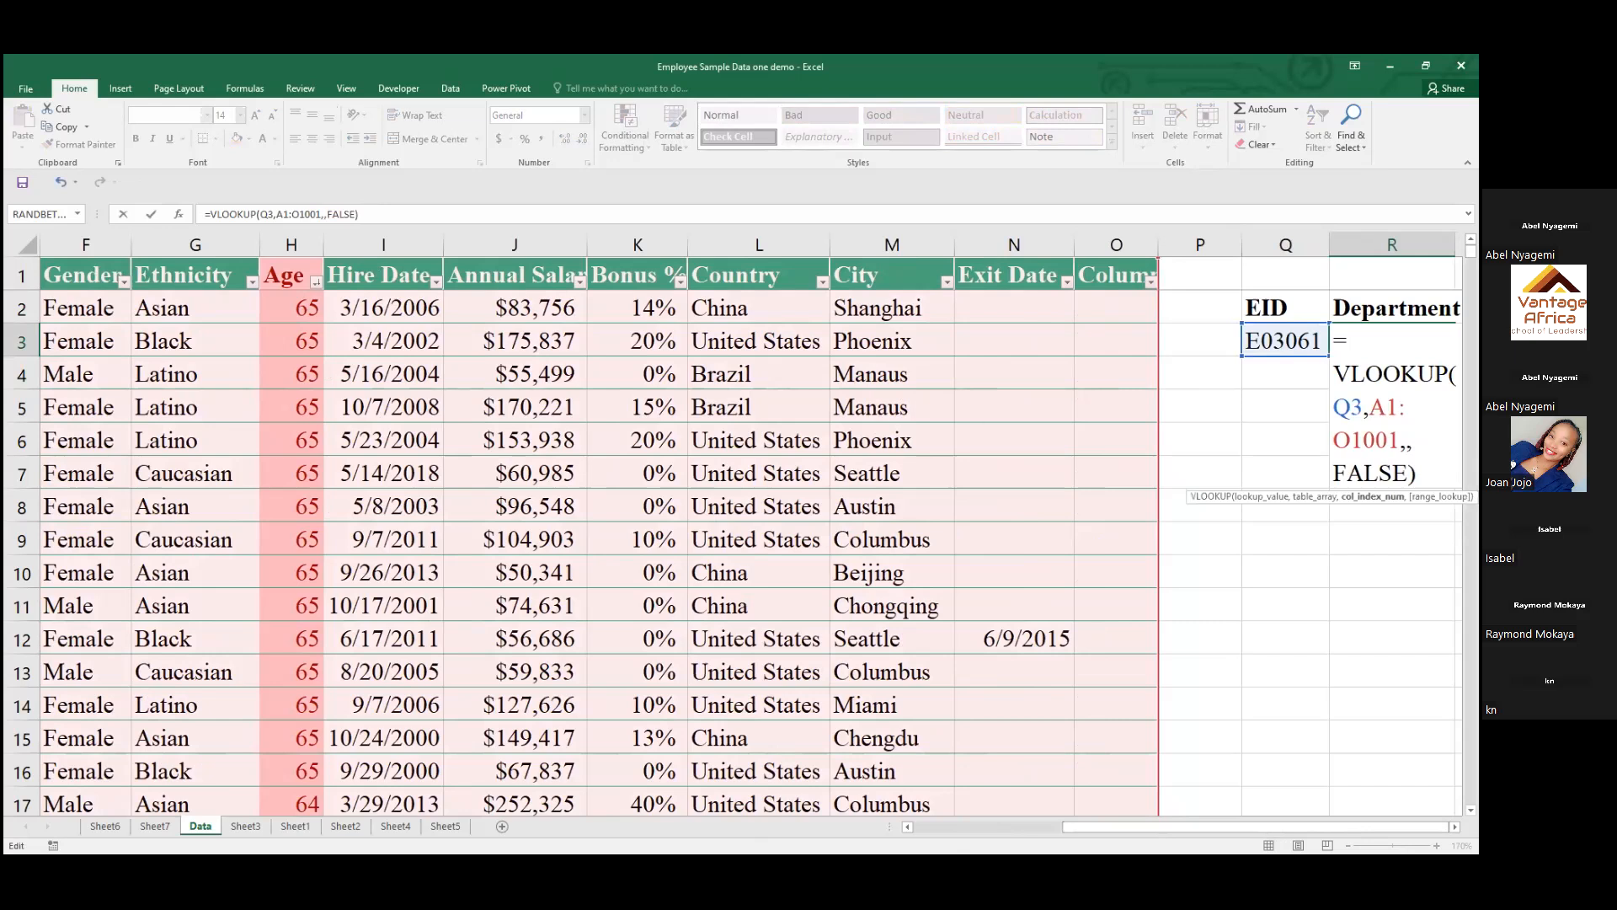
key("Return")
left_click(1226, 508)
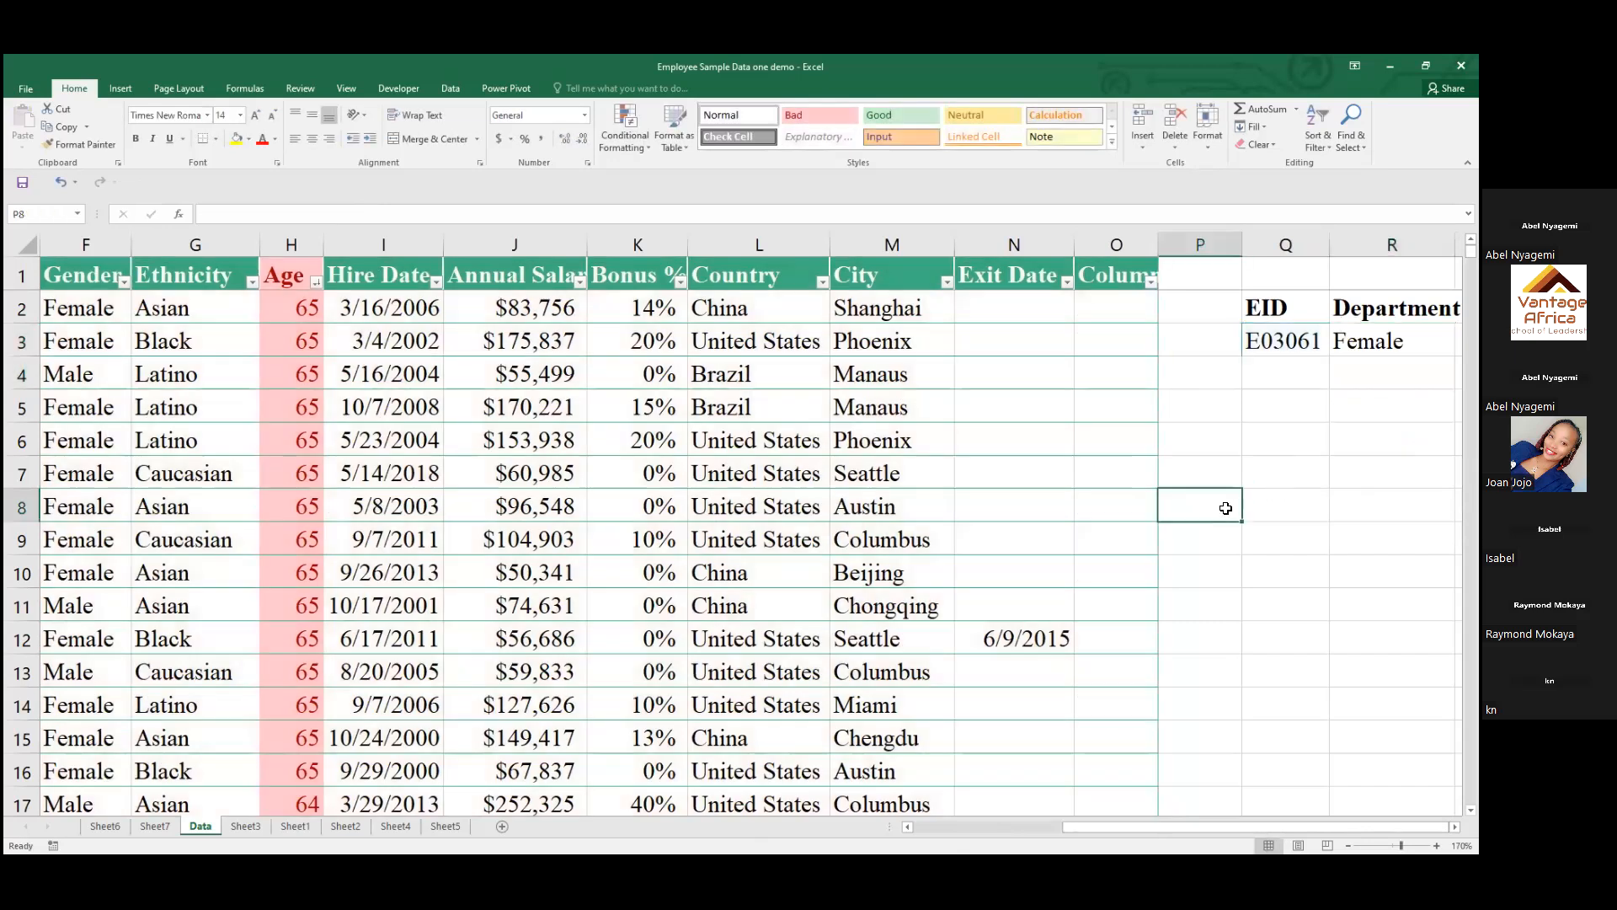
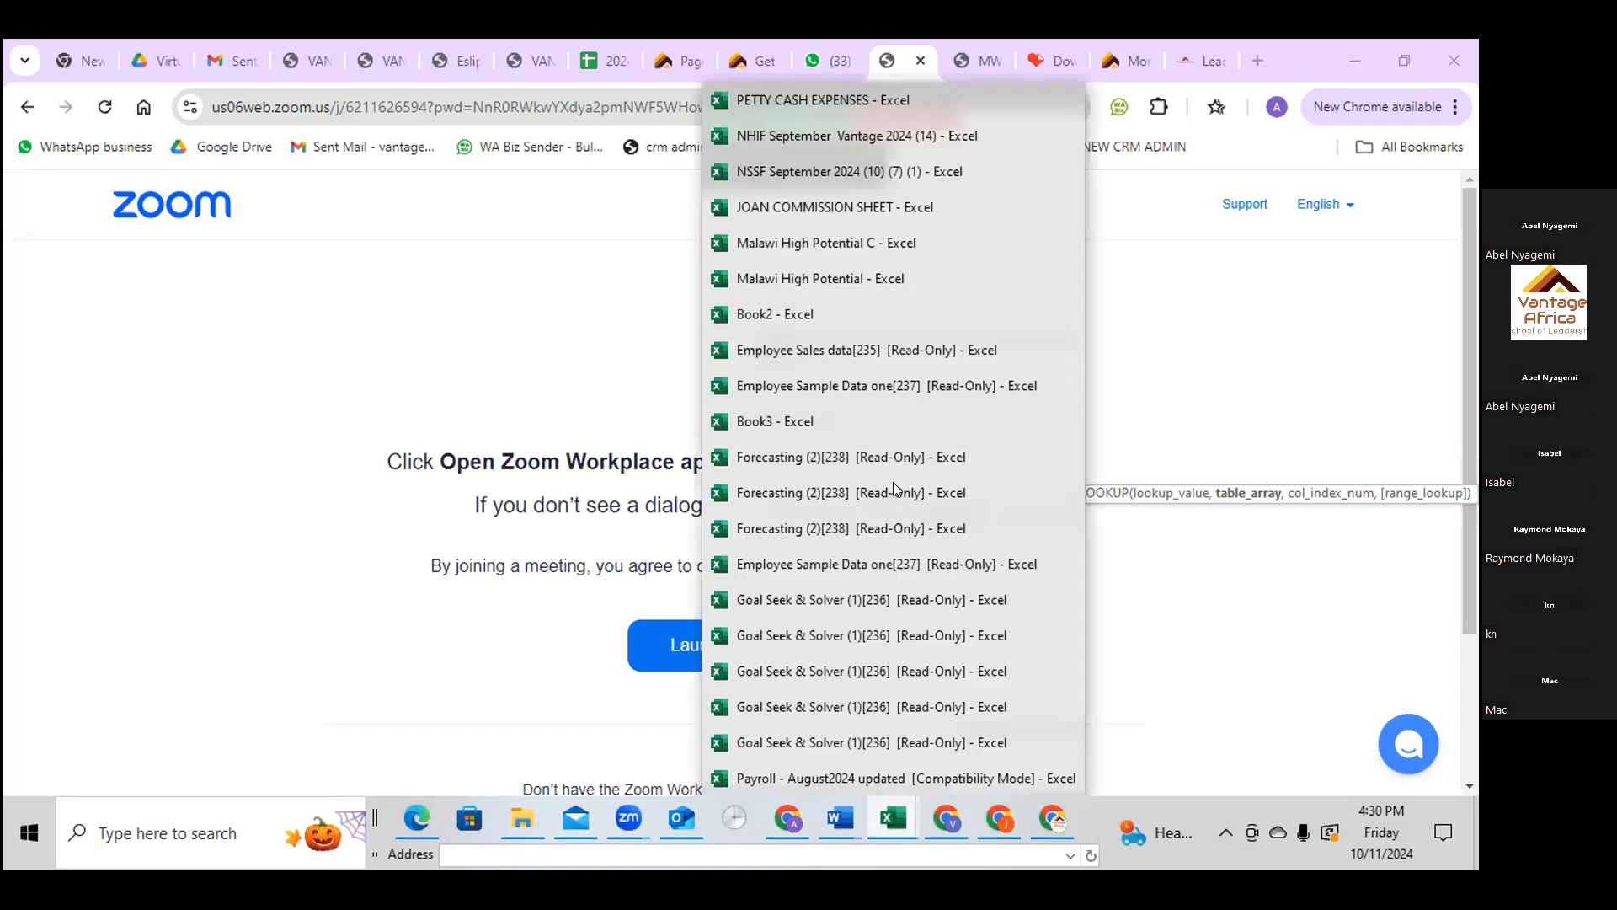
left_click(898, 350)
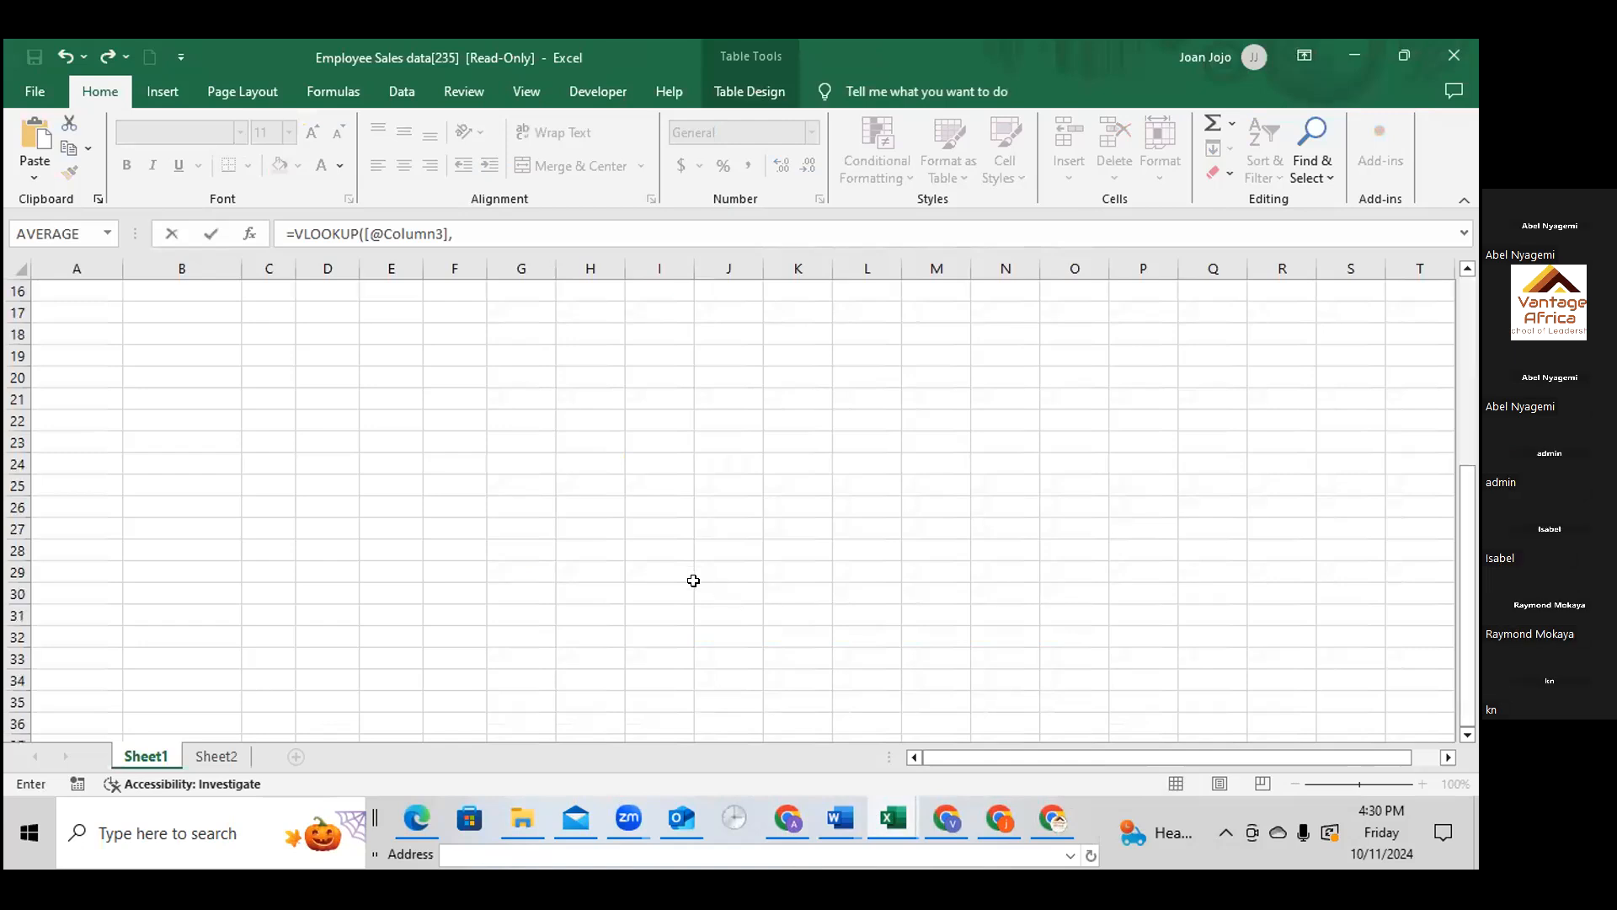
scroll(693, 574, "up", 2)
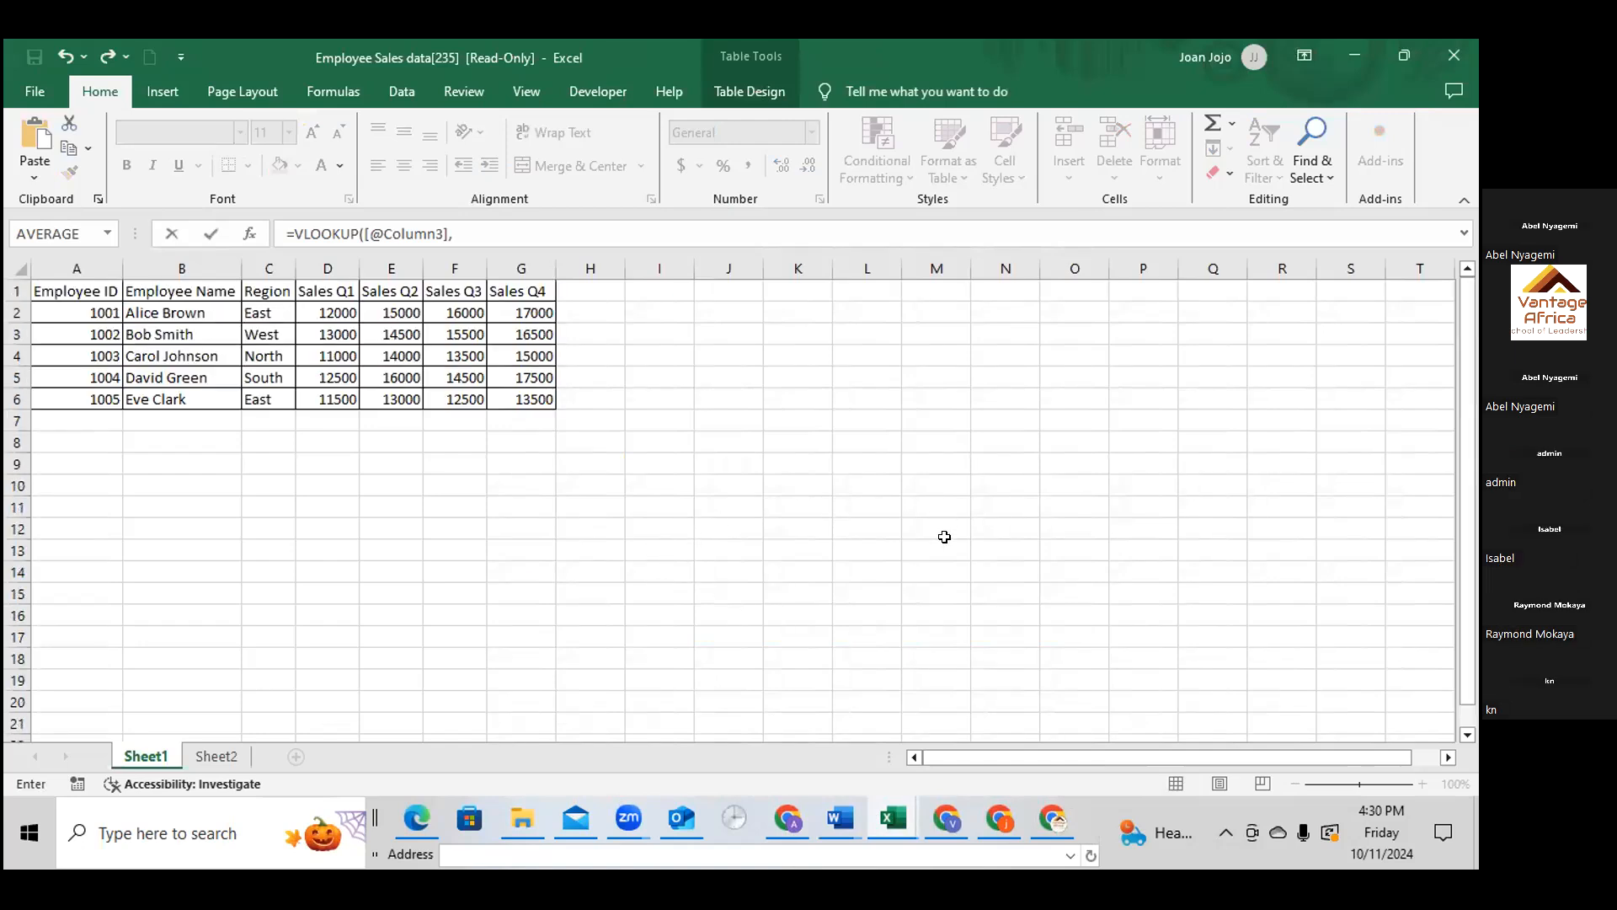
scroll(941, 534, "down", 2)
scroll(878, 573, "up", 2)
left_click(657, 329)
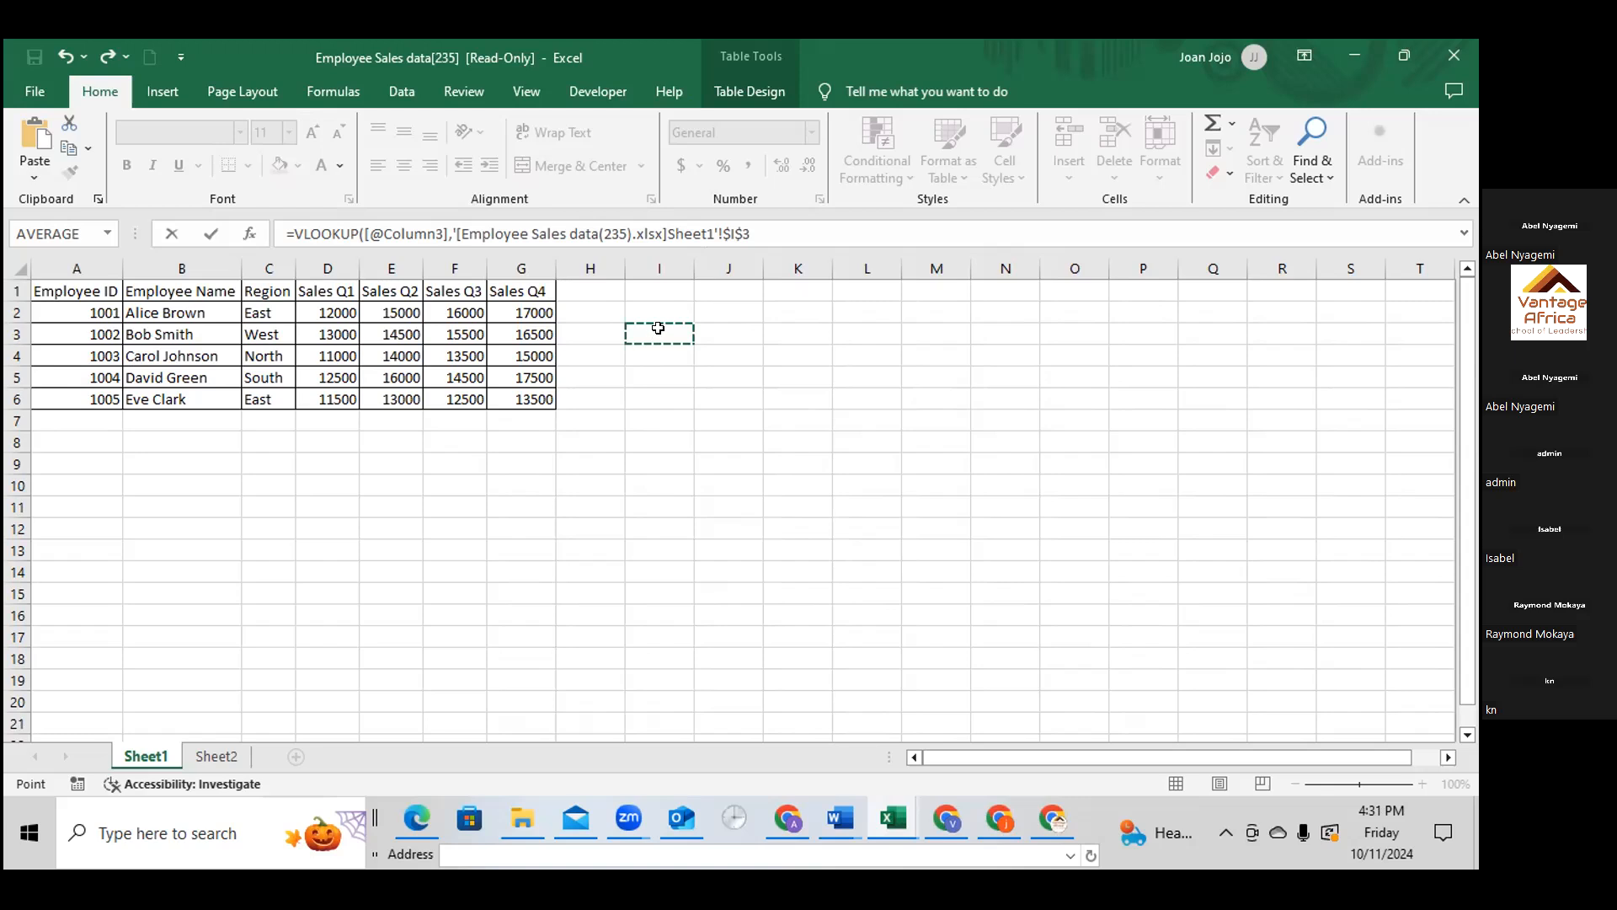
left_click_drag(750, 233, 37, 418)
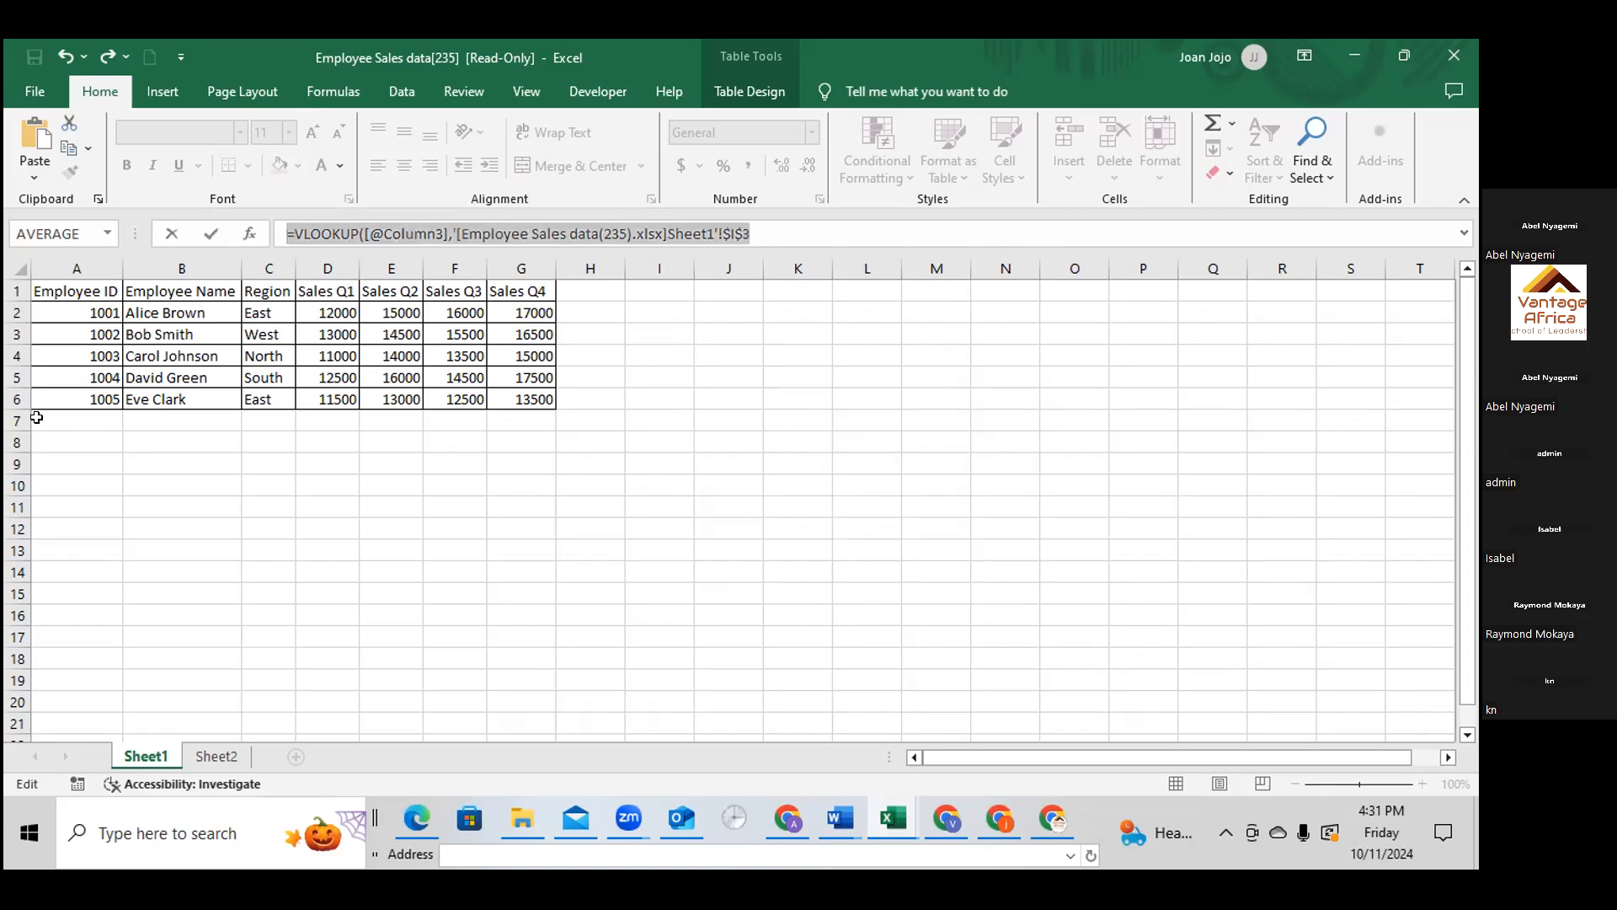
left_click(844, 682)
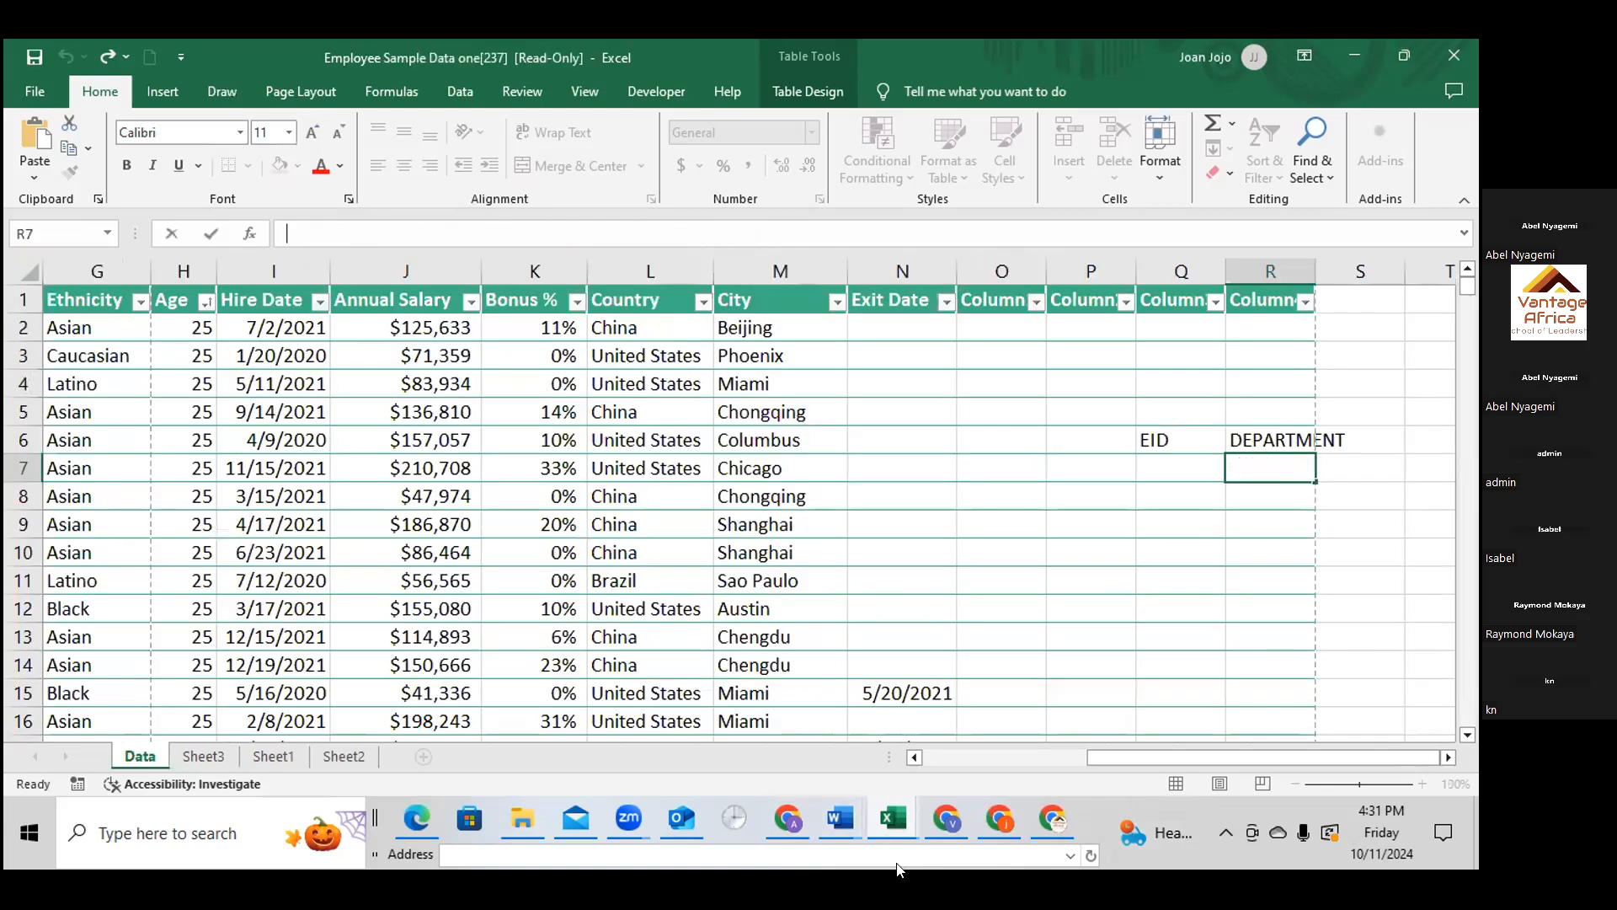
Open Sheet1 of the Employee Sales data workbook again from among the open Excel files
left_click(892, 815)
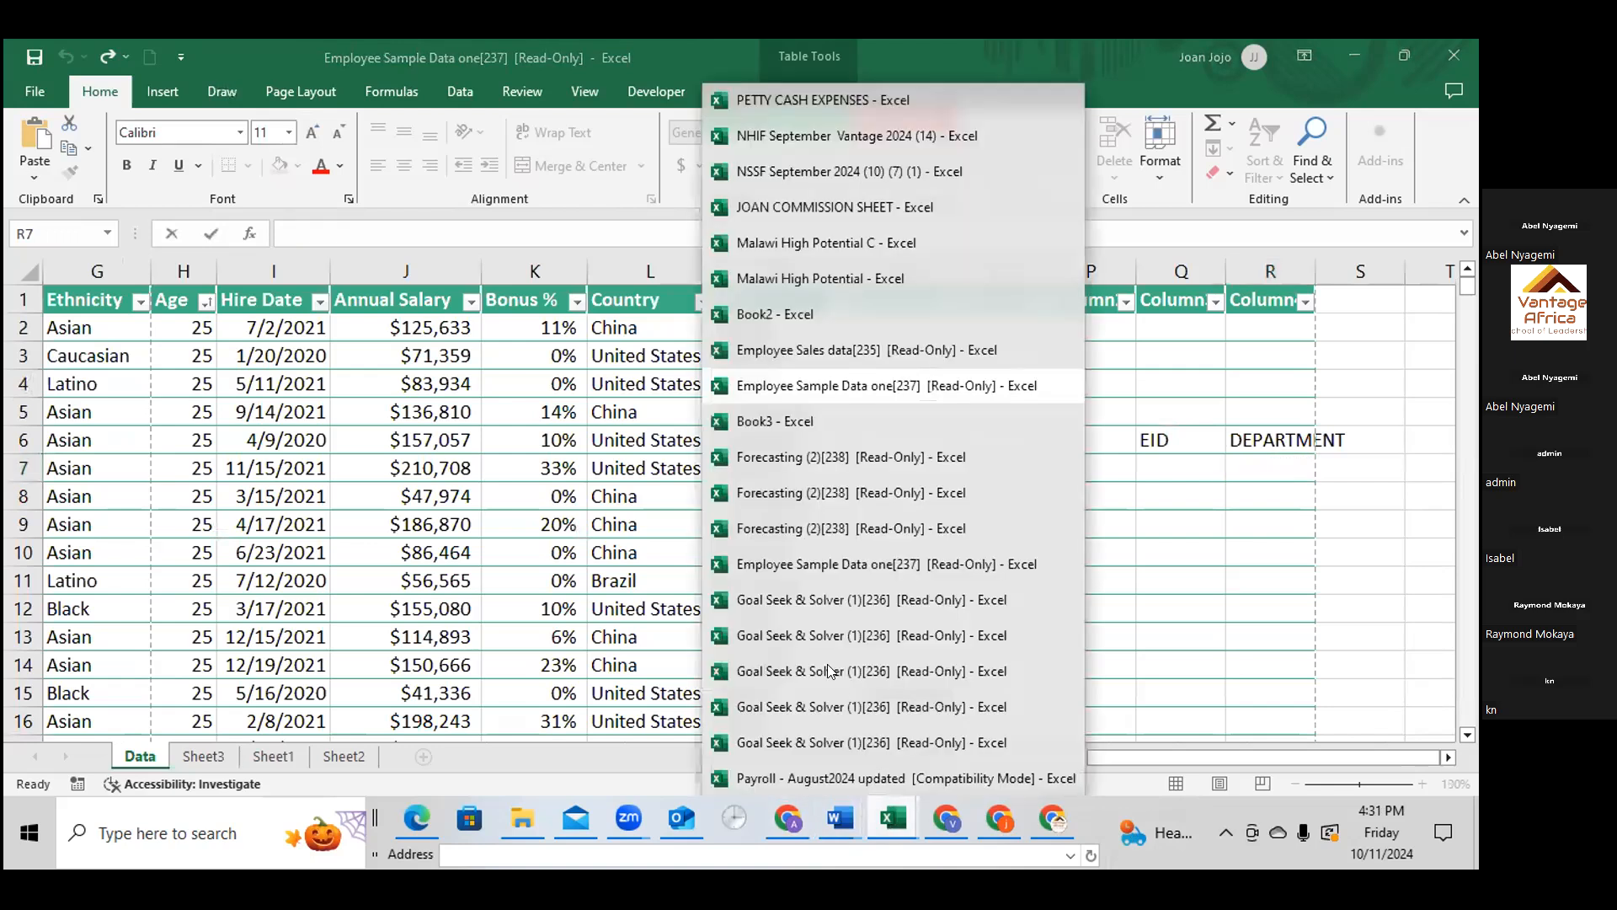
left_click(825, 353)
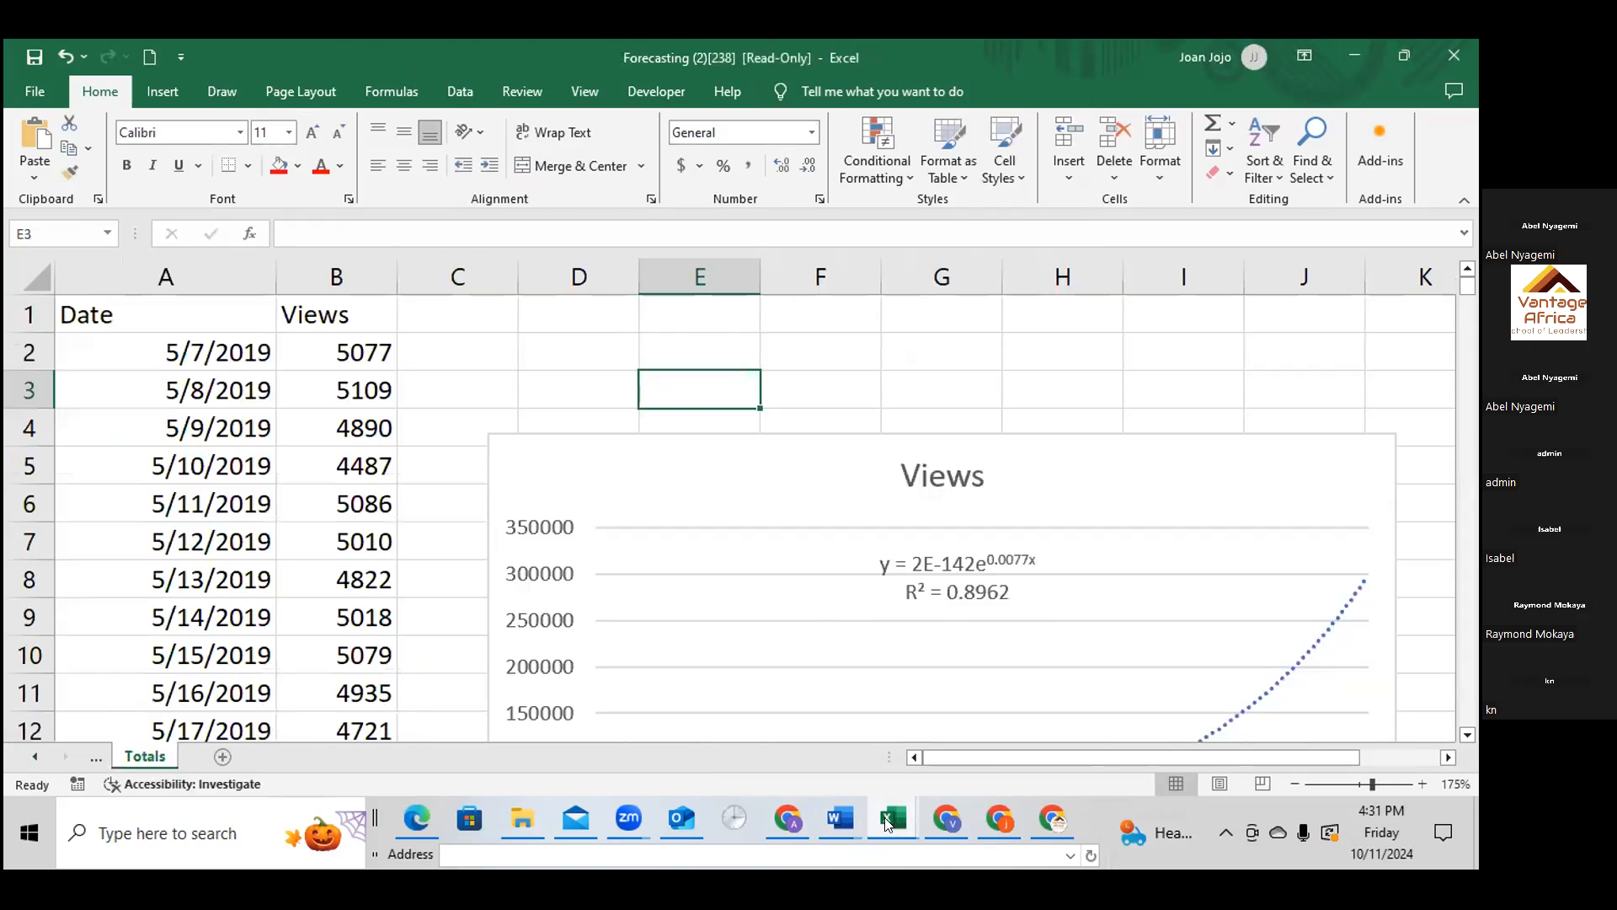
left_click(887, 821)
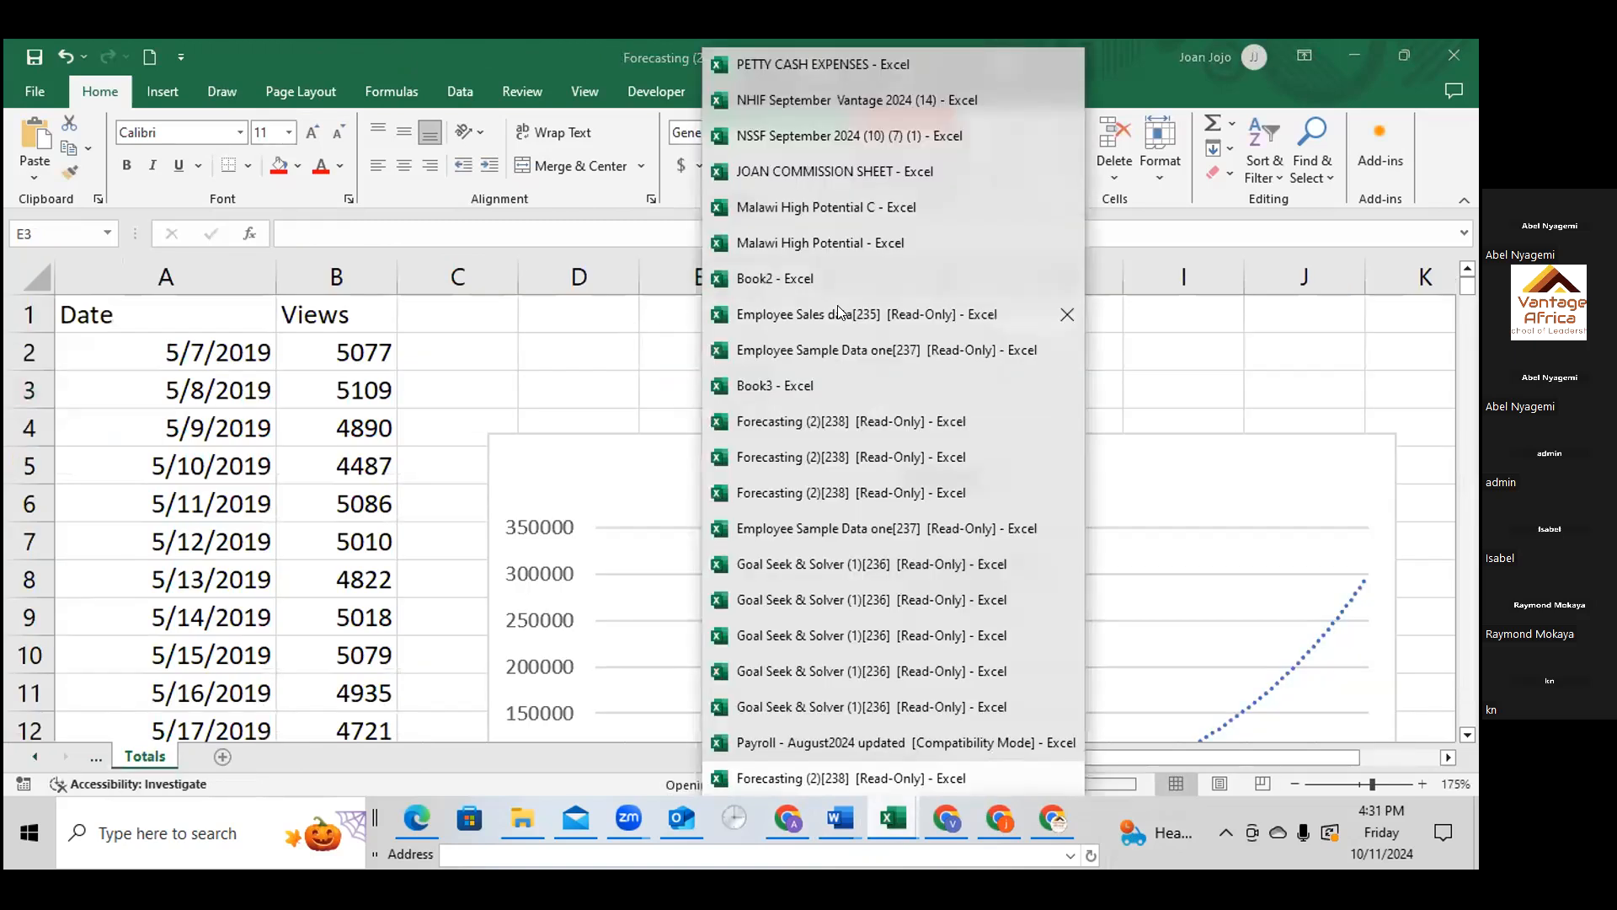
left_click(874, 328)
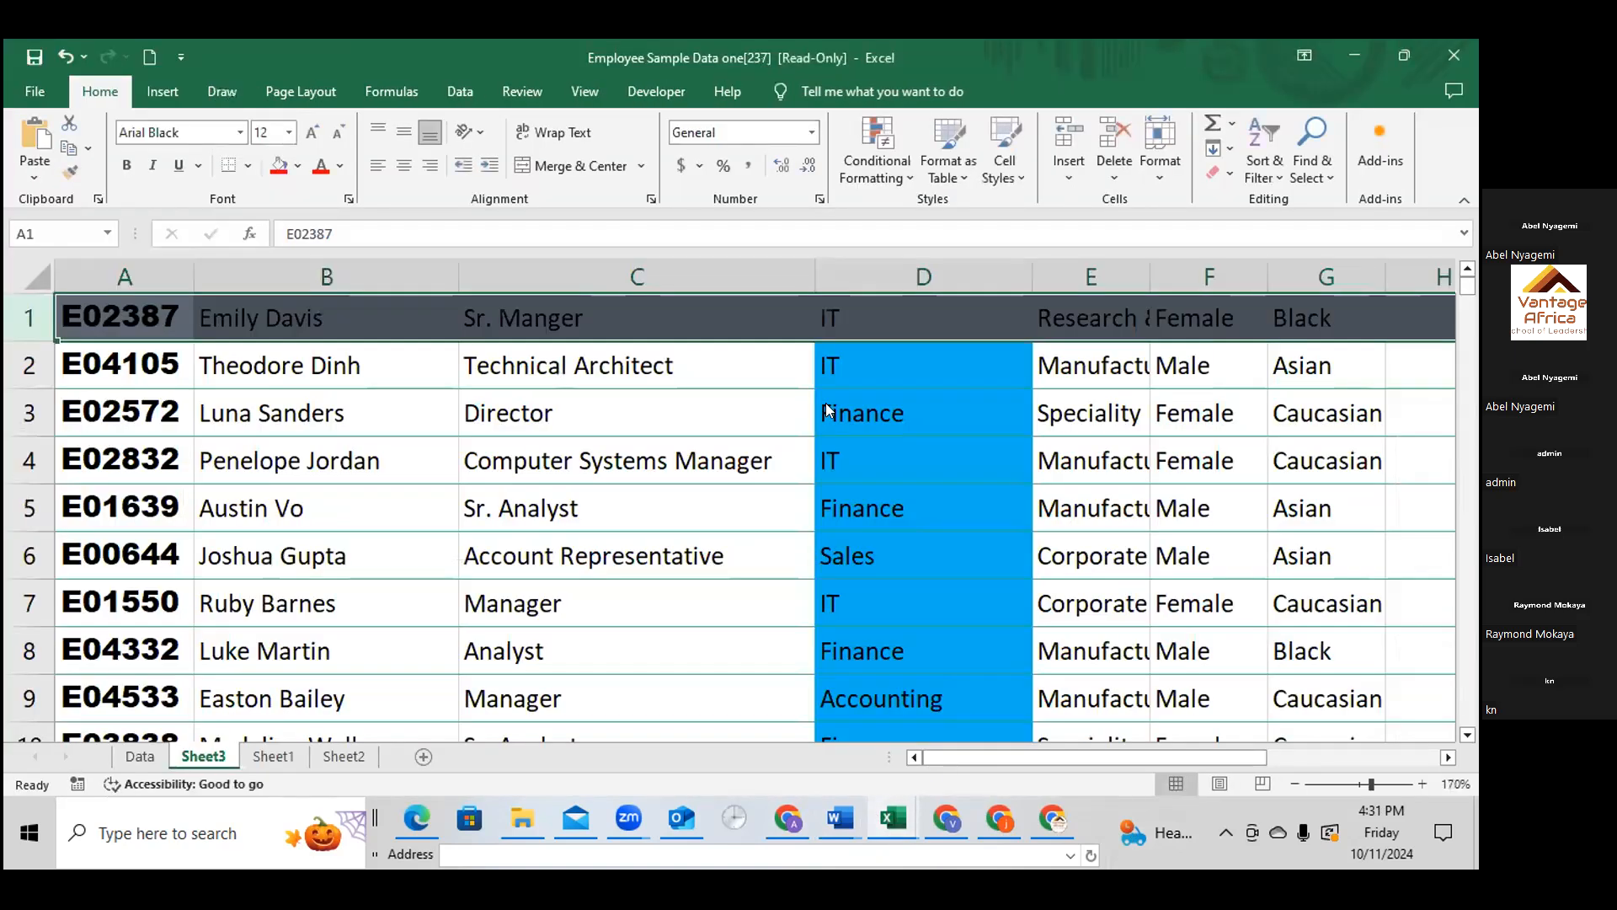
left_click(888, 817)
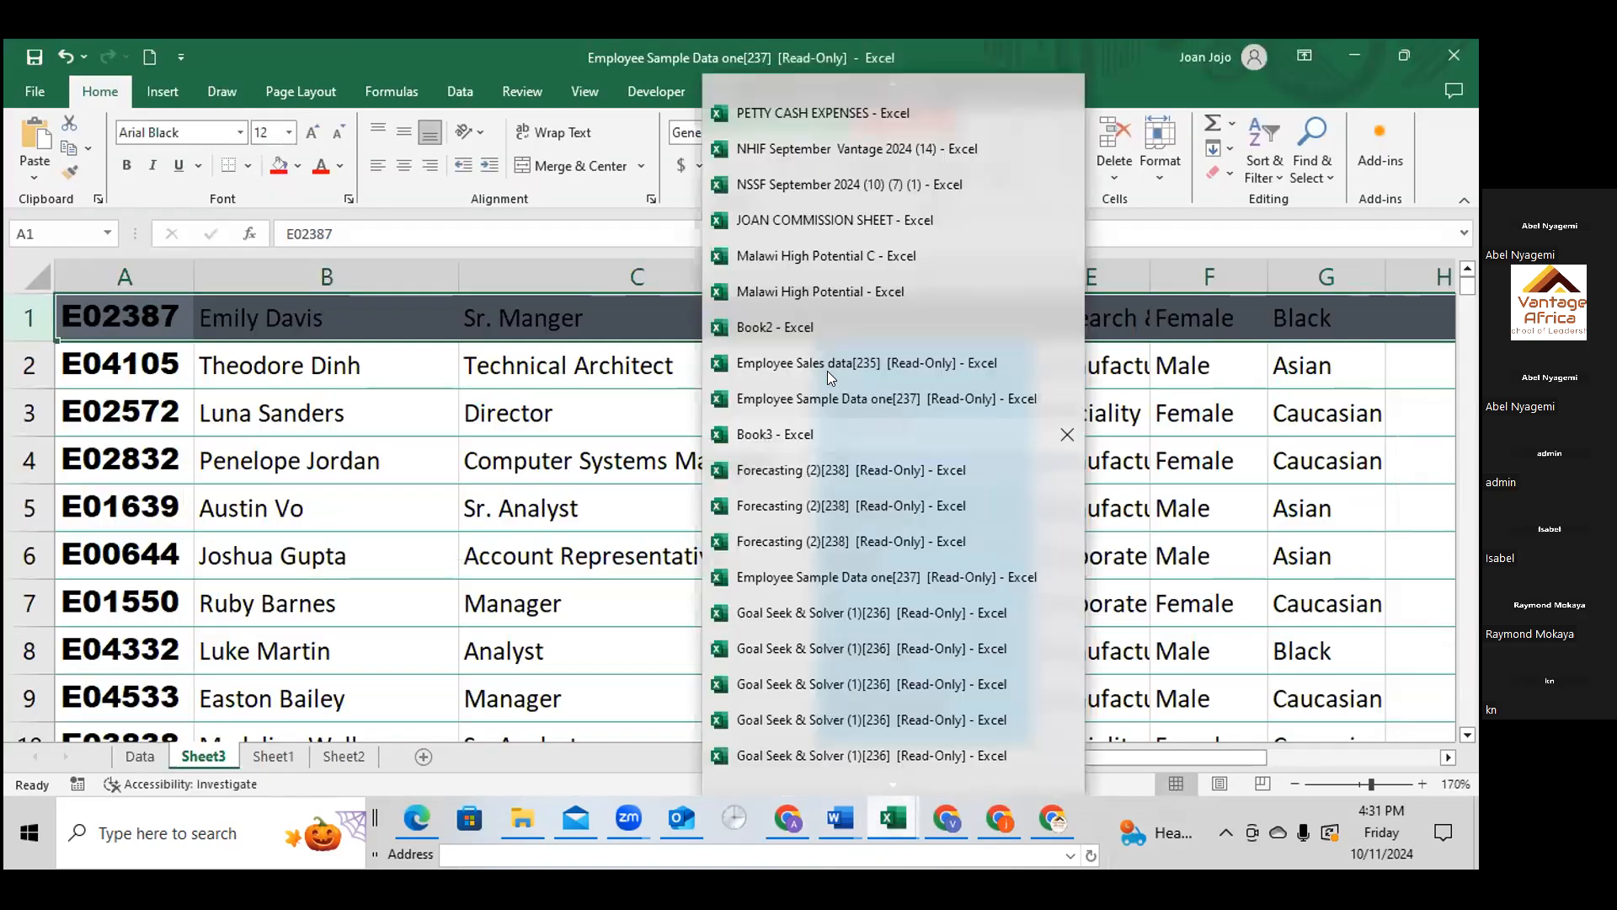
left_click(827, 371)
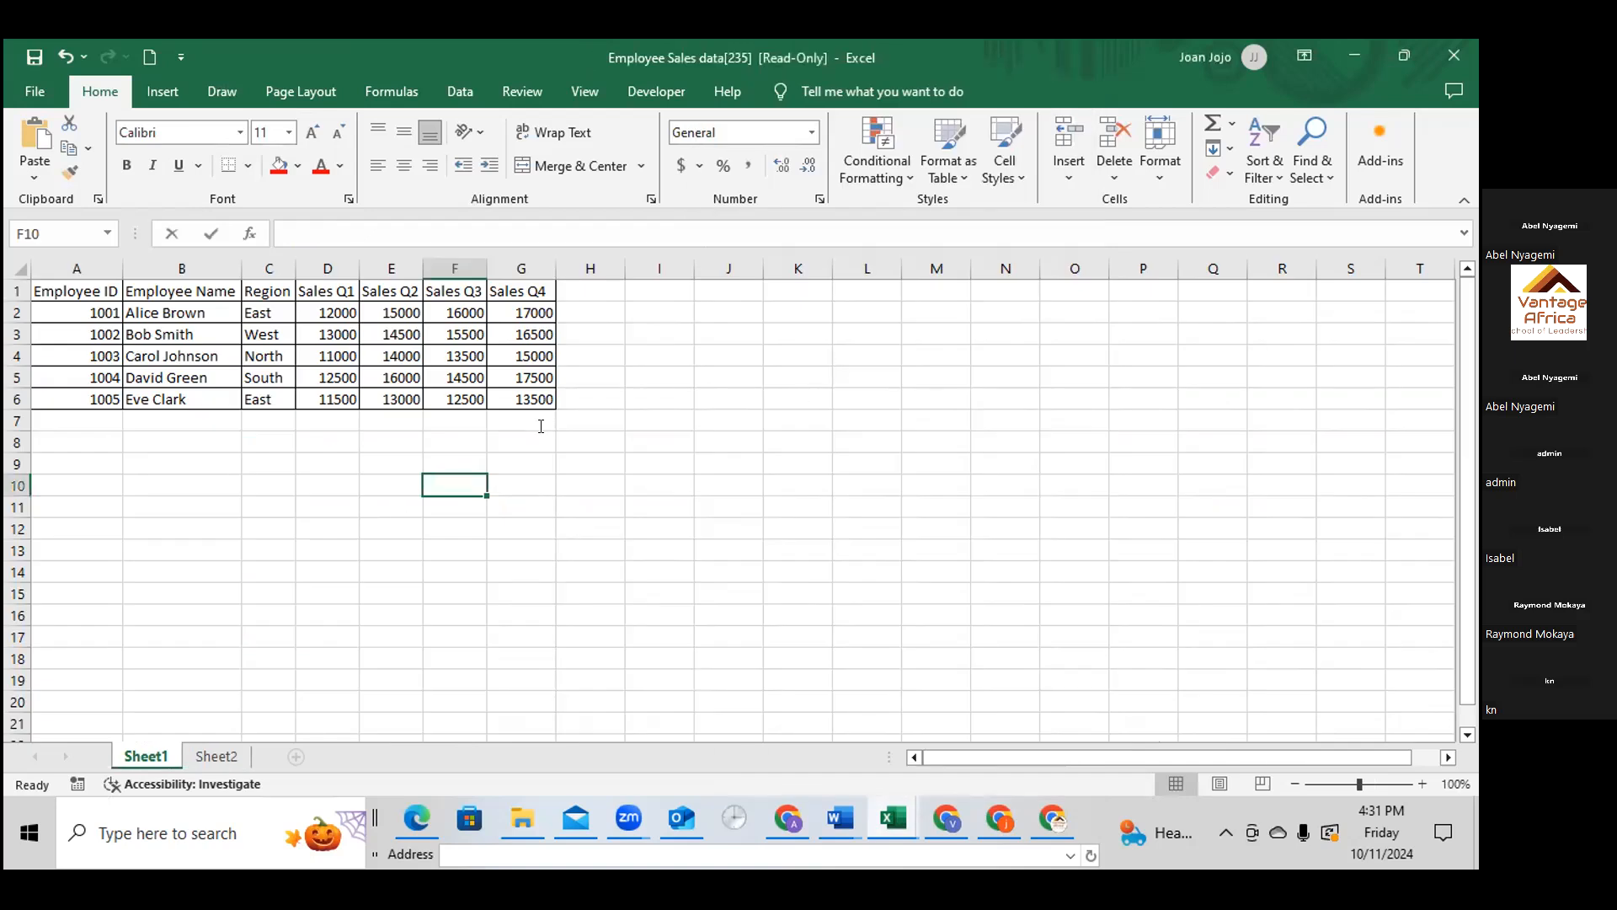
Enter the heading Region in cell I3 beside the sales table
left_click(598, 331)
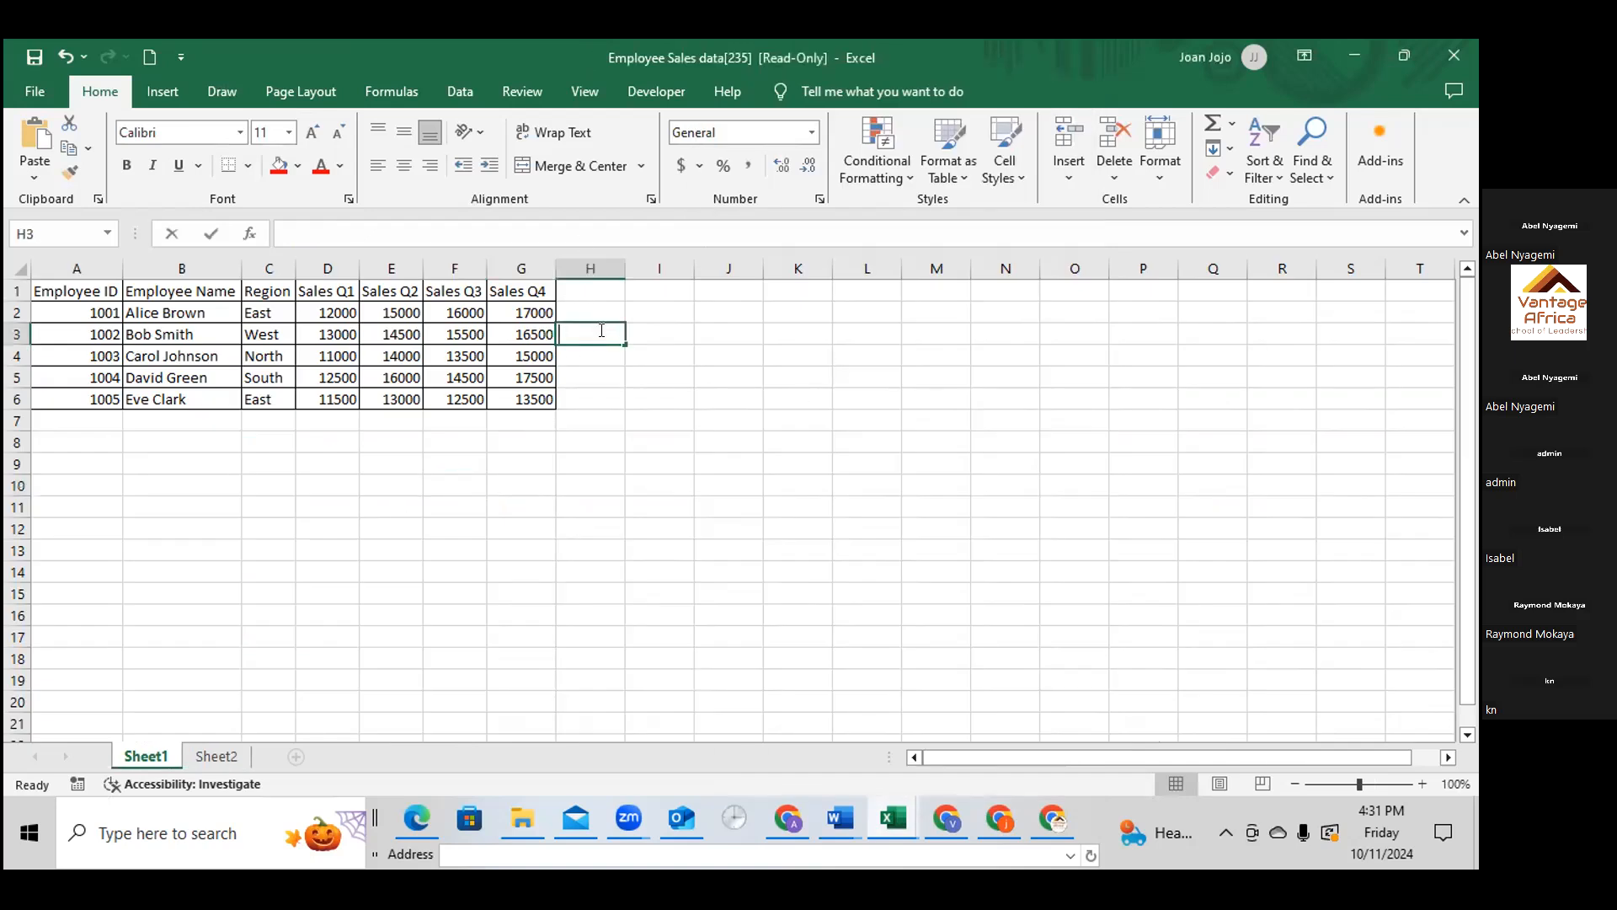
double_click(601, 331)
left_click(659, 331)
double_click(660, 330)
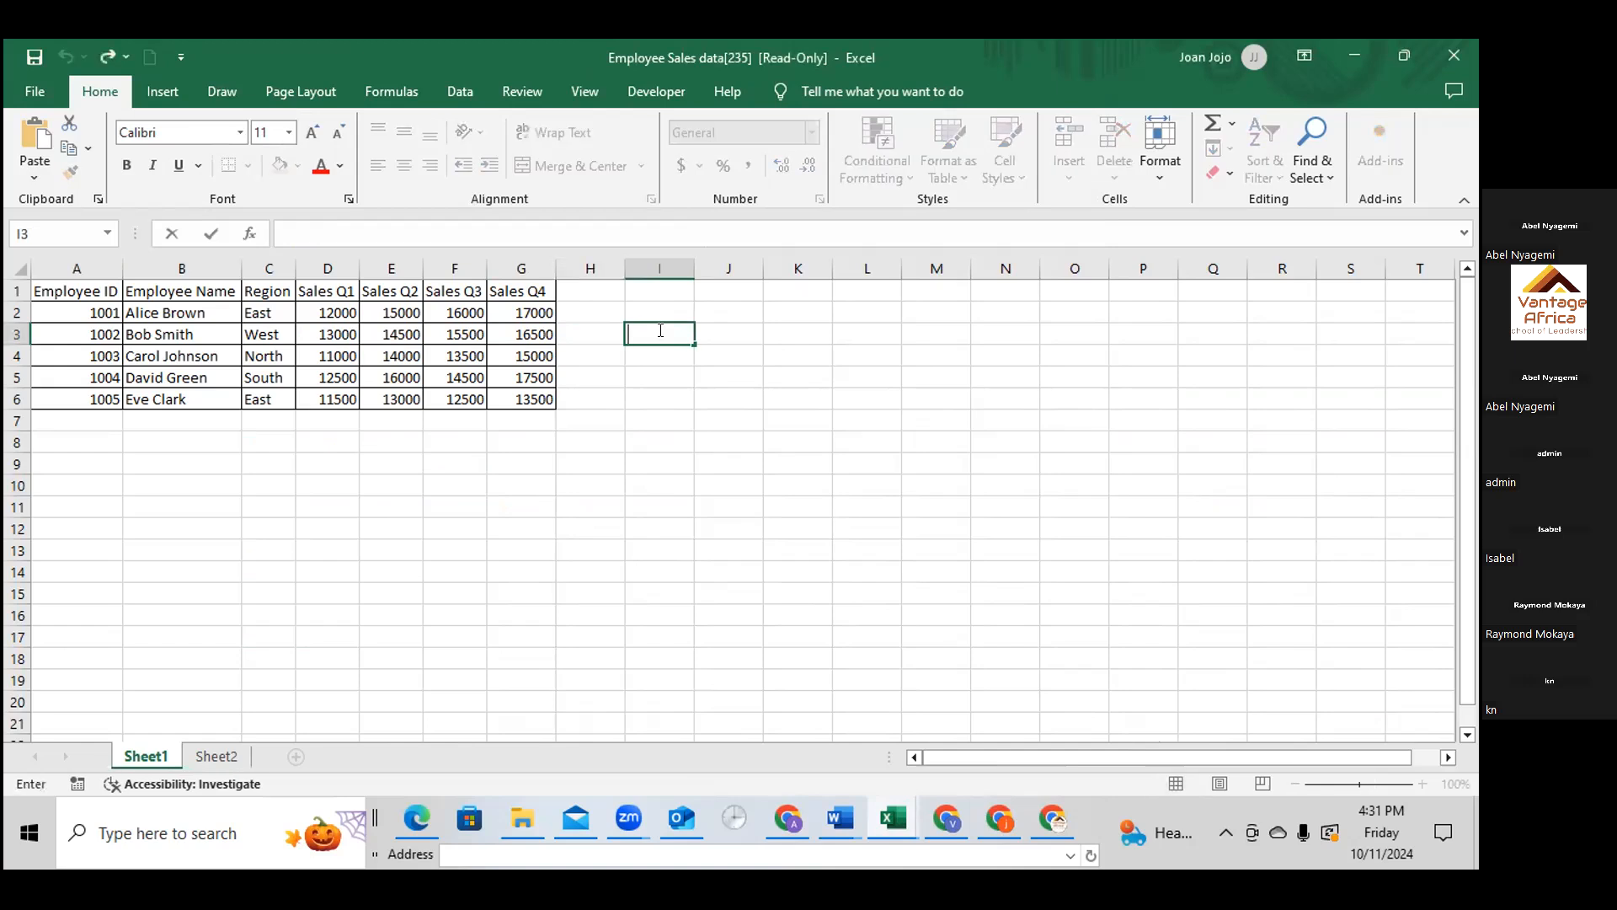
type("Region")
Try an Employee heading in cell J3 and discard it
left_click(711, 330)
double_click(714, 330)
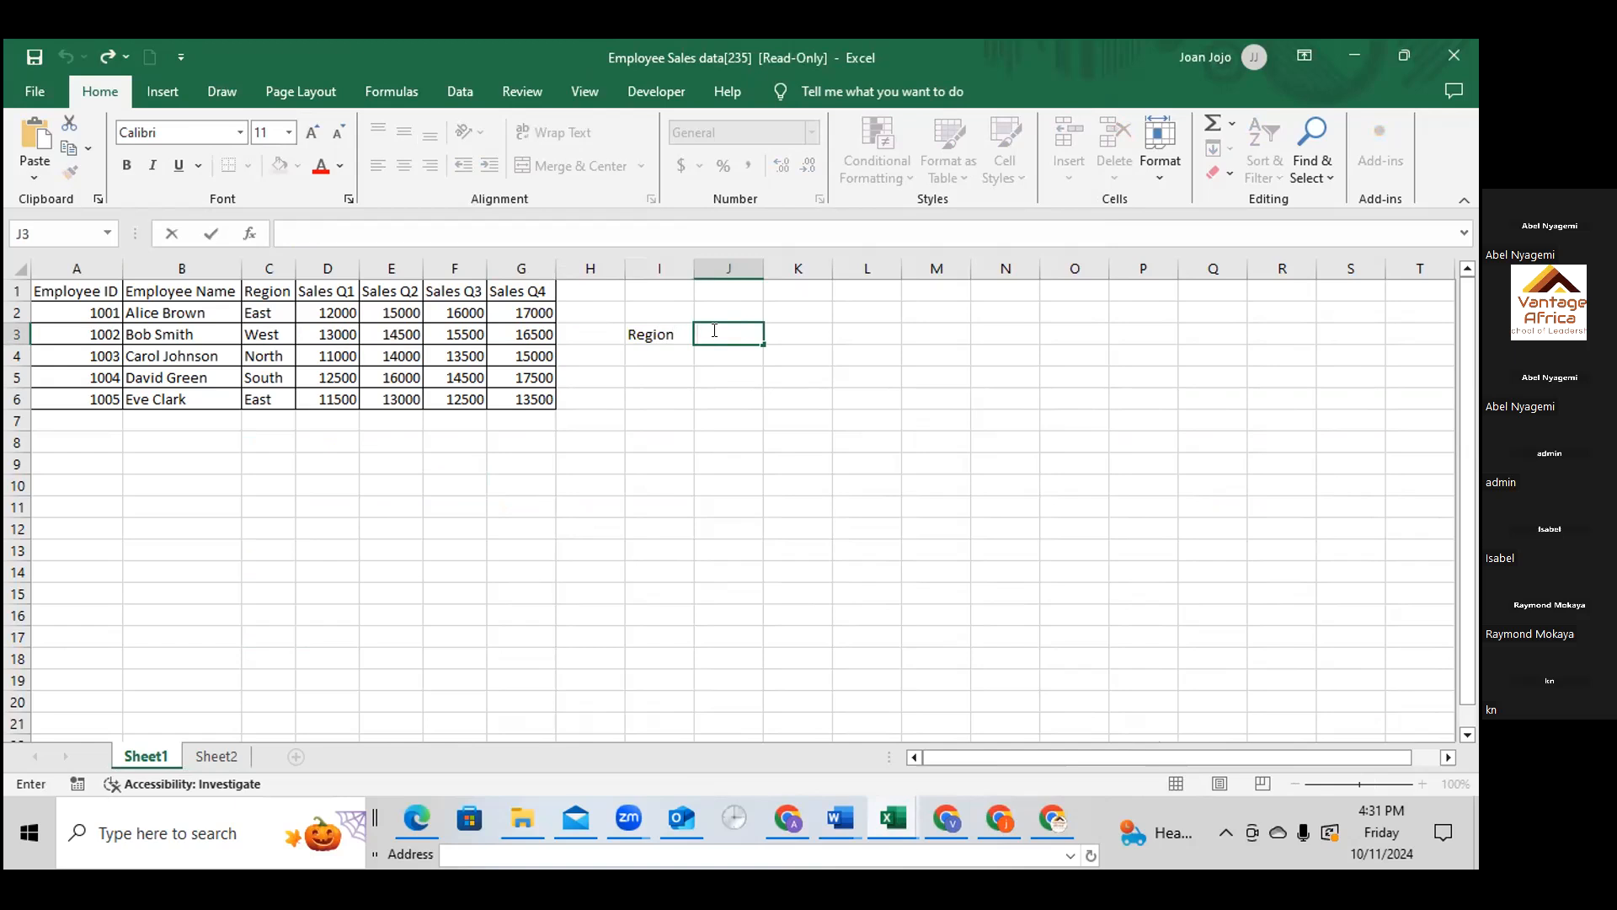
type("Employee")
key("BackSpace")
key("BackSpace")
key("BackSpace")
key("BackSpace")
key("BackSpace")
key("BackSpace")
key("BackSpace")
key("BackSpace")
Replace the heading in I3 with EID and enter Region as the heading in J3
double_click(666, 333)
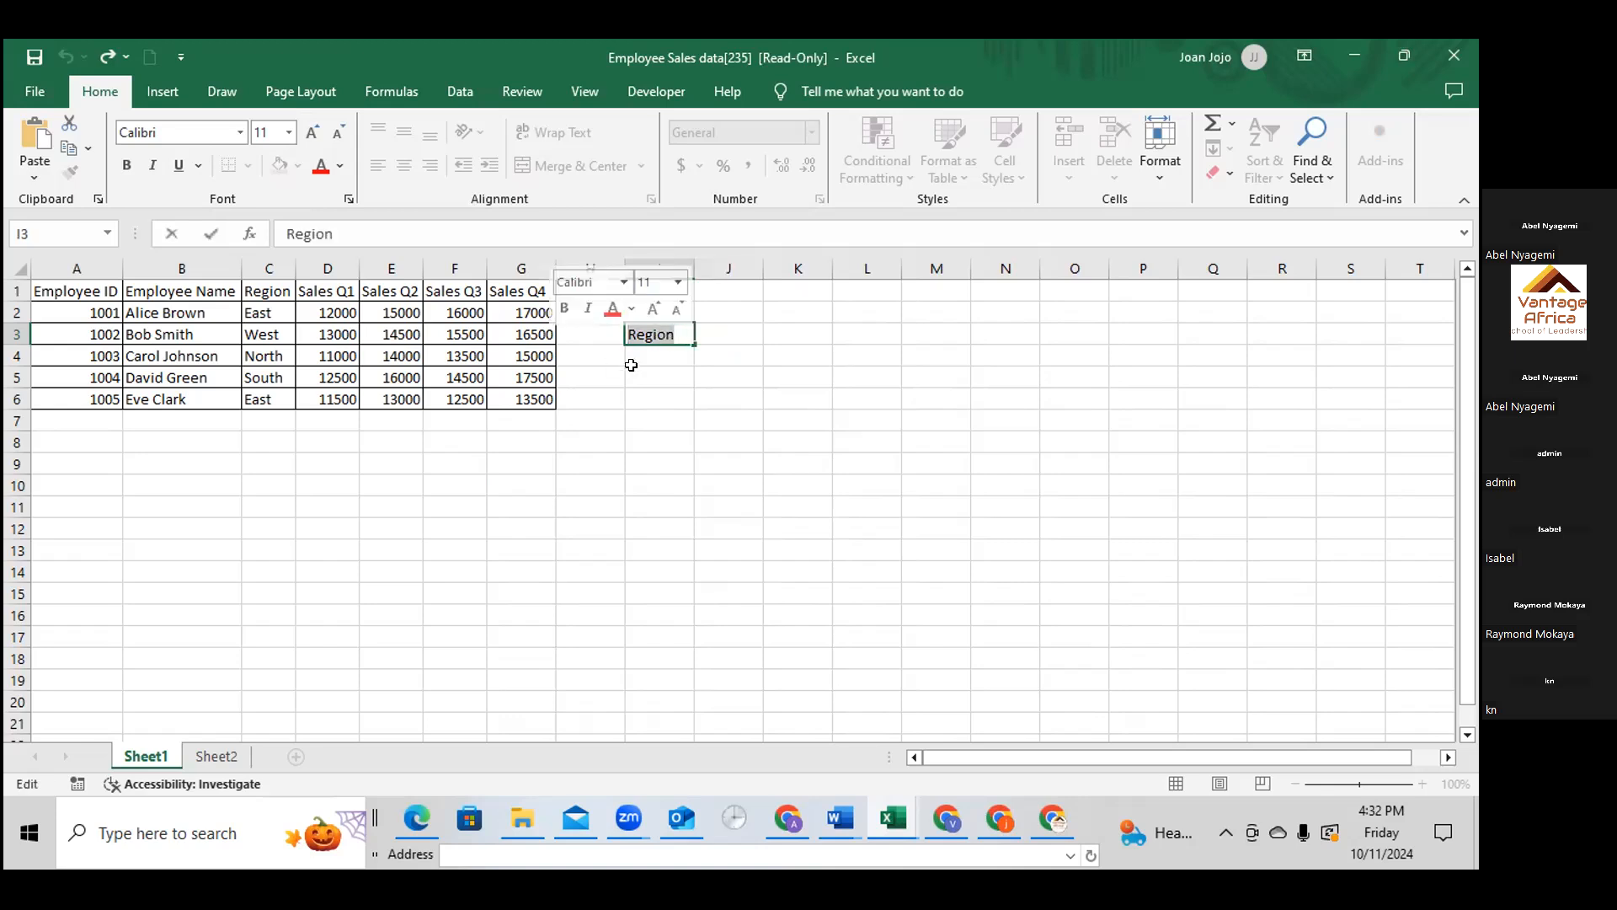
type("El")
type("D")
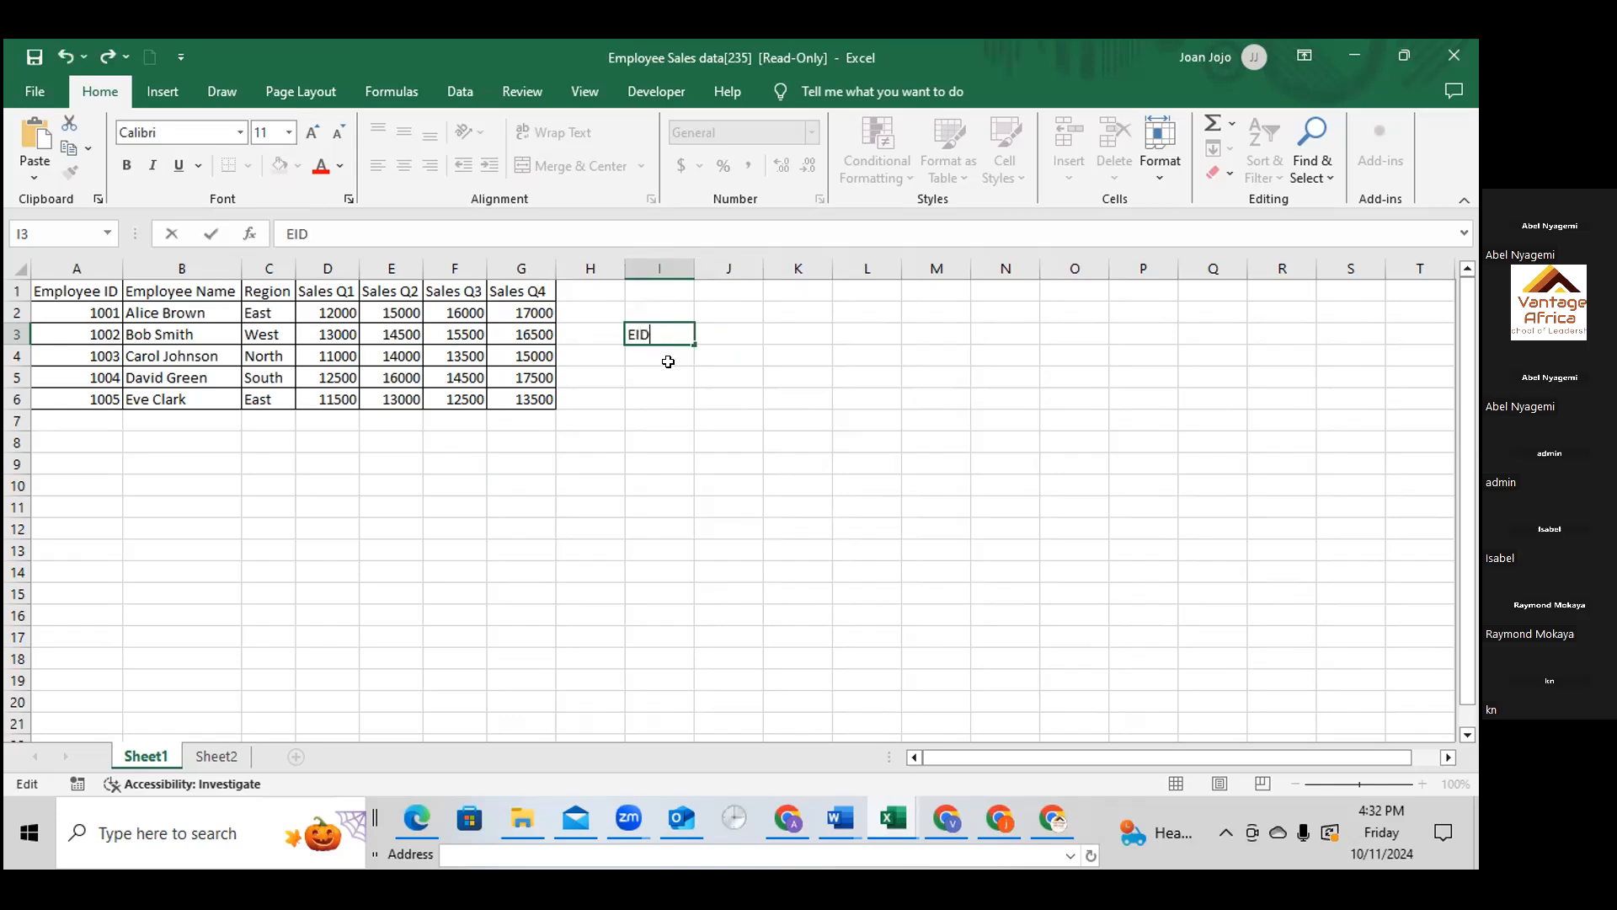
left_click(741, 331)
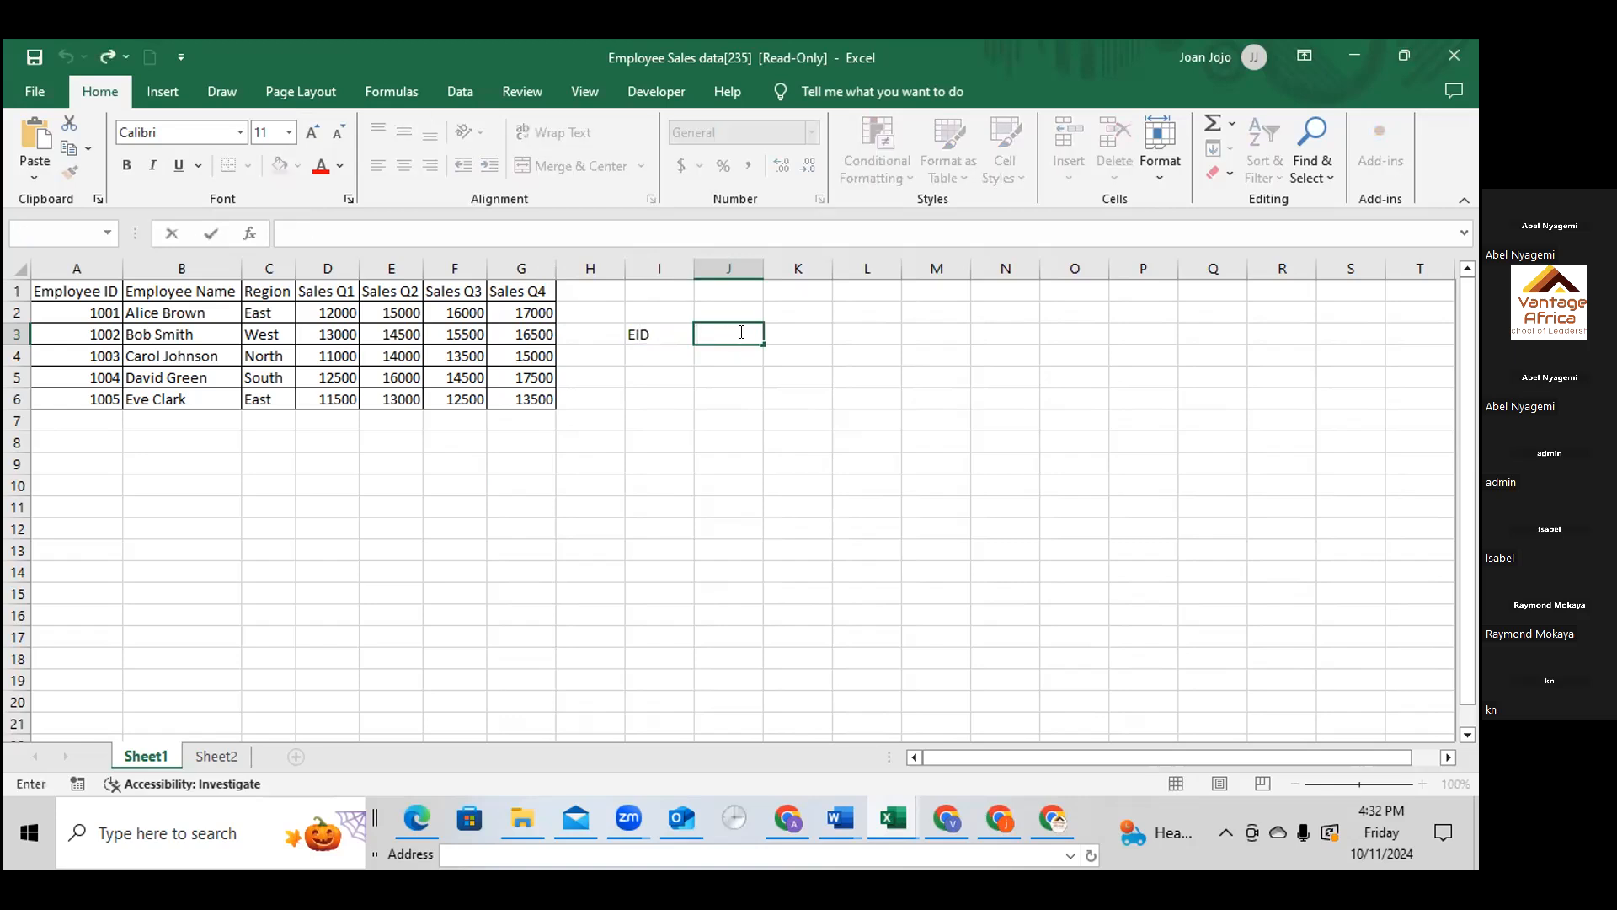
type("Region")
Start a VLOOKUP formula in cell J4 under the Region heading
left_click(677, 350)
left_click(719, 355)
double_click(719, 355)
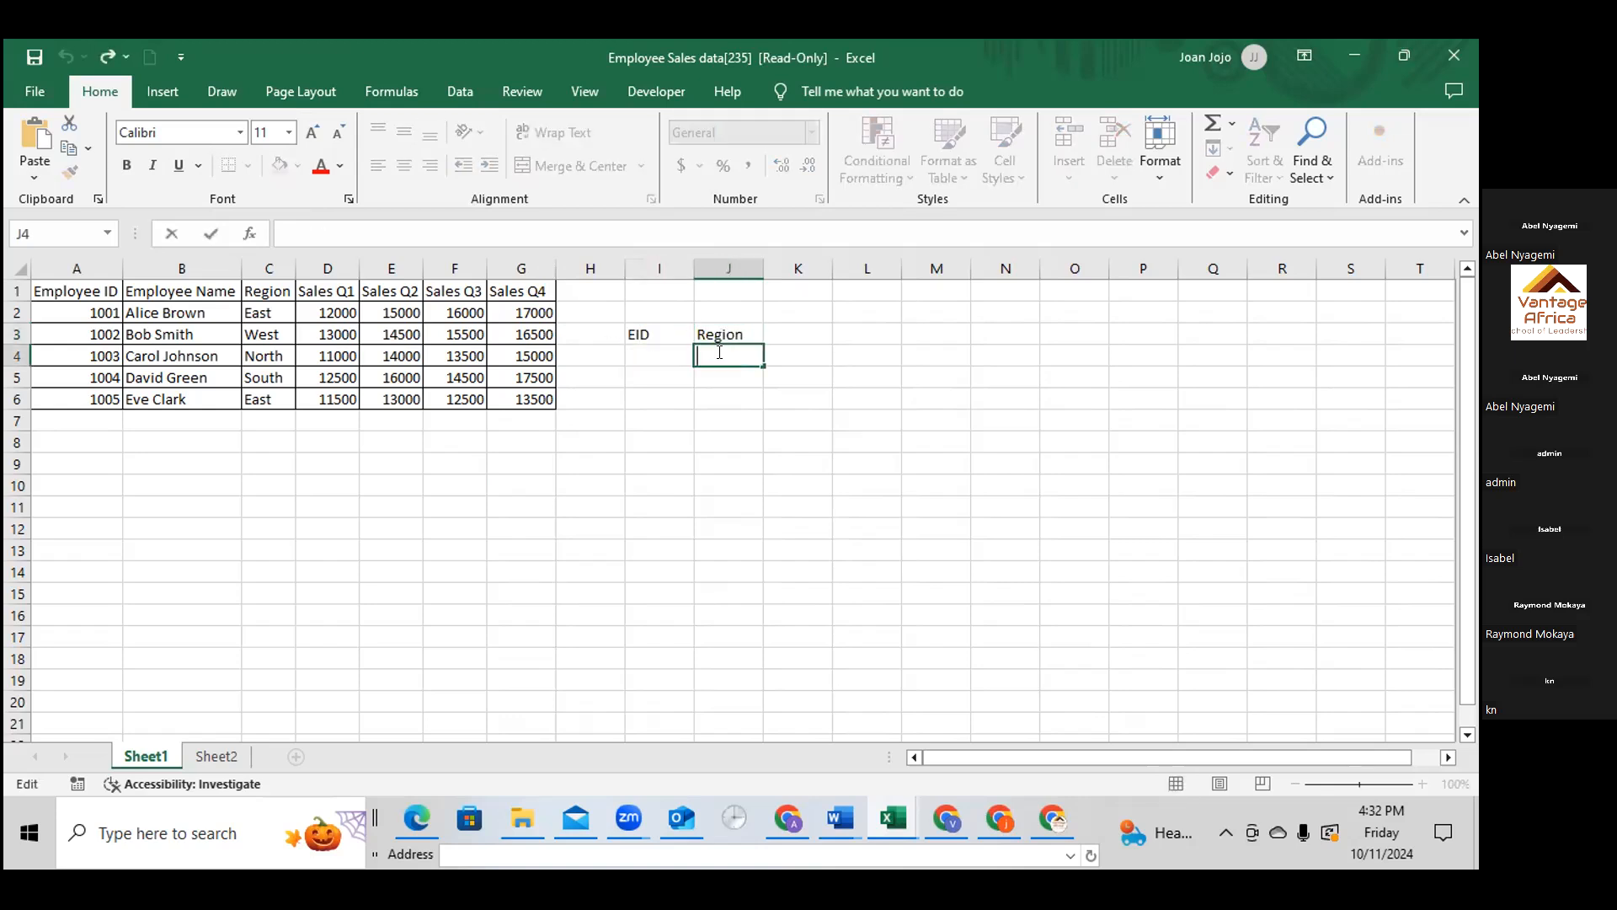
type("=VLOOUP")
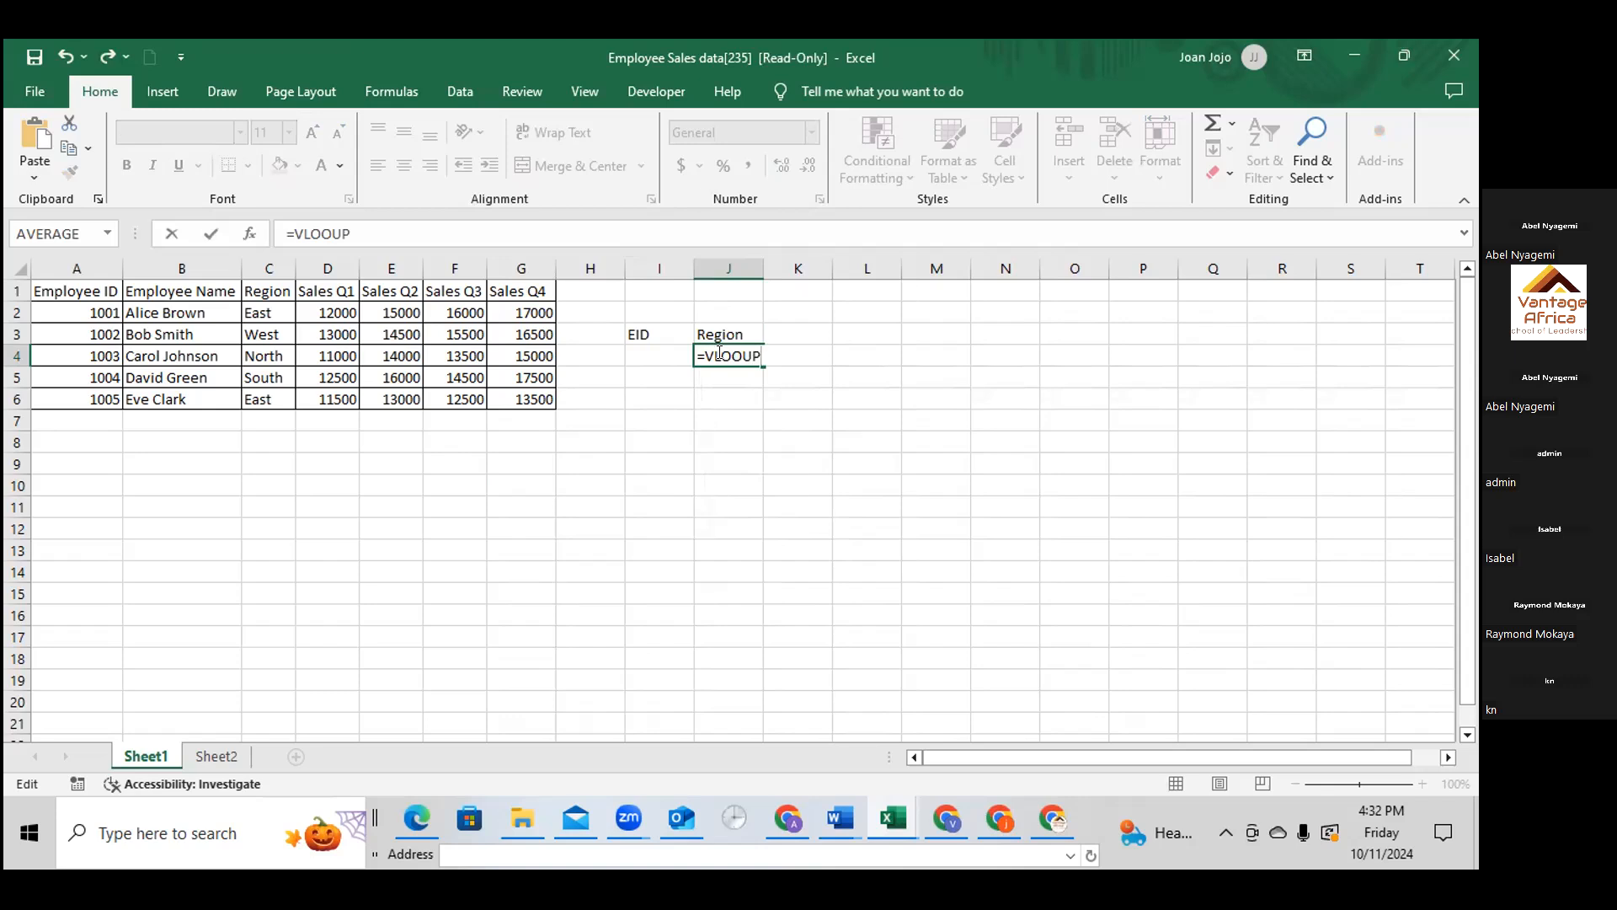
key("BackSpace")
key("BackSpace")
key("BackSpace")
type("O")
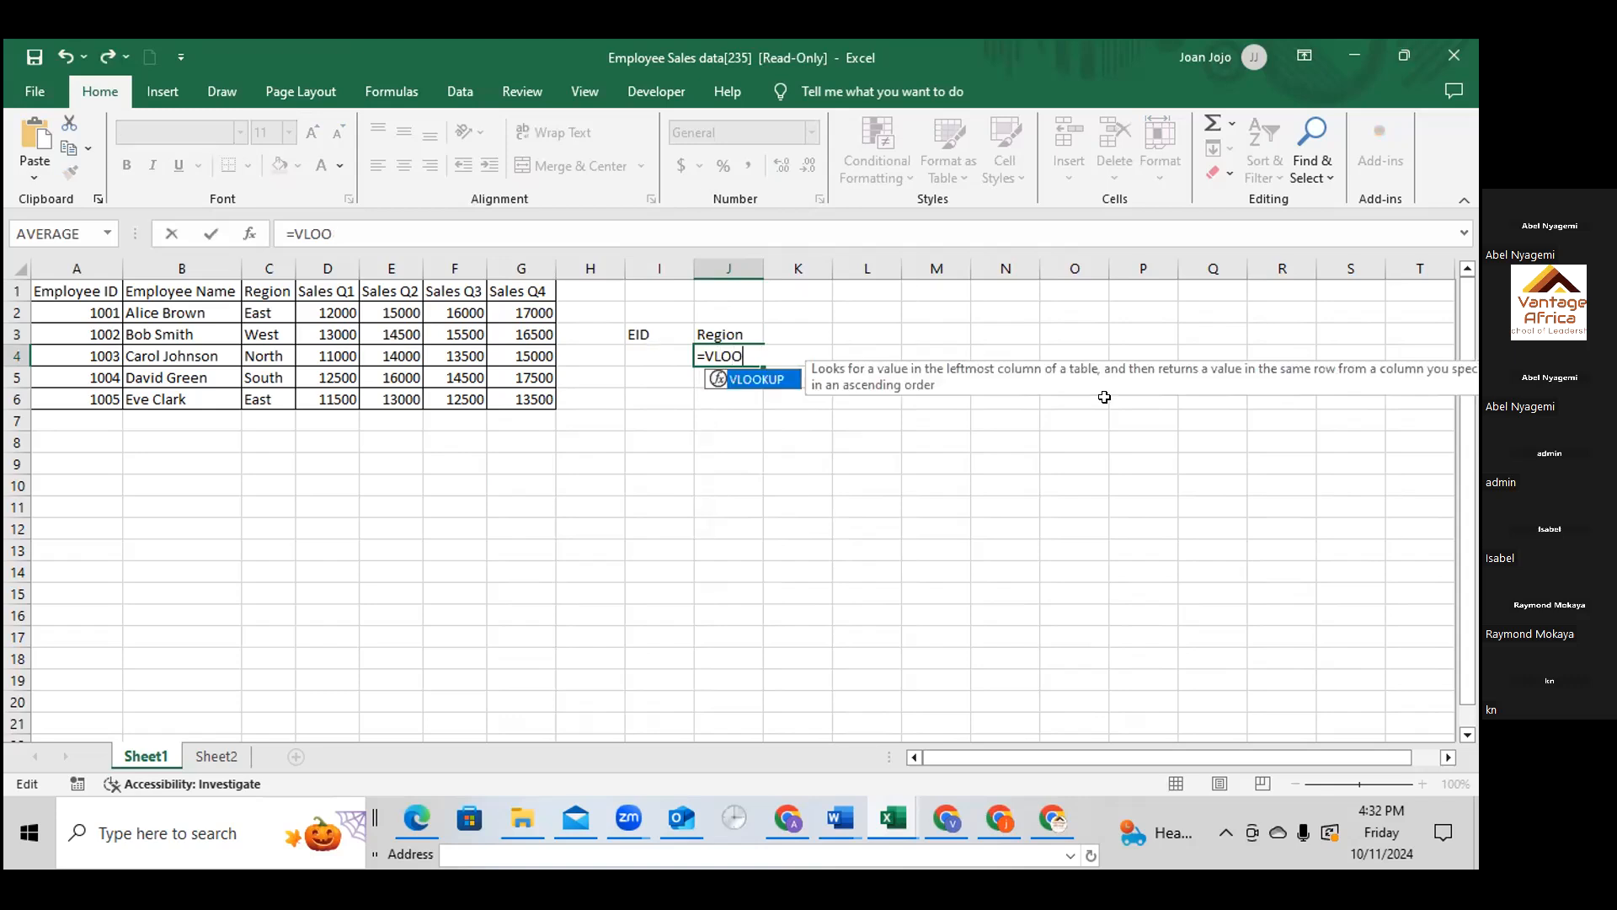
type("KUP")
double_click(741, 381)
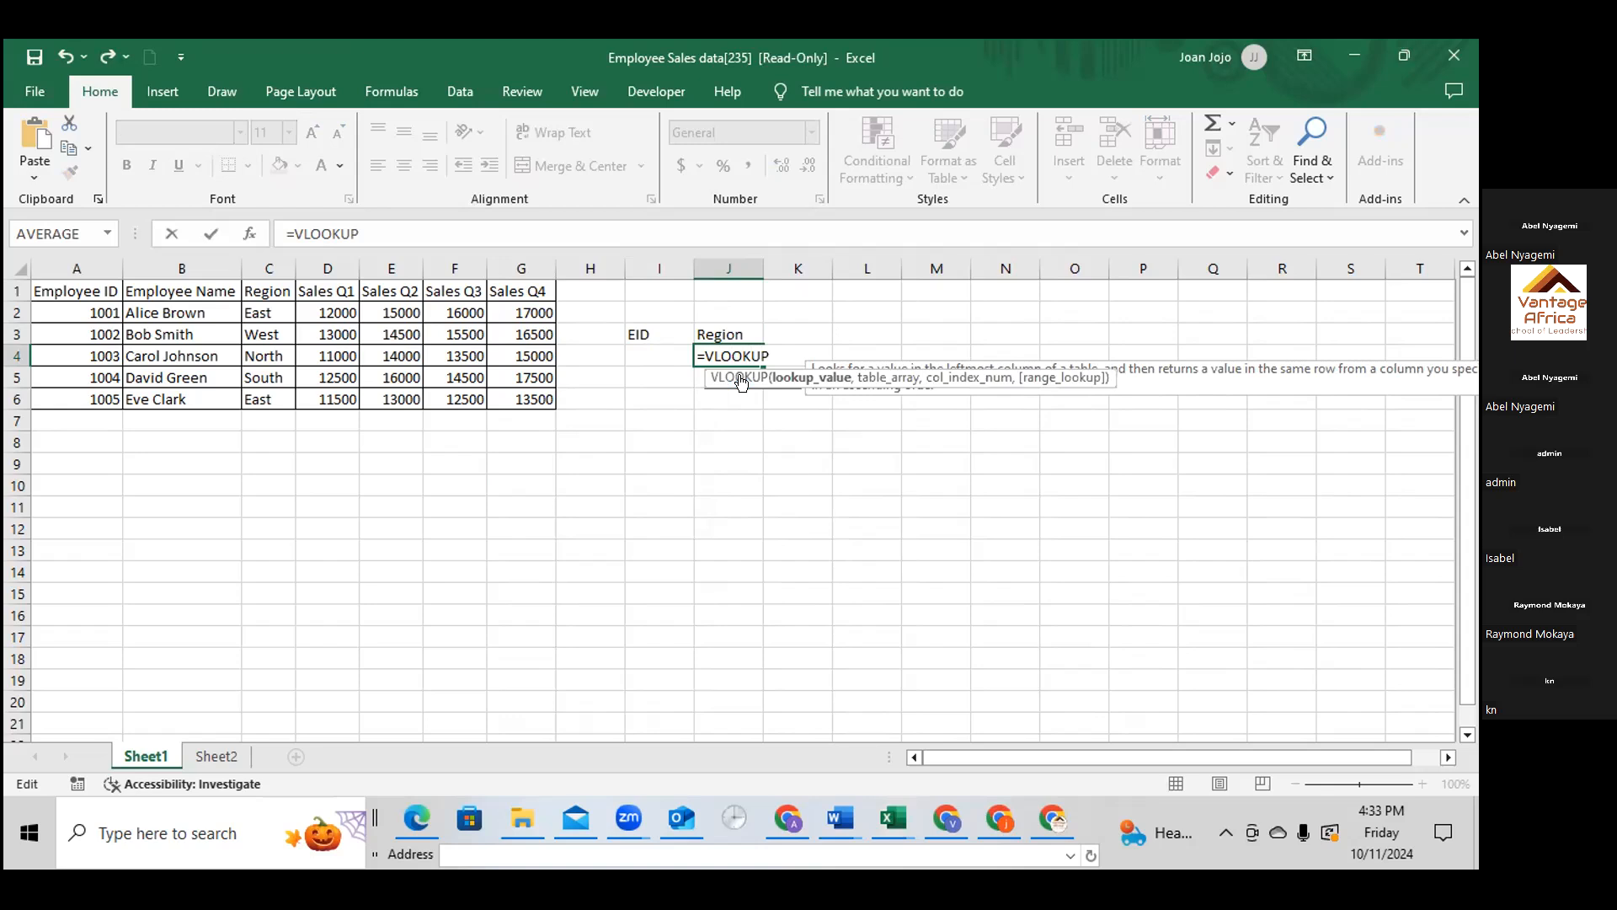
type("(")
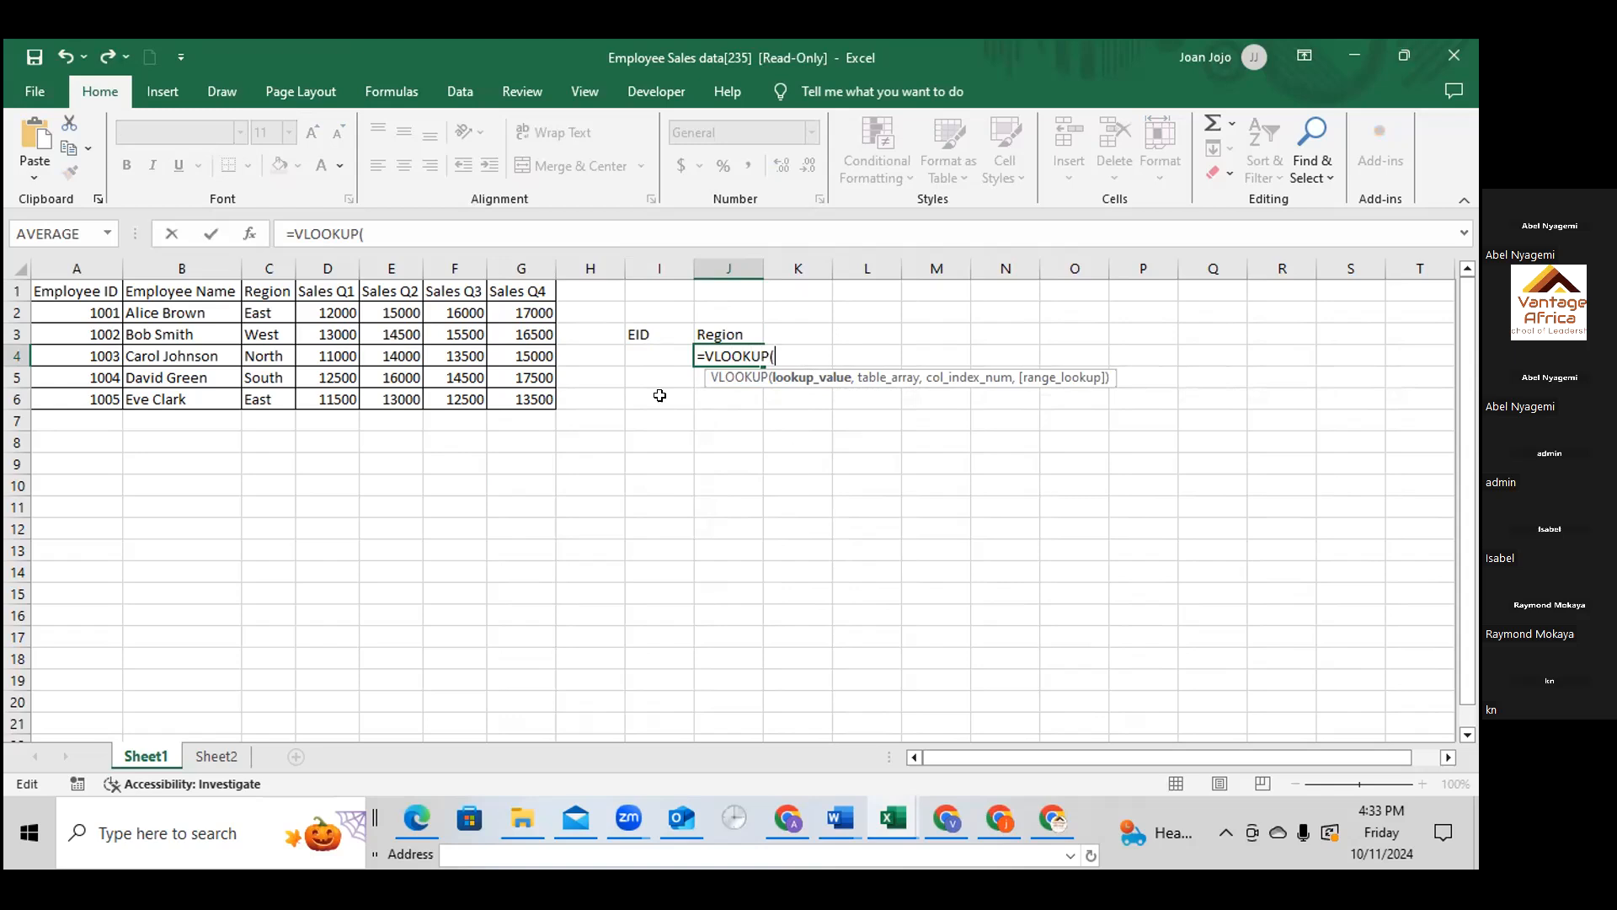
left_click(657, 352)
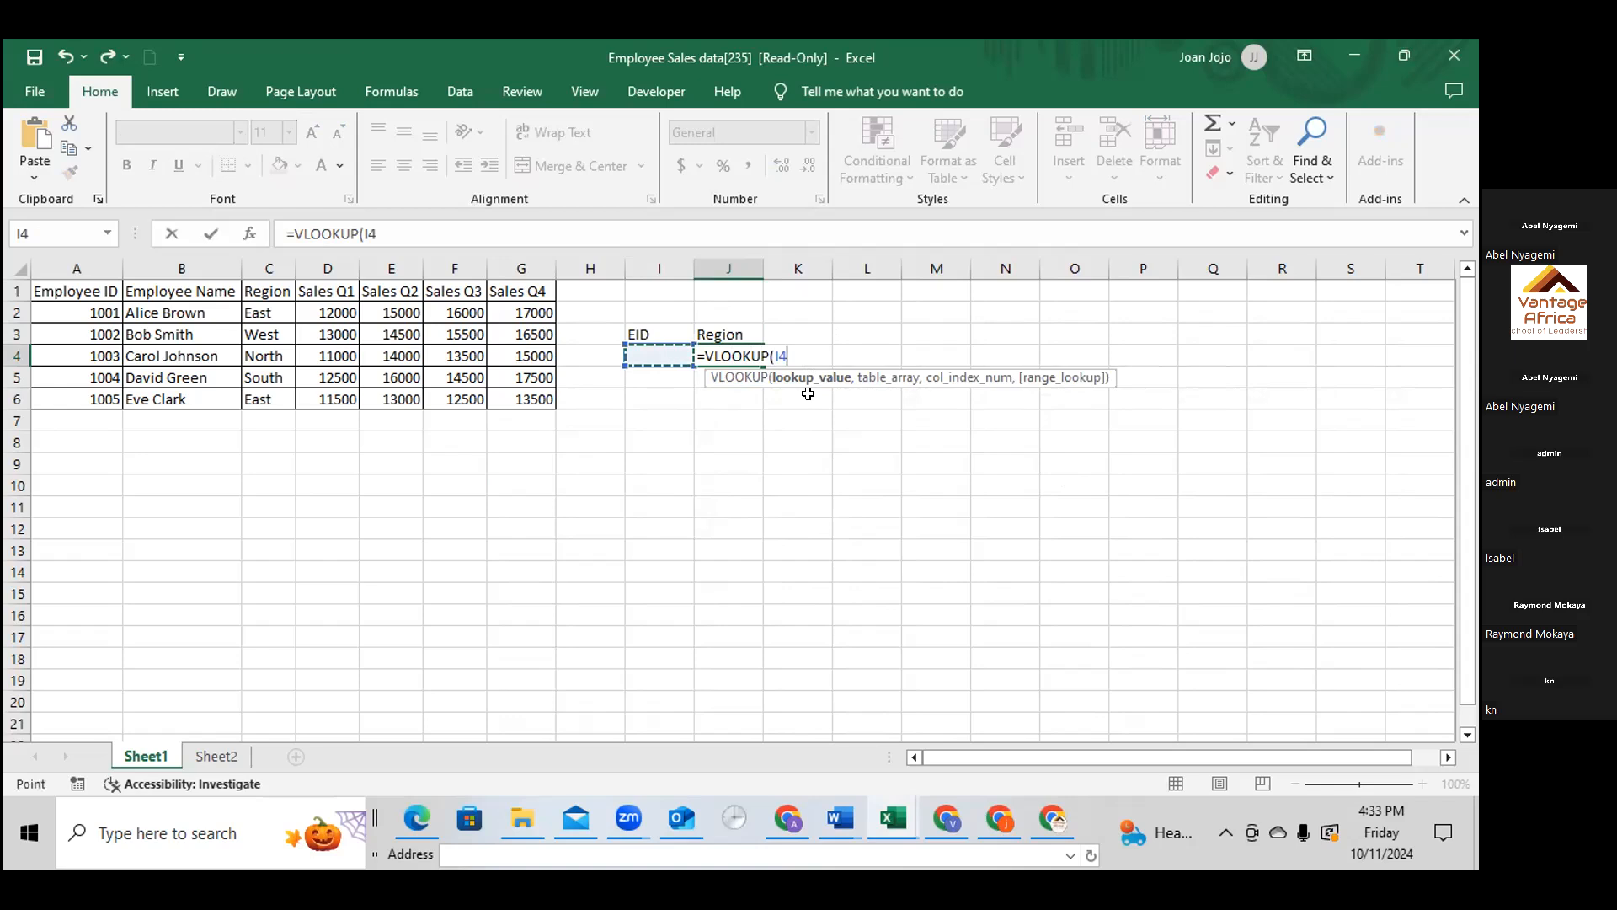
type(",")
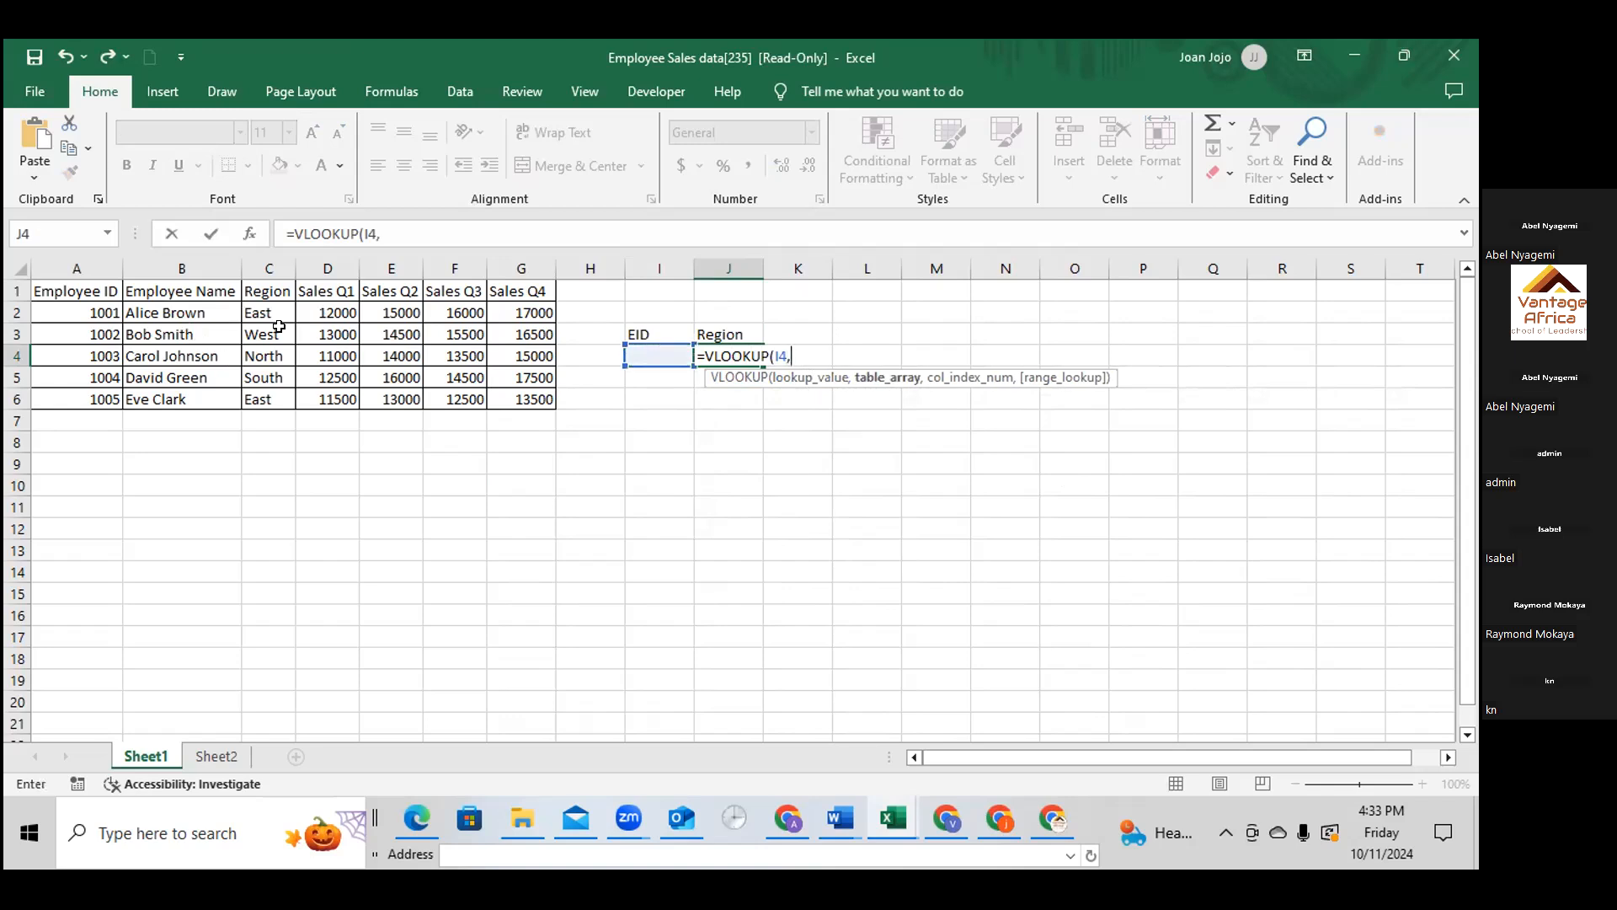
left_click(72, 267)
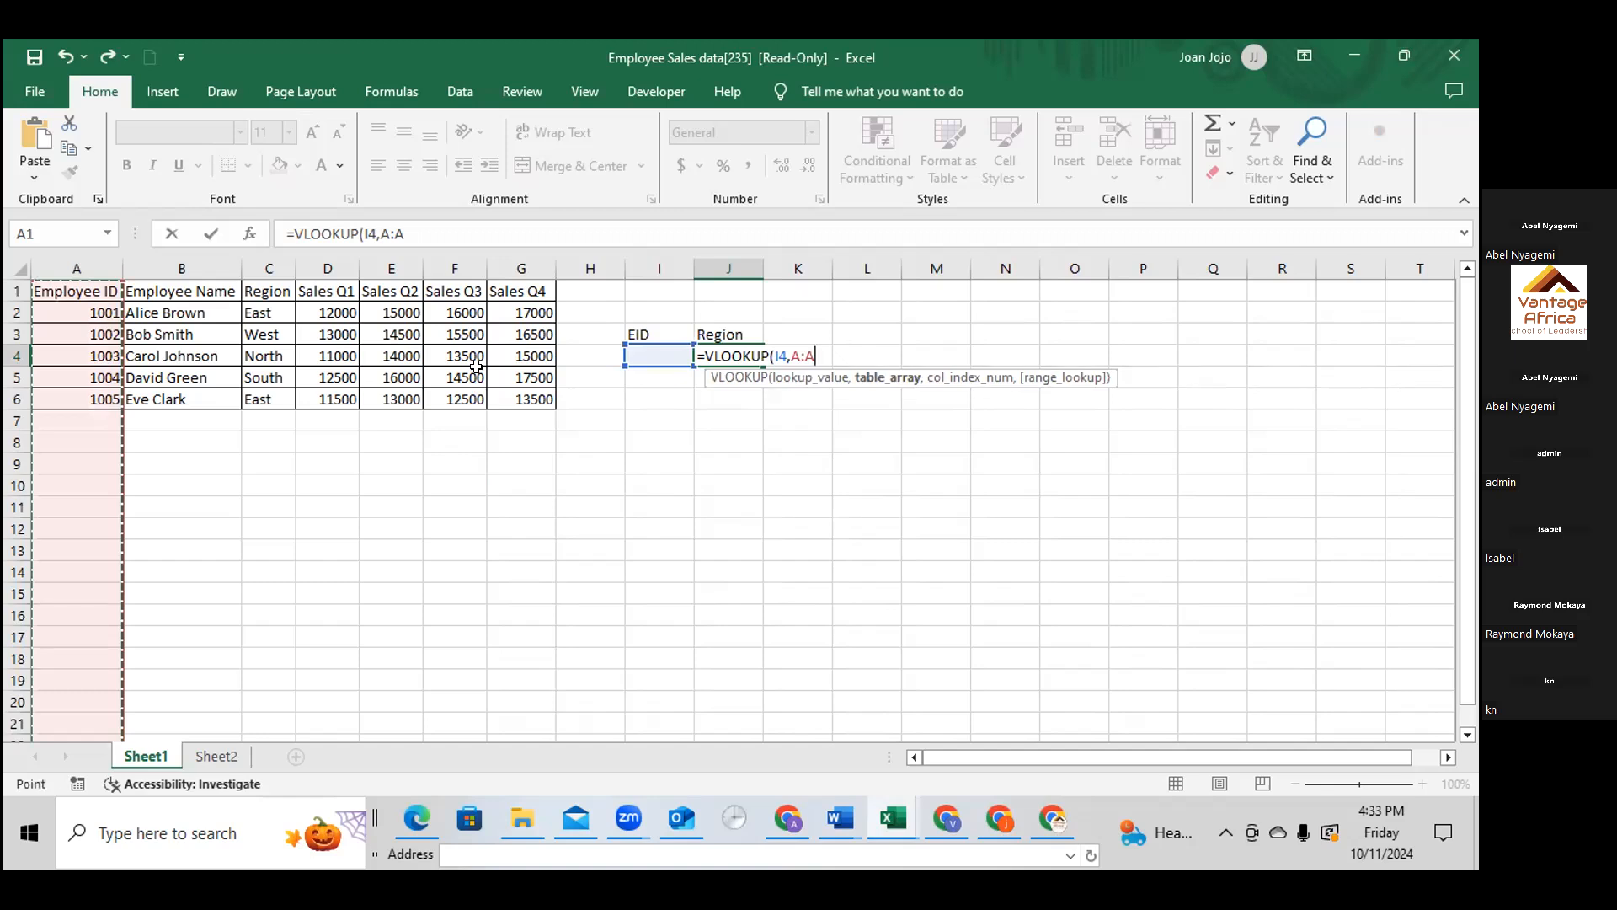
key("BackSpace")
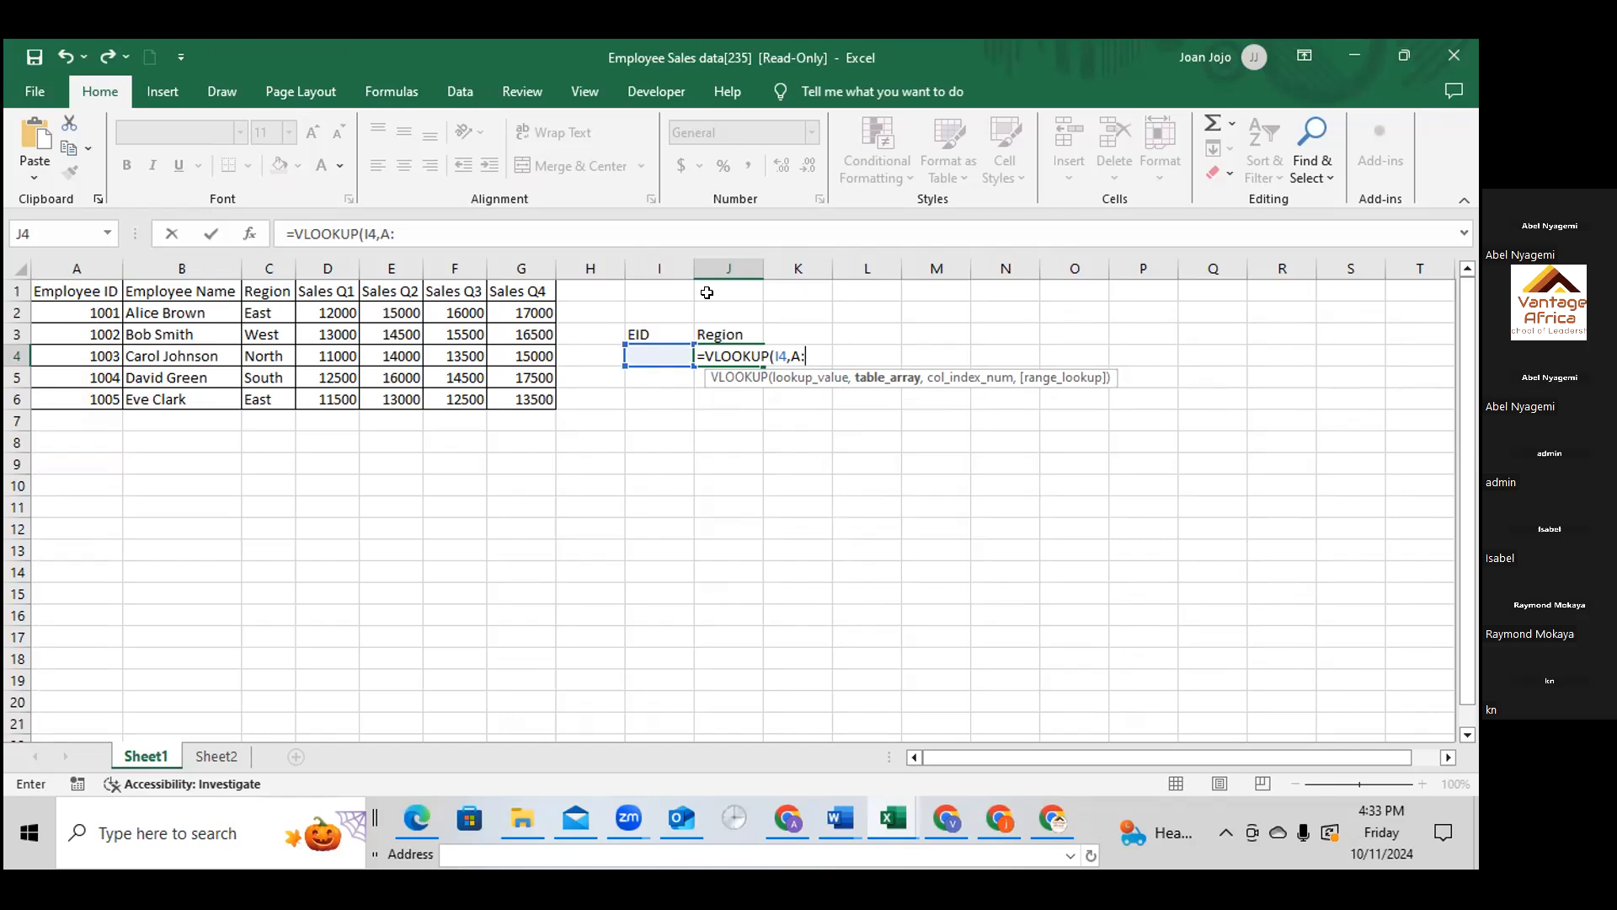
type("A1:")
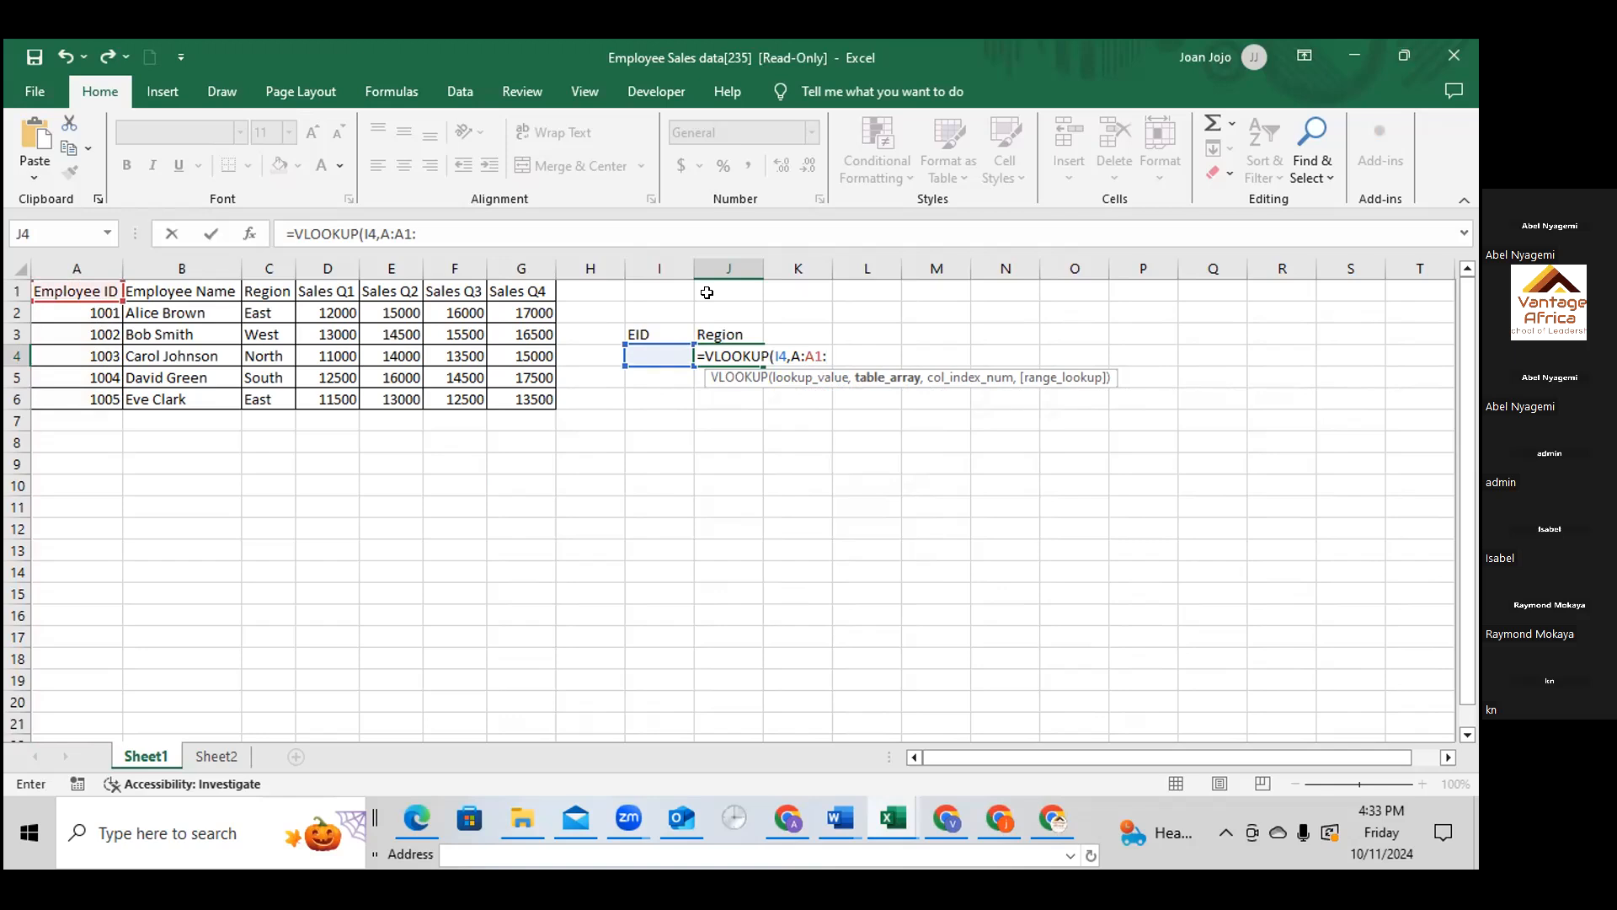
key("BackSpace")
key("BackSpace")
key("BackSpace")
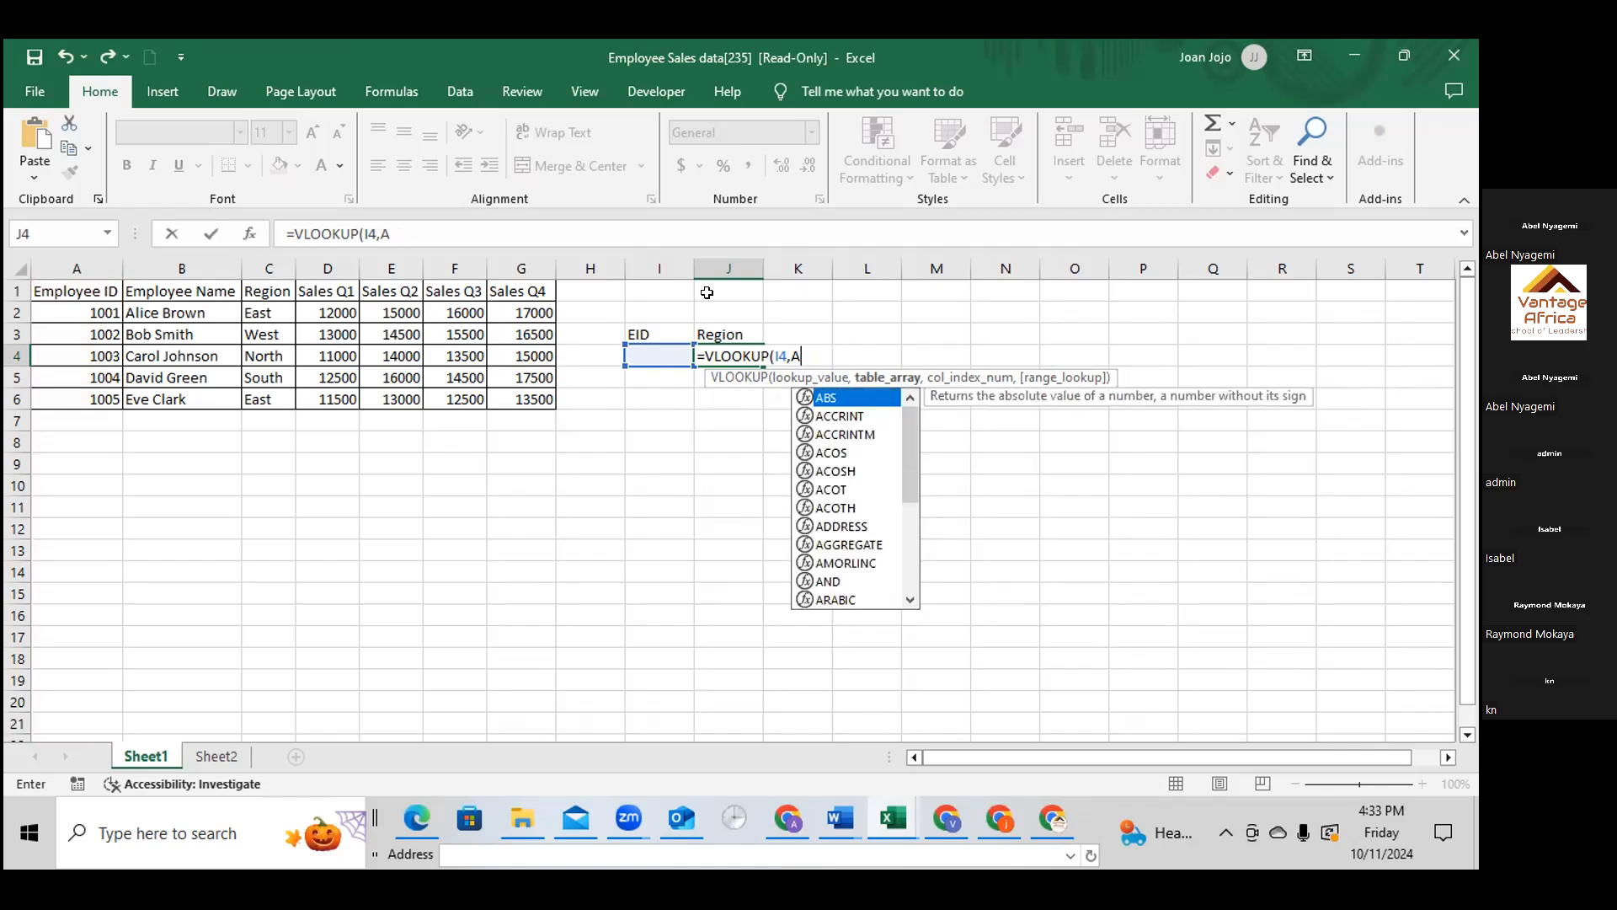
key("BackSpace")
key("BackSpace")
key("BackSpace")
key("BackSpace")
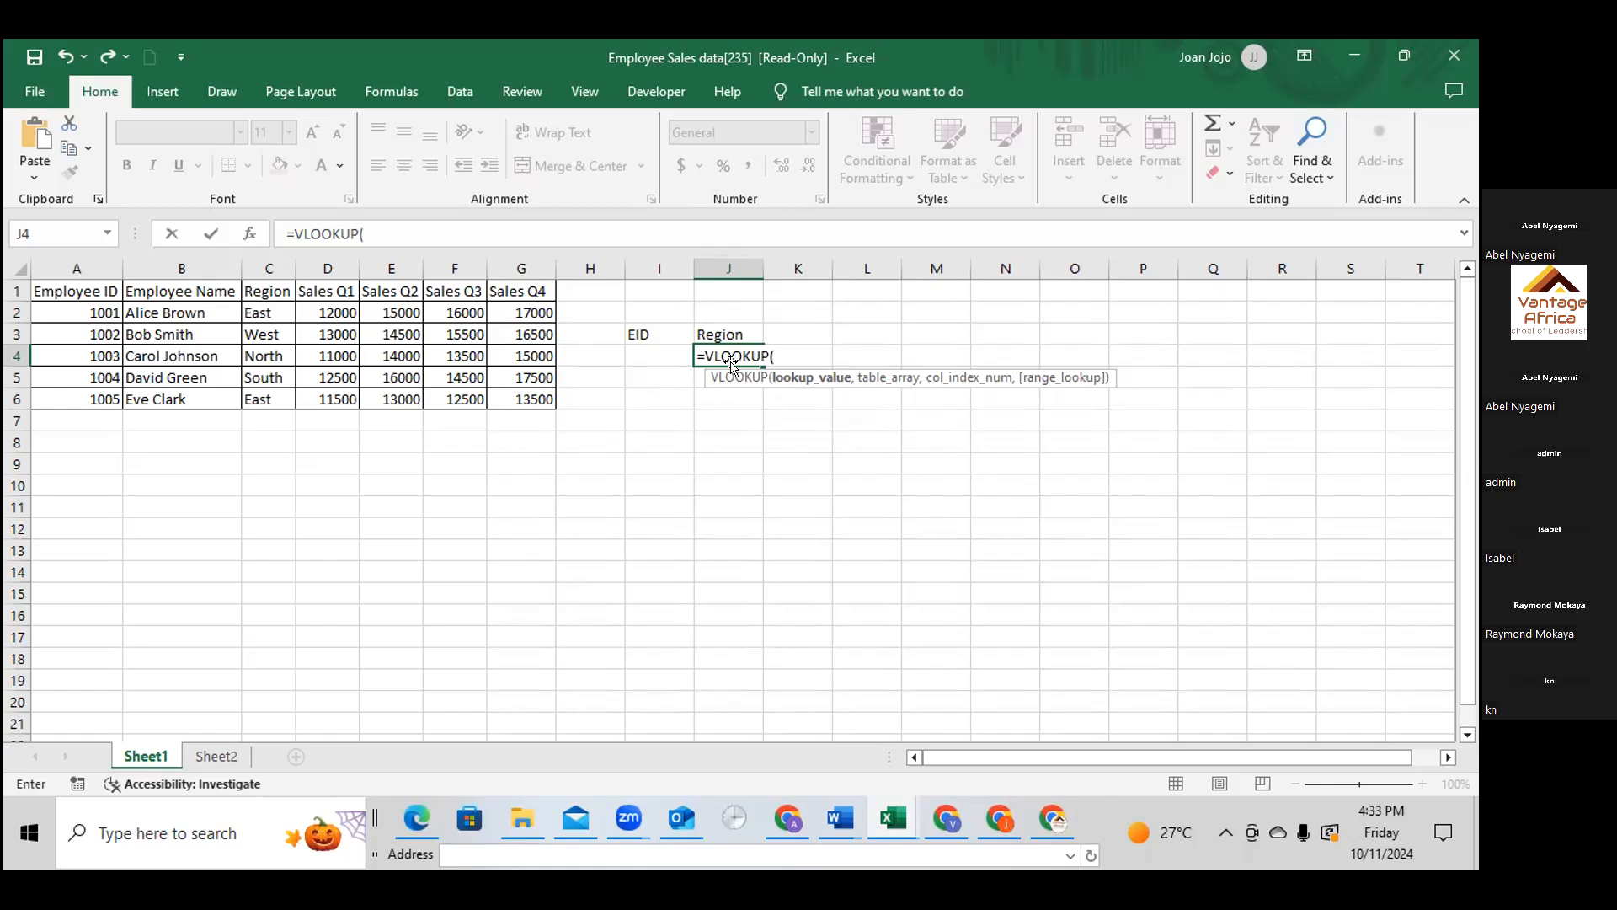
Set I4 as the lookup value and A1:G6 as the table array of the VLOOKUP in J4
left_click(670, 357)
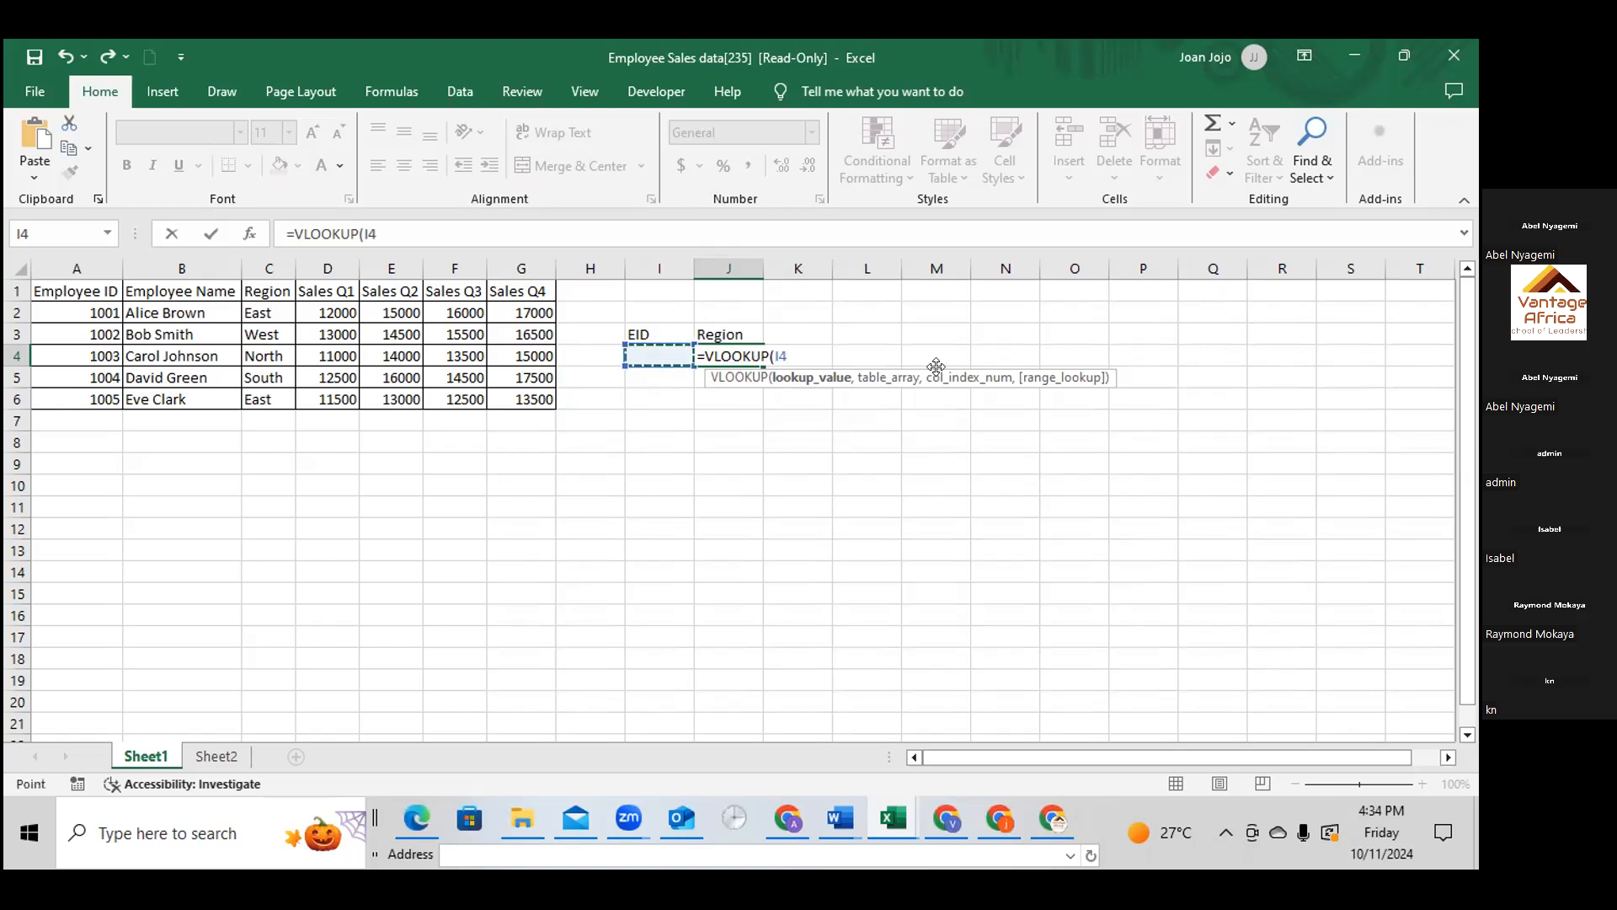
type(",")
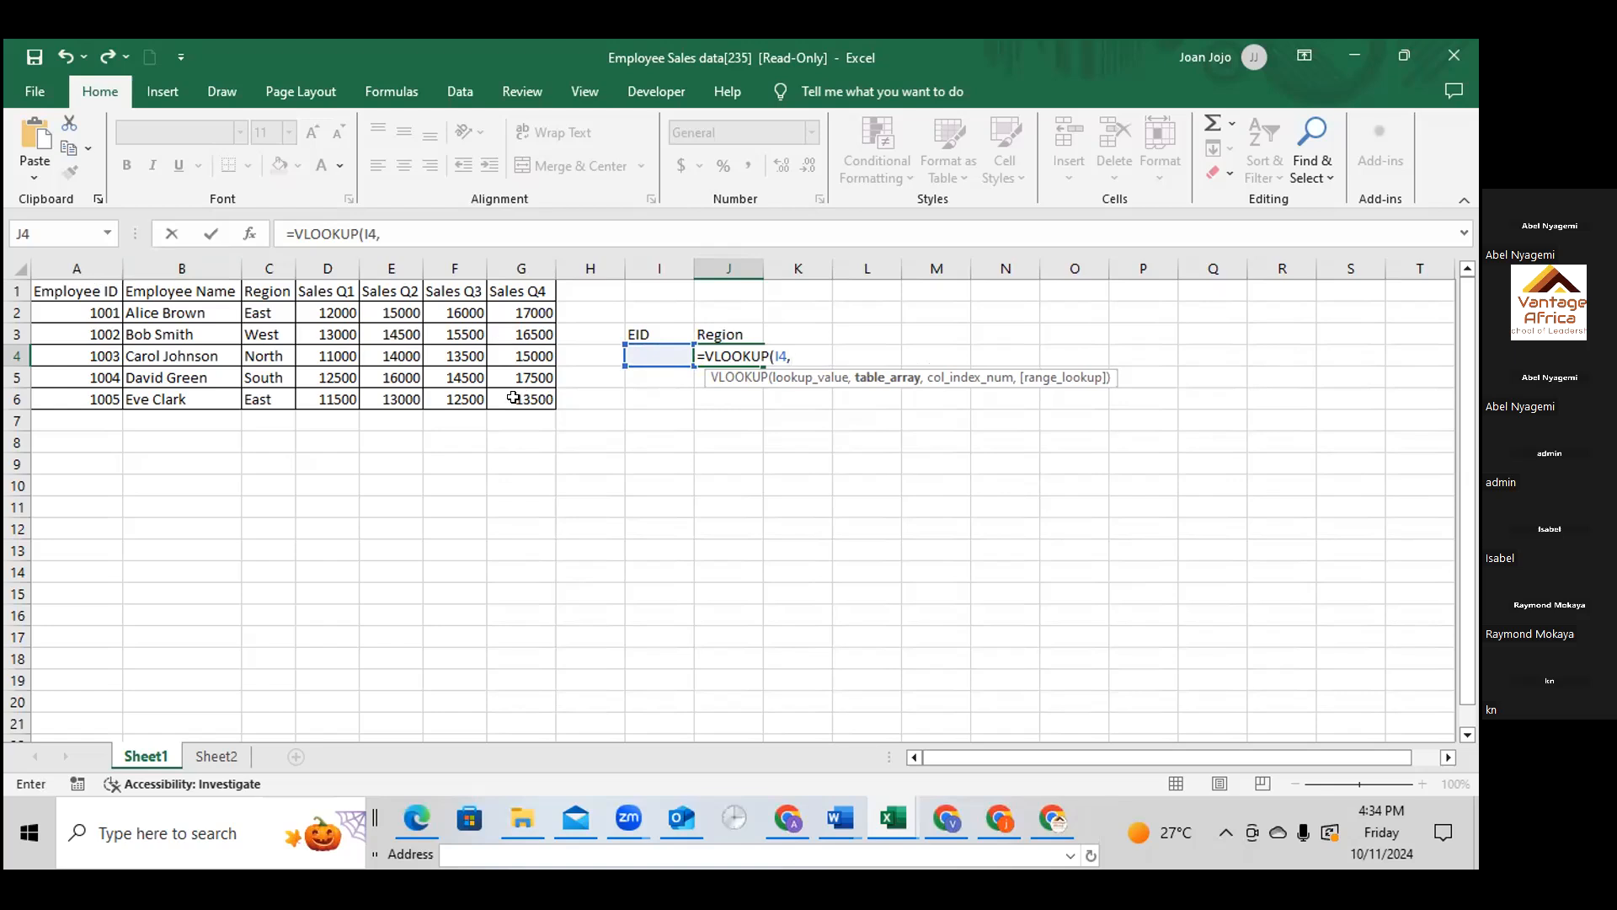
type("A1:G6")
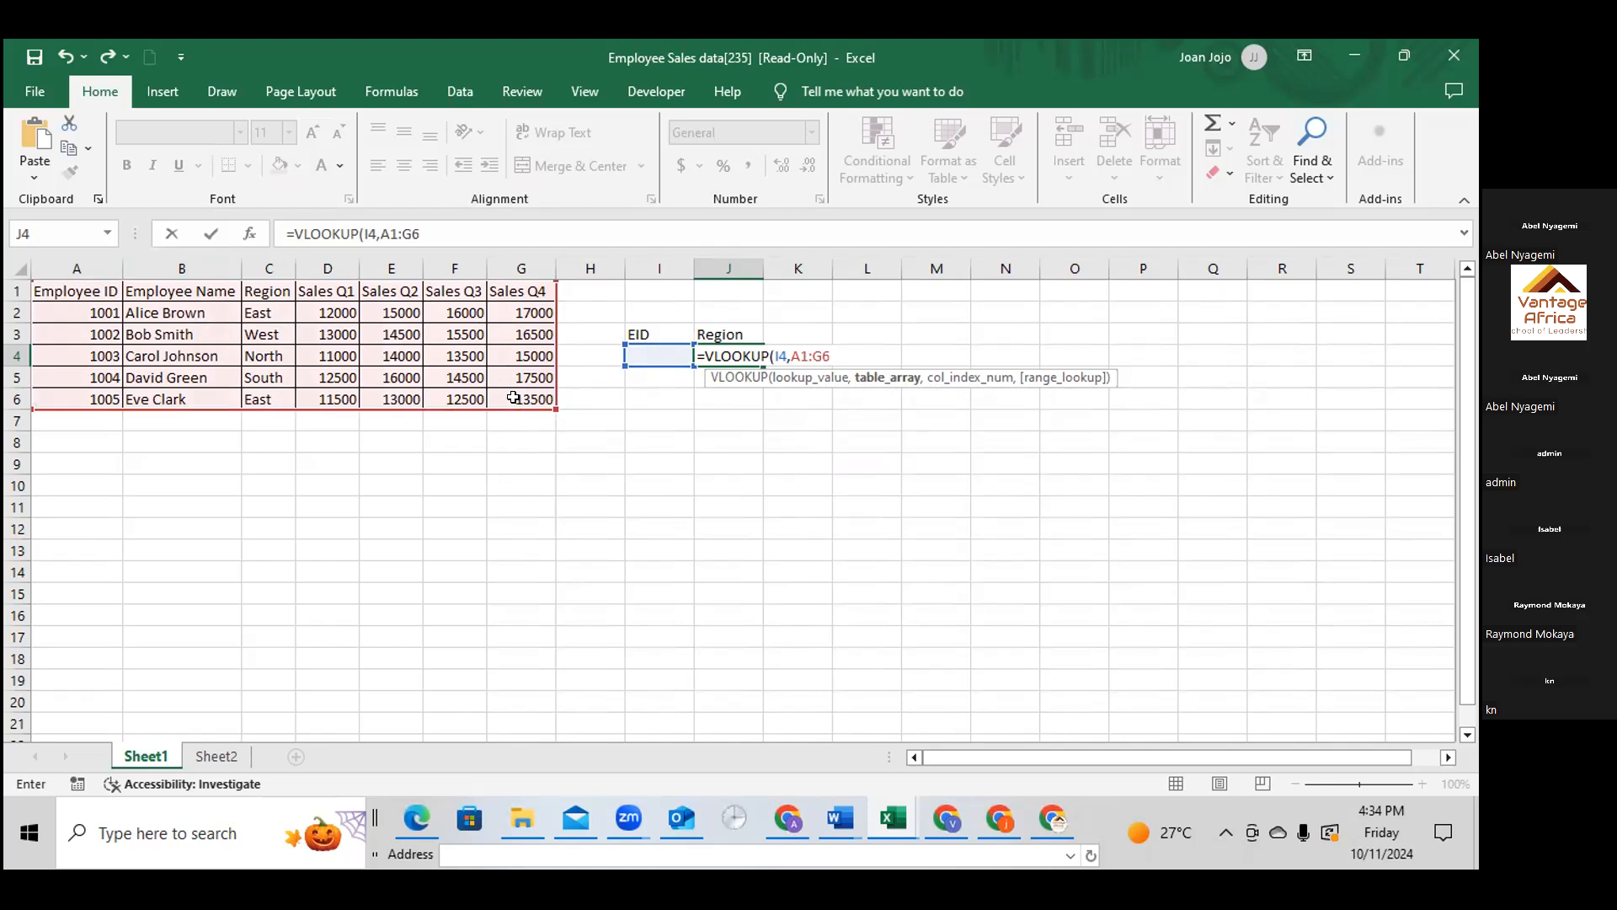
type(",")
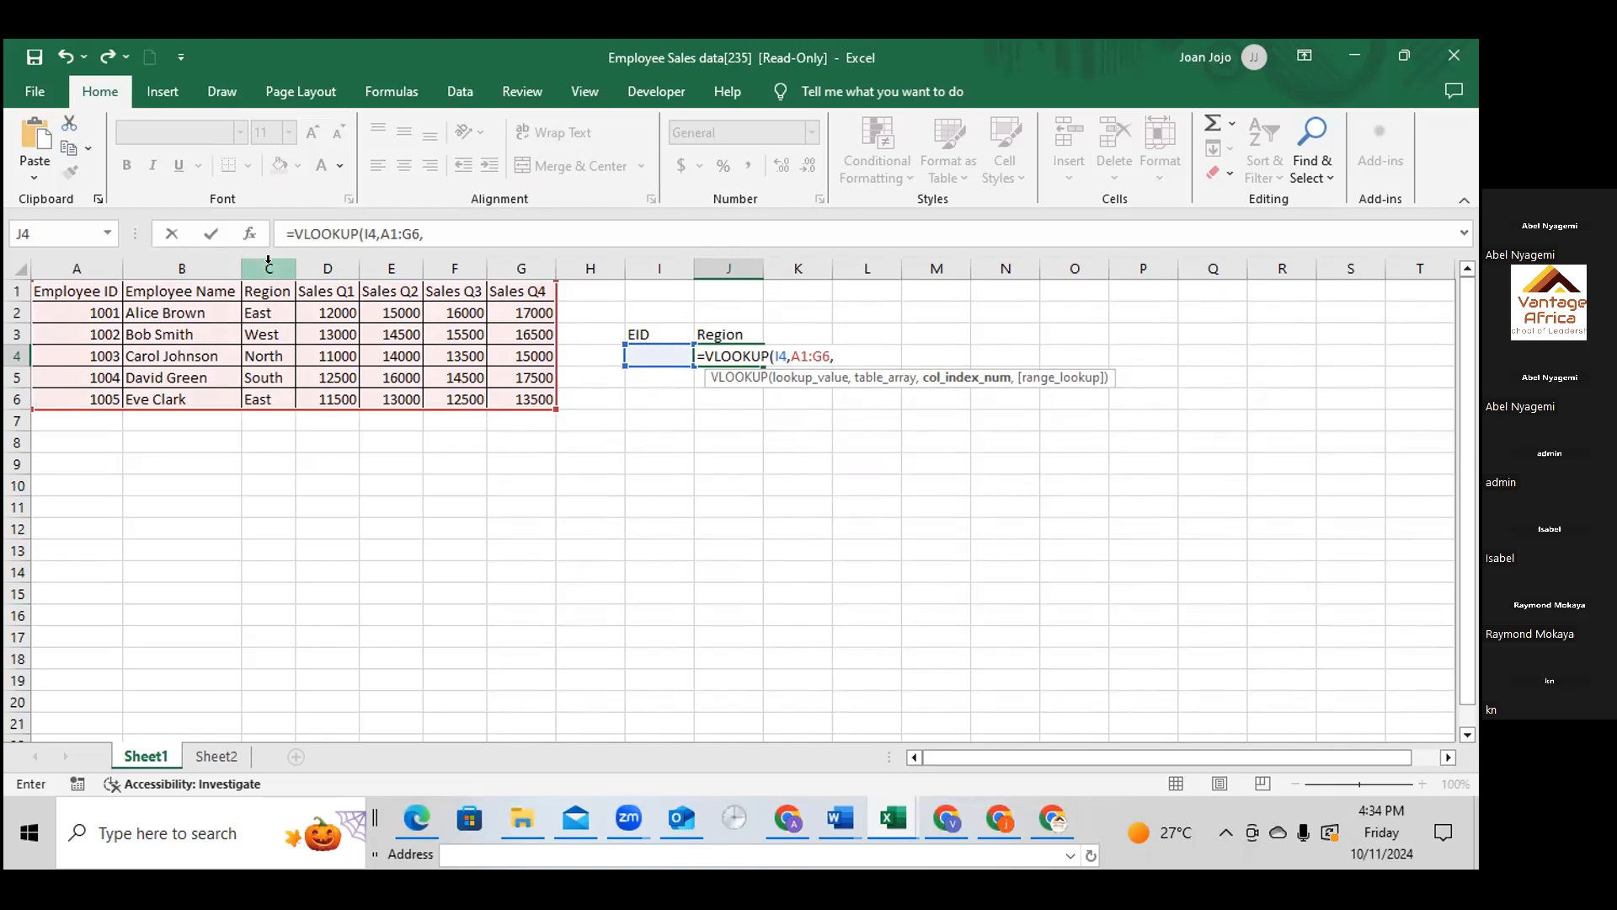
Try C and C1 as the column index argument of the VLOOKUP in J4
type("C")
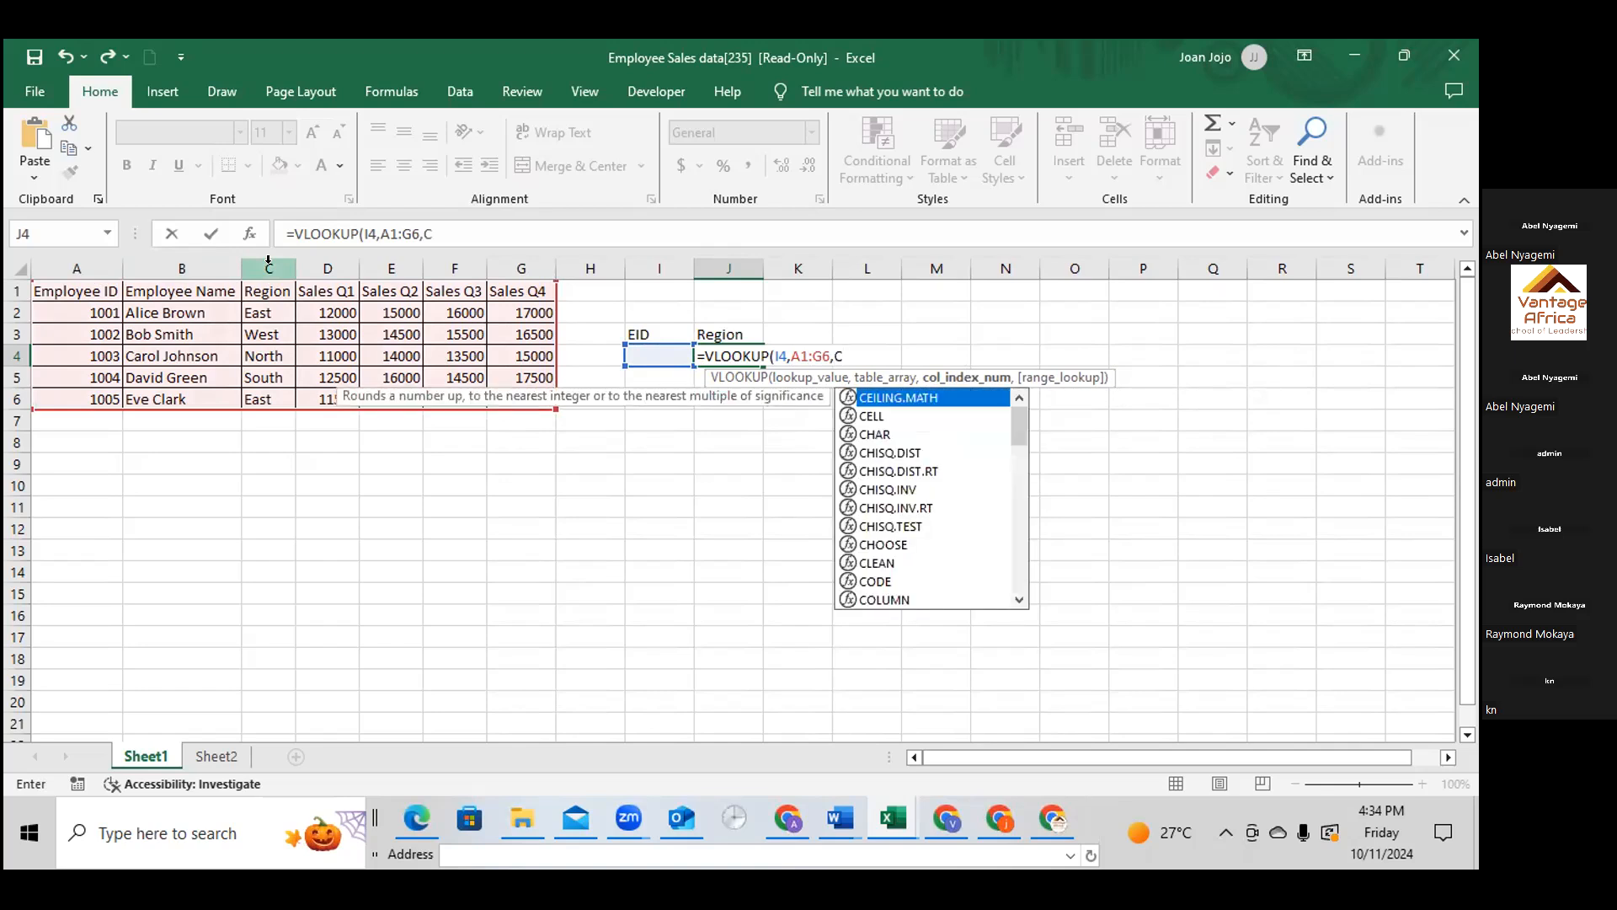
type(",")
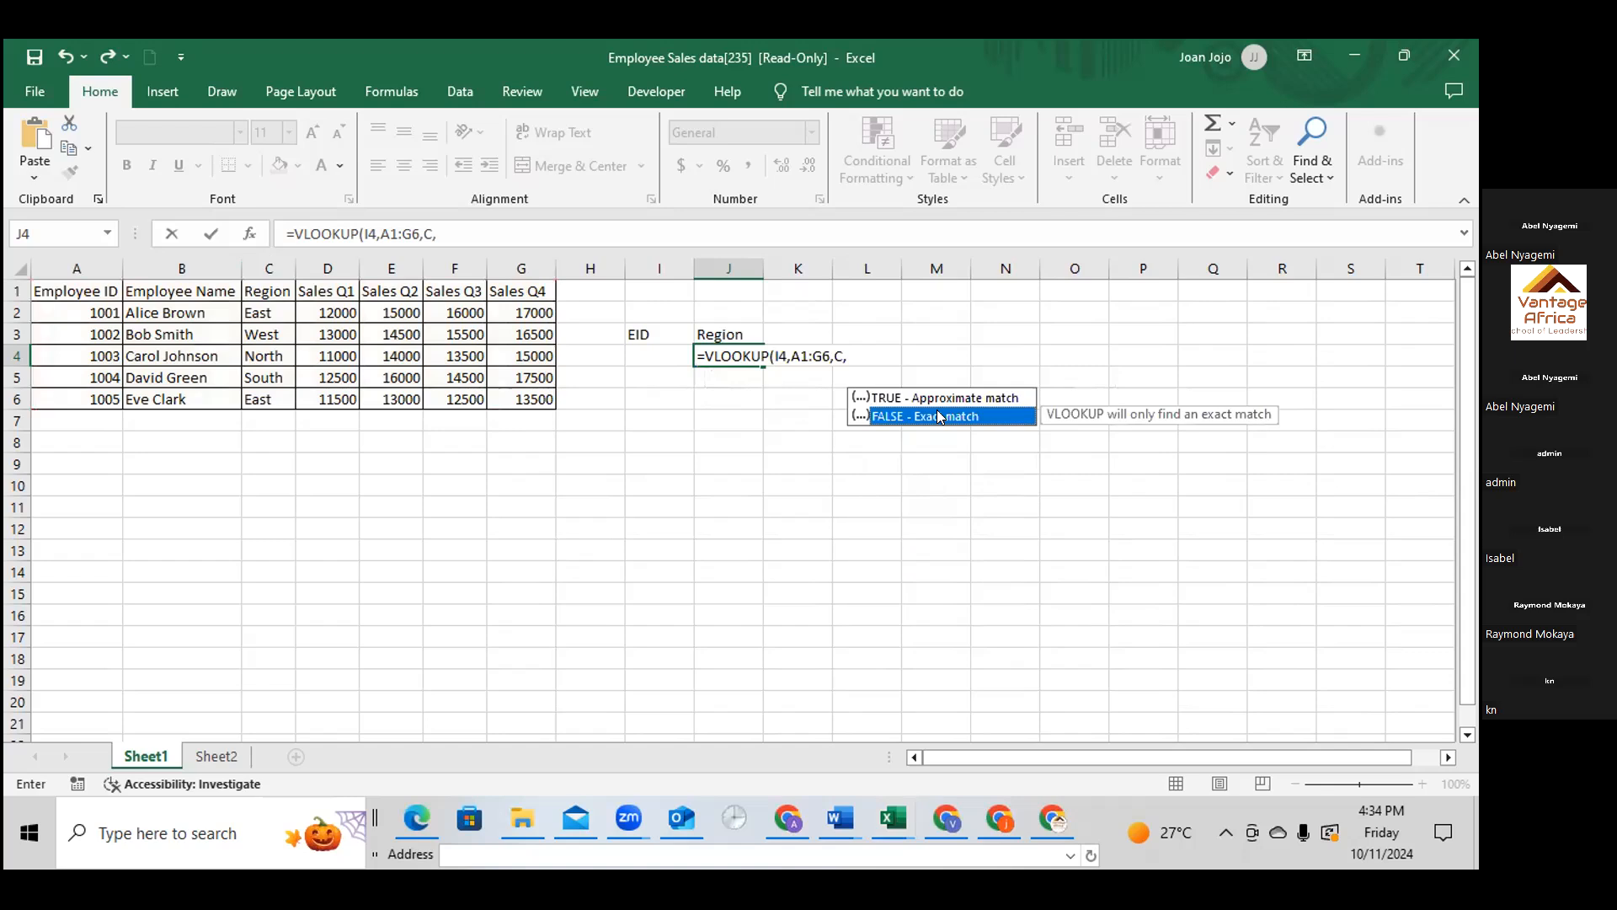
left_click(847, 345)
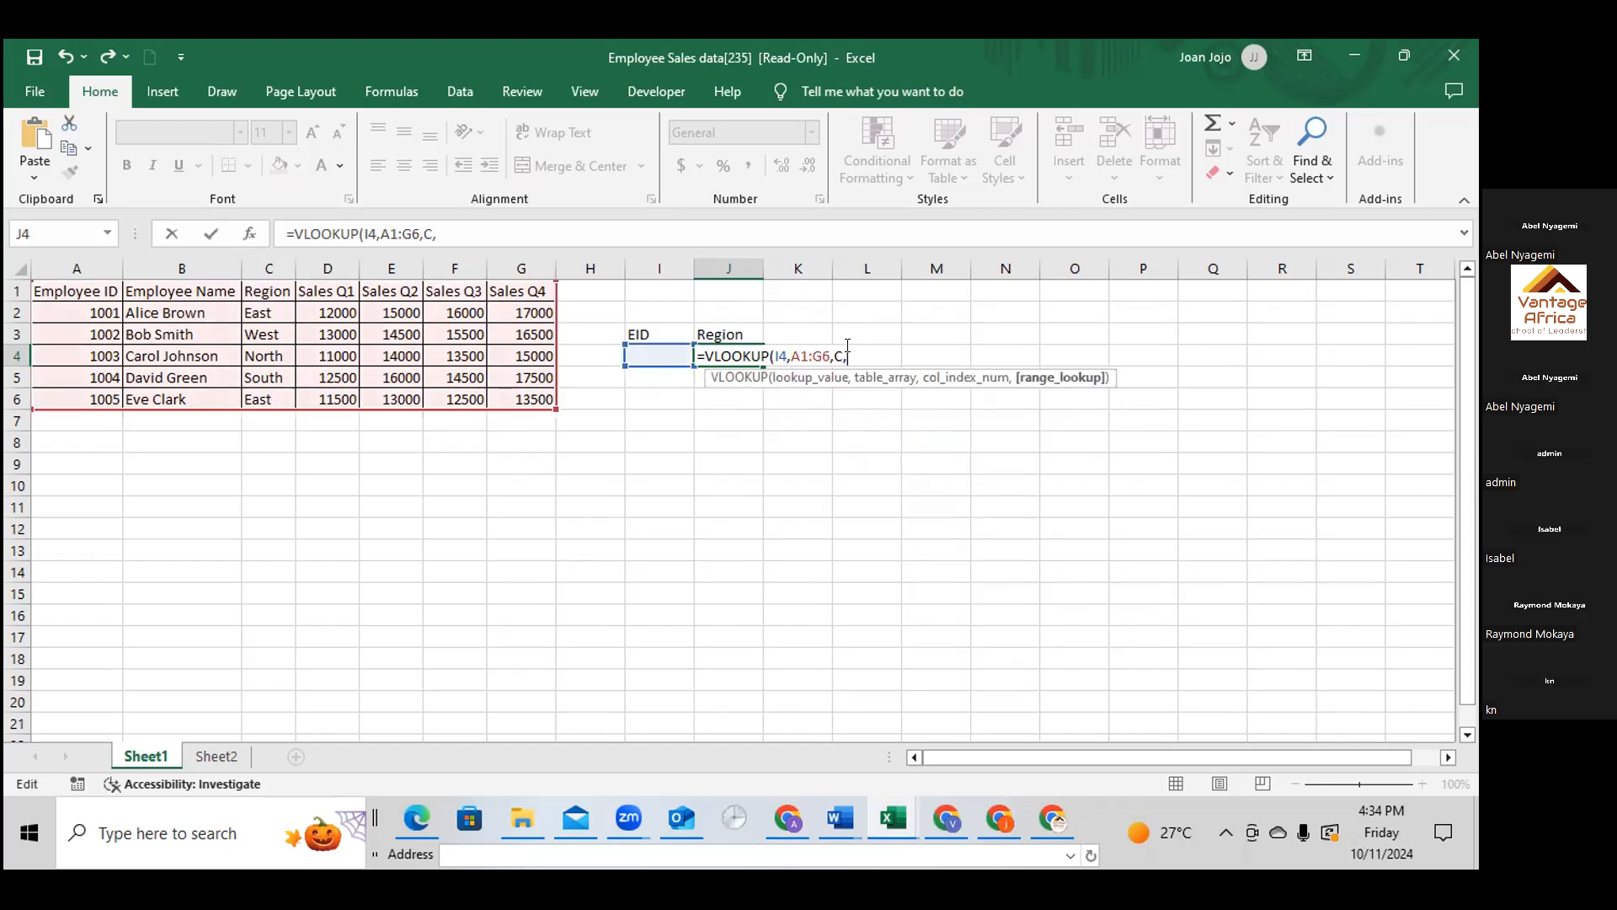
key("BackSpace")
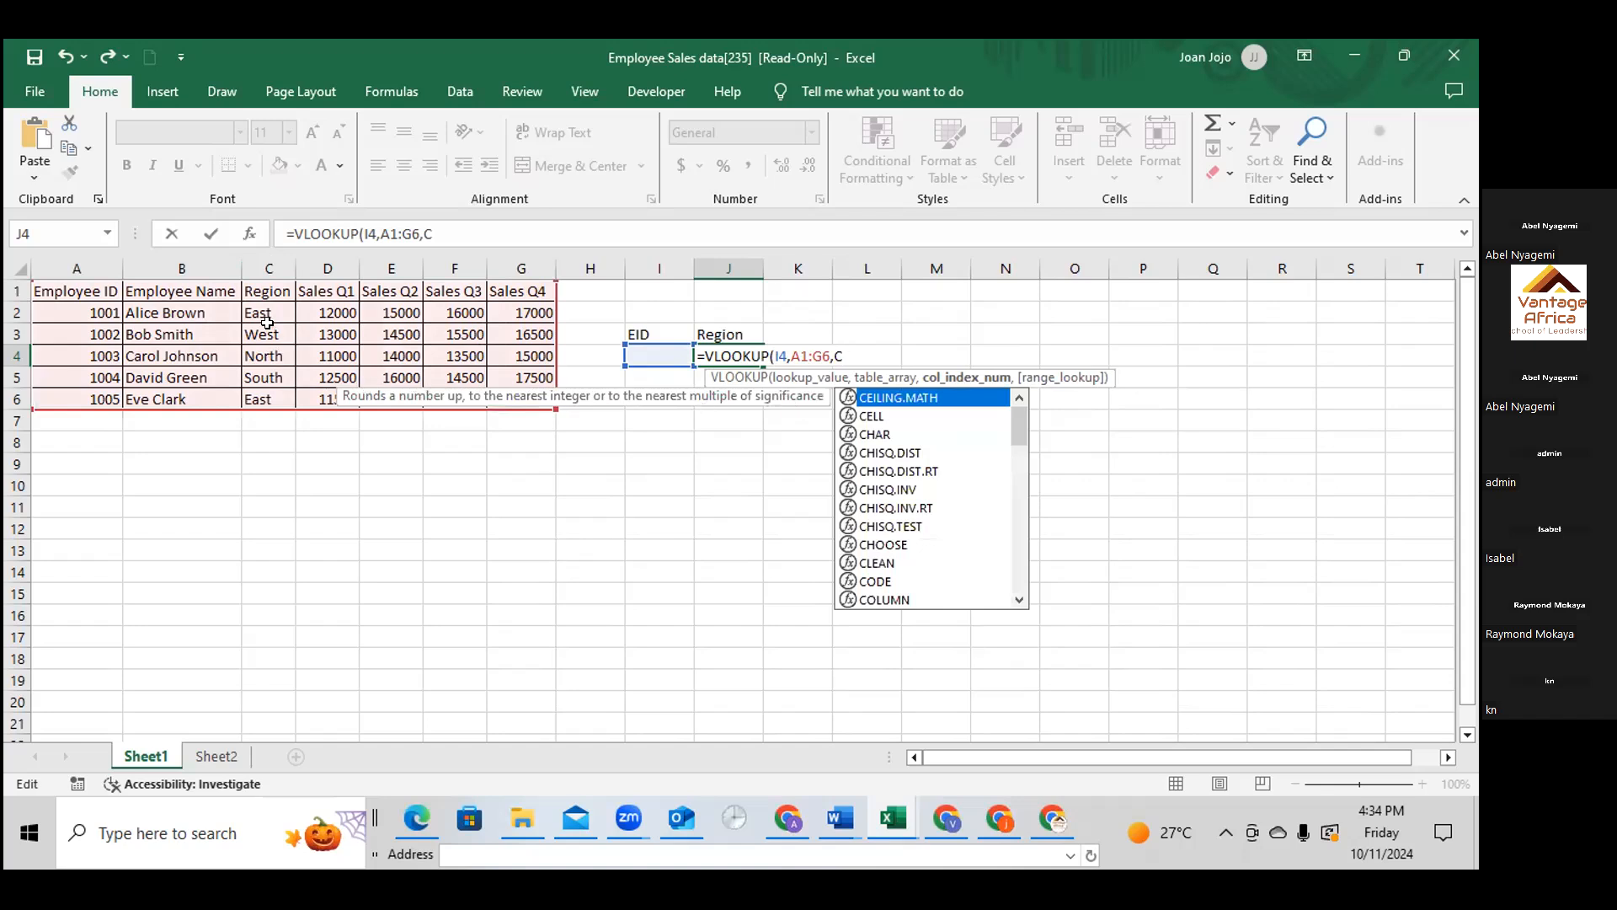
type("1")
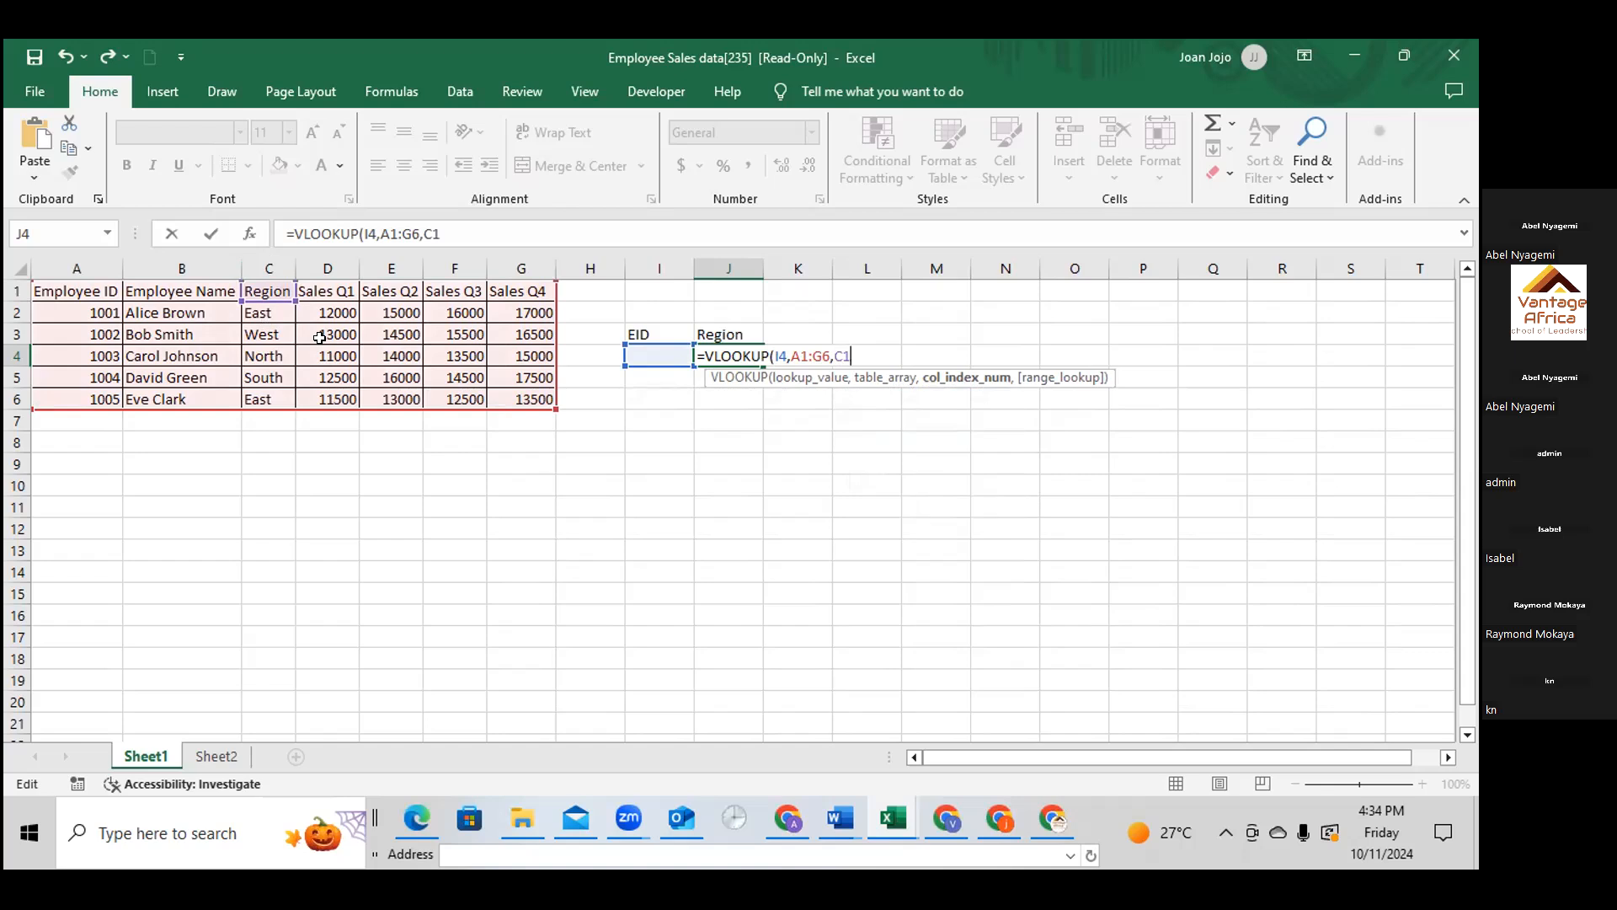
key("BackSpace")
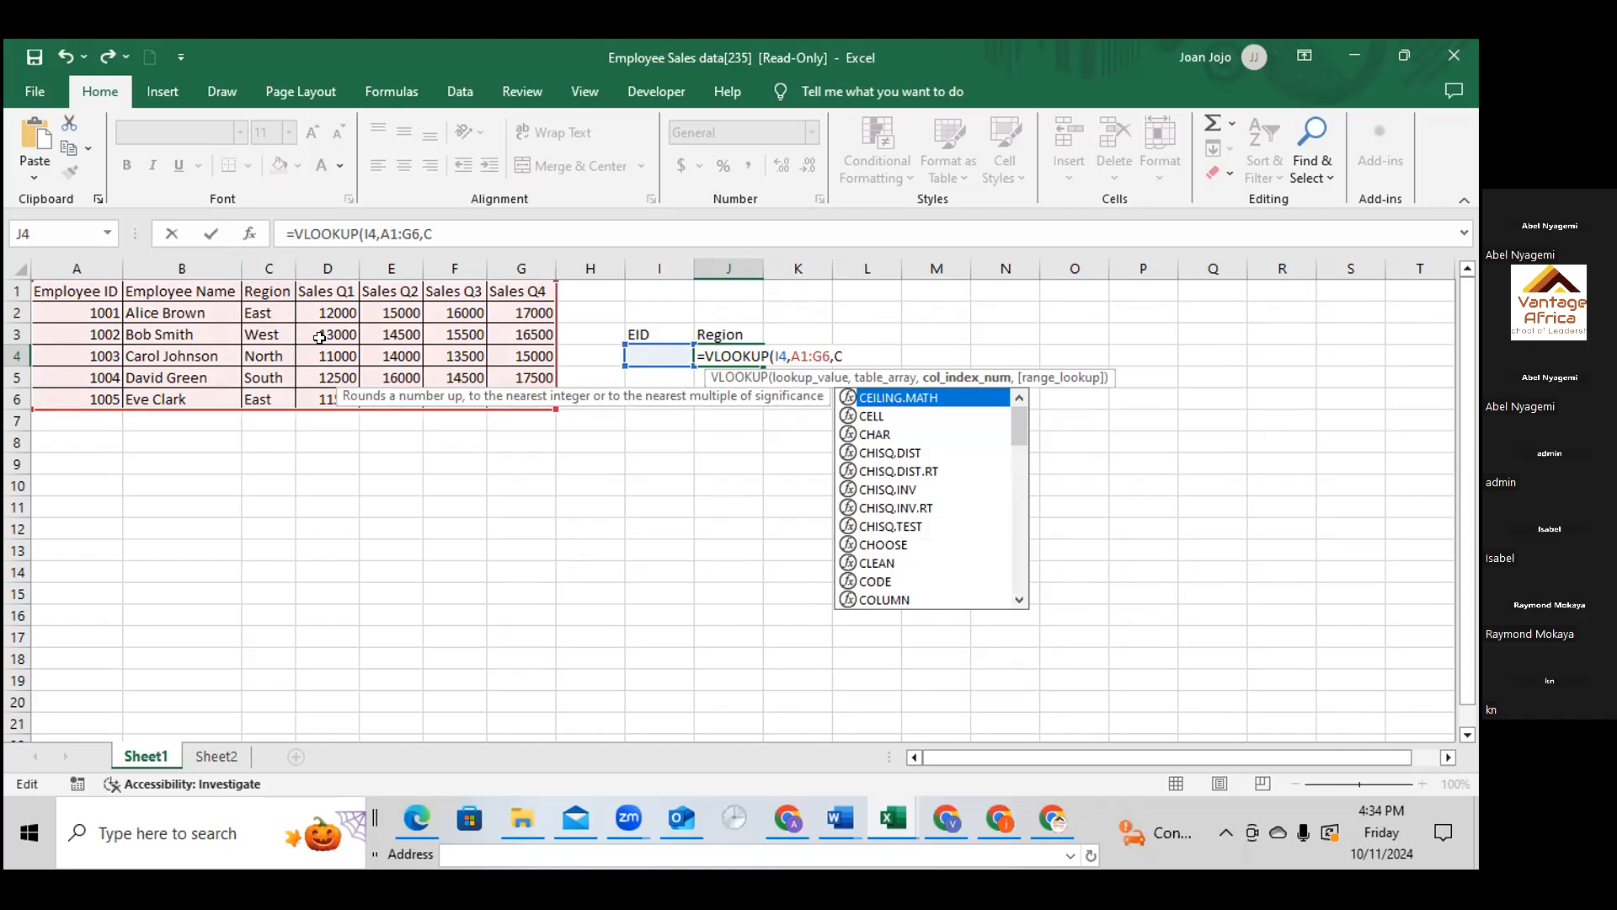
type(",")
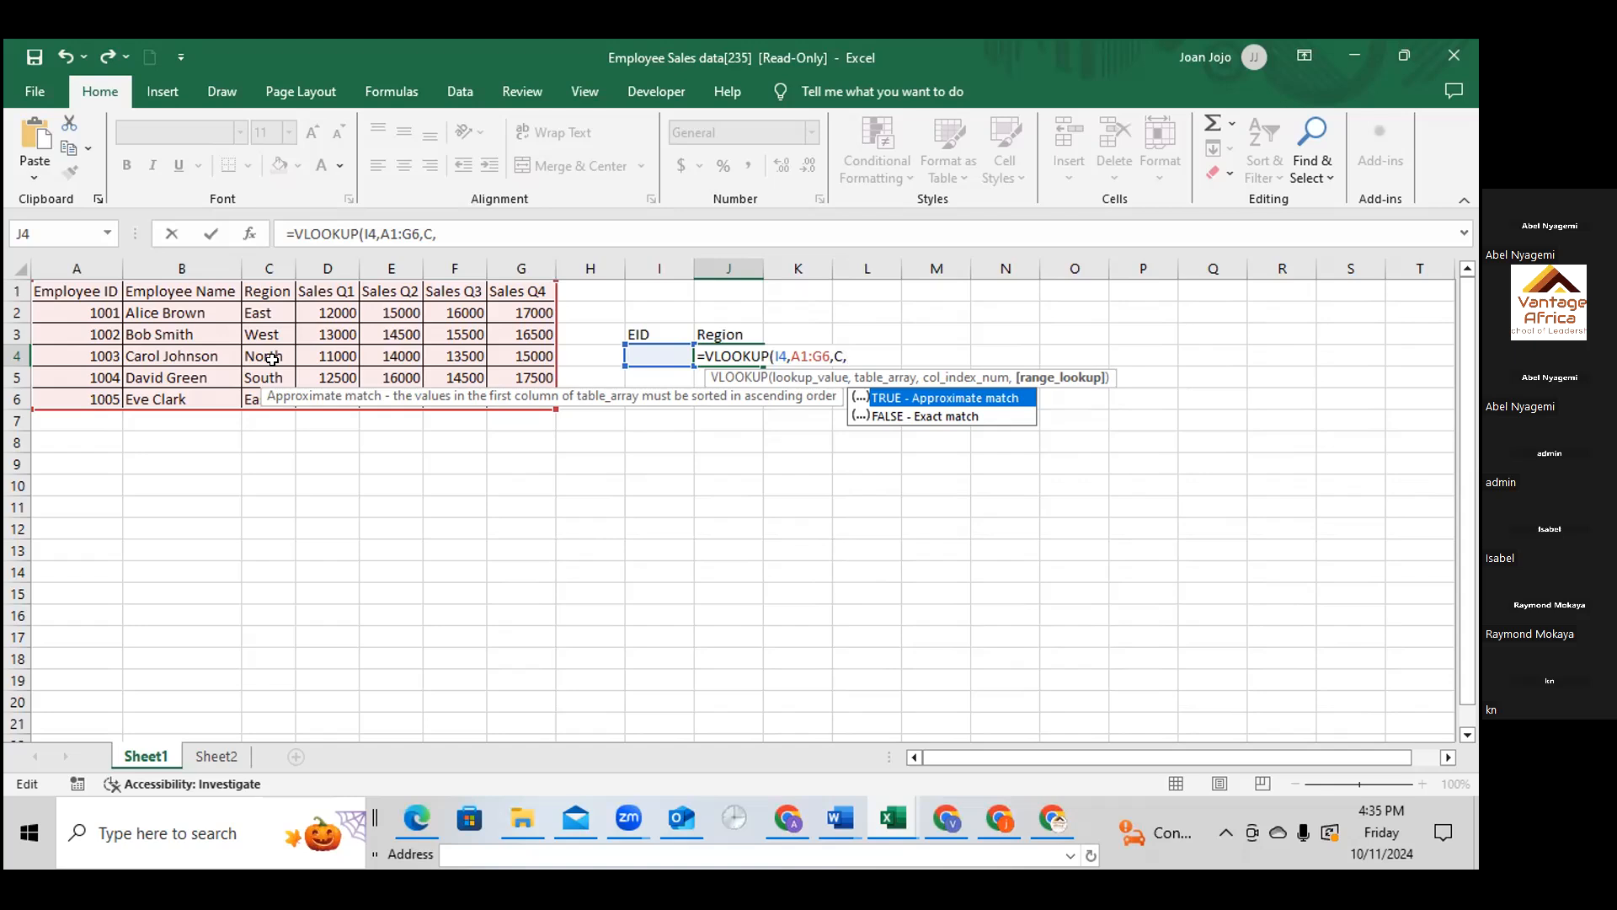
key("BackSpace")
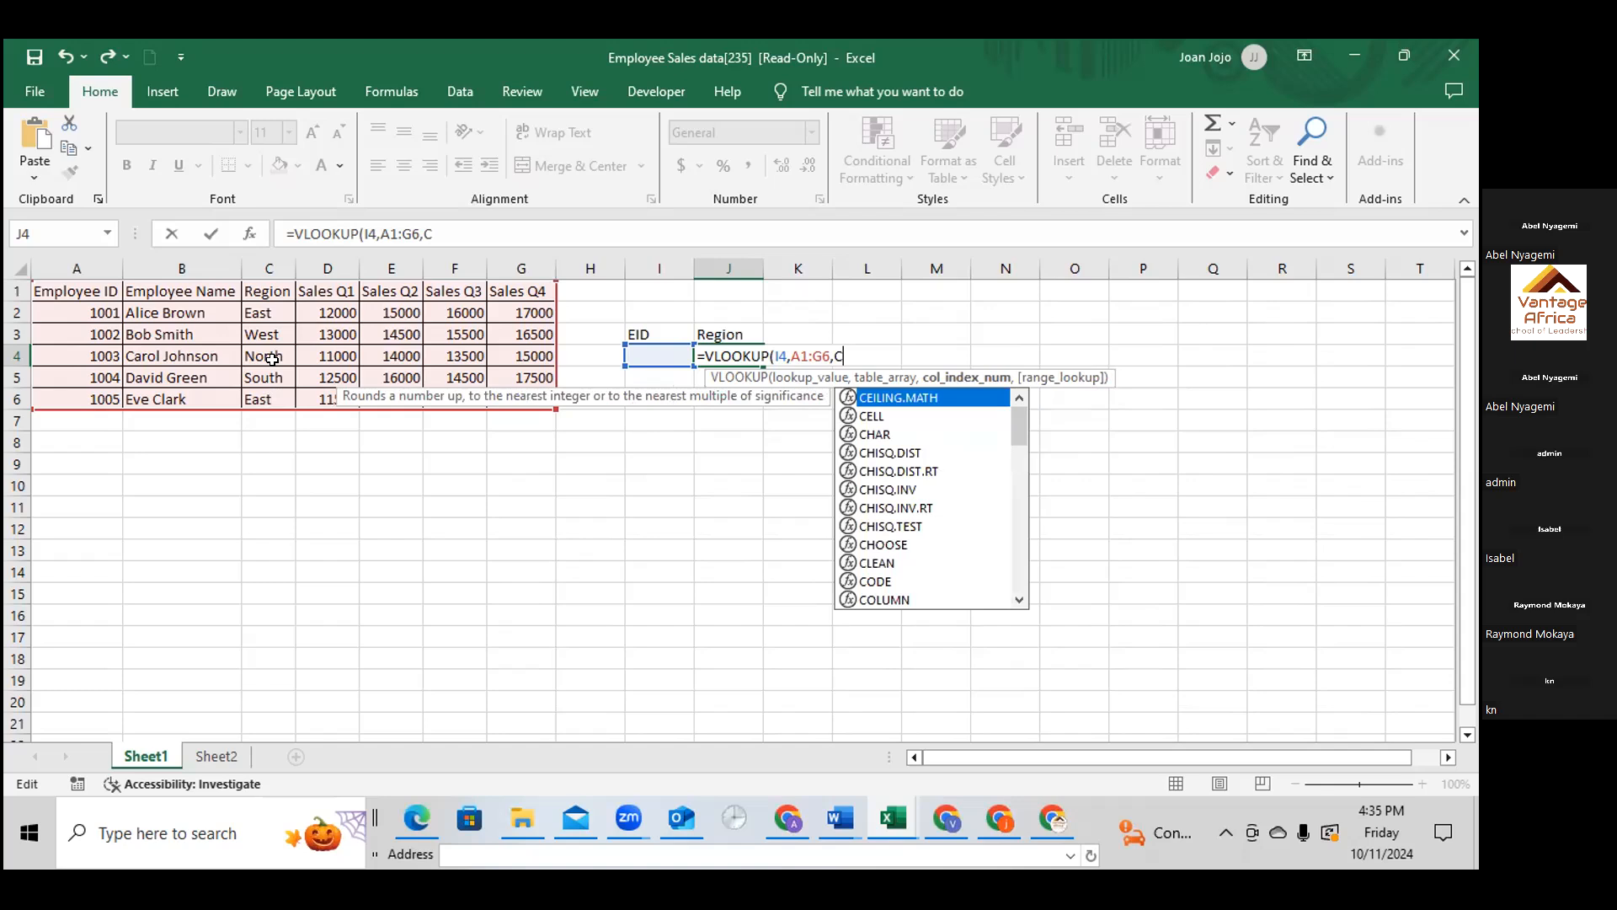
Complete the VLOOKUP in J4 with C:C as the column index and an empty range_lookup argument
type(":C")
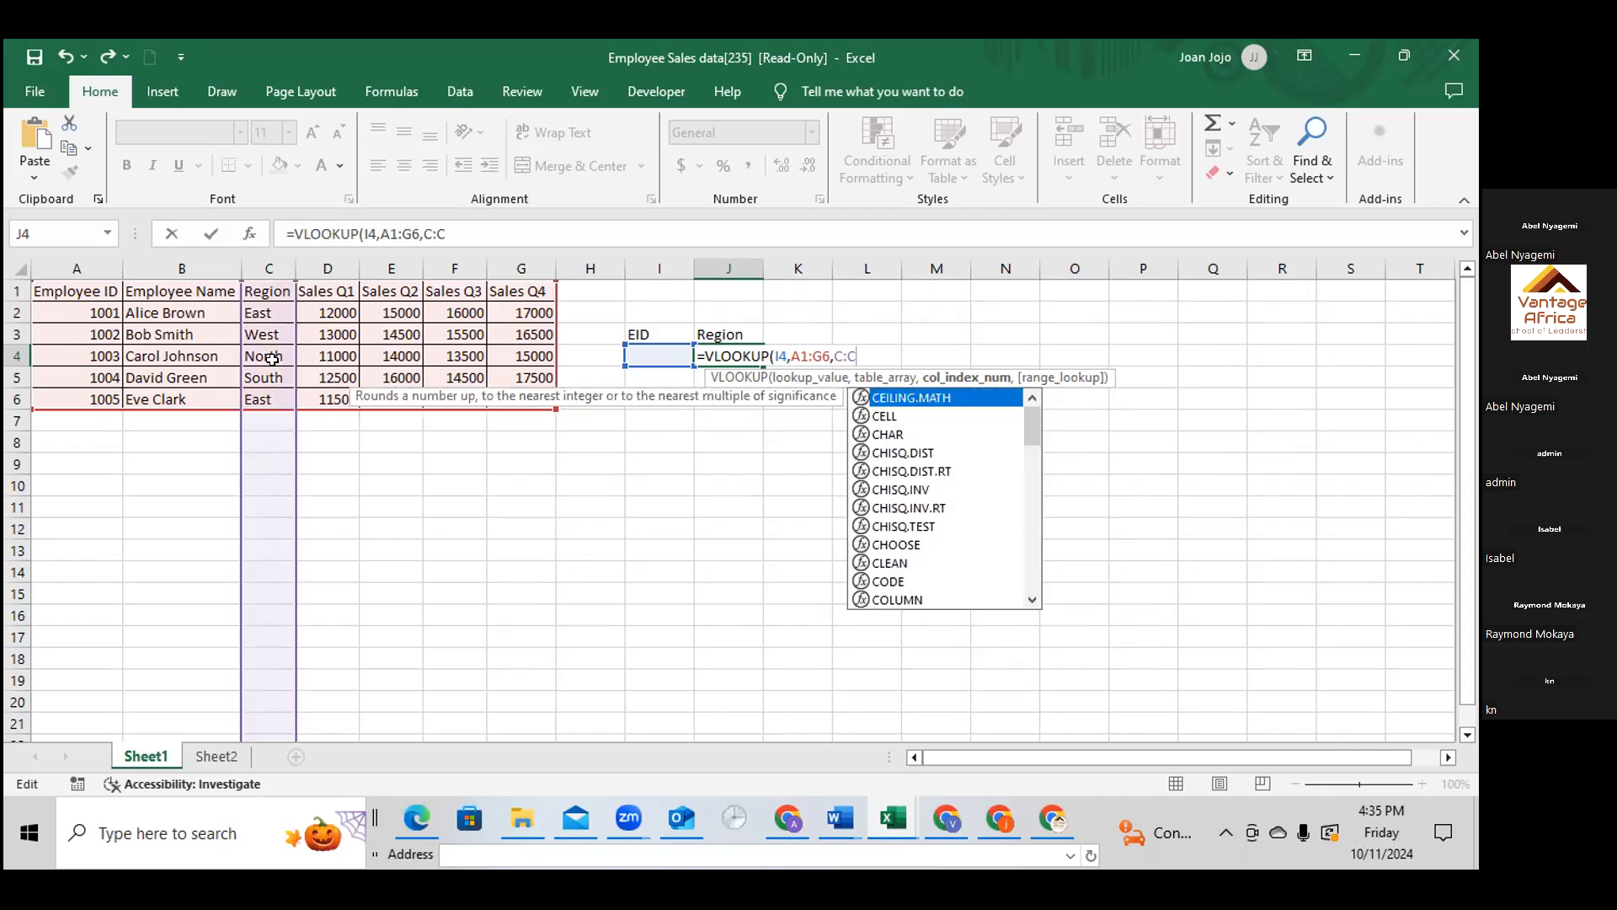
type(",")
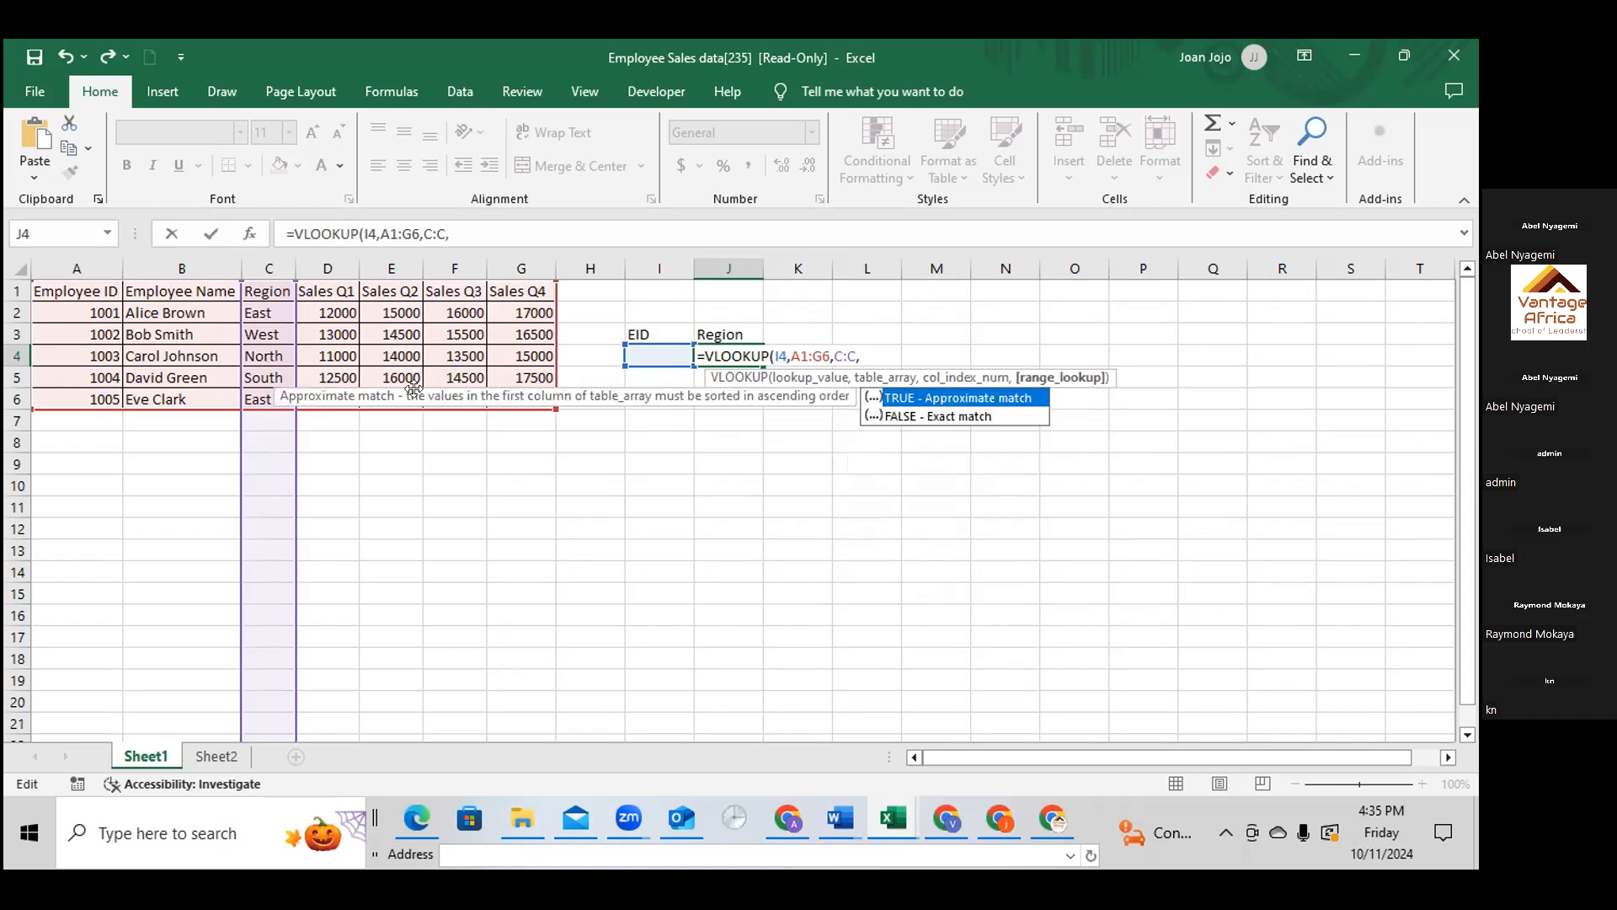
left_click(926, 416)
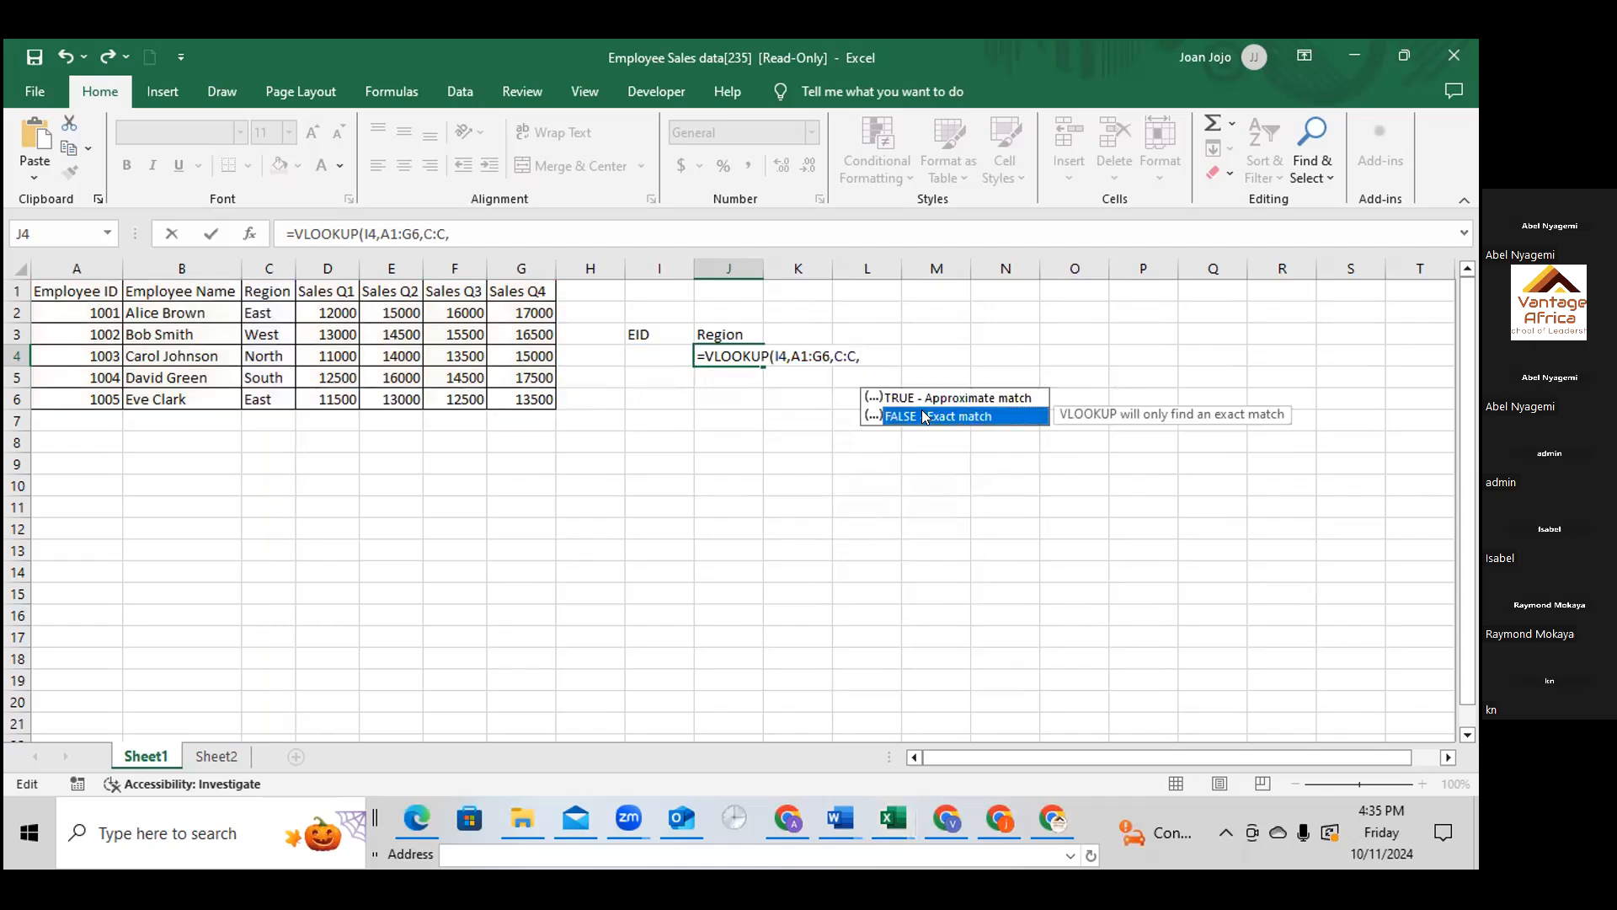
double_click(926, 416)
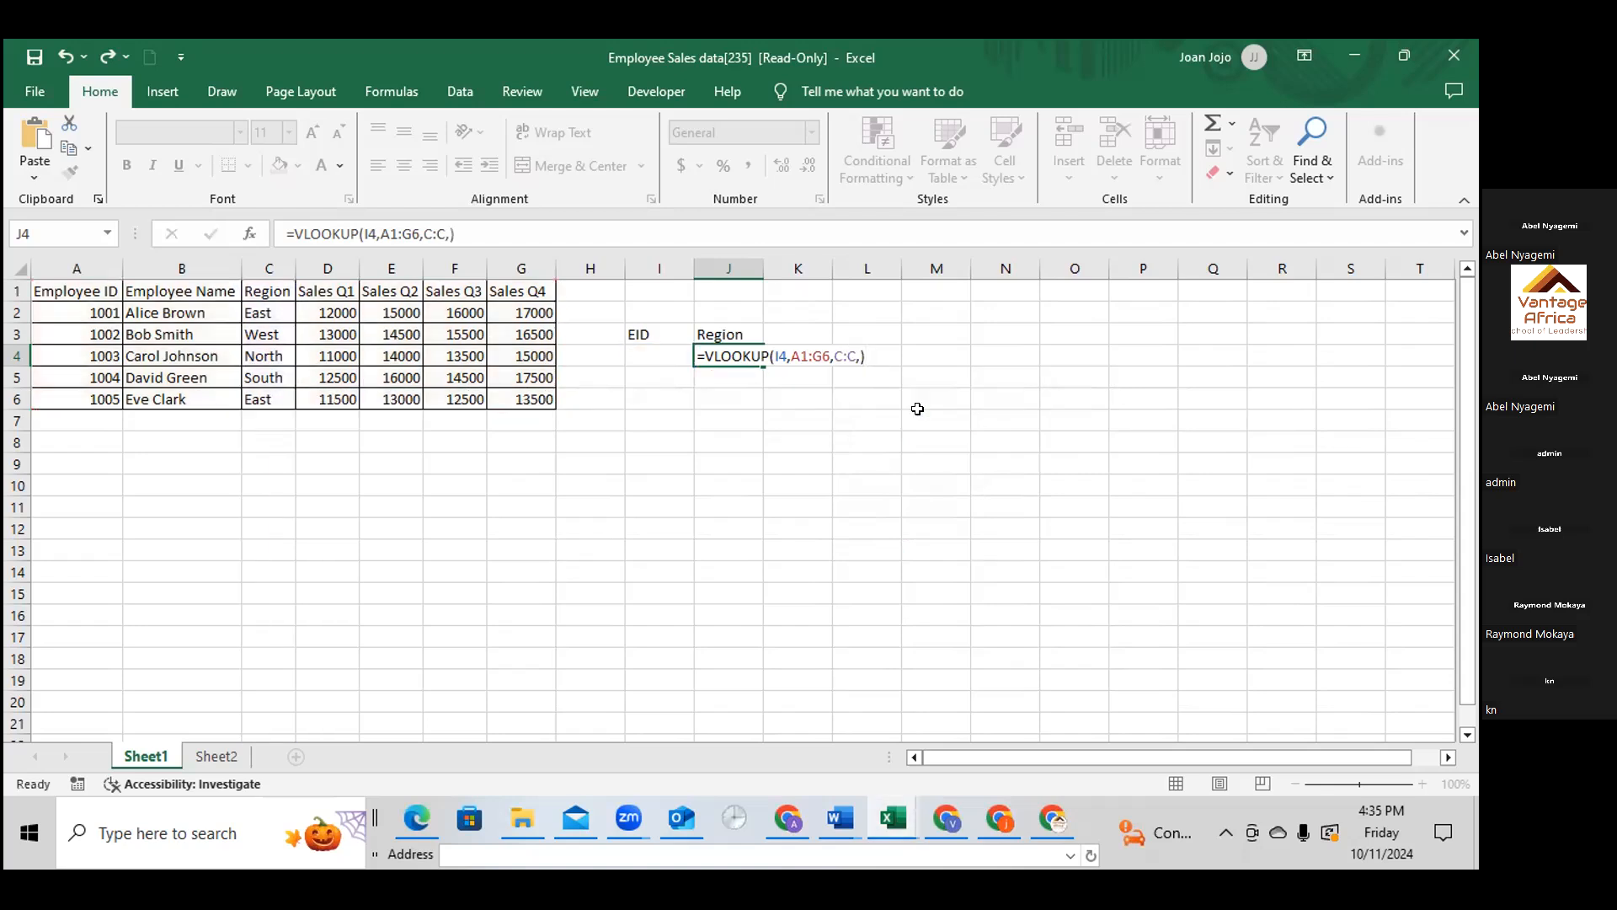
key("Return")
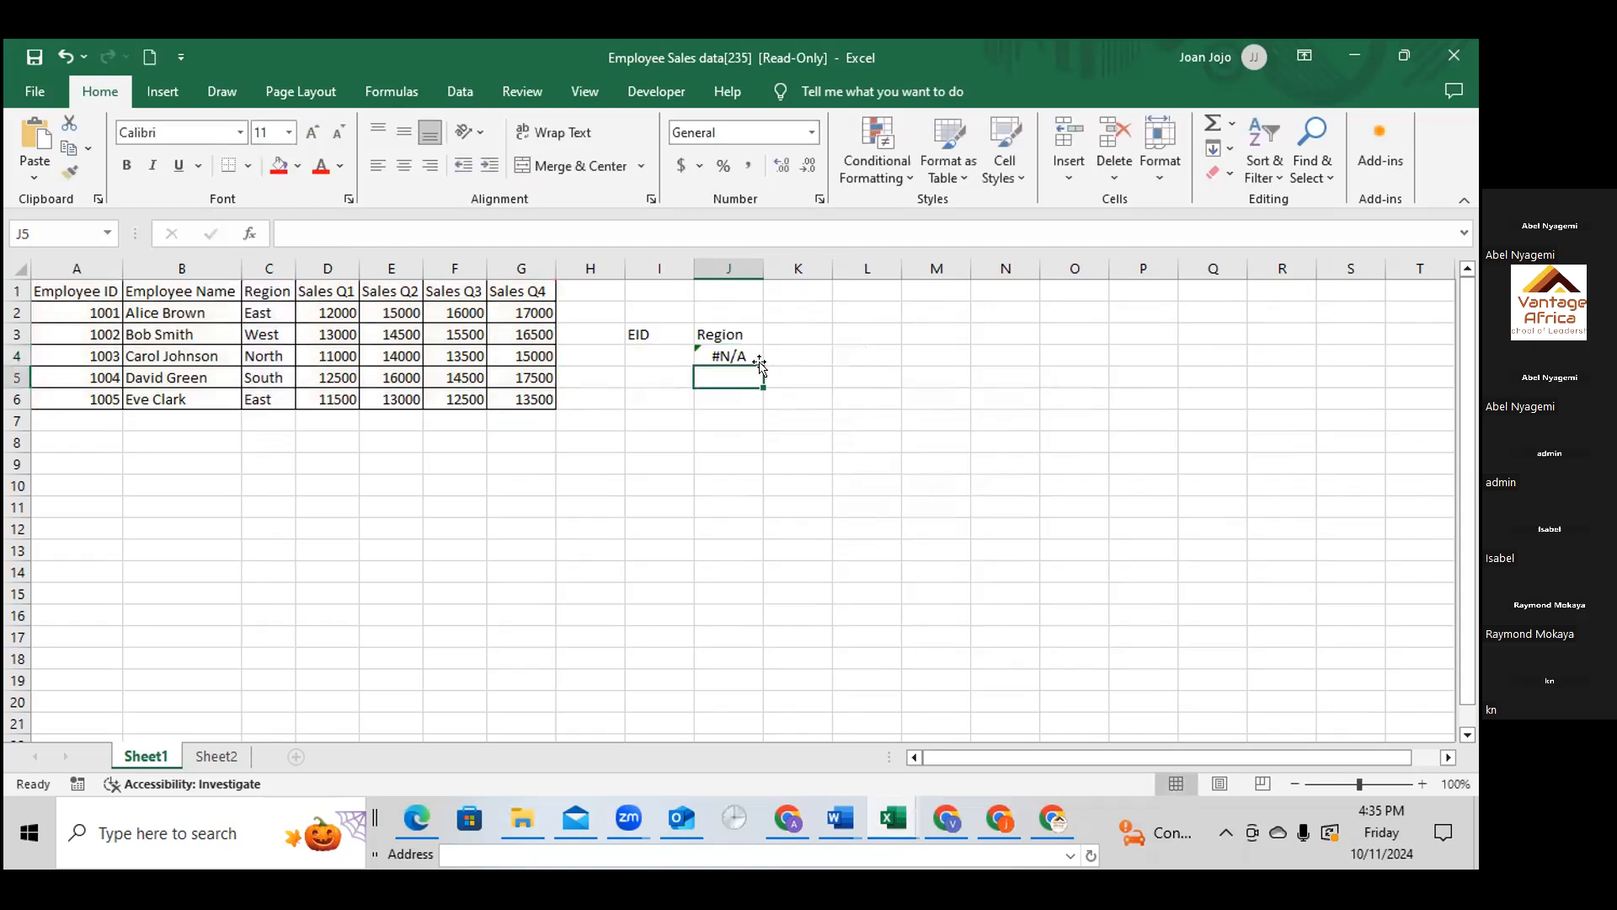
Enter the employee ID from cell A2 as the lookup value in cell I4 under the EID heading
left_click(737, 352)
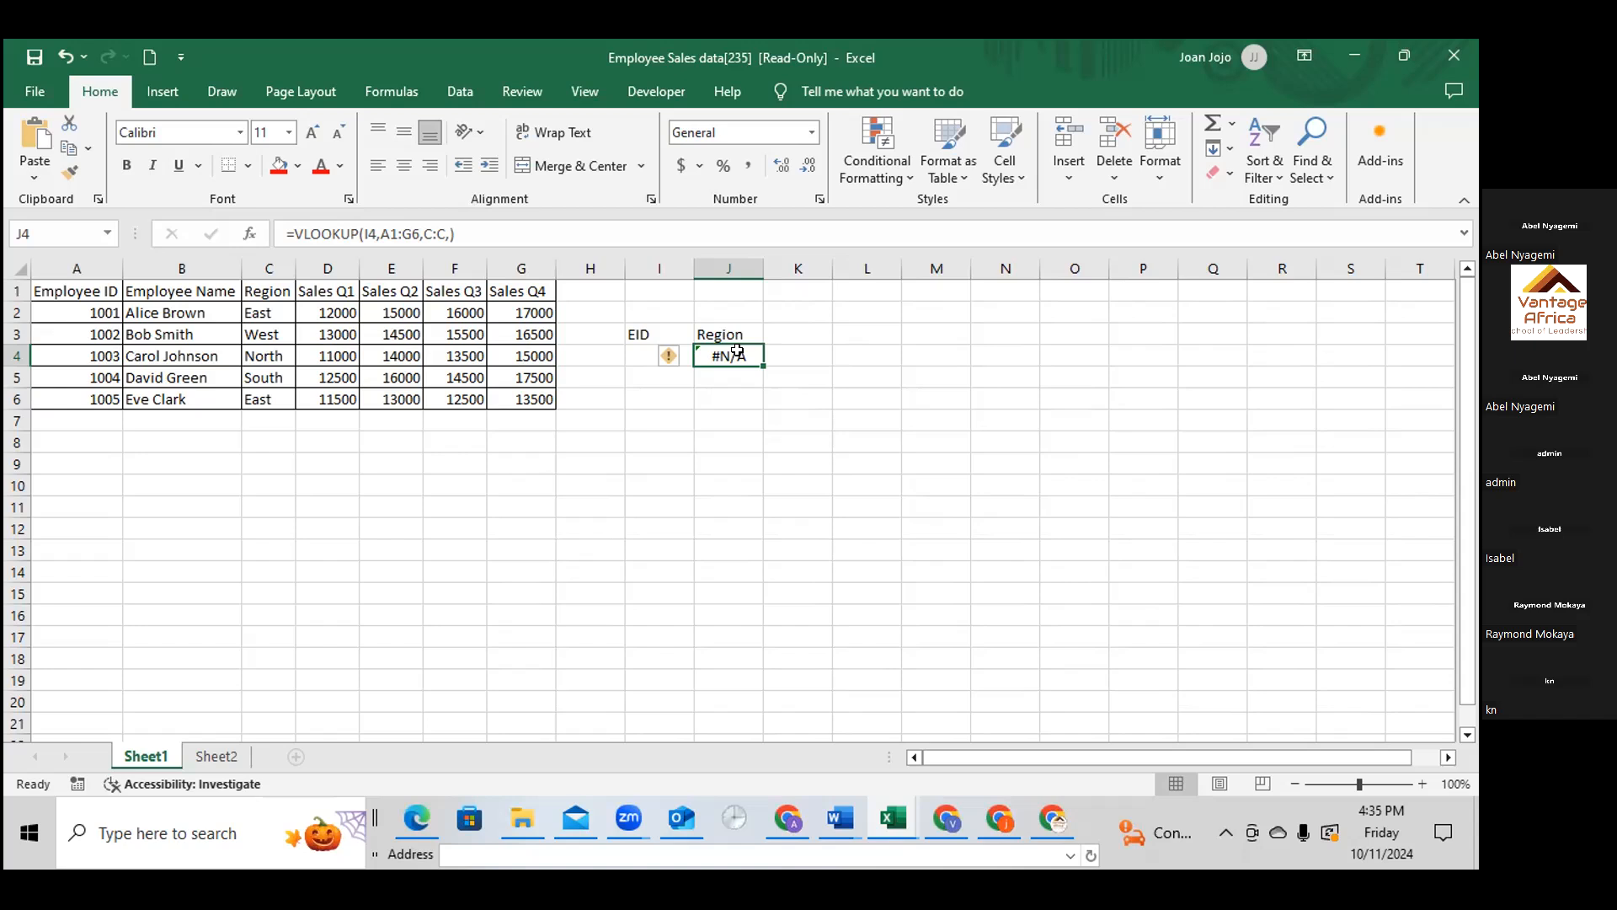
left_click(638, 355)
double_click(637, 354)
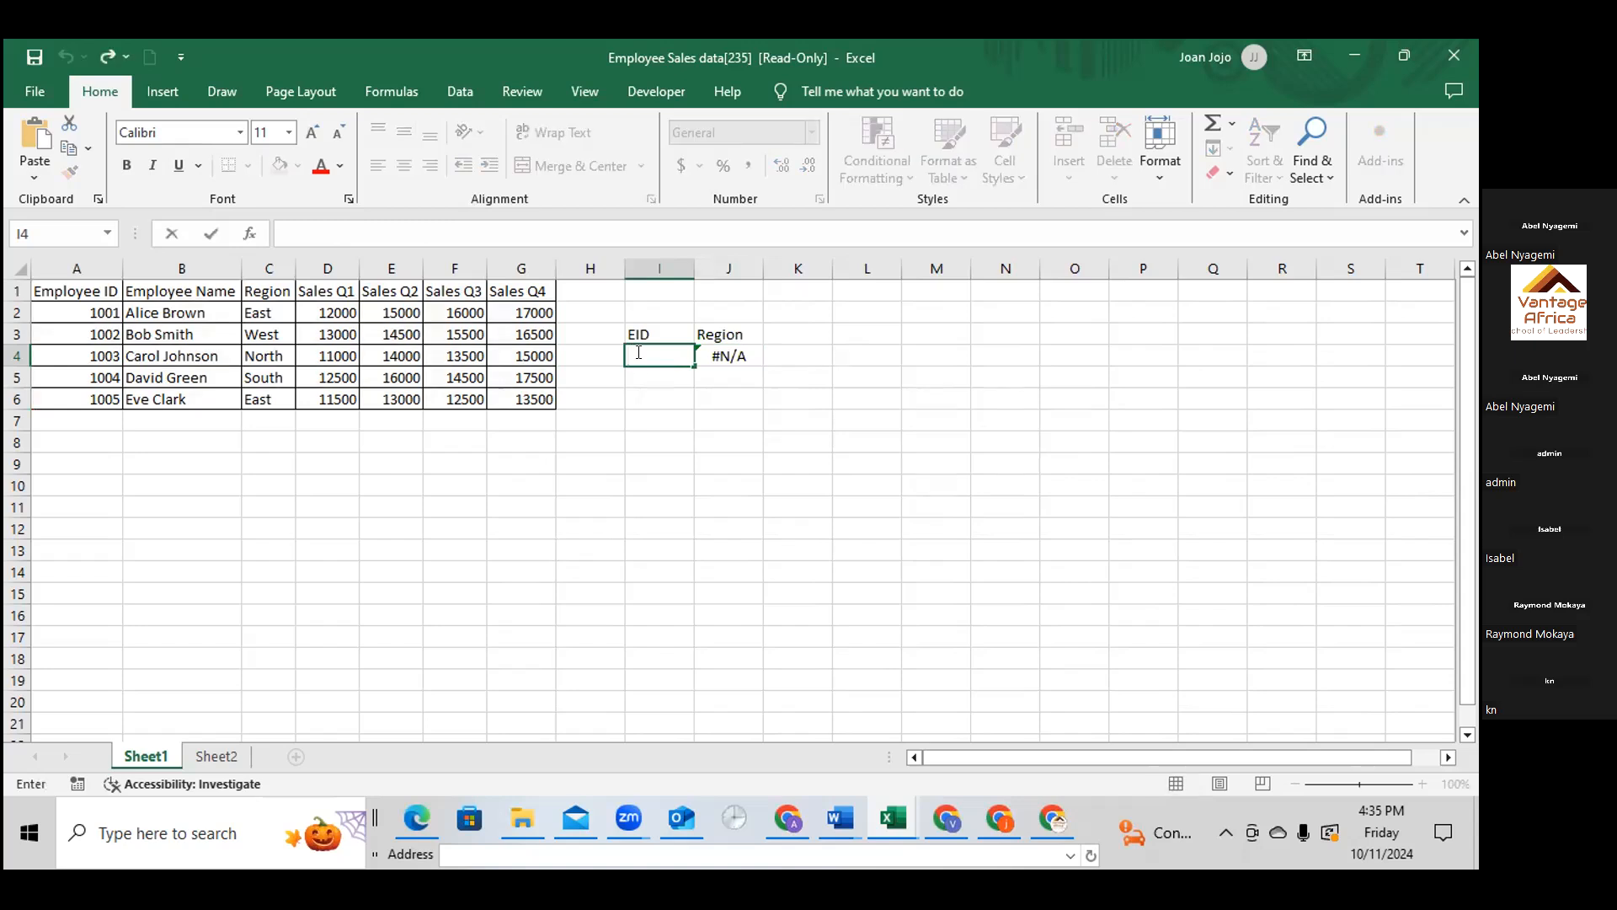
type("1001")
key("Return")
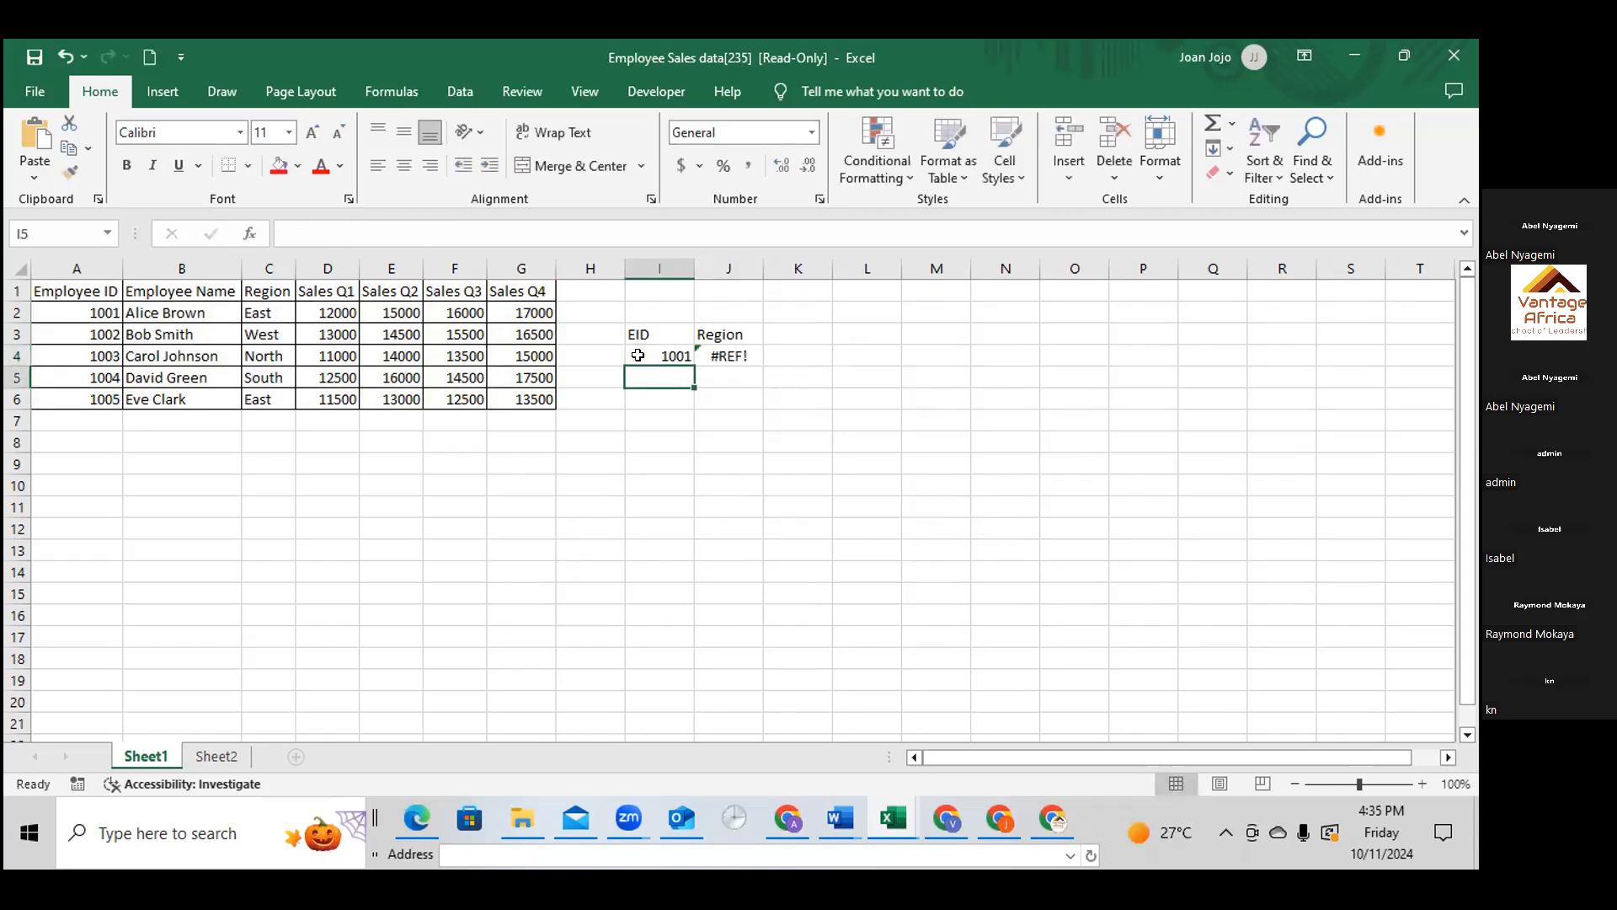
Try C1:C6 as the column index in the J4 formula, followed by 3 as an extra argument
left_click(735, 350)
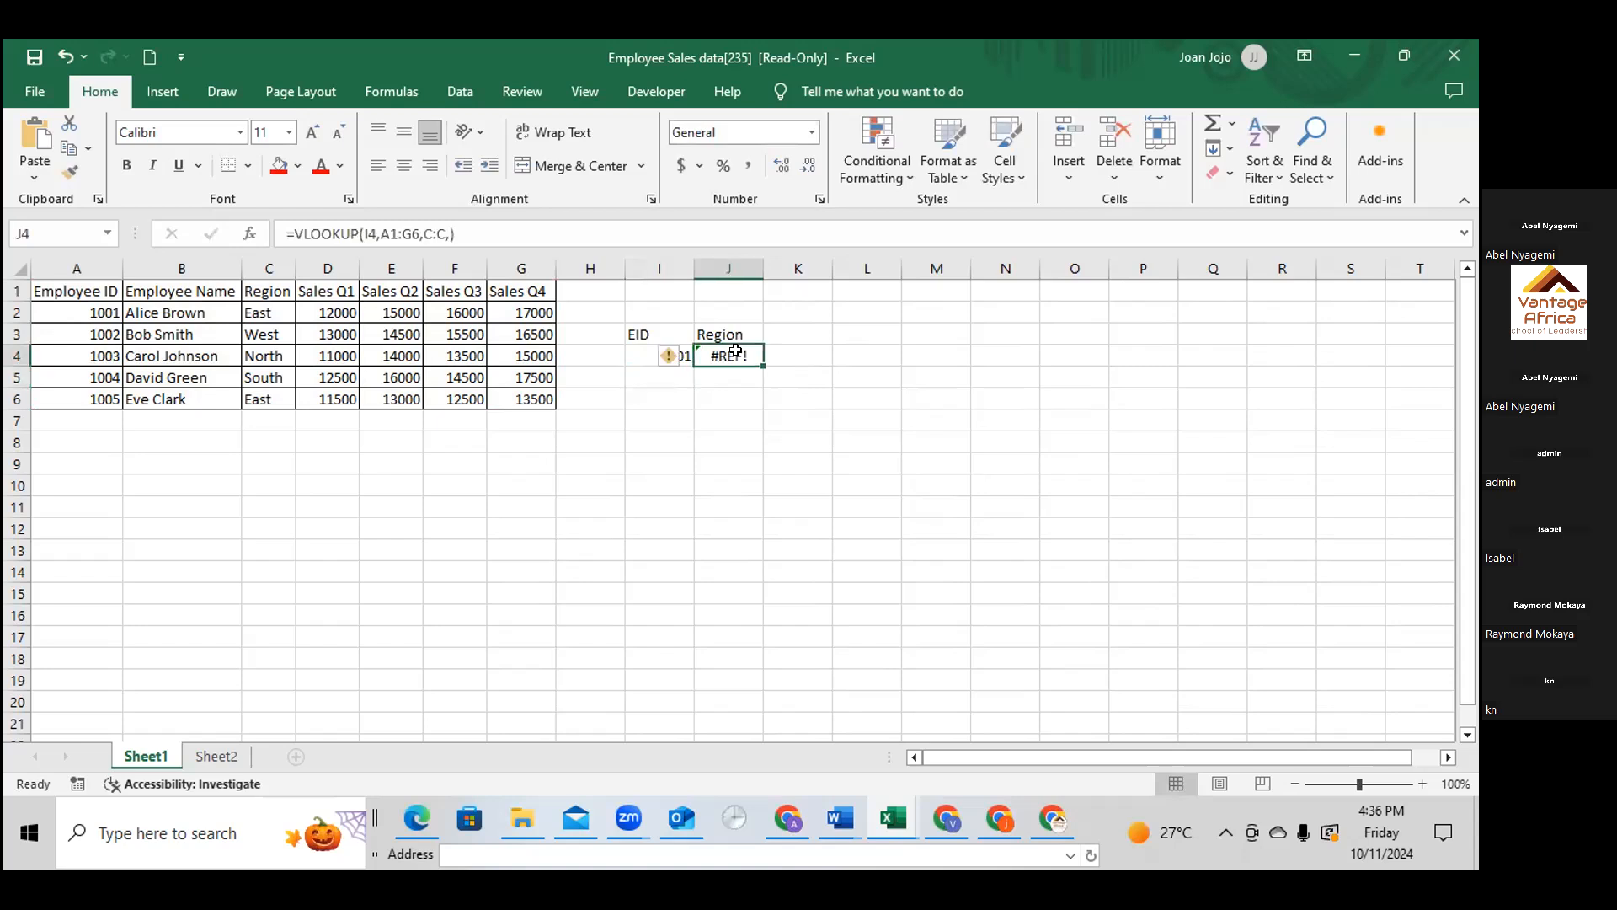
double_click(735, 351)
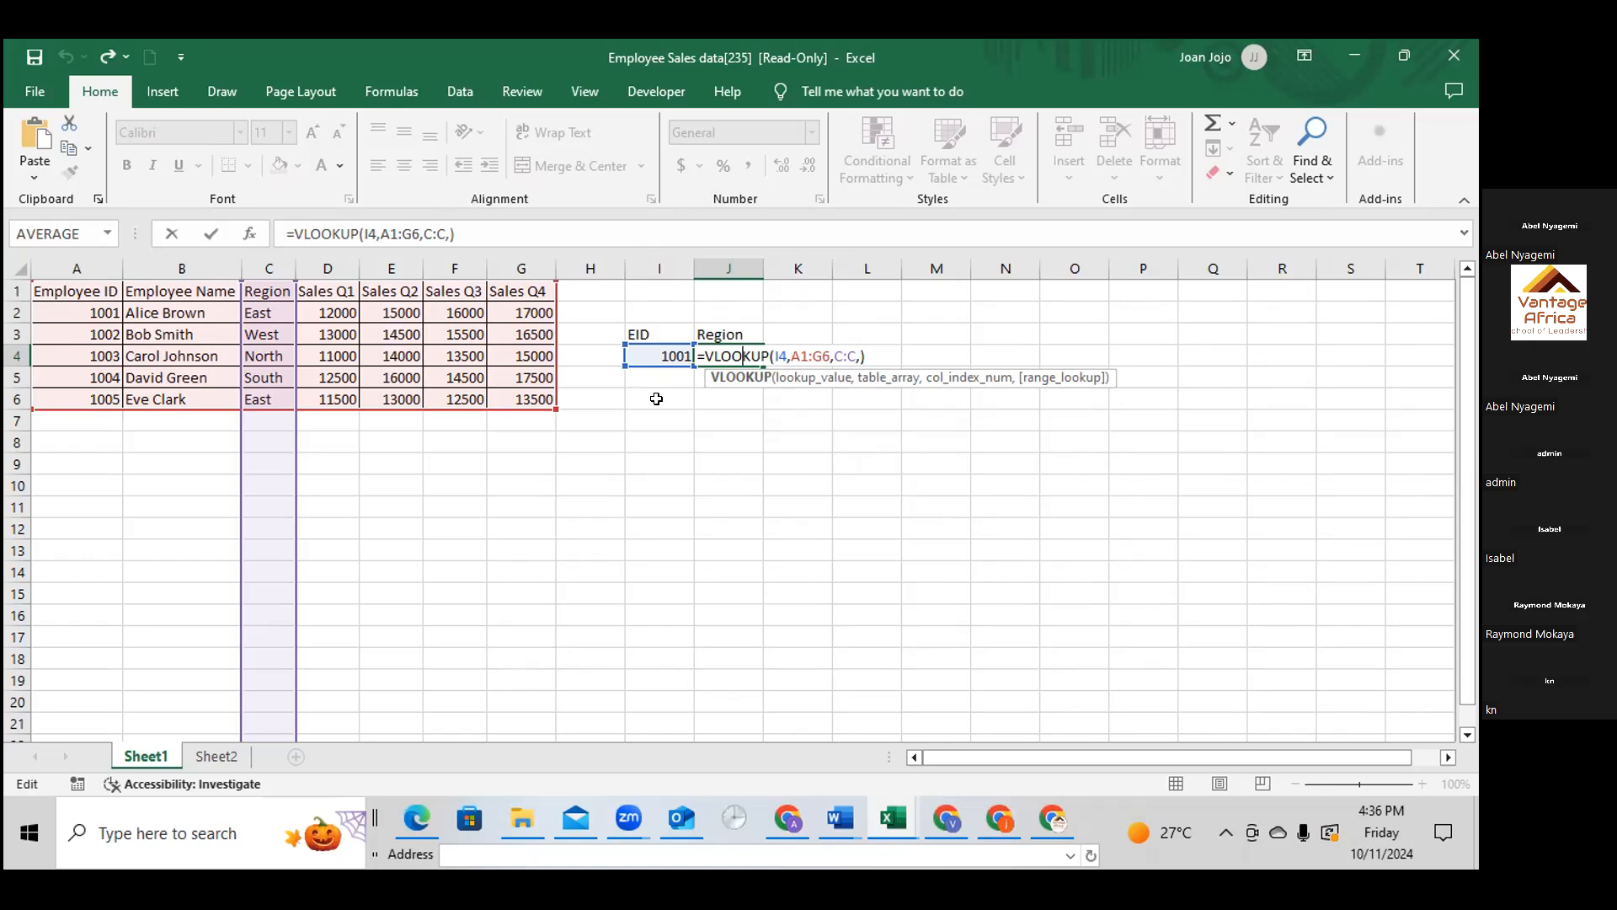
left_click(840, 355)
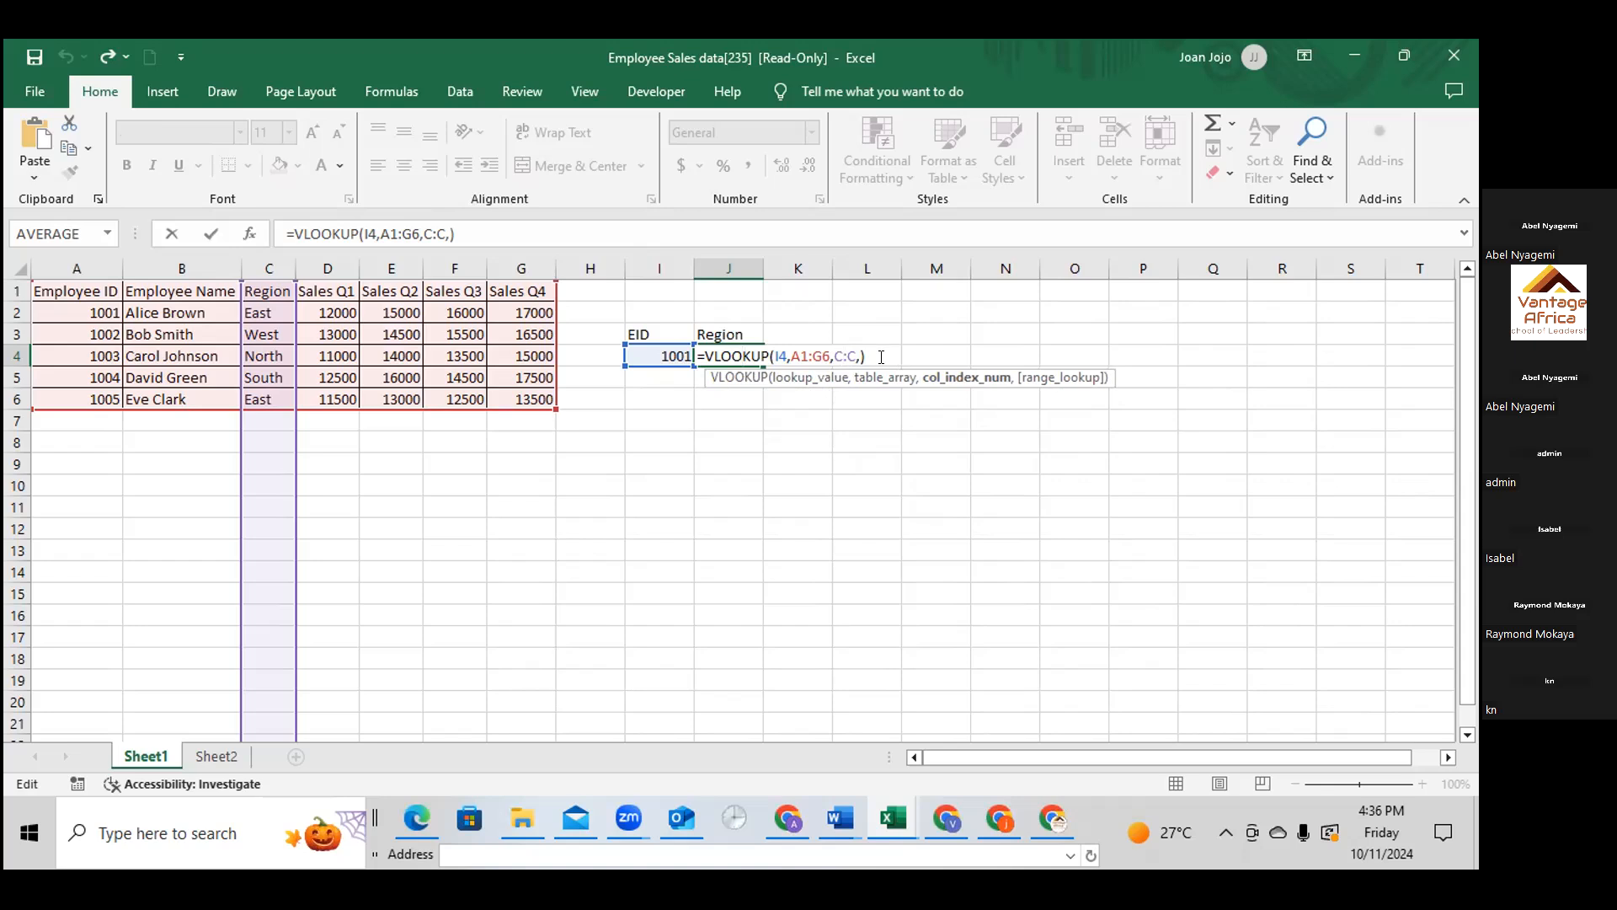
type("1")
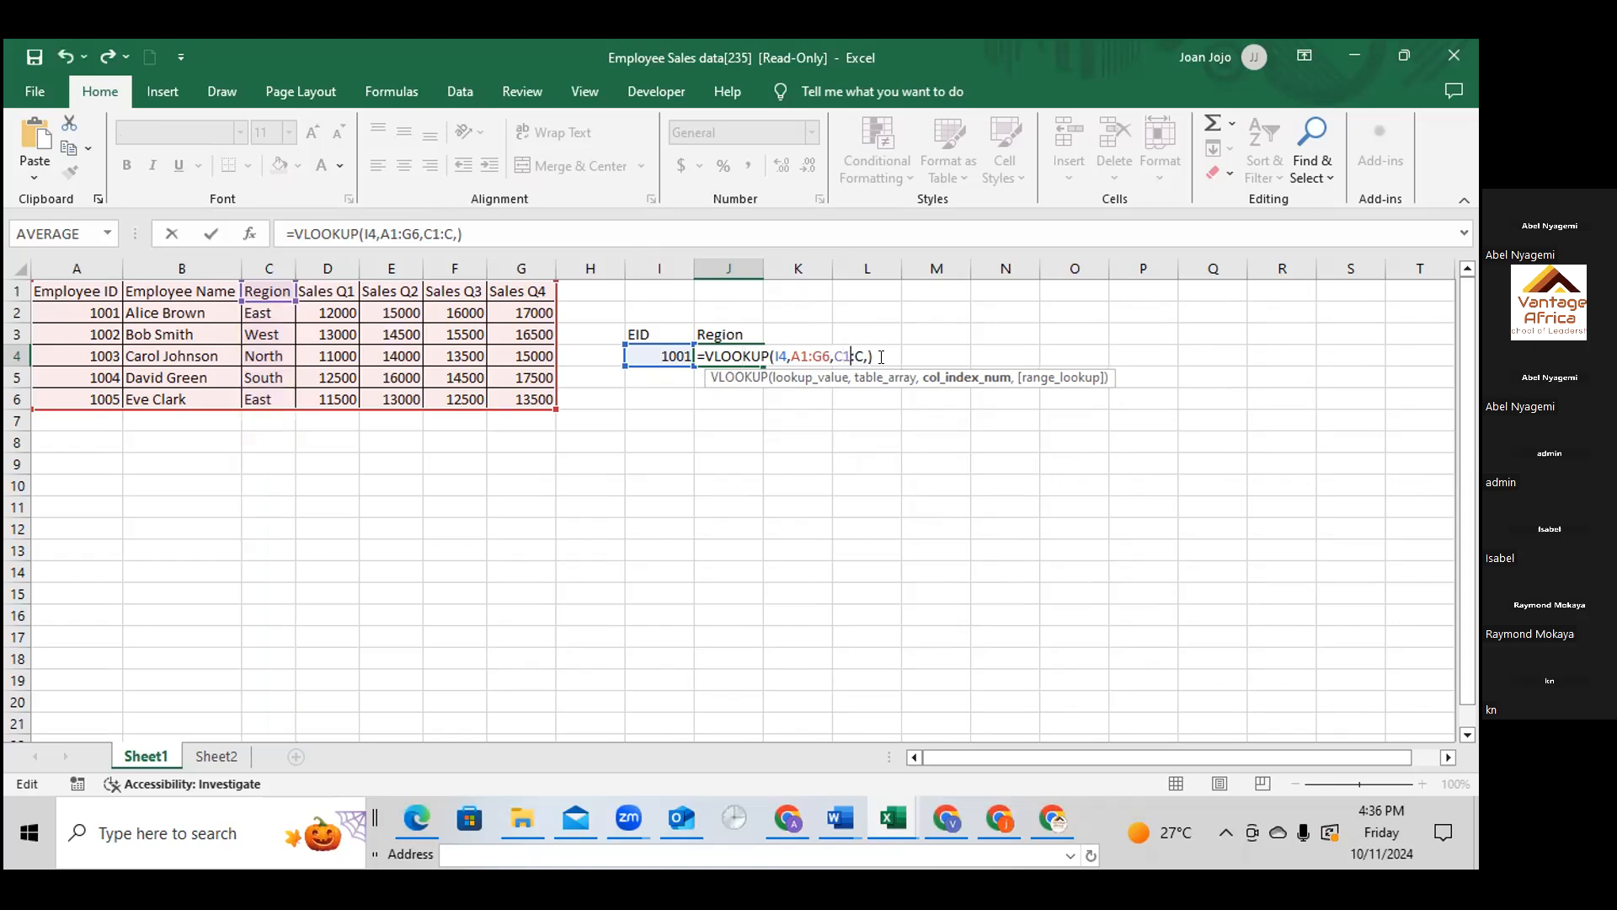
left_click(858, 356)
type("6")
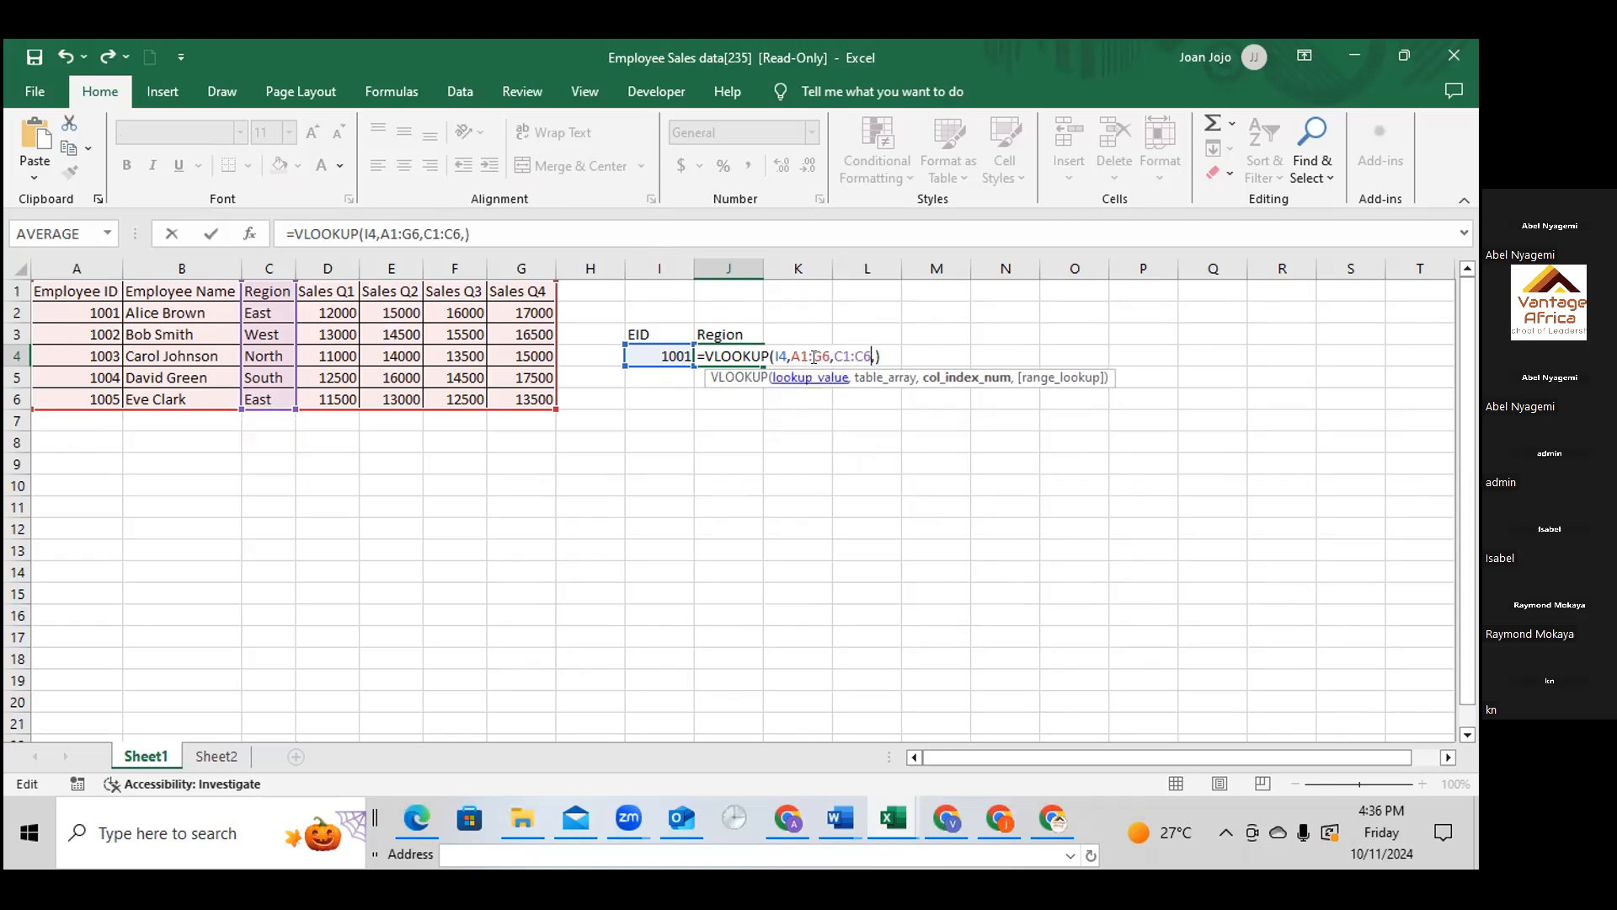
left_click(876, 356)
type("3")
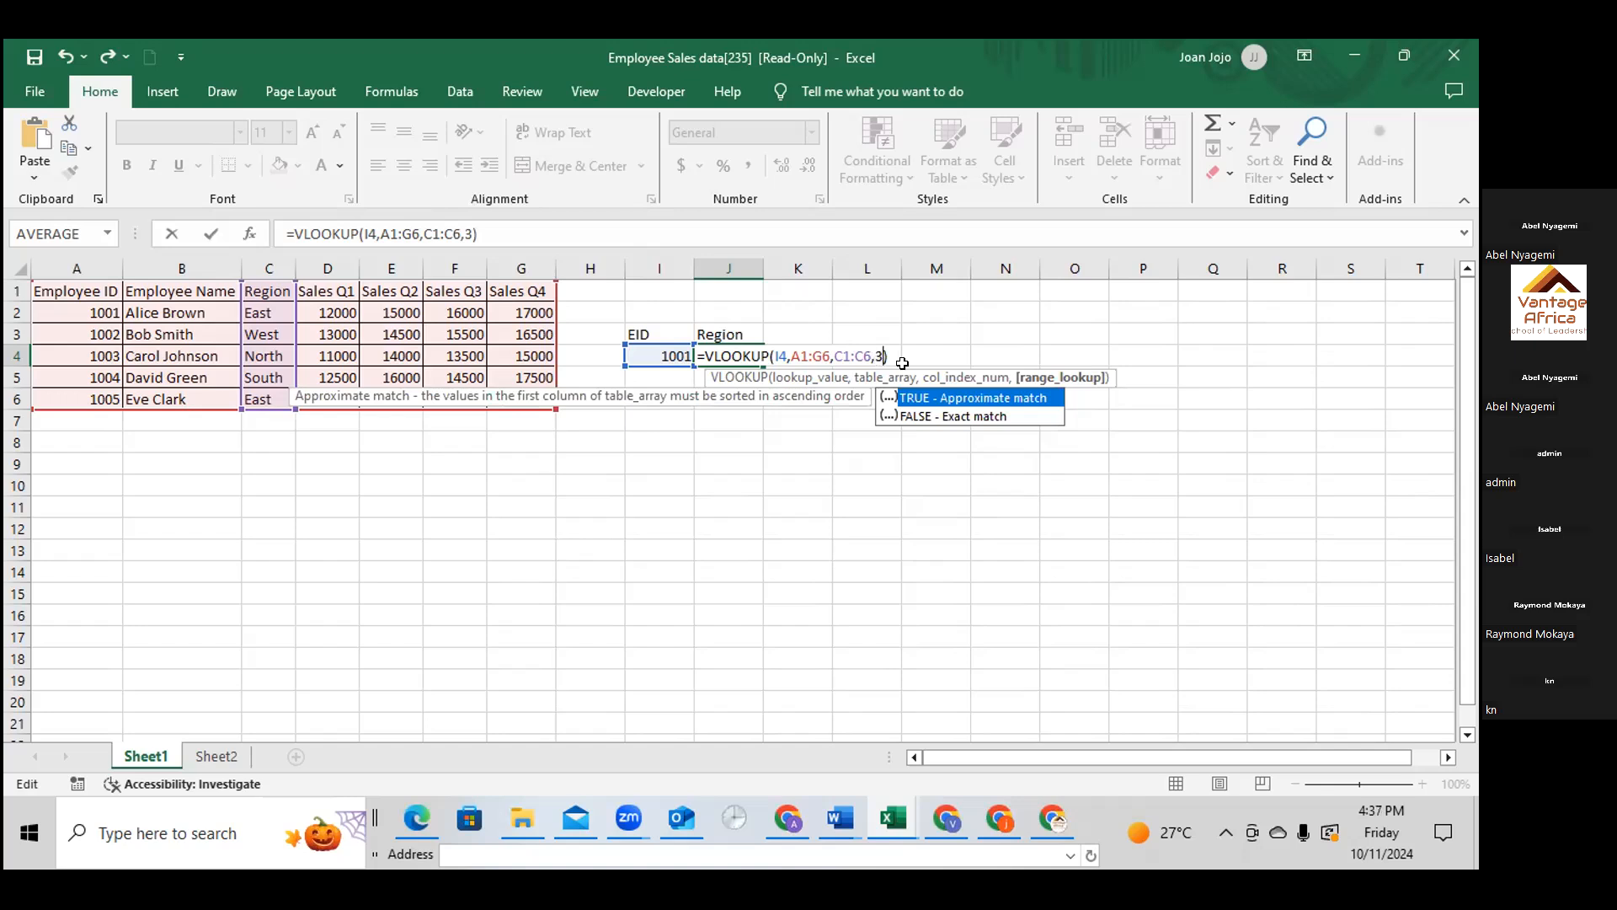
type(",")
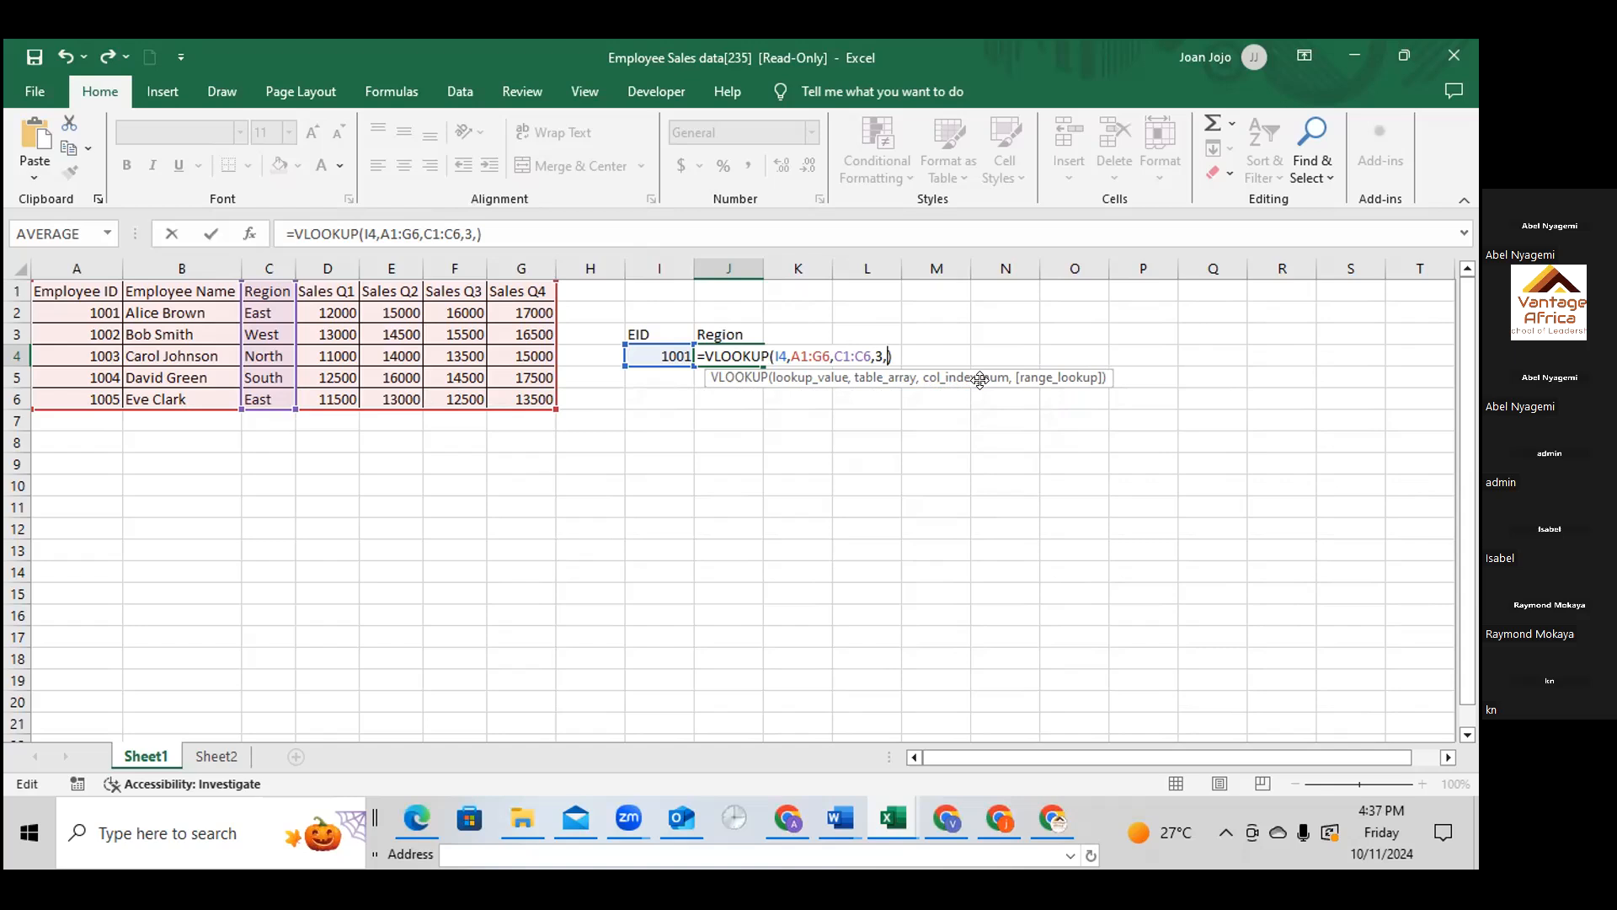
Replace the C1:C6 argument in J4 with column index 3, leaving the formula as =VLOOKUP(I4,A1:G6,3,)
left_click(868, 355)
key("BackSpace")
key("BackSpace")
key("BackSpace")
key("BackSpace")
key("BackSpace")
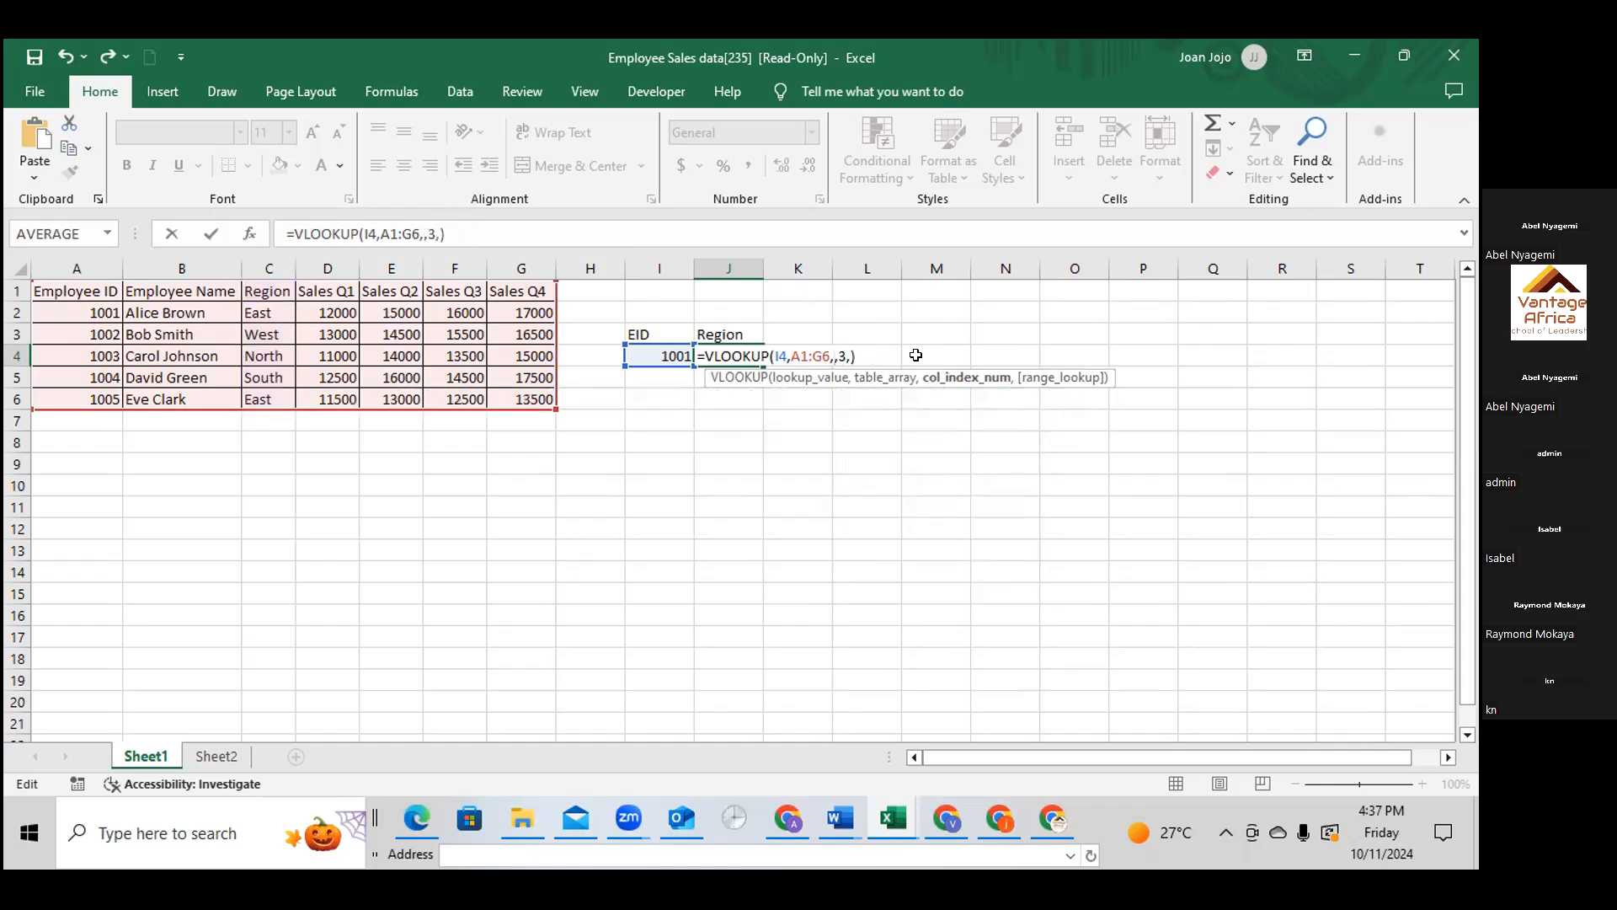
type("3")
left_click(849, 357)
key("BackSpace")
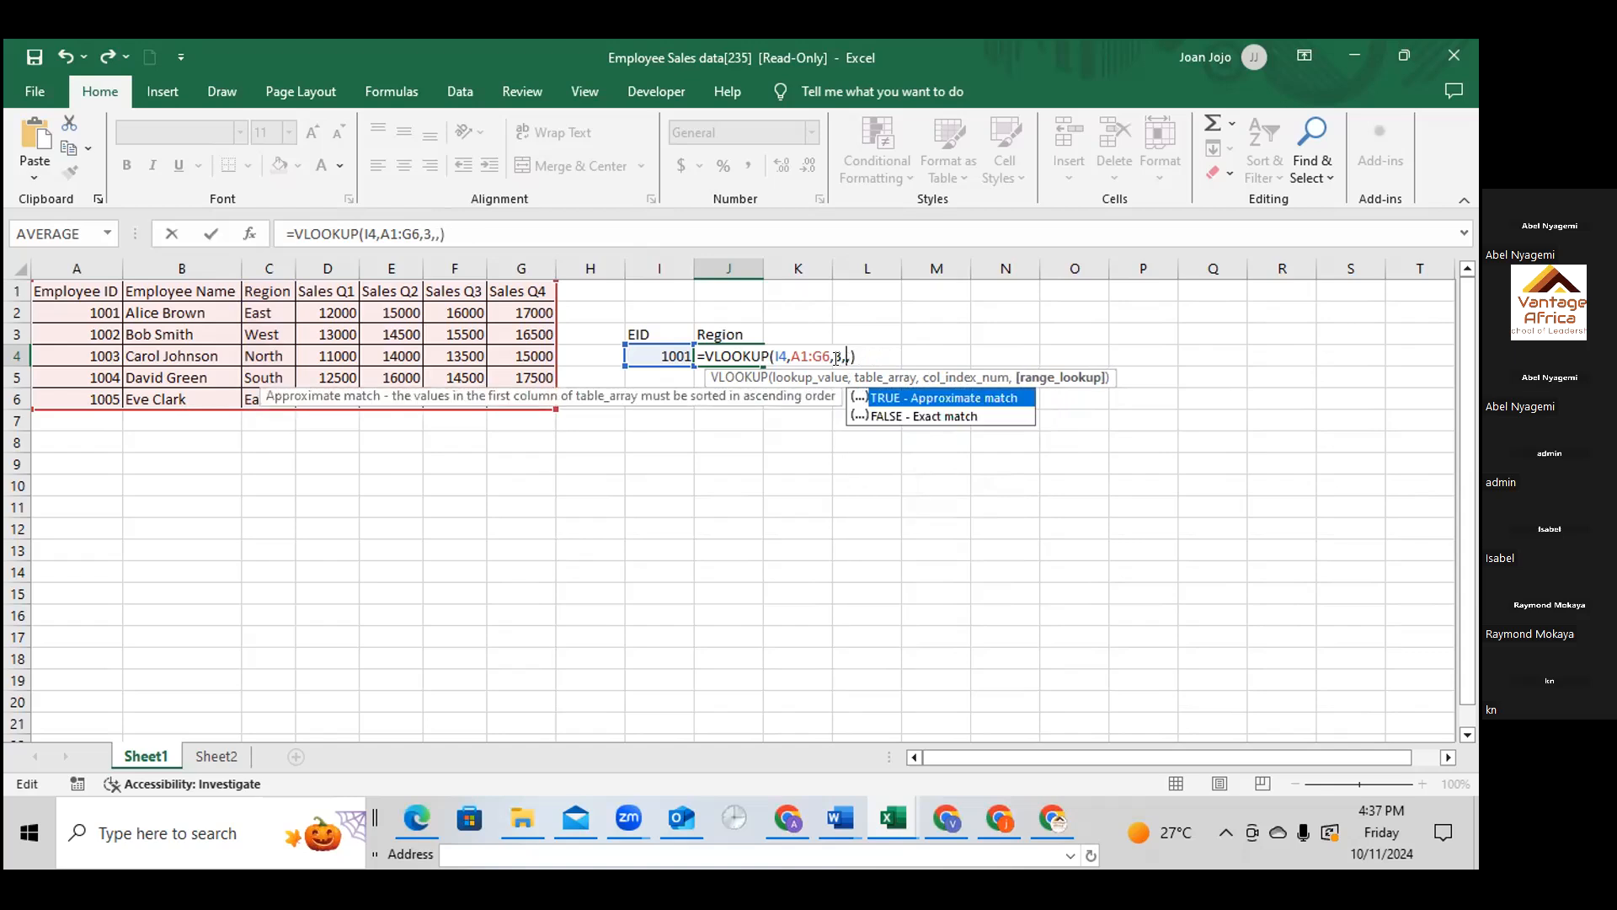
left_click(846, 357)
key("Delete")
left_click(930, 416)
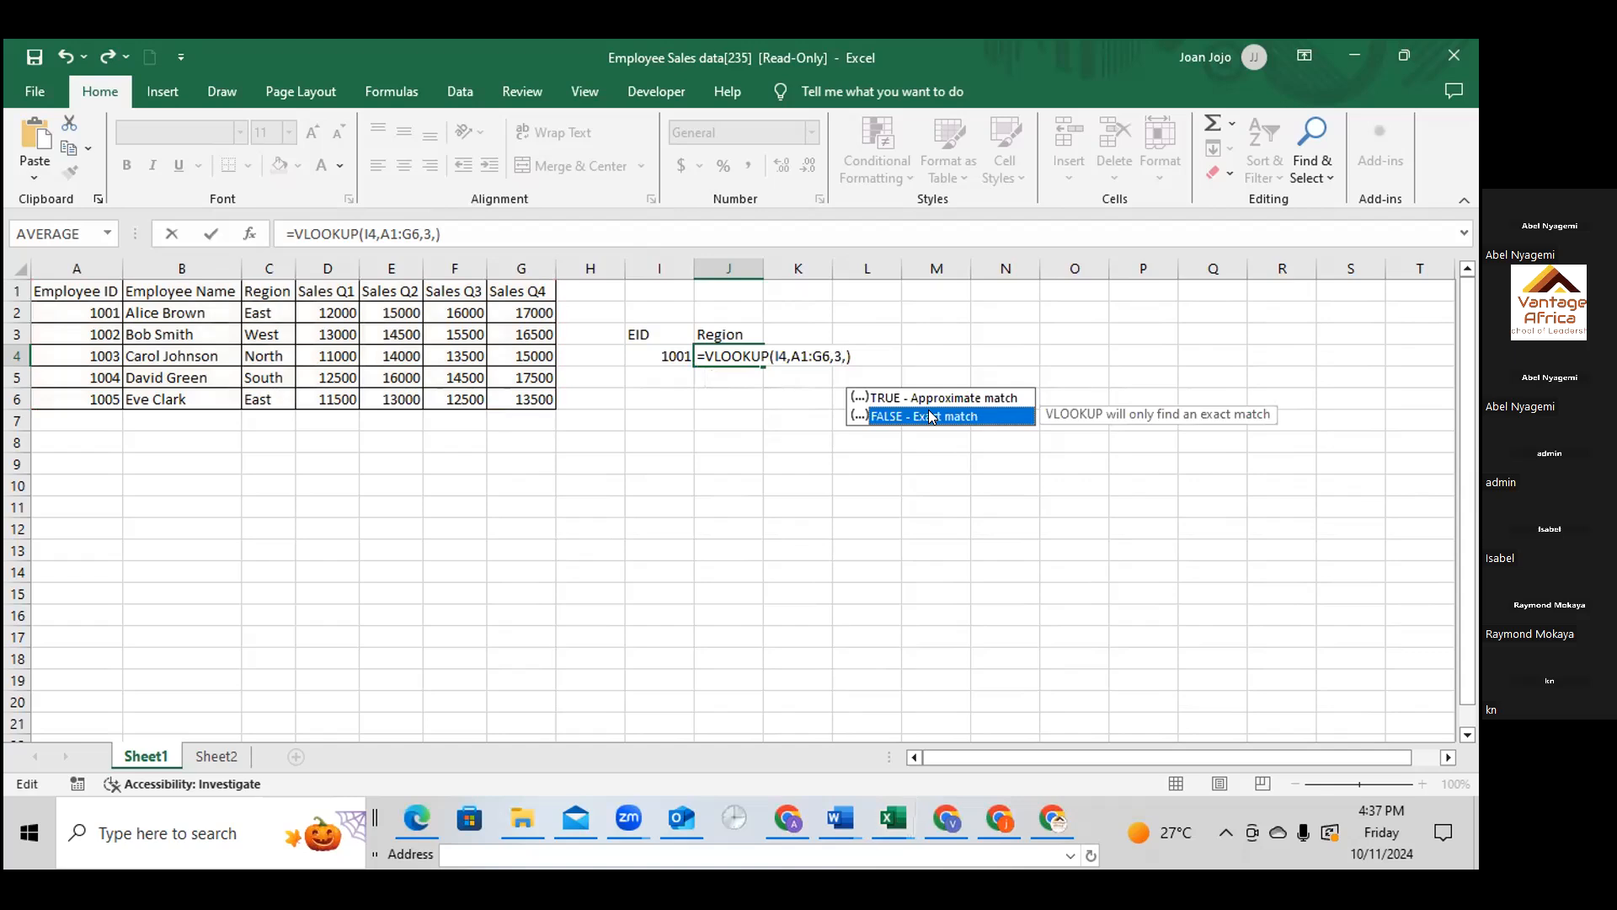
key("Return")
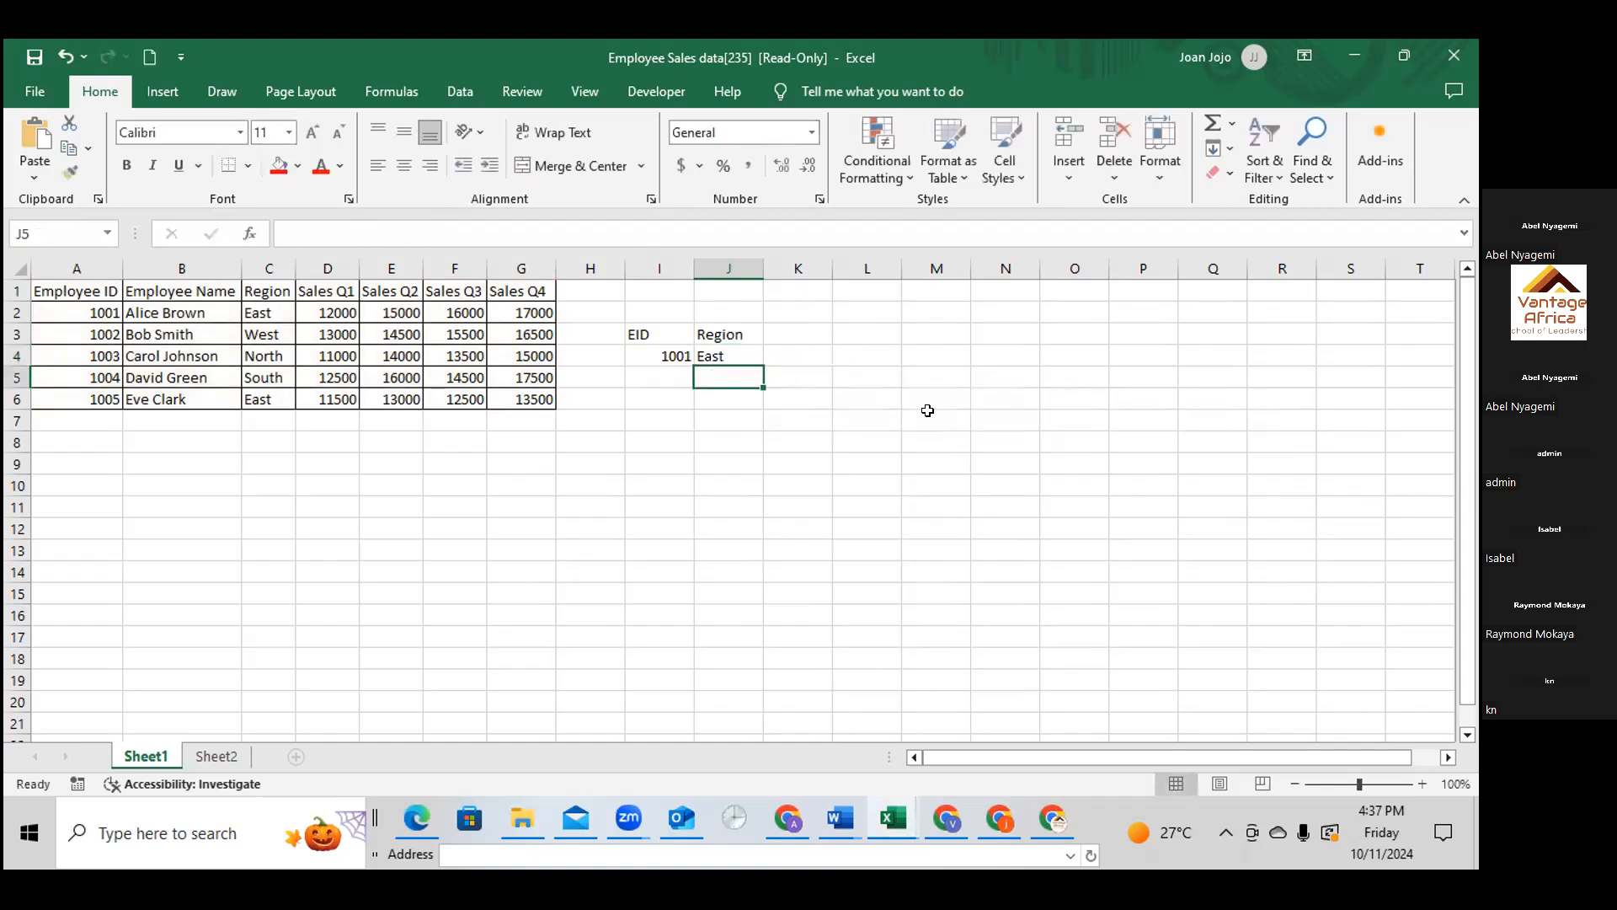
Set the column index of the VLOOKUP in J4 to 7 so it returns the Sales Q4 figure
left_click(740, 353)
double_click(741, 354)
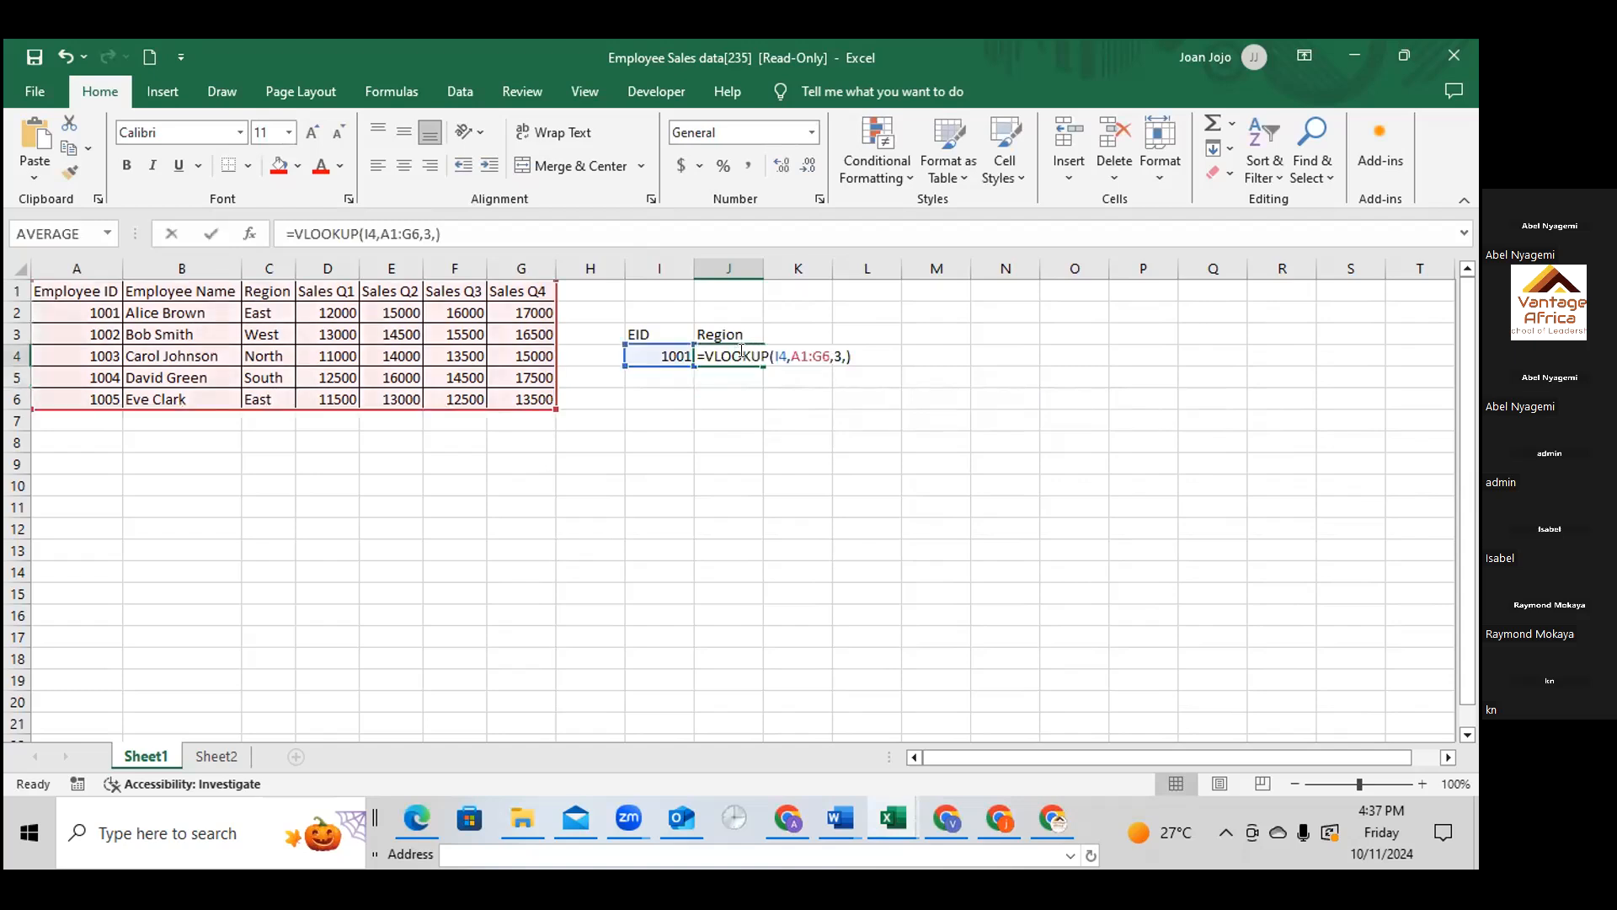
left_click(806, 354)
double_click(806, 354)
left_click(806, 354)
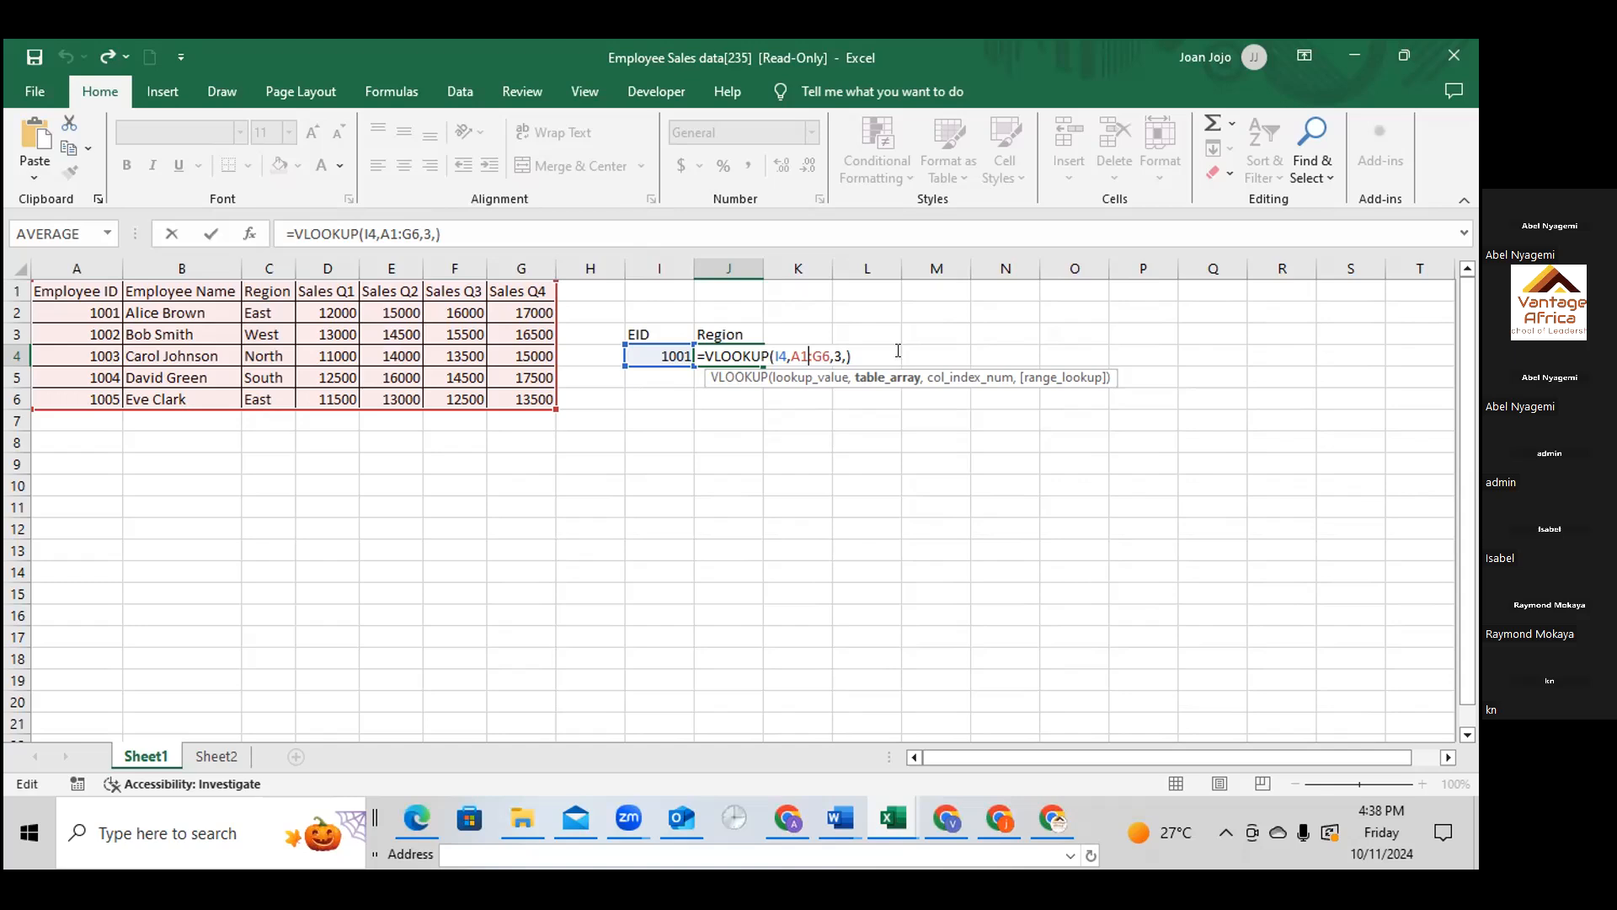
left_click(840, 350)
key("BackSpace")
type("7")
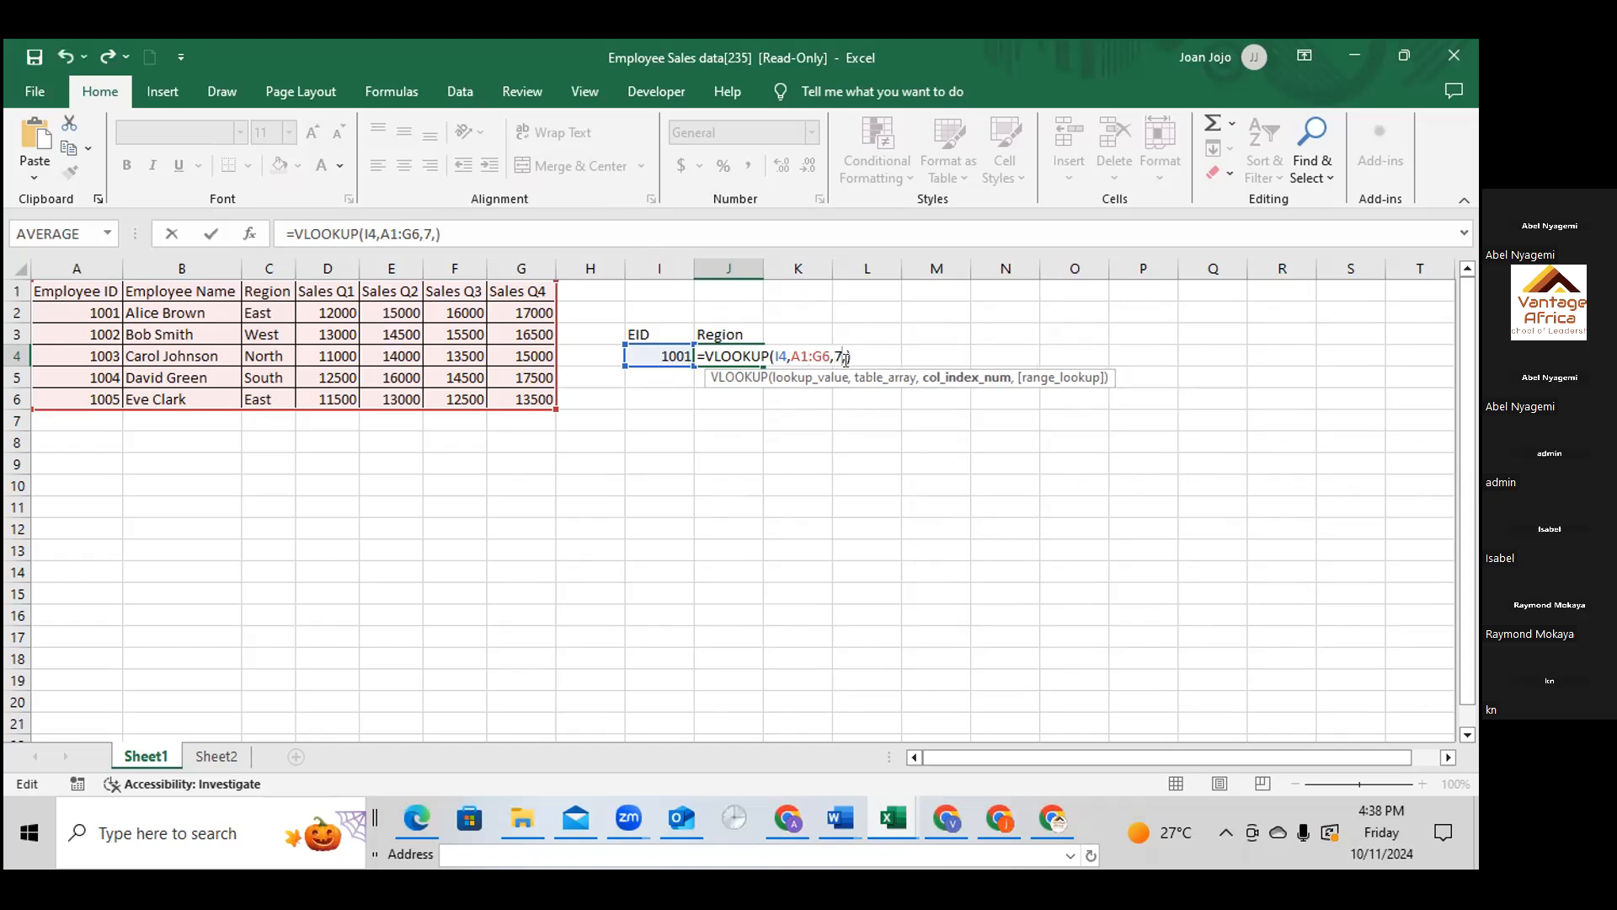
key("Return")
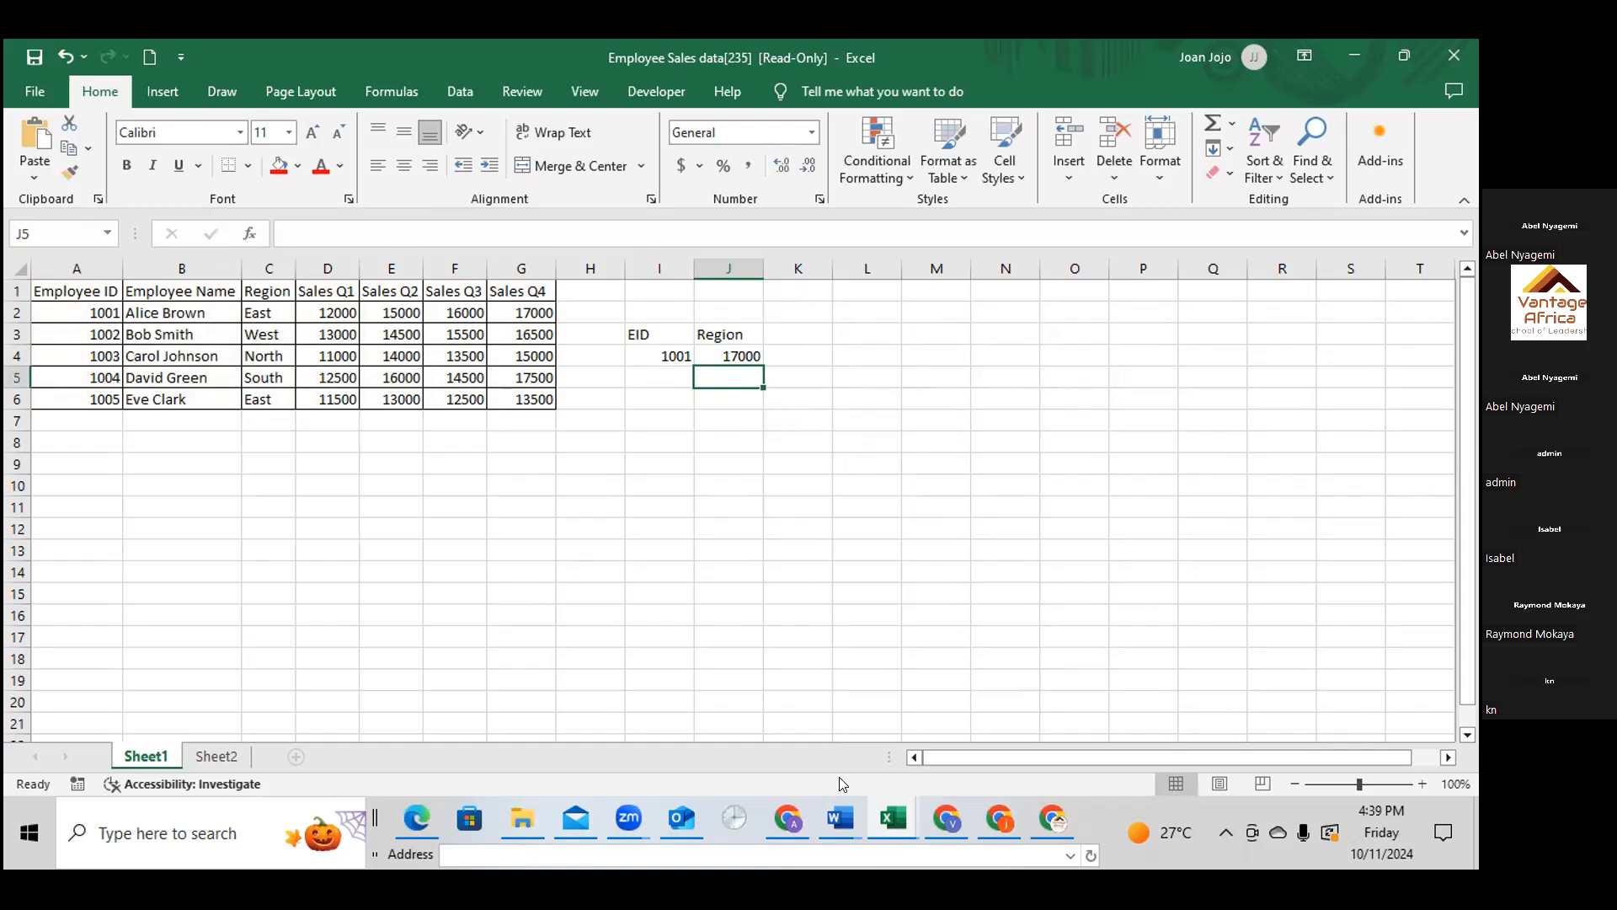
Switch to the Employee Sample Data one[237] workbook and examine the first columns of its Data sheet, starting with EEID
left_click(898, 814)
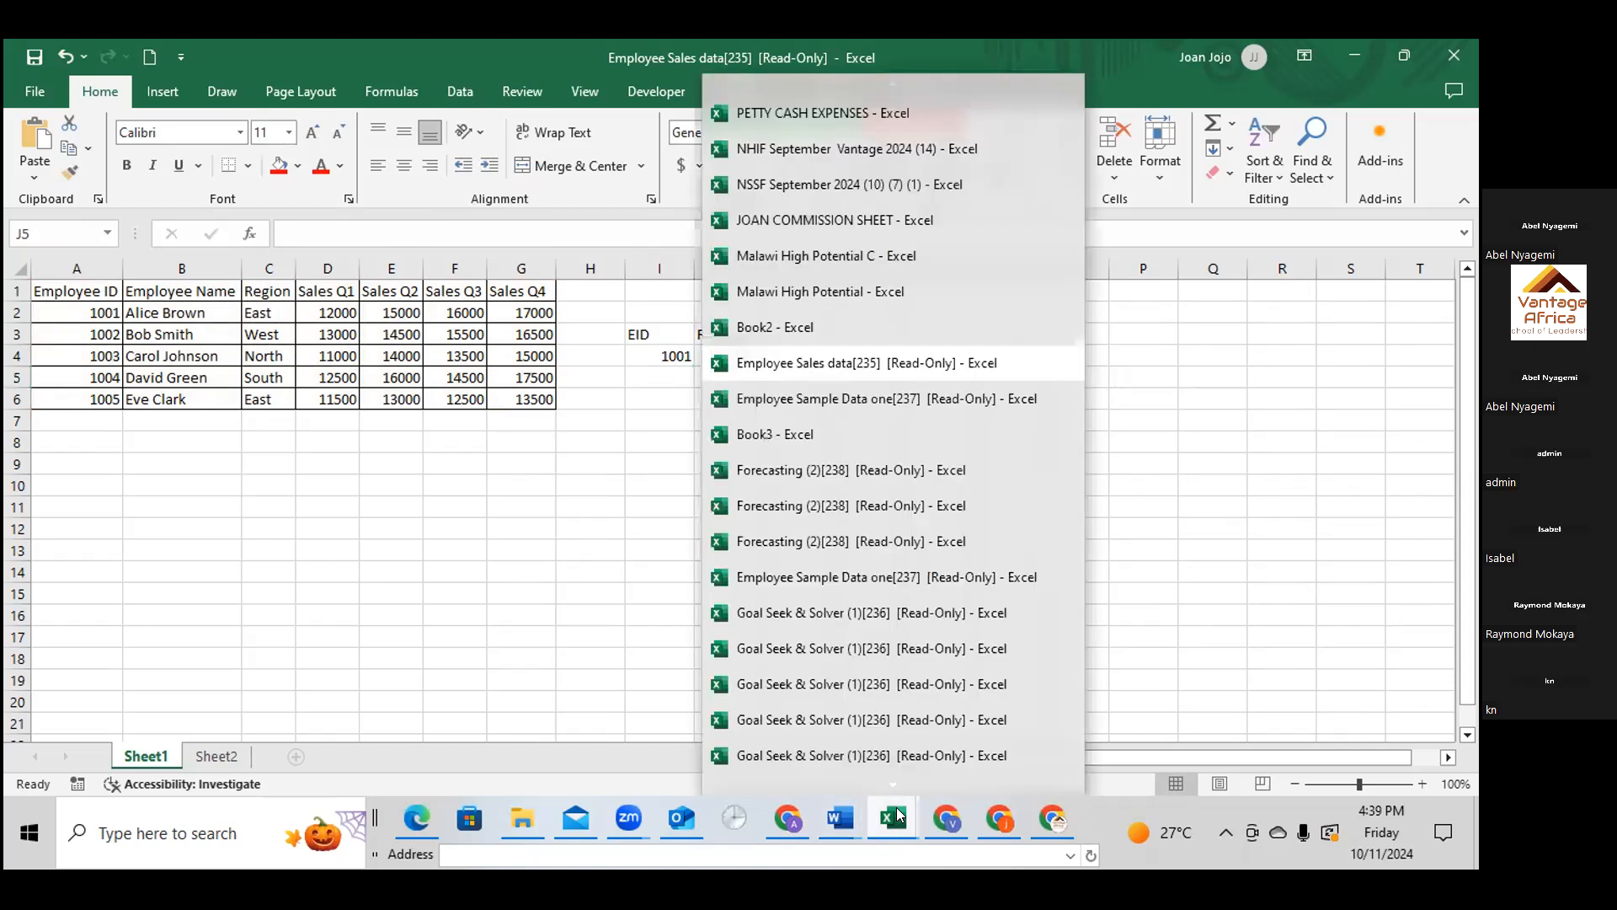
left_click(840, 399)
scroll(772, 500, "up", 2)
scroll(772, 500, "up", 3)
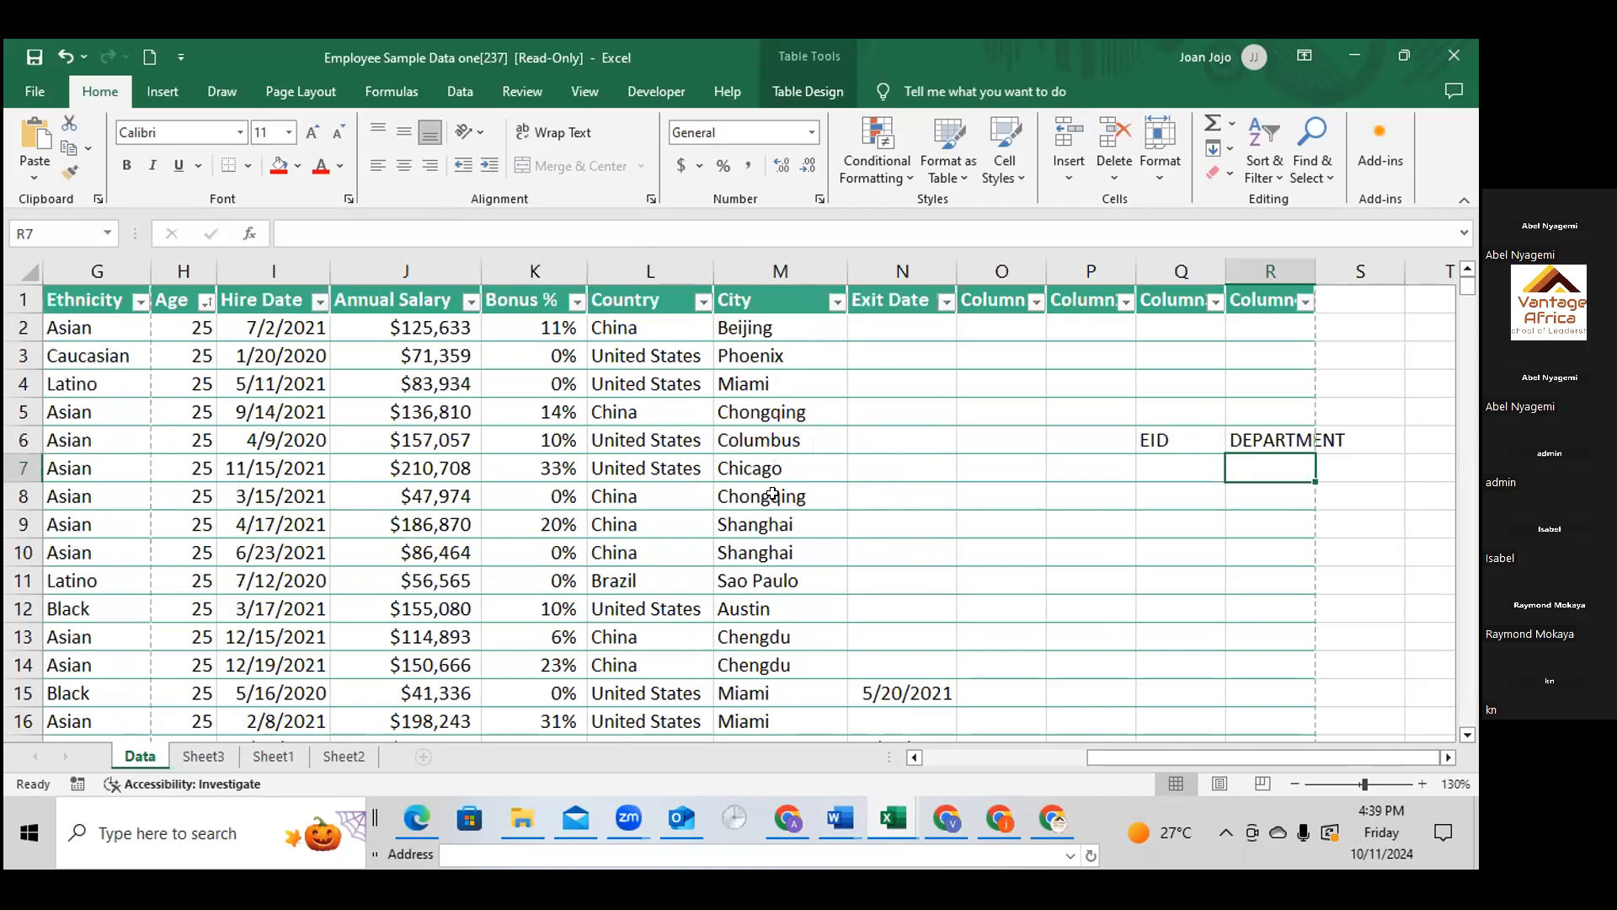
left_click(201, 757)
left_click(140, 757)
left_click_drag(1125, 762, 88, 524)
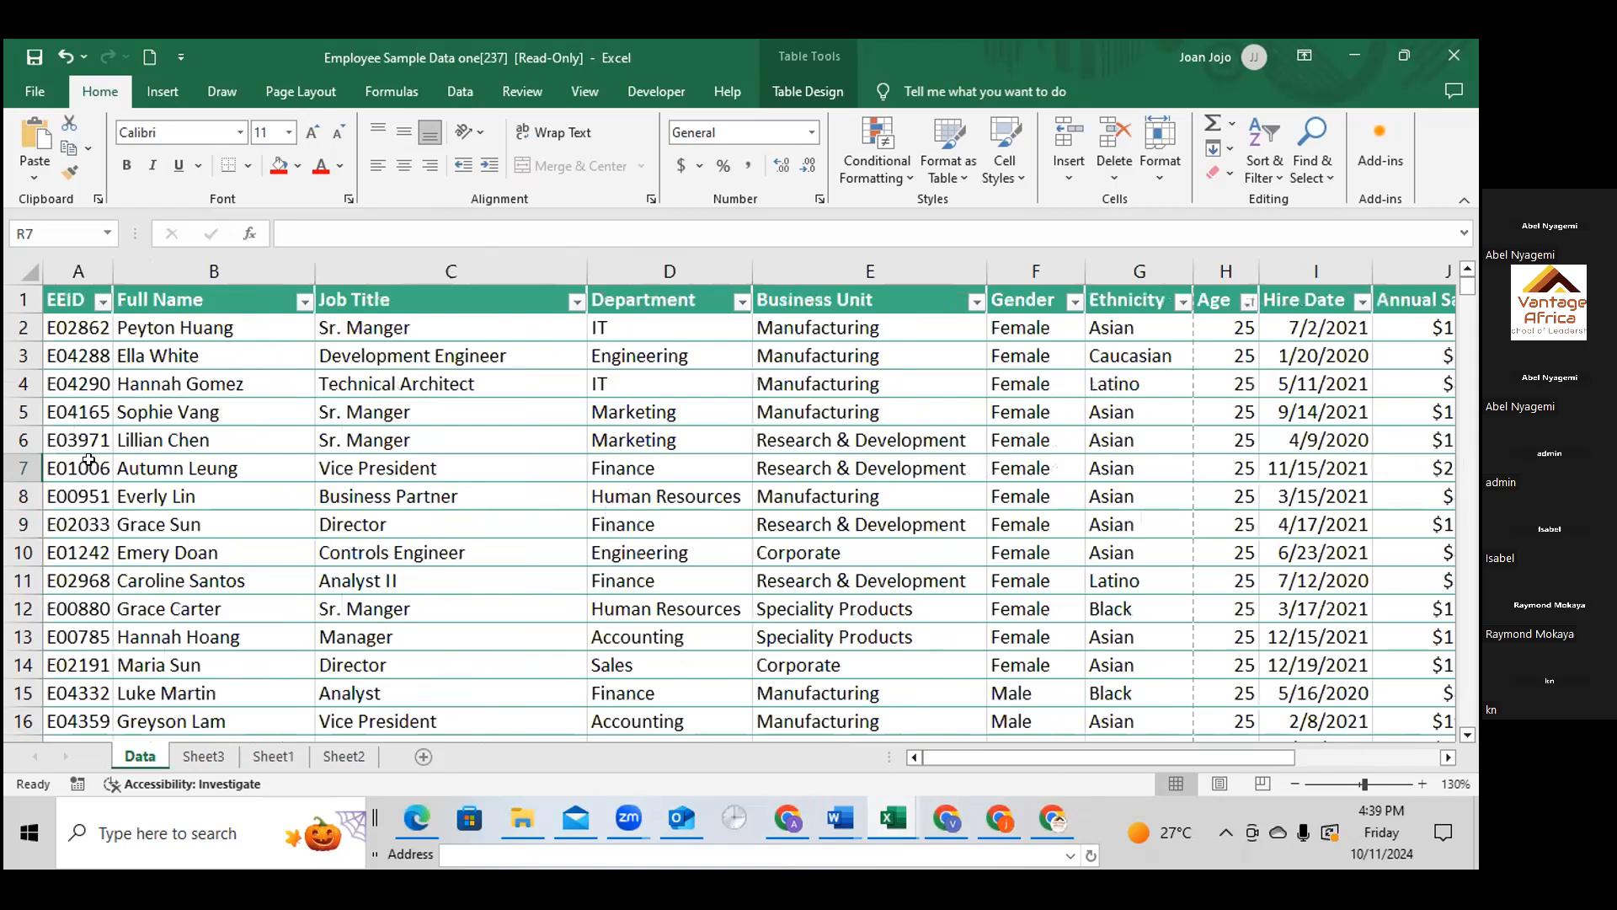
Enter the headers EID in N998 and SALARY in O998, beside the last rows of the Data sheet
left_click(62, 326)
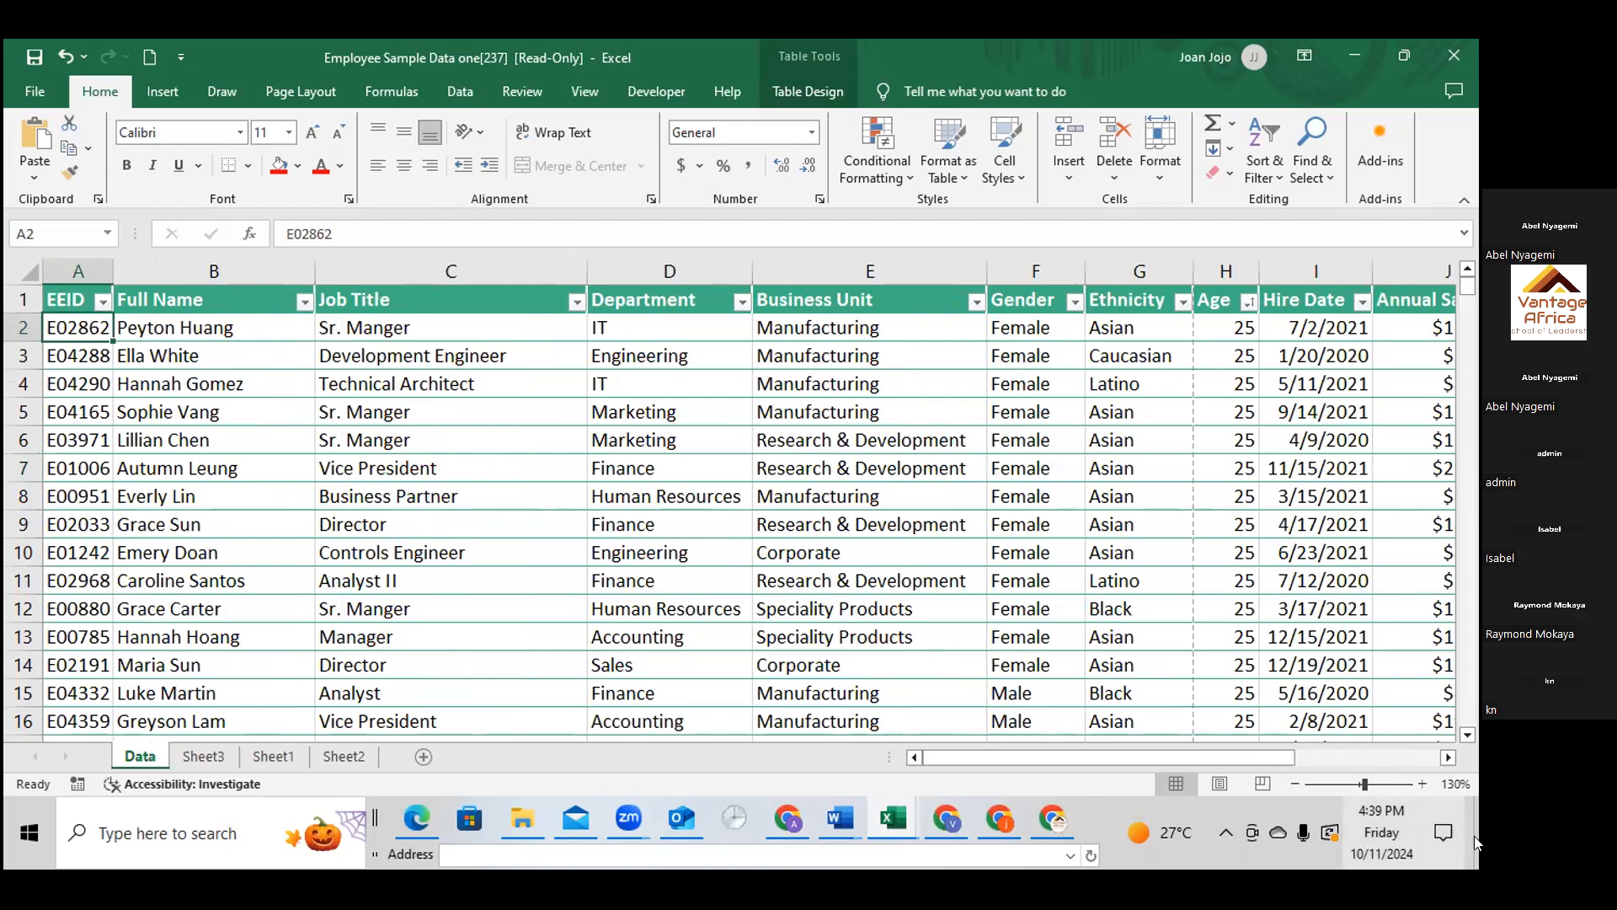
left_click_drag(1287, 756, 1464, 753)
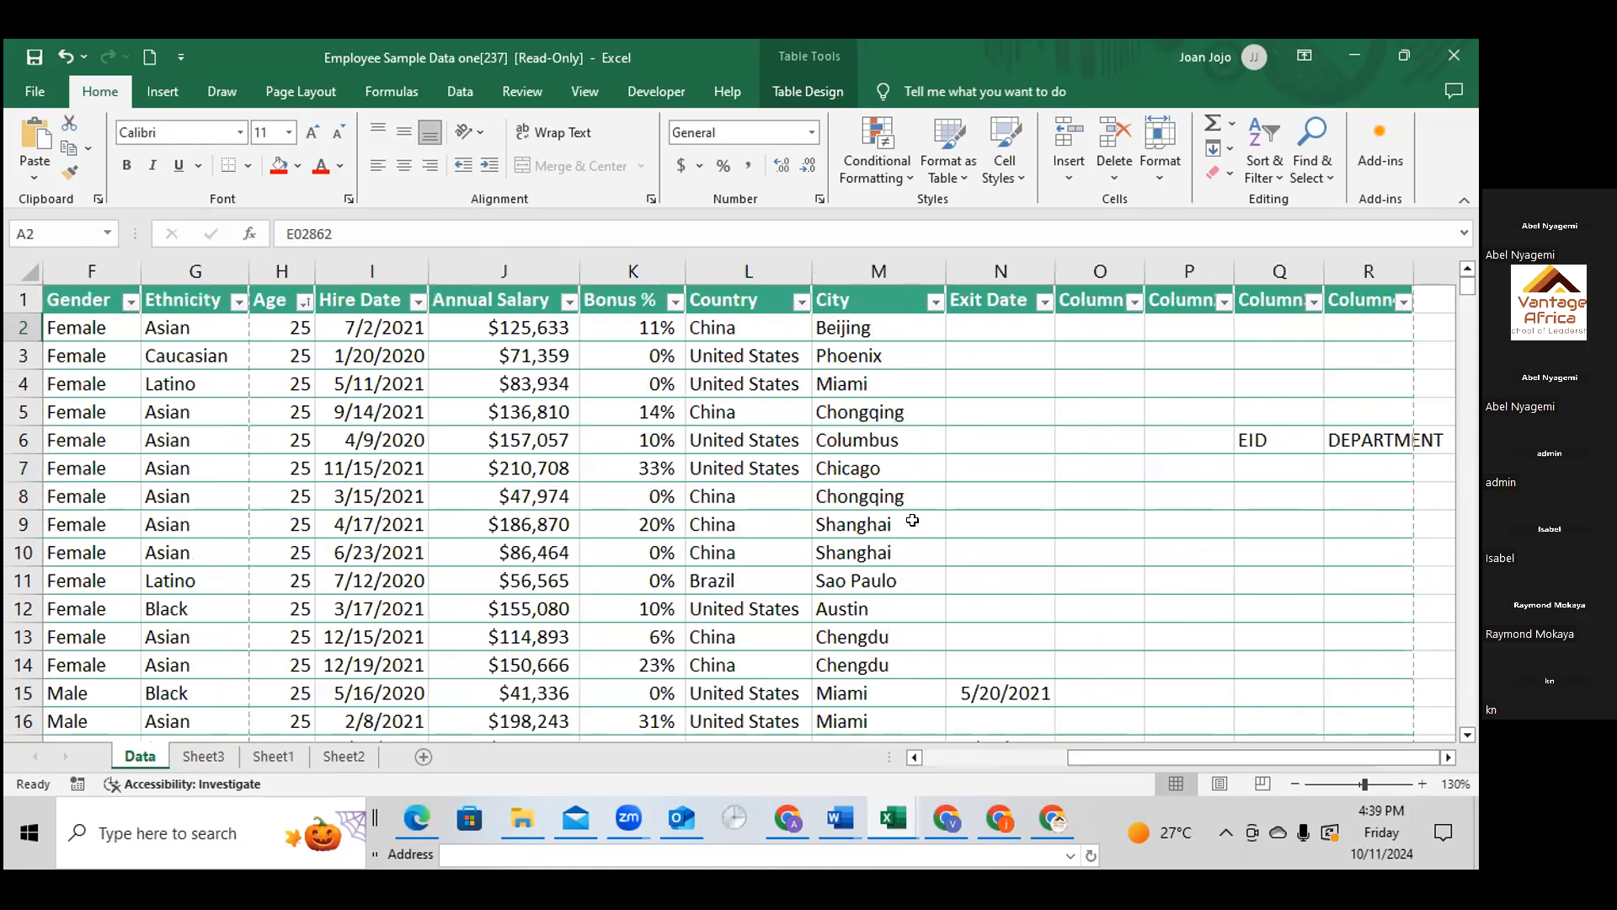
scroll(911, 523, "down", 4)
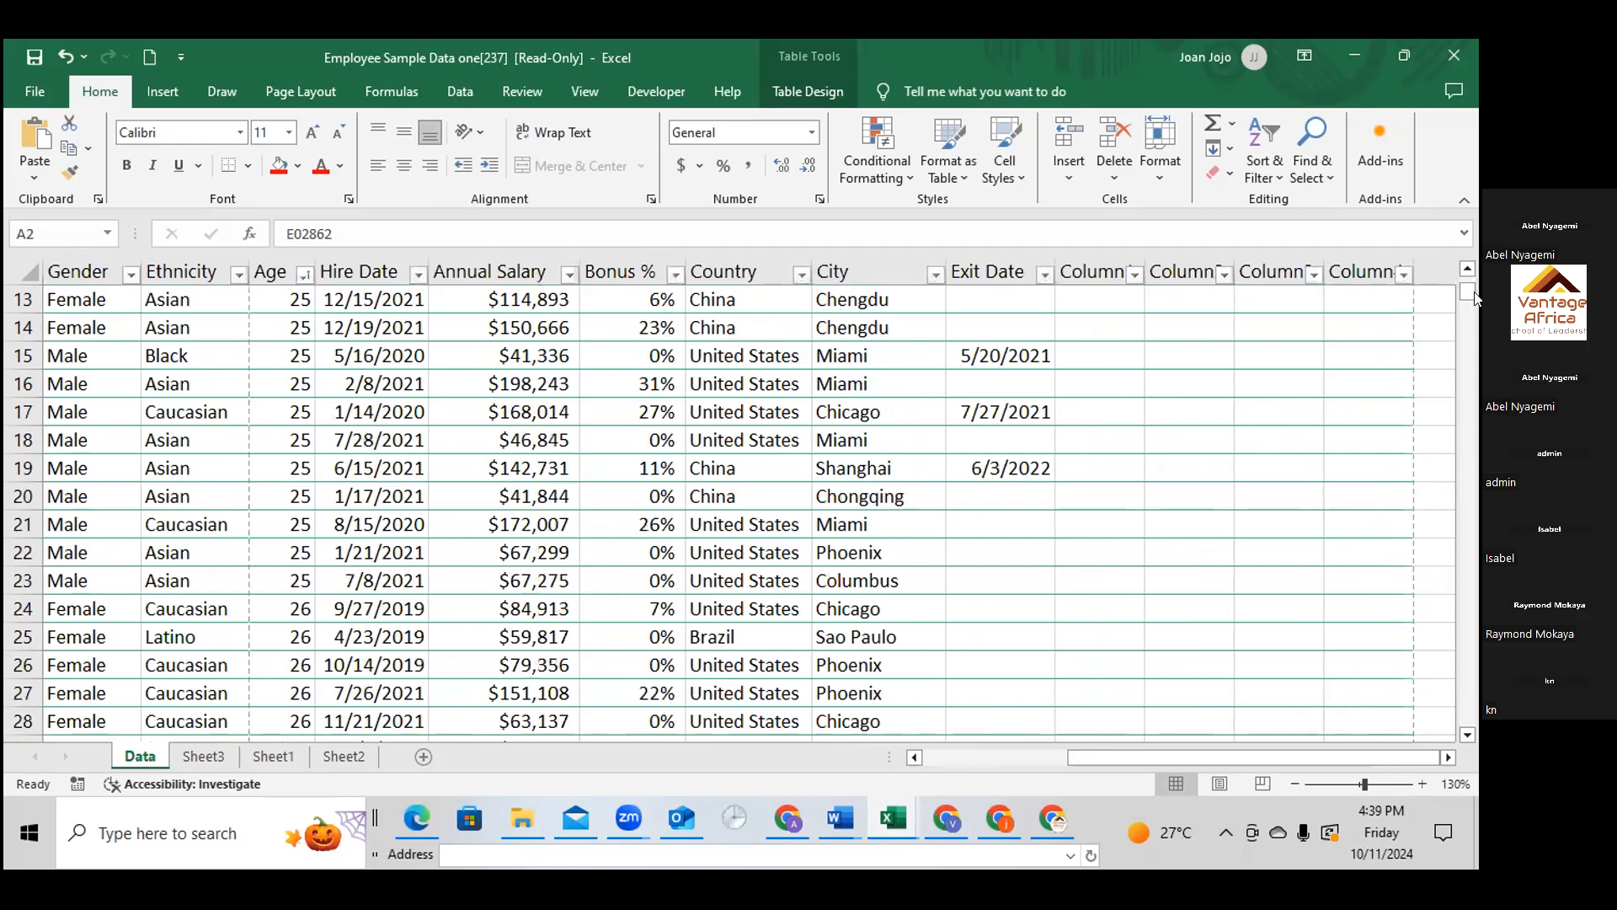
left_click_drag(1474, 297, 760, 718)
scroll(761, 718, "down", 1)
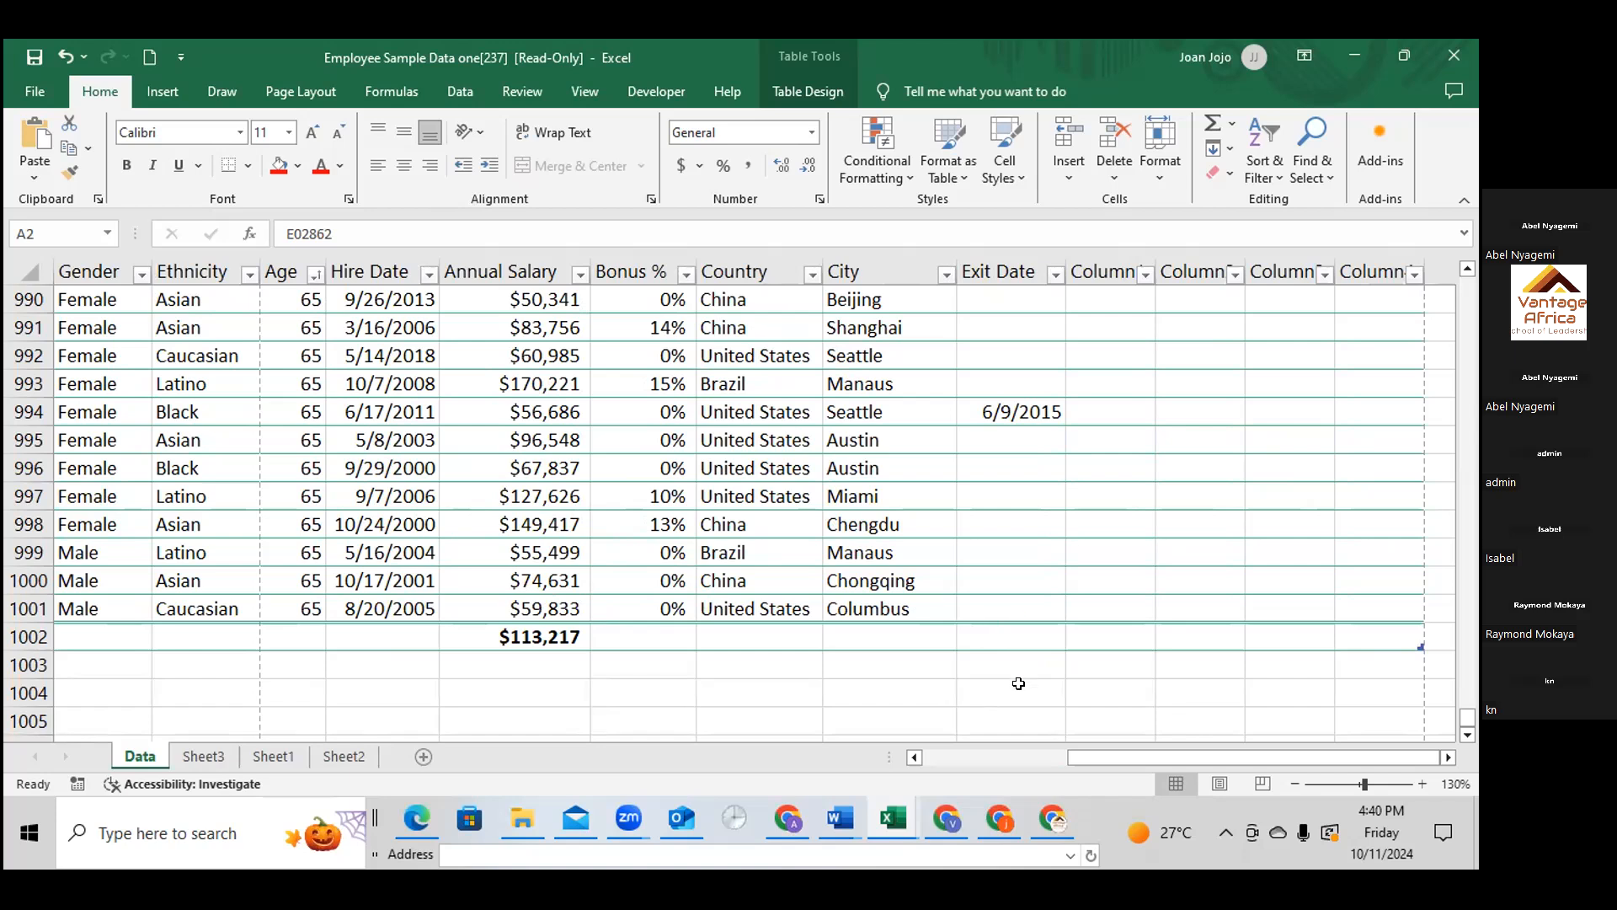
left_click(1015, 685)
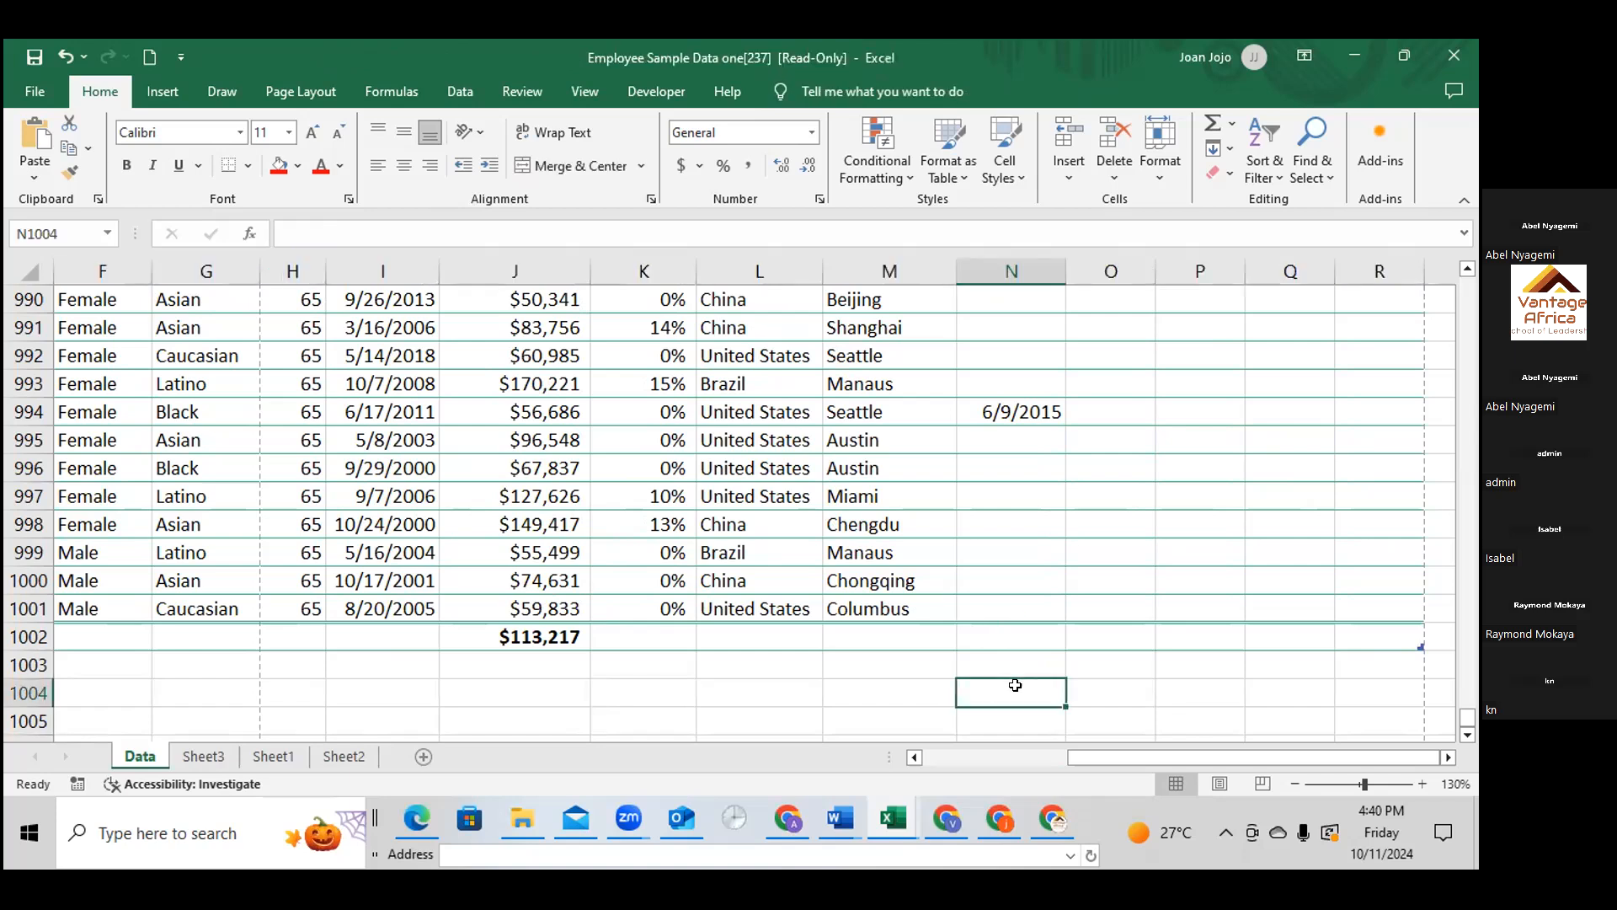
left_click(1013, 519)
double_click(1013, 520)
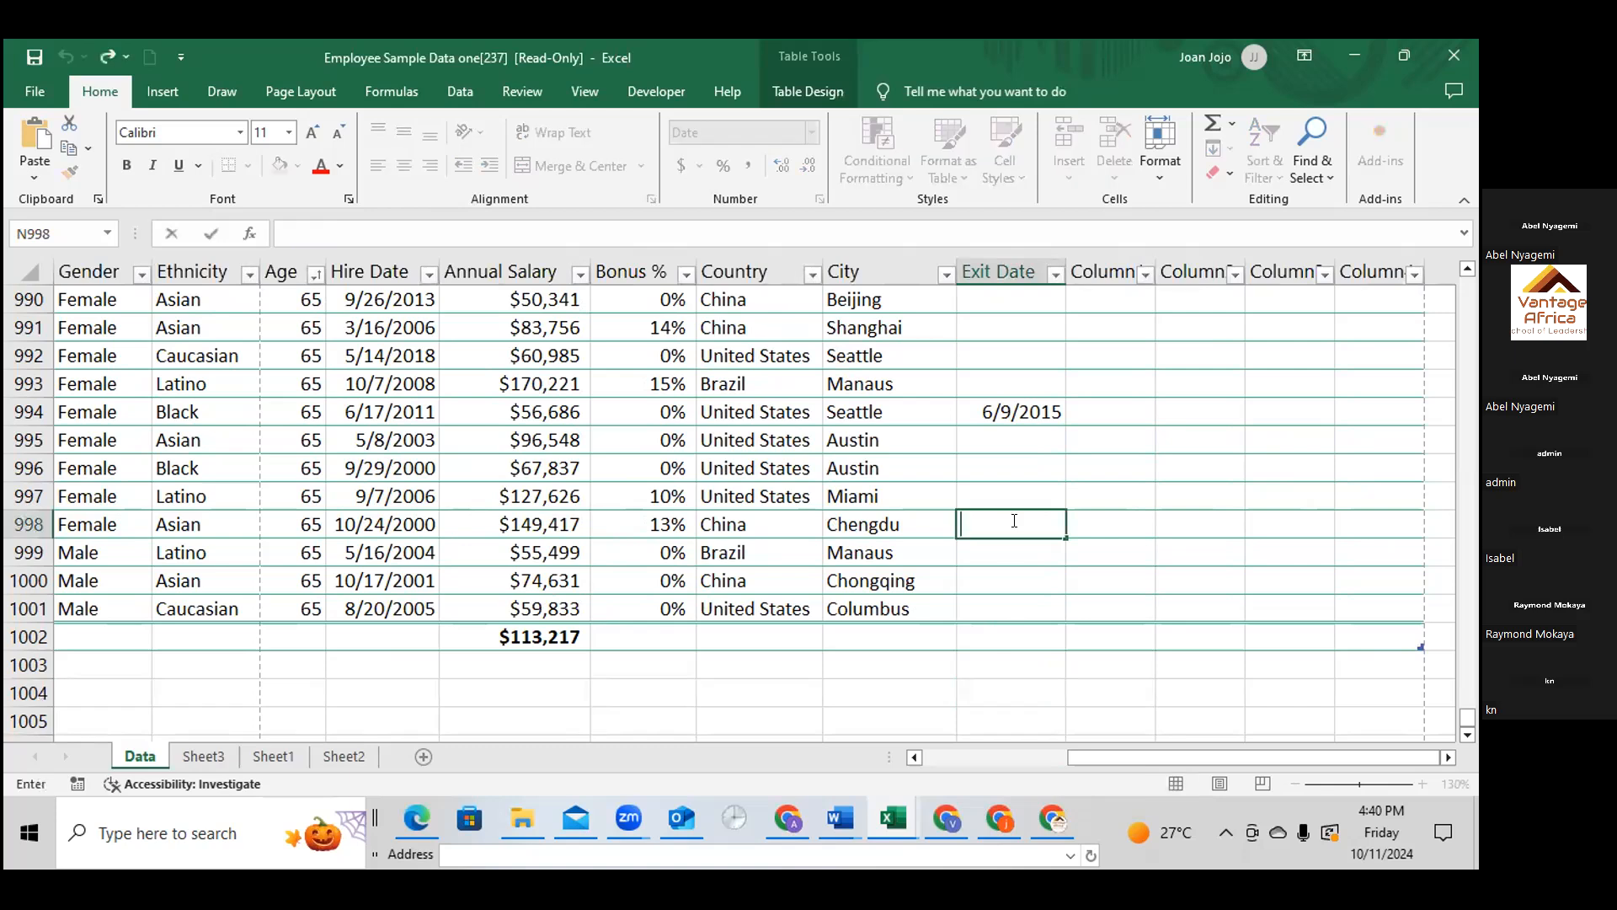
type("EID")
left_click(1105, 522)
double_click(1104, 519)
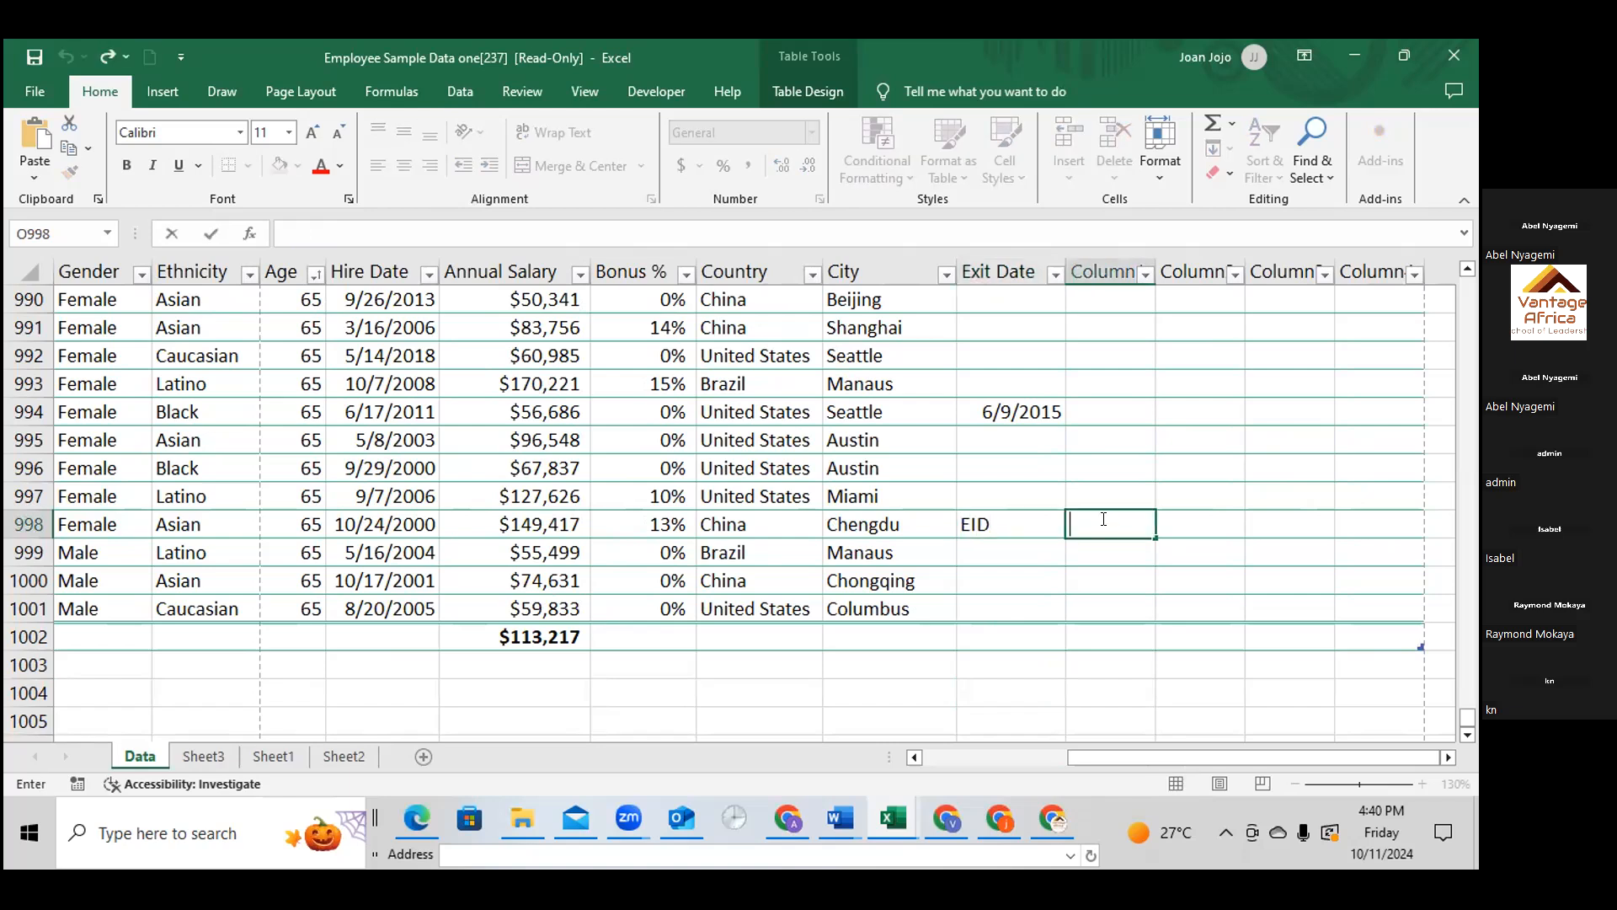
type("SALARY")
Start a VLOOKUP formula in O999 under SALARY, using the empty cell N999 under EID as the lookup value
left_click(1099, 548)
type("+")
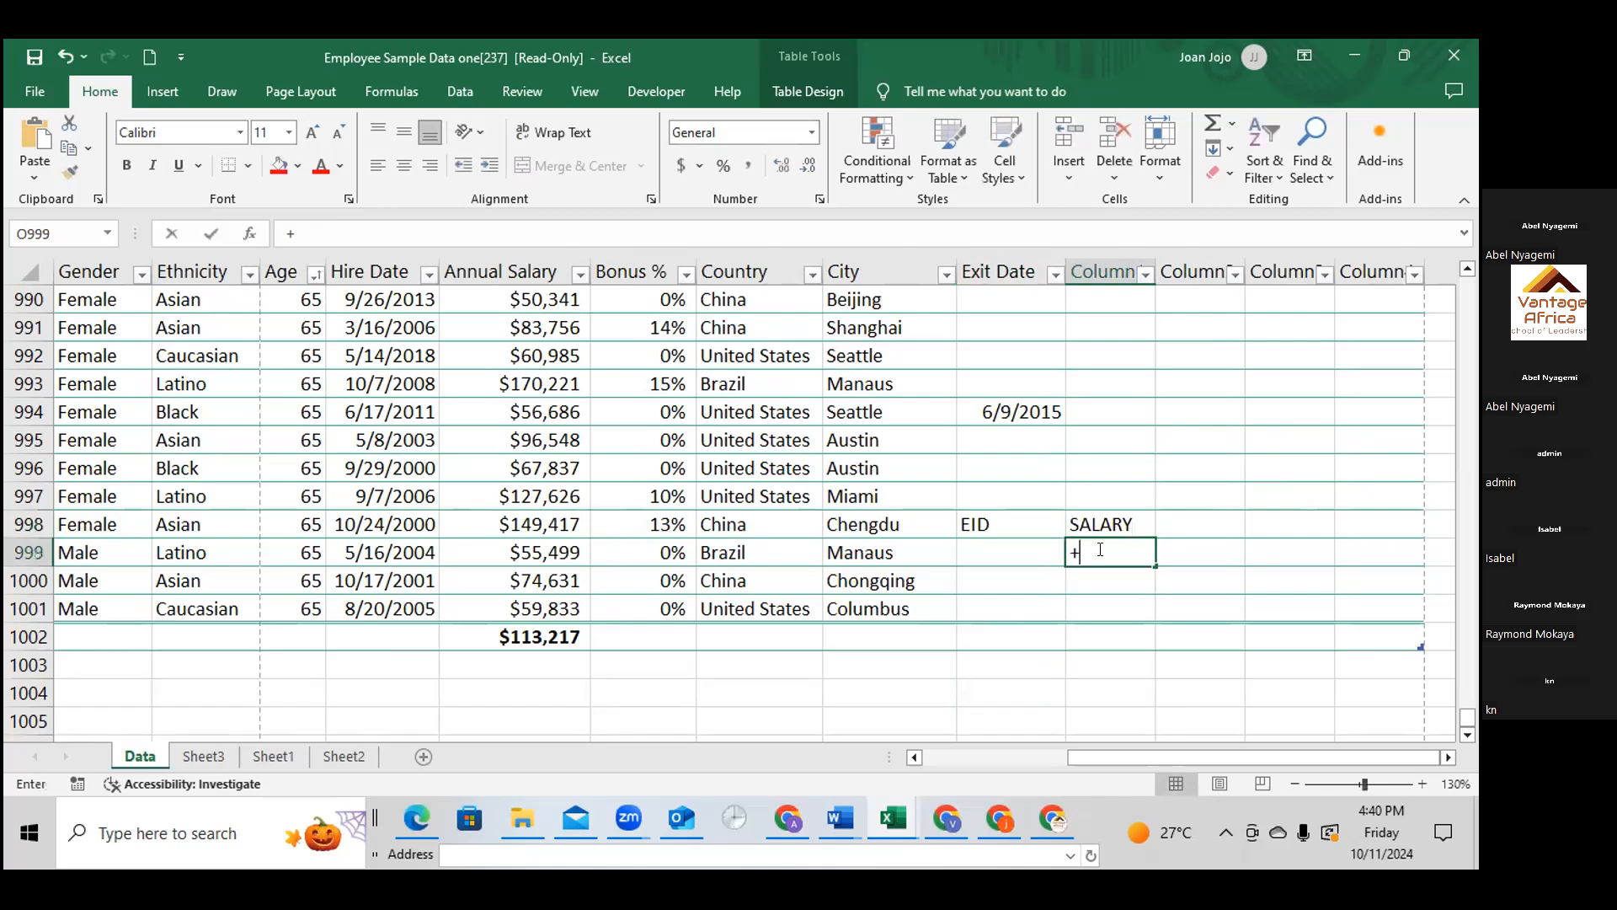
key("Escape")
type("=")
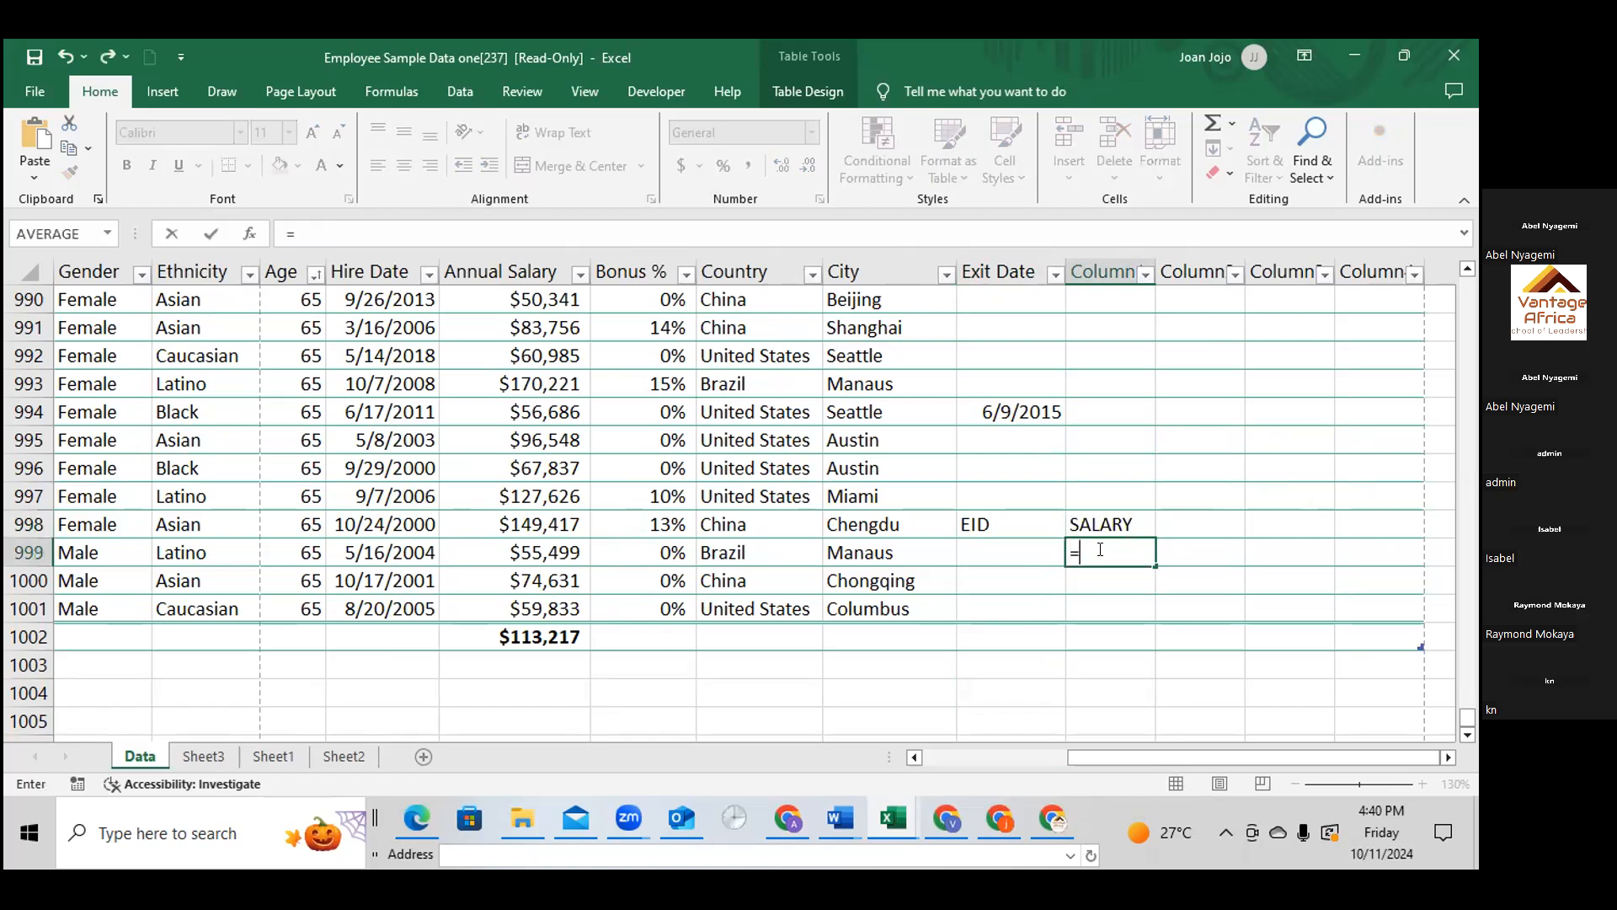
type("v")
type("l")
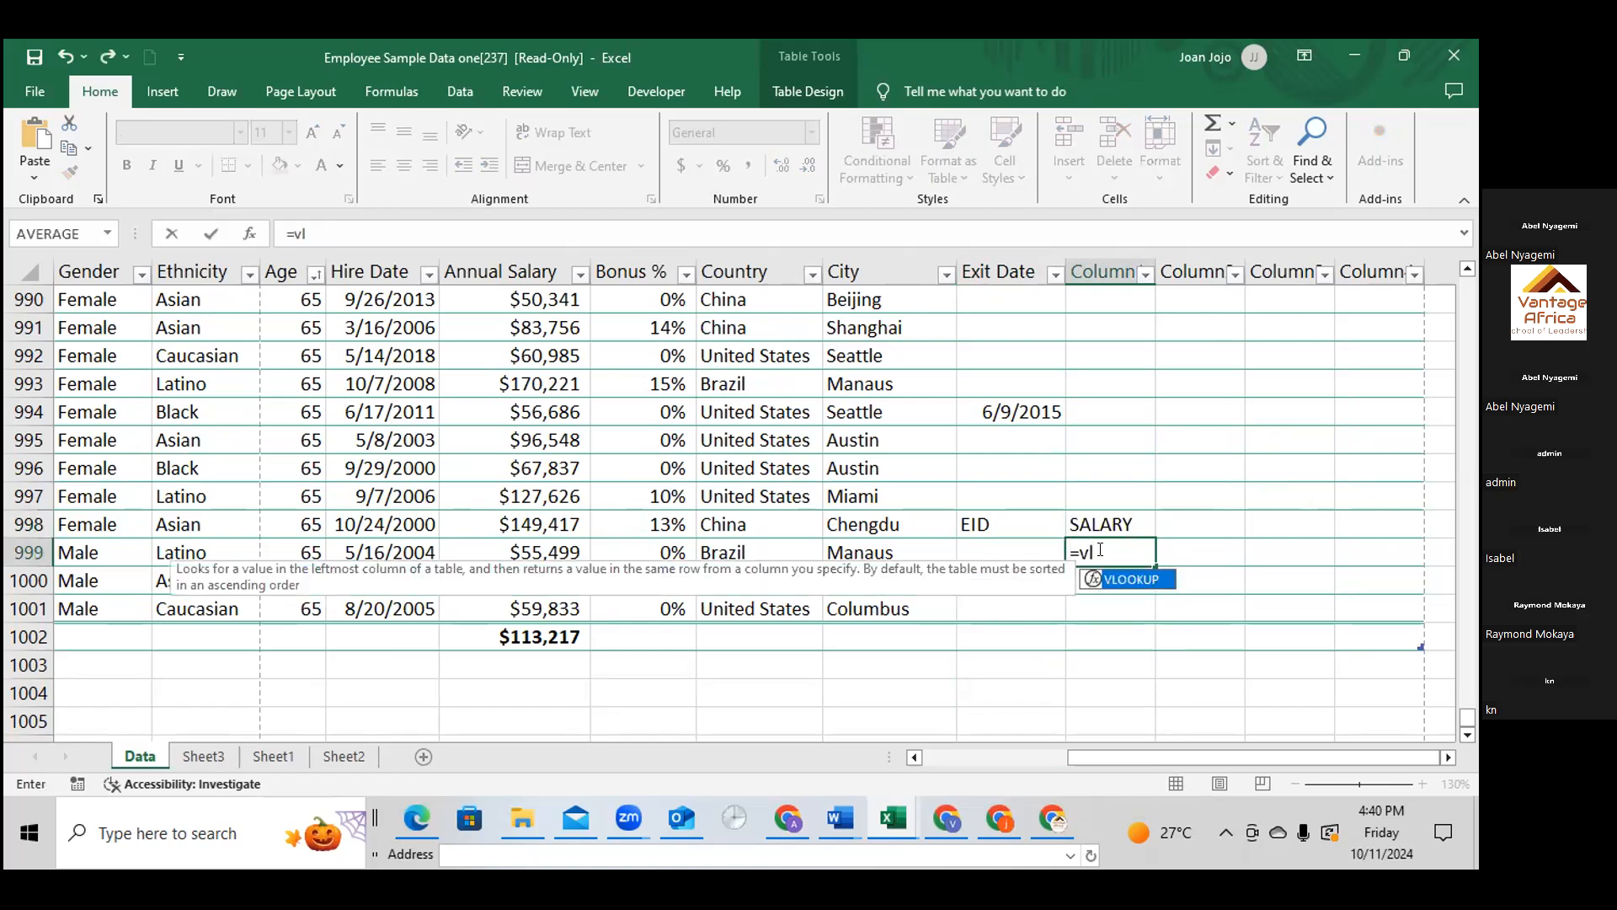
double_click(1151, 579)
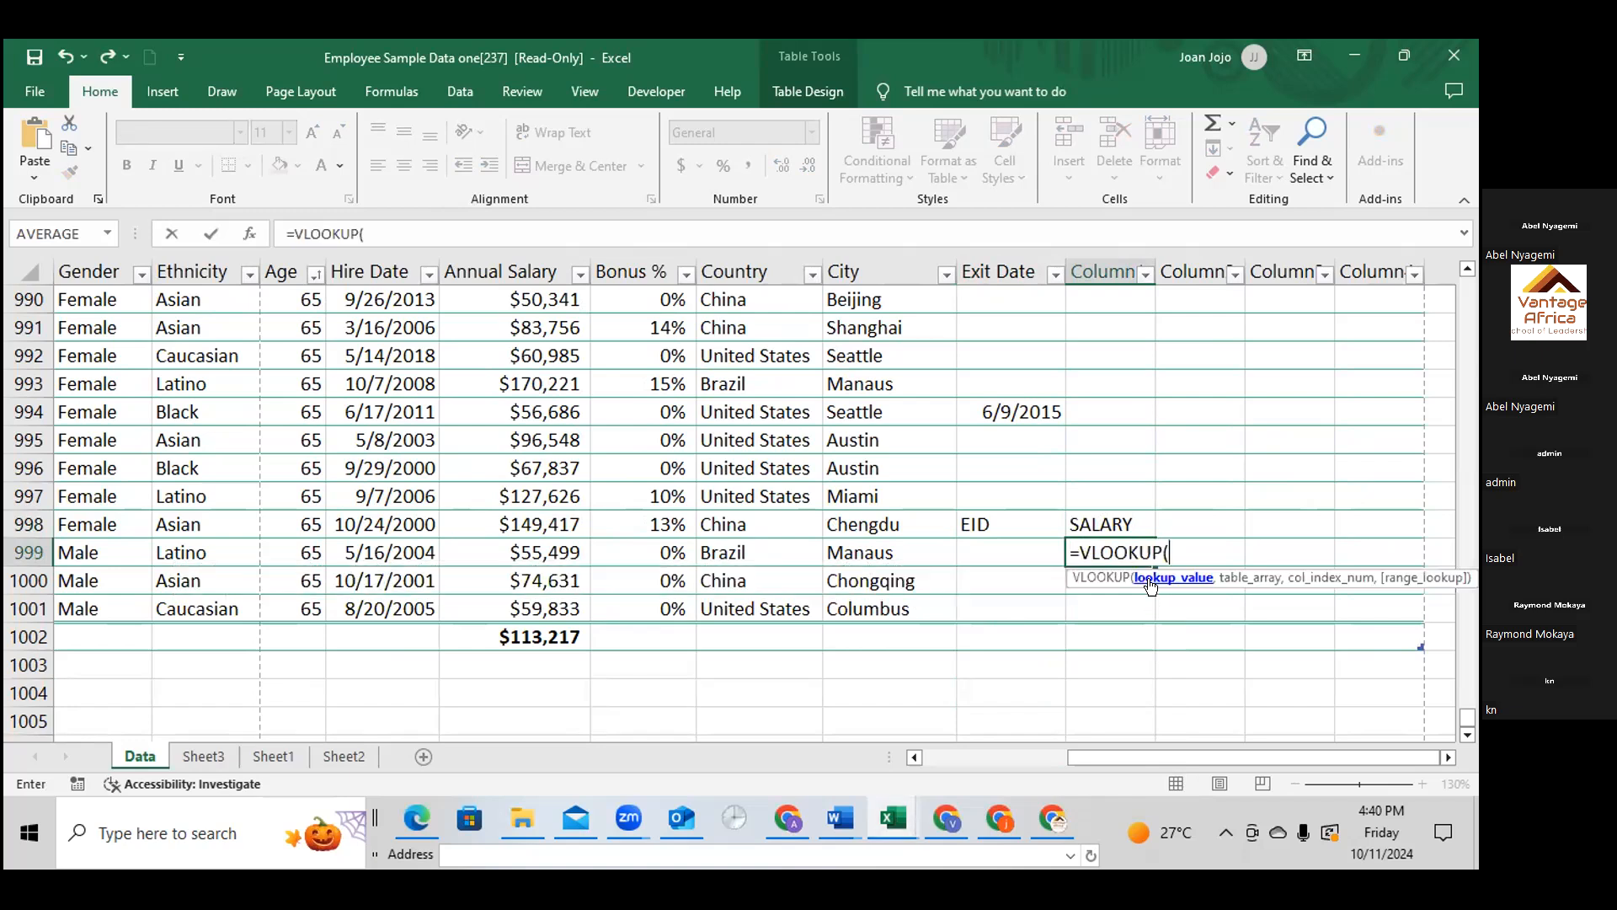
left_click(998, 550)
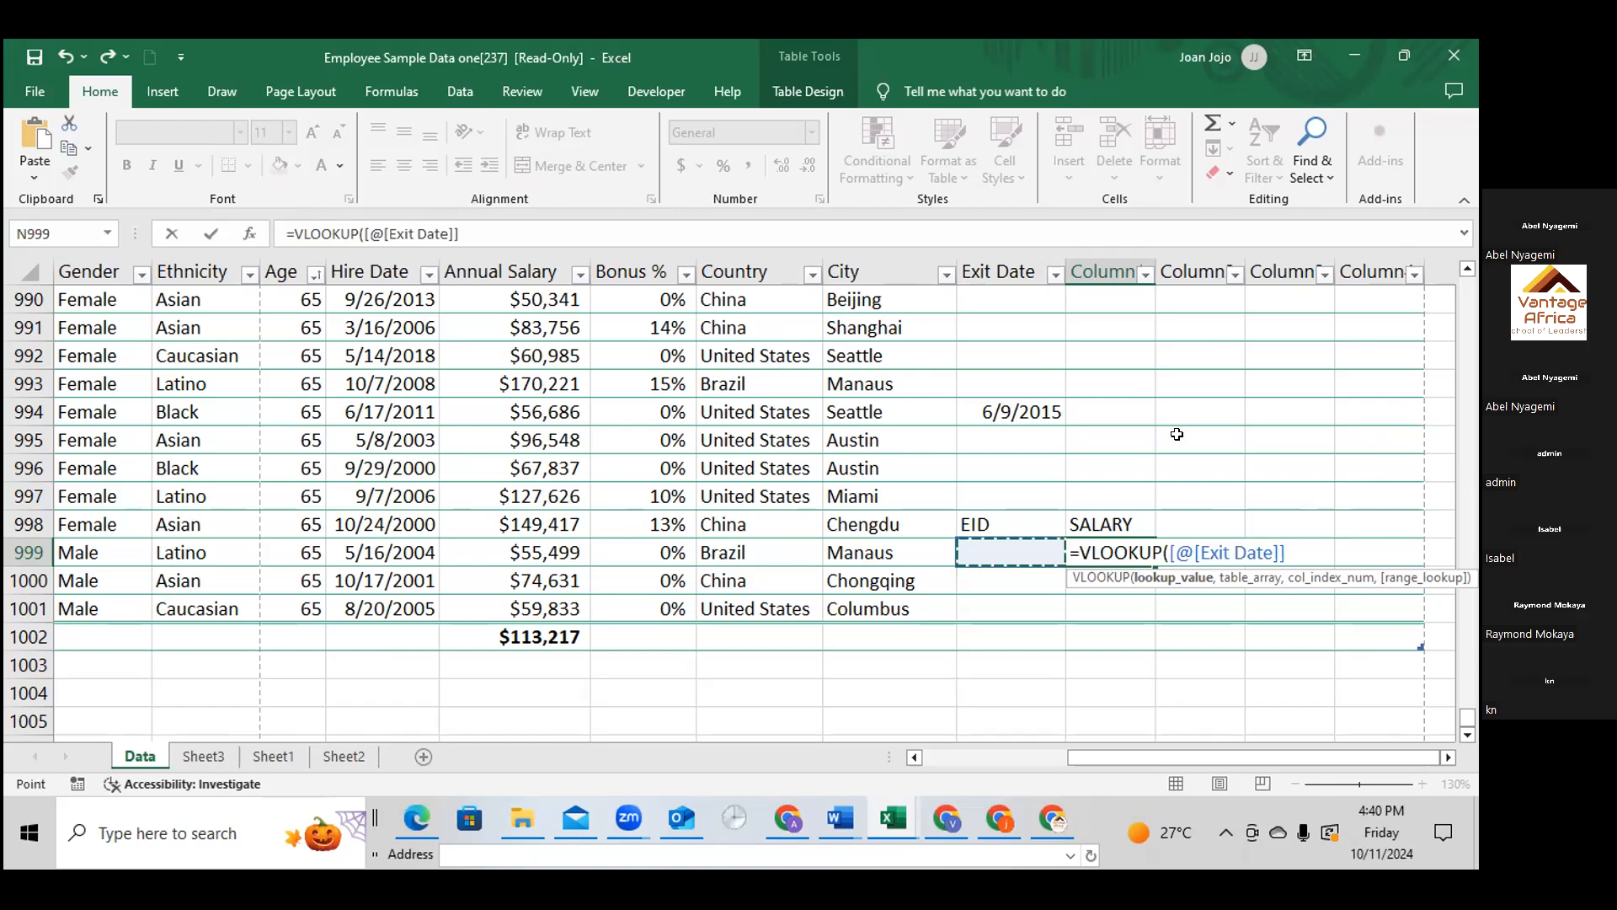
type(",")
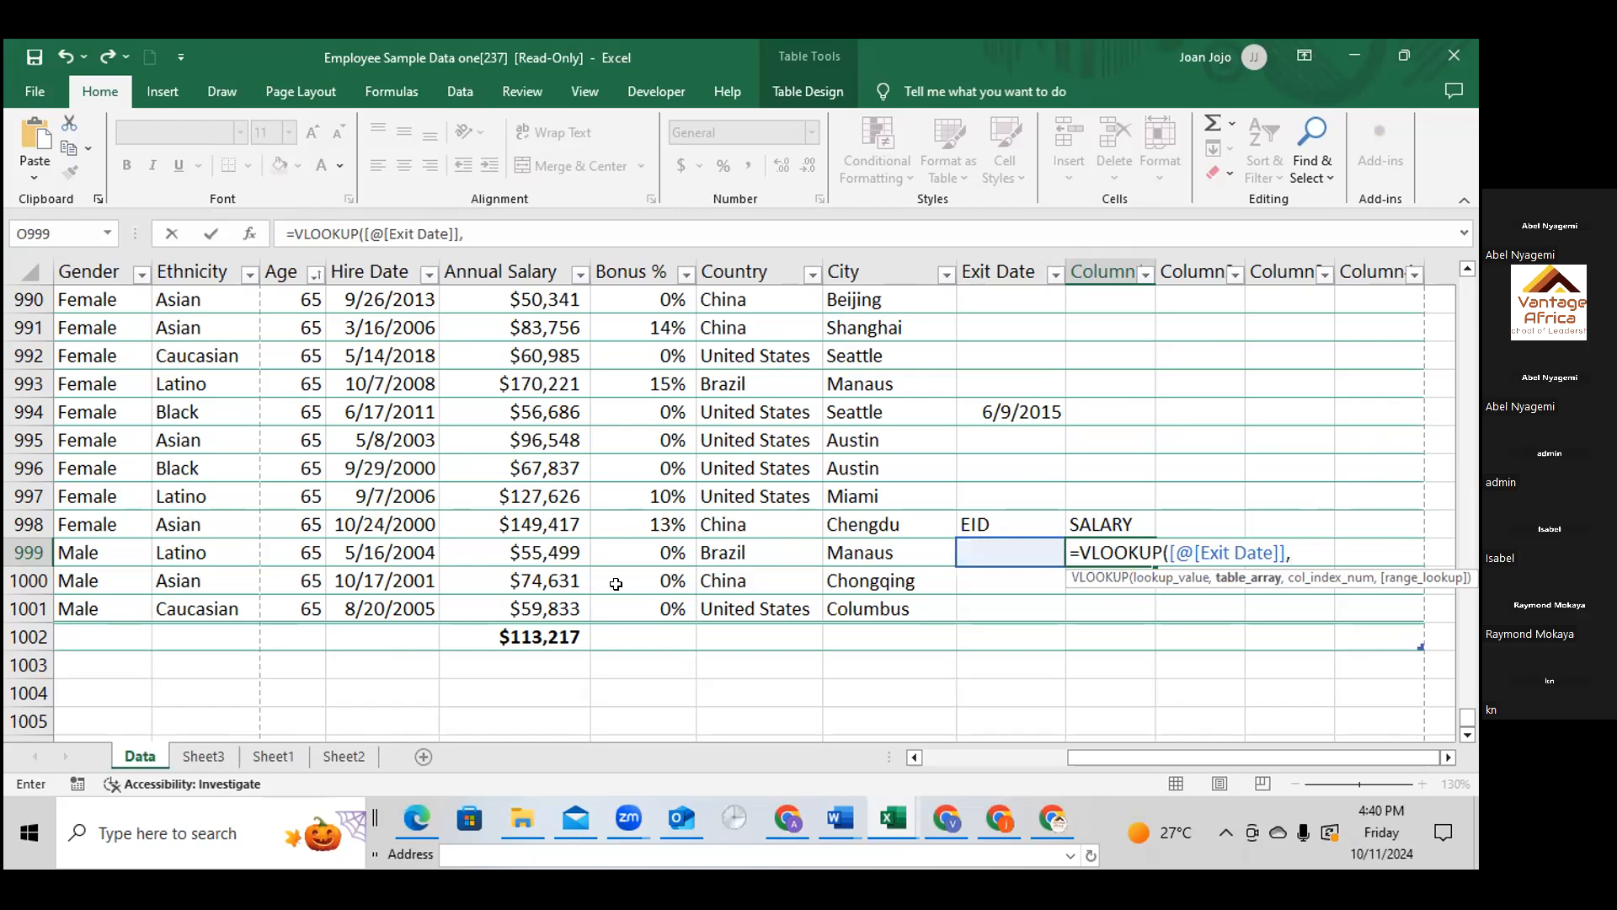
Set the table array of the VLOOKUP in O999 to A1:M1001
scroll(240, 541, "up", 1)
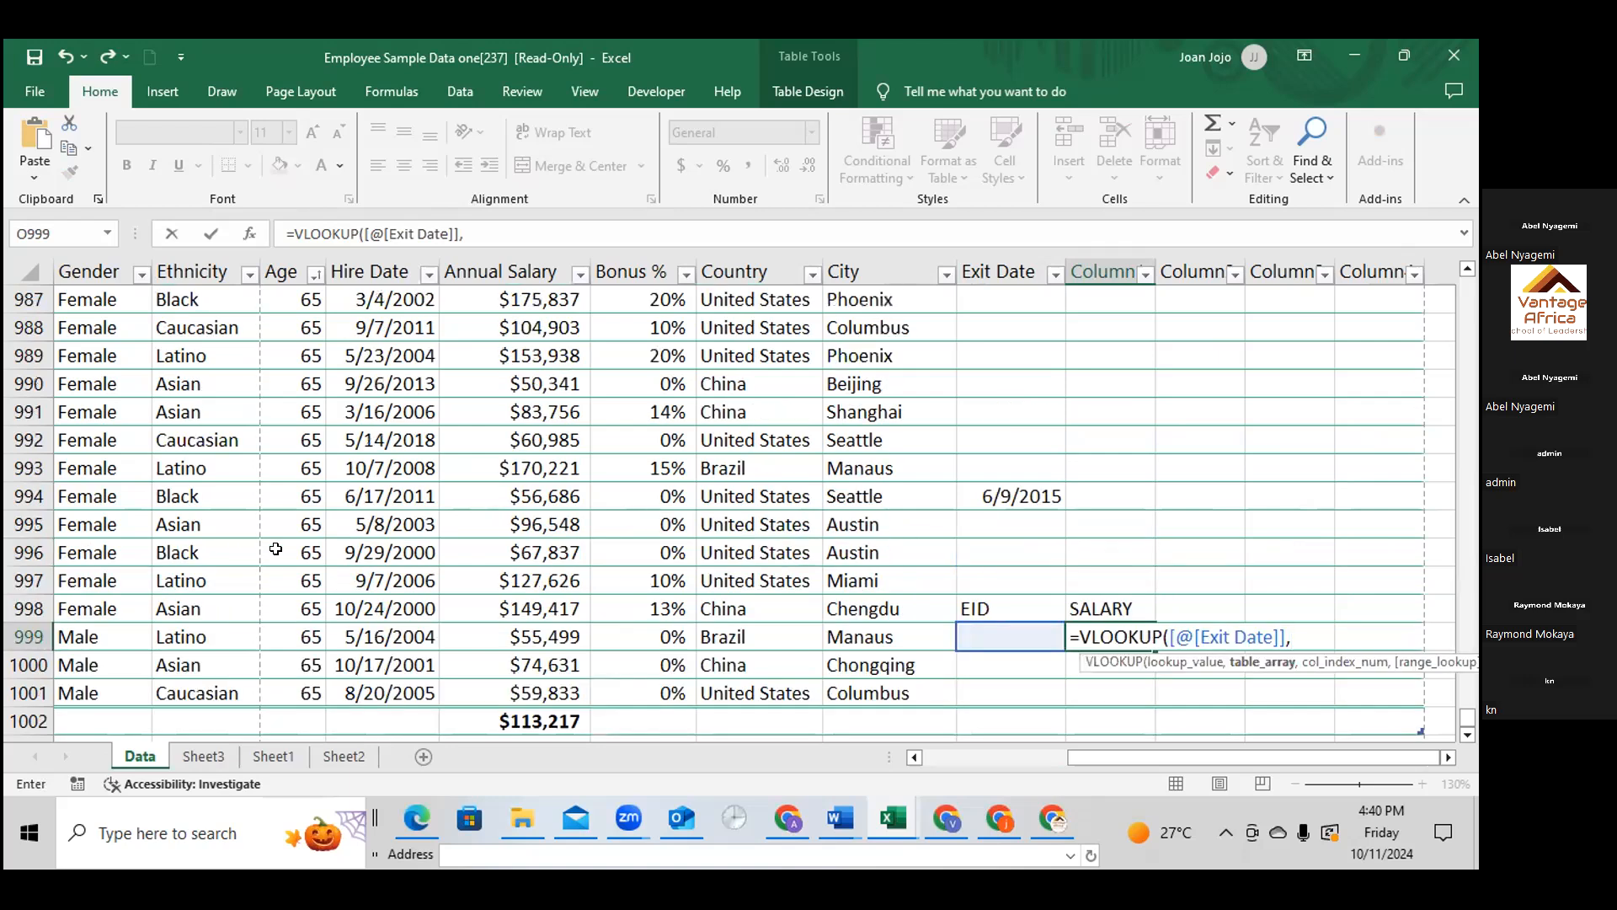
scroll(358, 546, "down", 1)
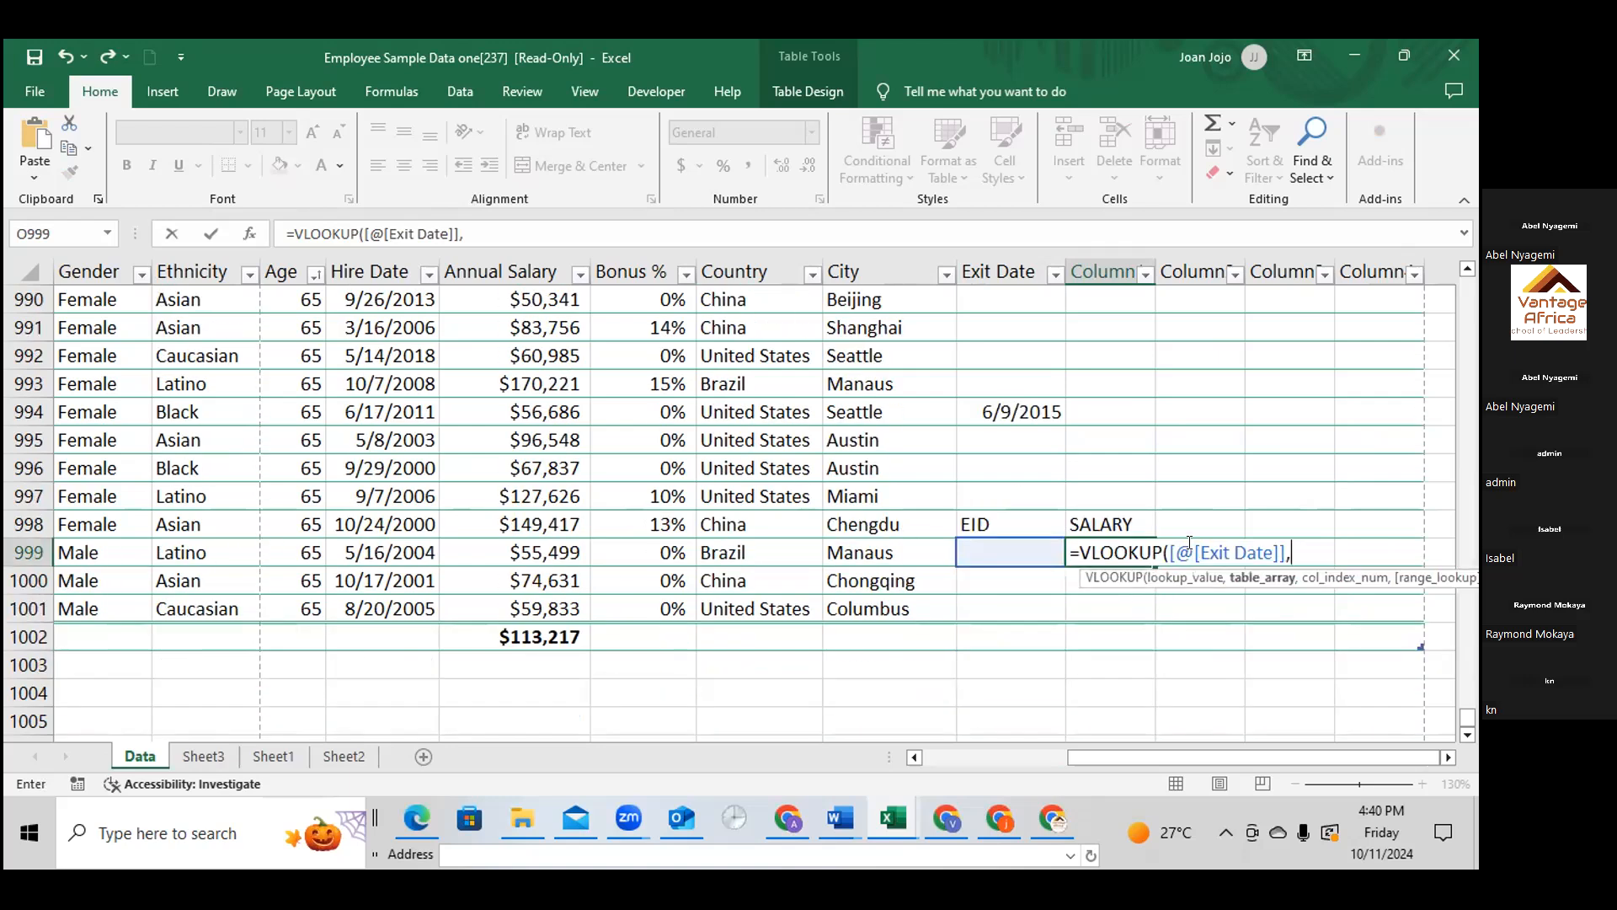
type("A1")
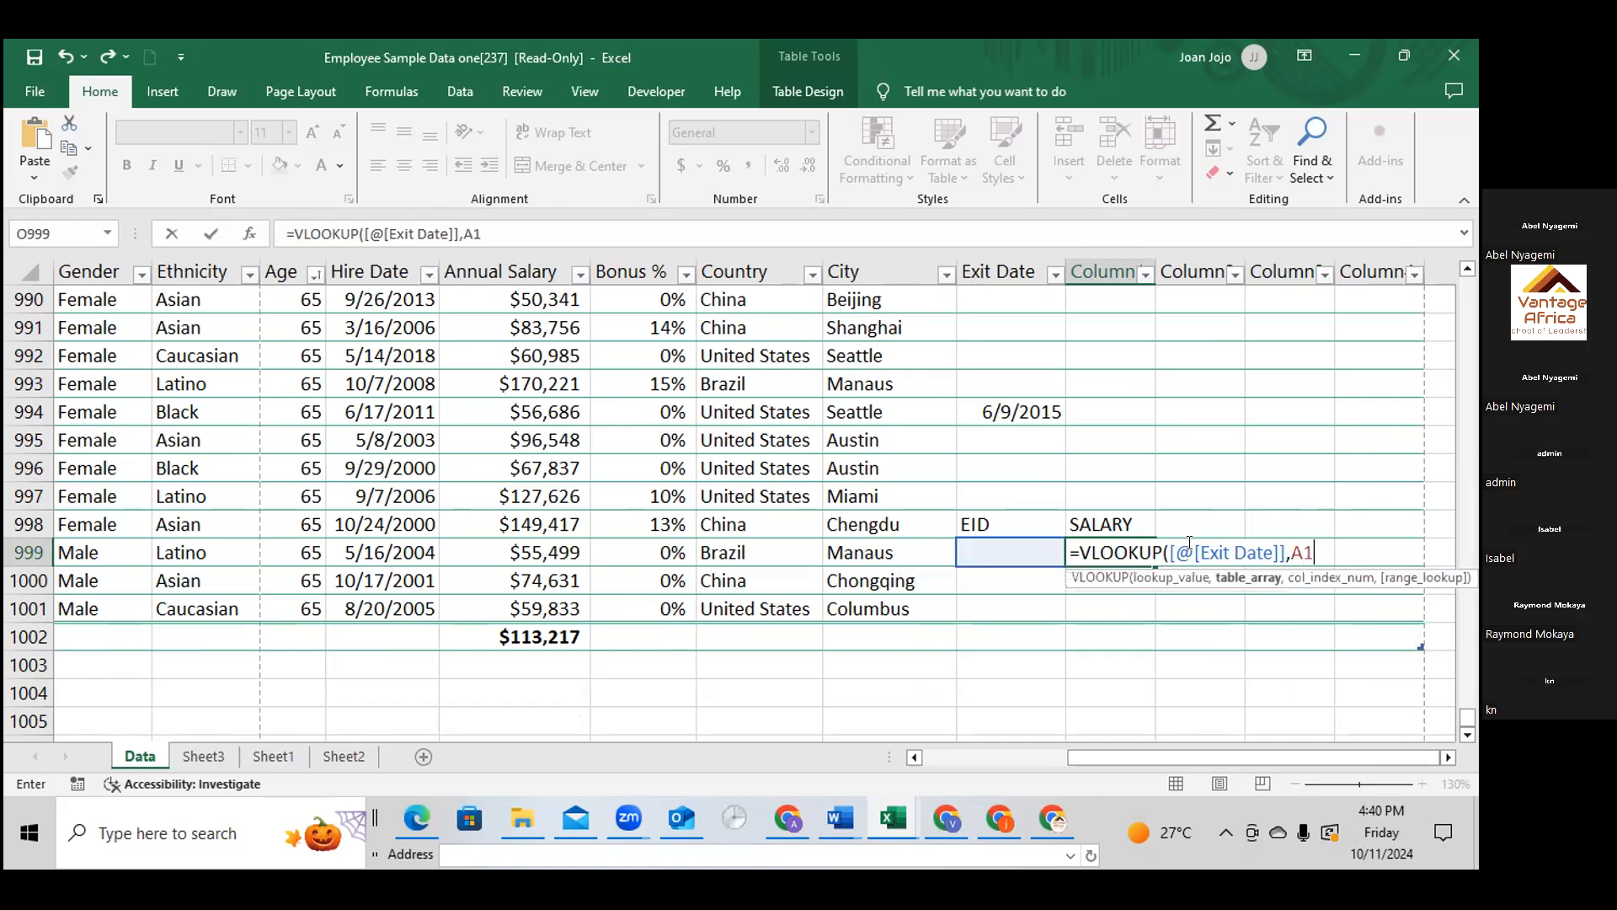
type(";")
key("BackSpace")
type("O")
type("1")
key("BackSpace")
key("BackSpace")
scroll(607, 488, "up", 4)
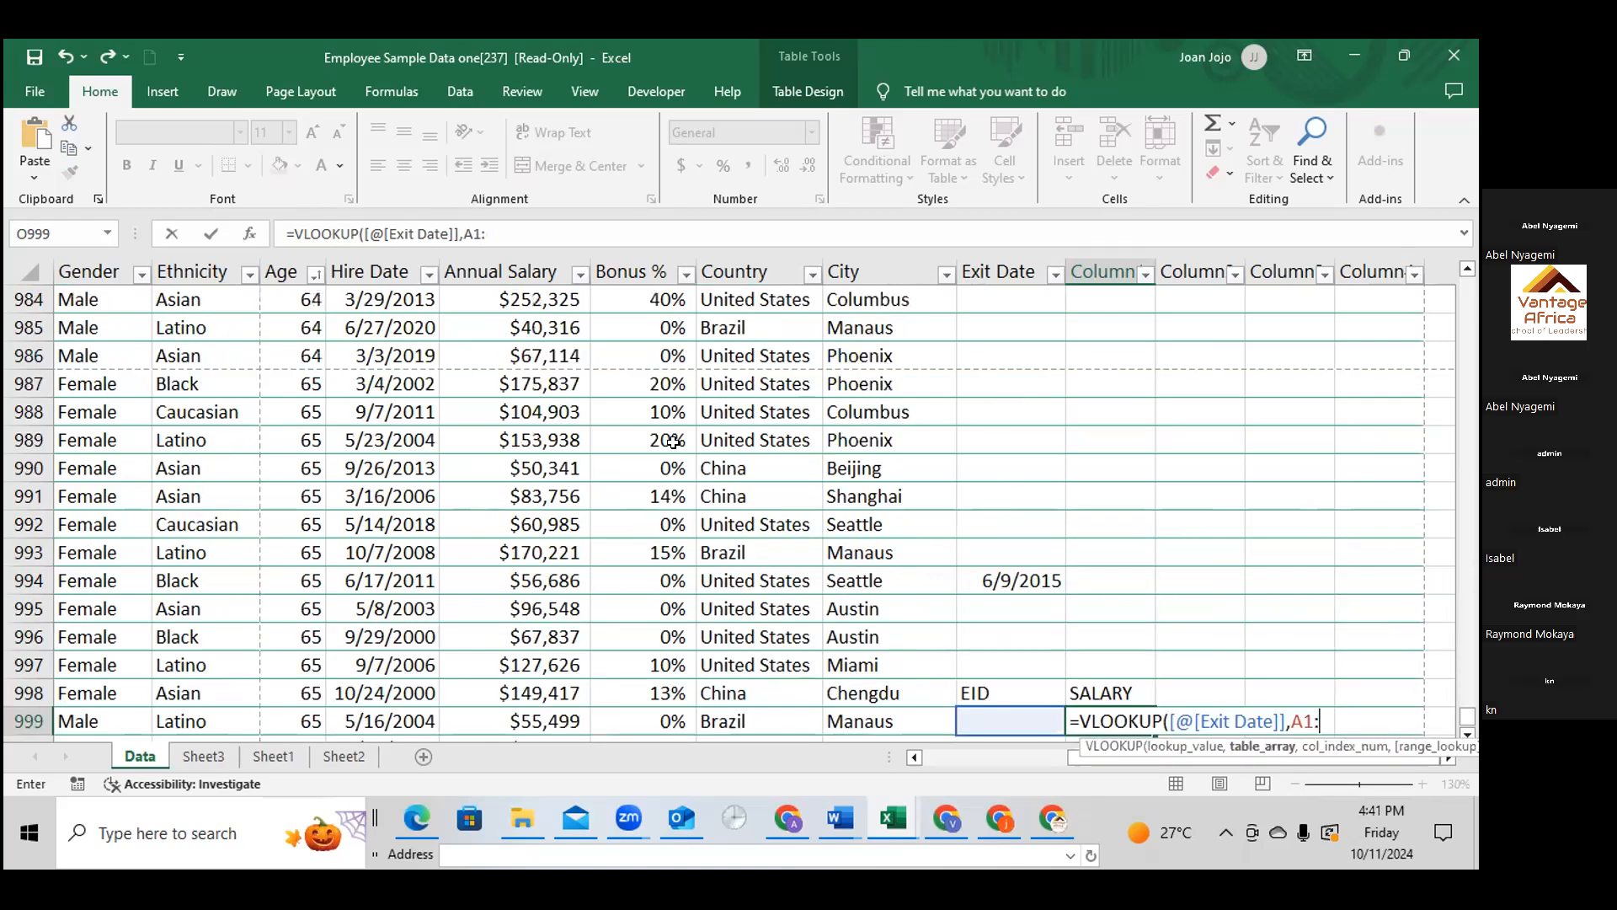
scroll(839, 466, "down", 5)
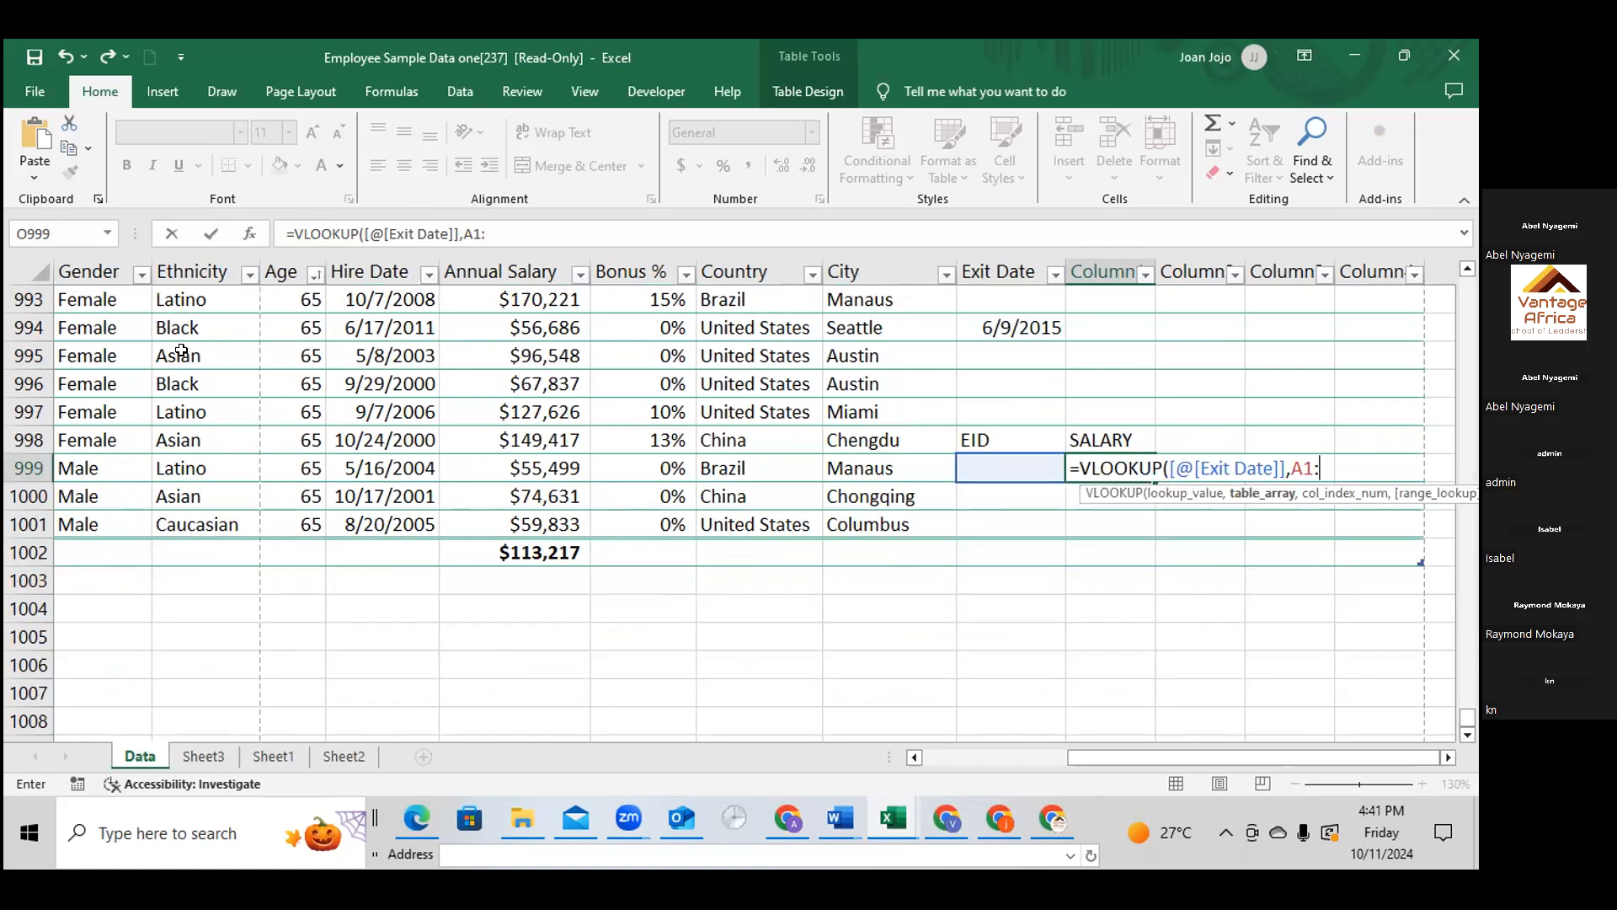
type("M")
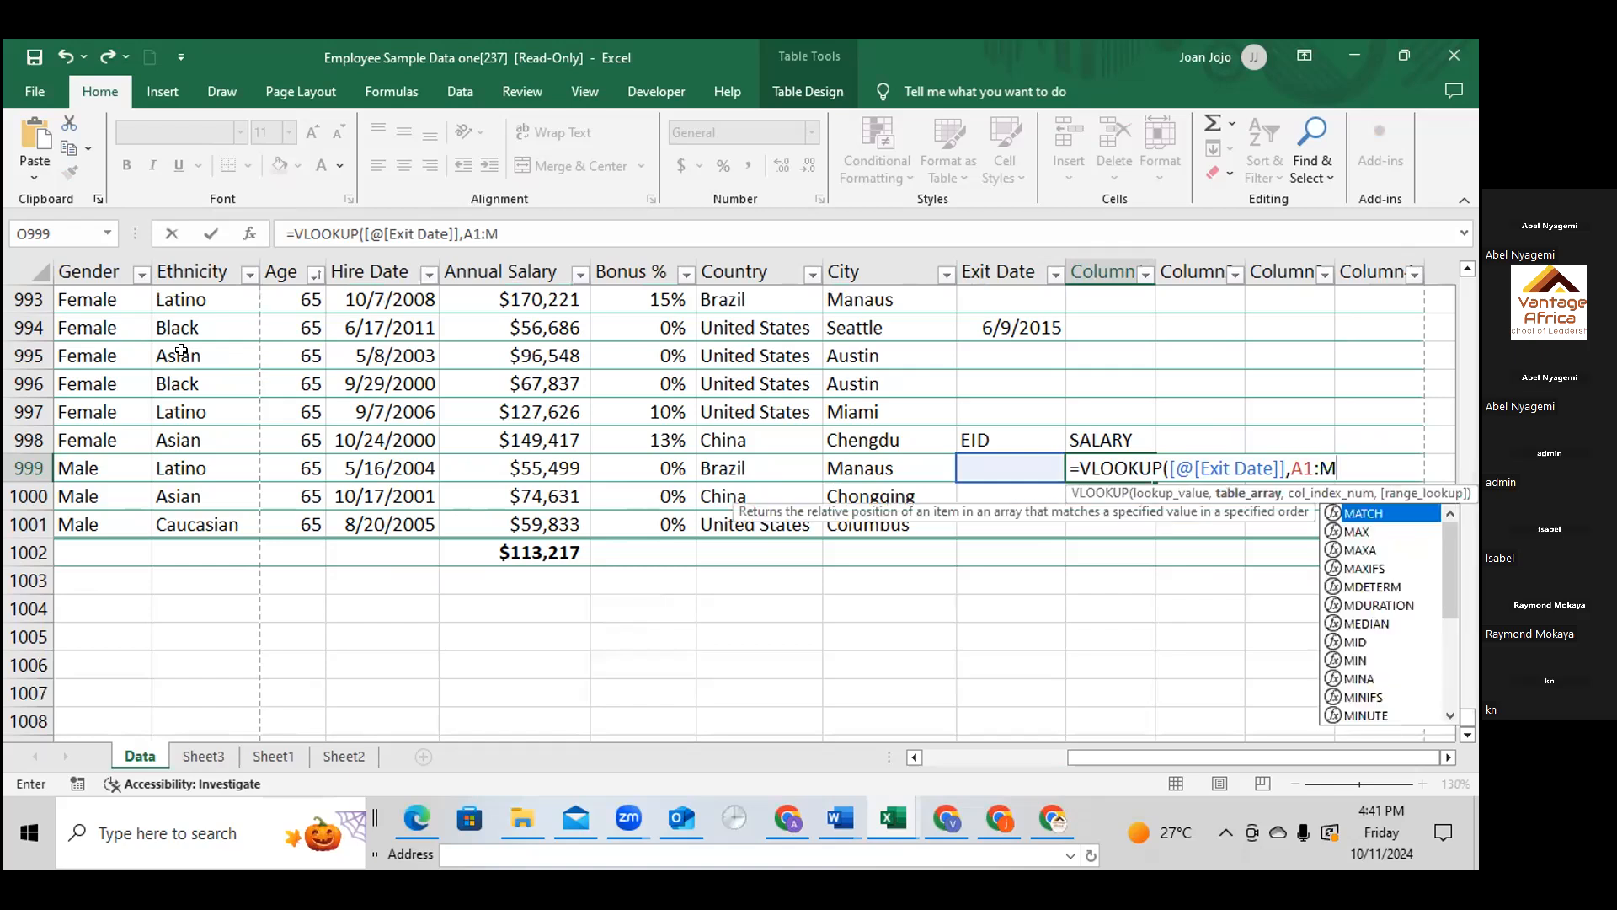
type("1001")
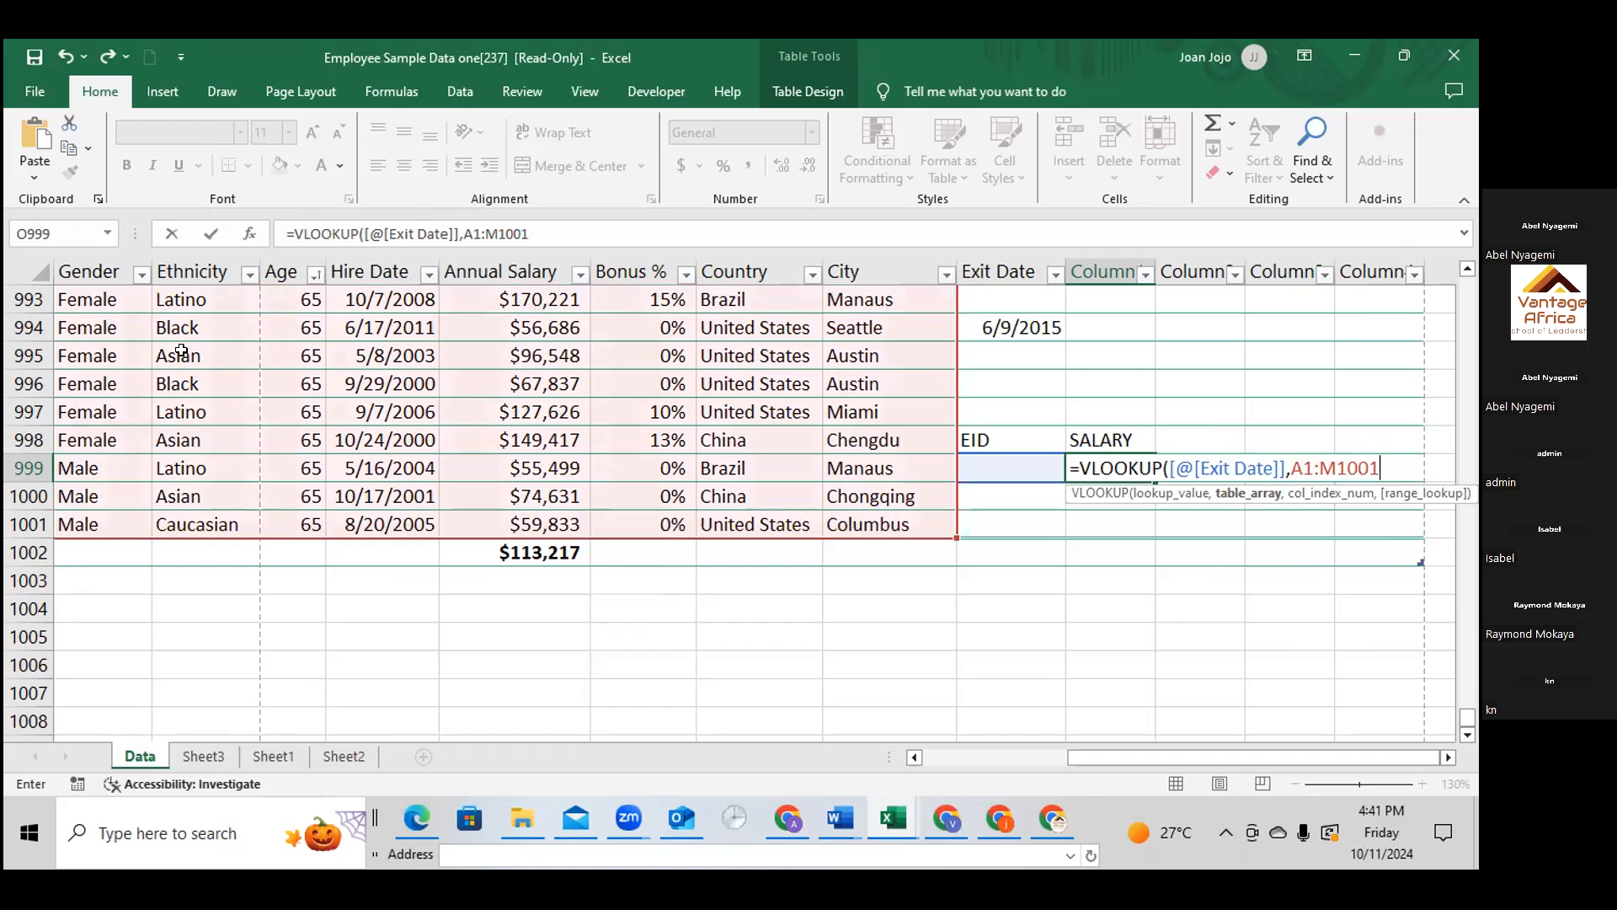
type(",")
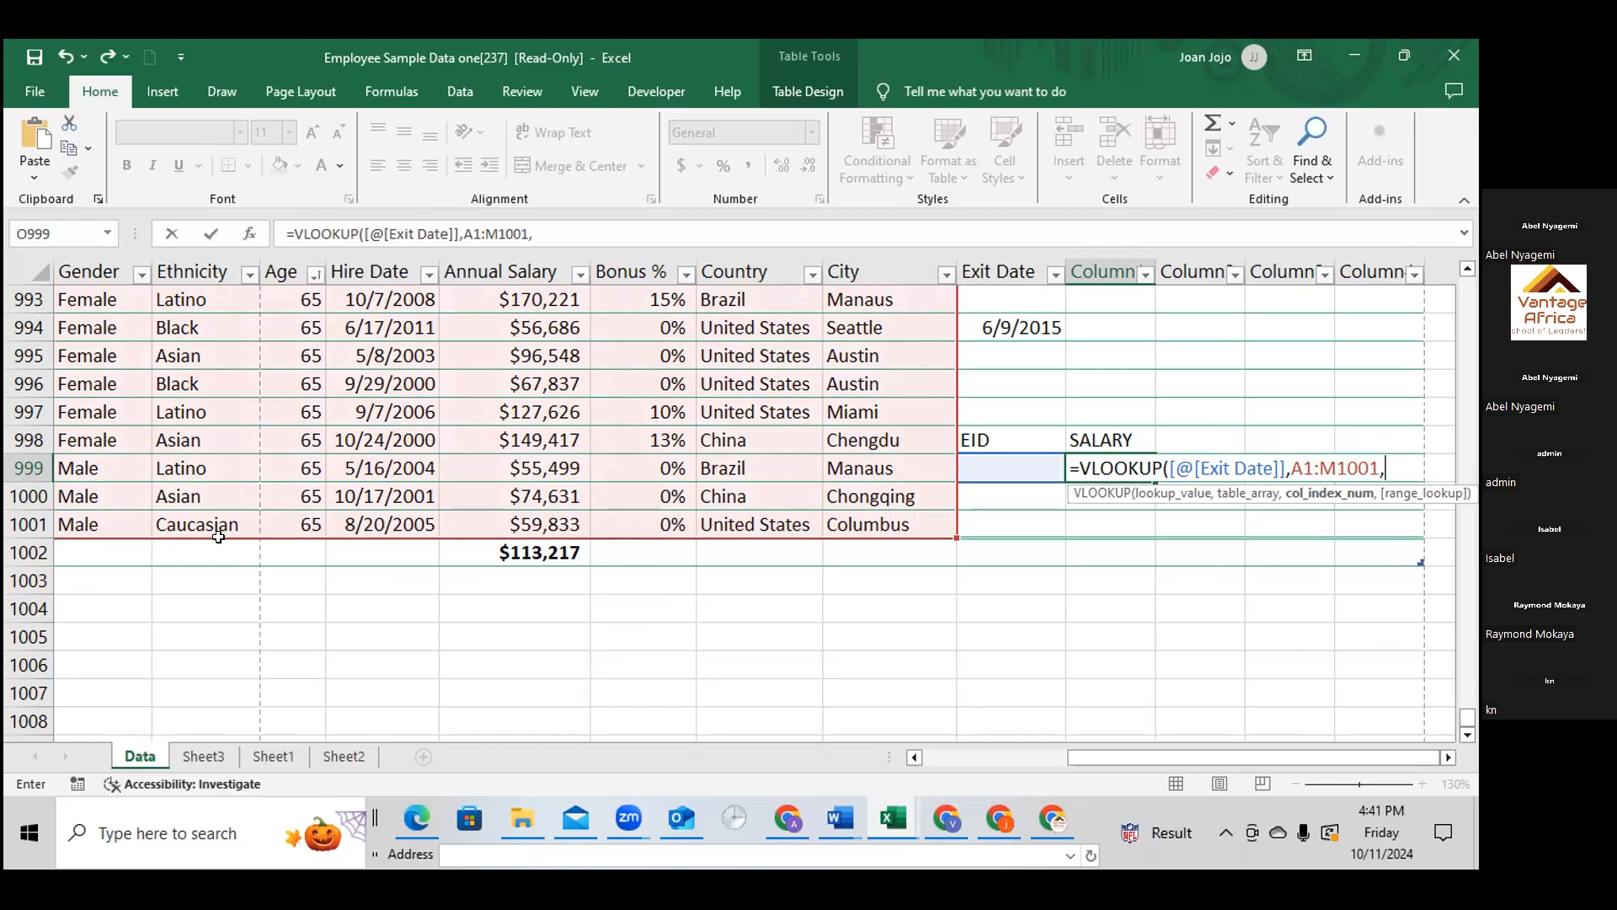
Check the position of the Annual Salary column and enter 11 as the column index of the O999 VLOOKUP
scroll(531, 497, "up", 3)
scroll(534, 466, "up", 20)
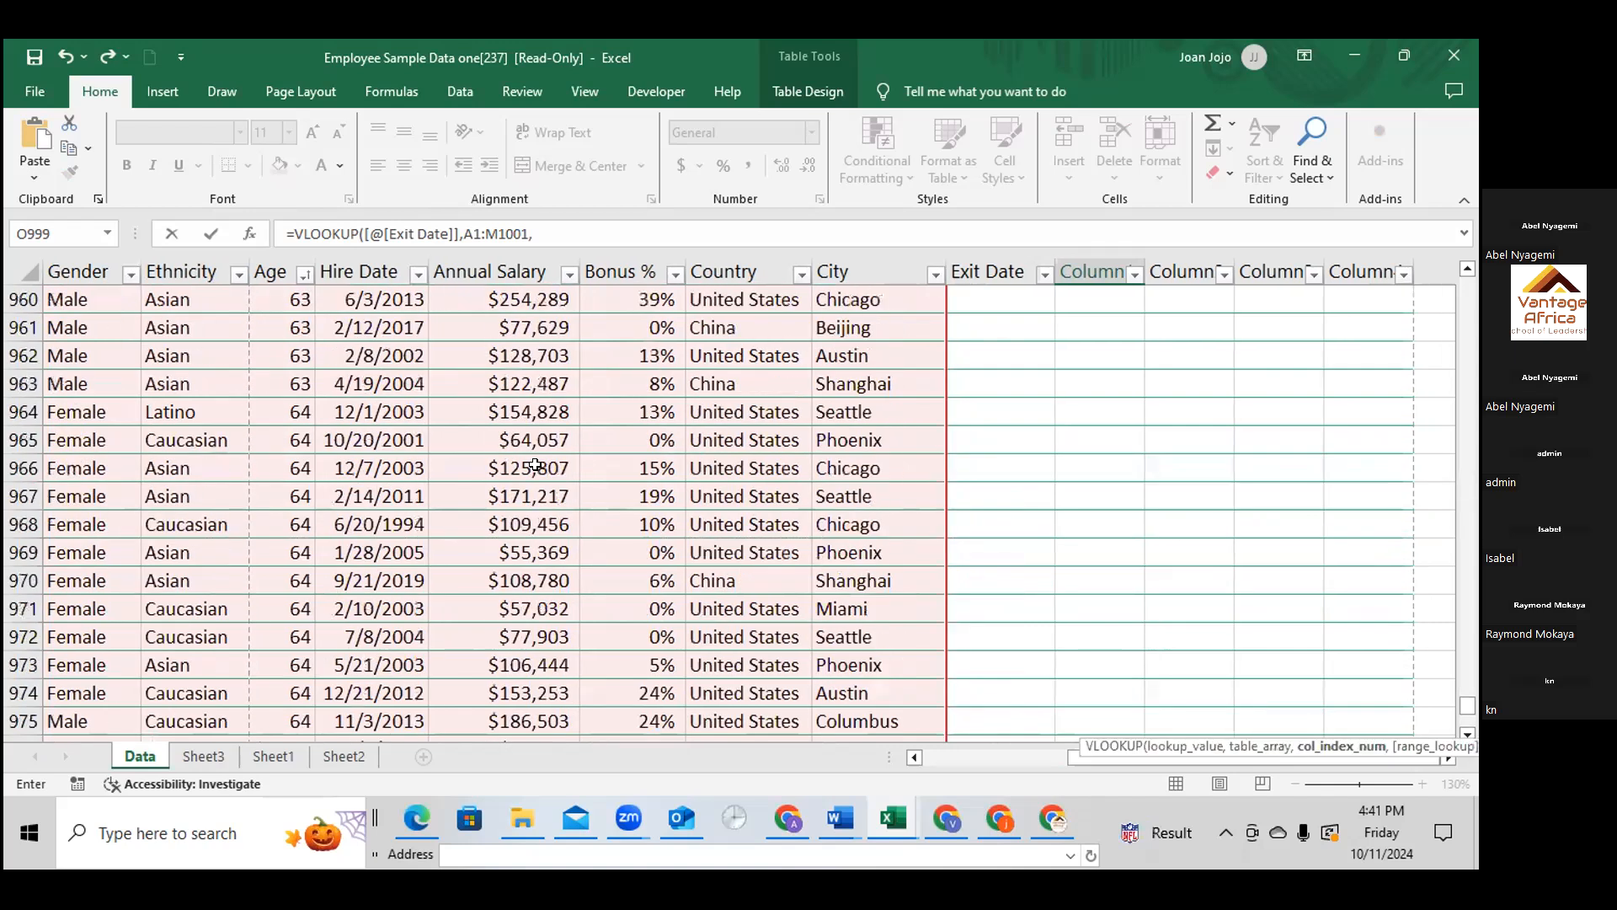
left_click_drag(1468, 690, 1469, 284)
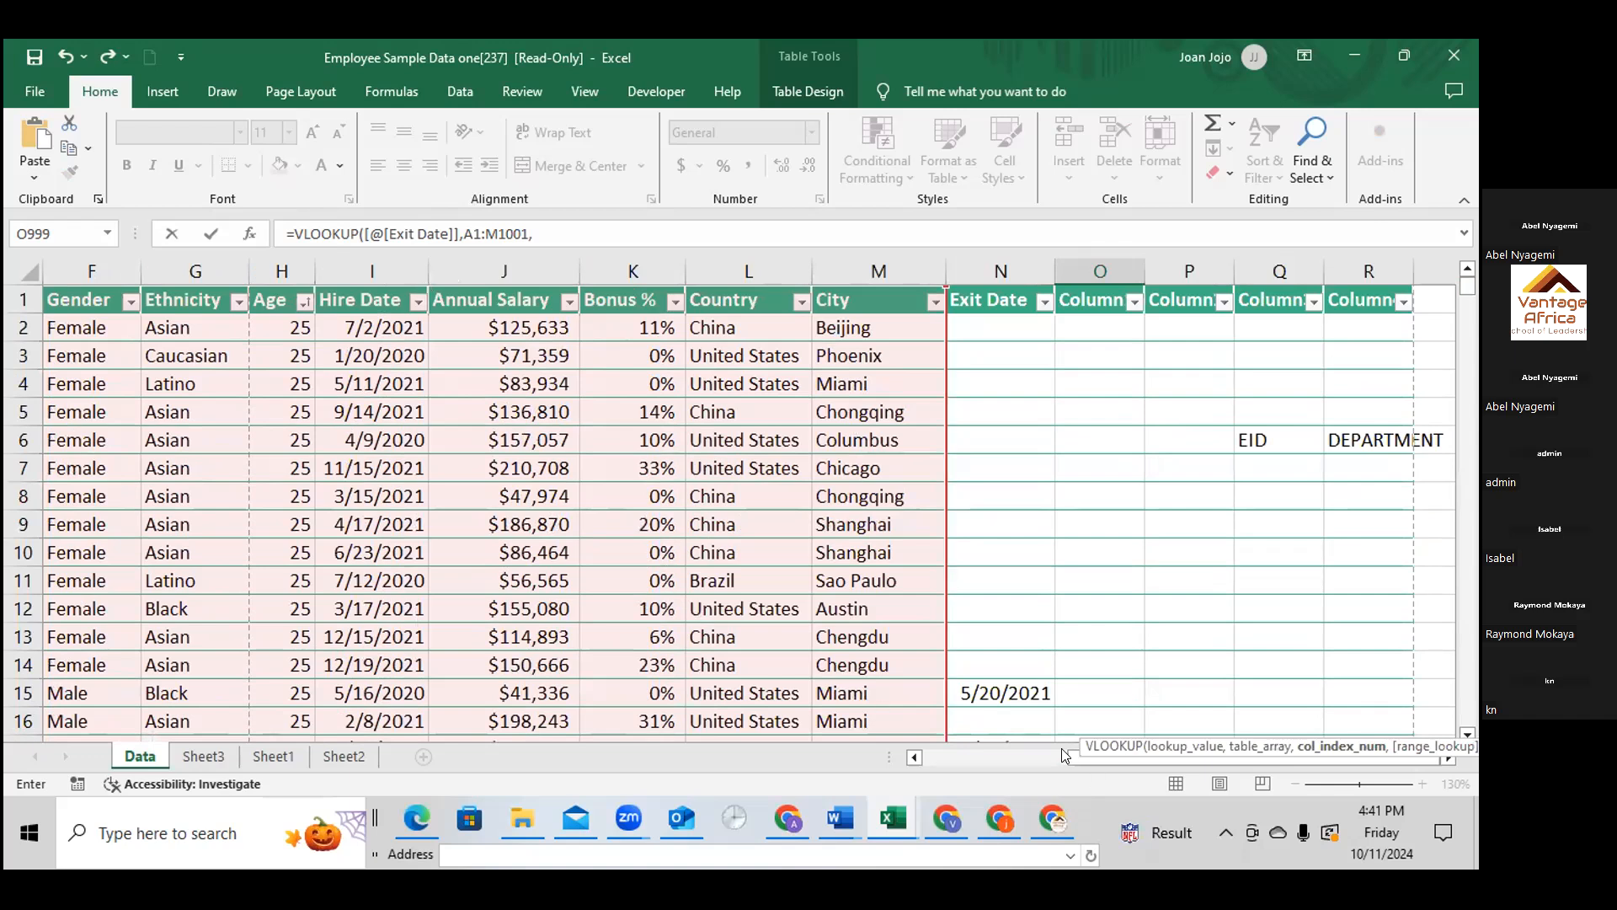
left_click_drag(1063, 756, 782, 747)
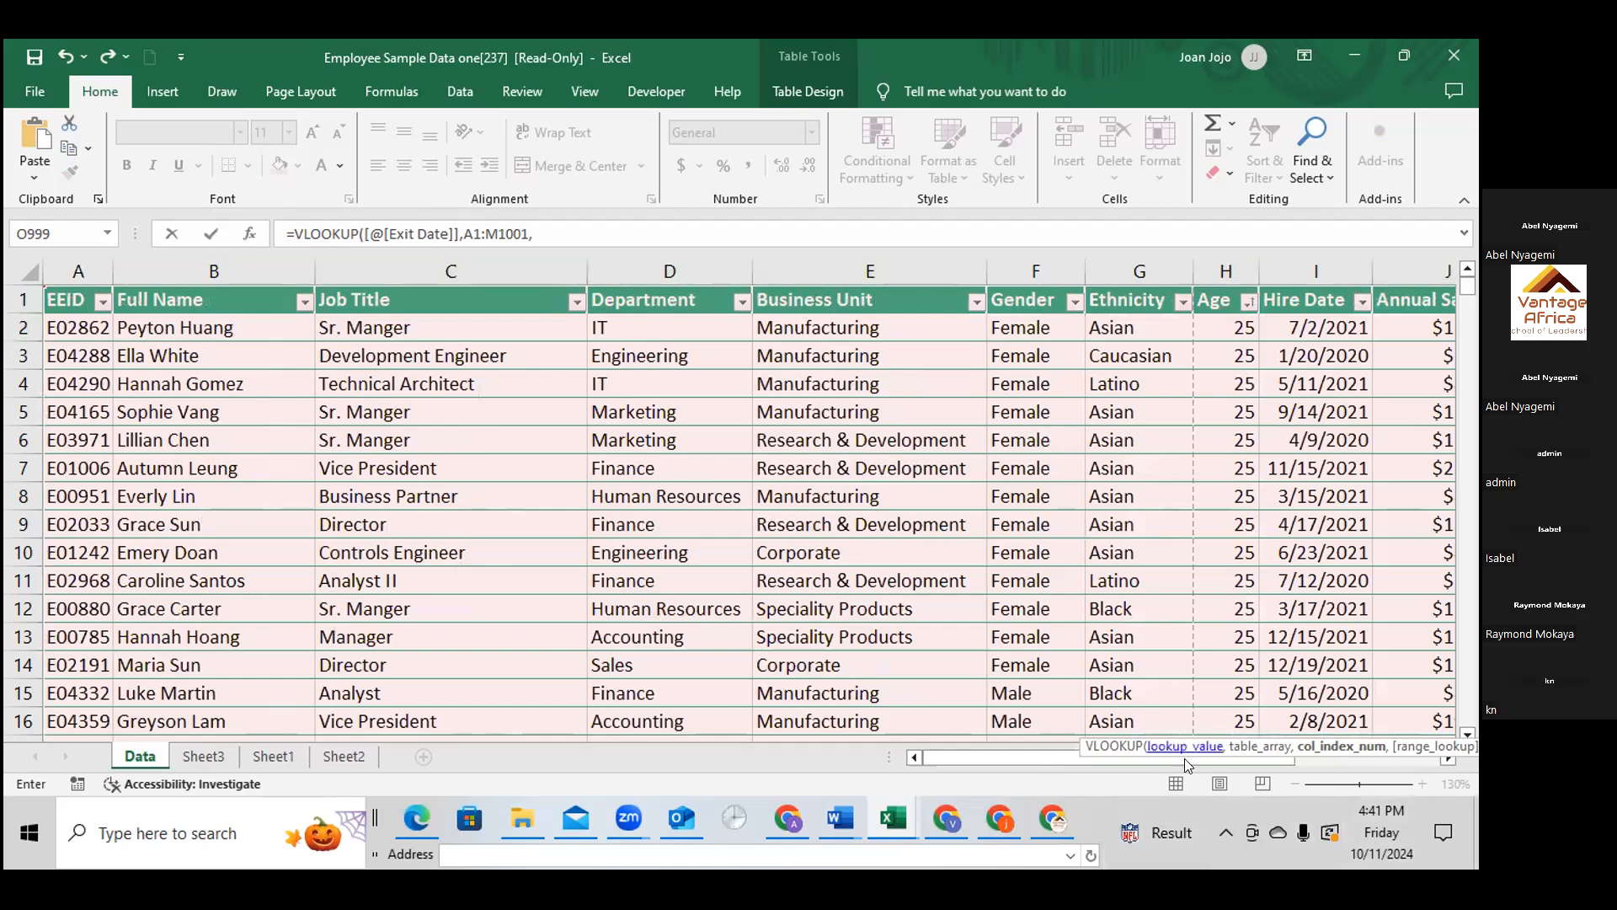
left_click_drag(1280, 748, 1362, 752)
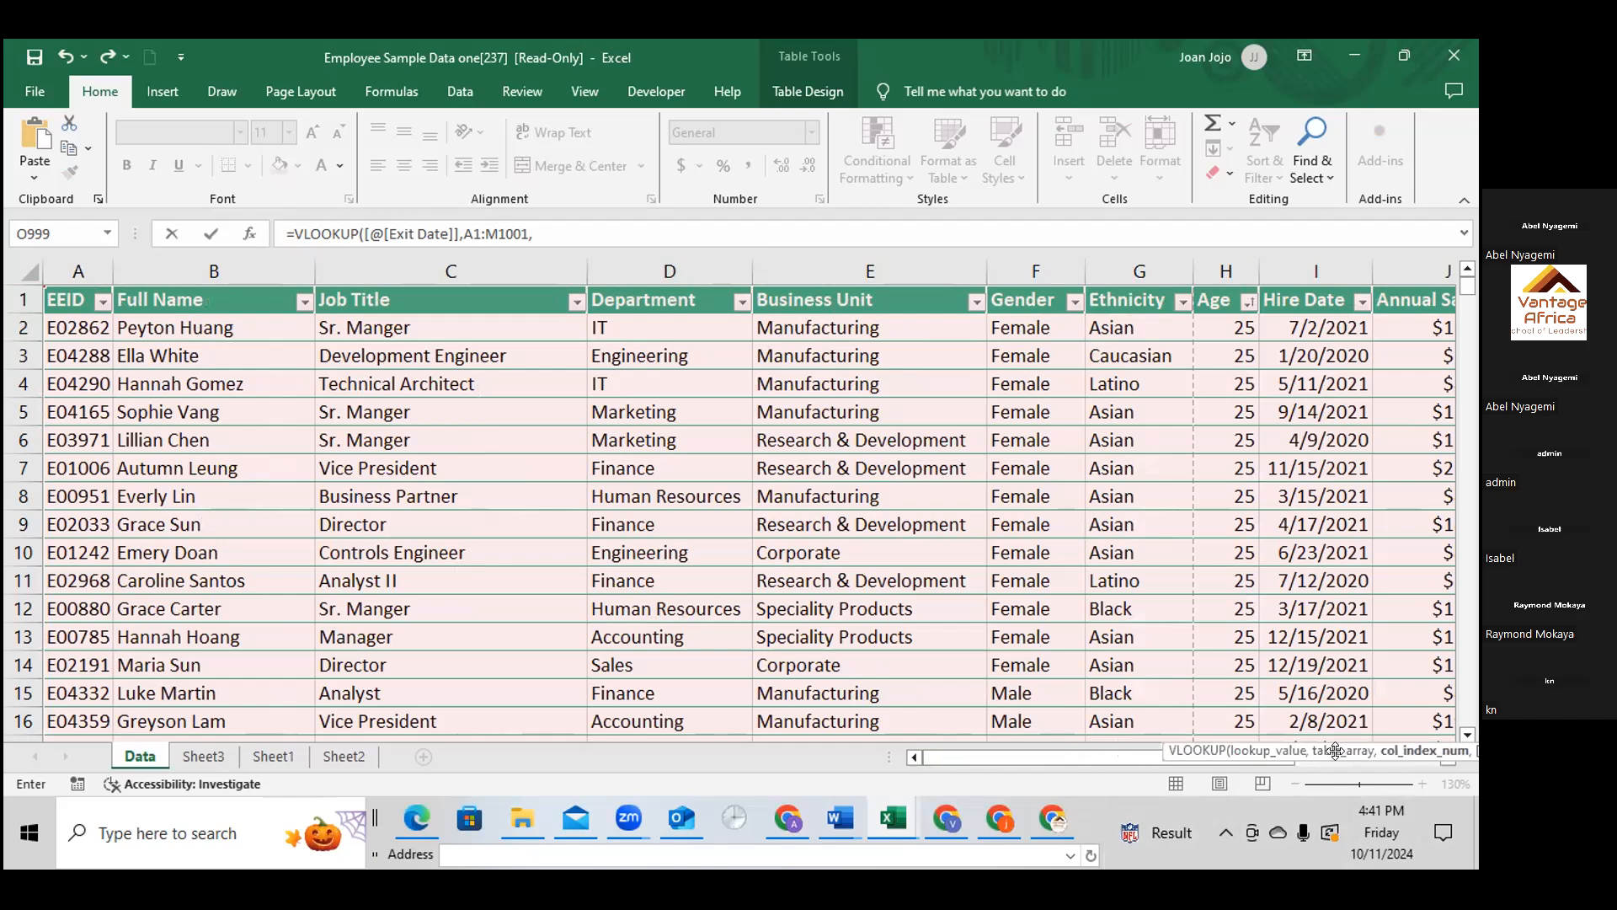
left_click_drag(1240, 744, 1367, 760)
left_click_drag(1269, 752, 1448, 756)
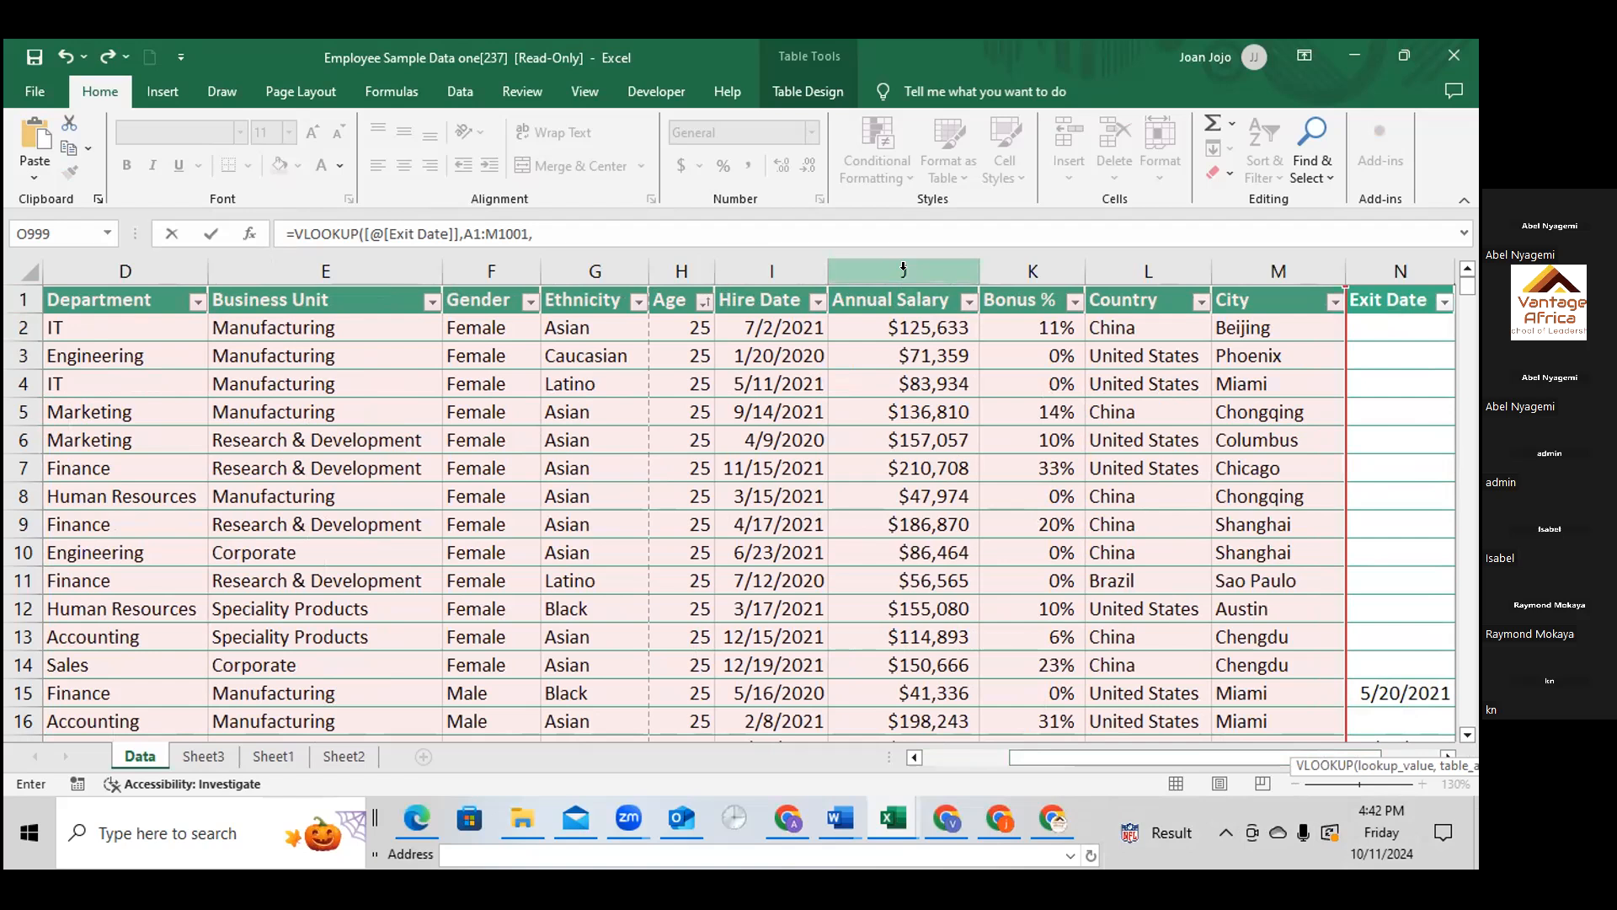
scroll(903, 268, "down", 4)
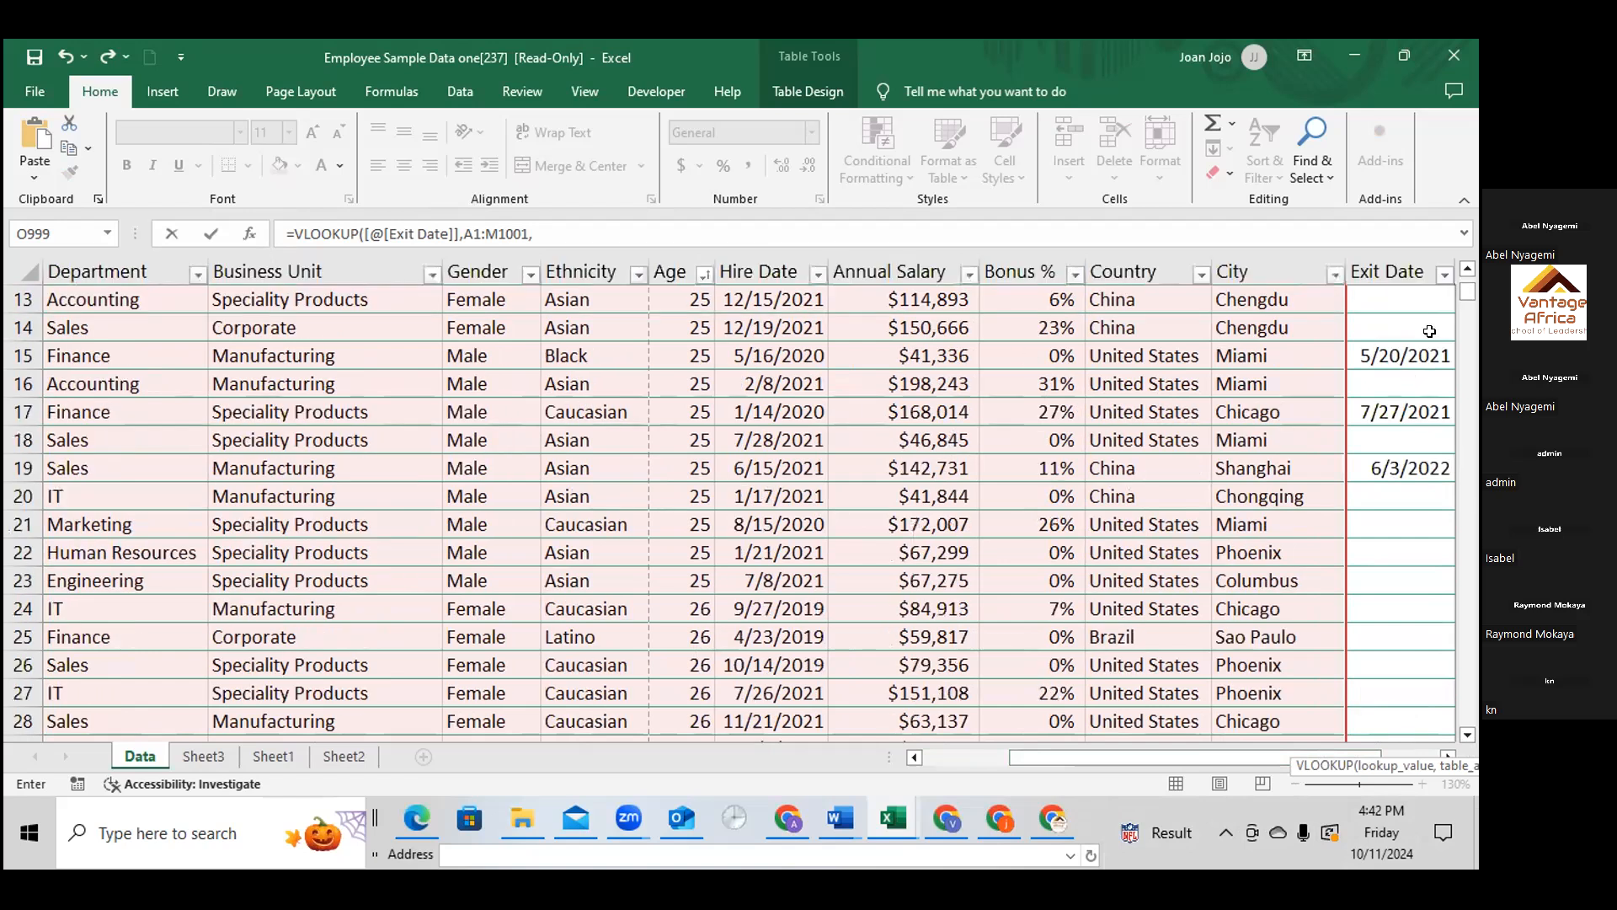
left_click_drag(1467, 290, 1467, 714)
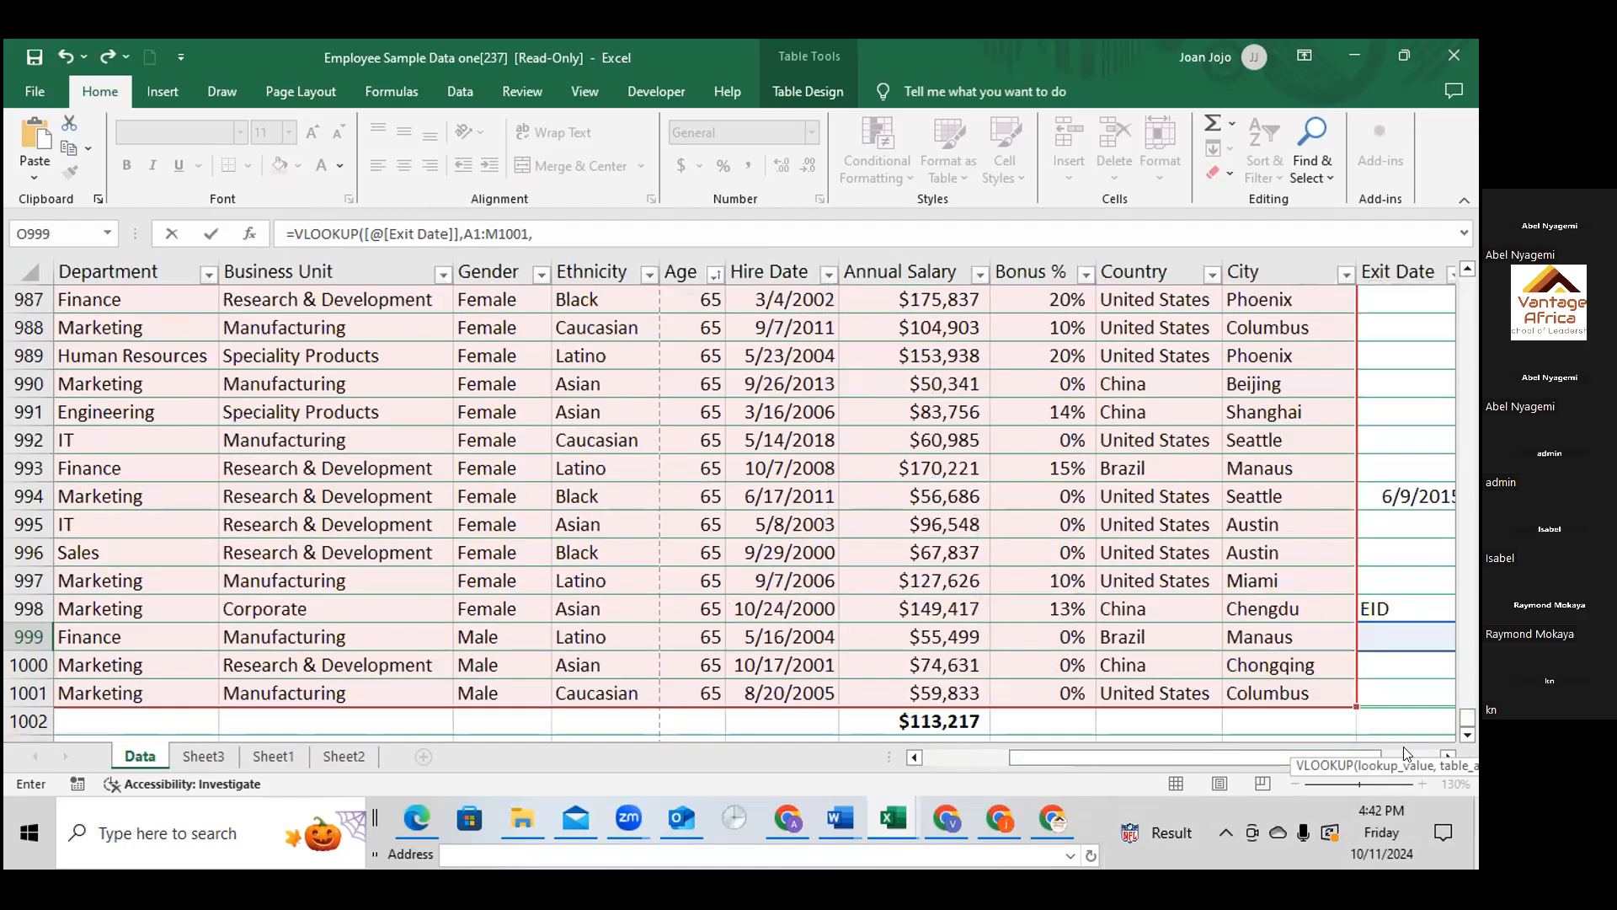
scroll(1408, 563, "down", 2)
scroll(1408, 564, "up", 1)
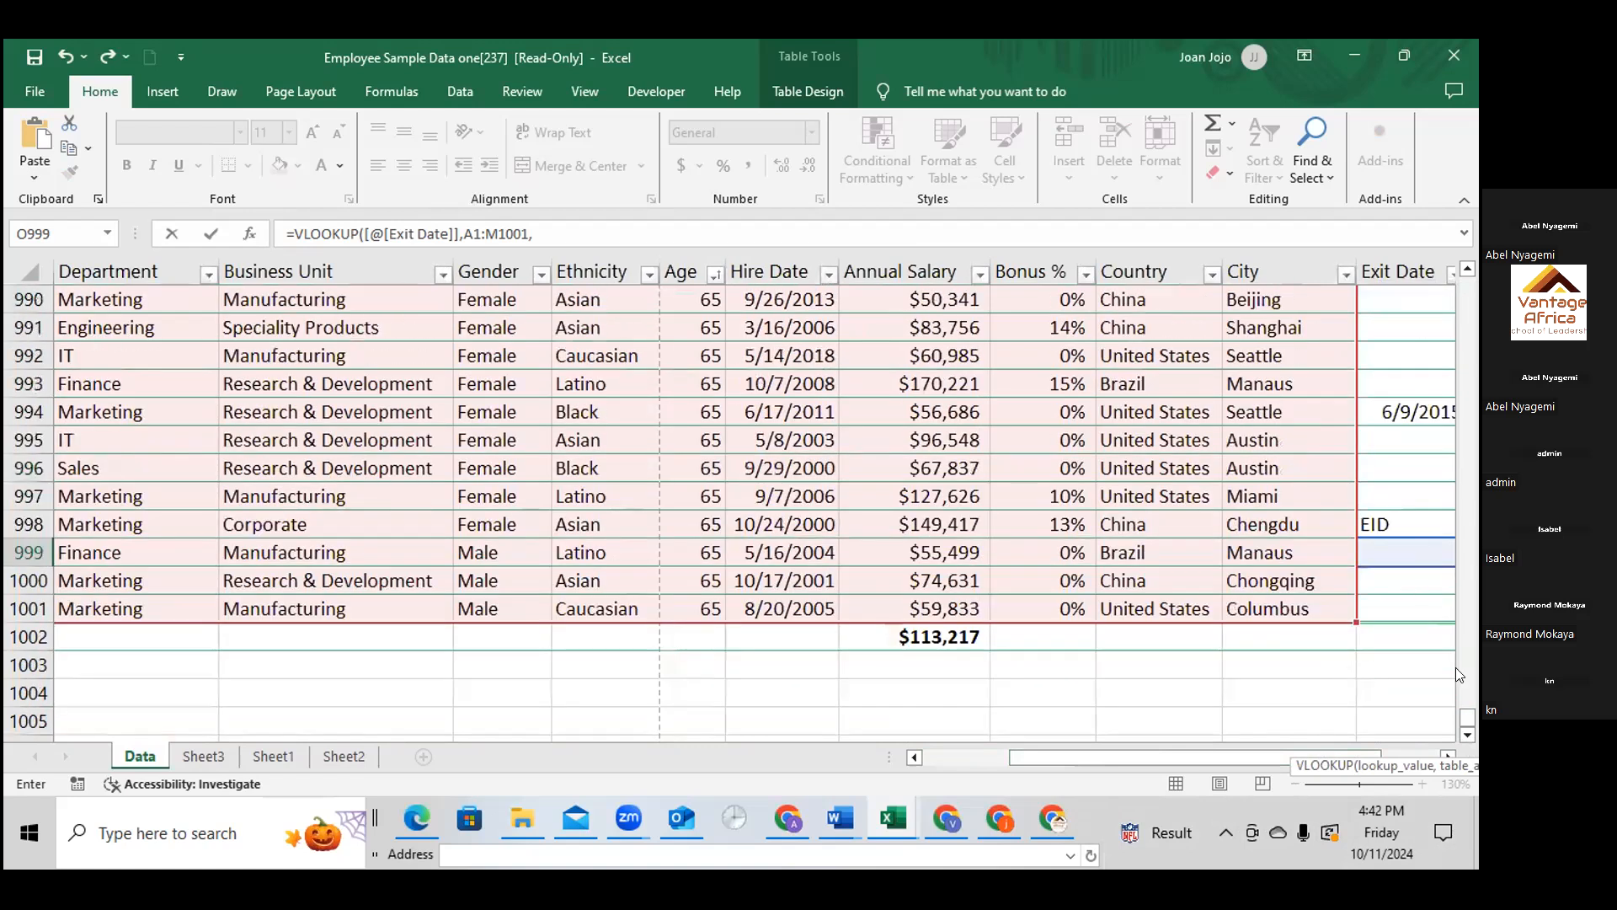
left_click(1378, 749)
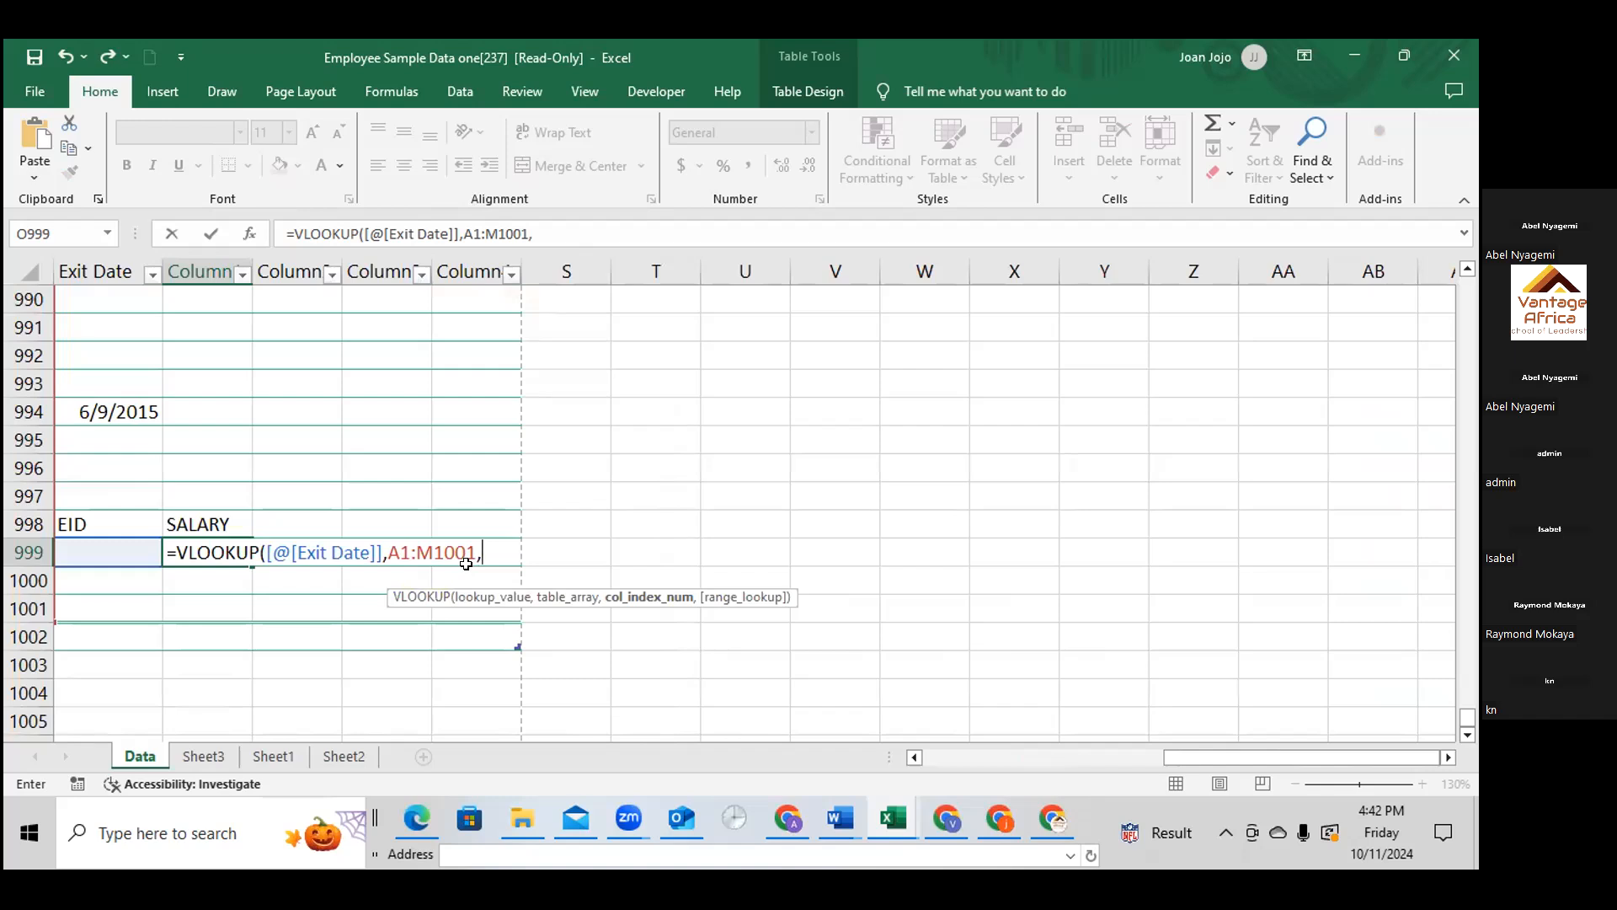
type("11,")
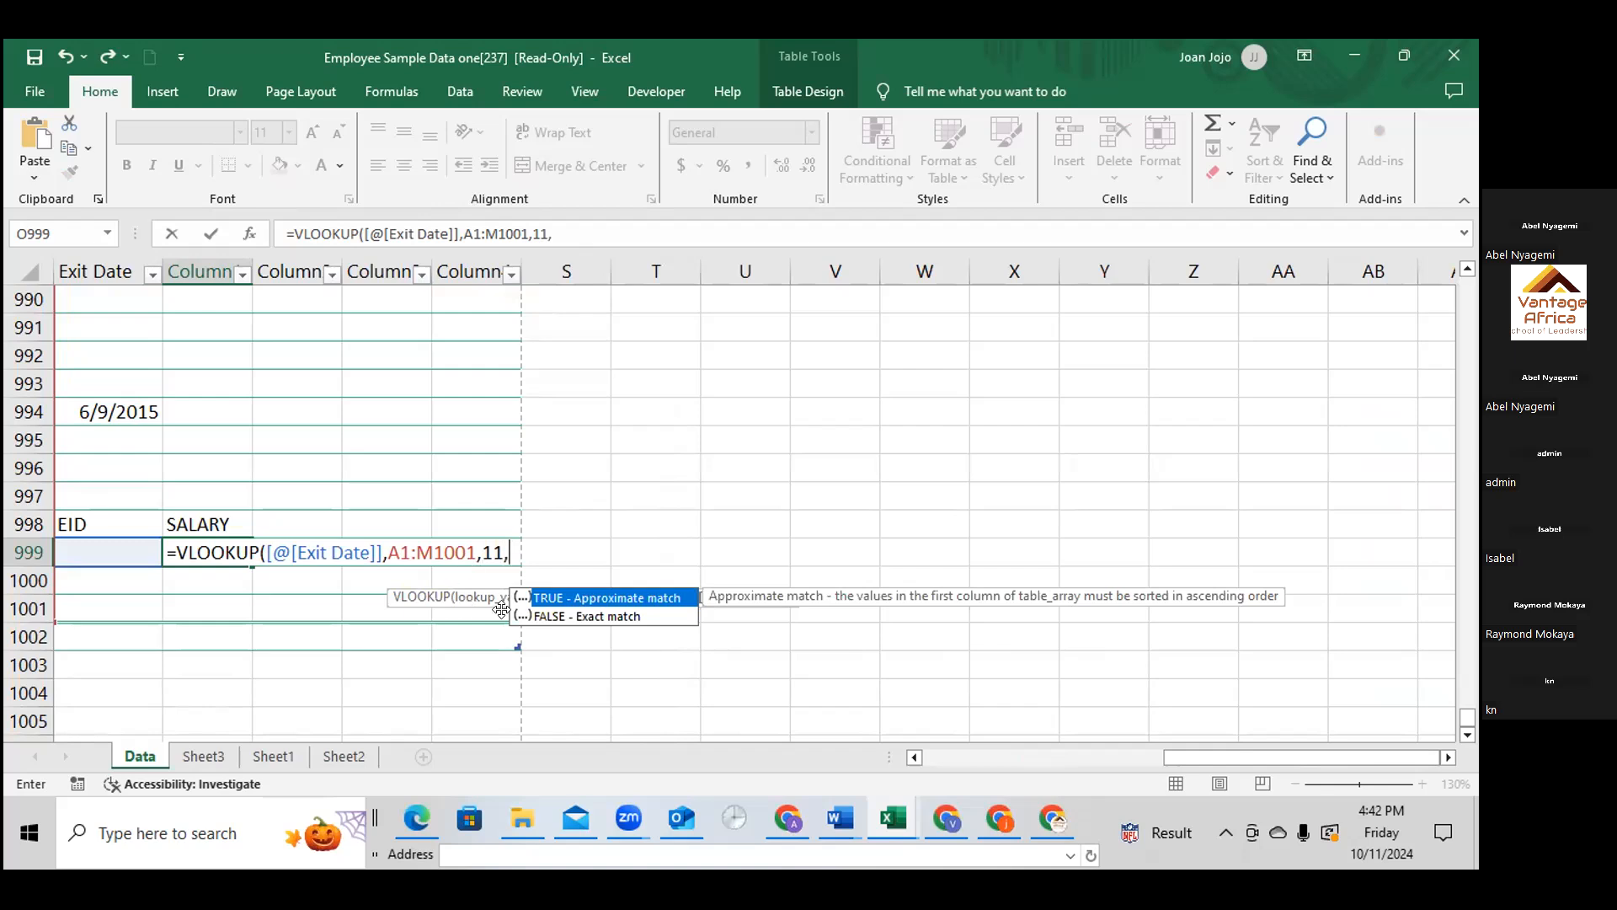
Complete the O999 formula with an empty range lookup argument, as =VLOOKUP([@[Exit Date]],A1:M1001,11,)
left_click(596, 619)
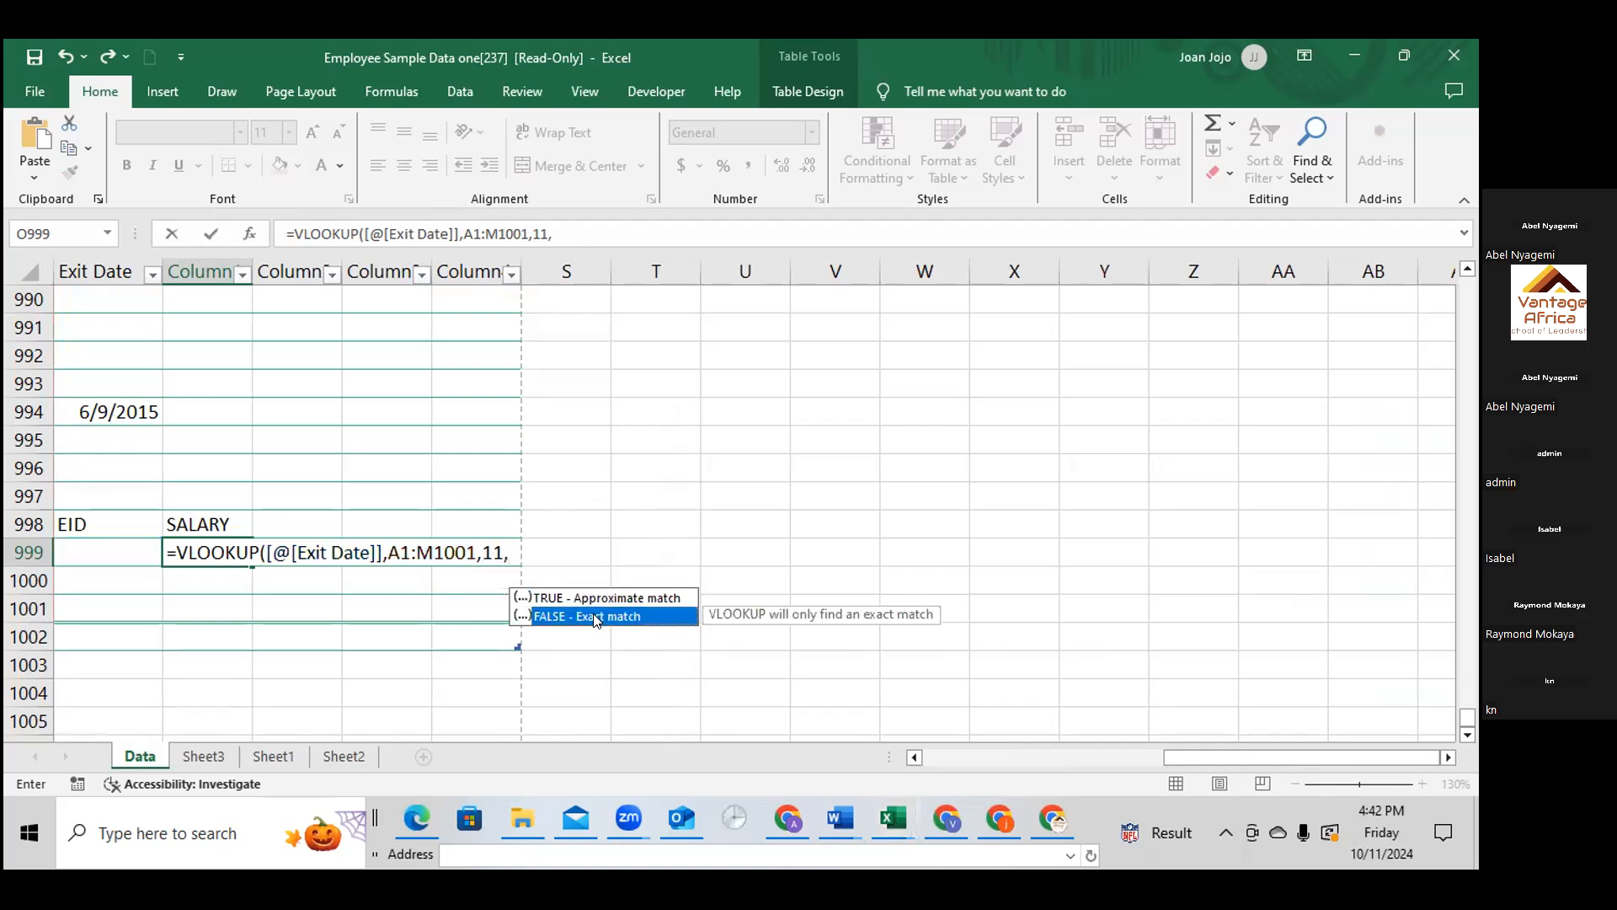
type(")")
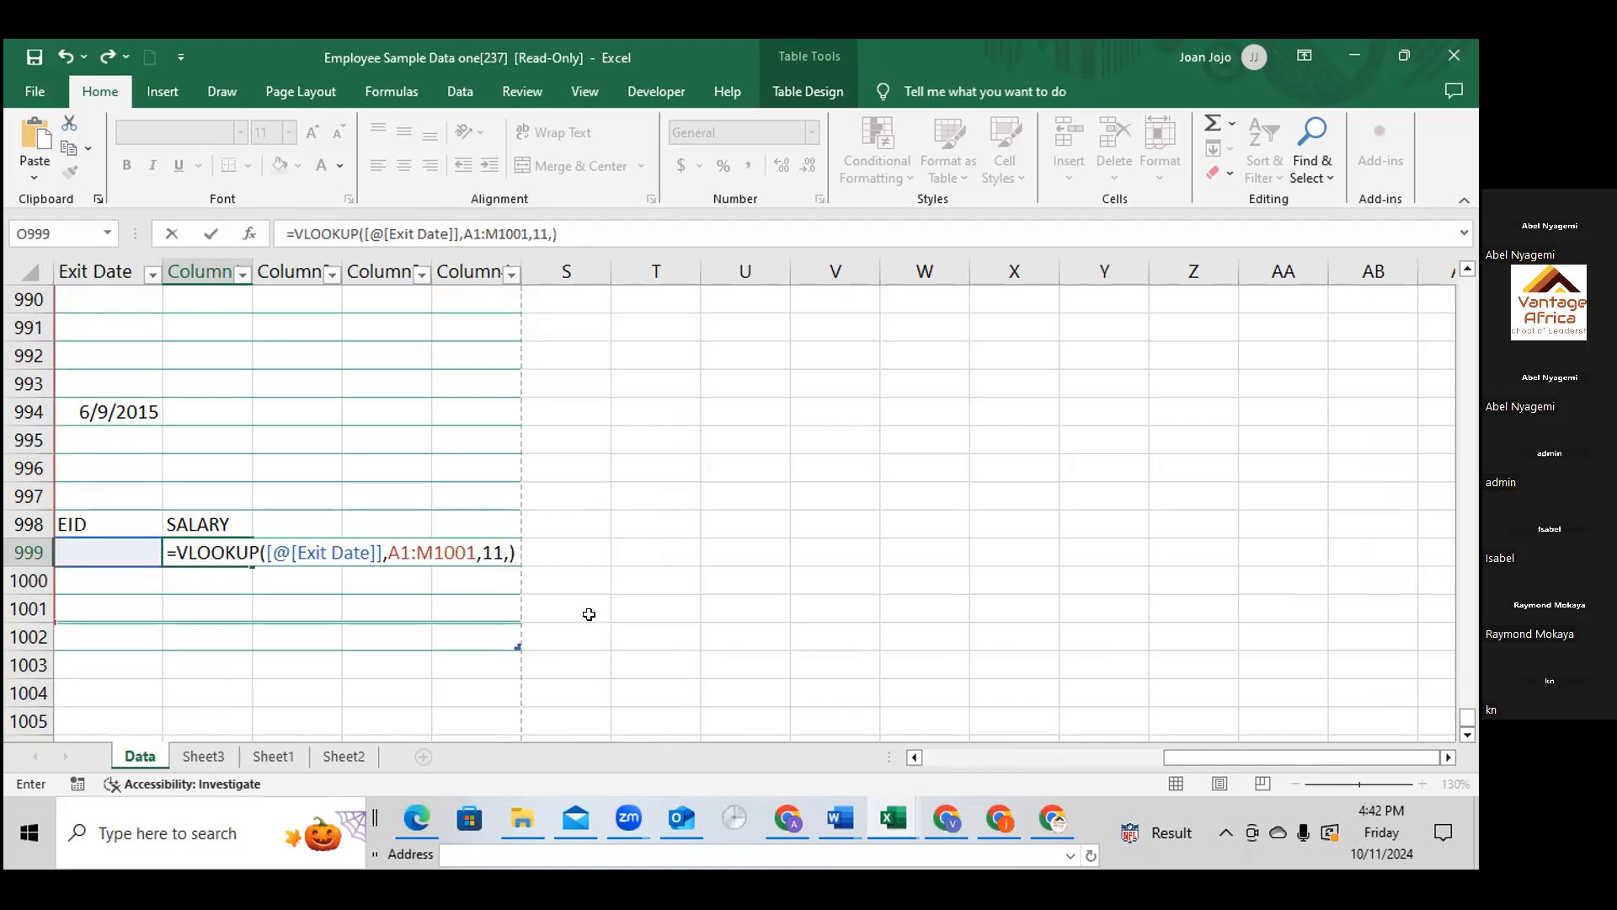
key("Return")
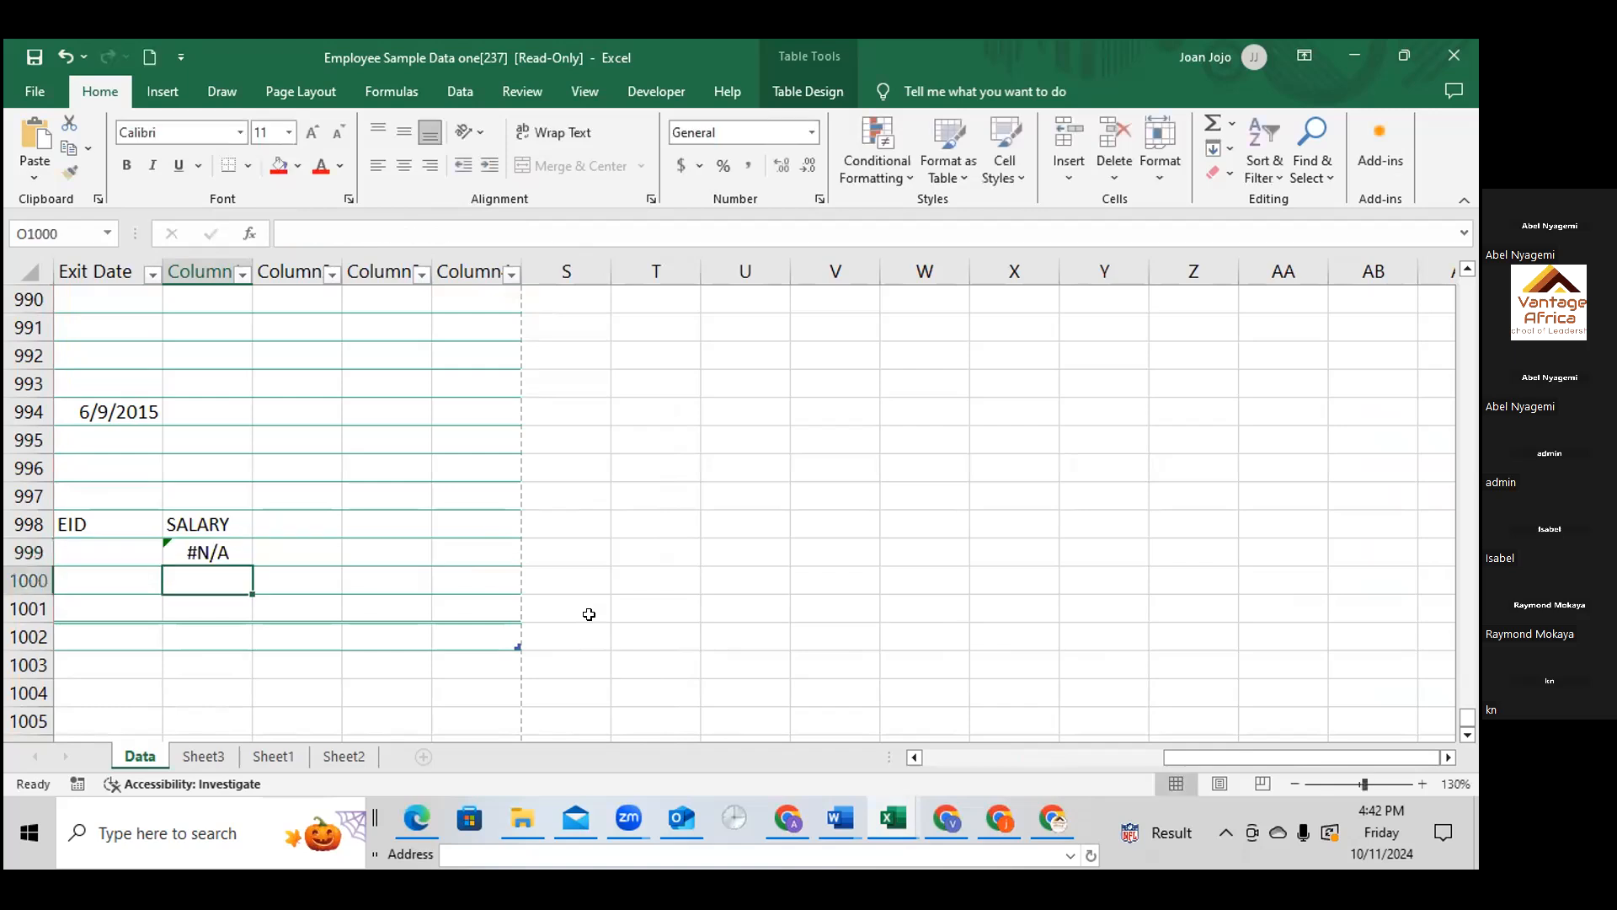
Set the range lookup argument of the VLOOKUP in O999 to FALSE for an exact match and recheck the formula
double_click(225, 552)
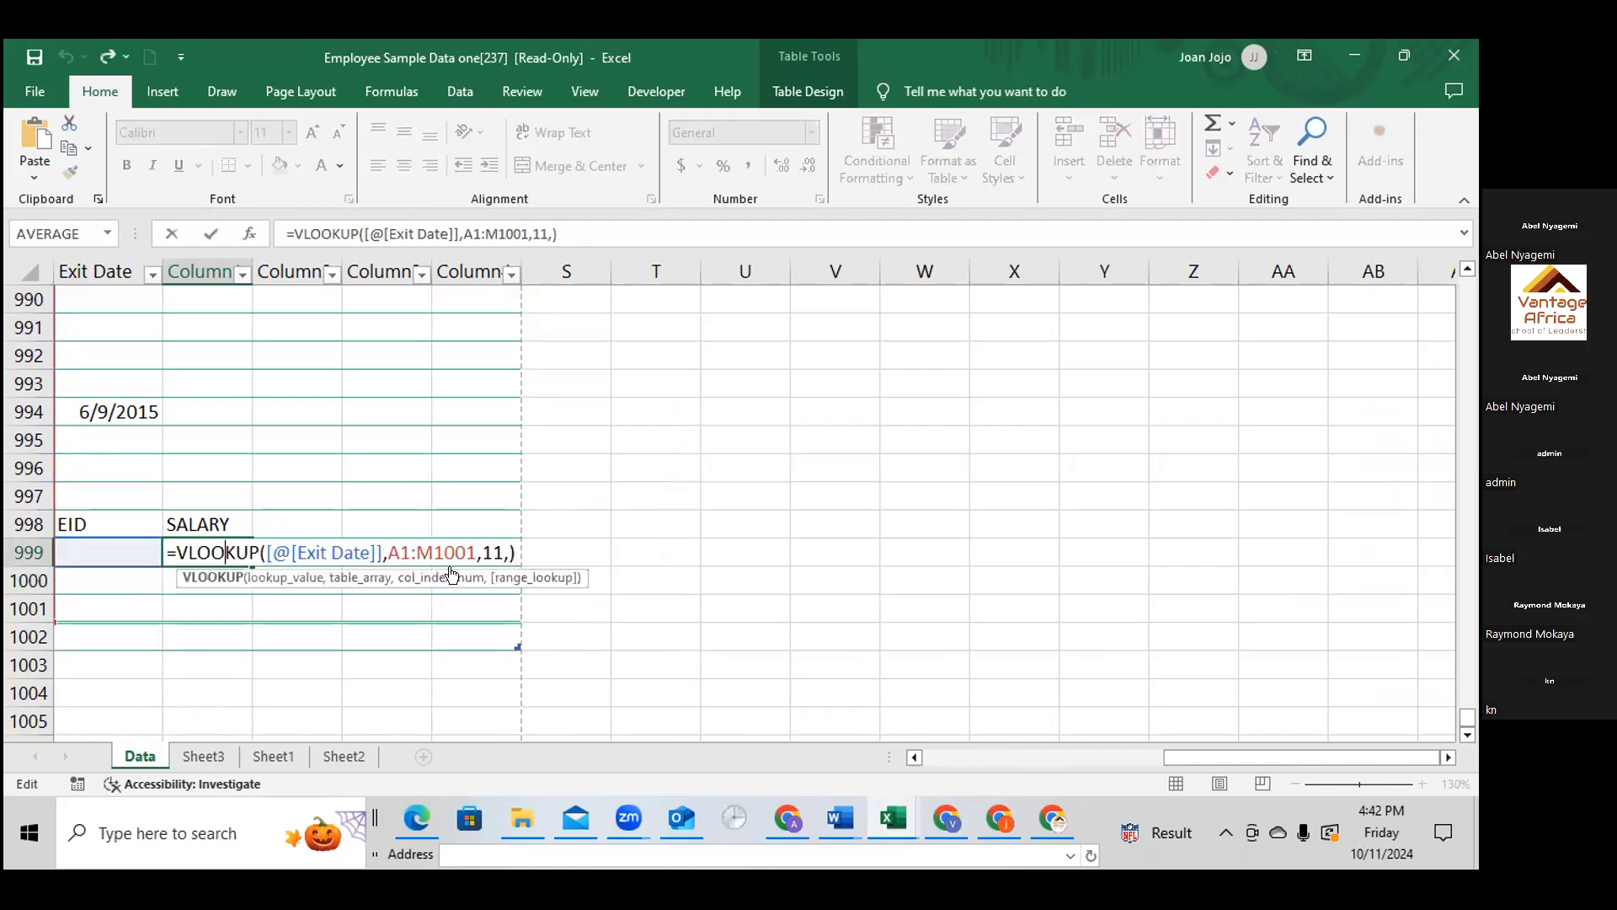
left_click(503, 554)
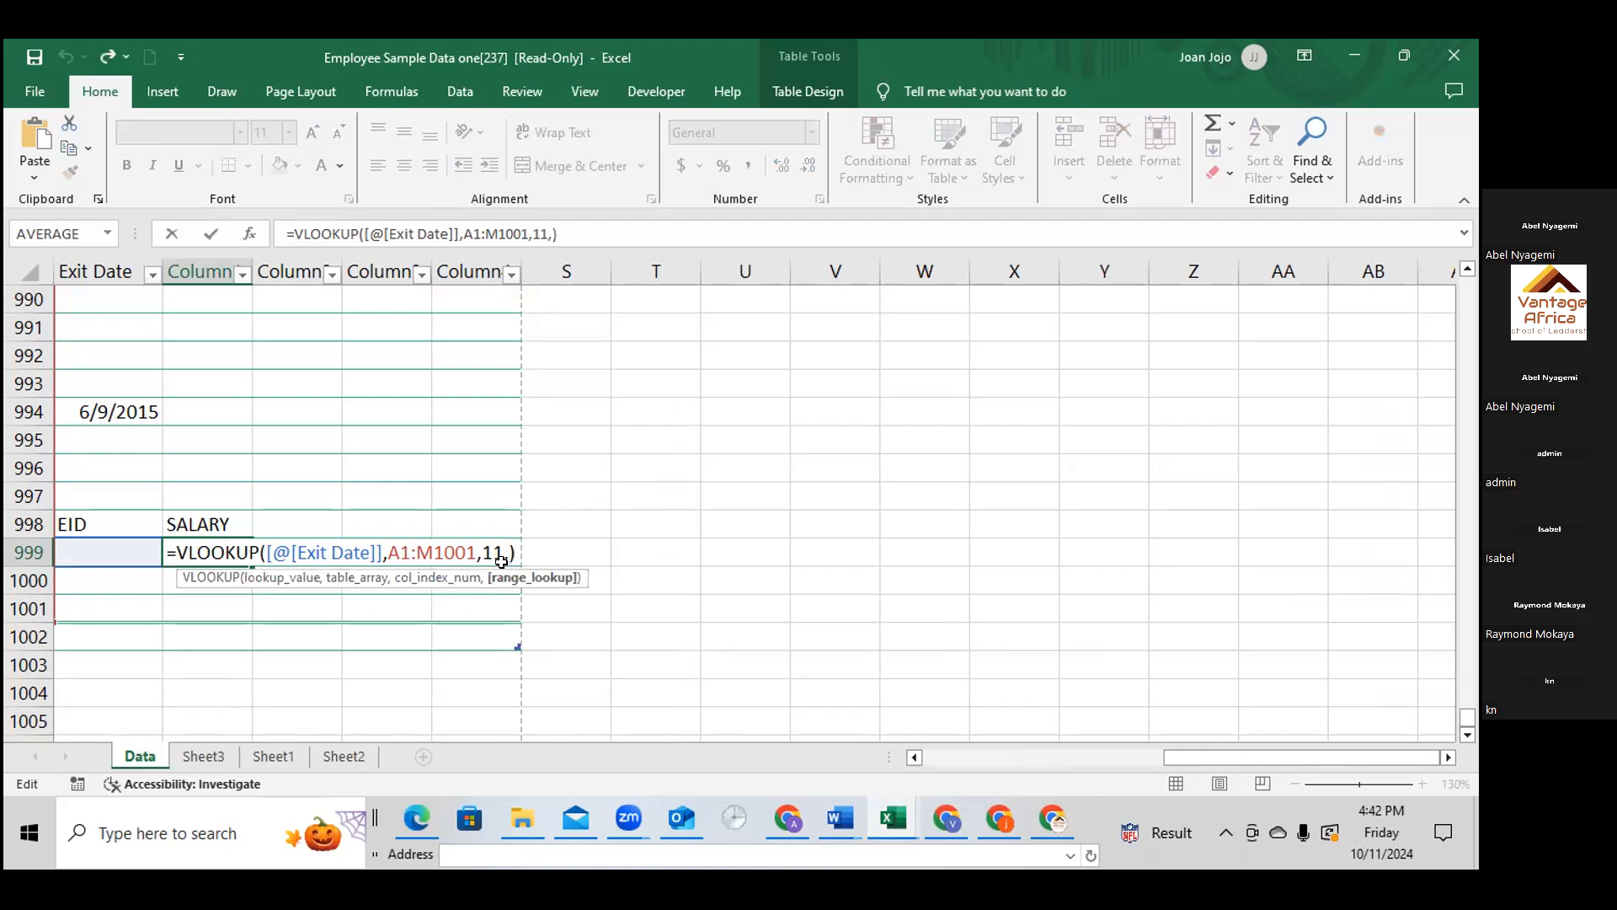
key("BackSpace")
type(",")
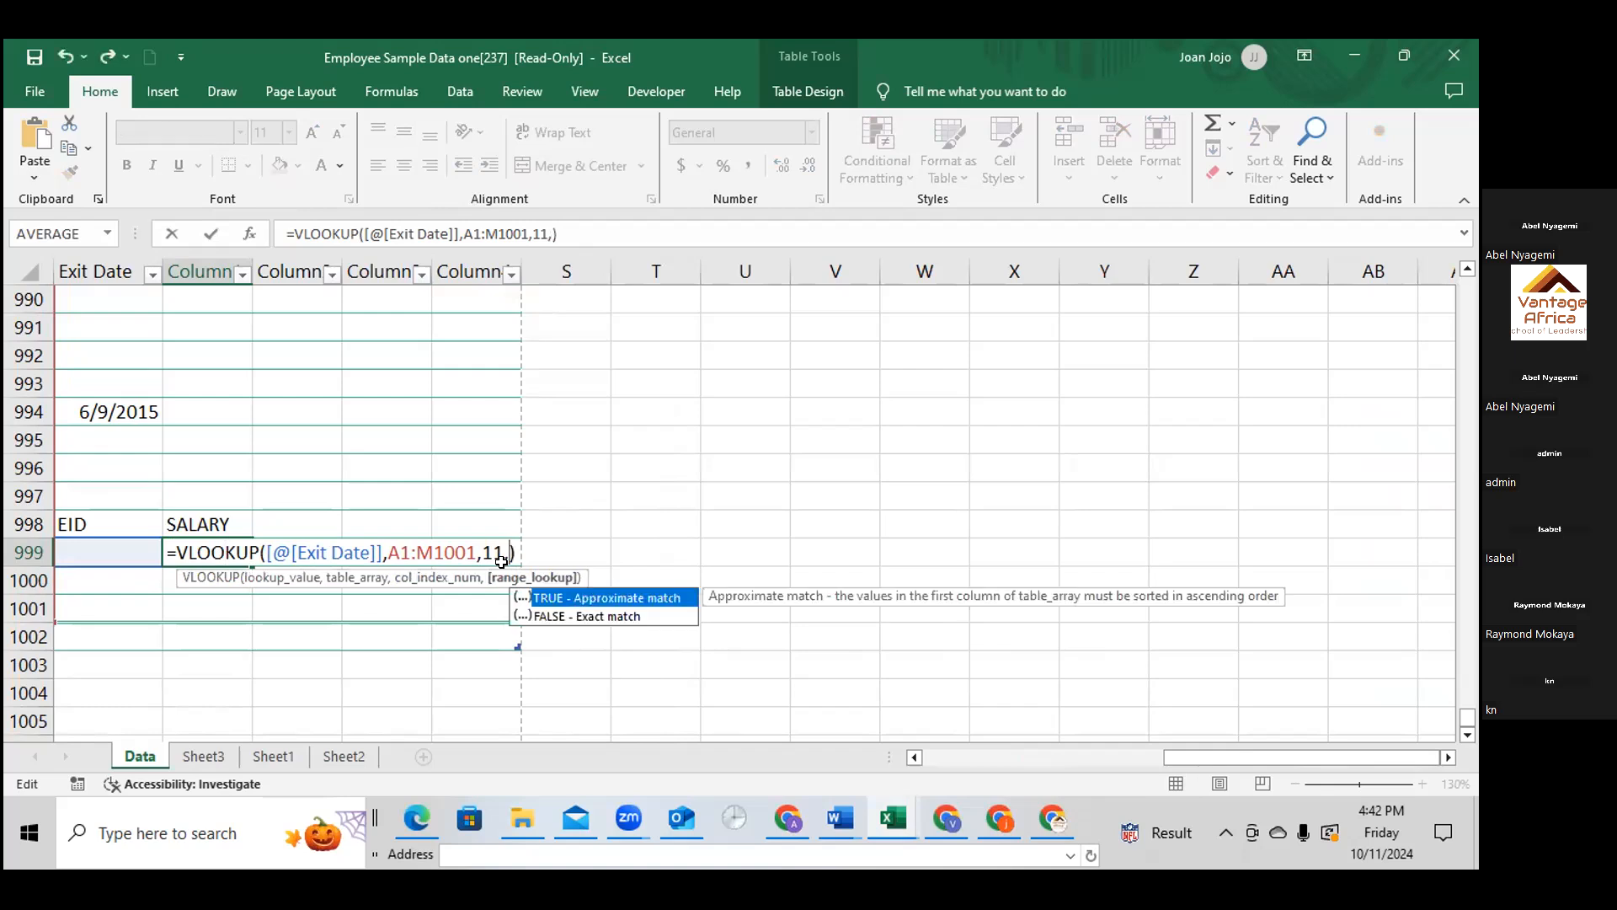
left_click(569, 617)
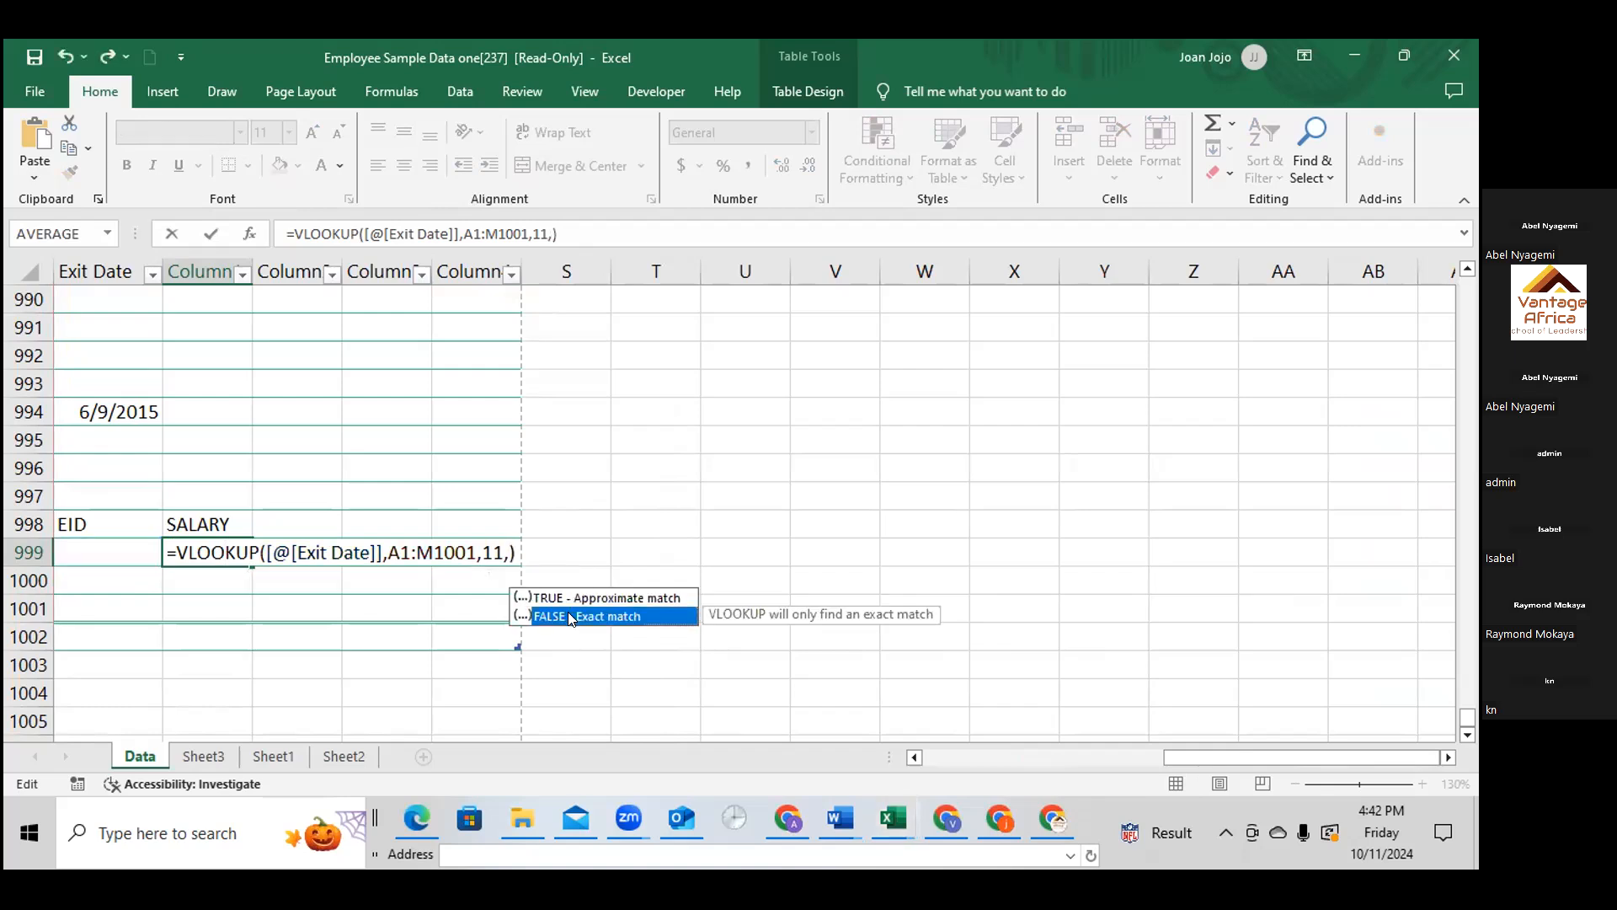
double_click(568, 616)
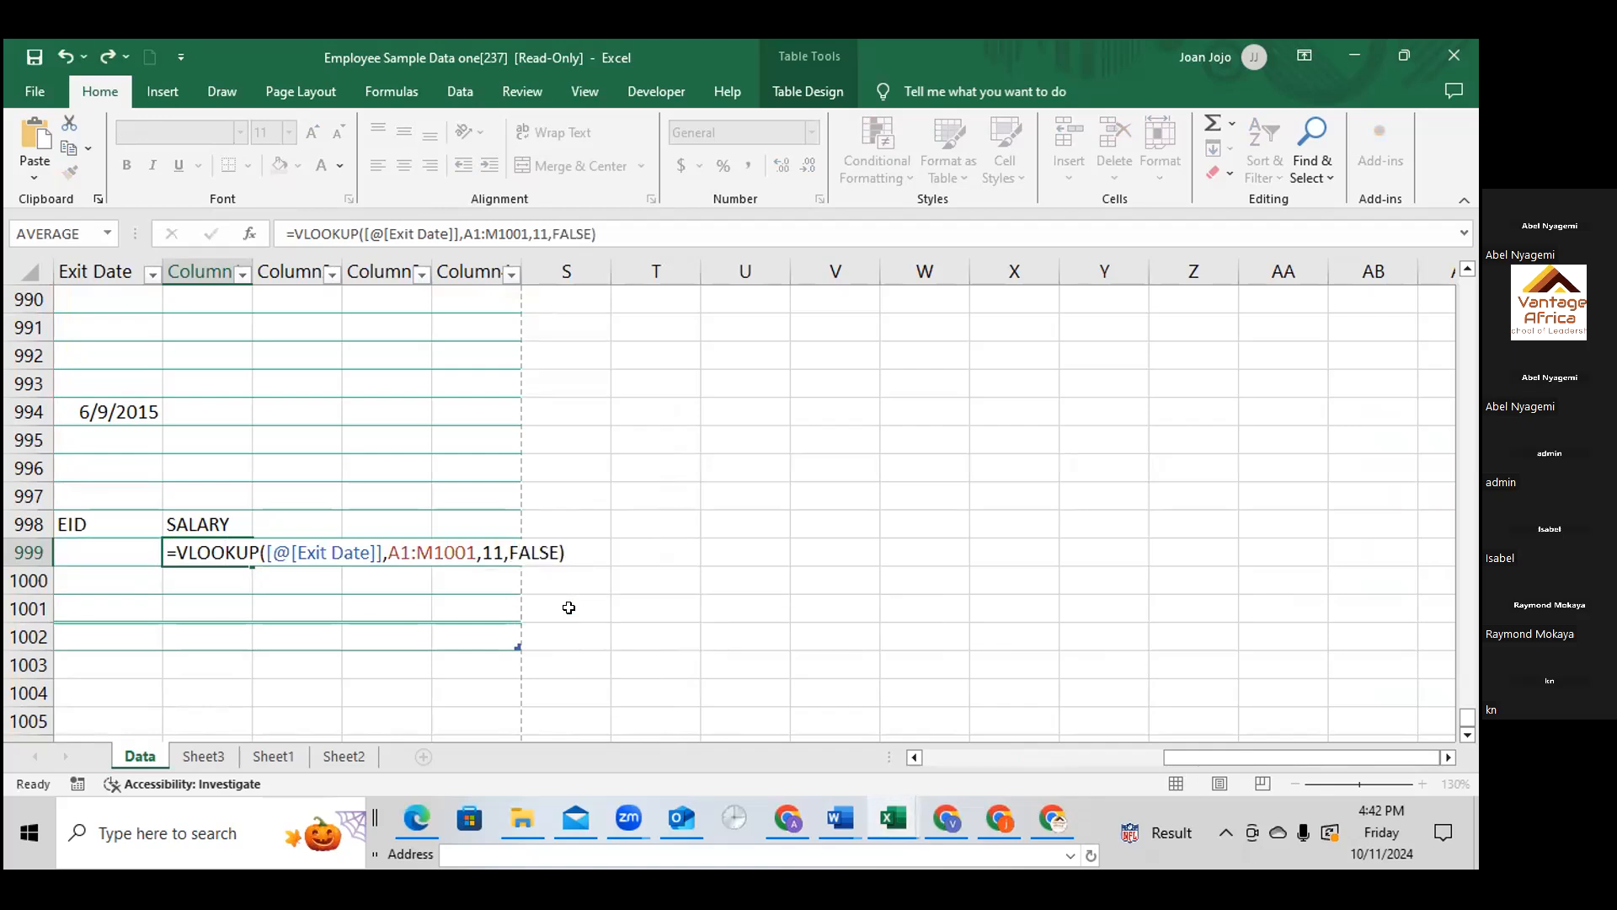
left_click(569, 607)
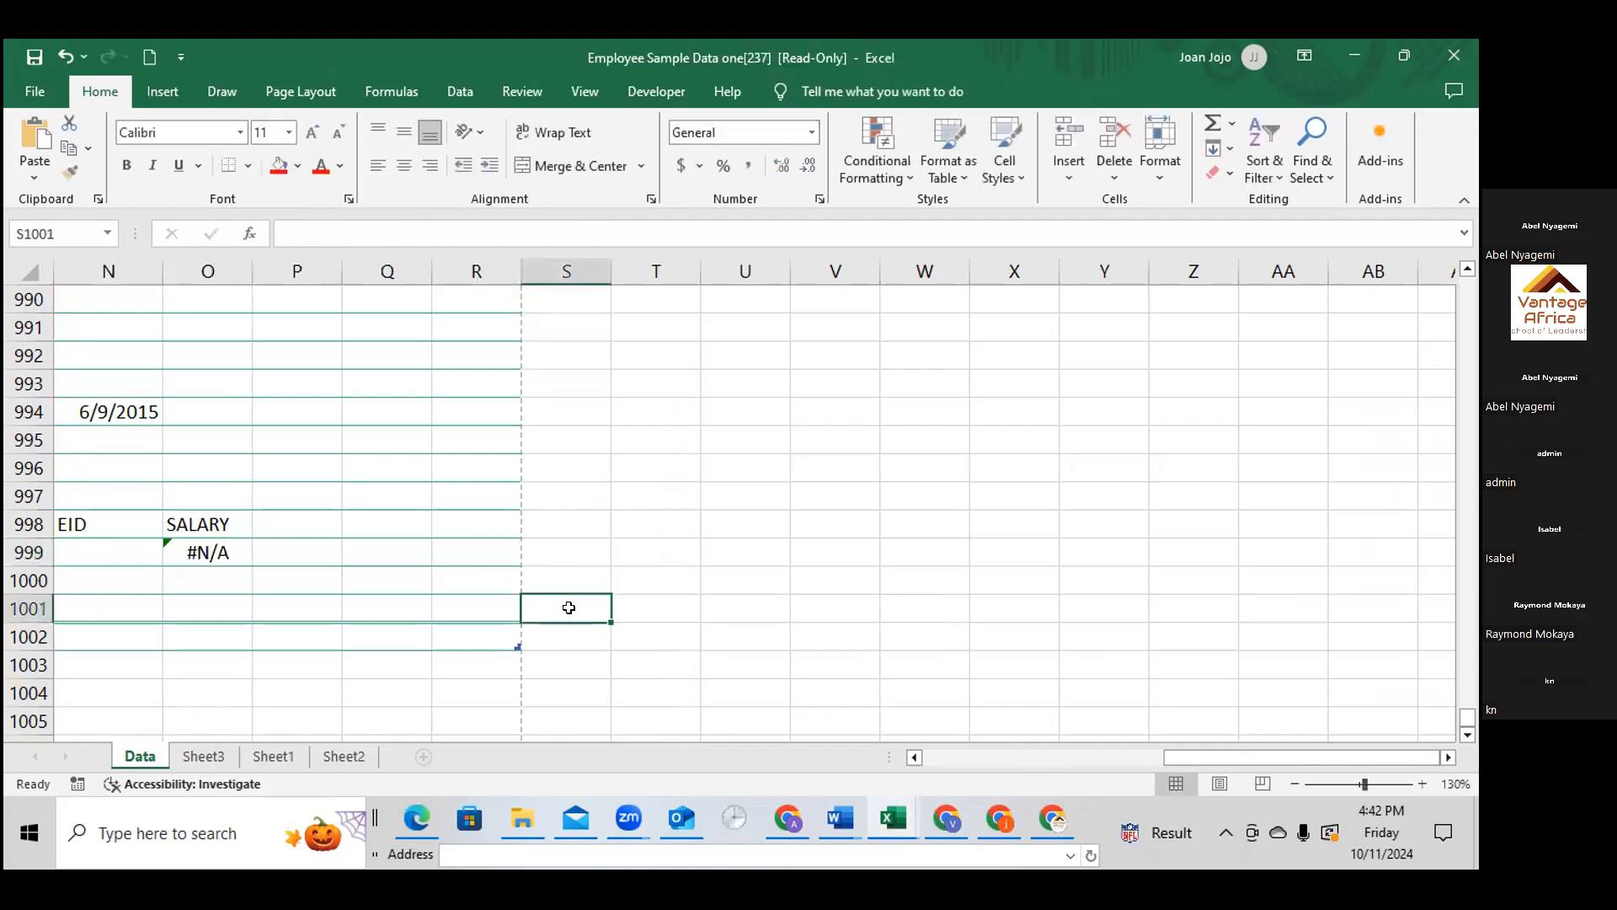
left_click(234, 553)
key("F2")
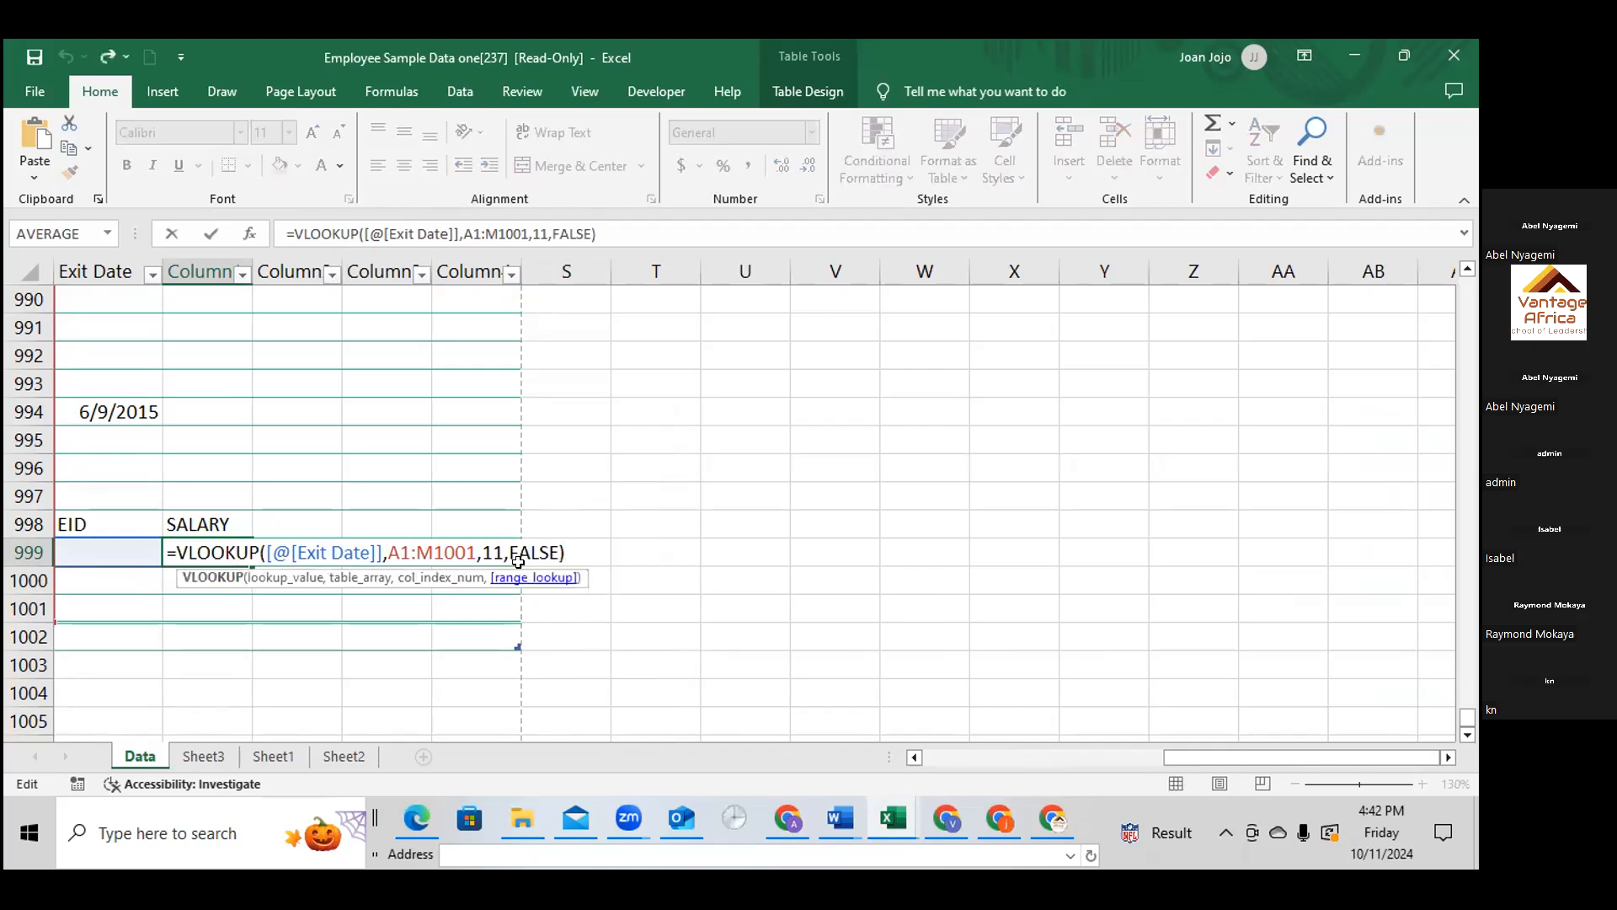
Copy the employee ID from A998 and paste it into N999 under EID
left_click(104, 548)
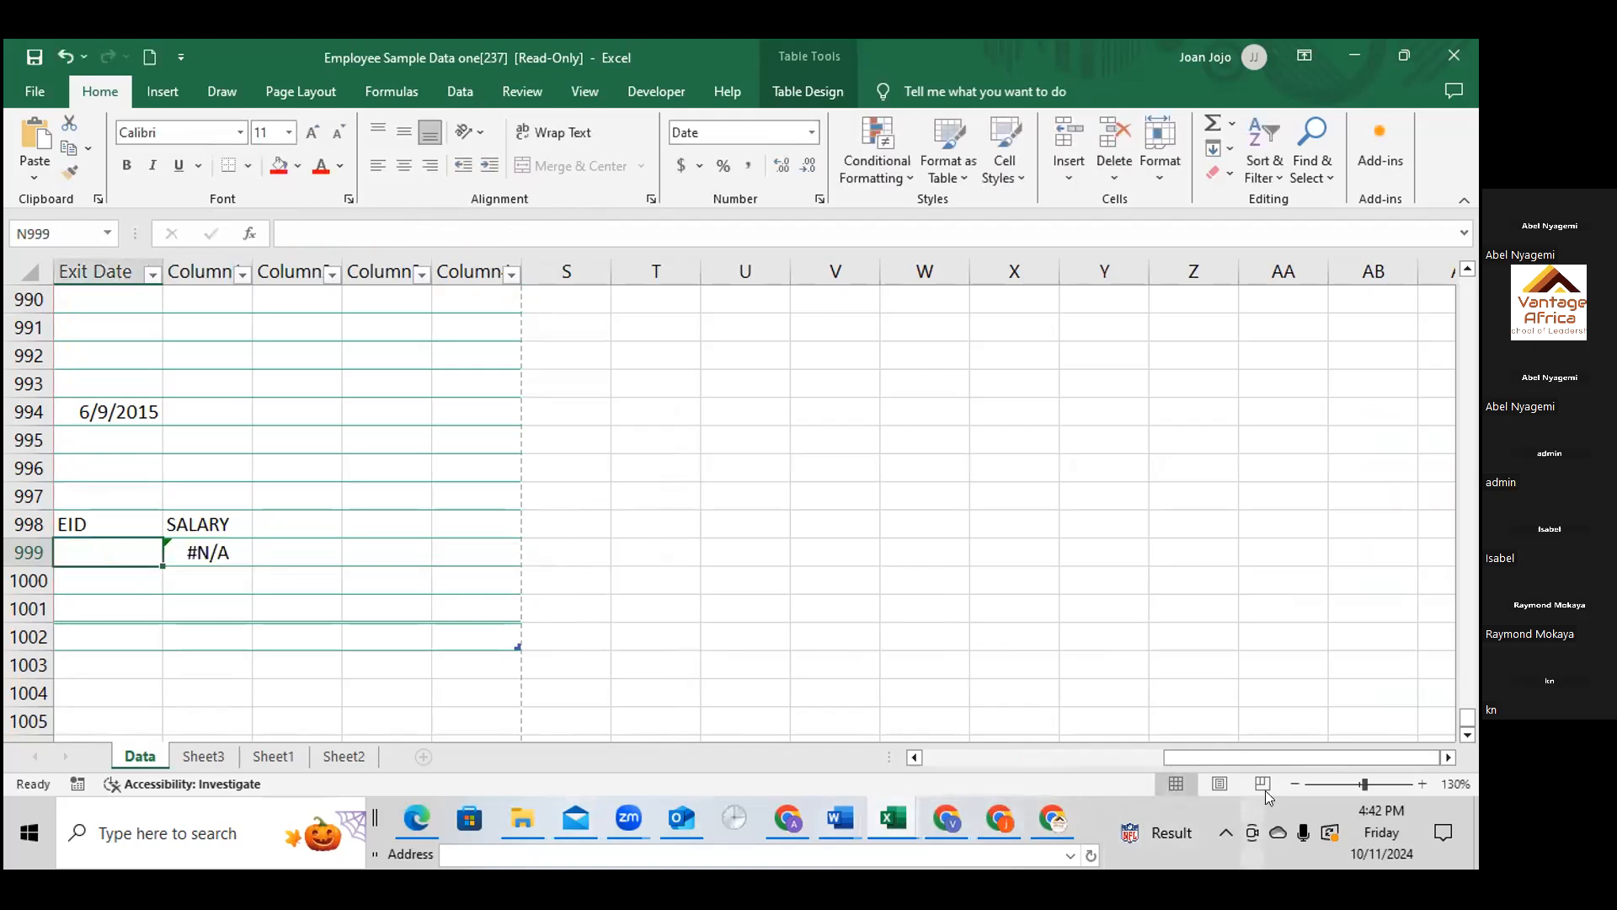
scroll(914, 756, "left", 15)
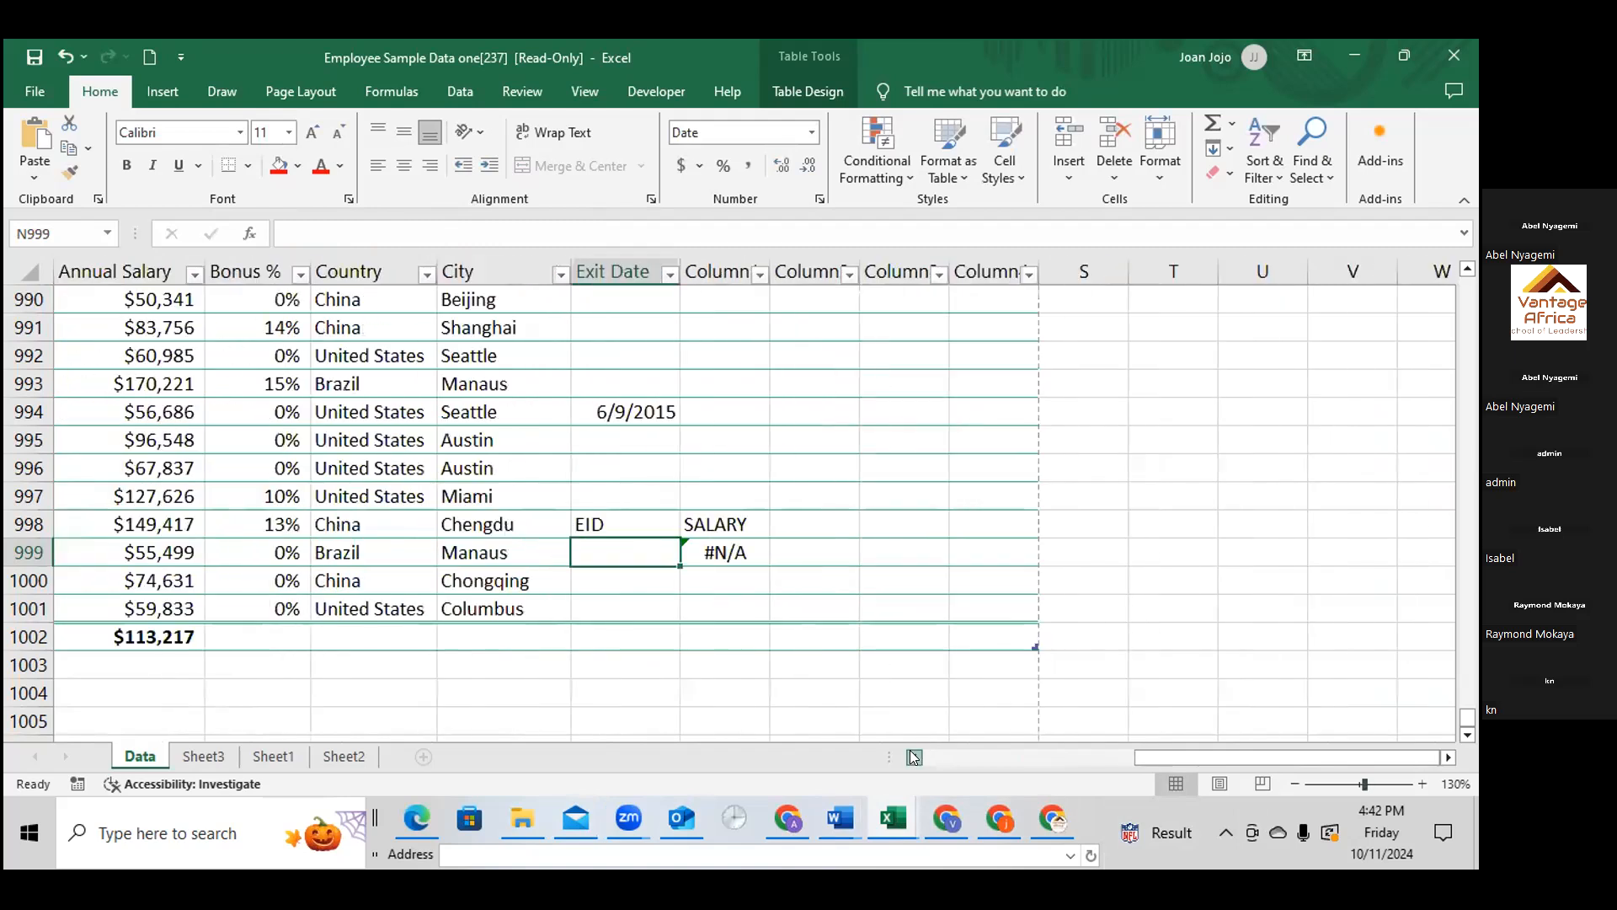
scroll(914, 757, "left", 2)
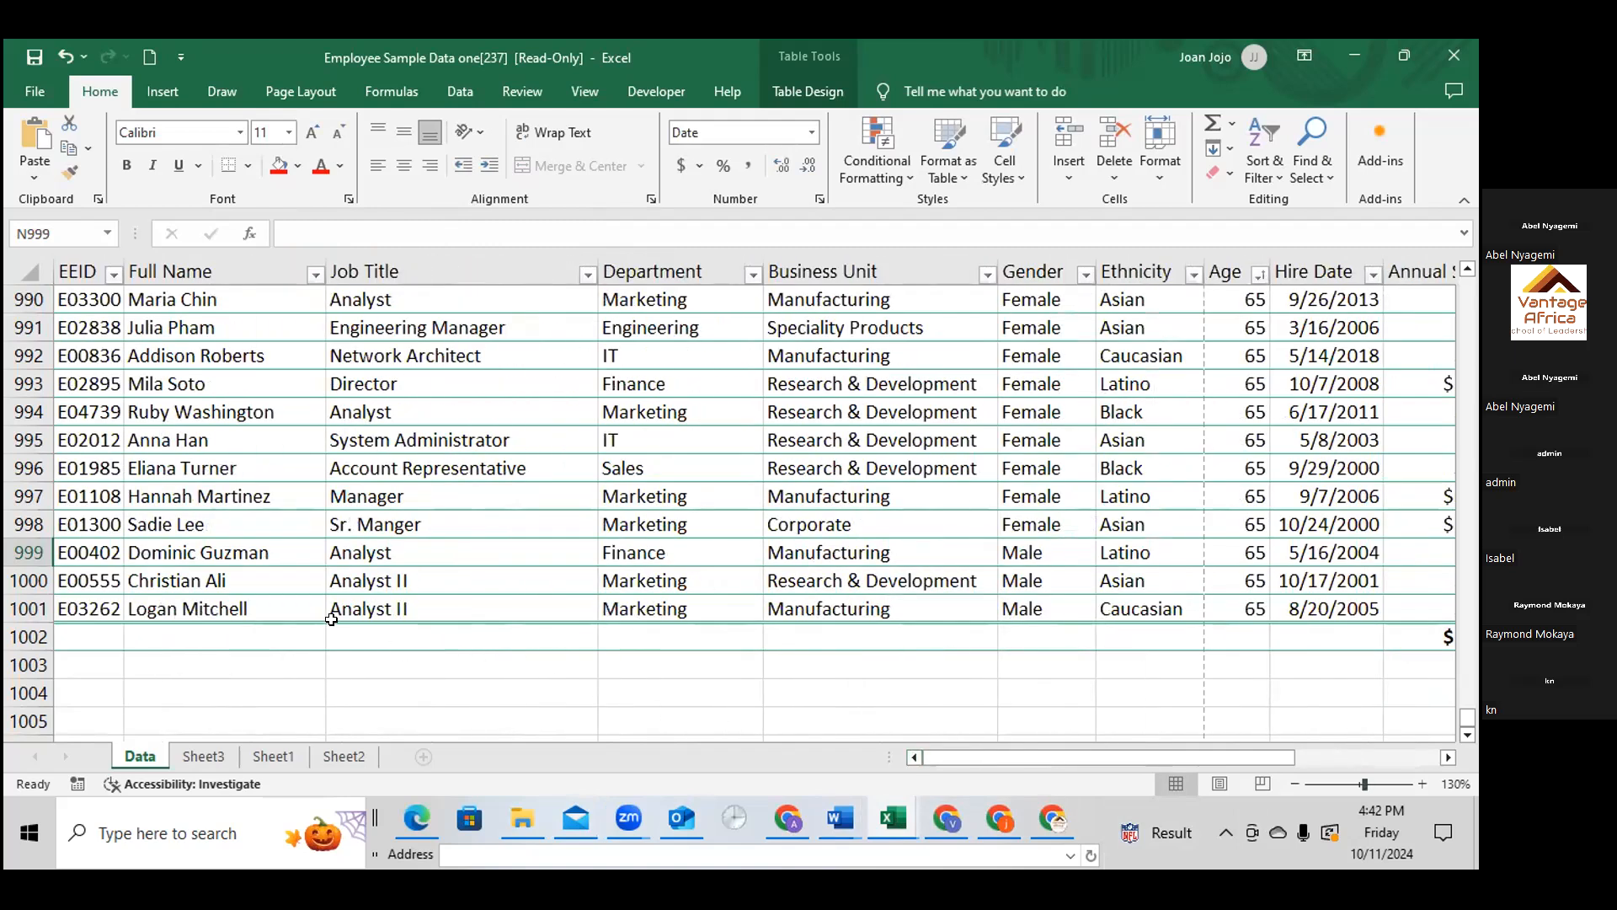
left_click(87, 524)
right_click(87, 524)
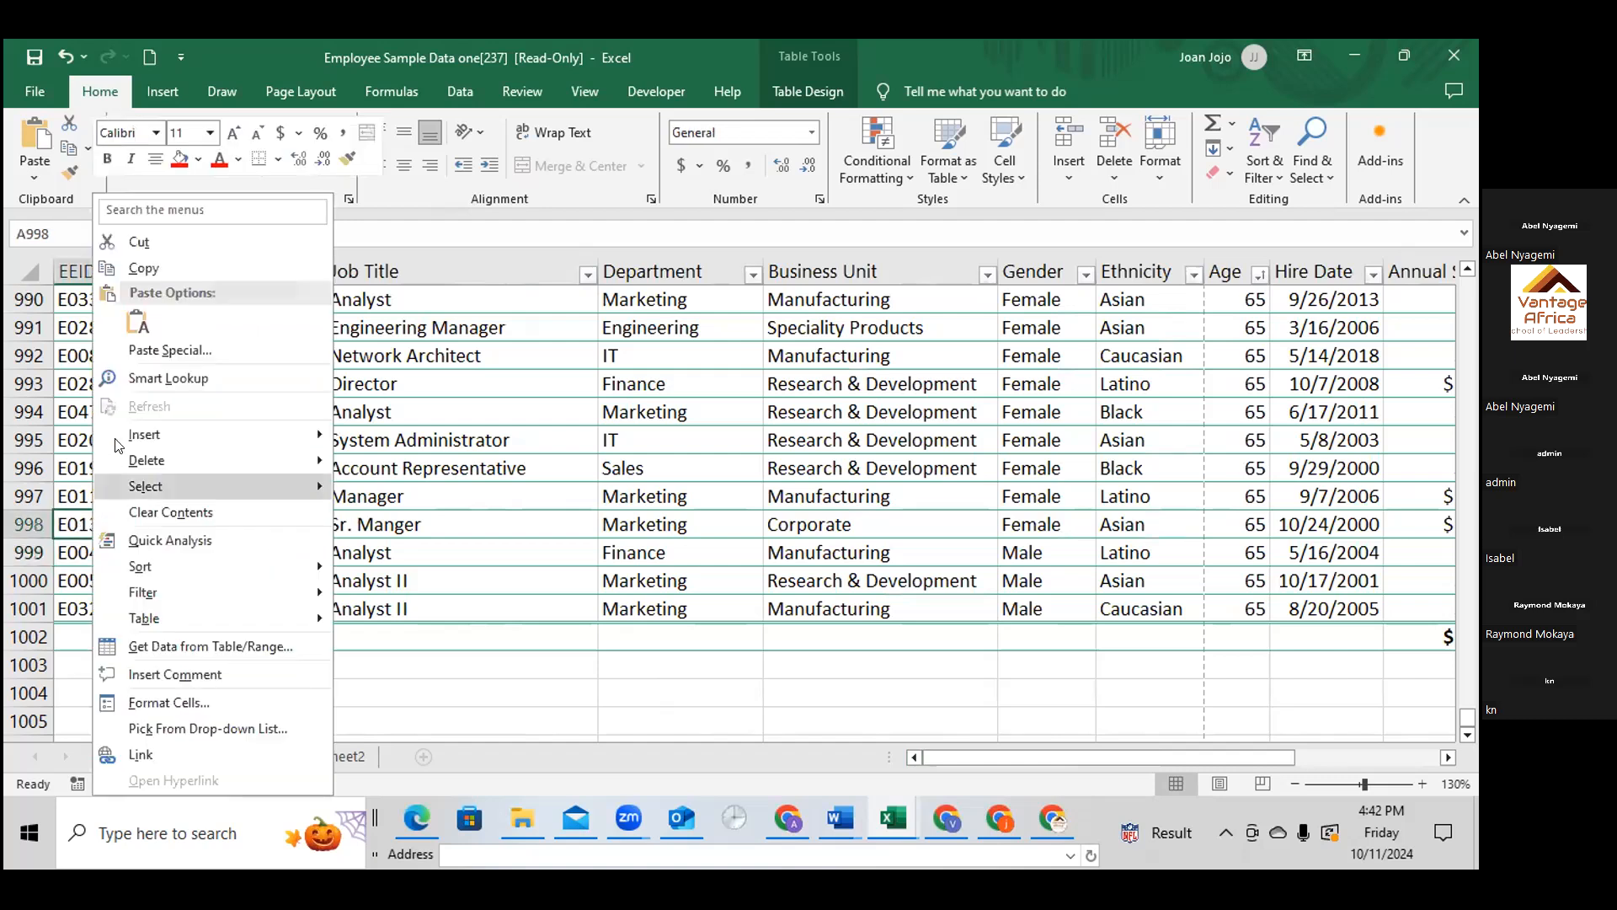
left_click(140, 269)
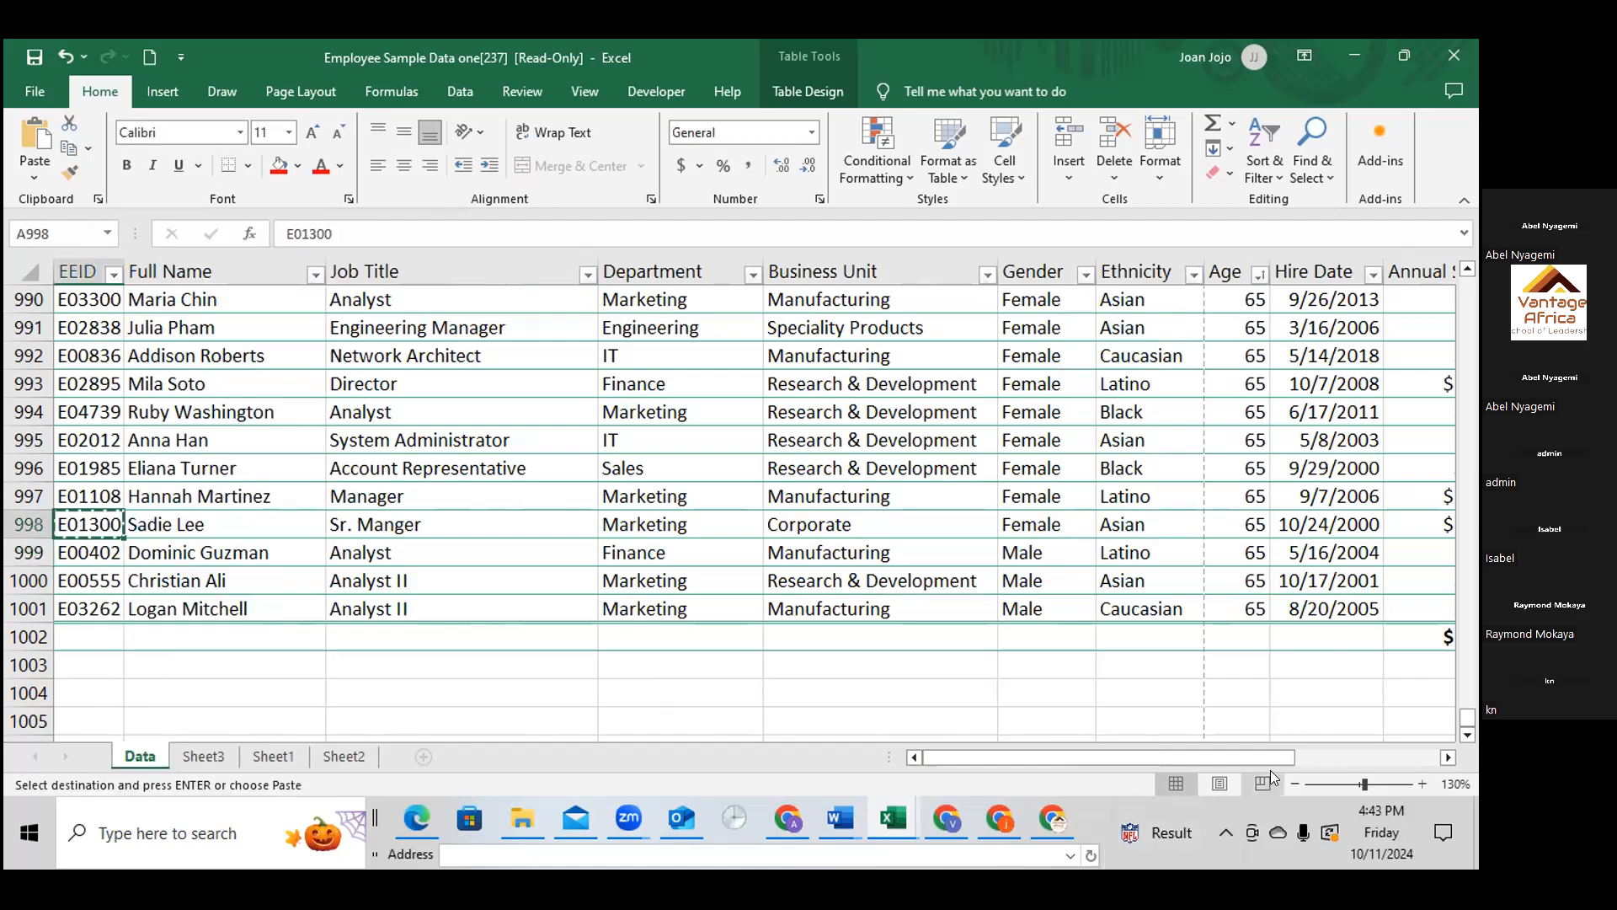
left_click_drag(1270, 757, 1415, 756)
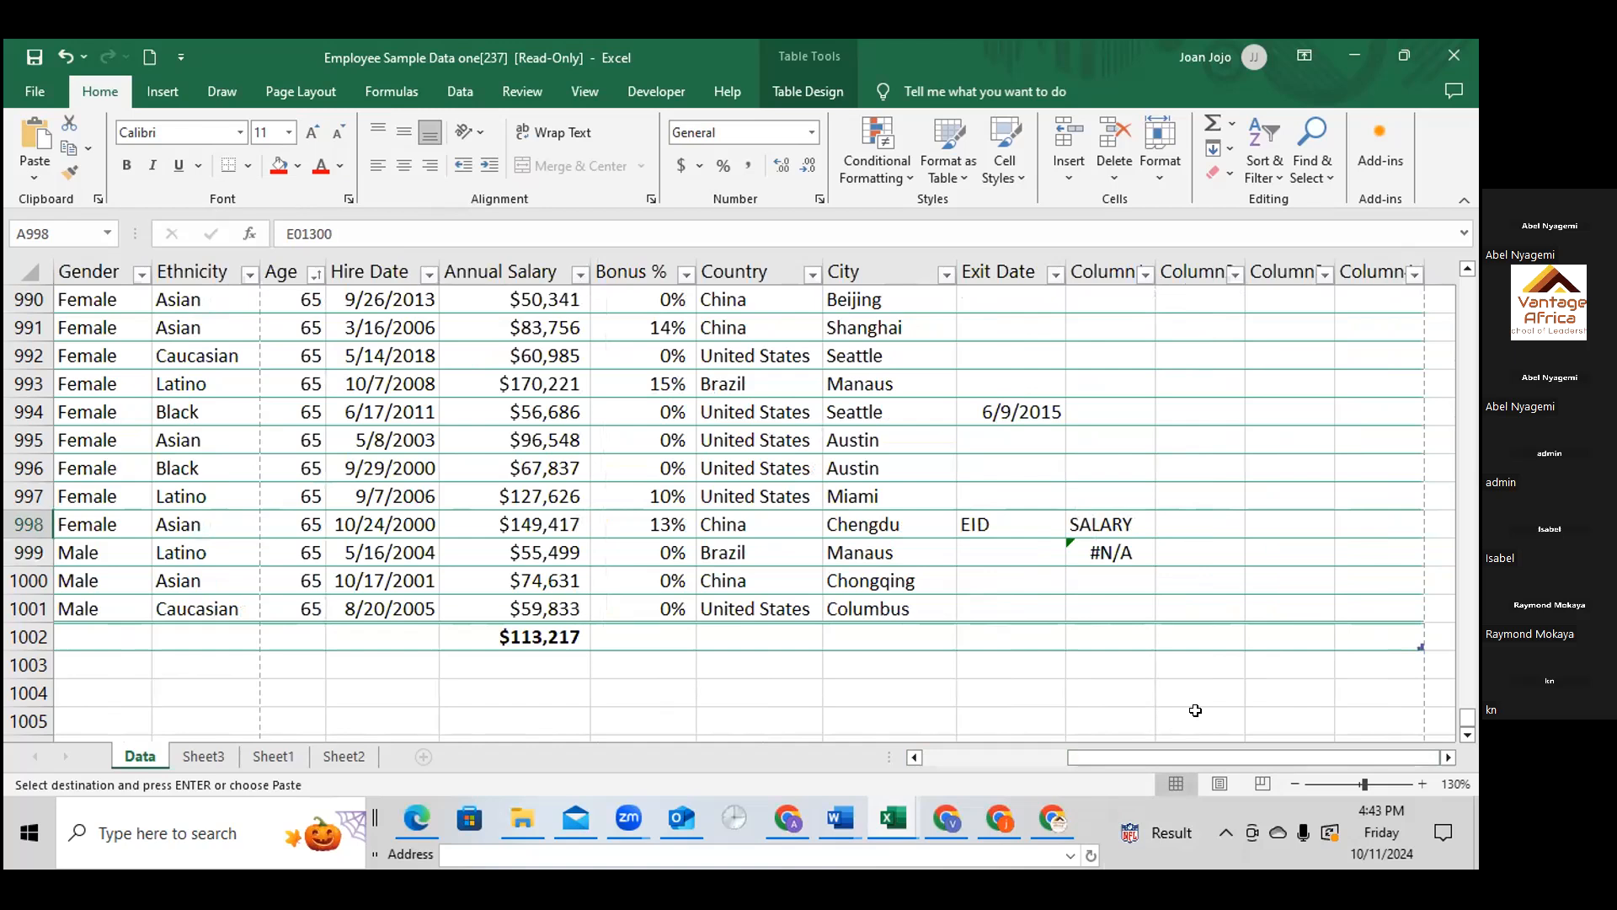
scroll(1191, 710, "up", 1)
left_click(993, 632)
right_click(994, 633)
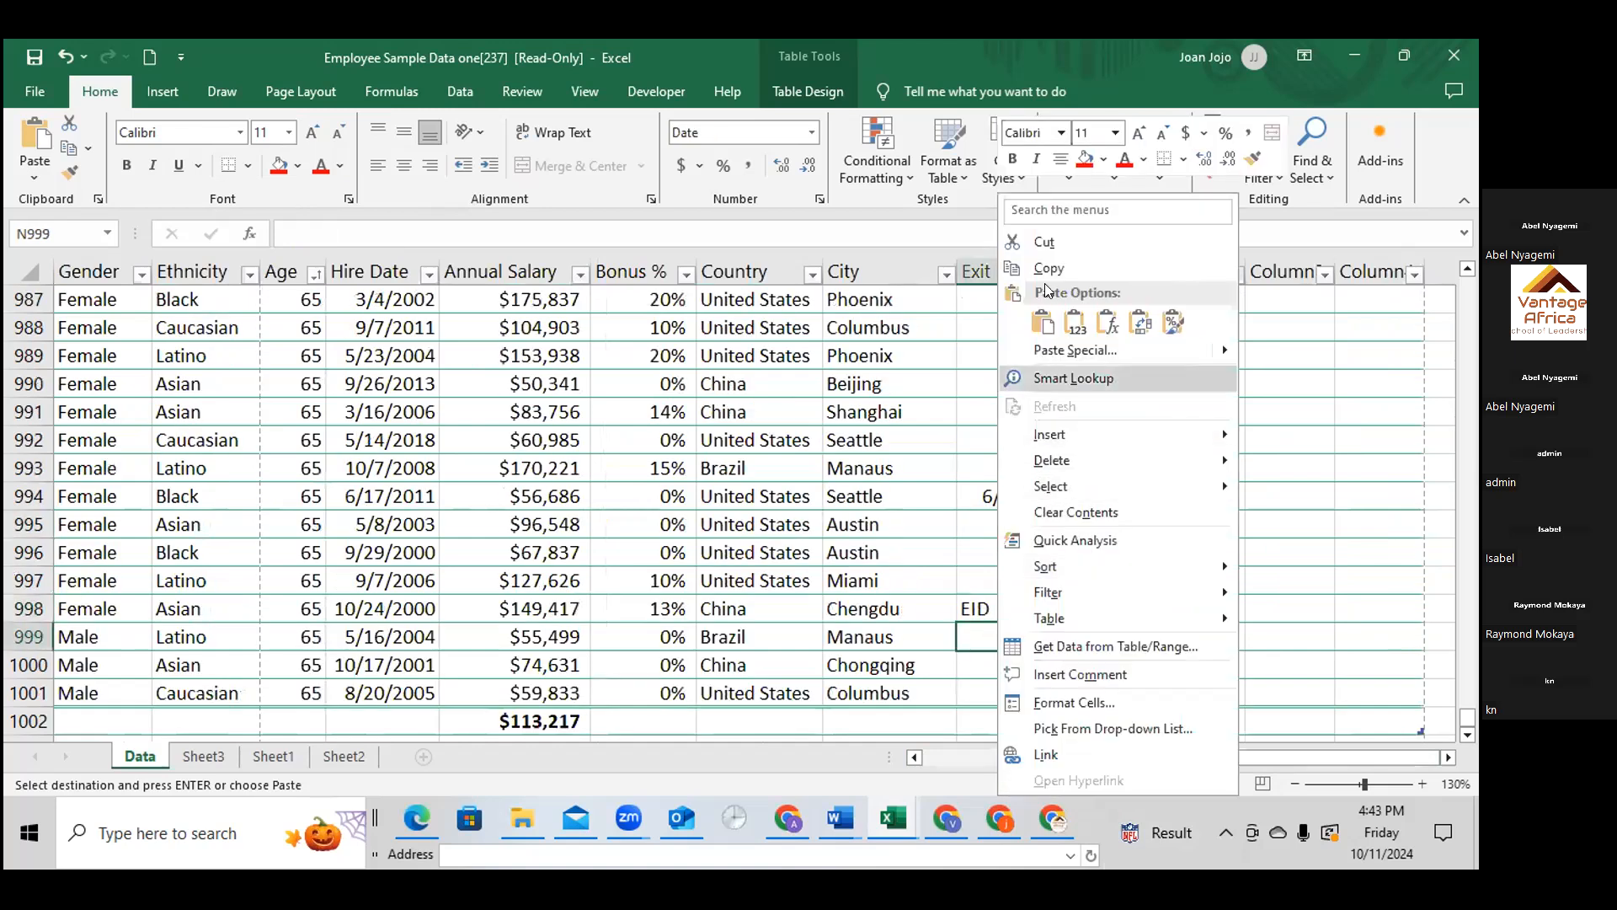
left_click(1042, 321)
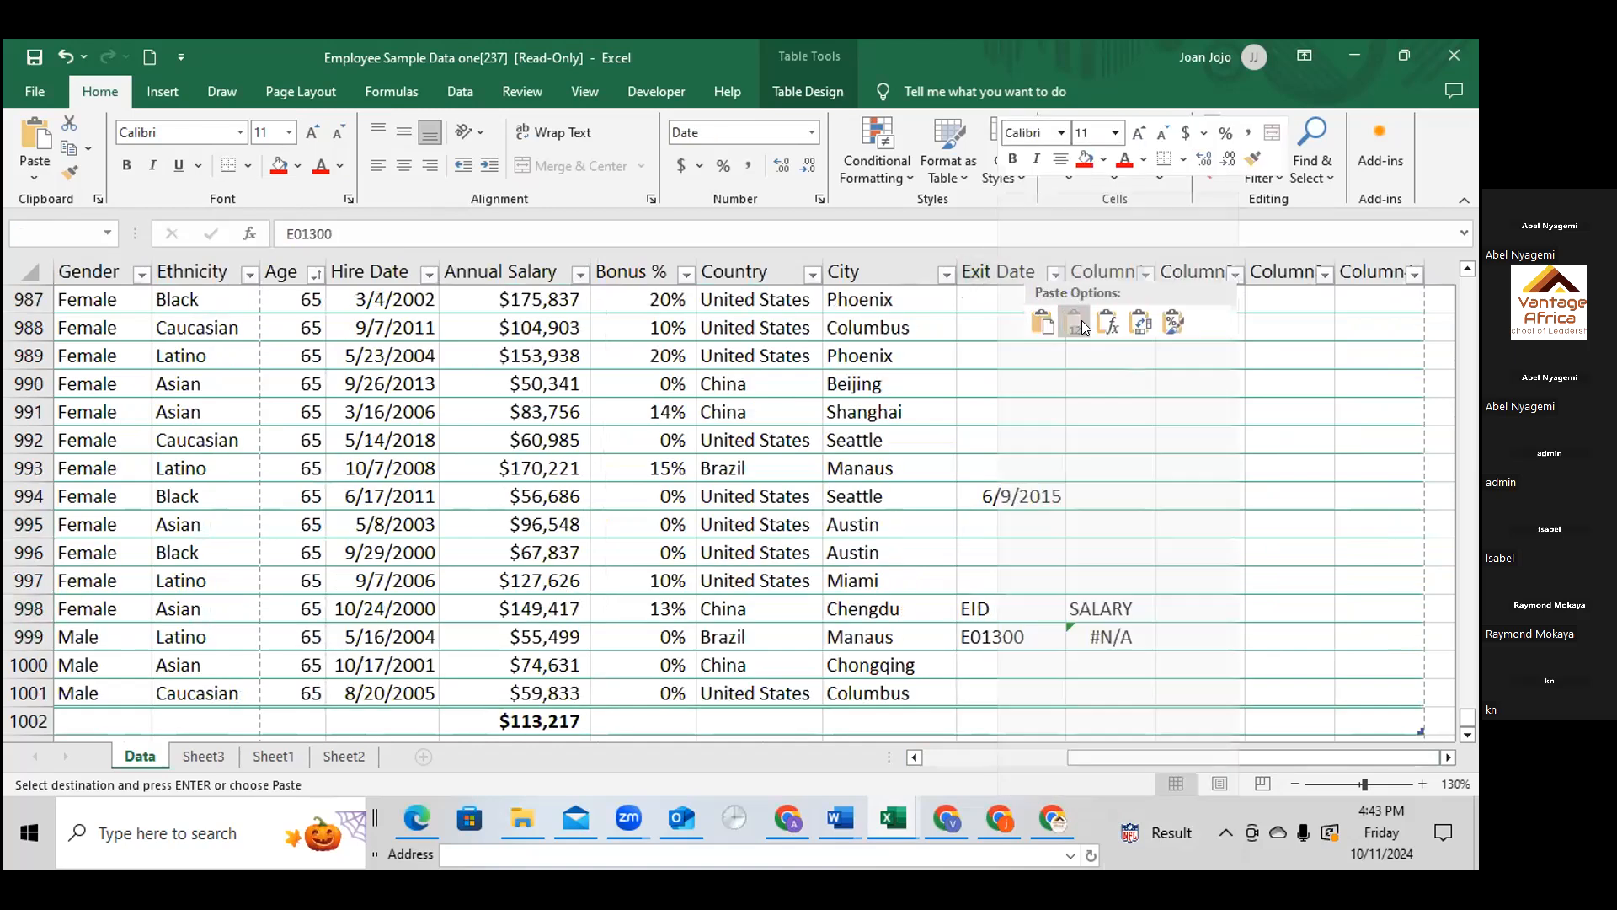
Change the column index of the VLOOKUP in O999 to 10
left_click(1118, 635)
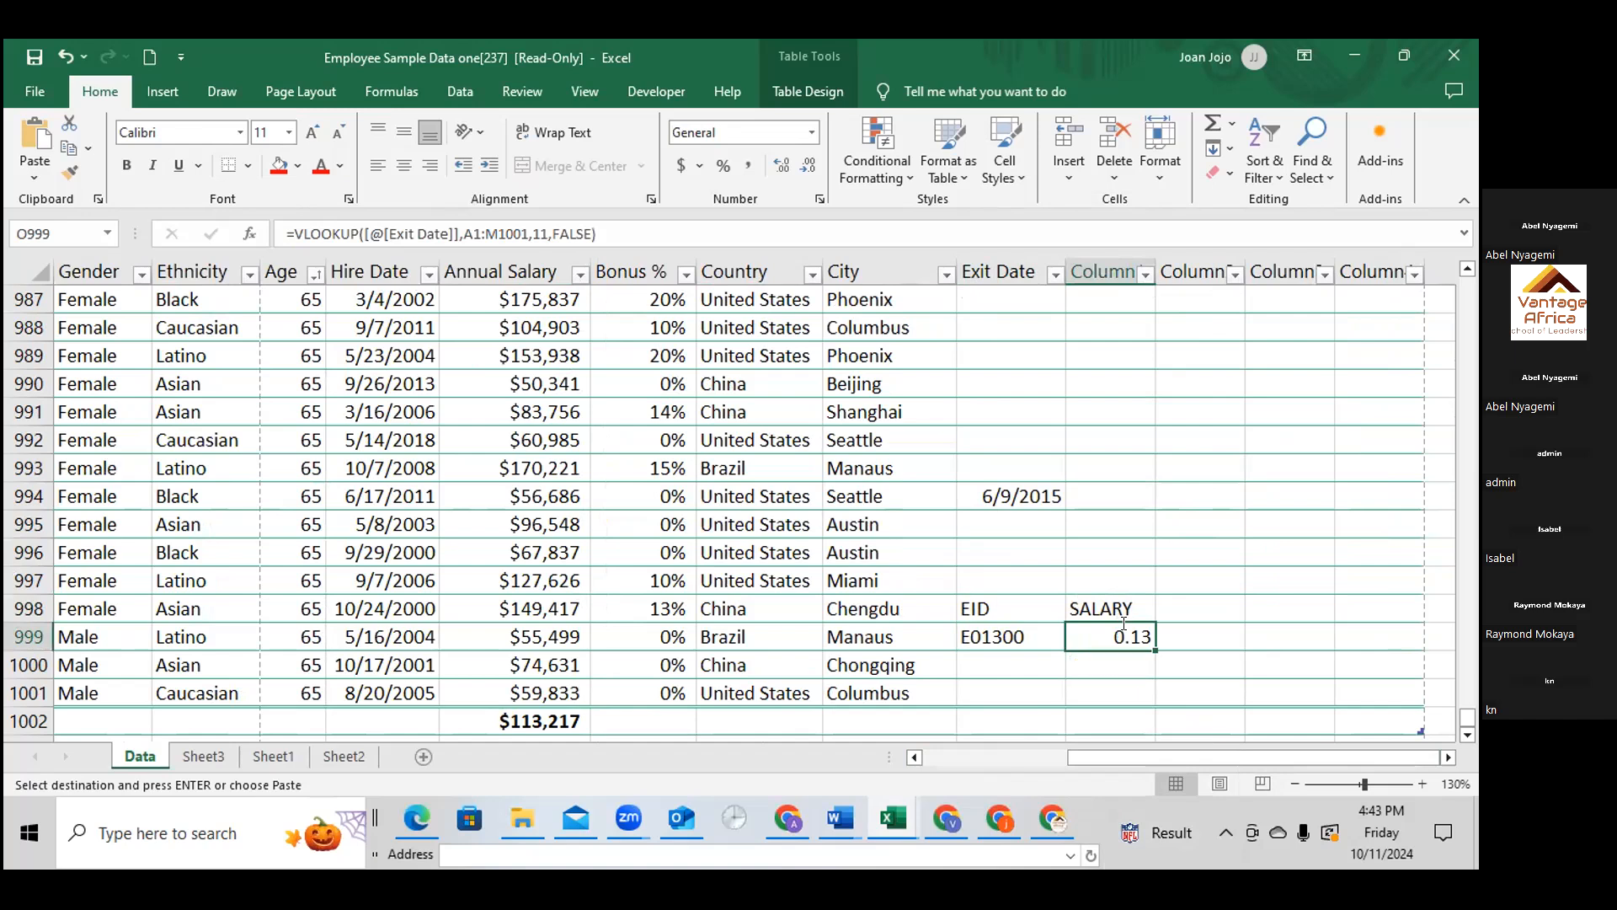
double_click(1129, 637)
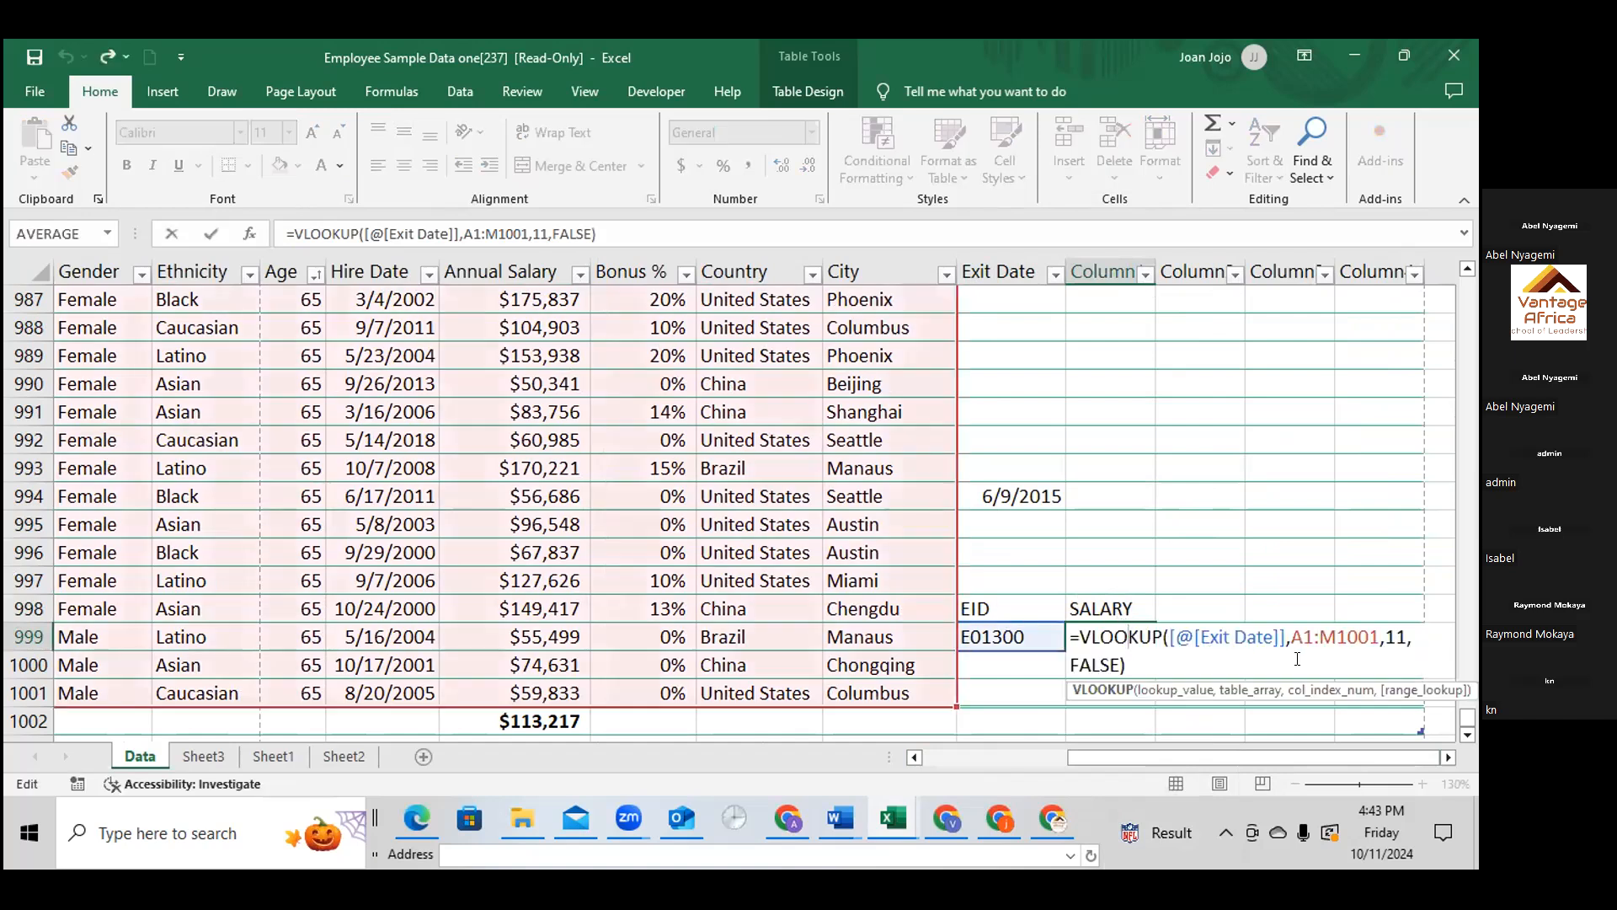
left_click(1407, 640)
key("BackSpace")
type("0")
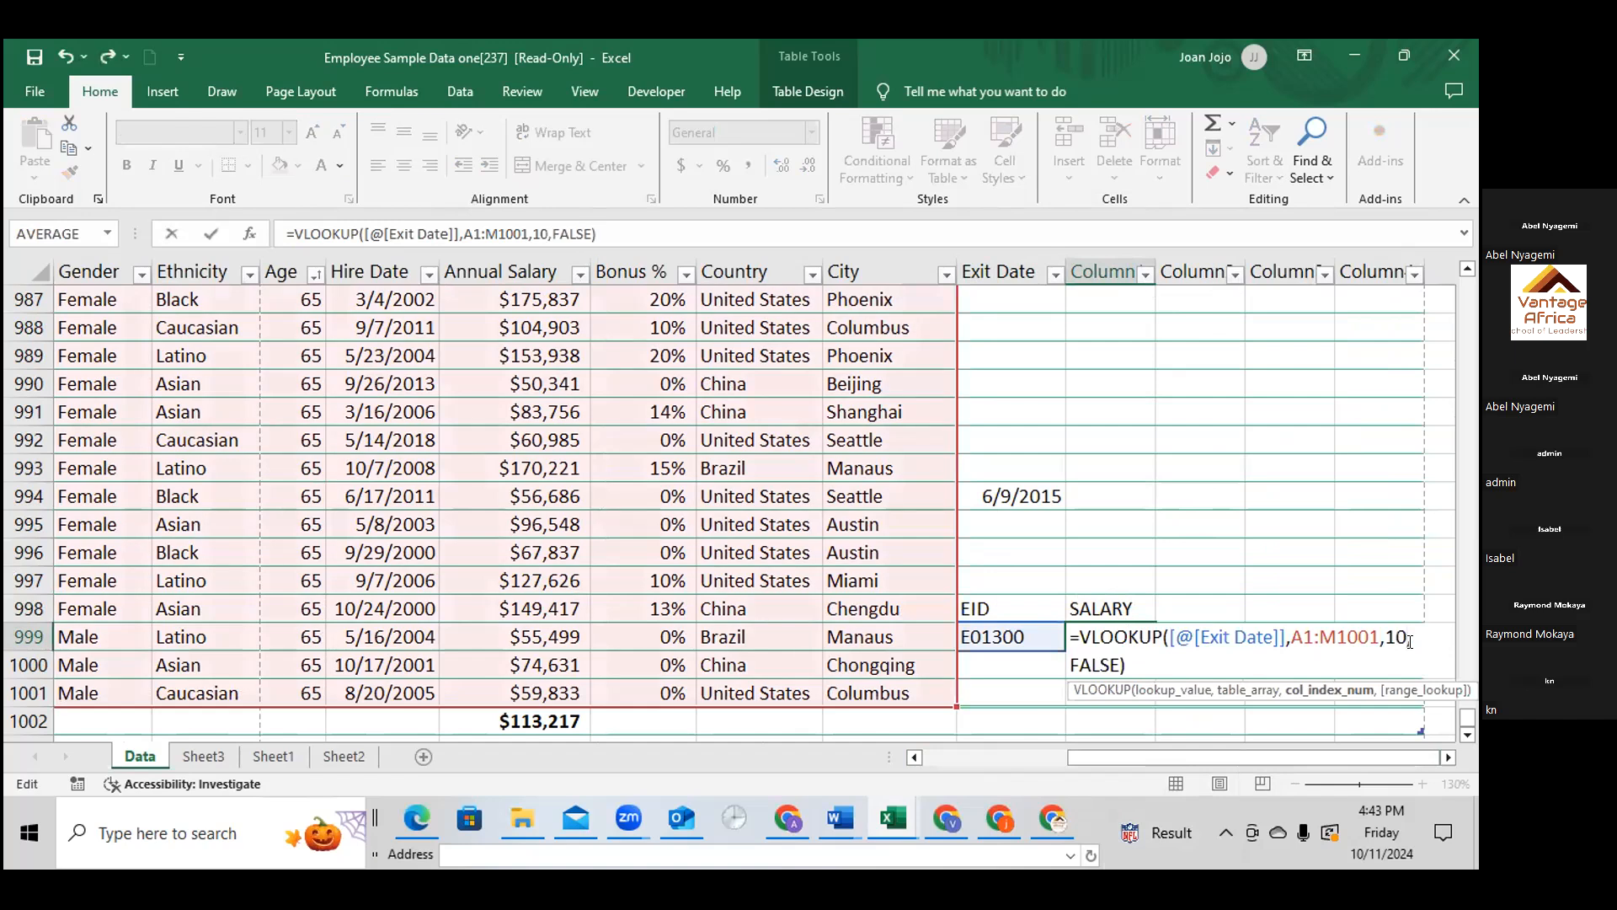
left_click_drag(1409, 640, 1383, 643)
key("Return")
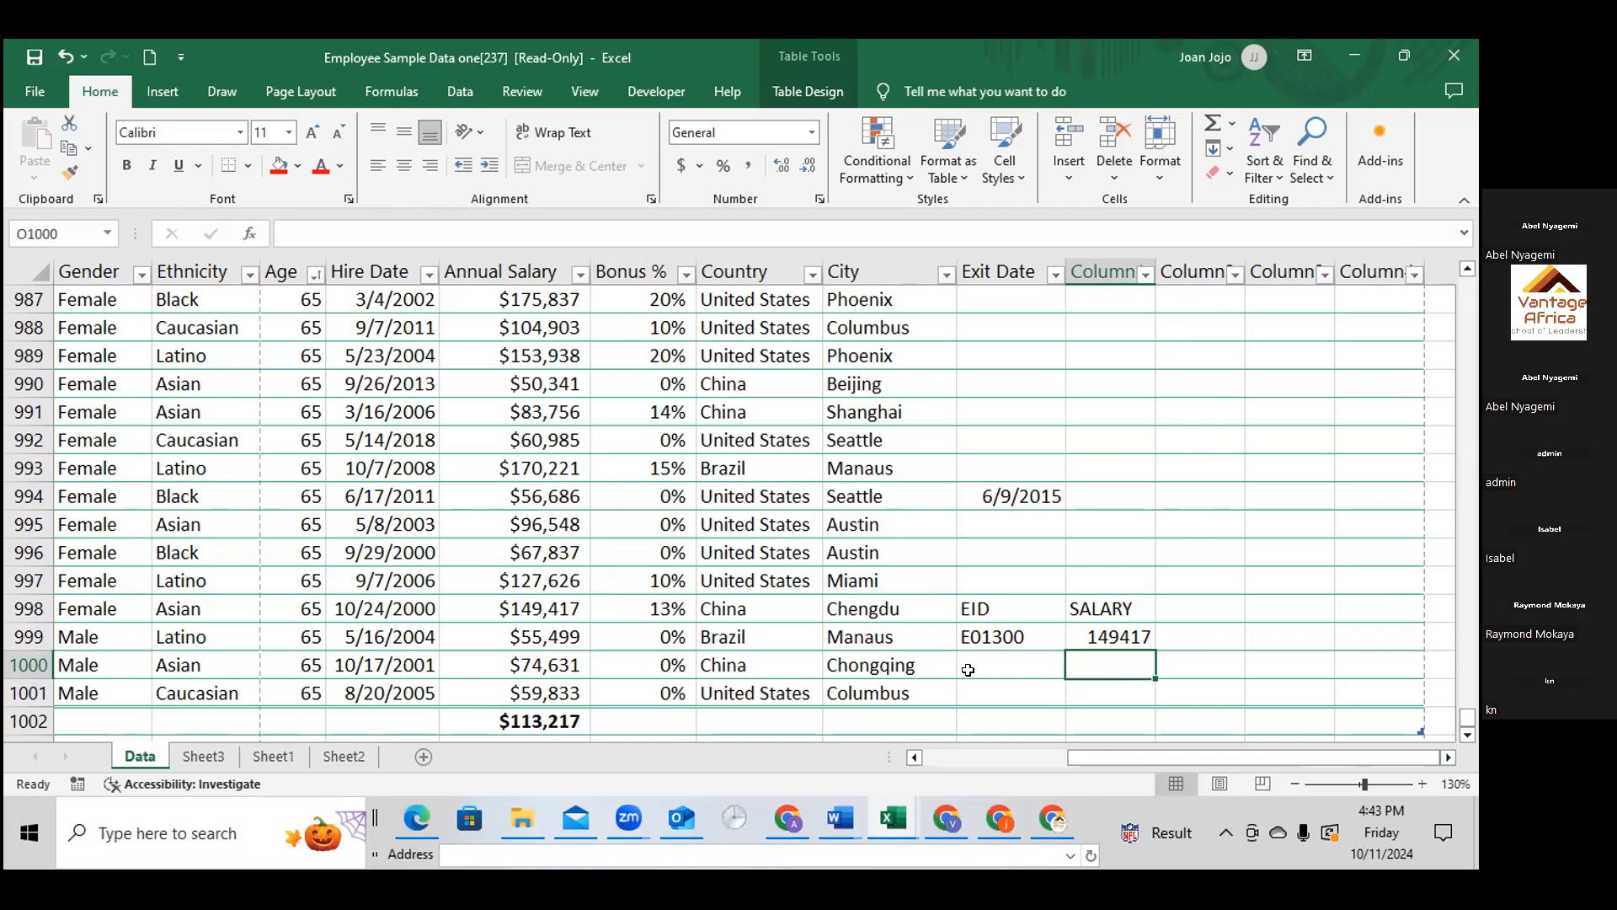
Add the headings EID in P8 and GENDER in Q8 near the start of the Data sheet
scroll(965, 645, "up", 2)
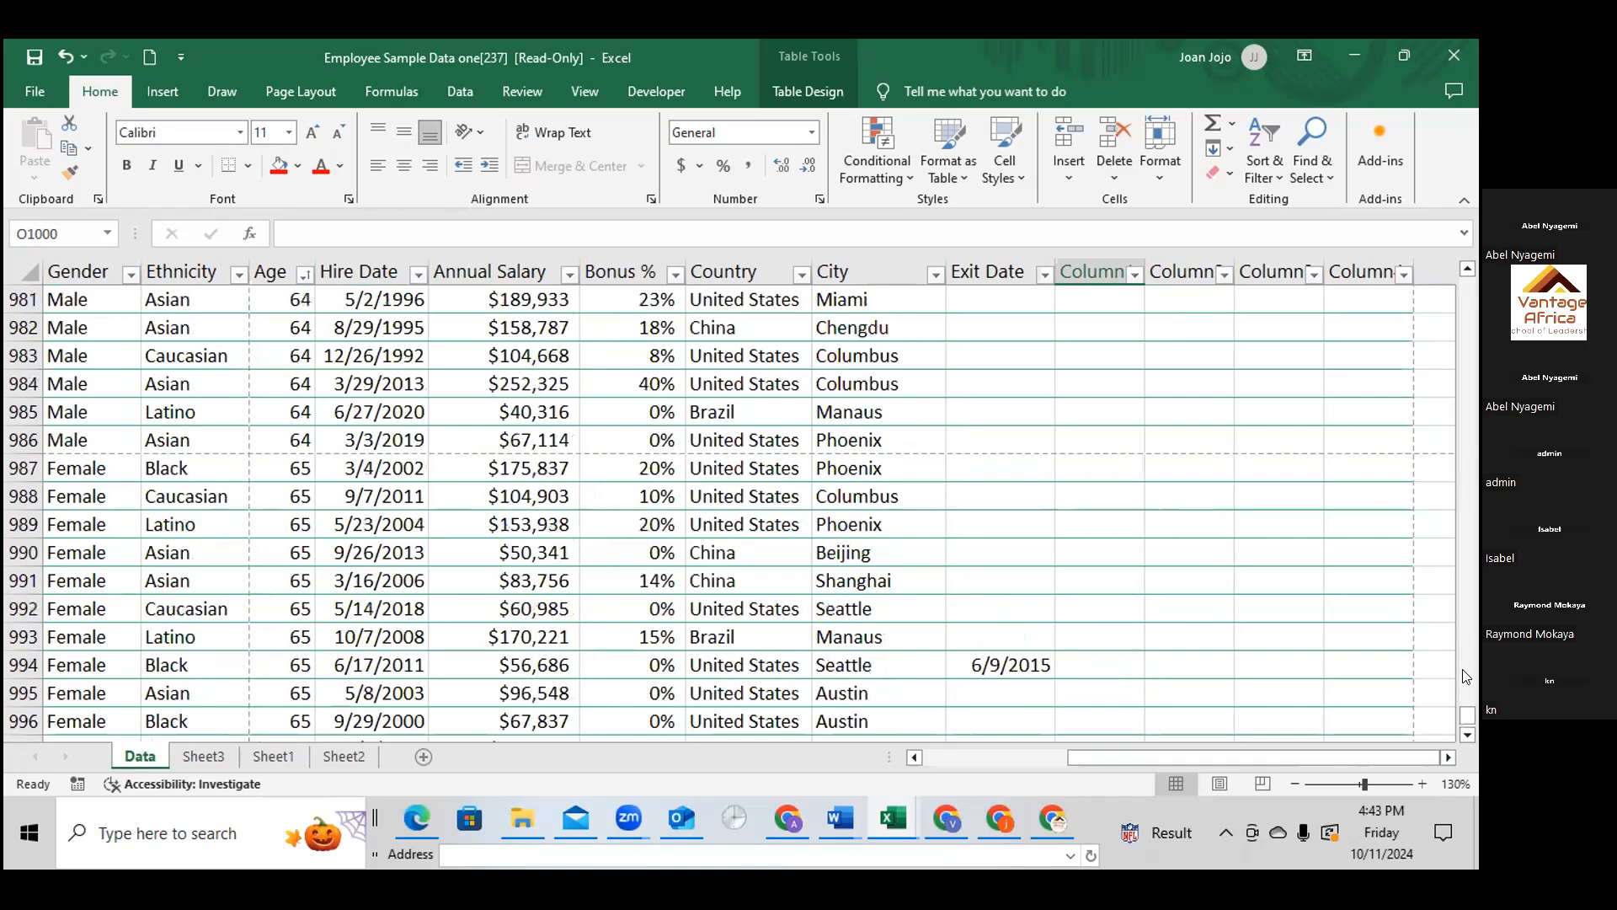
left_click_drag(1467, 714, 1468, 278)
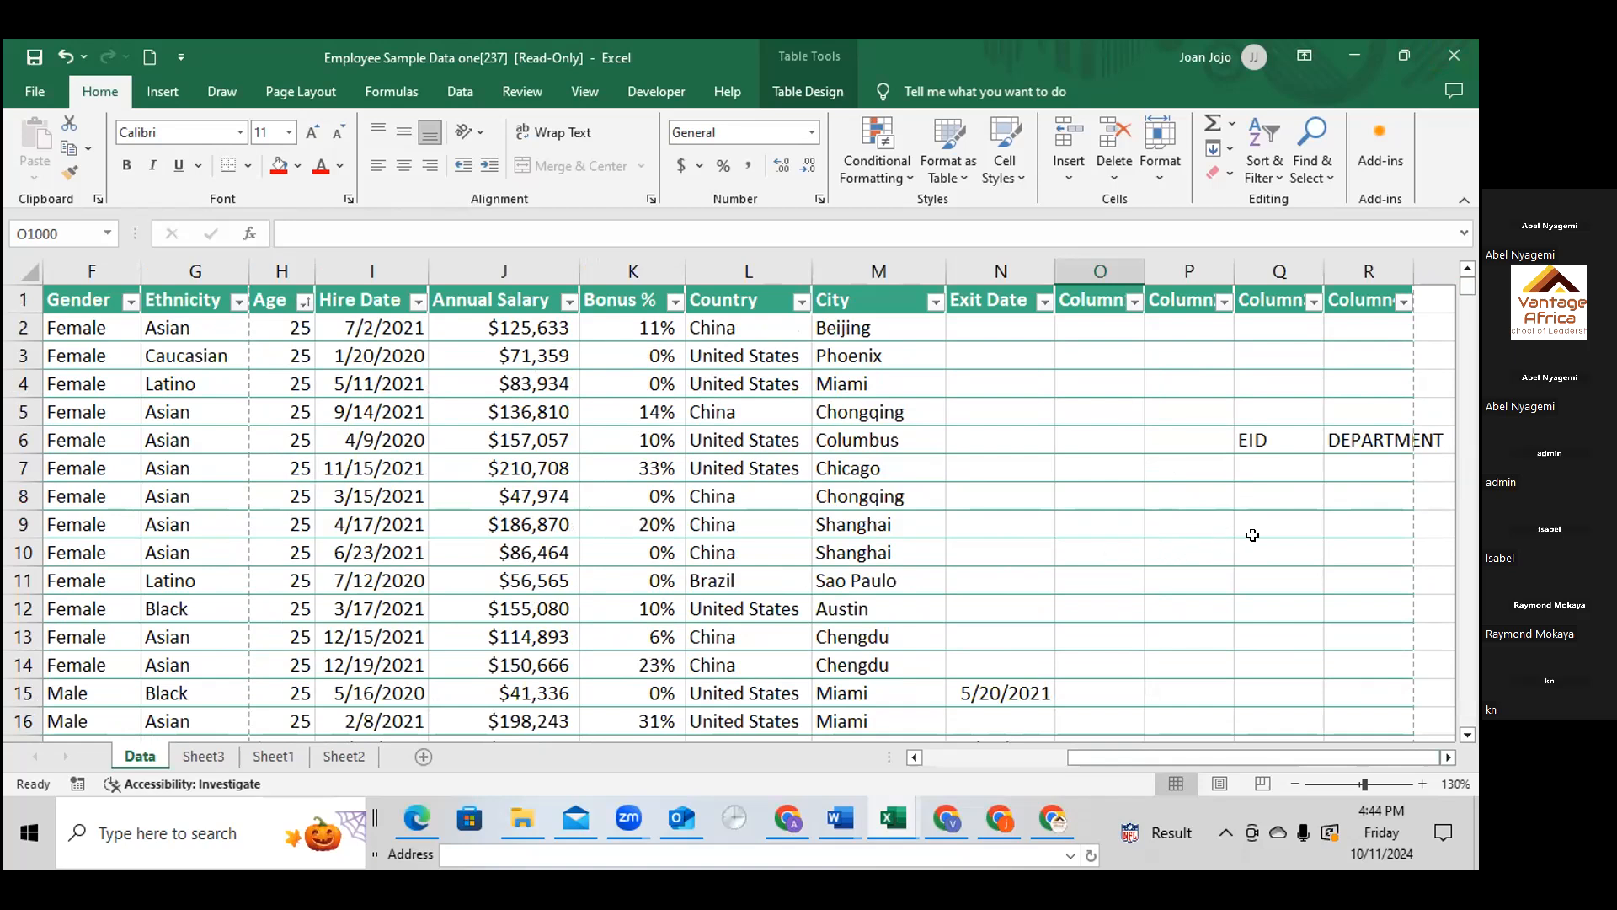
left_click(1192, 497)
double_click(1192, 497)
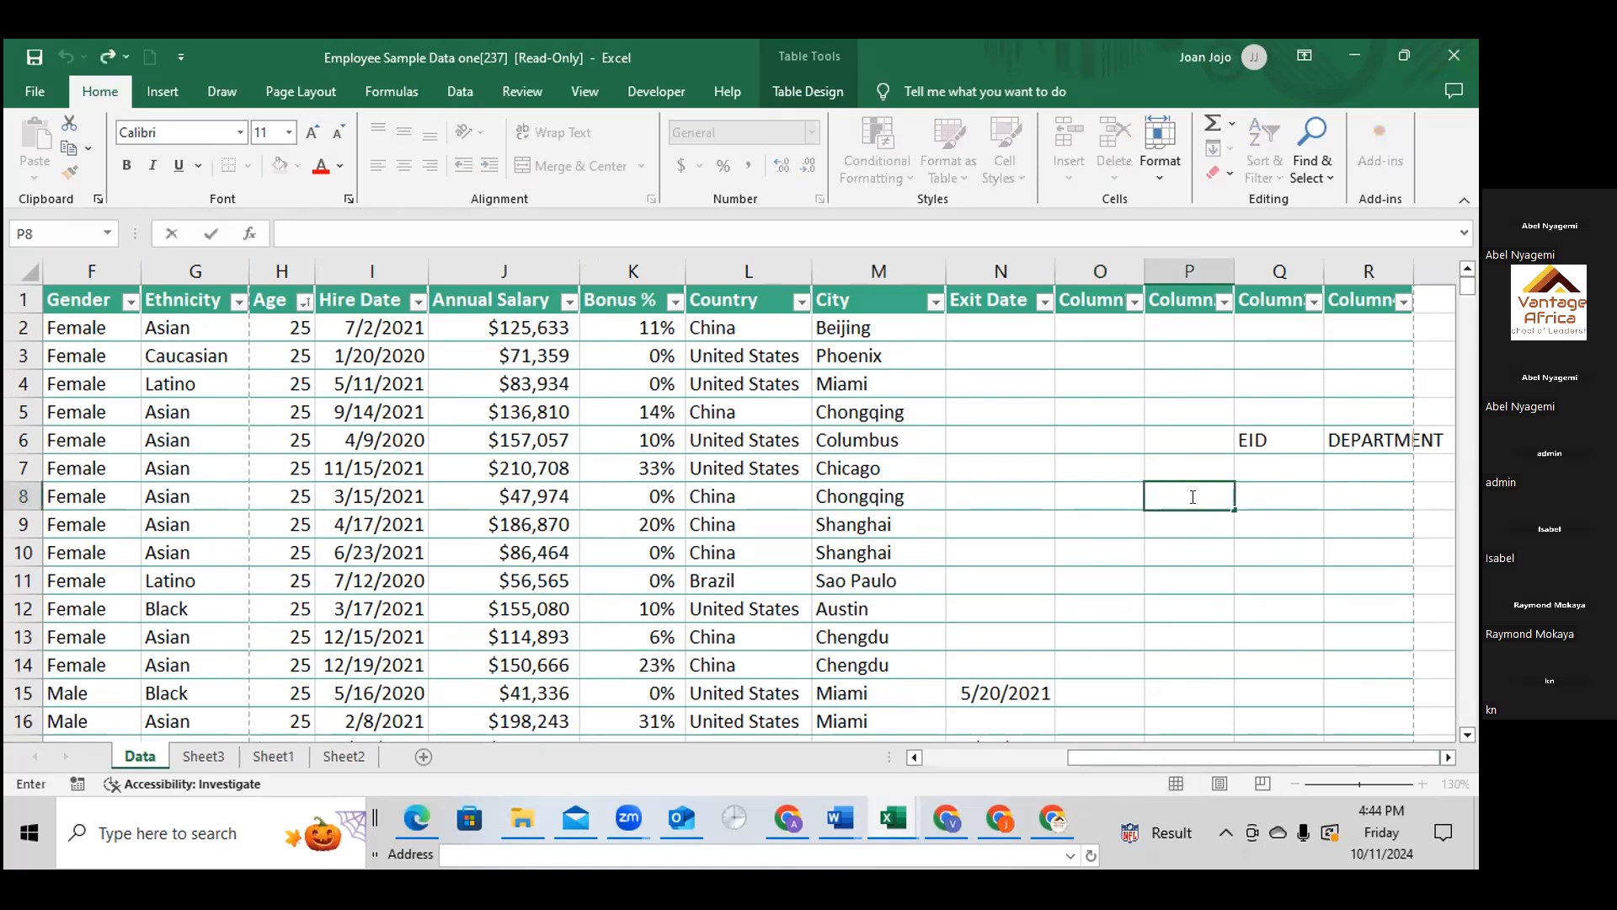
type("EID")
left_click(1255, 496)
double_click(1255, 497)
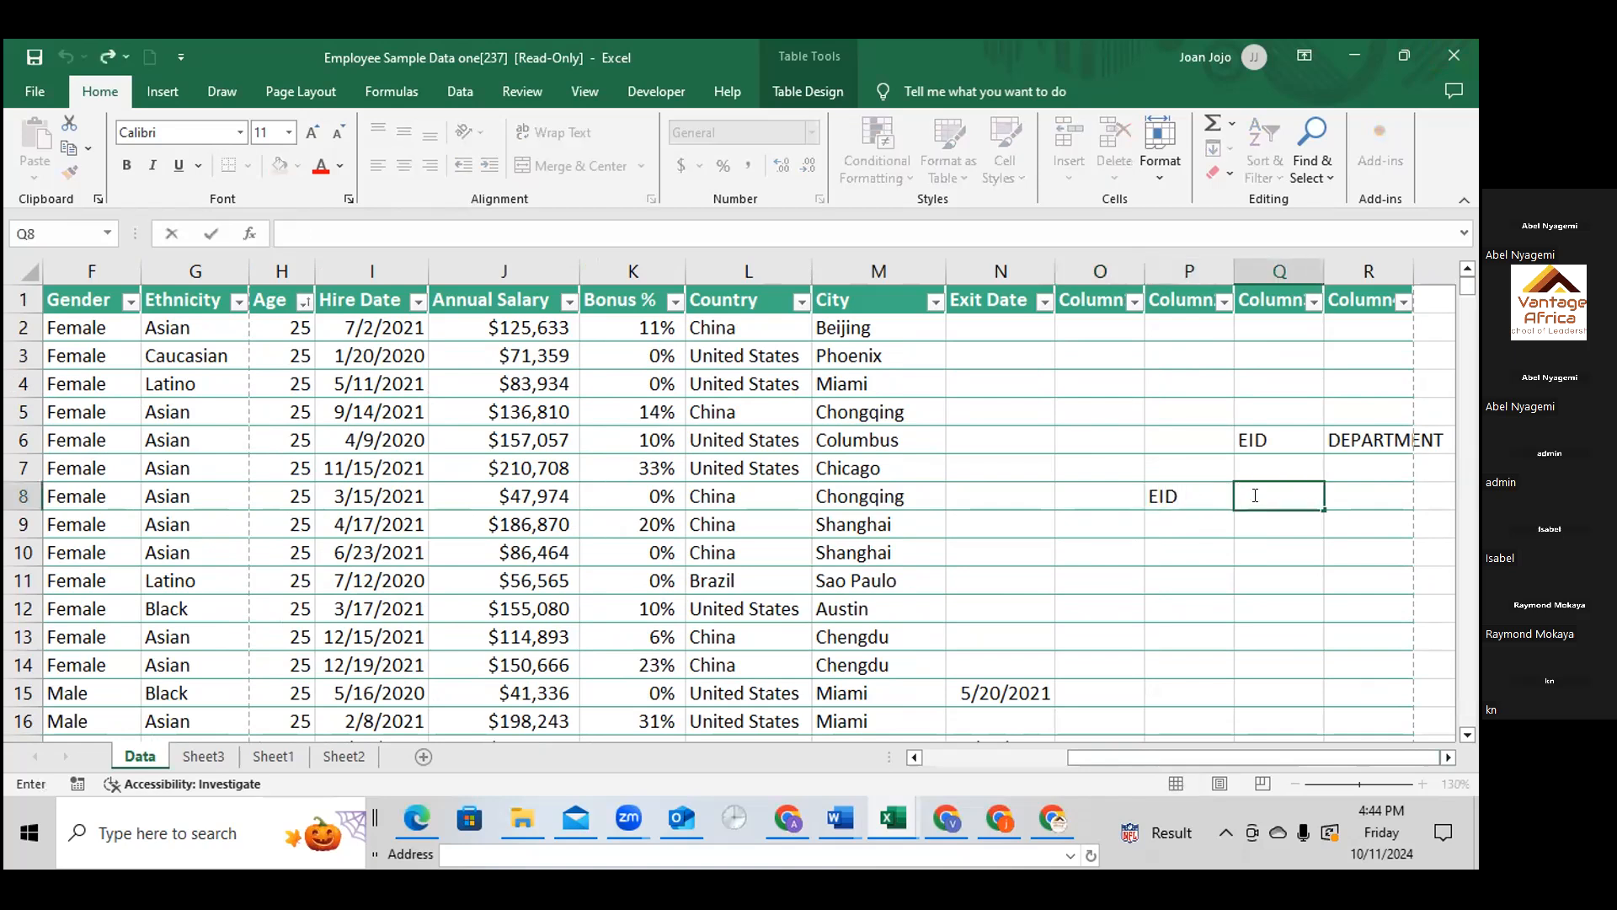
type("GENDER")
left_click(1168, 520)
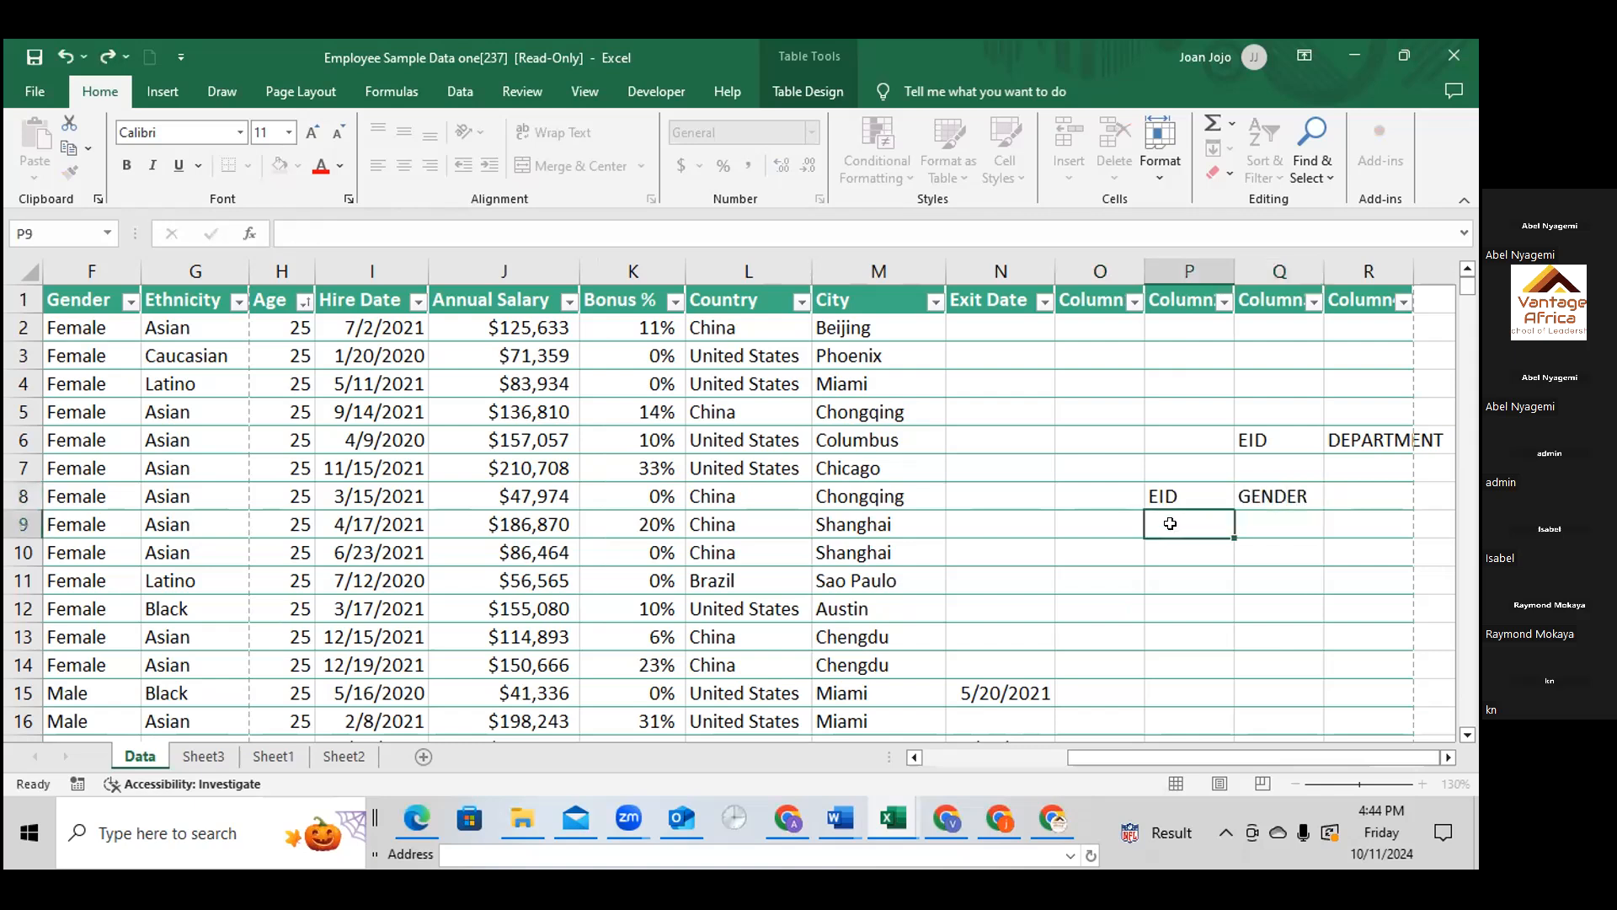
Copy the employee ID from A7 and paste it as a value into P9 under EID
left_click_drag(1188, 756, 1044, 756)
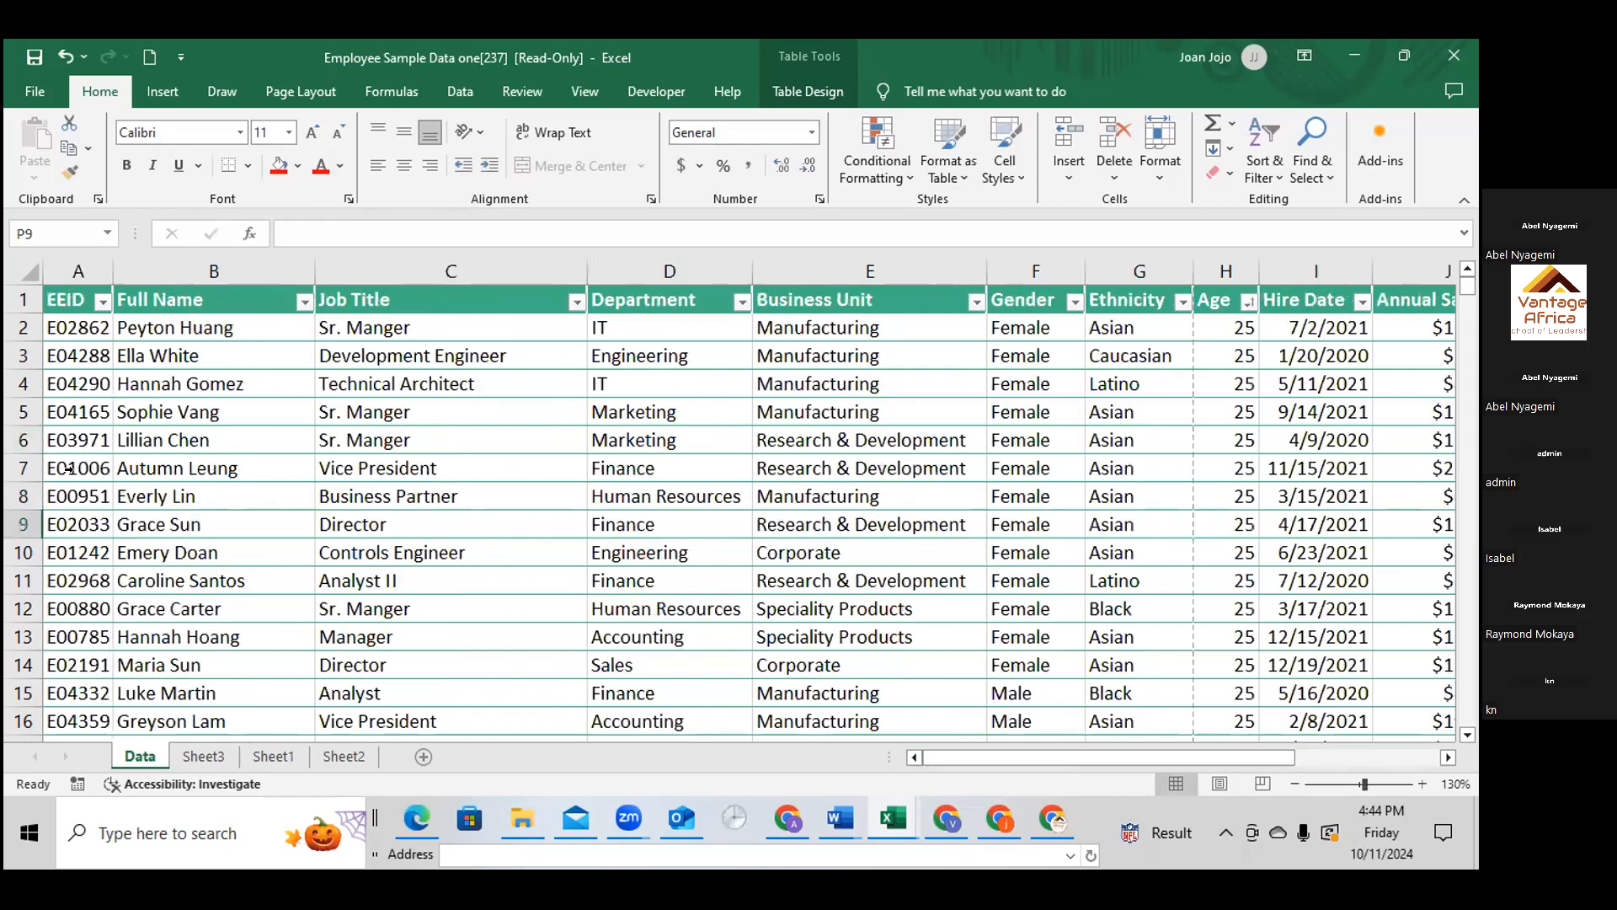
right_click(69, 469)
left_click(118, 266)
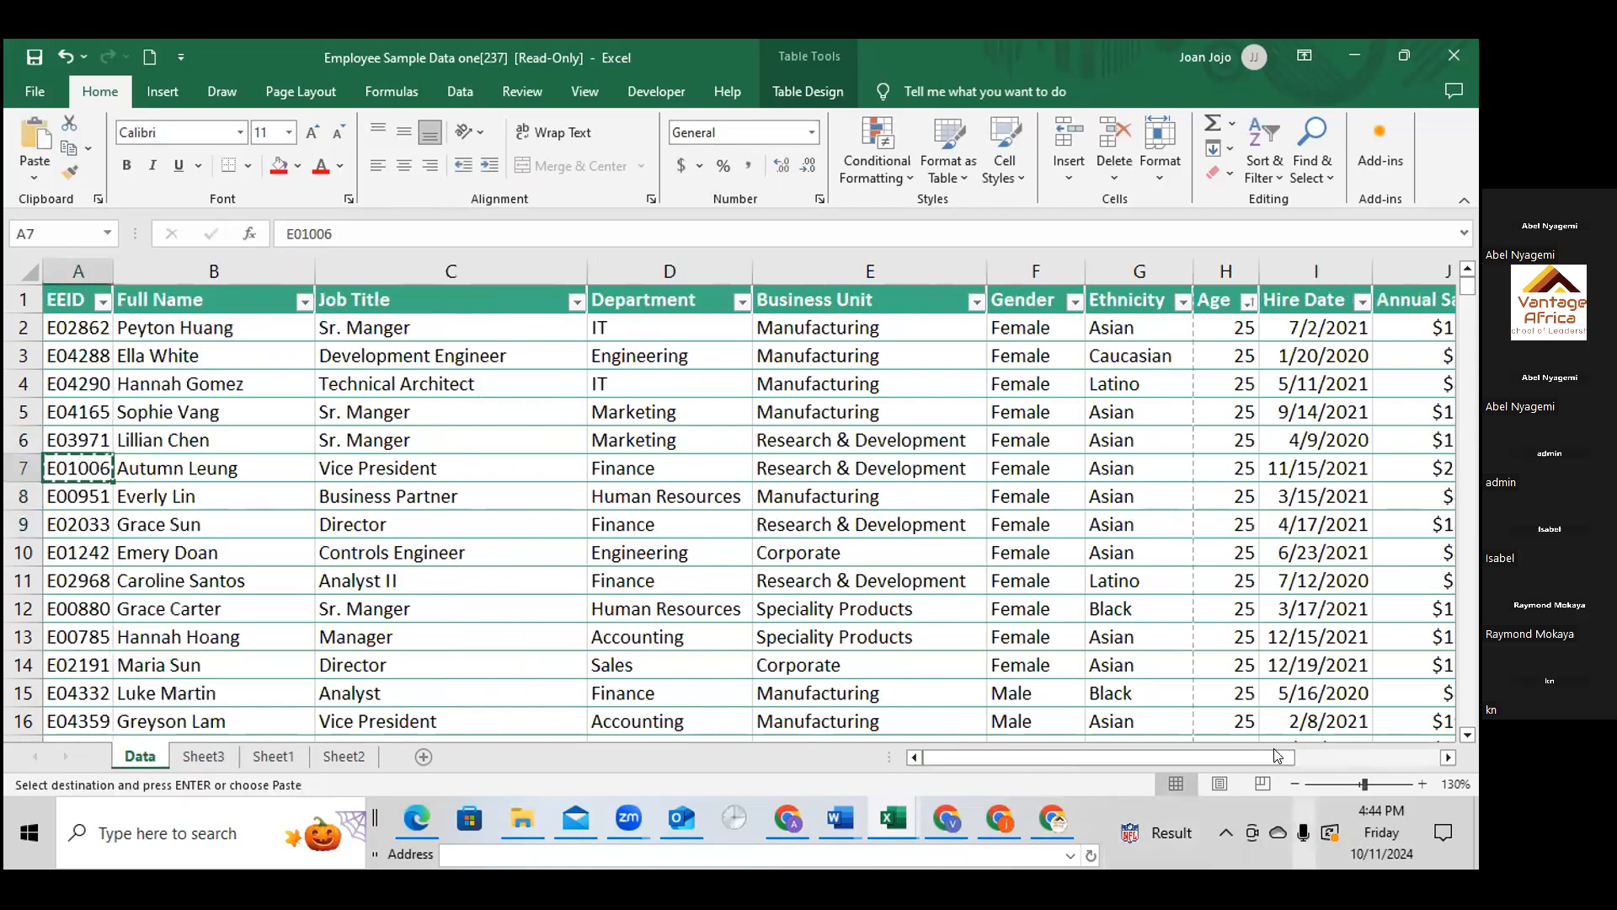
left_click_drag(1272, 746, 1416, 754)
left_click(1179, 518)
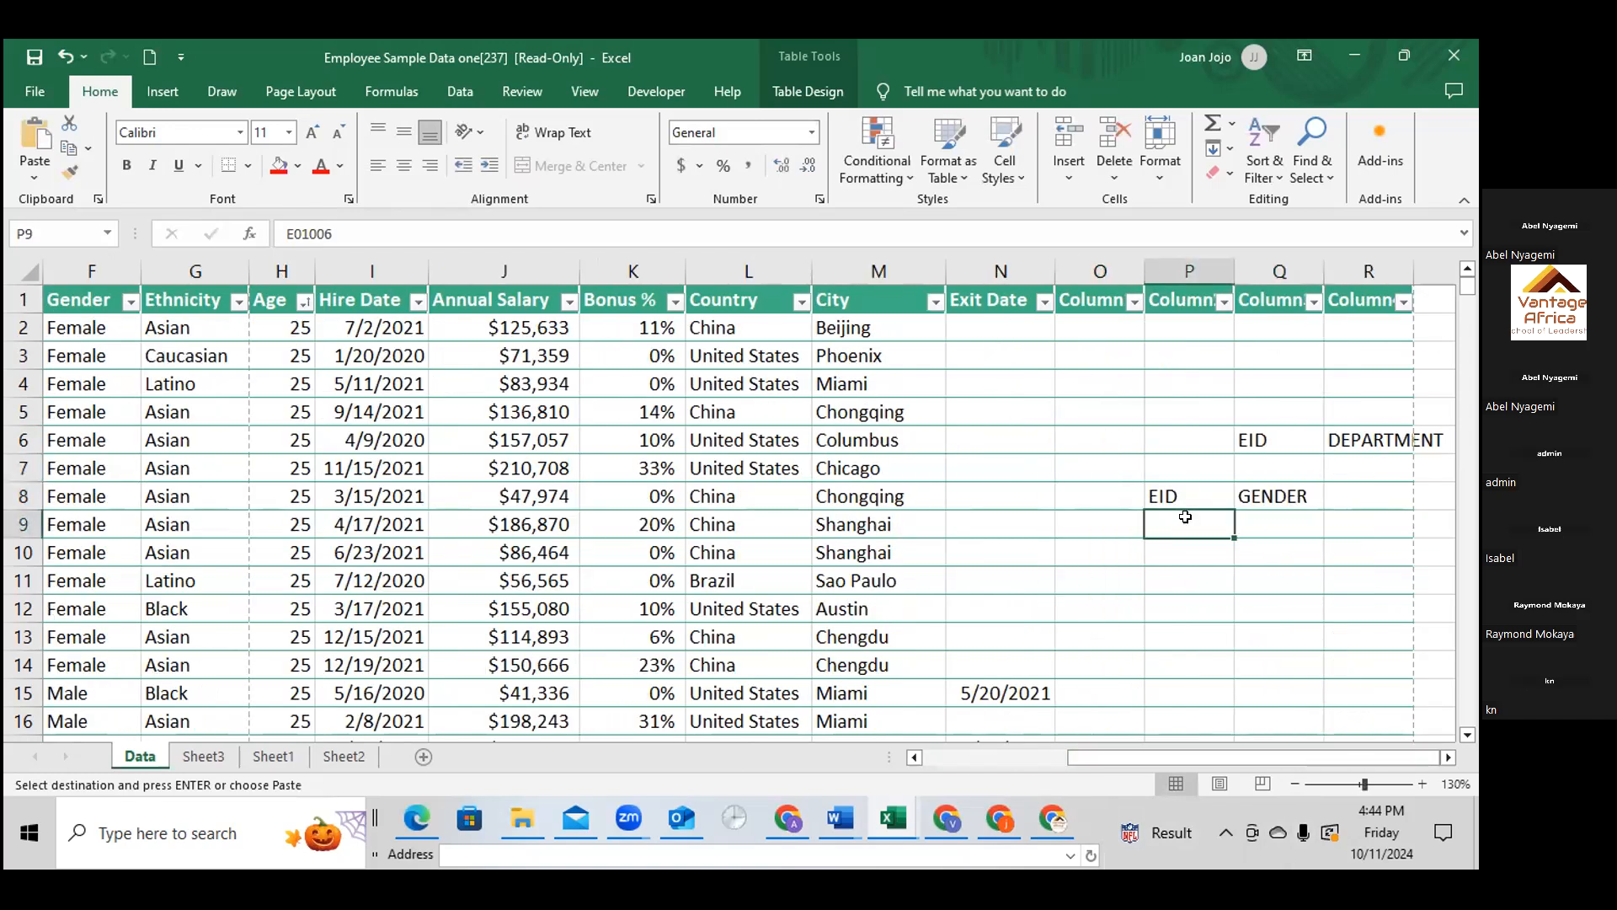
right_click(1179, 518)
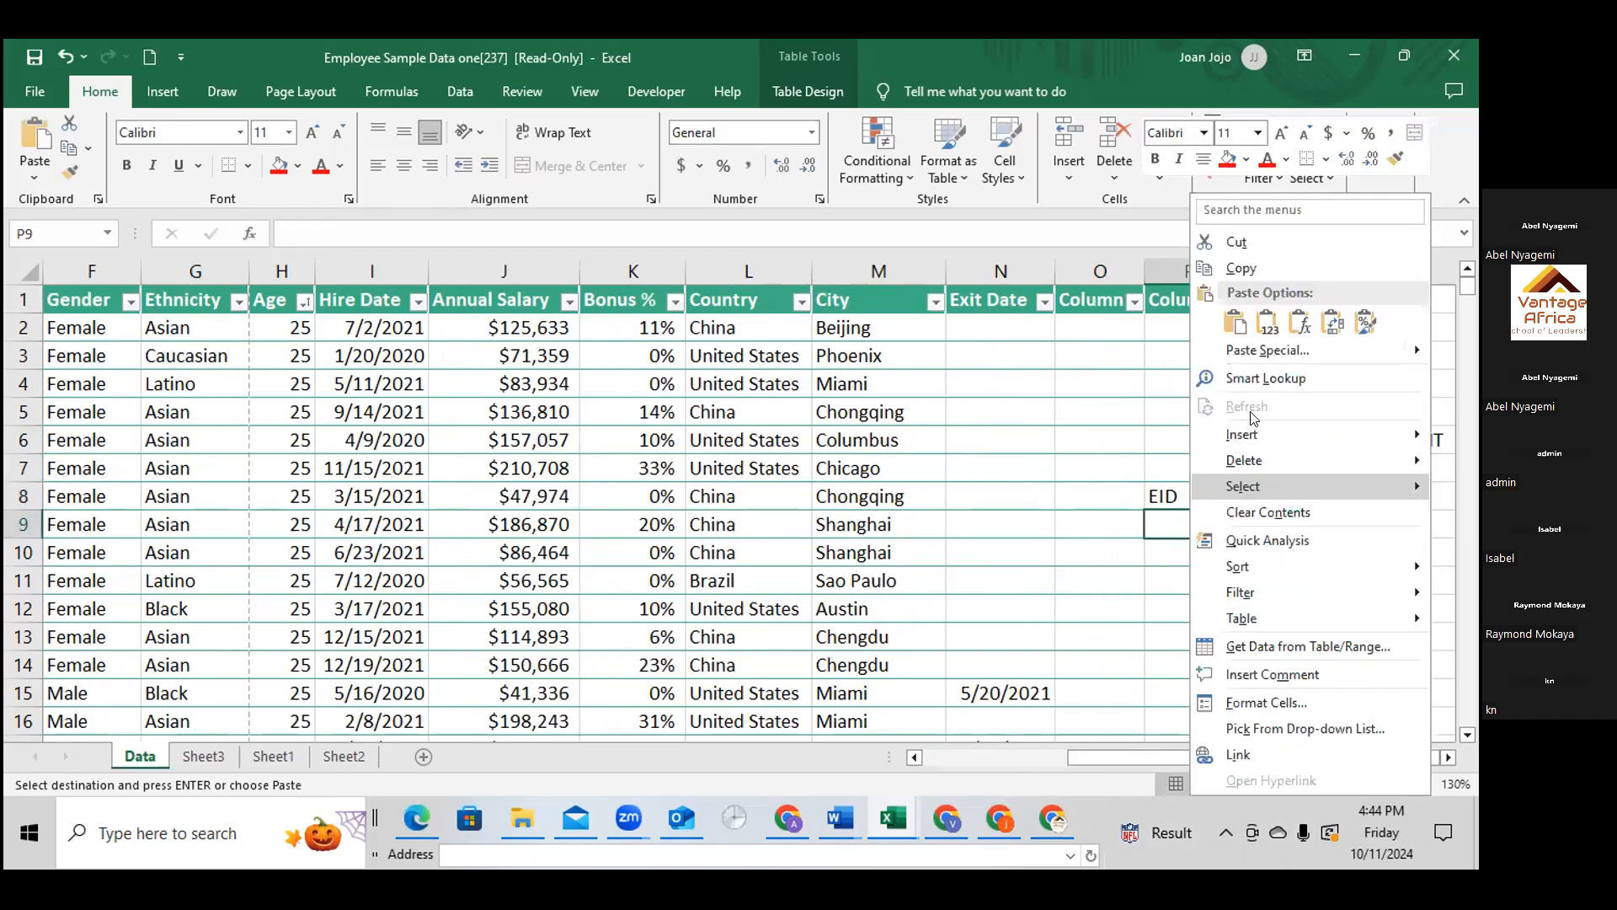
left_click(1268, 323)
Start a VLOOKUP formula in Q9 under GENDER, using P9 as the lookup value
left_click(1280, 524)
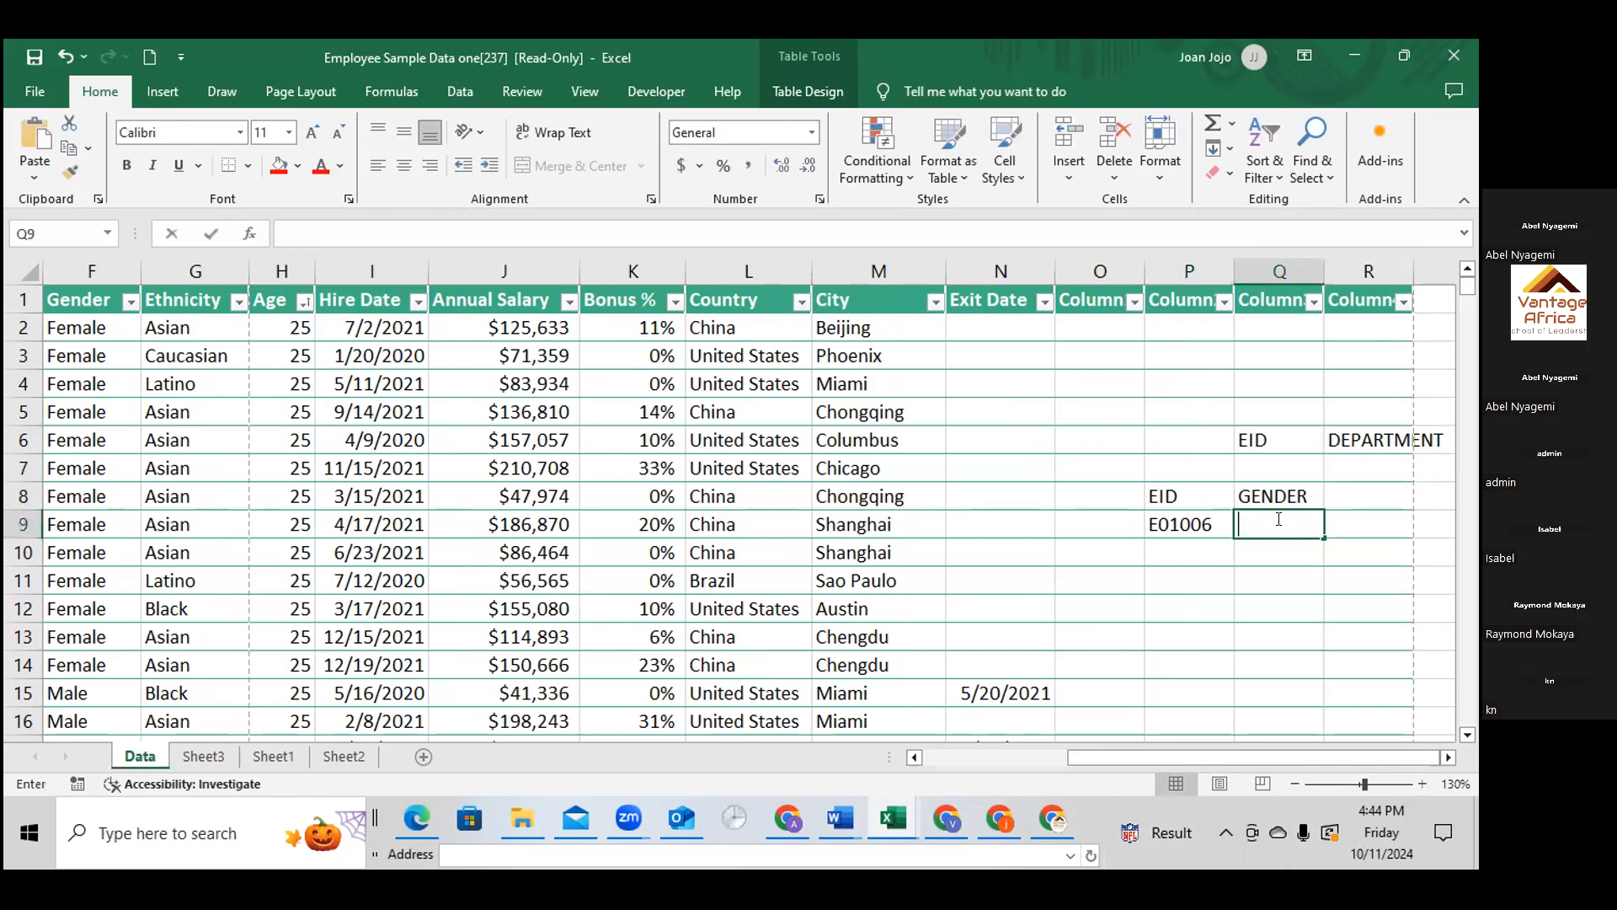
double_click(1279, 518)
type("=")
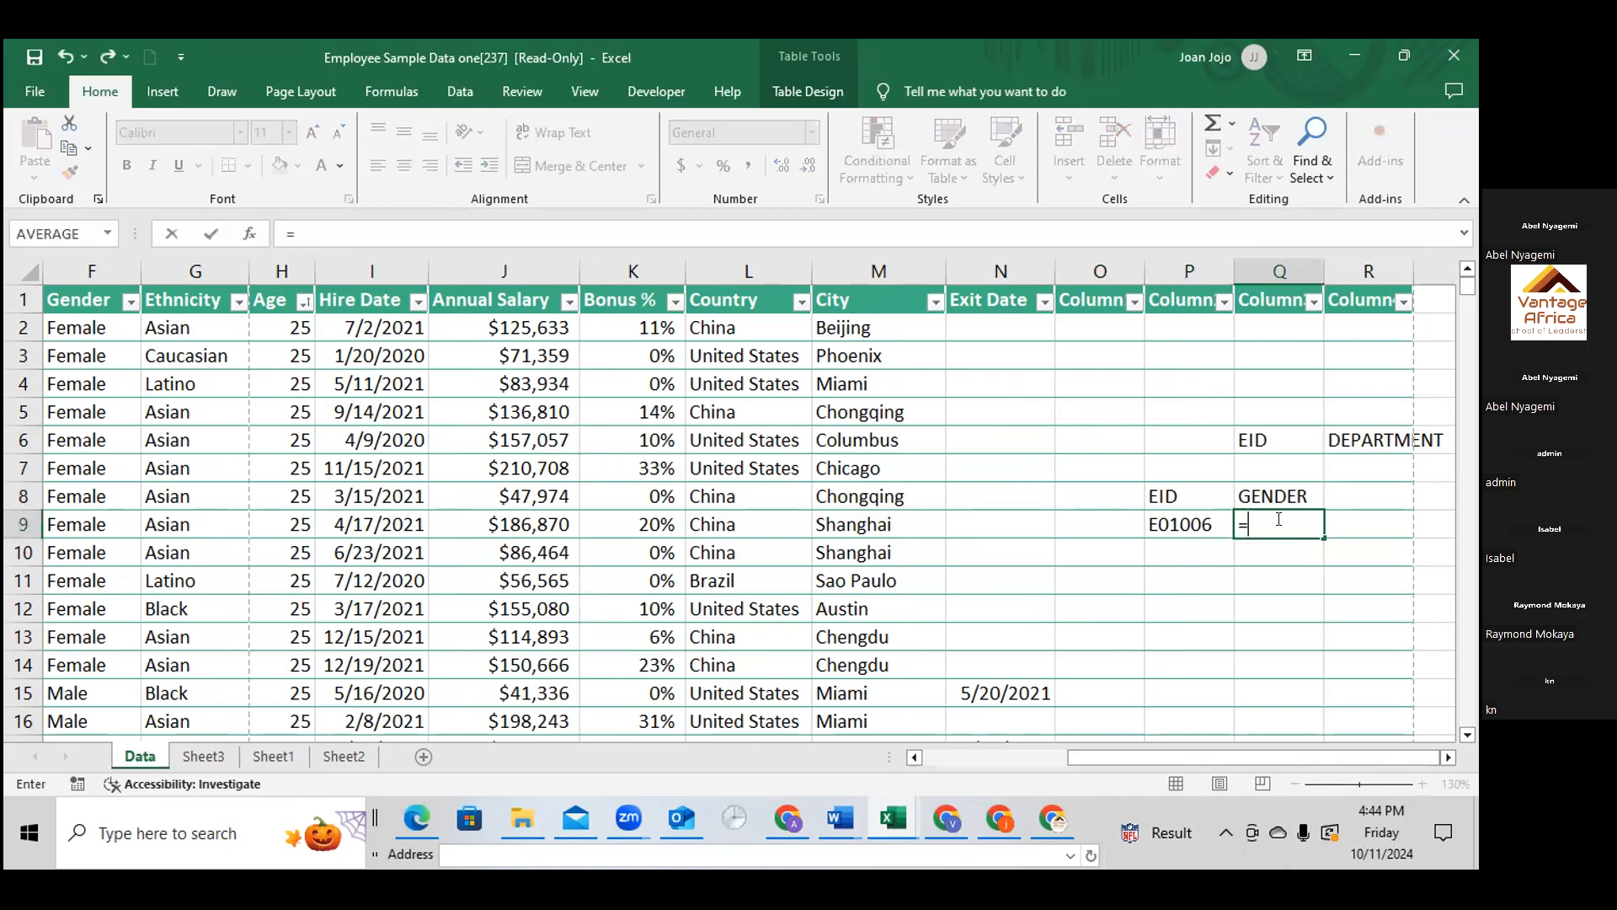
type("V")
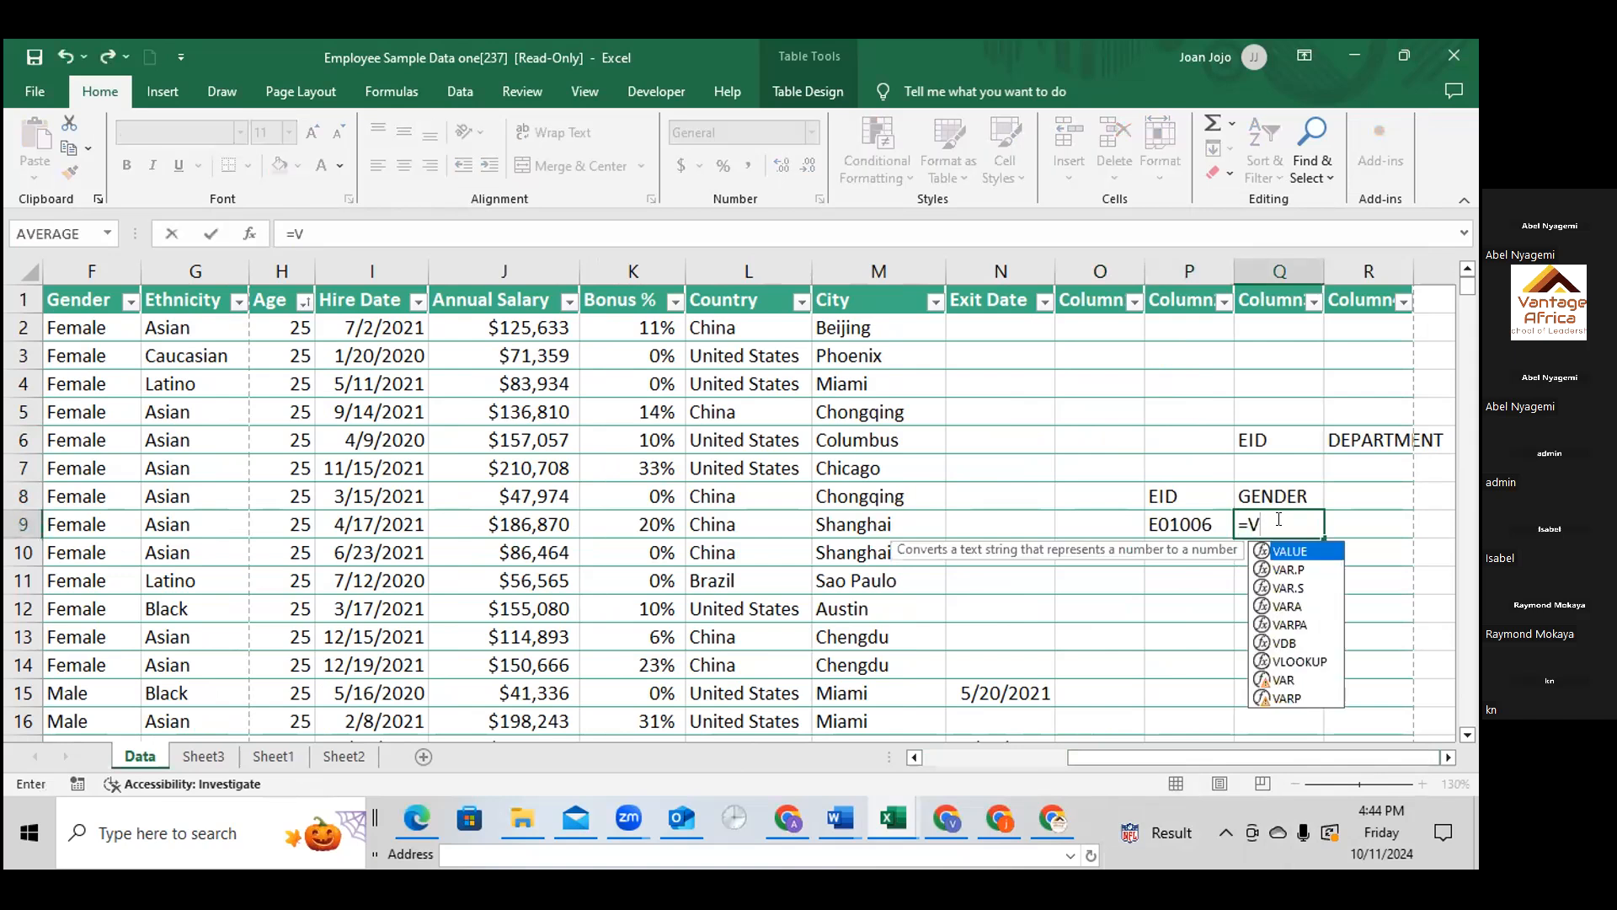
type("L")
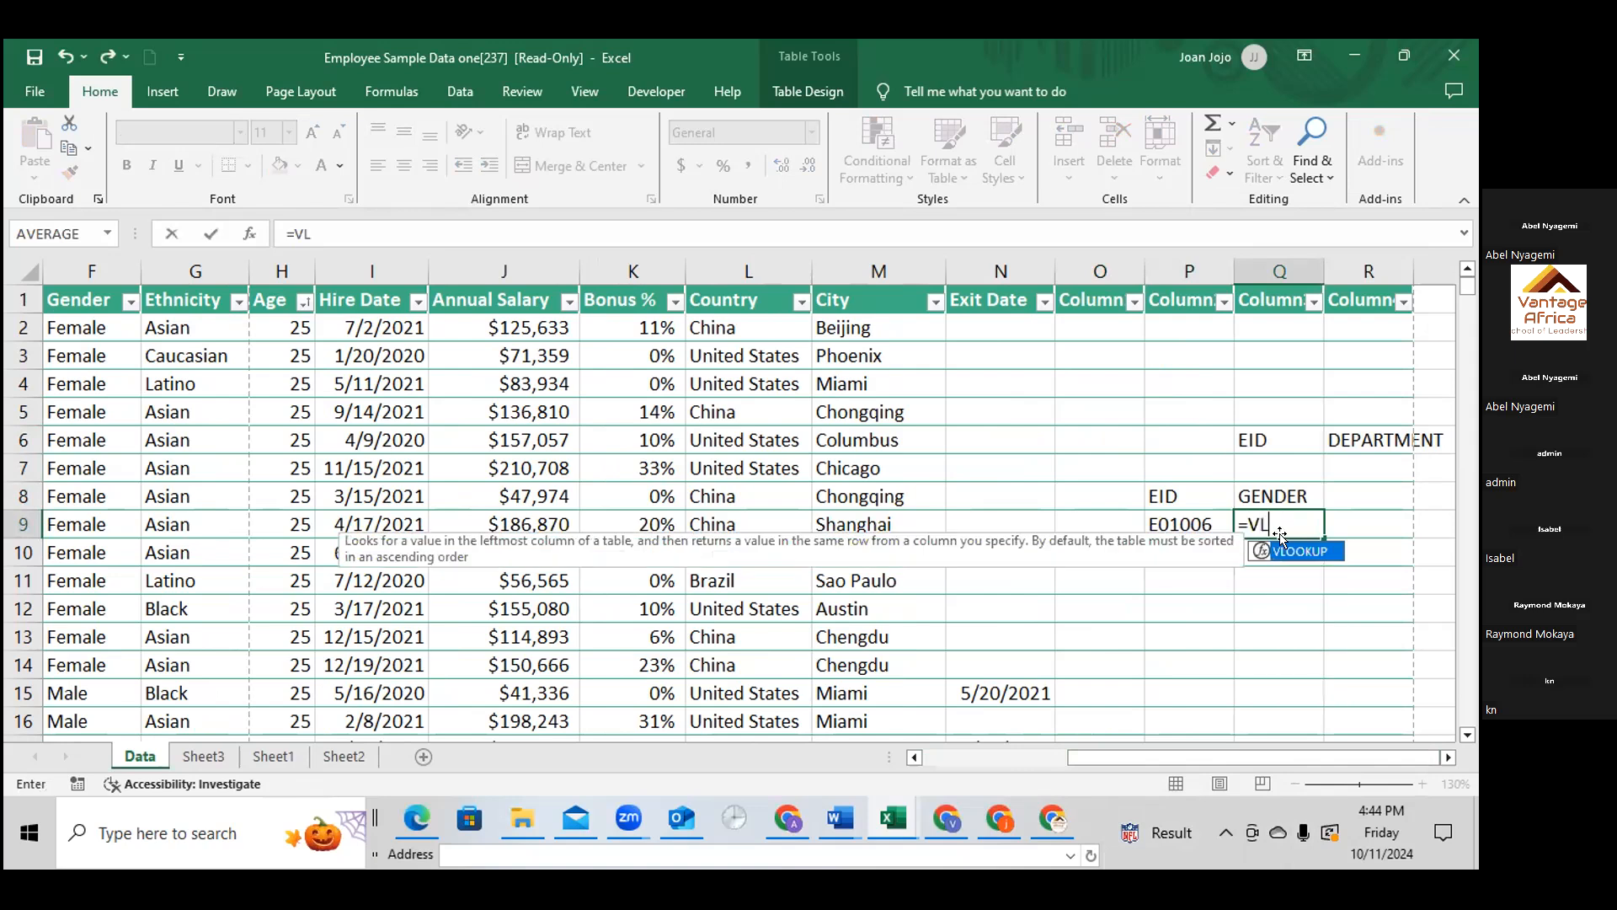
key("Tab")
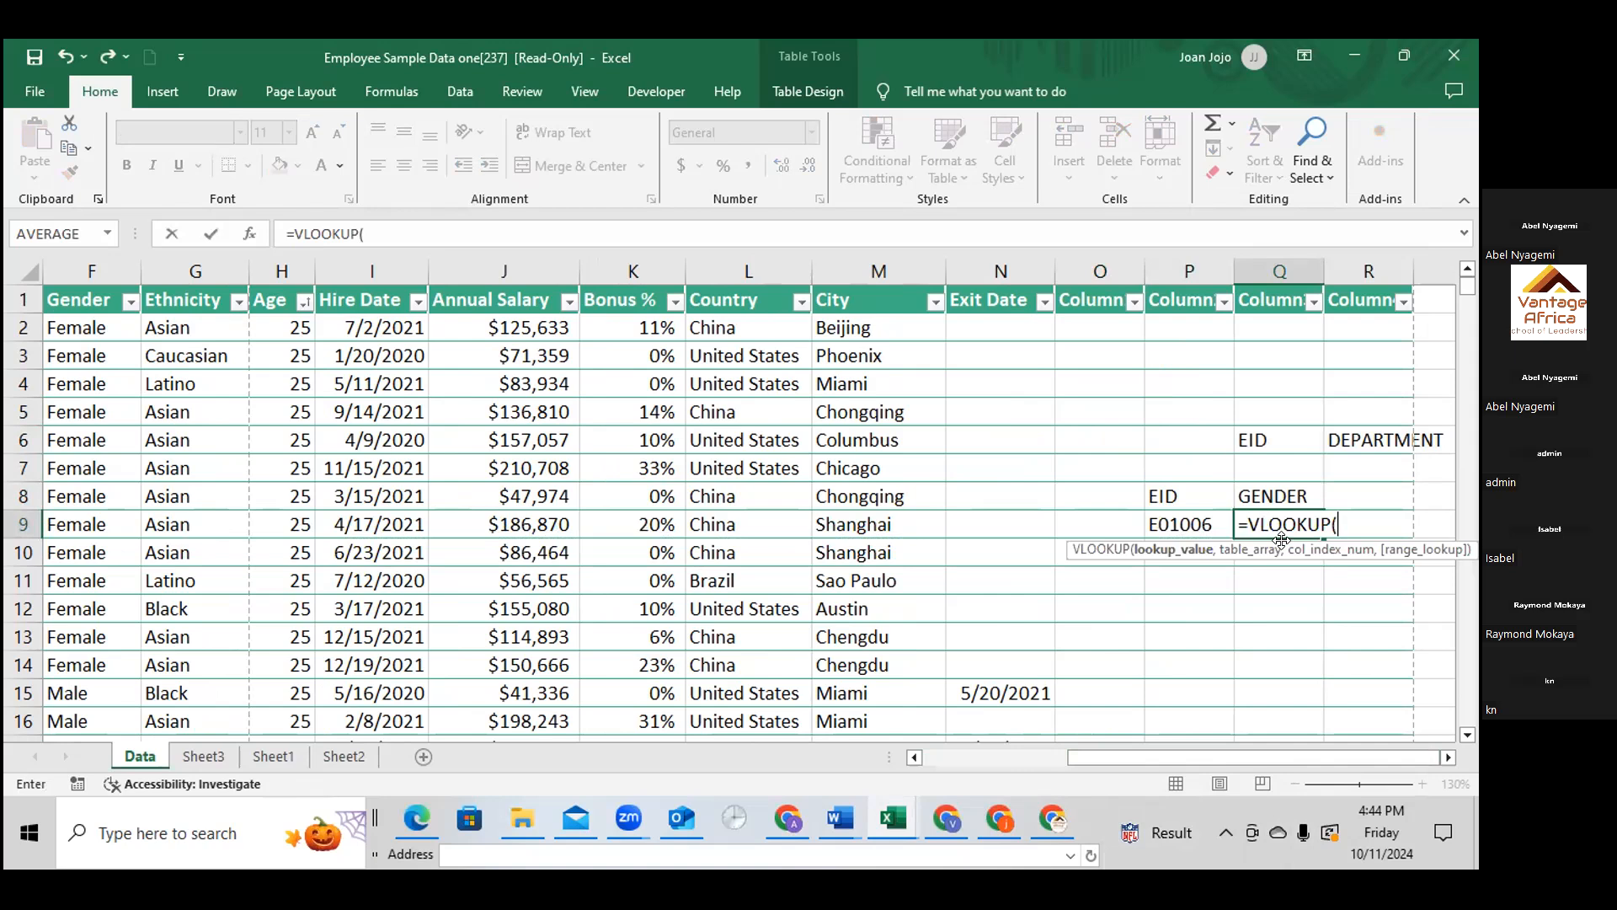
left_click(1186, 528)
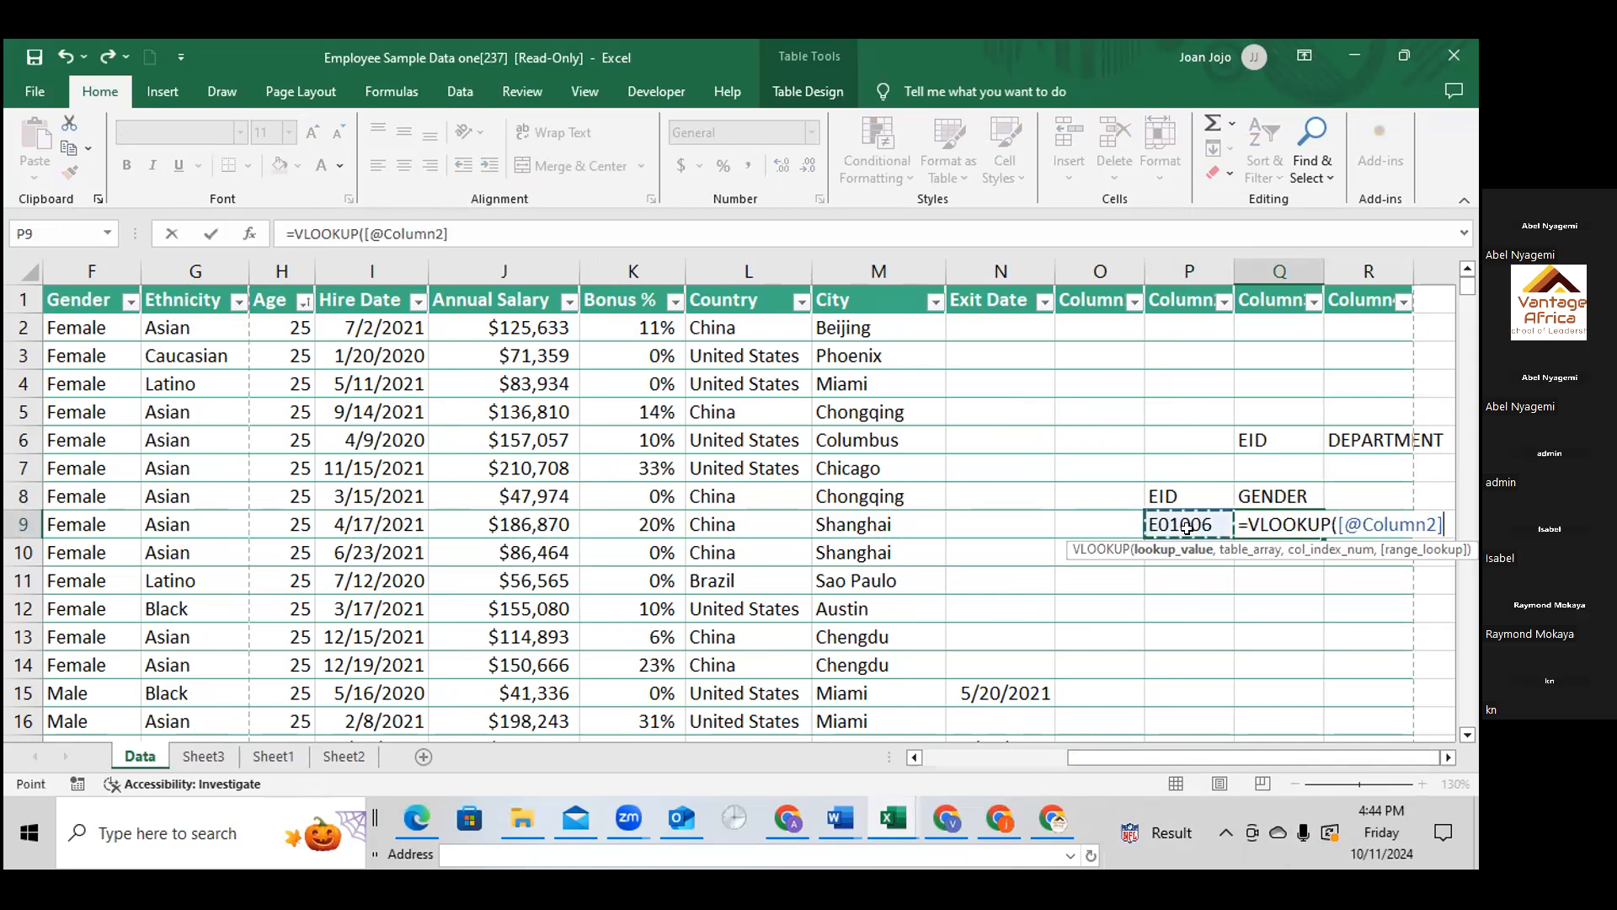
type(",")
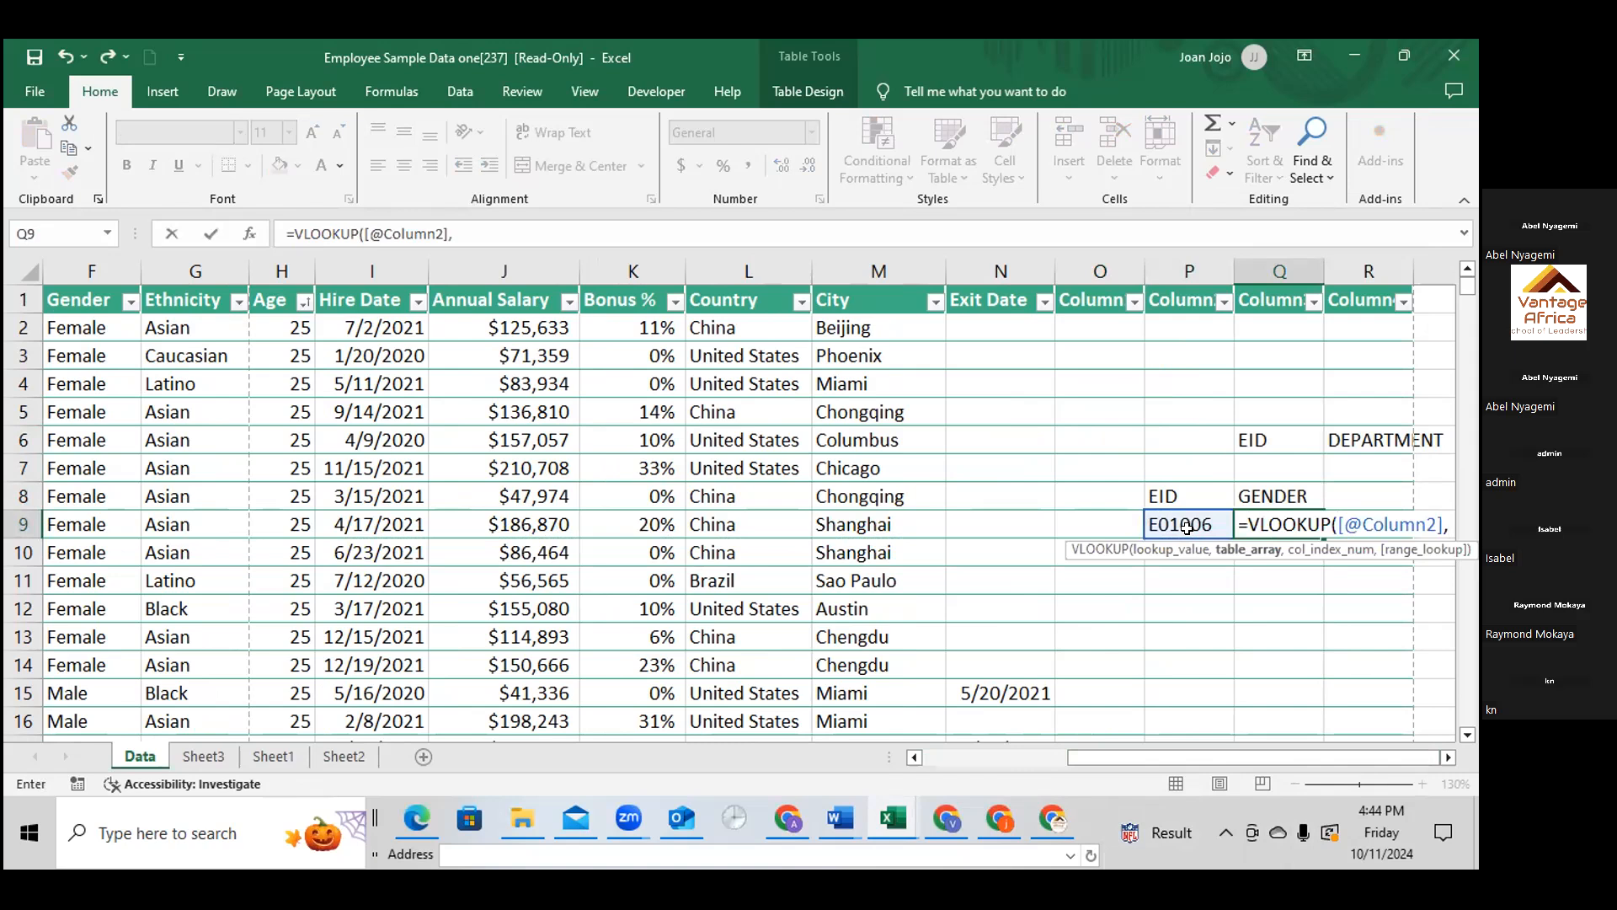
Add A1:M1001 as the table array of the VLOOKUP in Q9
type("A1")
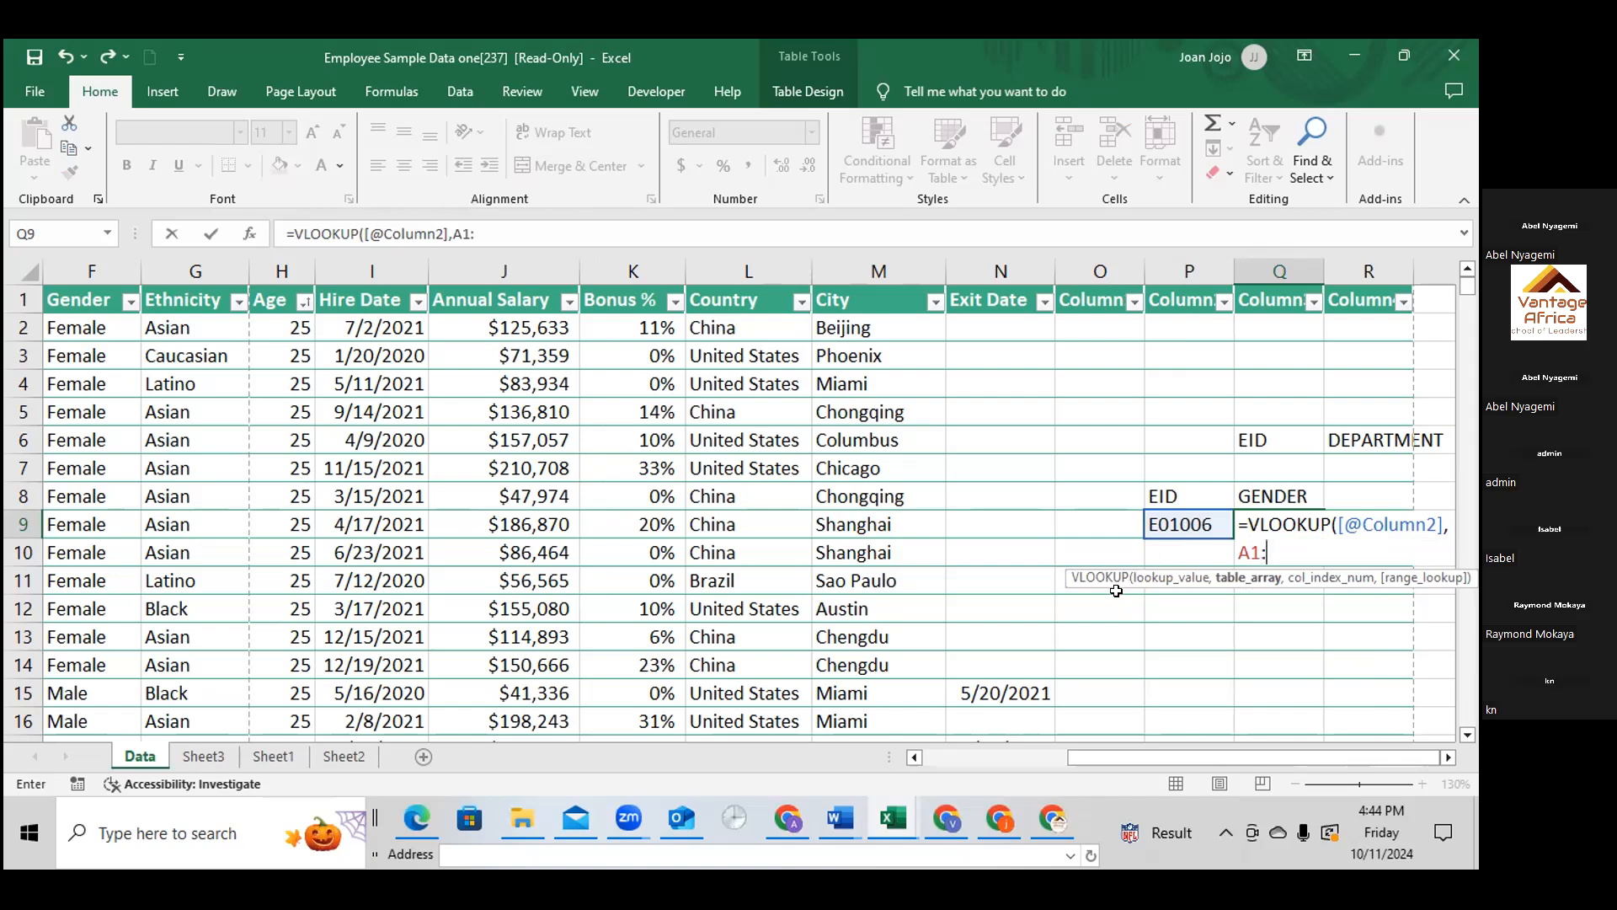
type(":")
scroll(798, 465, "down", 3)
scroll(798, 465, "up", 3)
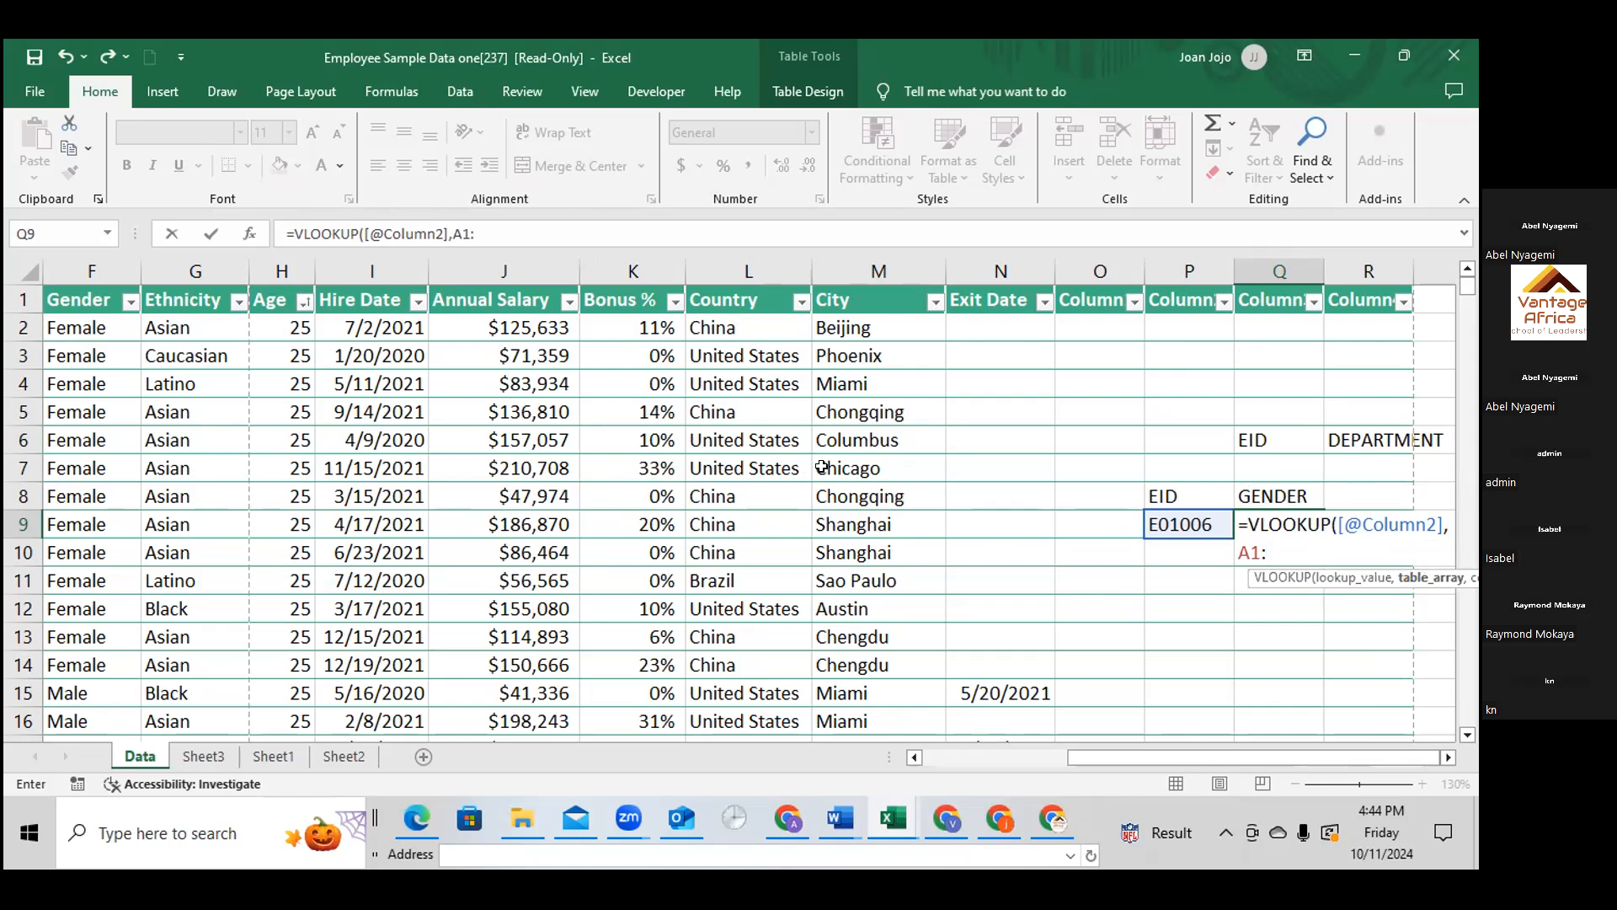
type("M1")
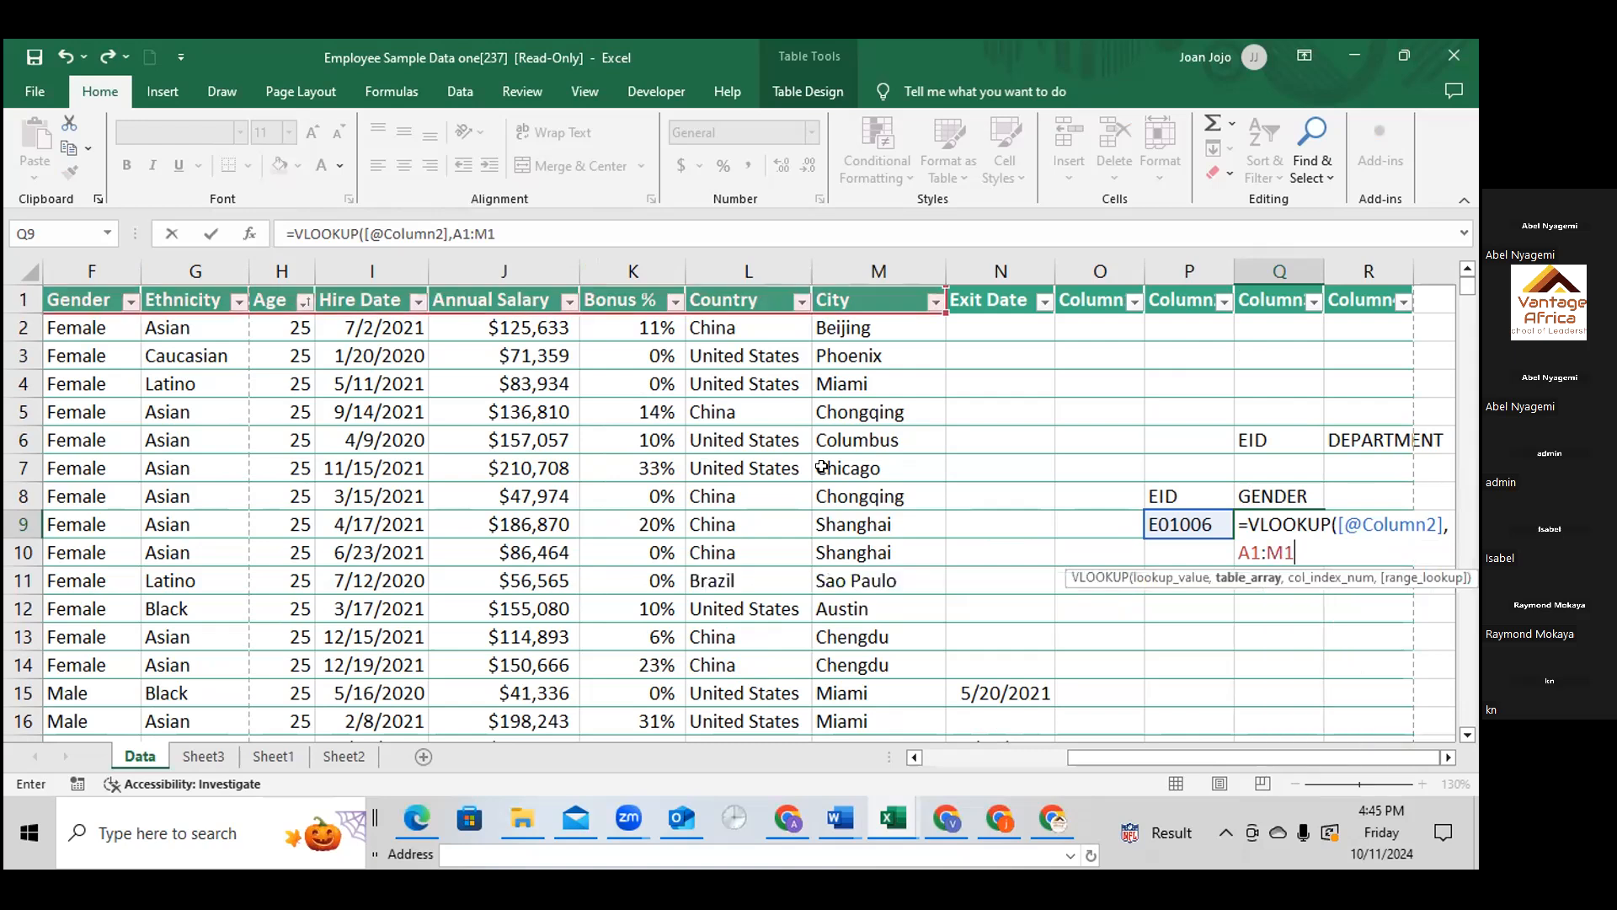
type("001")
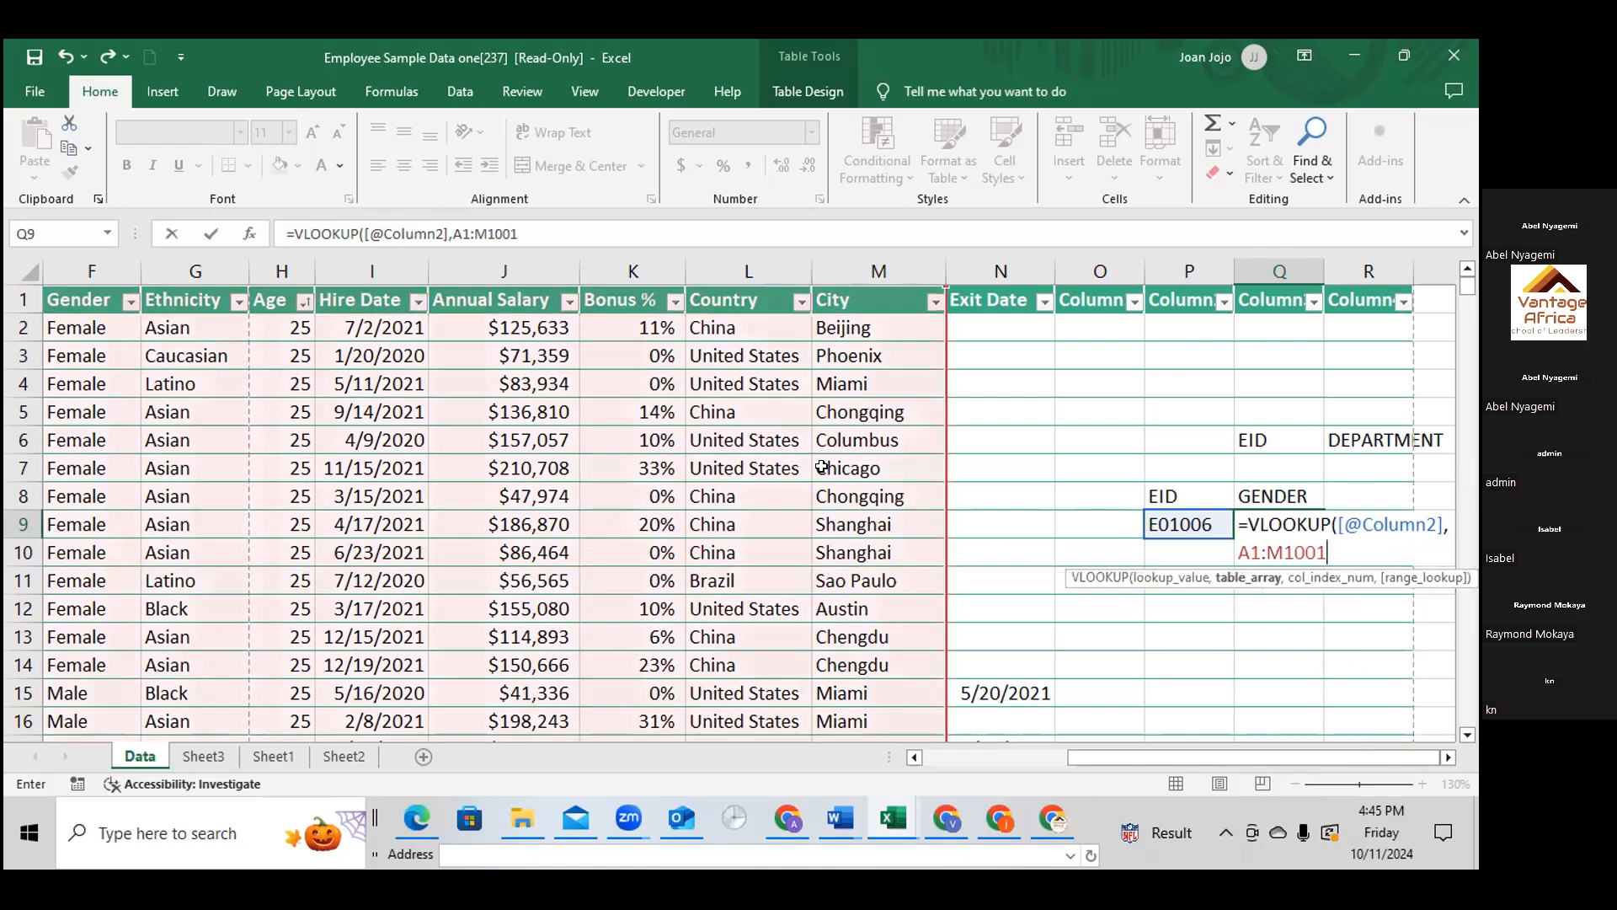
type(",")
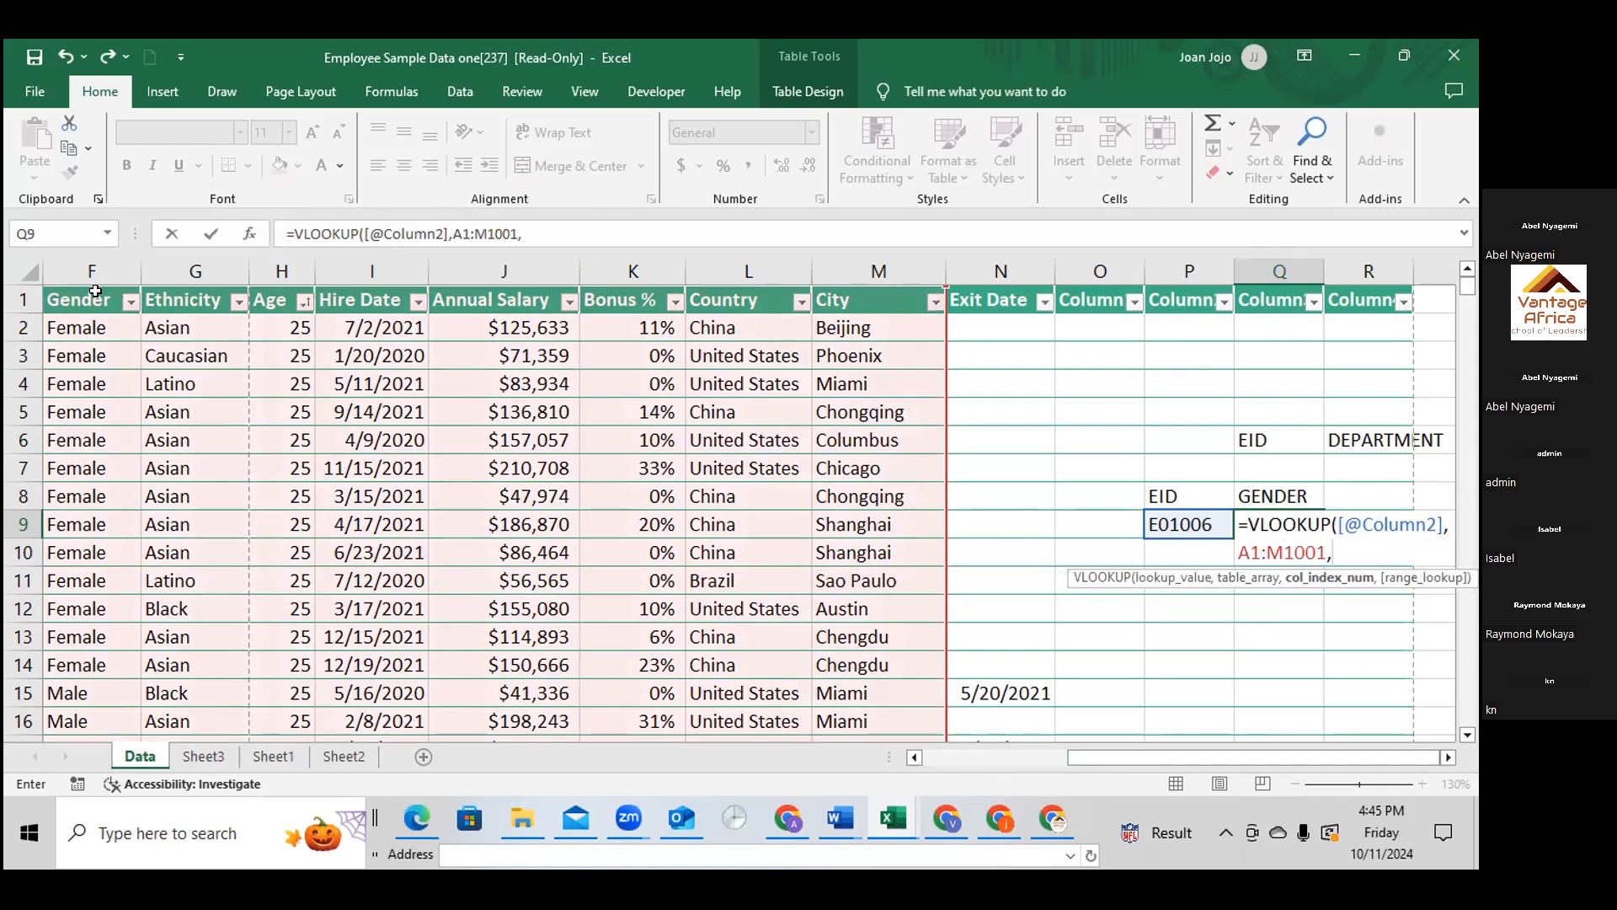
Finish the VLOOKUP in Q9 with column index 6 and an empty range-lookup argument
type("6,")
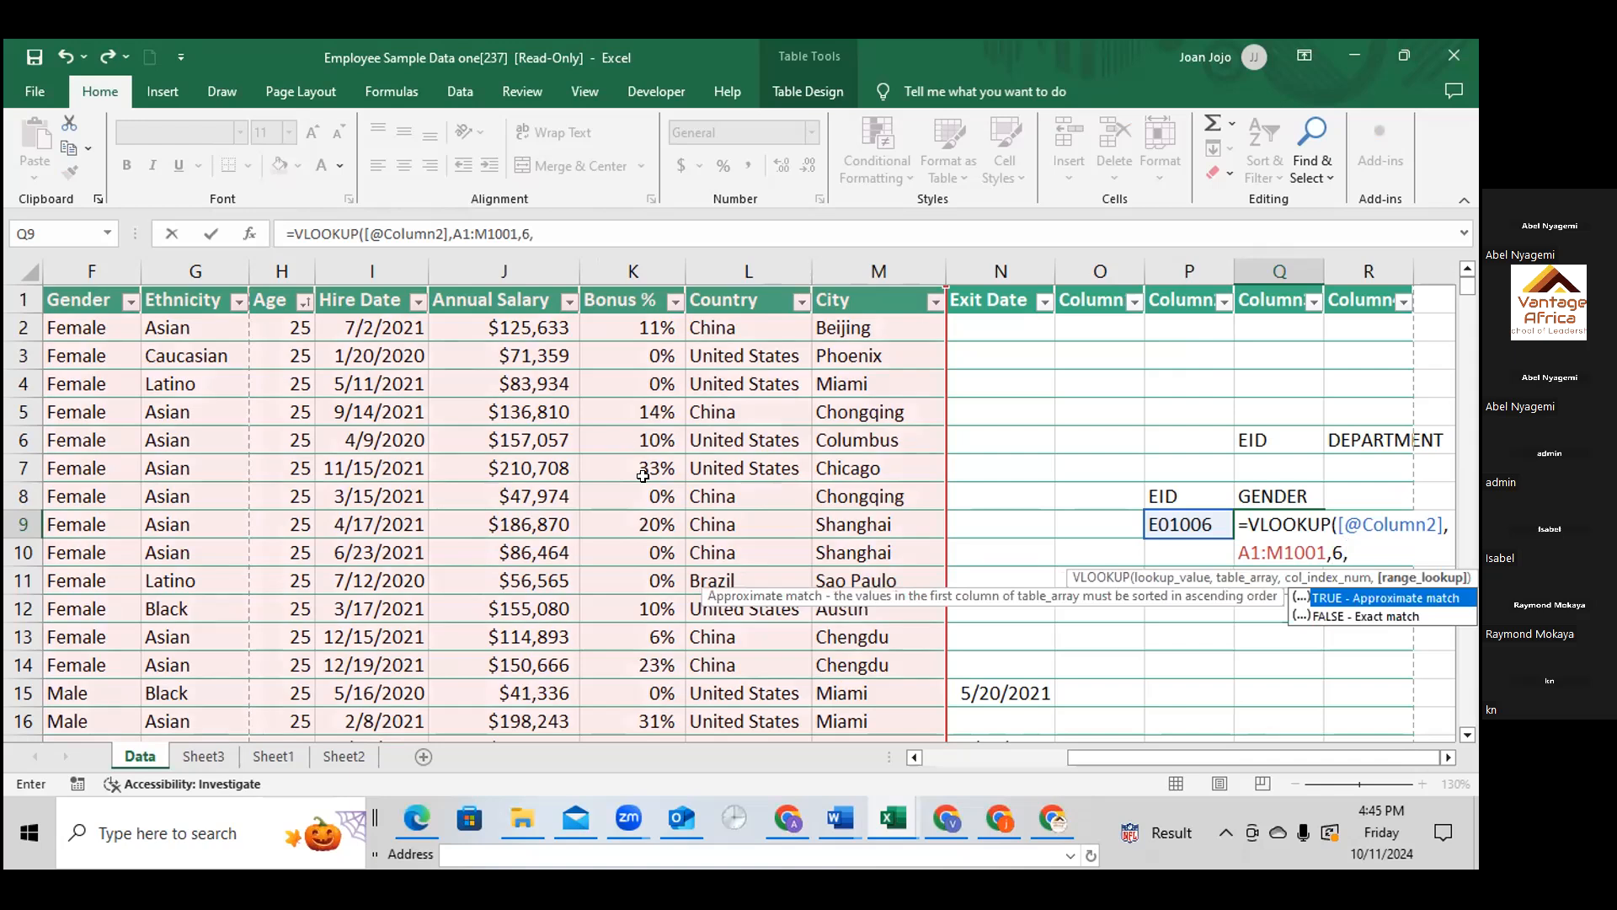
left_click(1338, 610)
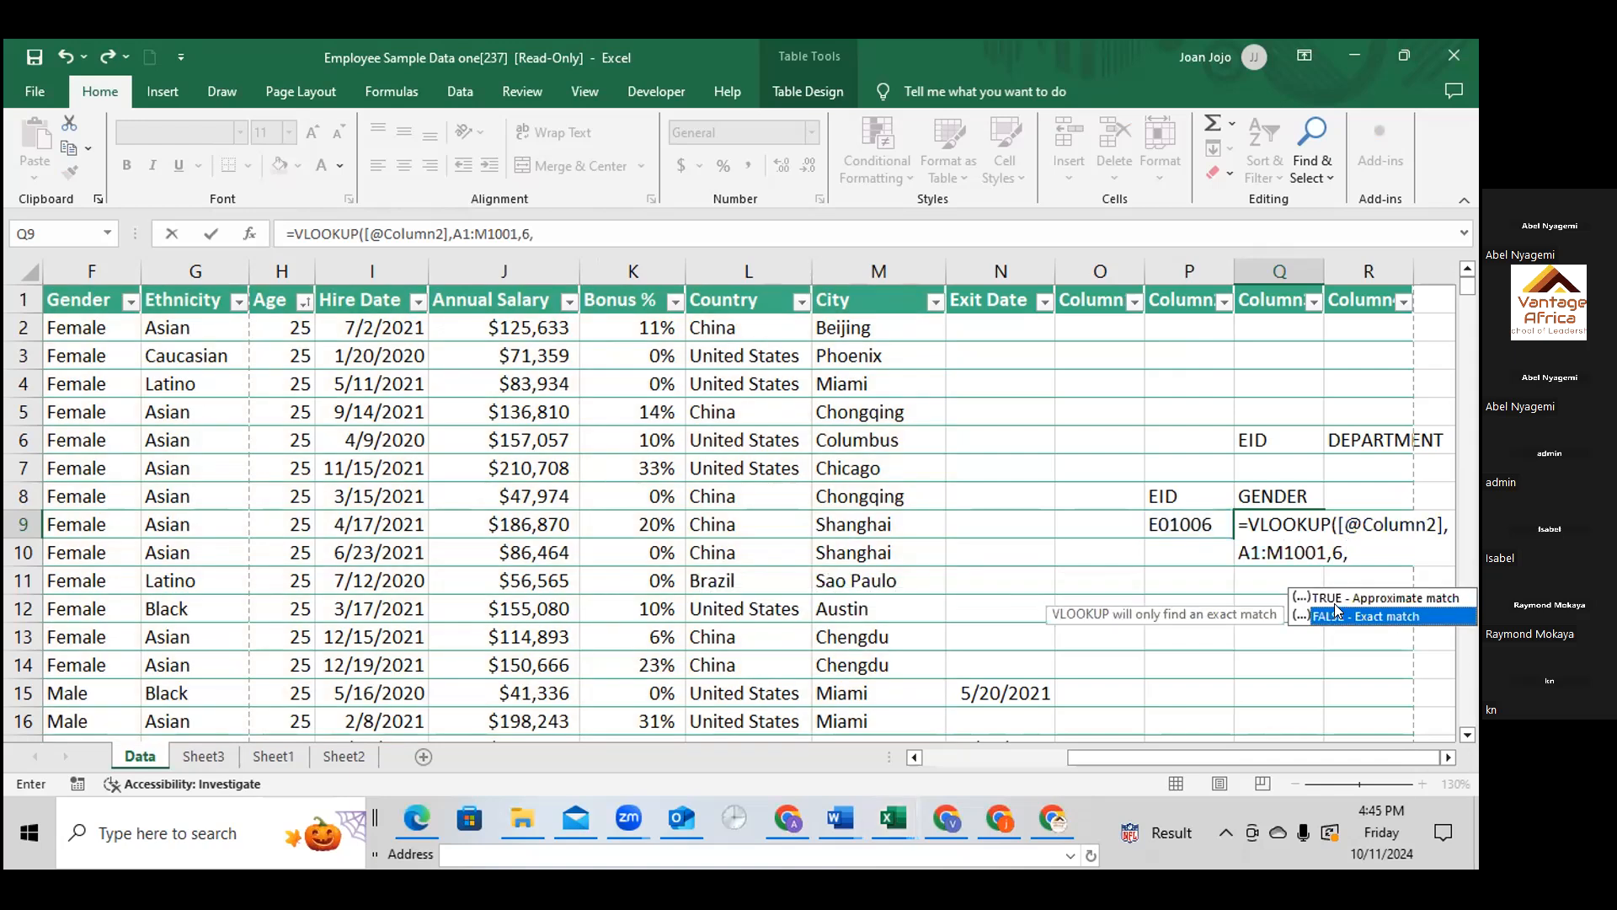
double_click(1338, 610)
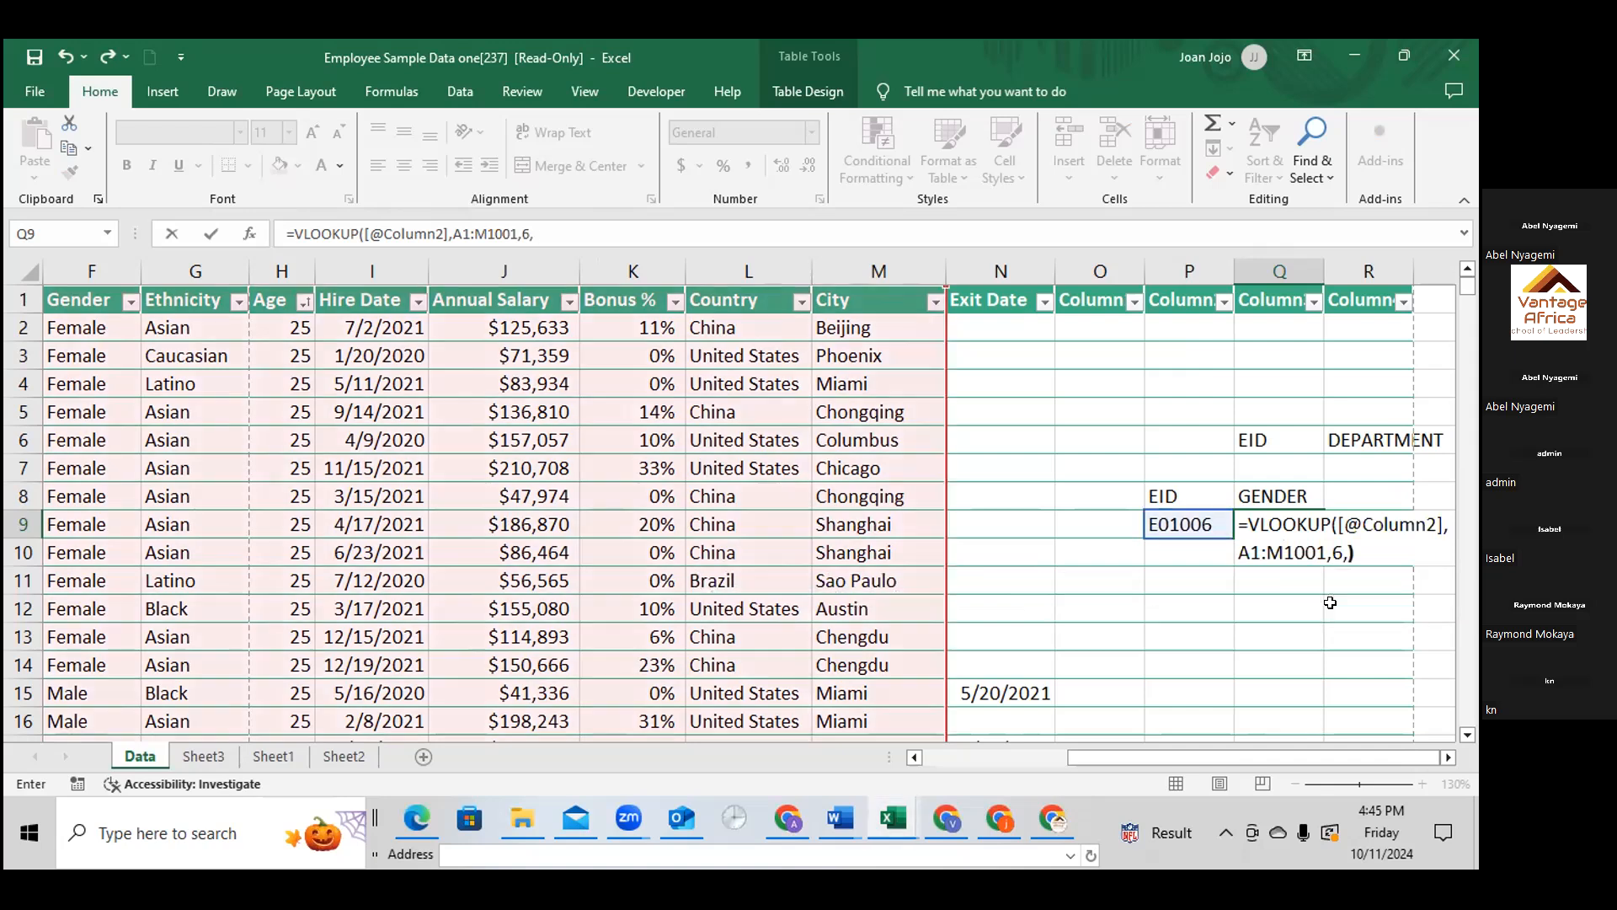
key("Return")
key("Return")
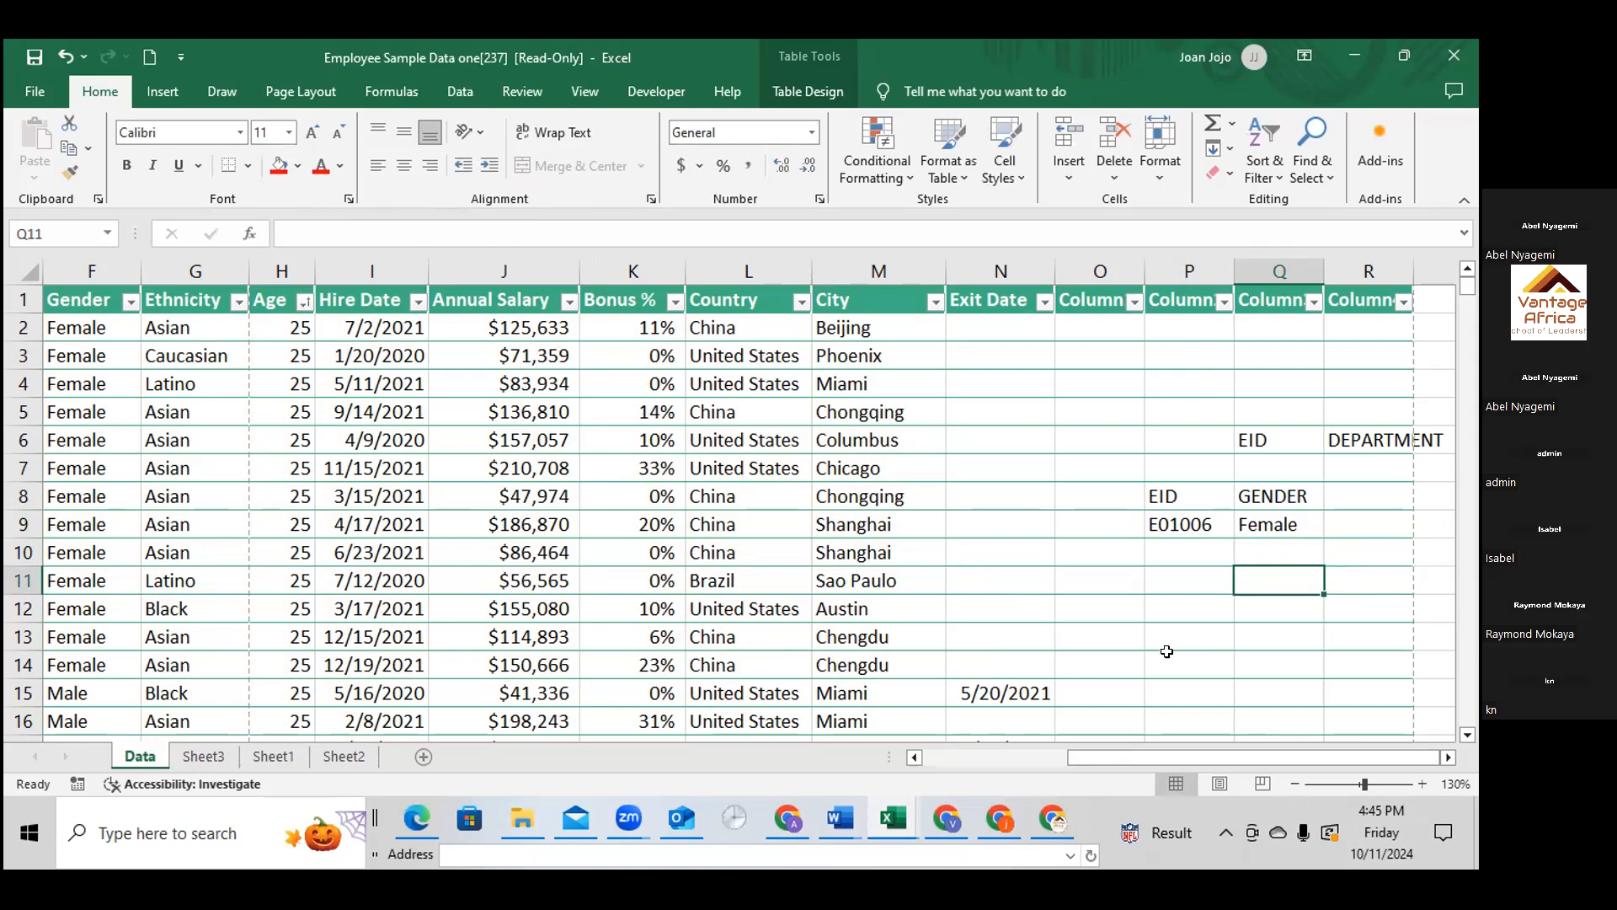
Replace the GENDER heading in Q8 with ETHNICITY
left_click(1186, 574)
double_click(1185, 574)
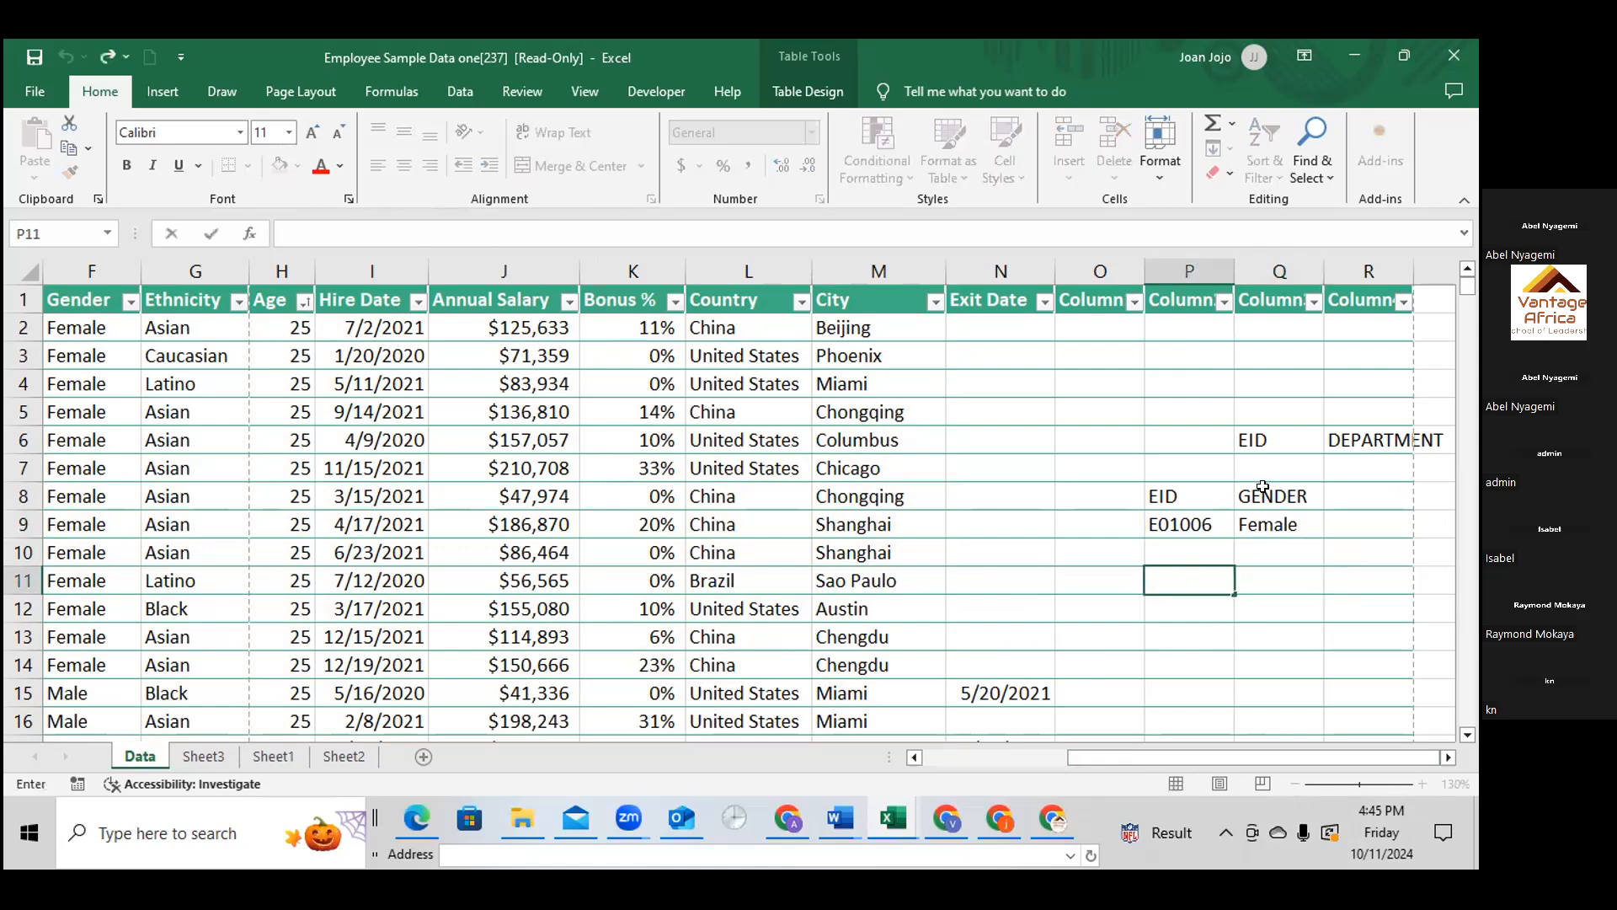
double_click(1255, 496)
left_click_drag(1233, 496, 1376, 496)
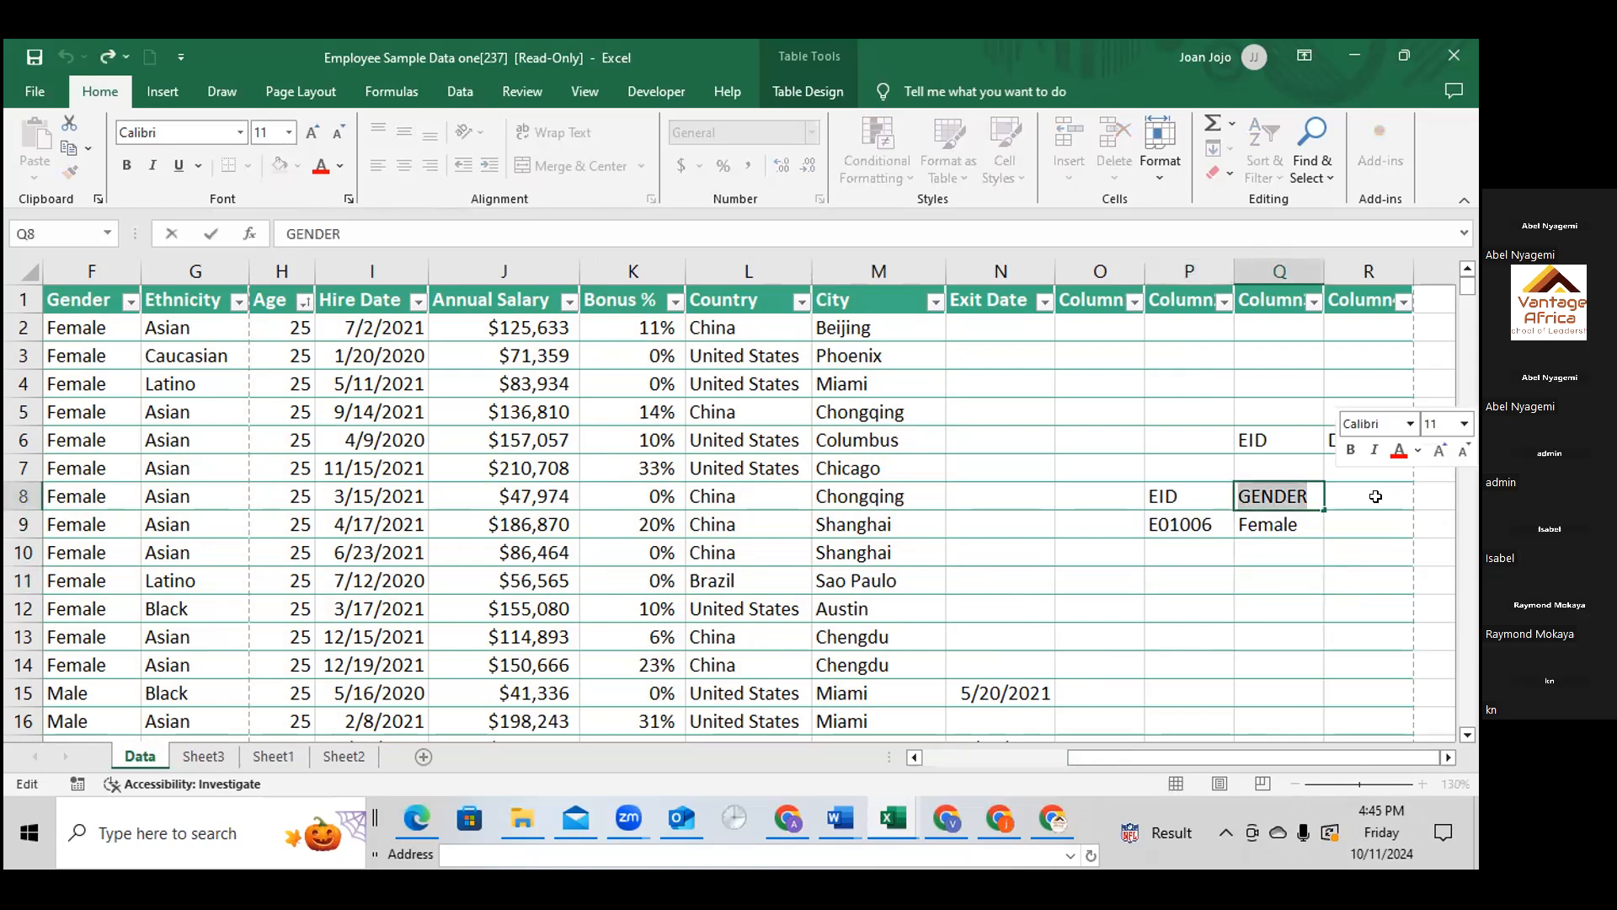
type("ETH")
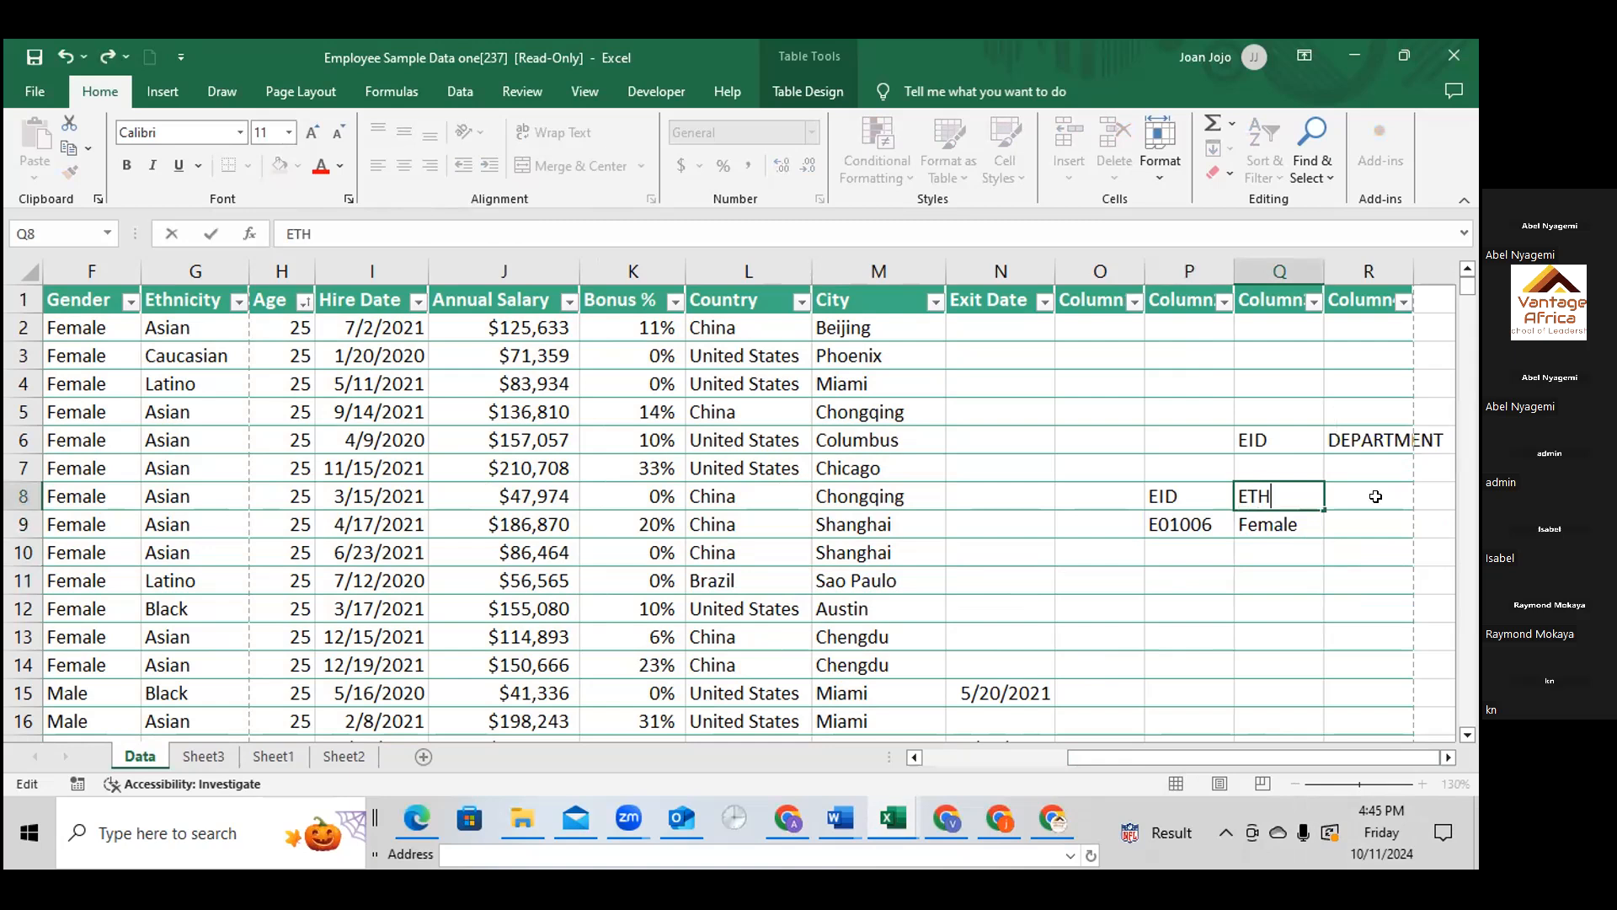
type("NICITY")
key("Return")
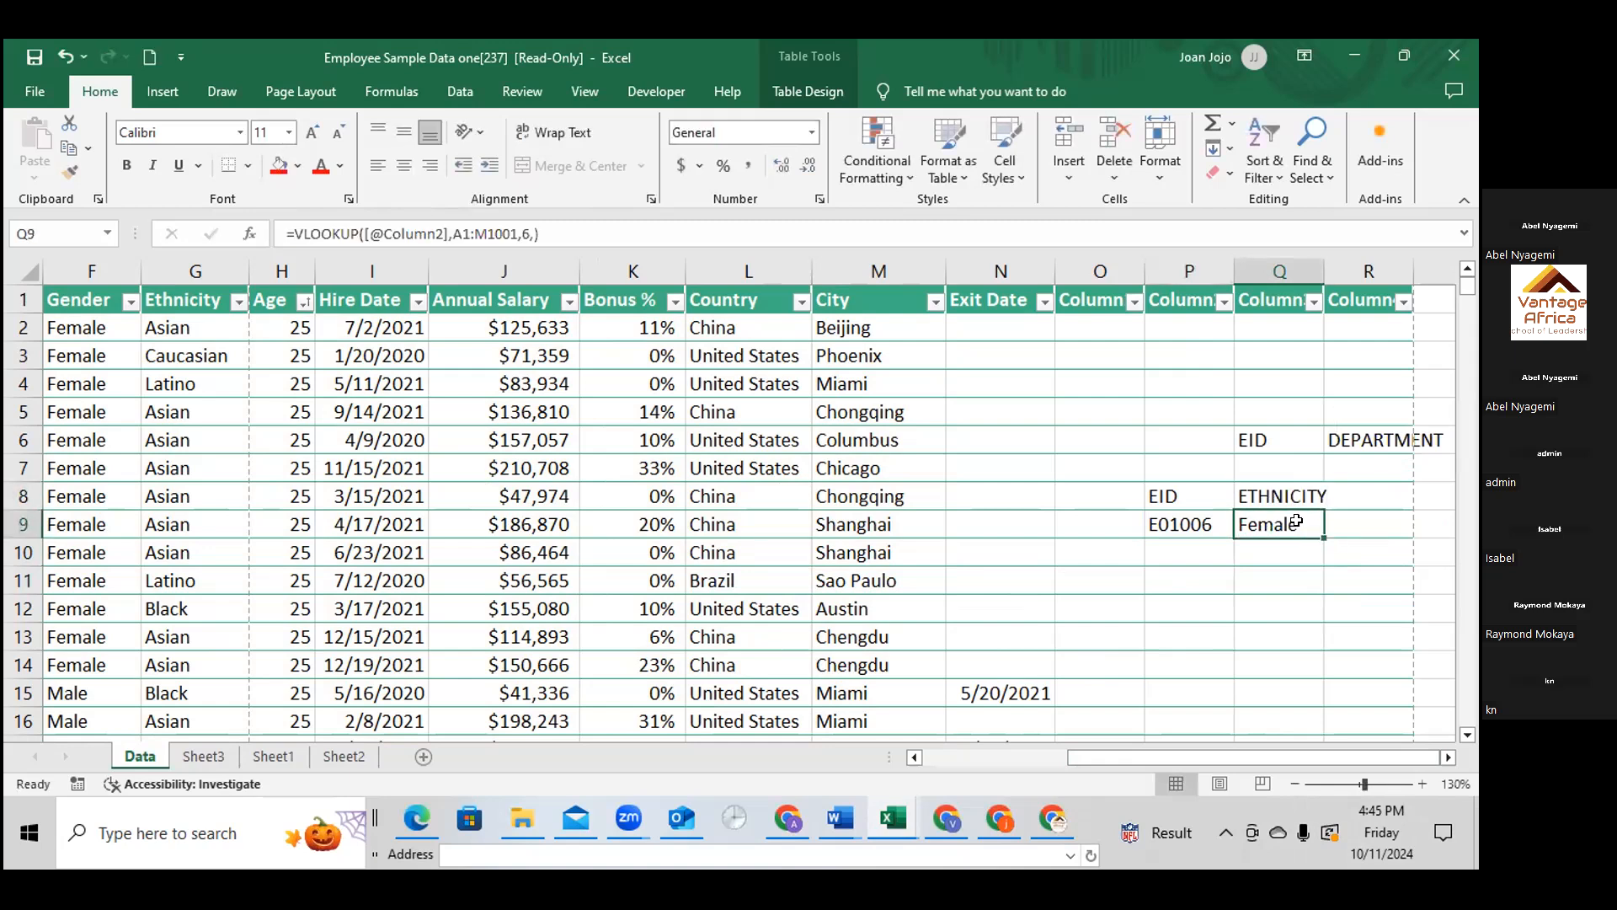
Change the column index of the VLOOKUP in Q9 to 7
double_click(1295, 522)
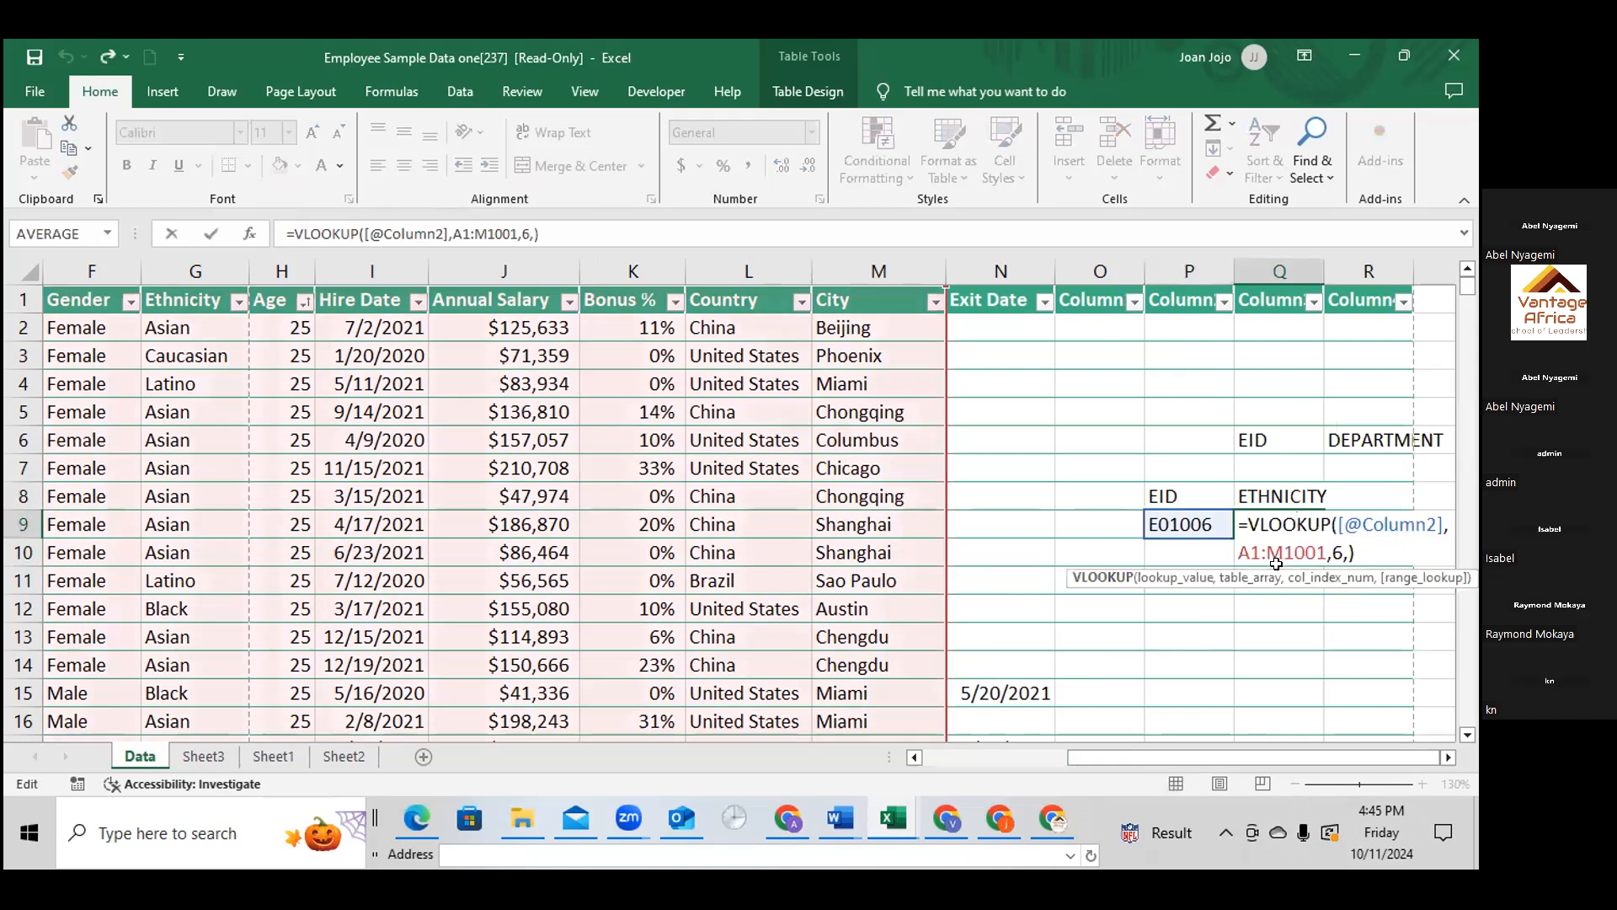
left_click(1339, 554)
key("BackSpace")
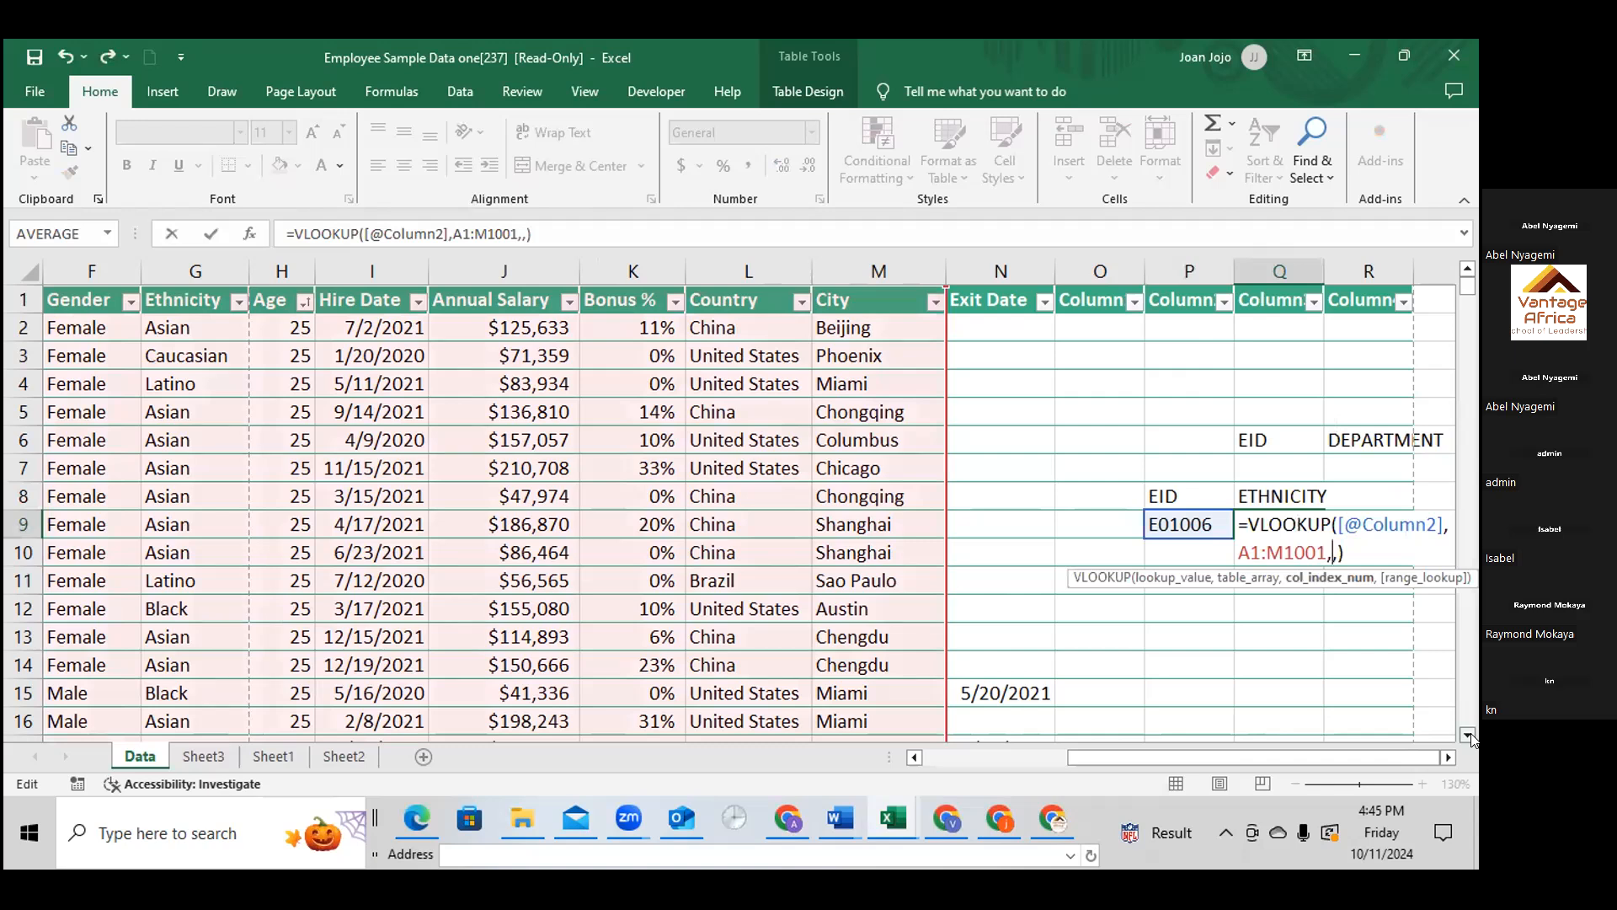
type("7")
key("Return")
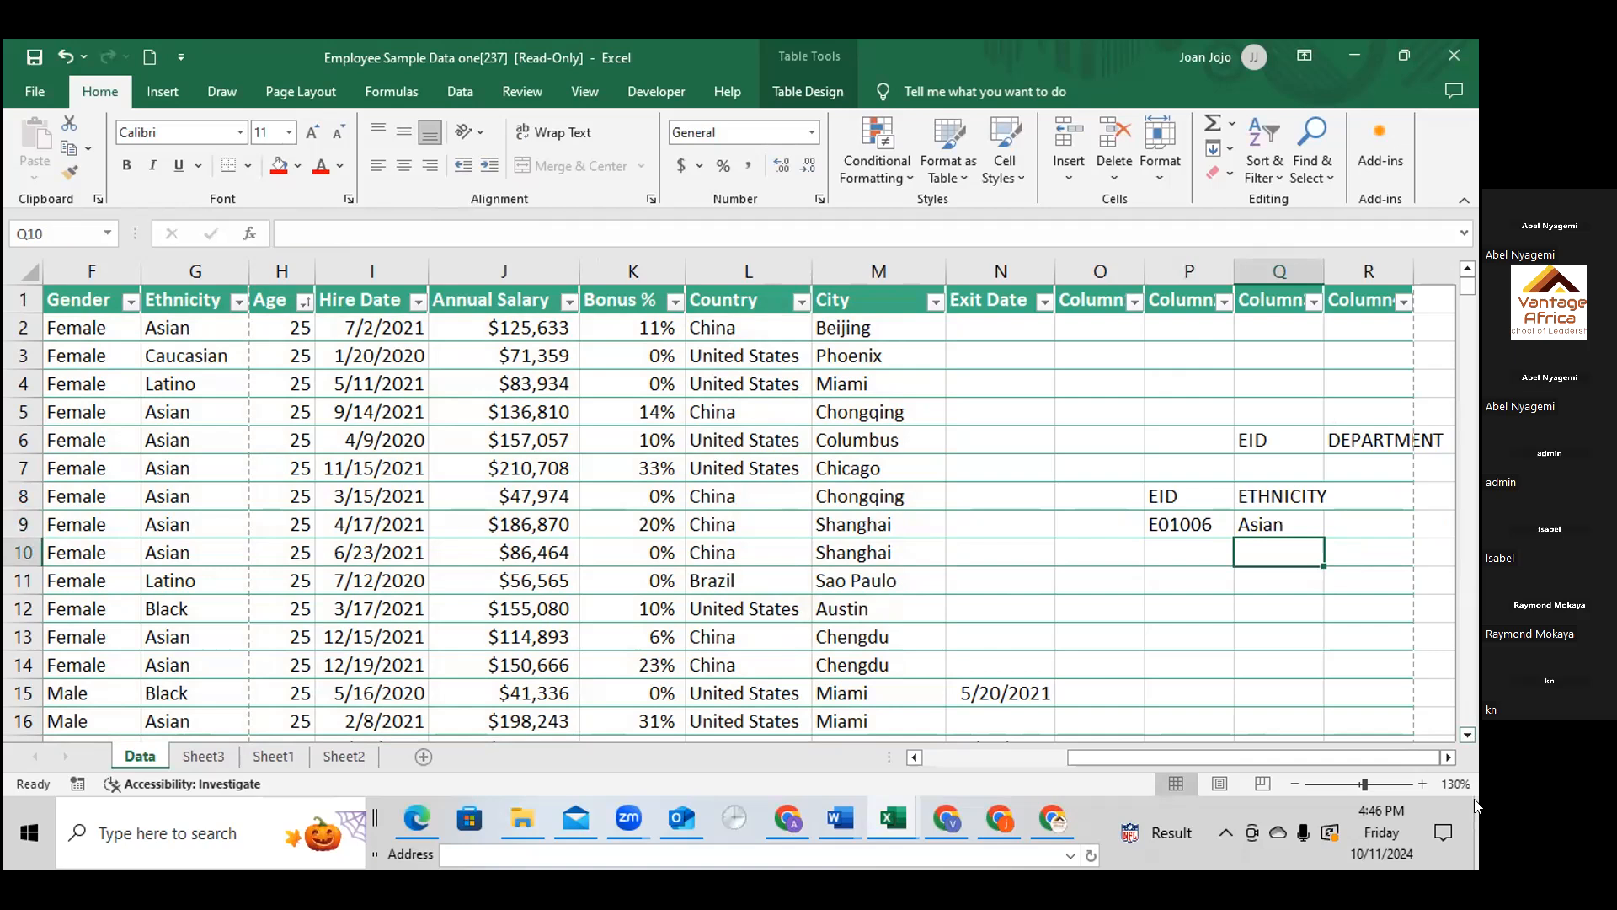
Set the range-lookup argument of the VLOOKUP in Q9 to FALSE for an exact match
left_click(1298, 521)
double_click(1298, 521)
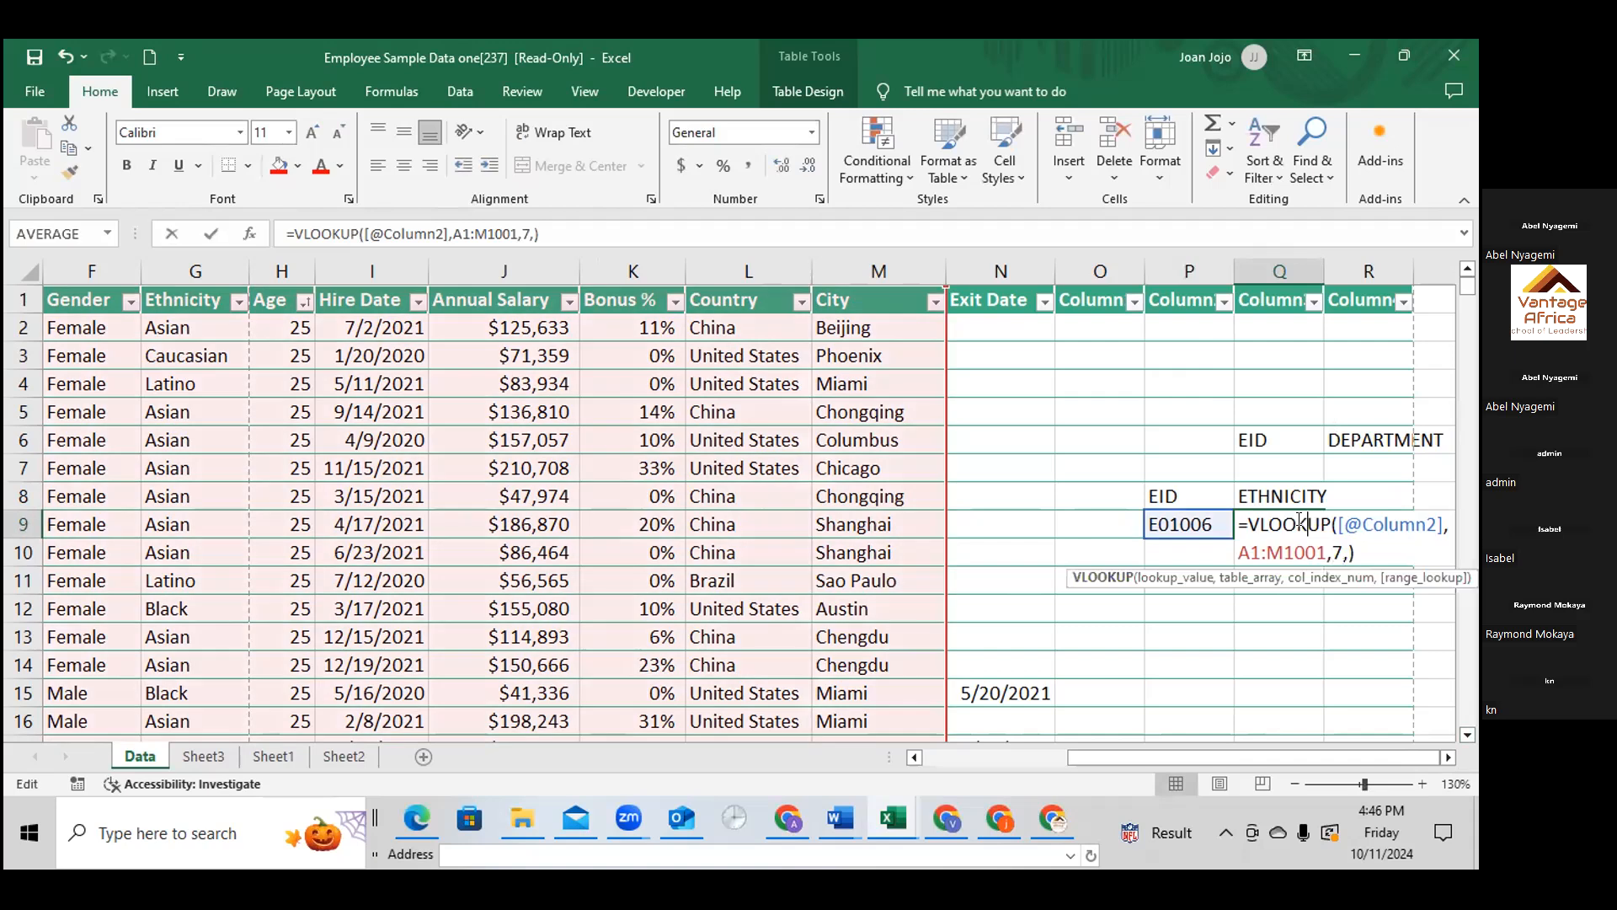
left_click(1349, 554)
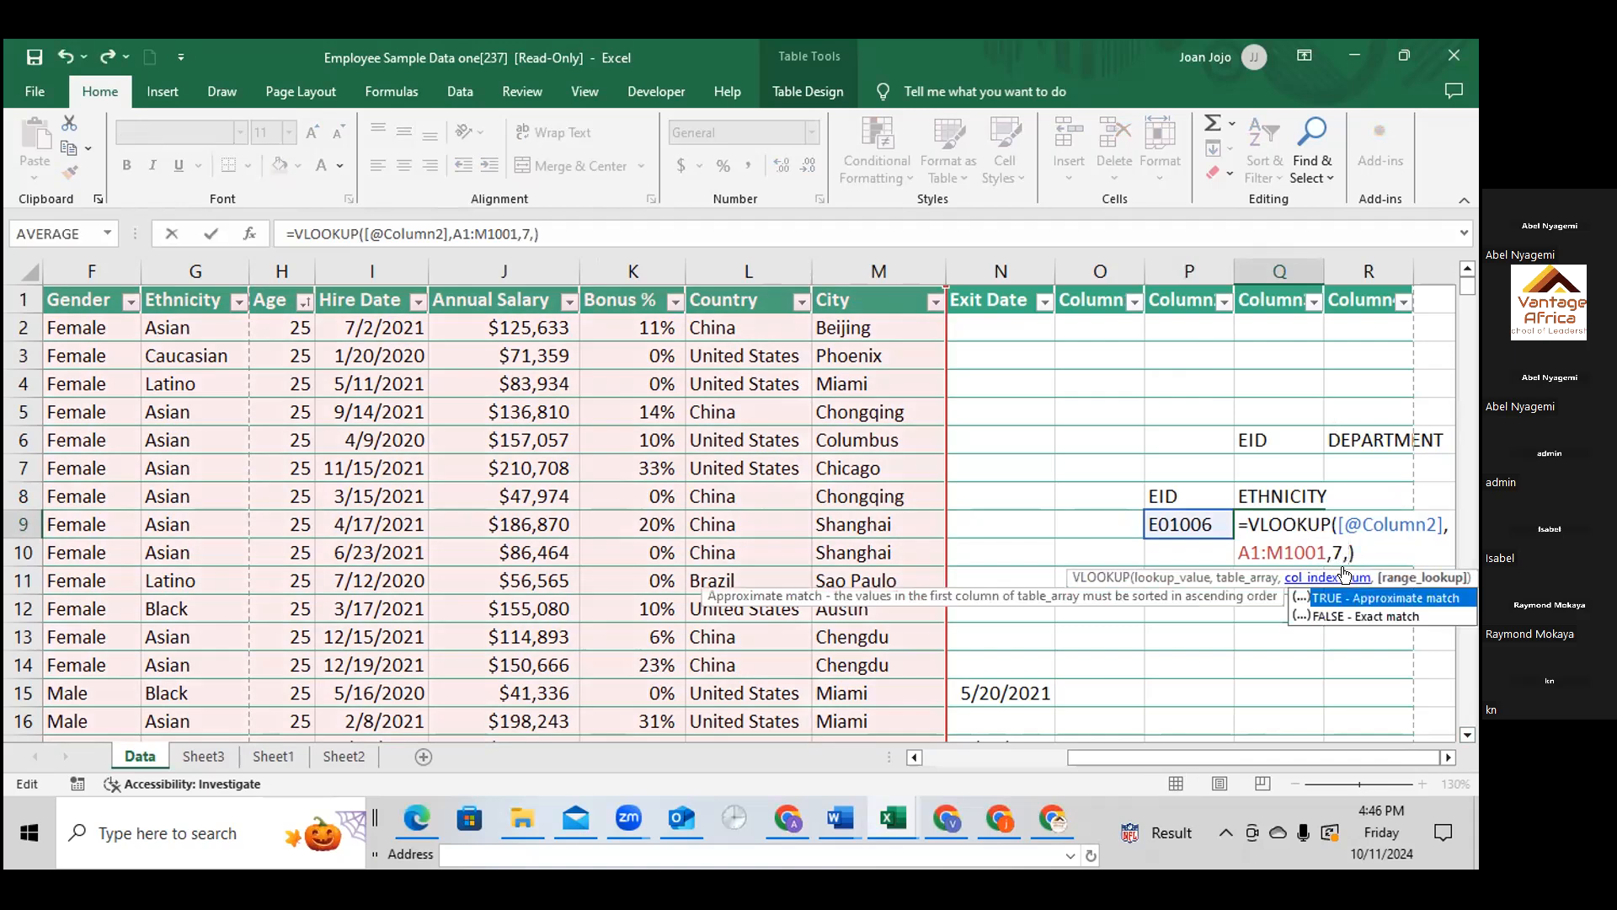
left_click(1378, 618)
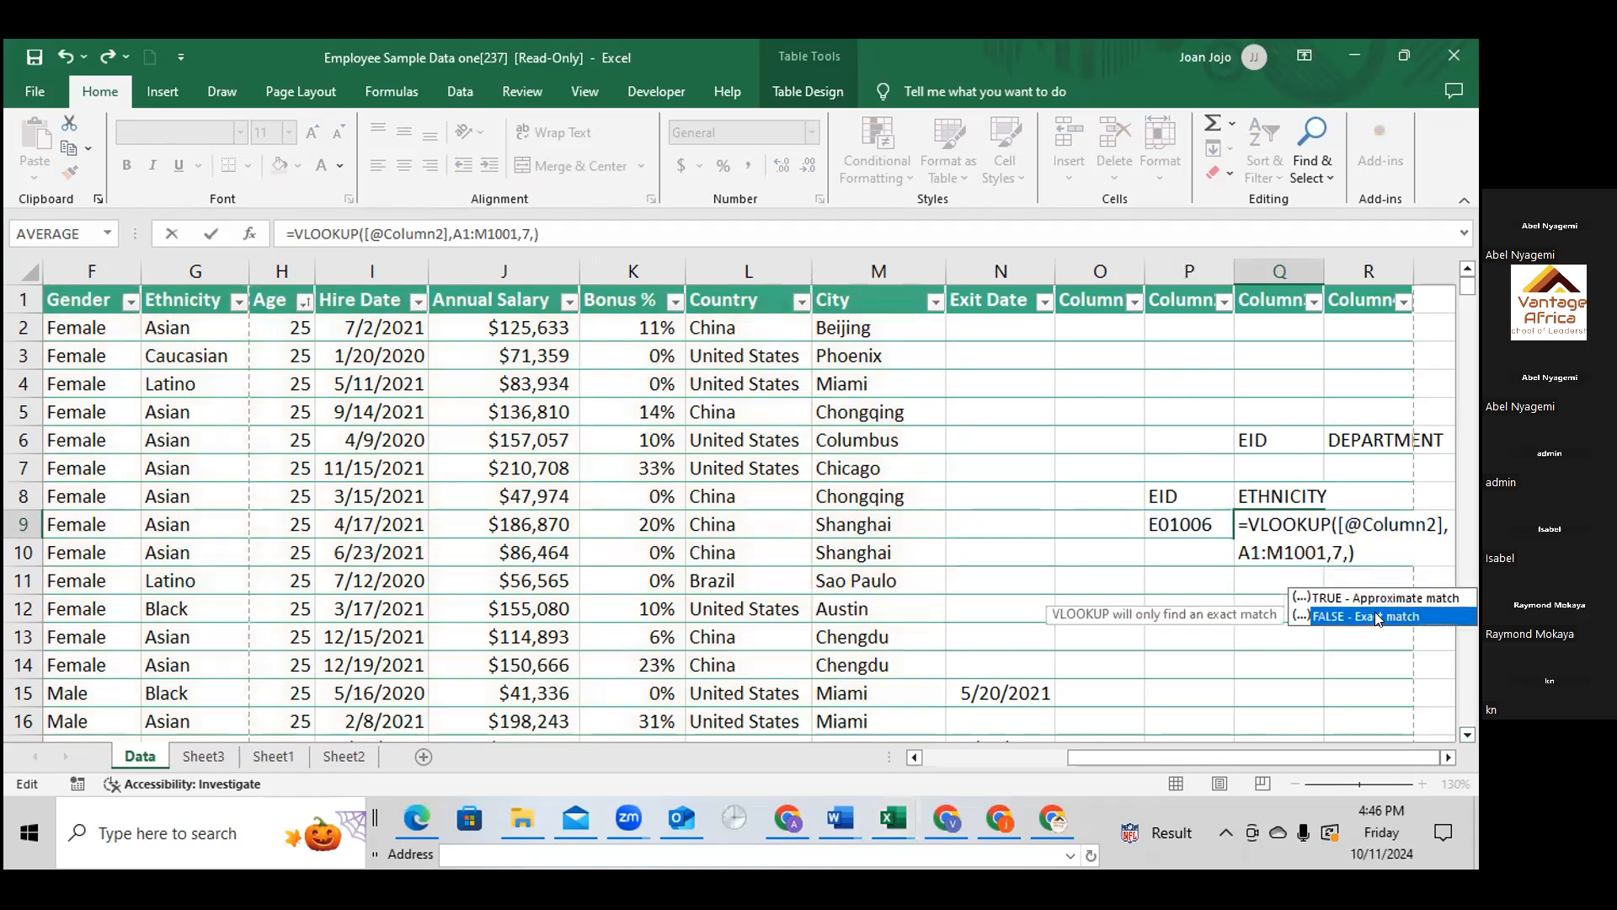
double_click(1378, 617)
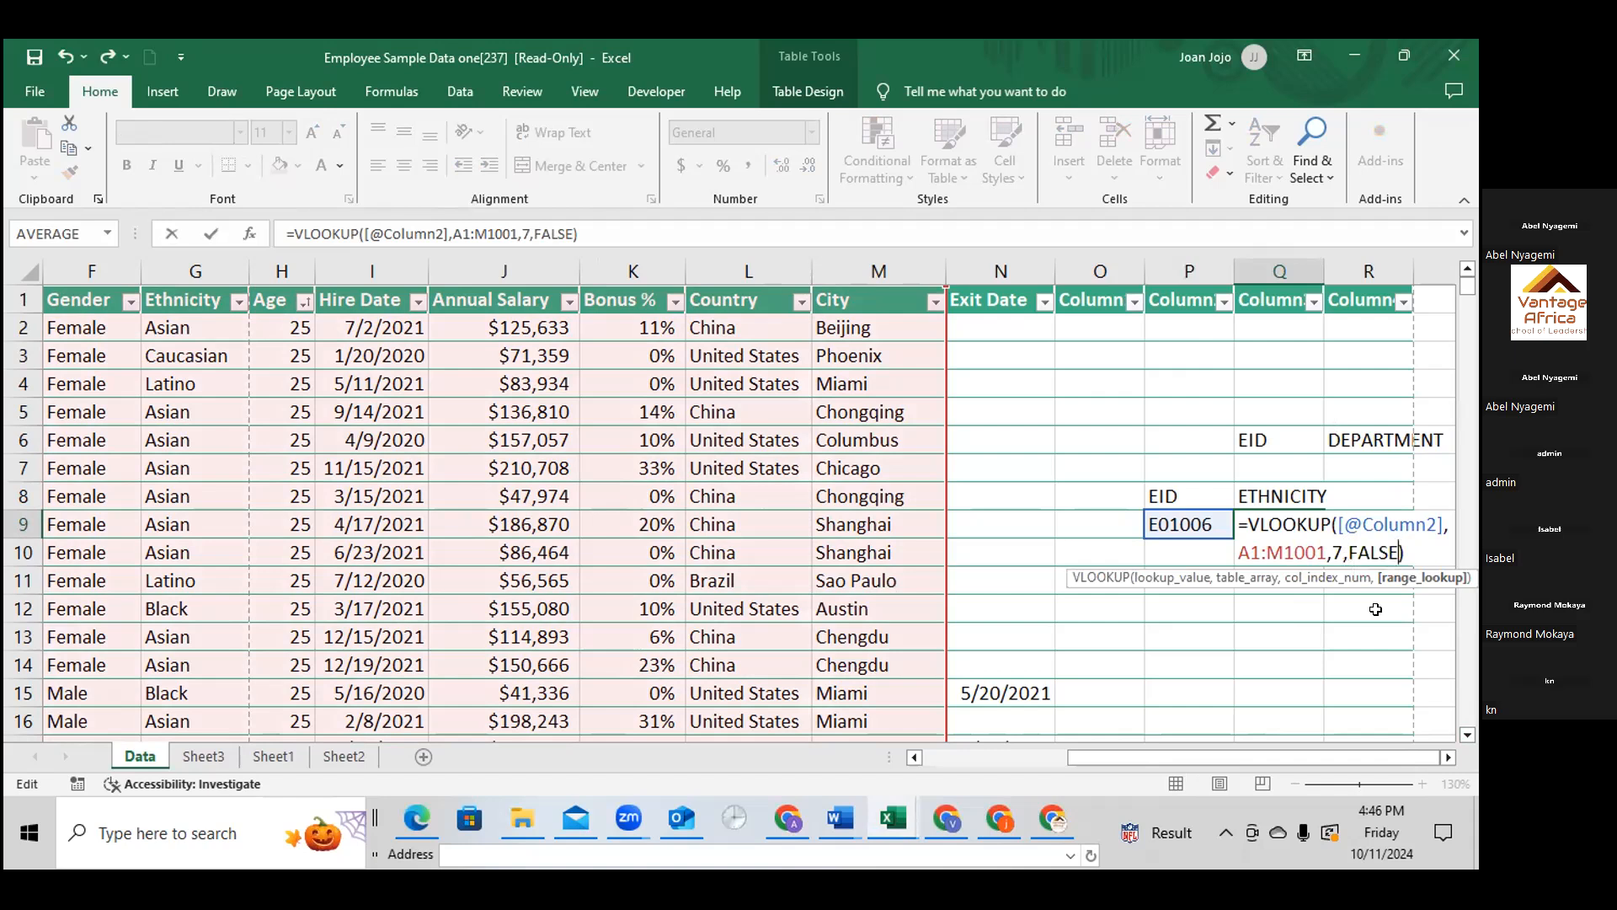
type(")")
key("Return")
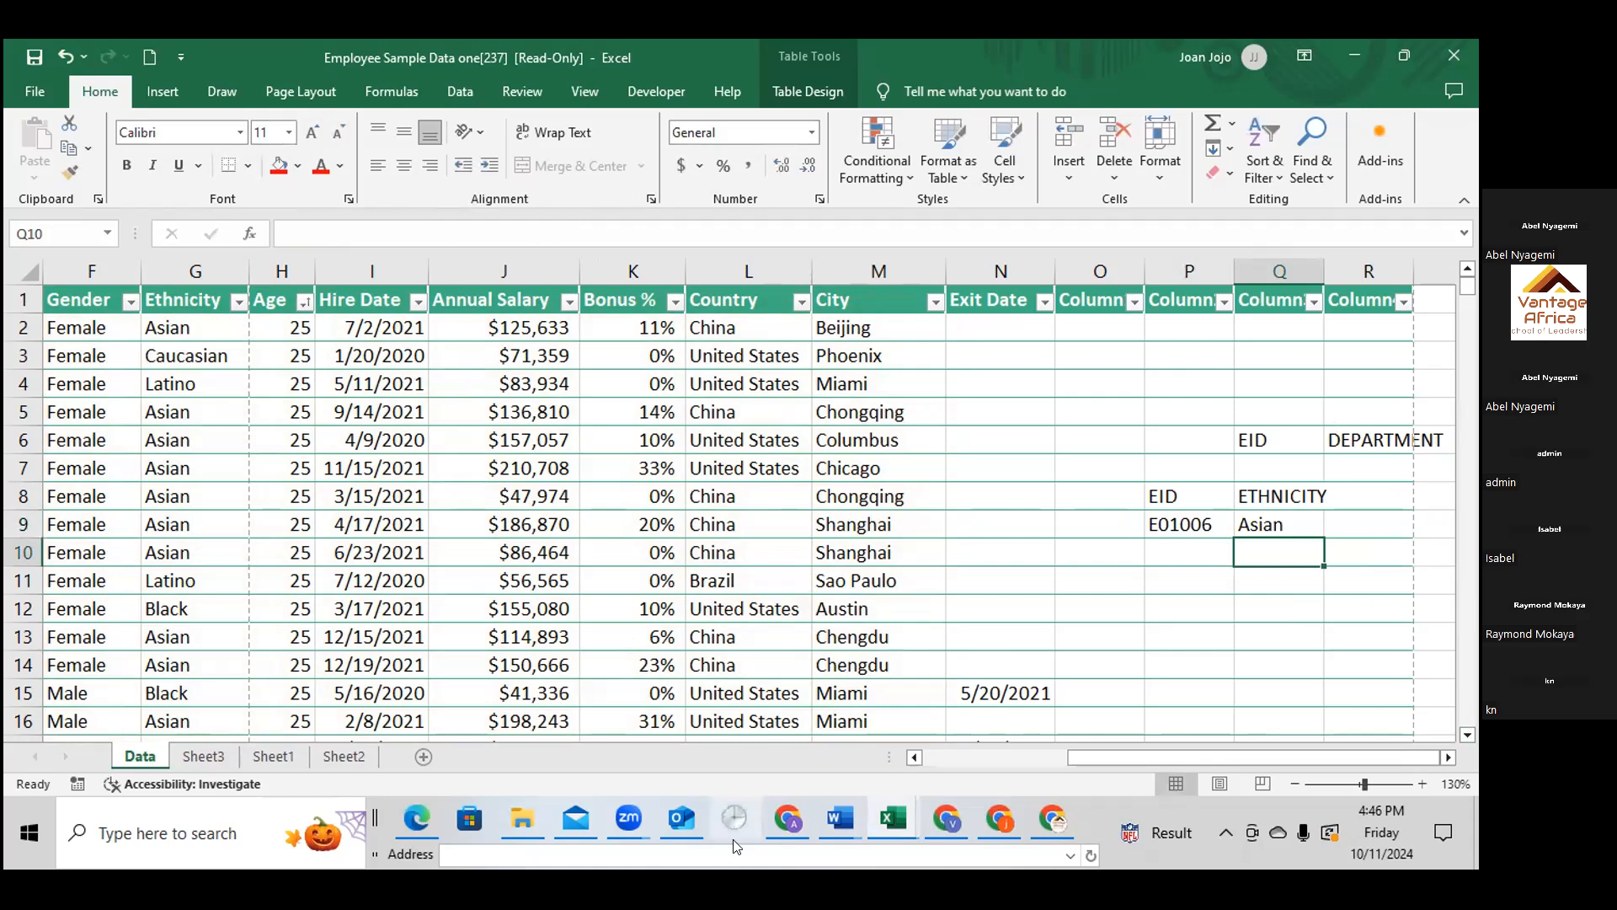
Switch to Gmail and expand the first message in the Datasets conversation down to its attachments
left_click(797, 815)
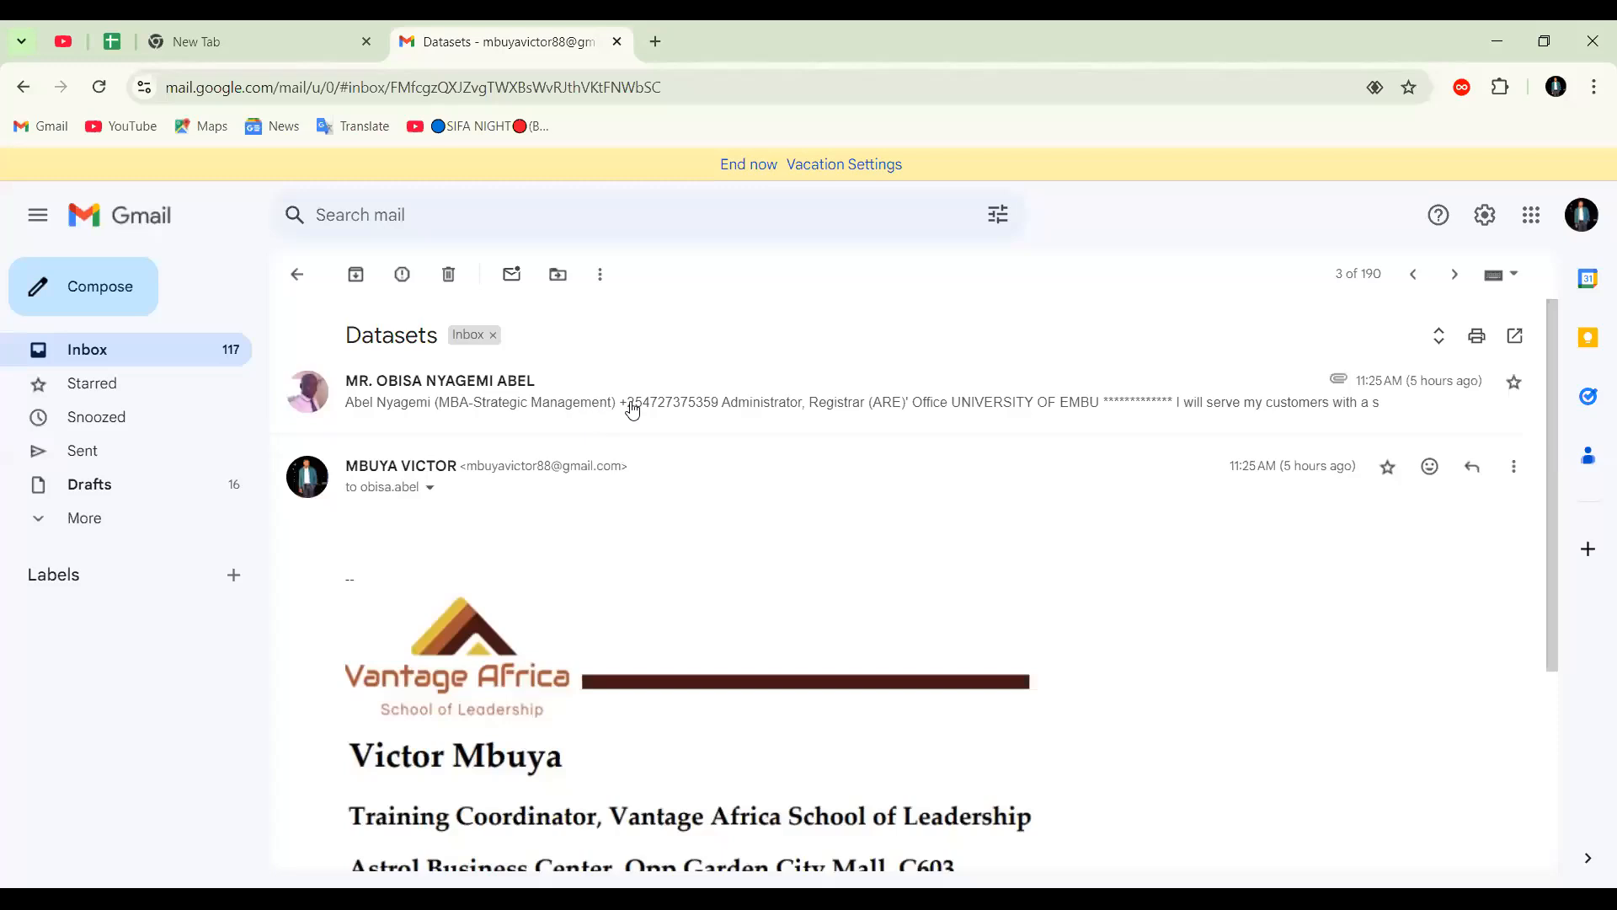
scroll(476, 411, "down", 1)
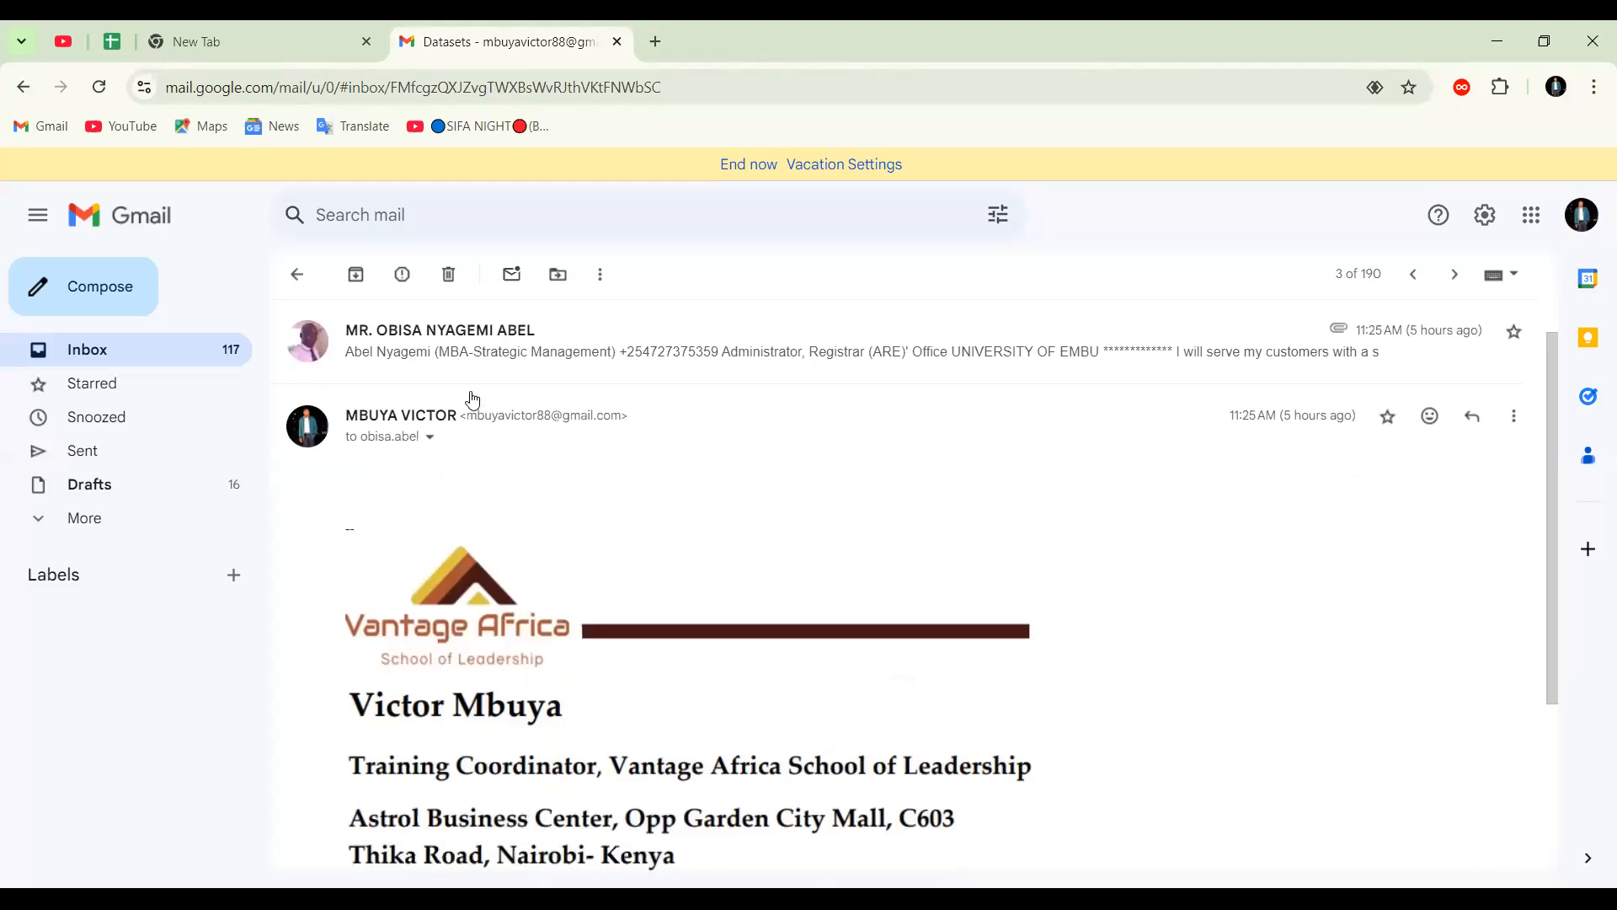
scroll(476, 411, "up", 1)
left_click(474, 401)
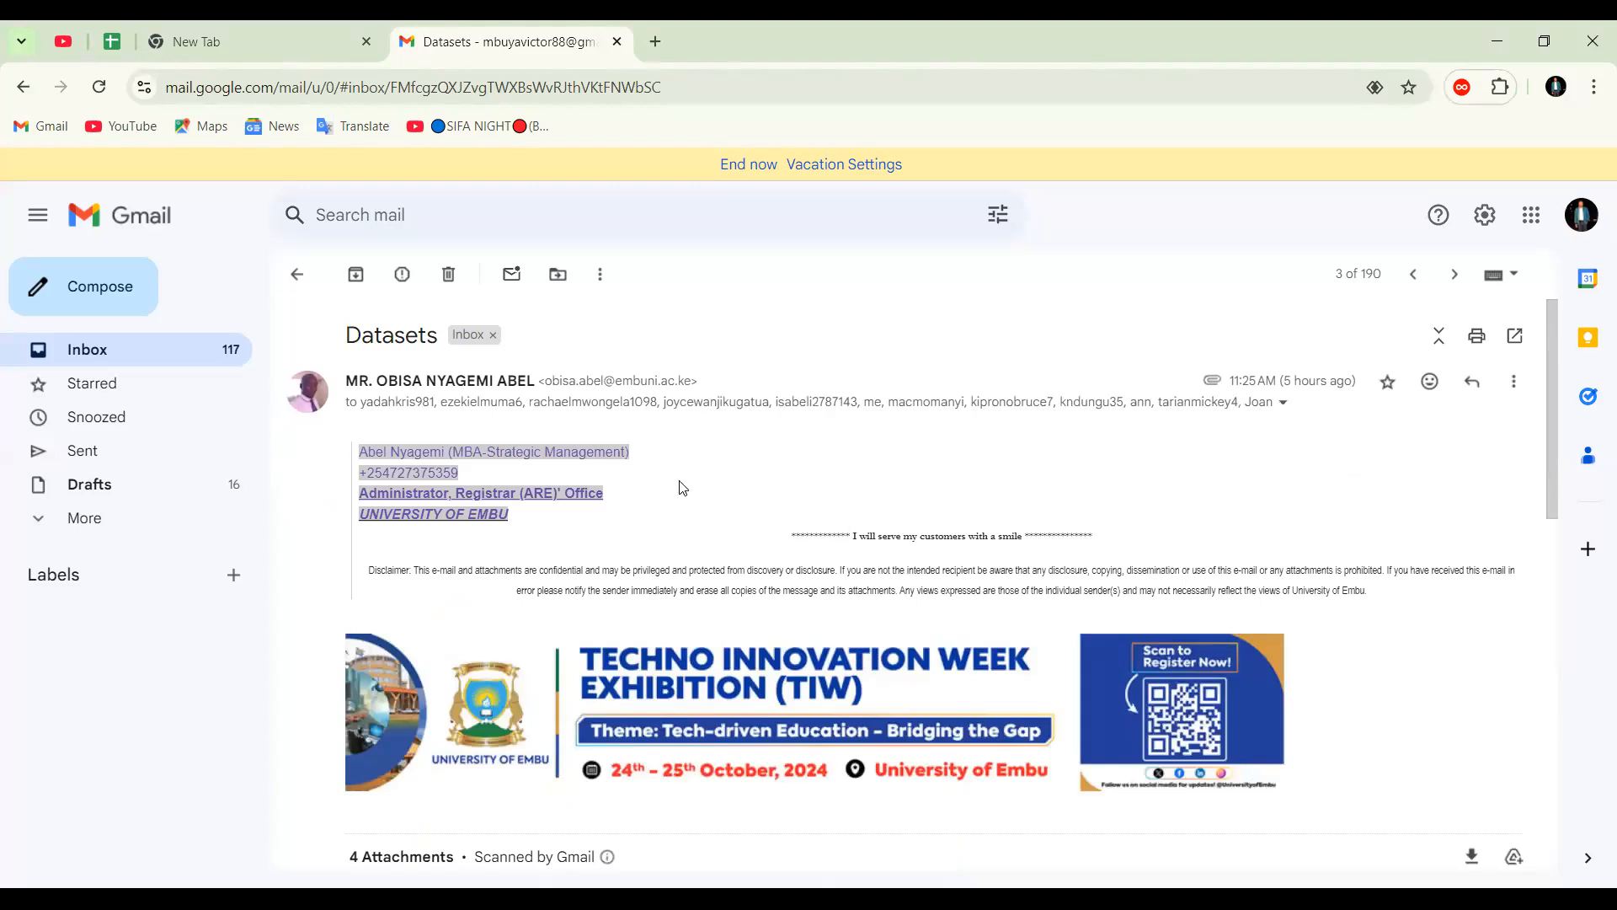
scroll(824, 587, "down", 3)
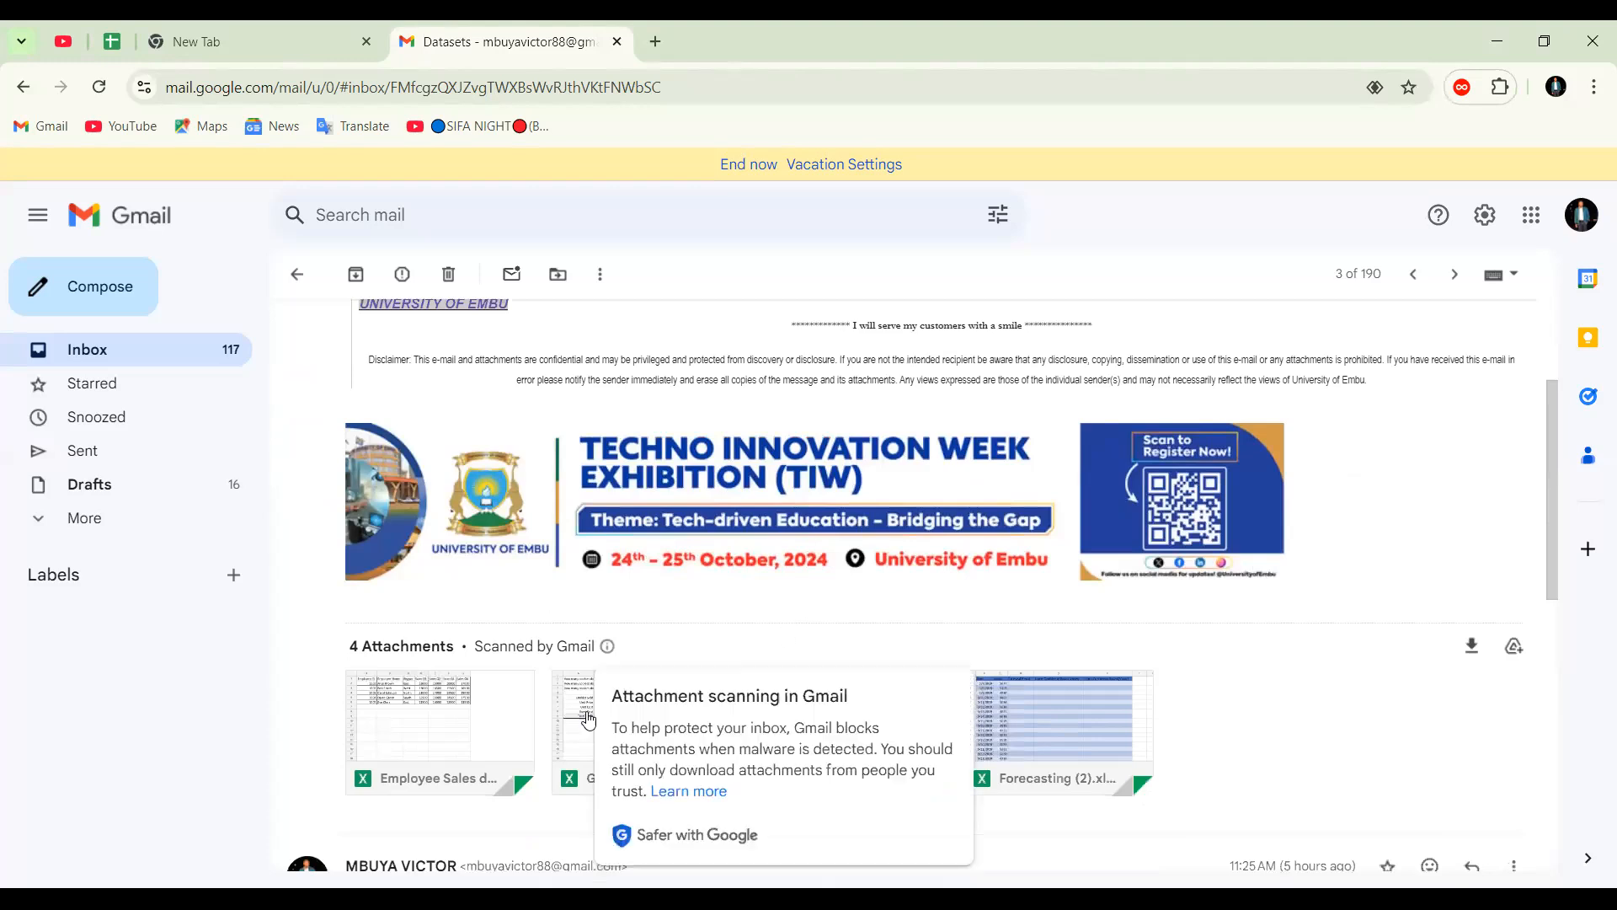
scroll(555, 729, "down", 1)
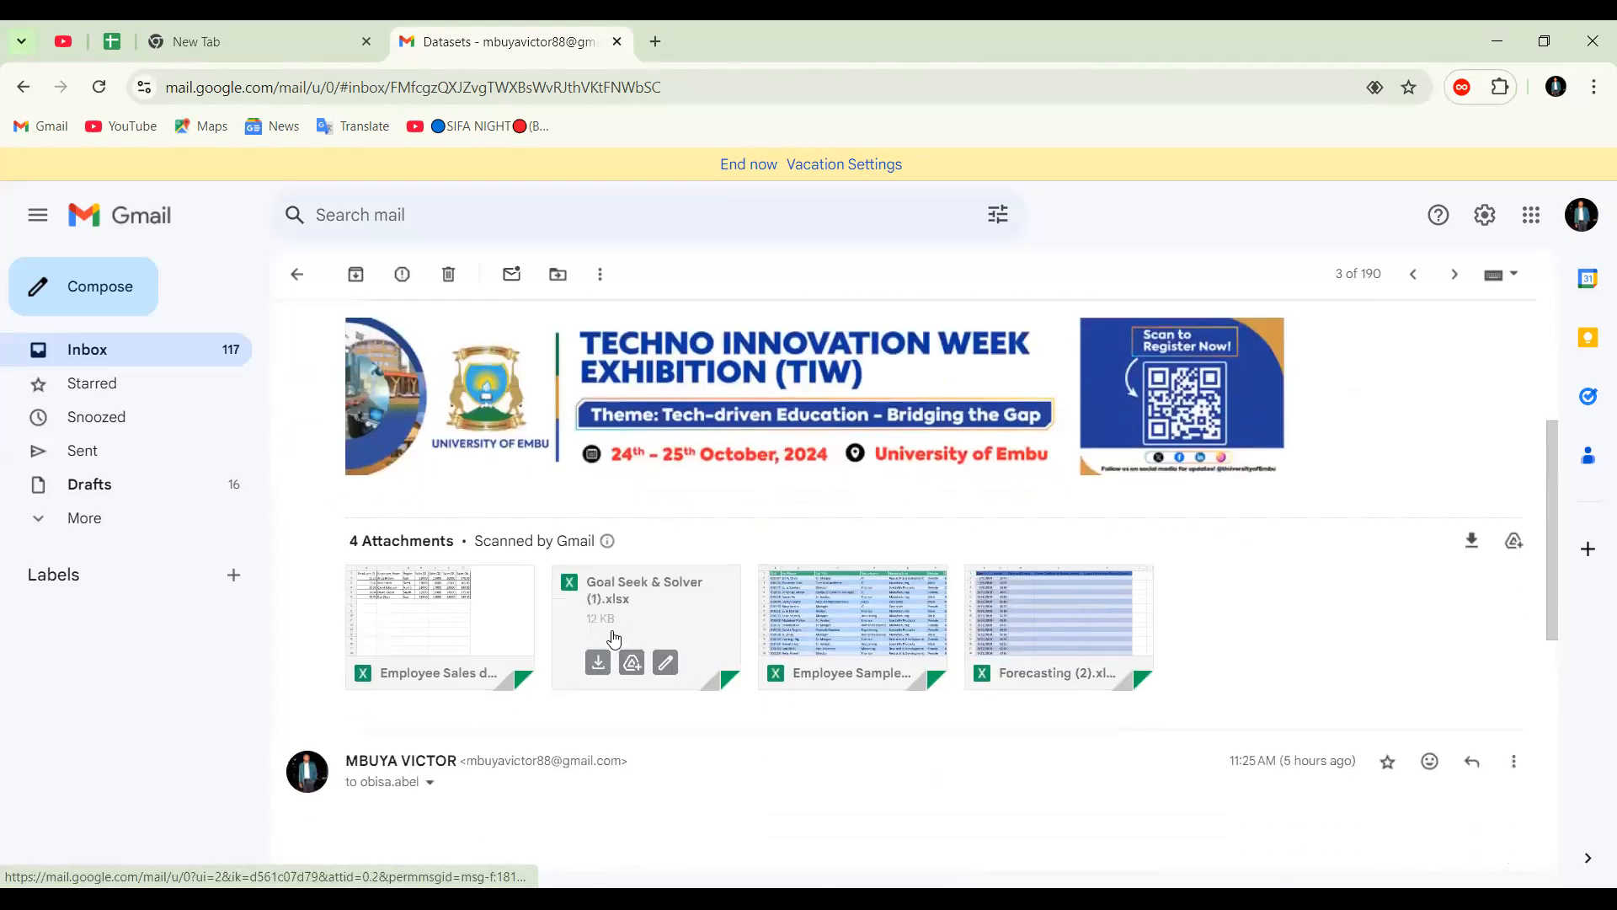
Preview the Employee Sales data.xlsx attachment, check its options for opening in other apps, and close the preview
left_click(464, 621)
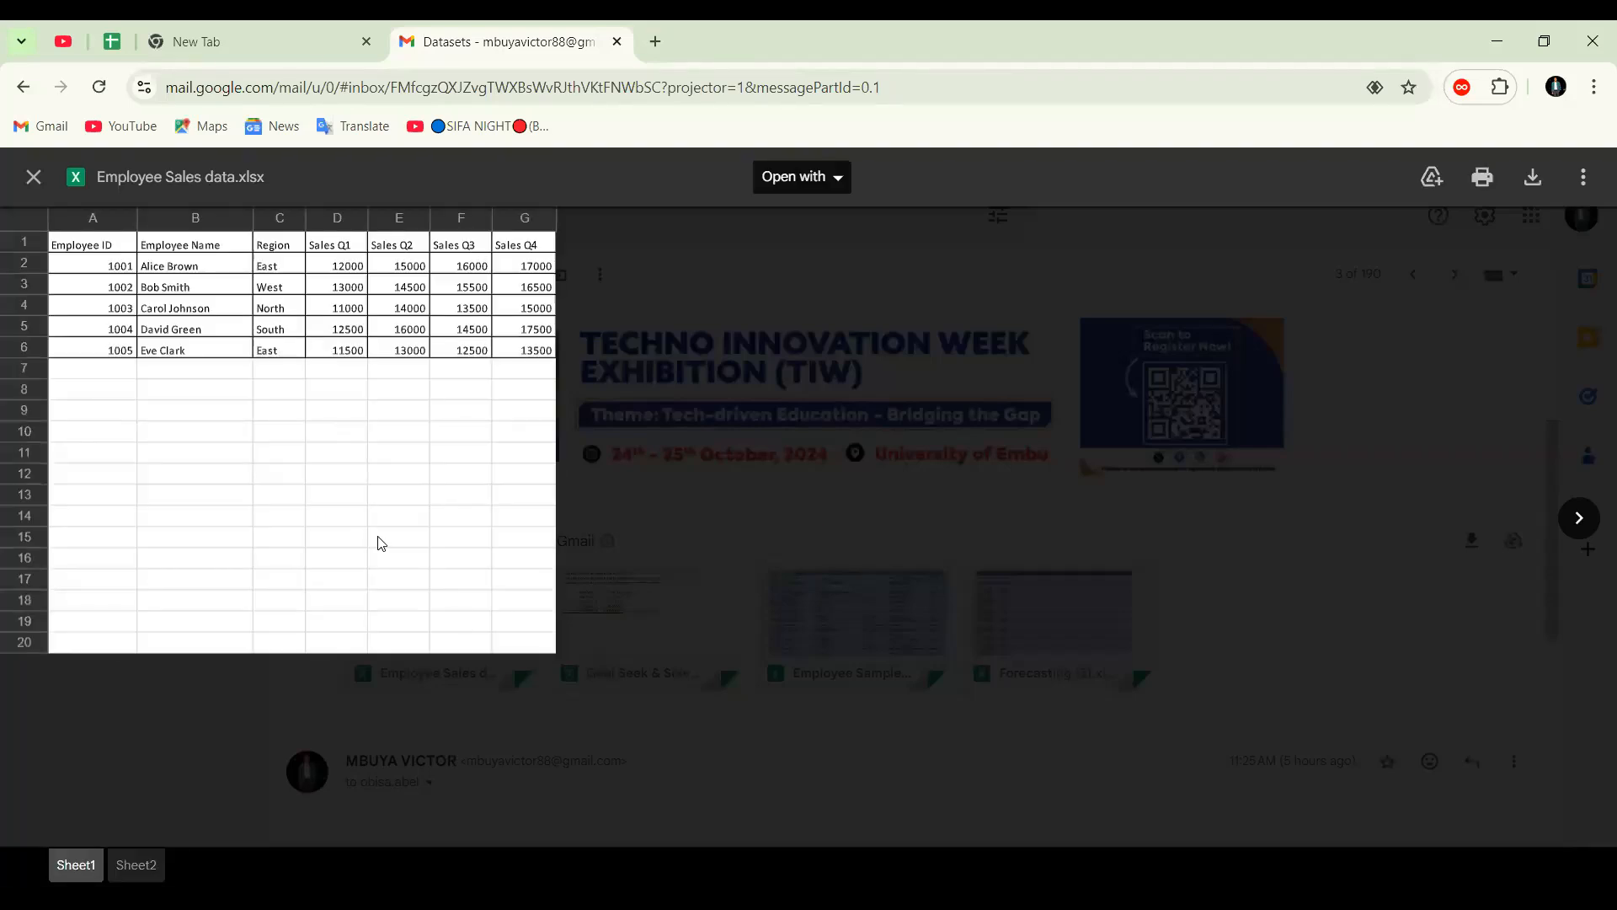
left_click(408, 393)
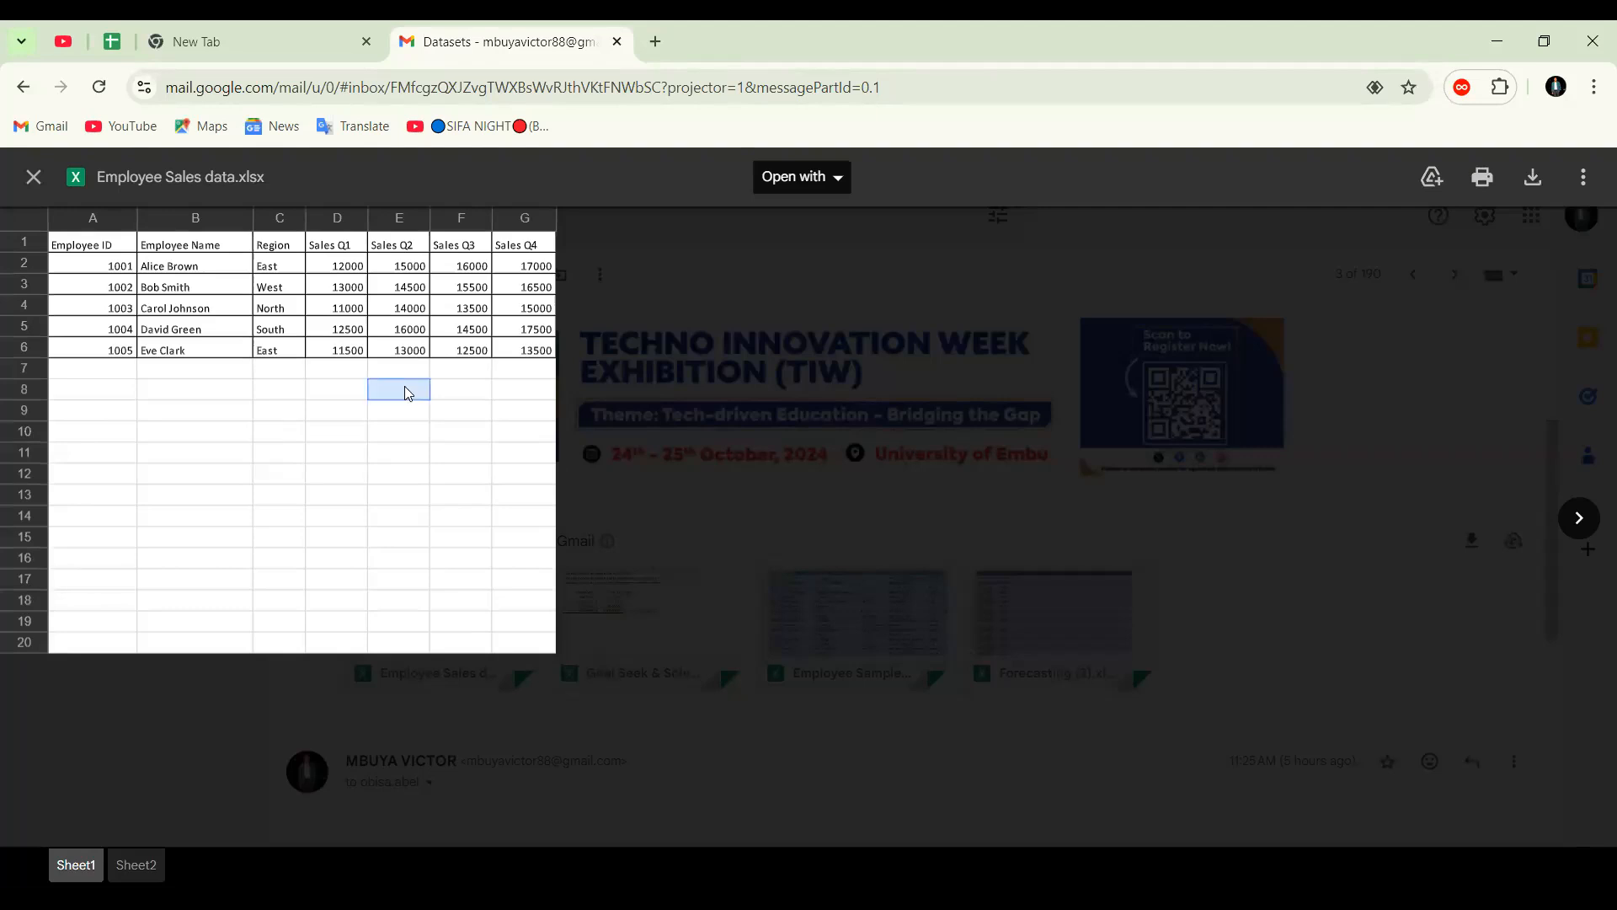
left_click(789, 187)
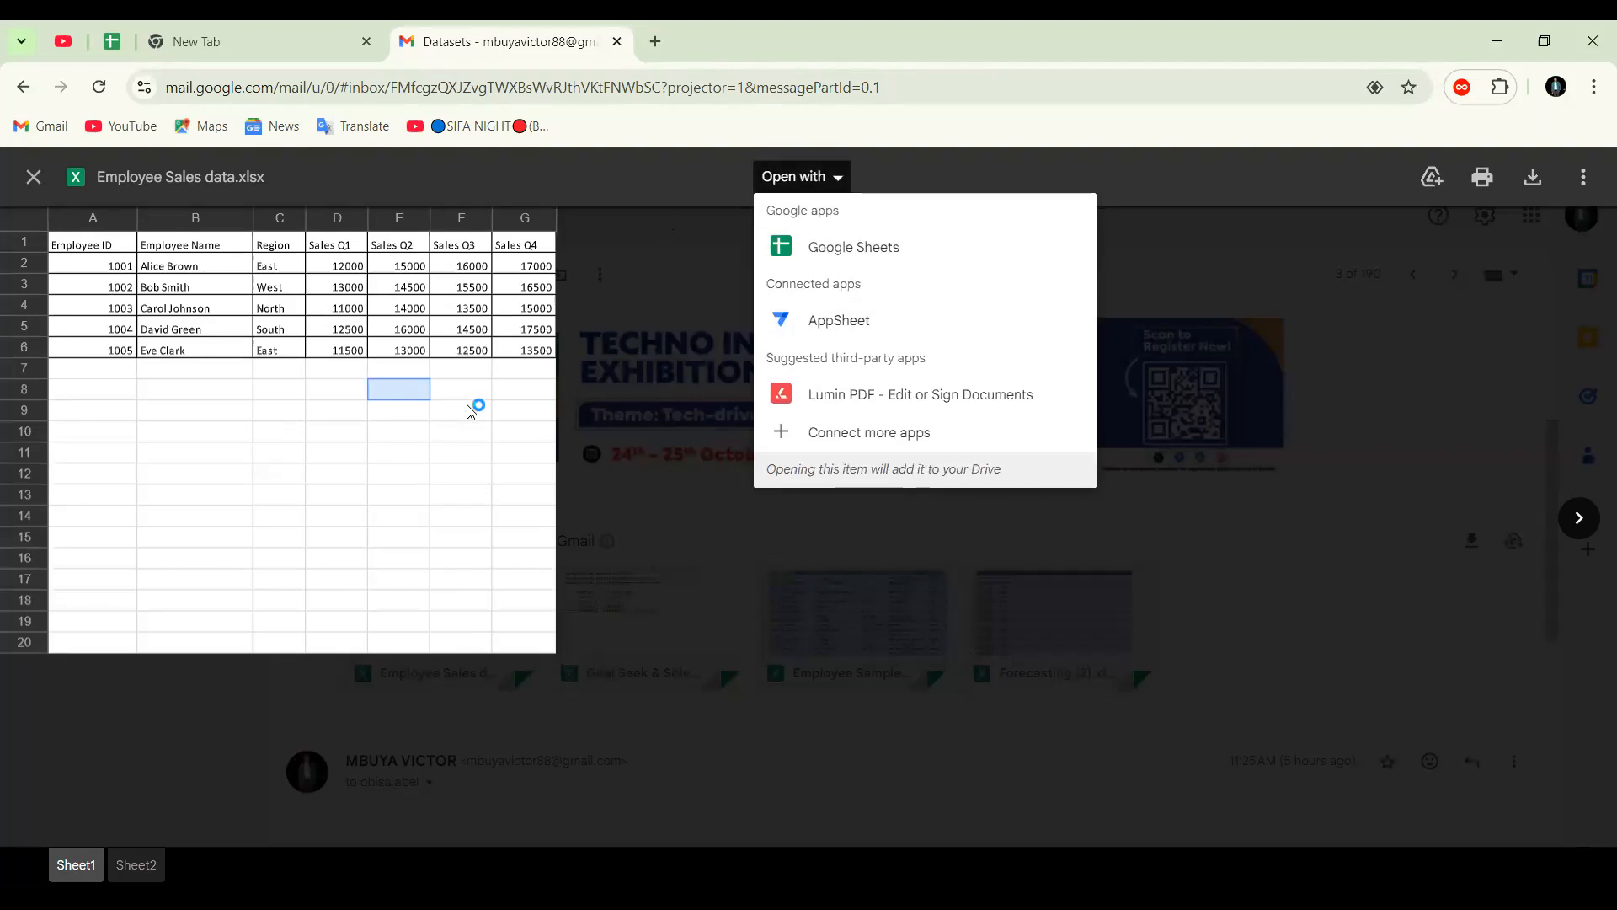
left_click(595, 424)
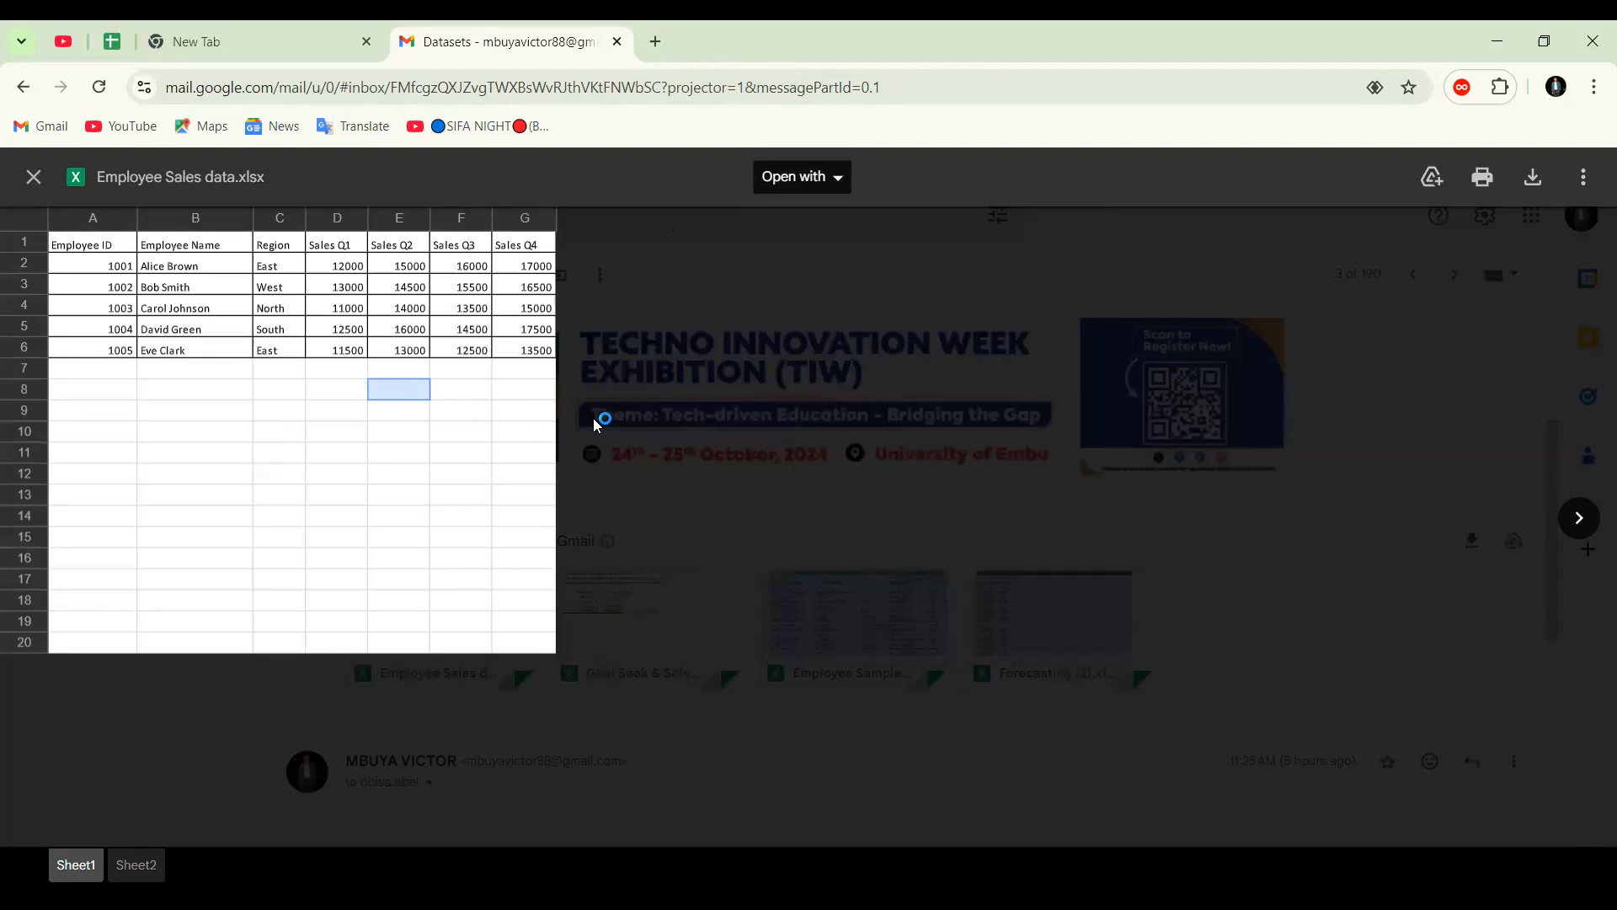
left_click(32, 179)
Download the Employee Sales data.xlsx attachment and add the Goal Seek & Solver (1).xlsx attachment to Google Drive
mouse_move(480, 684)
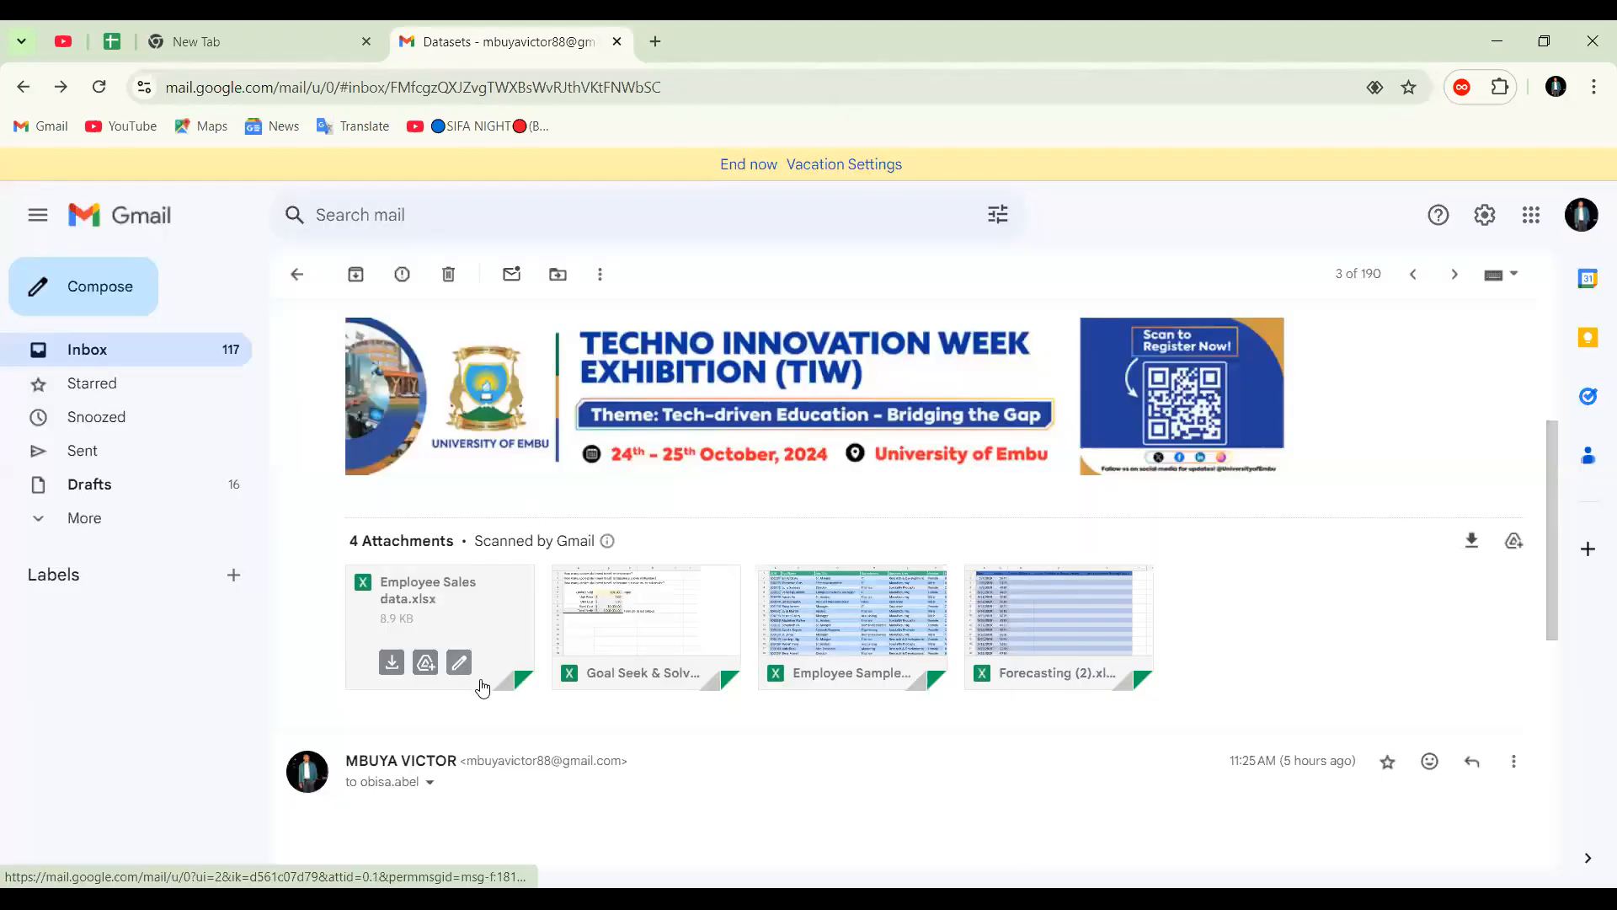
left_click(390, 671)
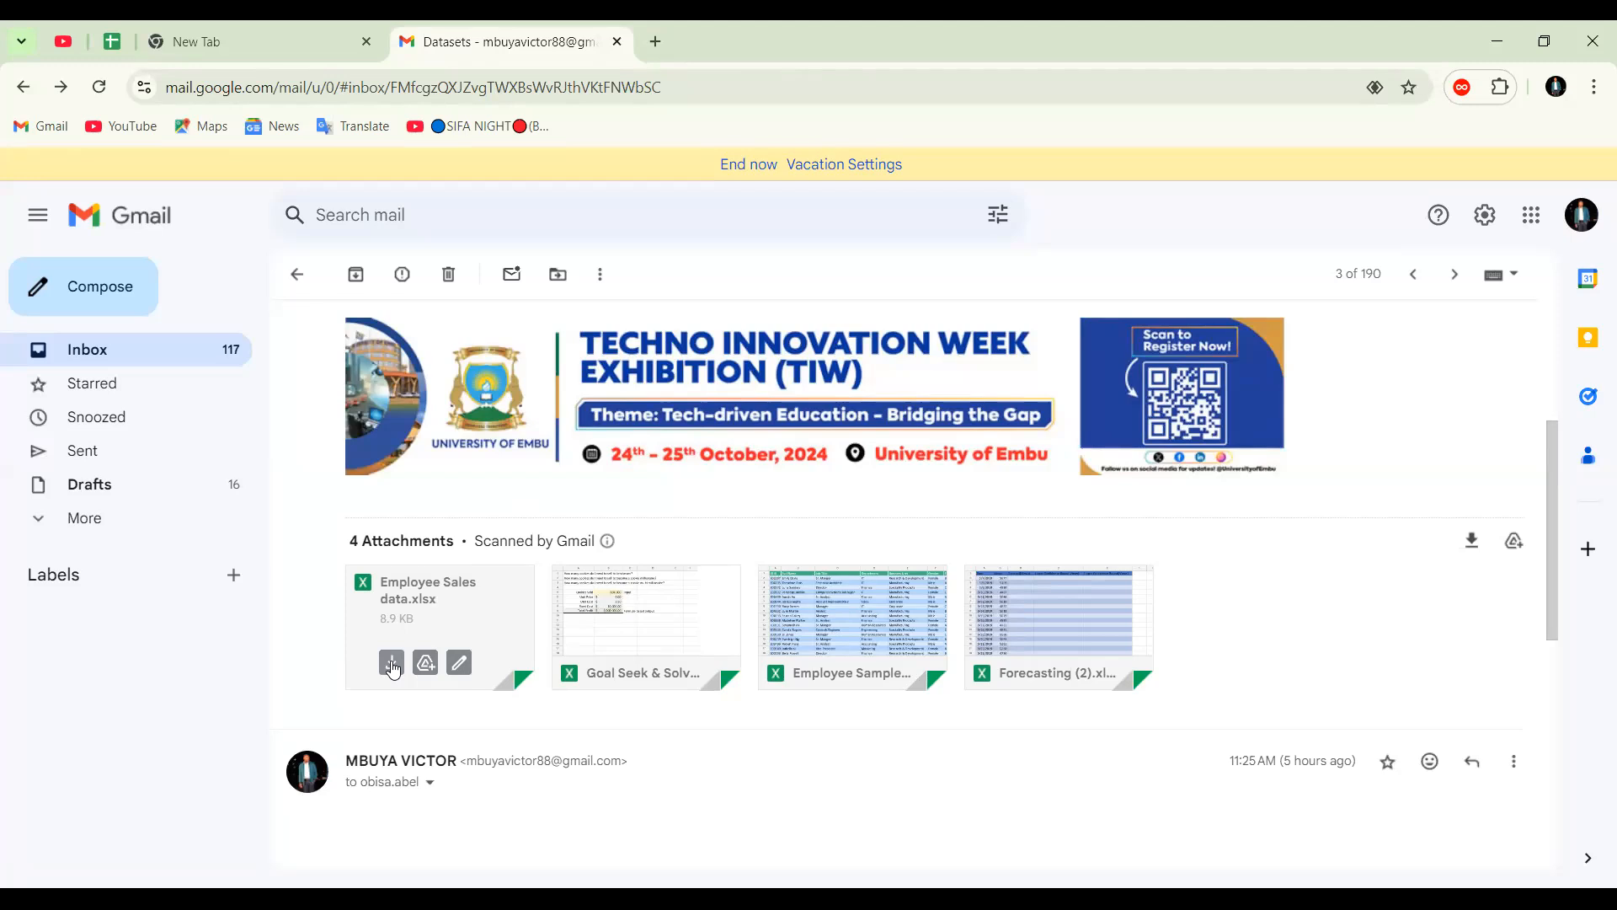
left_click(631, 662)
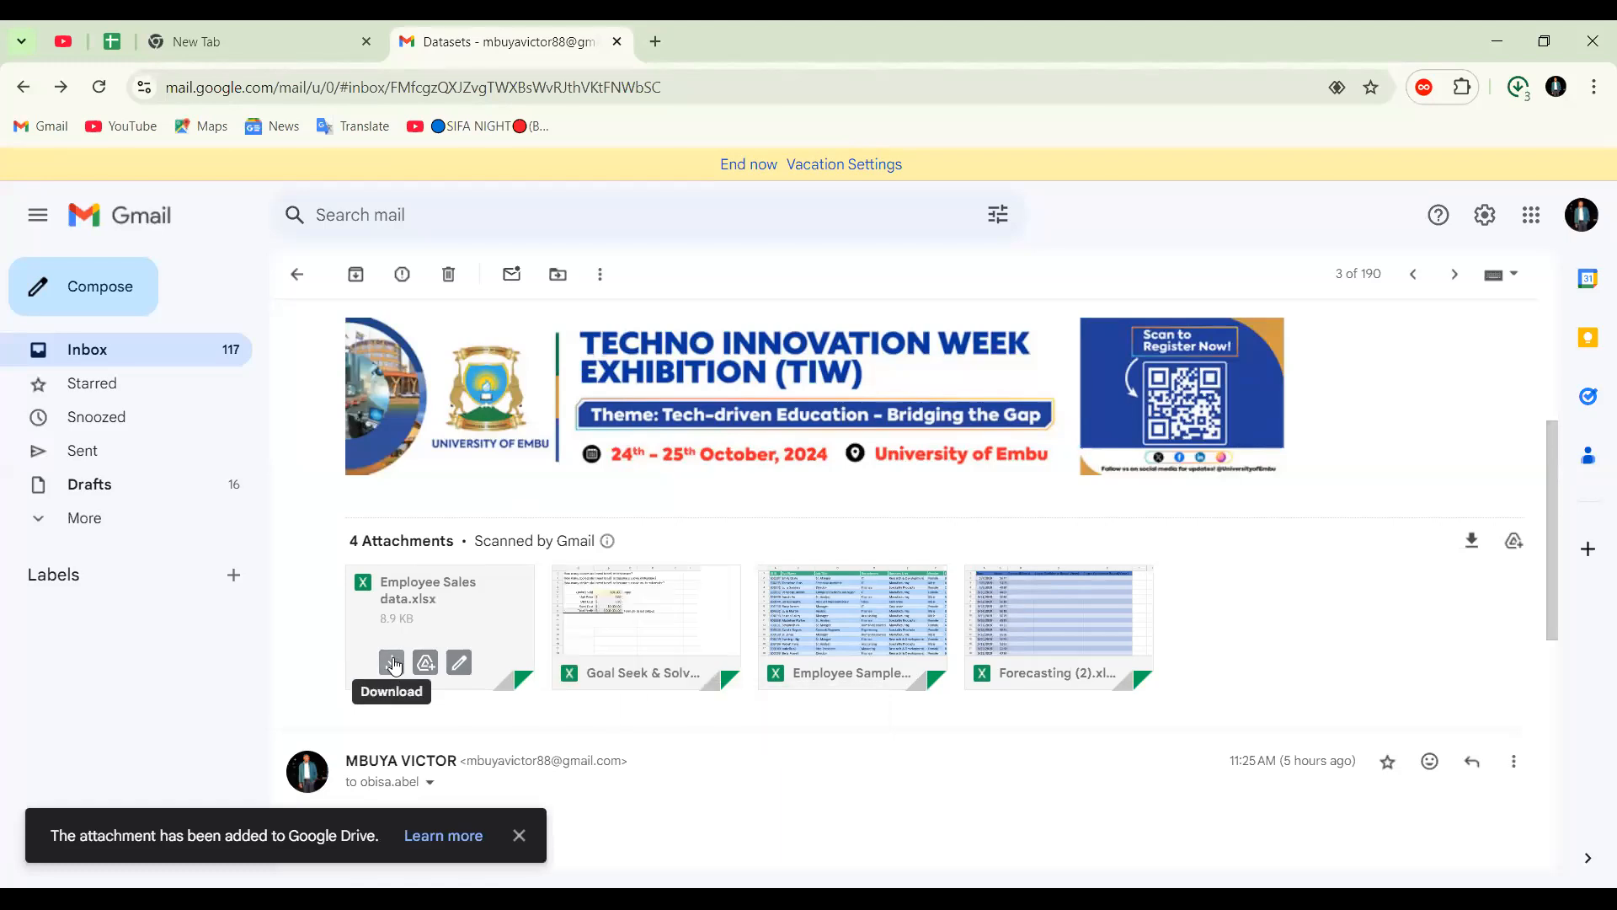
Open the downloaded Employee Sales data.xlsx in Excel from the browser's recent downloads
left_click(1518, 89)
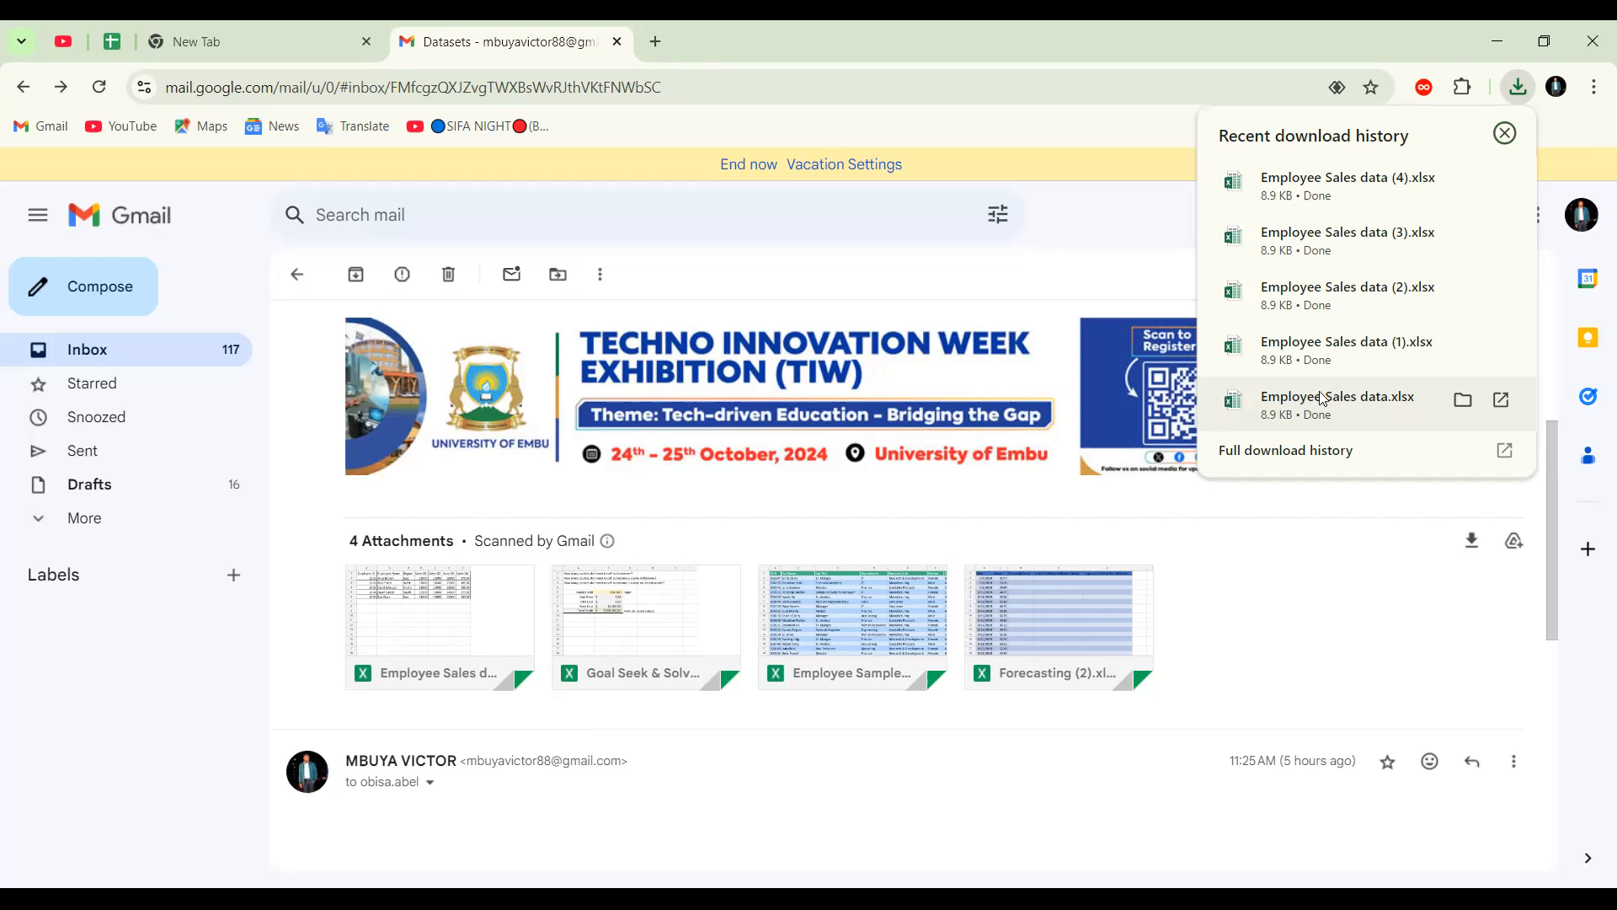
left_click(1338, 354)
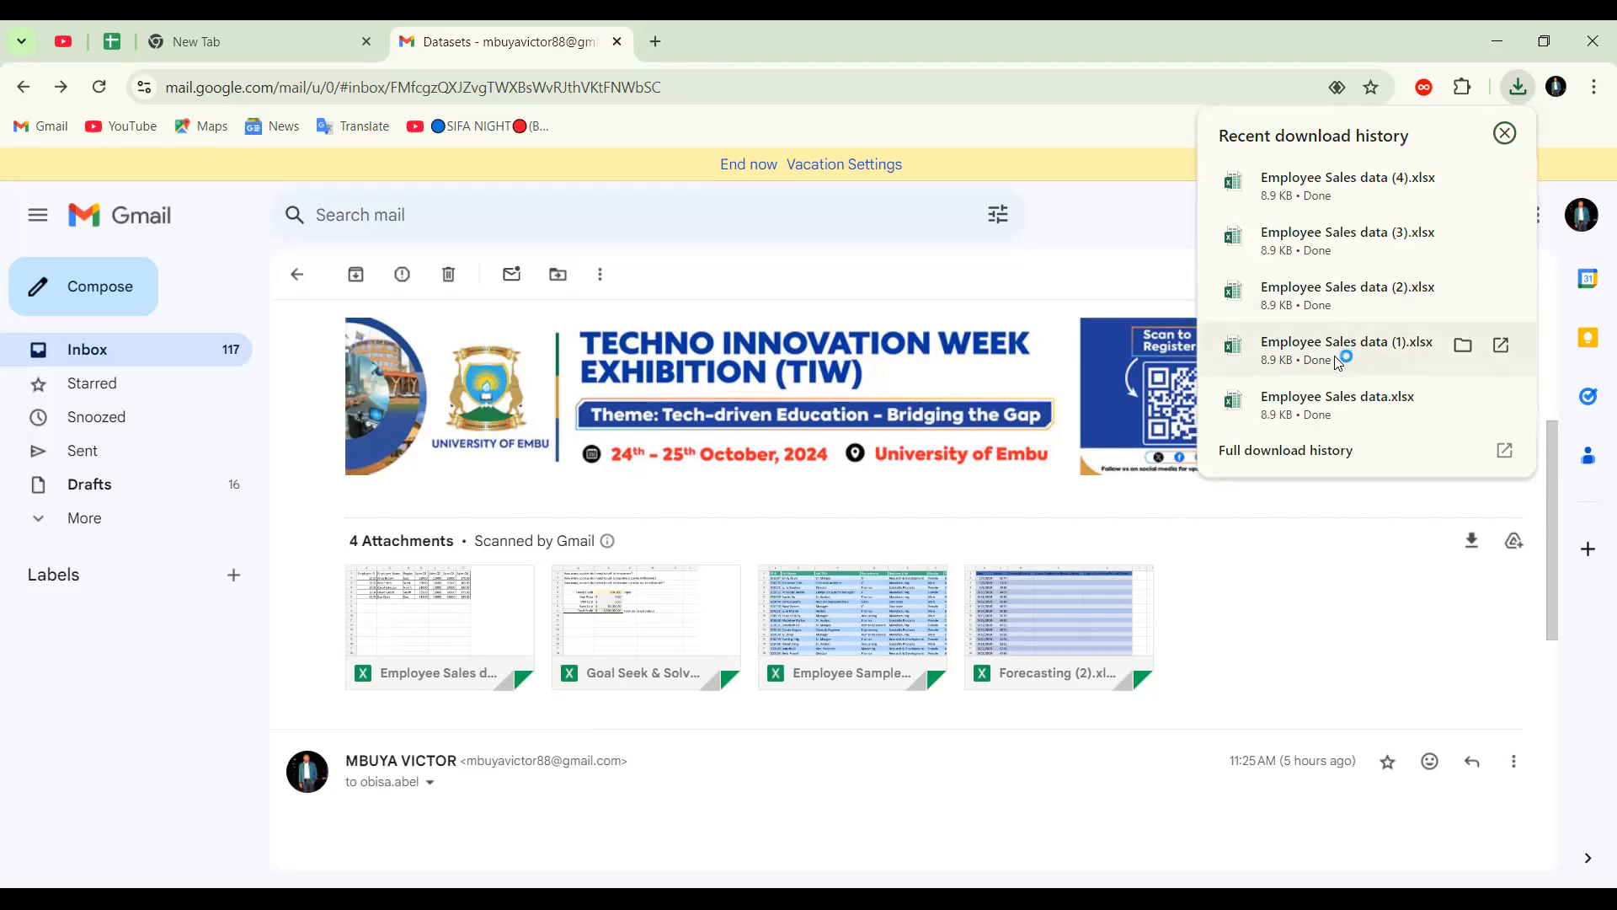
left_click(1310, 393)
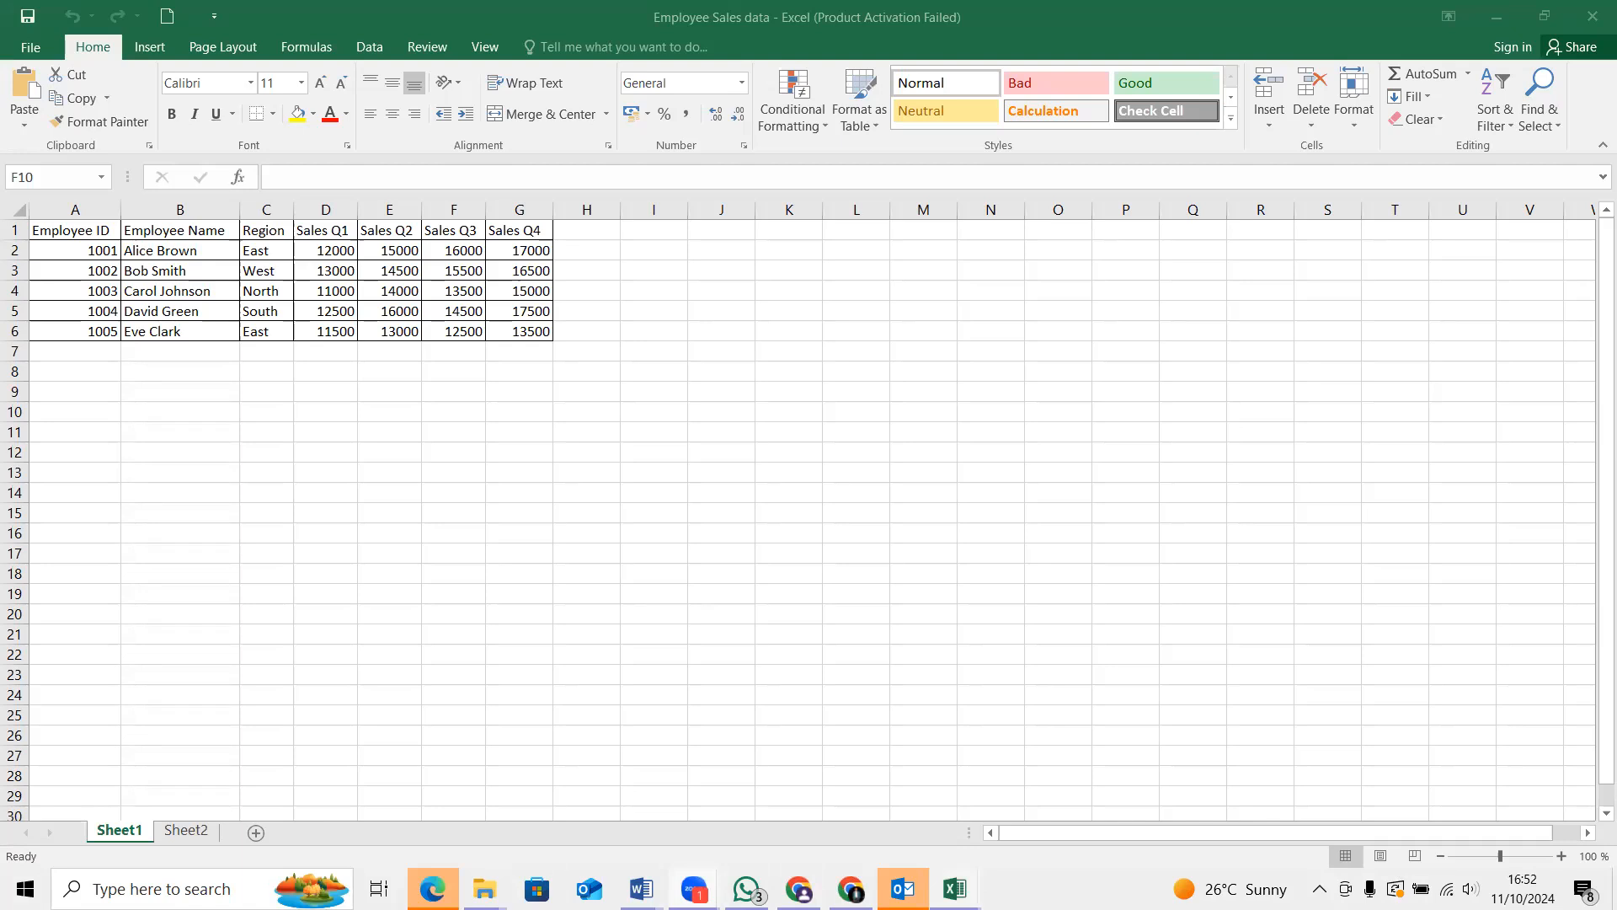
Enlarge the worksheet view to 150%
mouse_move(954, 889)
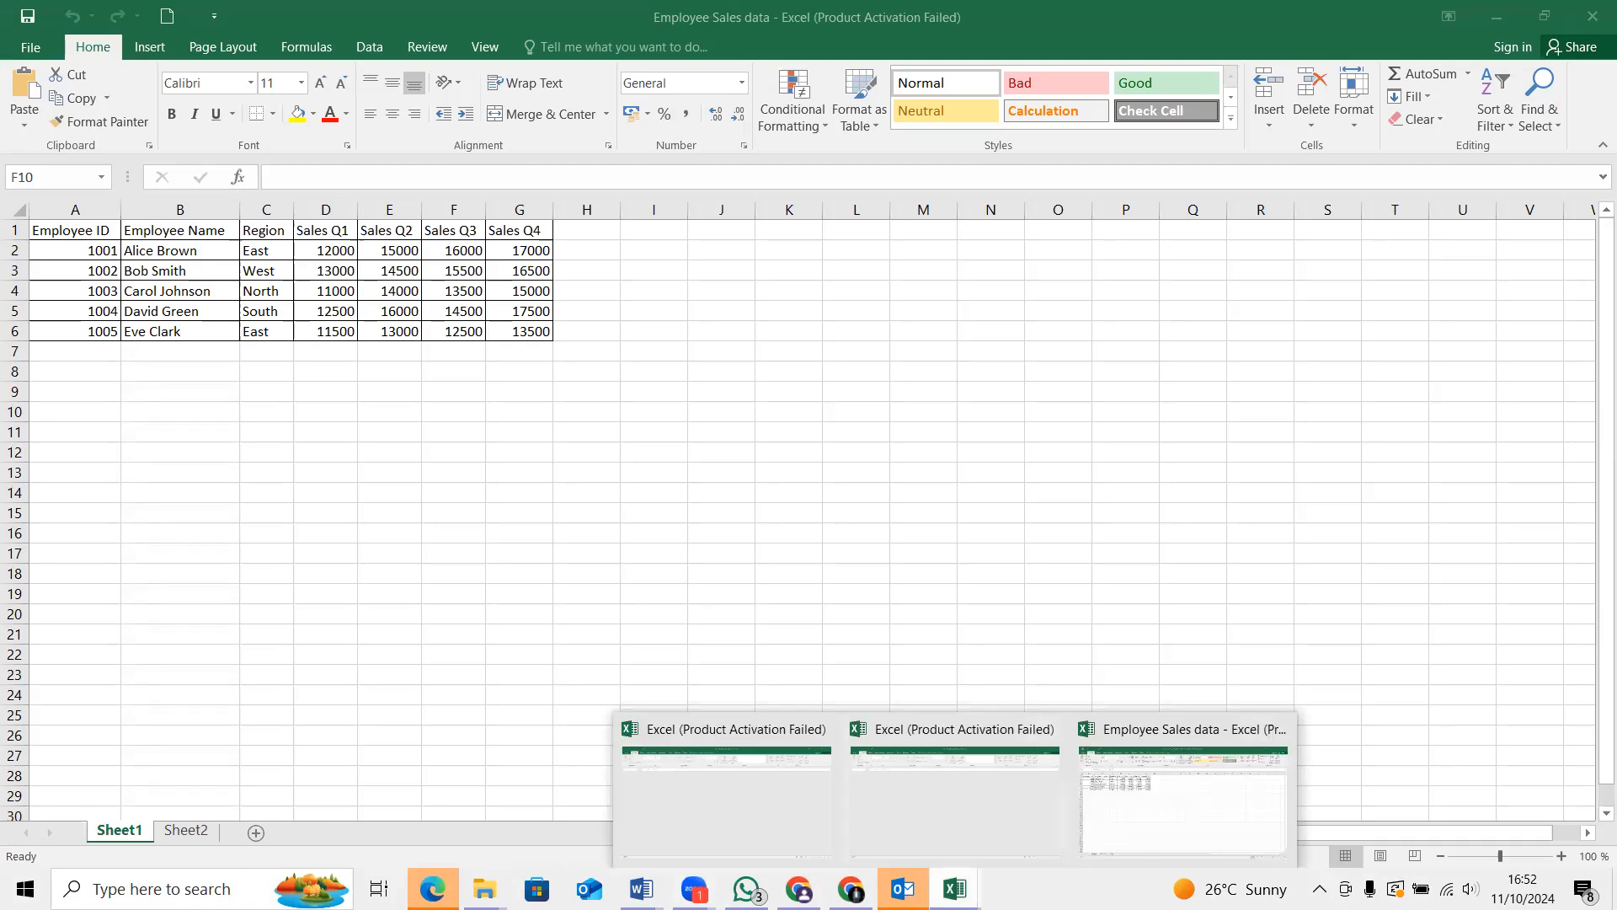
mouse_move(487, 886)
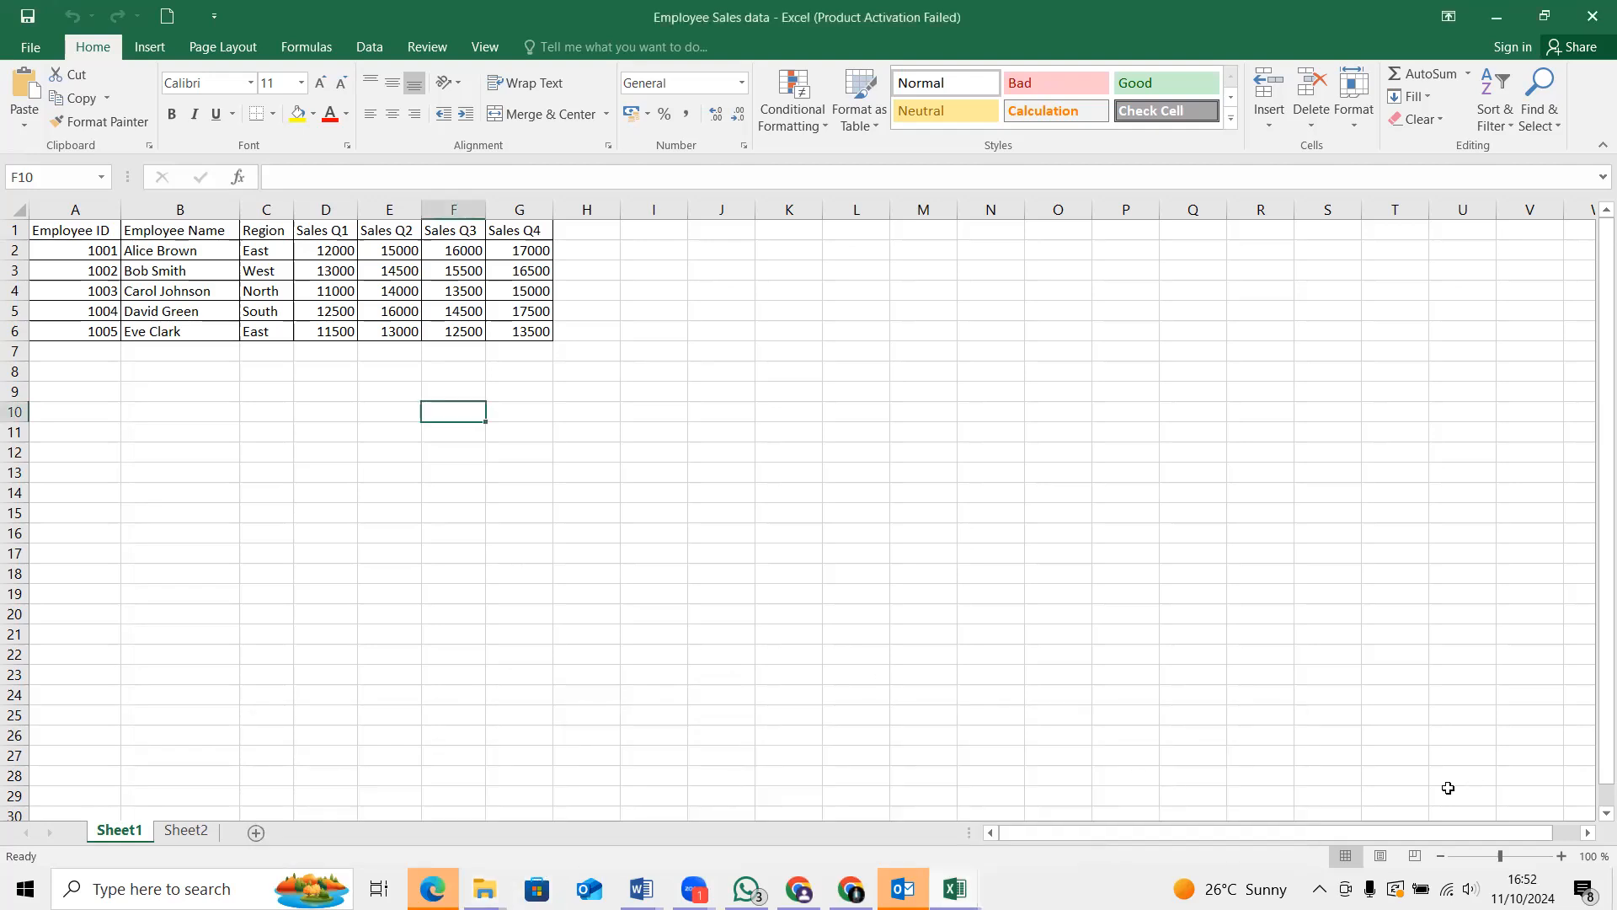
left_click(1560, 855)
left_click(1560, 856)
left_click(1560, 855)
left_click(1560, 856)
left_click(1559, 856)
left_click(1559, 856)
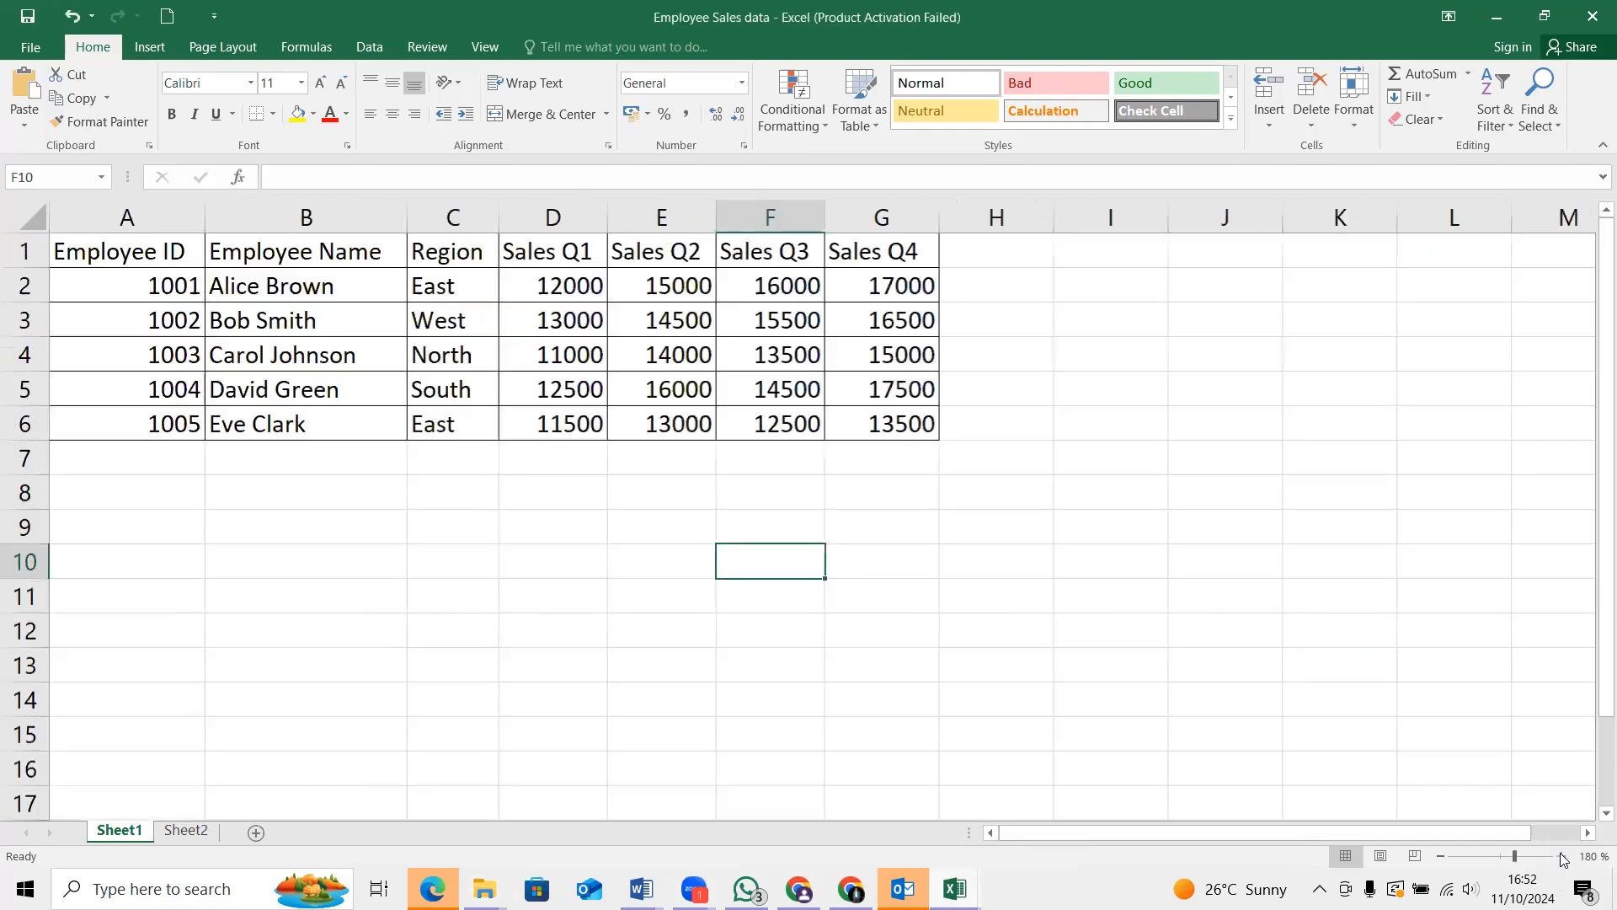
left_click(1560, 856)
left_click(1560, 856)
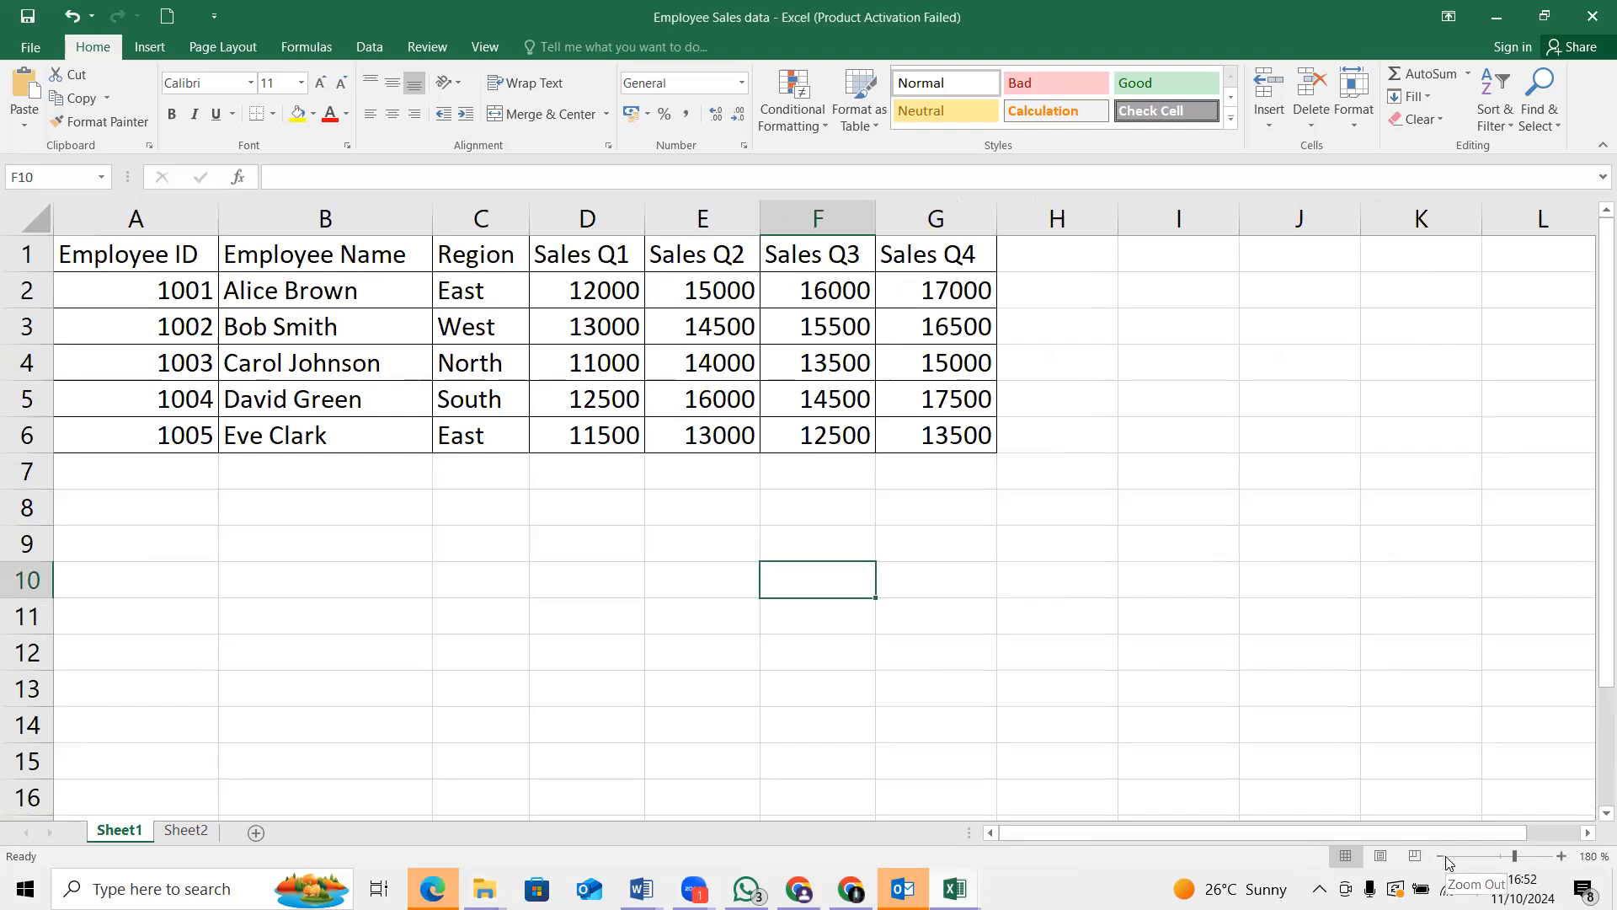
left_click(1443, 858)
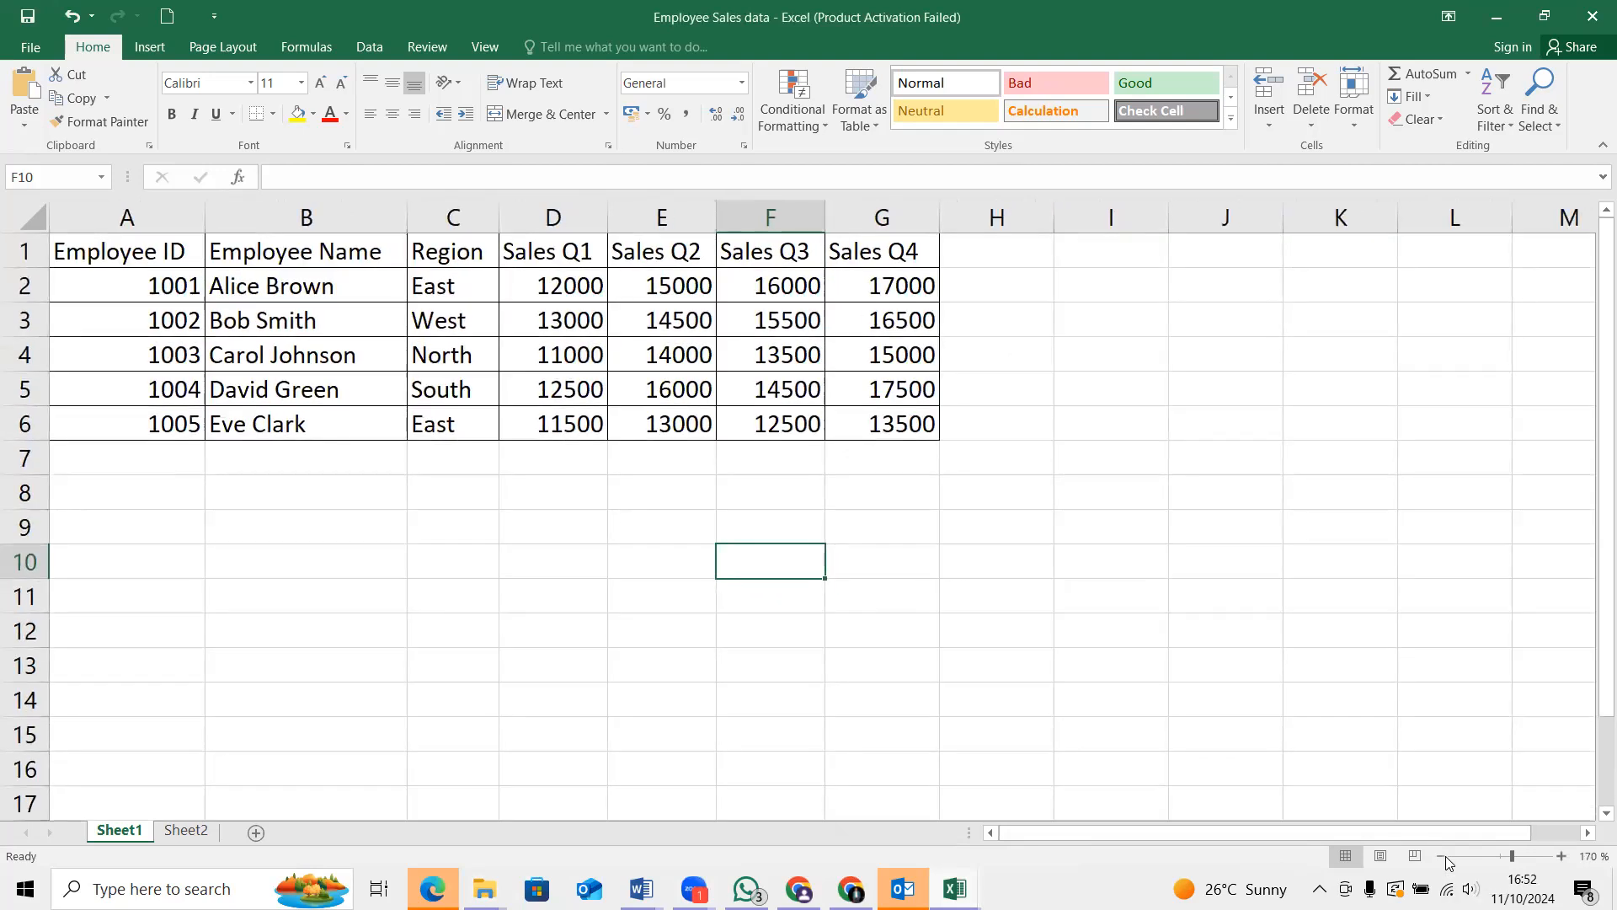
left_click(1445, 857)
left_click(1446, 857)
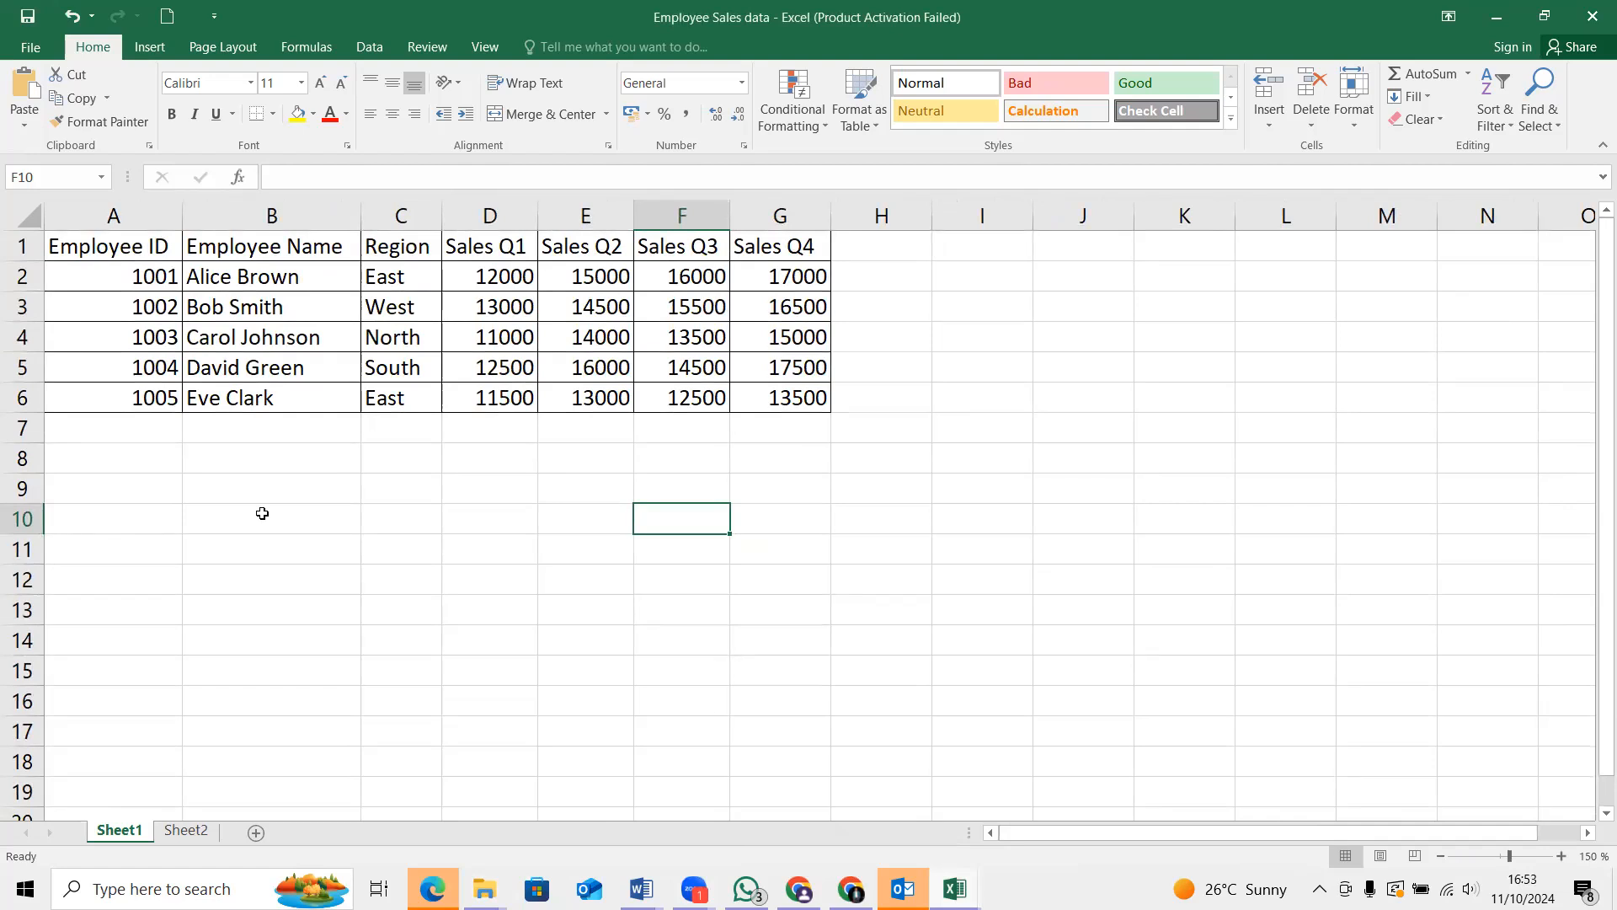
Begin a formula in cell G7, directly below the Sales Q4 figures
left_click(780, 216)
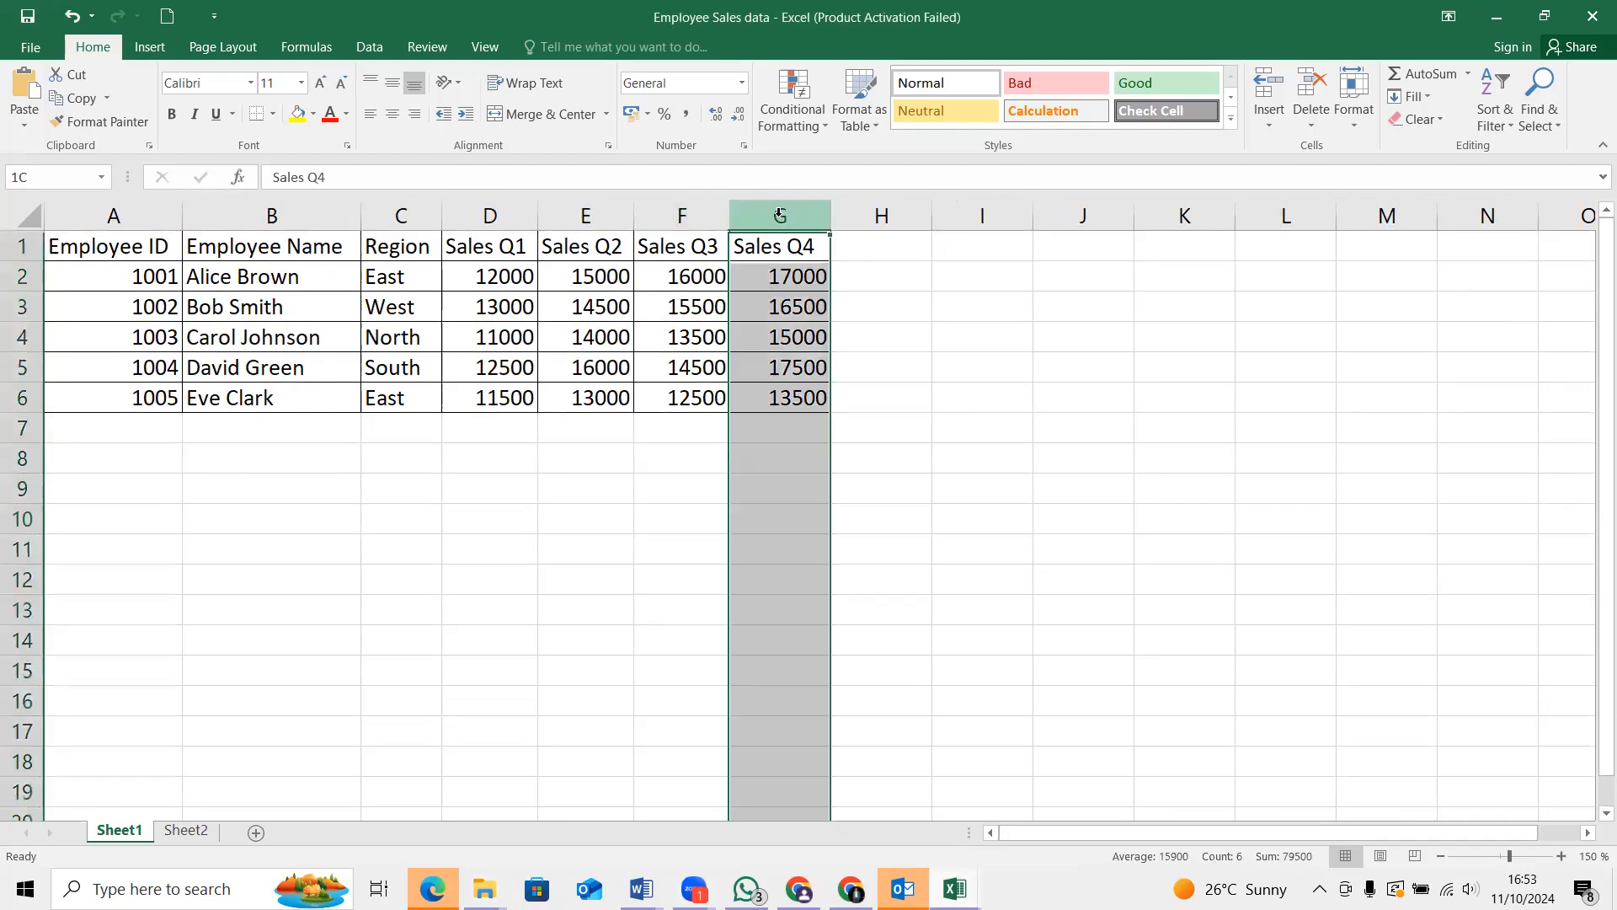
left_click(767, 437)
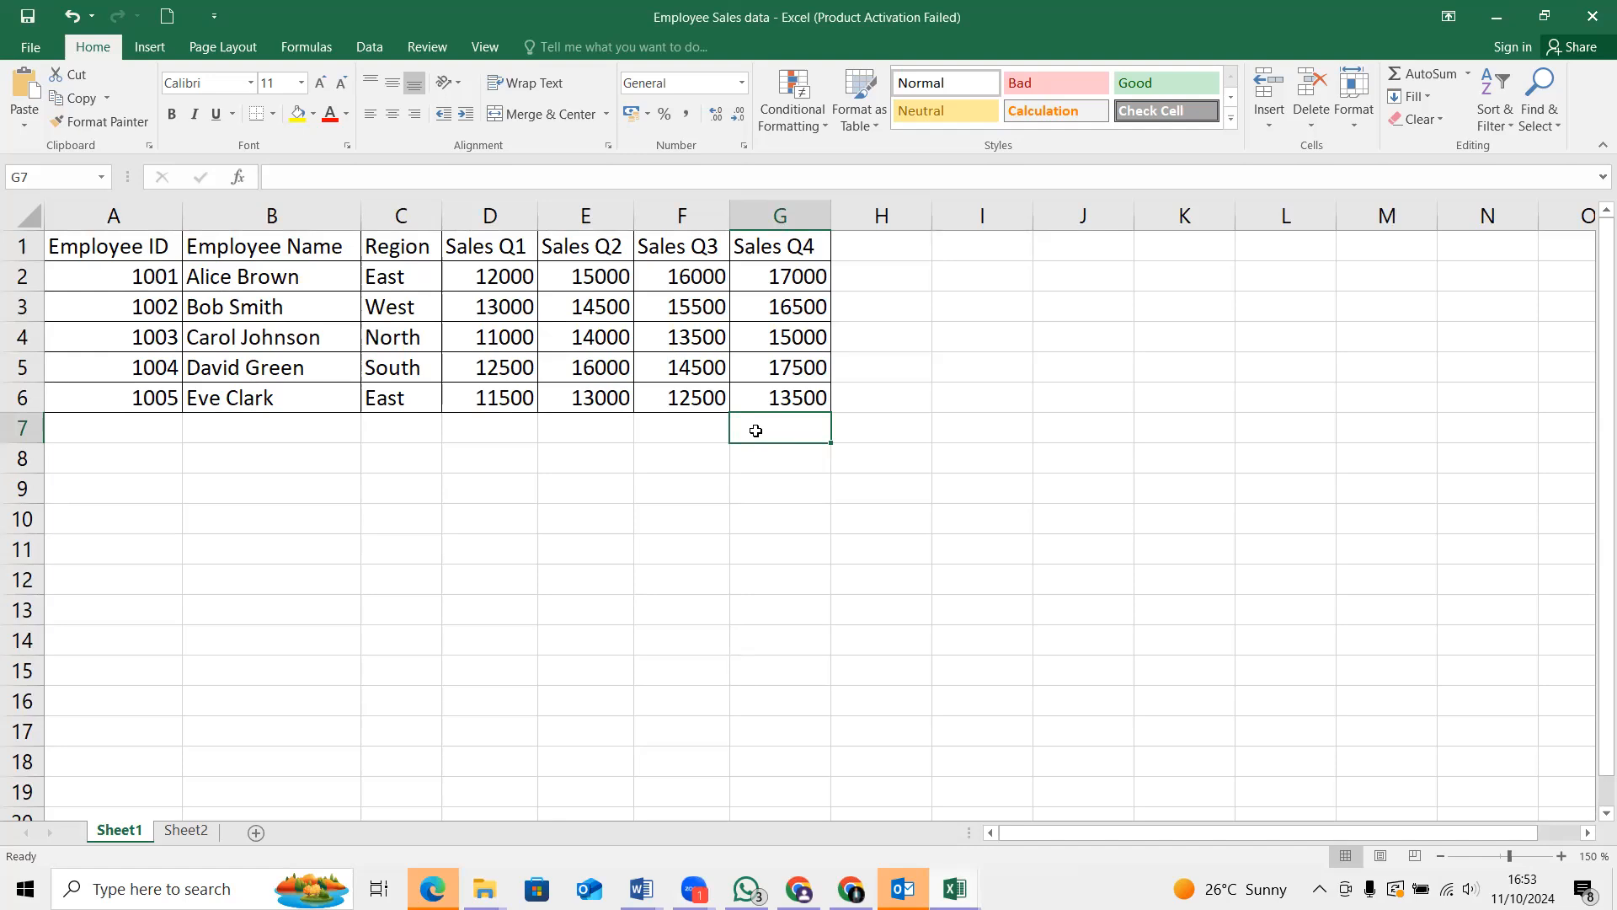
type("=")
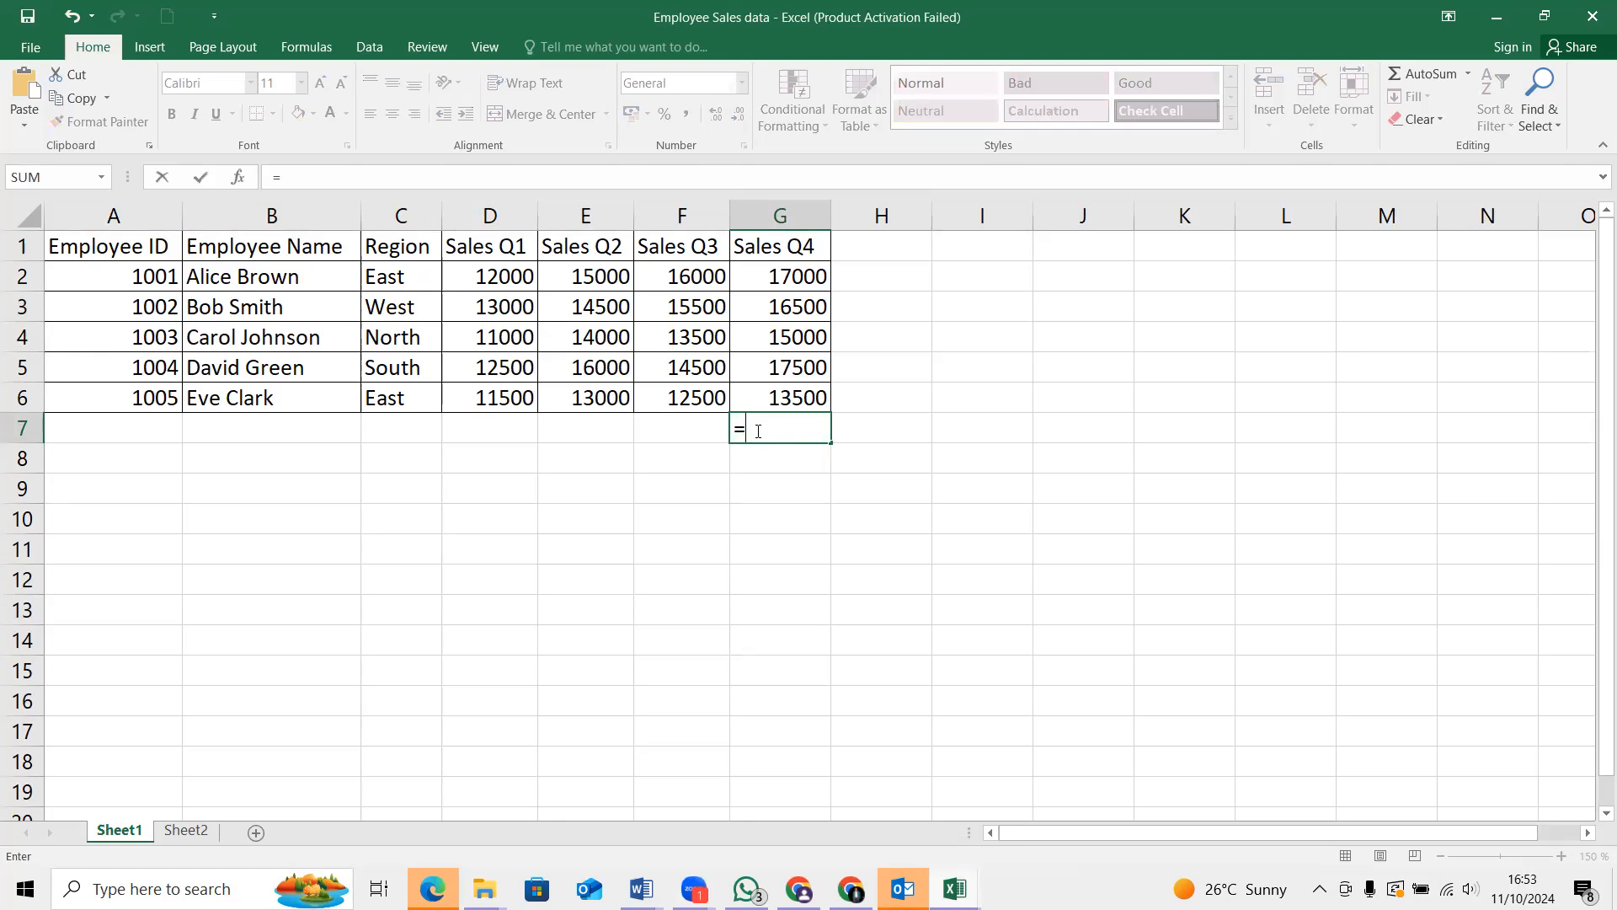
right_click(778, 428)
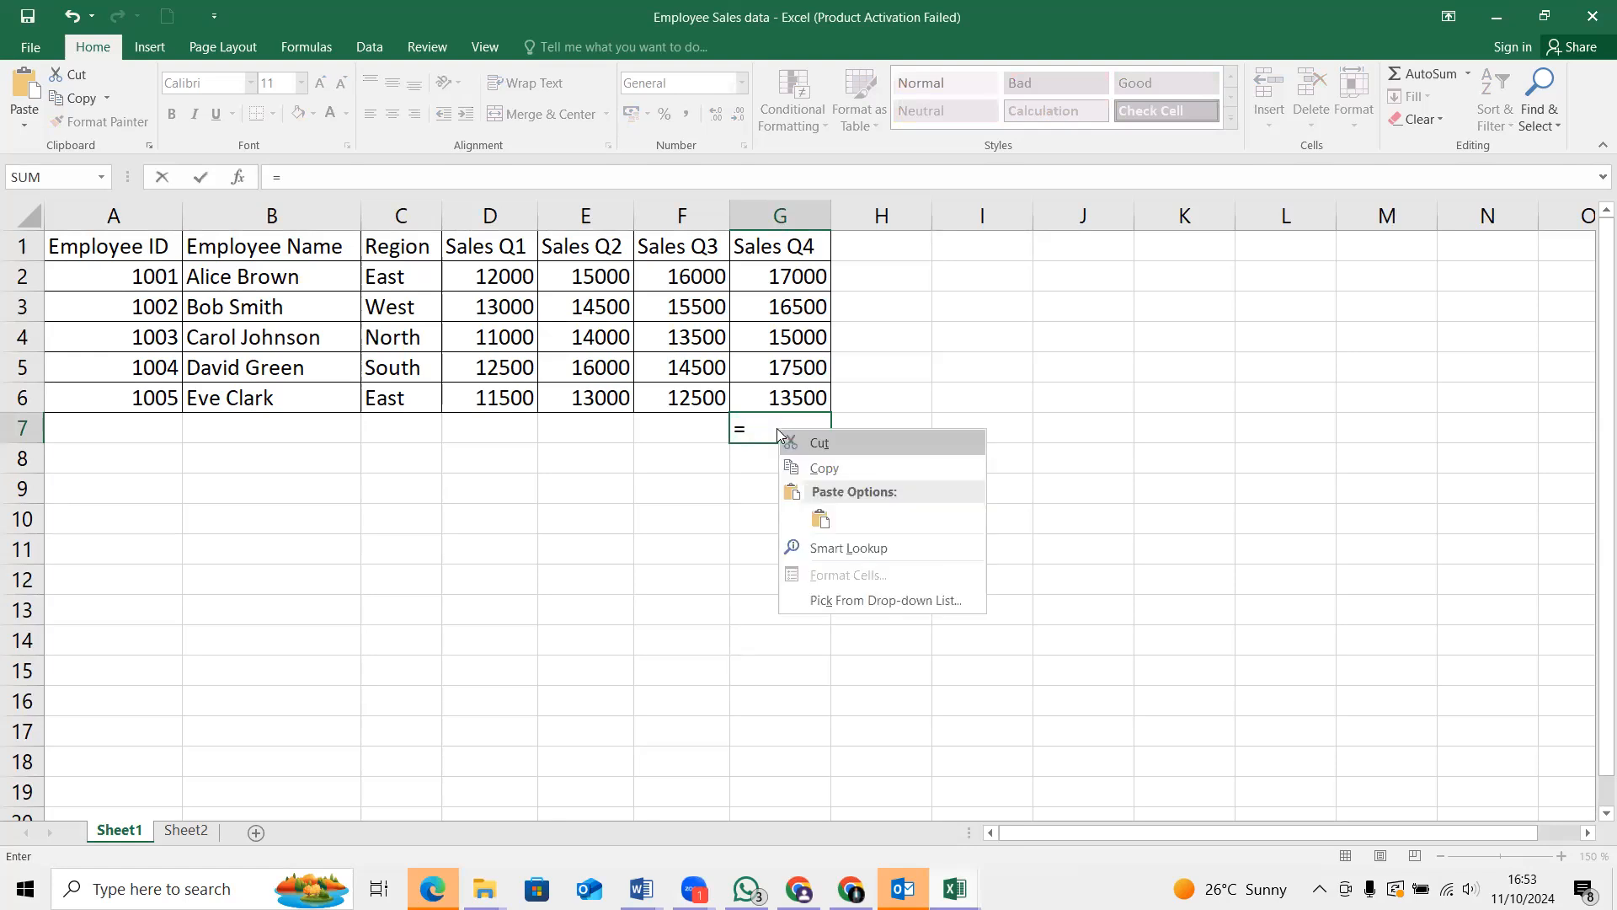
left_click(819, 520)
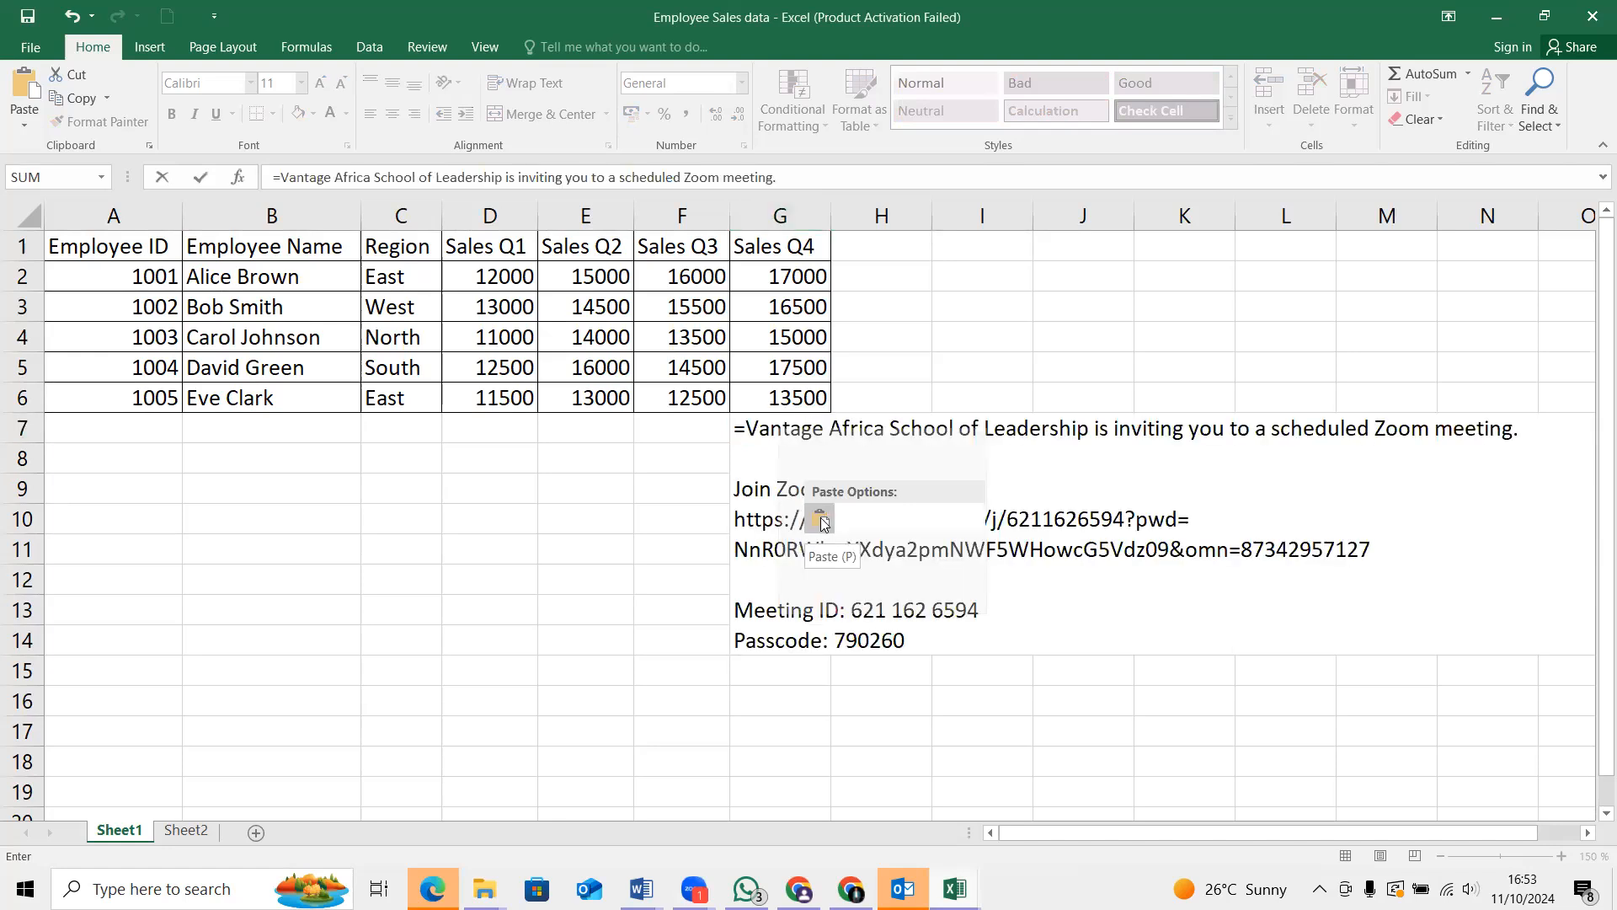
key("ctrl+z")
right_click(777, 429)
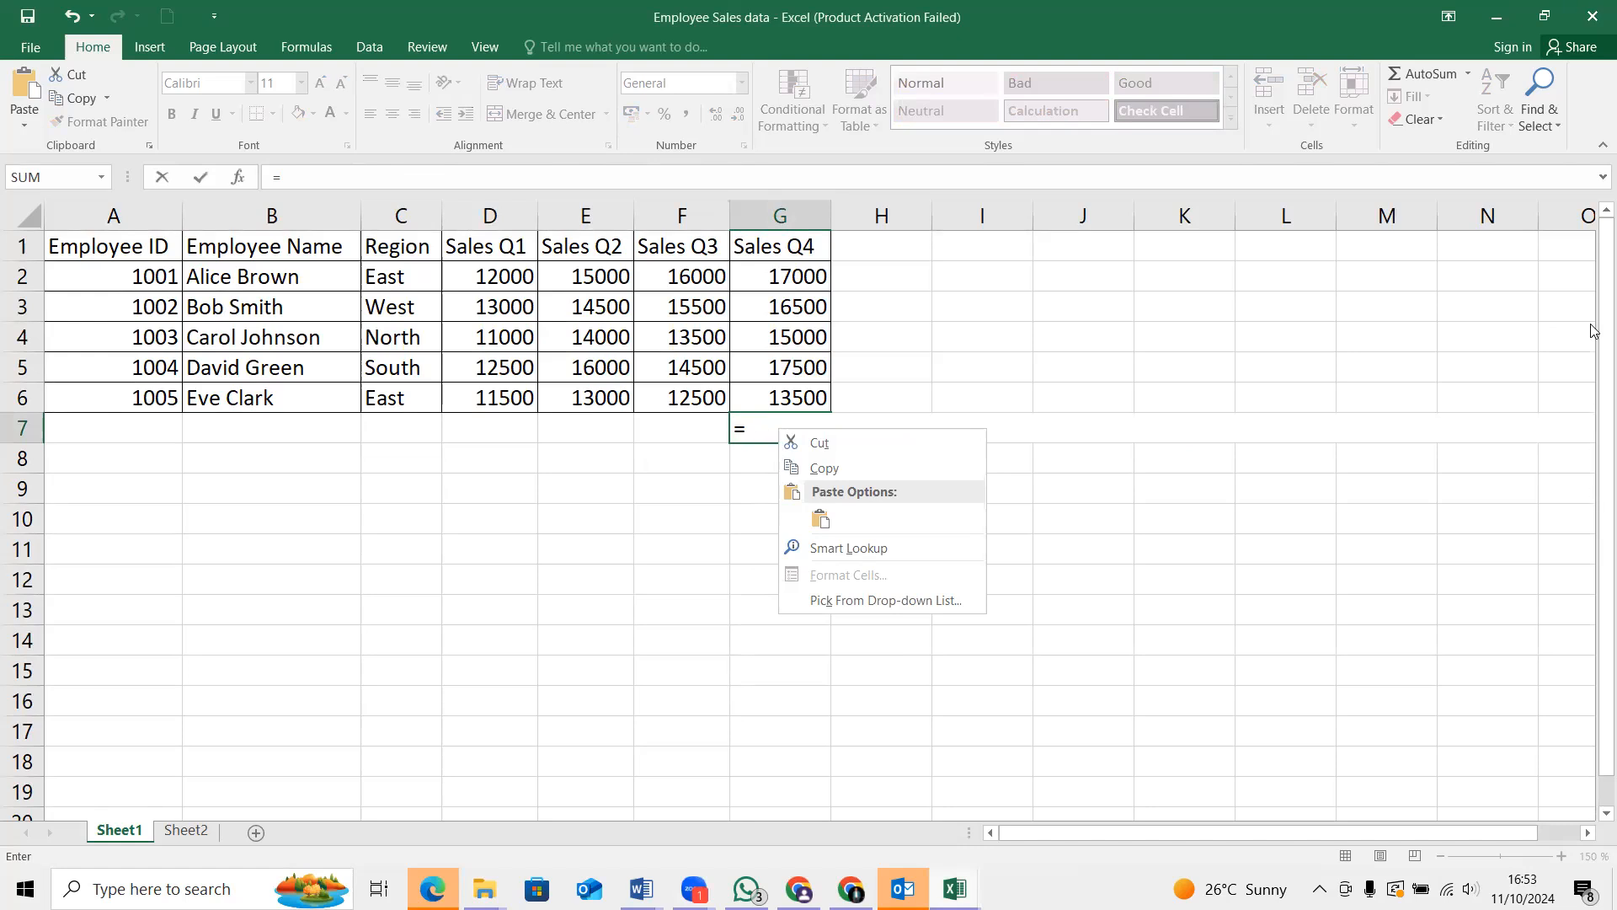
key("Escape")
Complete the formula in G7 as =SUM(G2:G6) to total the Sales Q4 figures
type("sum")
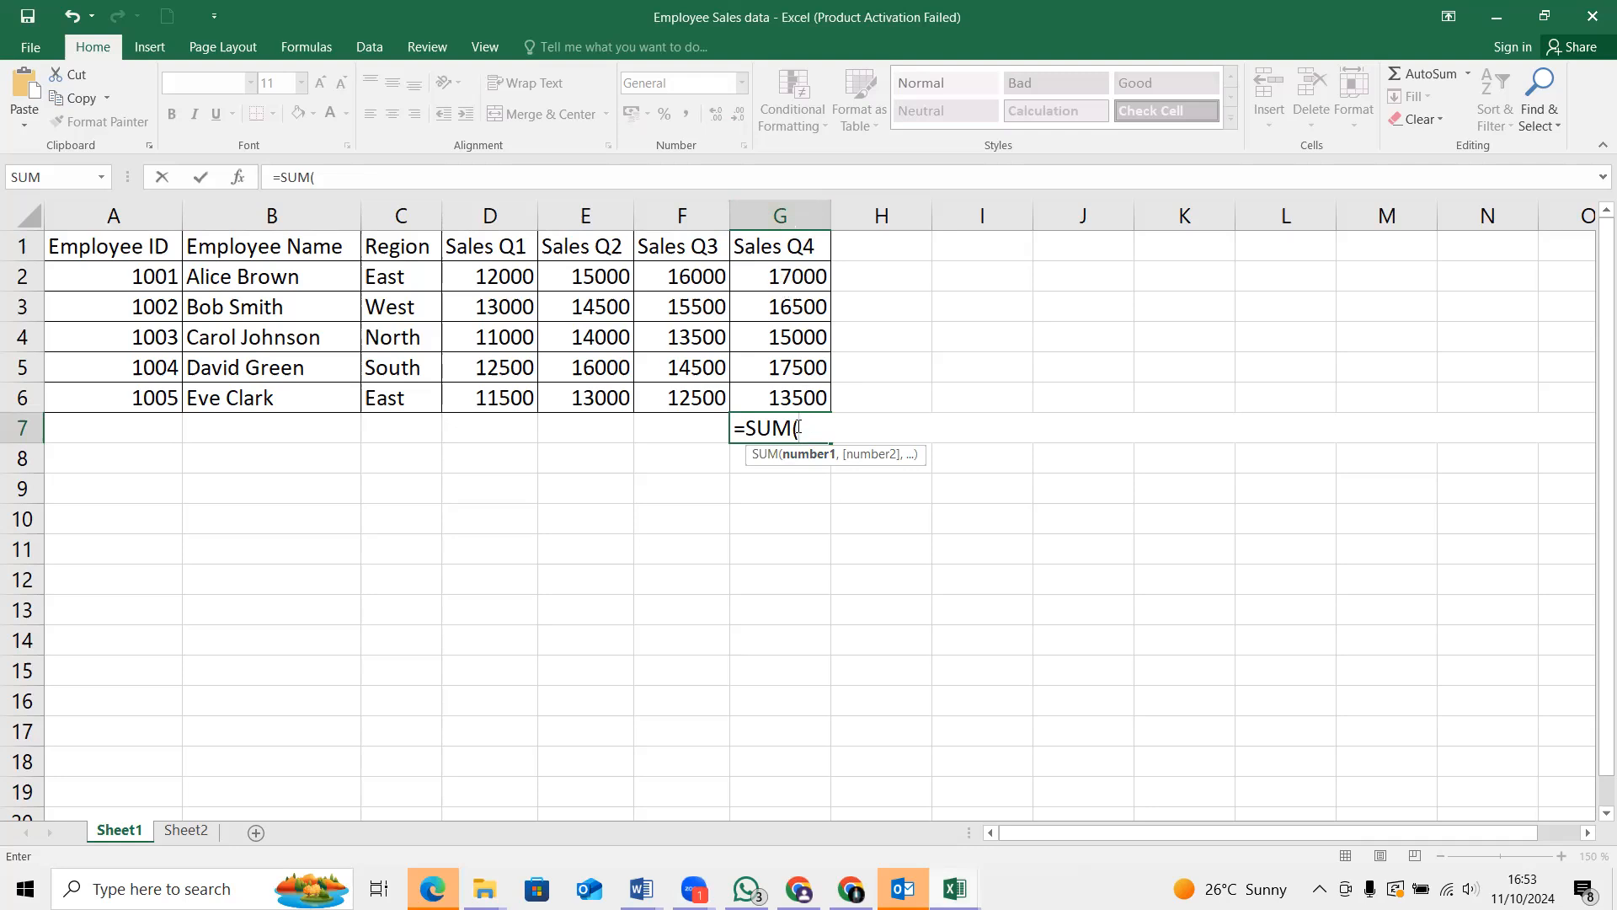
type("G")
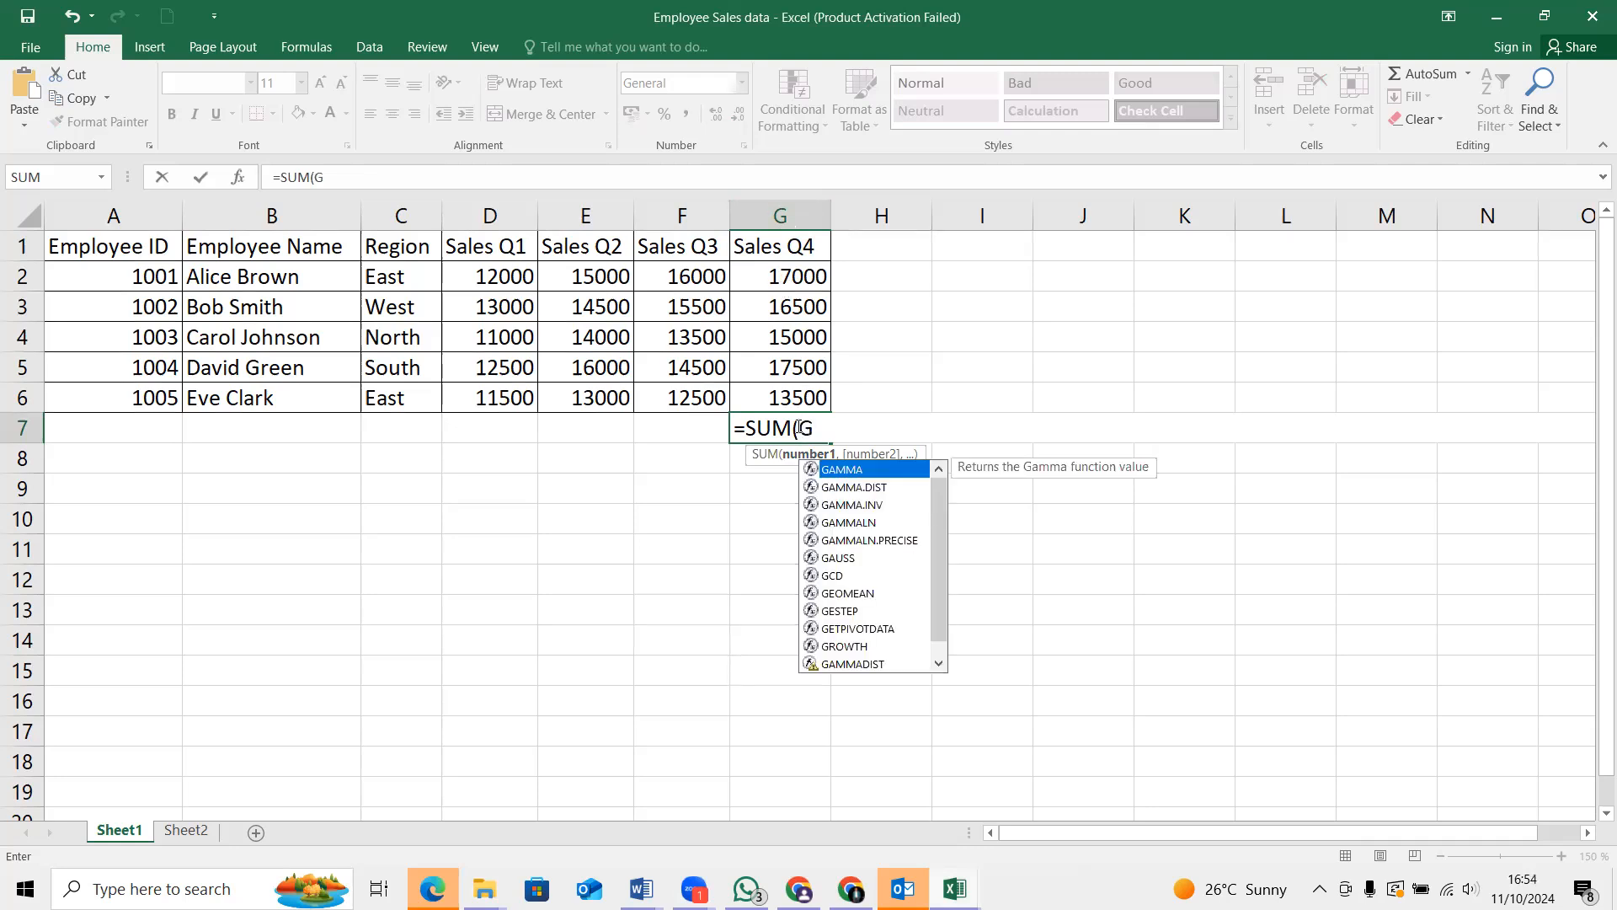
type("2")
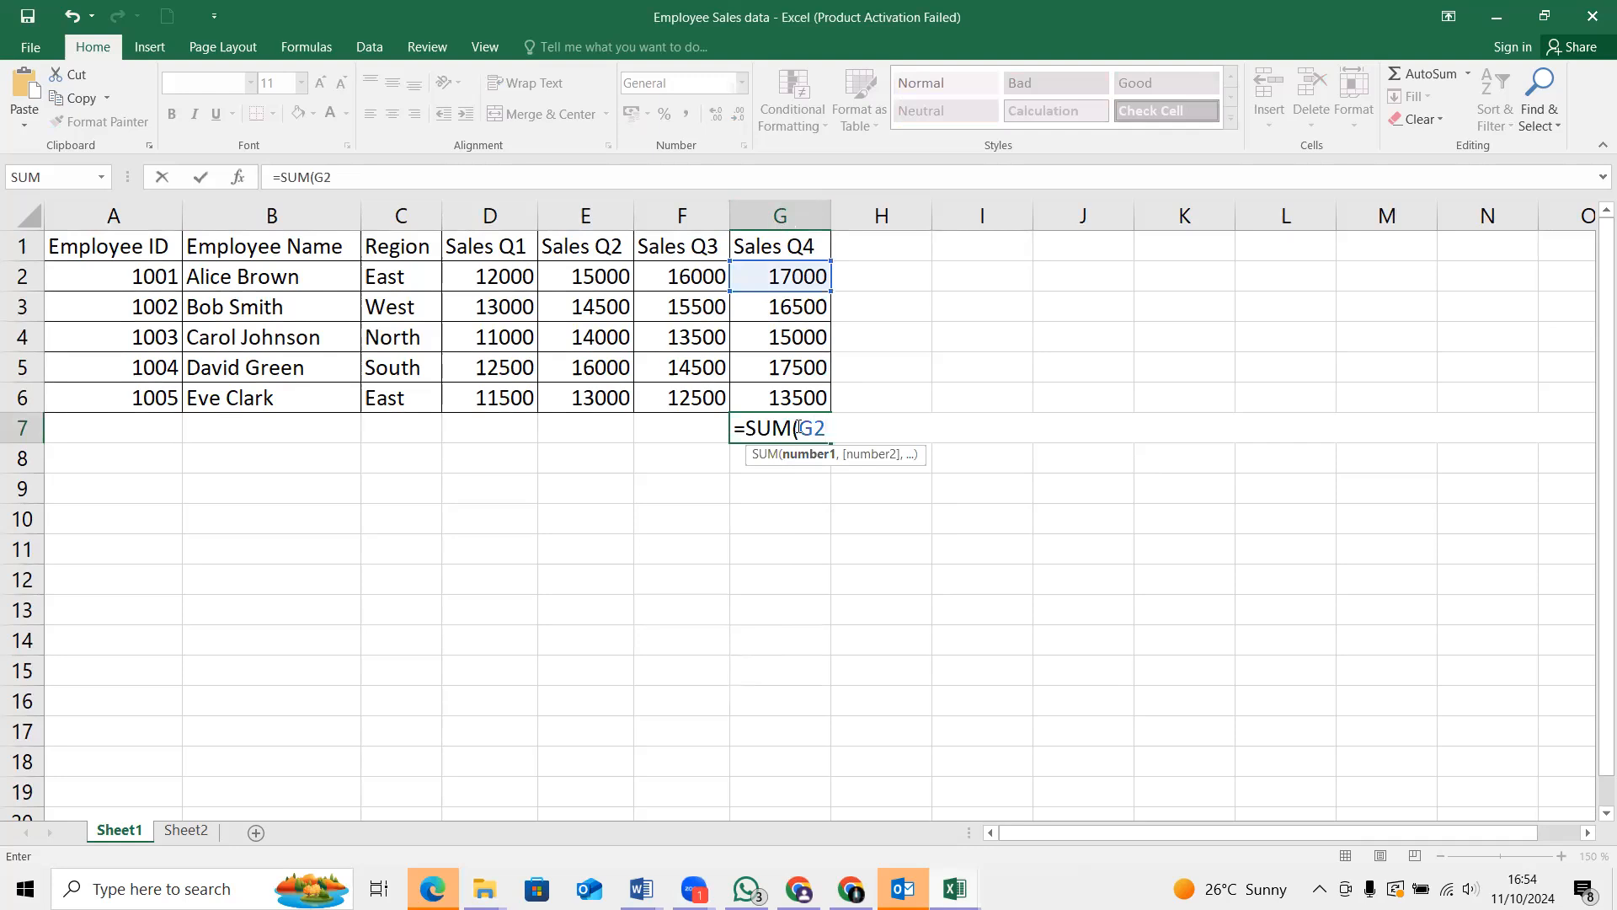
type(":G")
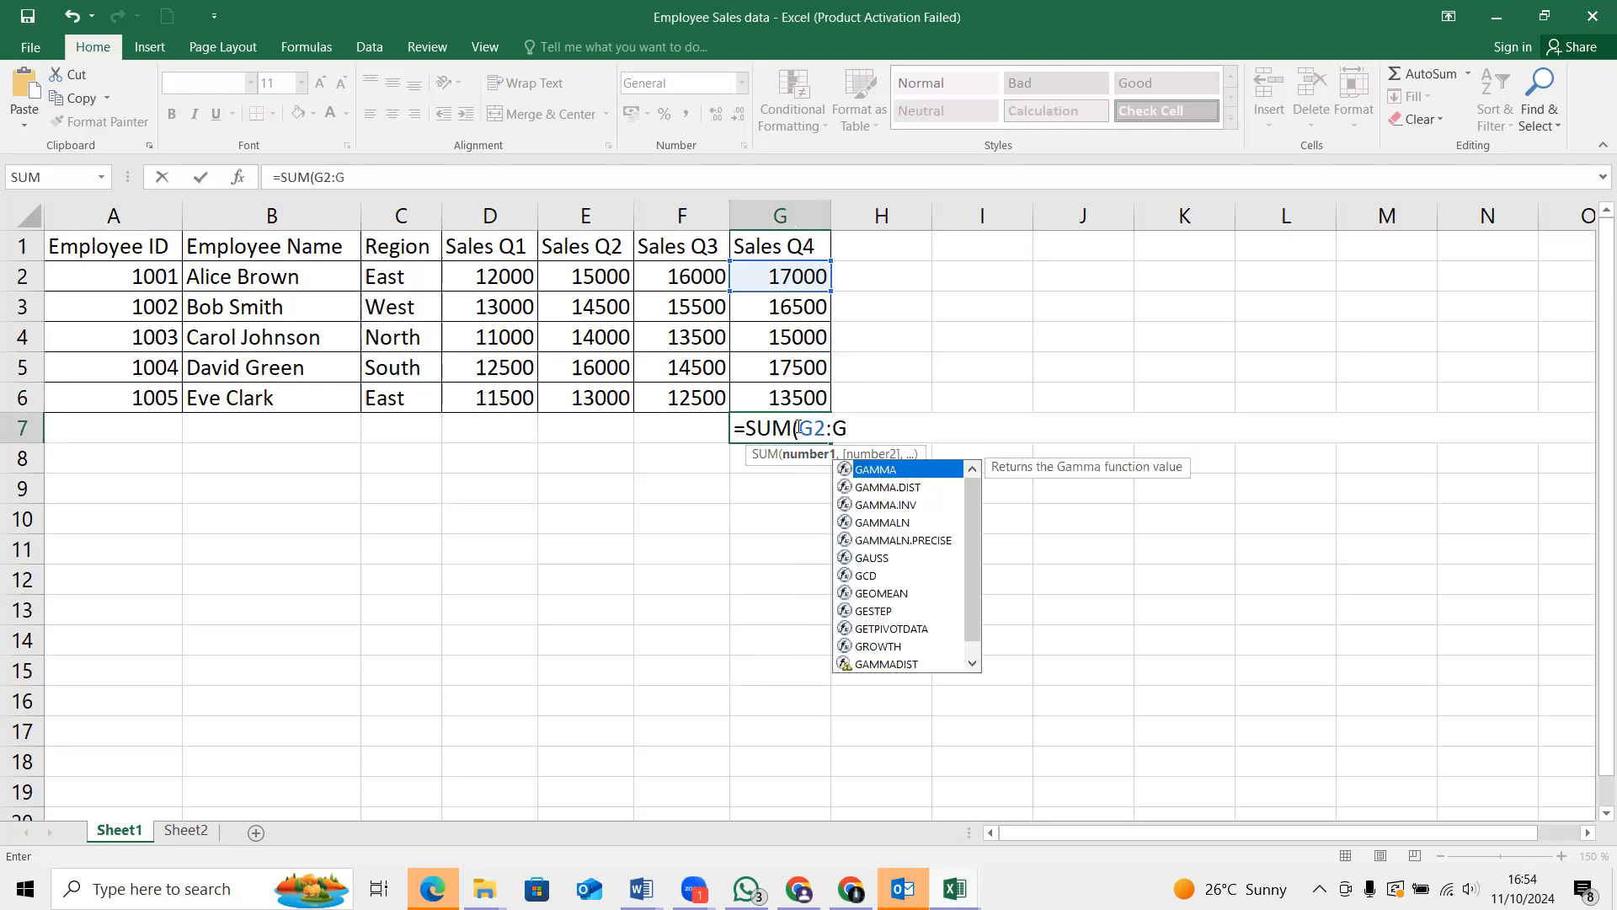
type("6")
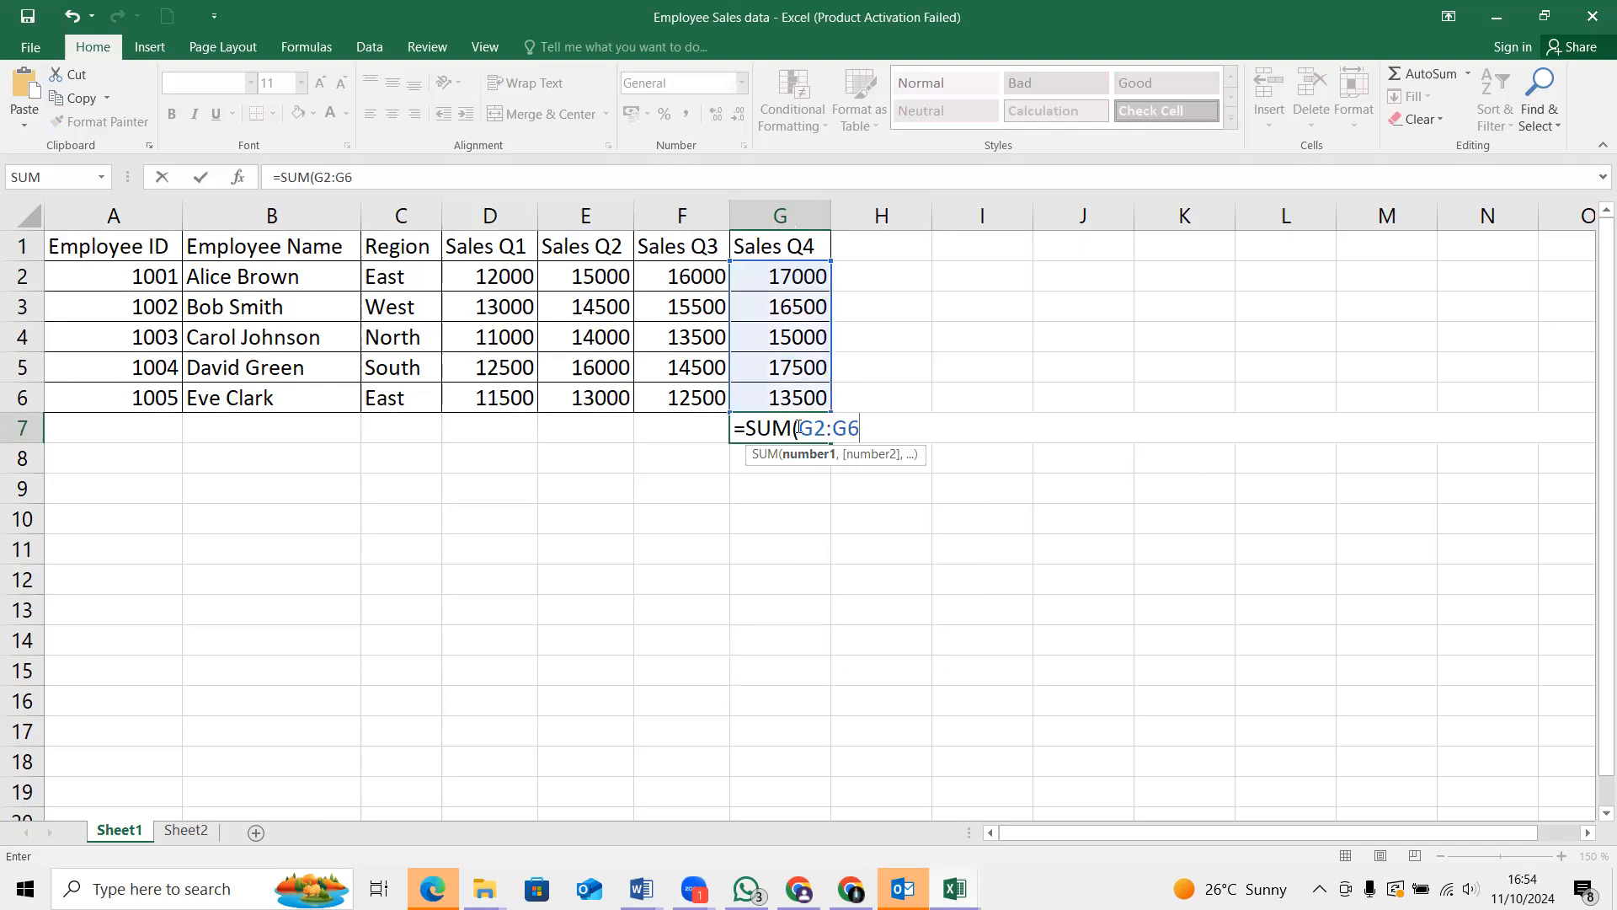
type(")")
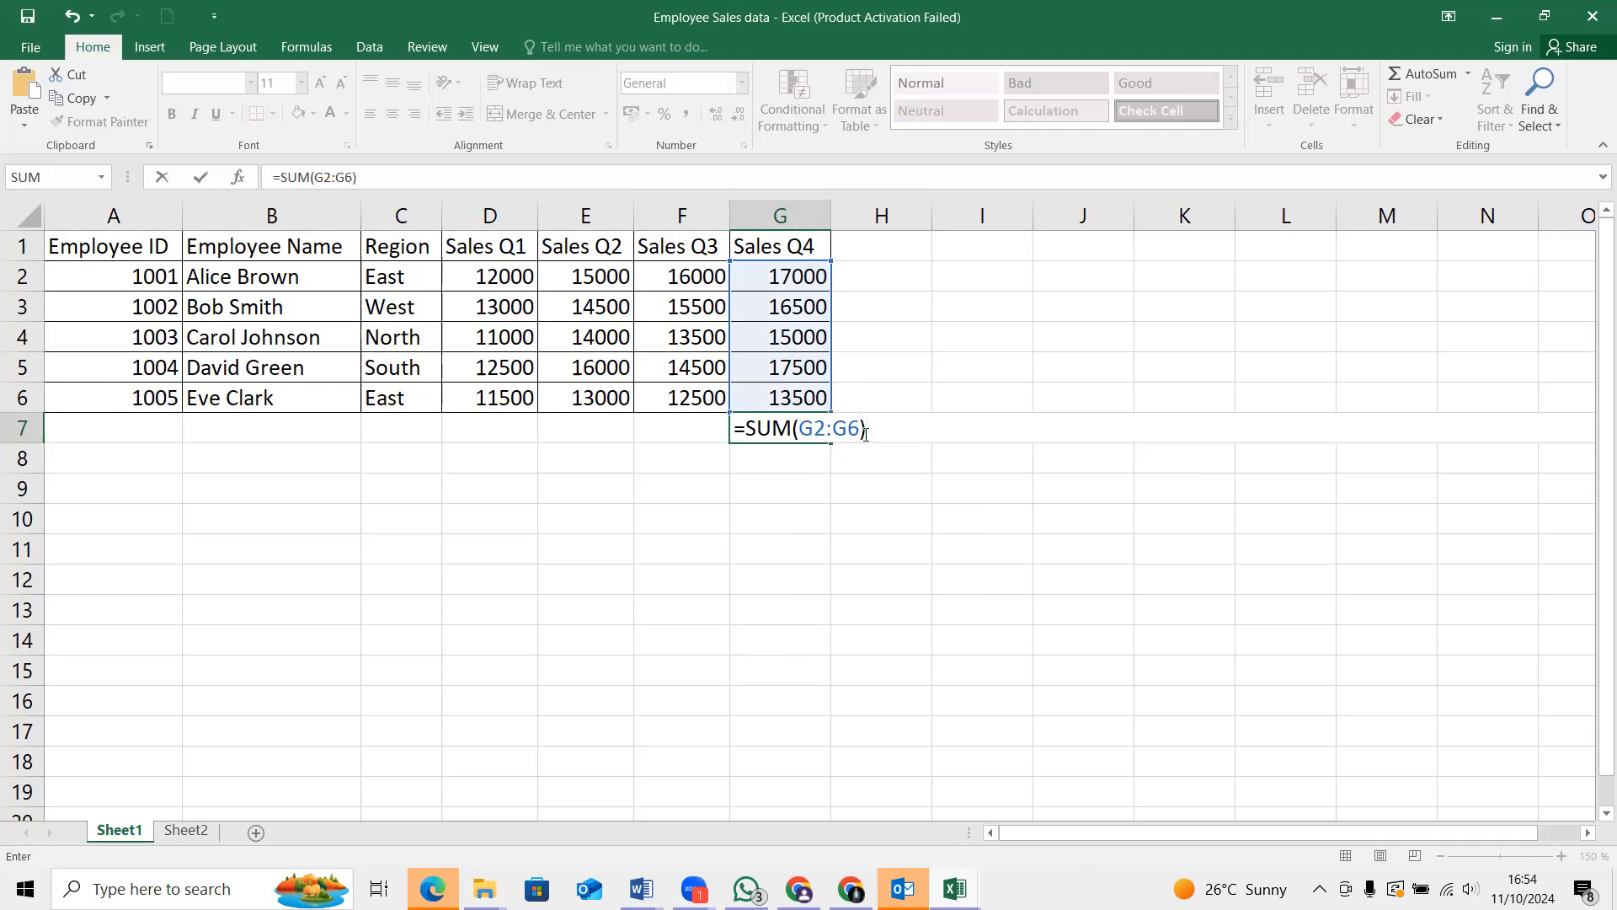
key("Return")
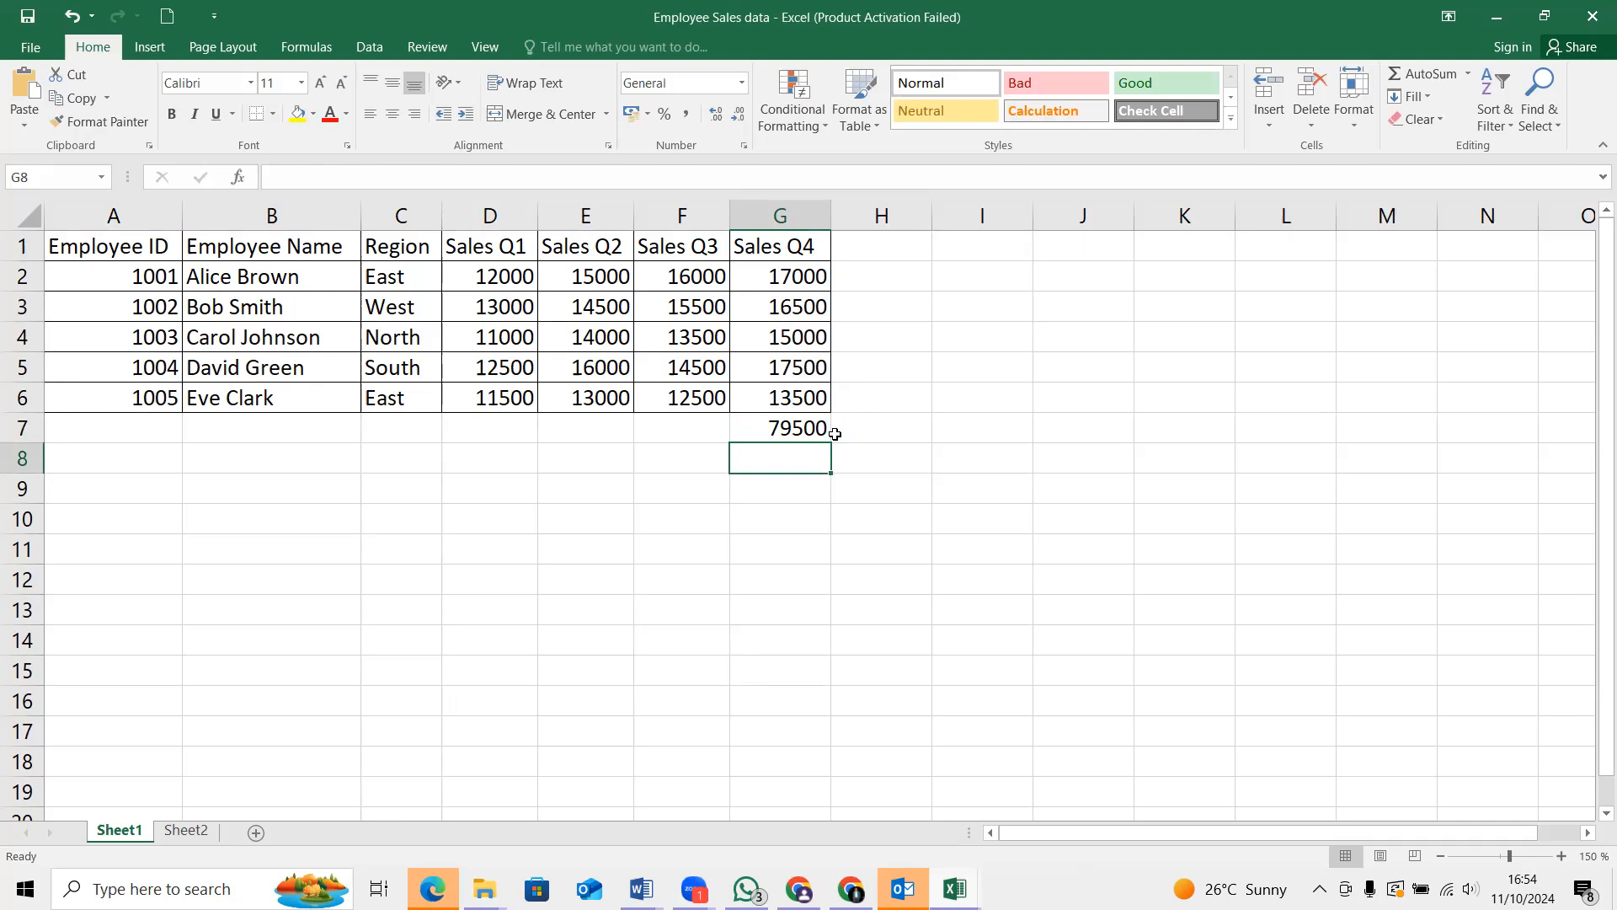
Clear the Sales Q4 total from cell G7
left_click(805, 425)
key("BackSpace")
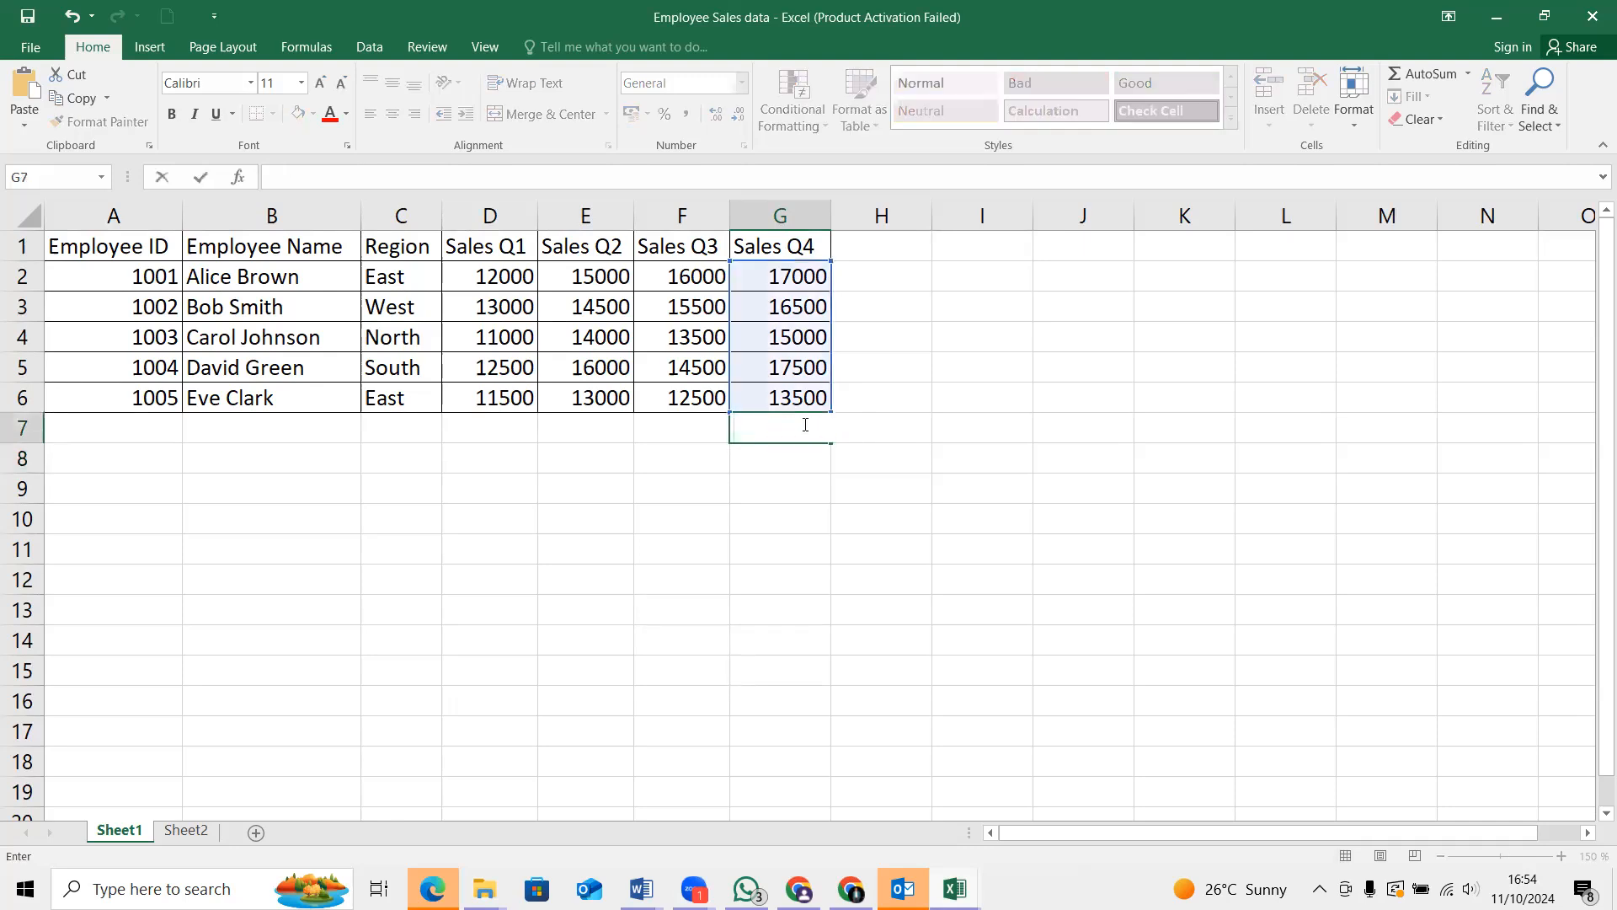
left_click(967, 365)
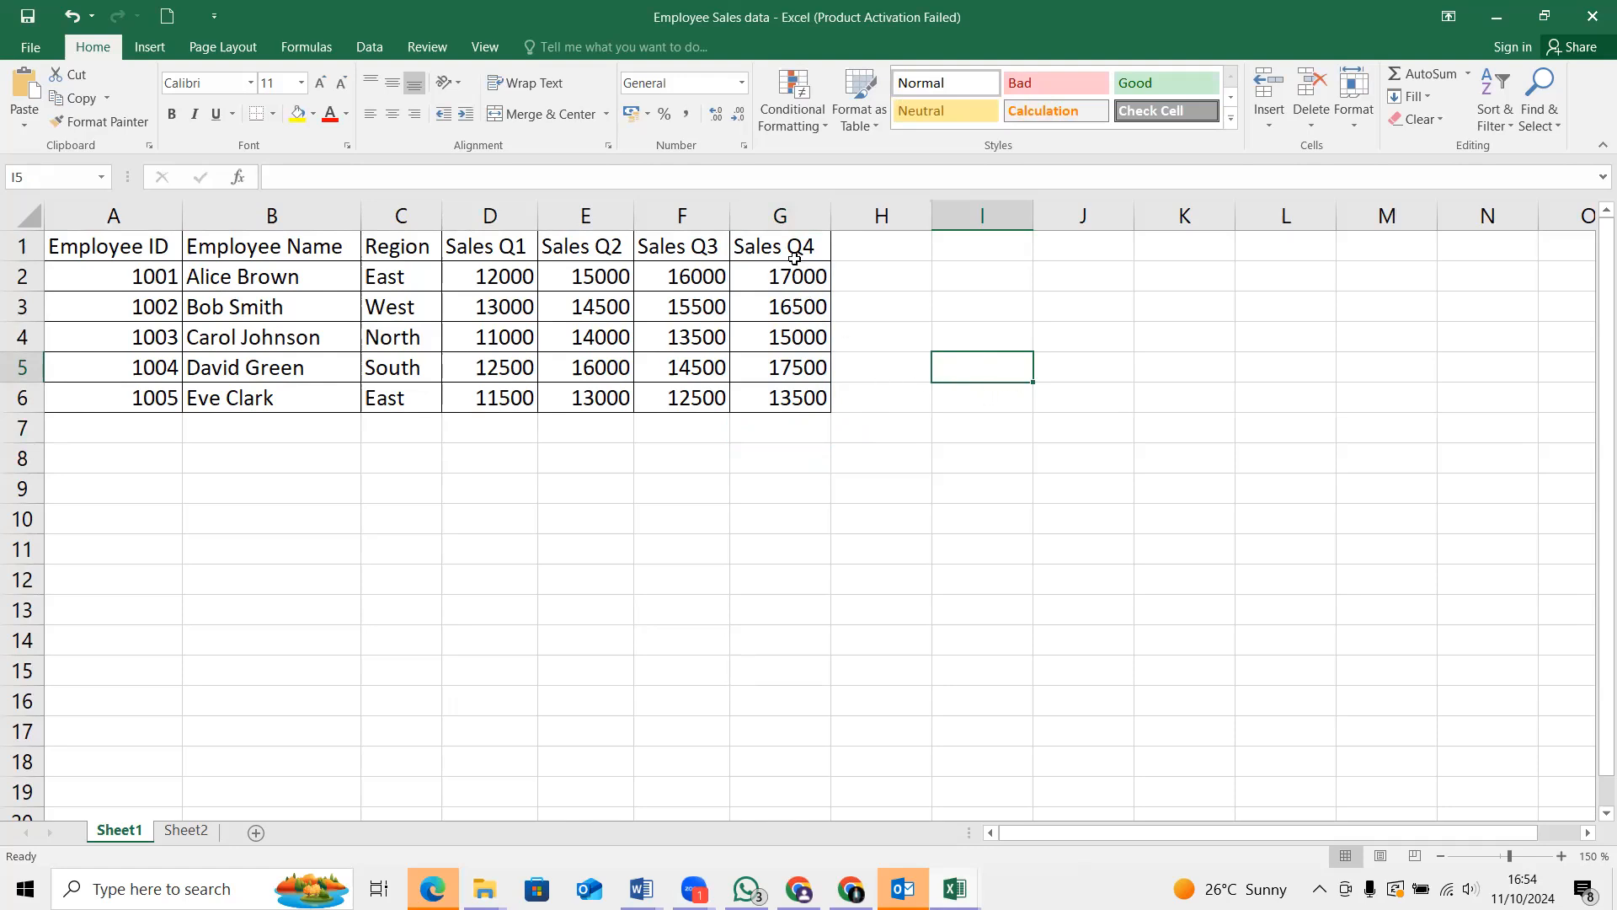
Select the entire Sales Q4 column
left_click(783, 219)
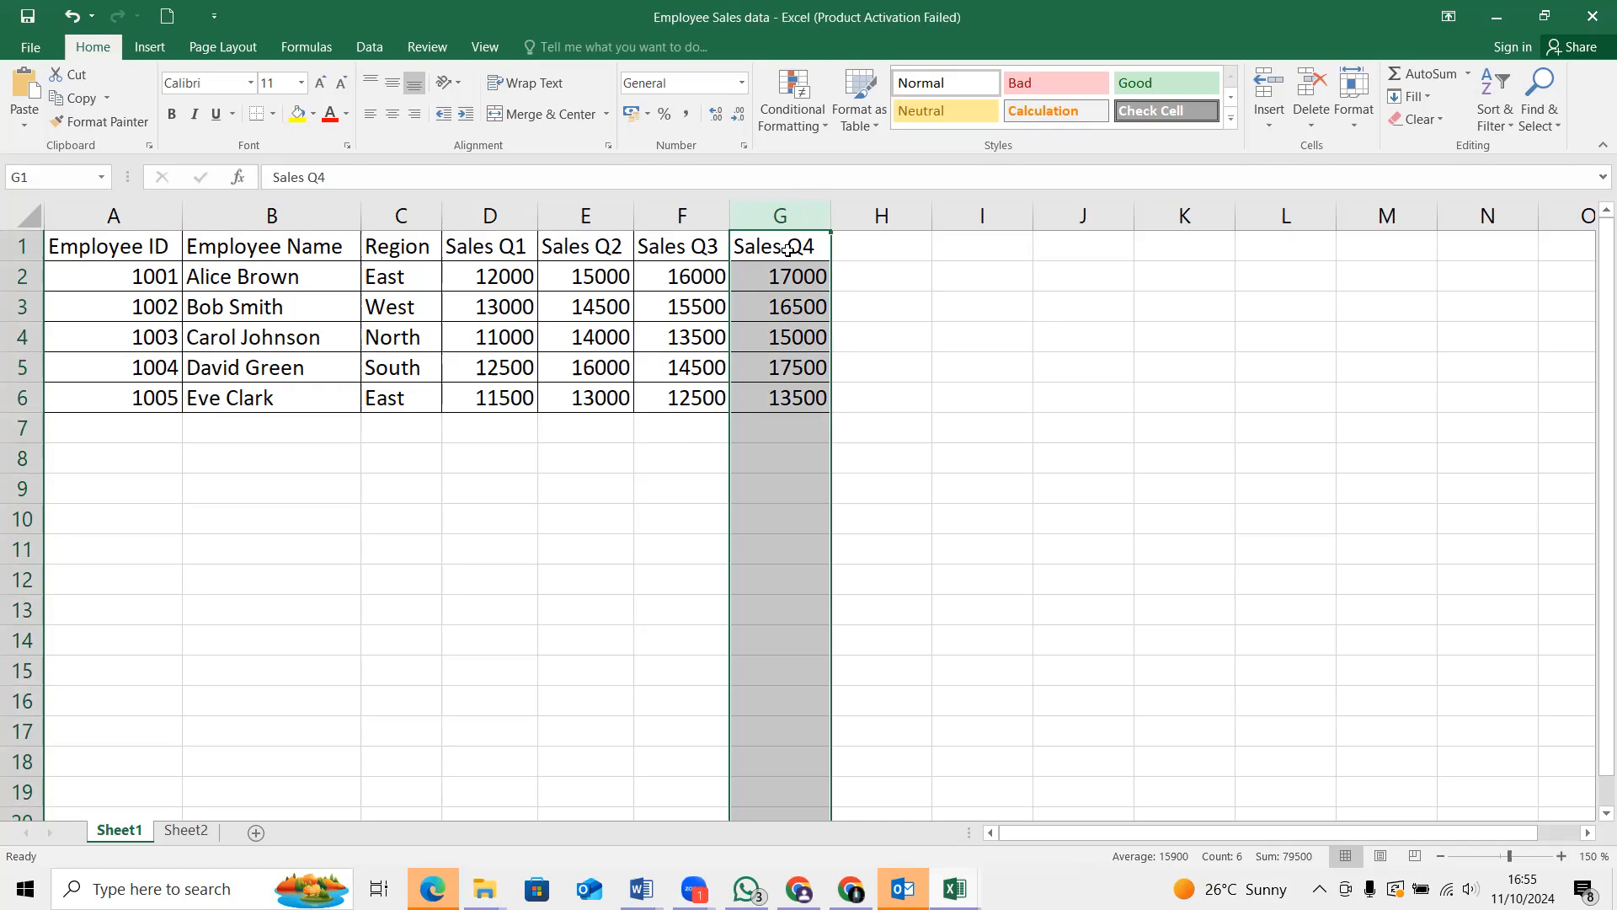
Check the average, count and sum of the entire Sales Q4 column
left_click(793, 268)
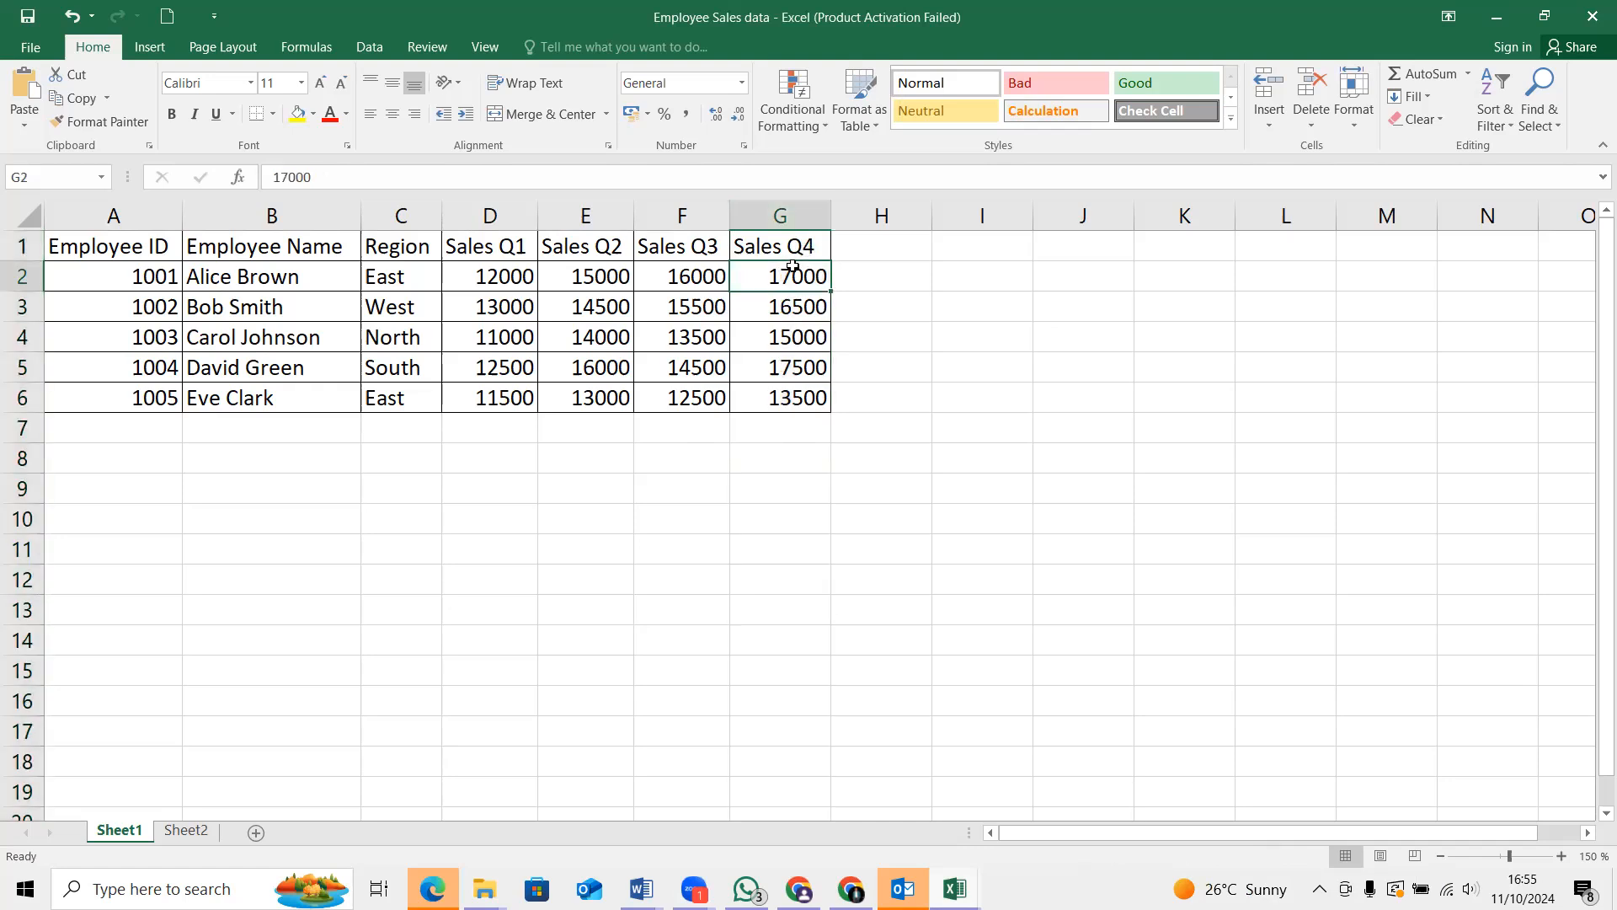
left_click(795, 216)
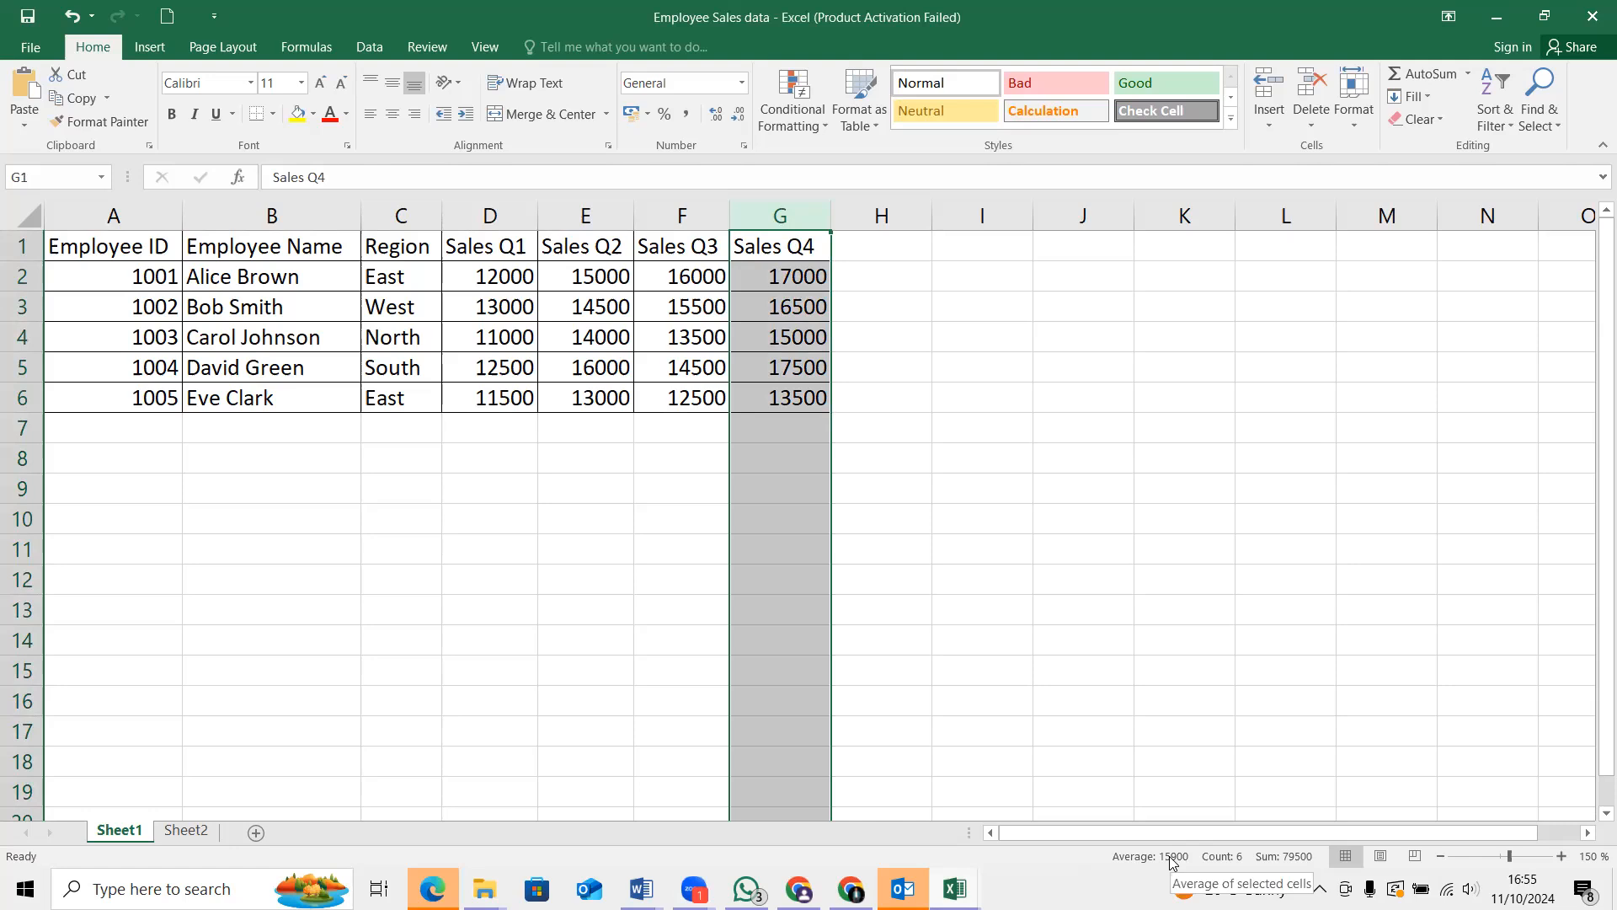
left_click(1063, 425)
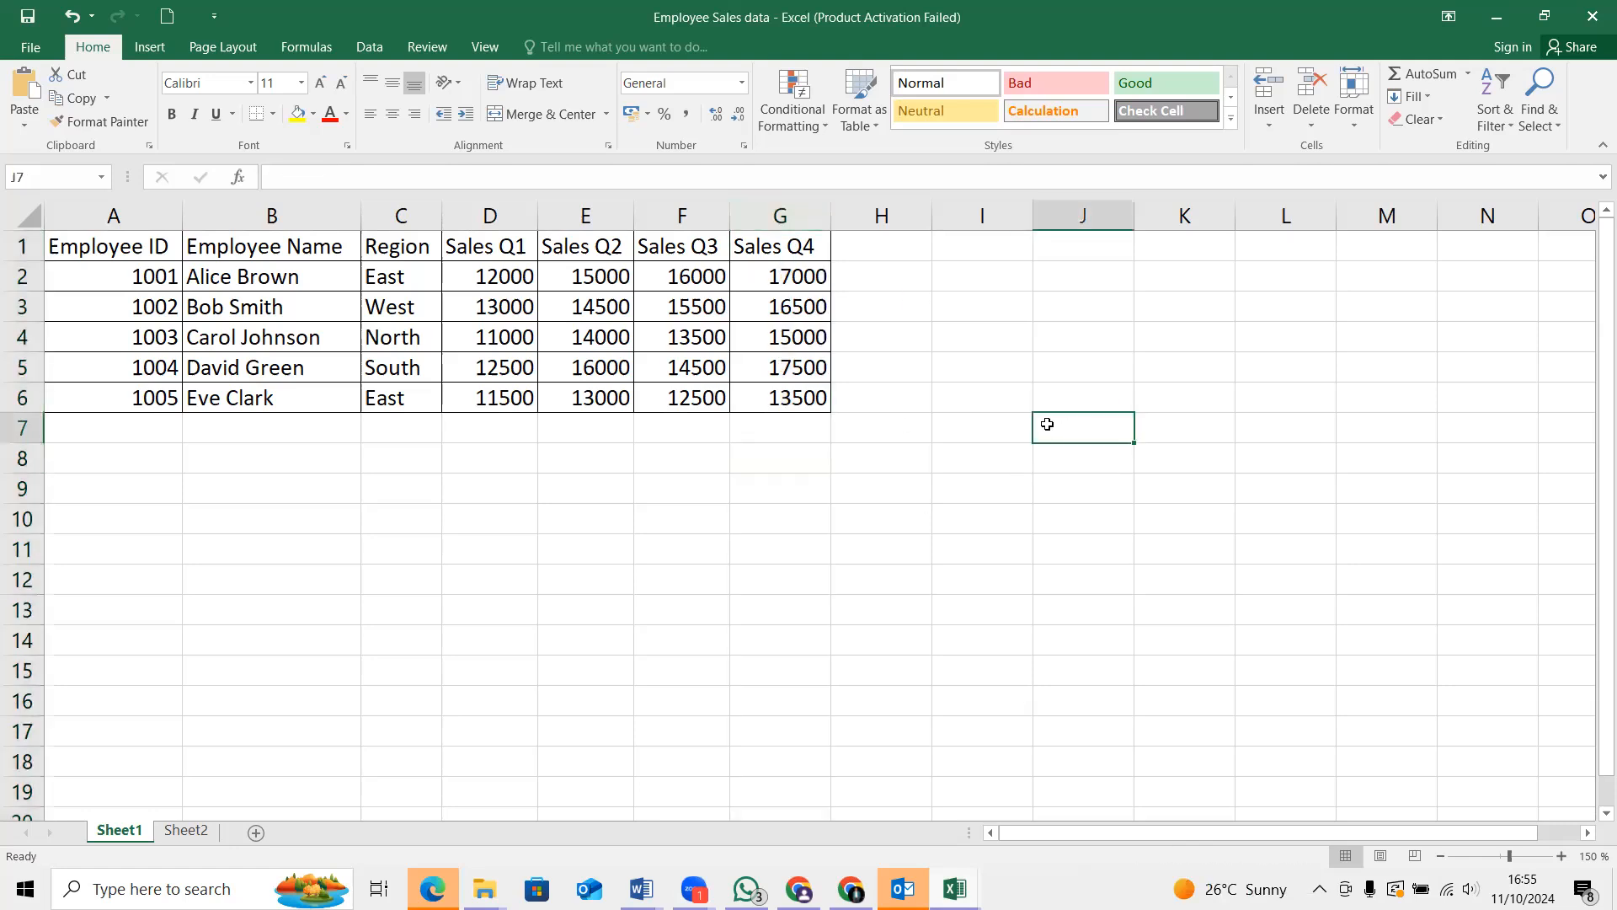
Begin a SUM formula in cell G7 with G2 as its first argument
left_click(772, 432)
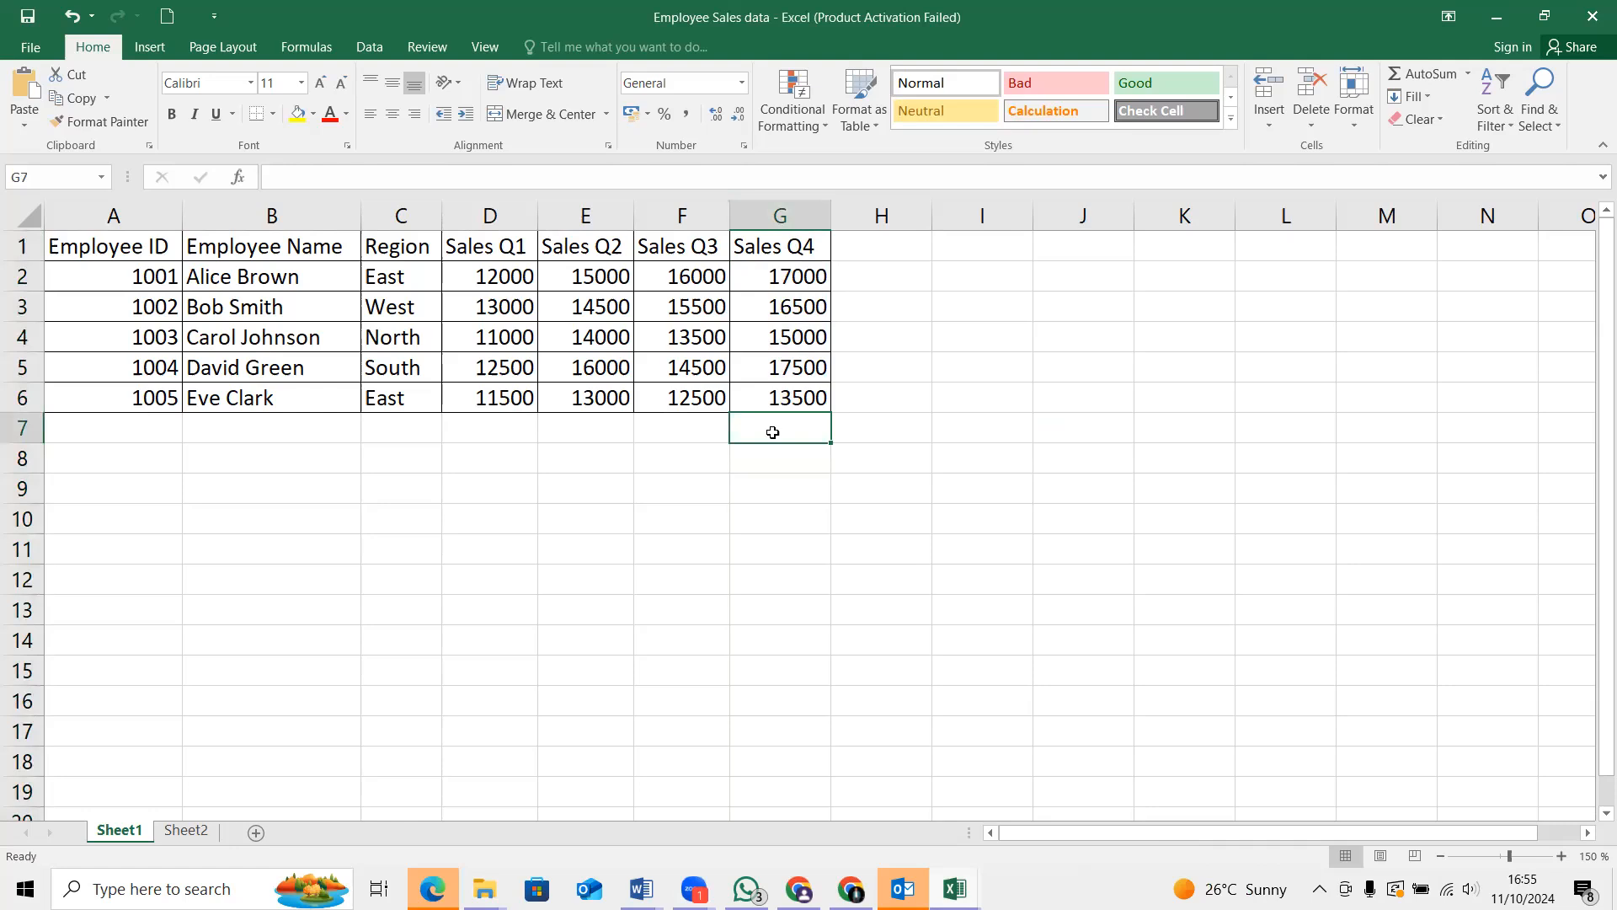
type("=")
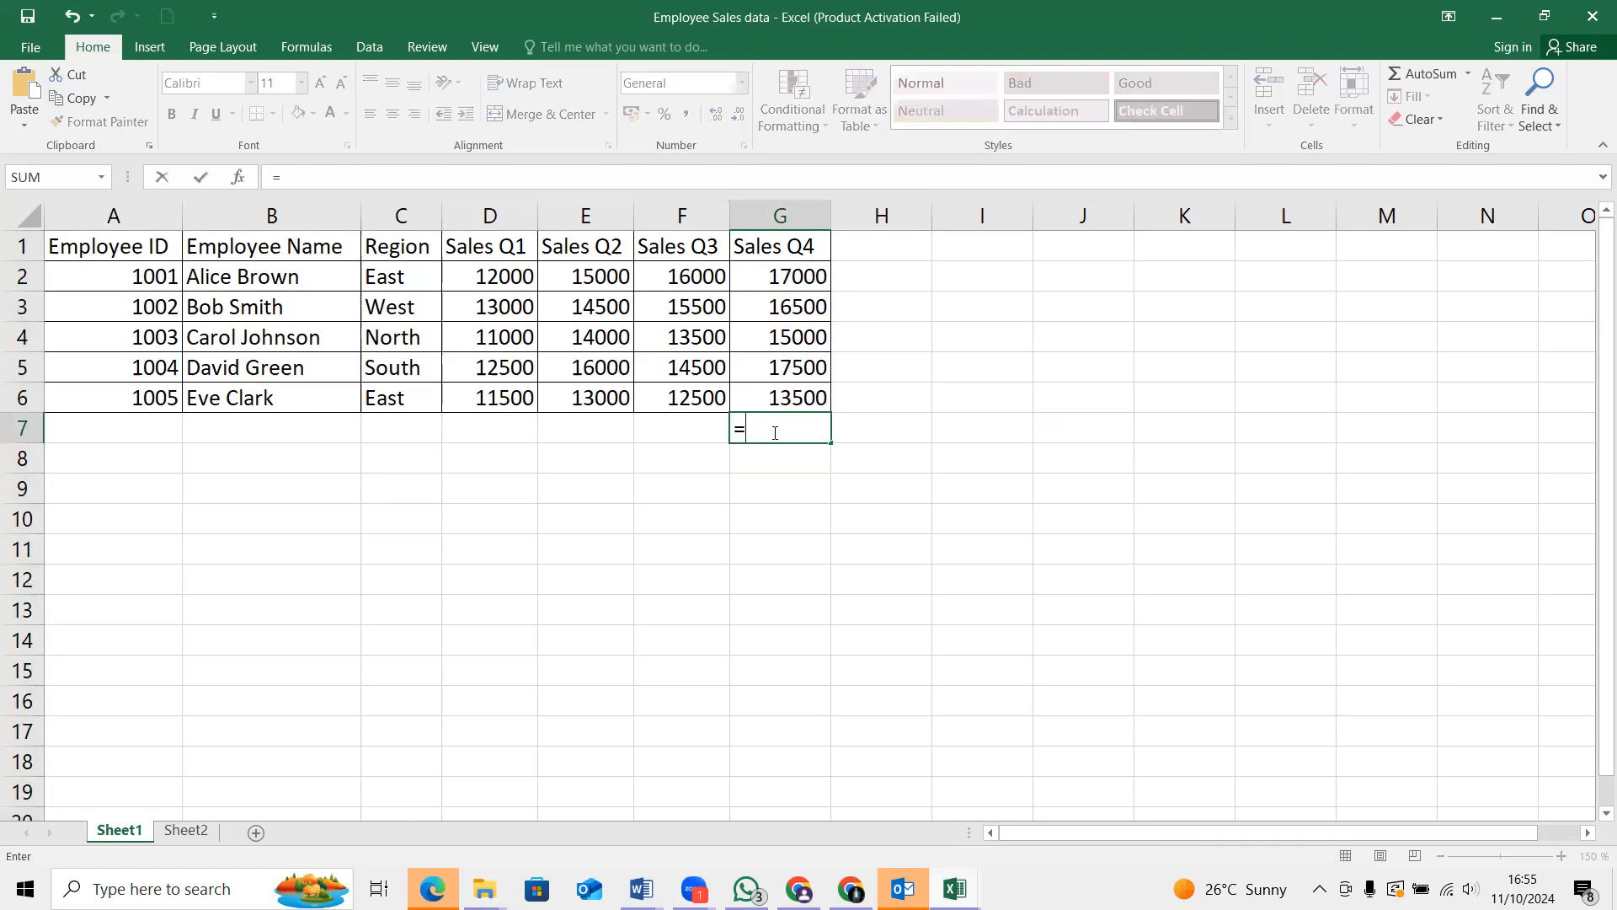
type("SUM")
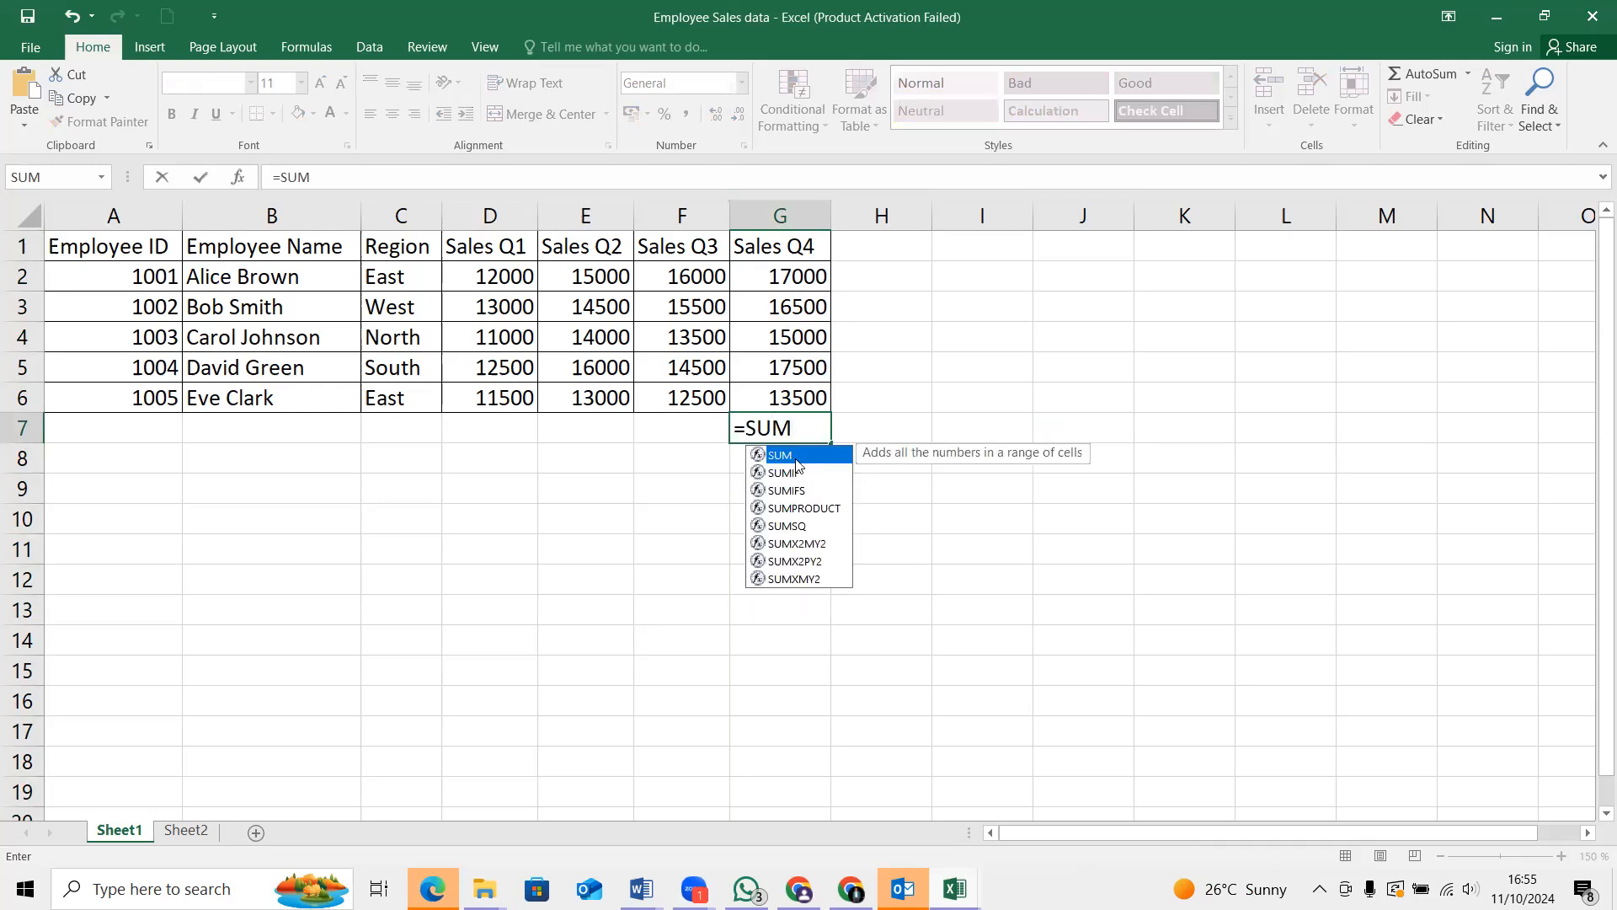
double_click(796, 456)
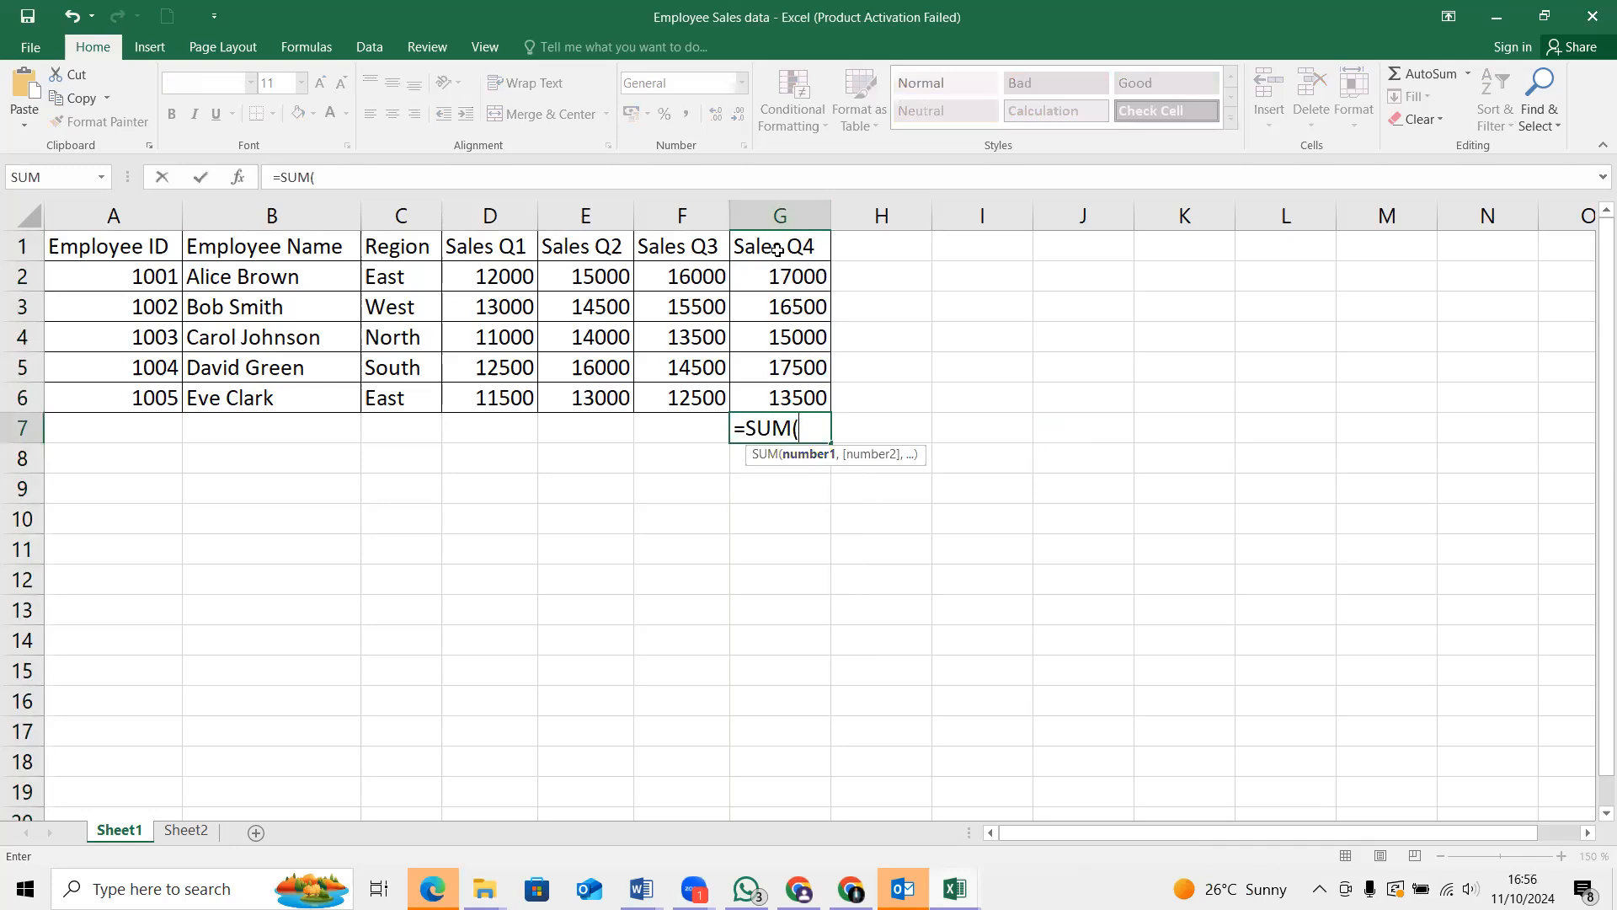
left_click(781, 280)
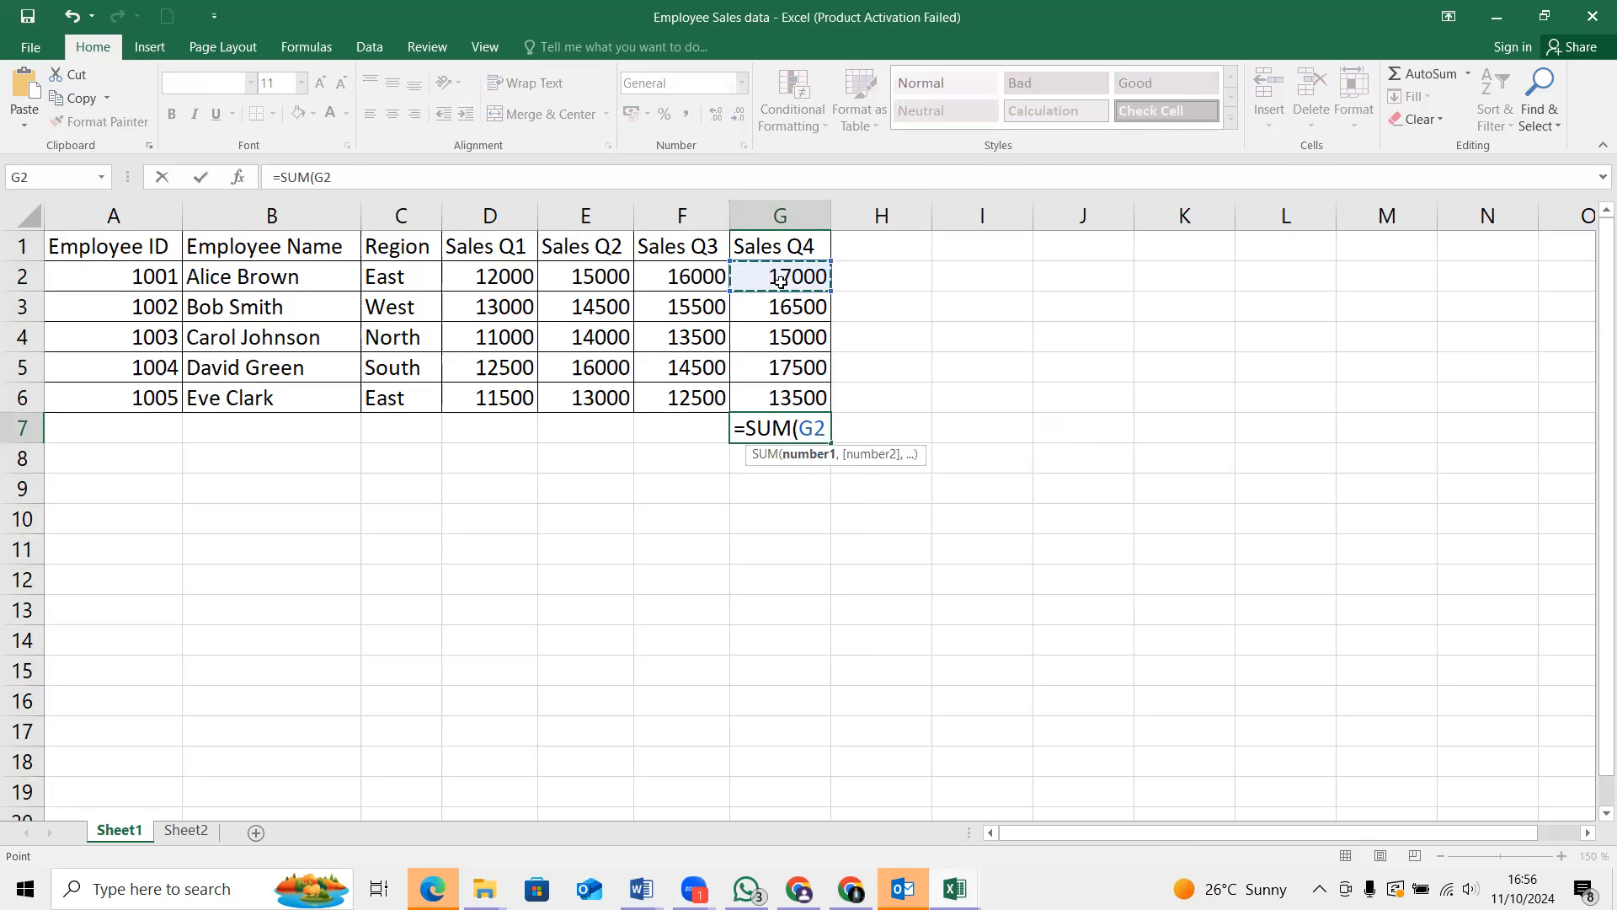
type(",")
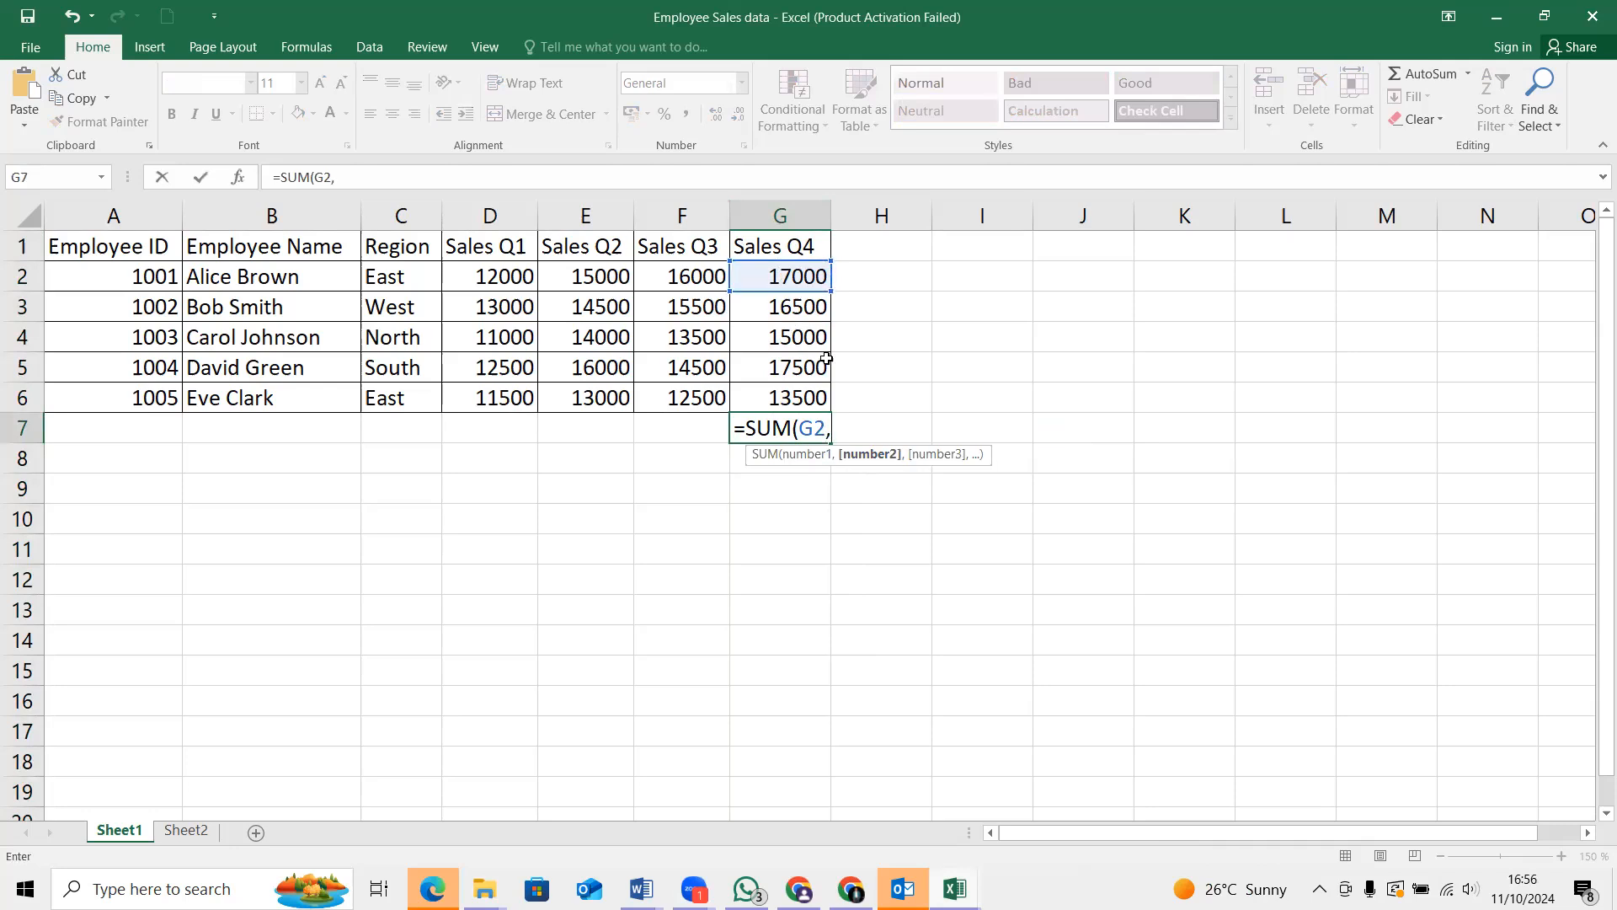
Add the remaining Sales Q4 cells as separate arguments and complete the formula as =SUM(G2,G3,G4,G5,G6)
left_click(777, 402)
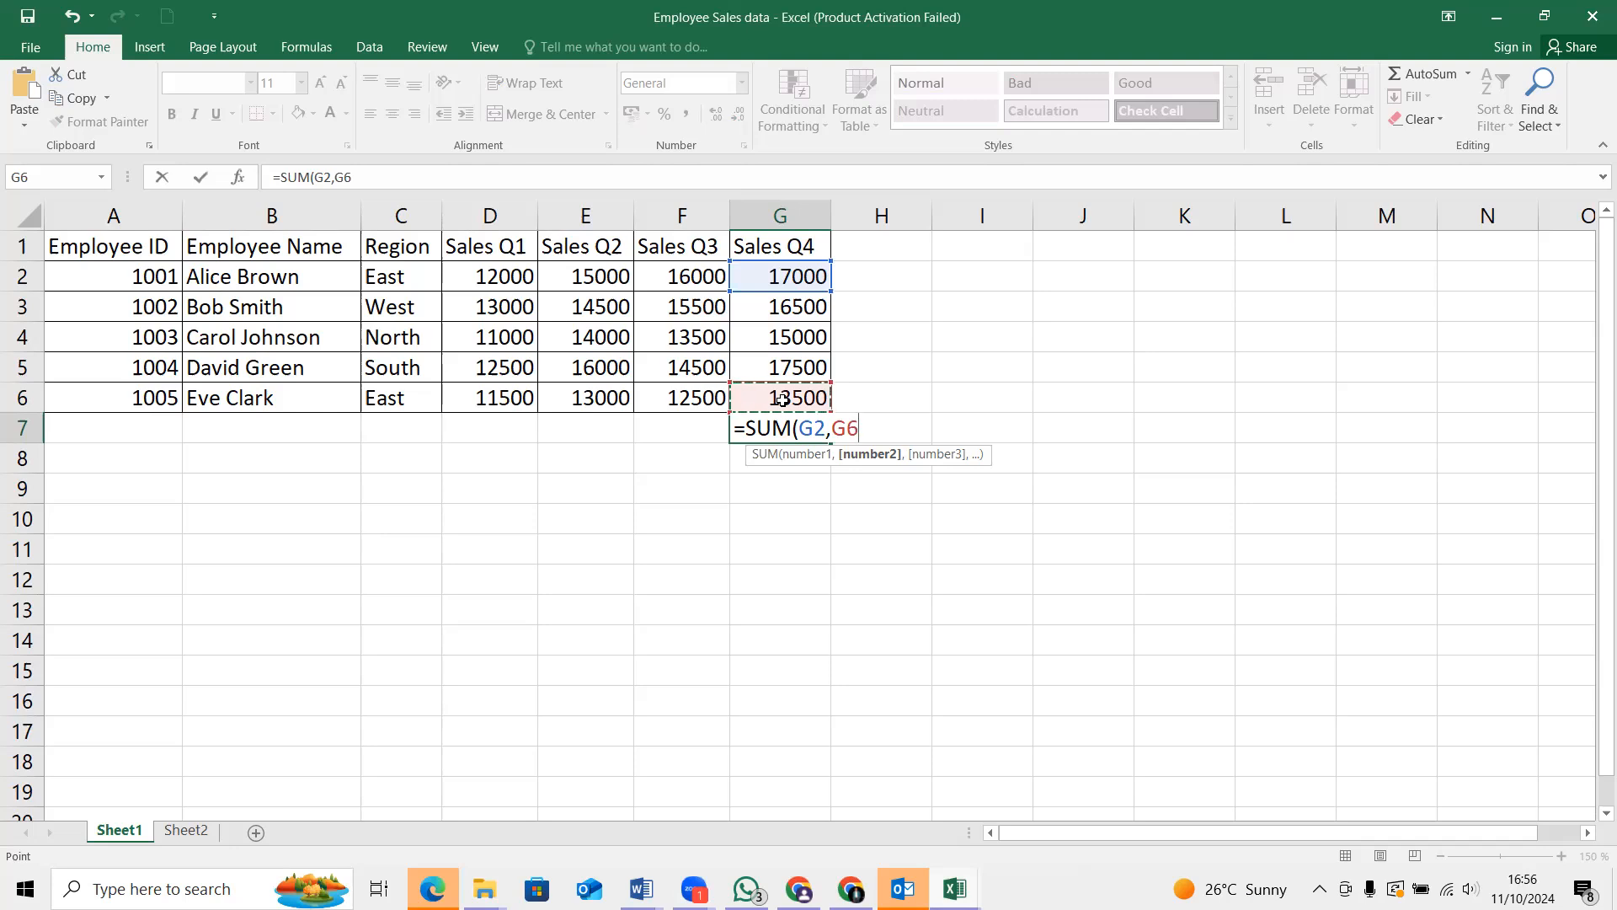
left_click(788, 312)
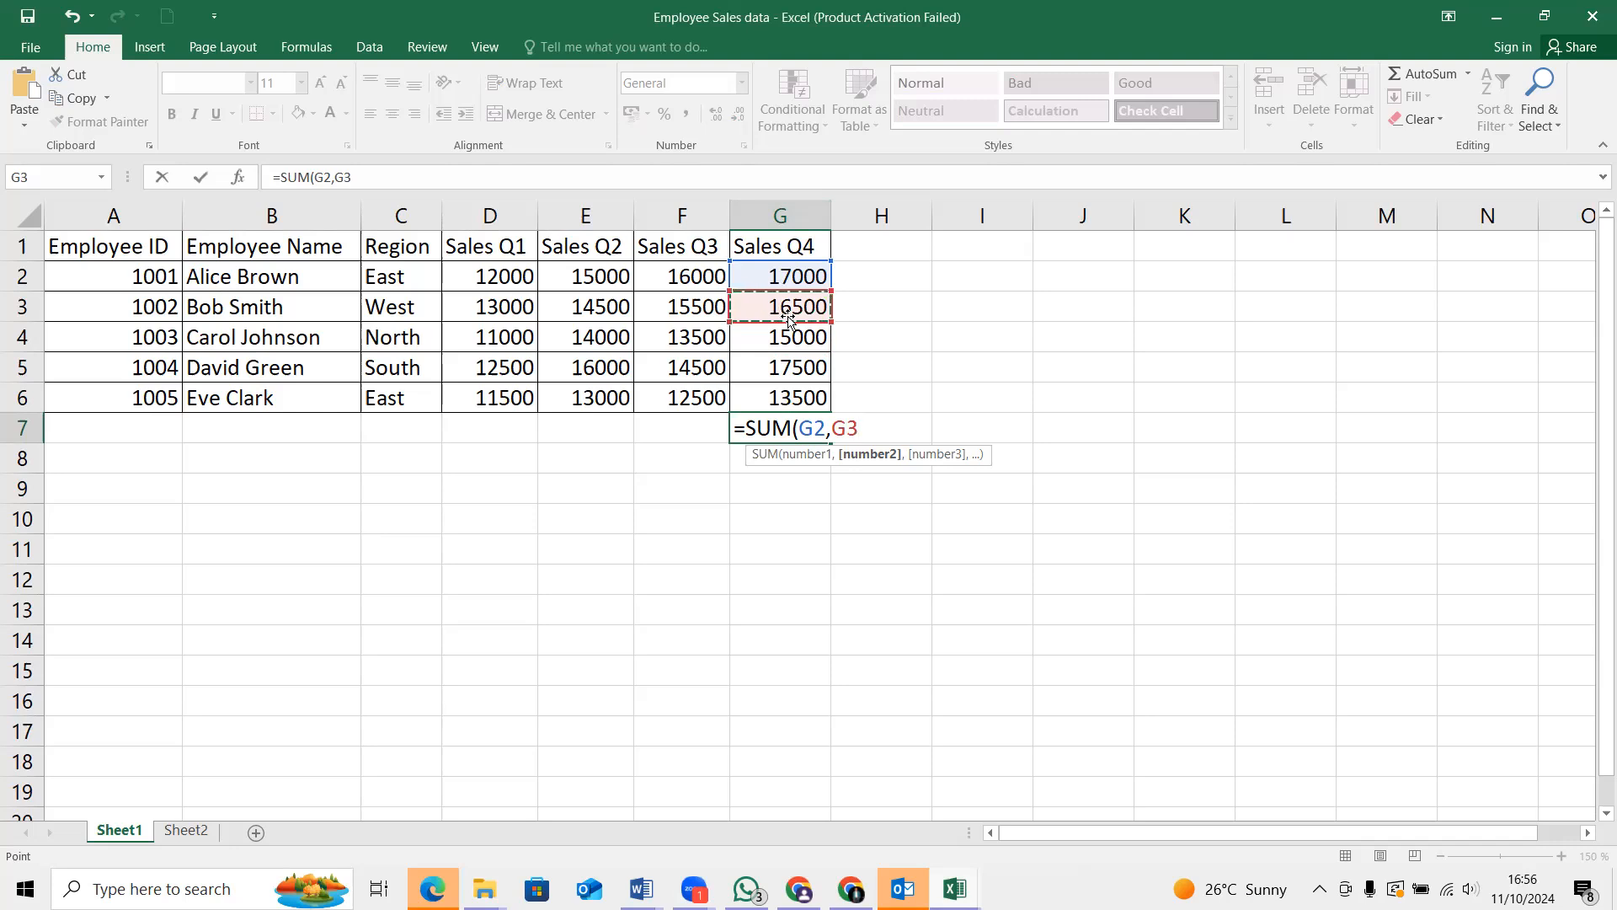
type(",")
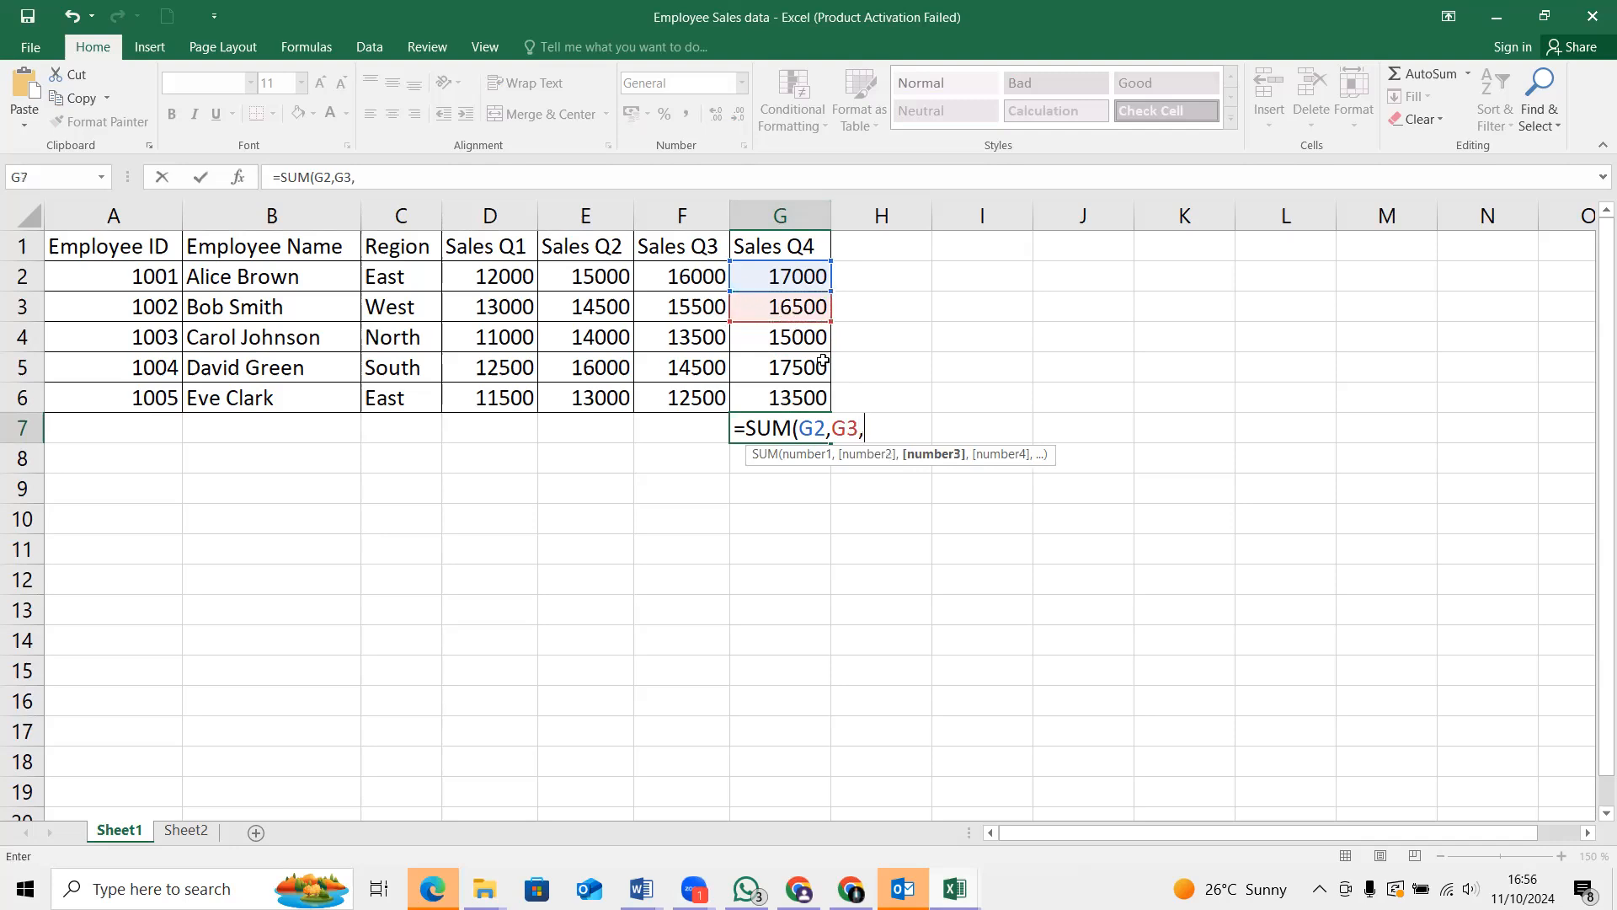
left_click(798, 338)
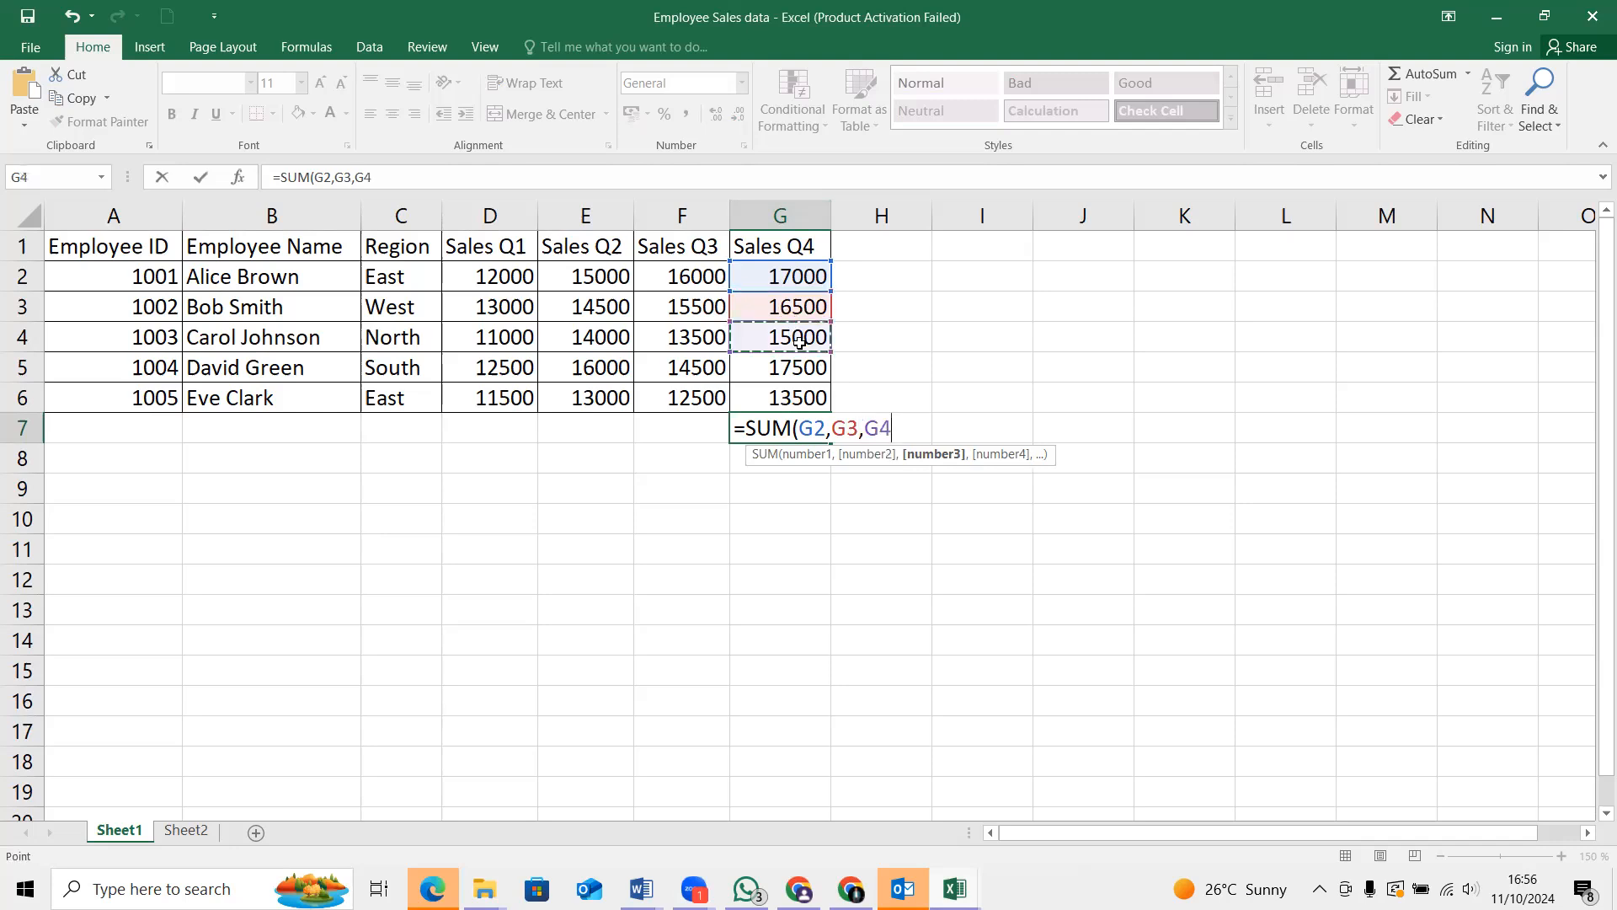
type(",")
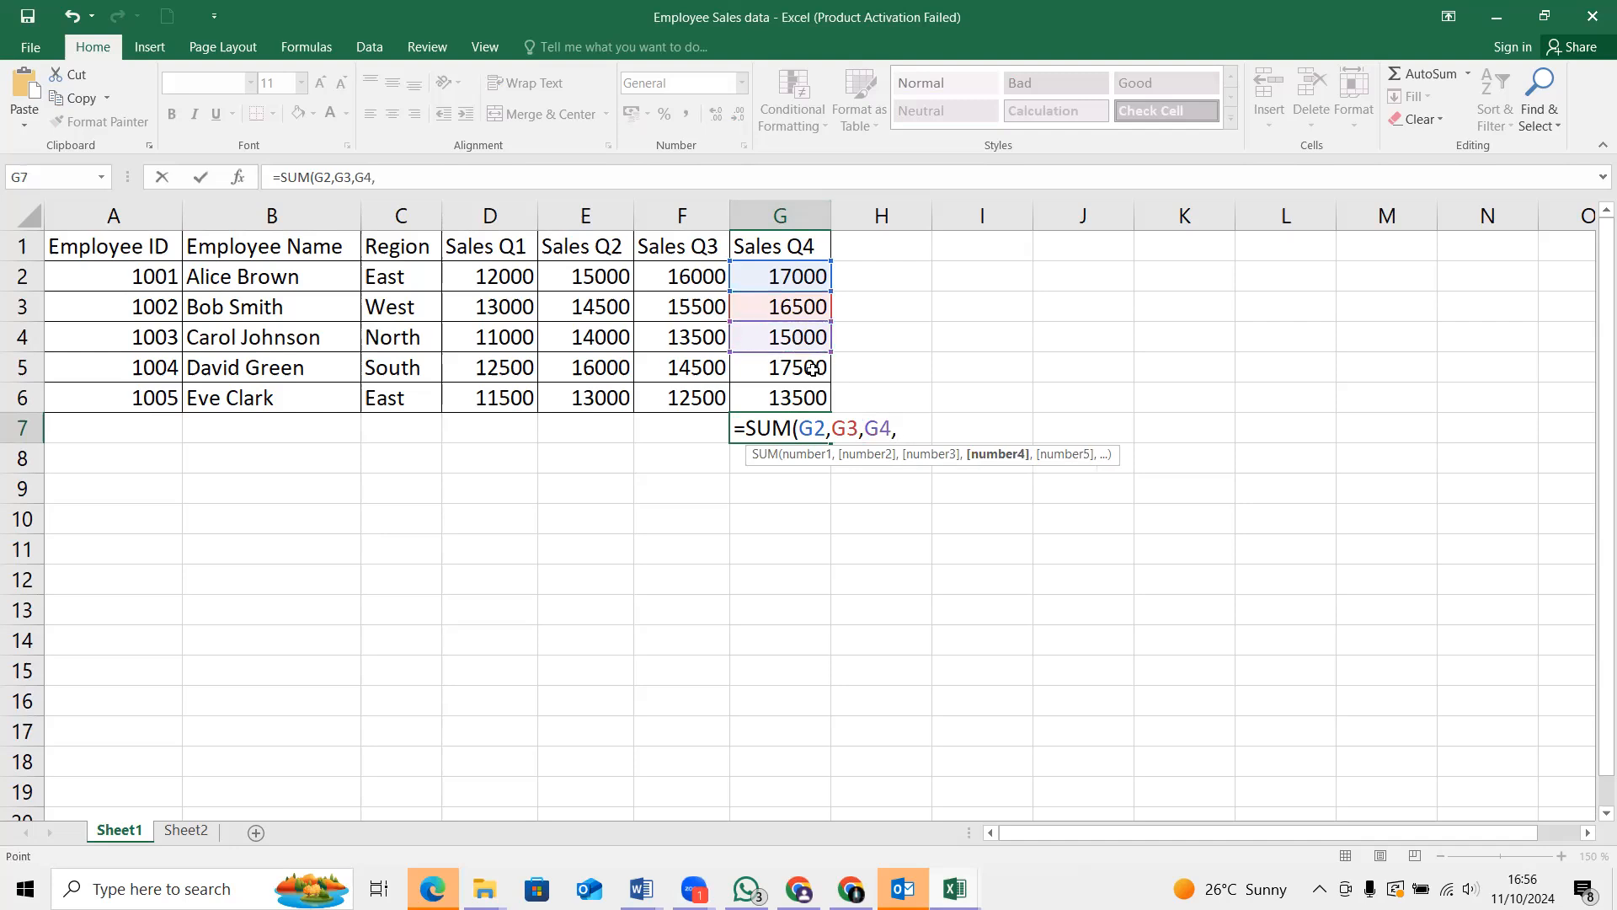
left_click(812, 369)
type(",")
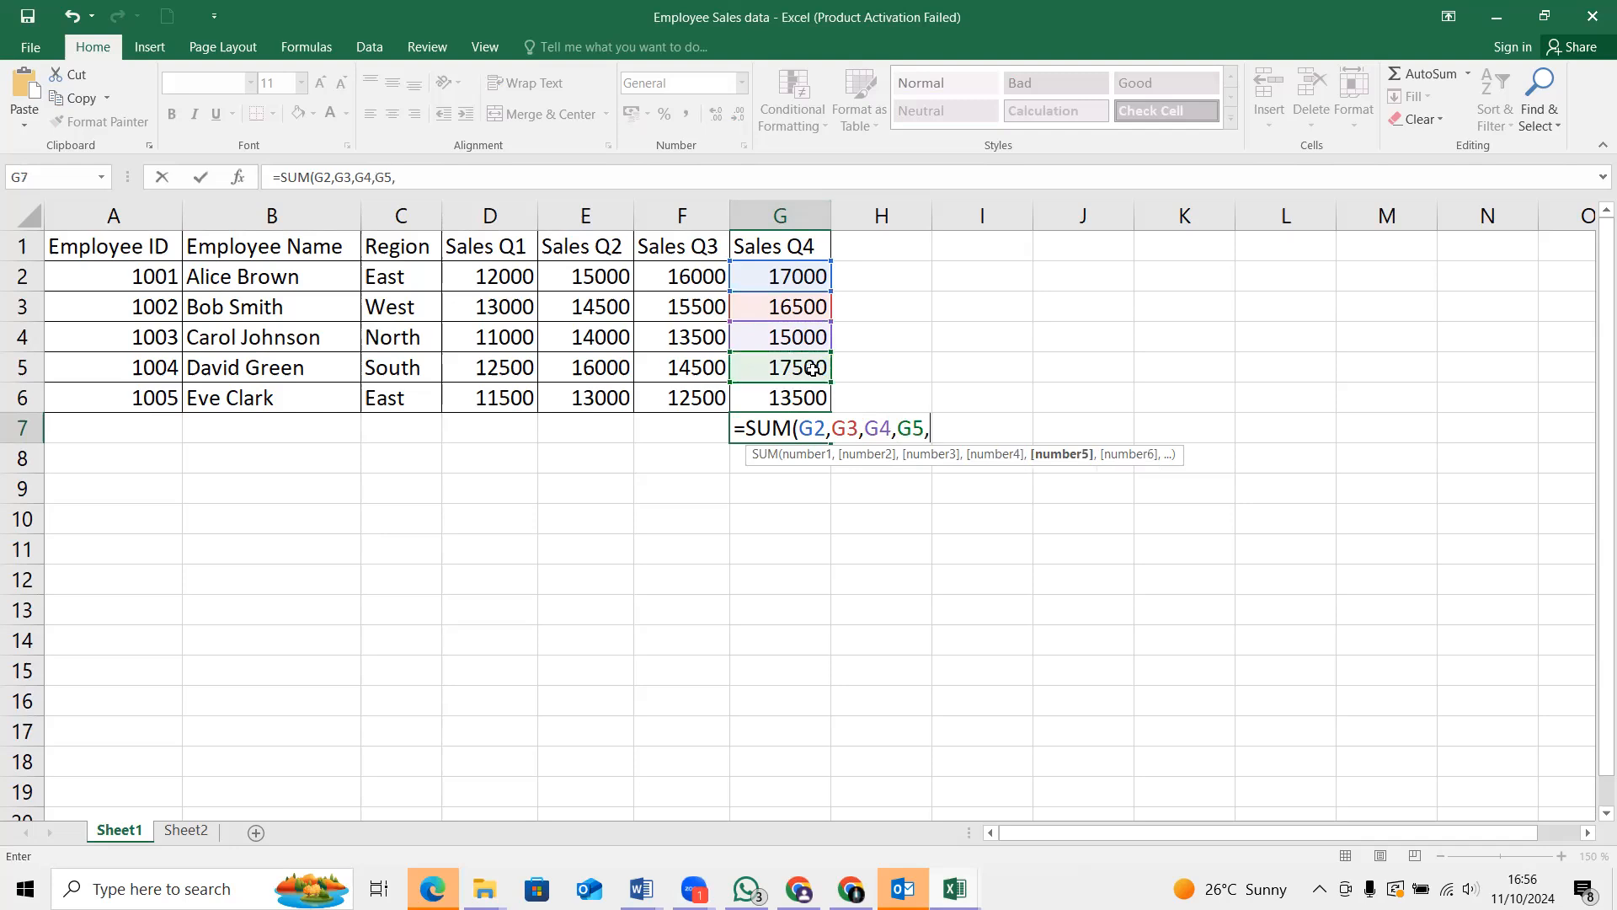
left_click(797, 398)
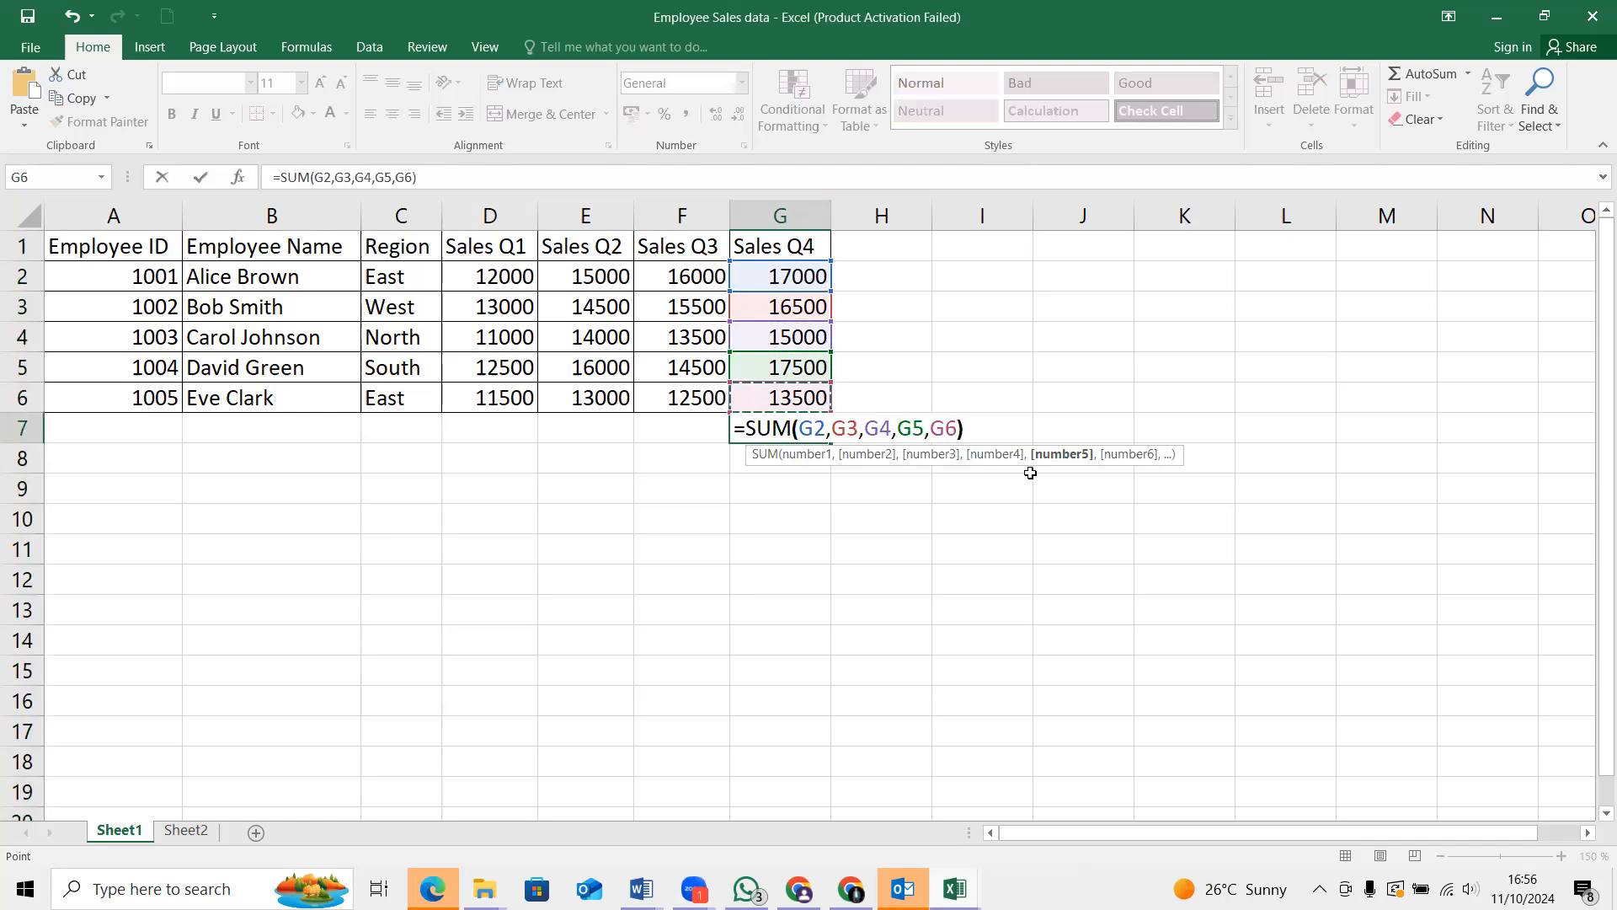
type(")")
key("Return")
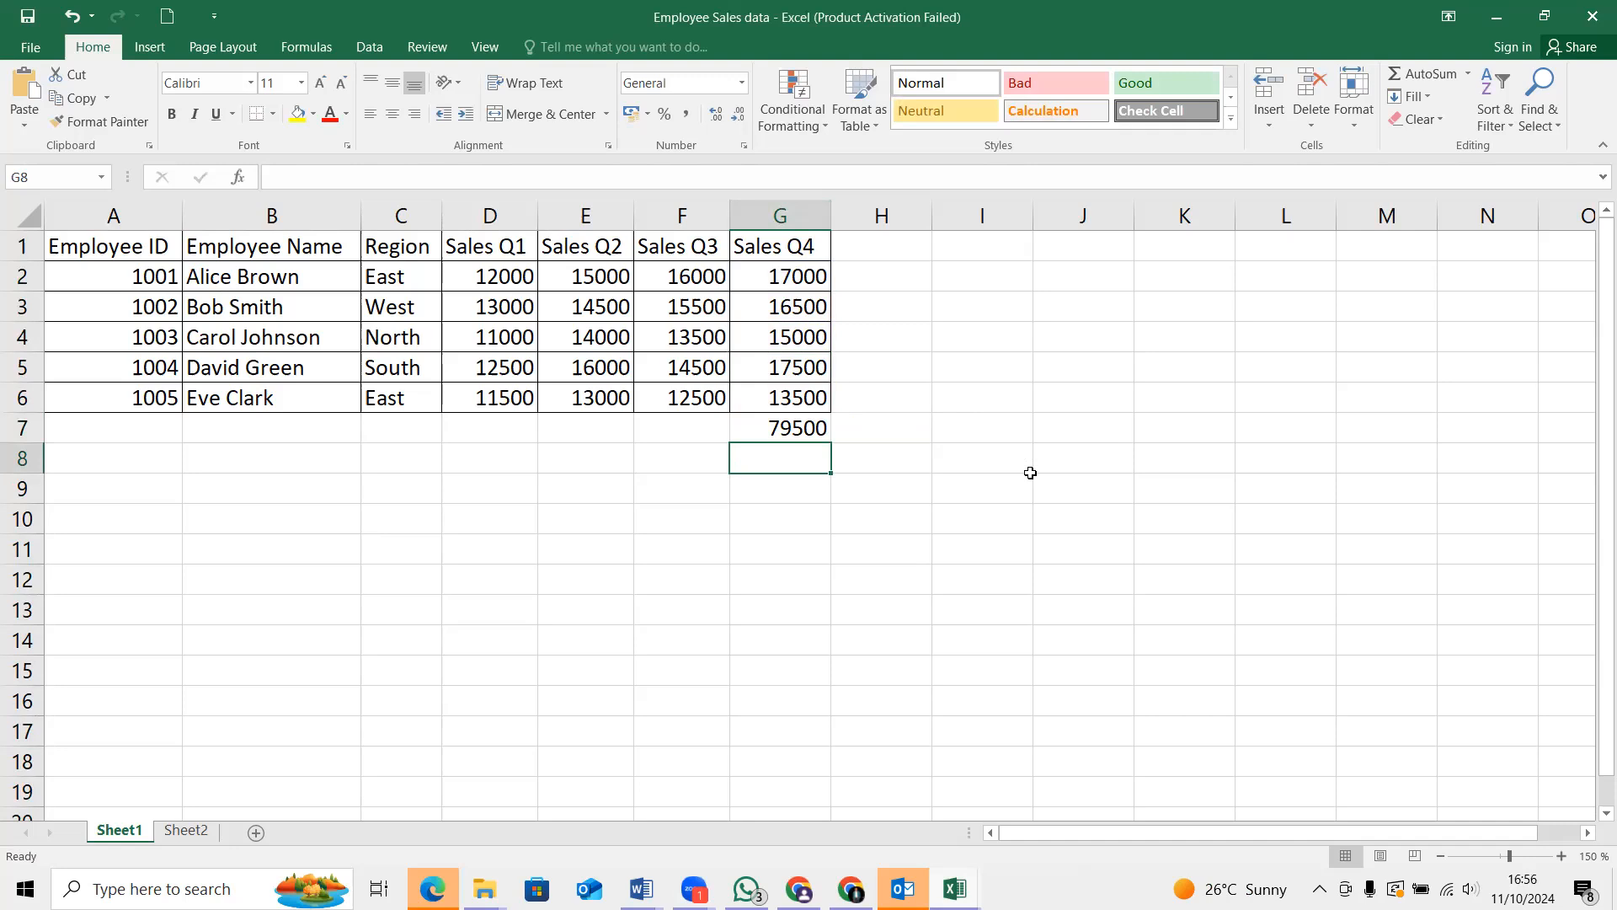
Replace the formula in G7 with the range version =SUM(G2:G6)
left_click(798, 434)
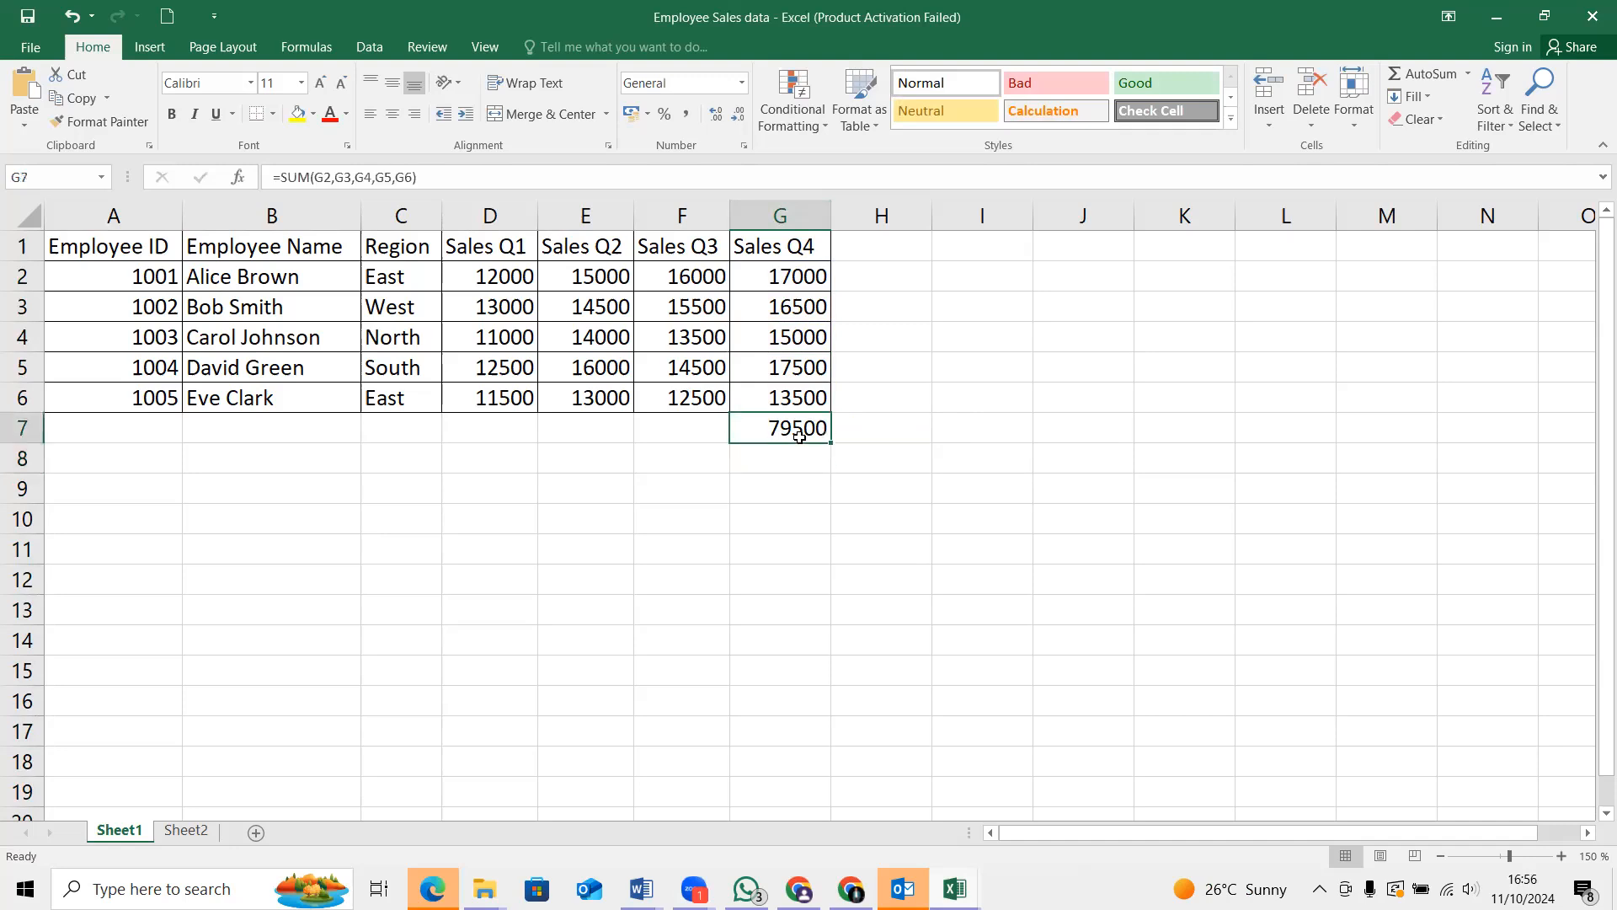
key("BackSpace")
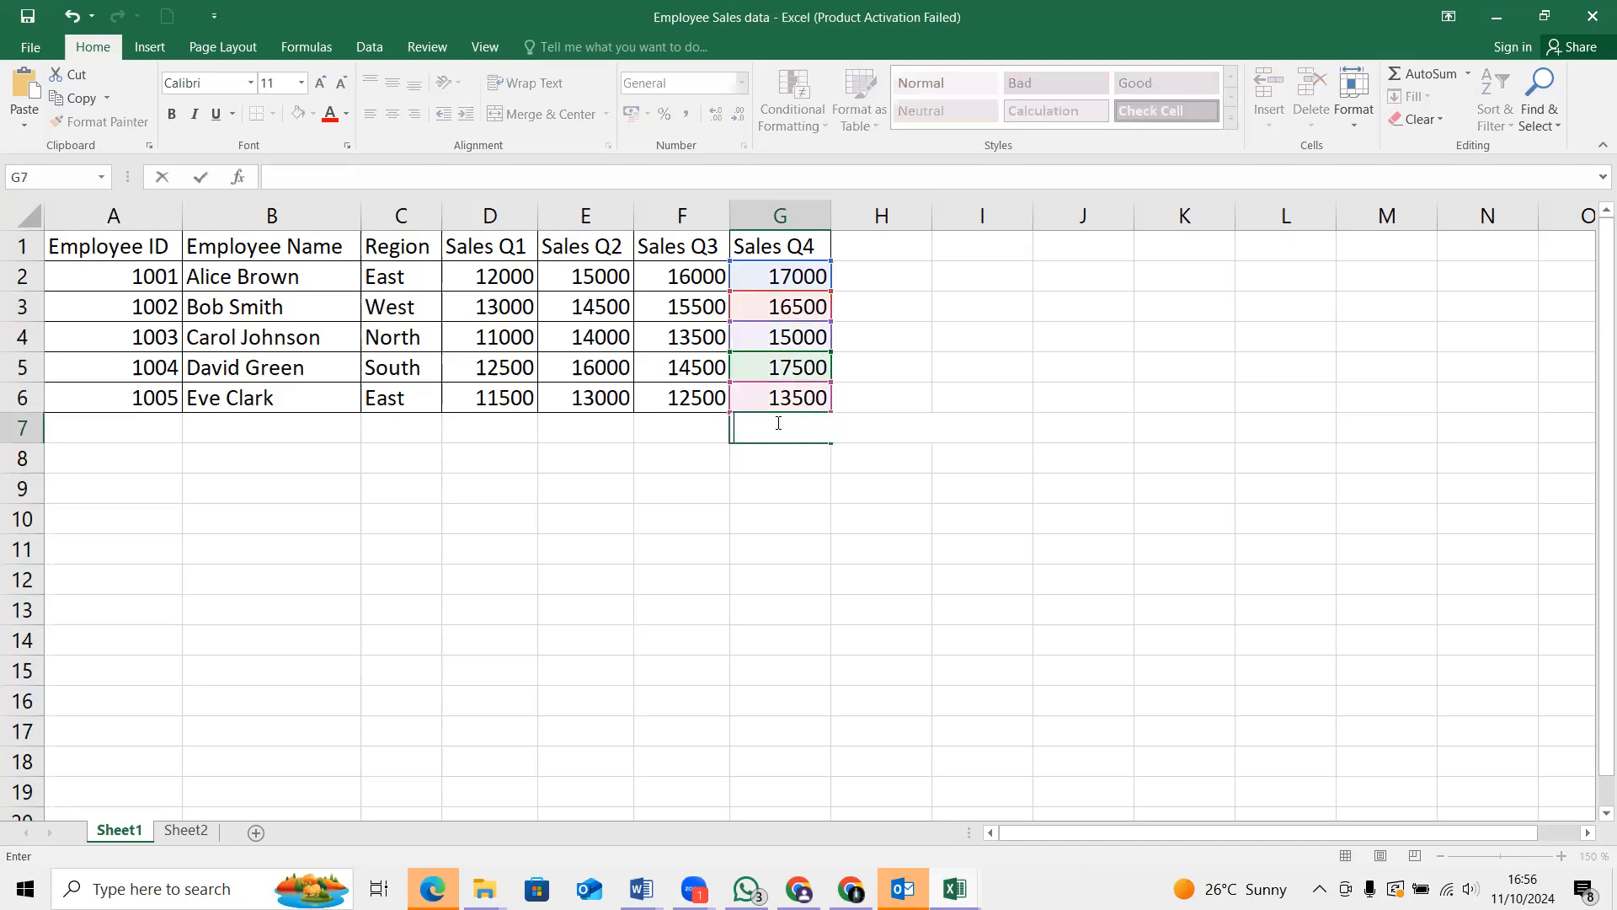
type("=")
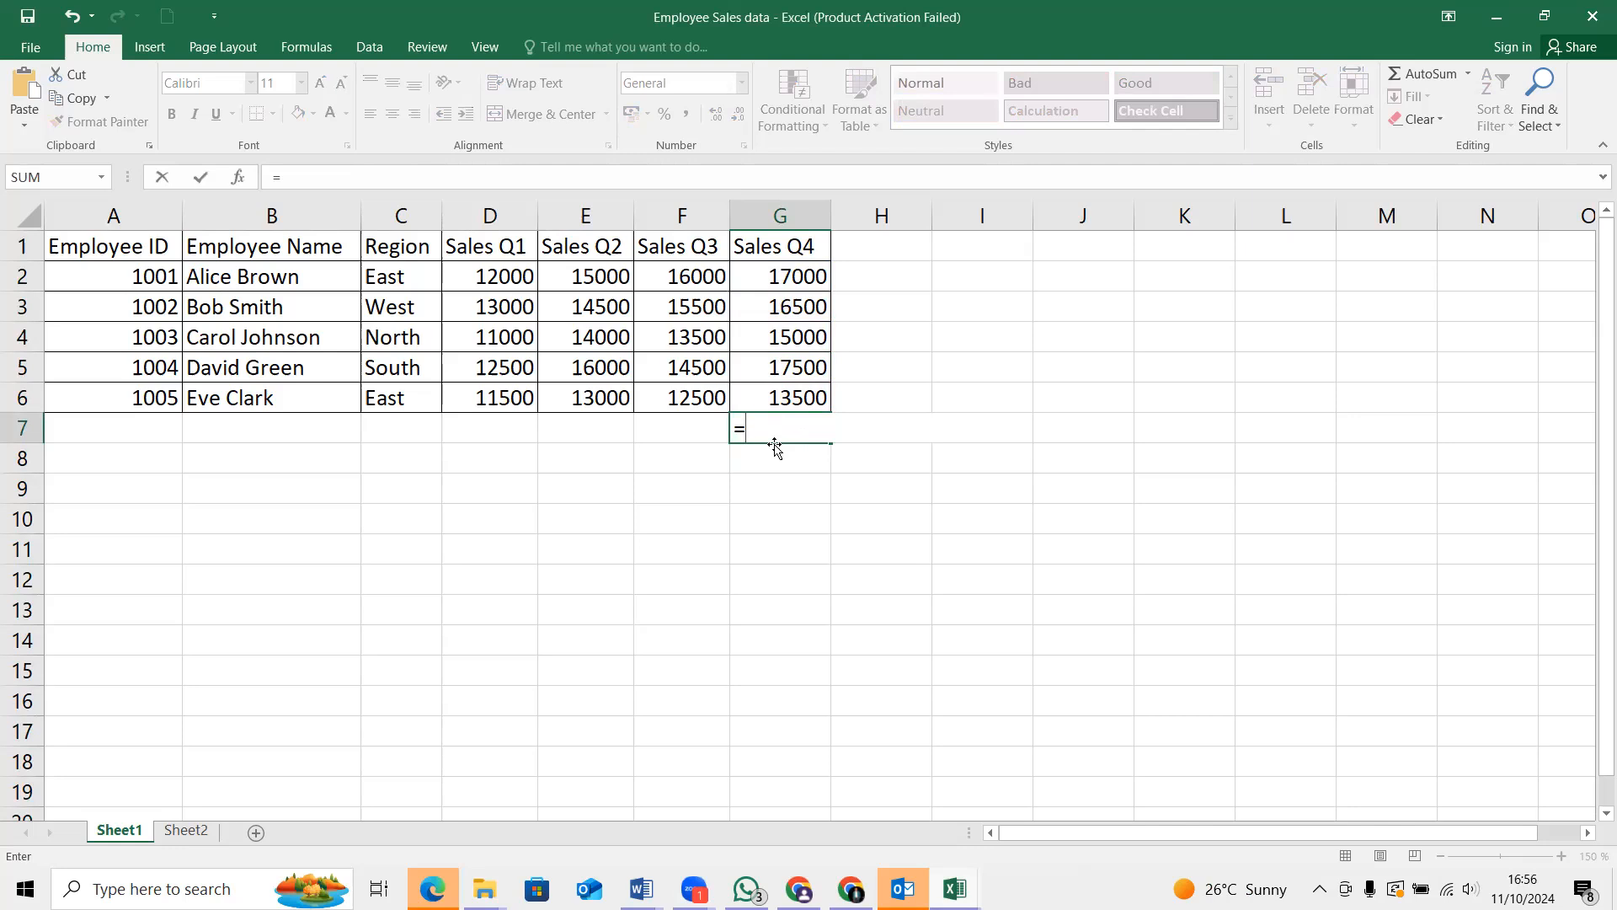
type("SUM")
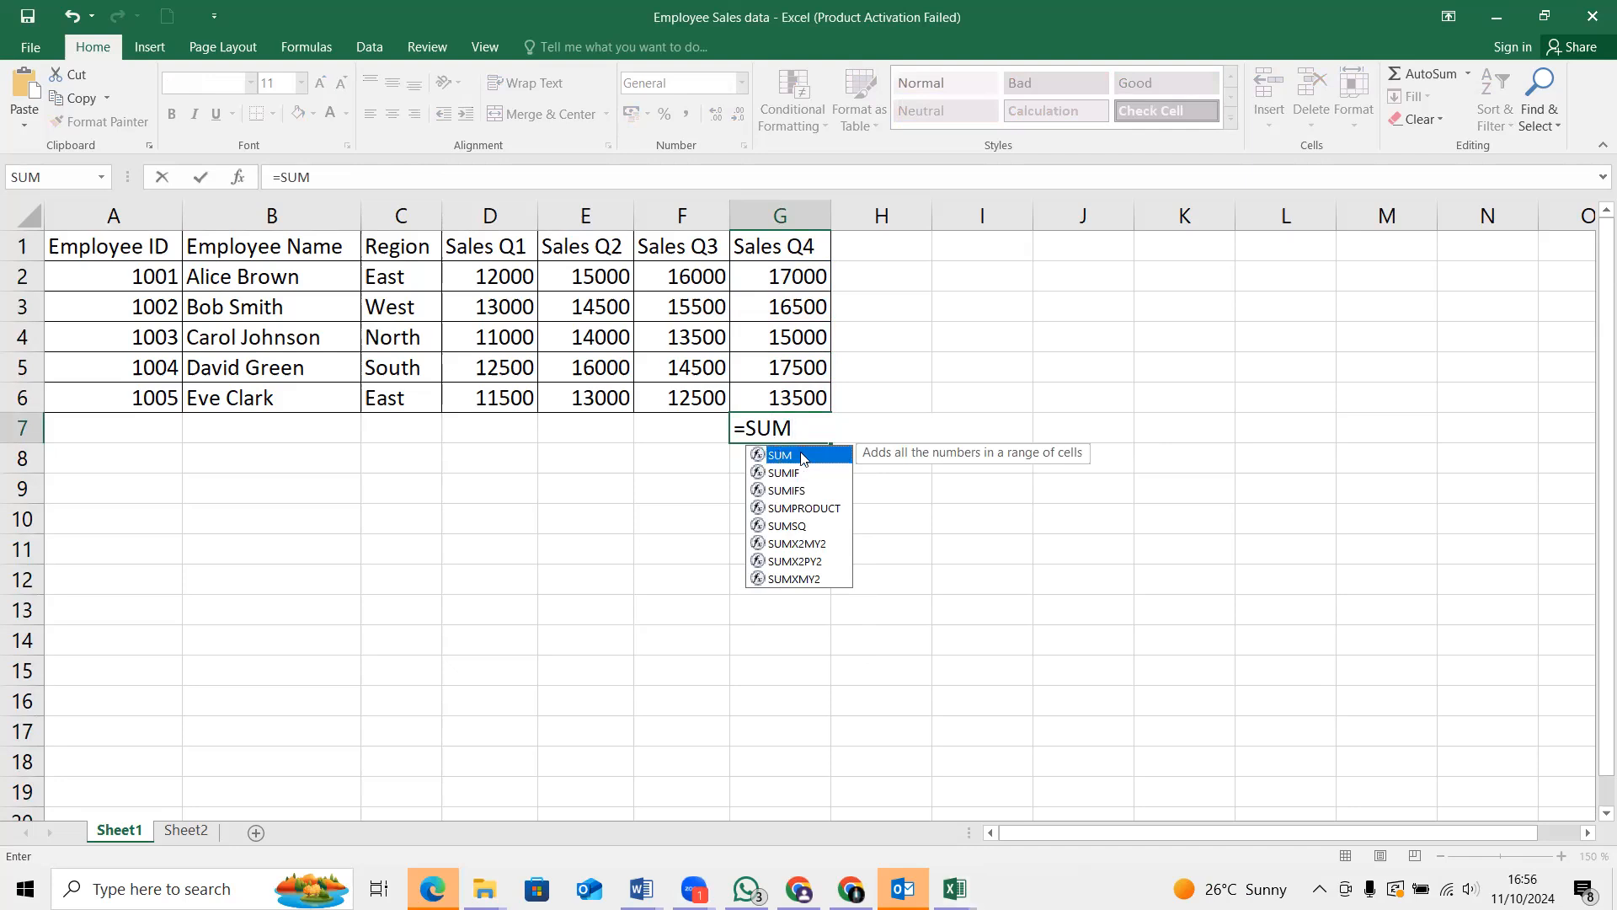
double_click(801, 456)
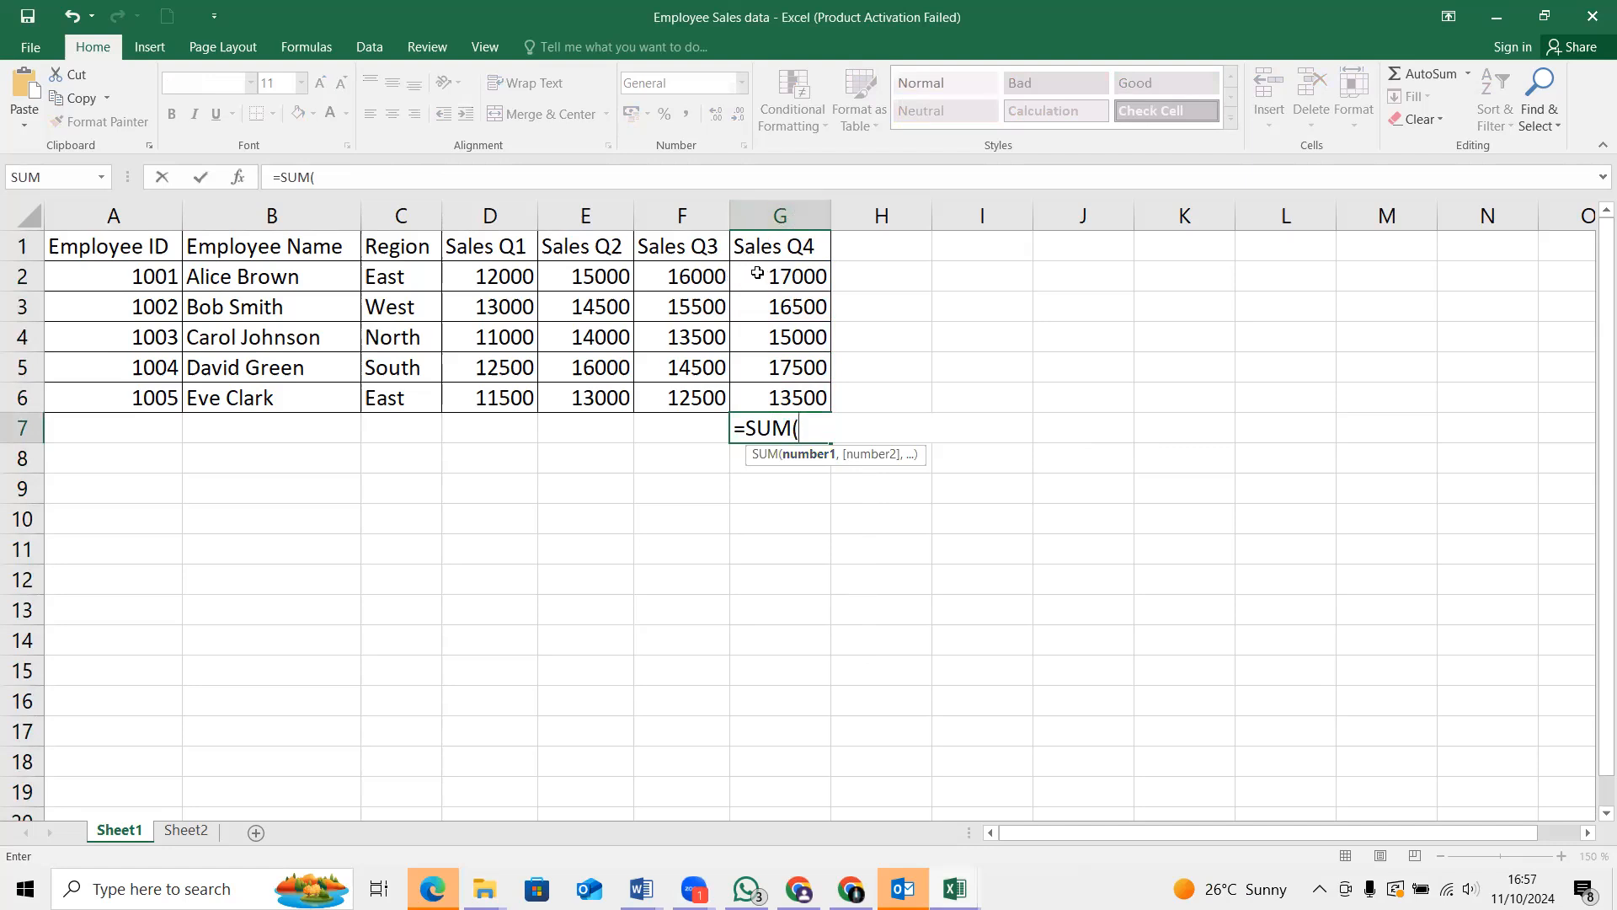
left_click_drag(758, 273, 798, 398)
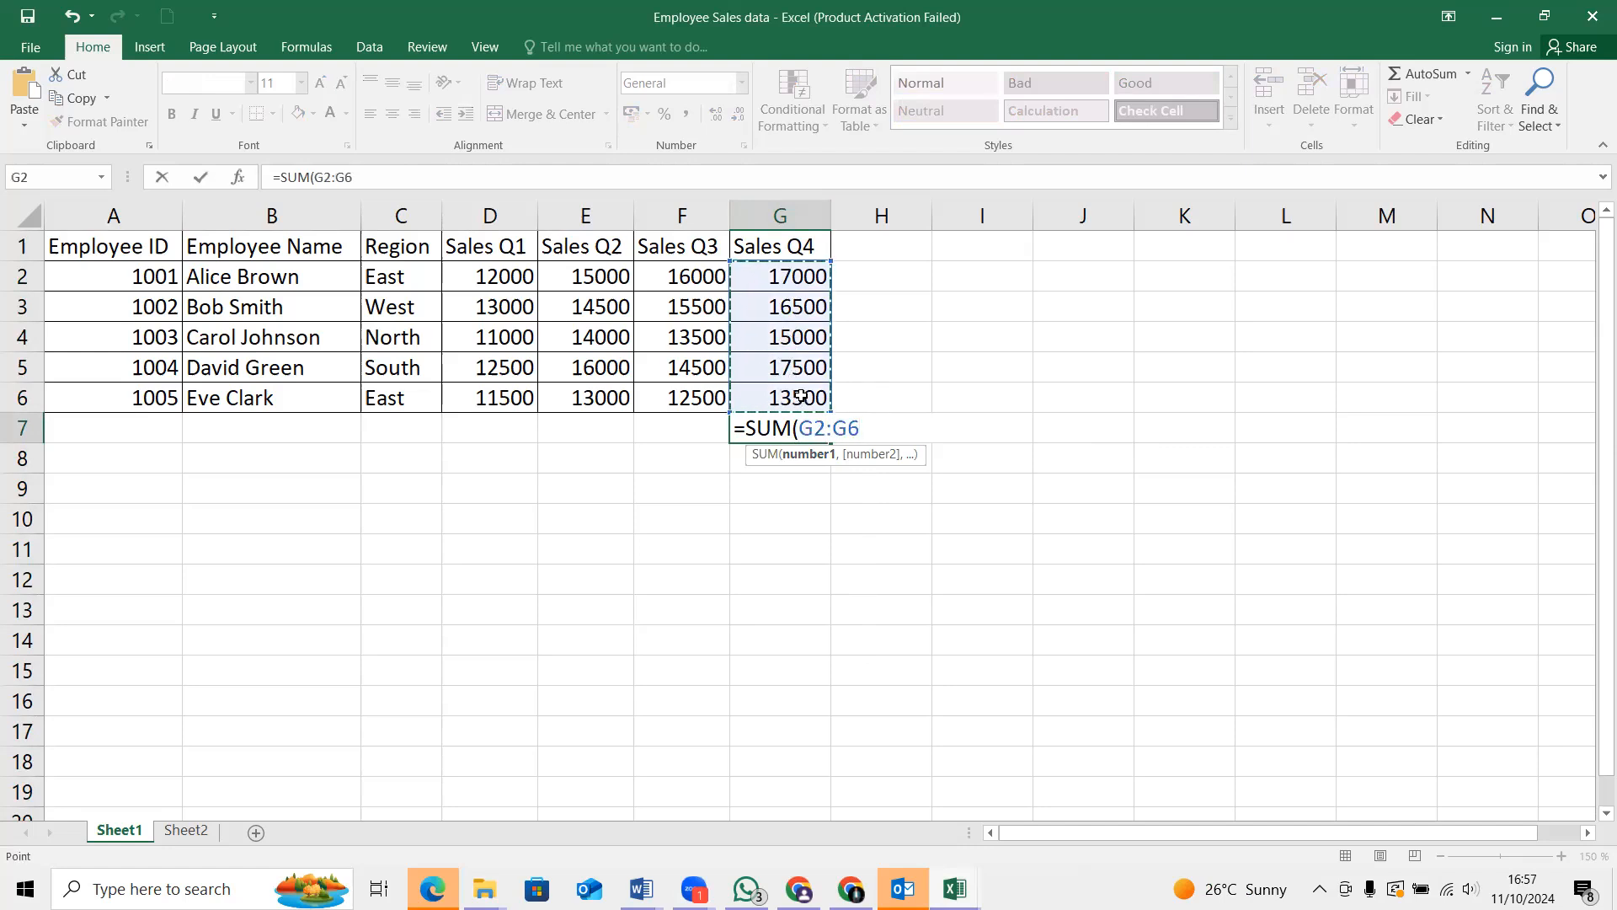
type(")")
key("Return")
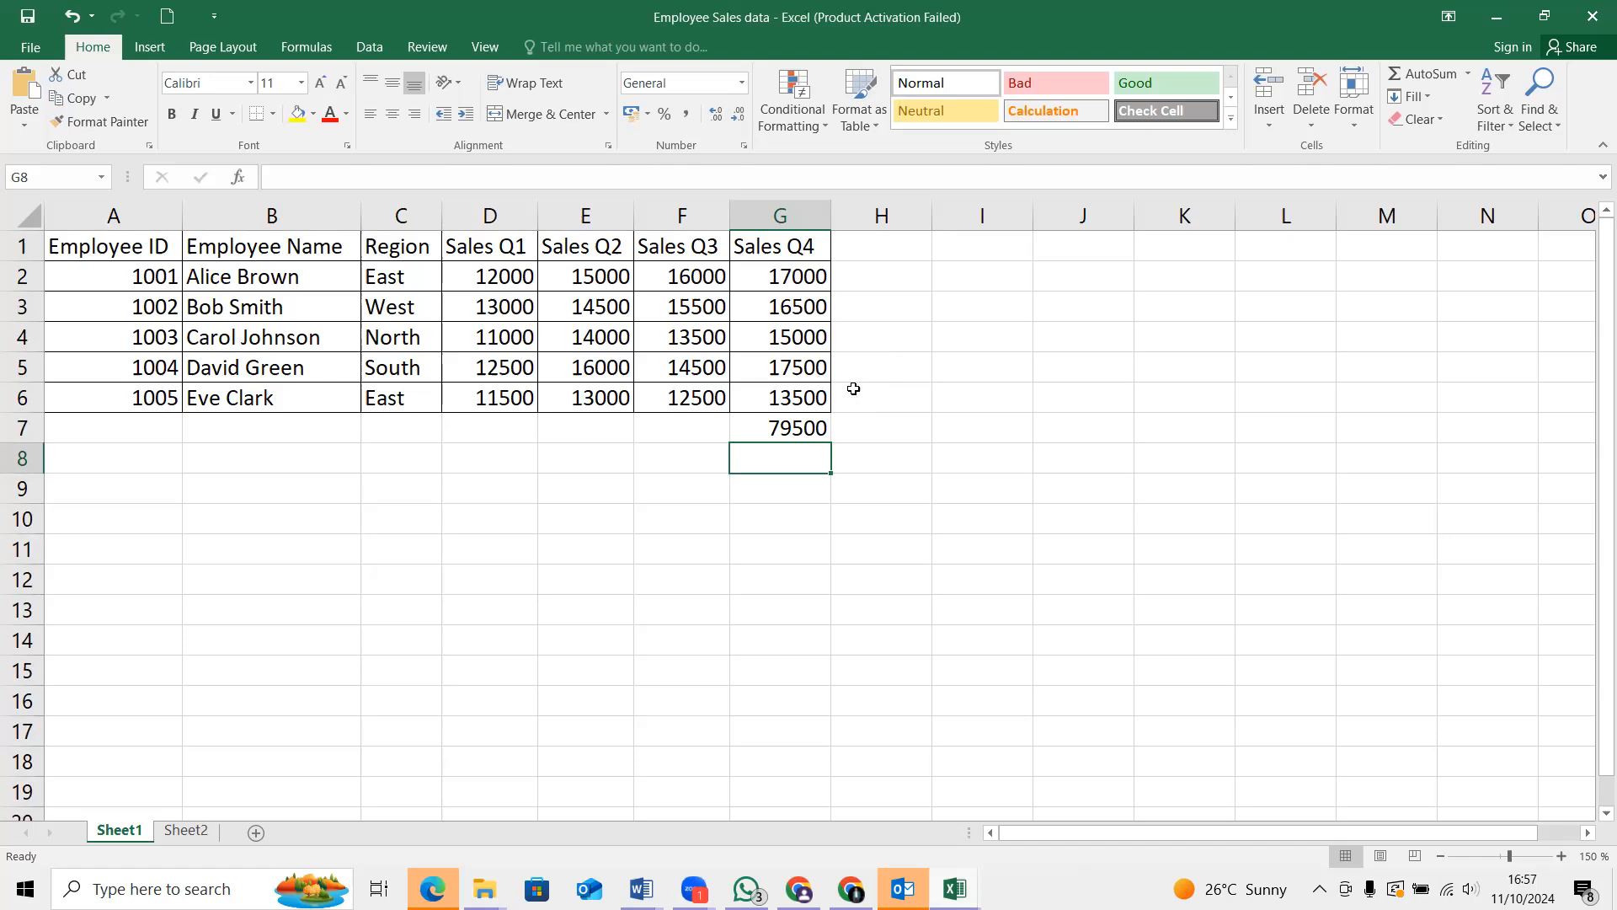
Clear the total in G7 and begin an AVERAGE formula in the same cell
left_click(817, 428)
key("BackSpace")
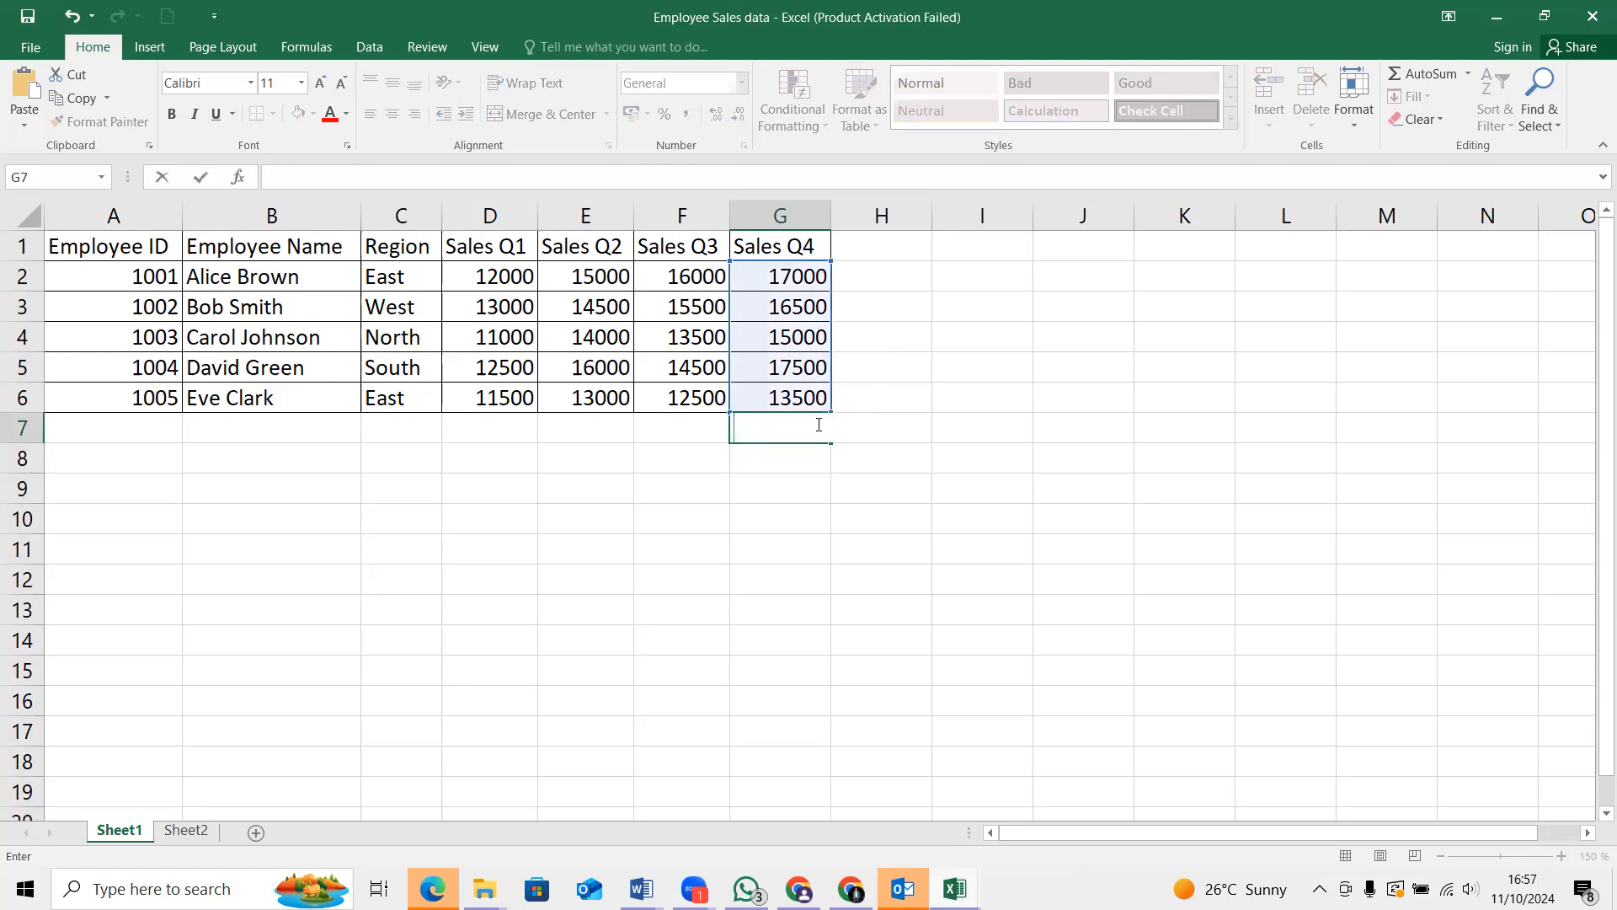
type("-")
key("BackSpace")
type("=AV")
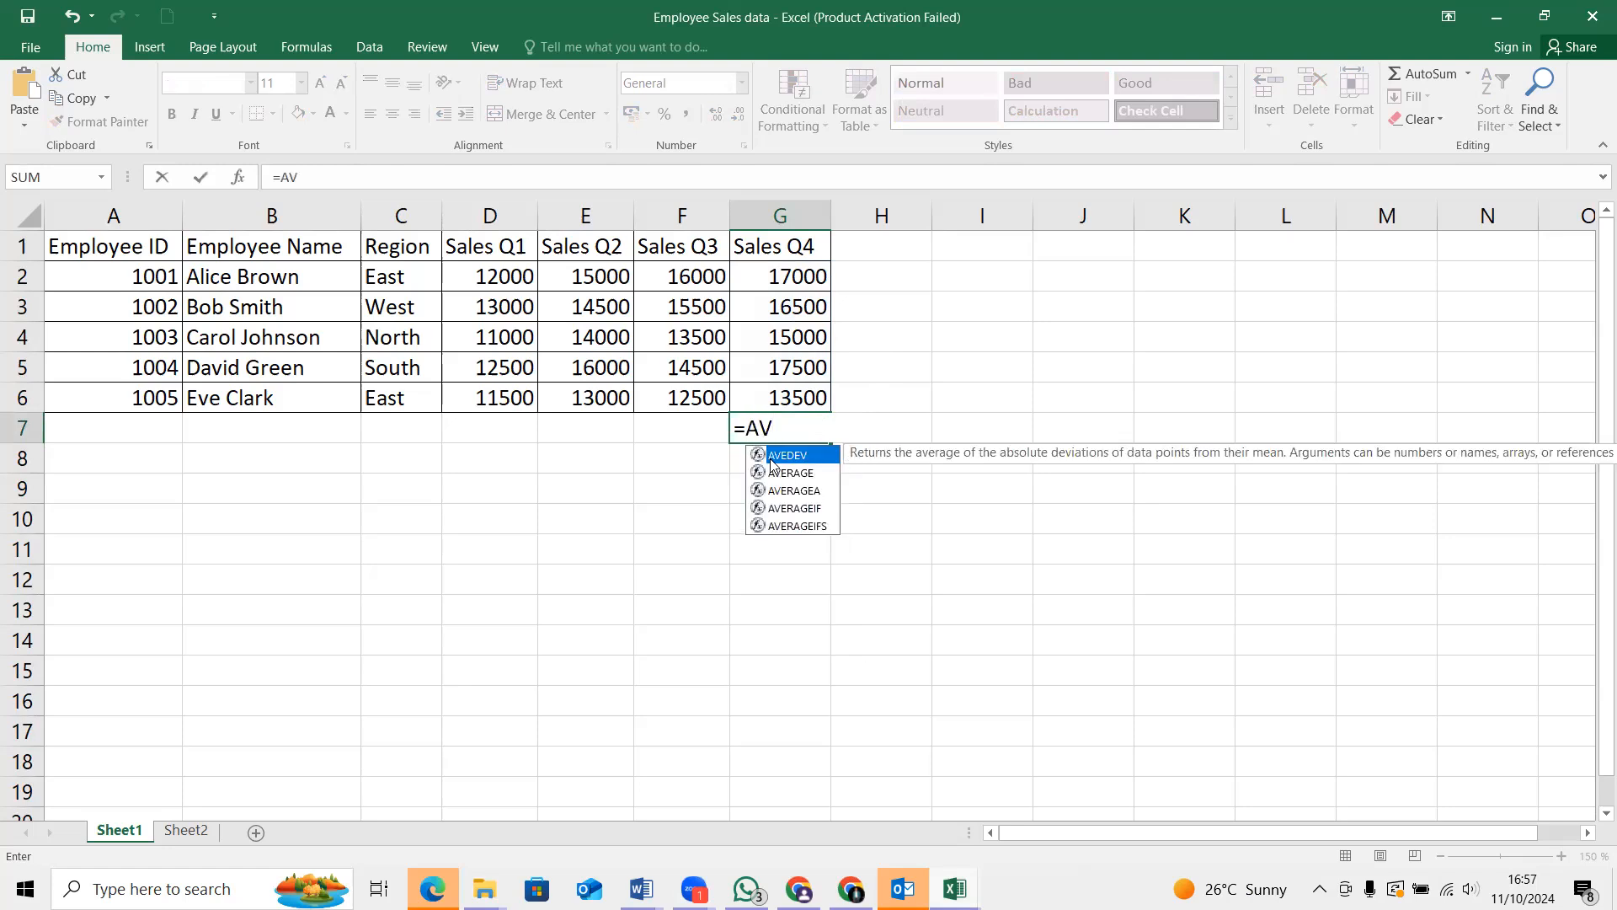
left_click(798, 476)
double_click(798, 475)
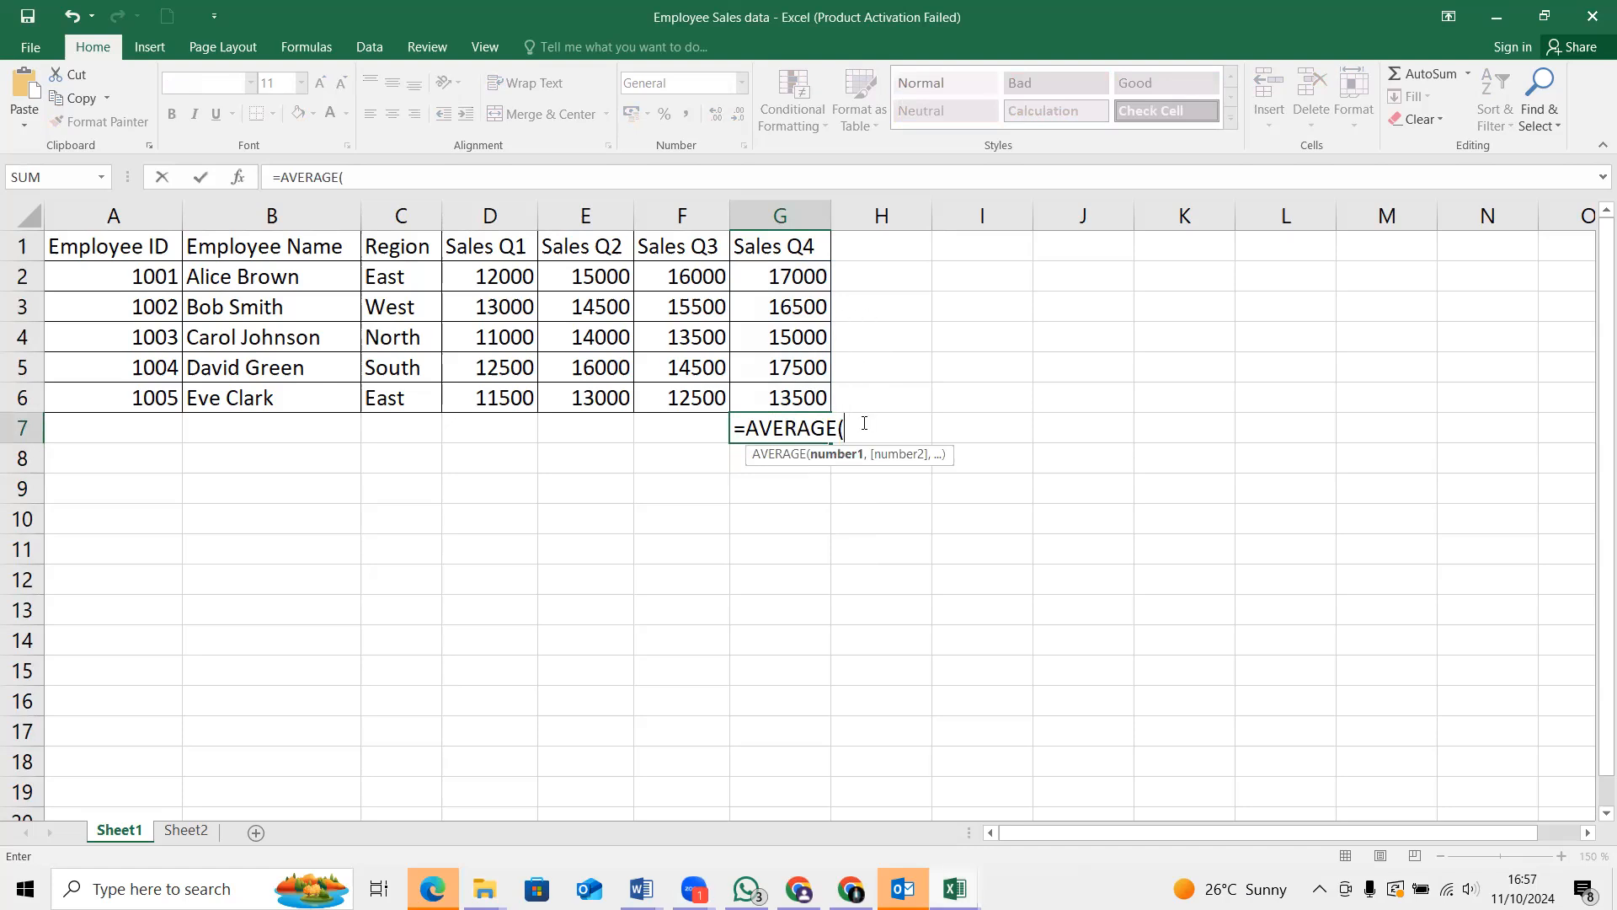
Complete the formula in G7 as =AVERAGE(G2:G6) to average the Sales Q4 figures
type("G")
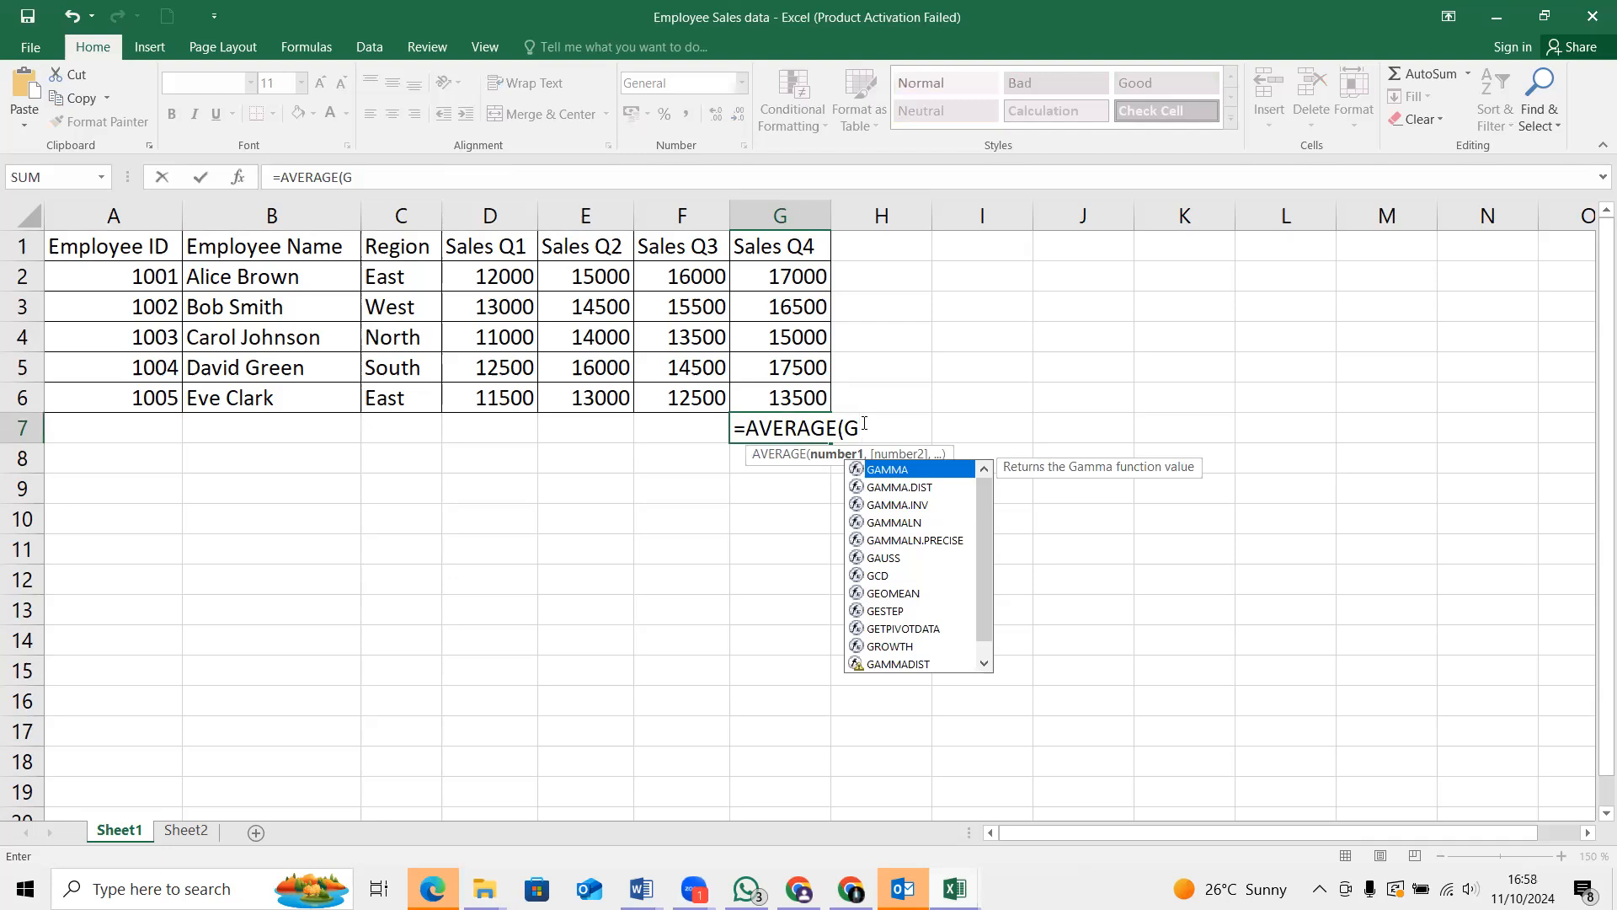
type("2")
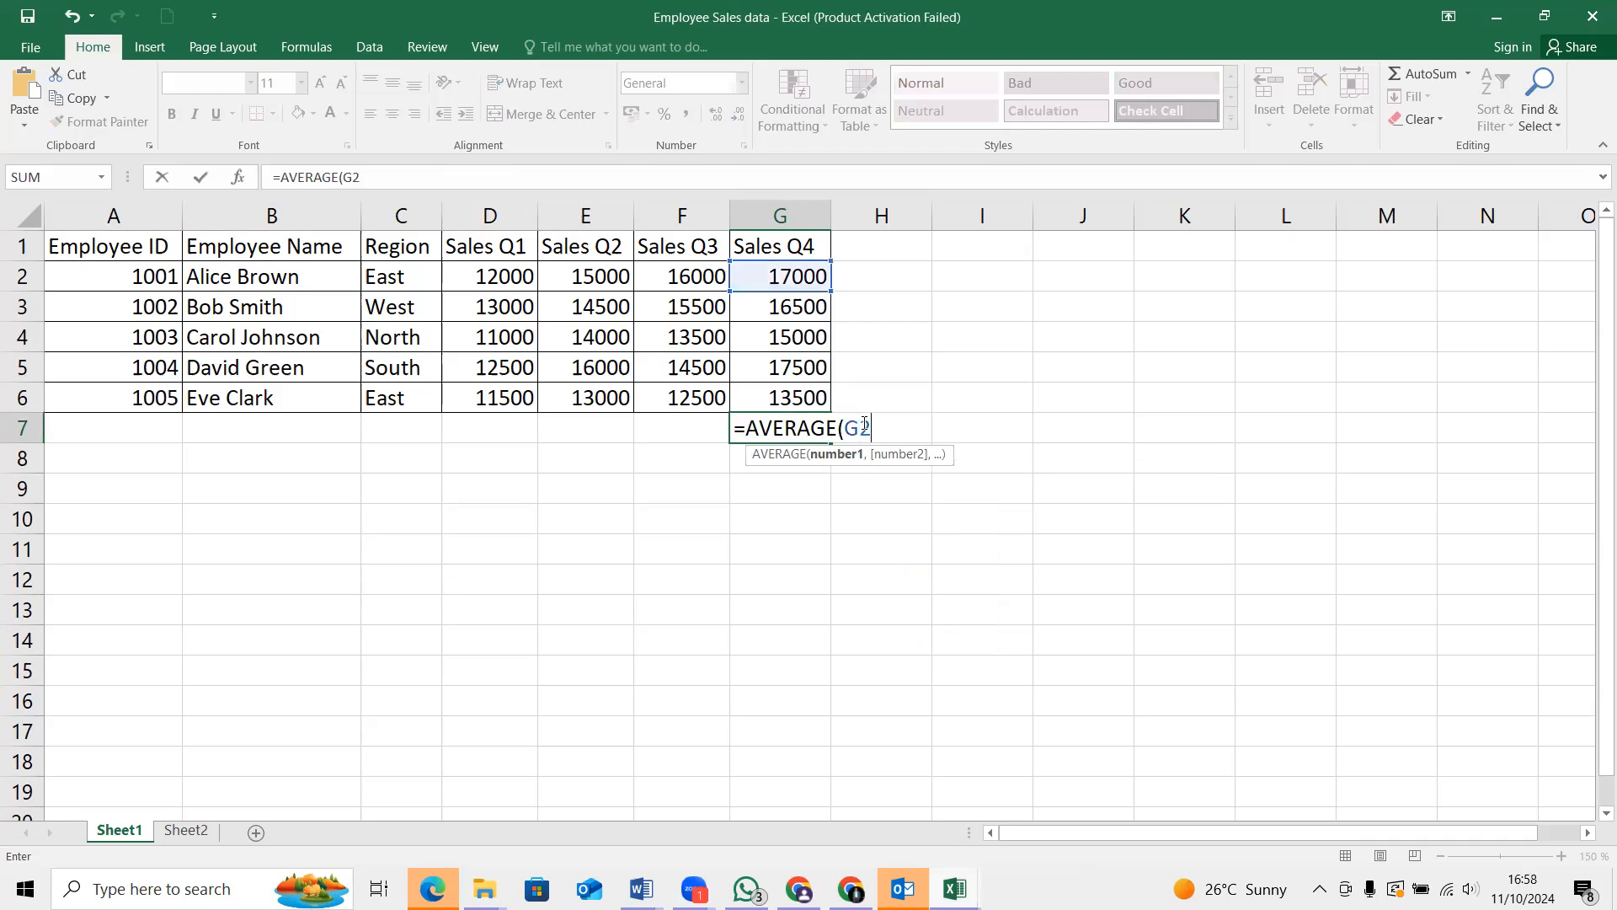
type(":G6")
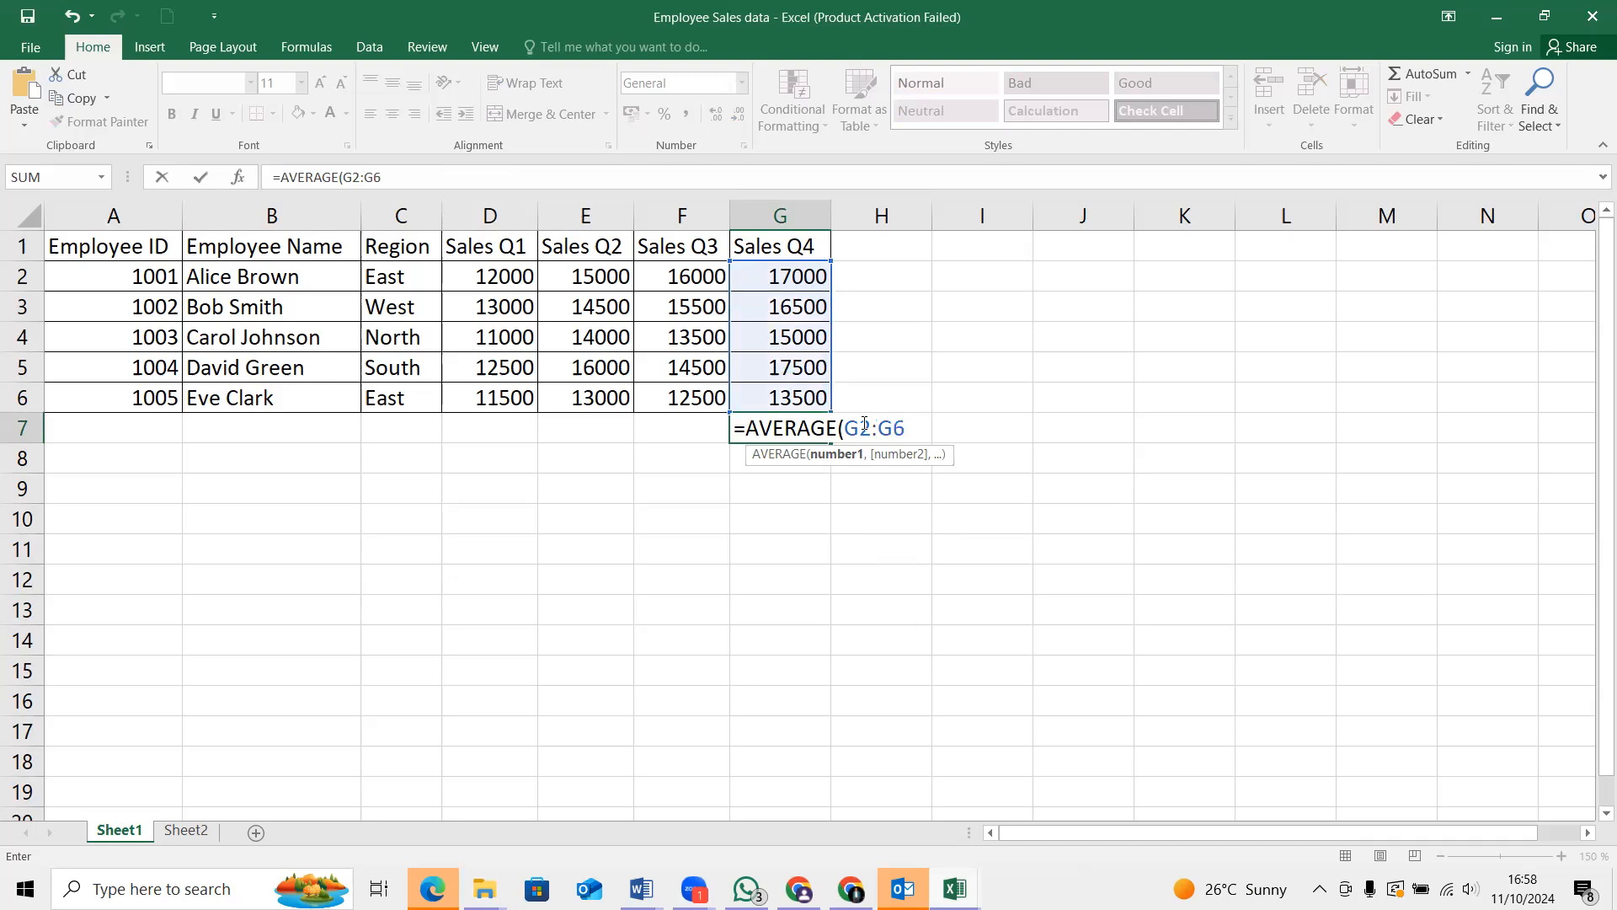
type(")")
key("Return")
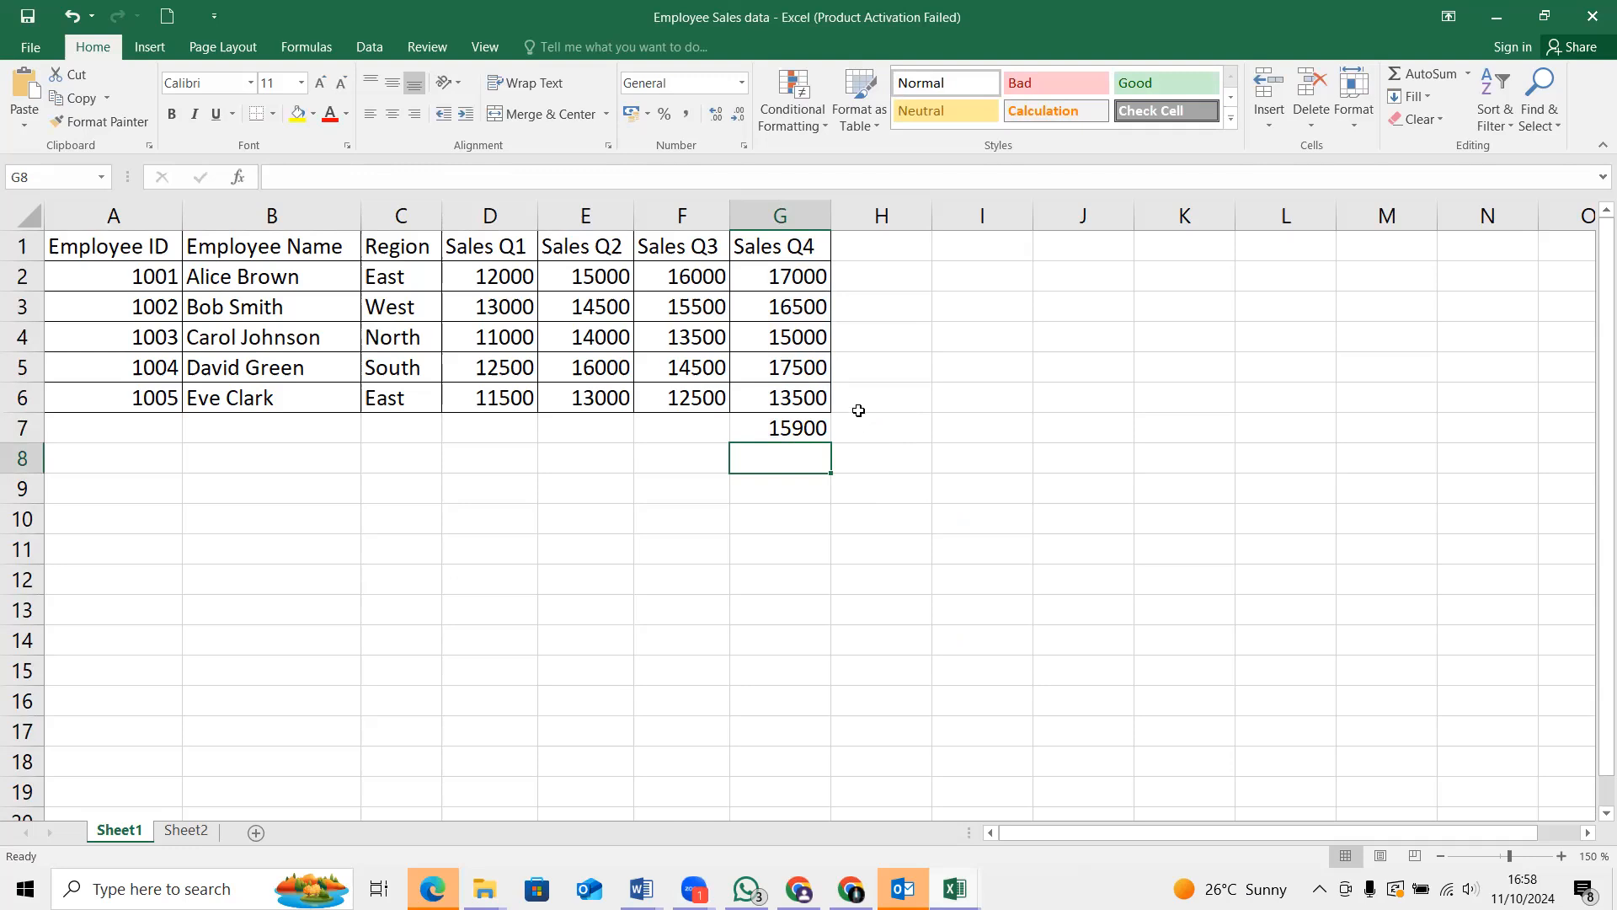
left_click_drag(829, 421, 454, 430)
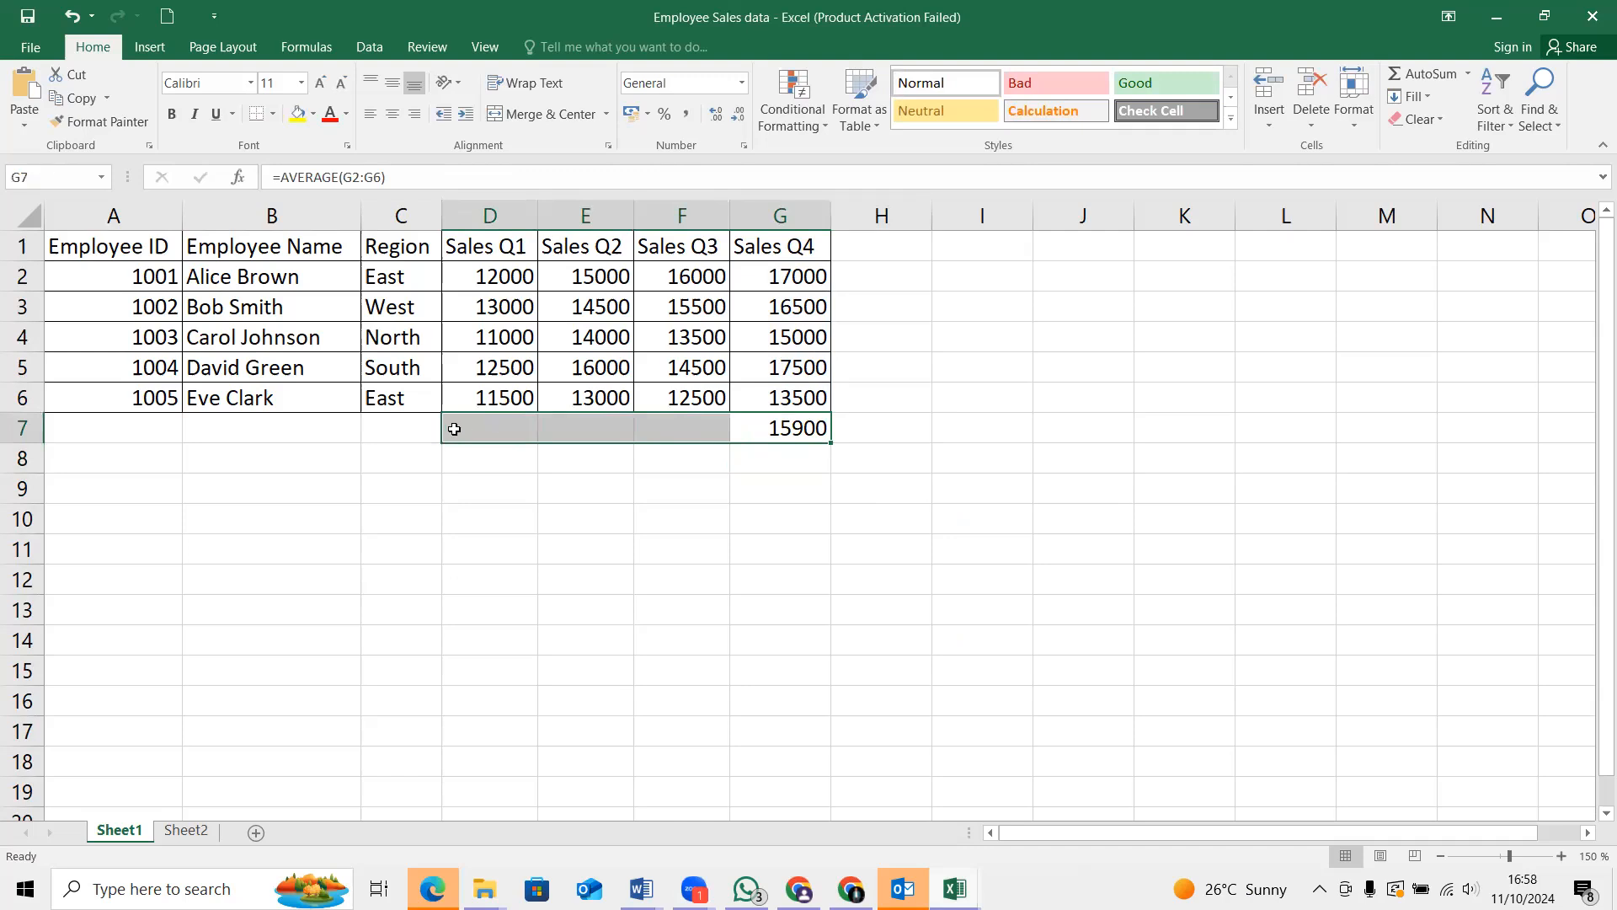
left_click(518, 432)
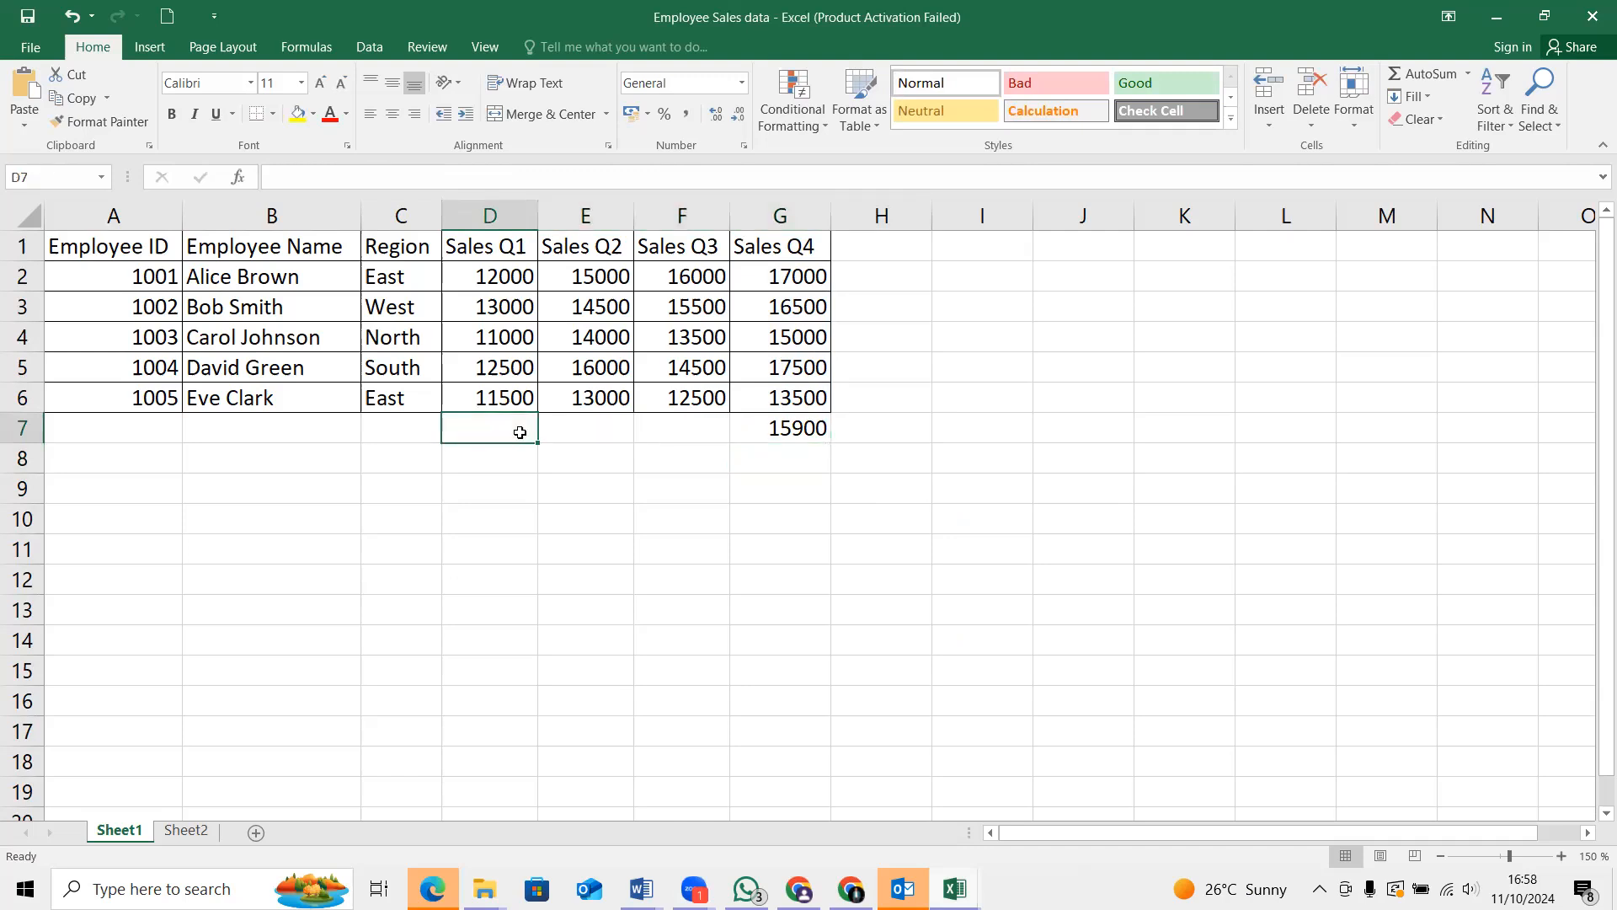
left_click(835, 441)
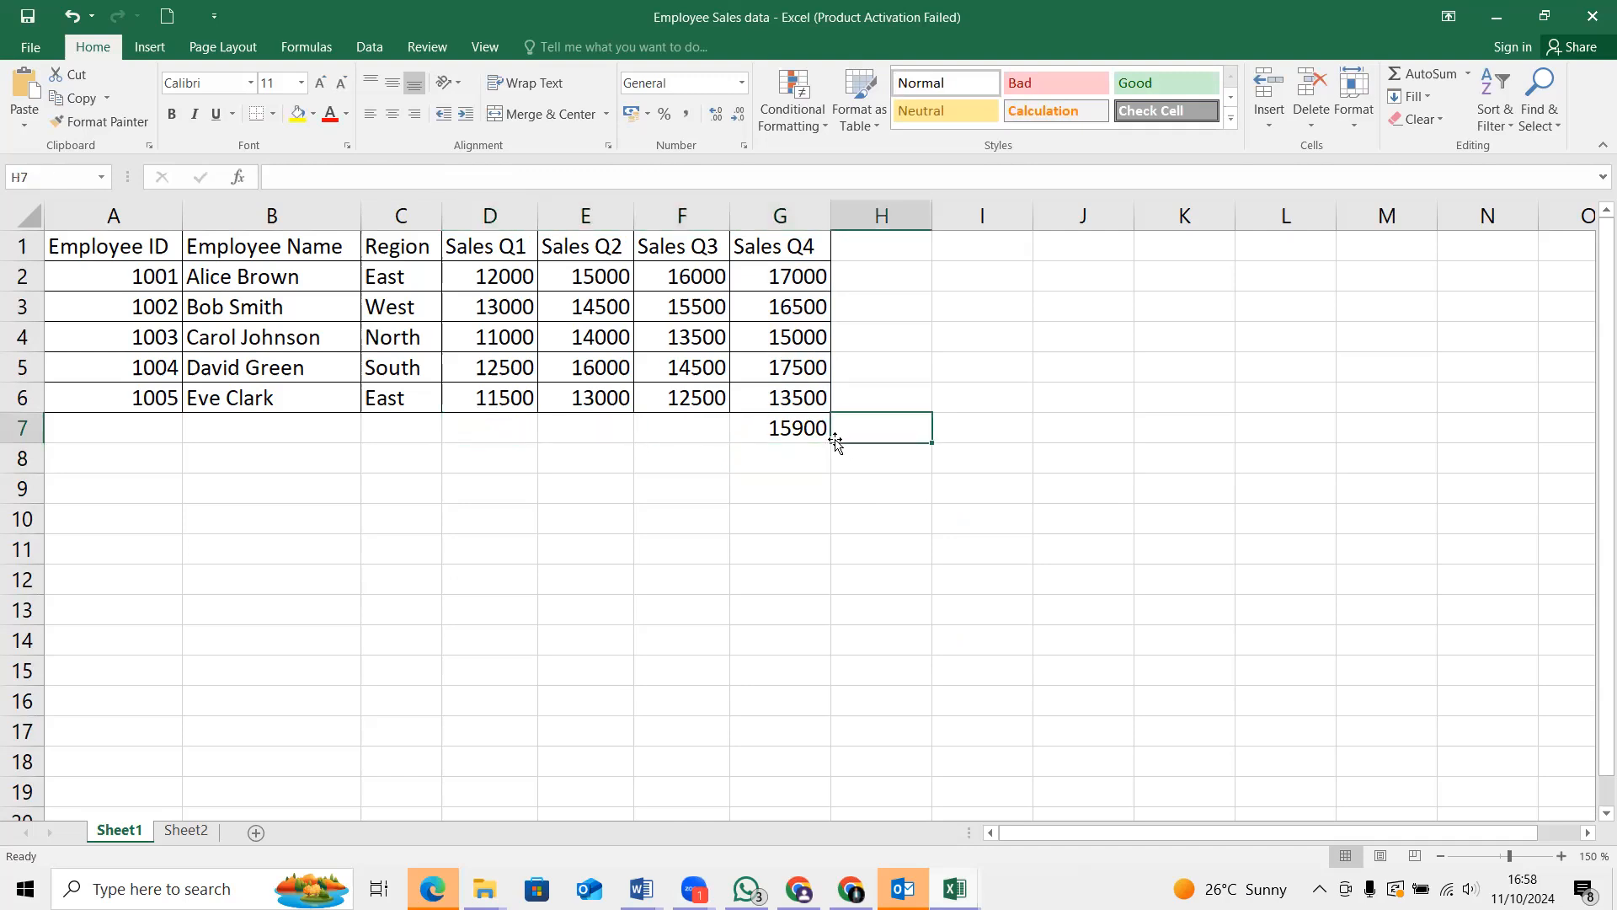
left_click(810, 425)
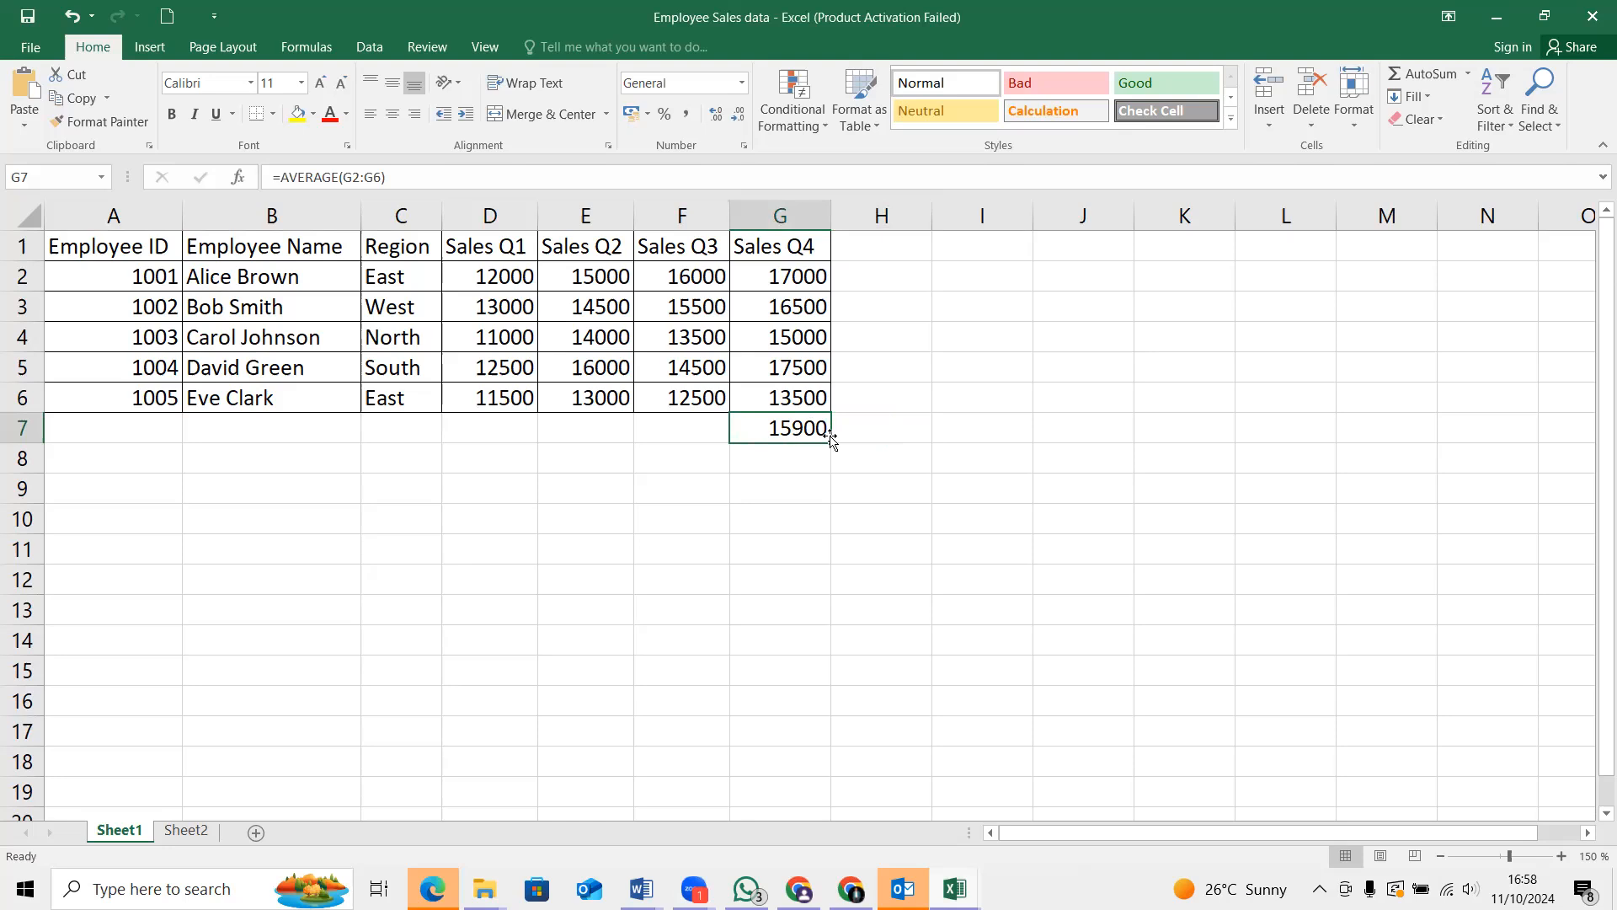
left_click(831, 440)
left_click_drag(832, 439, 781, 437)
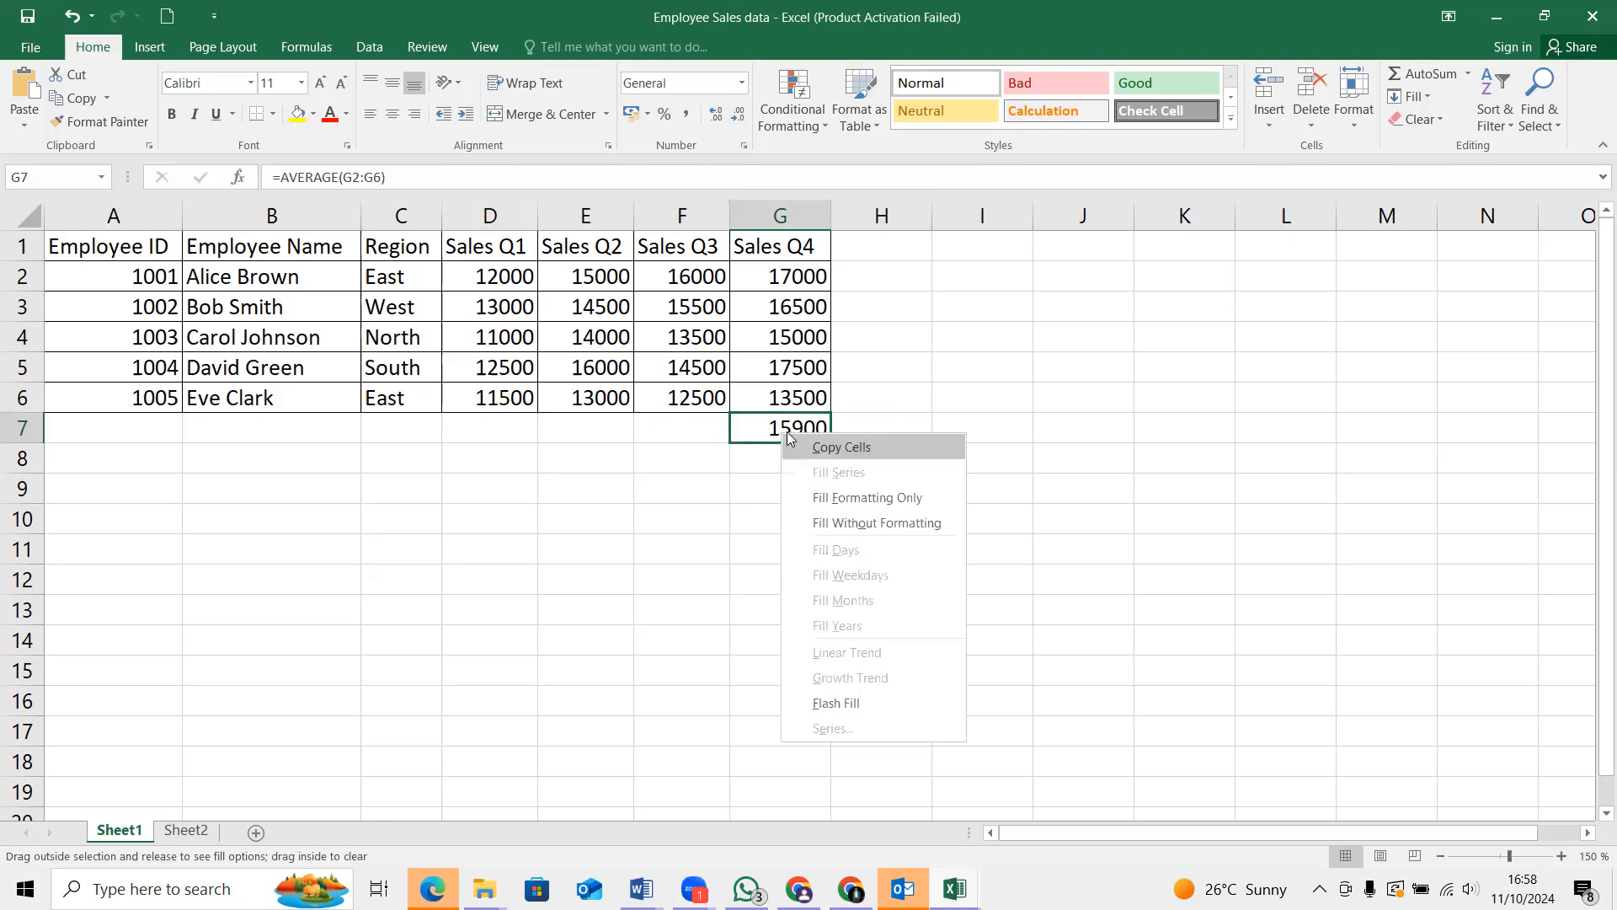
key("Escape")
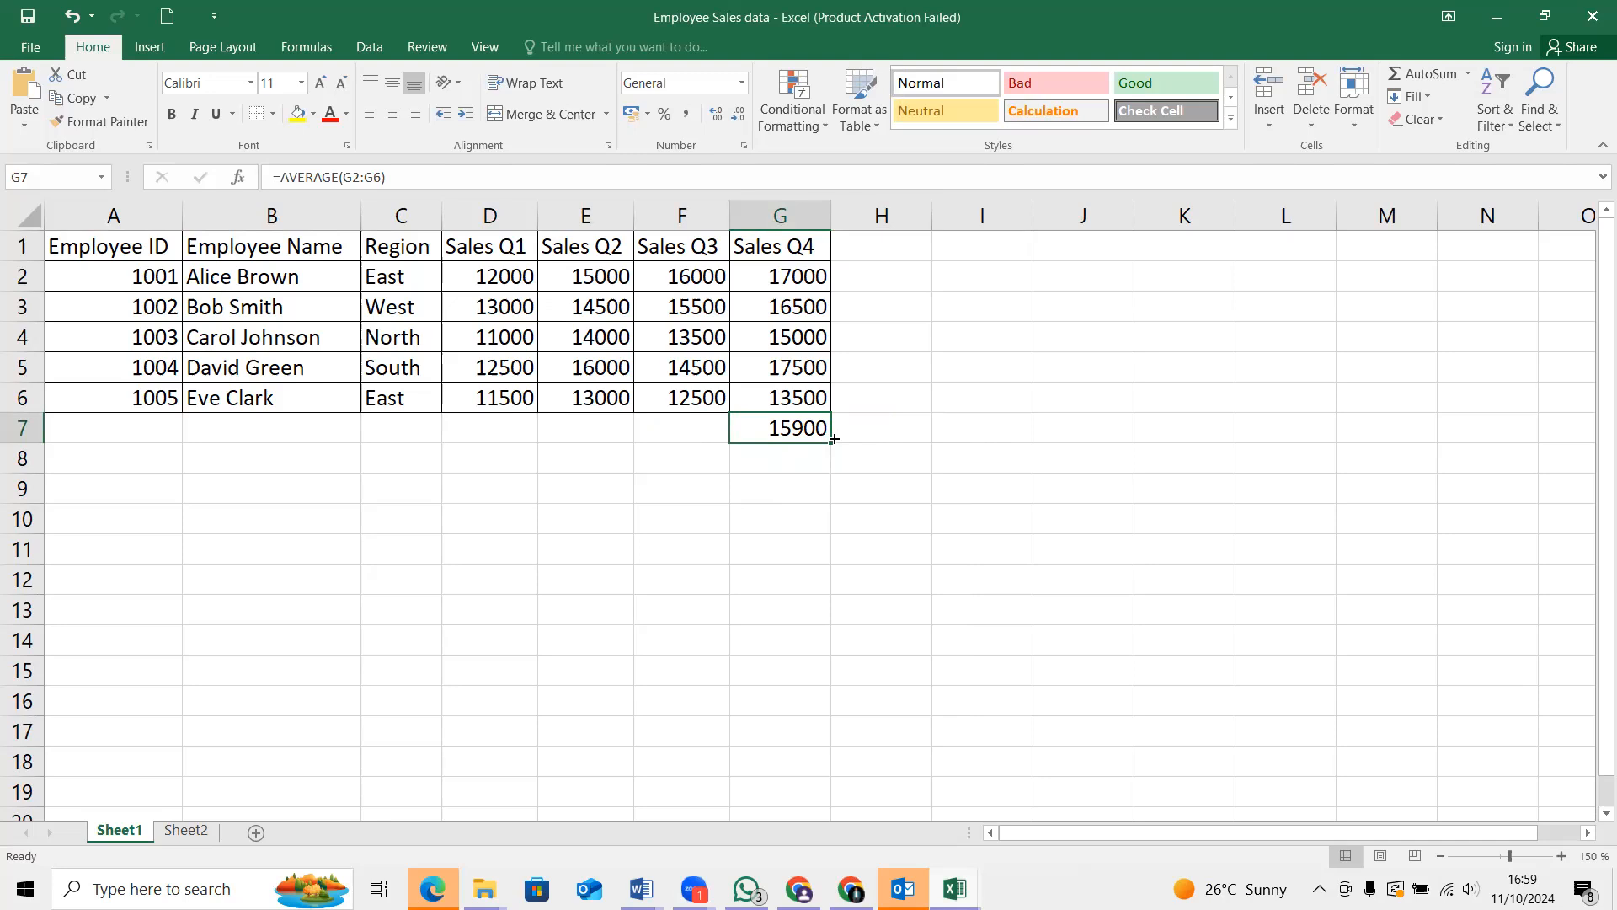
Fill the AVERAGE formula from G7 across row 7 to the Sales Q3, Q2 and Q1 columns
left_click_drag(834, 438, 834, 439)
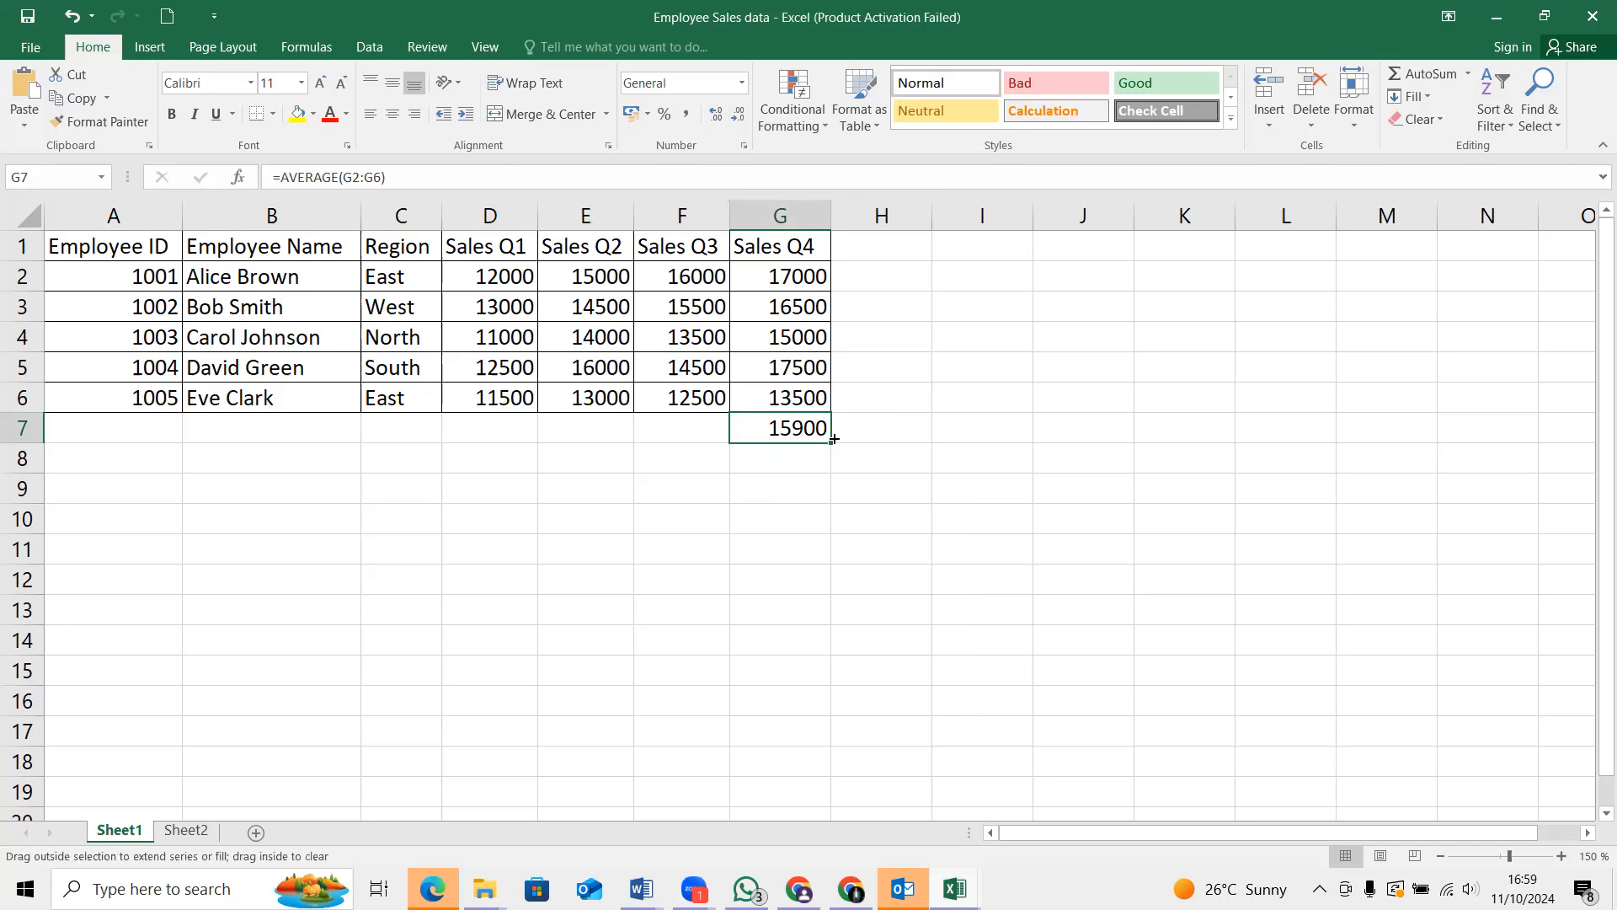
left_click_drag(834, 439, 569, 444)
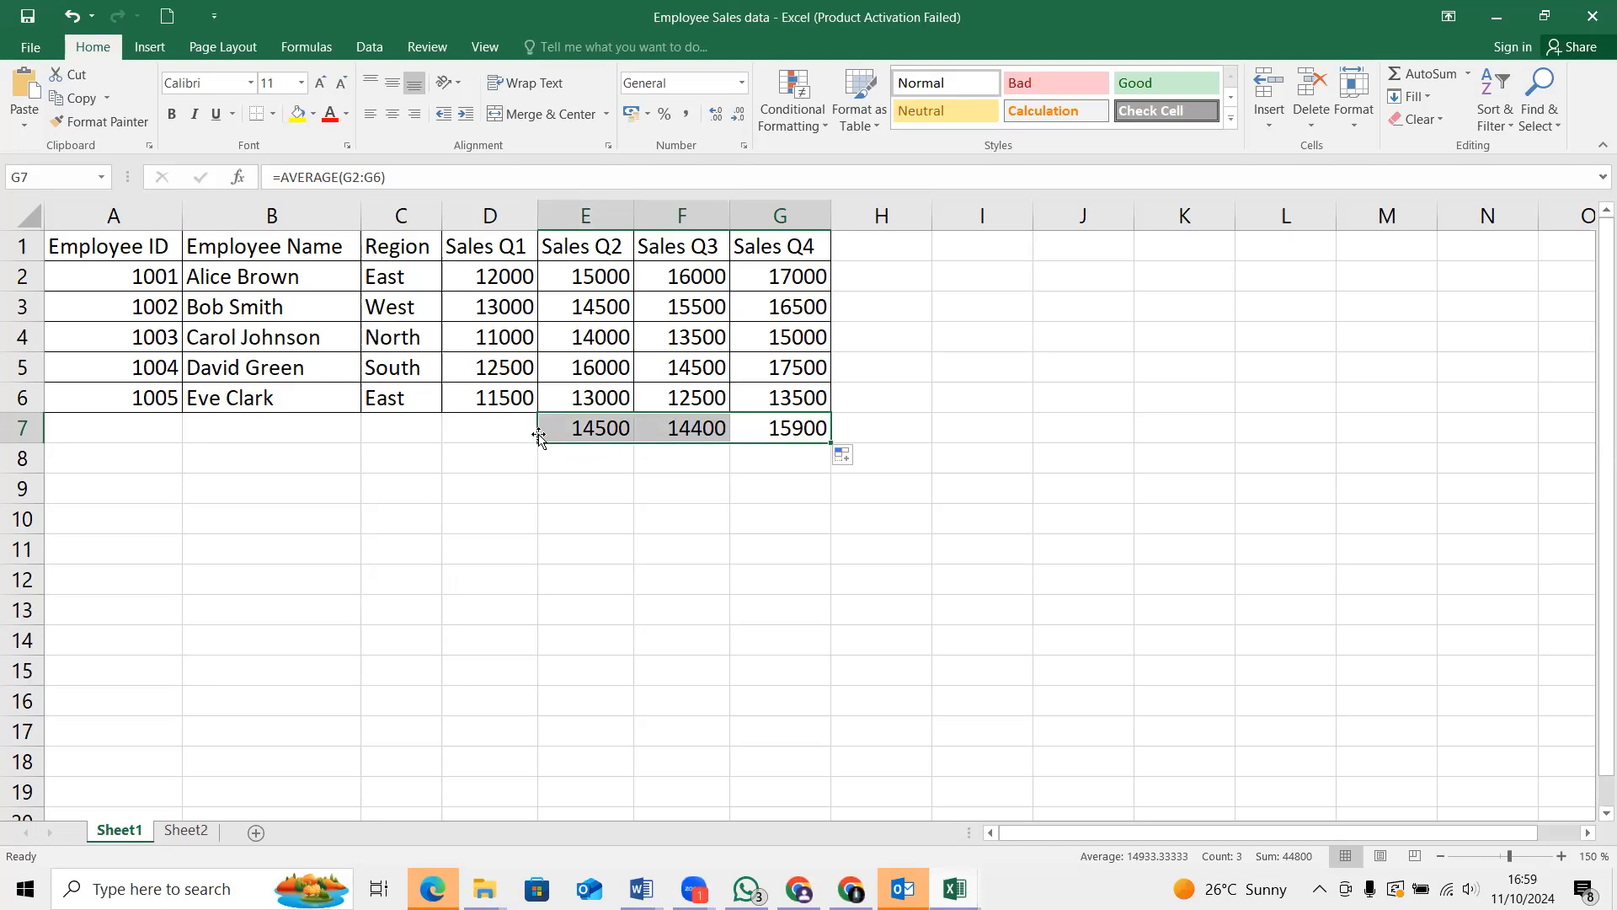
left_click(562, 433)
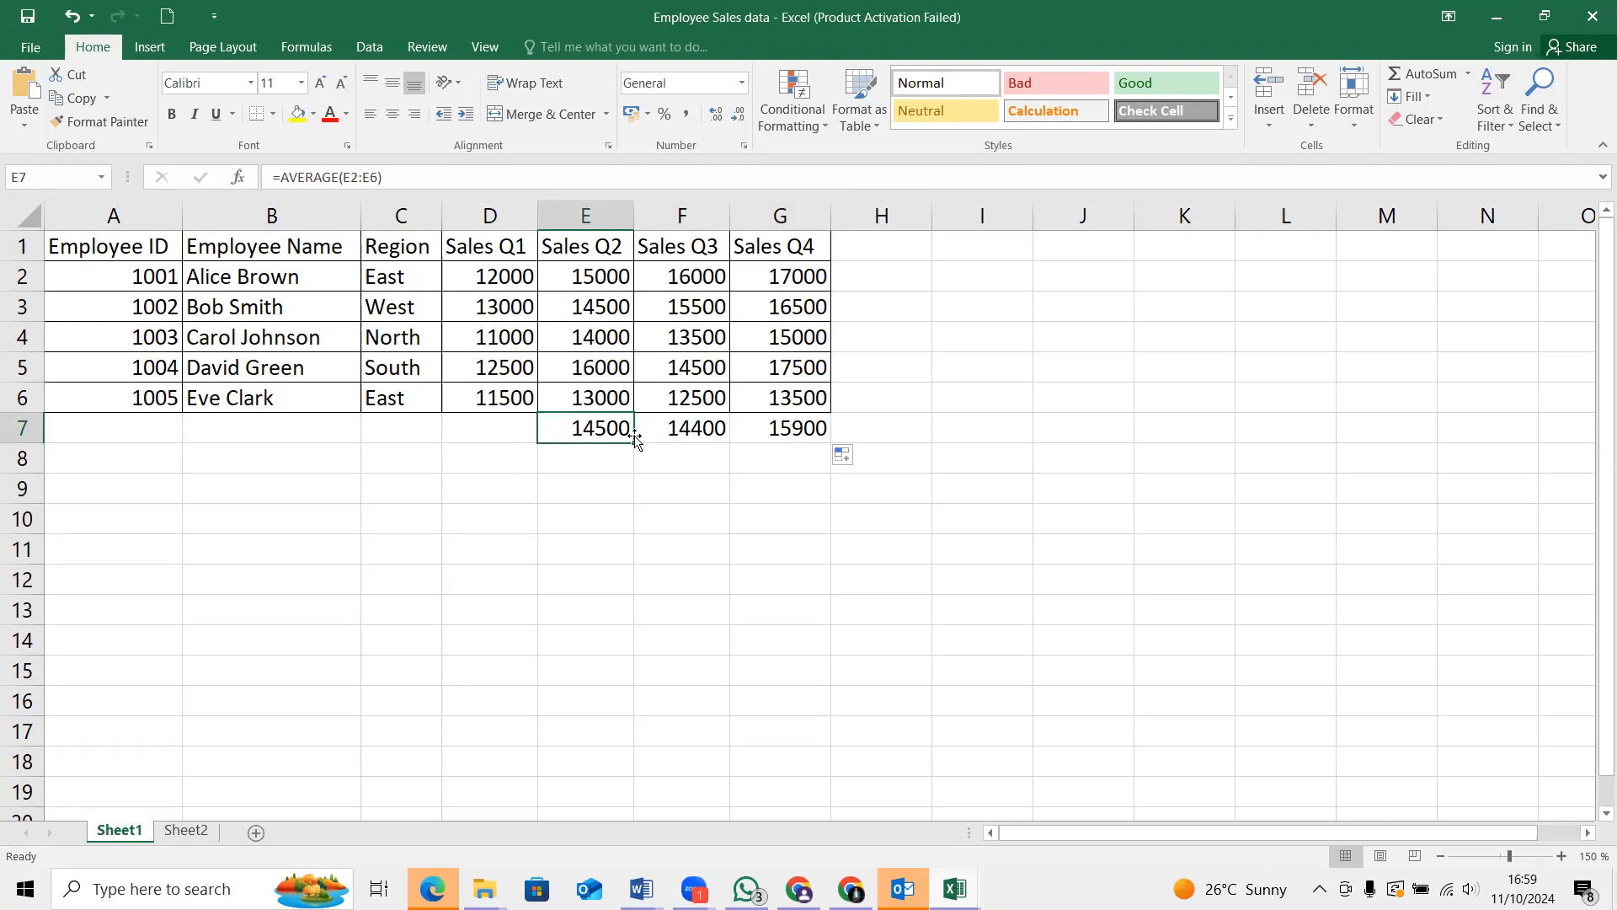
left_click_drag(637, 438, 461, 441)
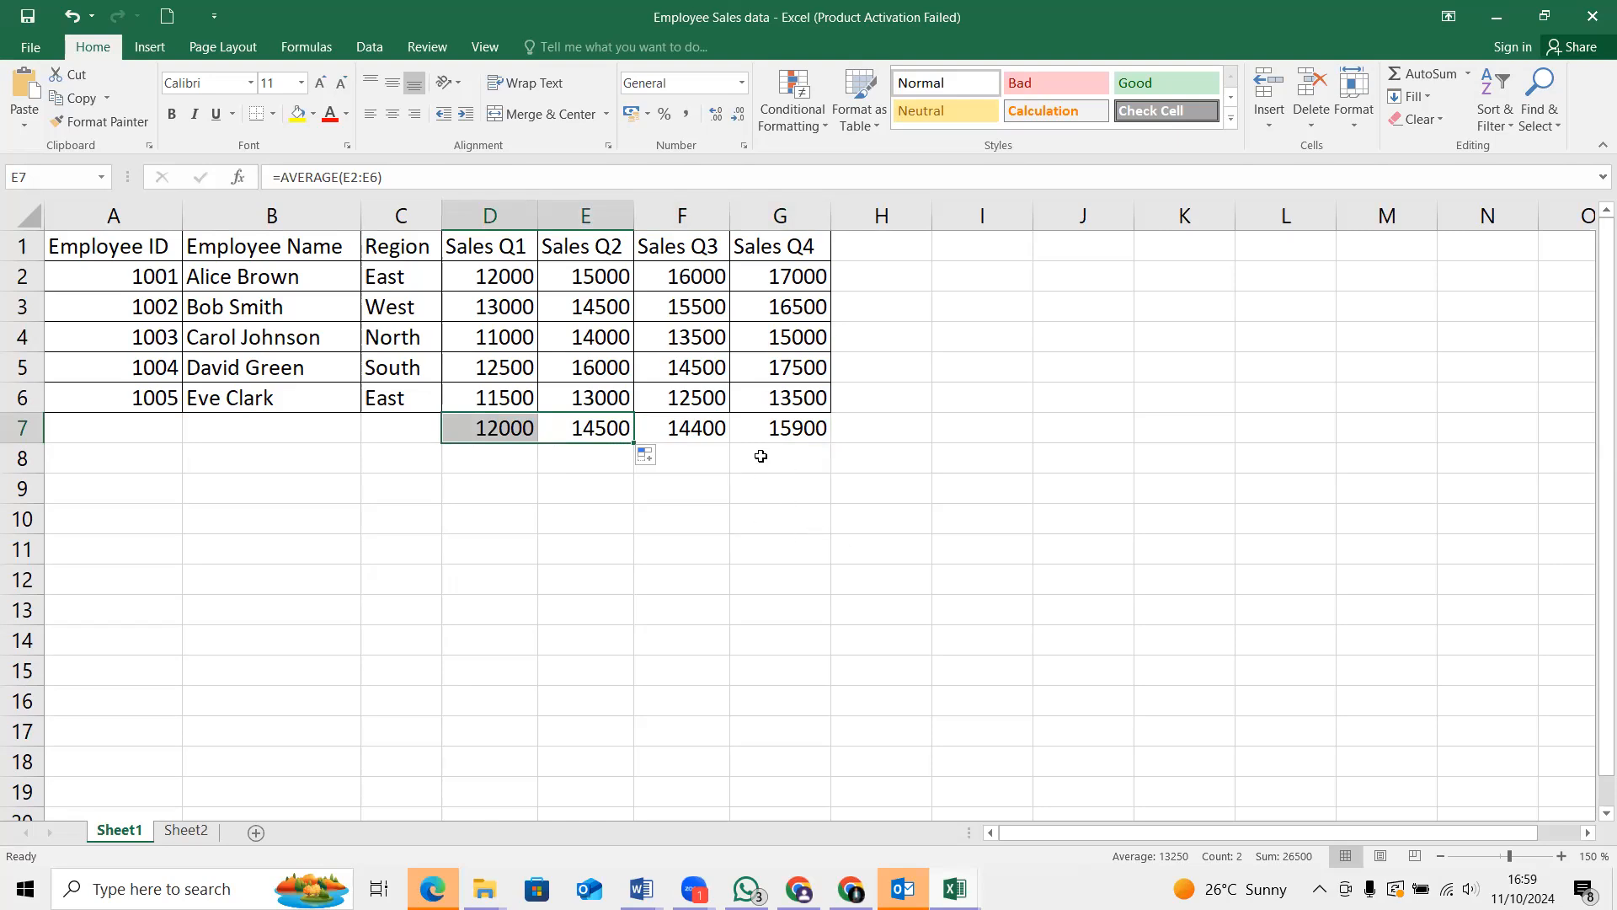
Clear the copied average formulas from D7, F7 and E7
left_click(534, 436)
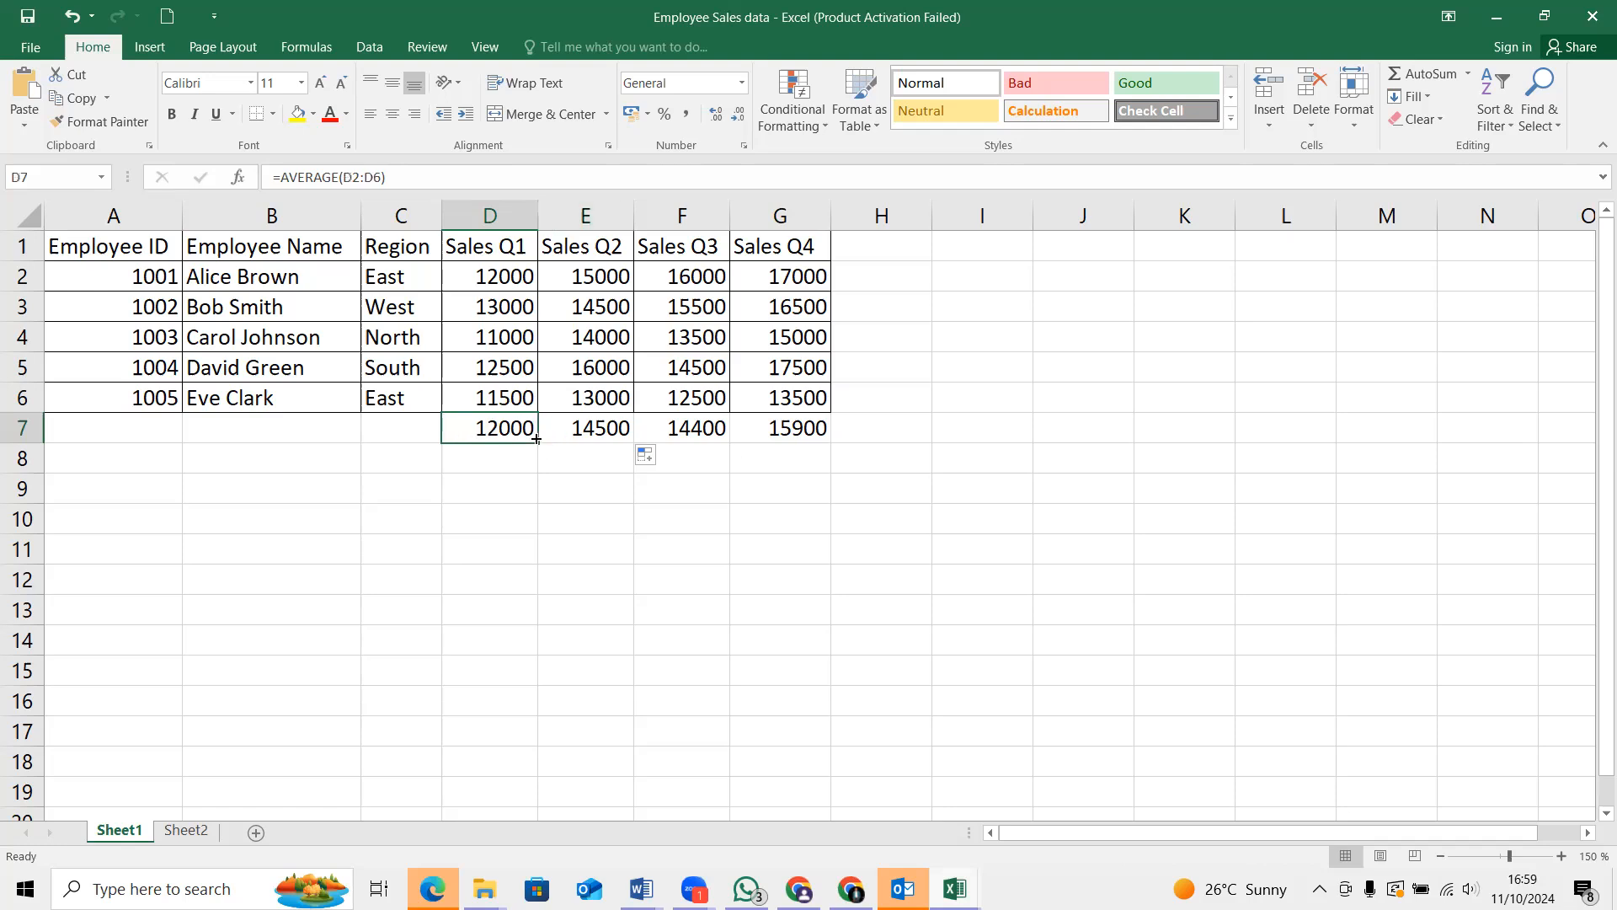
double_click(535, 438)
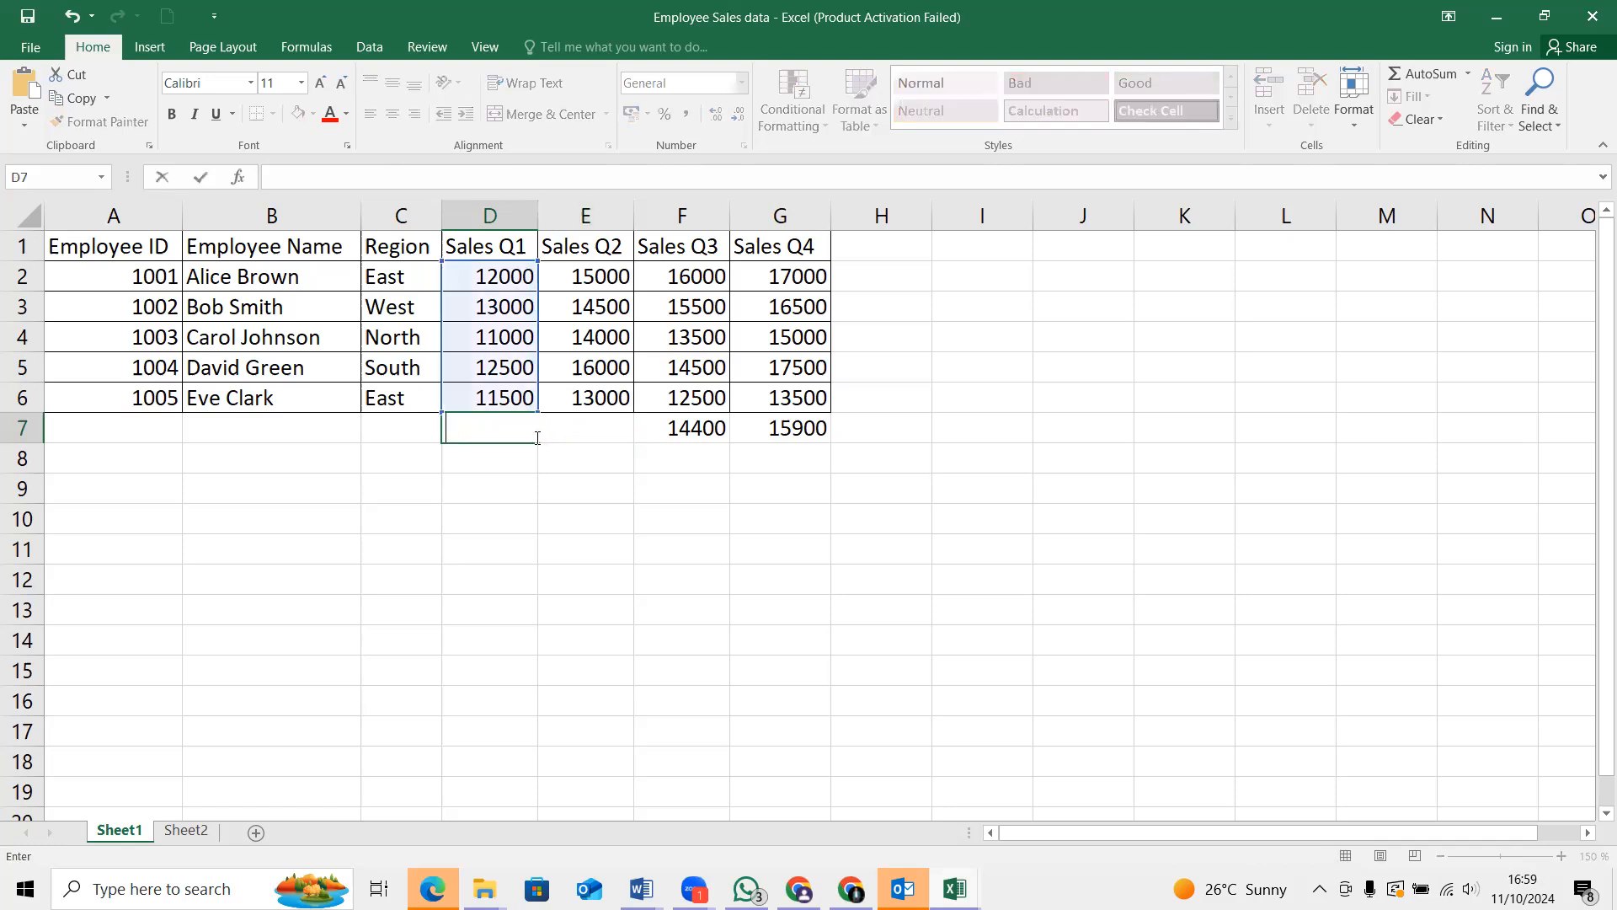
left_click(706, 435)
double_click(708, 435)
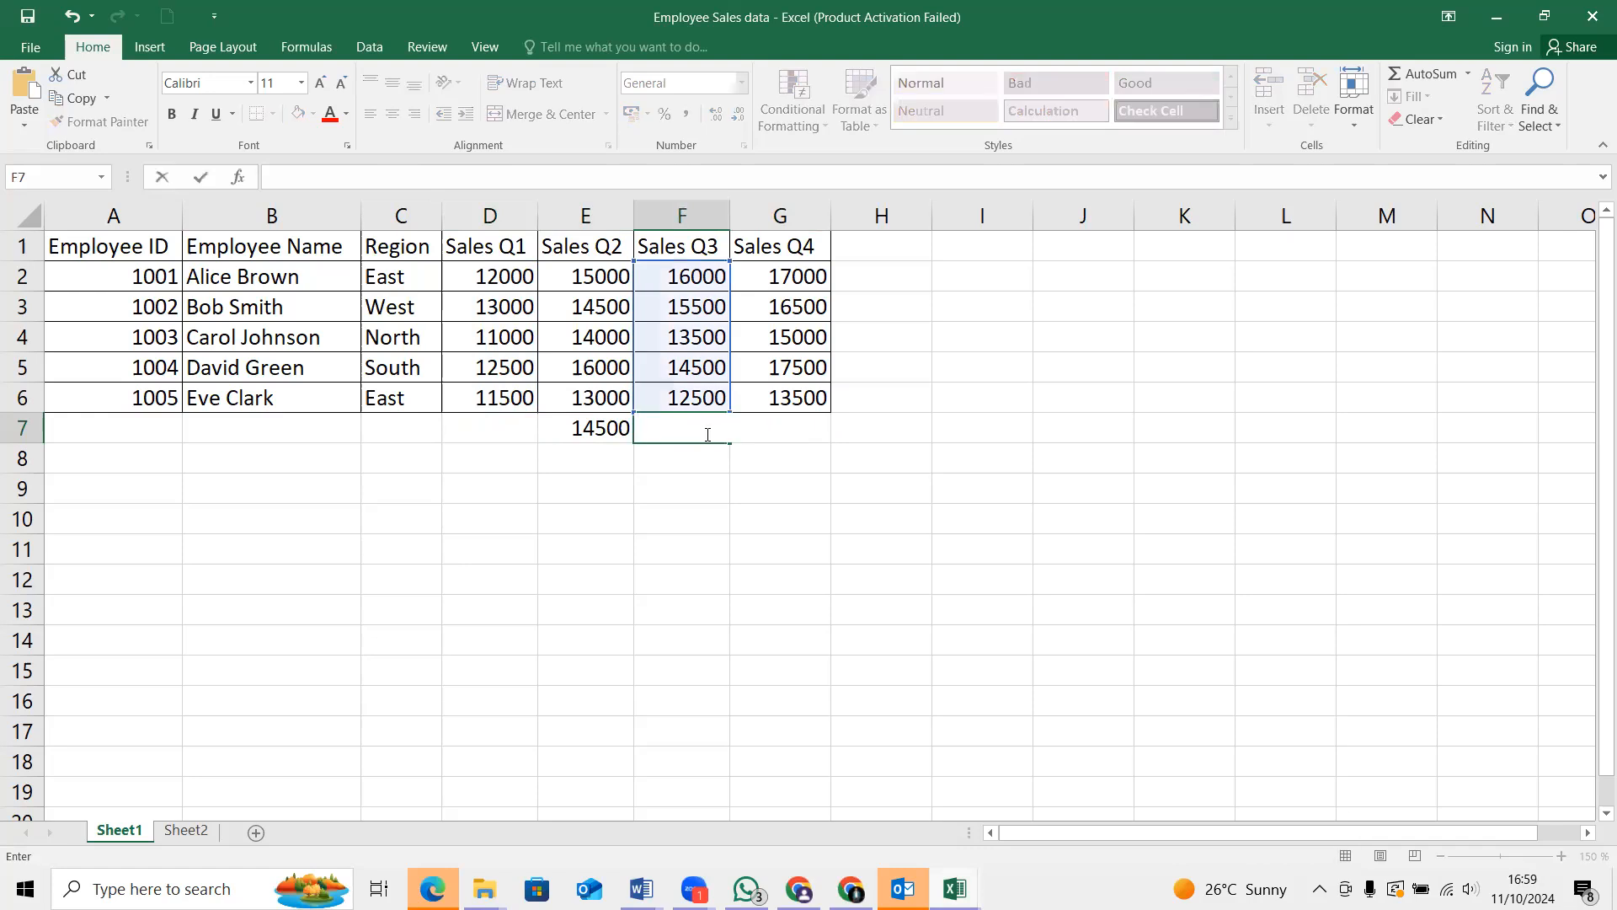
left_click(596, 429)
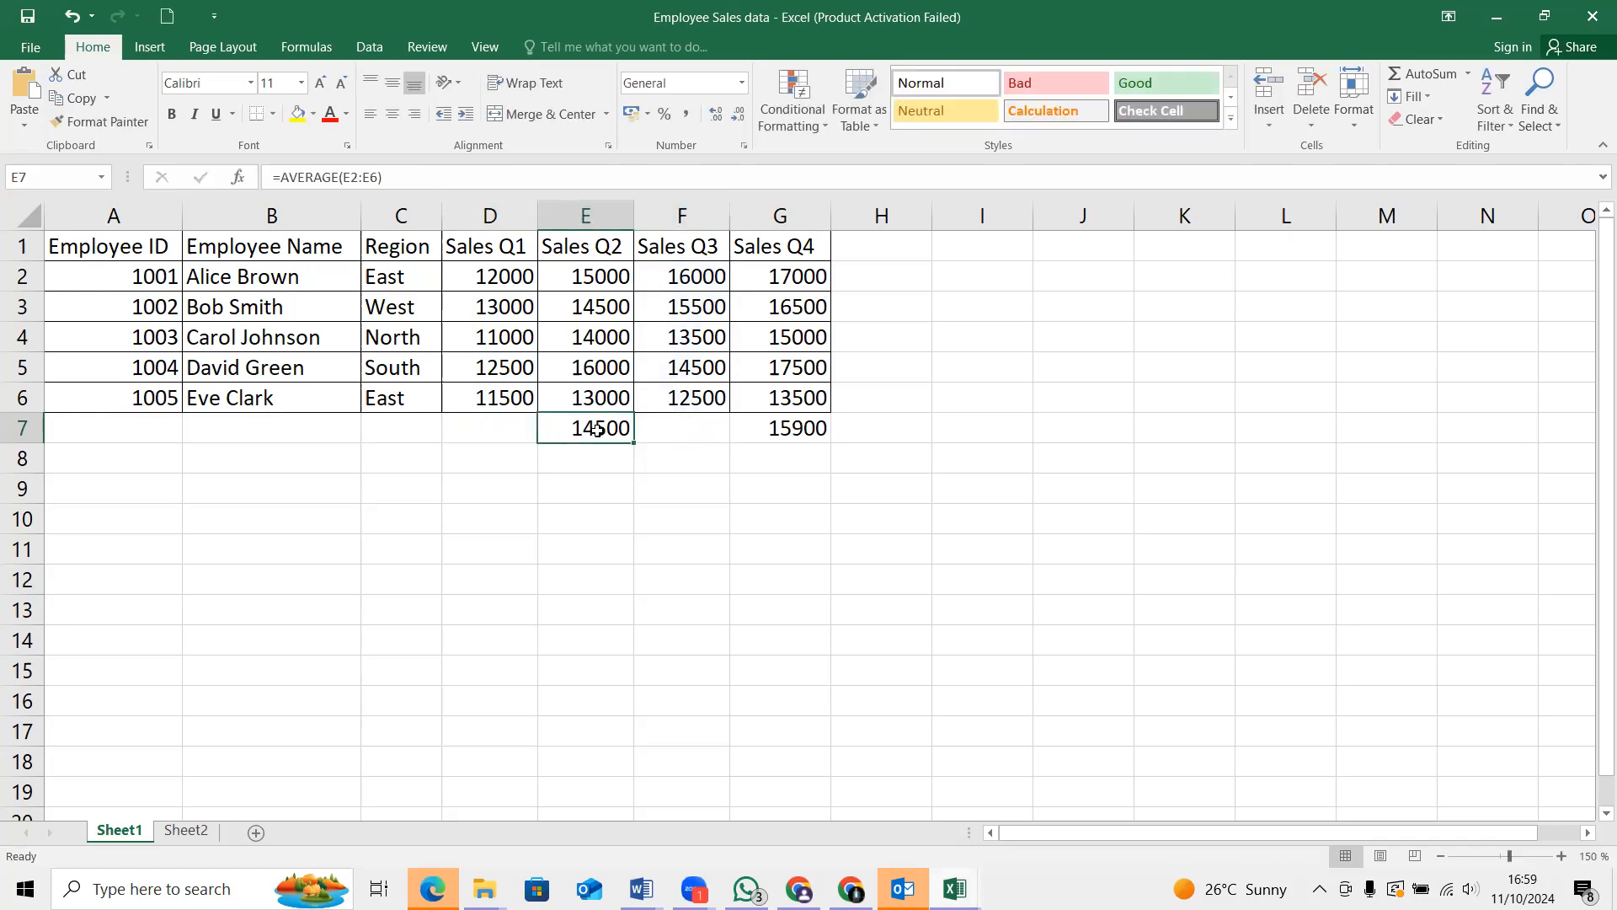
double_click(597, 430)
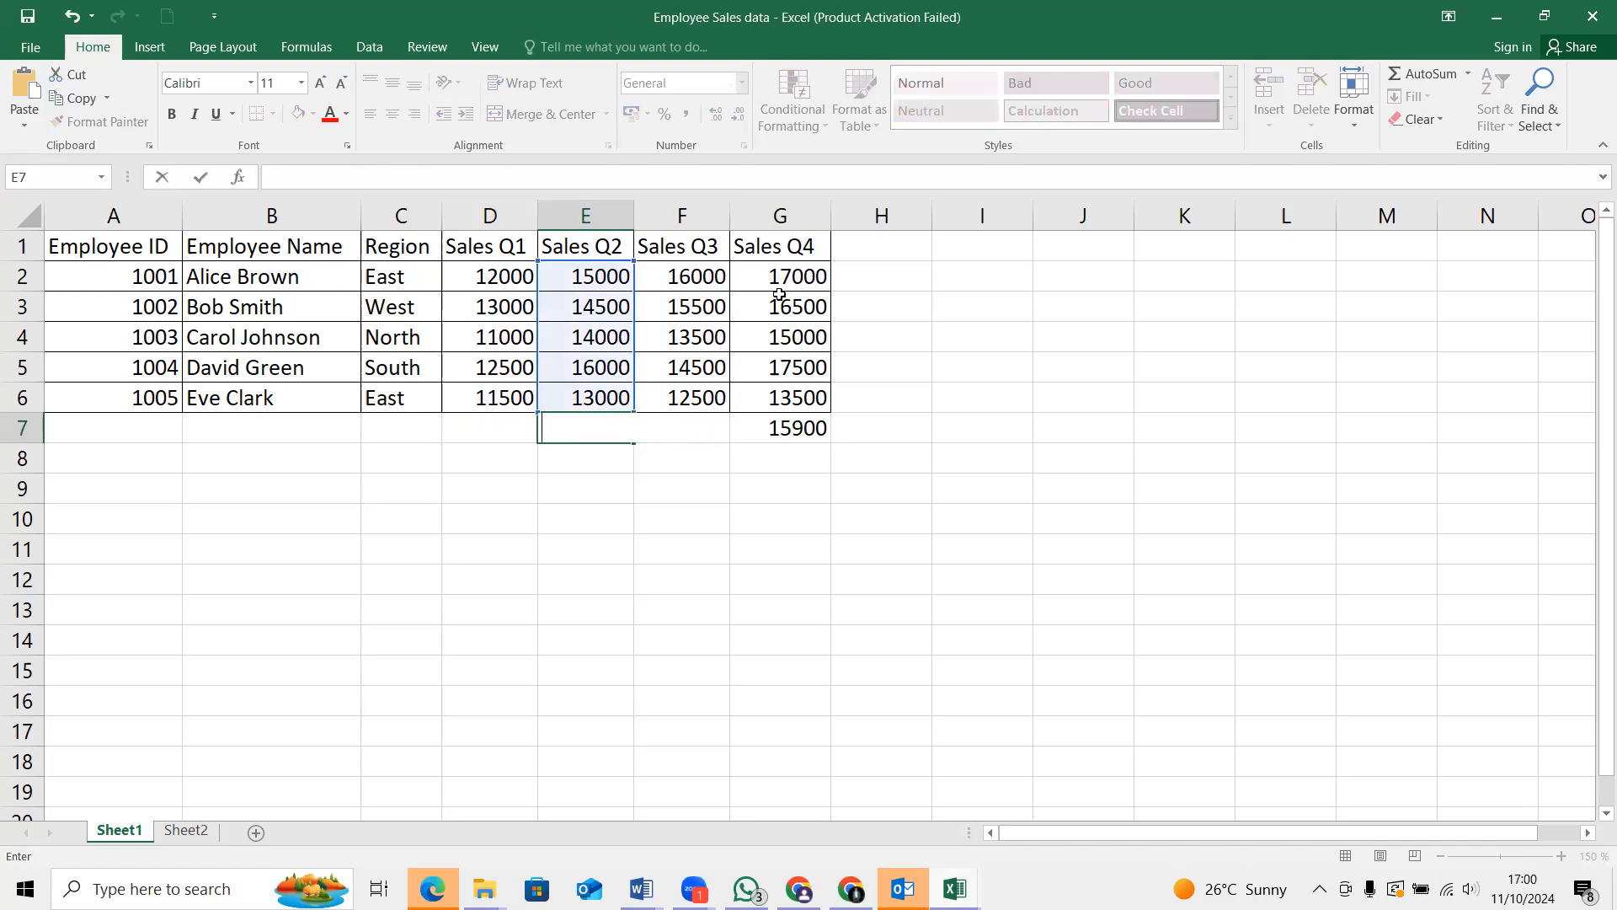
Begin an AVERAGE formula in H2, beside the first employee's quarterly sales, without any cell reference yet
left_click(843, 277)
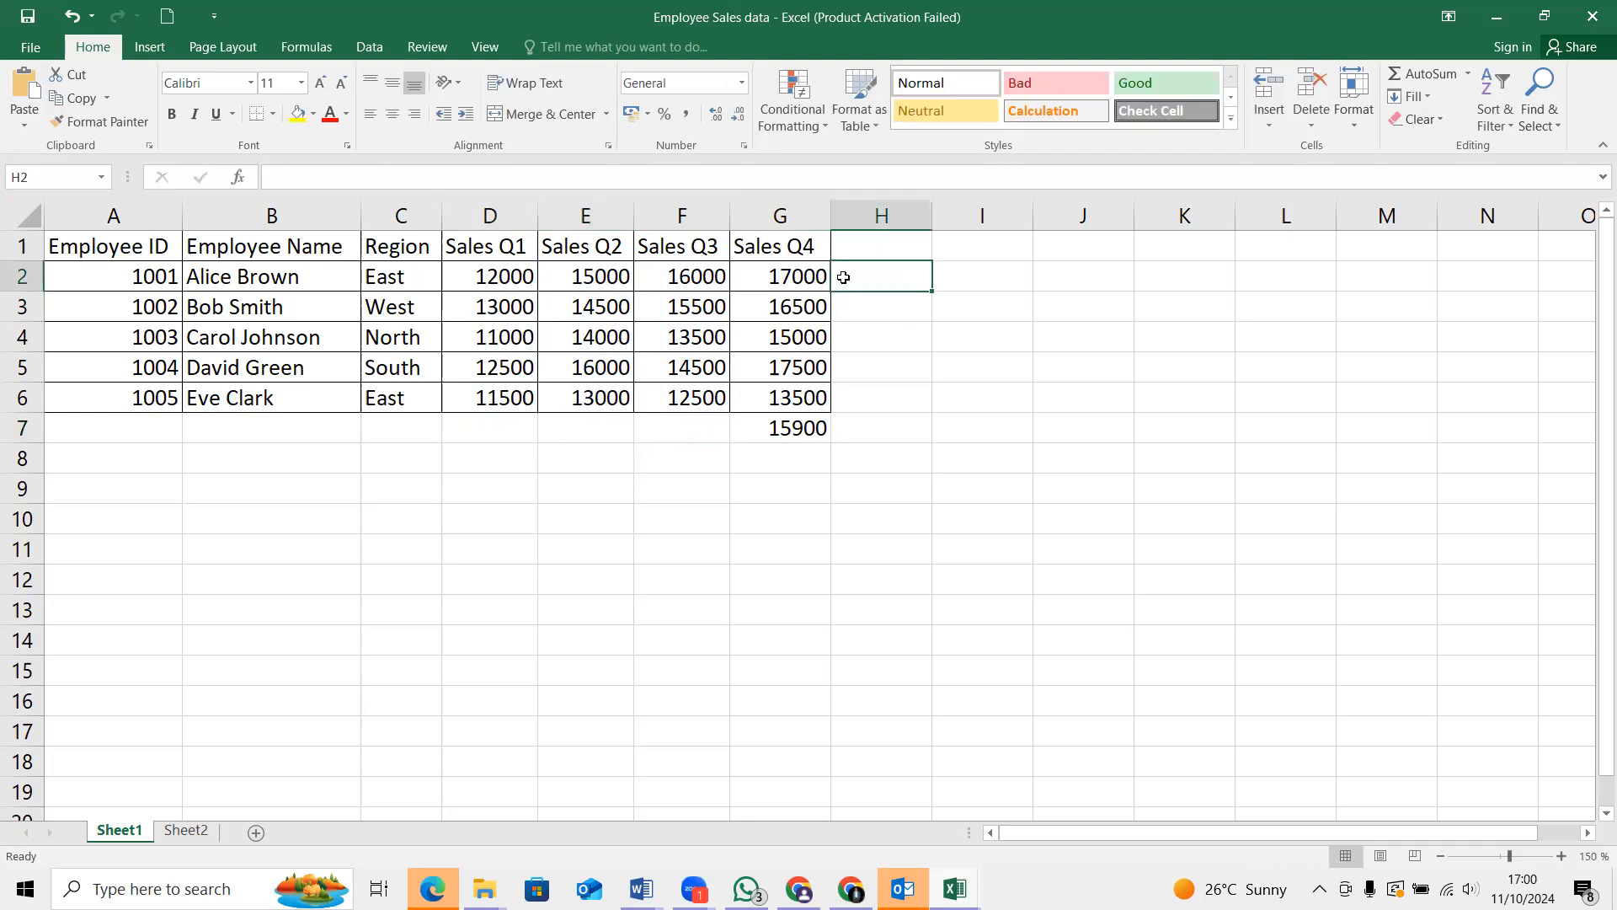
type("=")
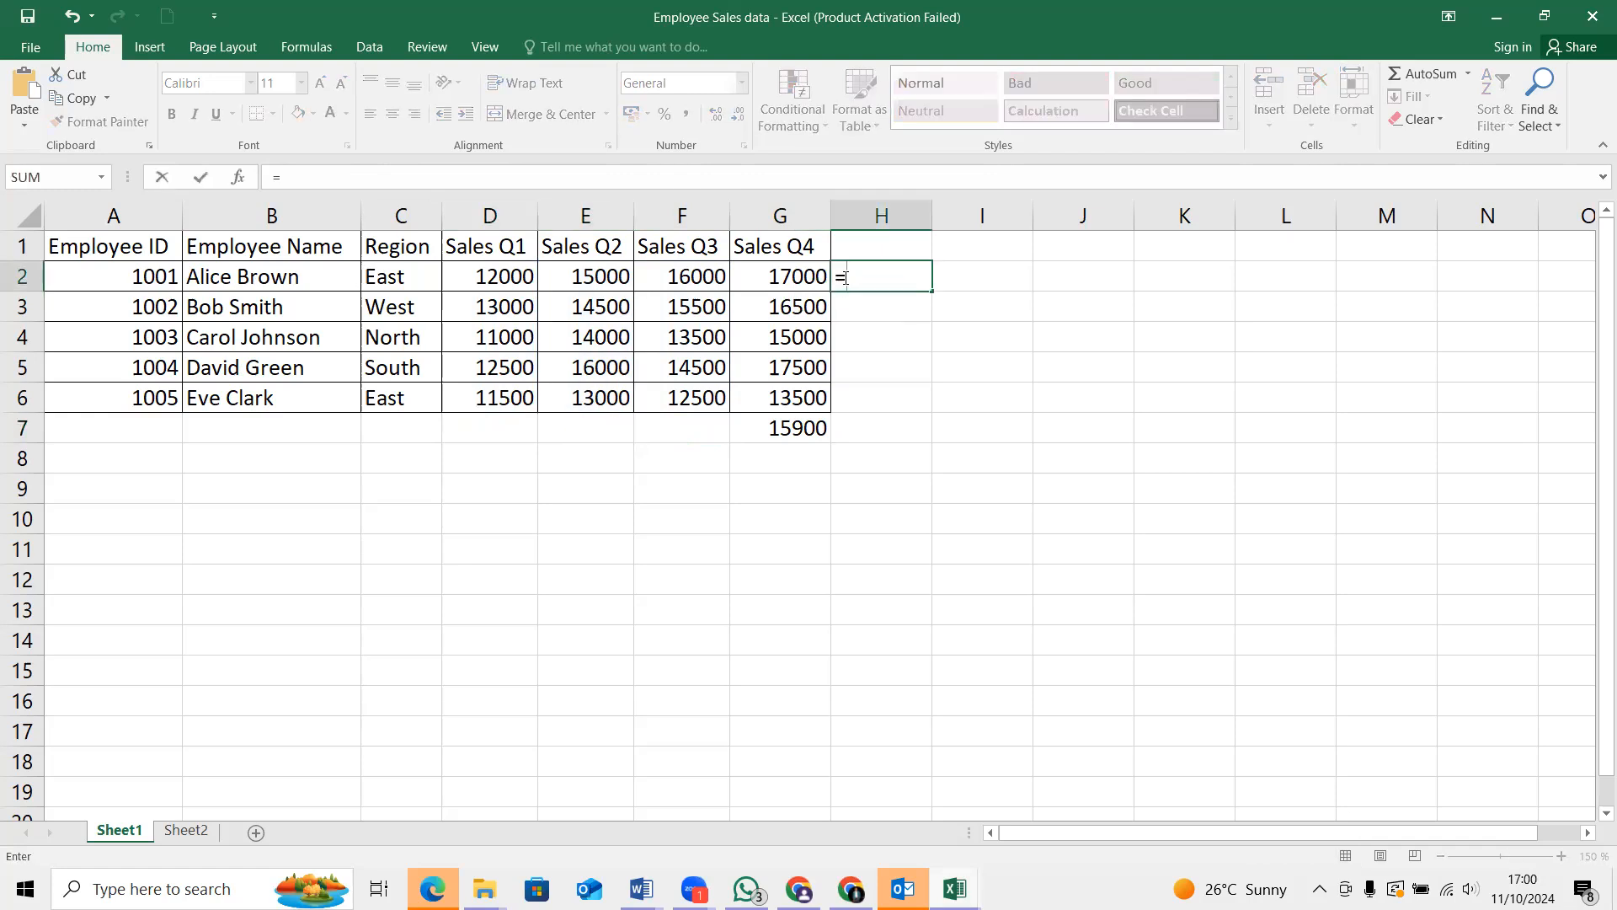
type("A")
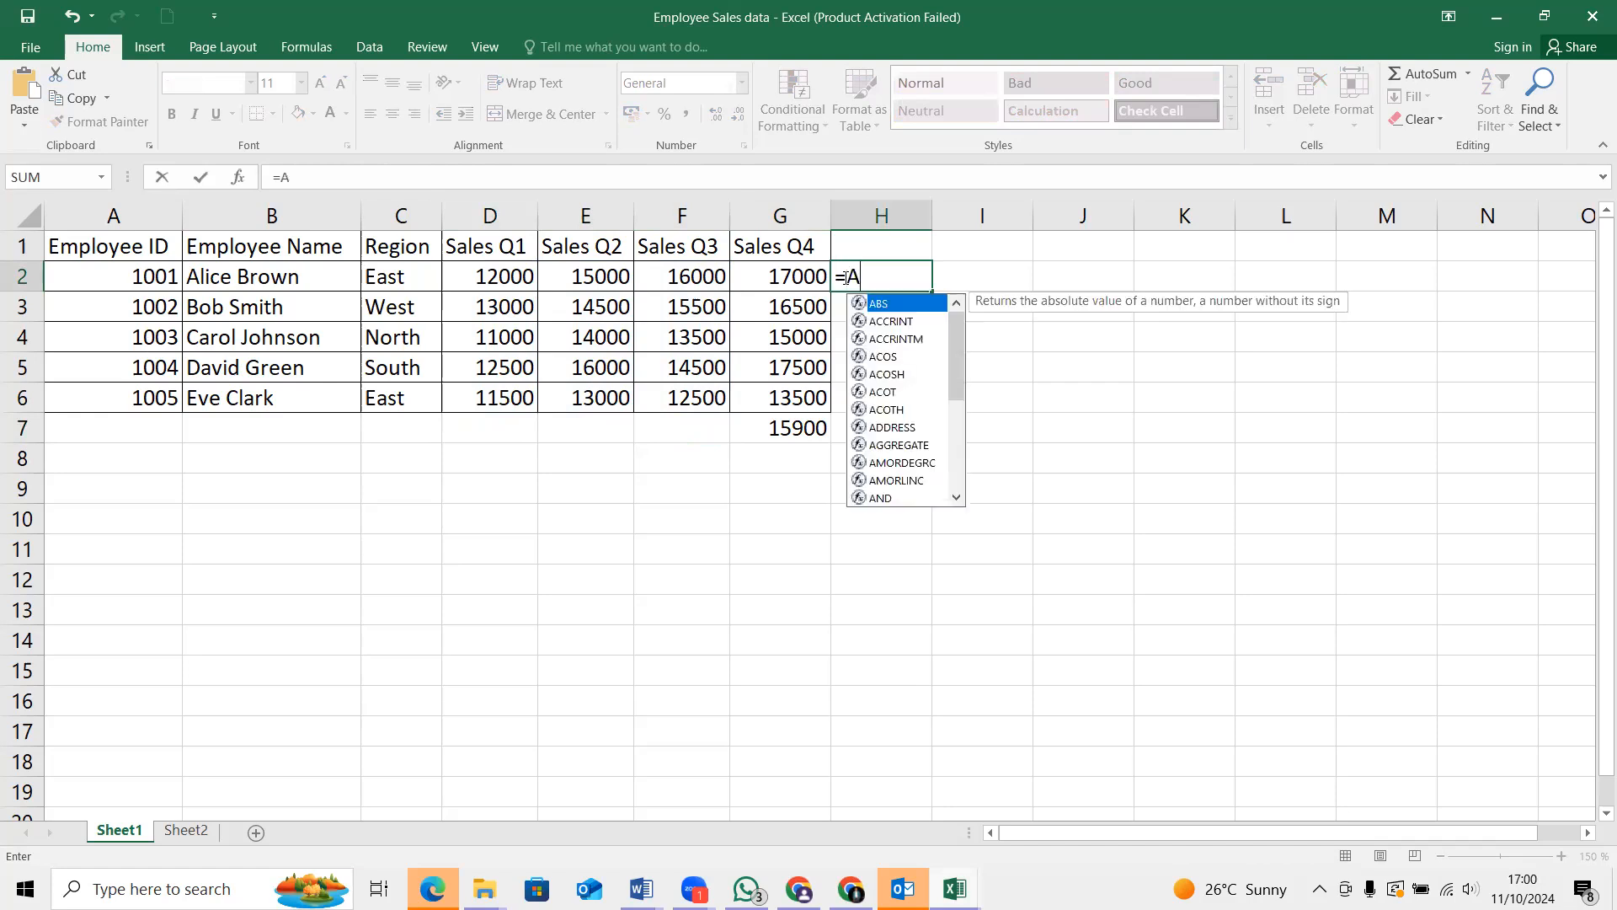
type("VA")
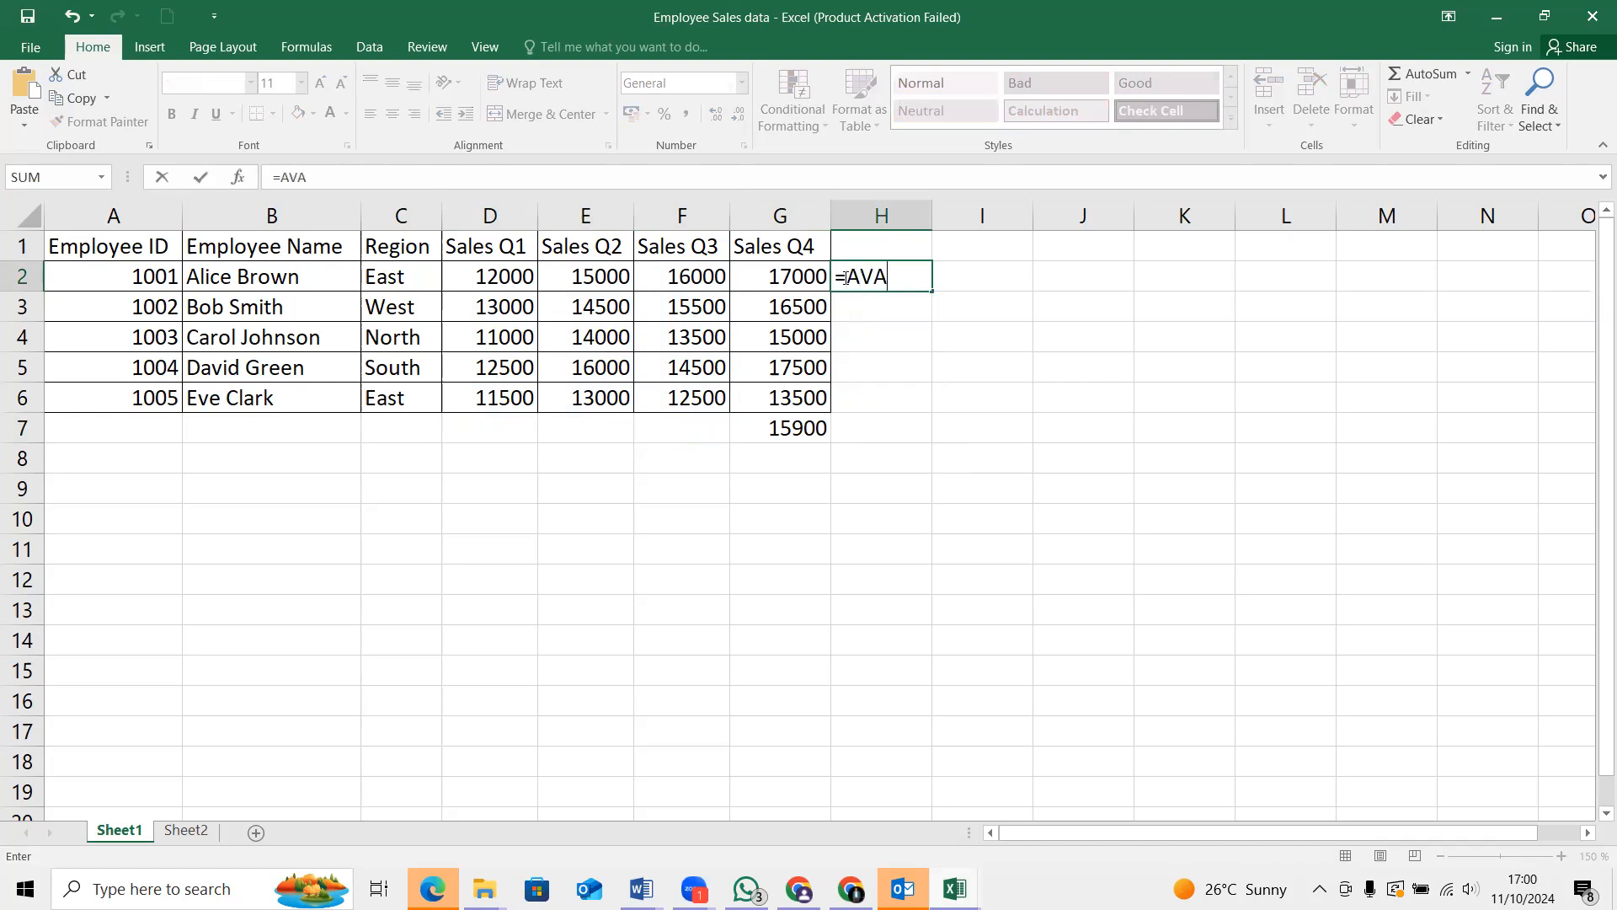
type("R")
key("BackSpace")
key("BackSpace")
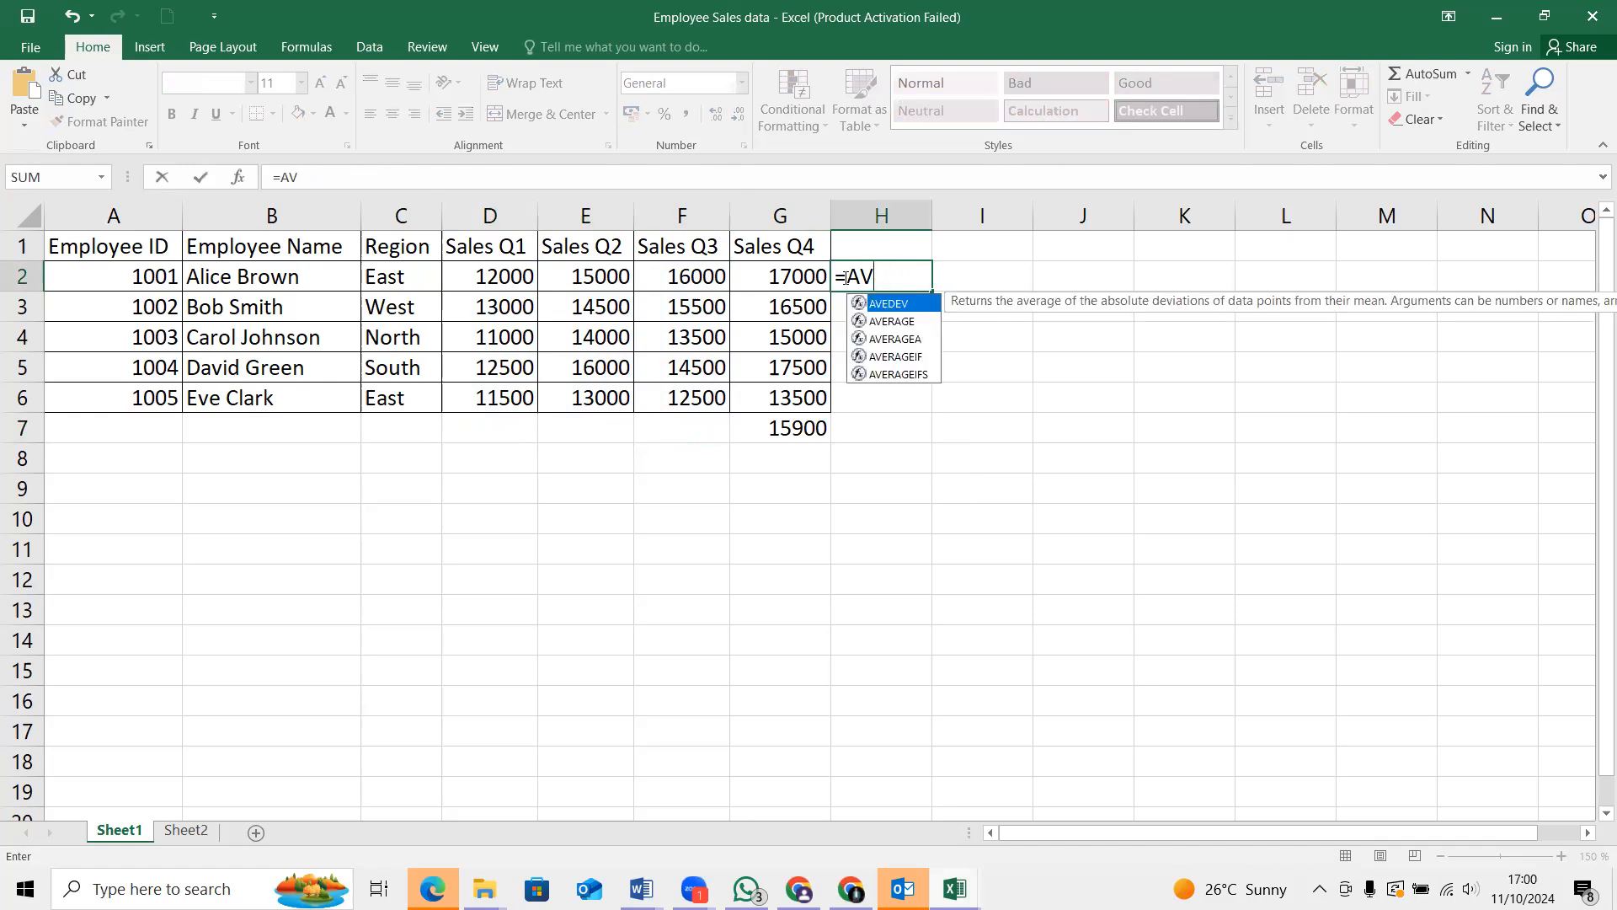
double_click(891, 321)
left_click(889, 319)
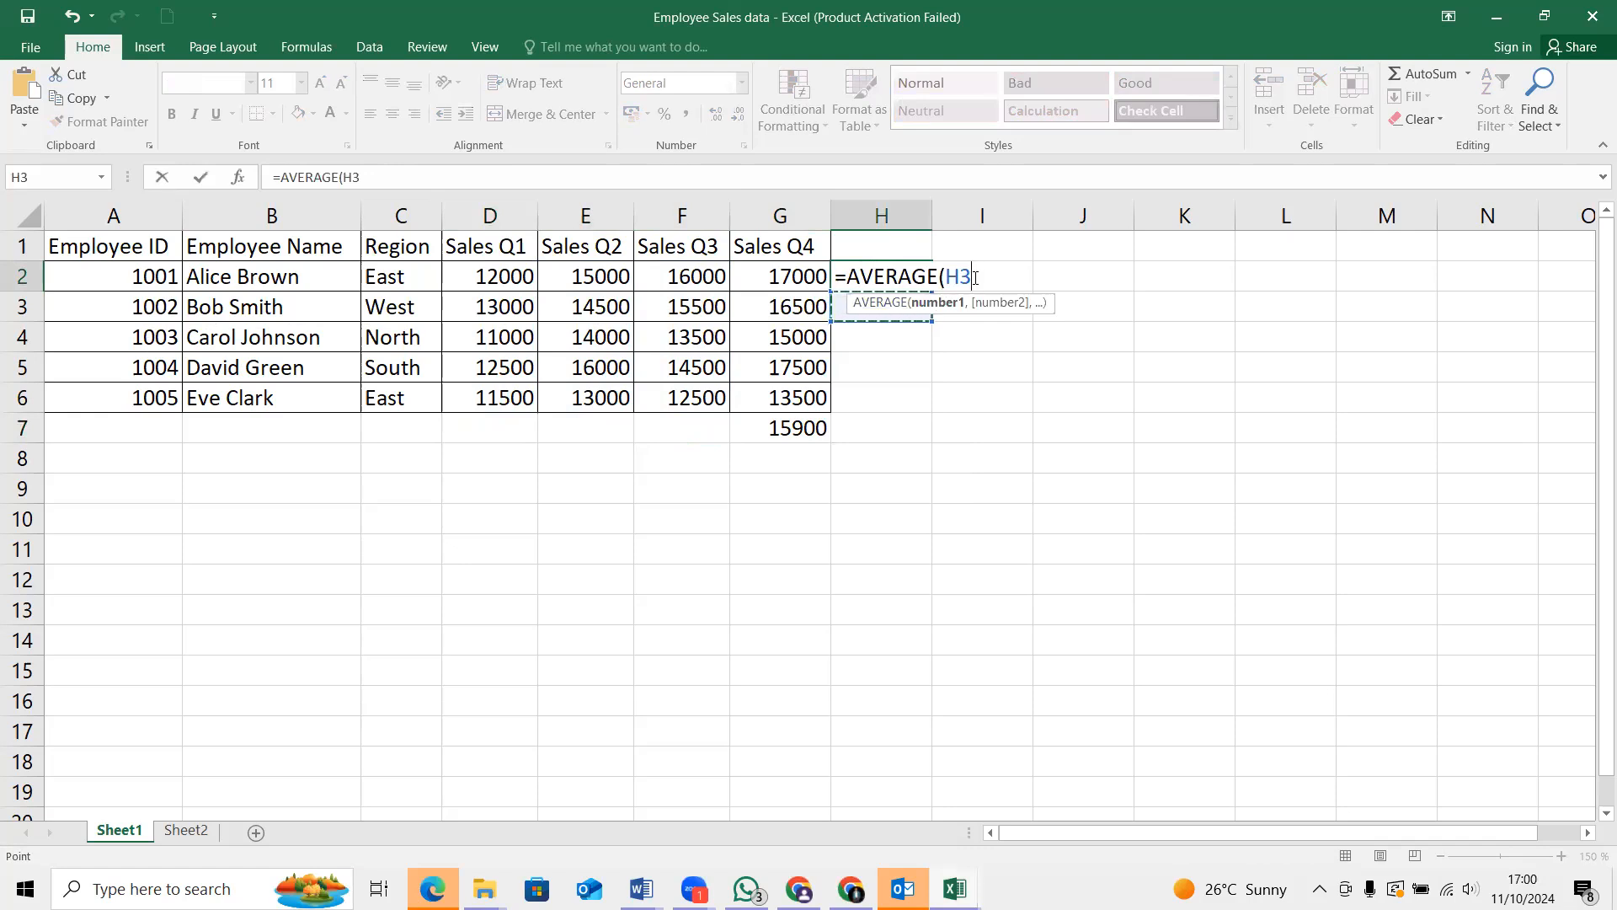
key("BackSpace")
key("BackSpace")
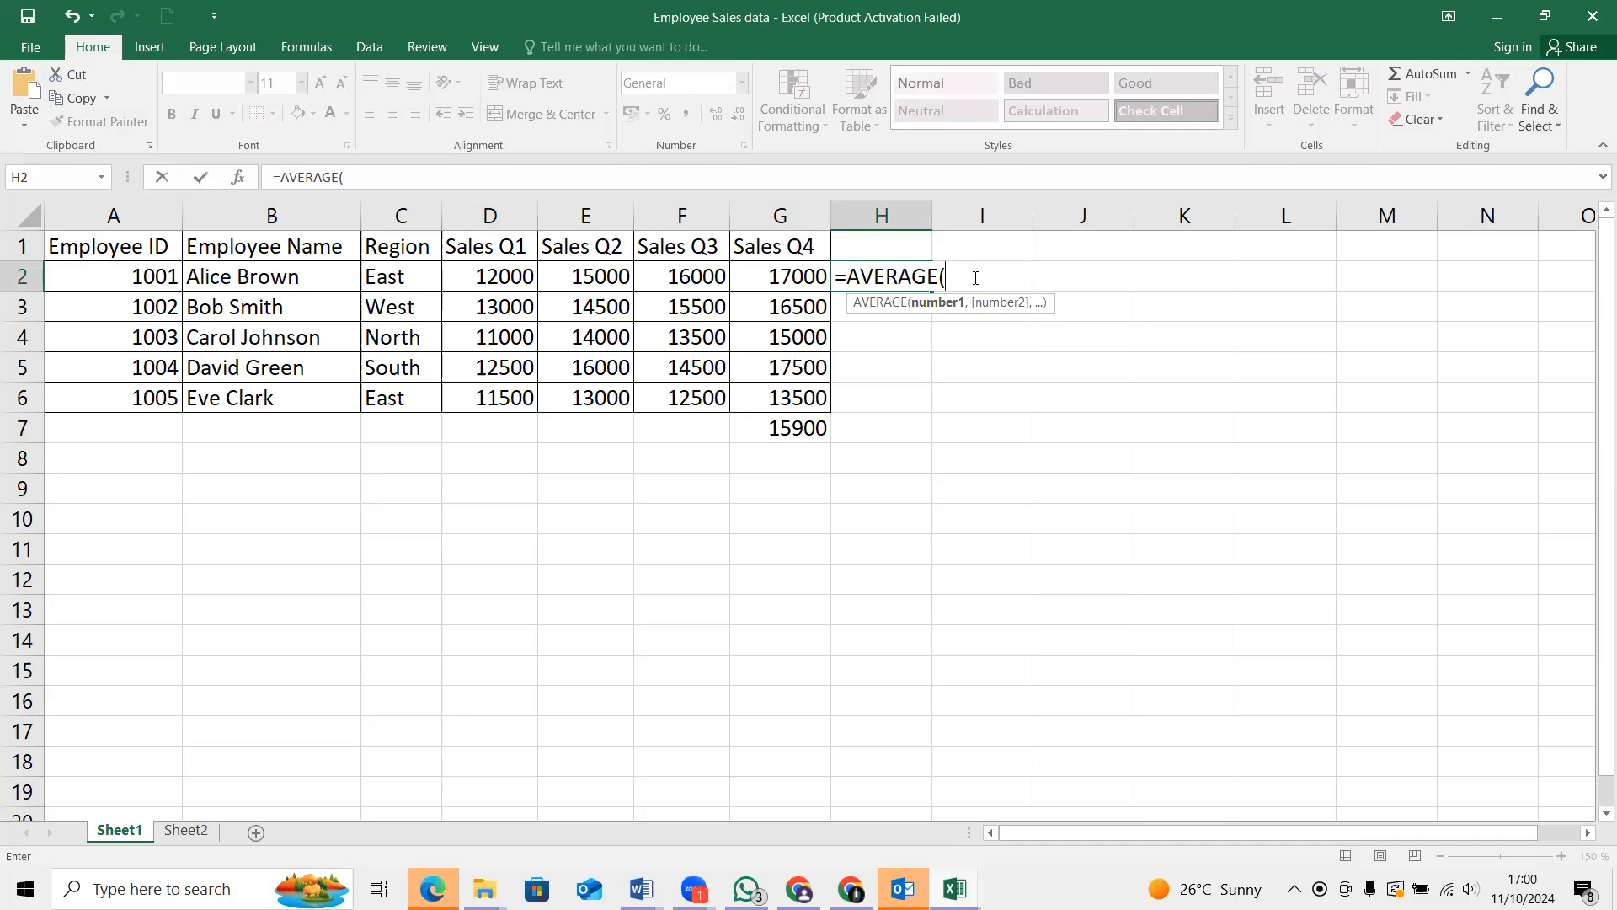
Complete the formula in H2 as =AVERAGE(D2:G2) to average the first employee's four quarters
type("D")
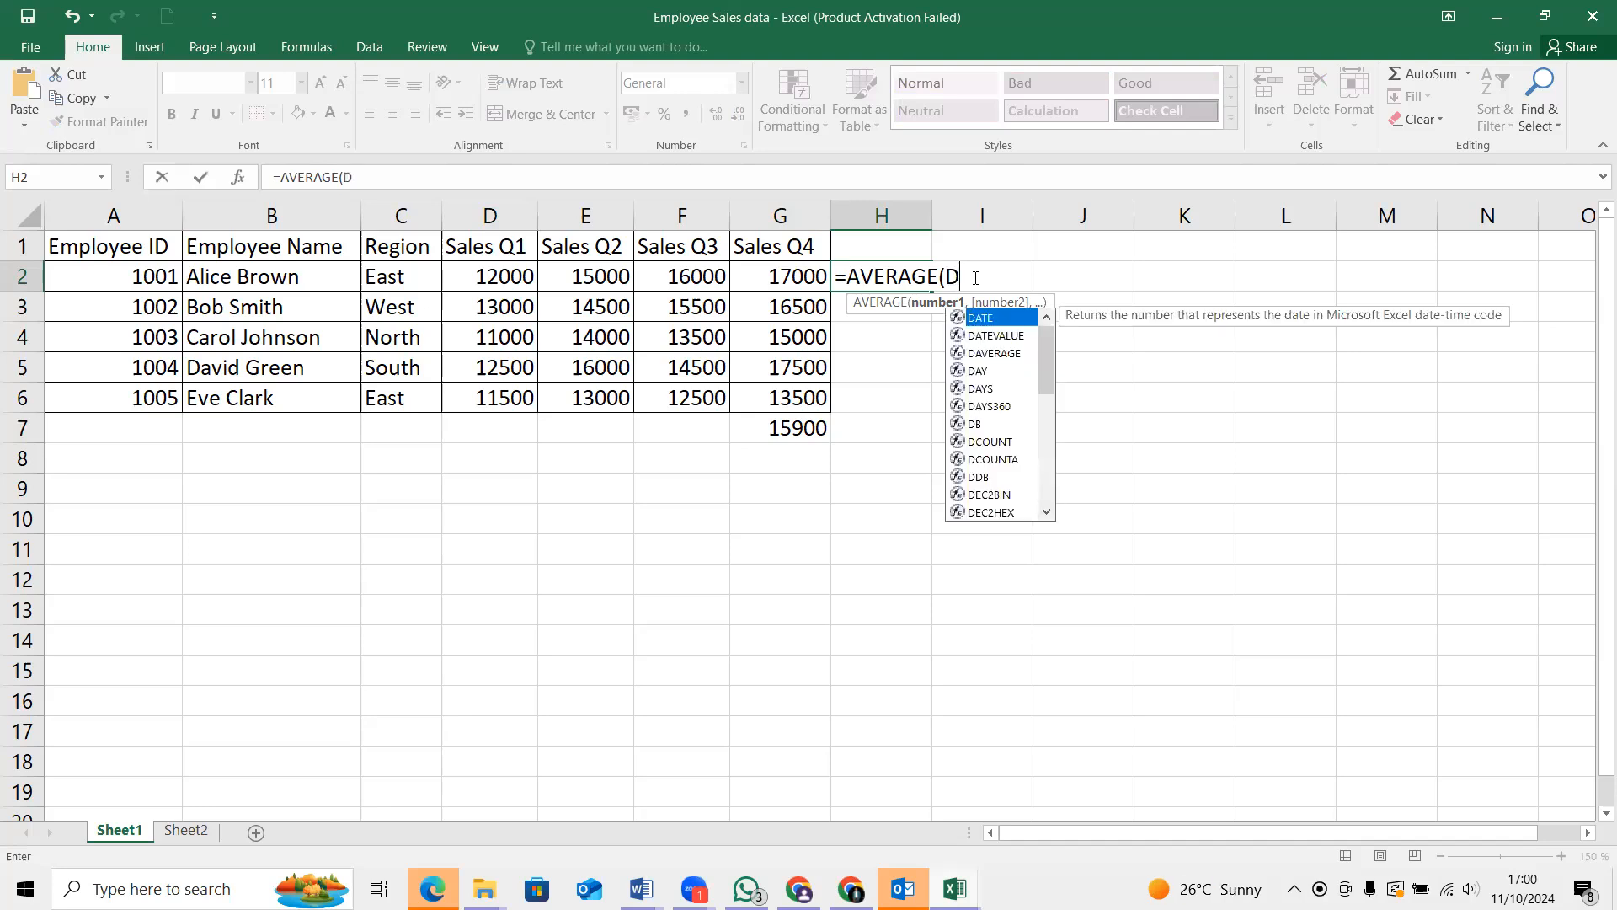
type("2")
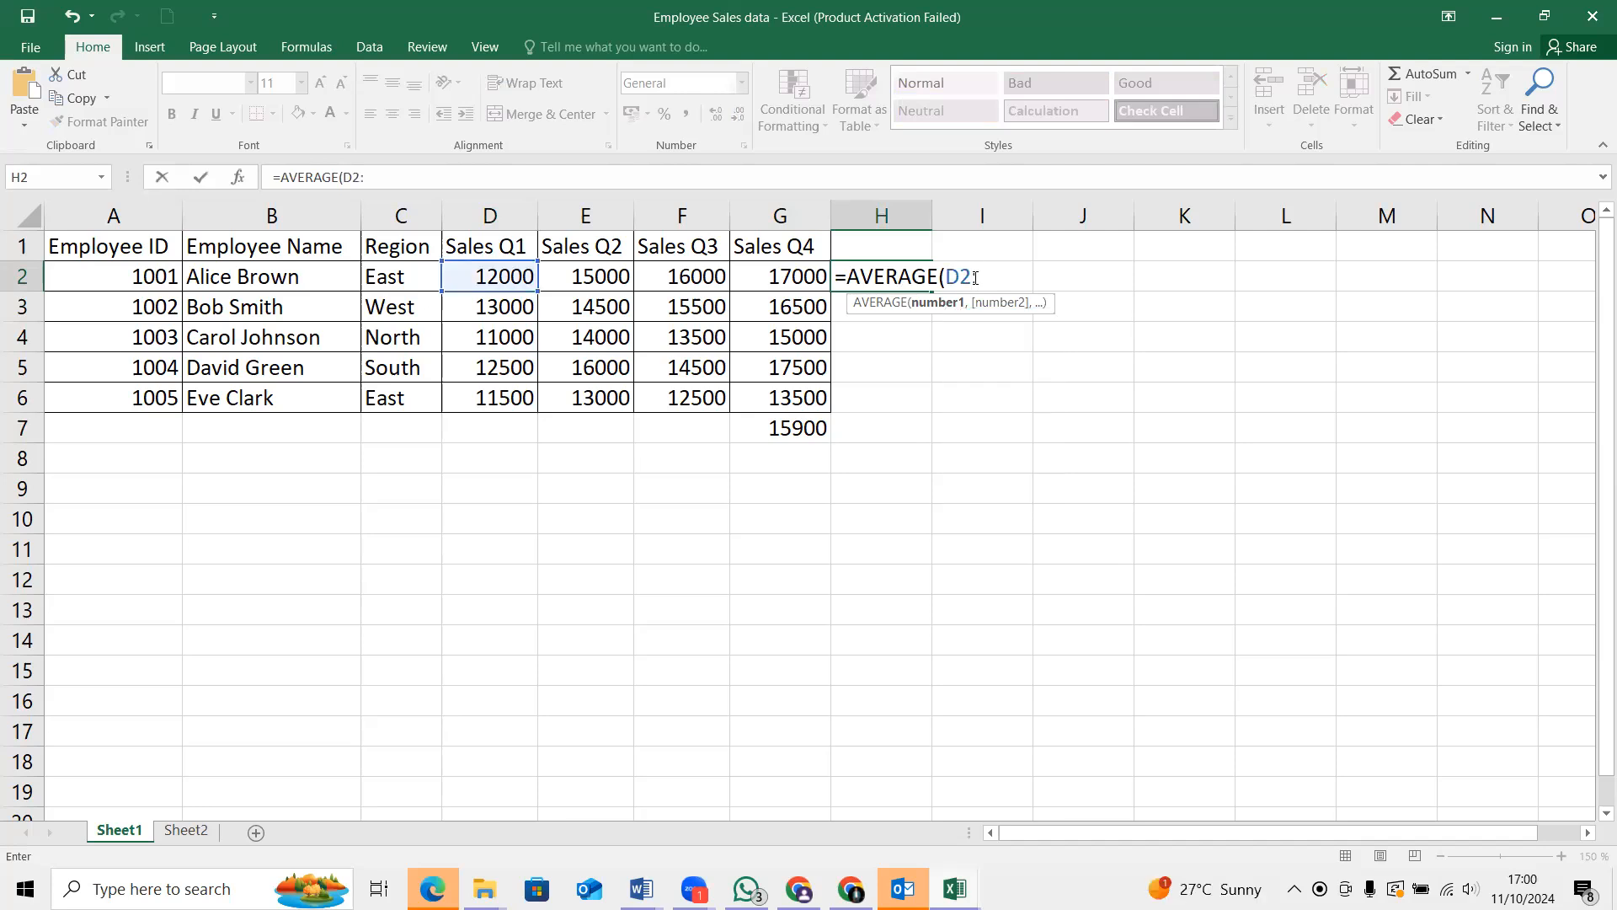
type(":G2")
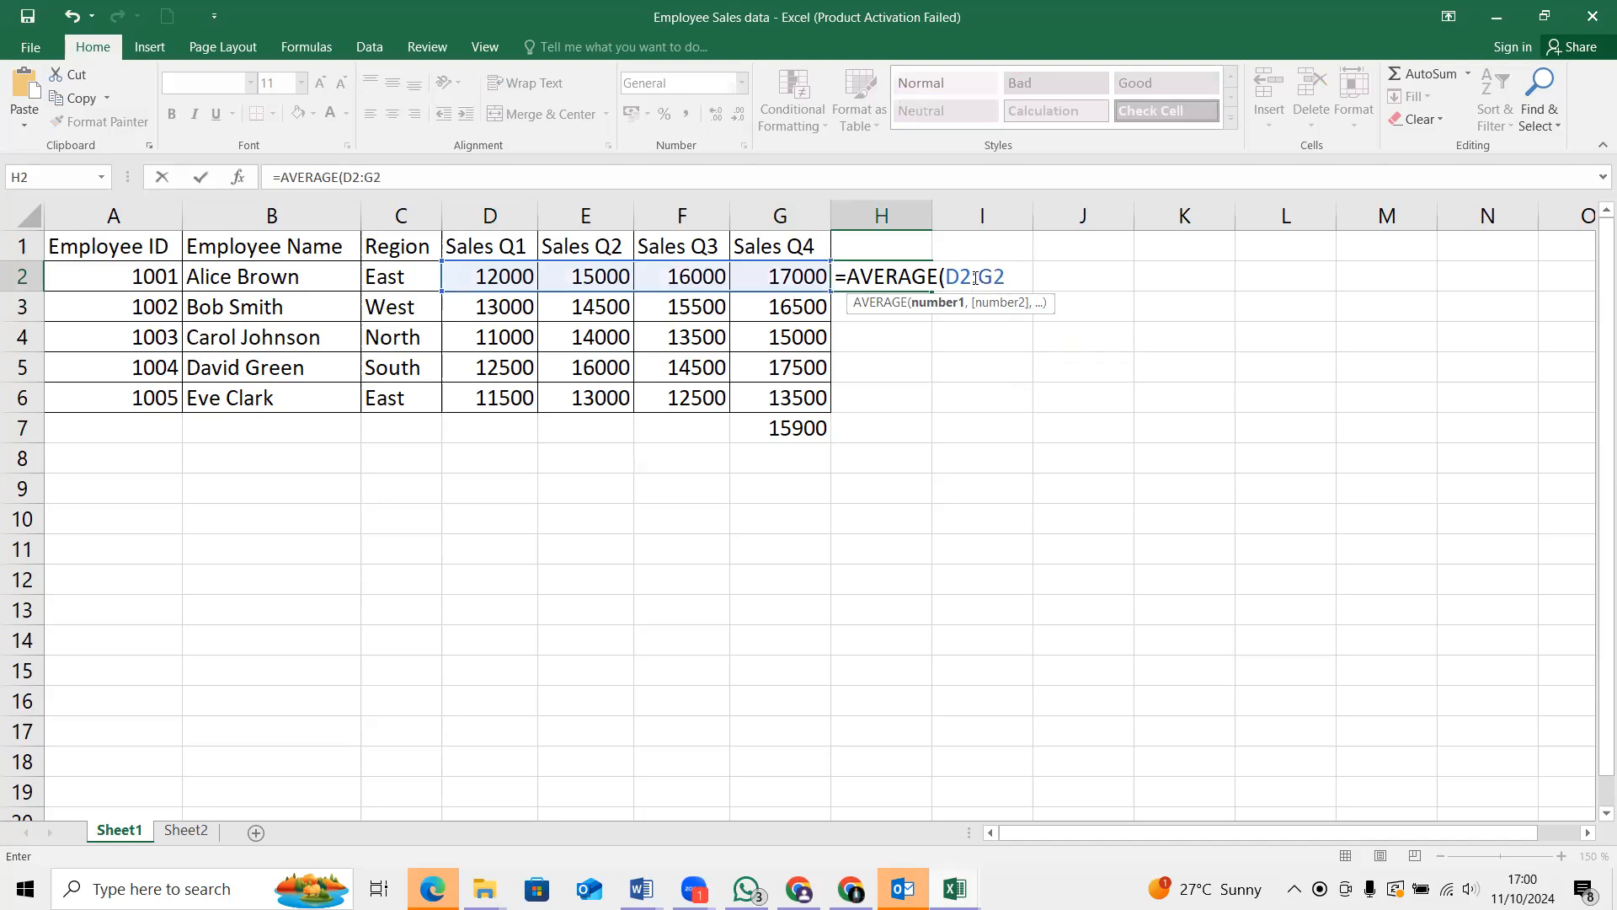
type("0")
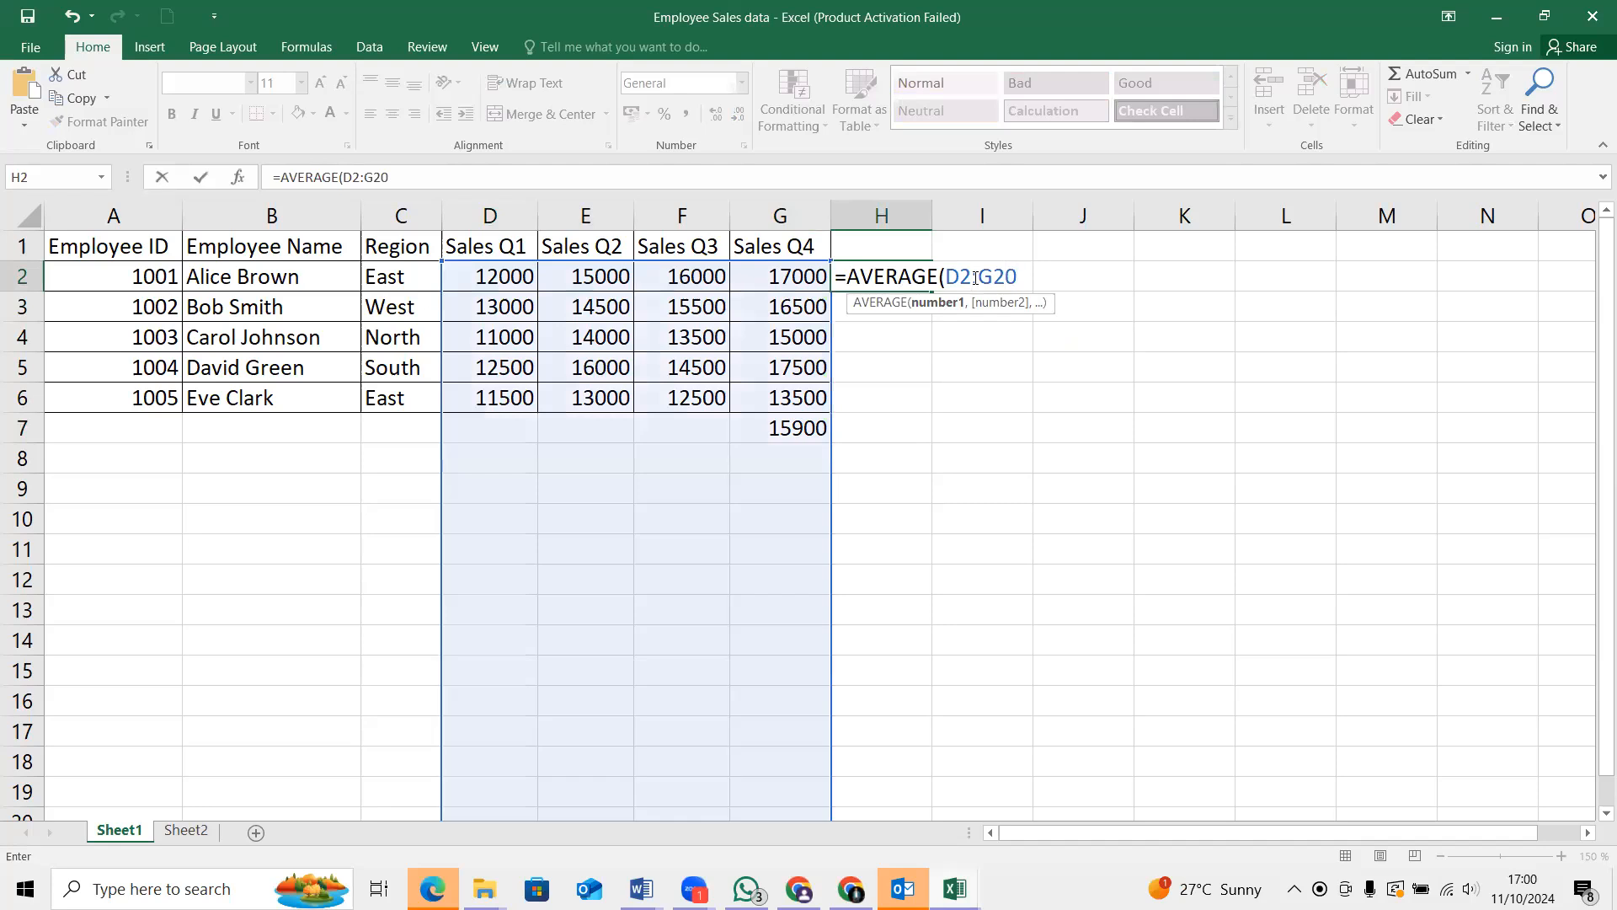
key("BackSpace")
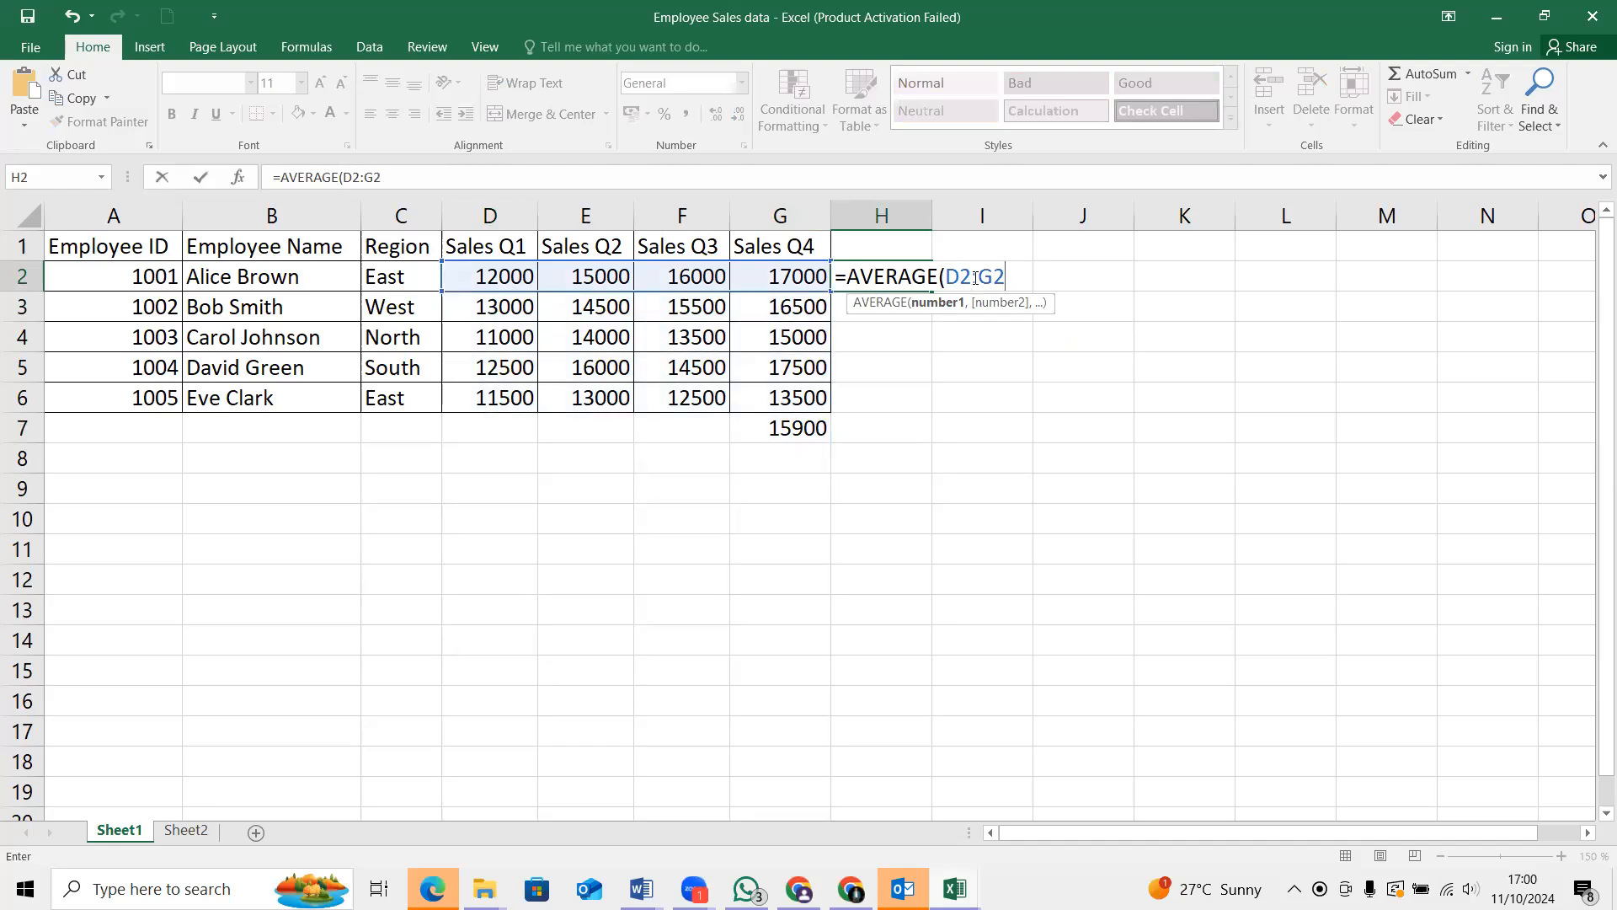
type(")")
key("Return")
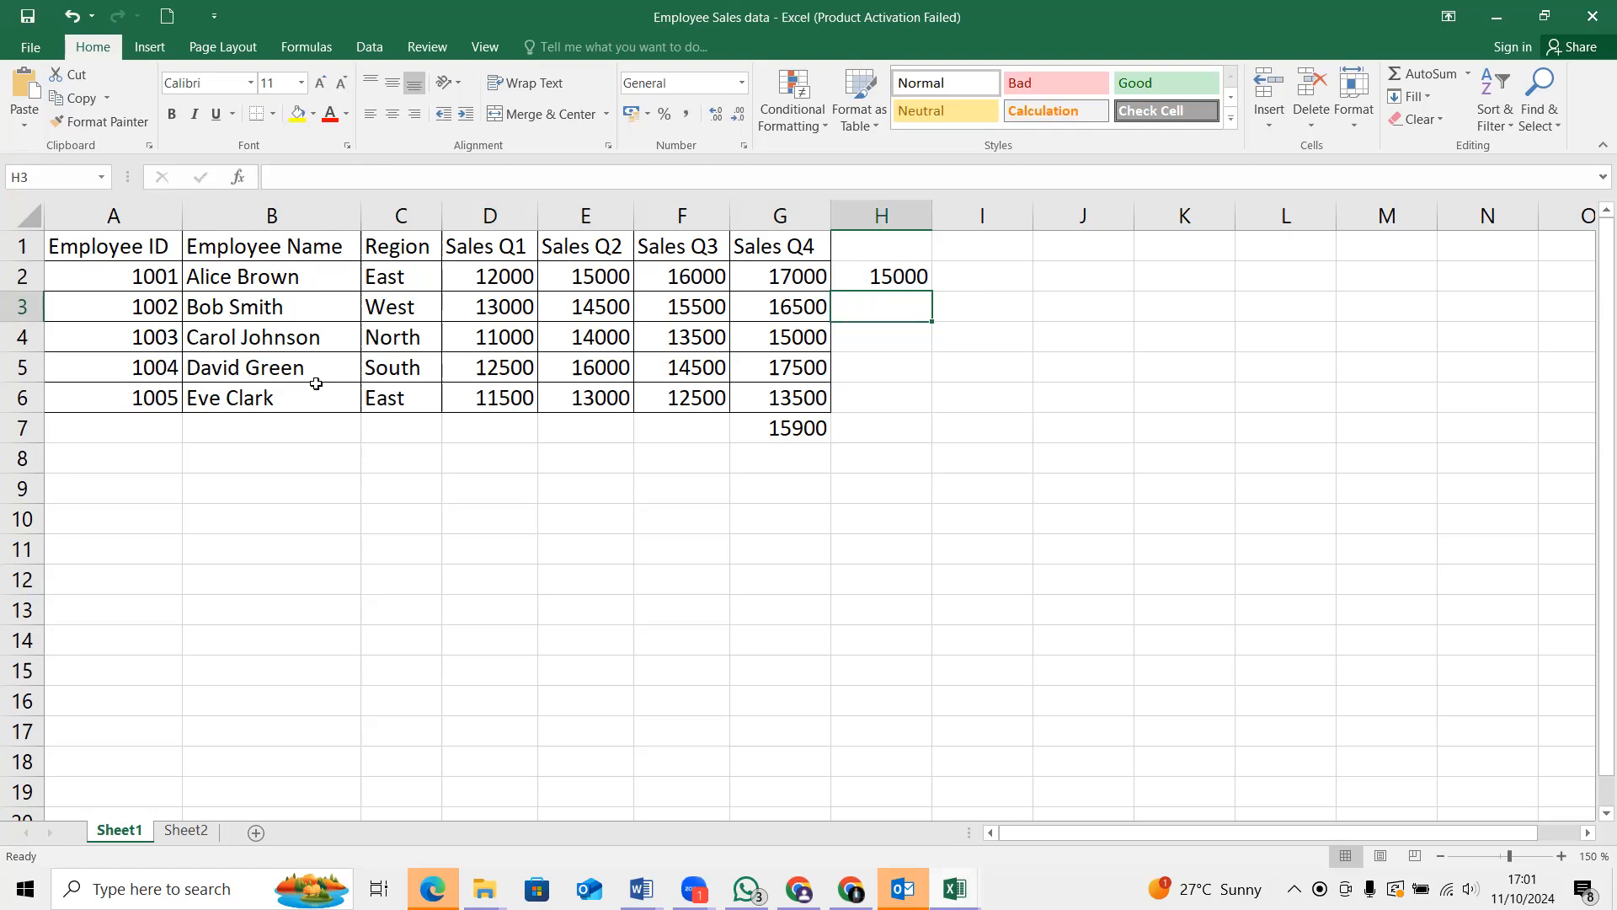
Enter =AVERAGE(D5:G5) in H5 to average the four quarterly sales of employee 1004
left_click(854, 373)
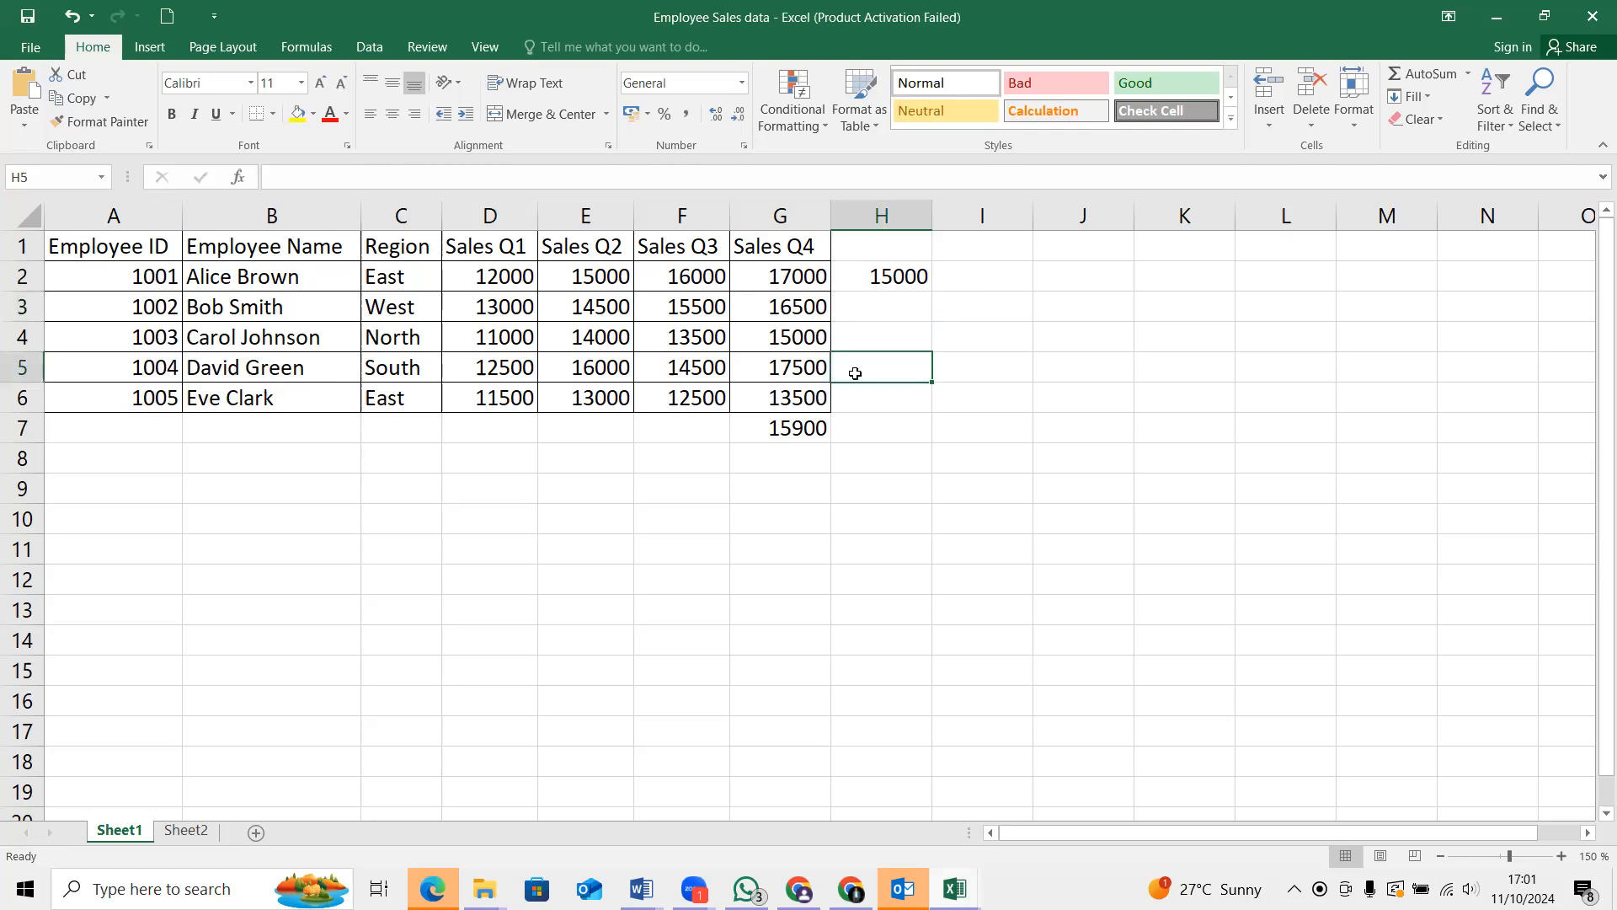
type("=")
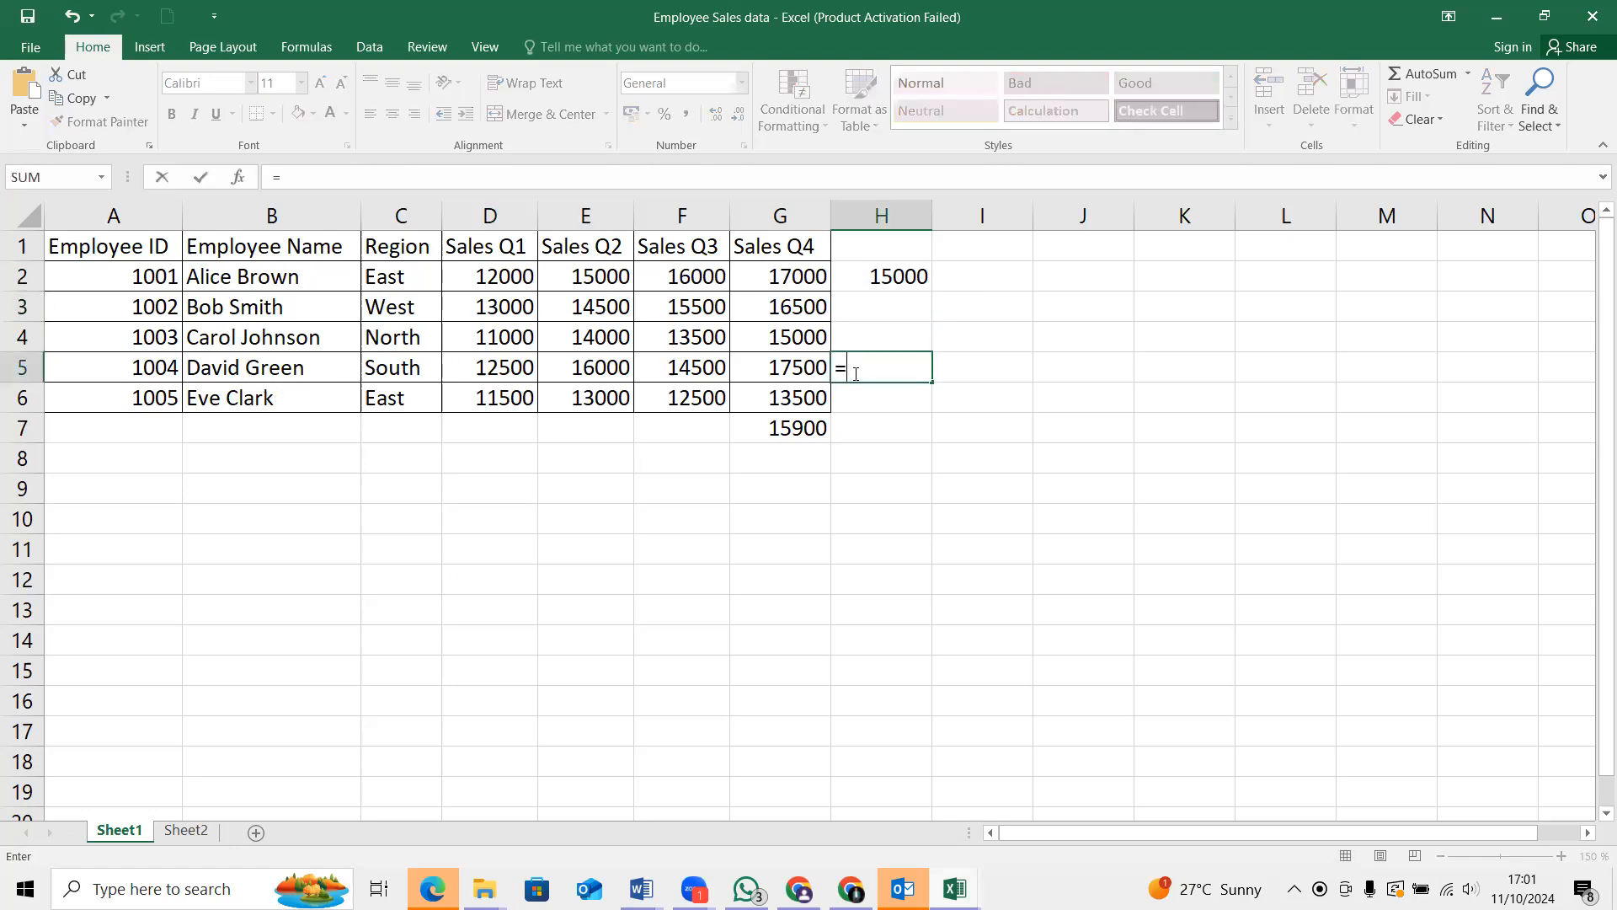
type("AVE")
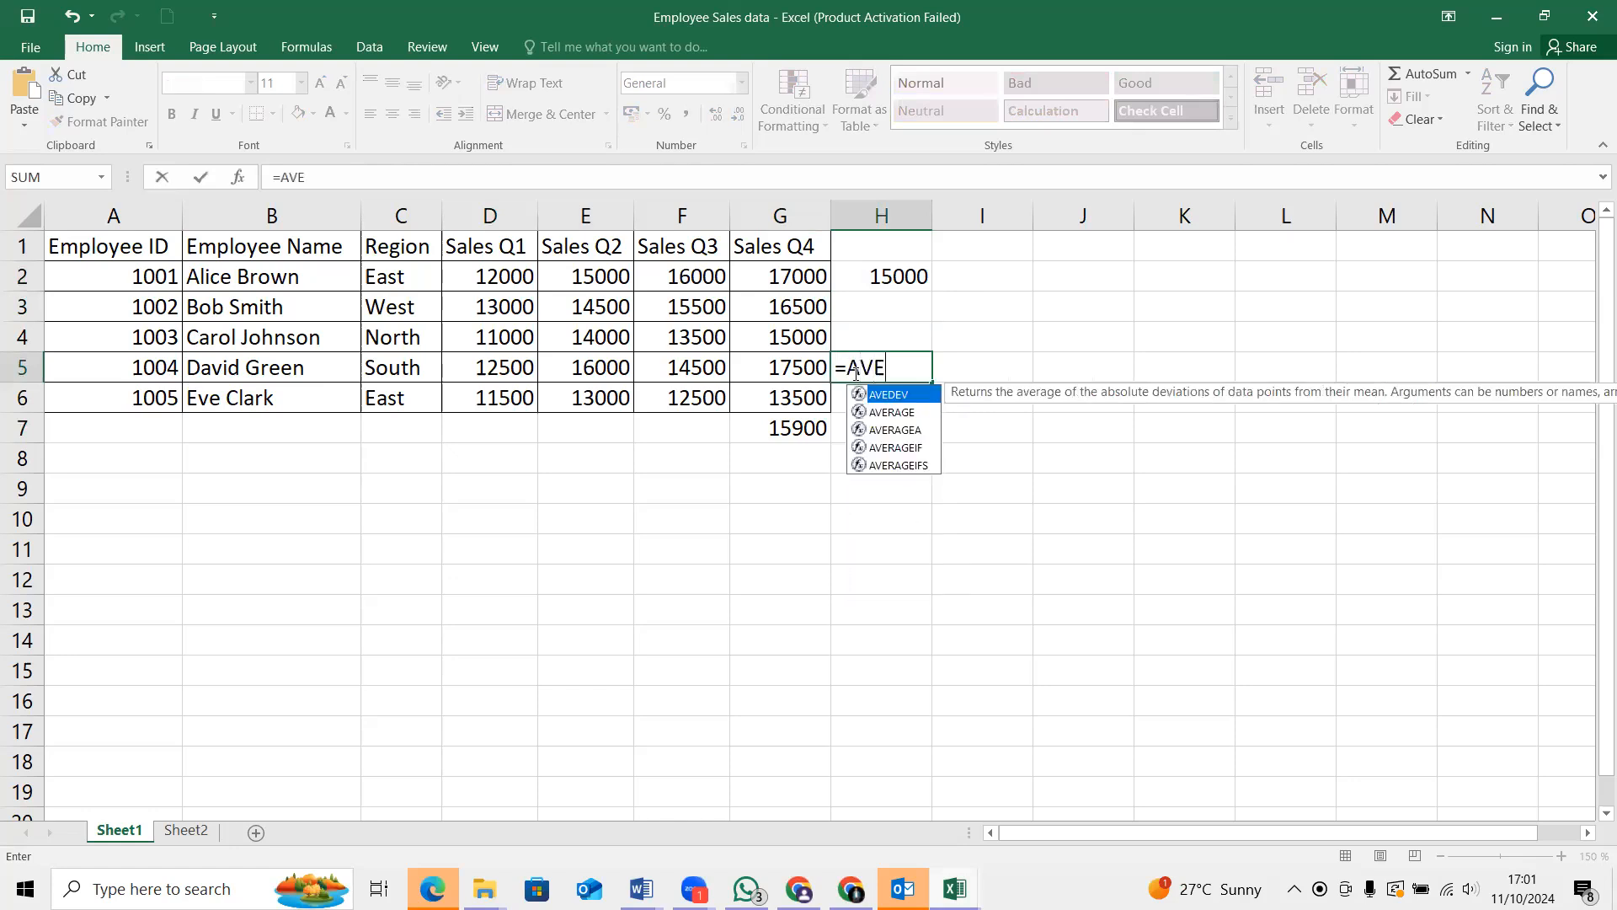
left_click(907, 413)
double_click(907, 414)
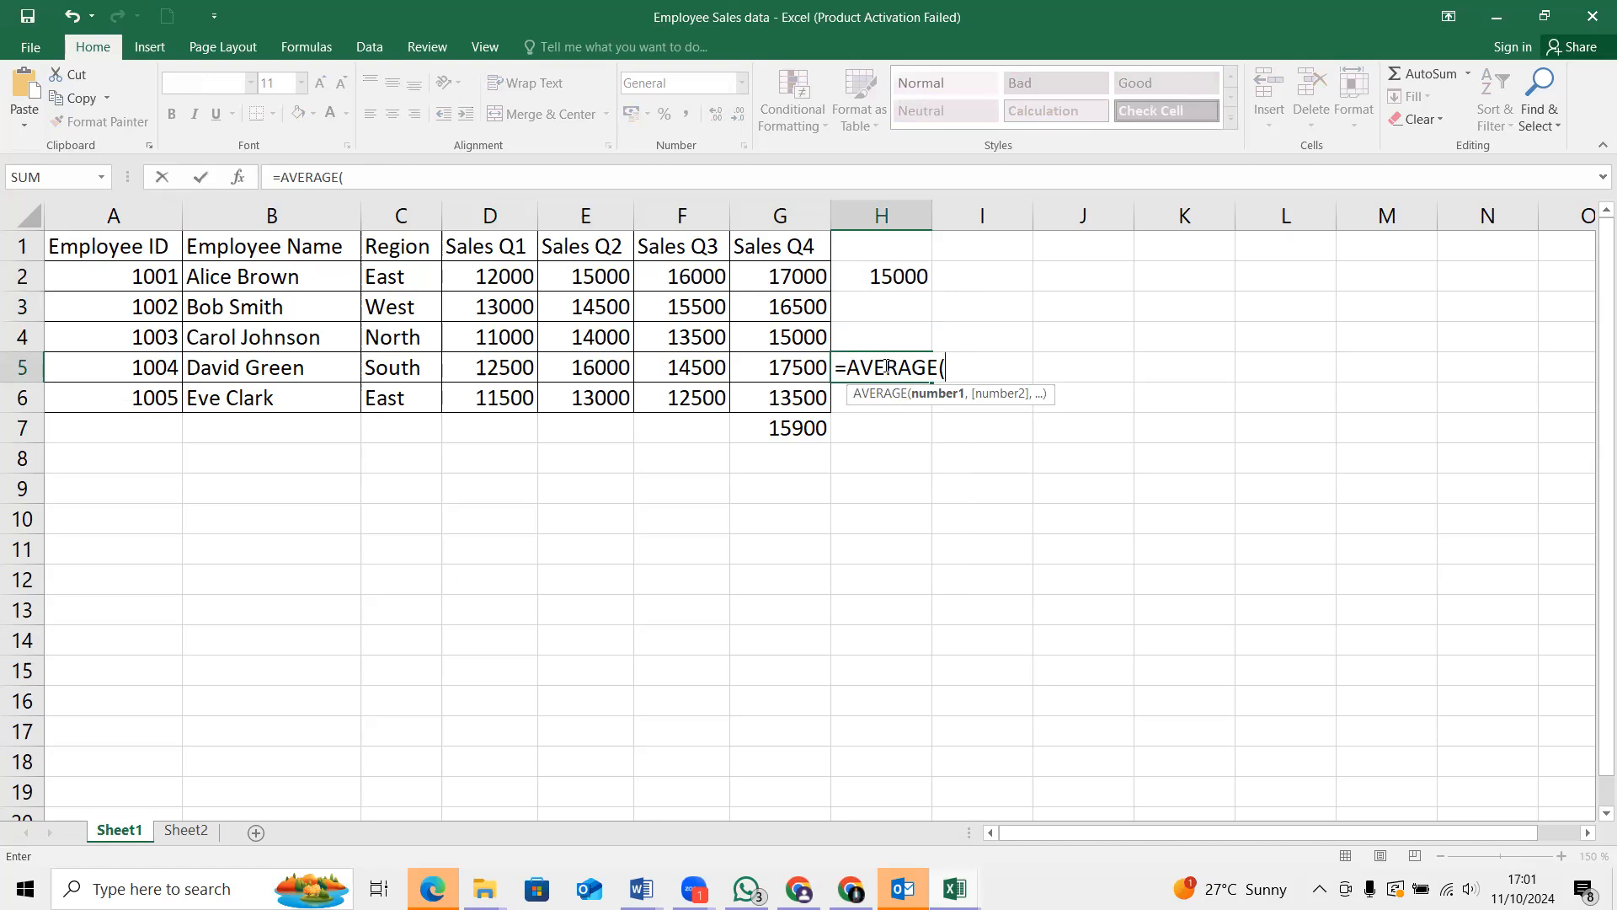
type("D")
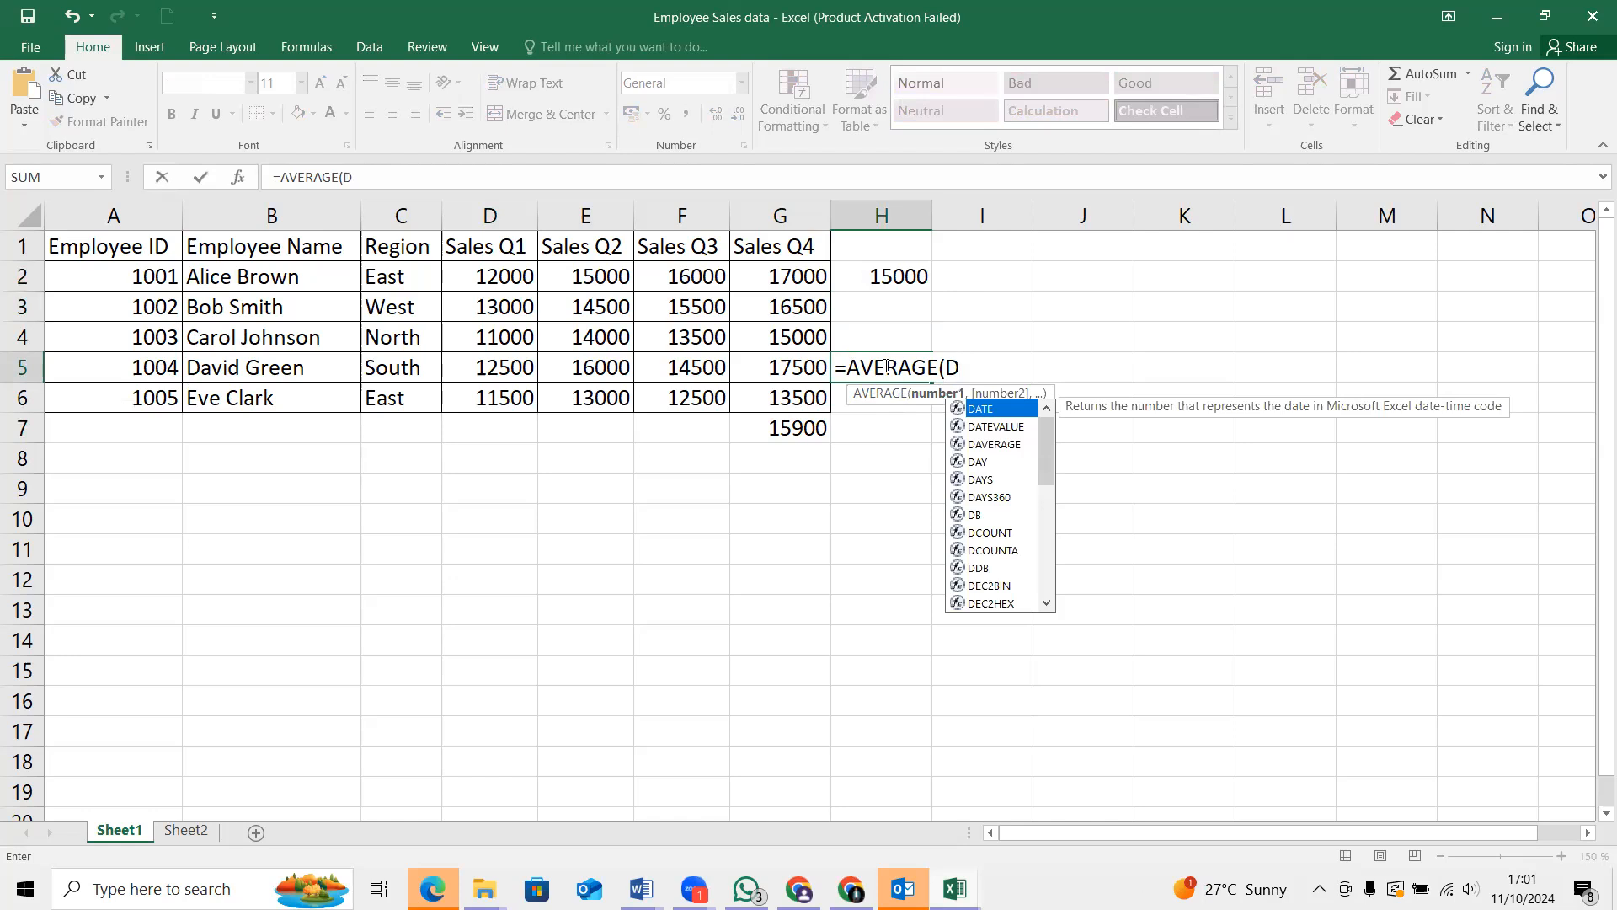
type("5")
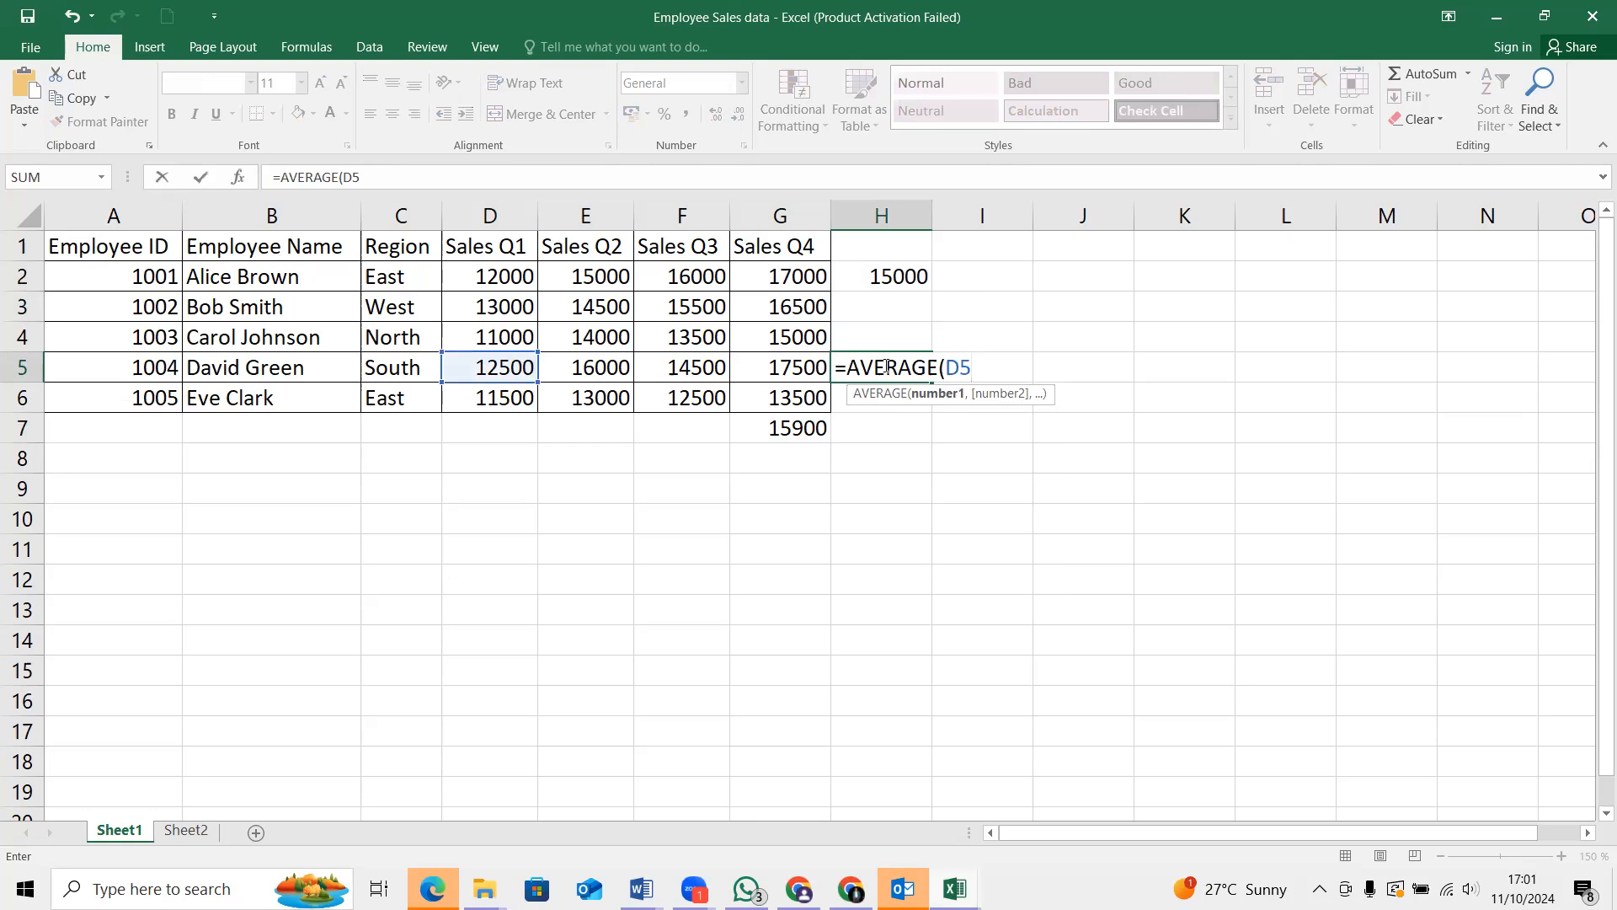
type(":G5")
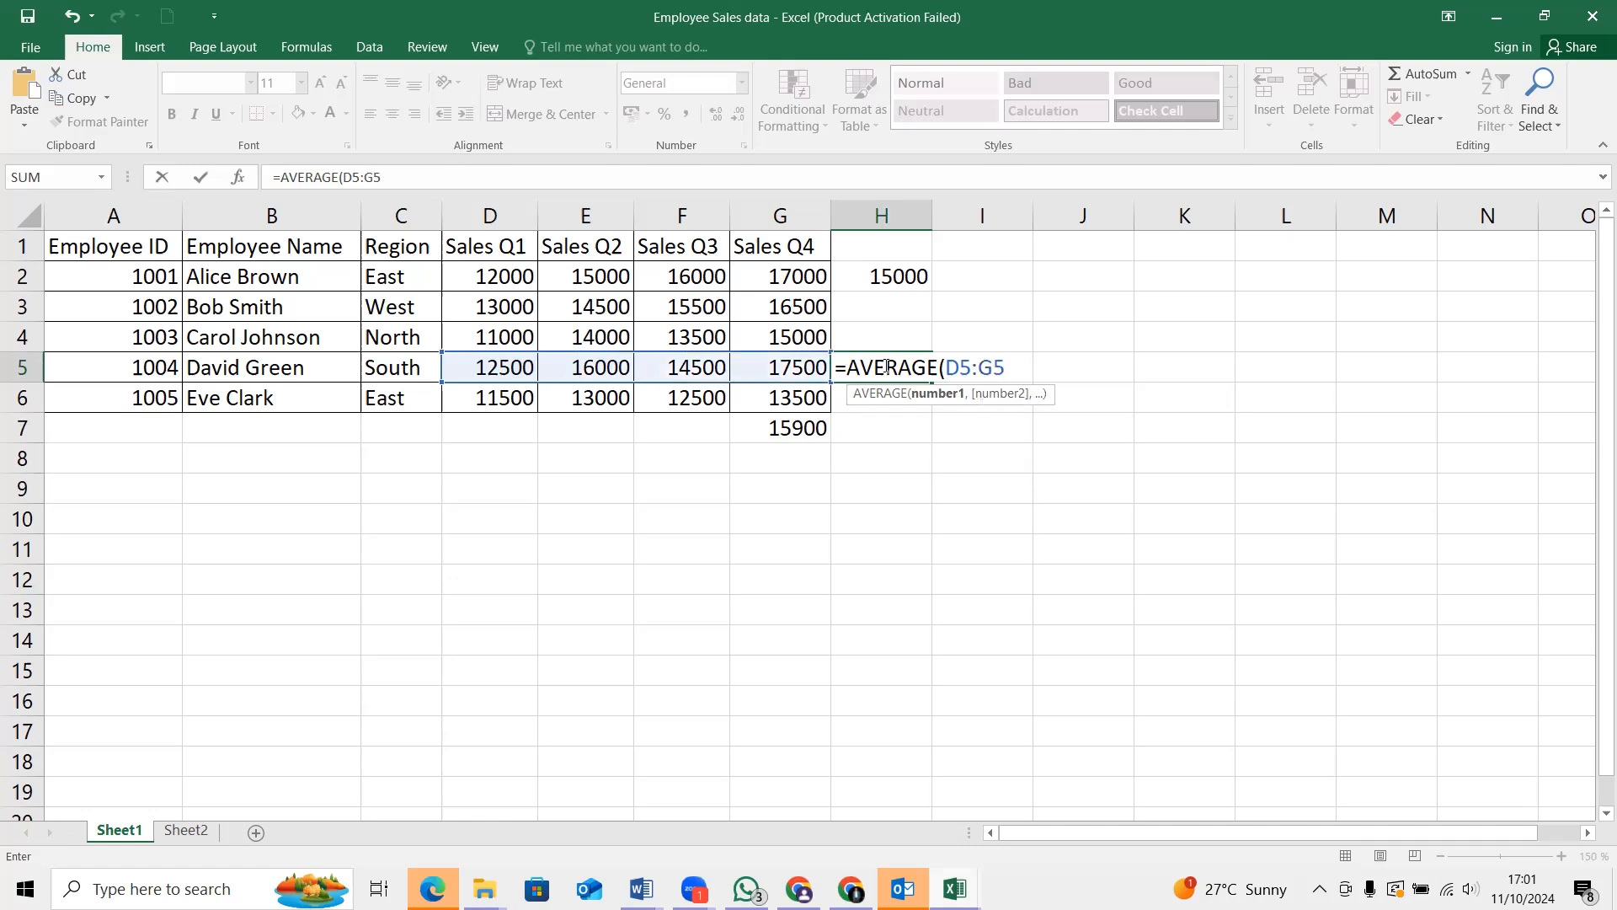
type(")")
key("Return")
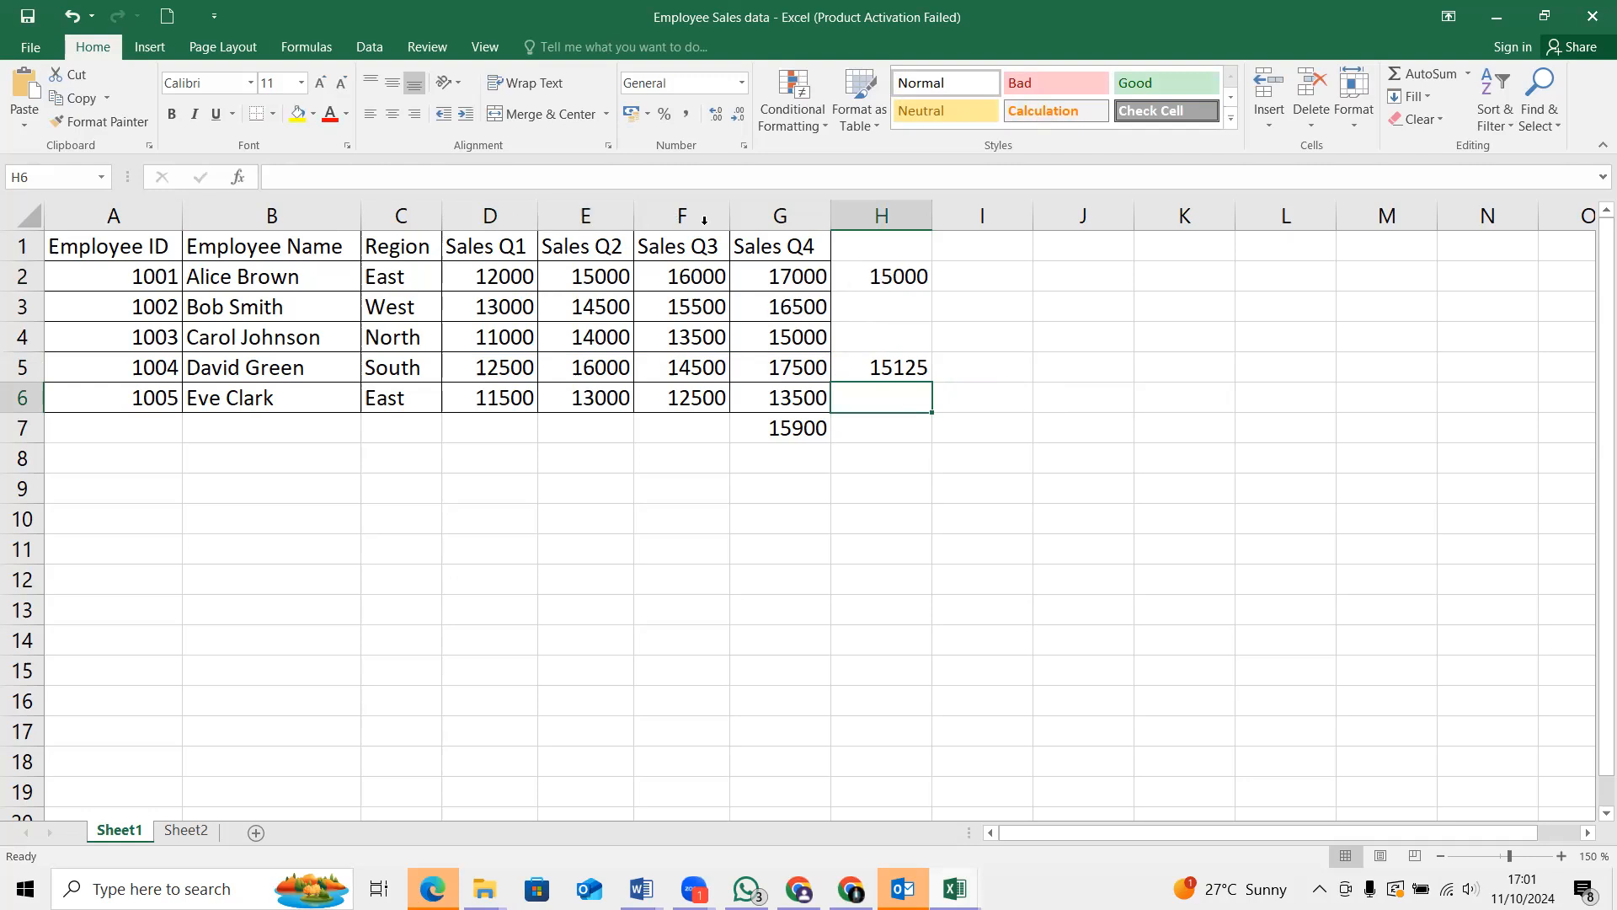
Label J2 with the first name of employee 1001 and K2 with the first name of employee 1004
left_click(788, 279)
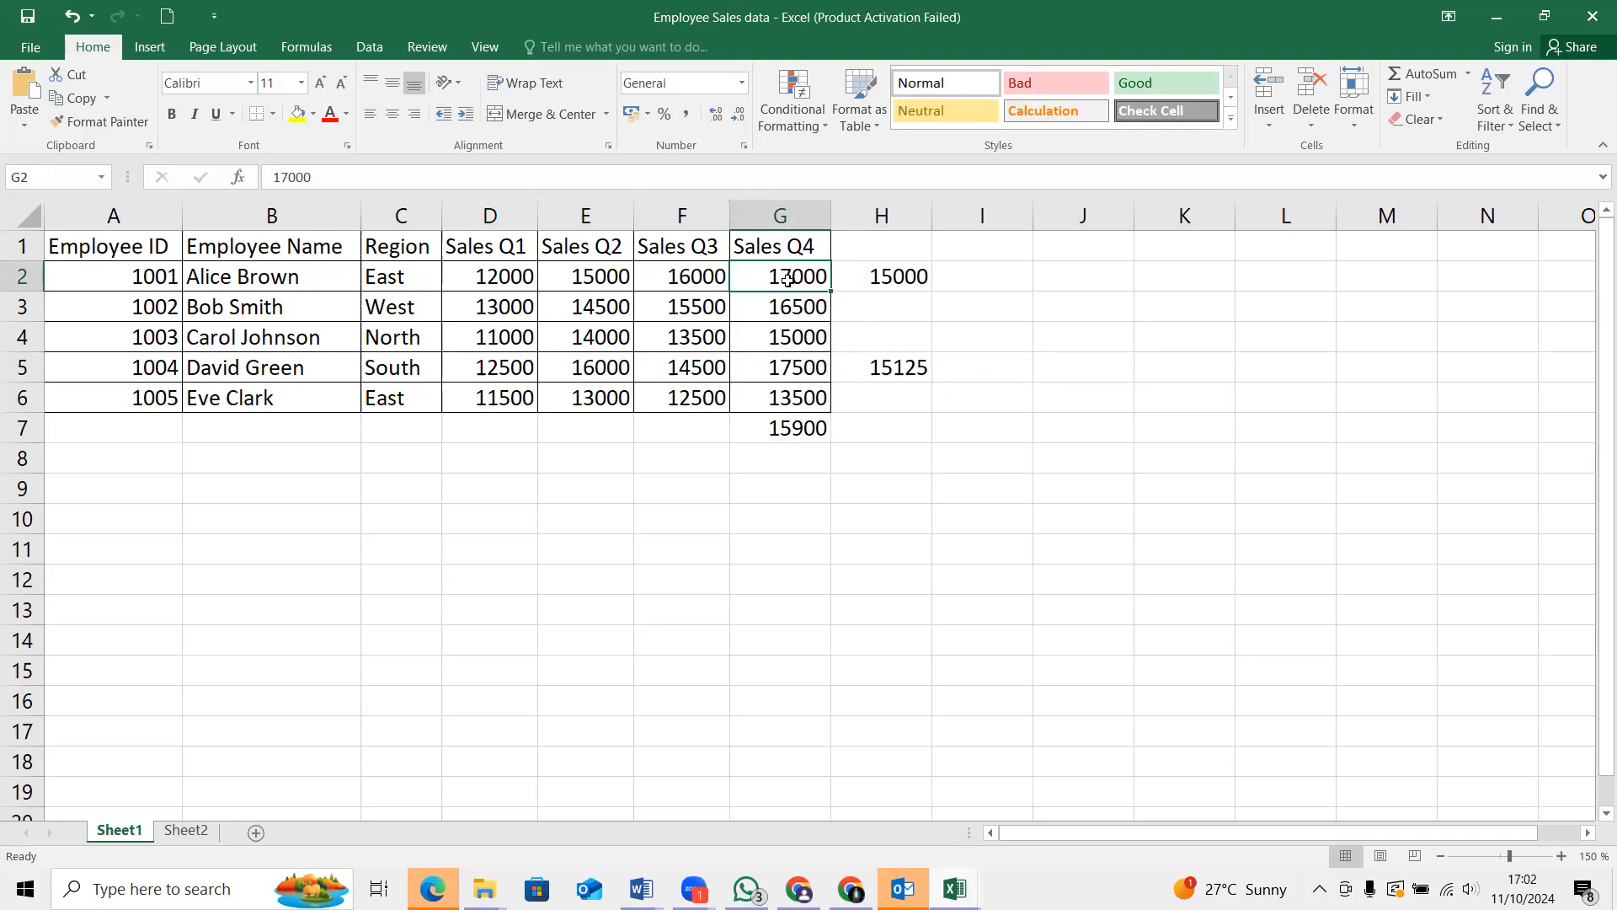
left_click(1079, 279)
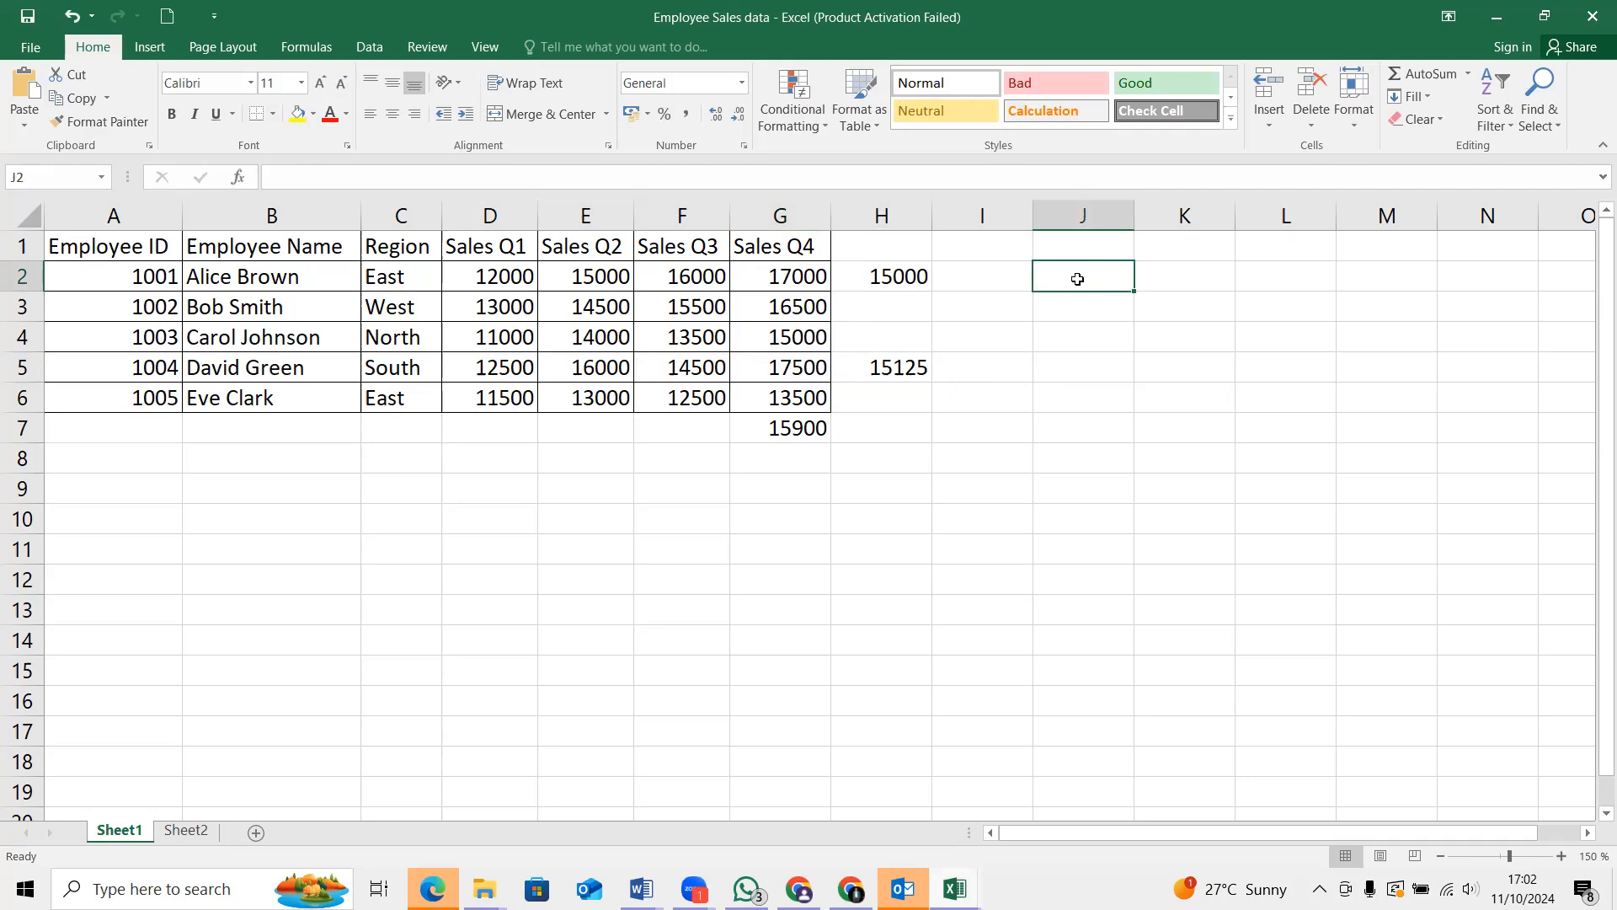
type("a")
key("BackSpace")
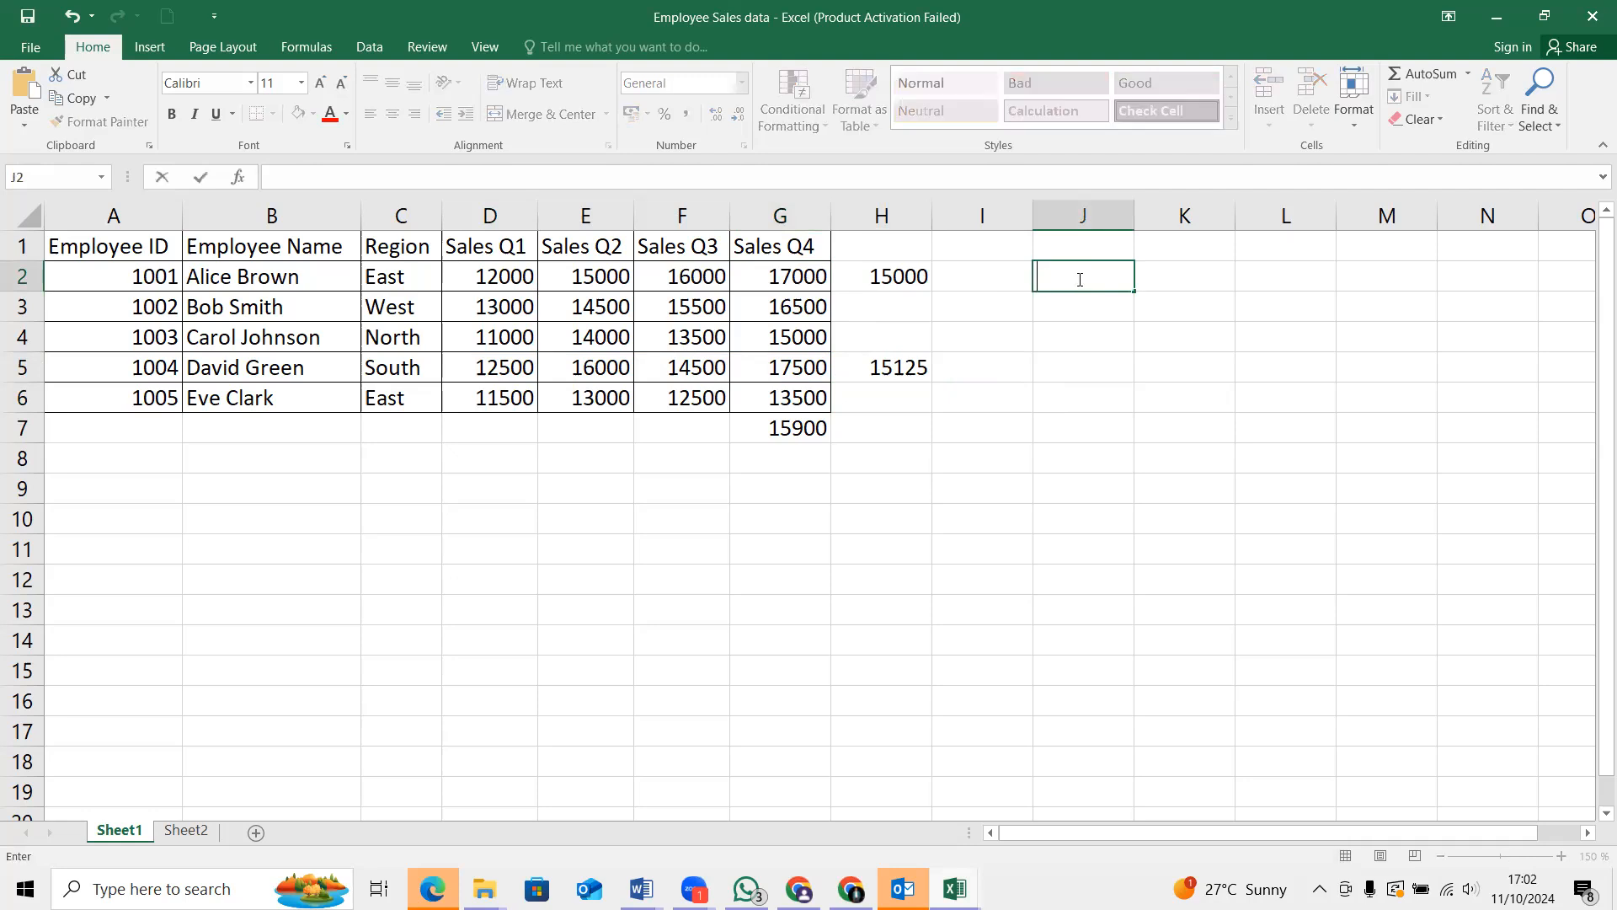
type("Alice")
left_click(1190, 278)
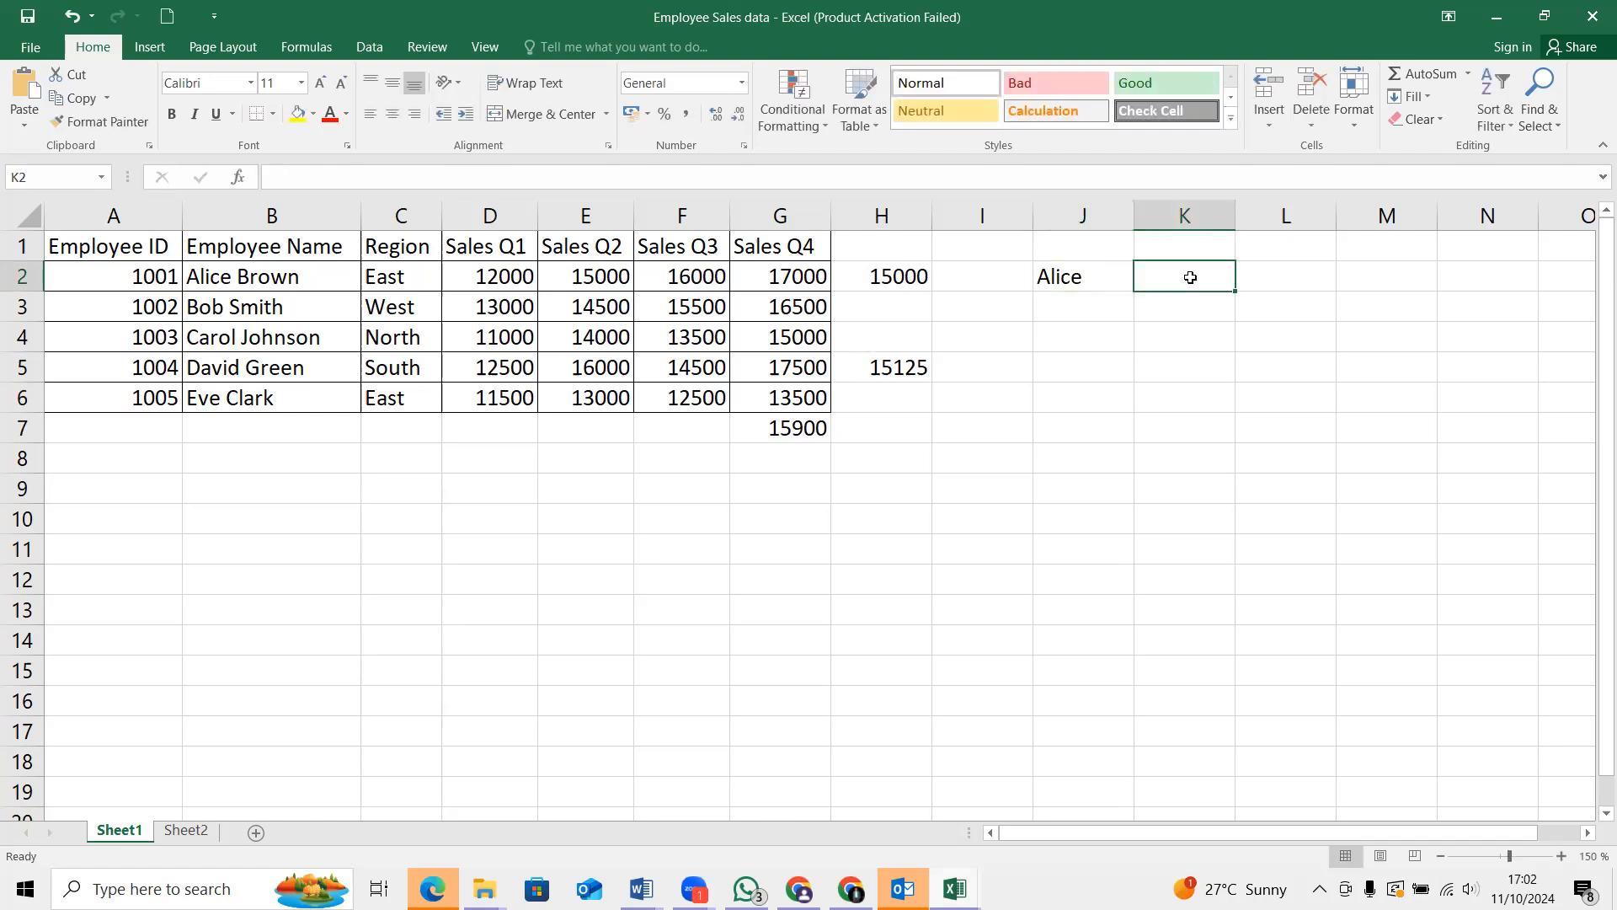
type("D")
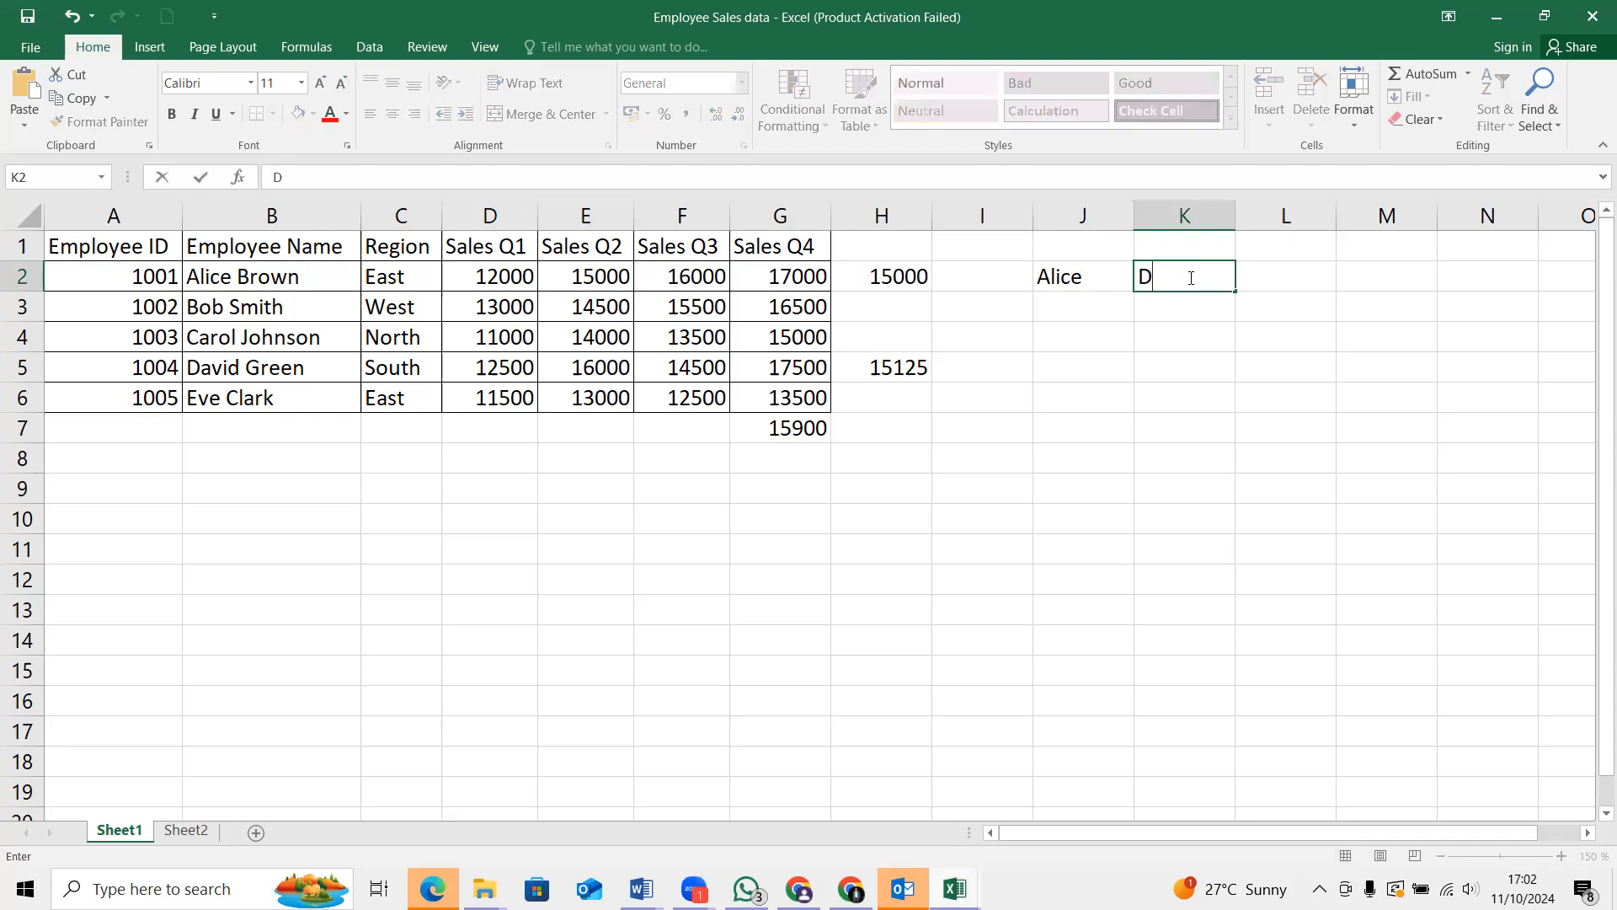
type("avid")
Enter the formula =H2 in J3 to reference the average of employee 1001 below the name label
left_click(1056, 307)
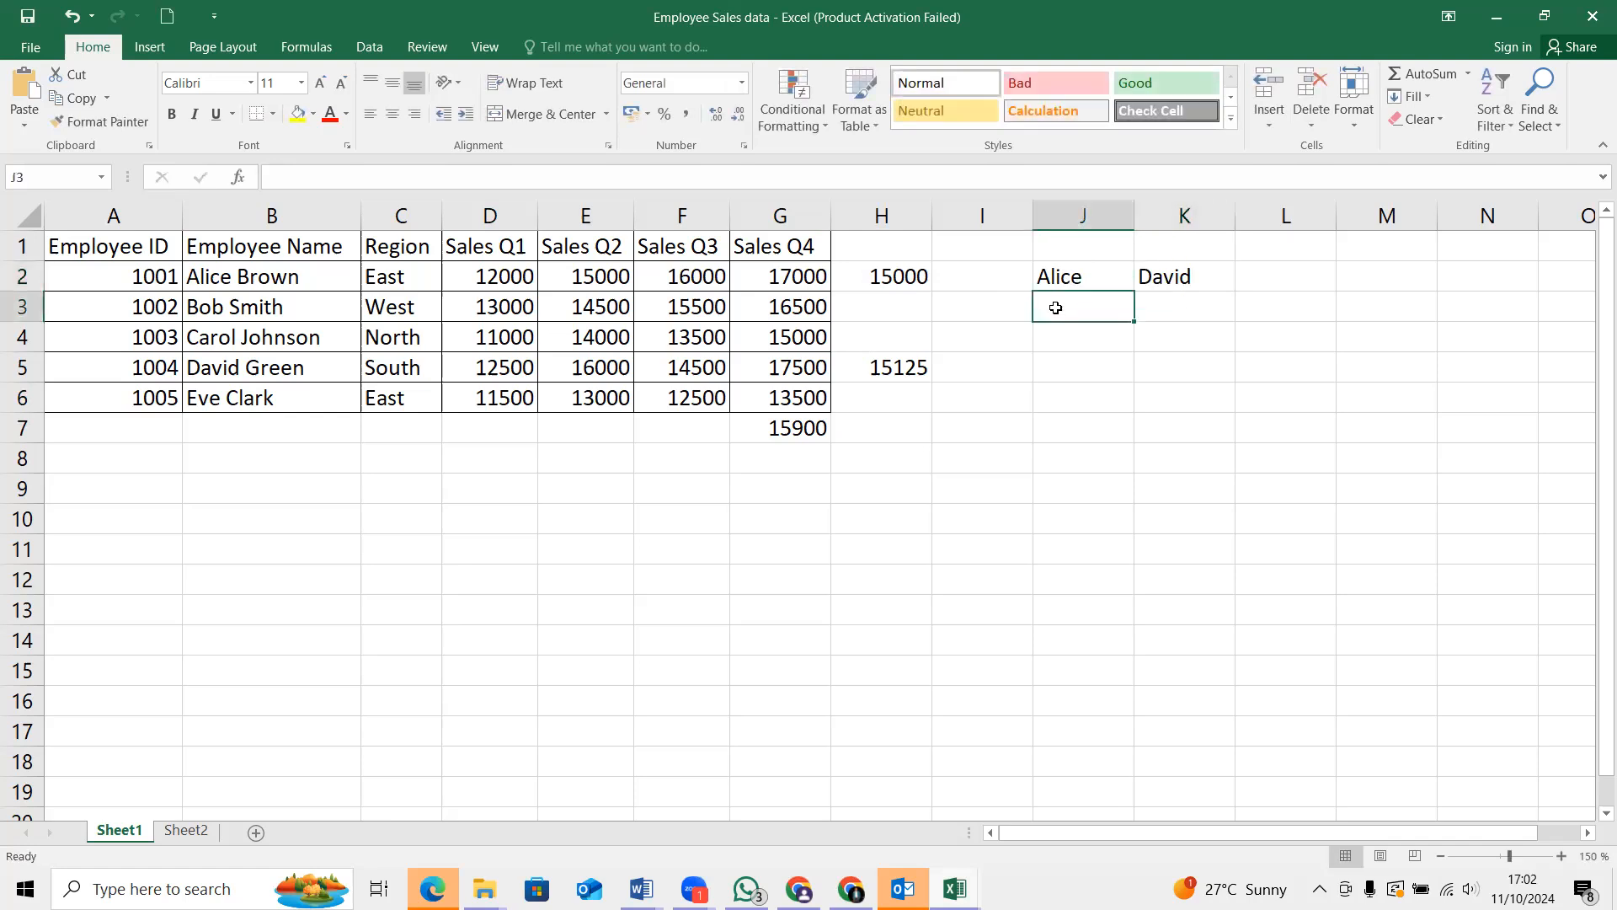
type("=")
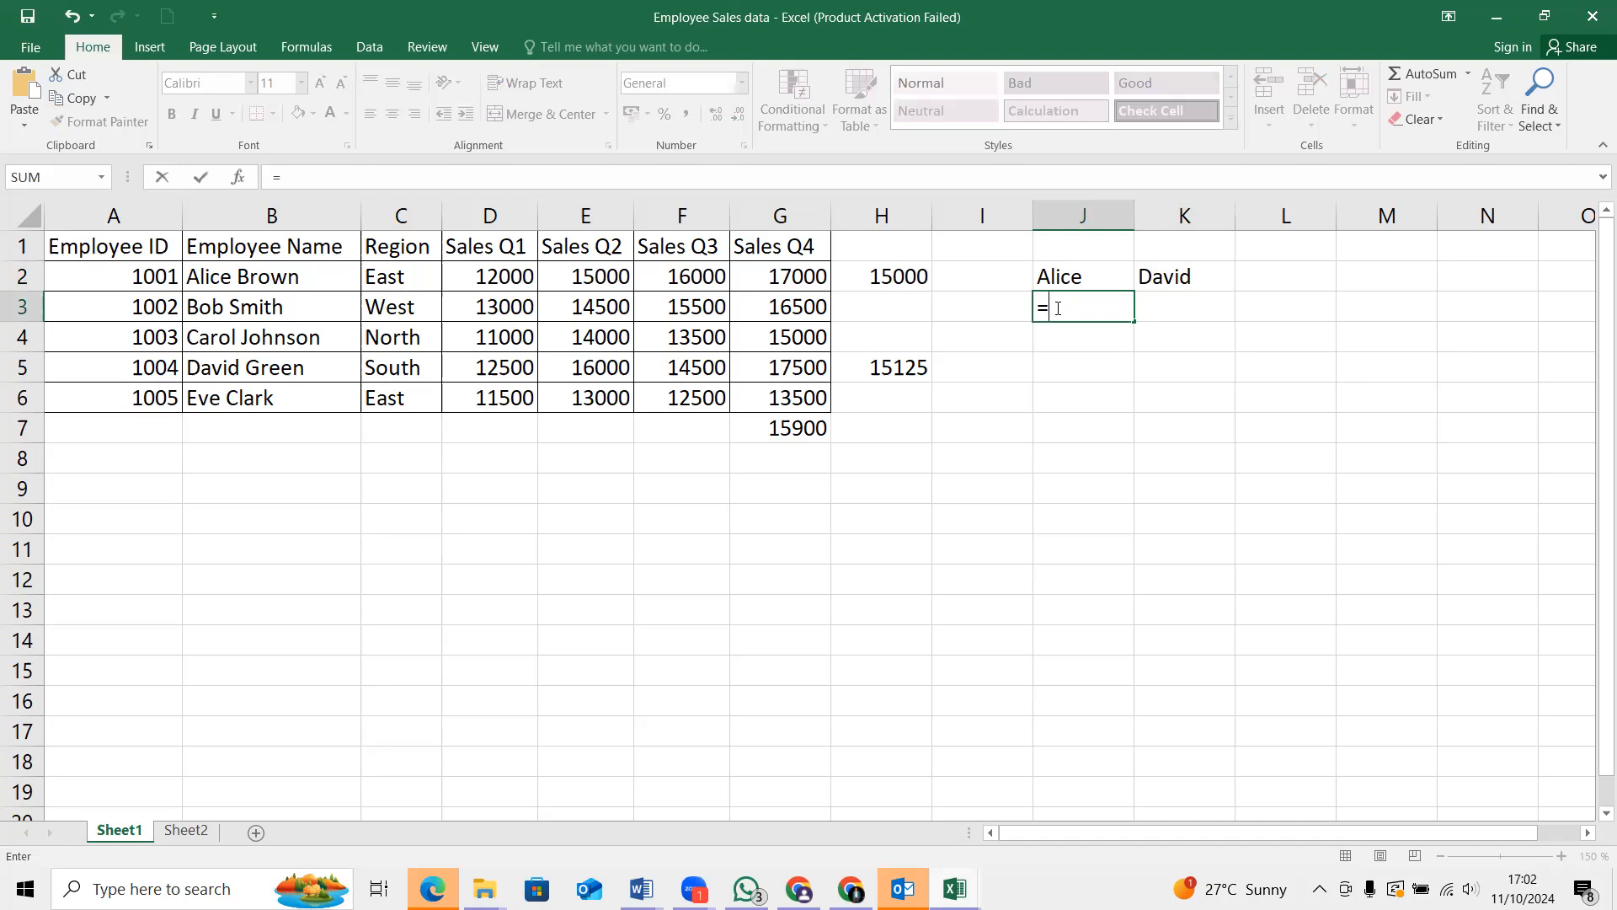
type("h")
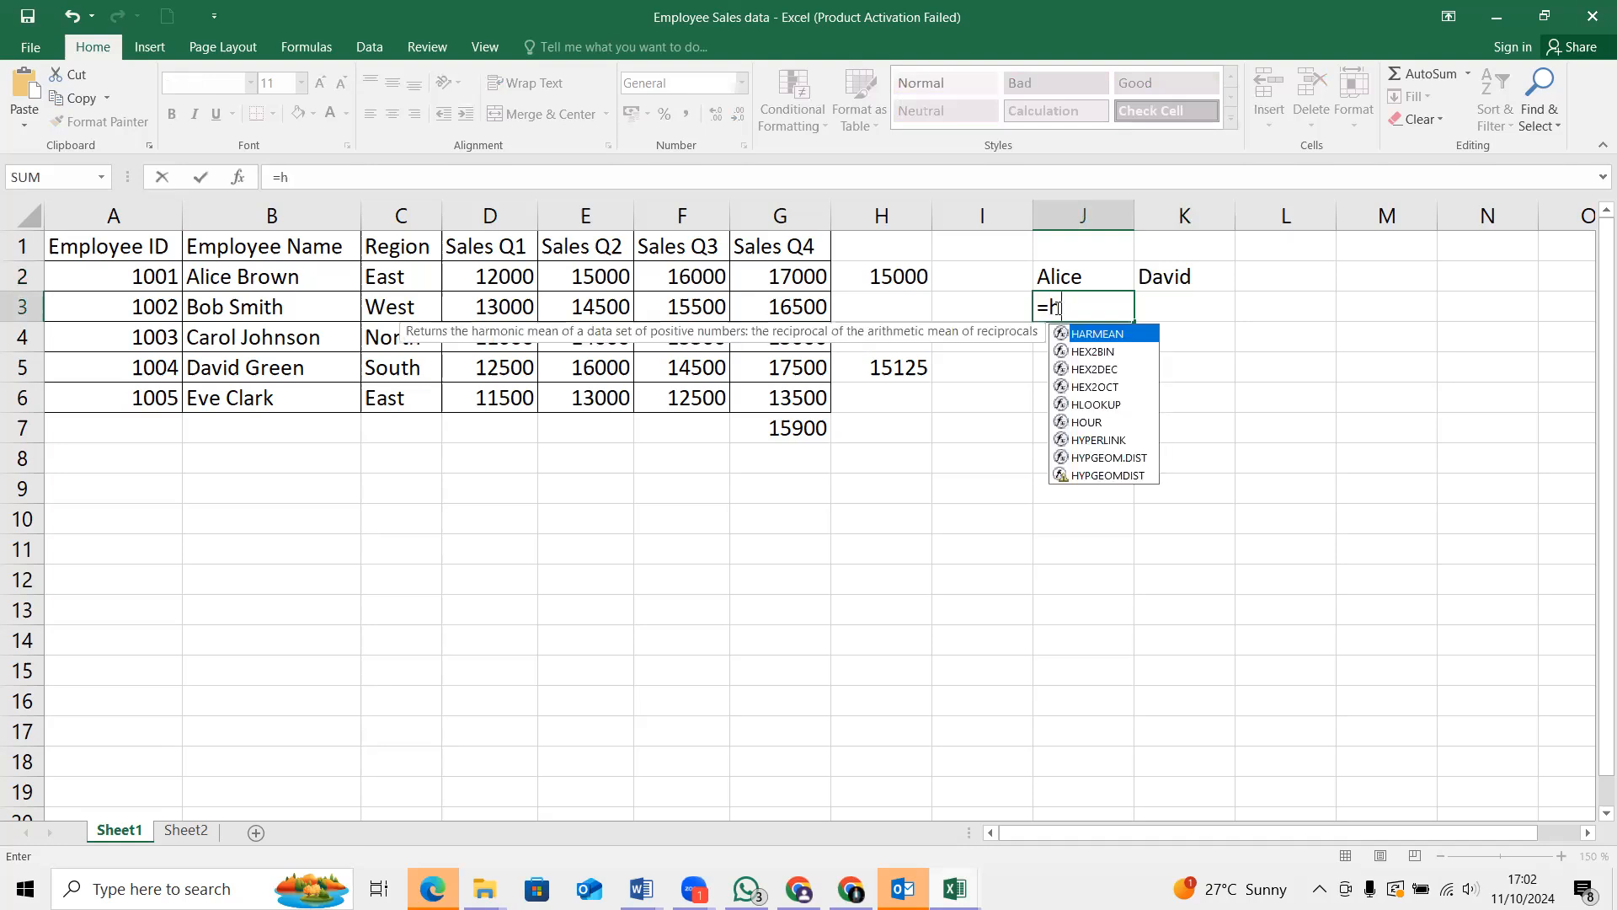
key("Escape")
key("BackSpace")
type("h2")
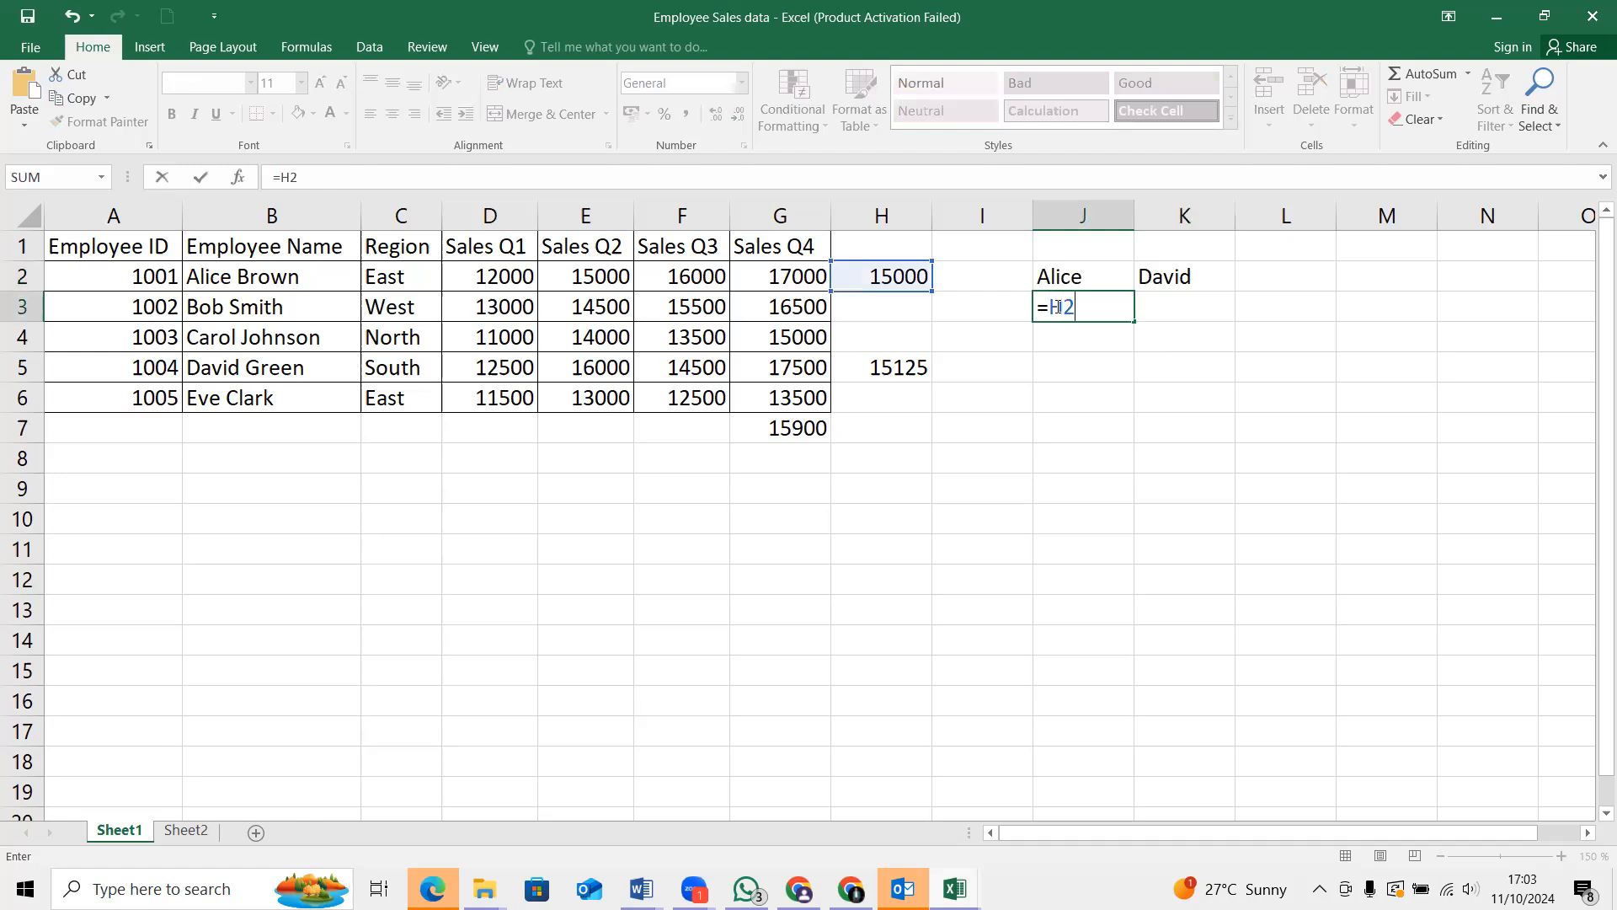
key("Return")
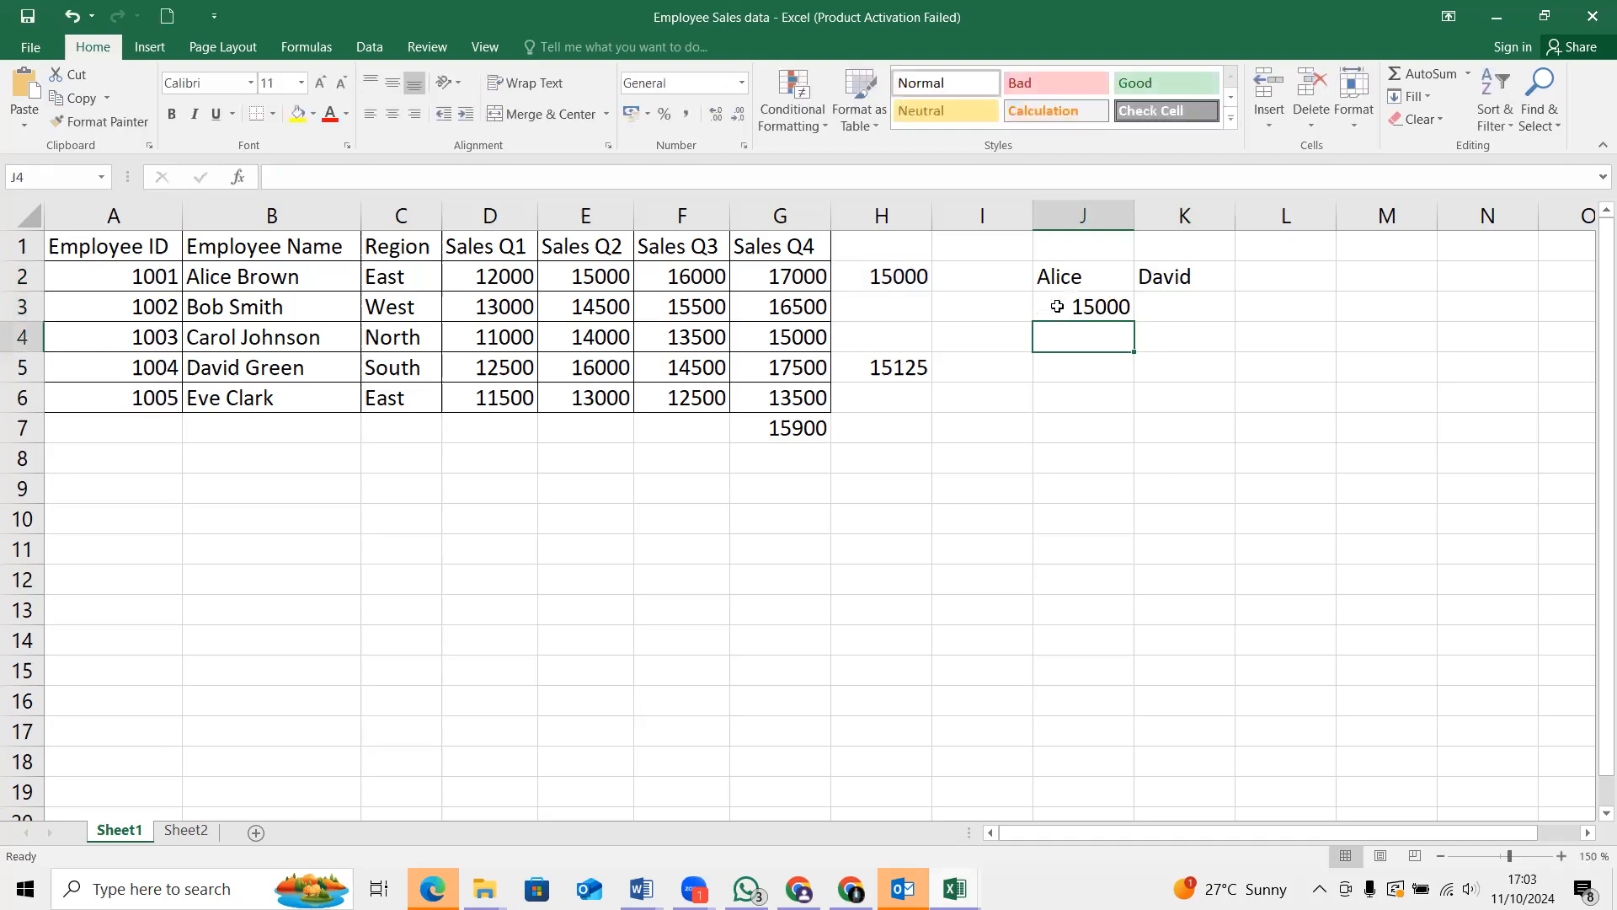
Enter H5 without an equals sign in K3, below the second name label
left_click(1185, 302)
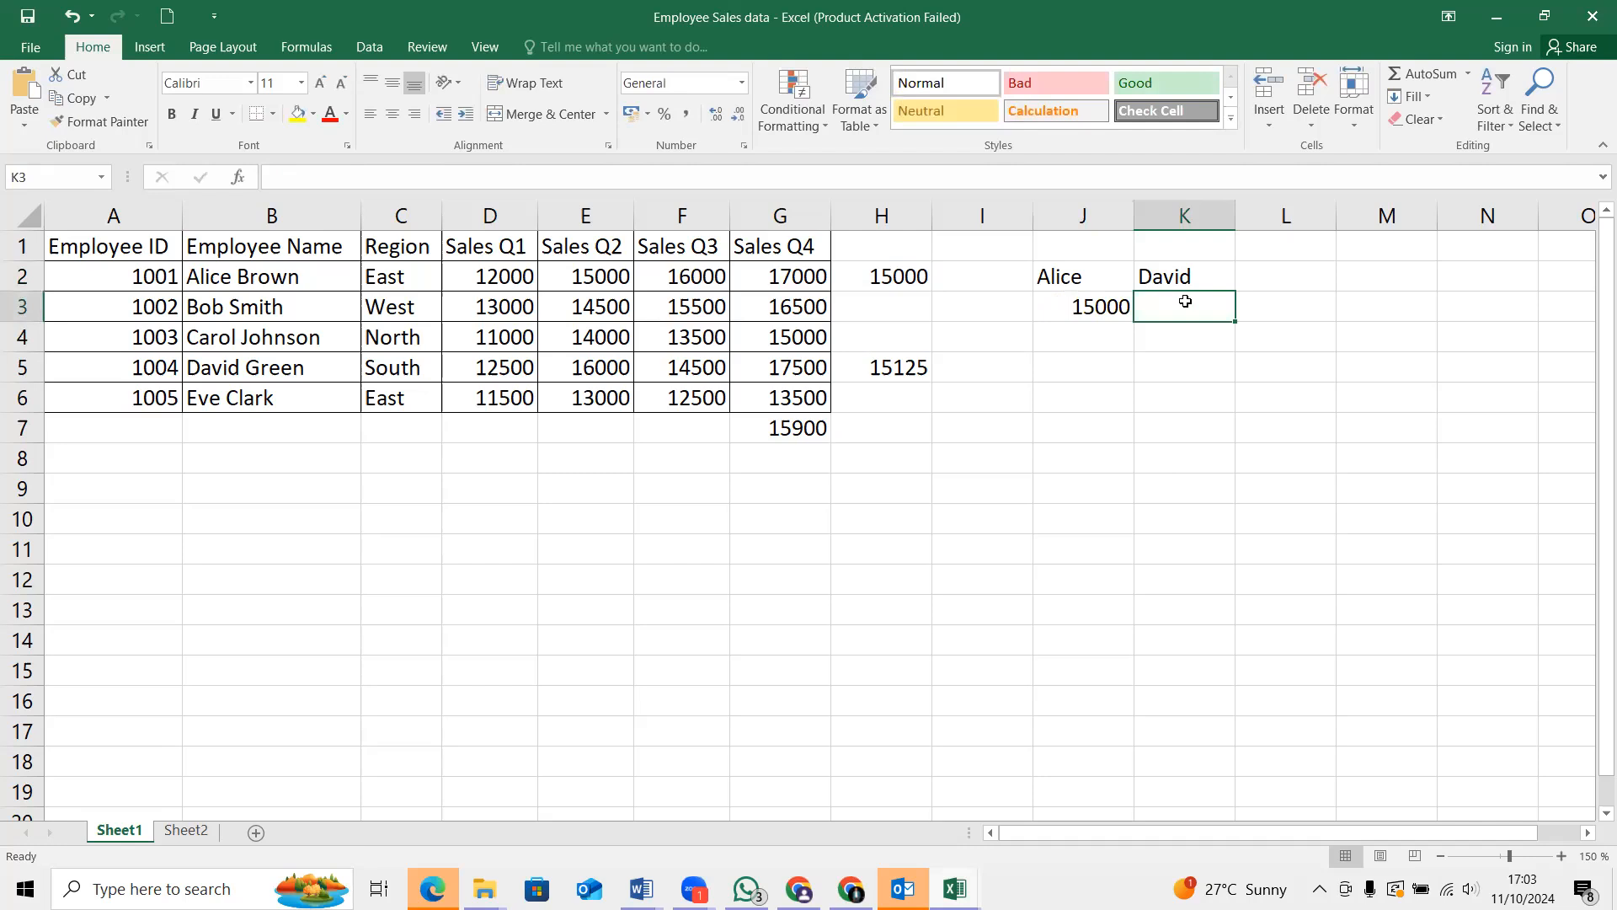
type("H5")
key("Return")
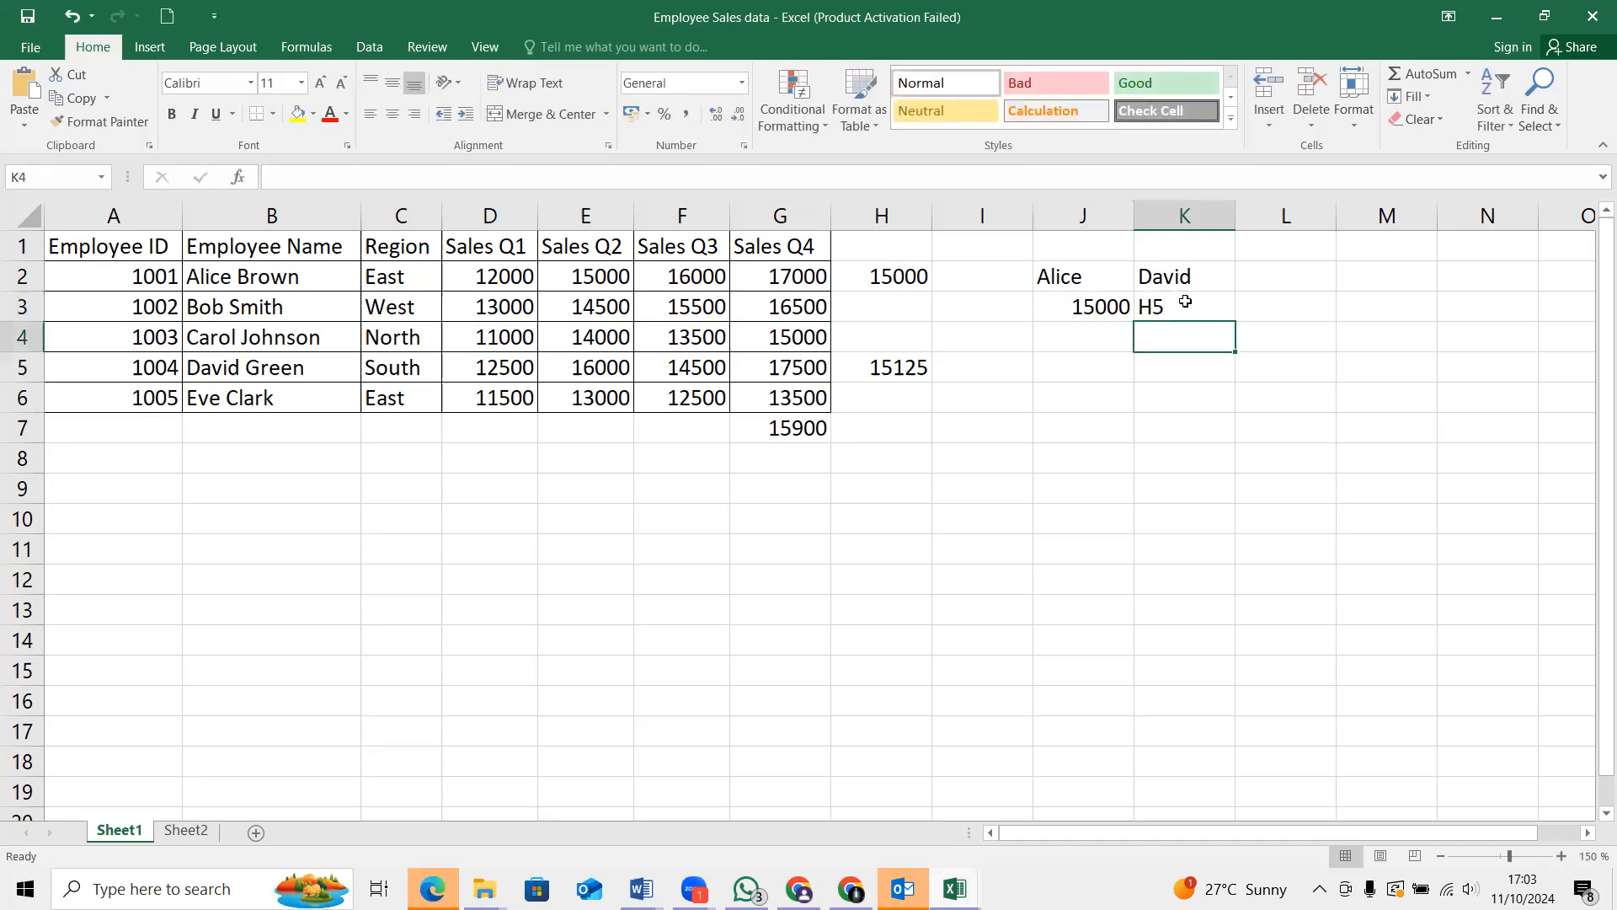
Replace the entry in K3 with the formula =H5 to reference the average of employee 1004
left_click(1185, 302)
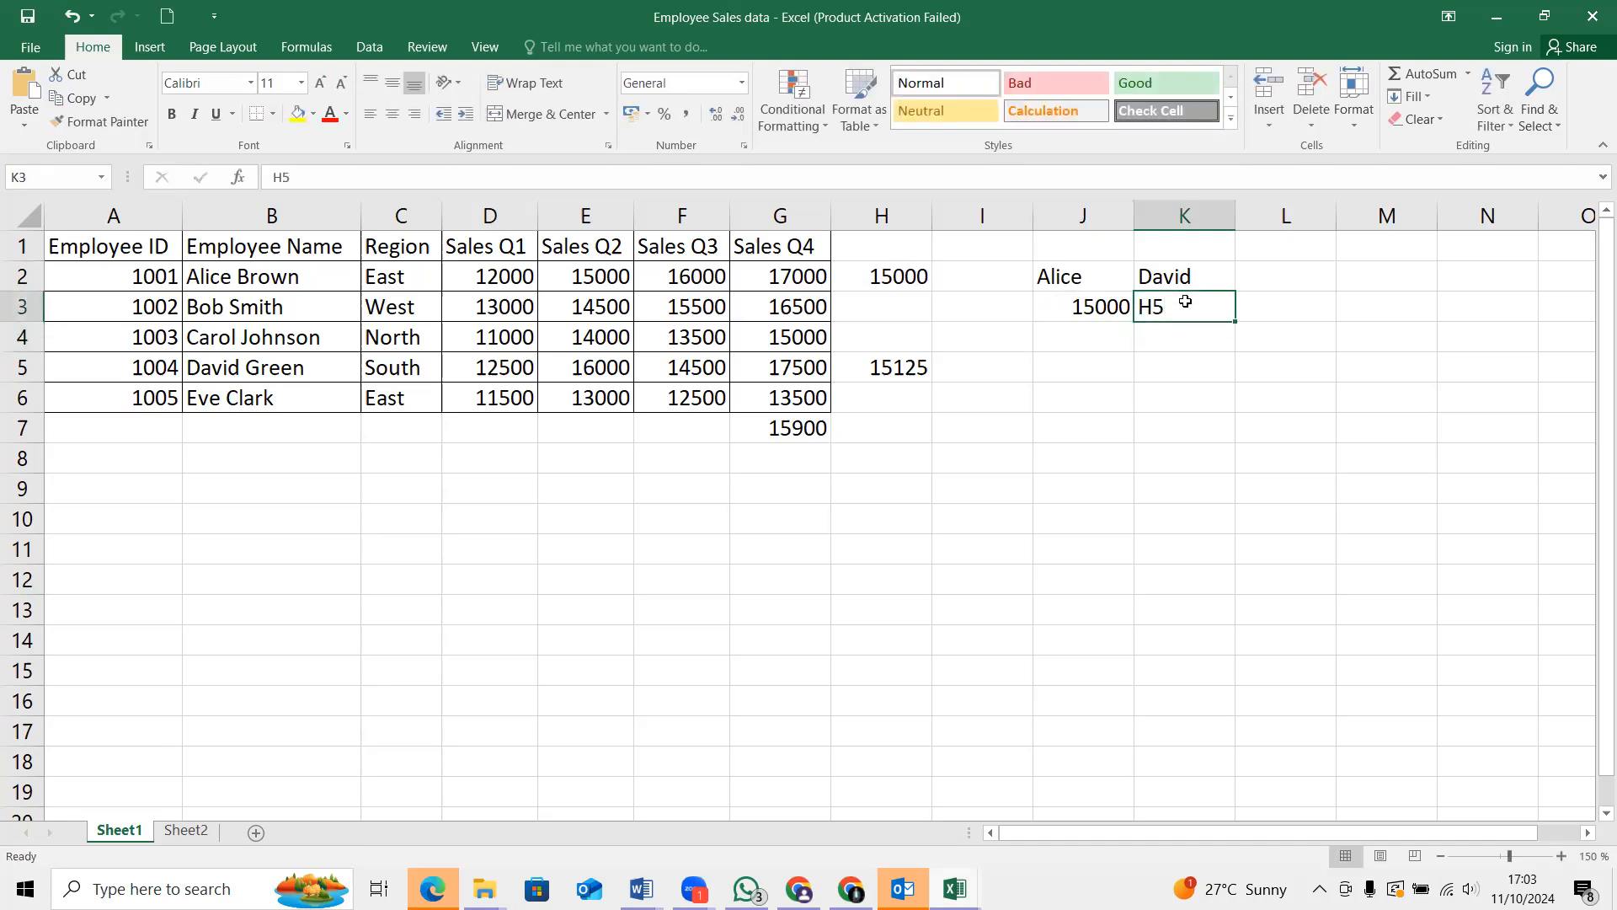
key("BackSpace")
type("=")
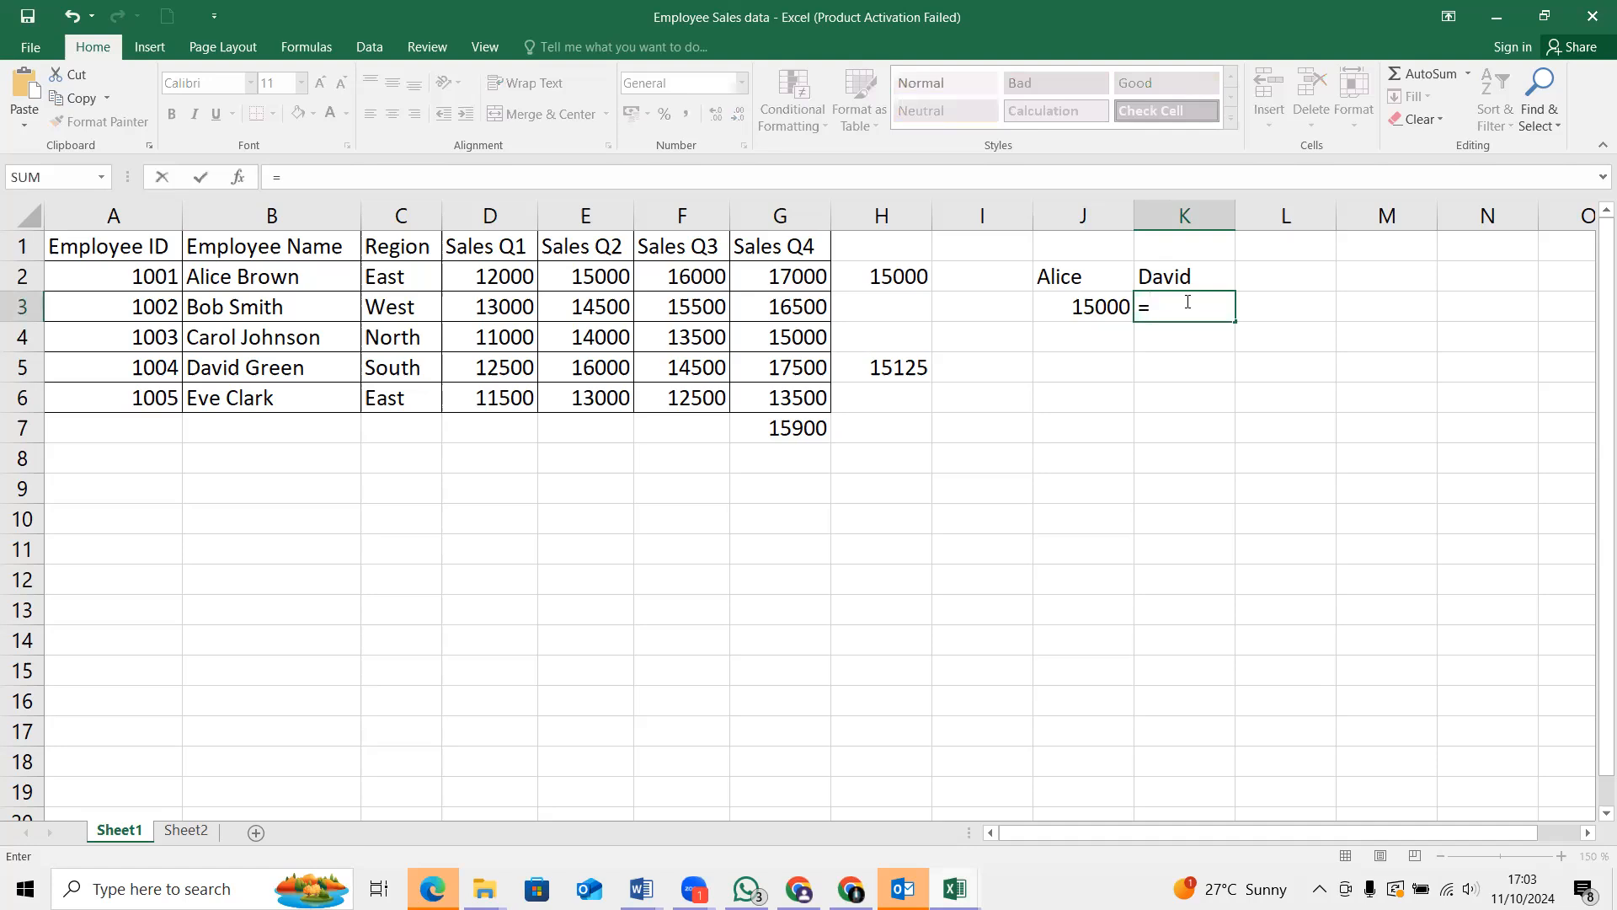
type("h")
key("BackSpace")
type("H")
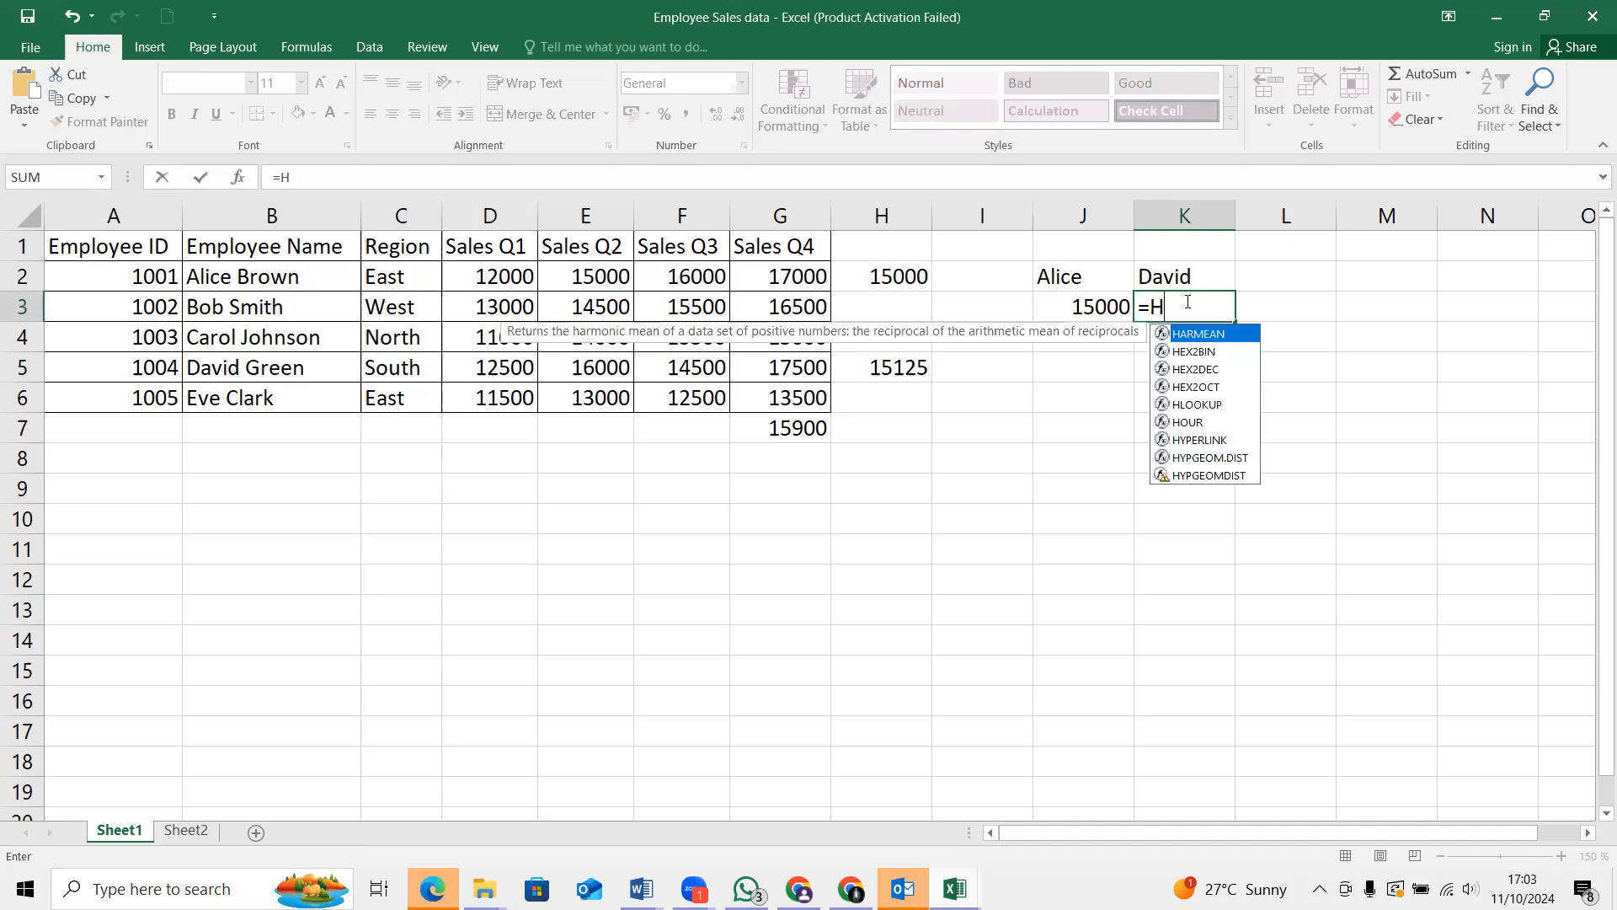
type("5")
key("Return")
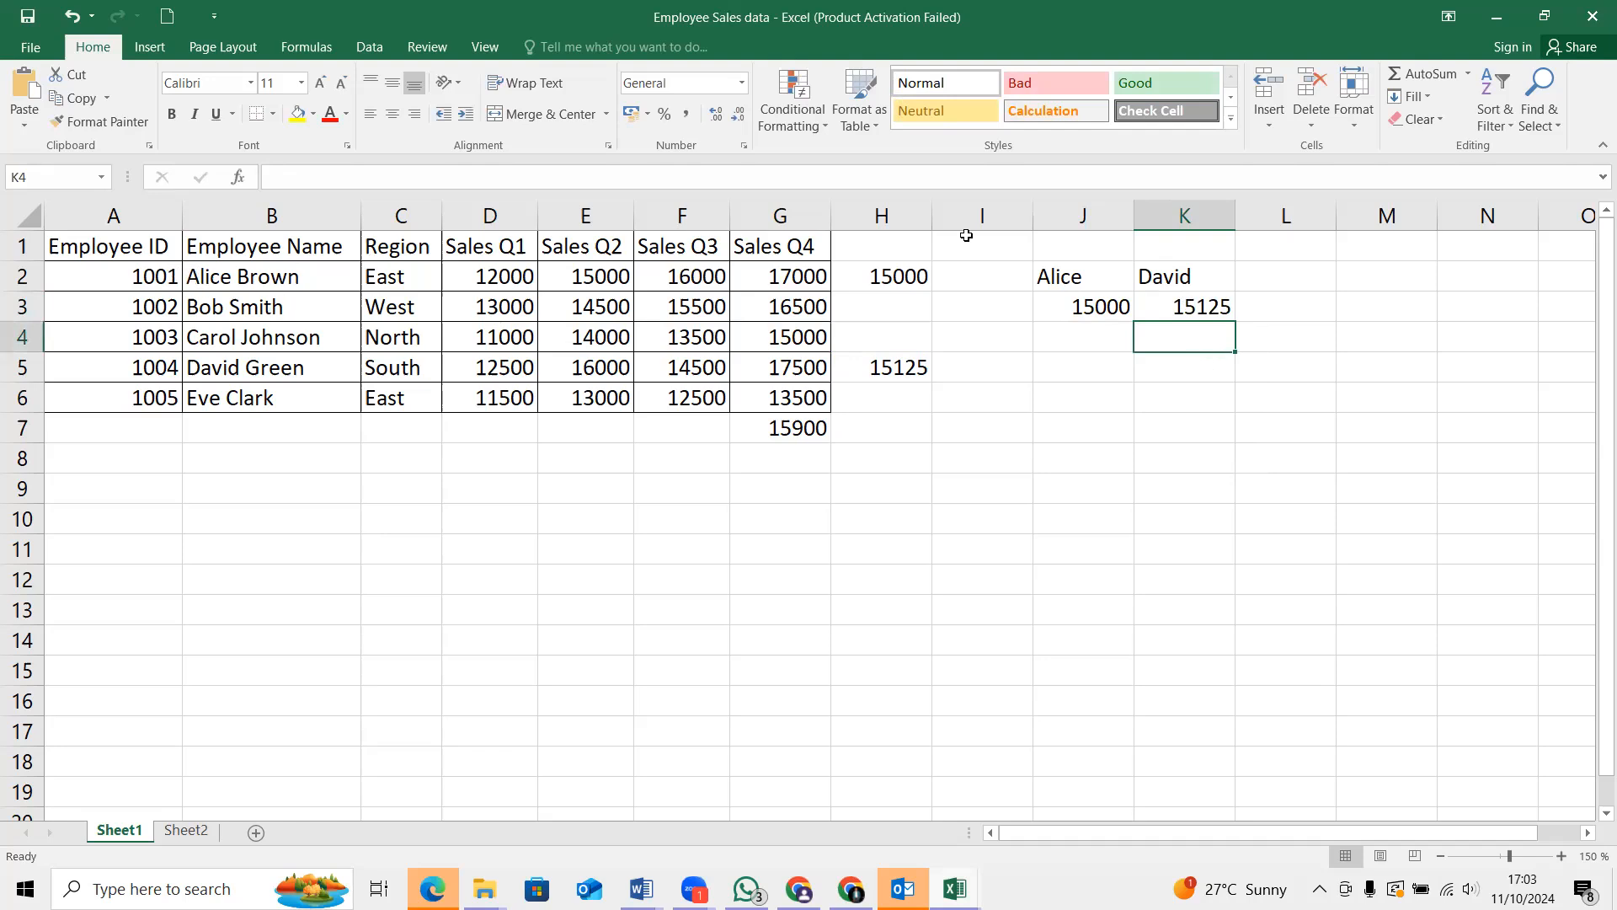
Insert the recommended Clustered Column chart from the names and averages in J2:K3
left_click(1038, 275)
left_click_drag(1121, 275, 1185, 307)
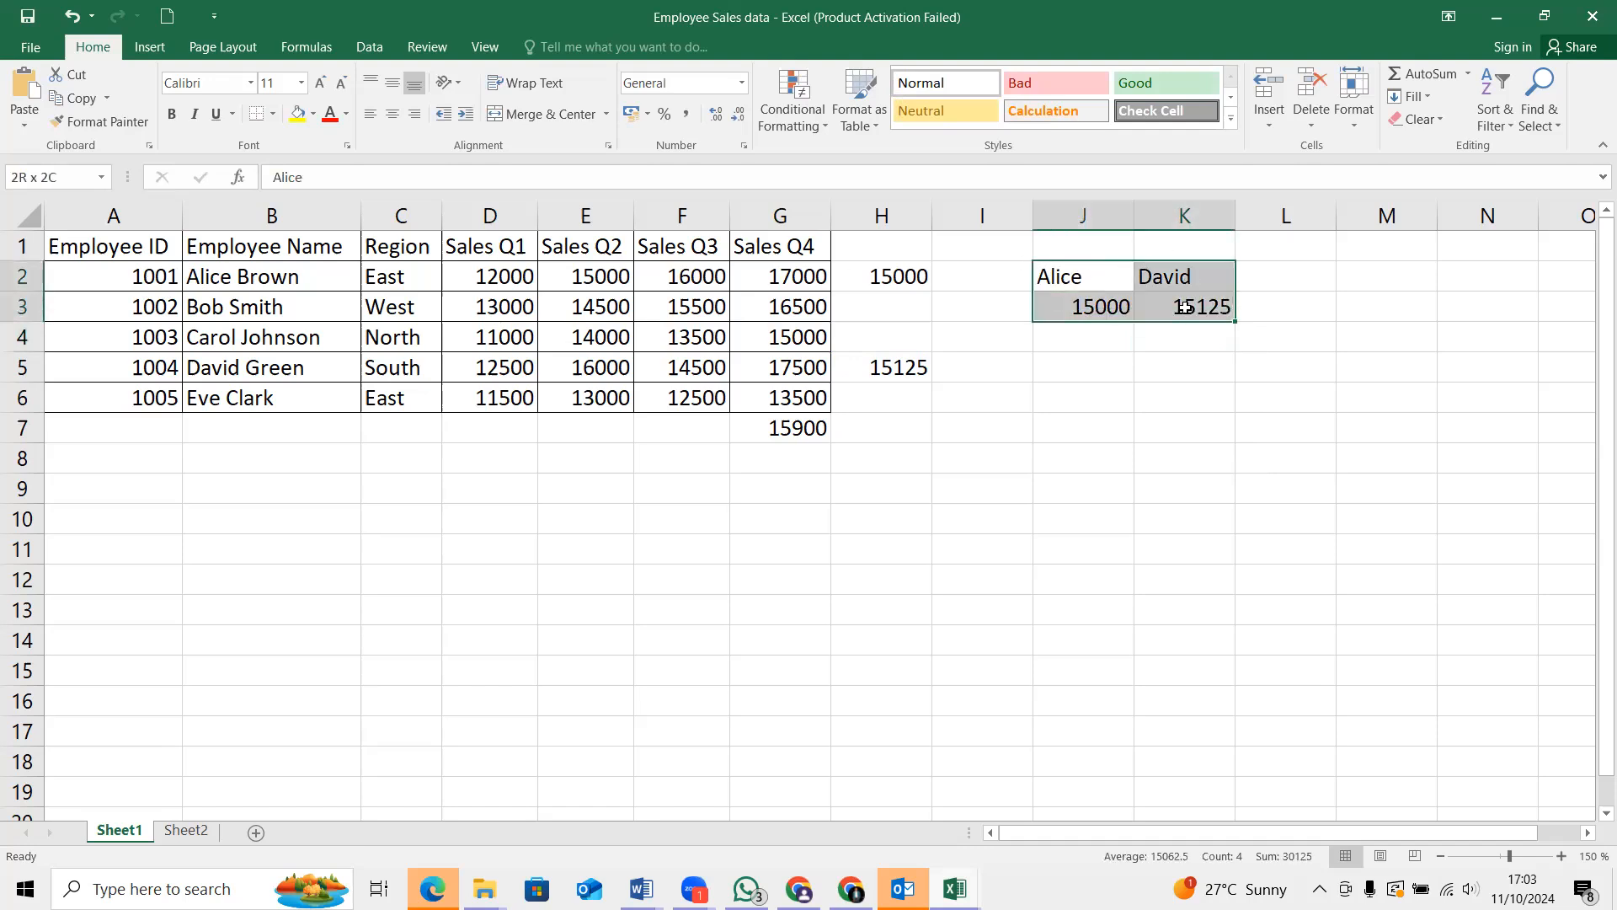
left_click_drag(1184, 307, 1184, 307)
left_click(150, 48)
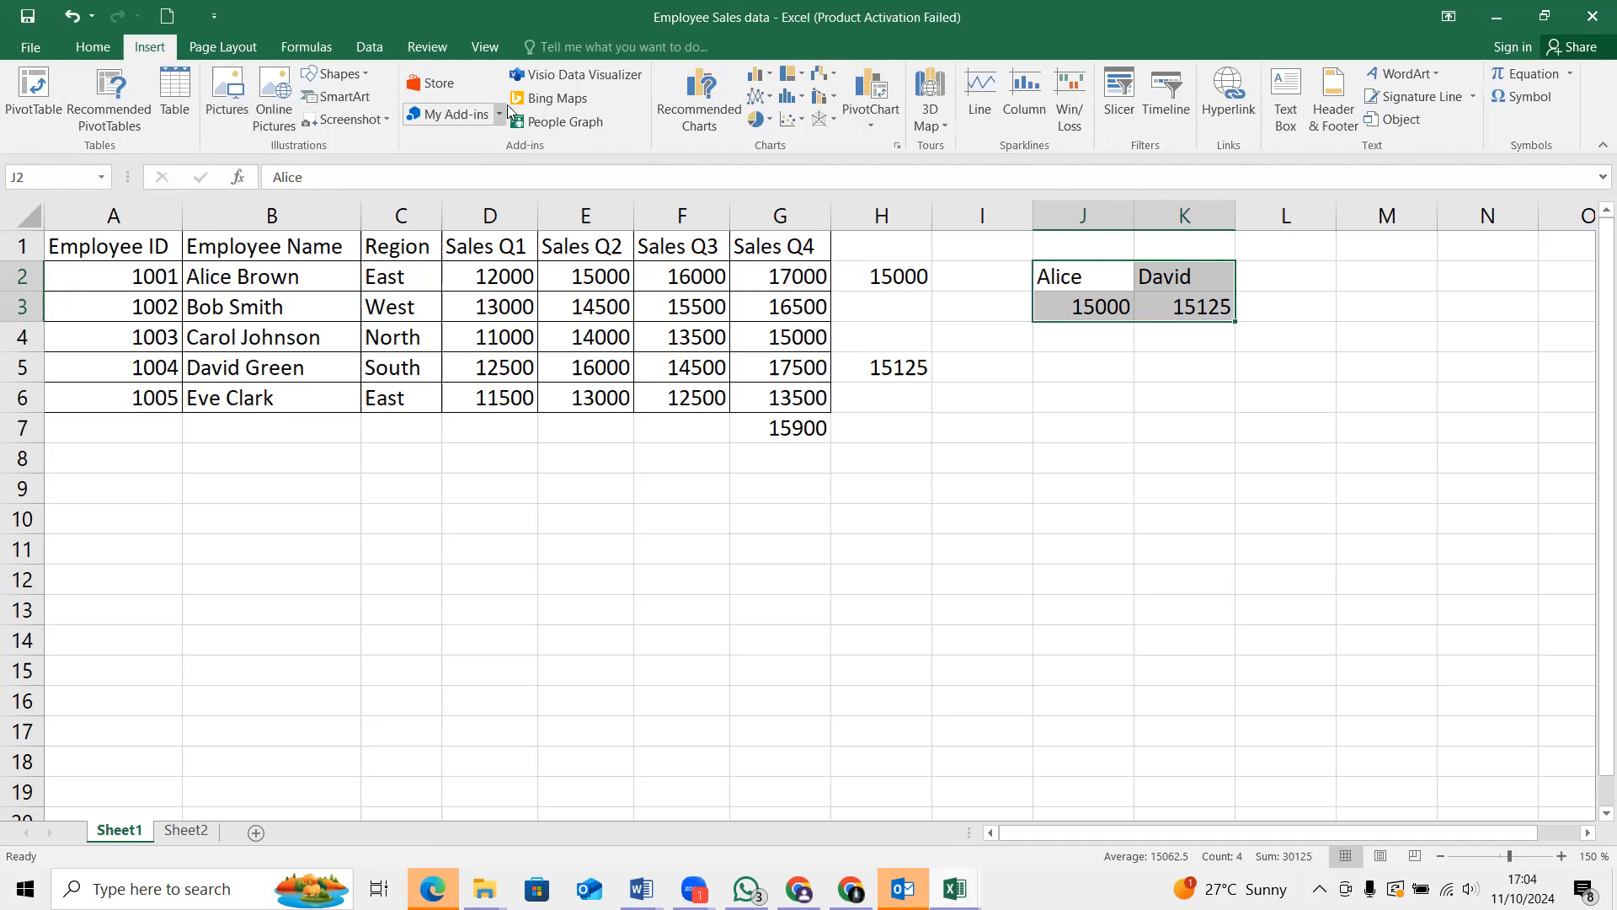
left_click(710, 110)
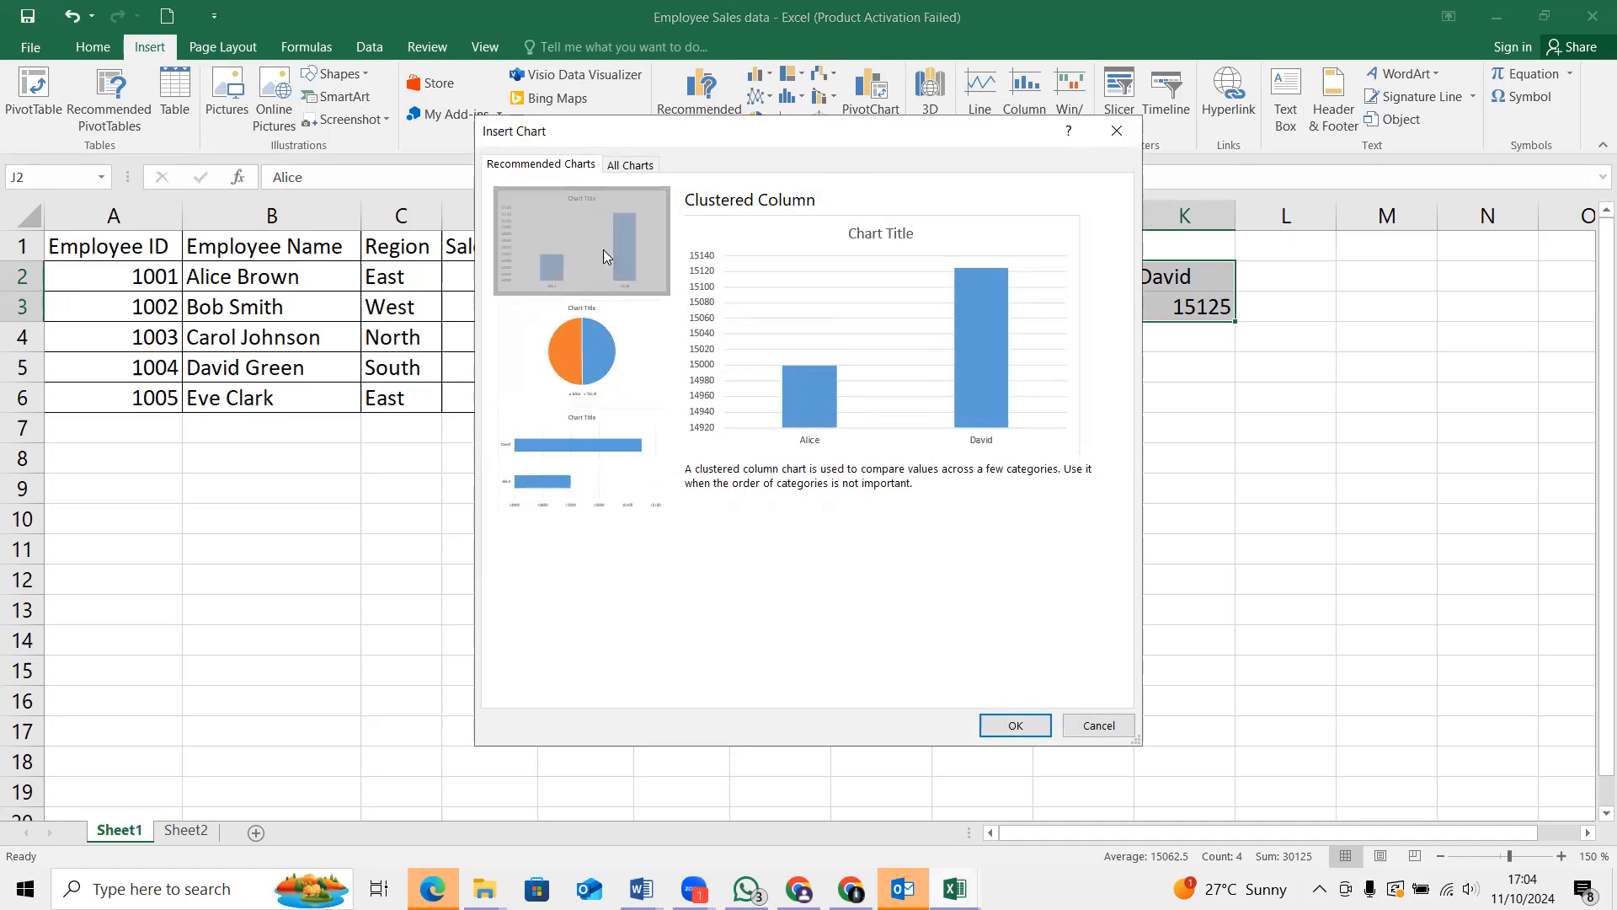
left_click(1014, 725)
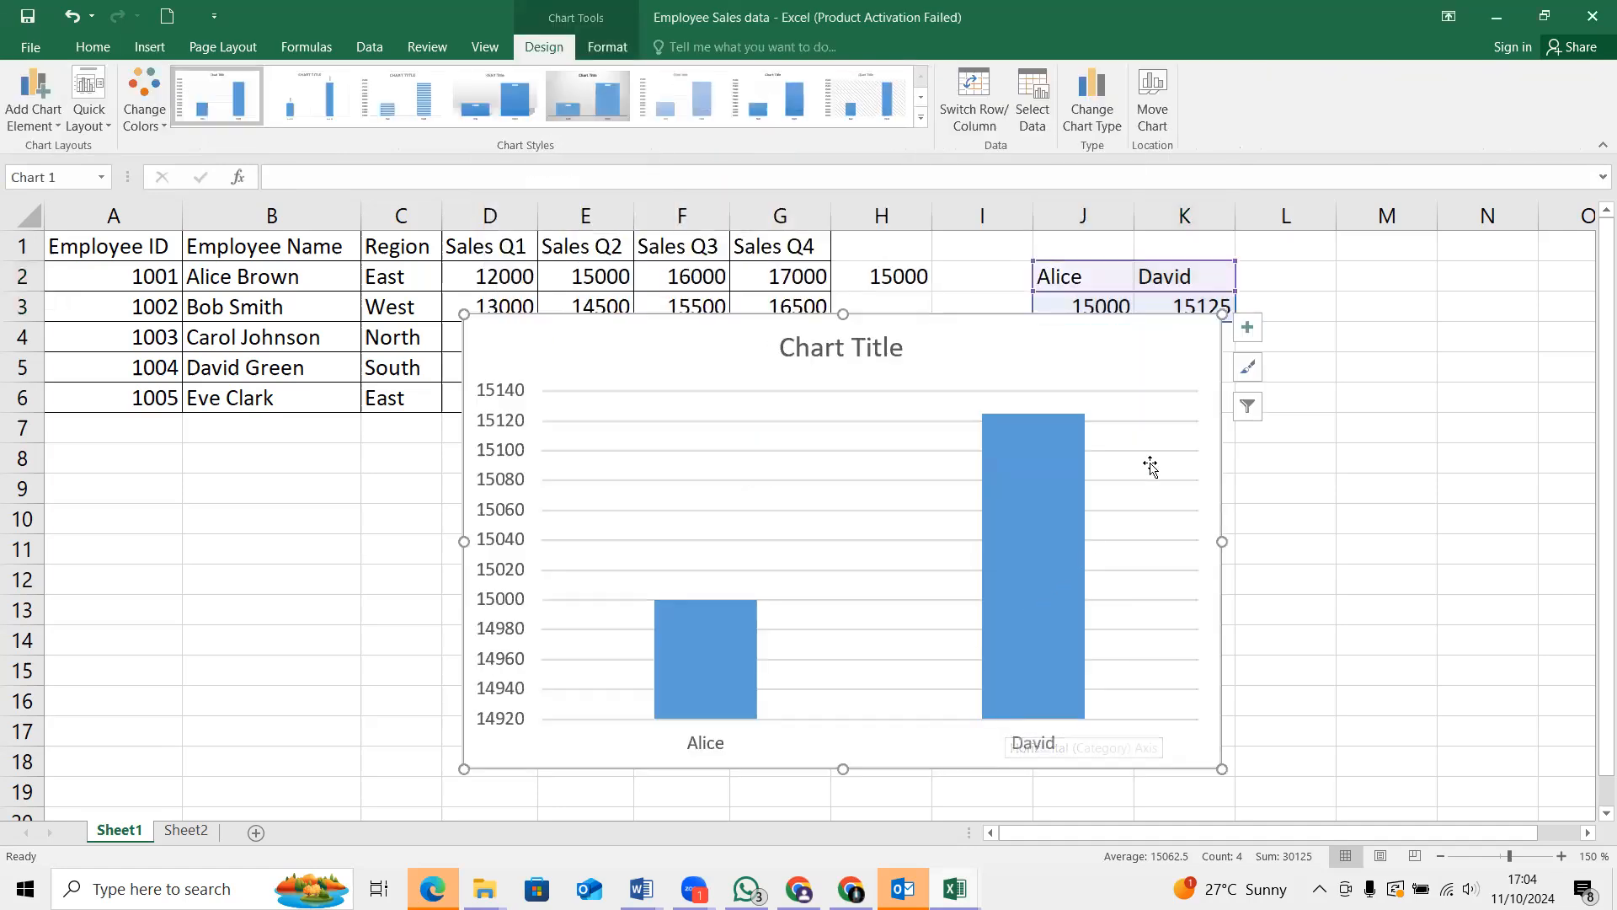
Reposition the plot area inside the new column chart, shifting it slightly right and down
left_click(1171, 530)
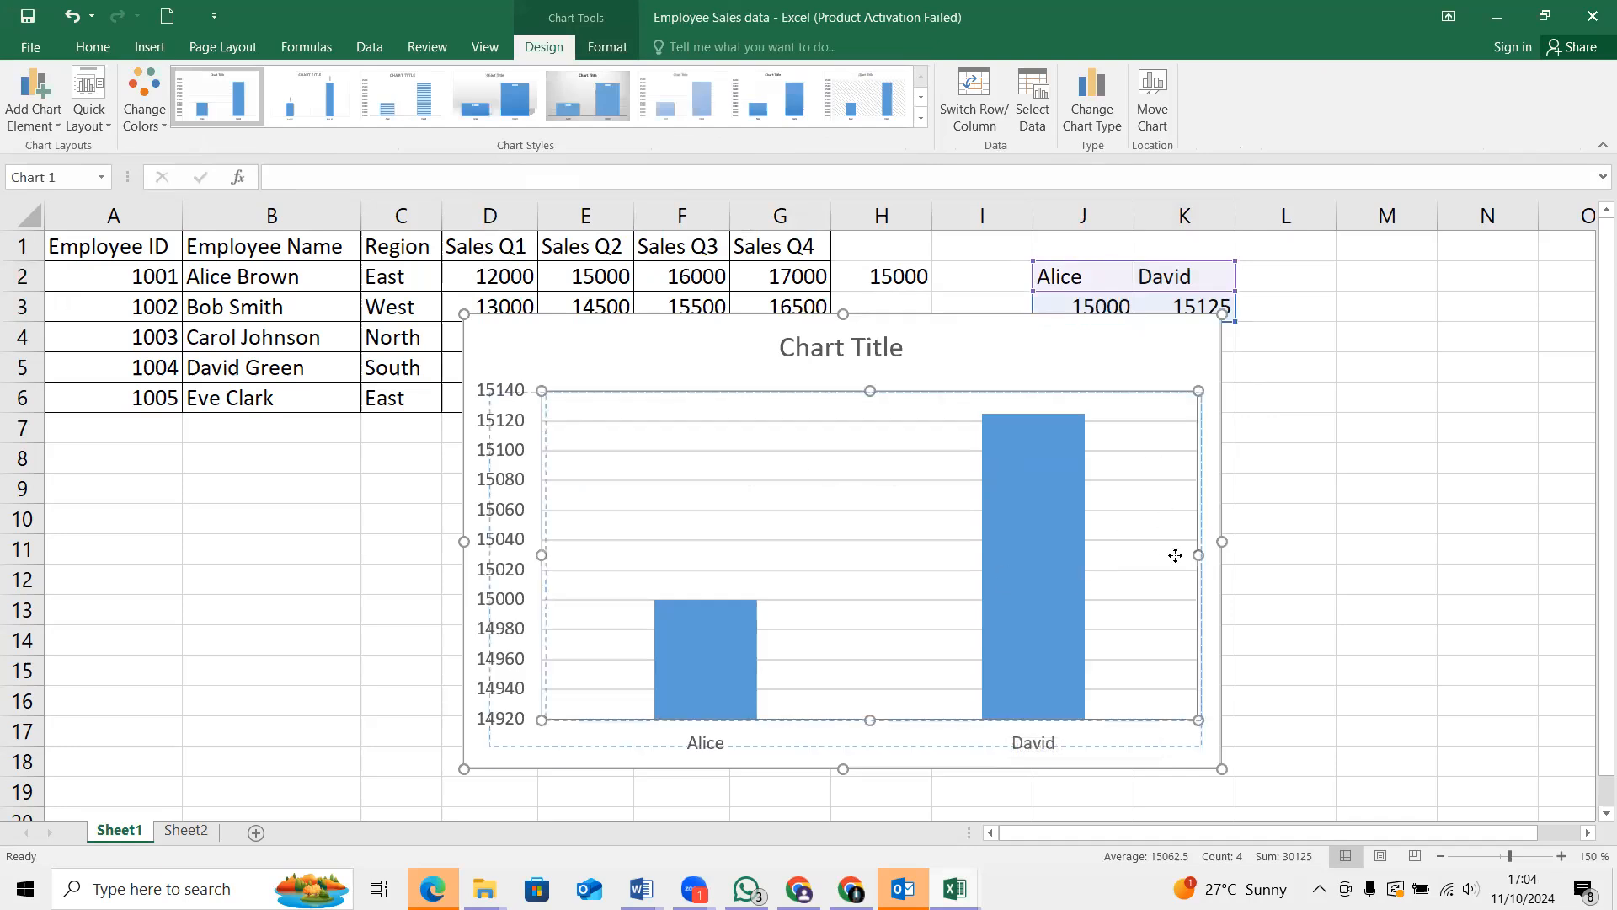
left_click_drag(1171, 536, 461, 561)
right_click(462, 554)
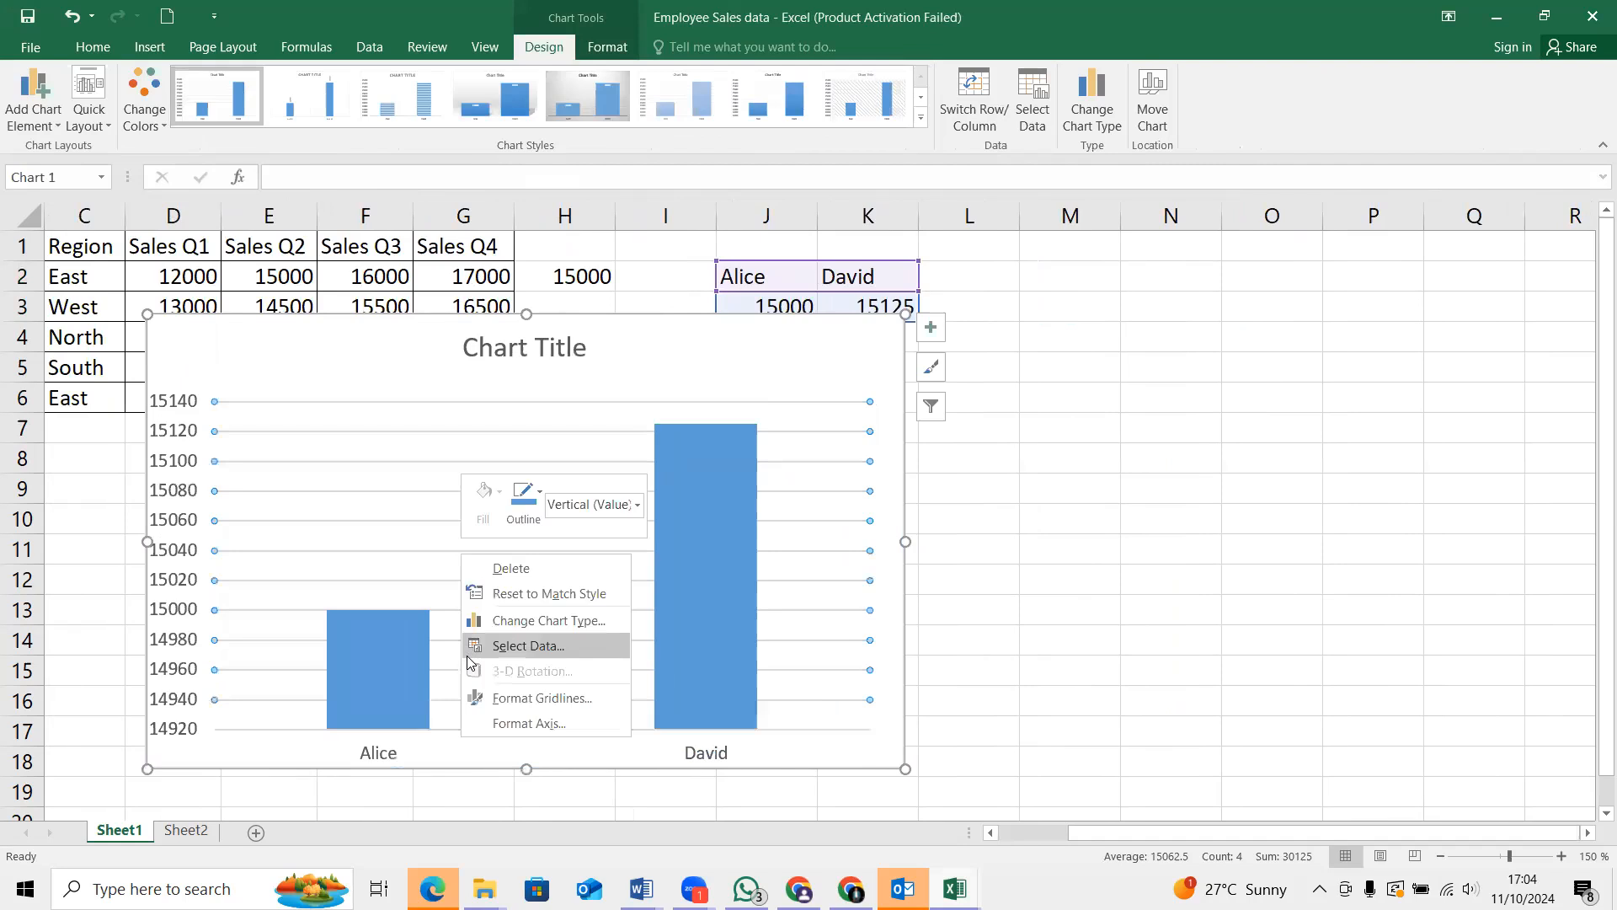
key("Escape")
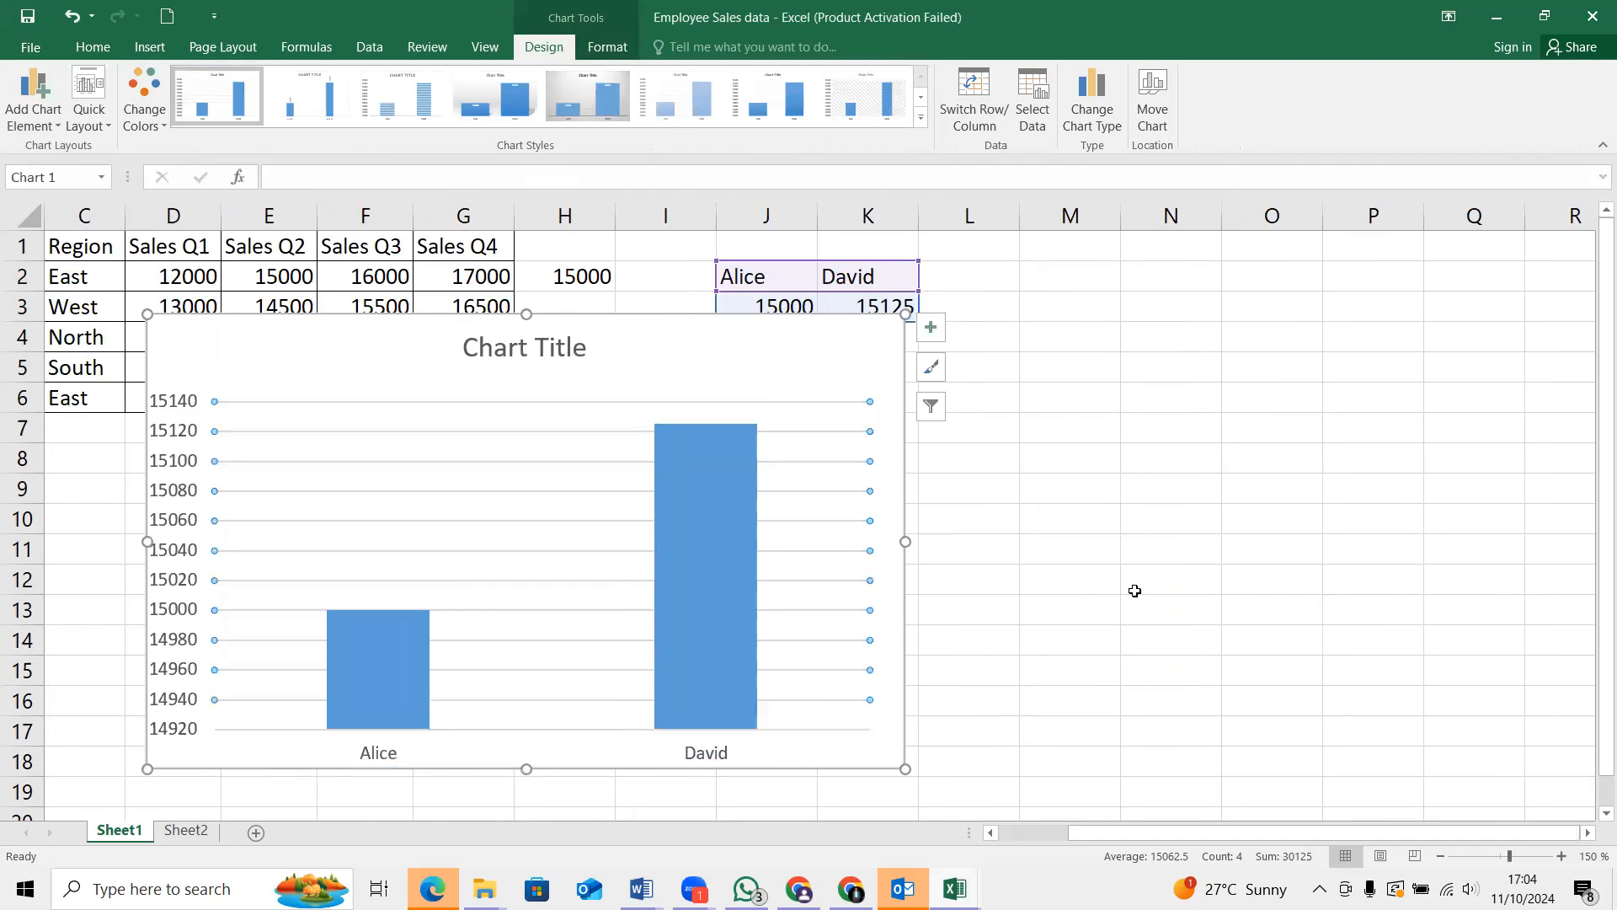
left_click(1316, 542)
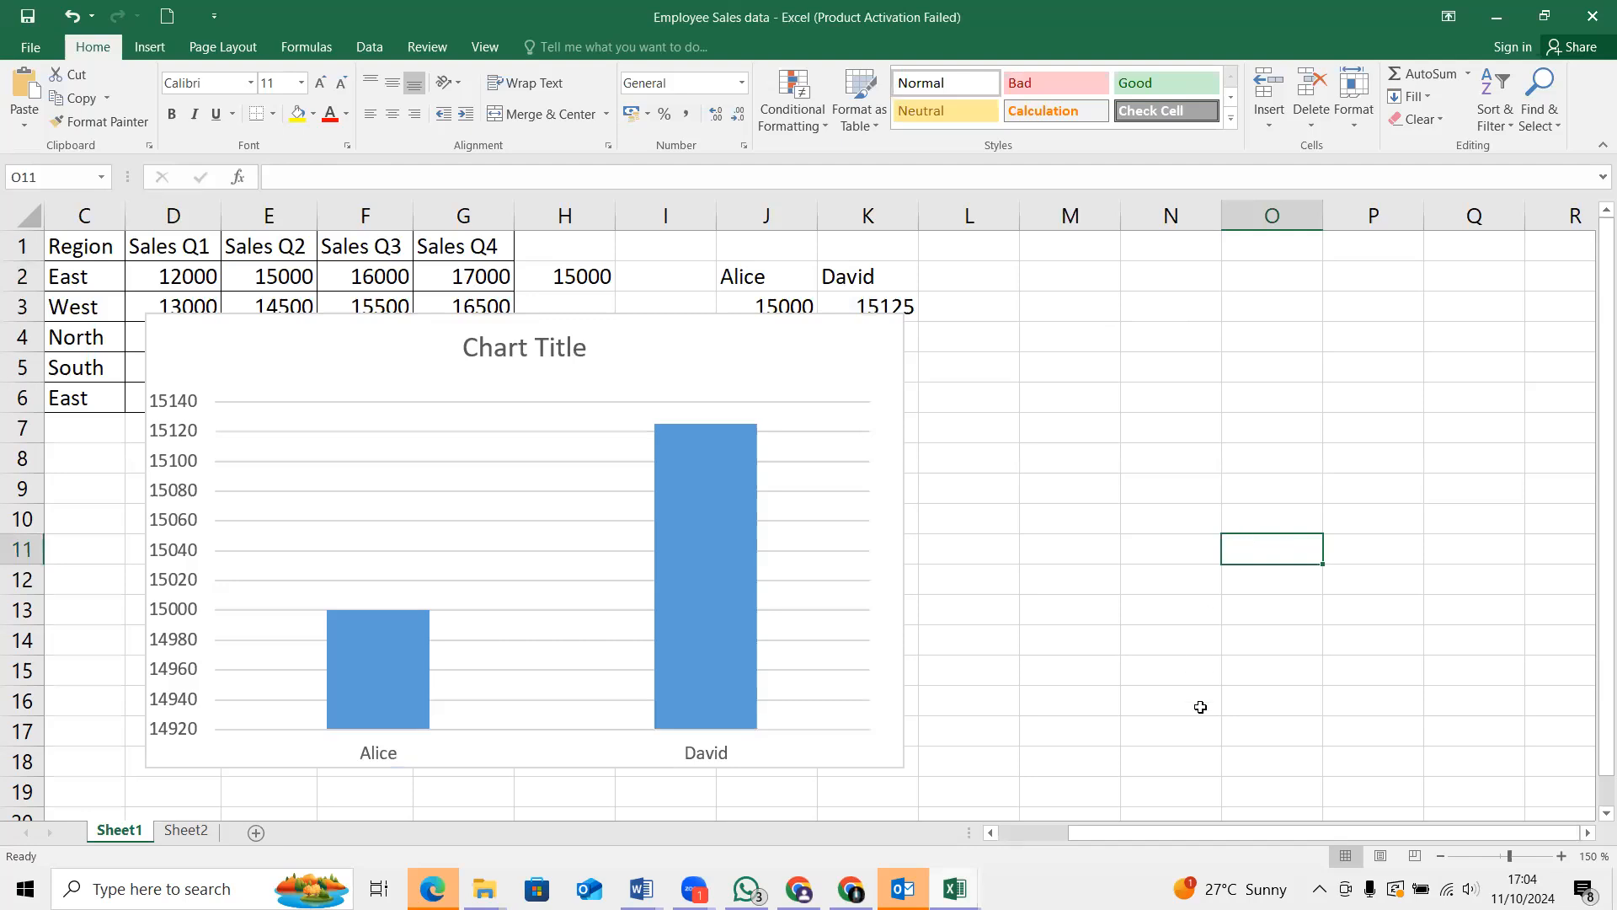
left_click(1268, 792)
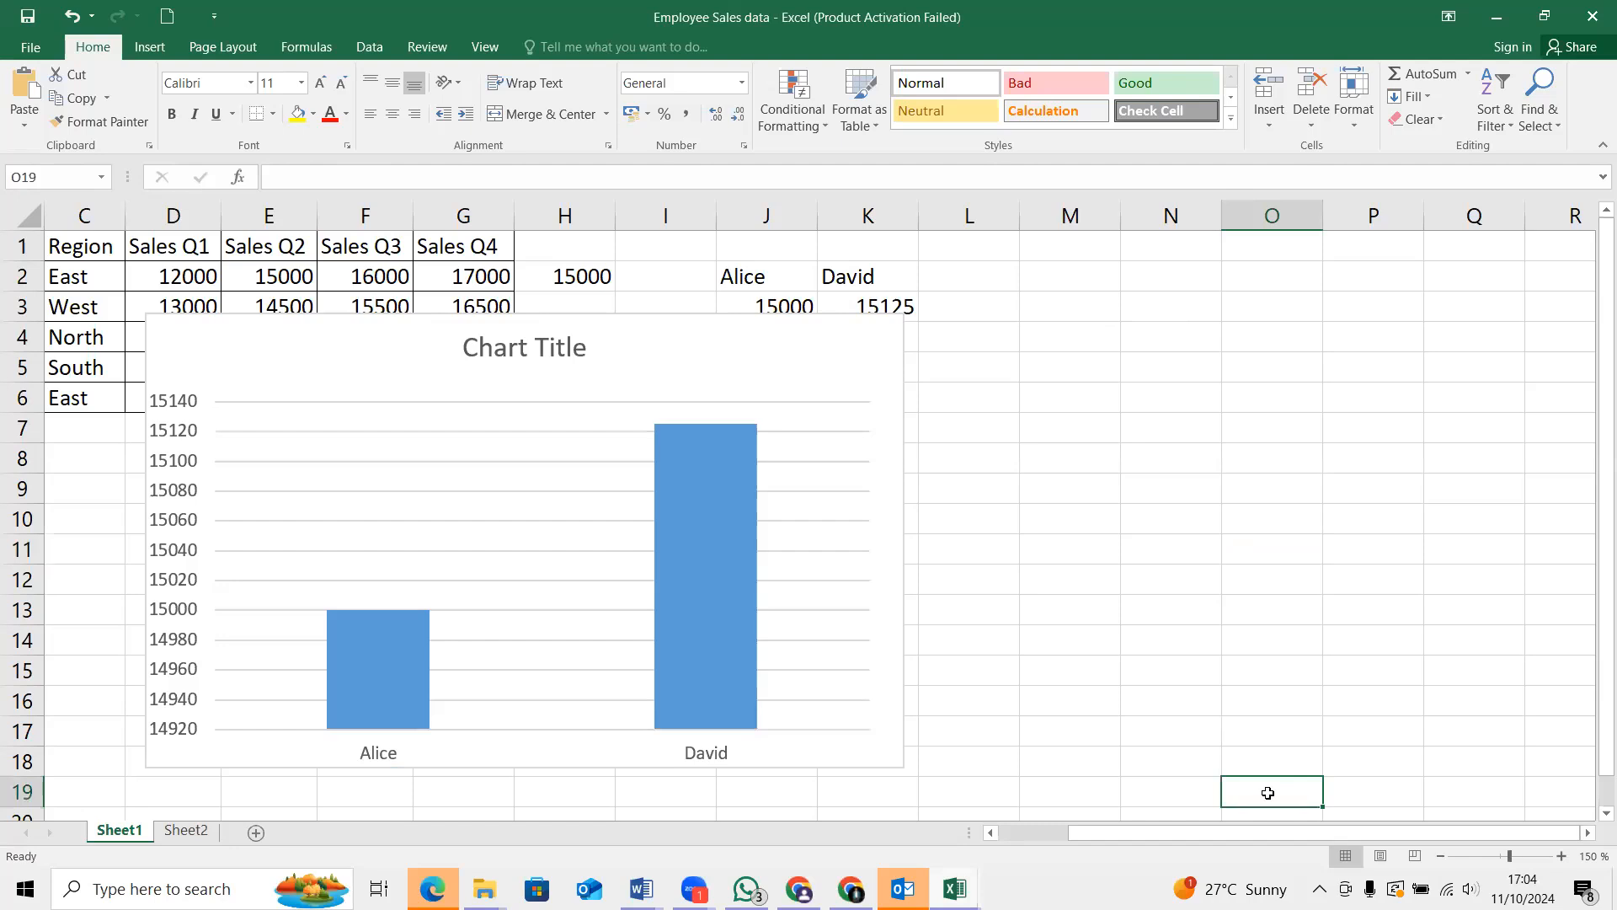
left_click(550, 571)
mouse_move(555, 565)
left_mouse_down()
mouse_move(938, 589)
mouse_move(805, 587)
left_mouse_up()
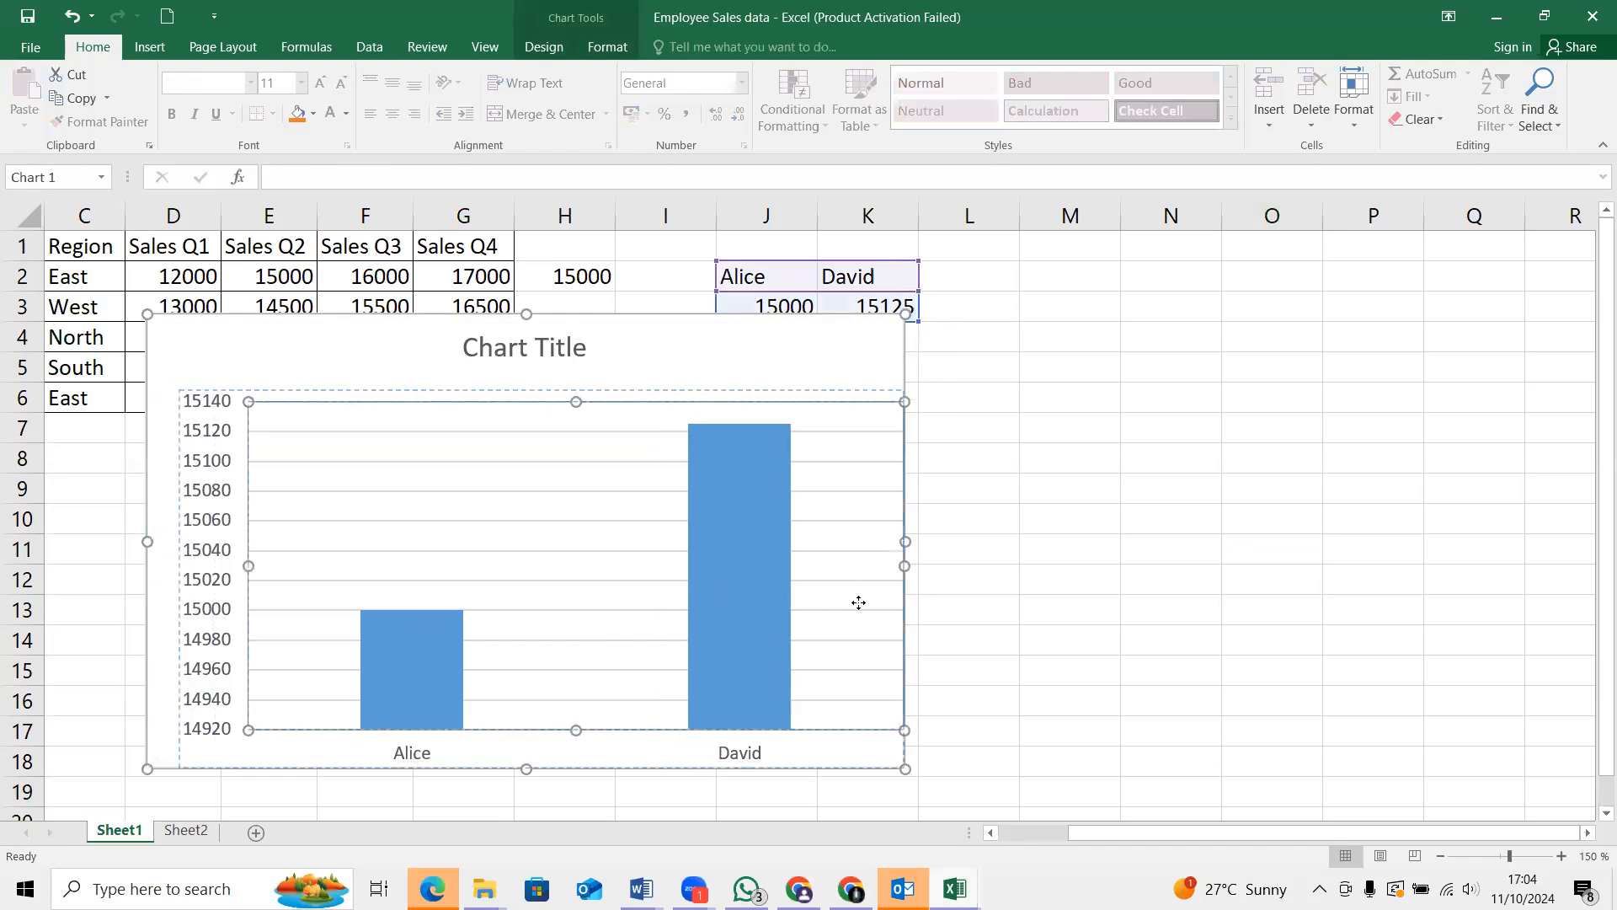
left_click(1045, 600)
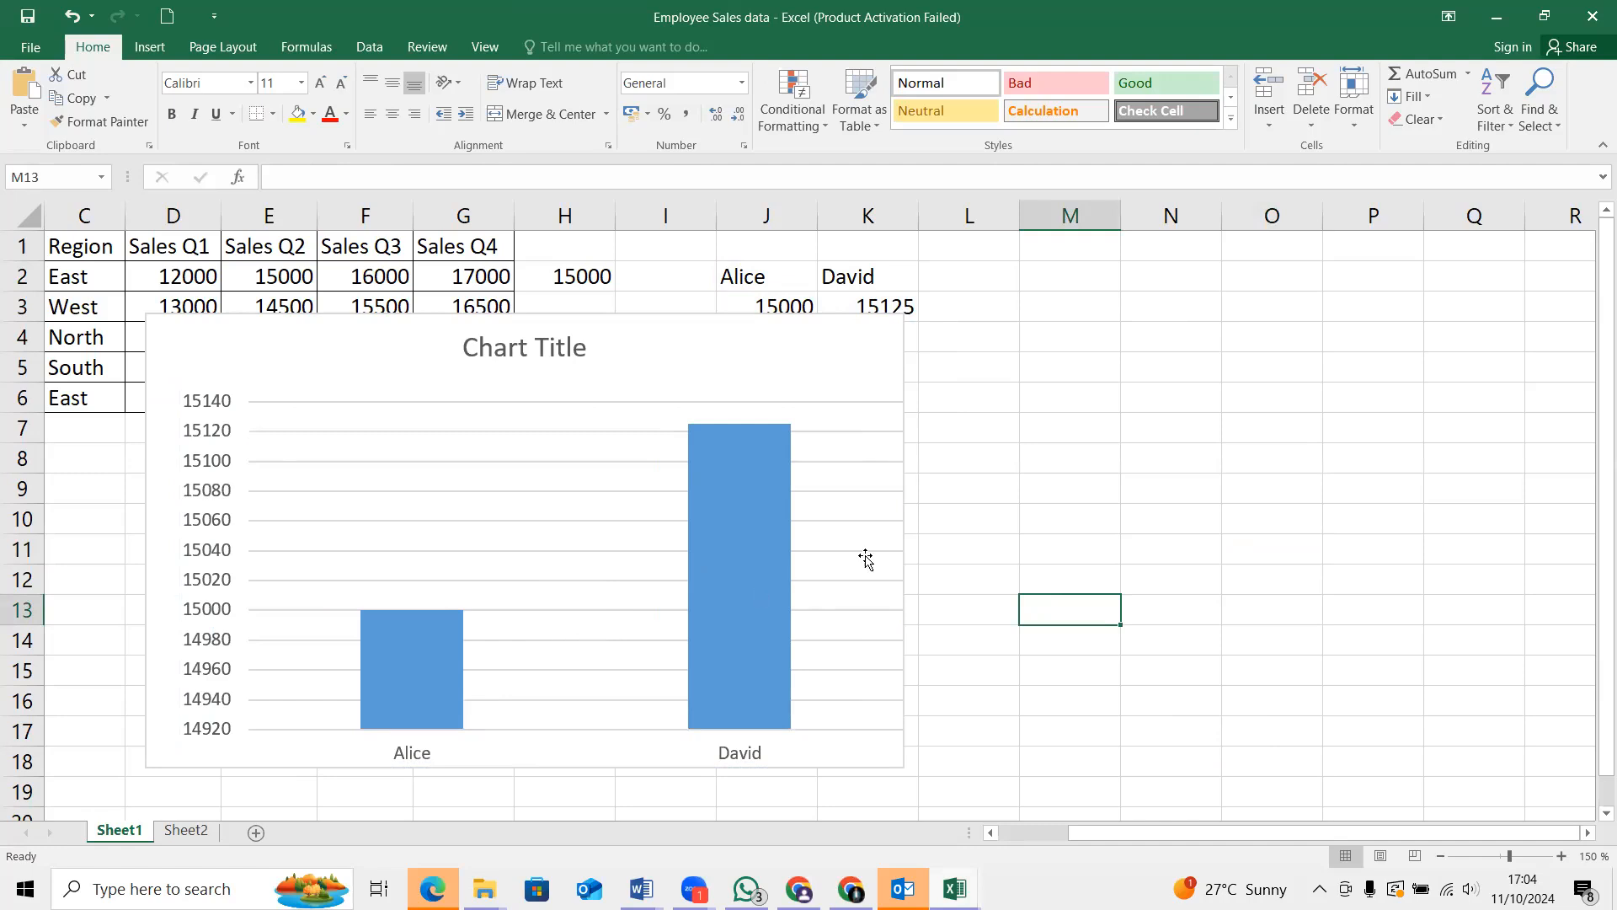
right_click(911, 488)
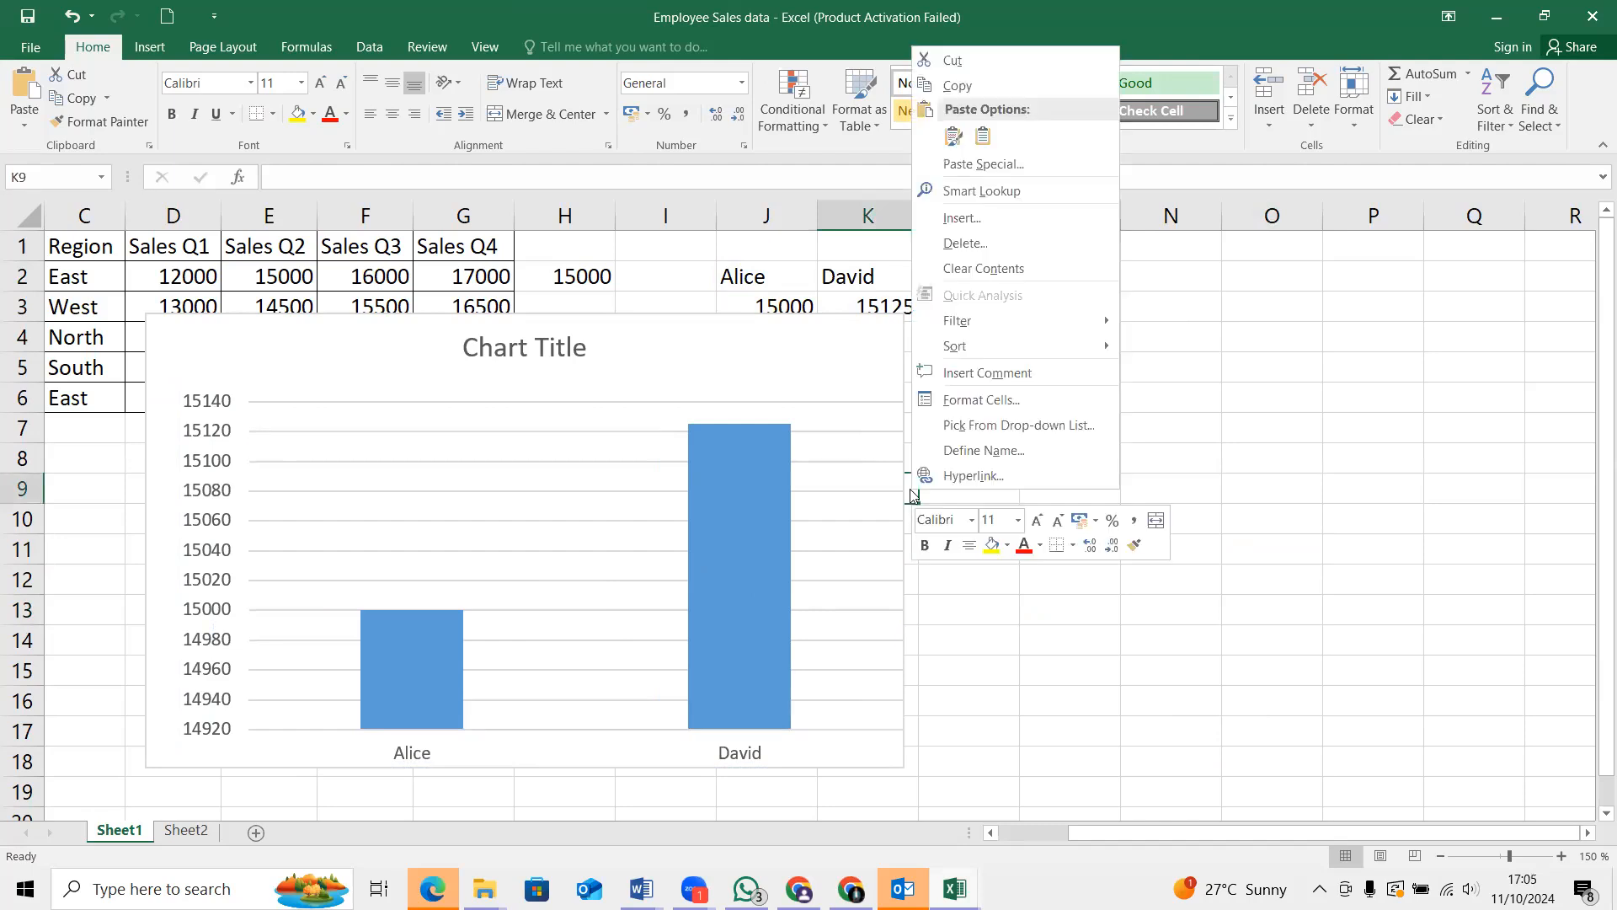
key("Escape")
left_click(867, 542)
right_click(867, 543)
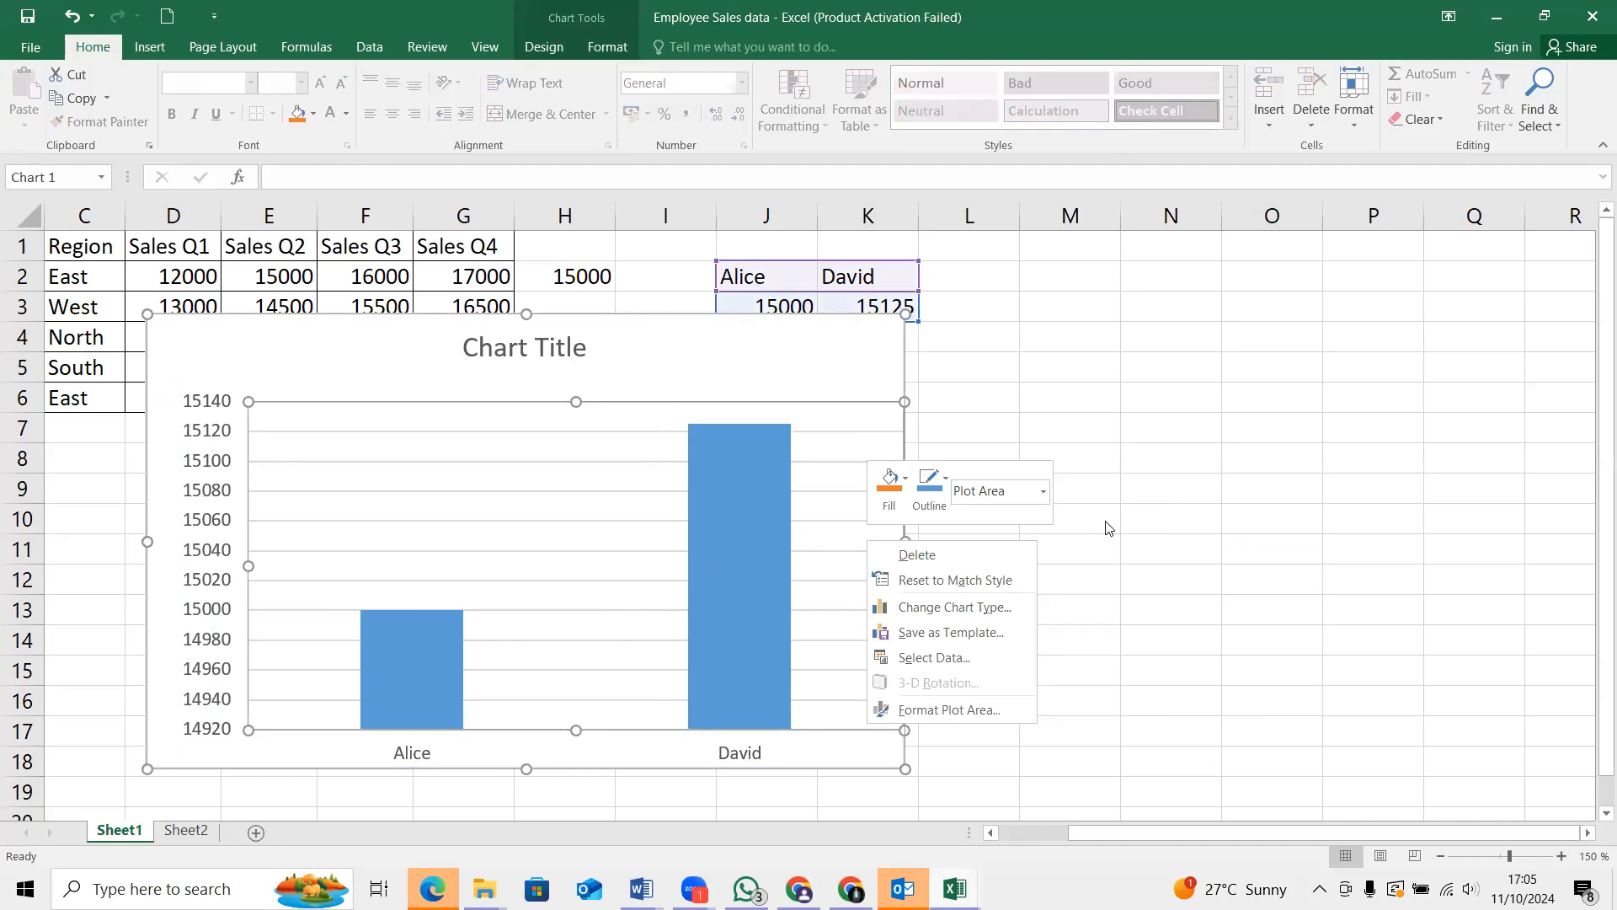
key("Escape")
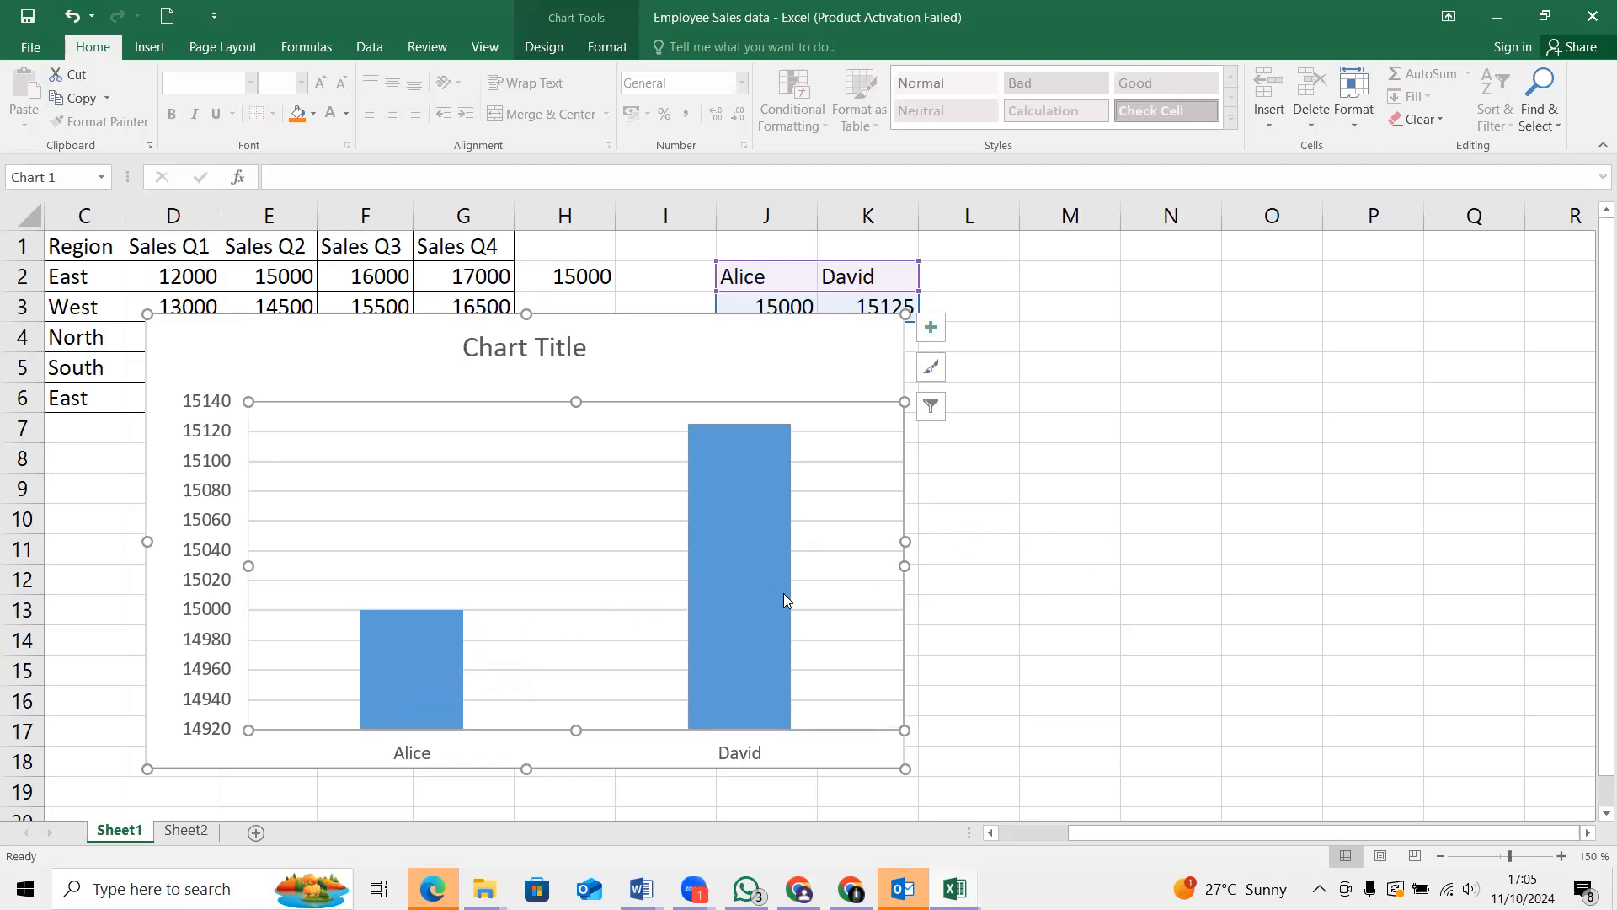
Move the column chart off the sales table so it sits below the name and average cells
mouse_move(766, 593)
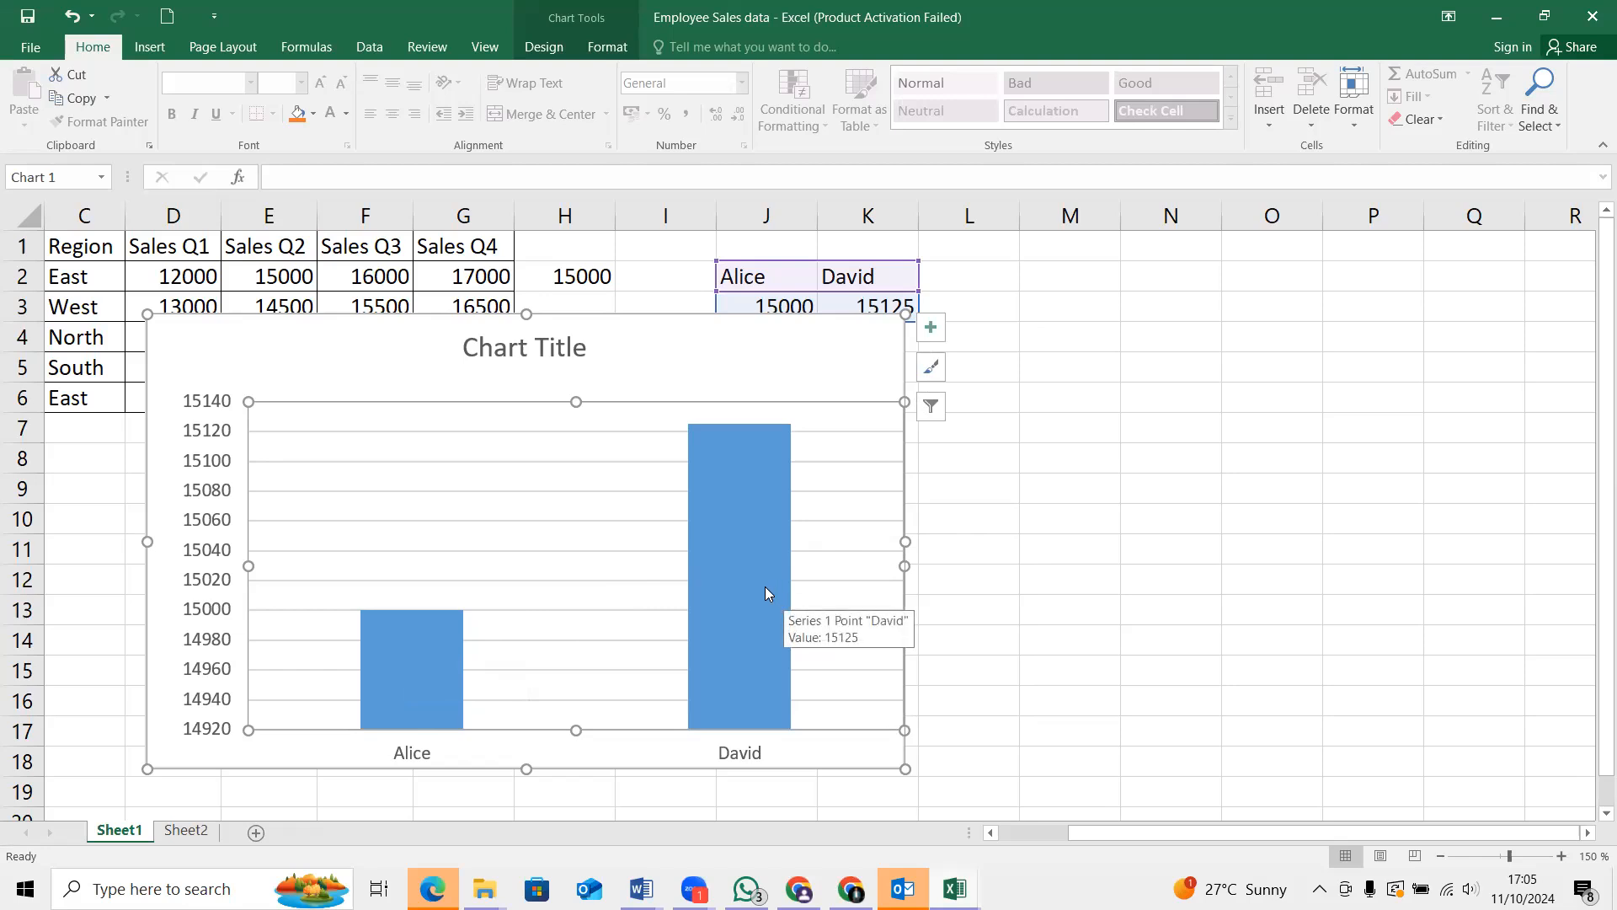
mouse_move(542, 359)
left_mouse_down()
mouse_move(737, 389)
mouse_move(534, 350)
left_mouse_up()
left_click_drag(702, 366, 1077, 468)
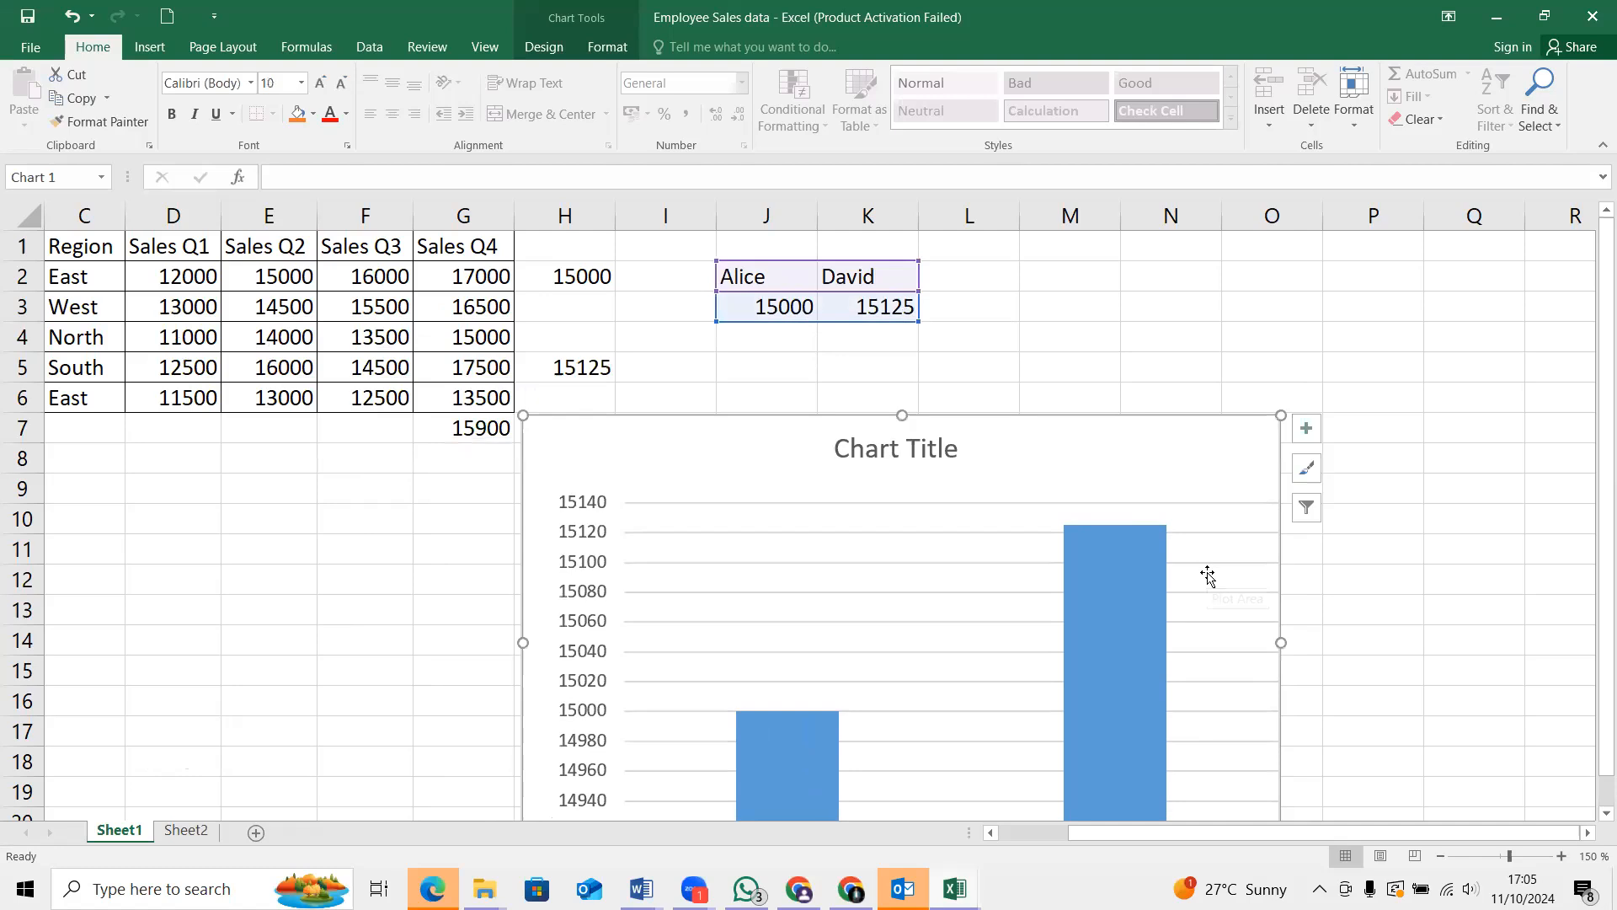
Shrink the column chart from its upper corner until it spans about rows 10 to 21
mouse_move(1077, 573)
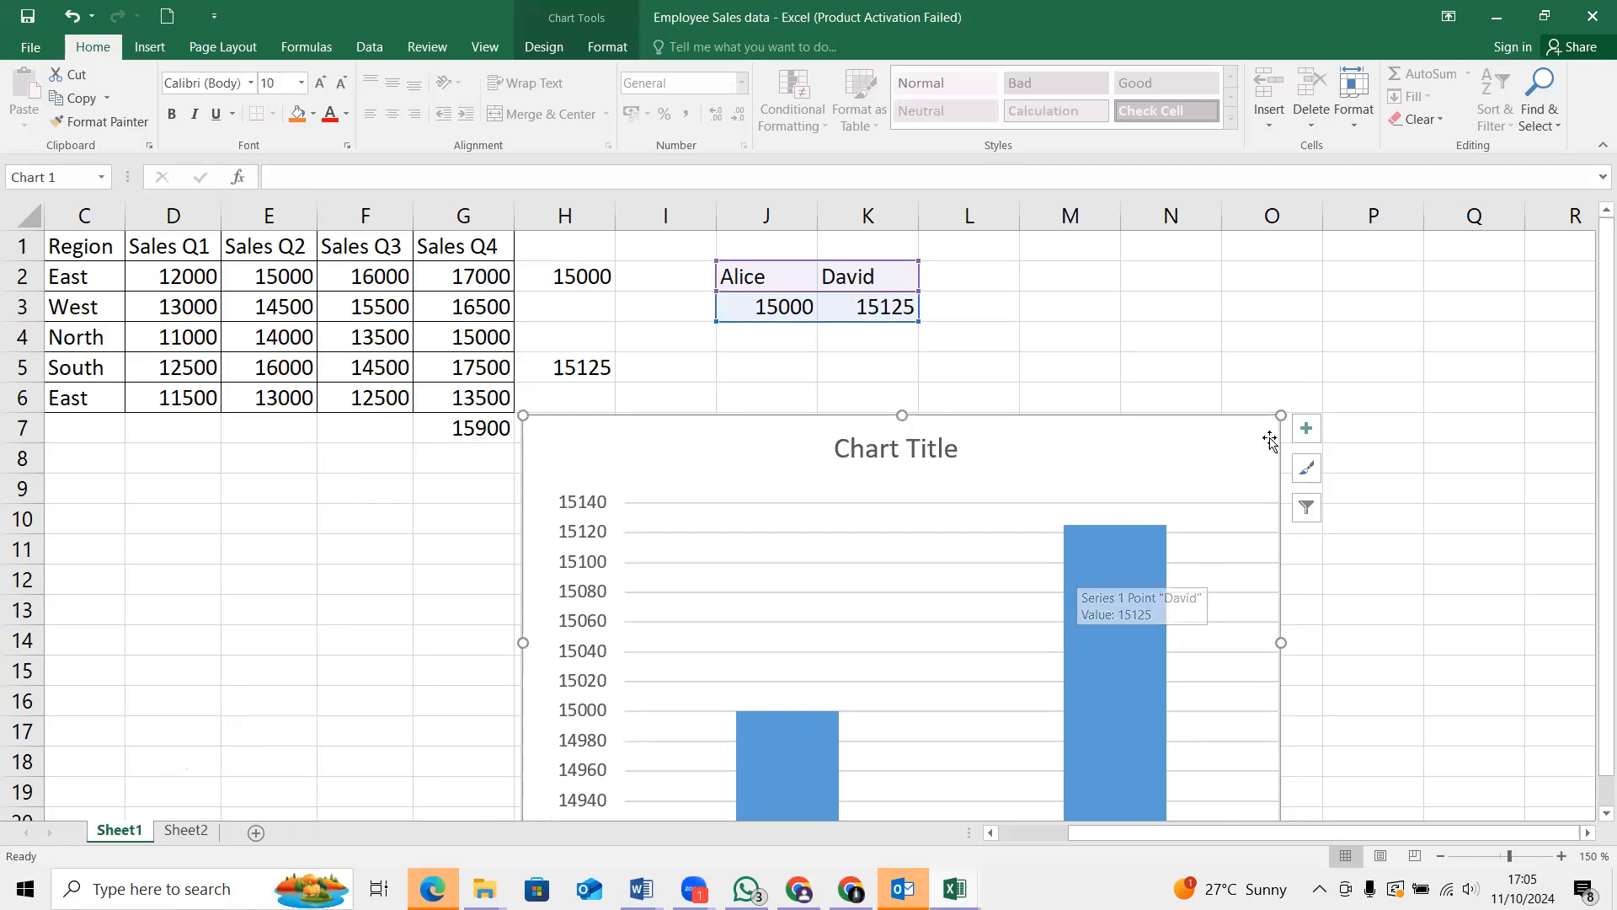
left_click_drag(1279, 415, 1175, 487)
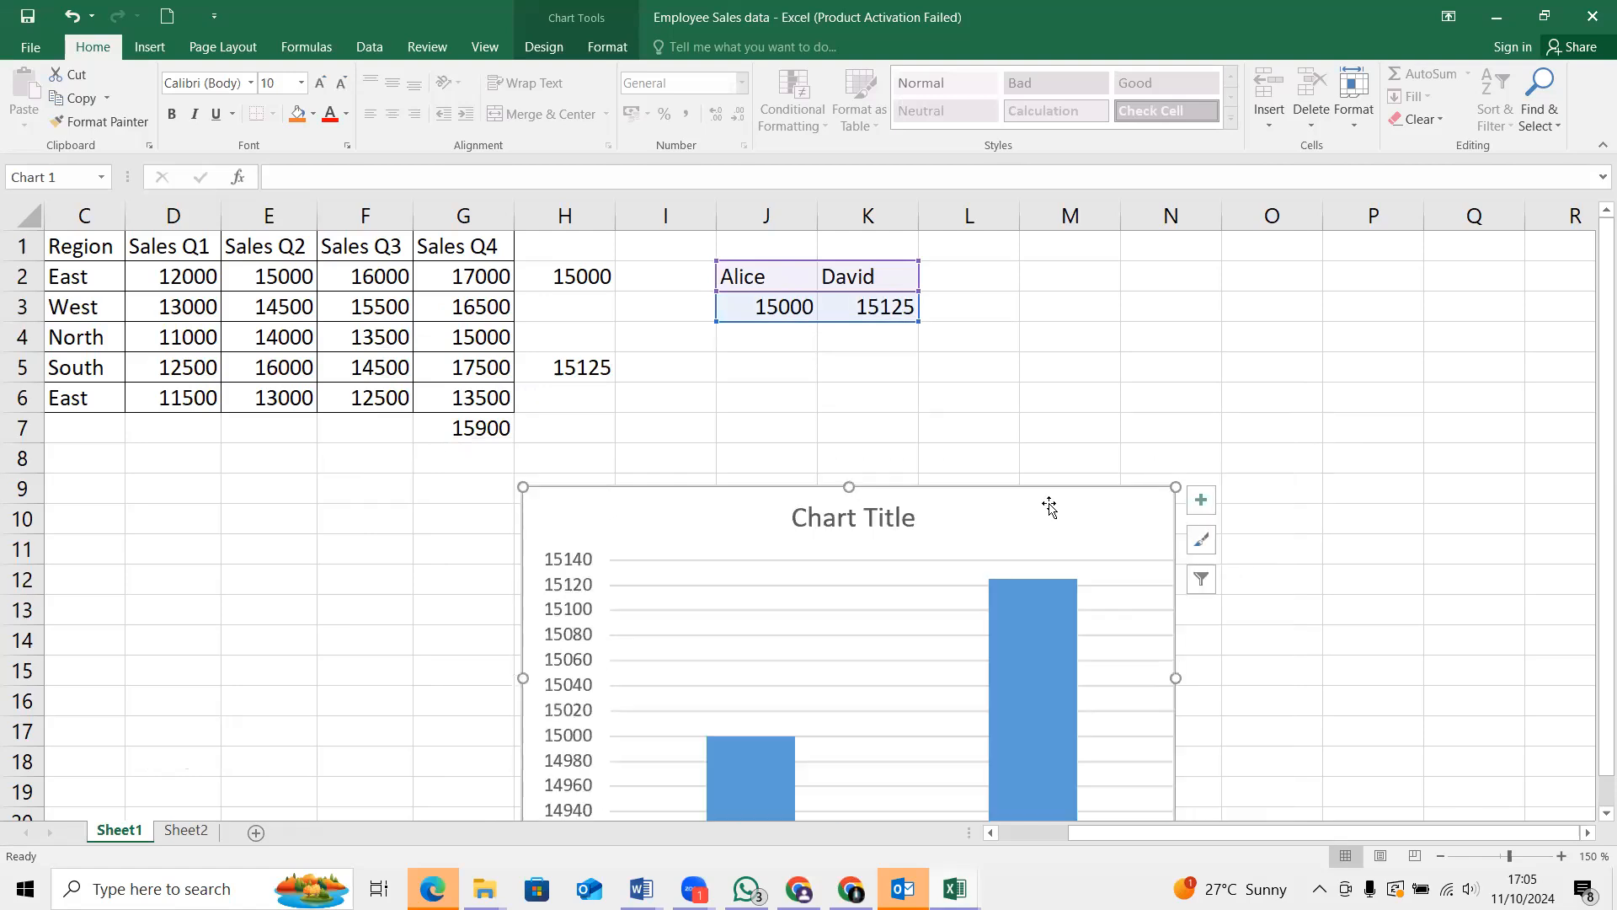
scroll(1040, 505, "down", 2)
scroll(1041, 486, "up", 1)
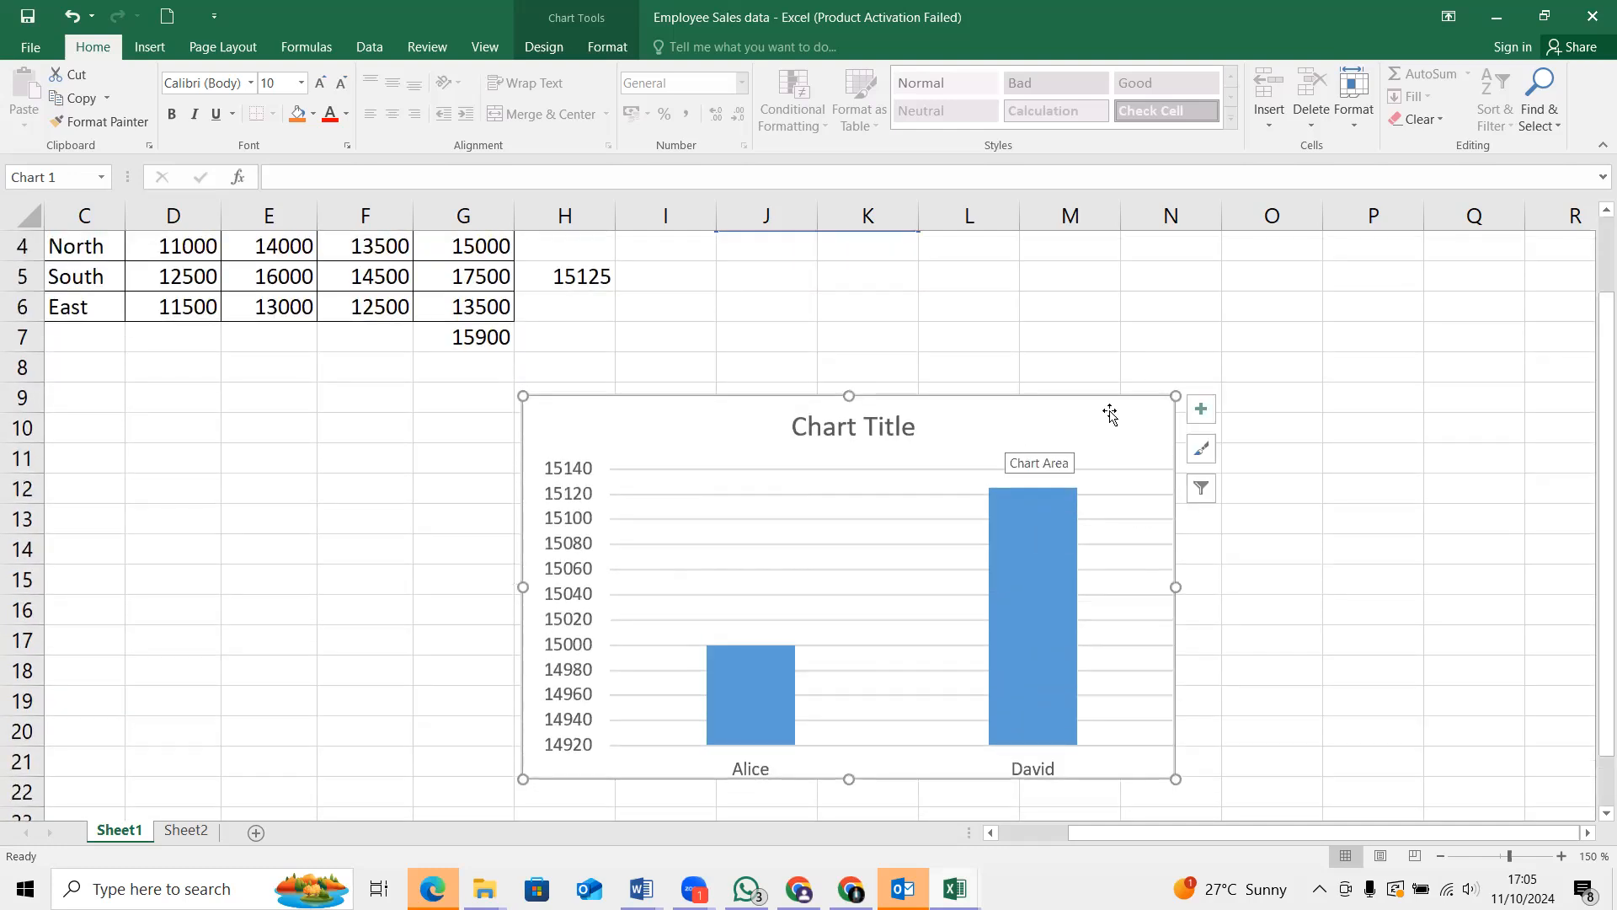
left_click_drag(1173, 396, 1151, 417)
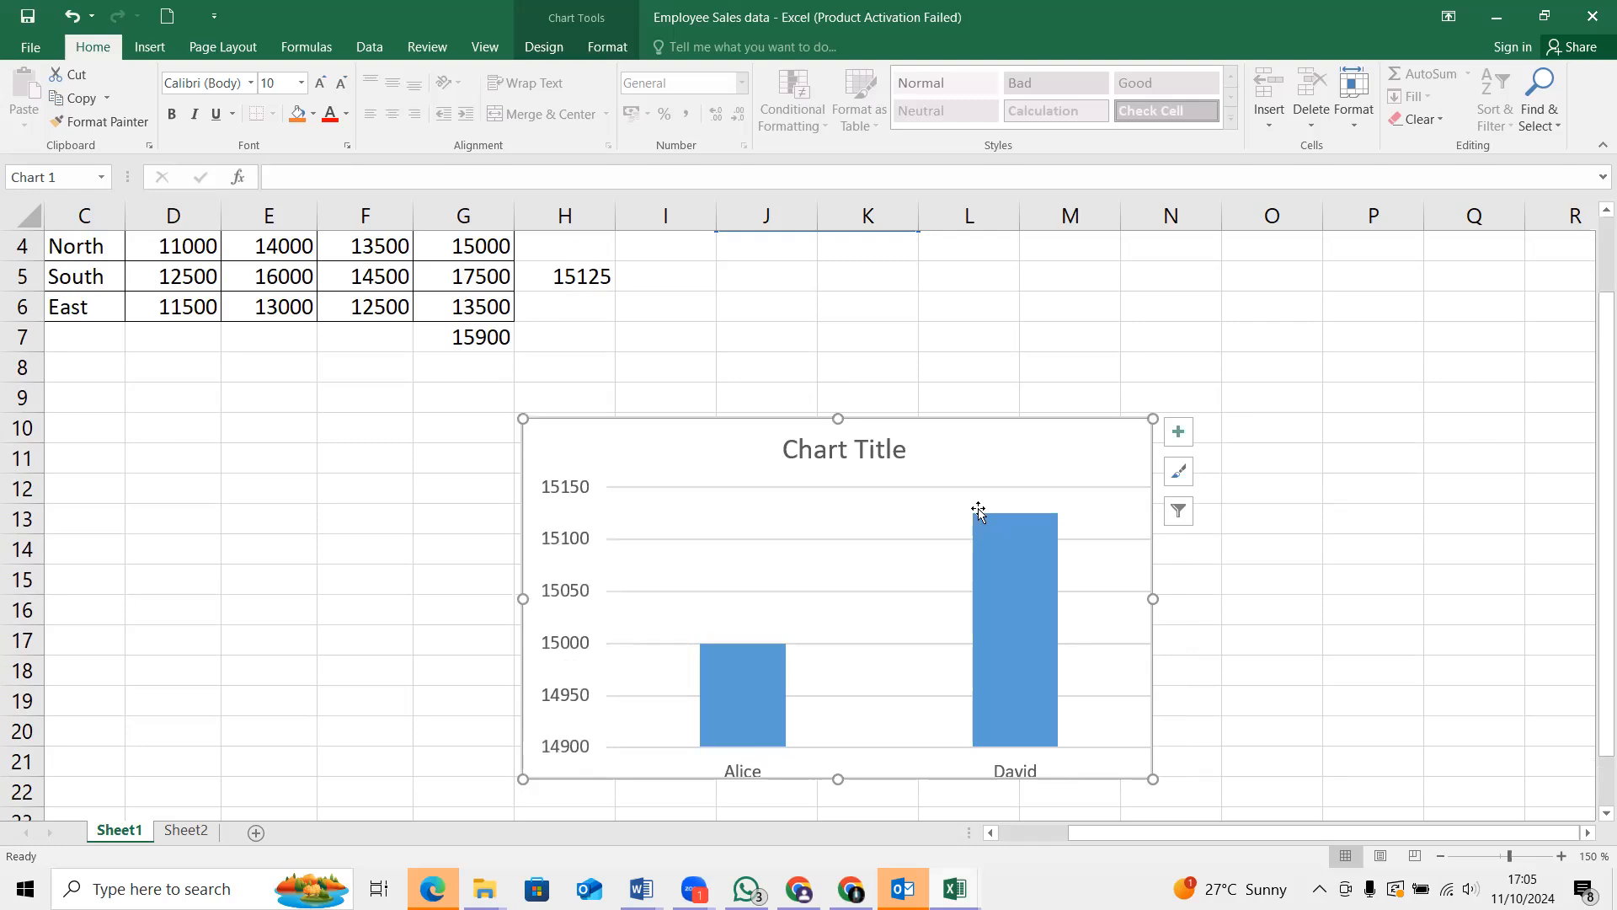
Move the resized chart up beside the sales table, covering about rows 1 to 12 from column J onward
mouse_move(717, 652)
left_click_drag(968, 449, 1092, 222)
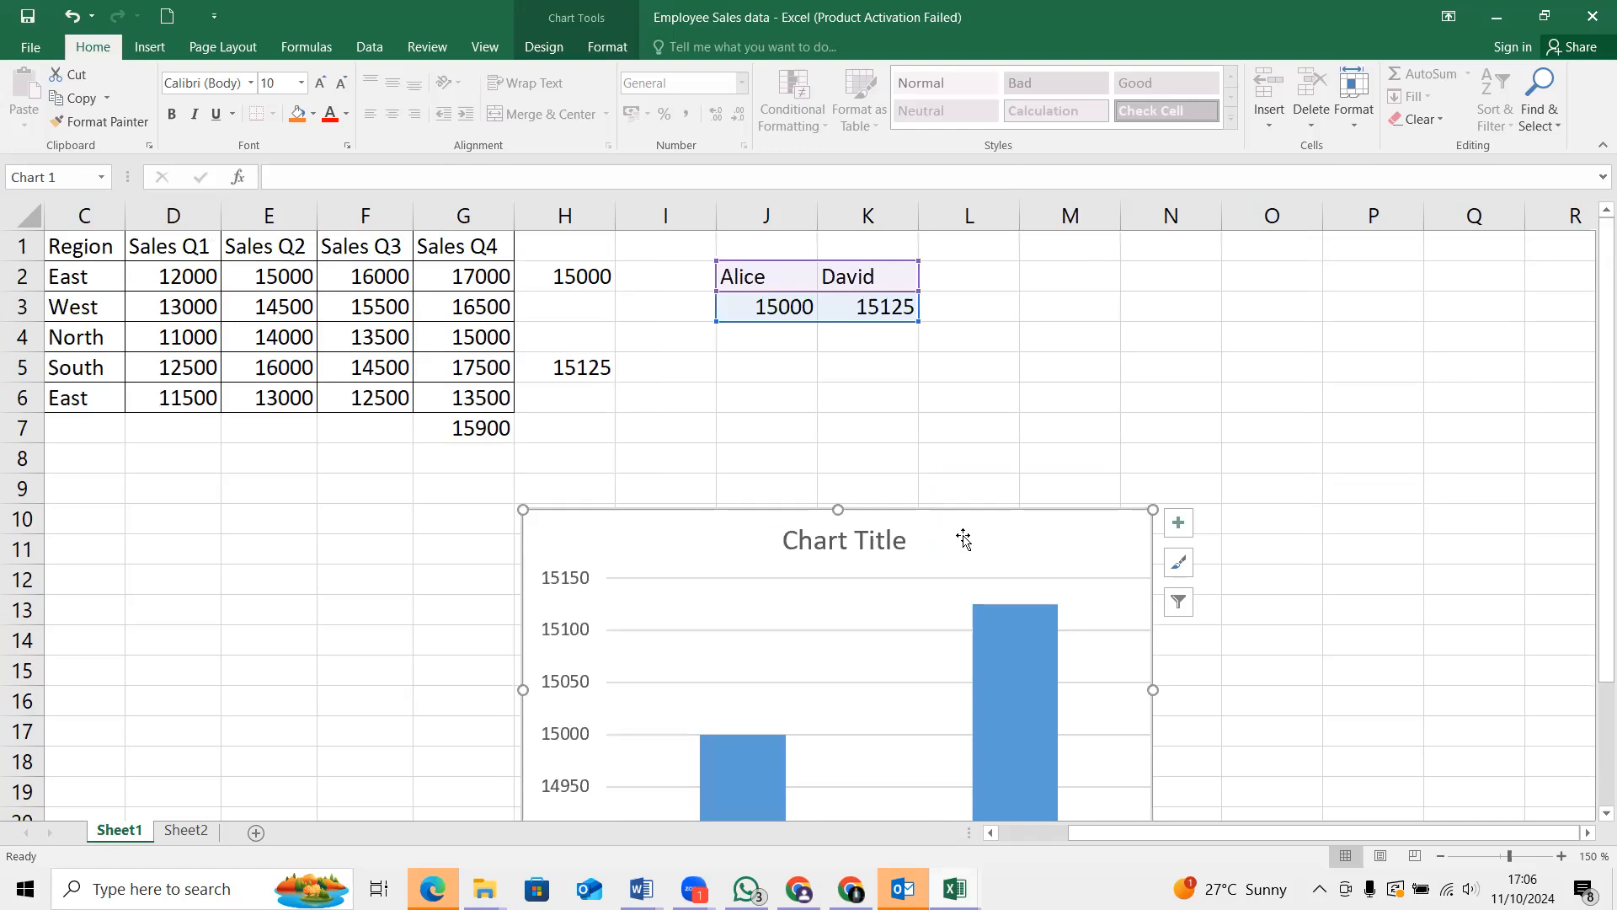
mouse_move(972, 530)
left_mouse_down()
mouse_move(978, 480)
mouse_move(1174, 274)
mouse_move(1177, 244)
left_mouse_up()
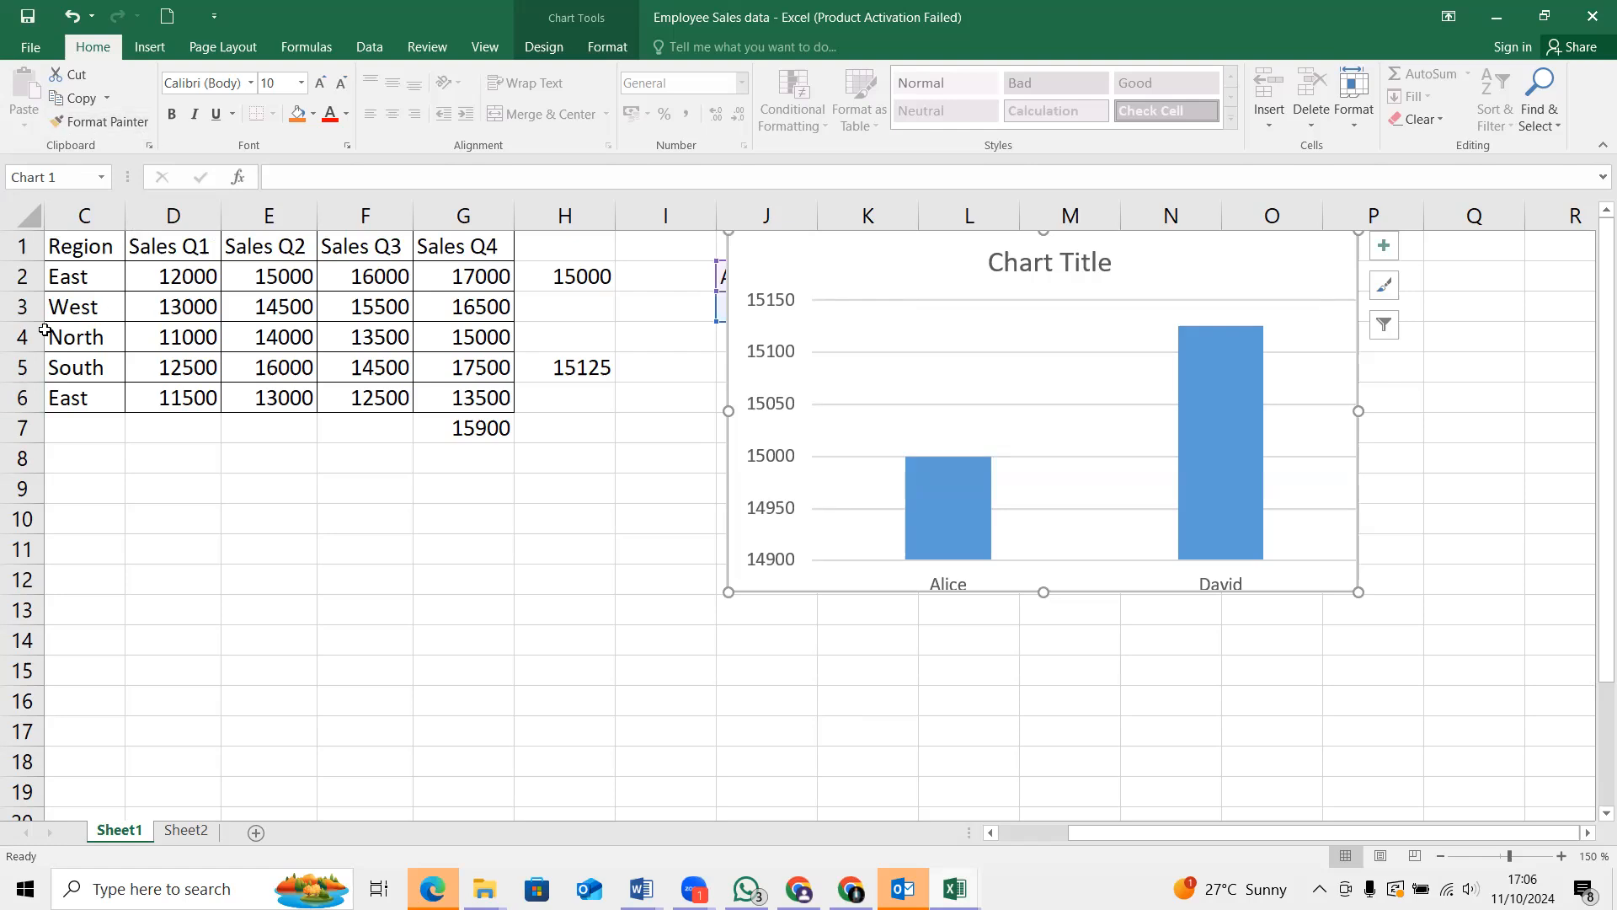
Set the Sales Q1 value of employee 1001 in D2 to 20000
left_click(97, 282)
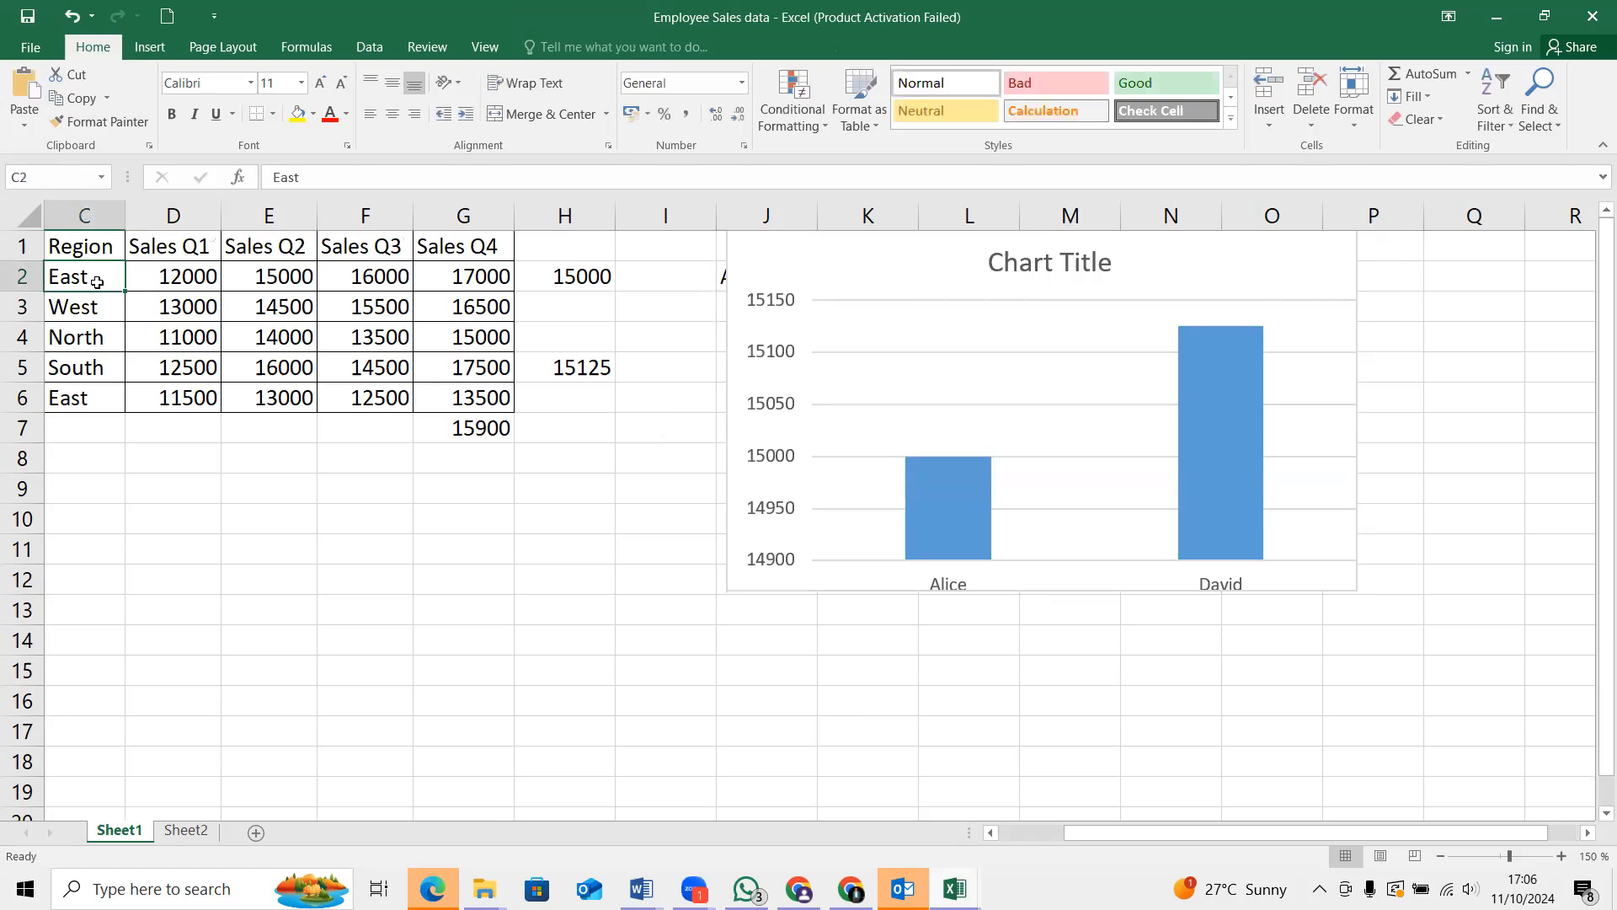
key("Left")
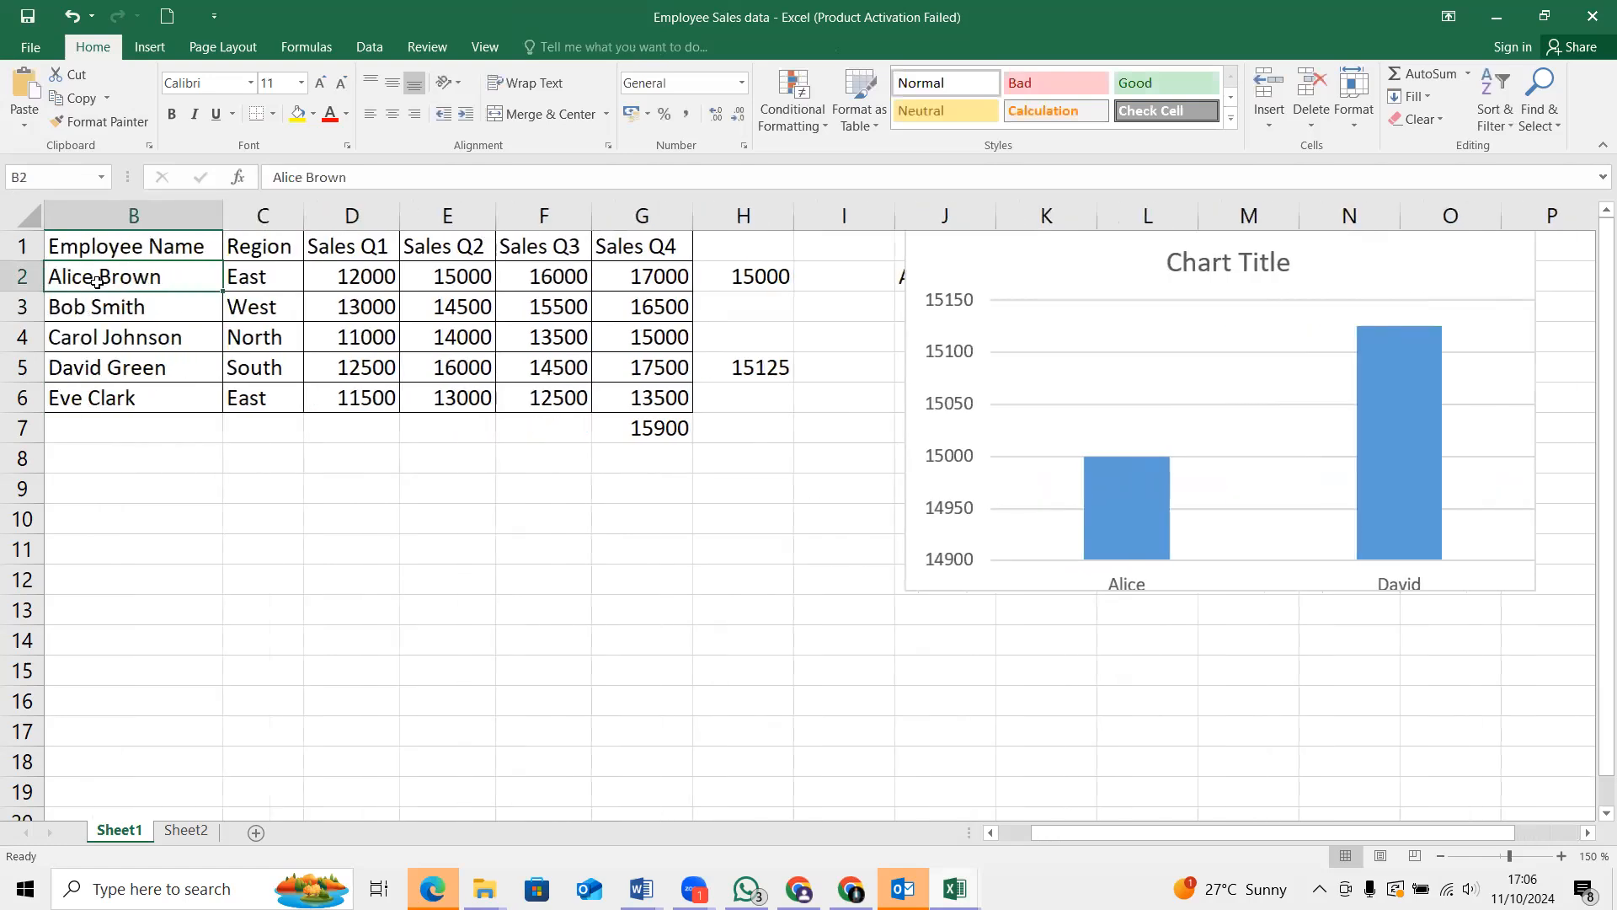
key("Left")
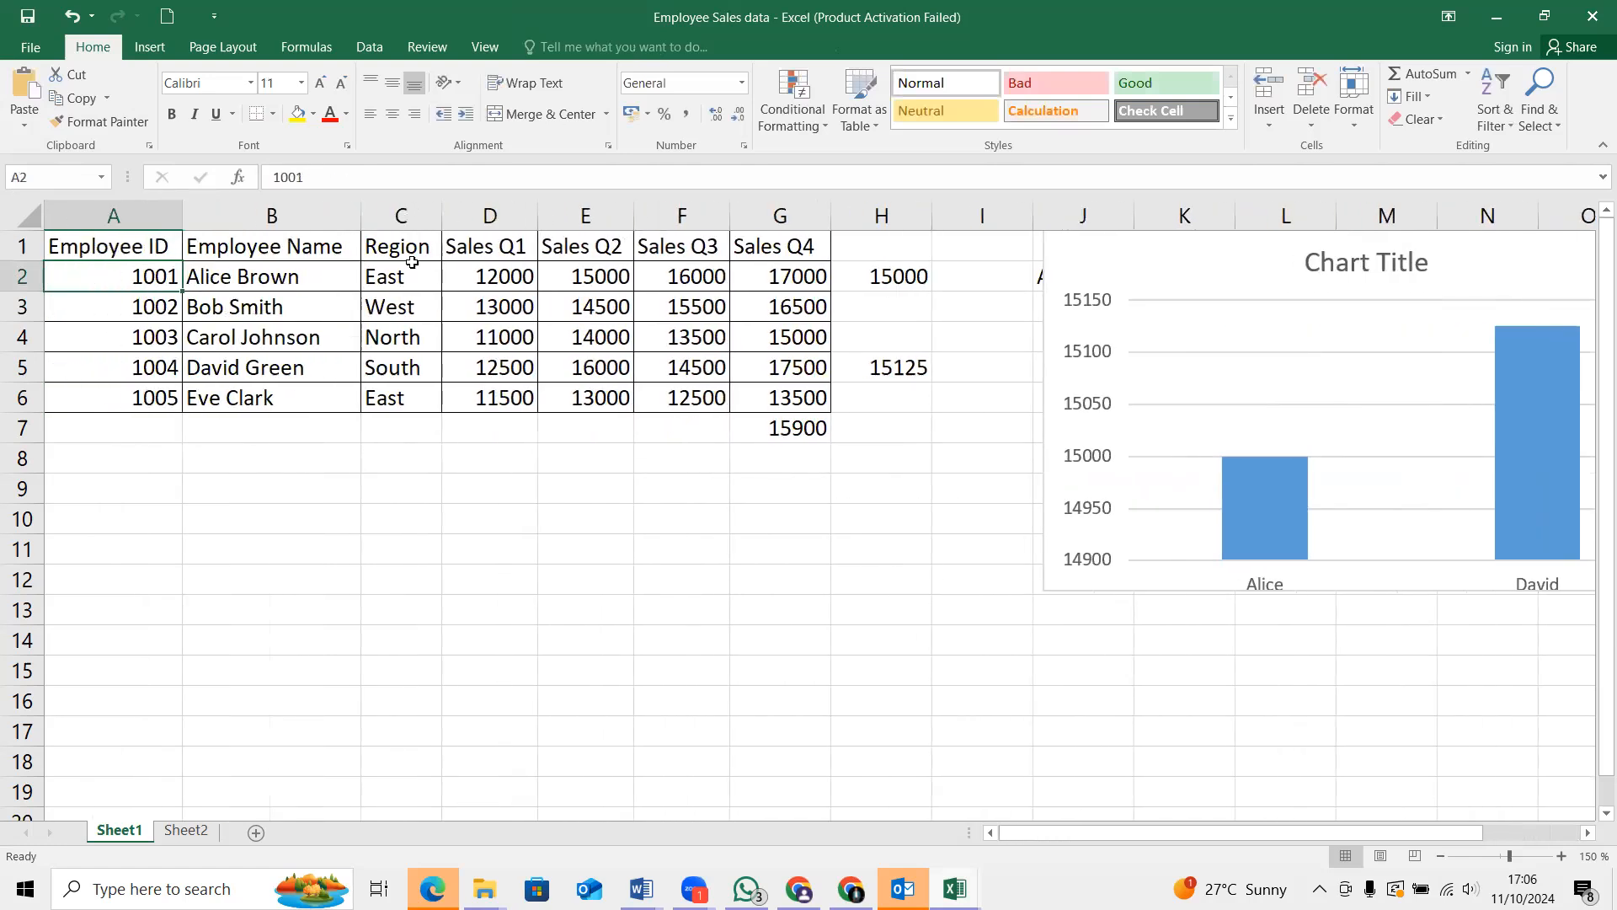
left_click(506, 285)
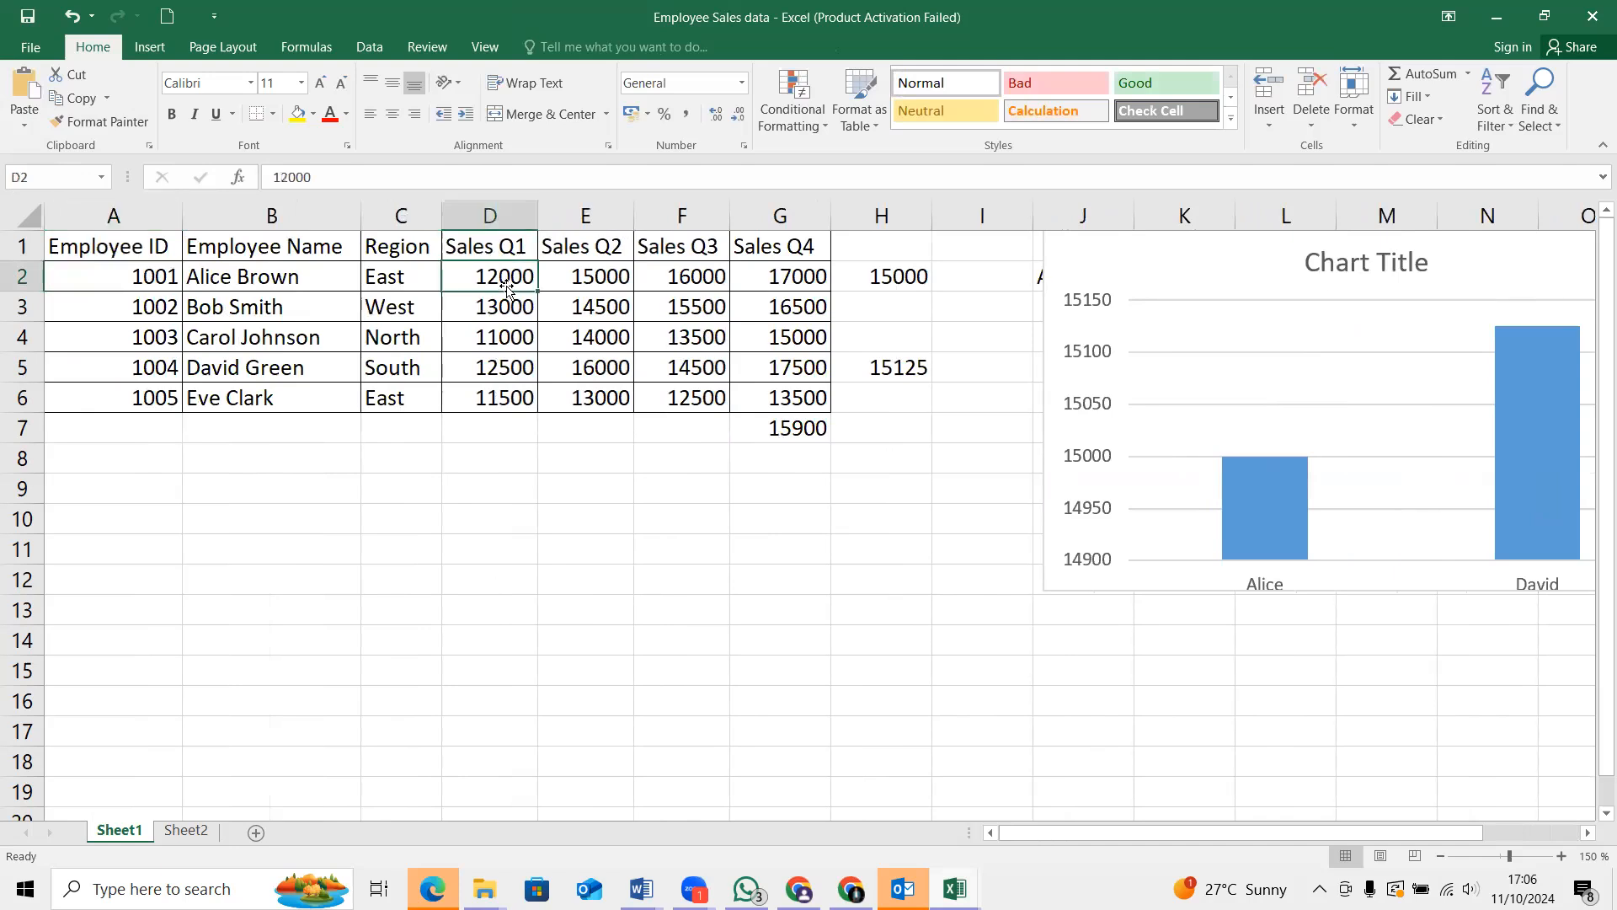
key("BackSpace")
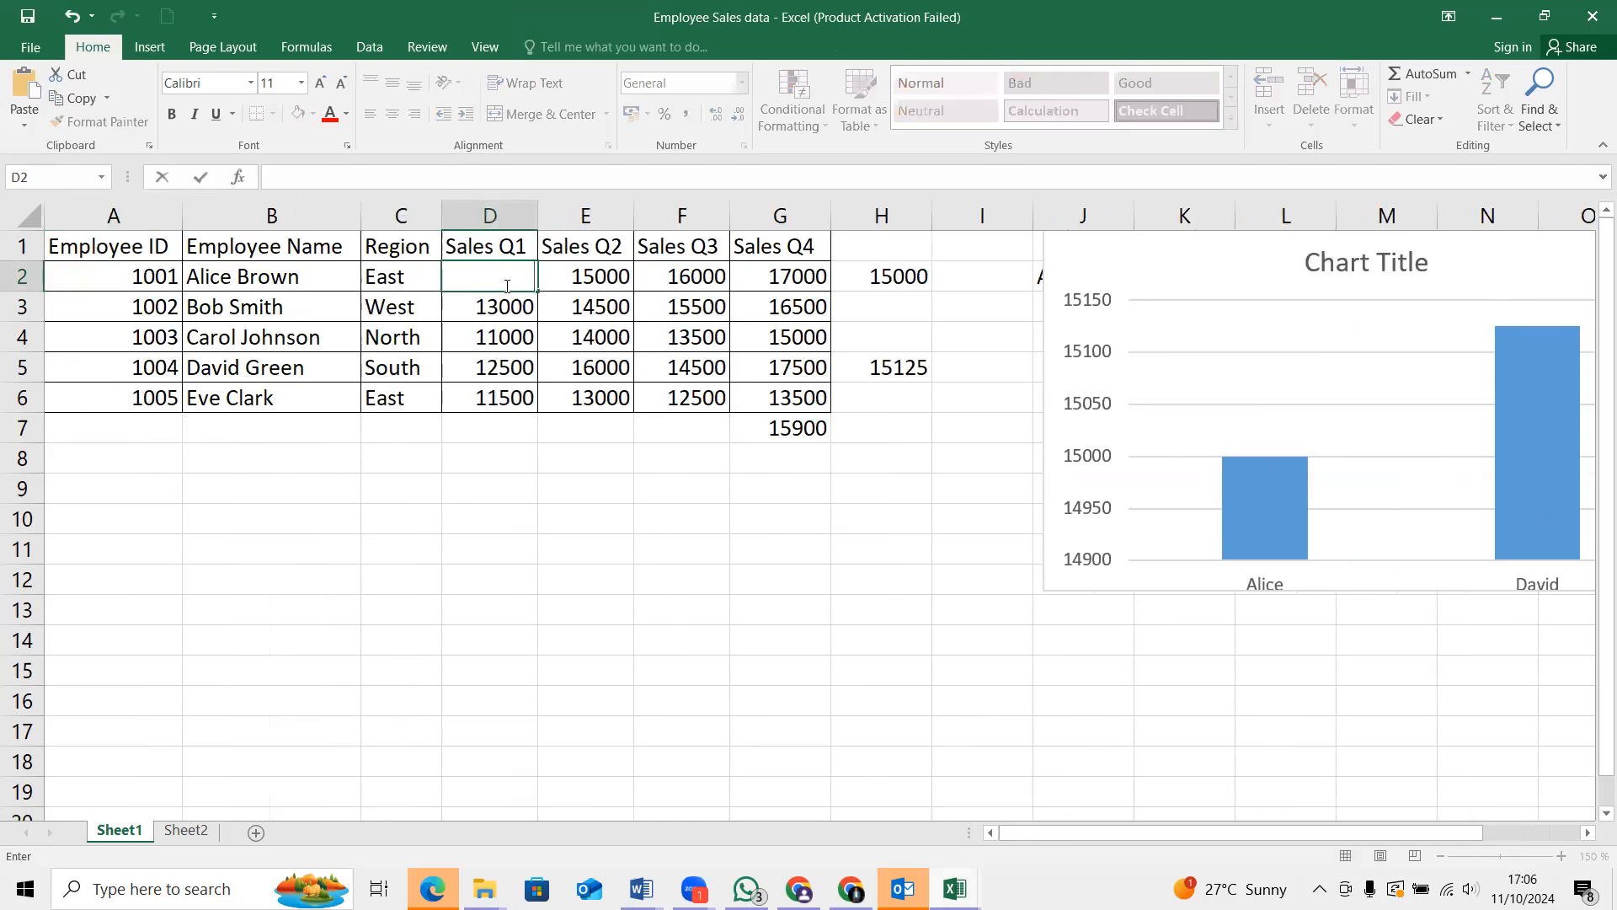
type("20000")
key("Return")
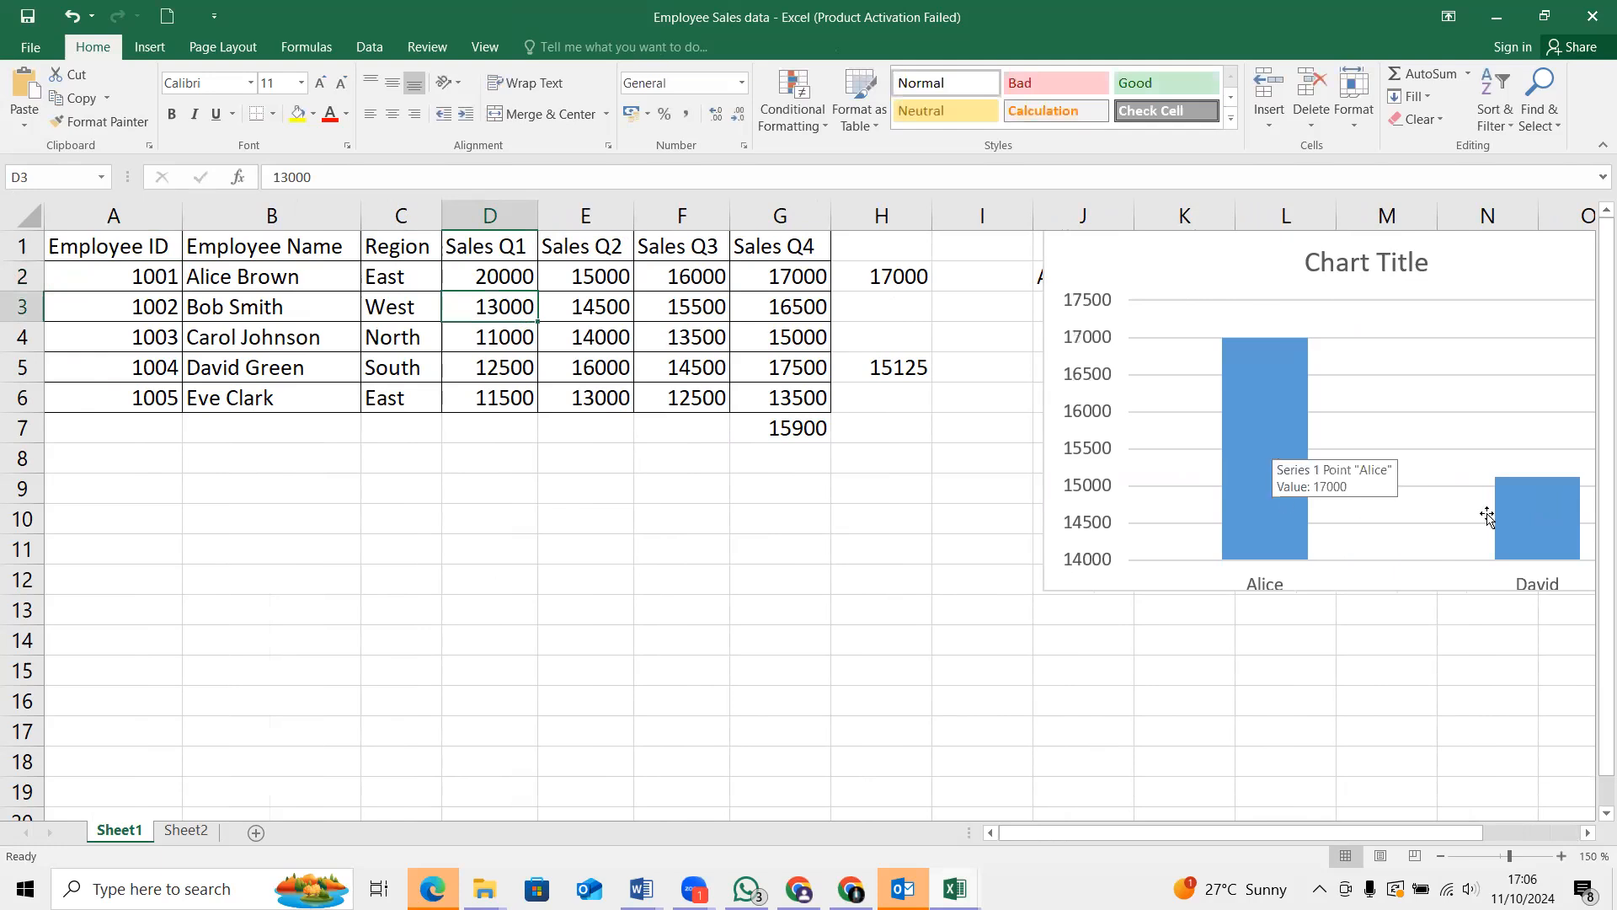
Set the Sales Q2 value of employee 1004 in E5 to 12000
mouse_move(1506, 537)
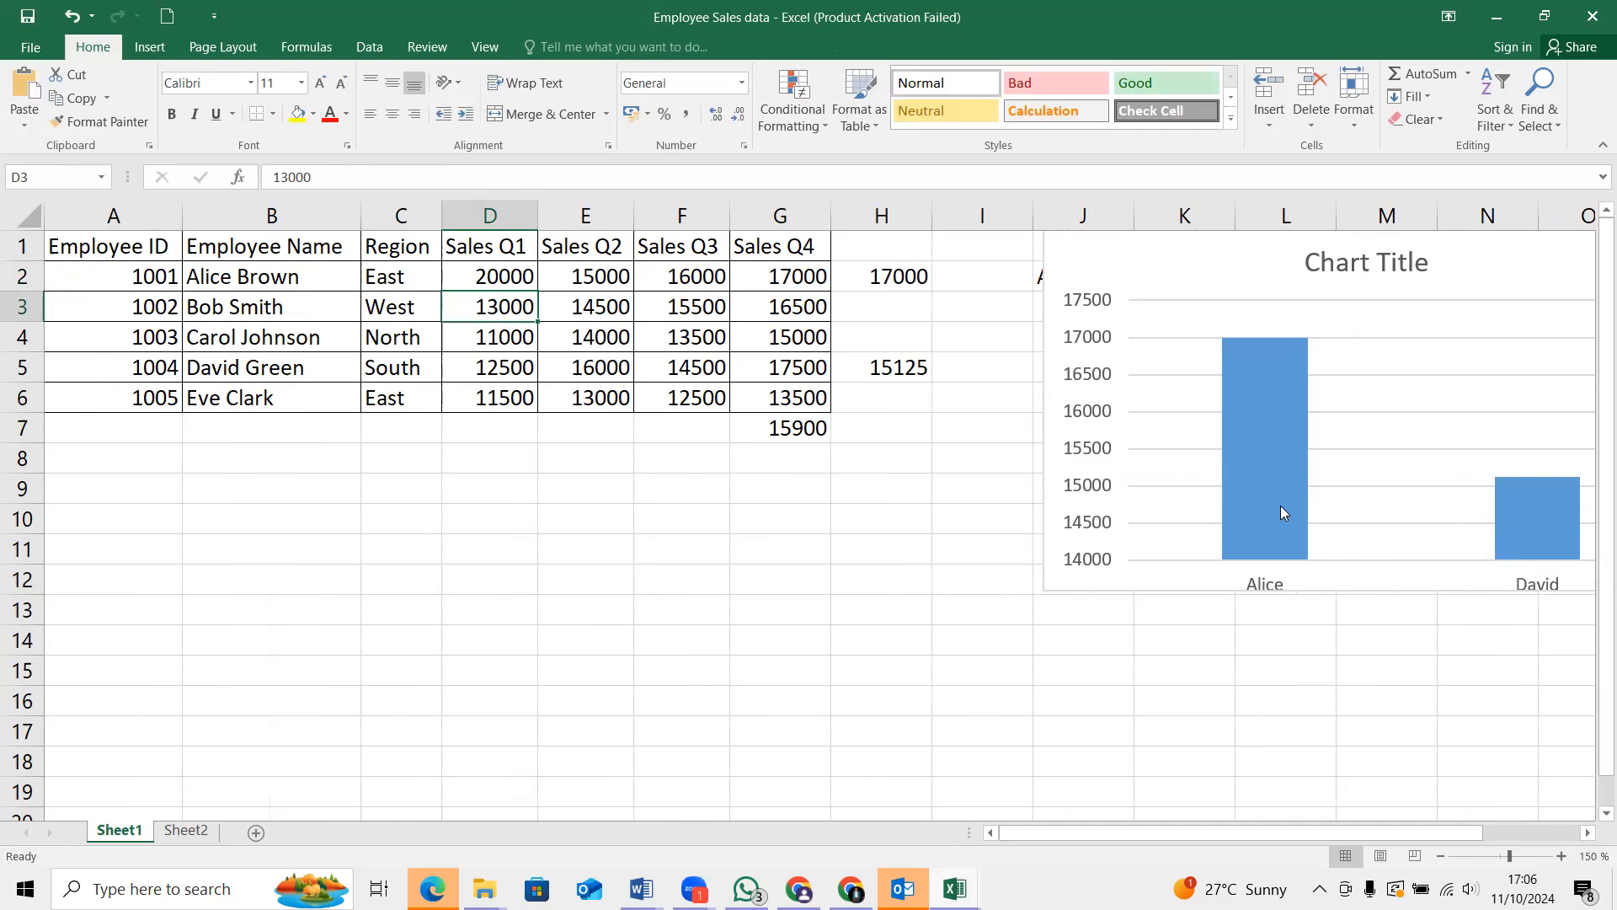
mouse_move(1255, 504)
left_click(578, 368)
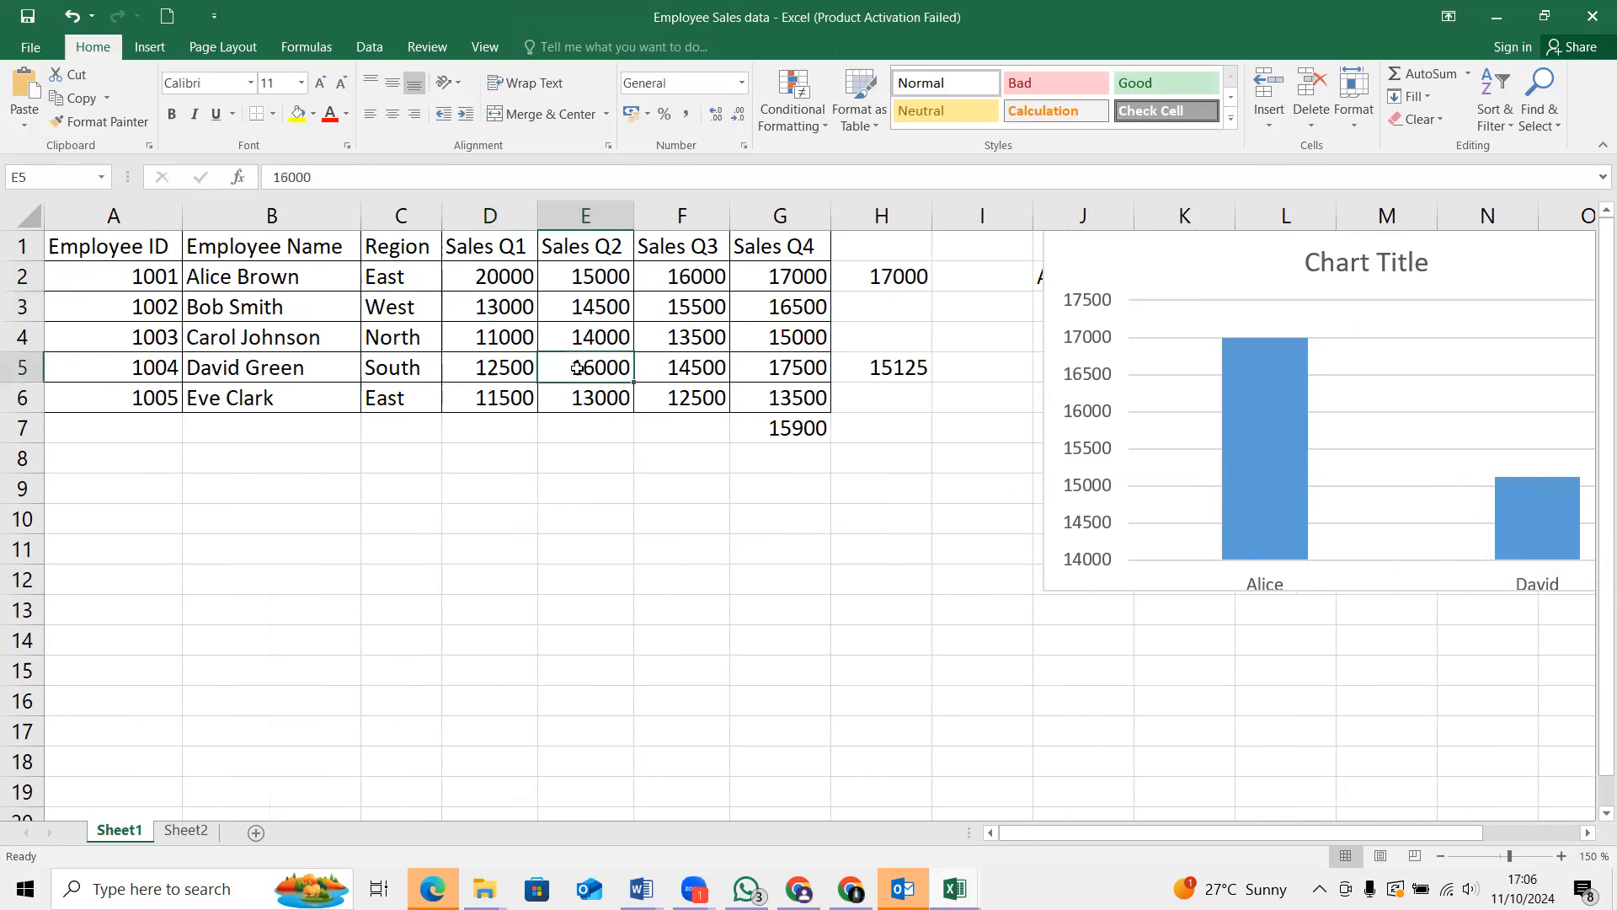
key("BackSpace")
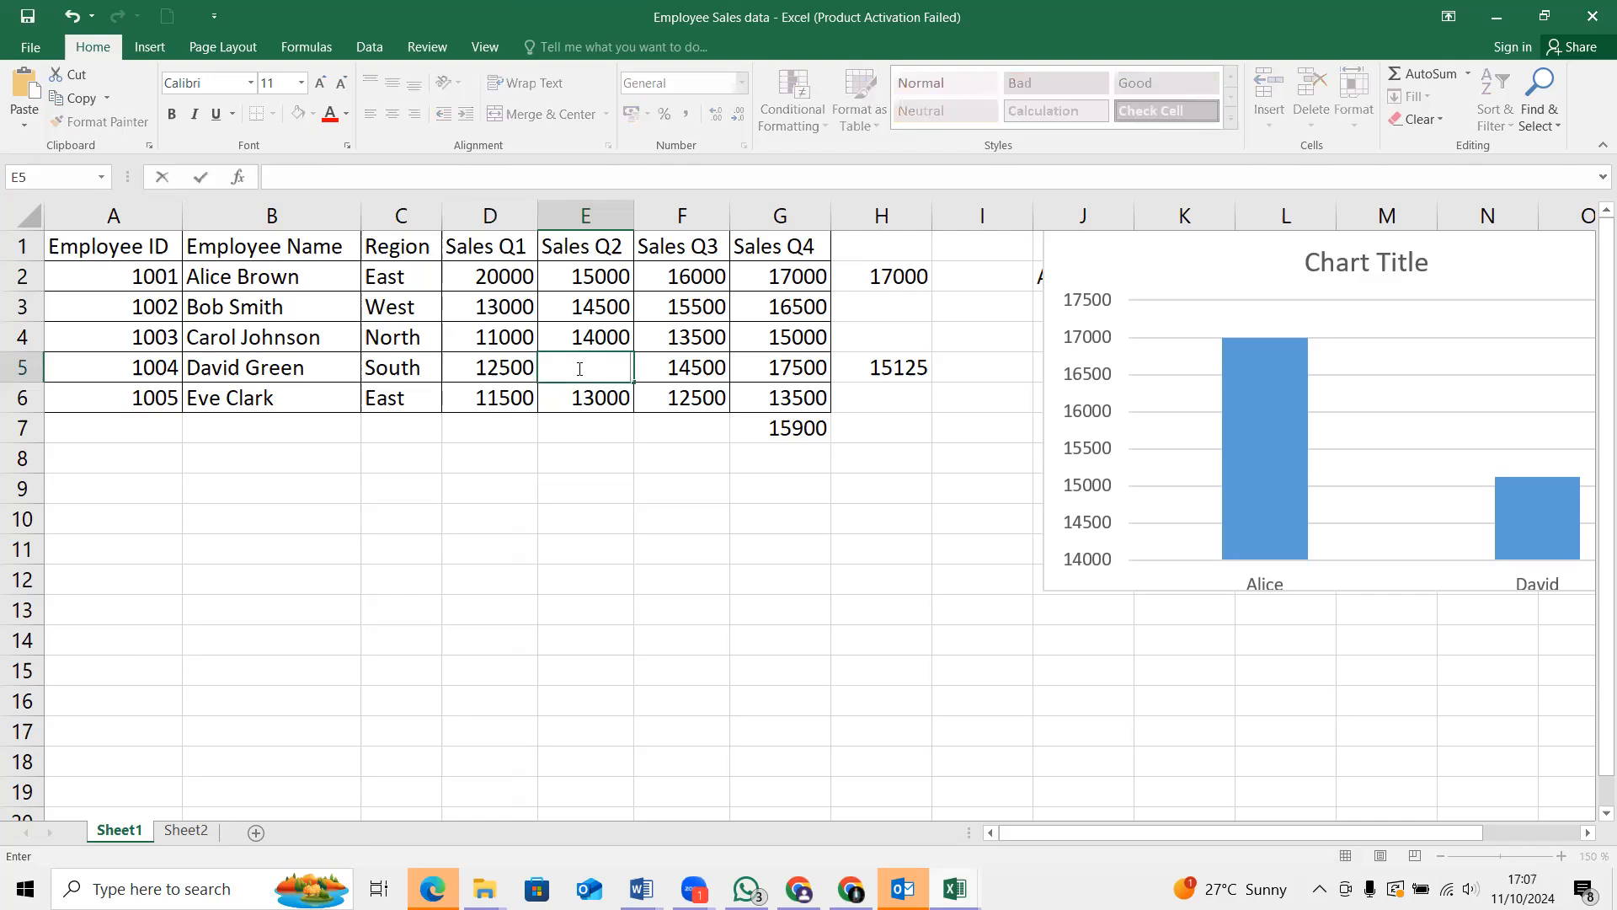
type("12000")
key("Return")
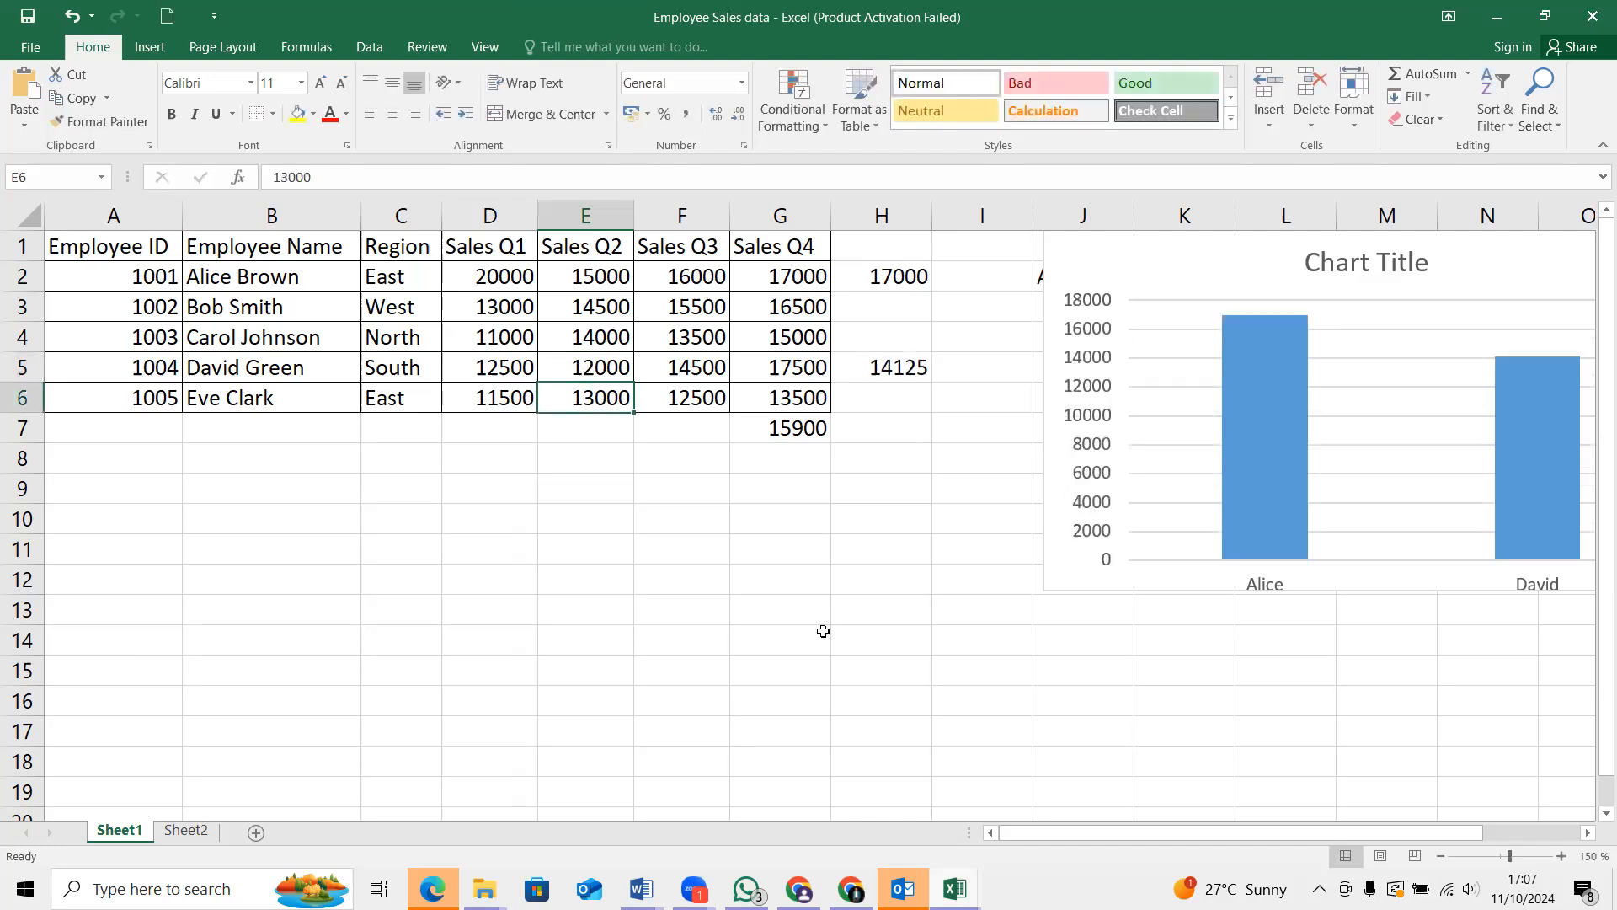
Switch to Gmail in the browser, download the attachment Employee Sample Data one.xlsx, and open it in Excel with editing enabled
mouse_move(1245, 544)
left_click(792, 886)
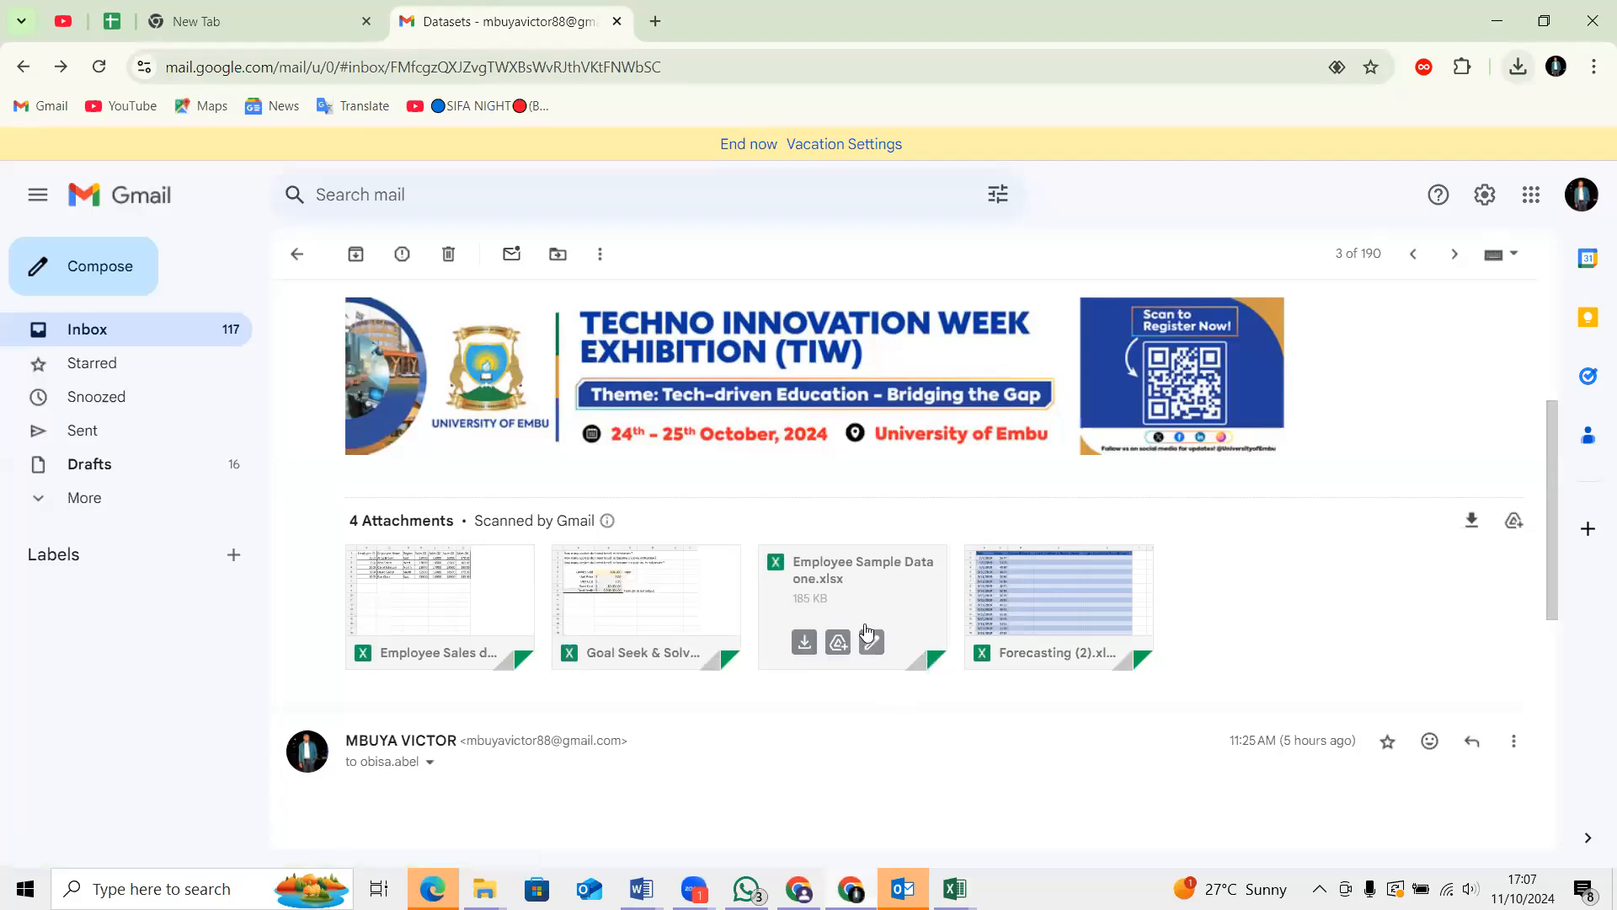
left_click(805, 644)
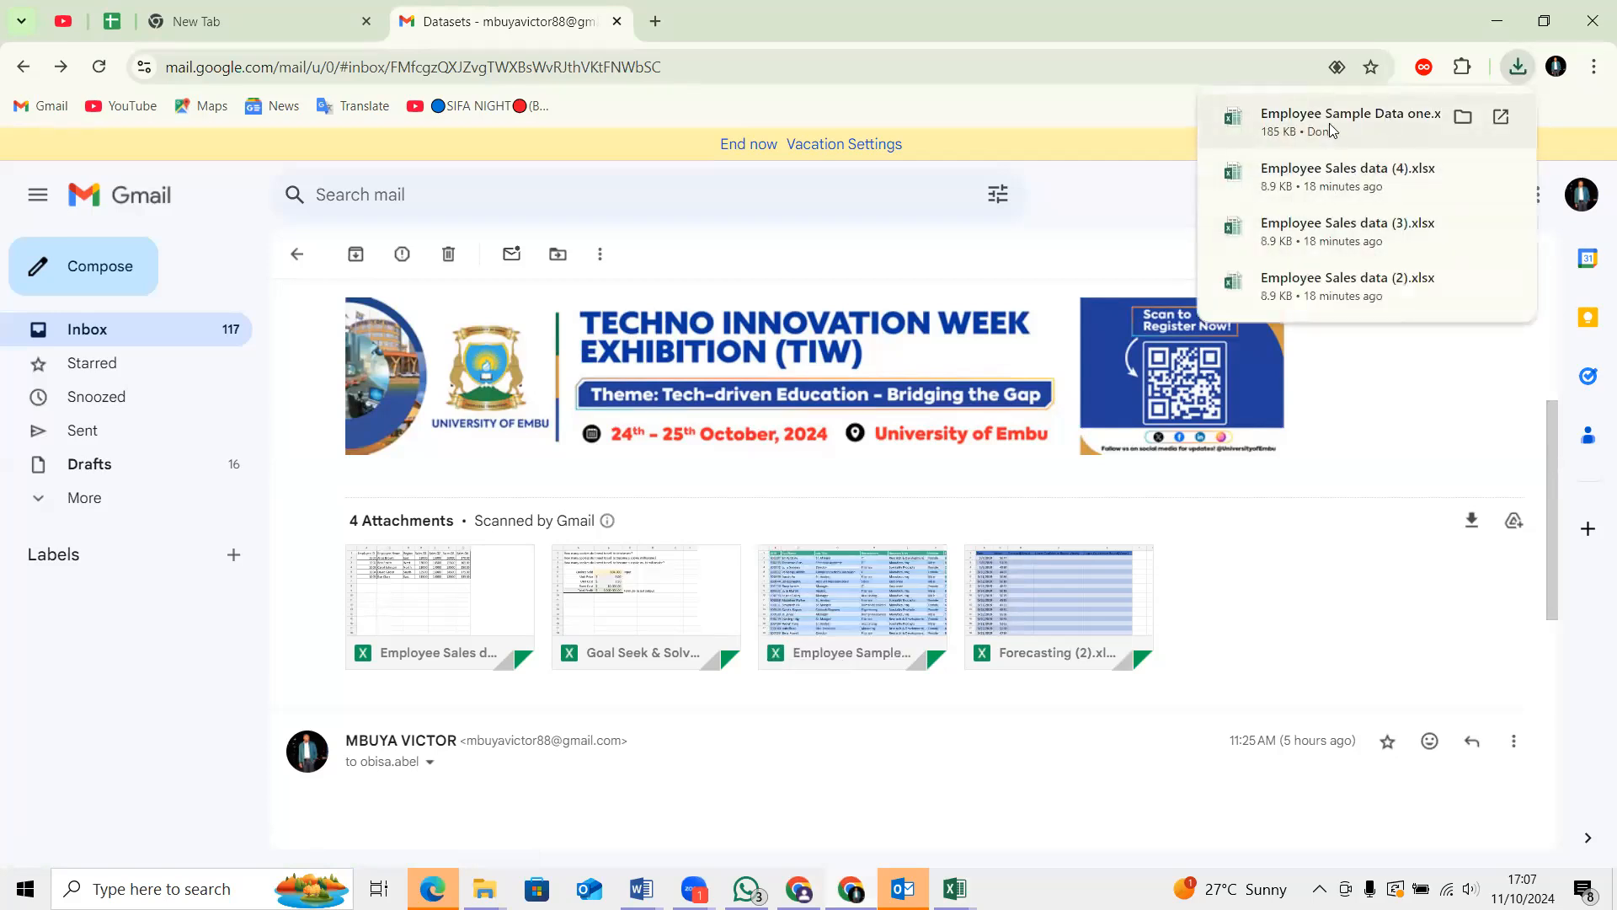
left_click(1334, 119)
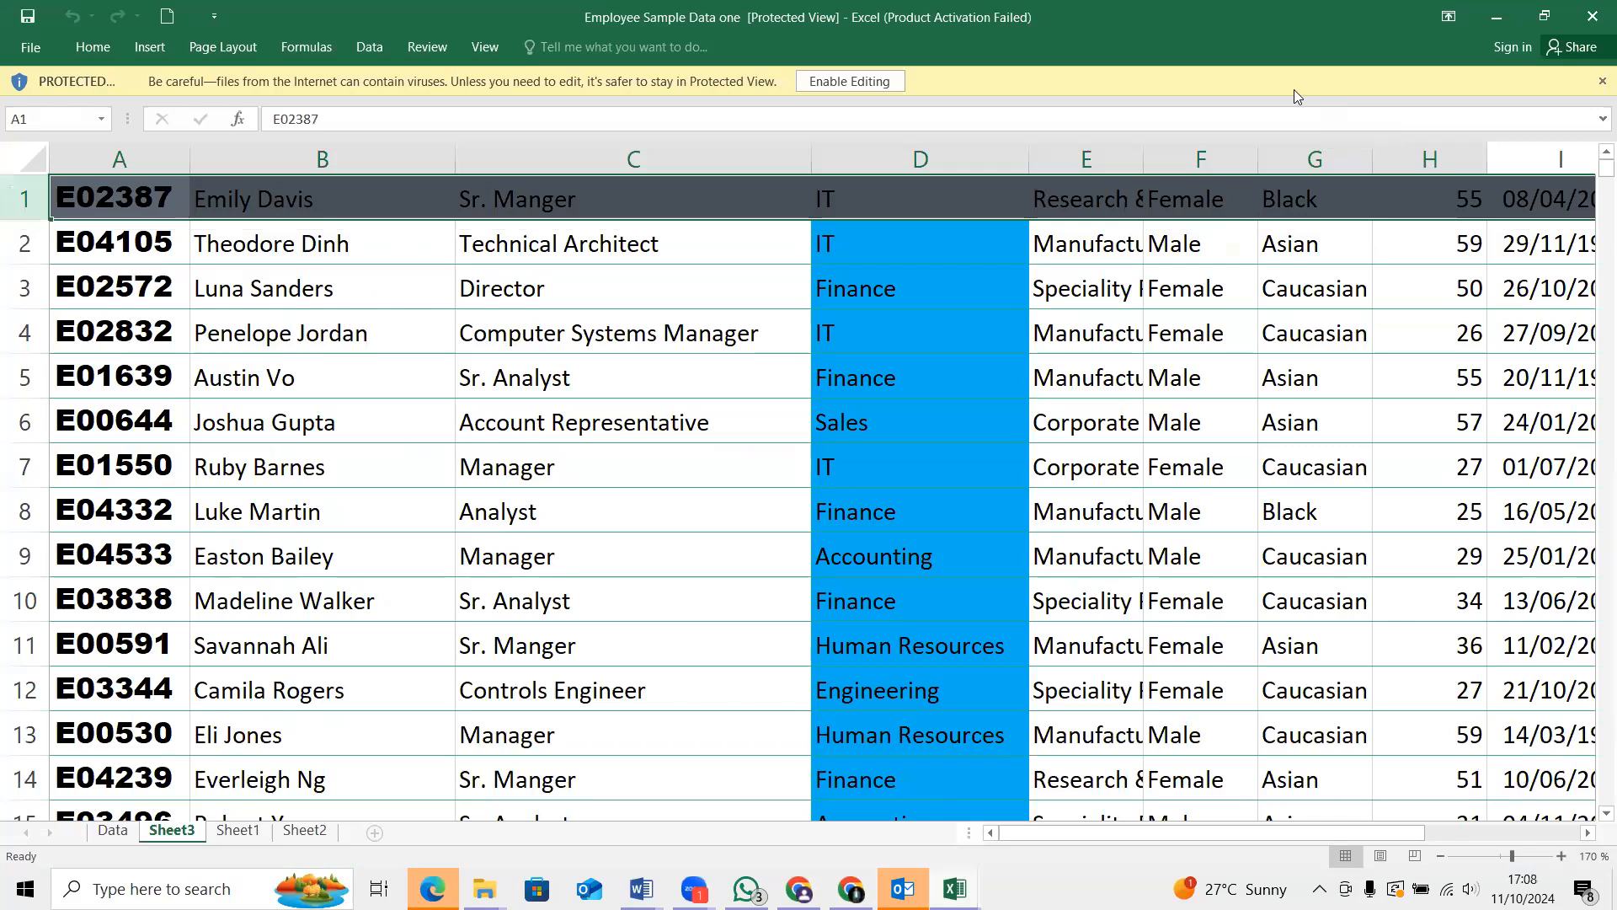
left_click(851, 82)
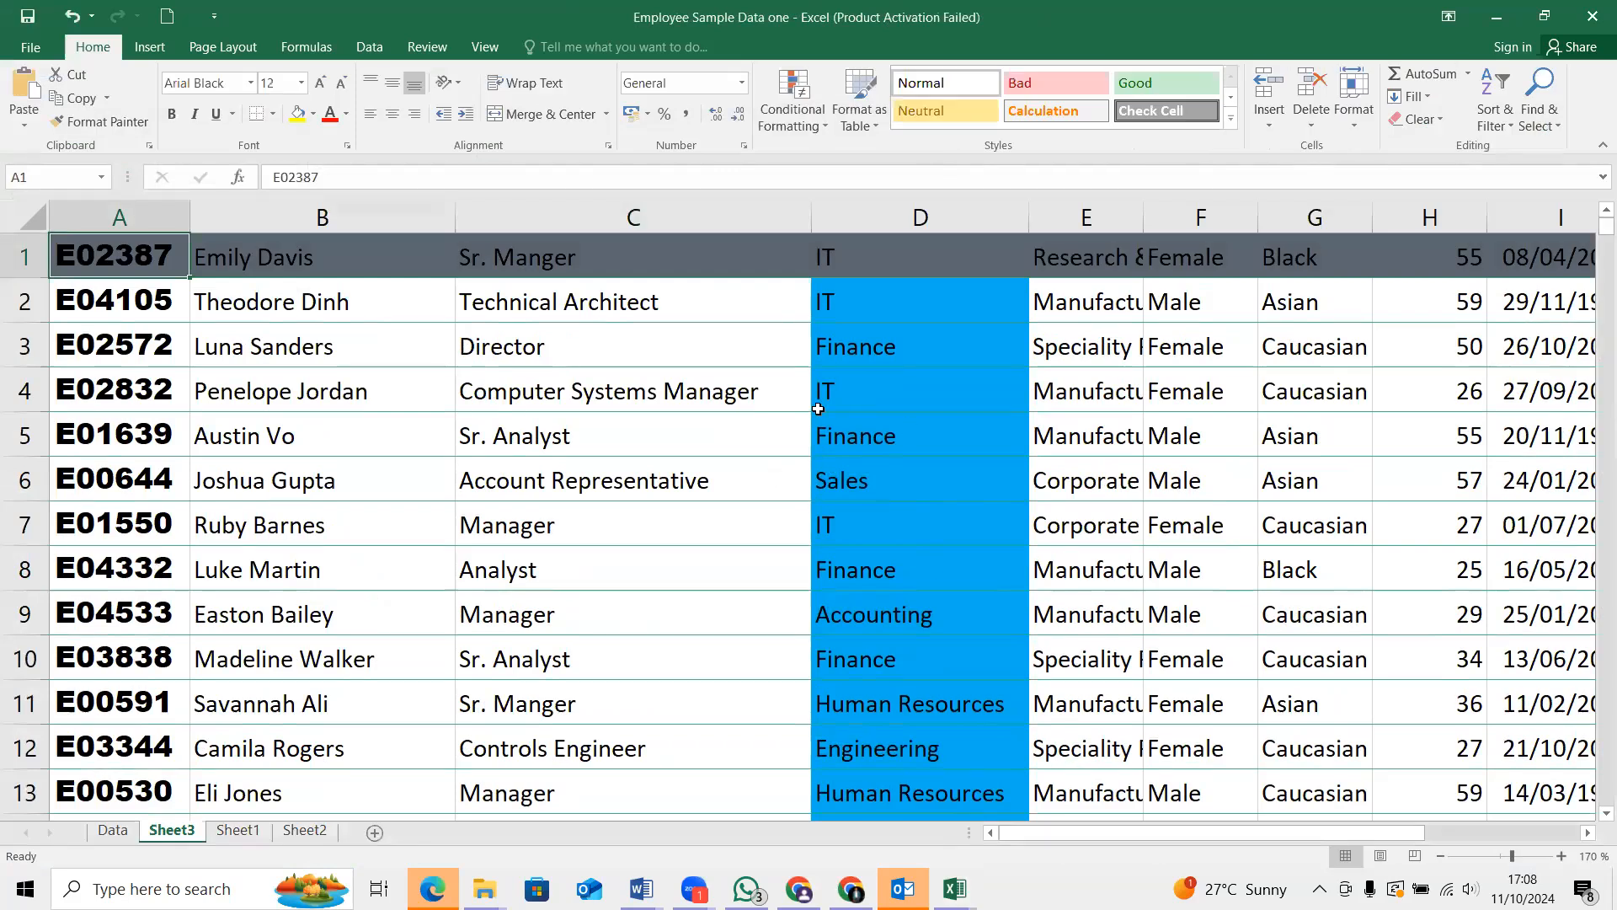
Create a PivotTable from the TBL_Employees table on the Data sheet and place it in a new worksheet
scroll(457, 495, "down", 2)
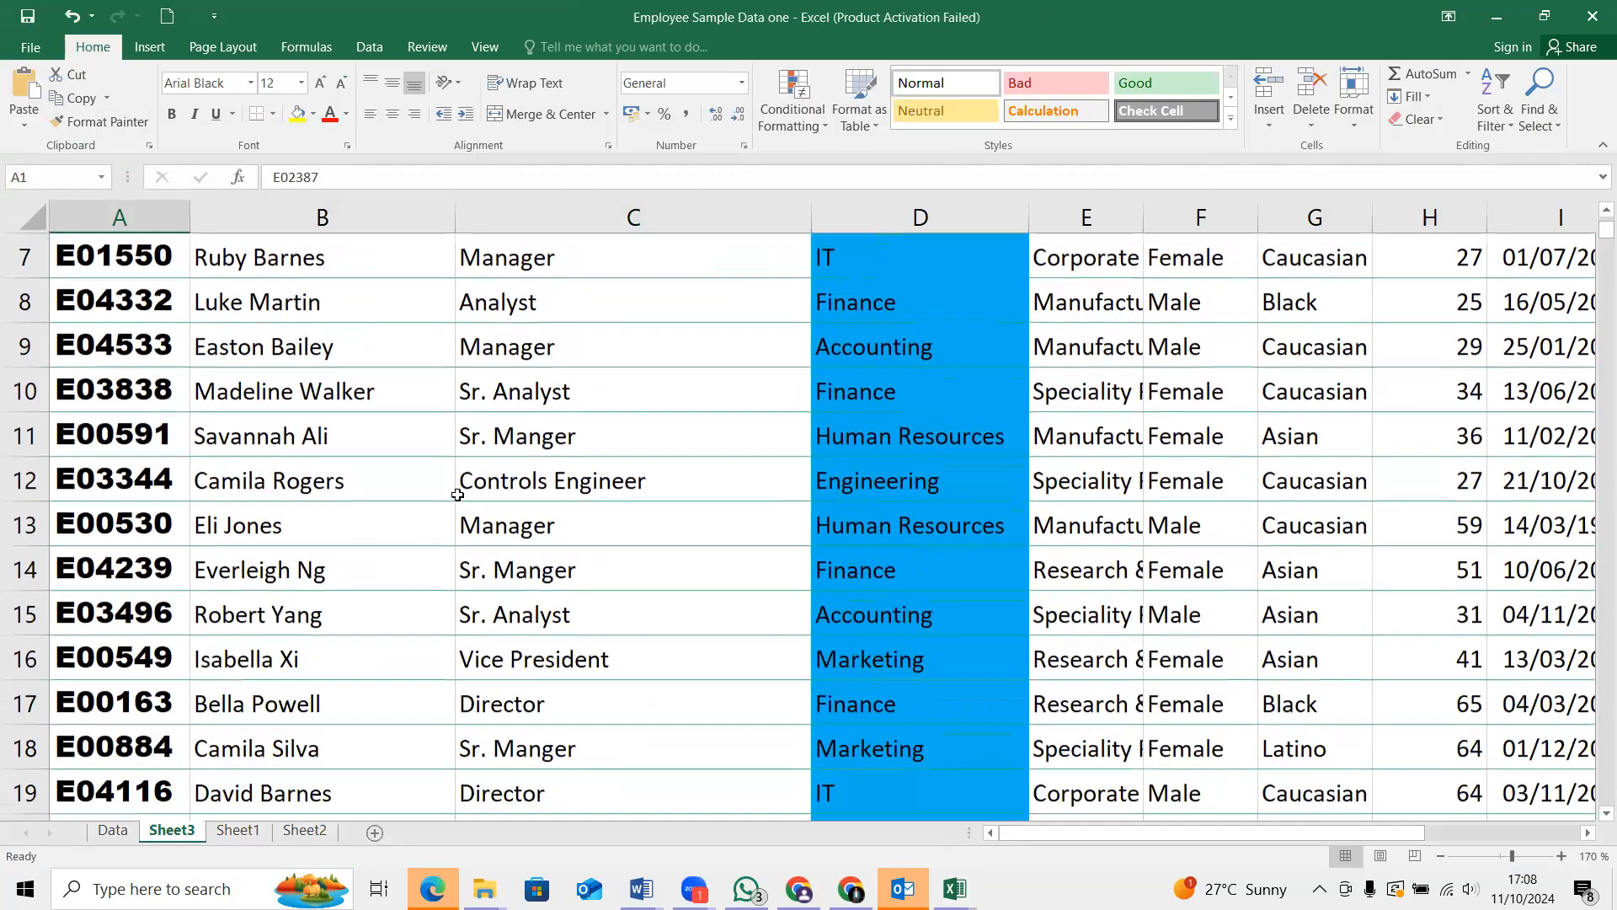
scroll(457, 495, "down", 3)
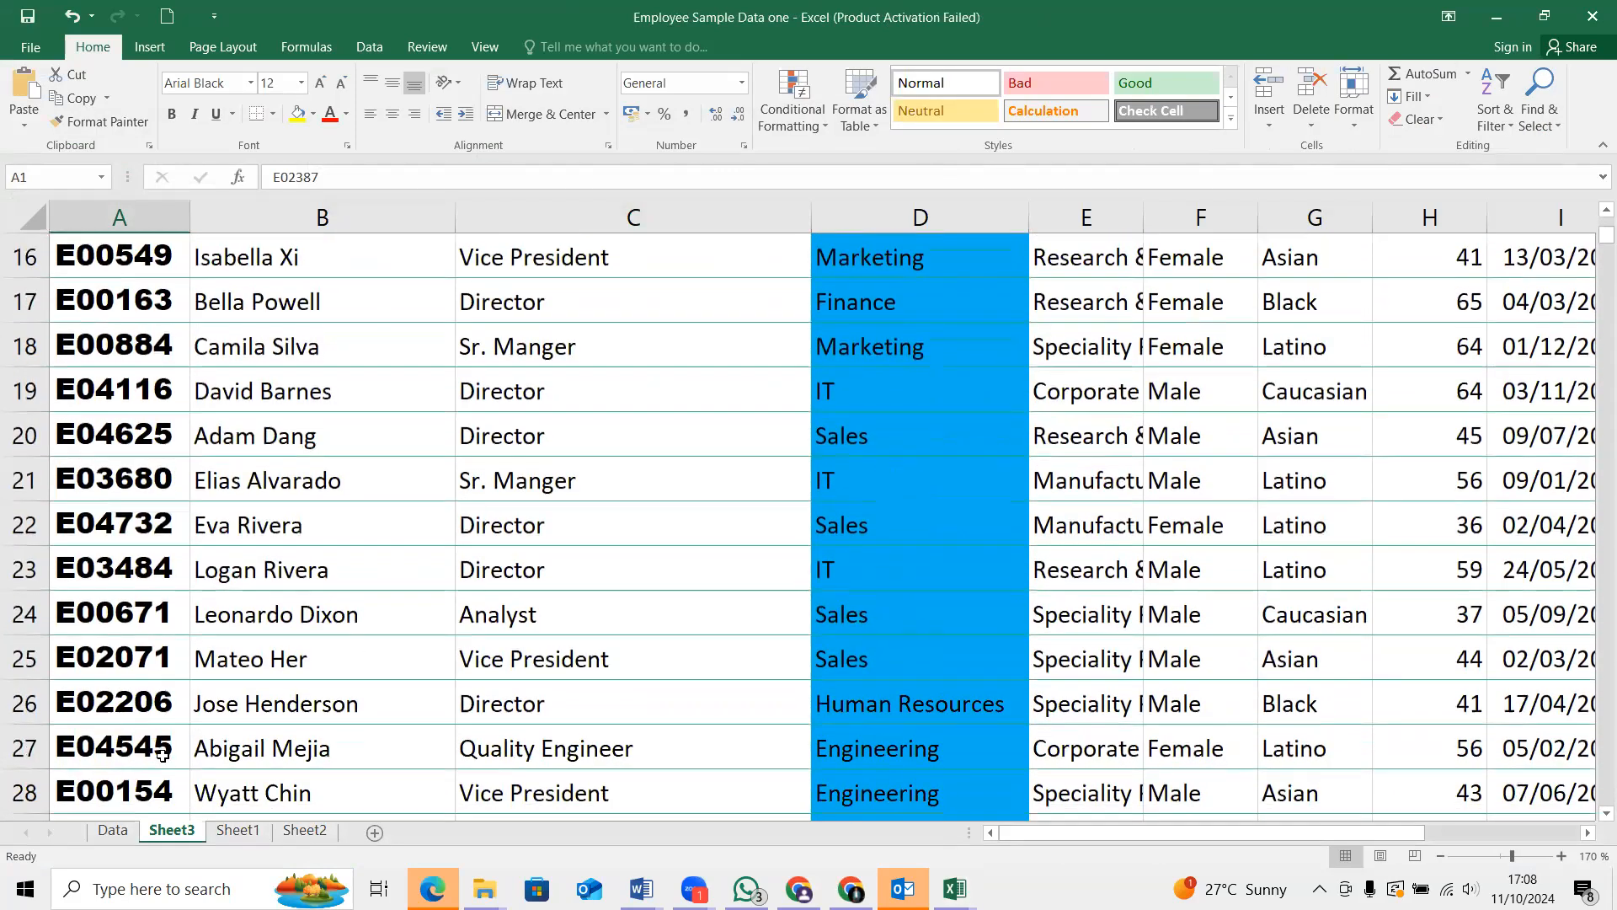
left_click(113, 830)
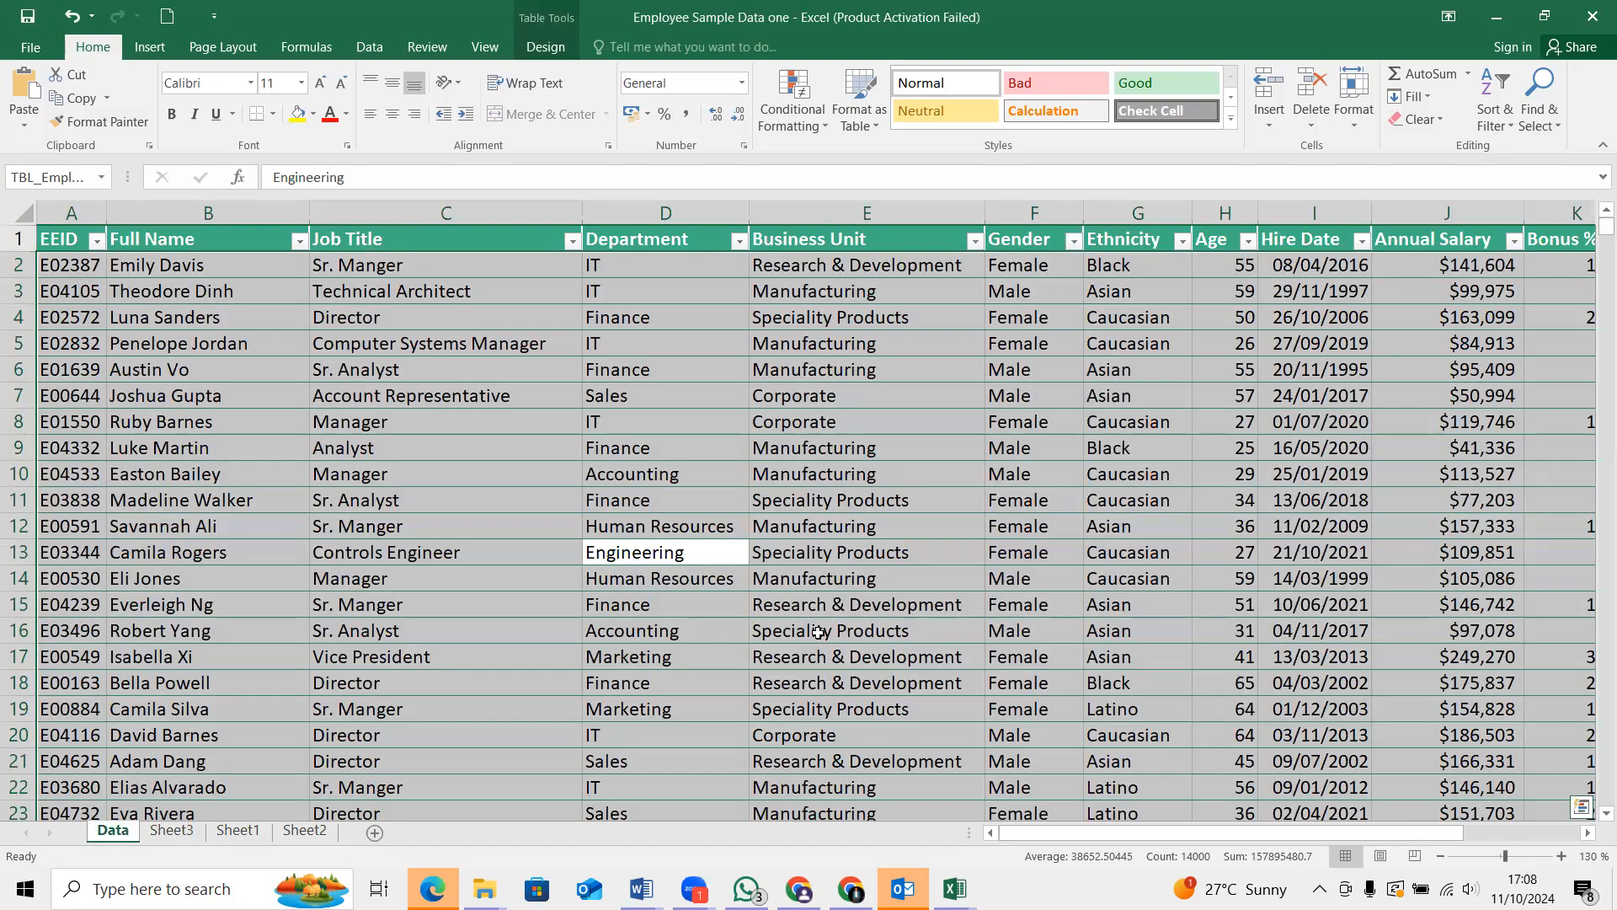
left_click(394, 449)
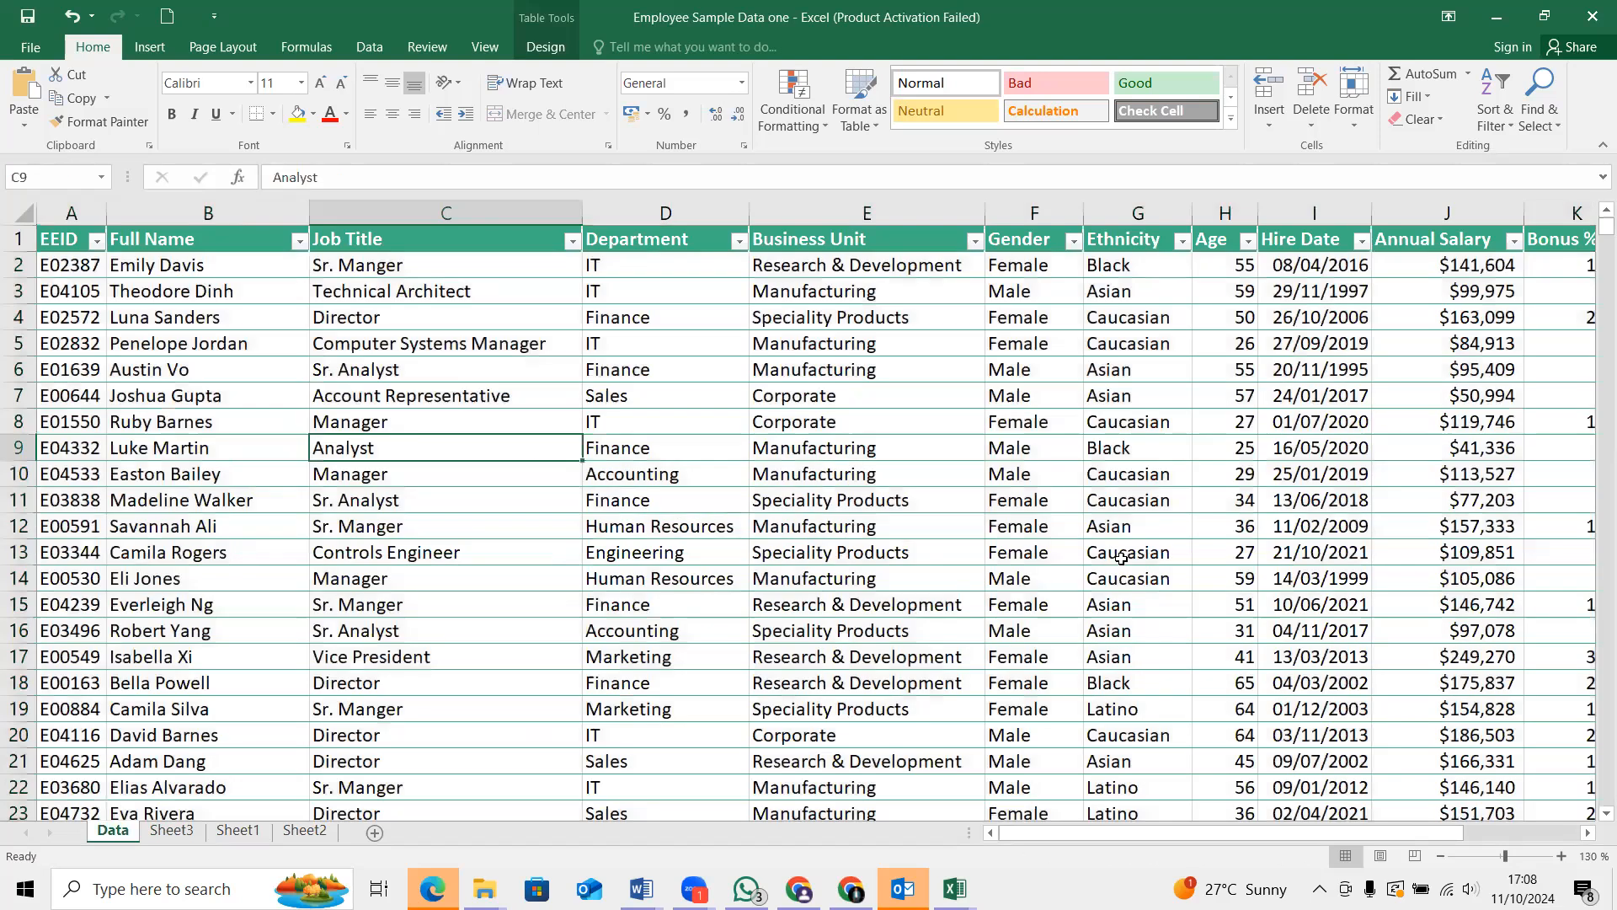
scroll(969, 530, "down", 3)
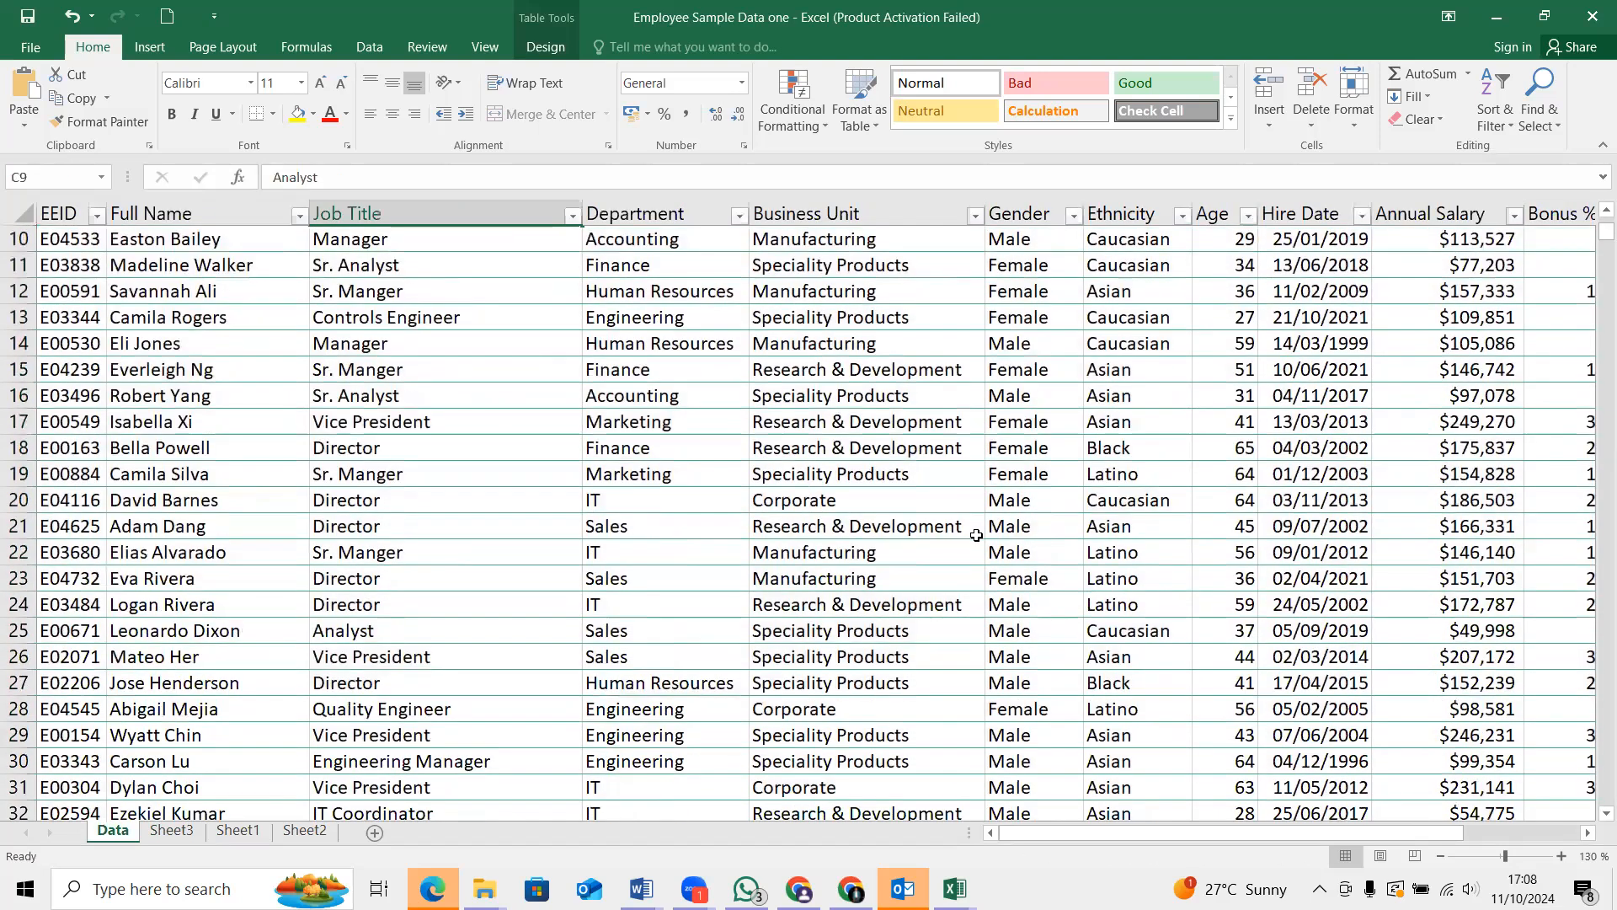
scroll(976, 536, "up", 3)
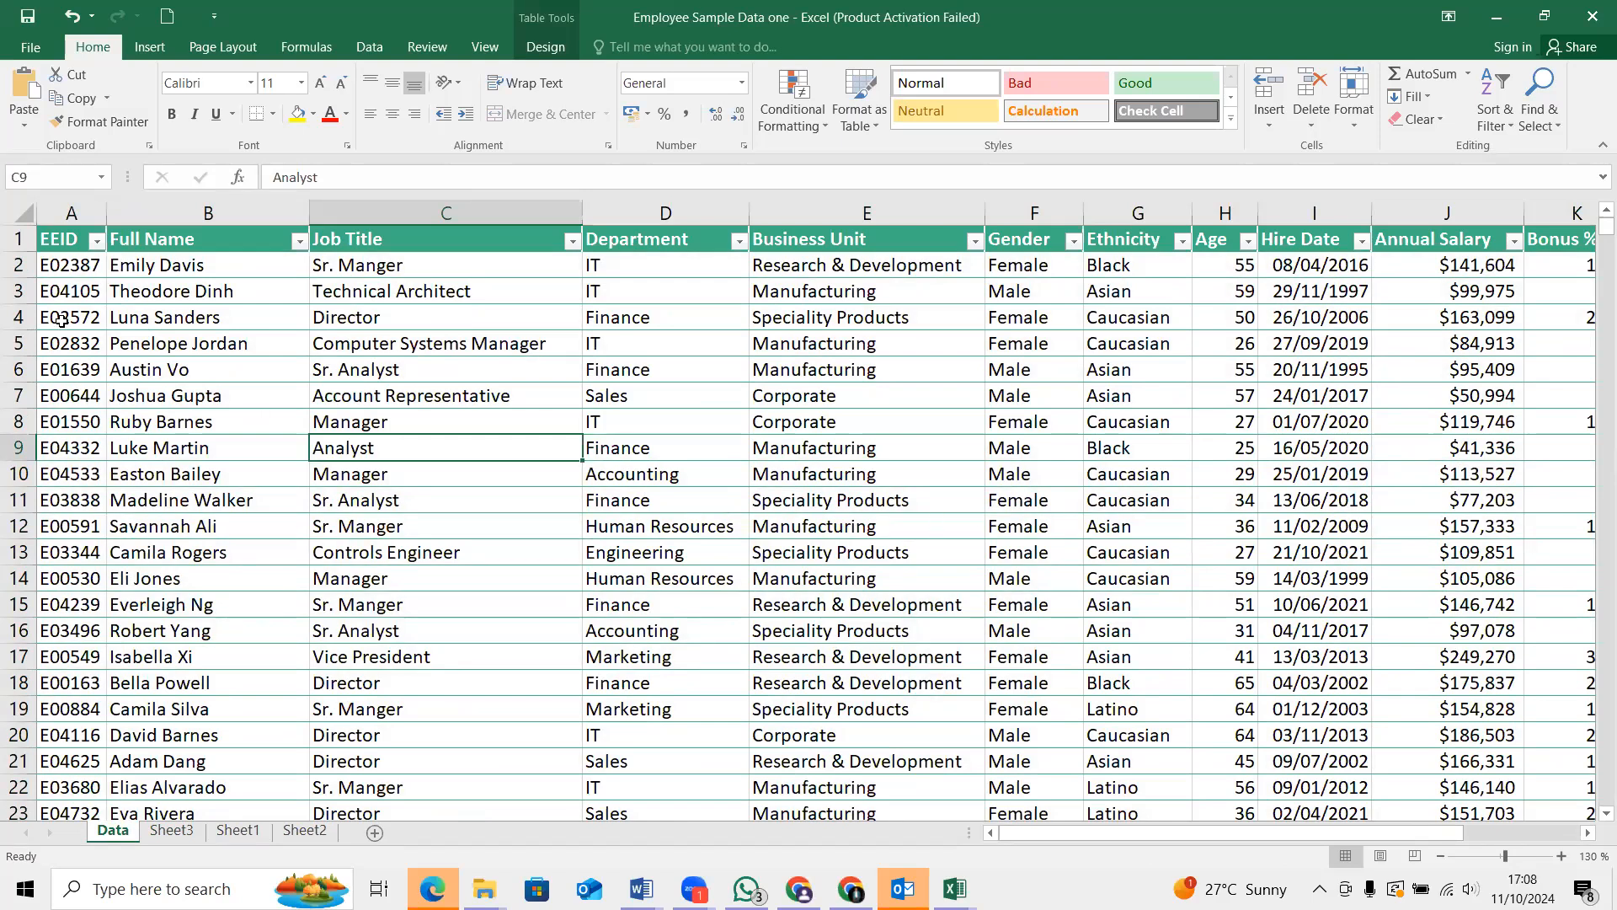
left_click(150, 47)
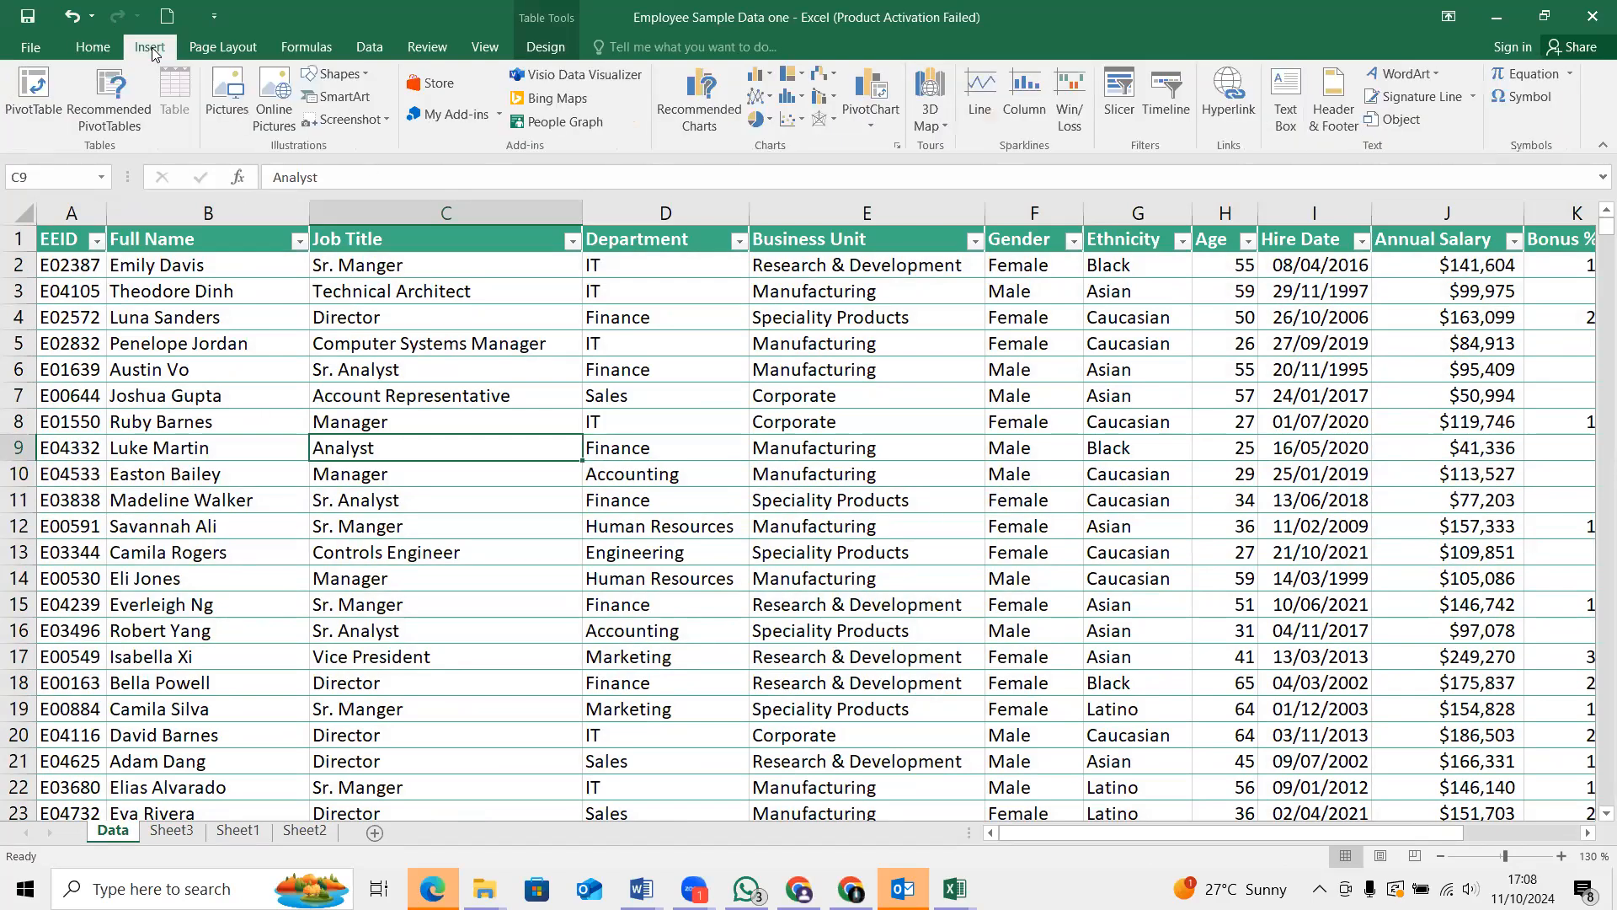
left_click(35, 90)
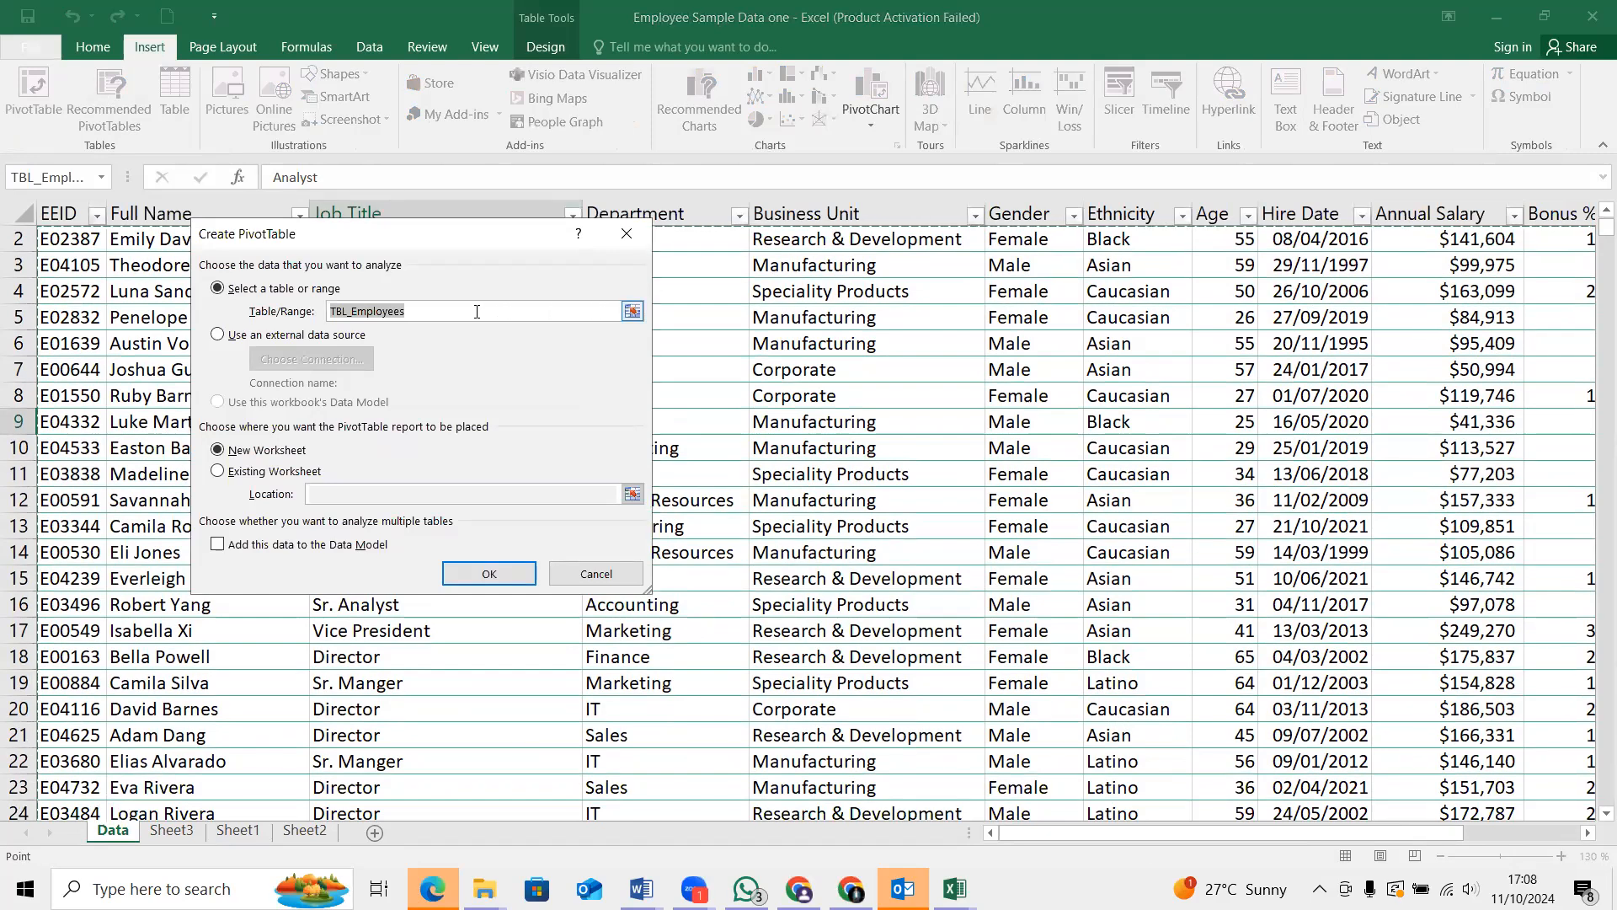
left_click(486, 574)
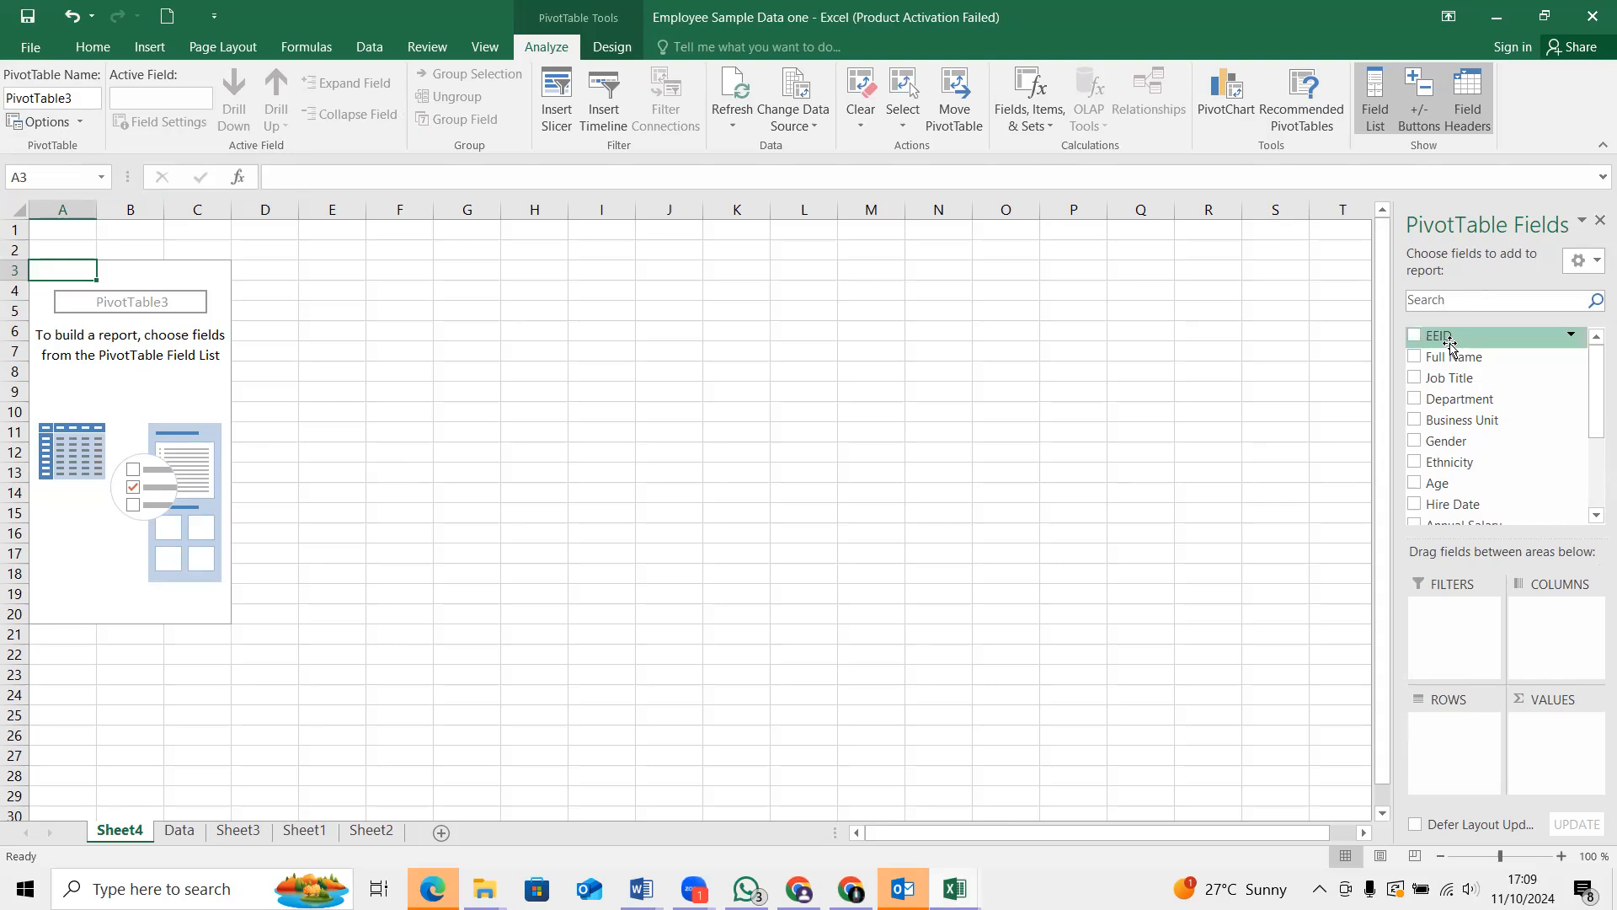
Add Gender as row labels and Age as the value field in the PivotTable, and summarize Age by Average
left_click(1415, 442)
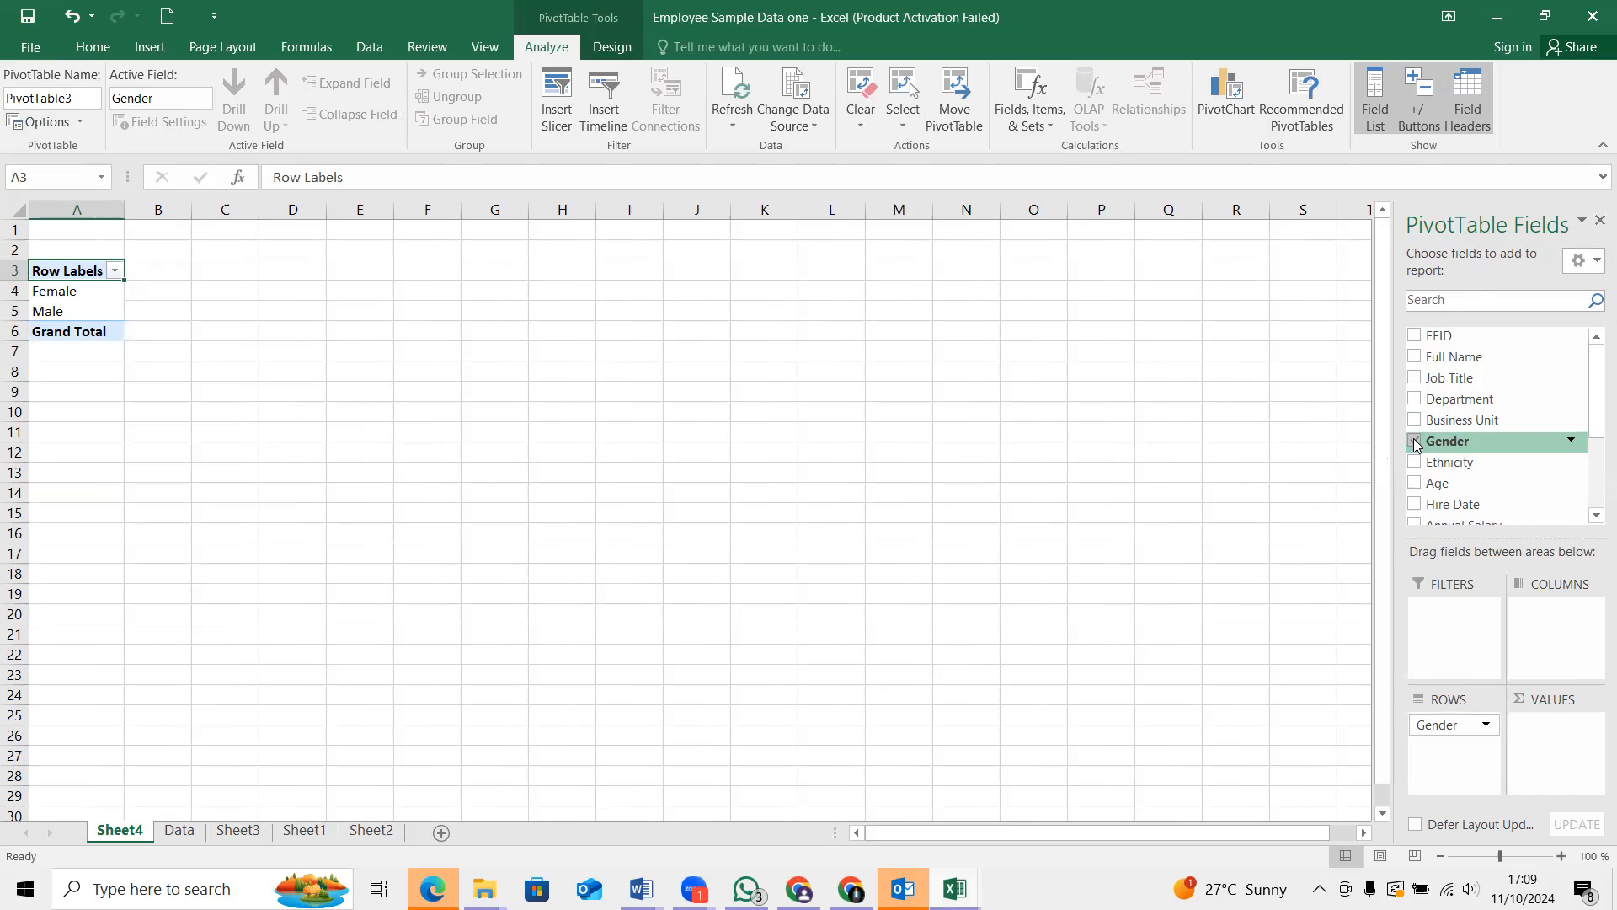
left_click(1417, 484)
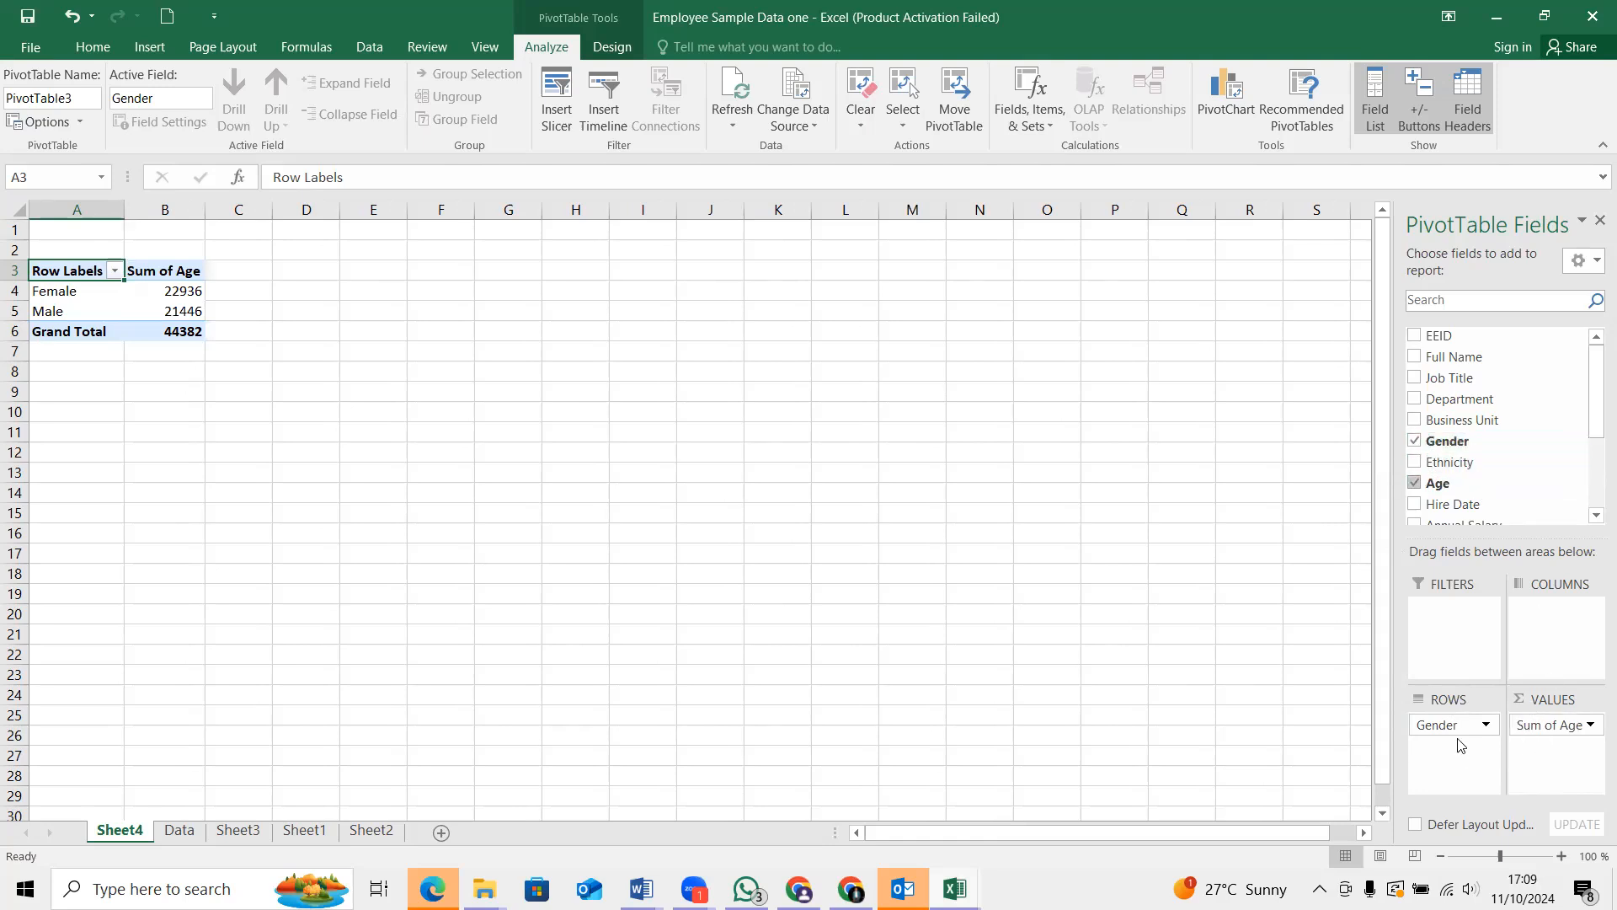
left_click(1591, 727)
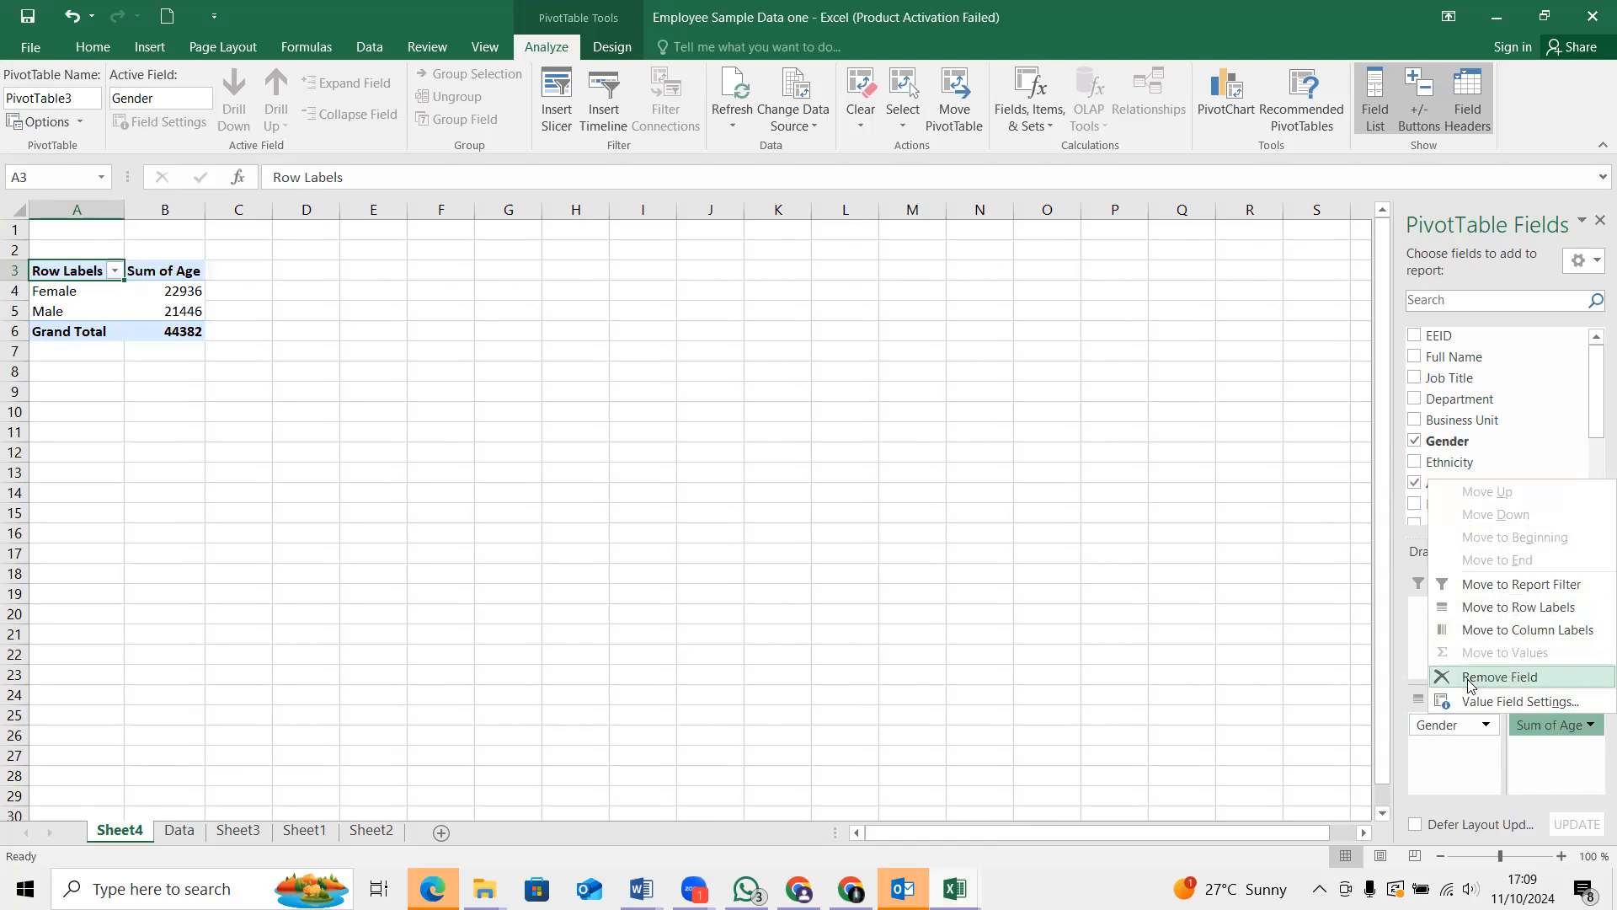
left_click(1516, 703)
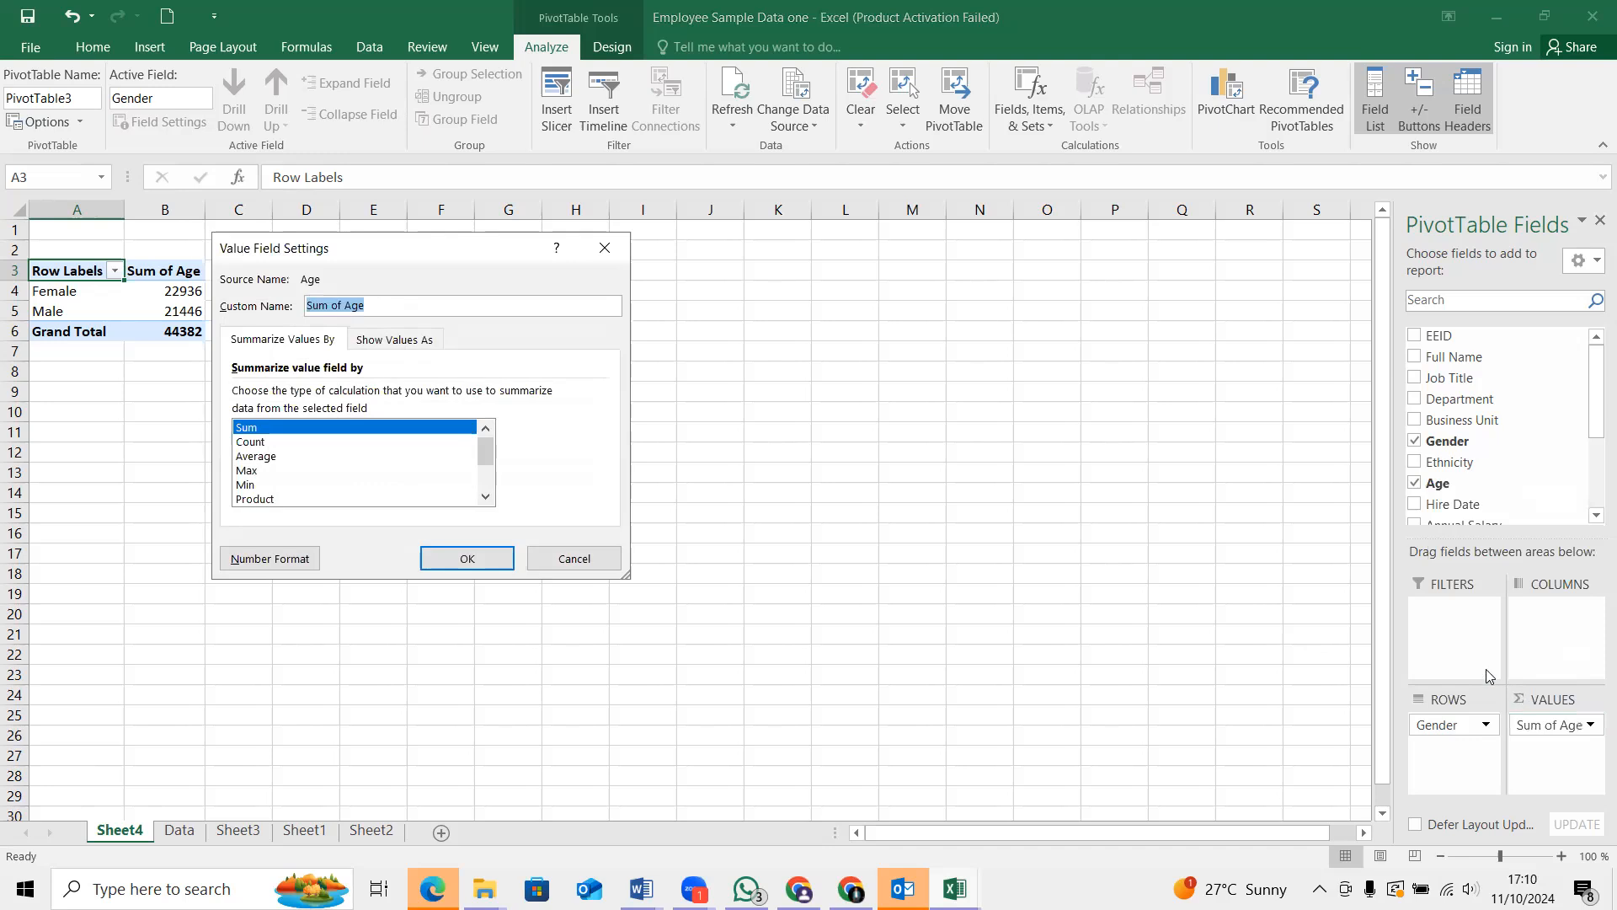
left_click(262, 457)
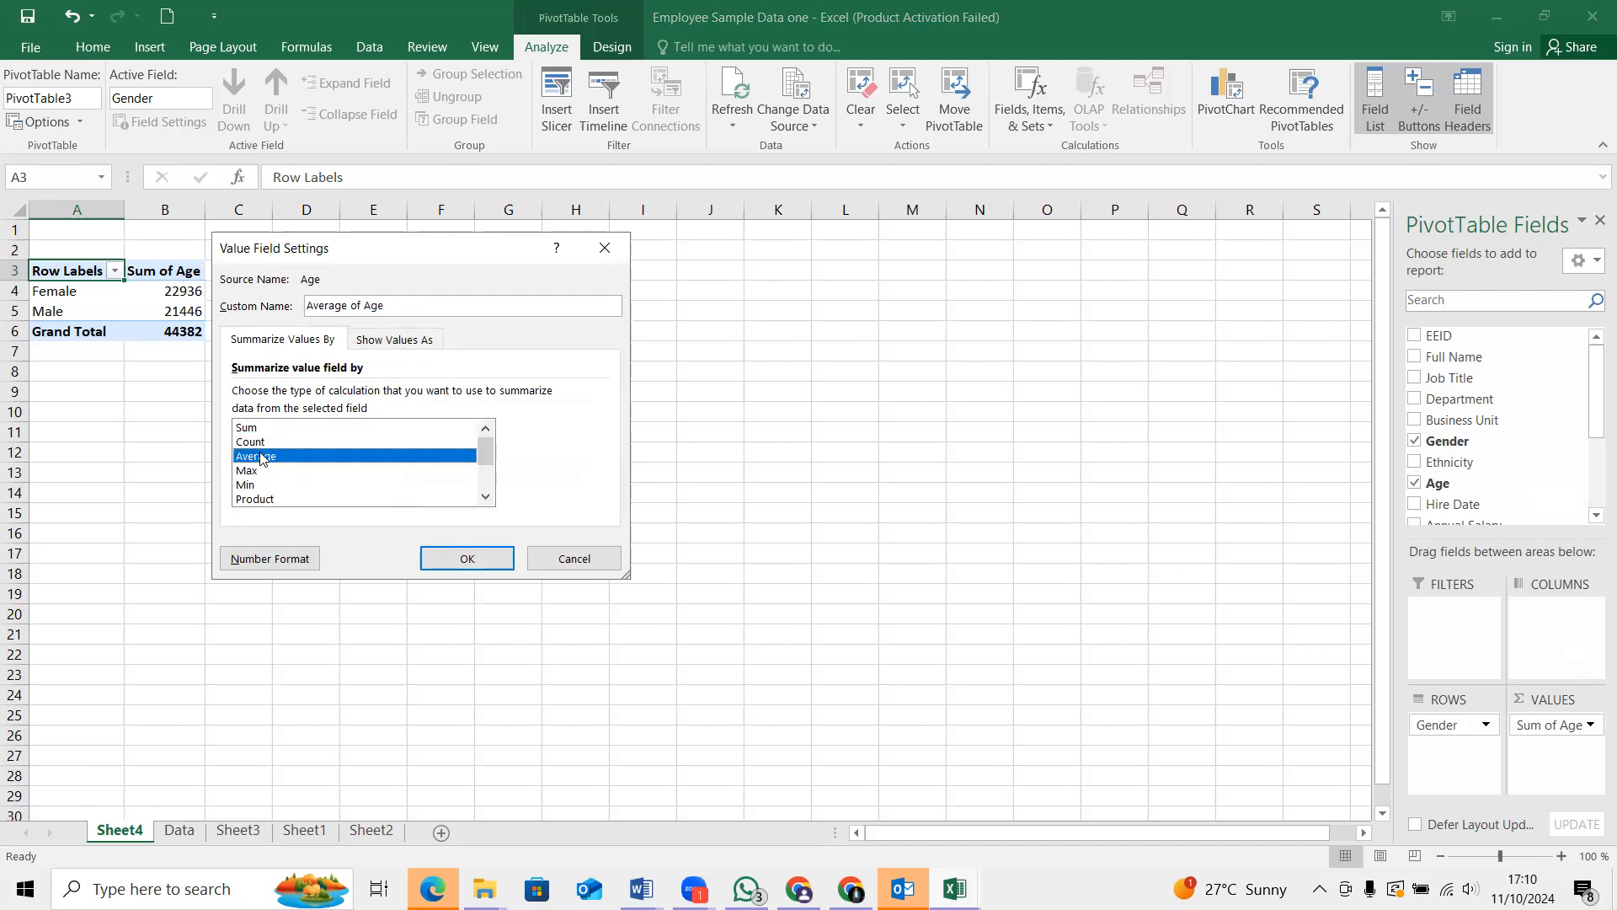
left_click(468, 559)
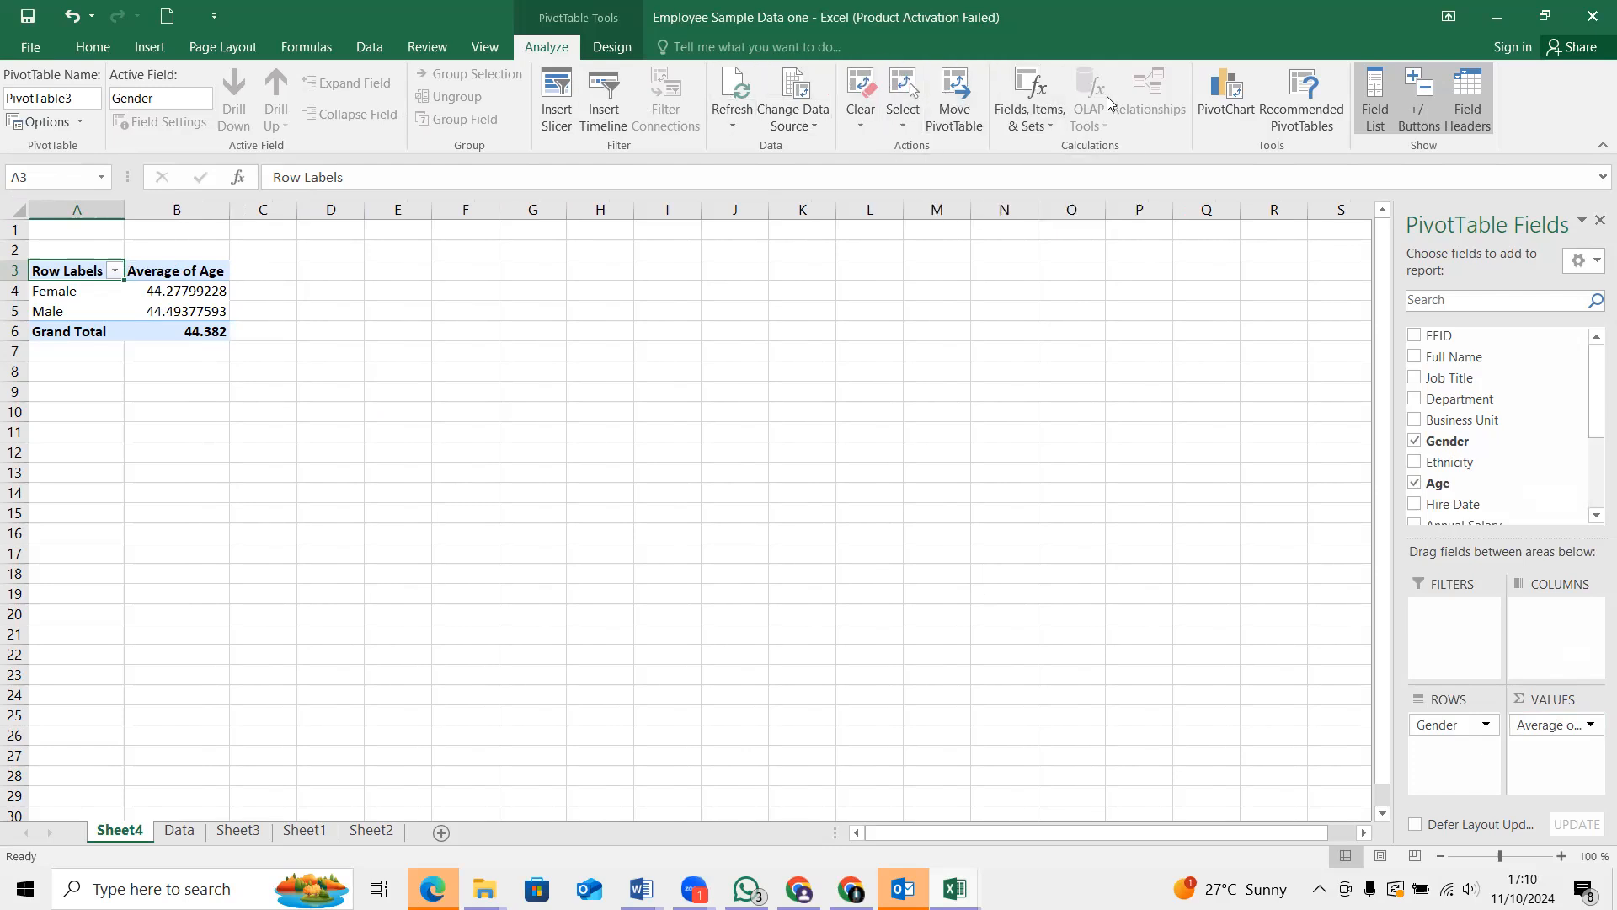
Insert a Clustered Column PivotChart of average age by gender and move it up beside the PivotTable
left_click(1226, 113)
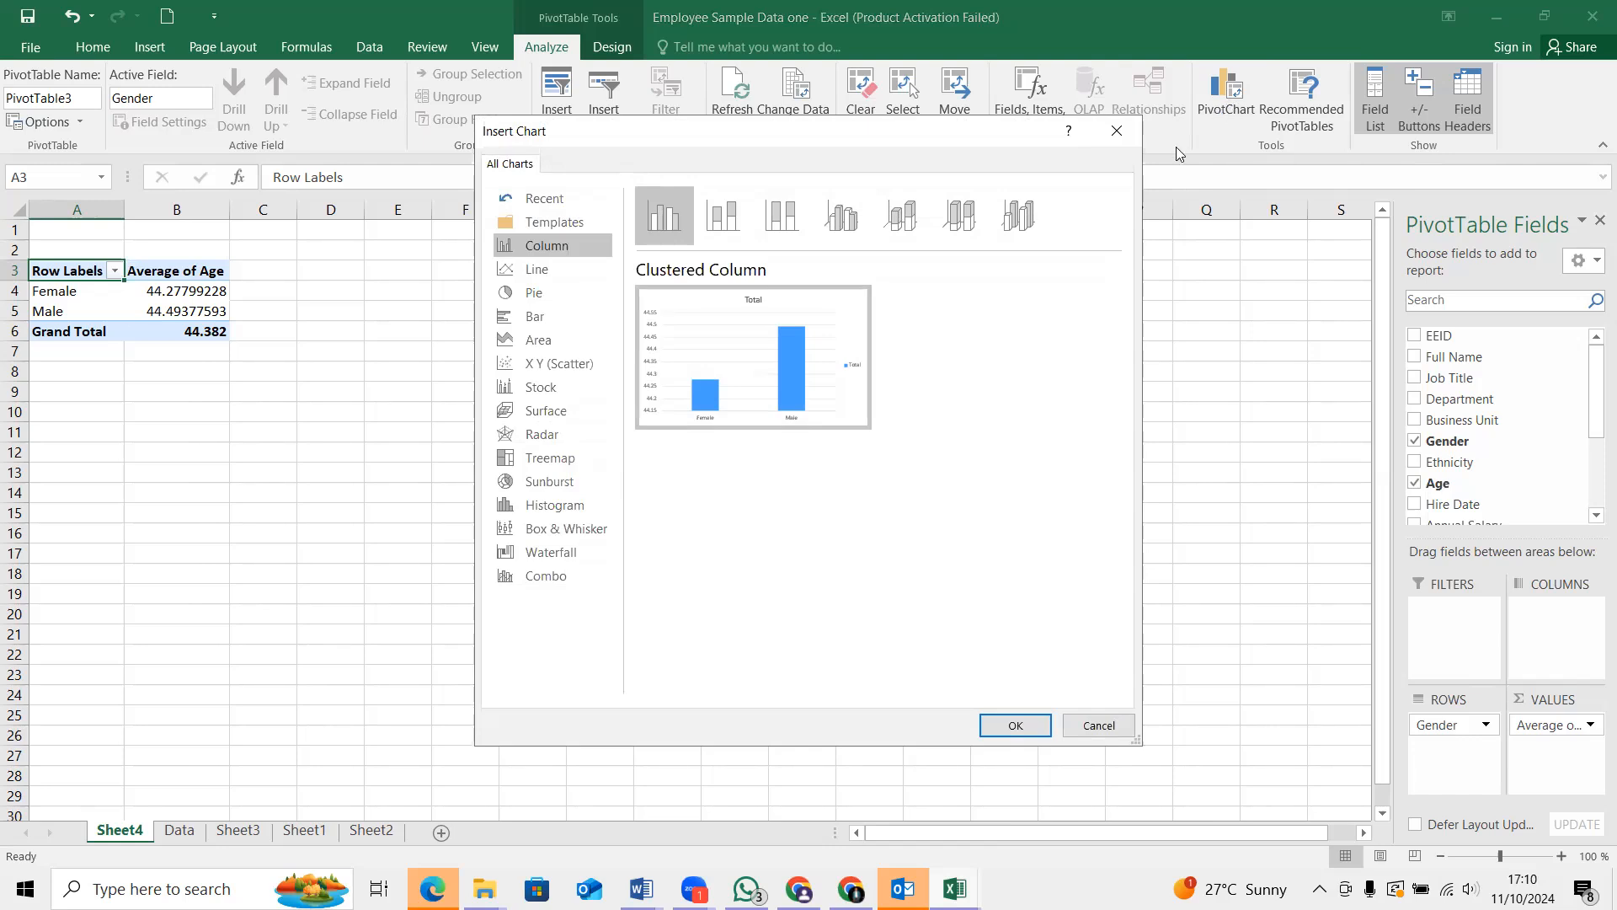
mouse_move(758, 405)
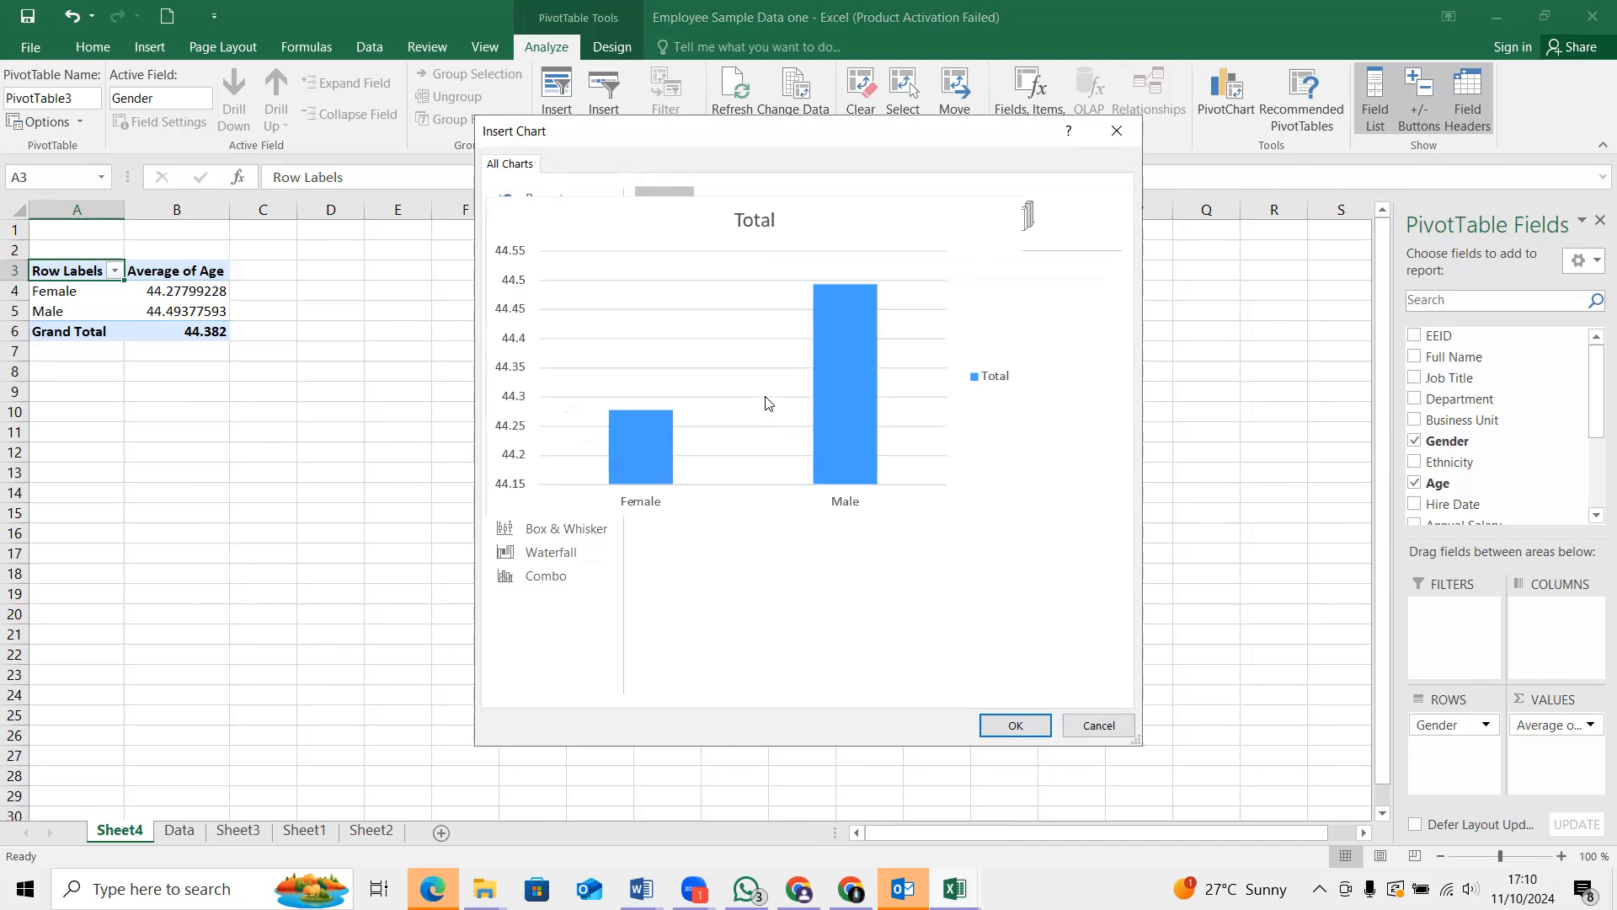
left_click(1014, 725)
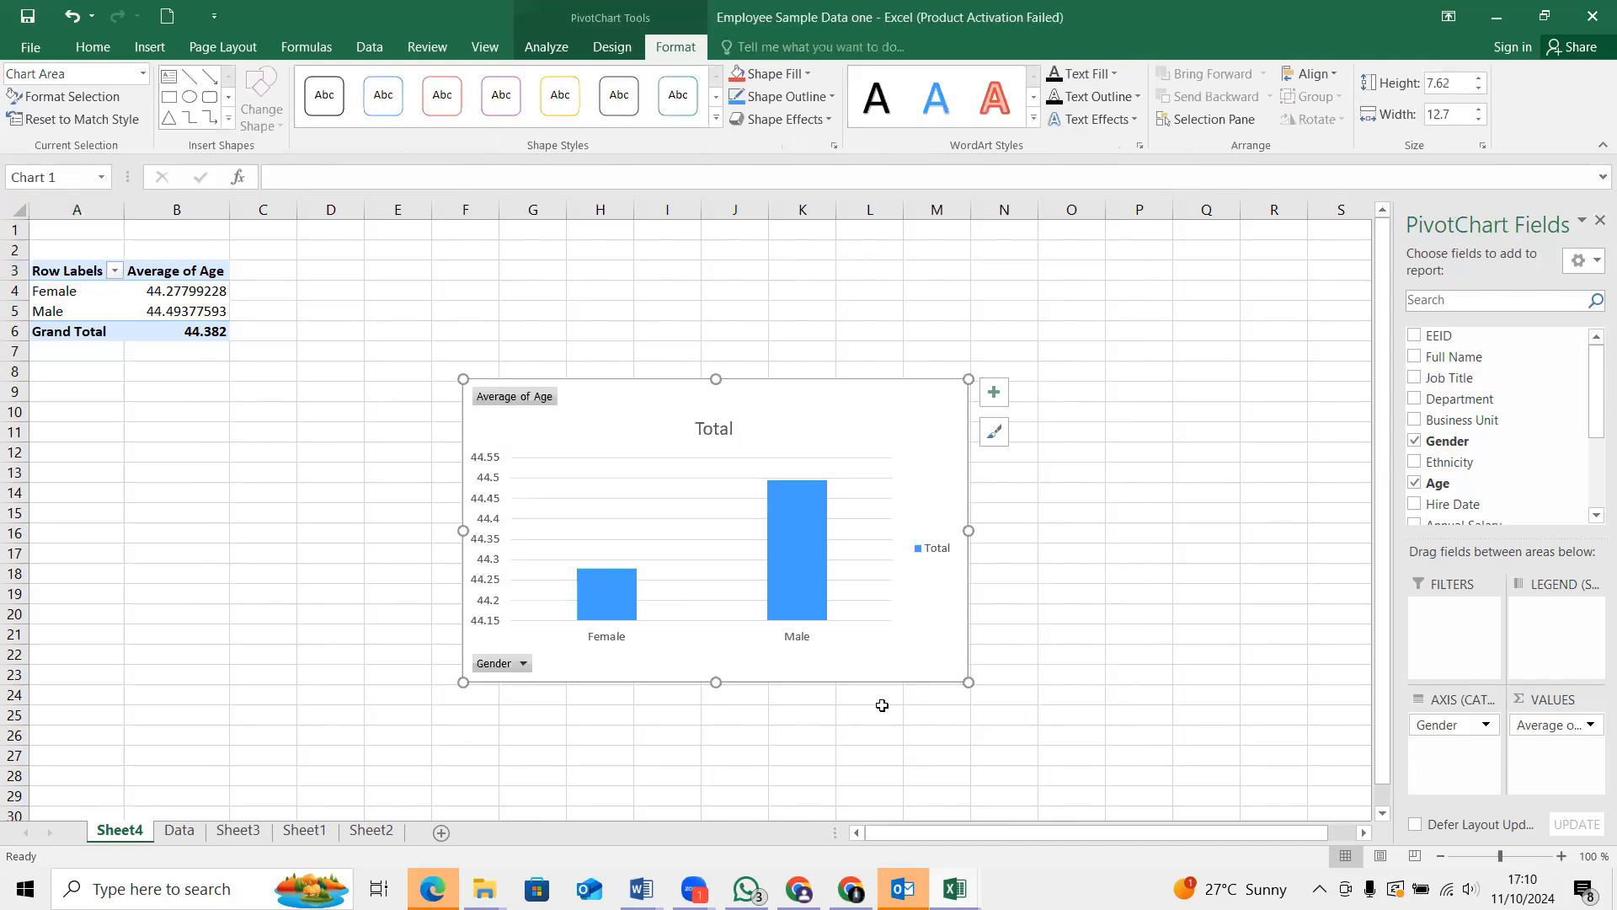
left_click_drag(635, 426, 536, 266)
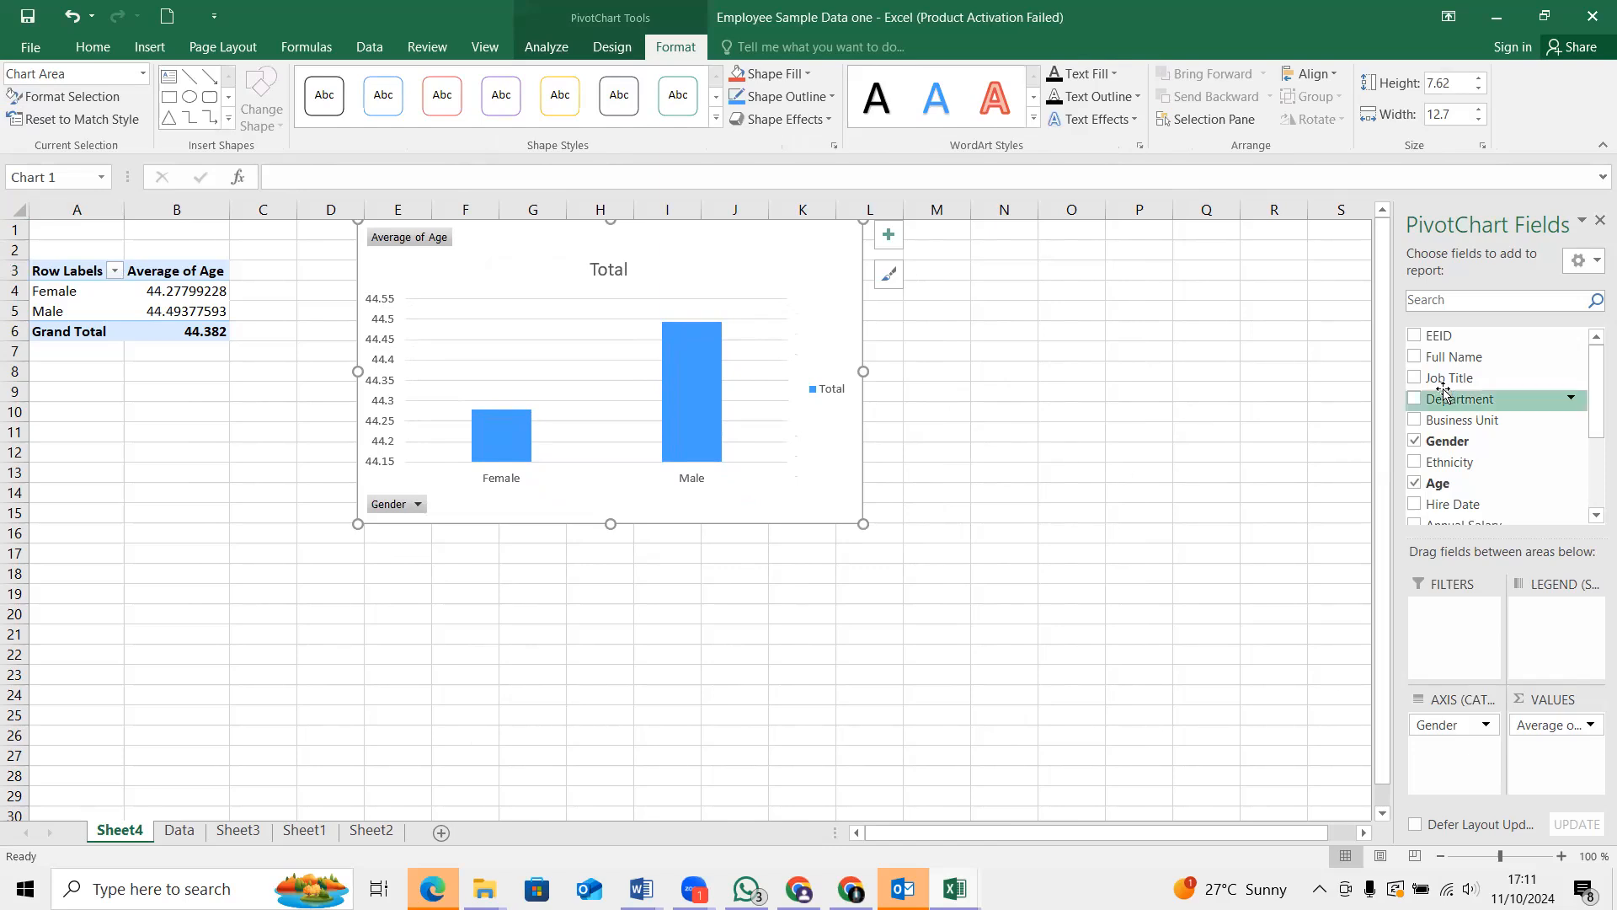
Try adding Department to the PivotChart, and undo all changes back through the PivotTable's creation and the last Sales Q2 edit
left_click(1416, 402)
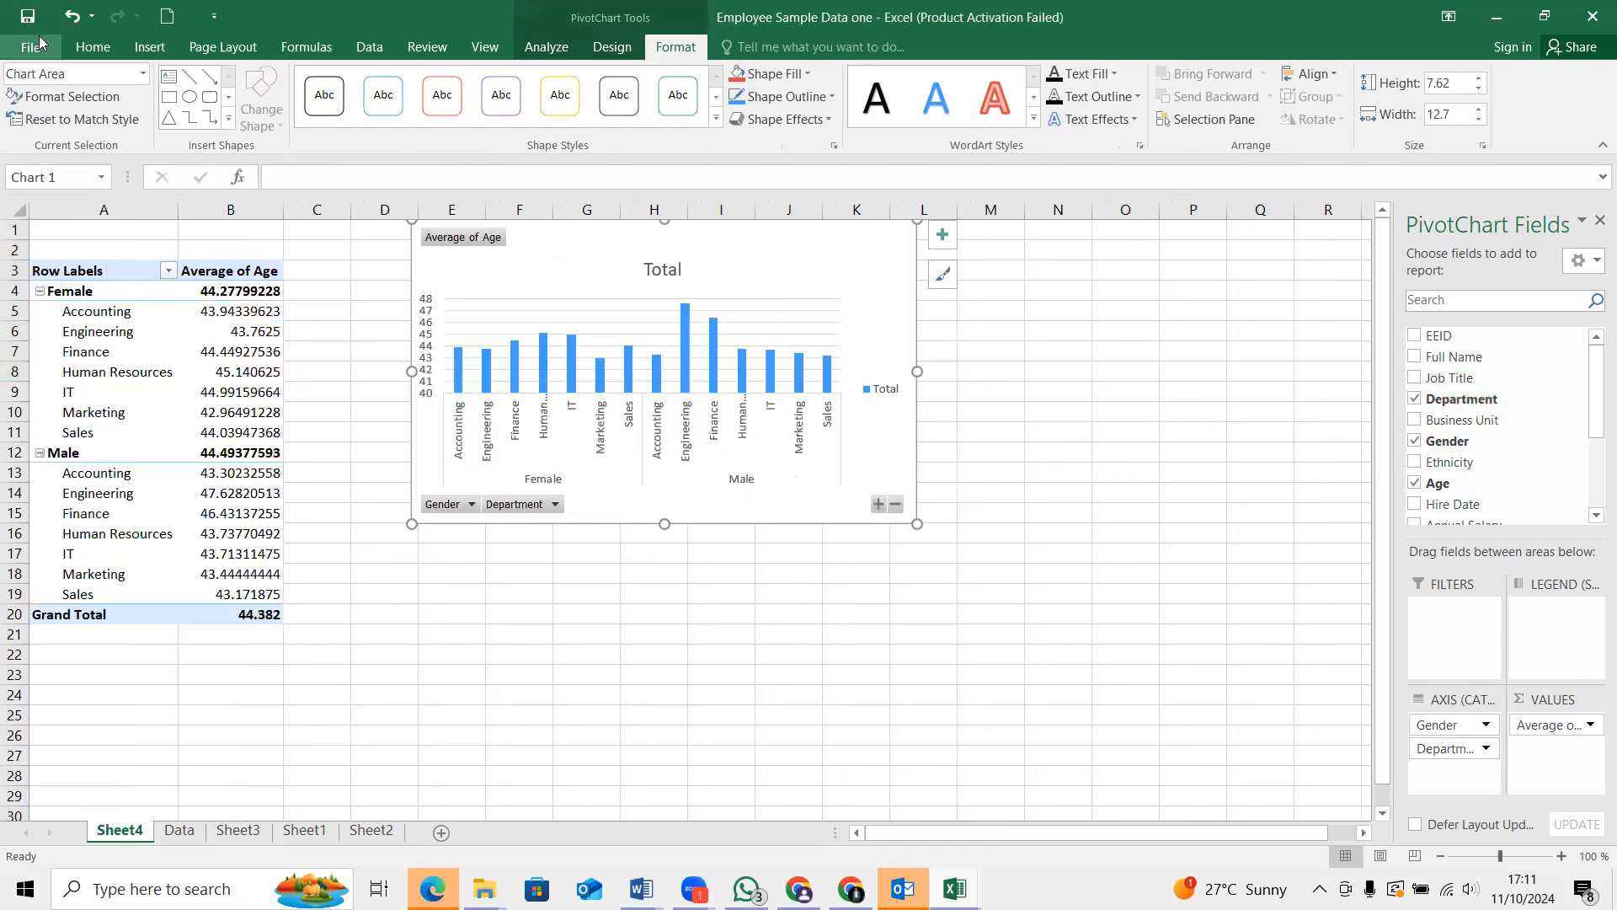
left_click(71, 16)
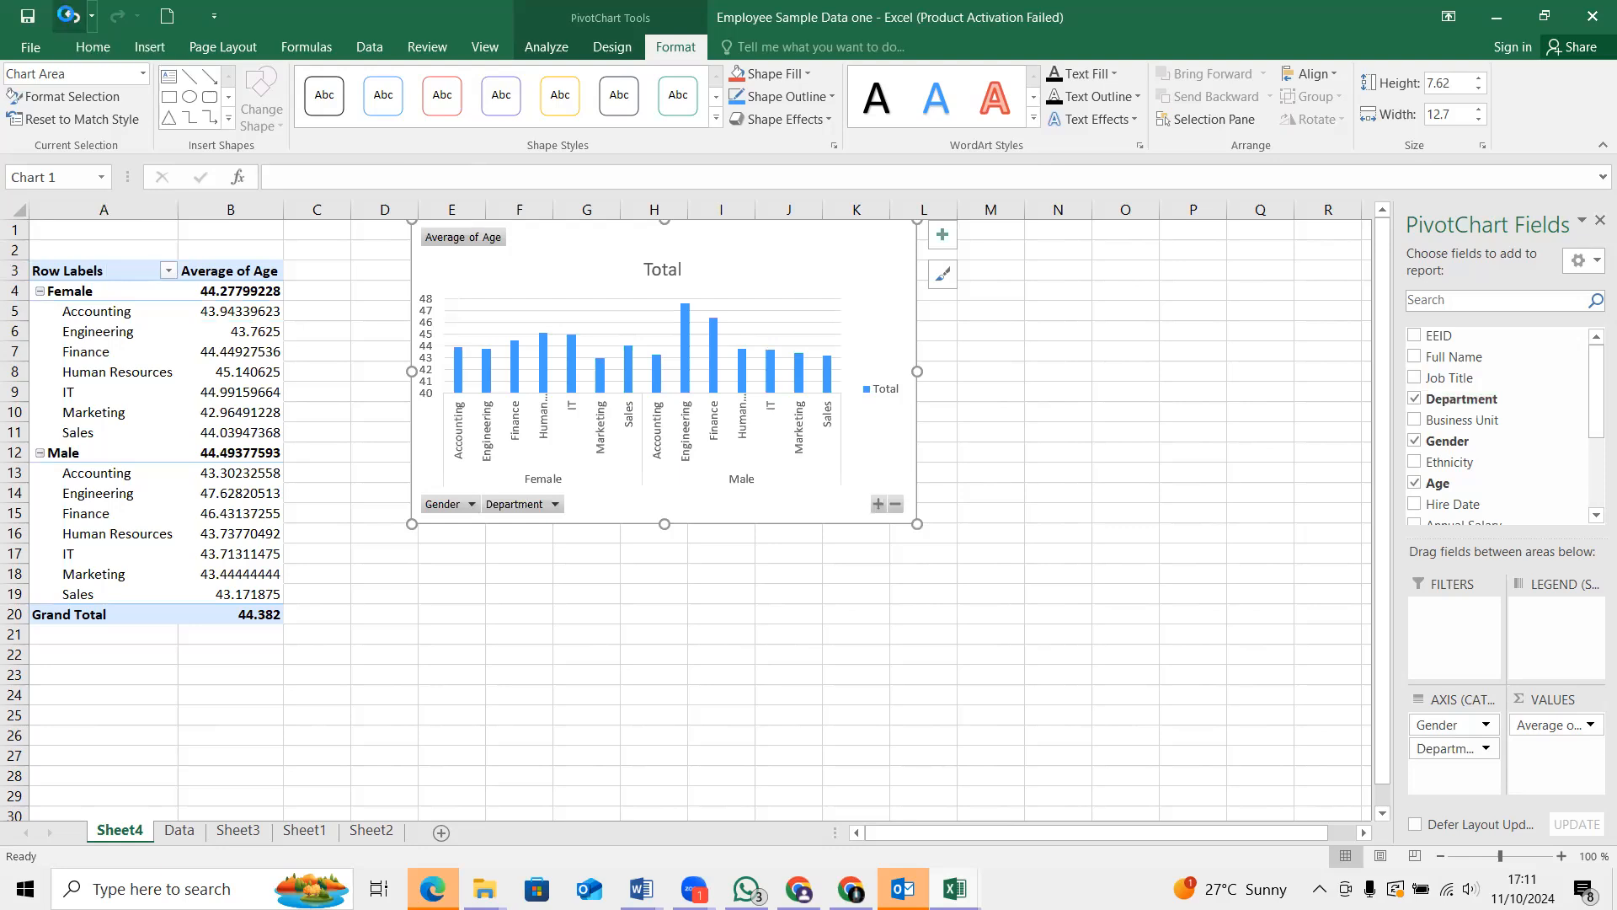
left_click(70, 16)
left_click(71, 16)
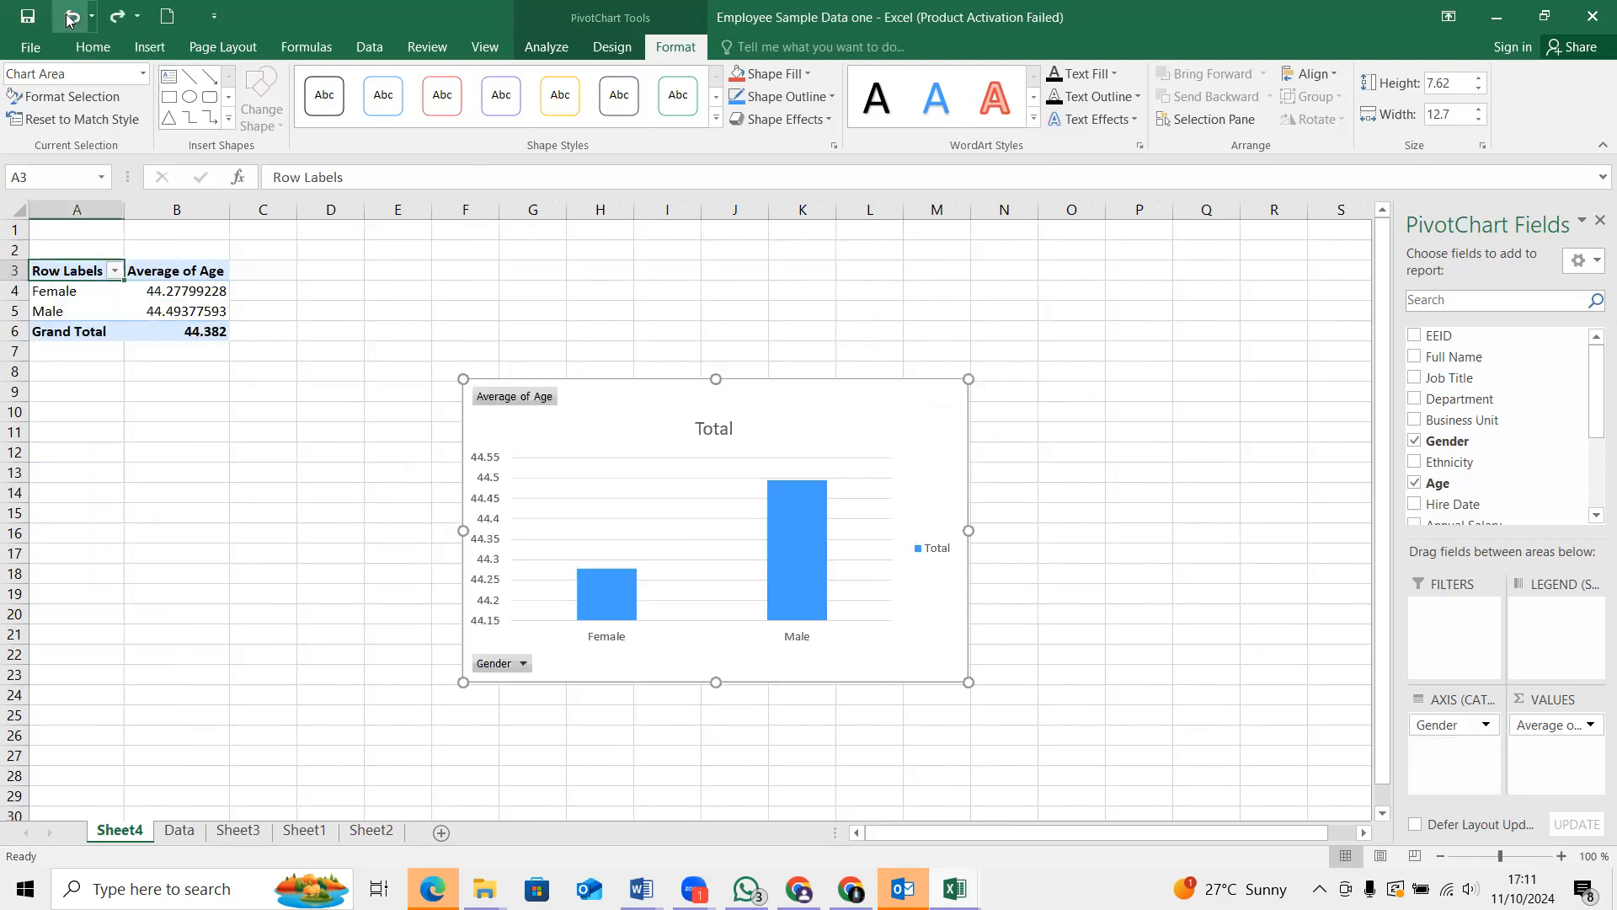
left_click(71, 16)
left_click(71, 16)
left_click(71, 16)
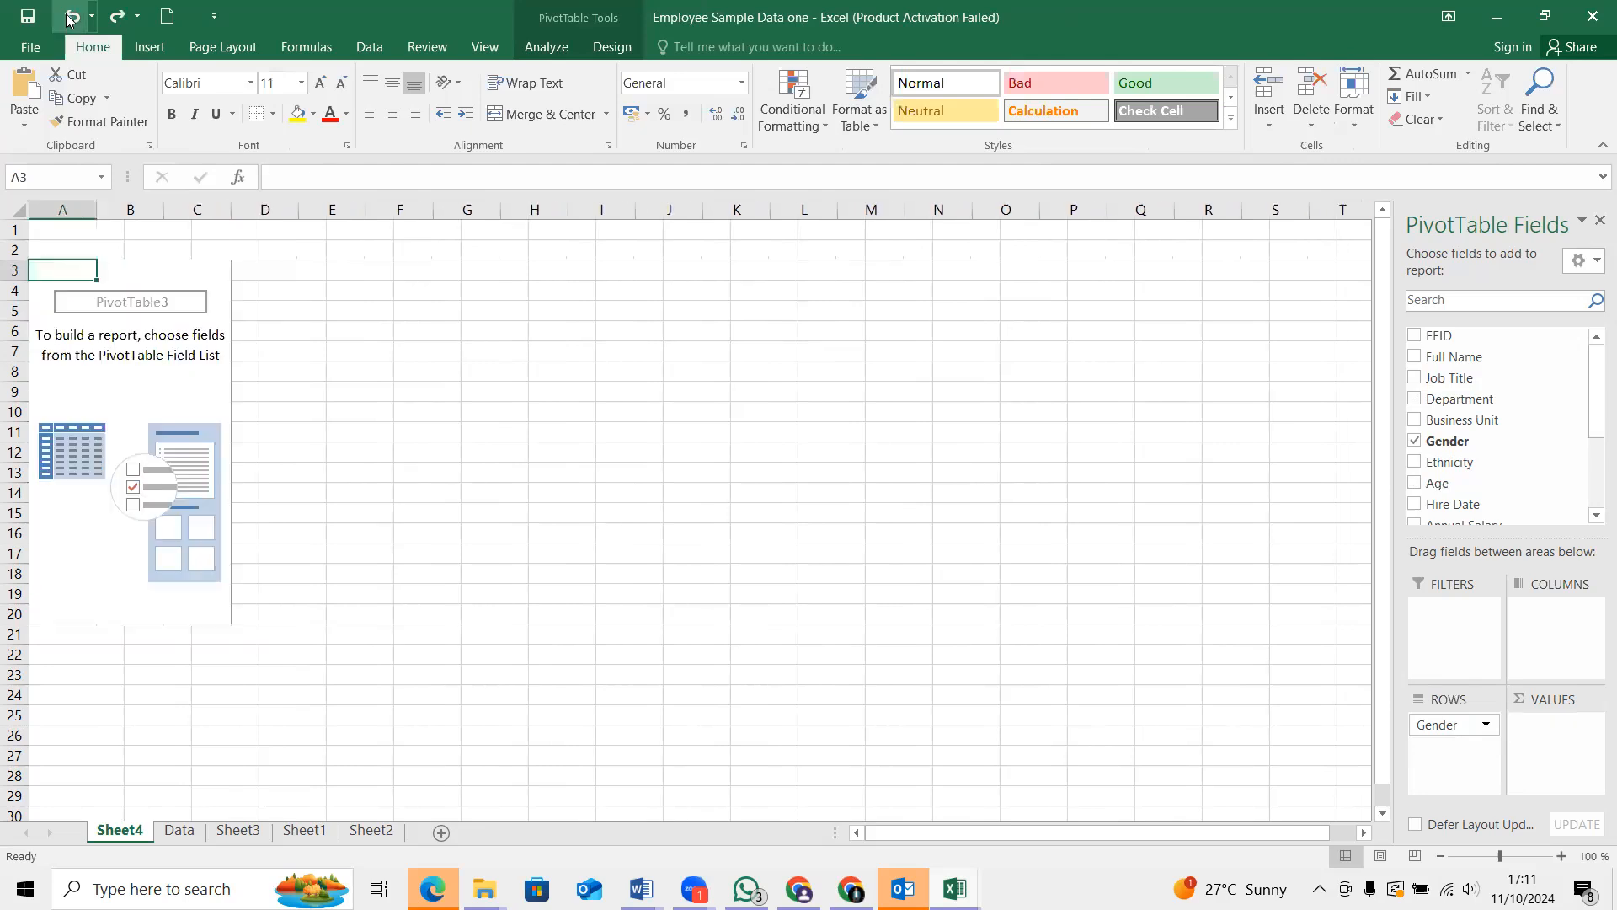
left_click(70, 16)
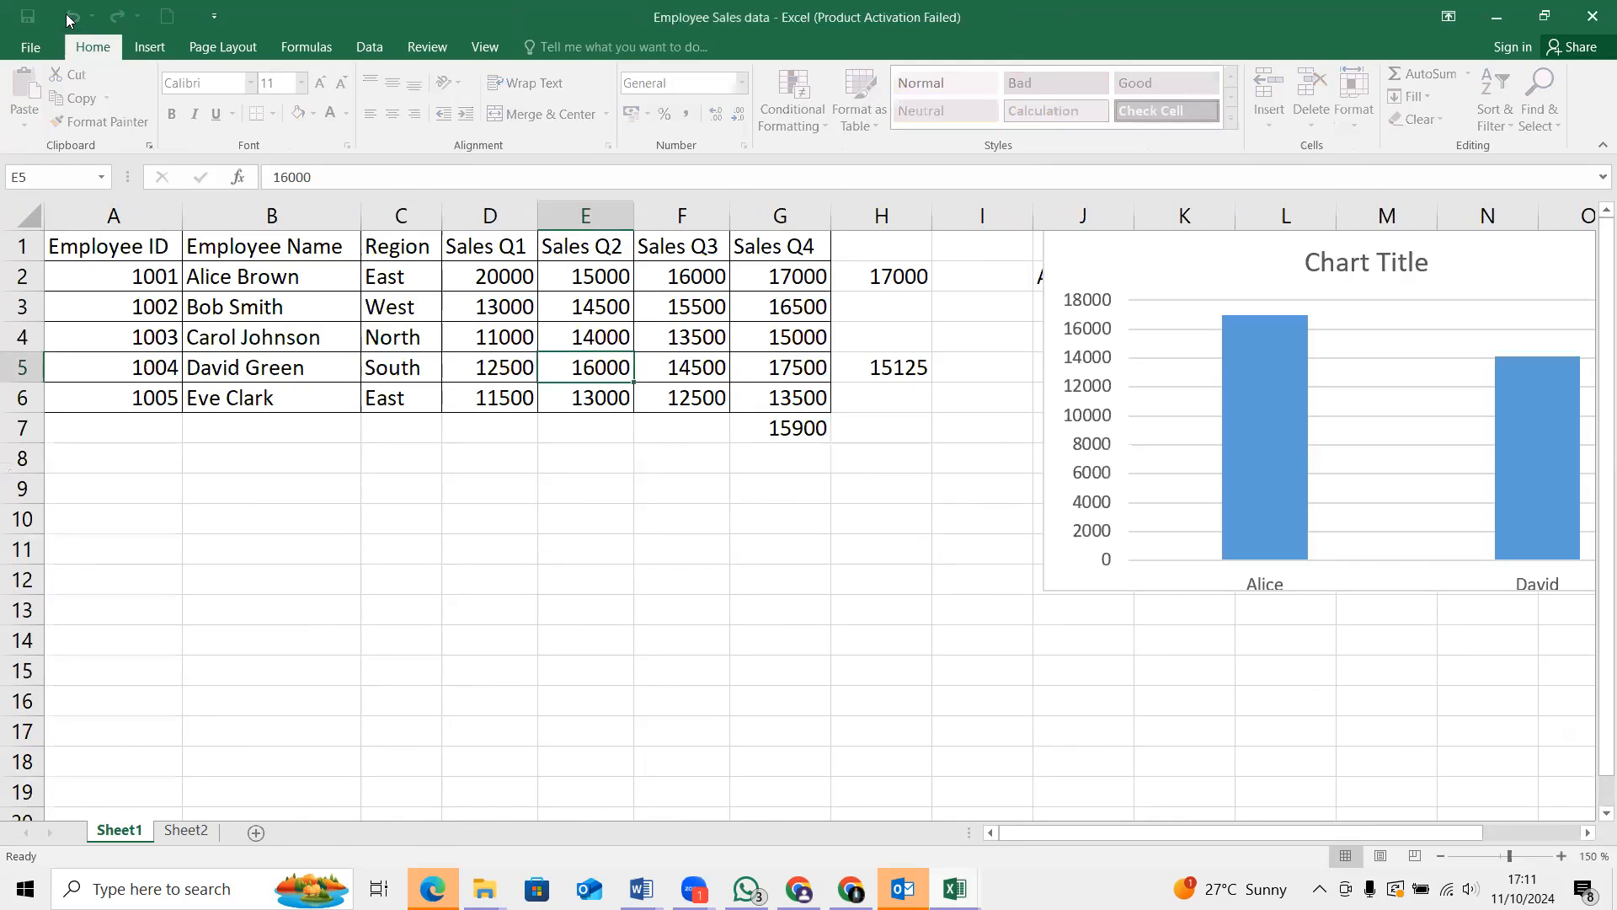
left_click(71, 16)
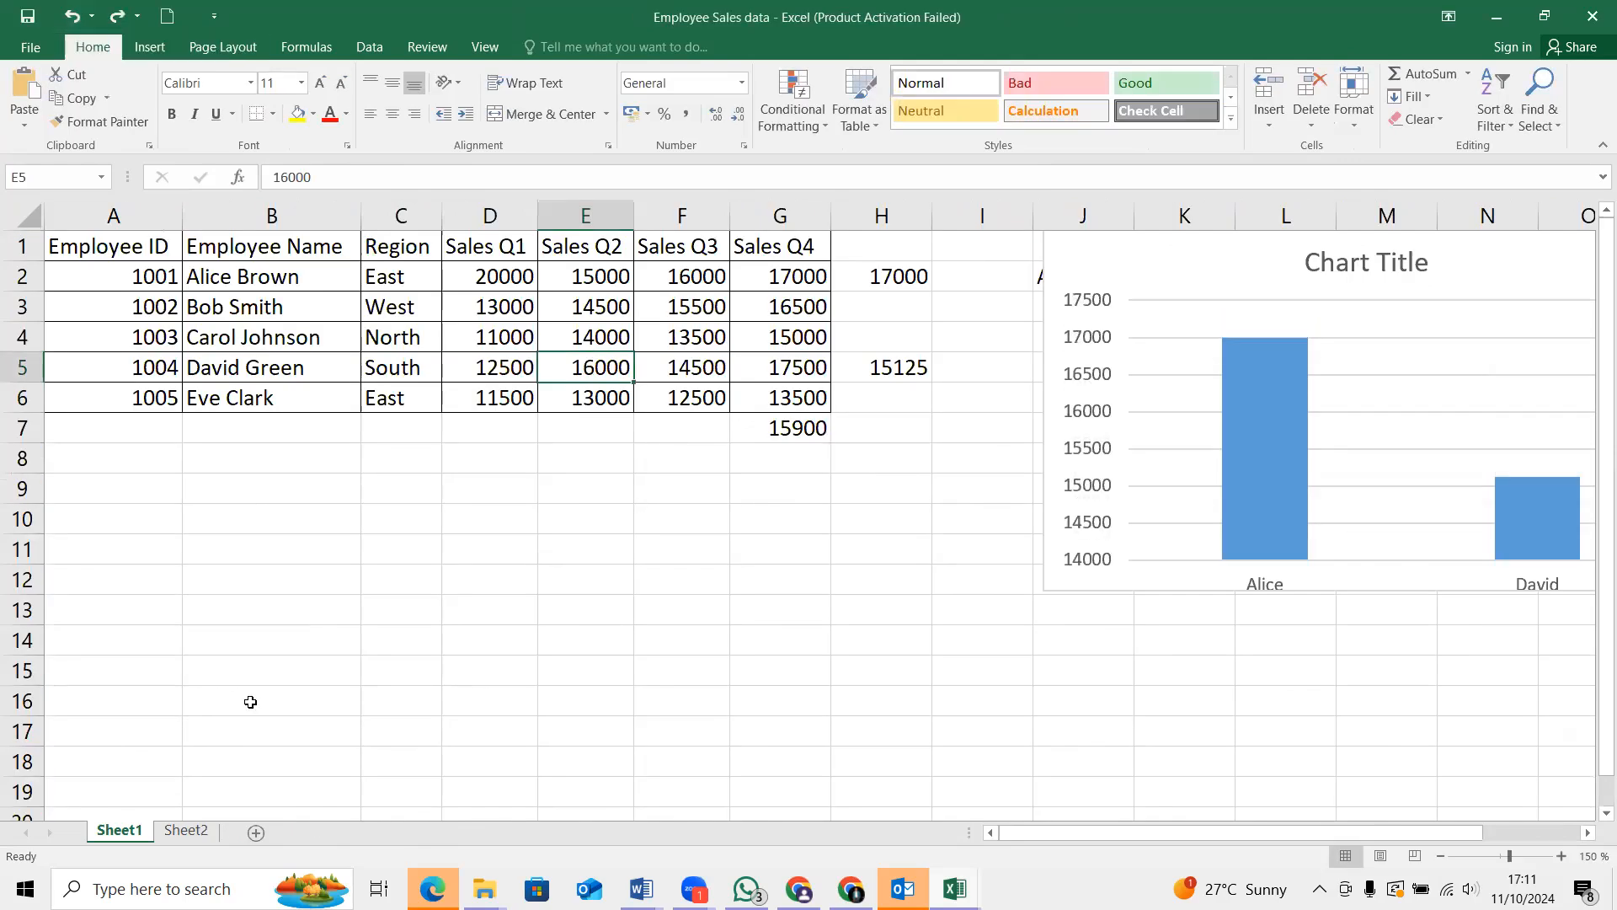
scroll(179, 803, "down", 1)
scroll(126, 796, "down", 5)
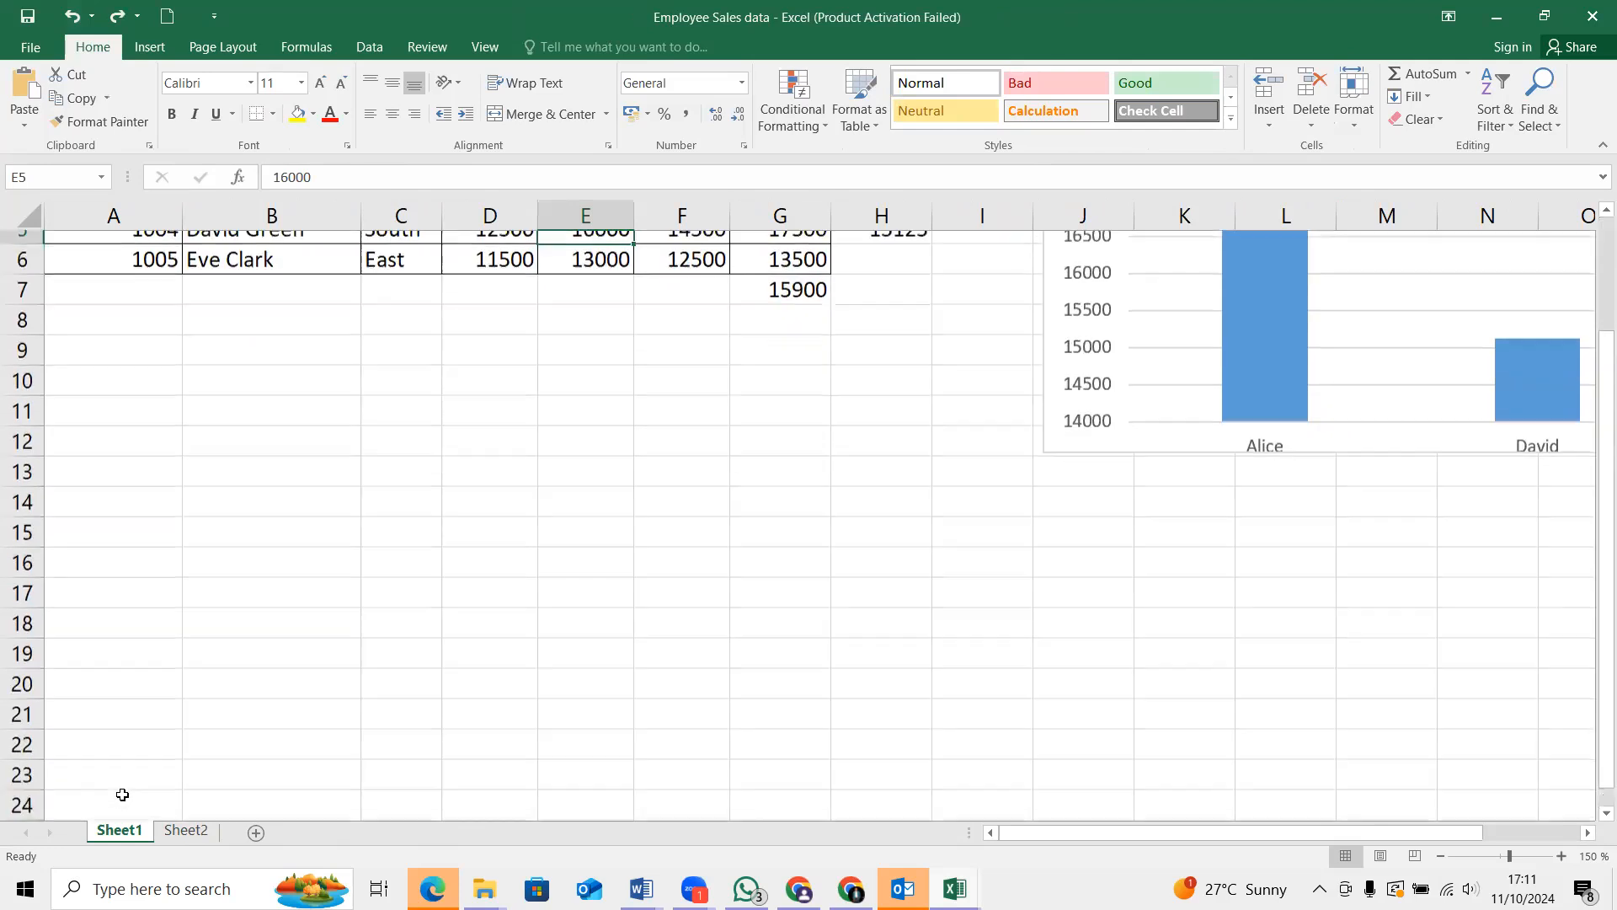
scroll(44, 834, "down", 2)
scroll(44, 834, "down", 12)
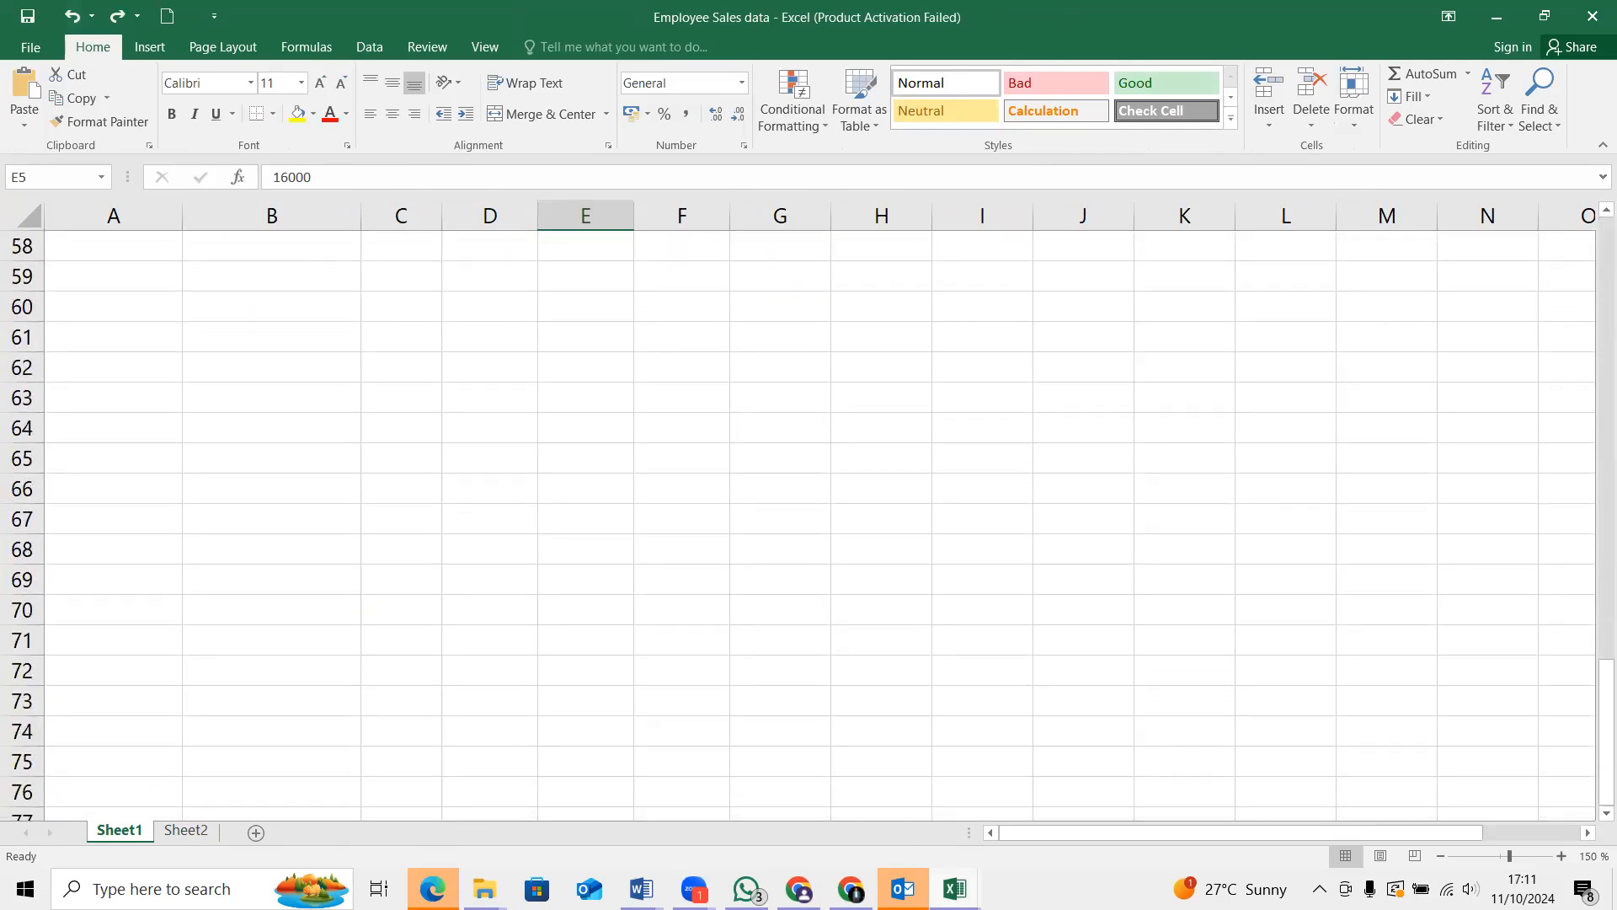
left_click(955, 889)
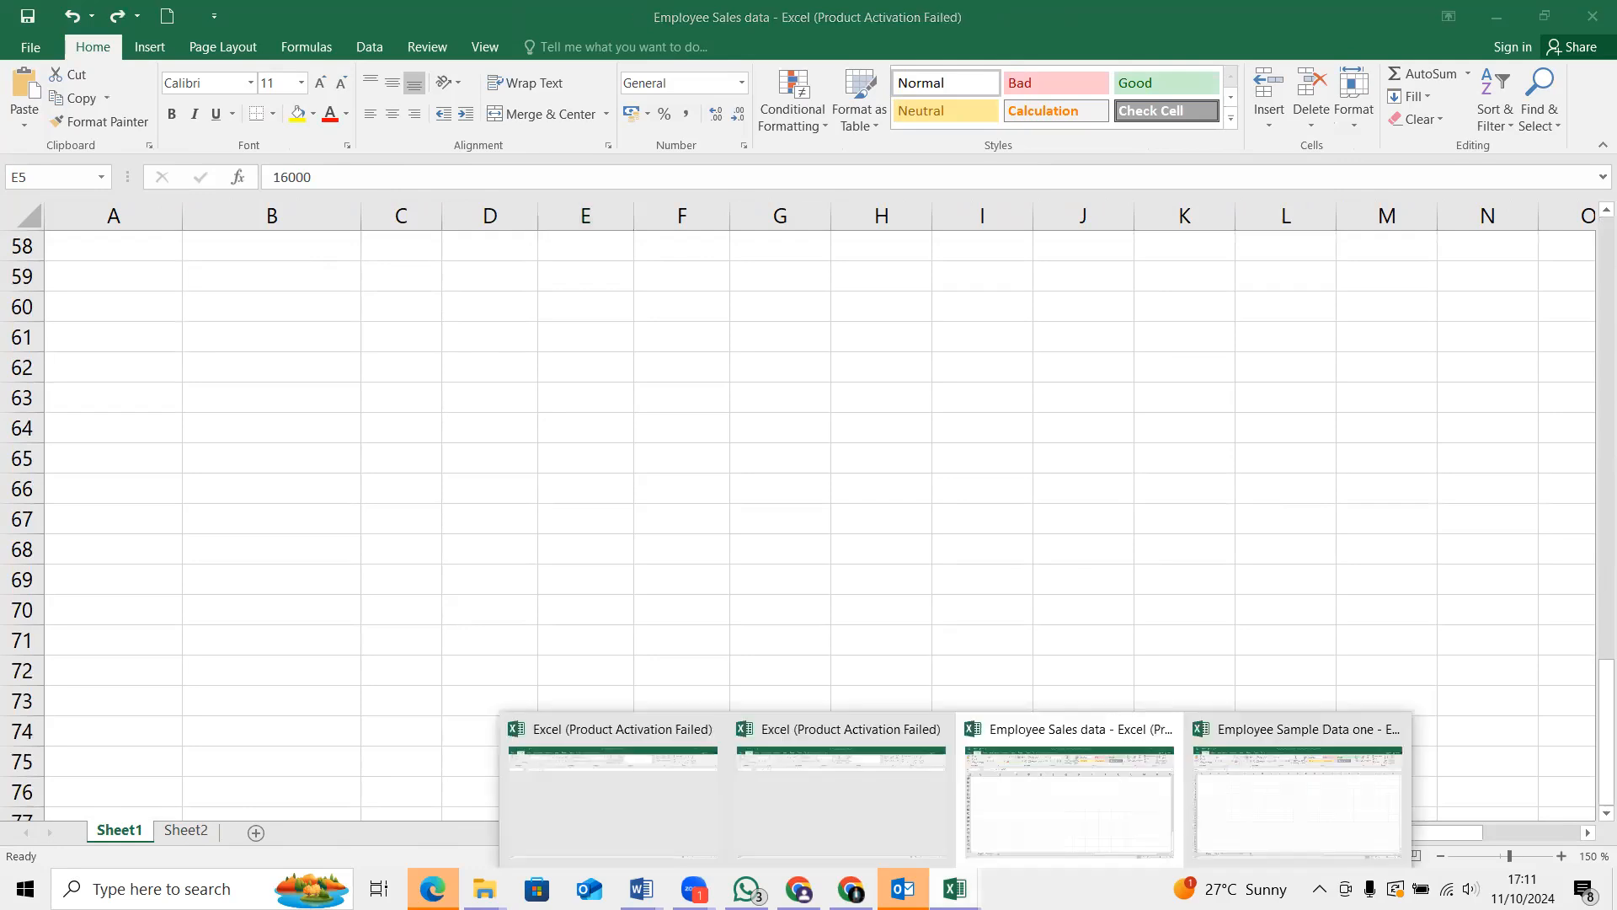
left_click(1070, 804)
scroll(279, 410, "up", 14)
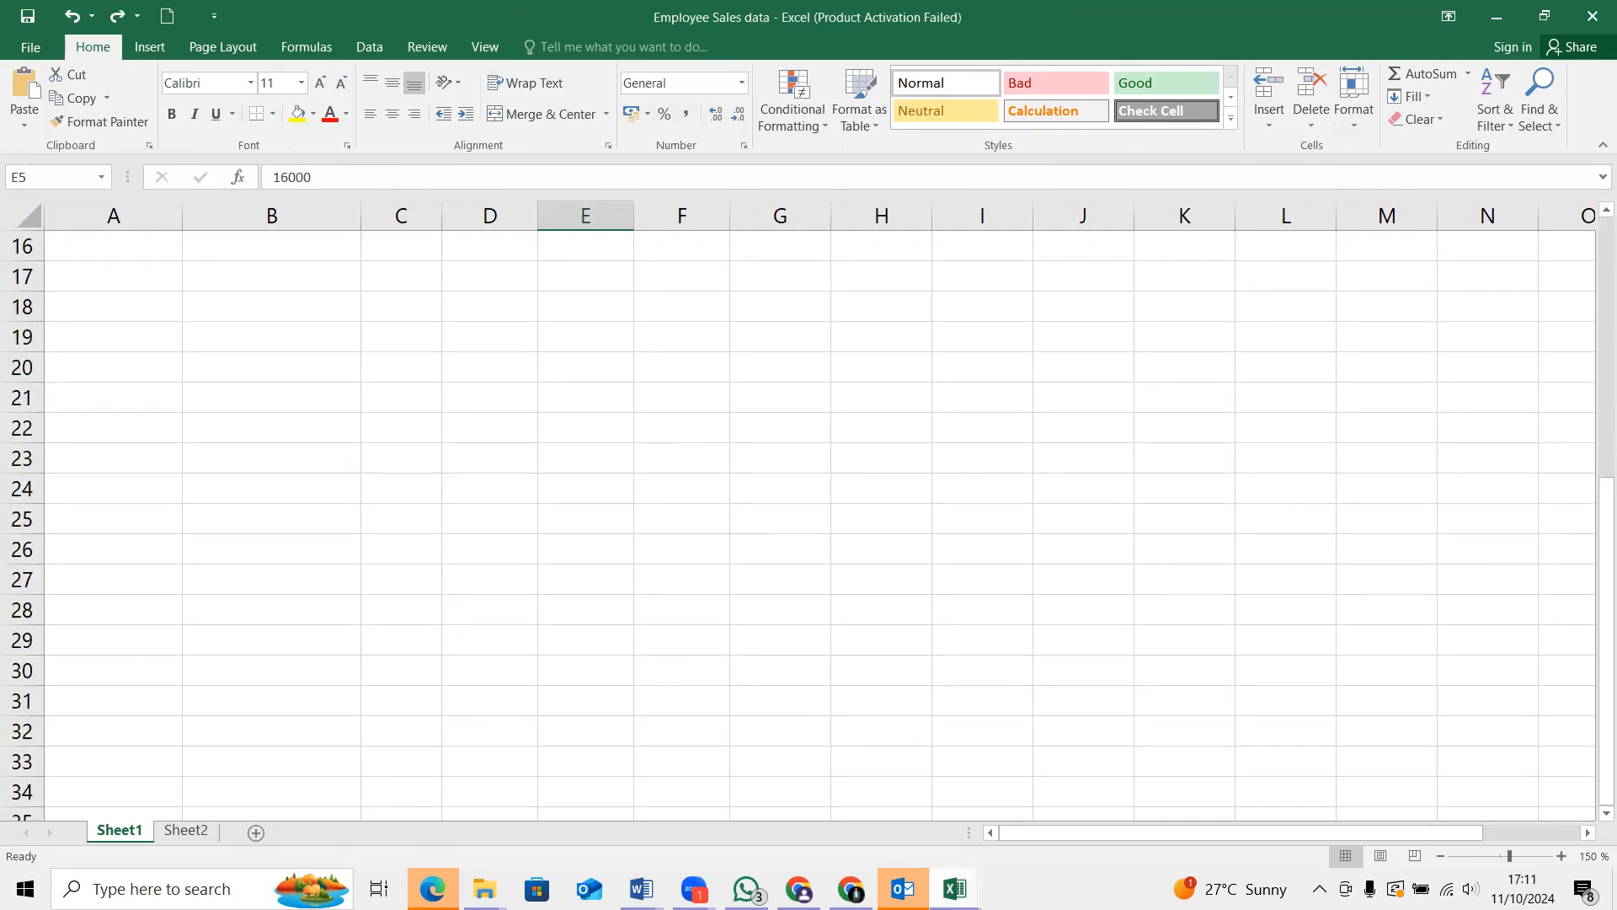
Switch to the Employee Sample Data one workbook and create a PivotTable from TBL_Employees on the Data sheet in a new worksheet
mouse_move(955, 889)
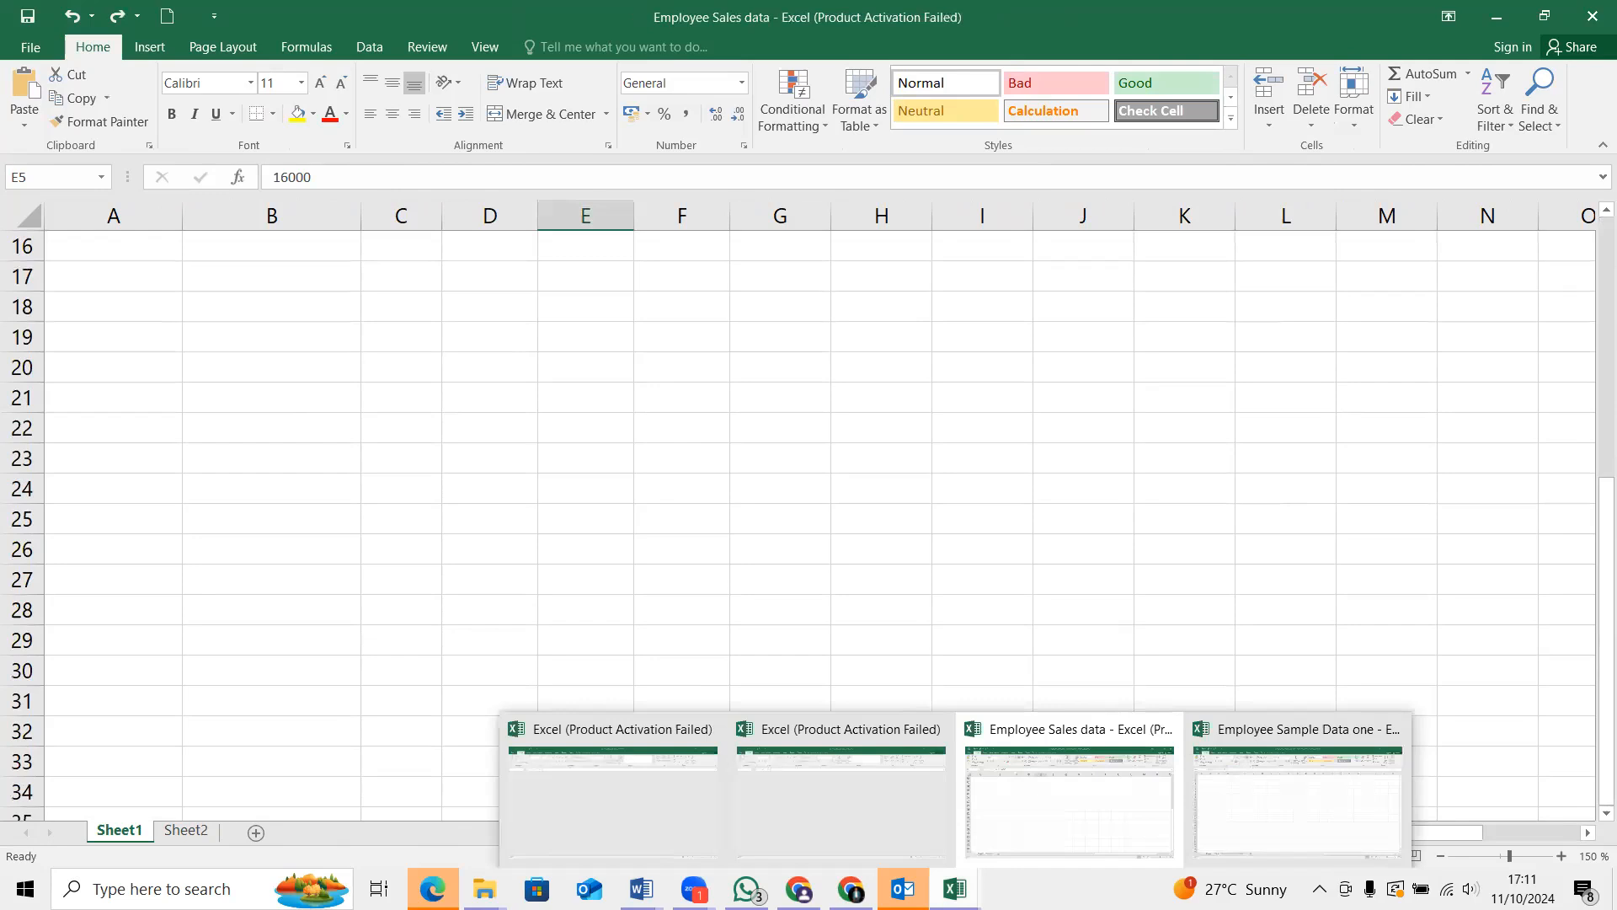
left_click(1308, 792)
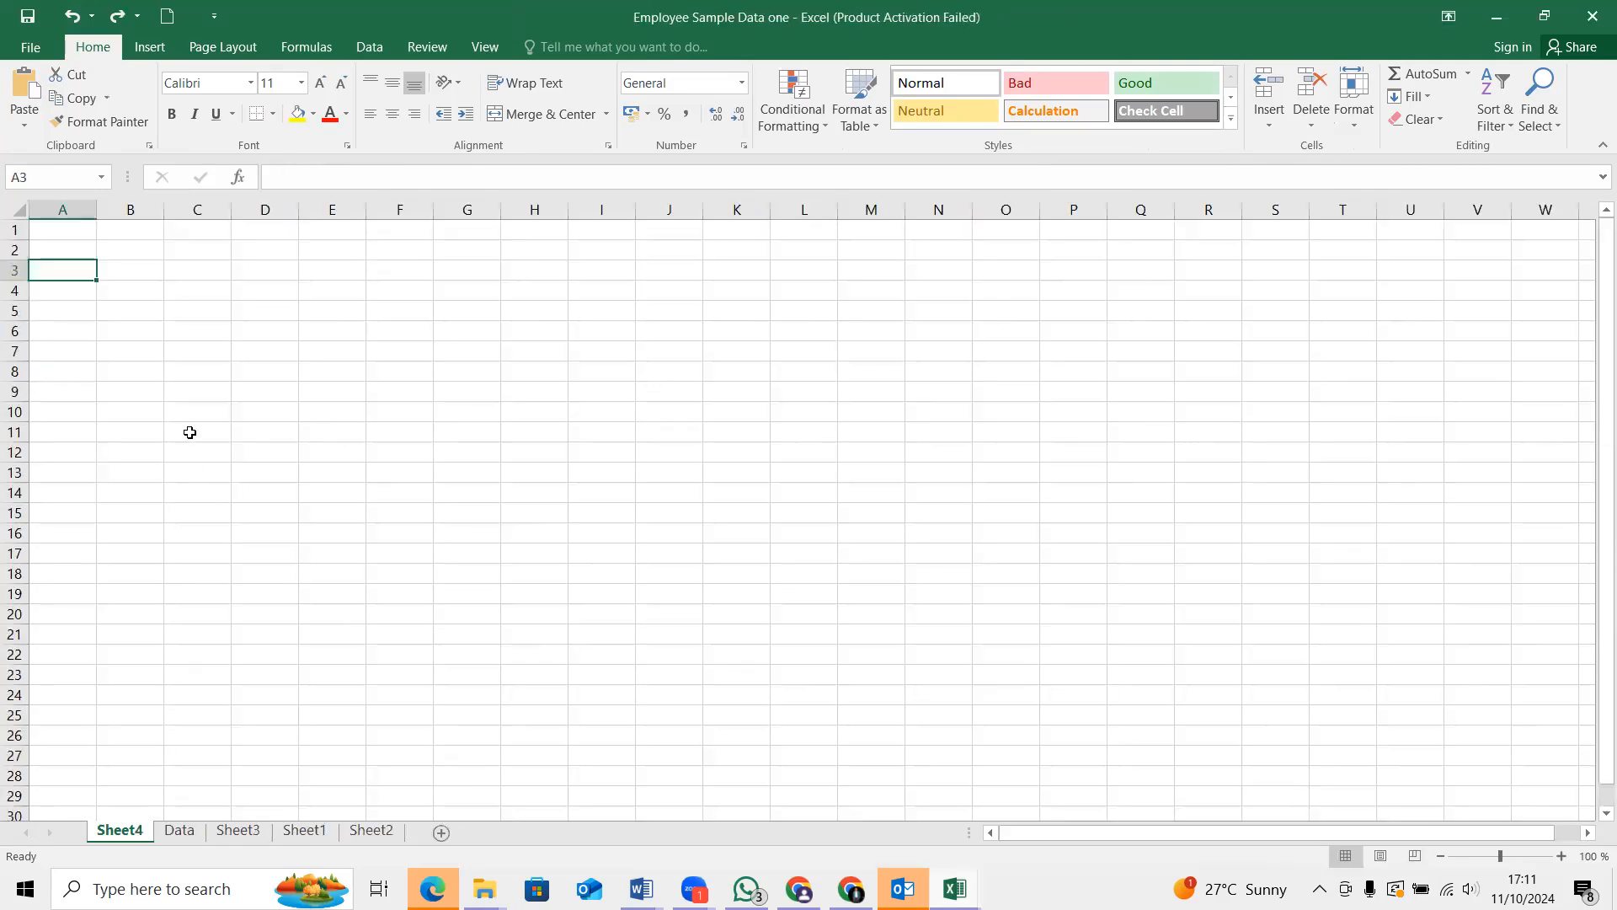
left_click(184, 831)
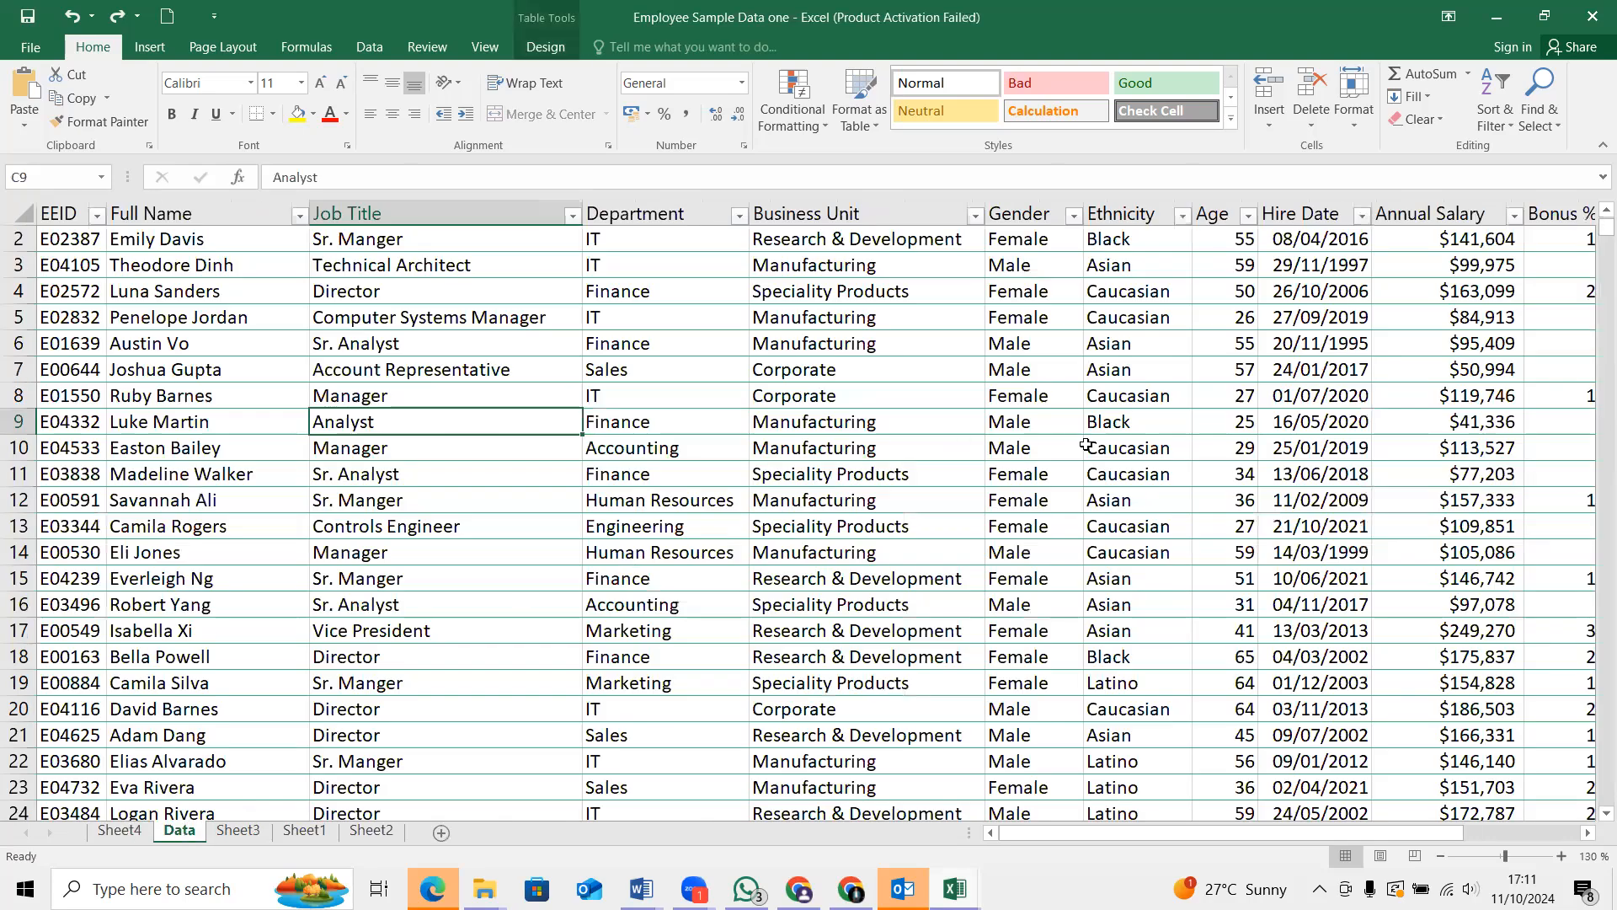
scroll(1188, 392, "up", 1)
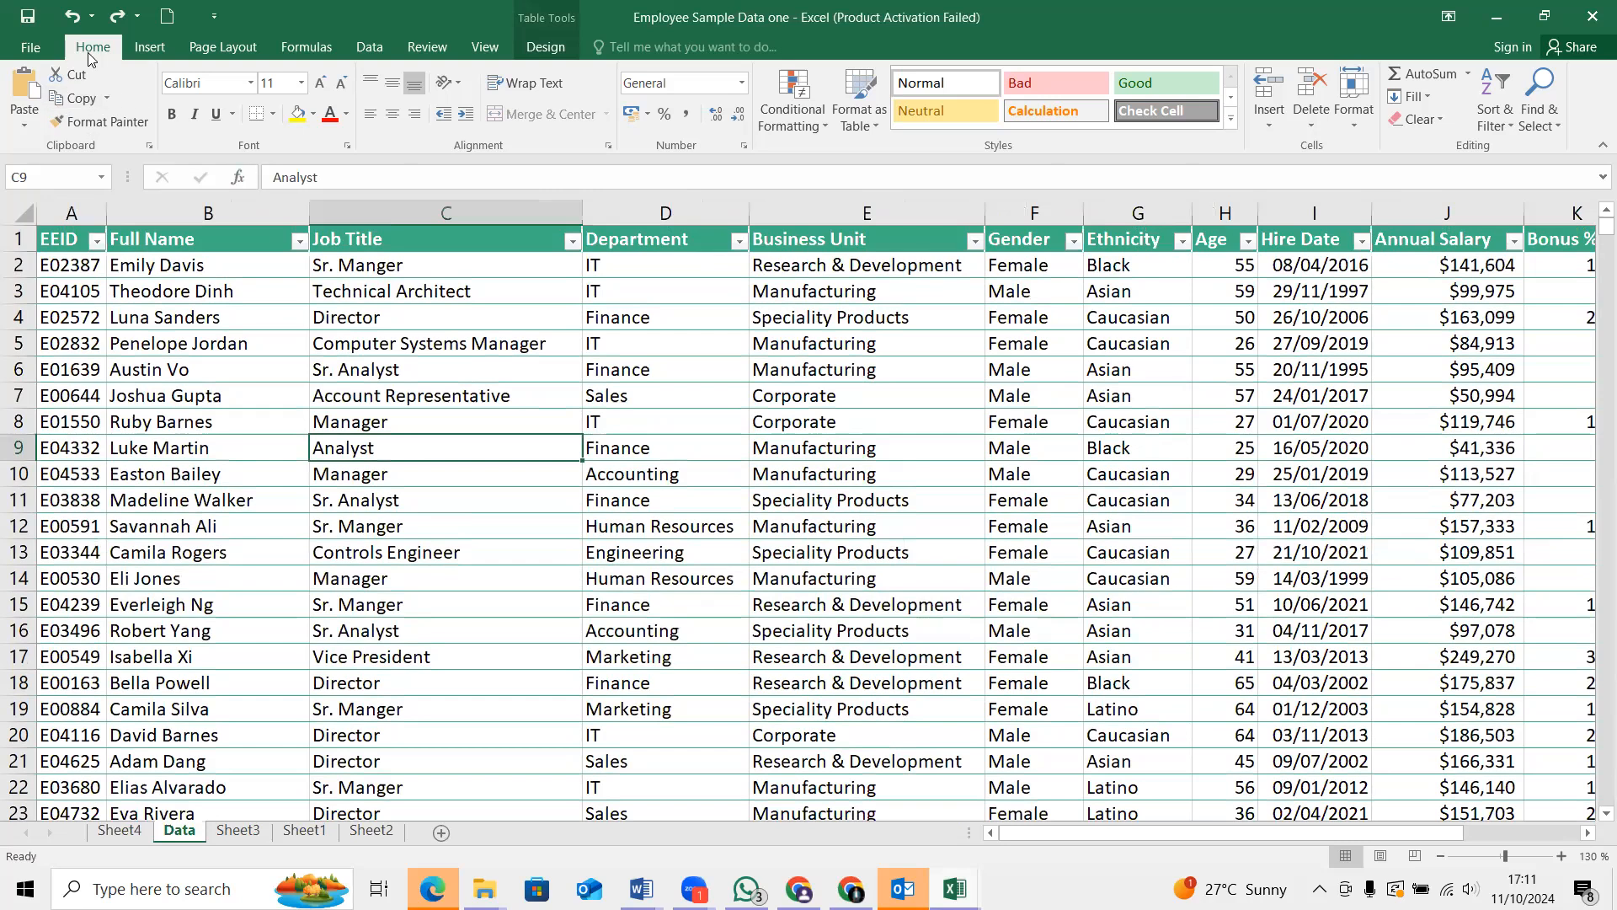
left_click(145, 47)
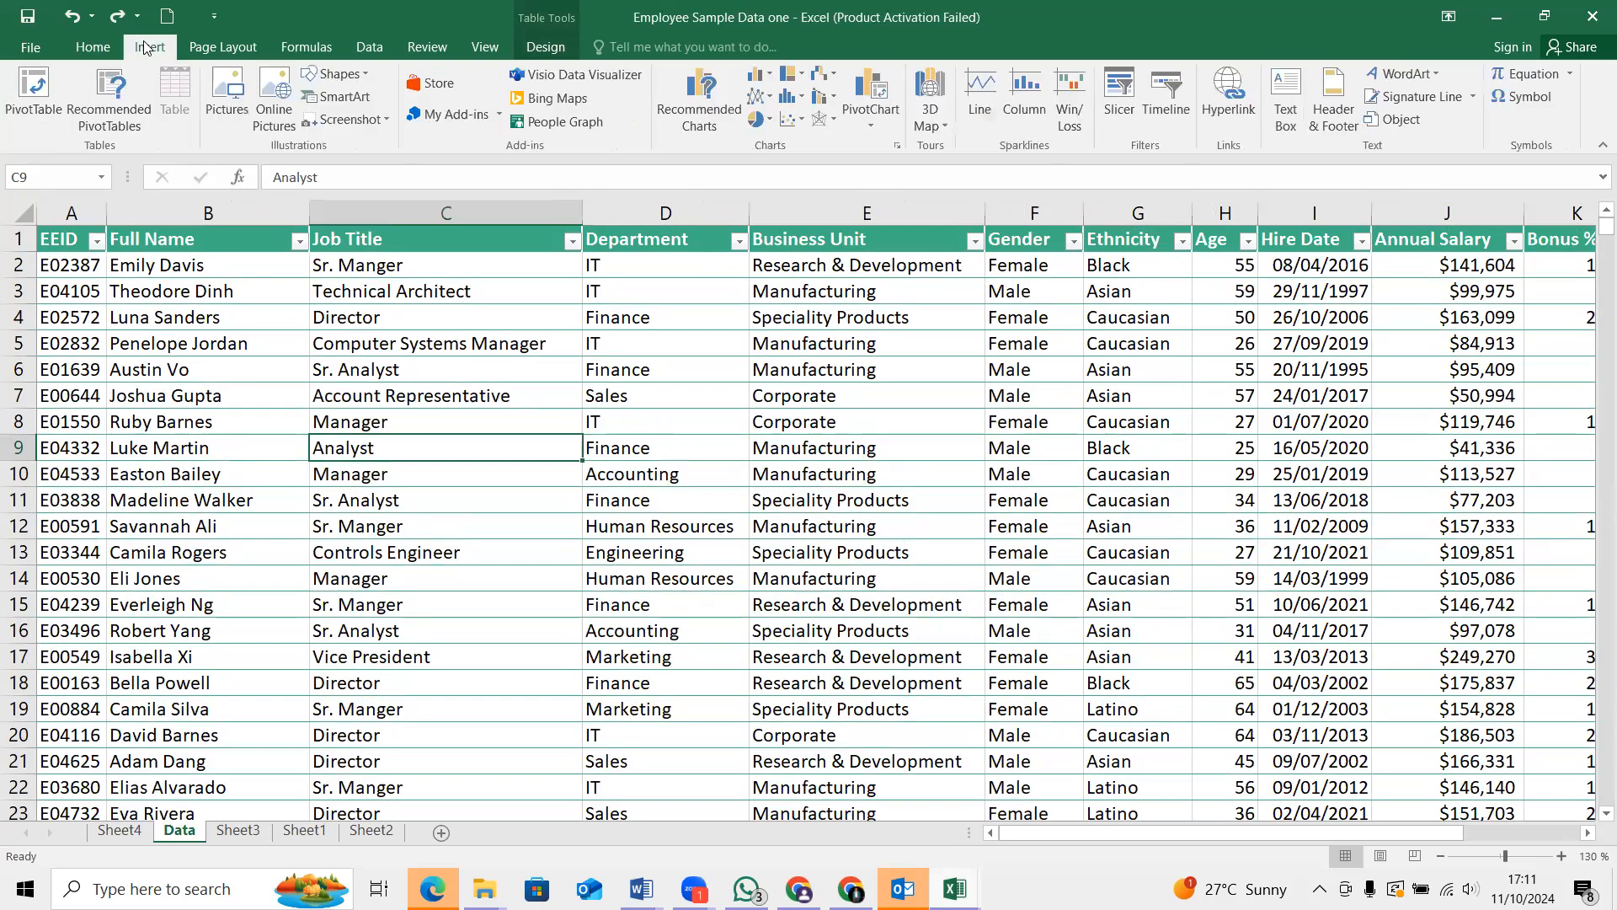
left_click(18, 103)
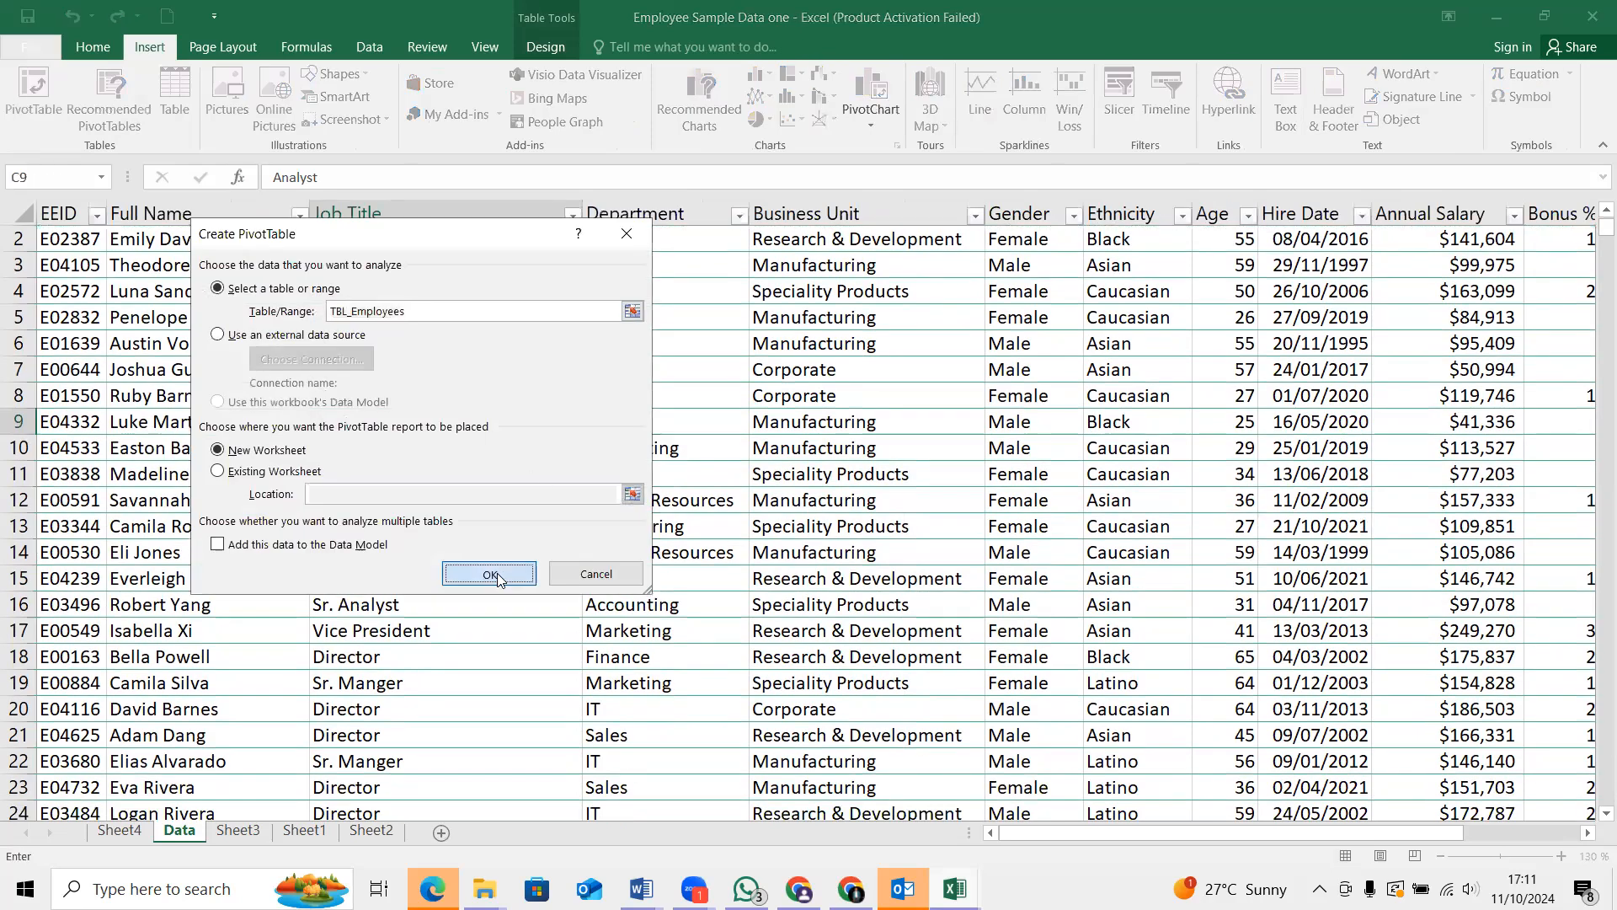
left_click(491, 575)
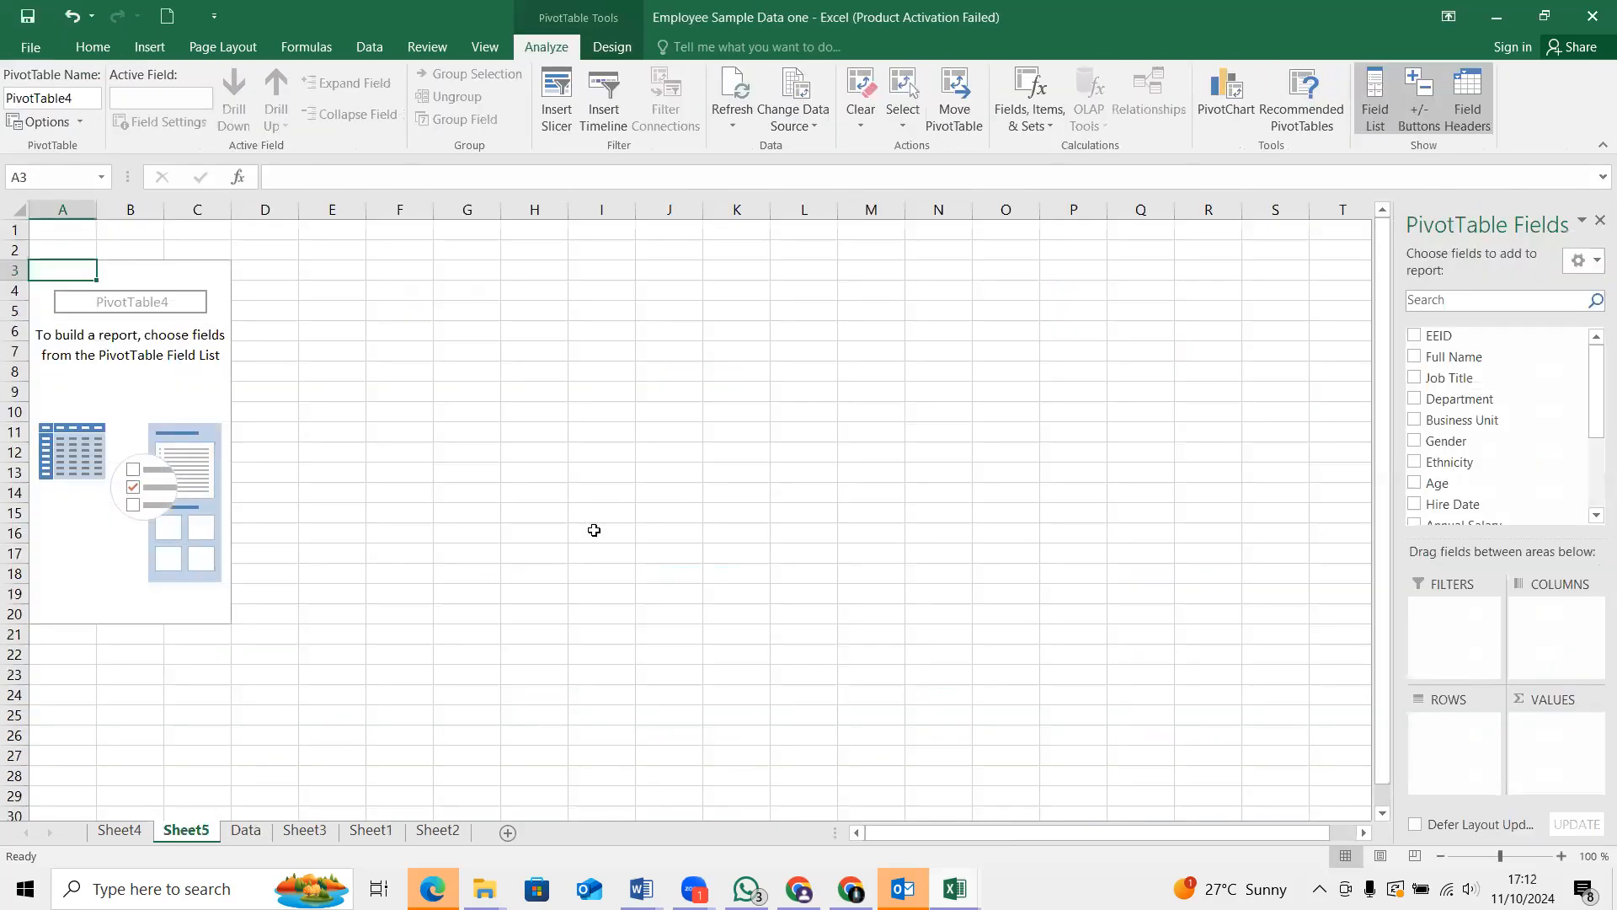
Add Department as row labels and Annual Salary as the value field in the new PivotTable
left_click(1416, 398)
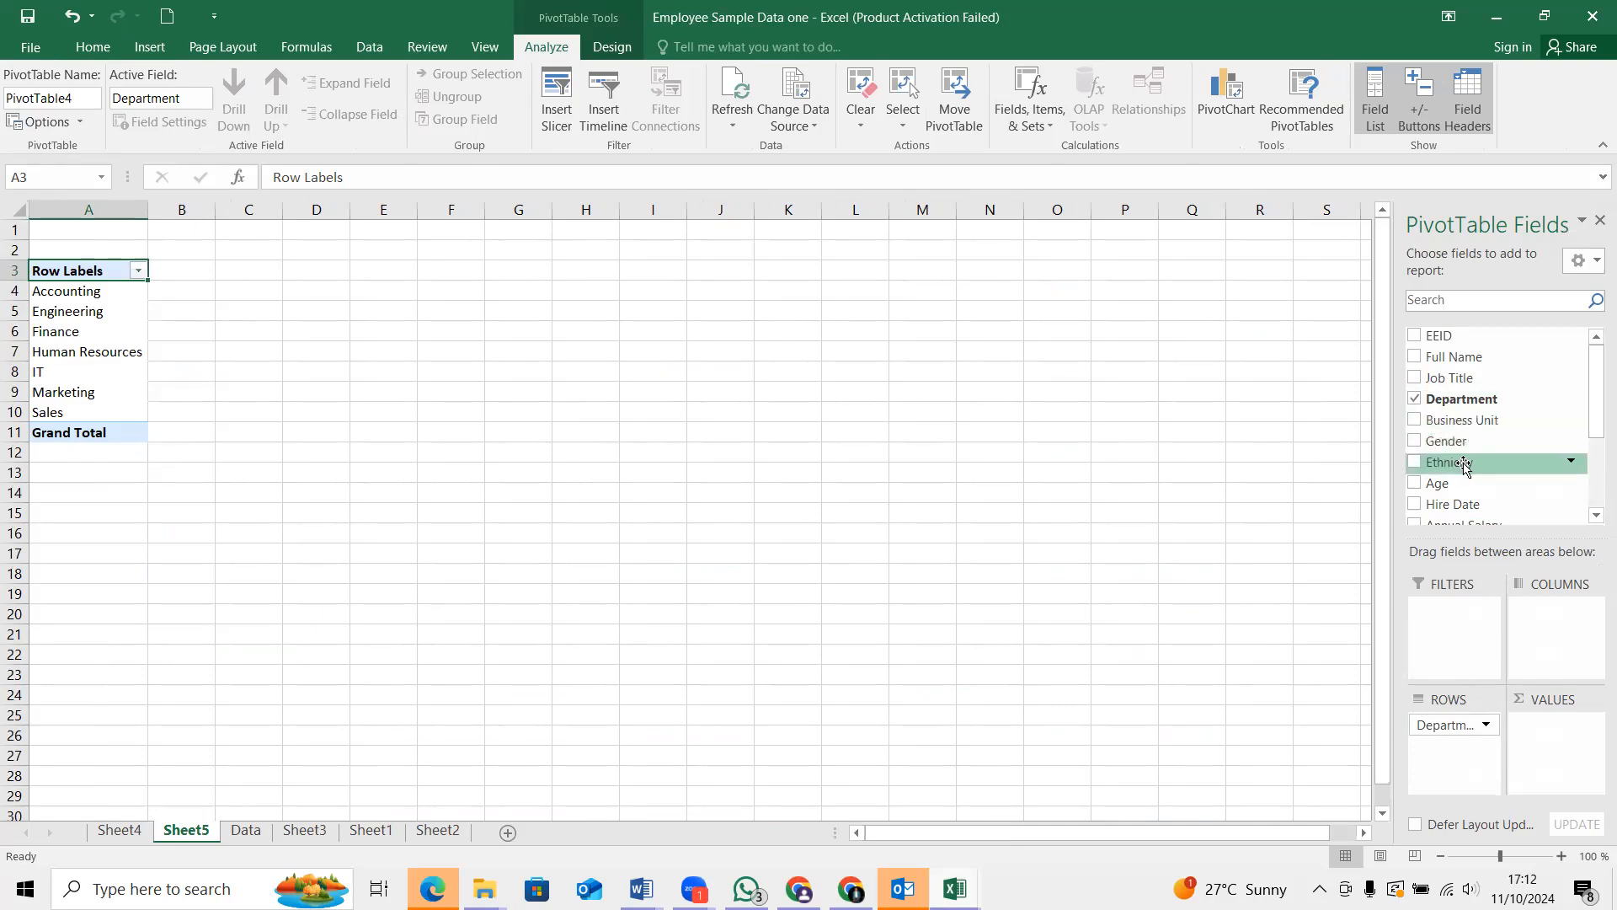
scroll(1466, 464, "down", 3)
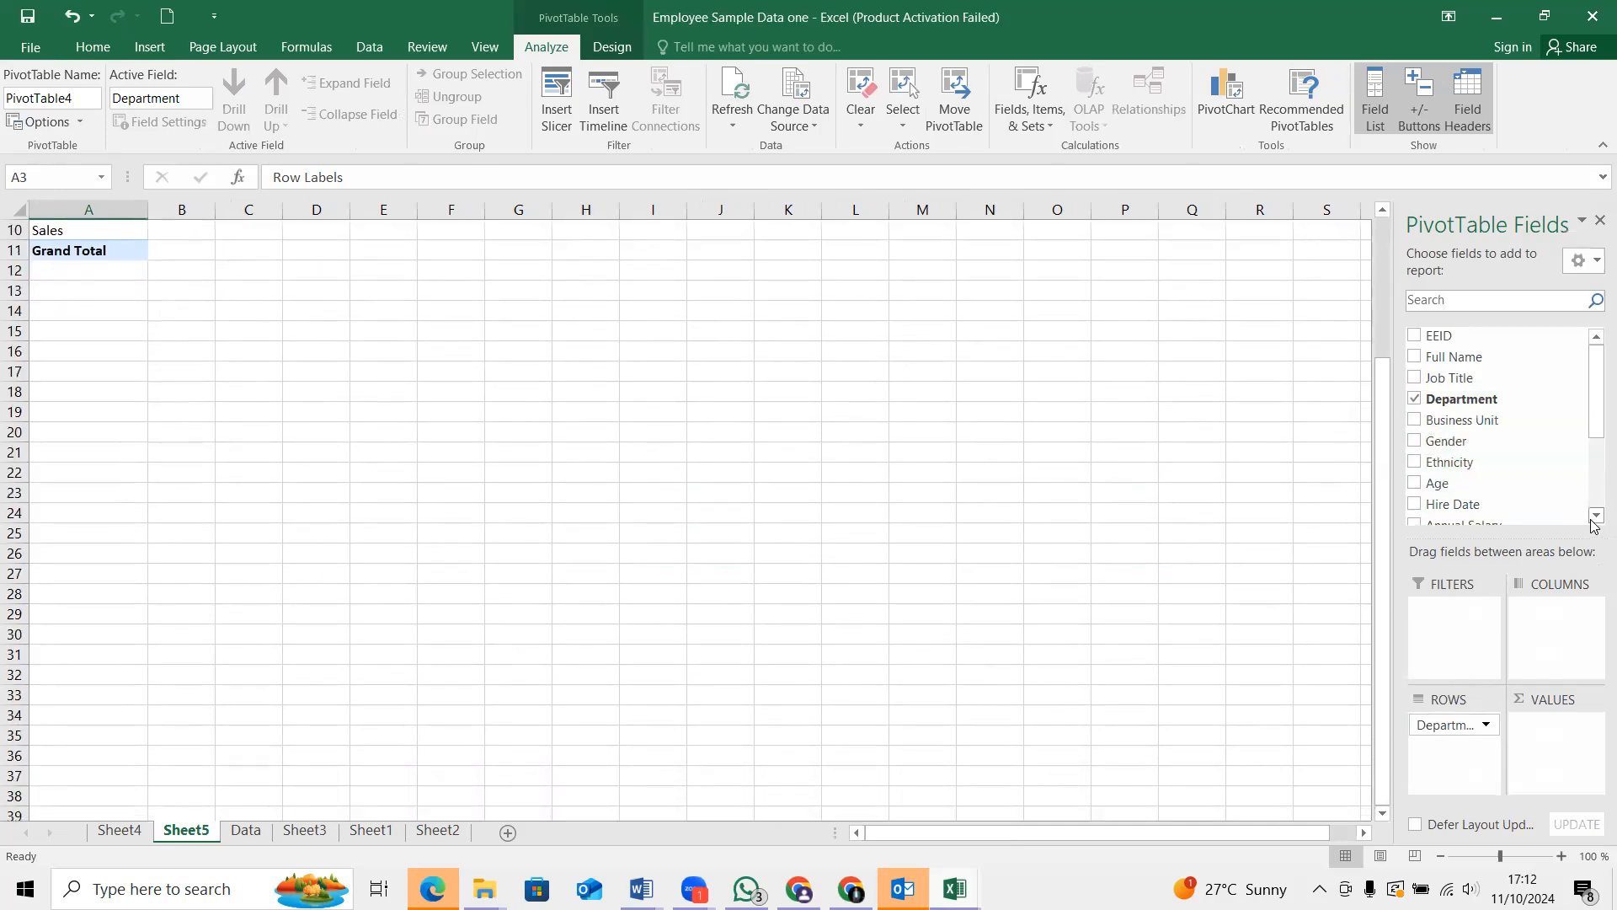
left_click(1596, 516)
left_click(1594, 516)
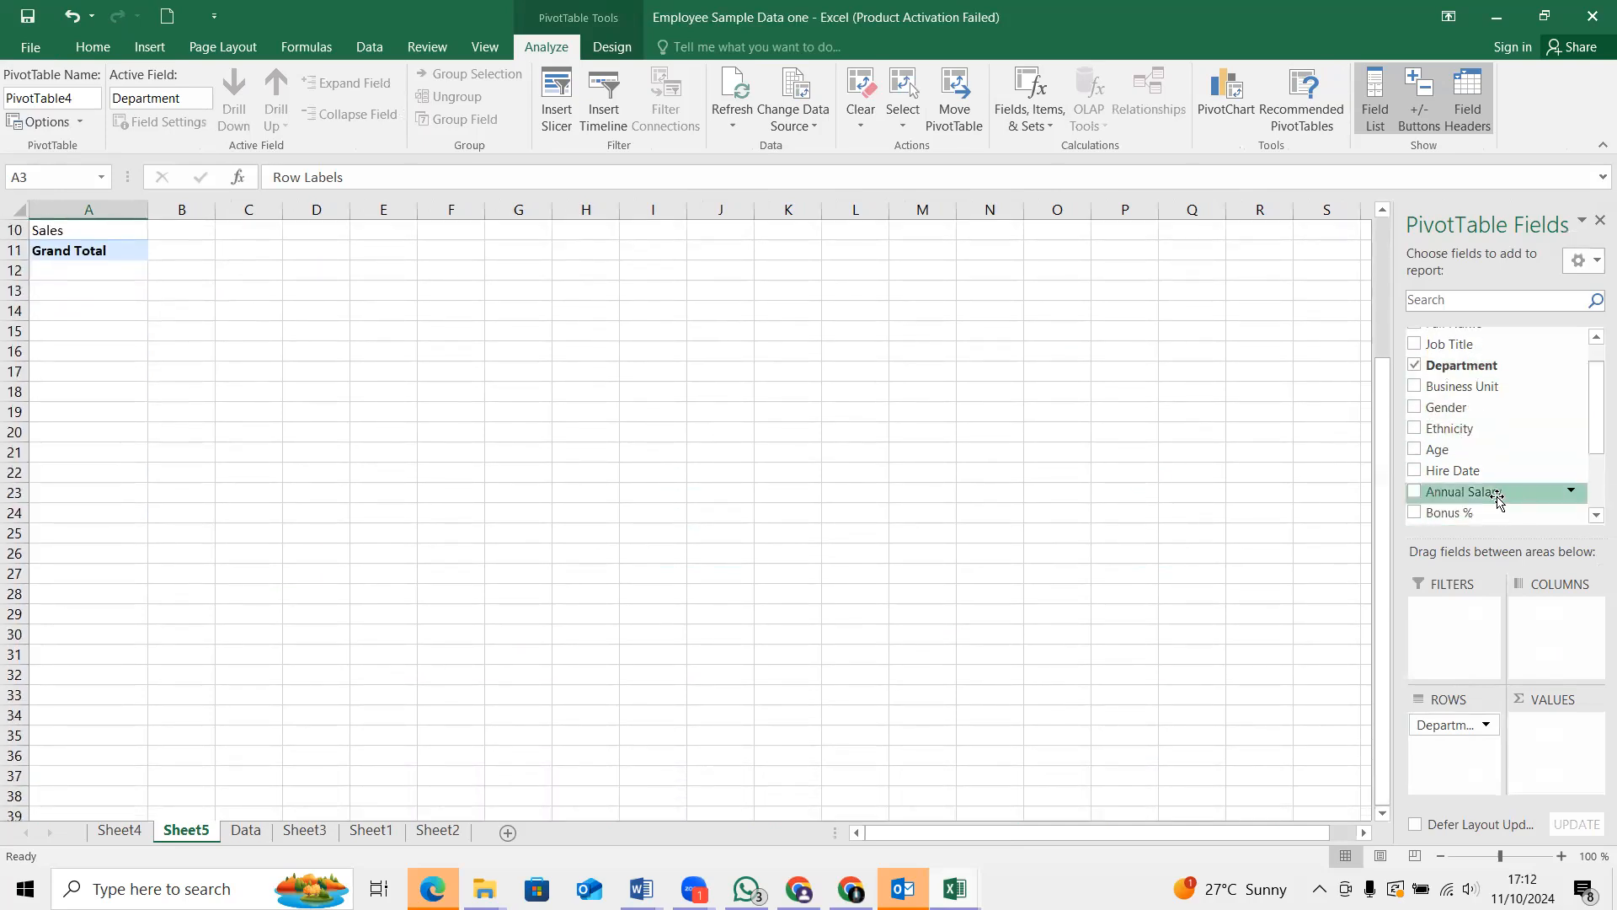
left_click(1420, 494)
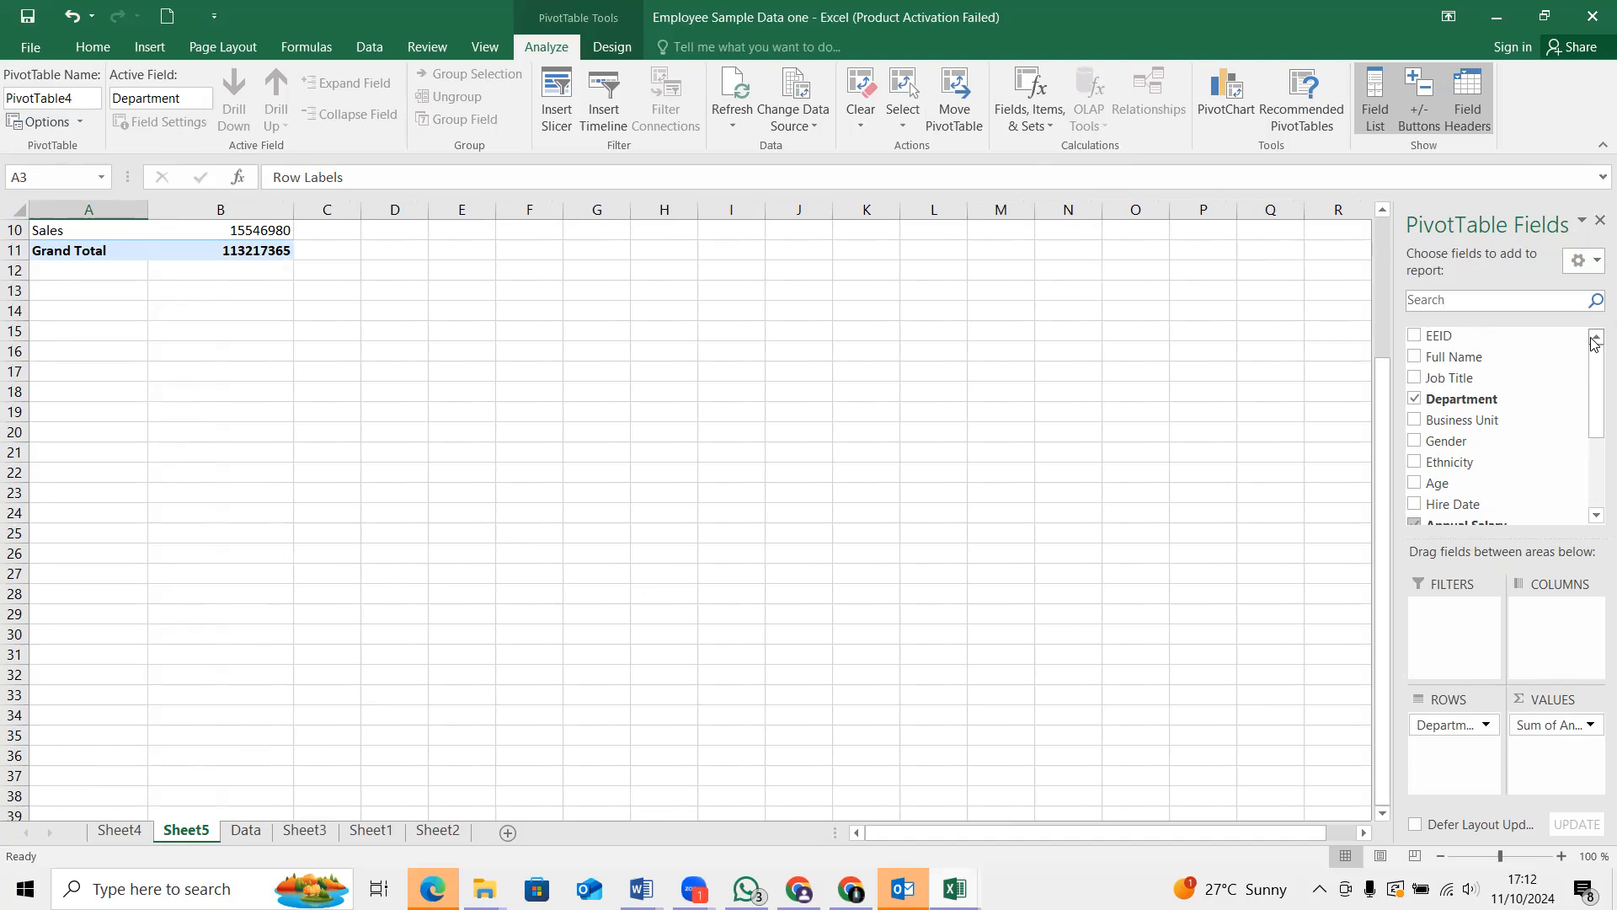
Summarize the PivotTable's Annual Salary values by Average
left_click(1594, 514)
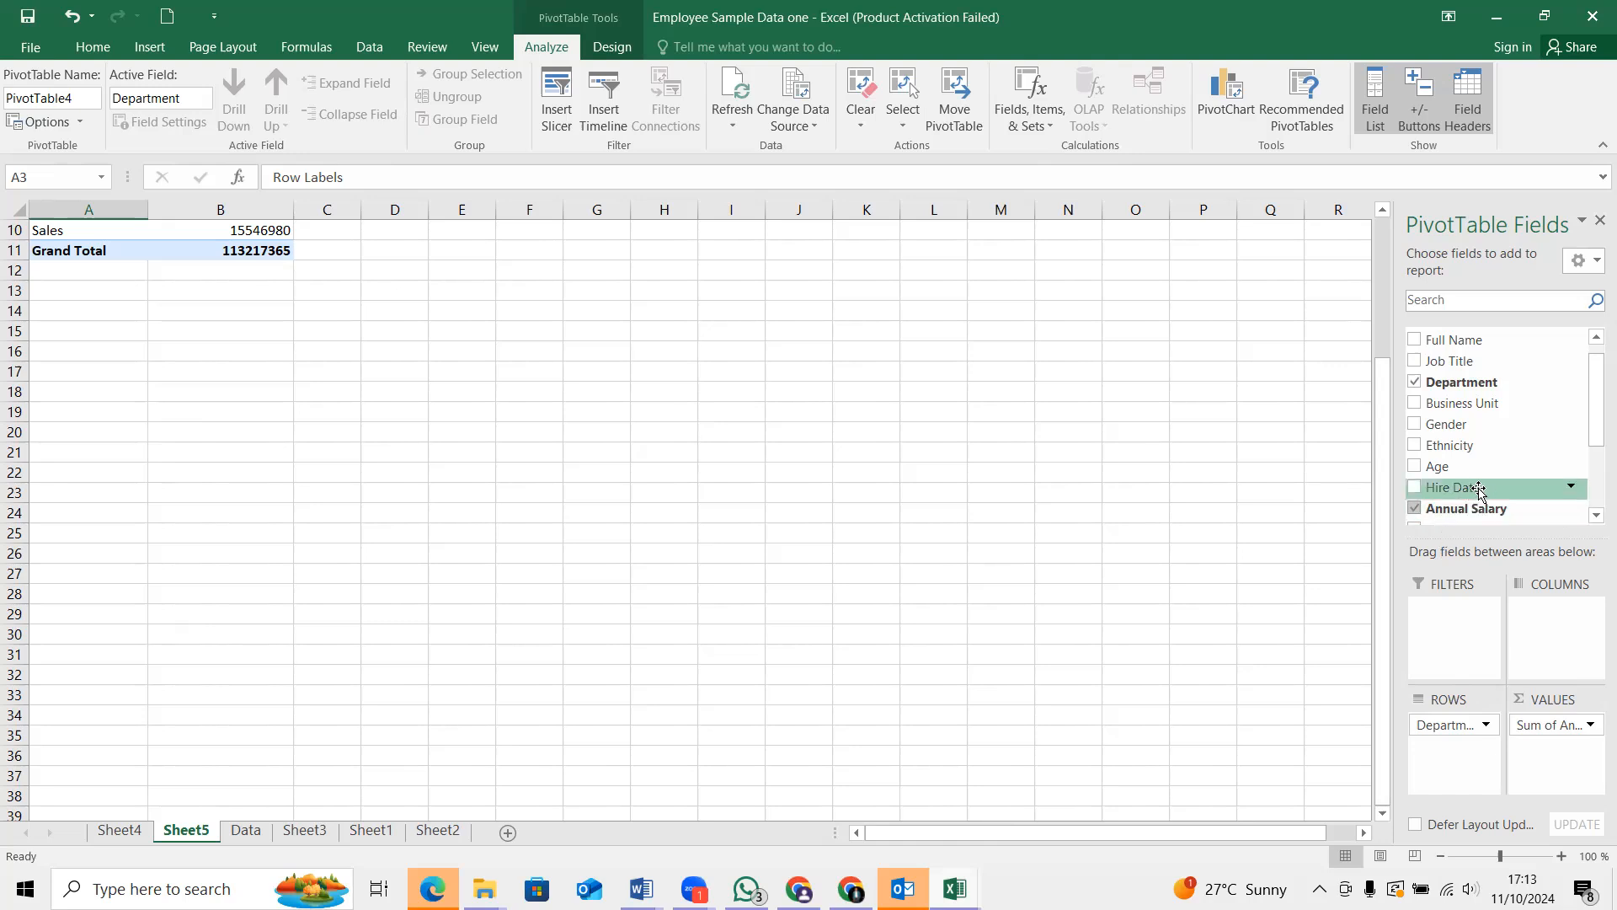
left_click(1386, 215)
left_click(1386, 215)
left_click(1385, 215)
left_click(1386, 215)
left_click(1385, 215)
left_click(1385, 215)
left_click(1385, 215)
left_click(1385, 215)
left_click(1386, 215)
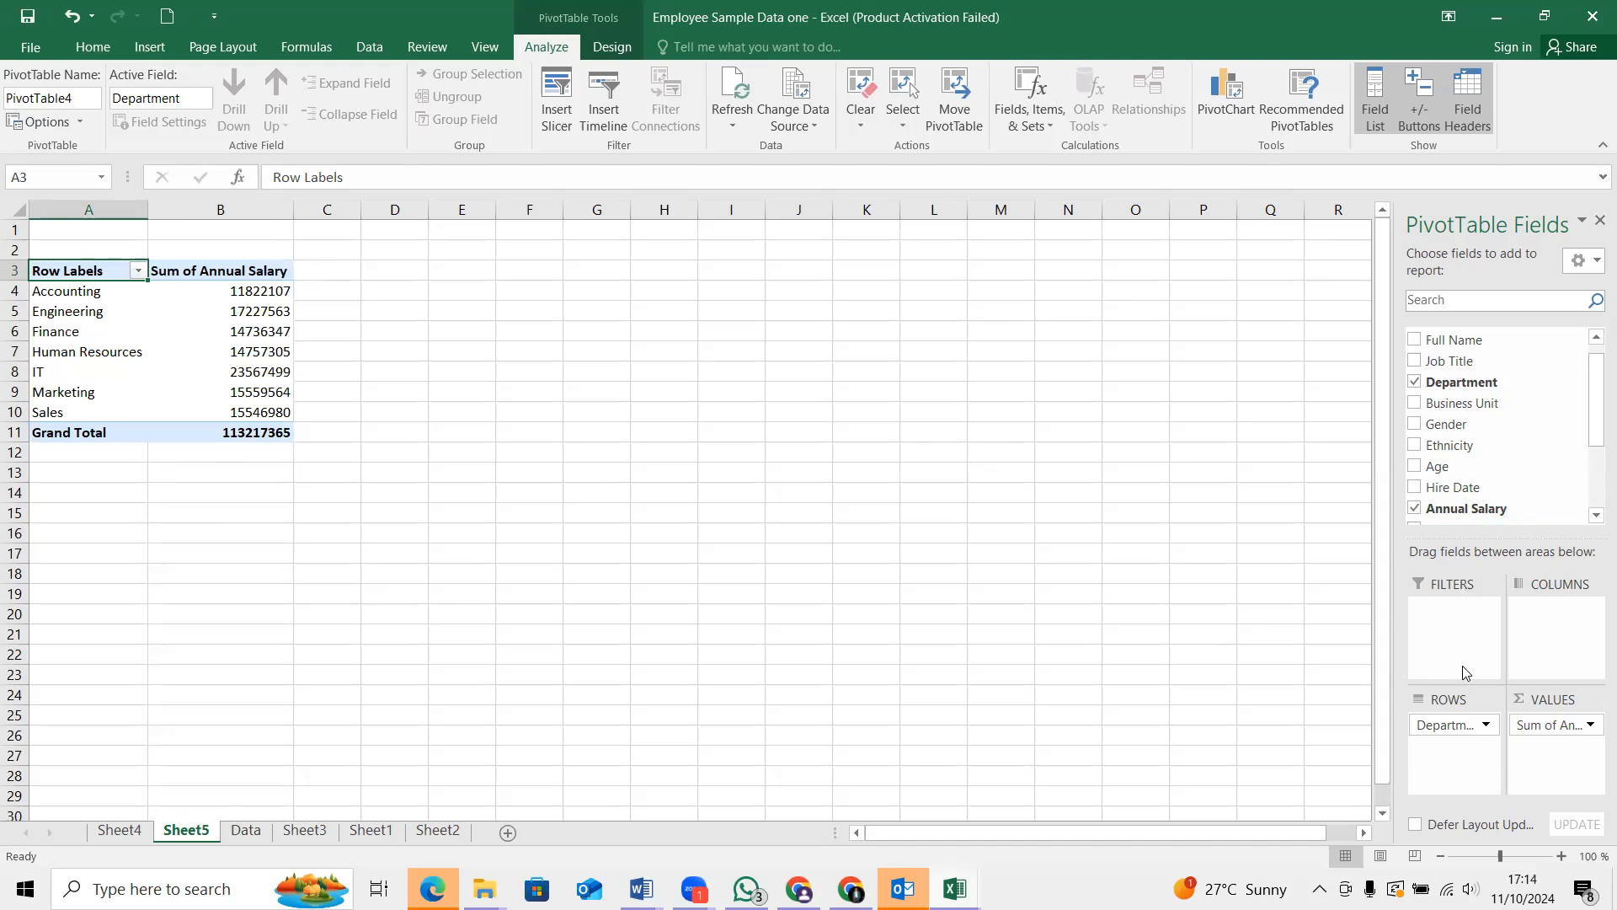
left_click(1587, 729)
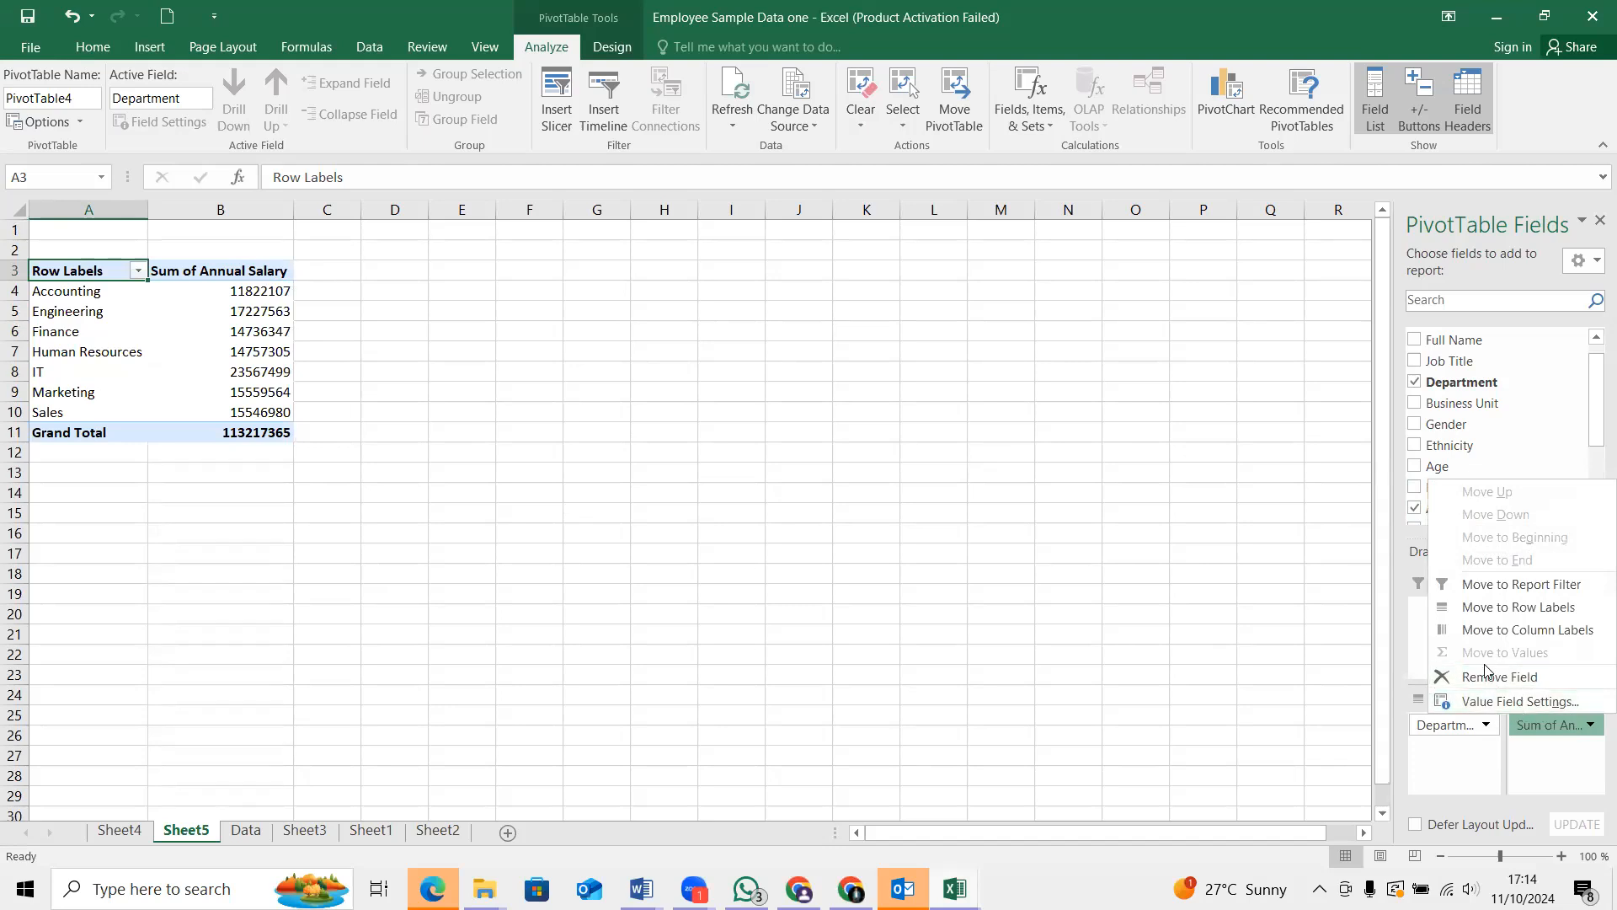
left_click(1489, 703)
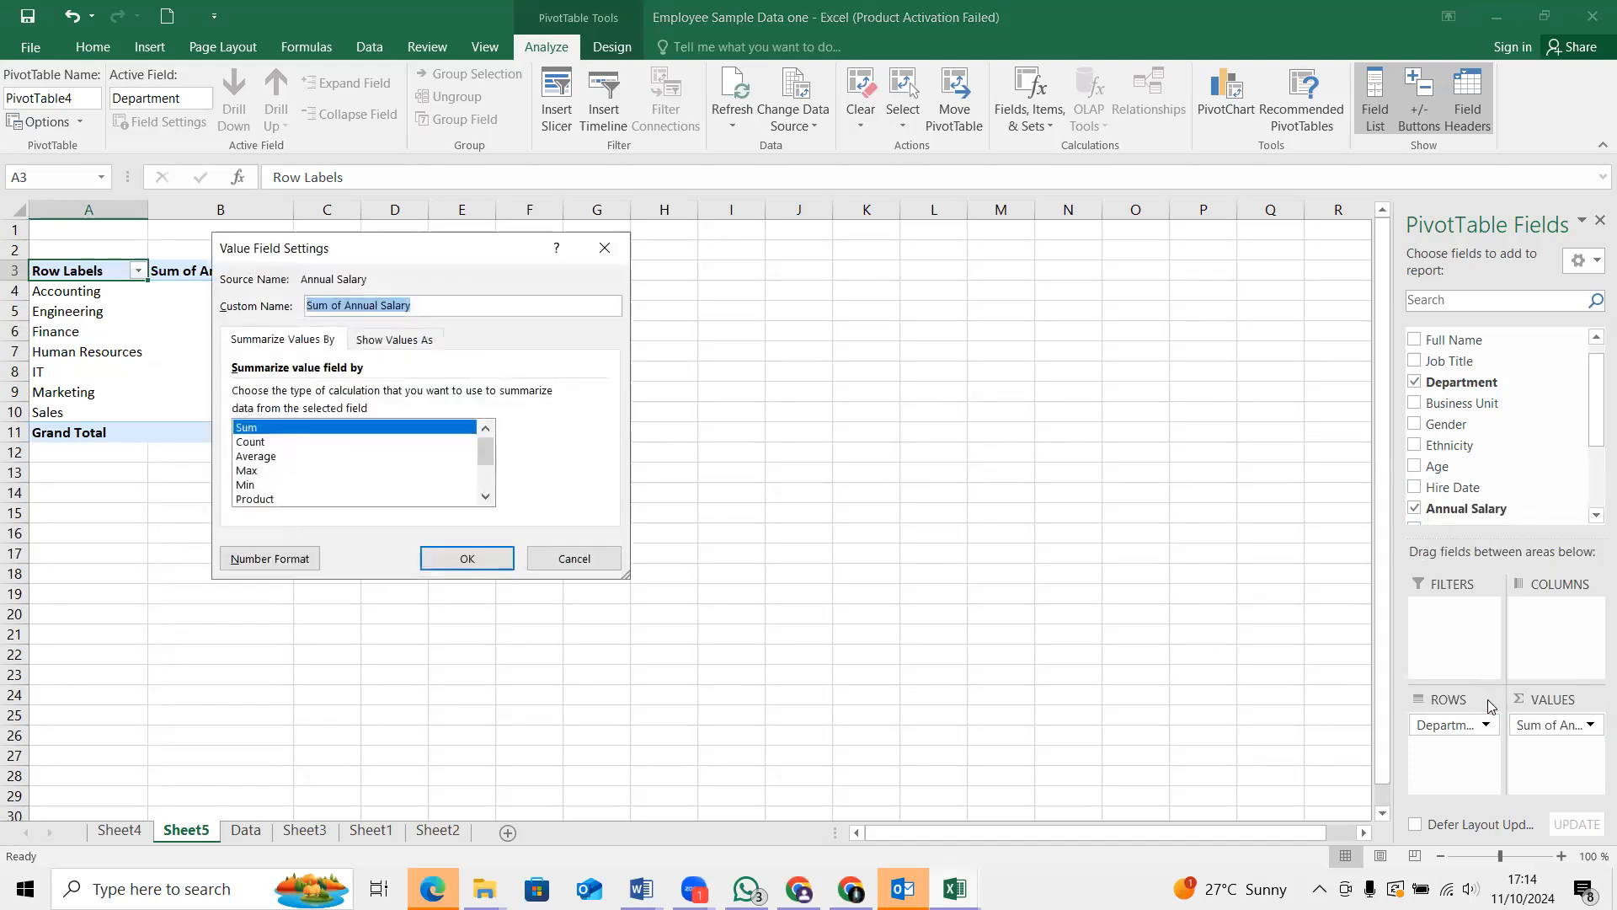
left_click(259, 456)
left_click(462, 556)
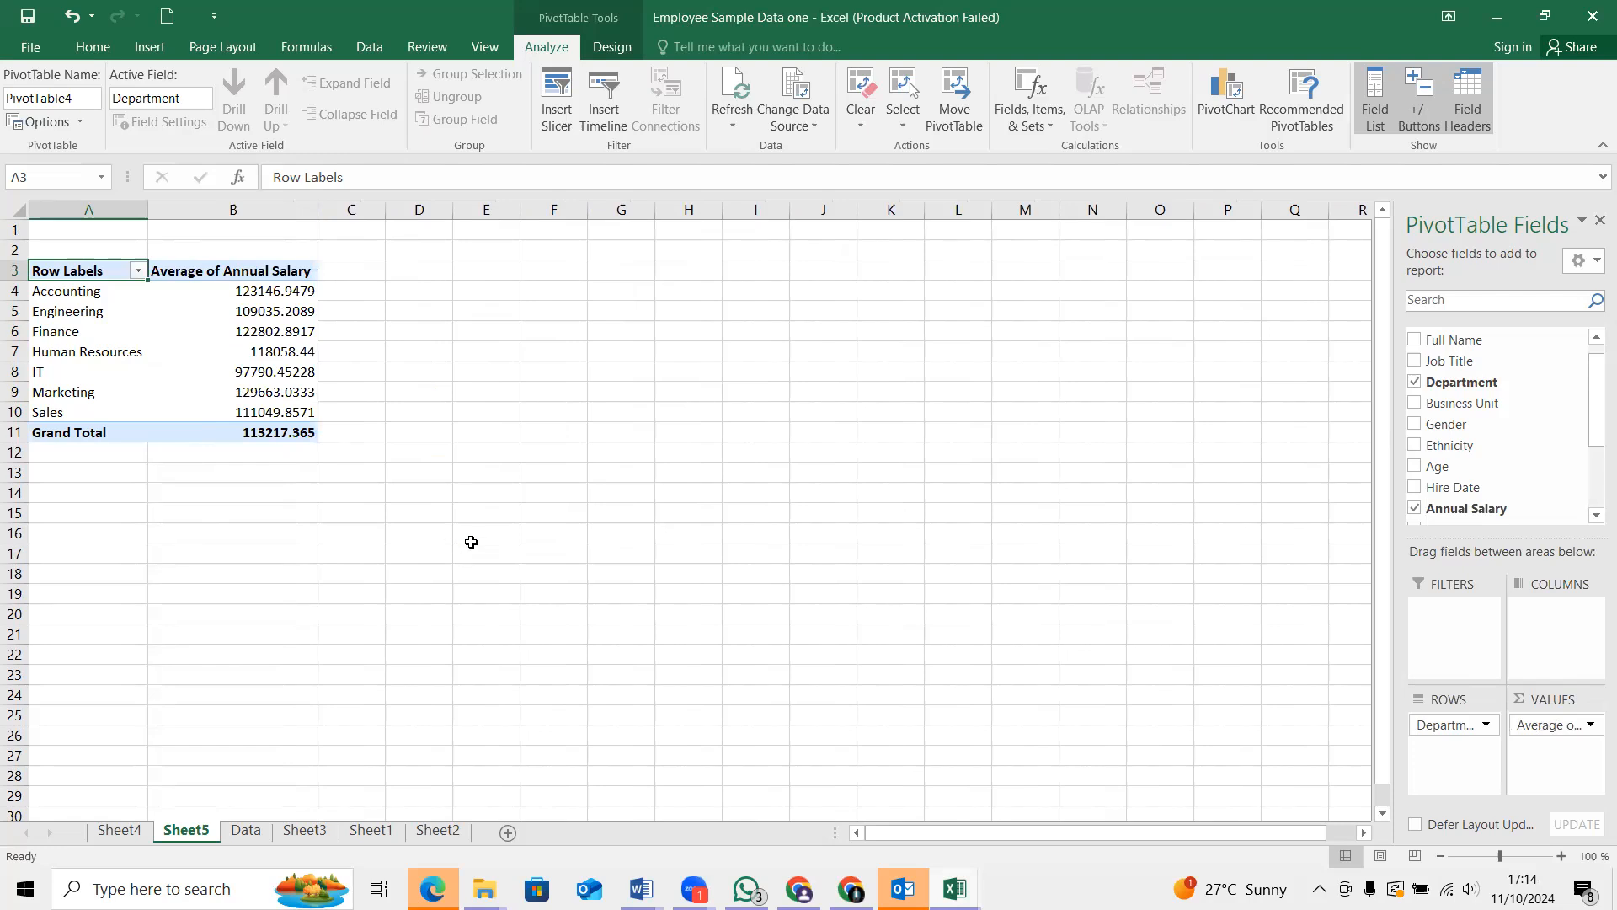
Insert a Clustered Column PivotChart of average annual salary by department and move it up beside the PivotTable
left_click(152, 48)
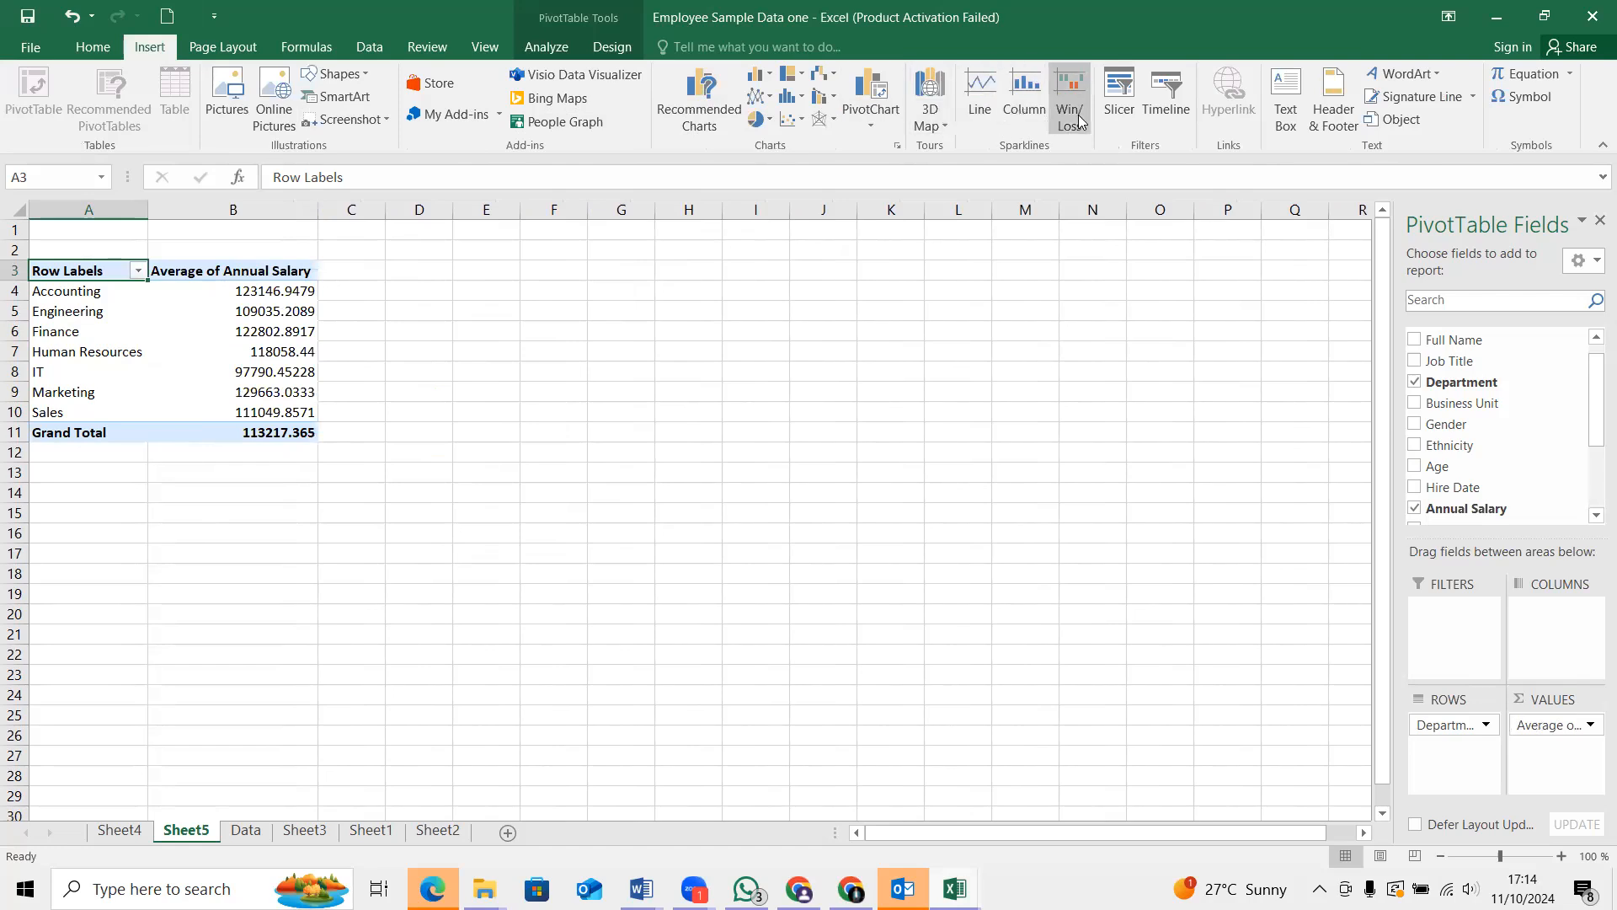
left_click(864, 113)
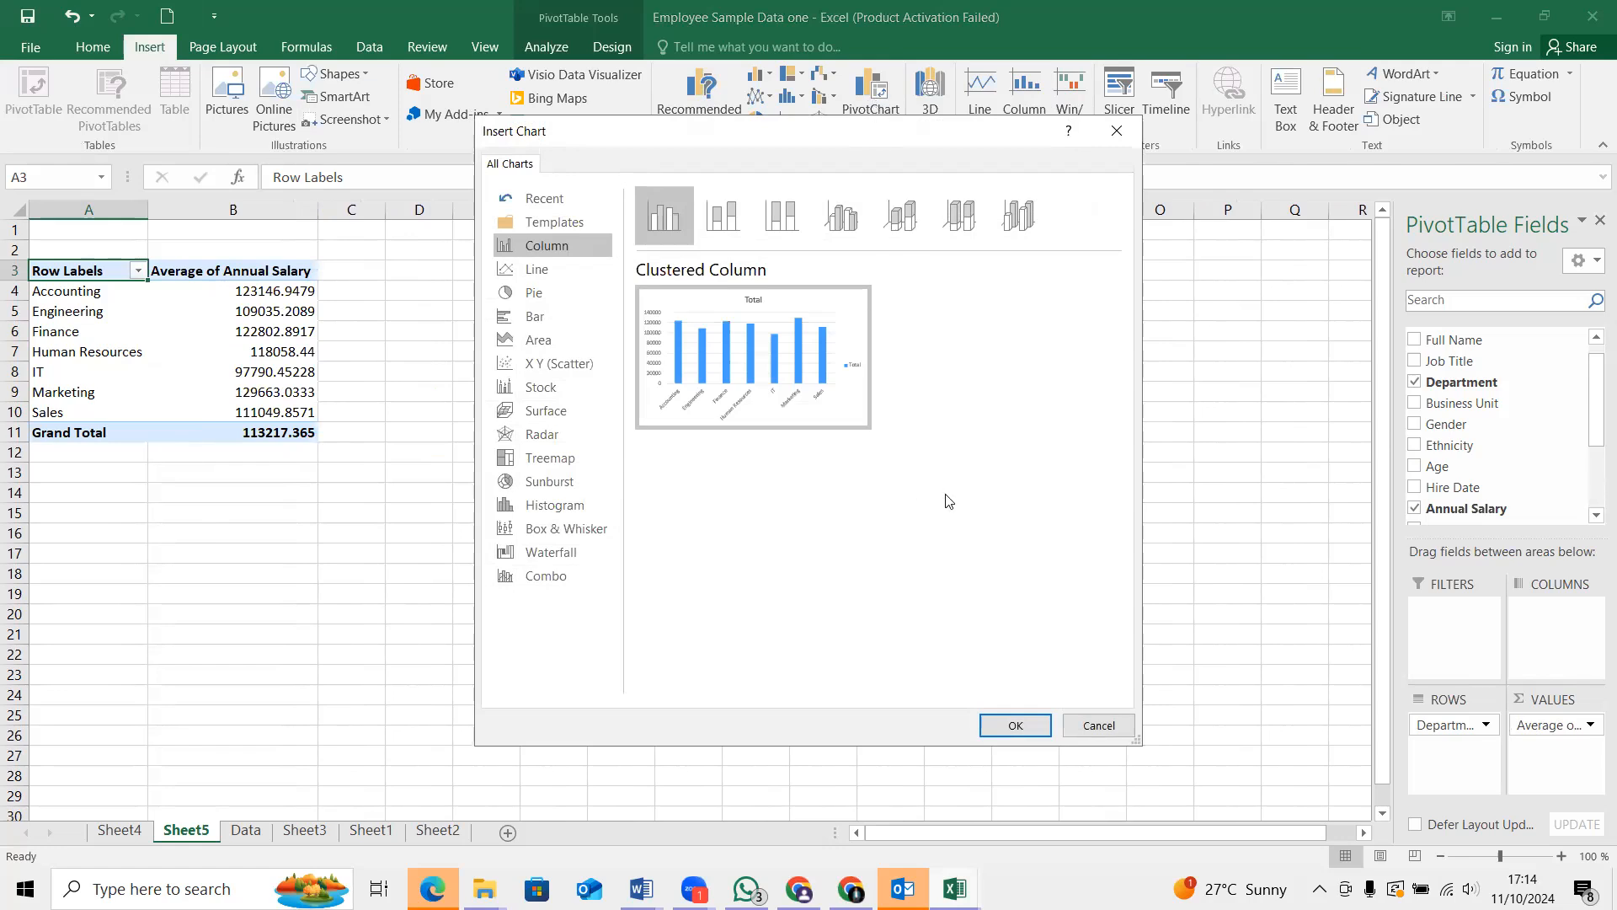
mouse_move(706, 408)
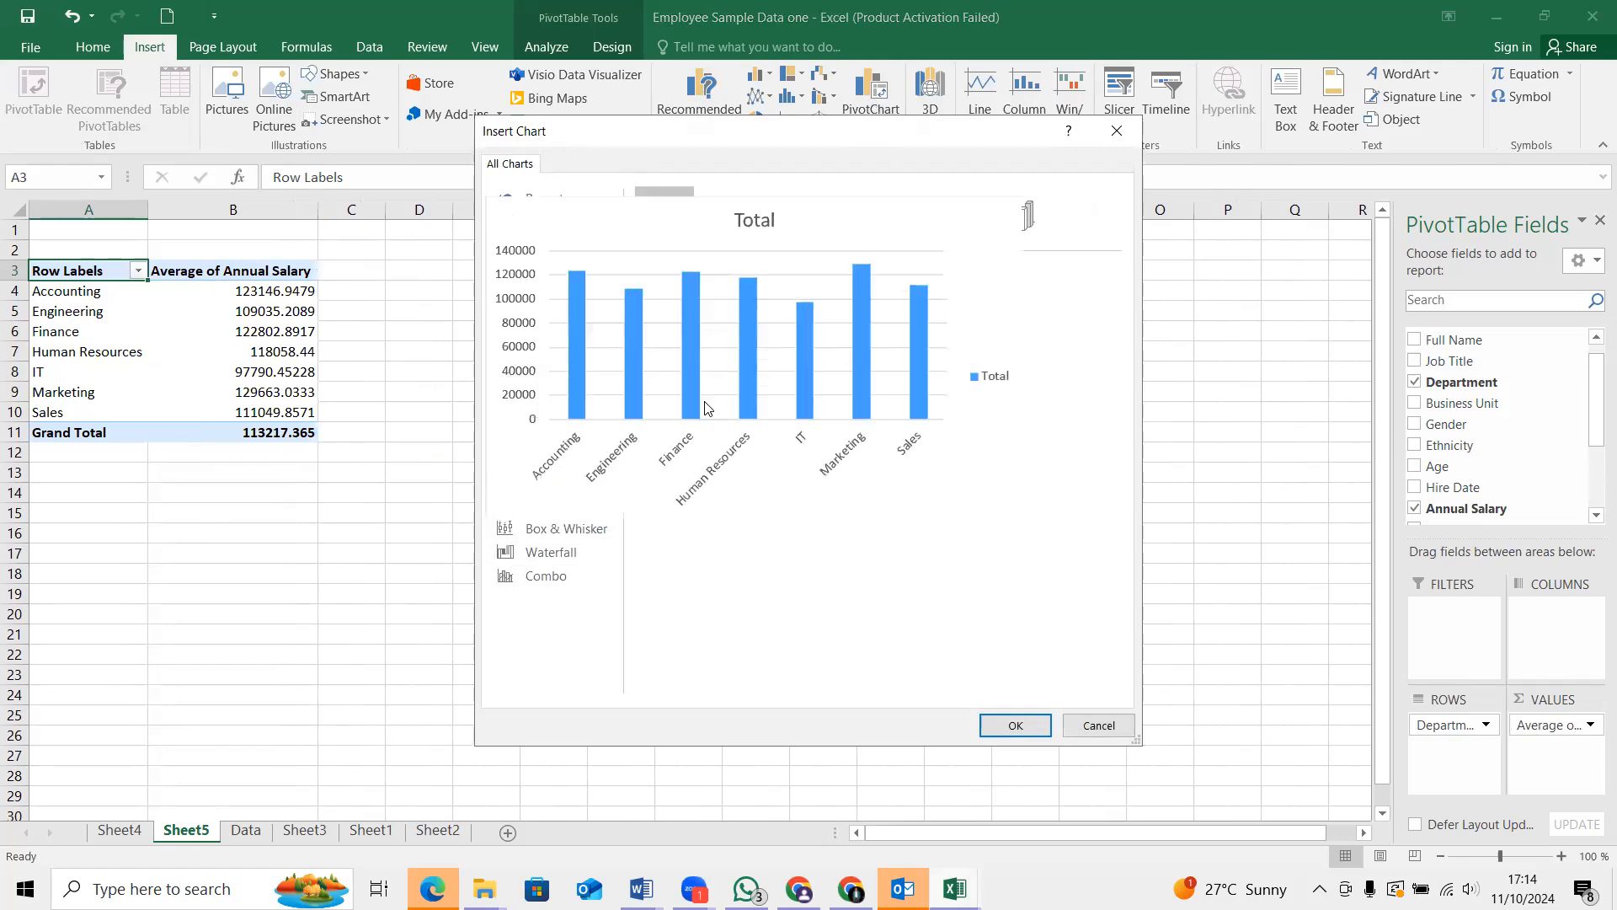
left_click(1015, 726)
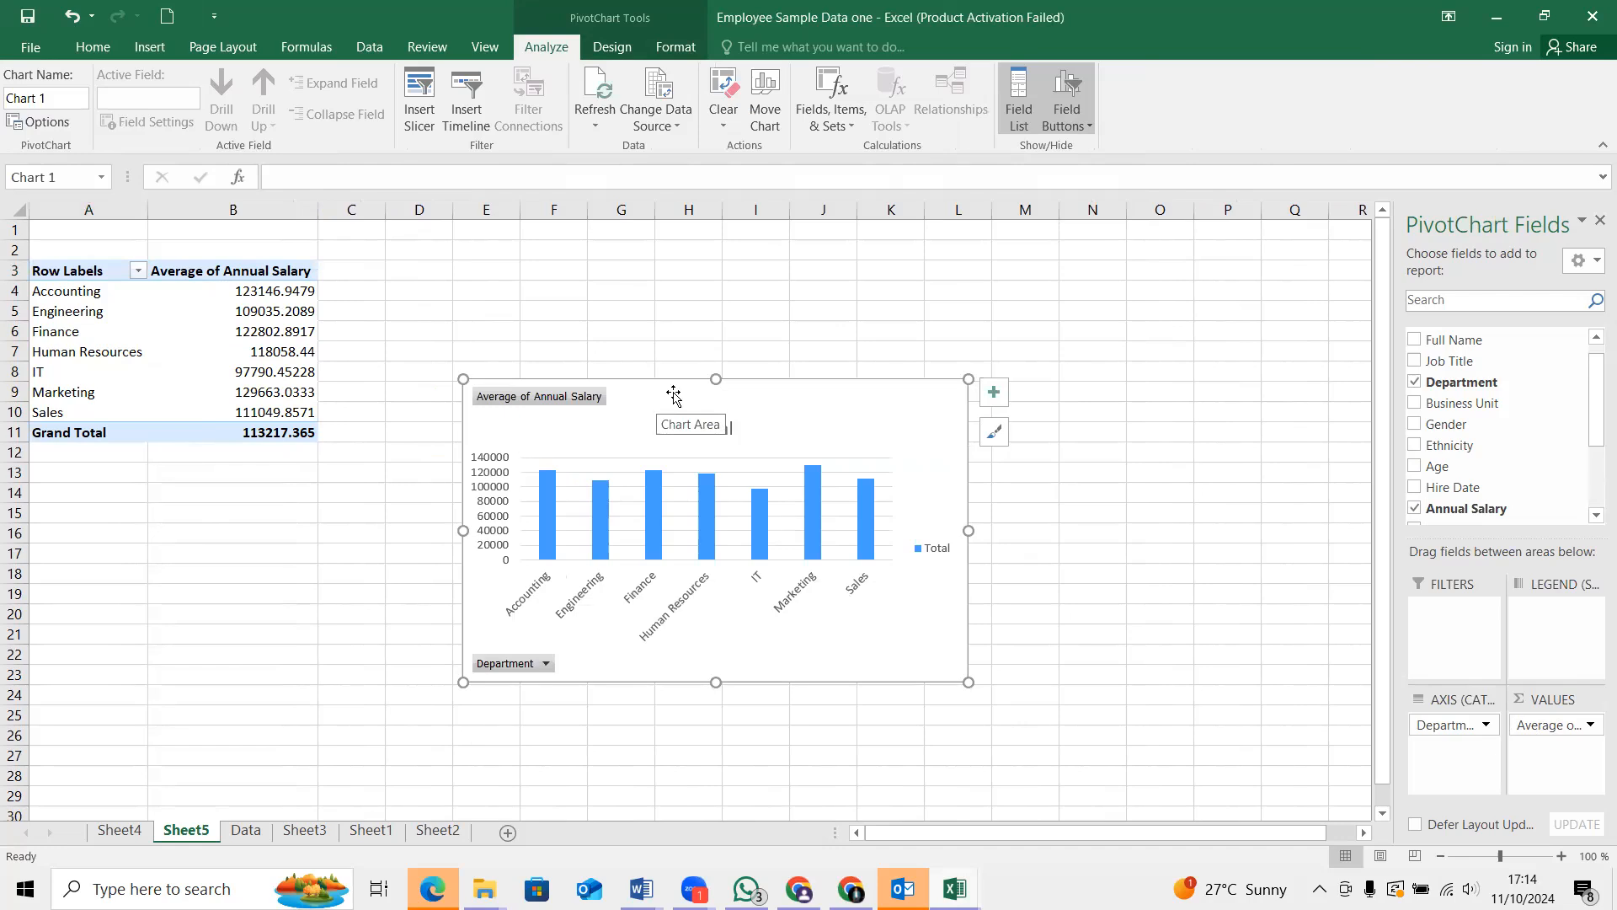
left_click_drag(673, 391, 639, 250)
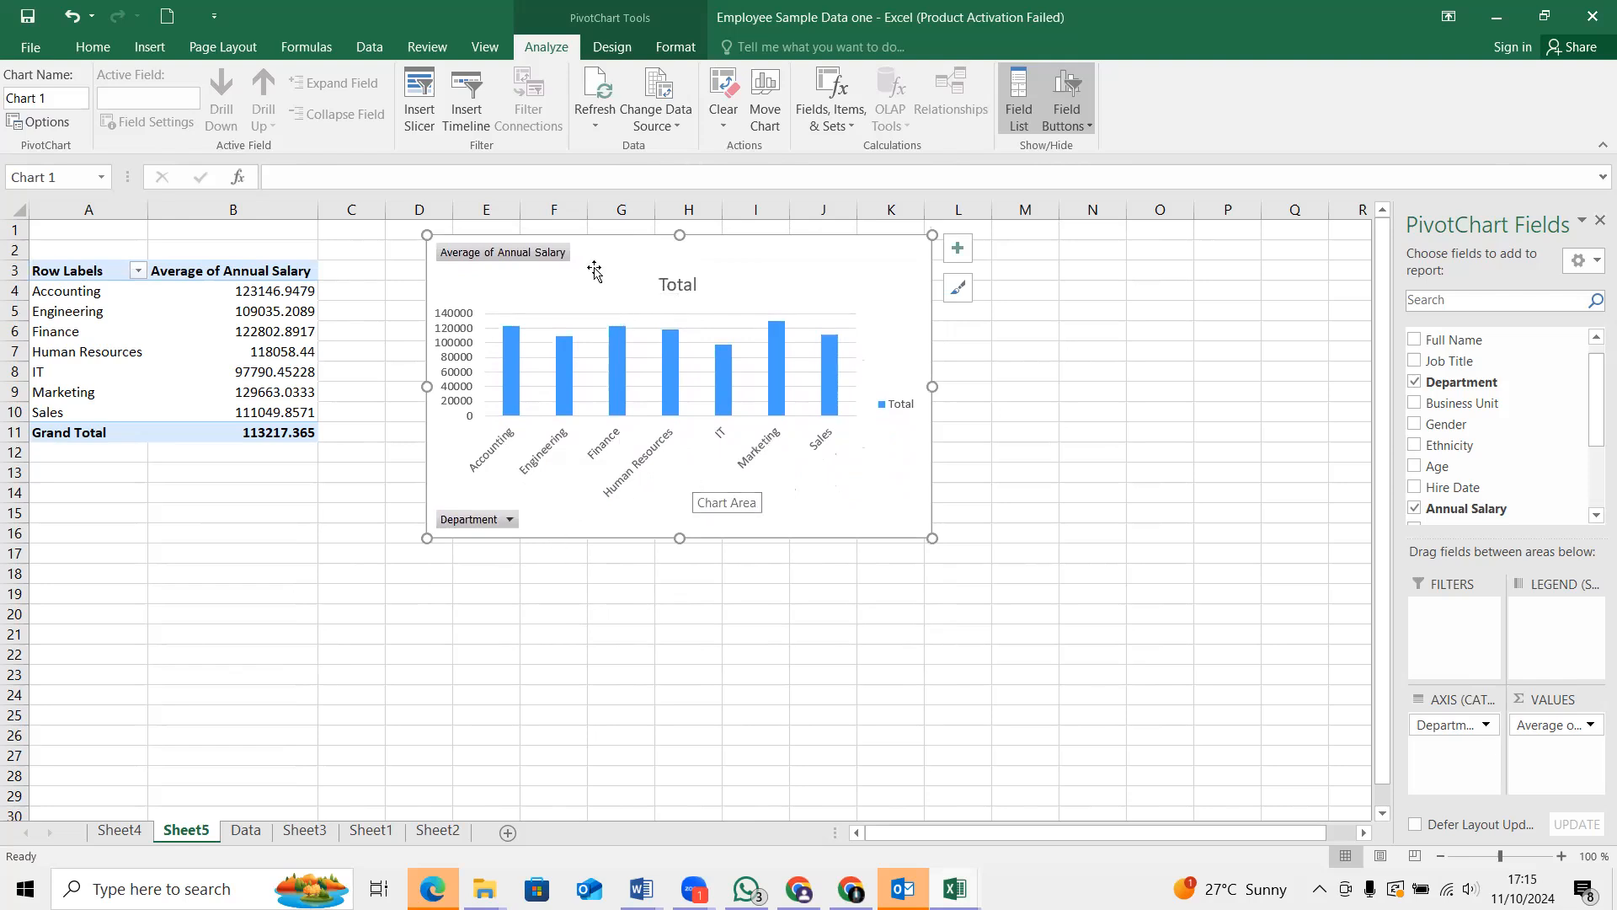
left_click_drag(603, 261, 536, 252)
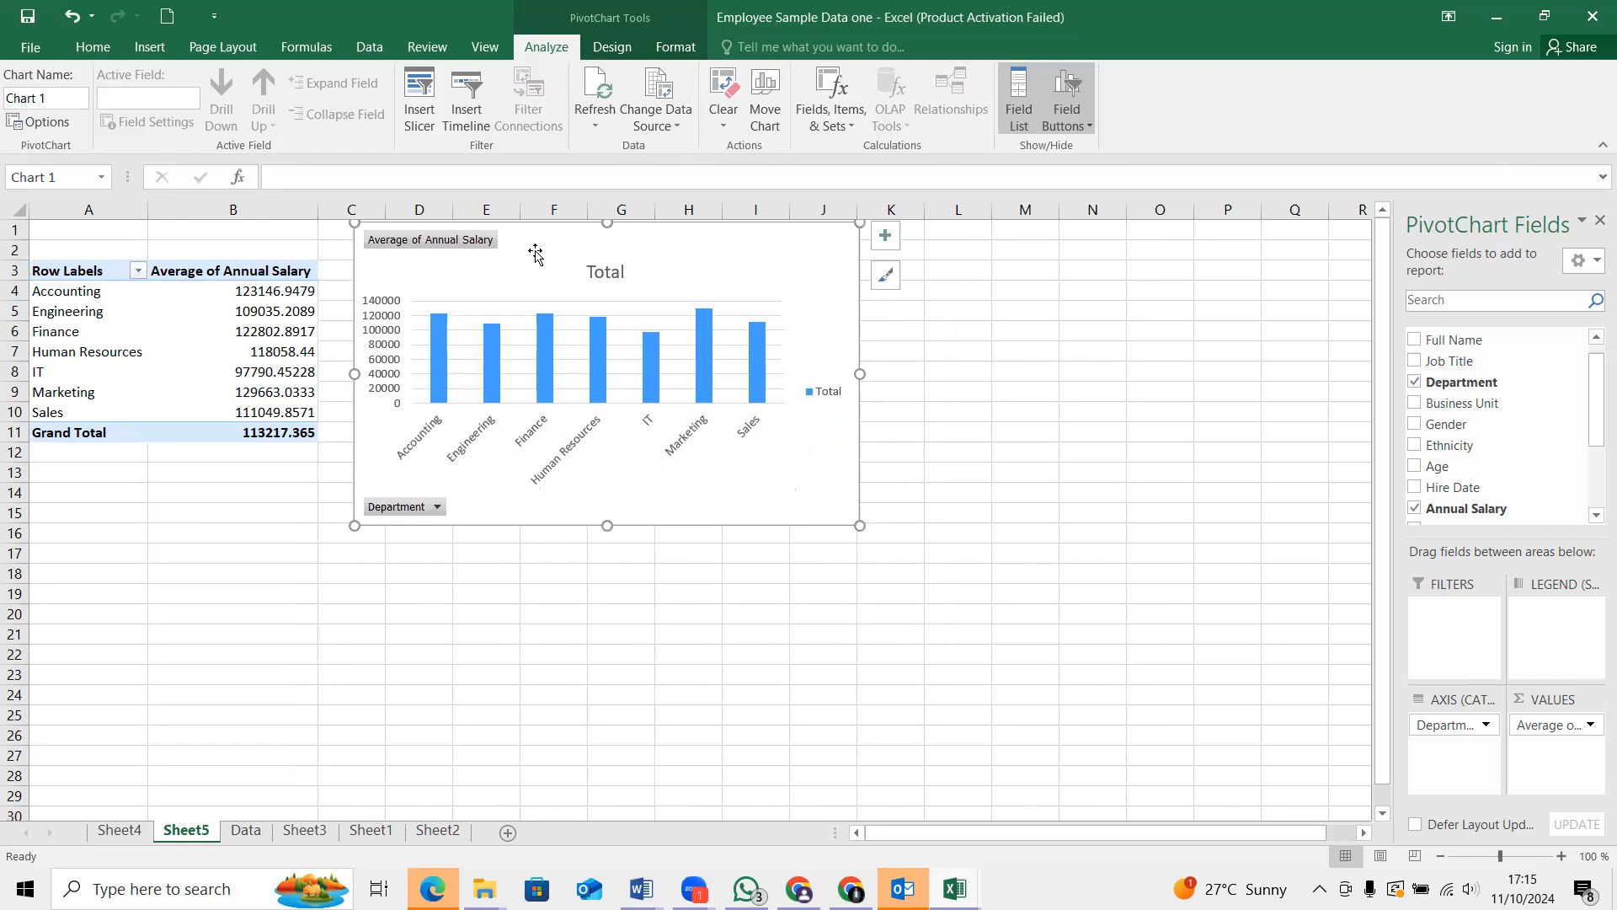
Set the Data sheet's print layout to Landscape Orientation and scale it with Fit Sheet on One Page
left_click(244, 832)
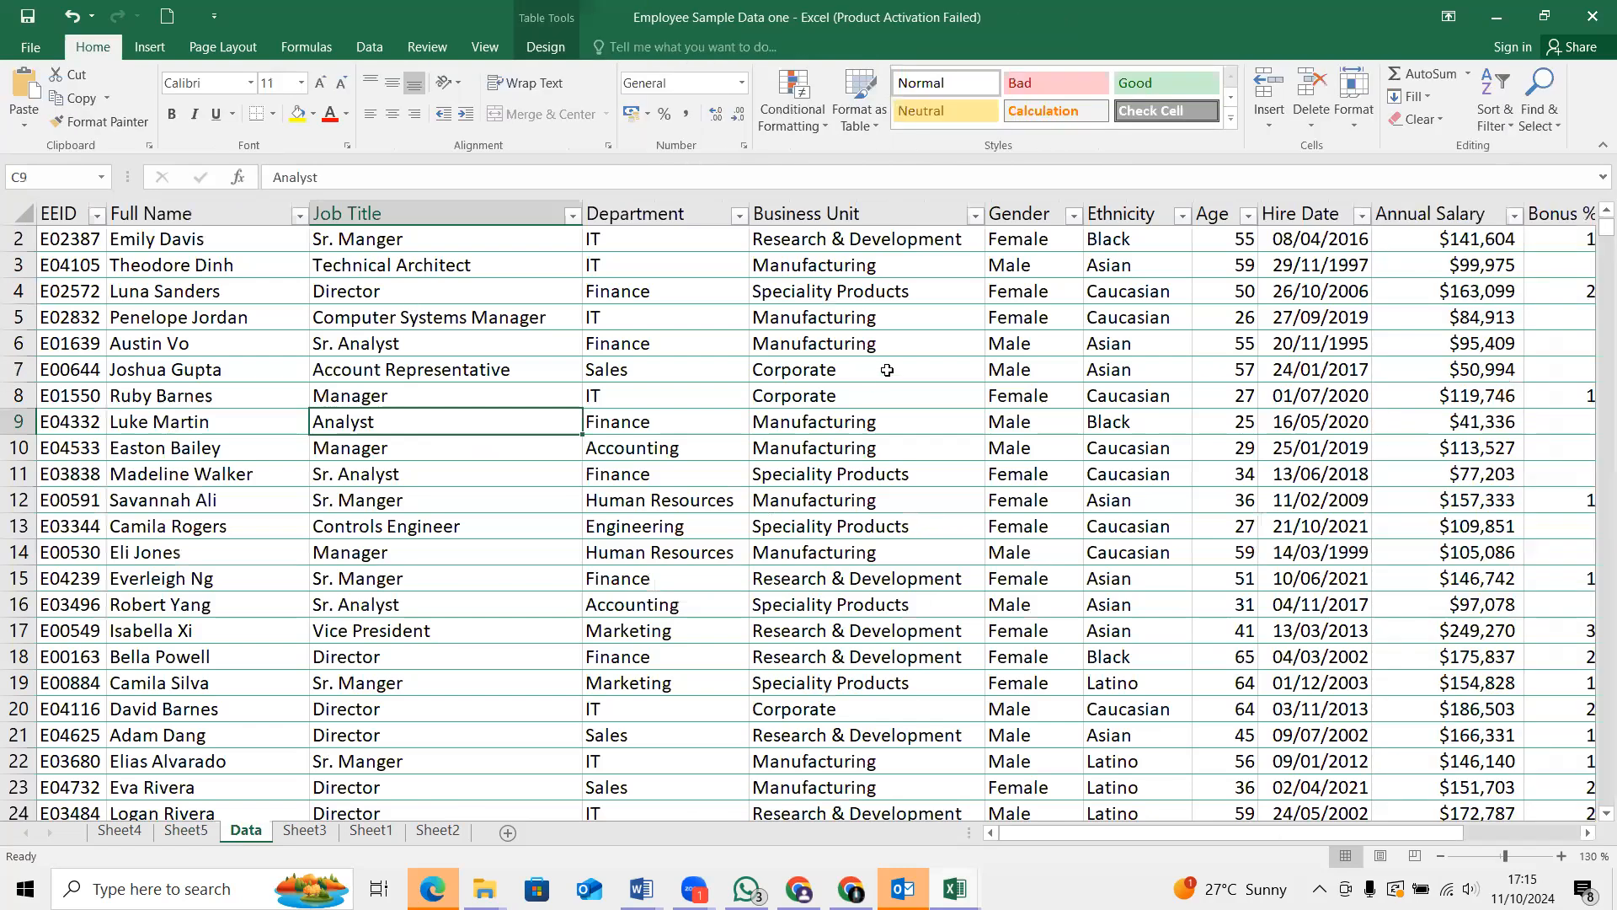
scroll(498, 495, "down", 3)
scroll(501, 497, "up", 4)
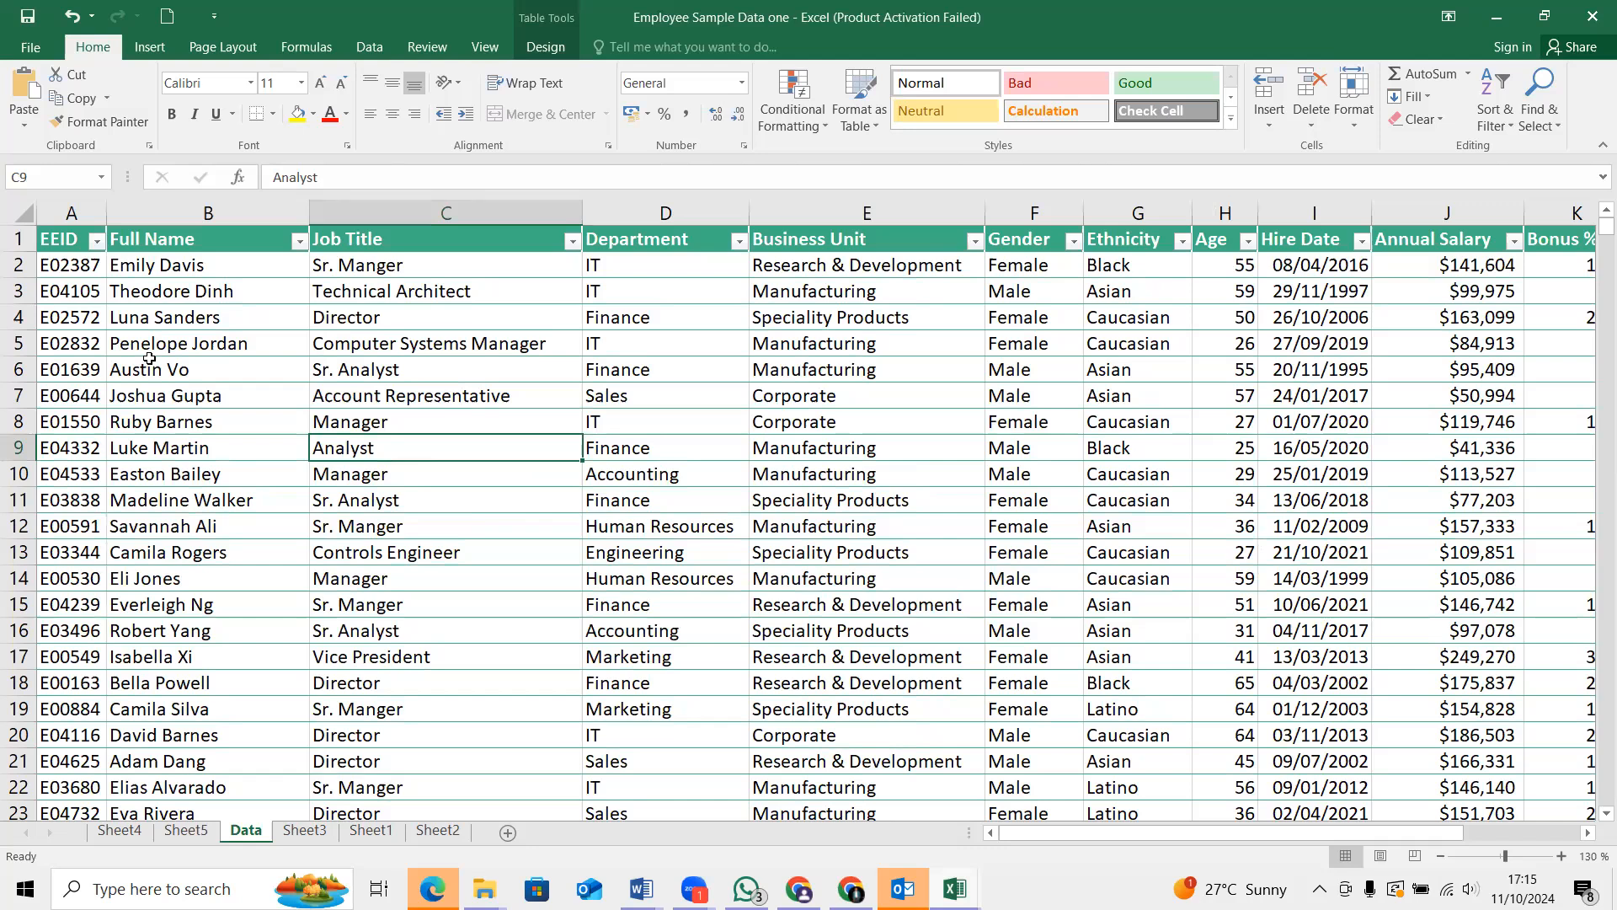
key("ctrl+p")
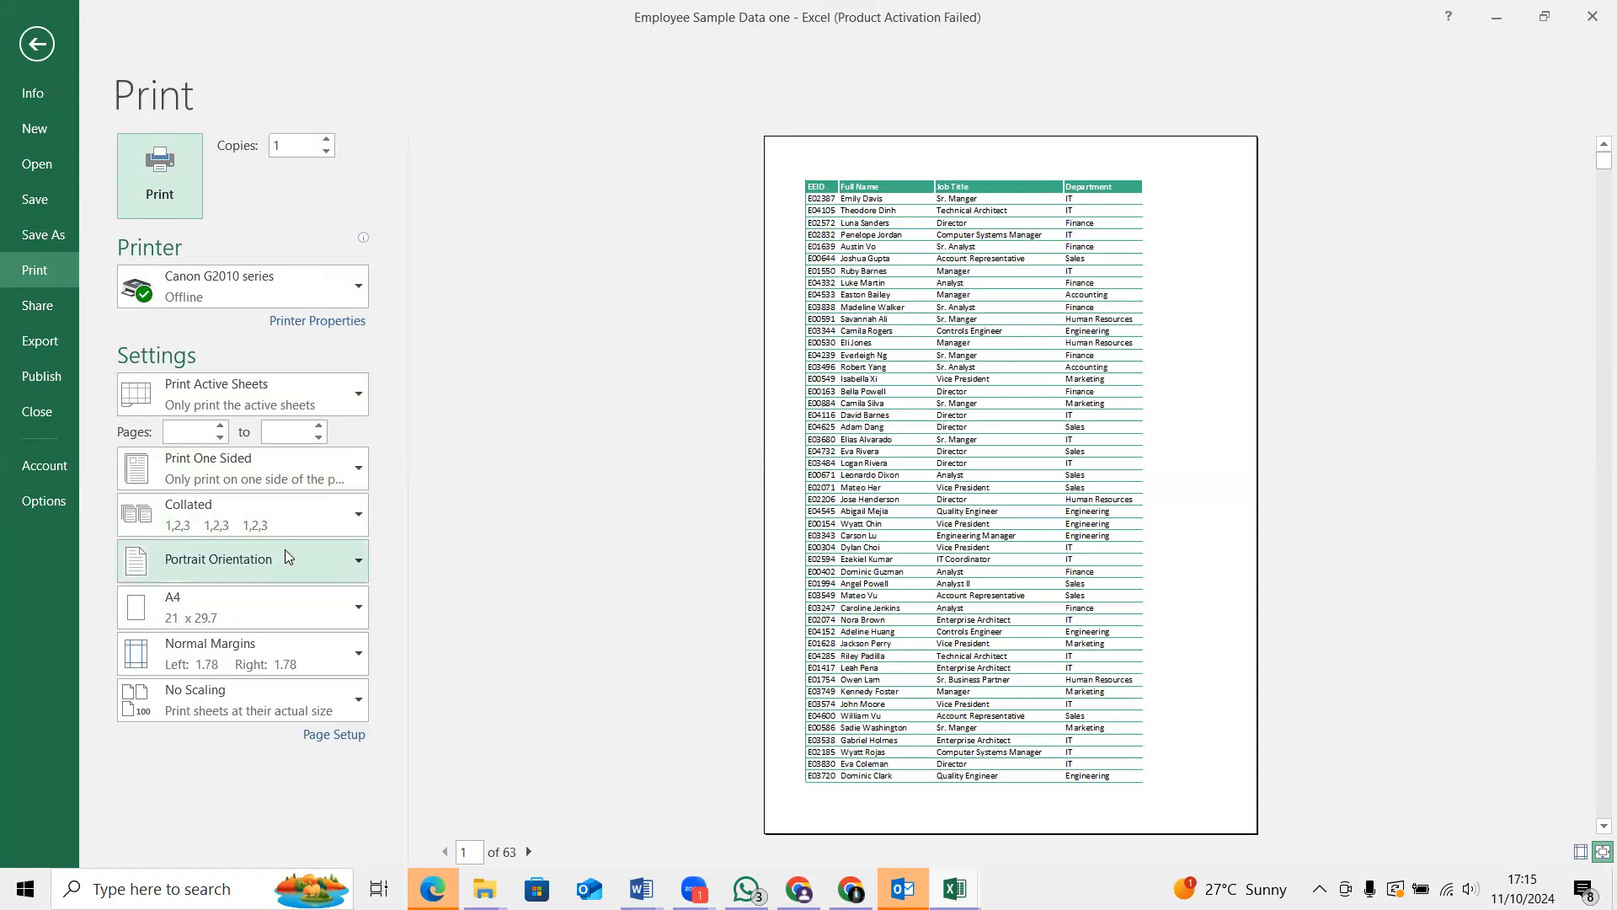
left_click(358, 556)
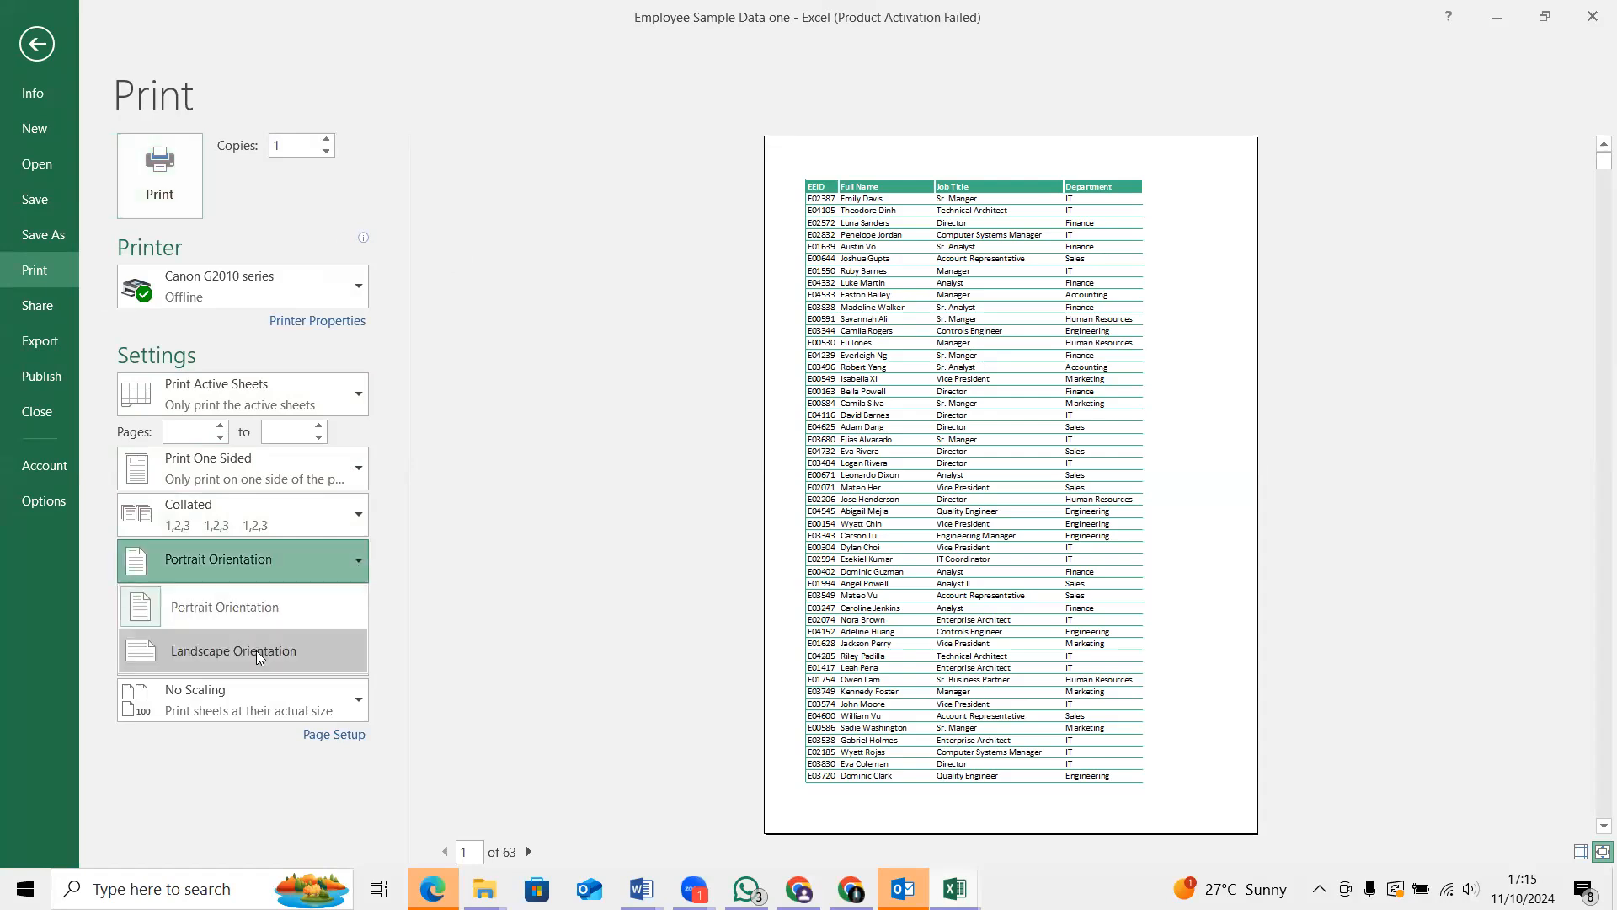
left_click(256, 650)
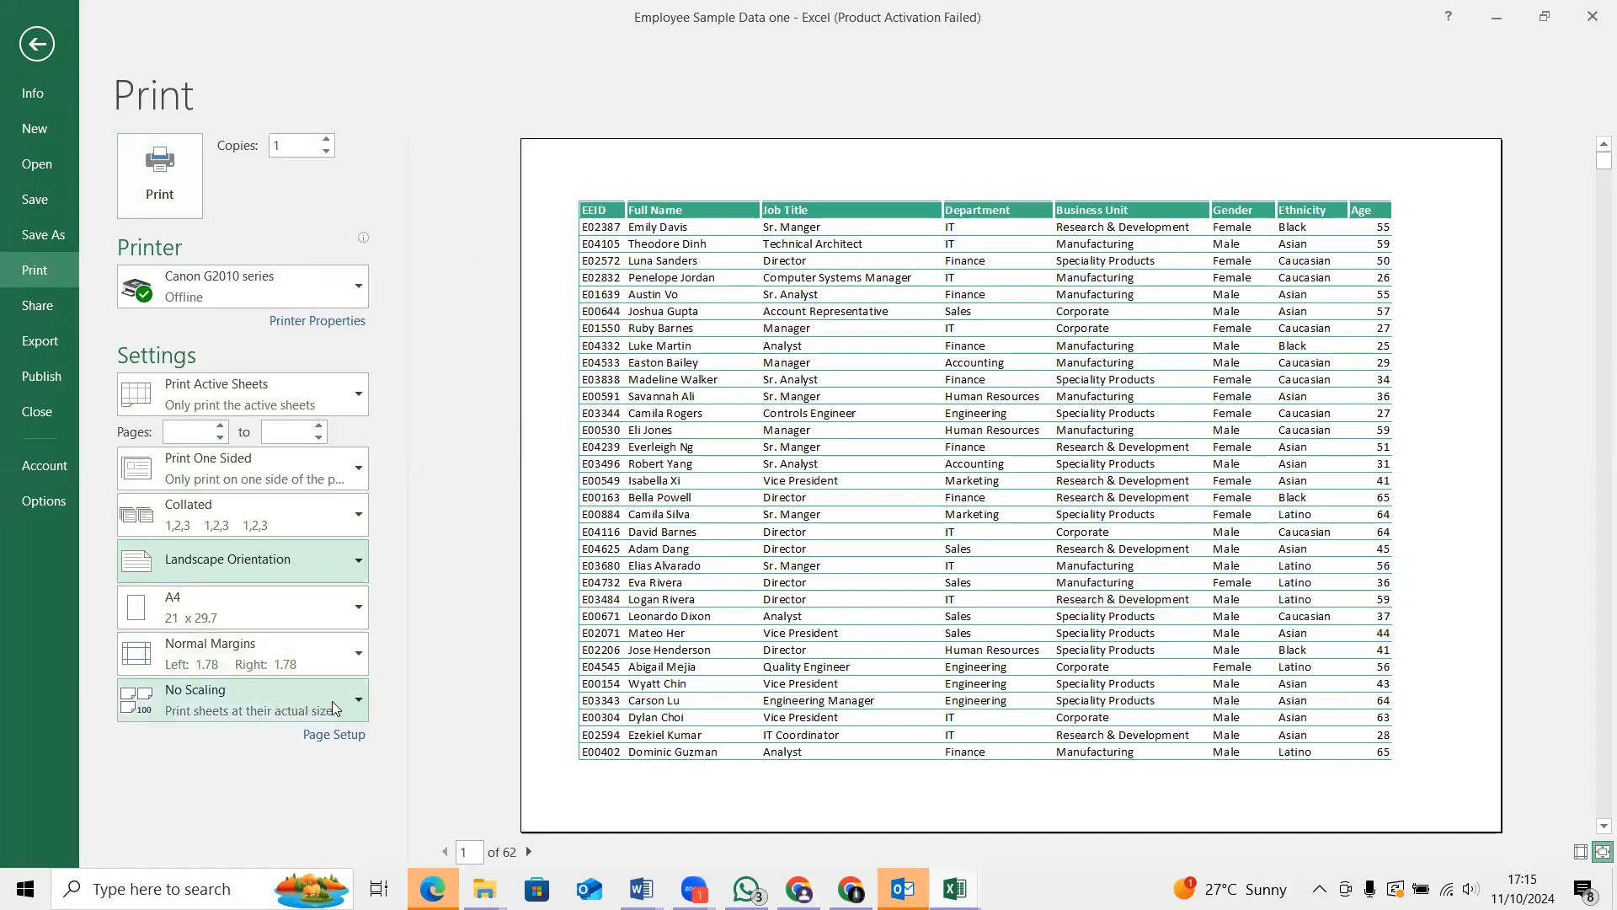
left_click(358, 701)
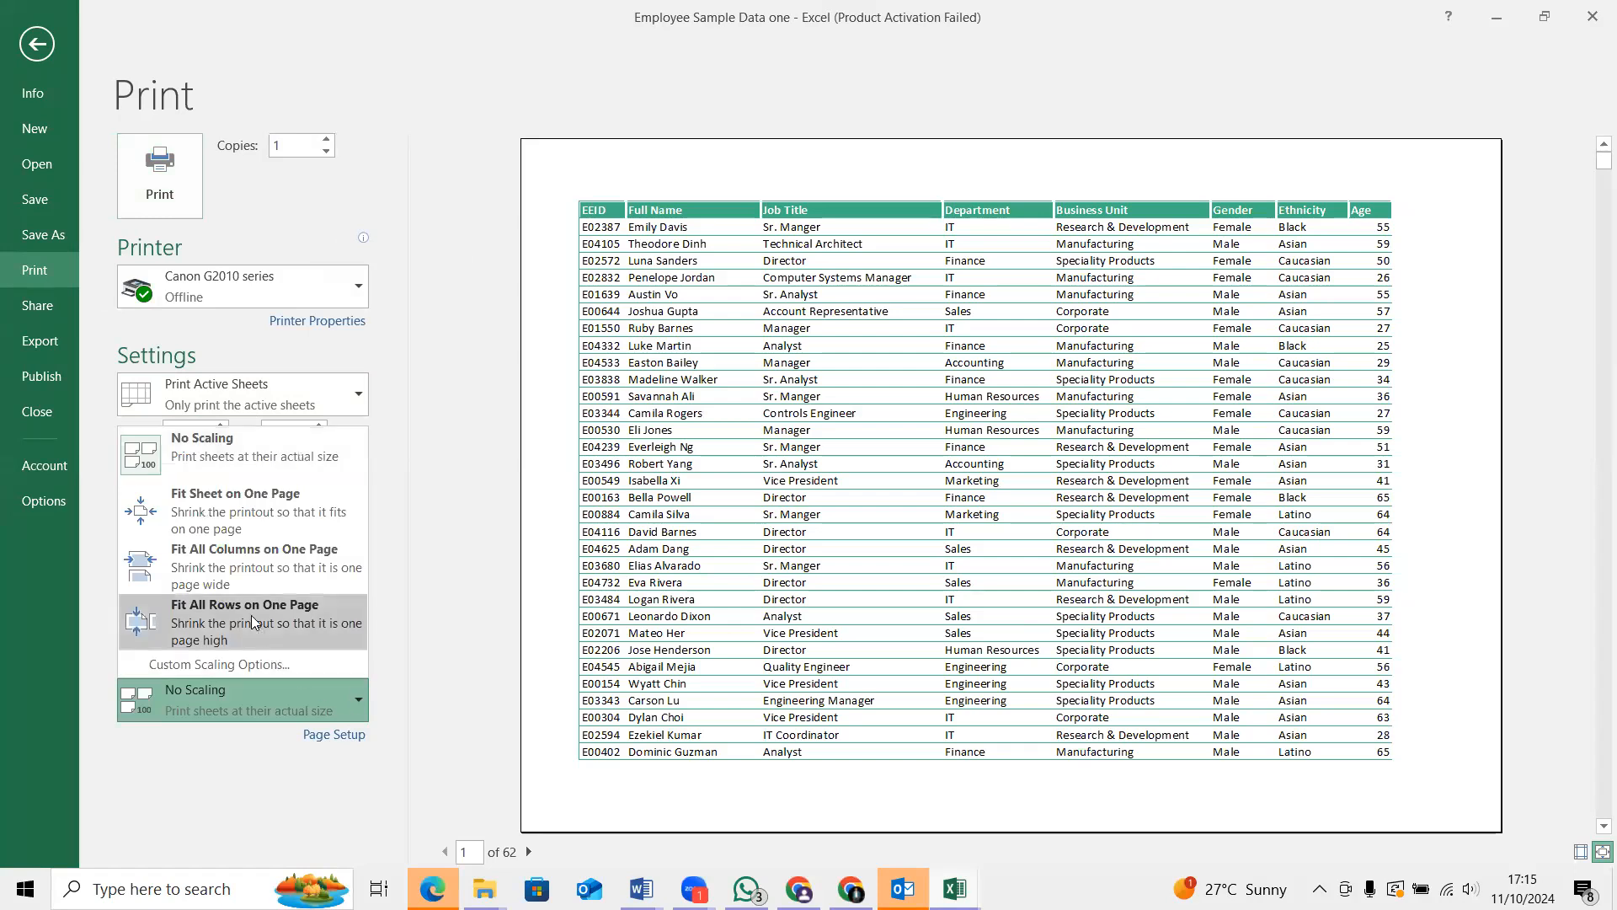
left_click(219, 506)
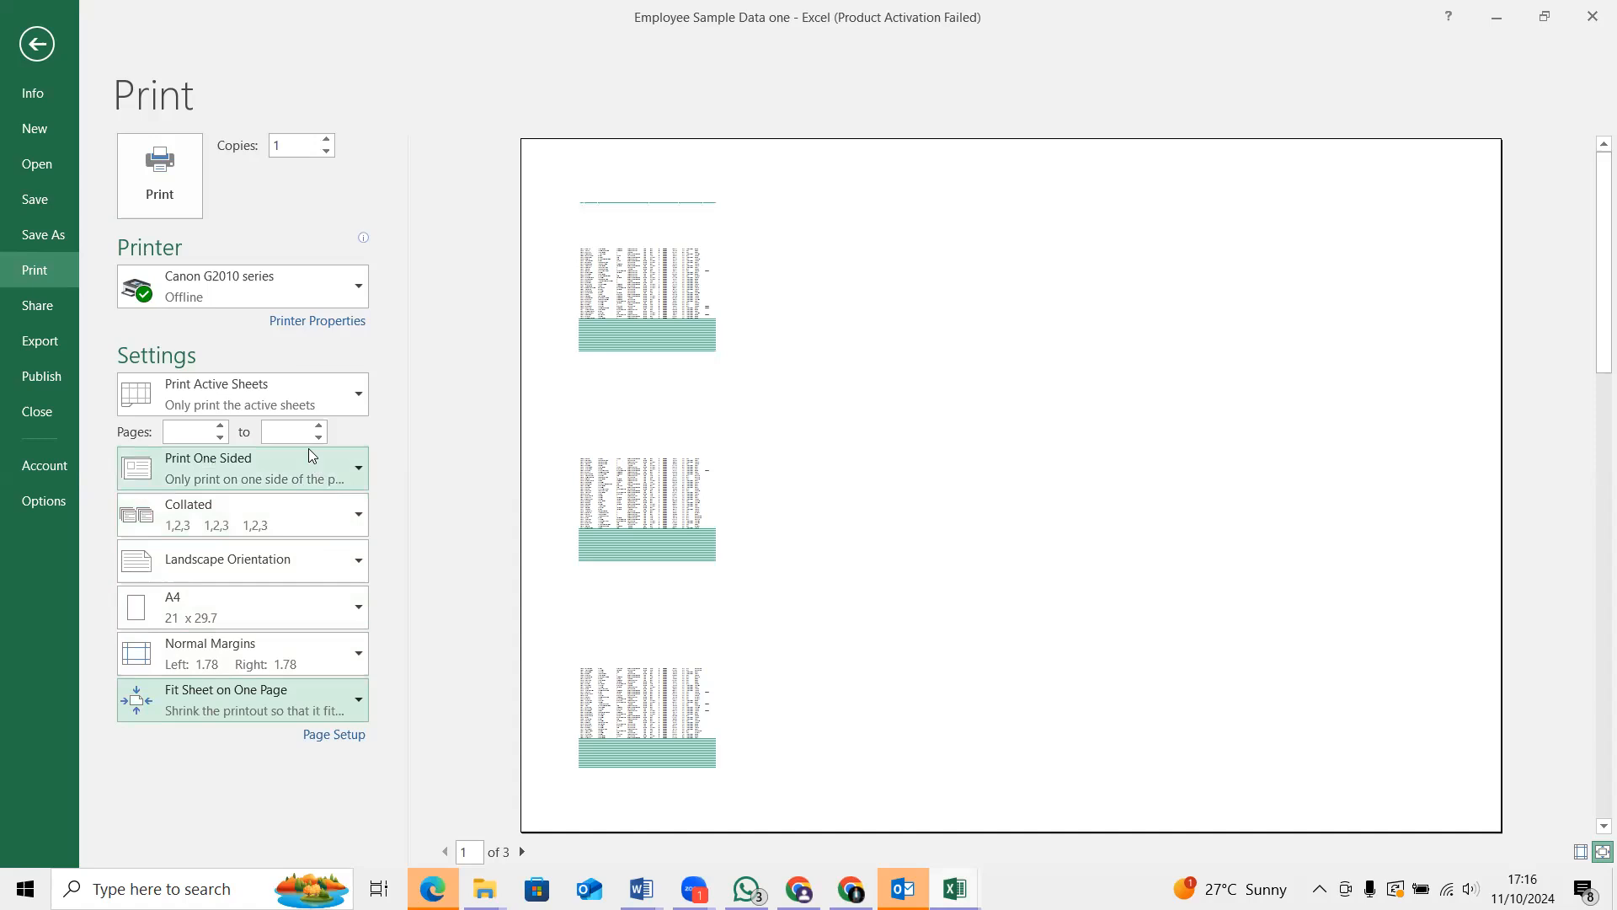
left_click(37, 44)
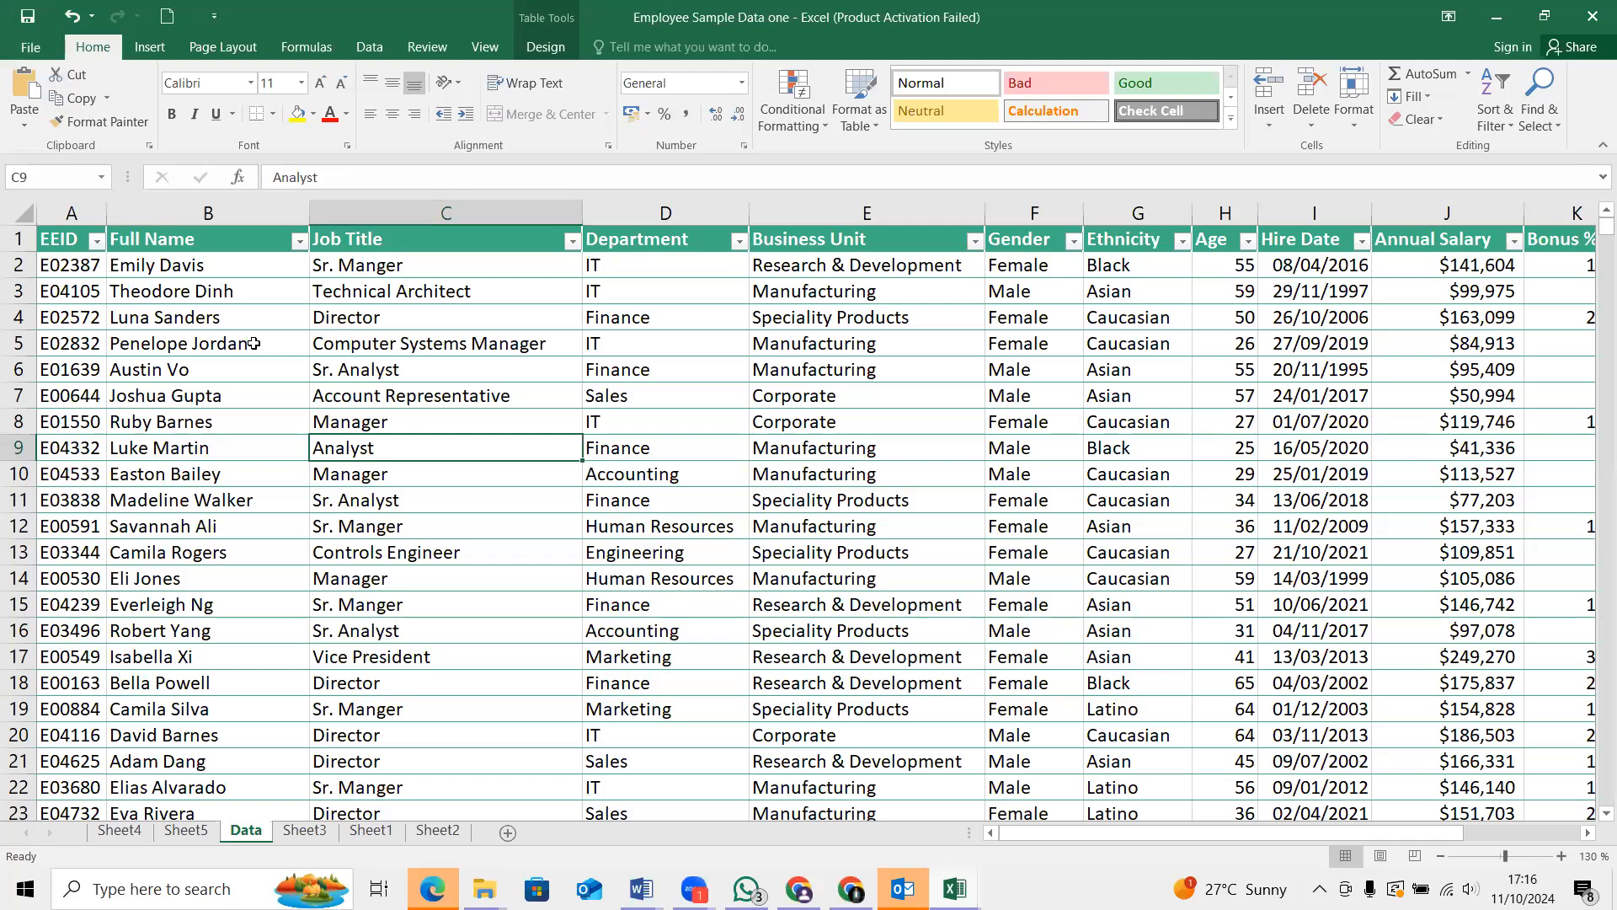
Review the print range options and the print preview of the Data sheet, leaving Print Active Sheets selected
key("ctrl+p")
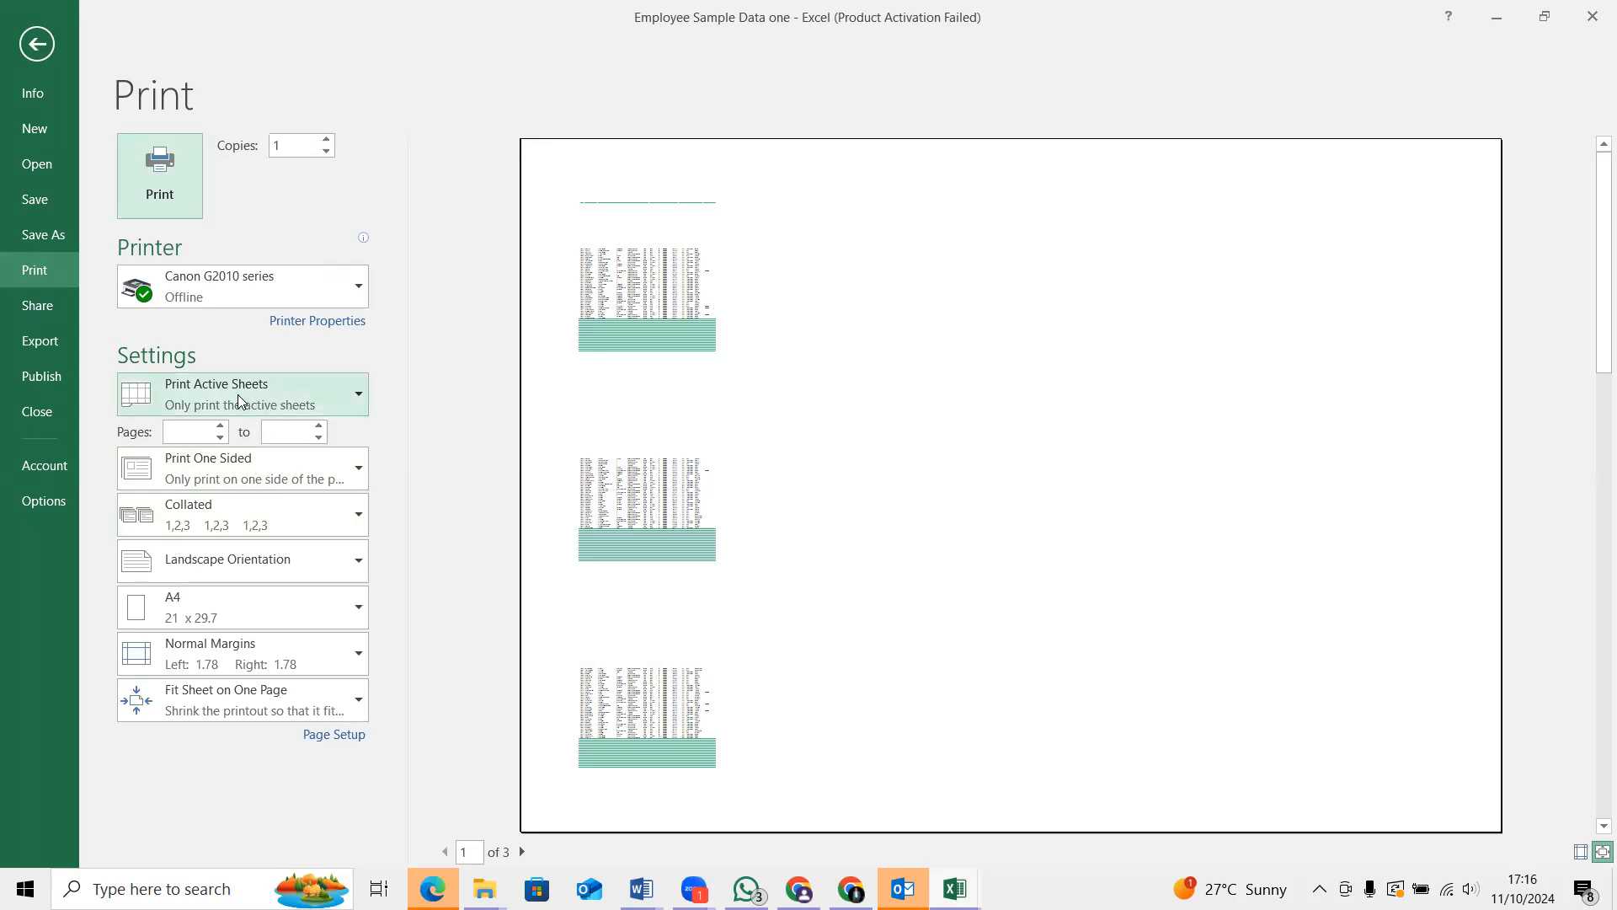
left_click(354, 397)
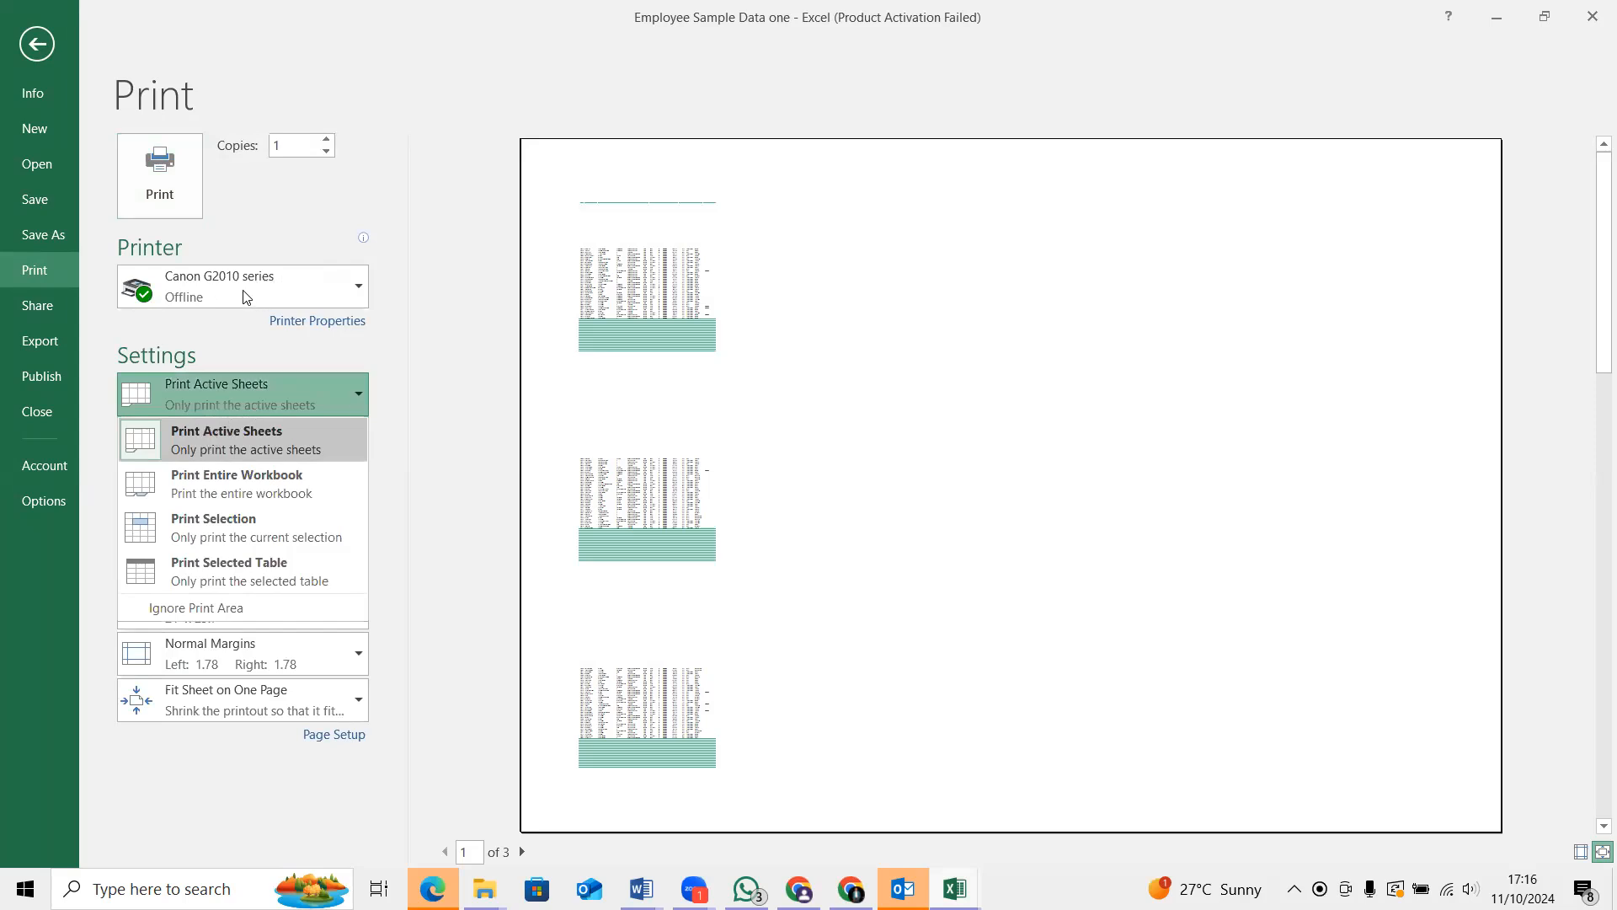
left_click(222, 390)
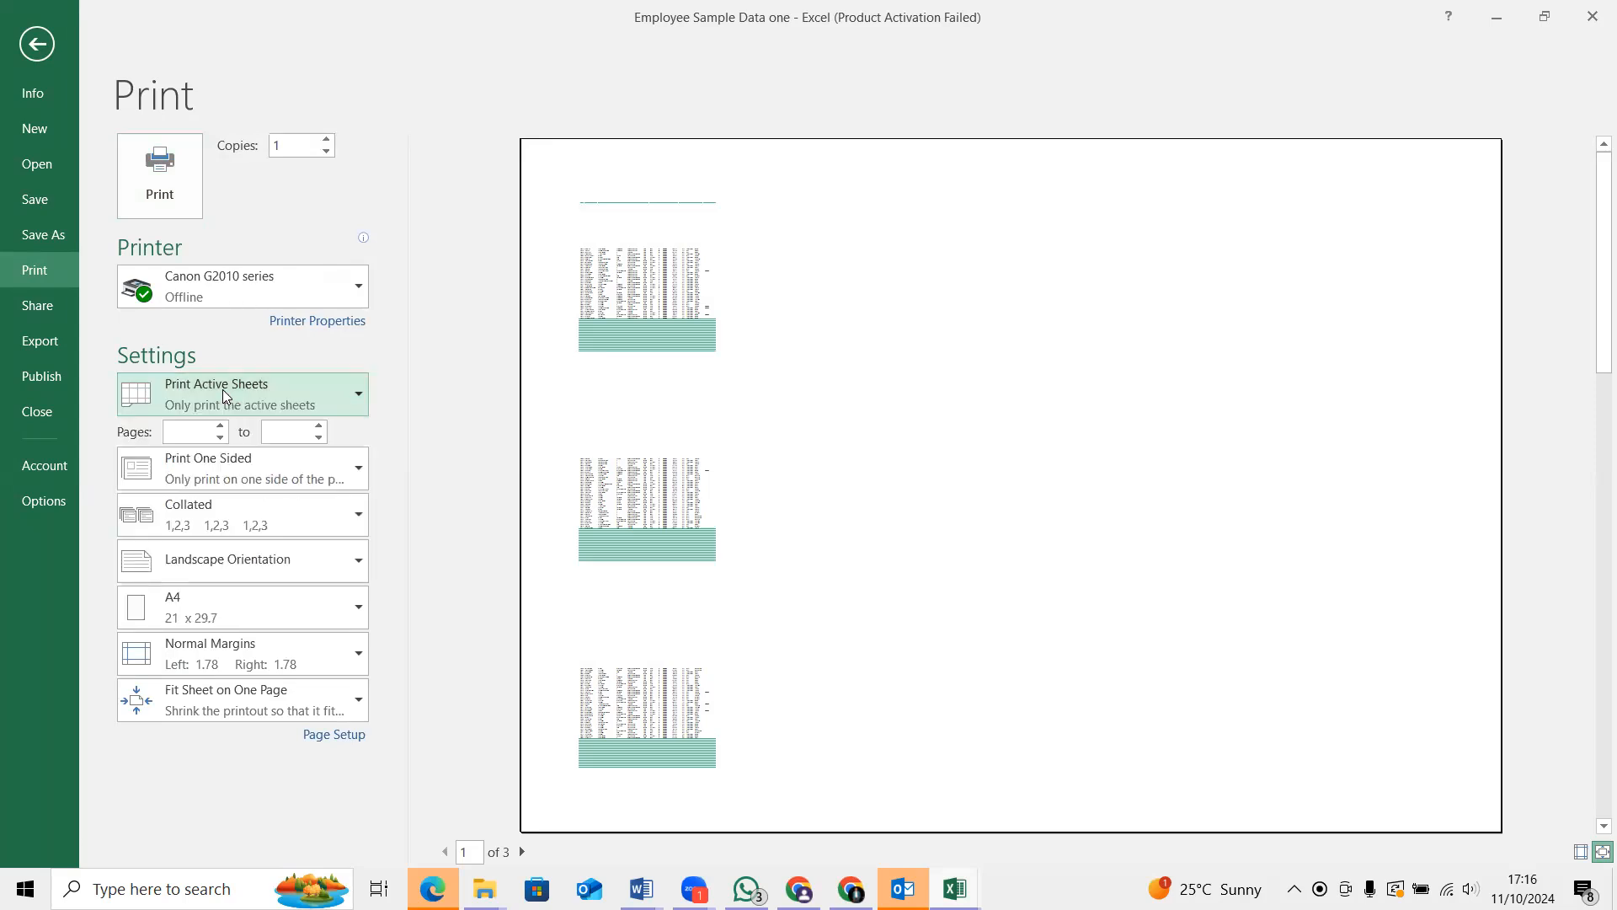
left_click(37, 44)
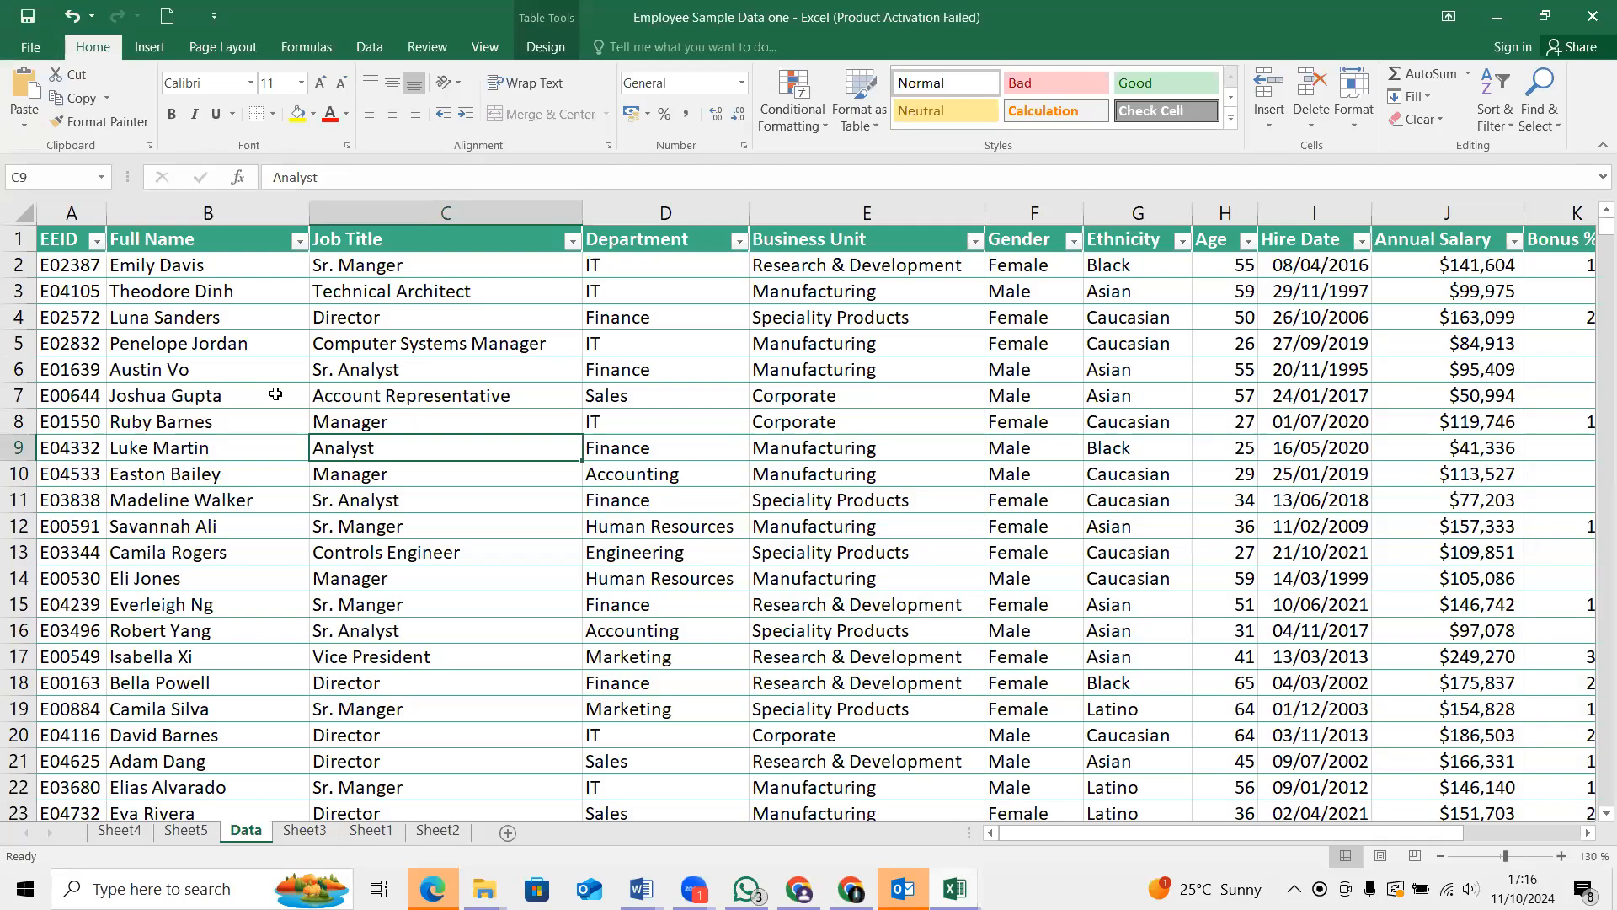
key("ctrl+p")
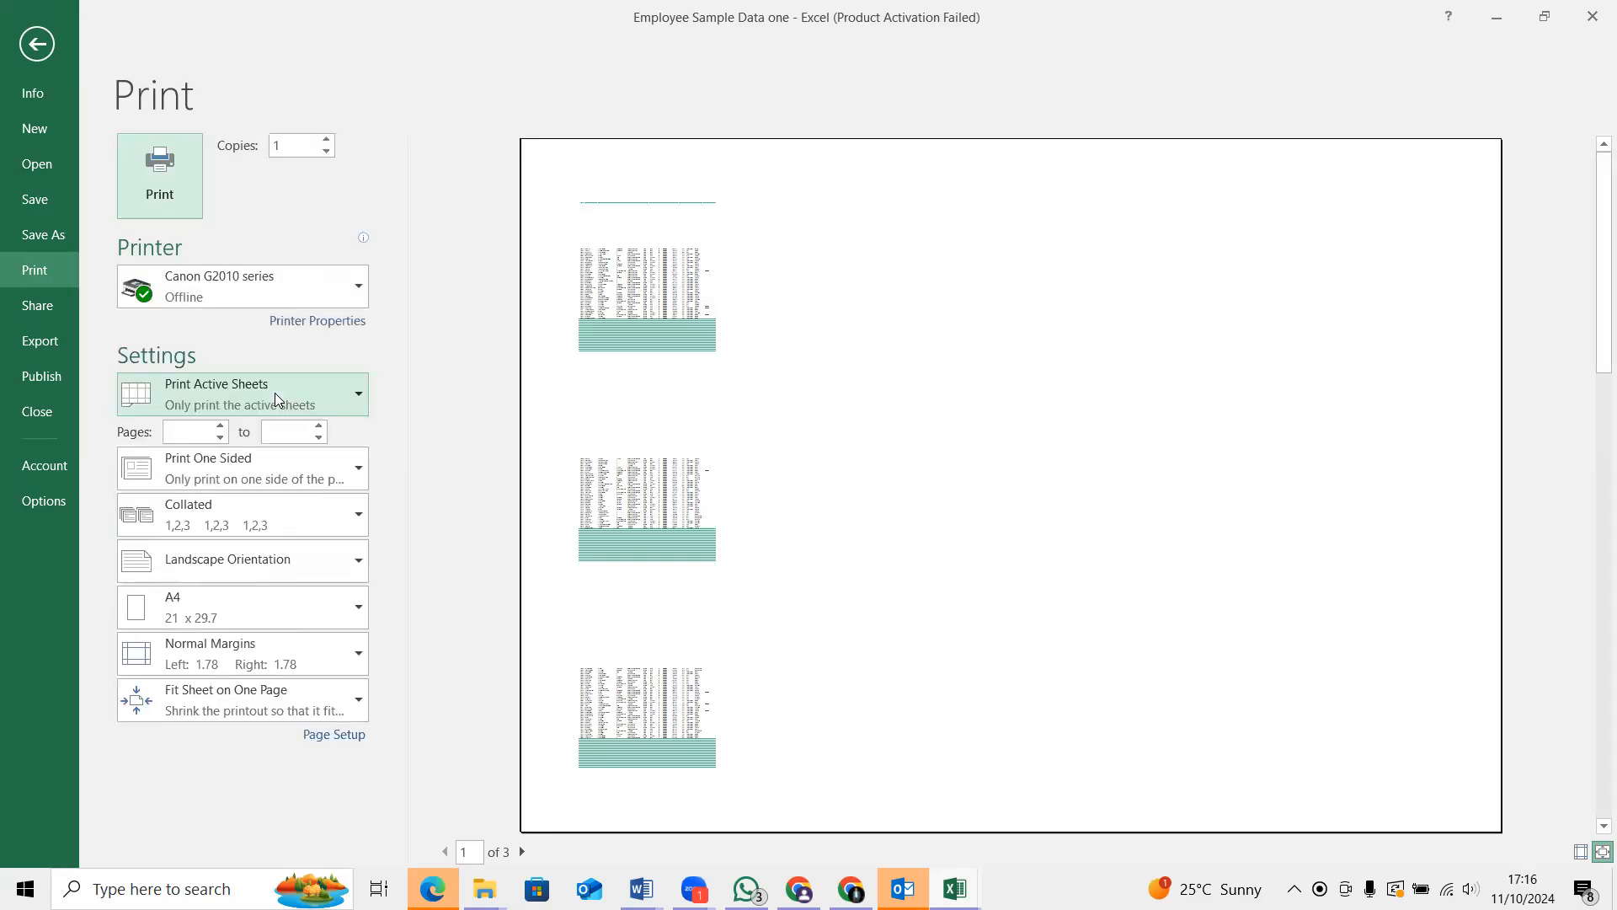
left_click(36, 42)
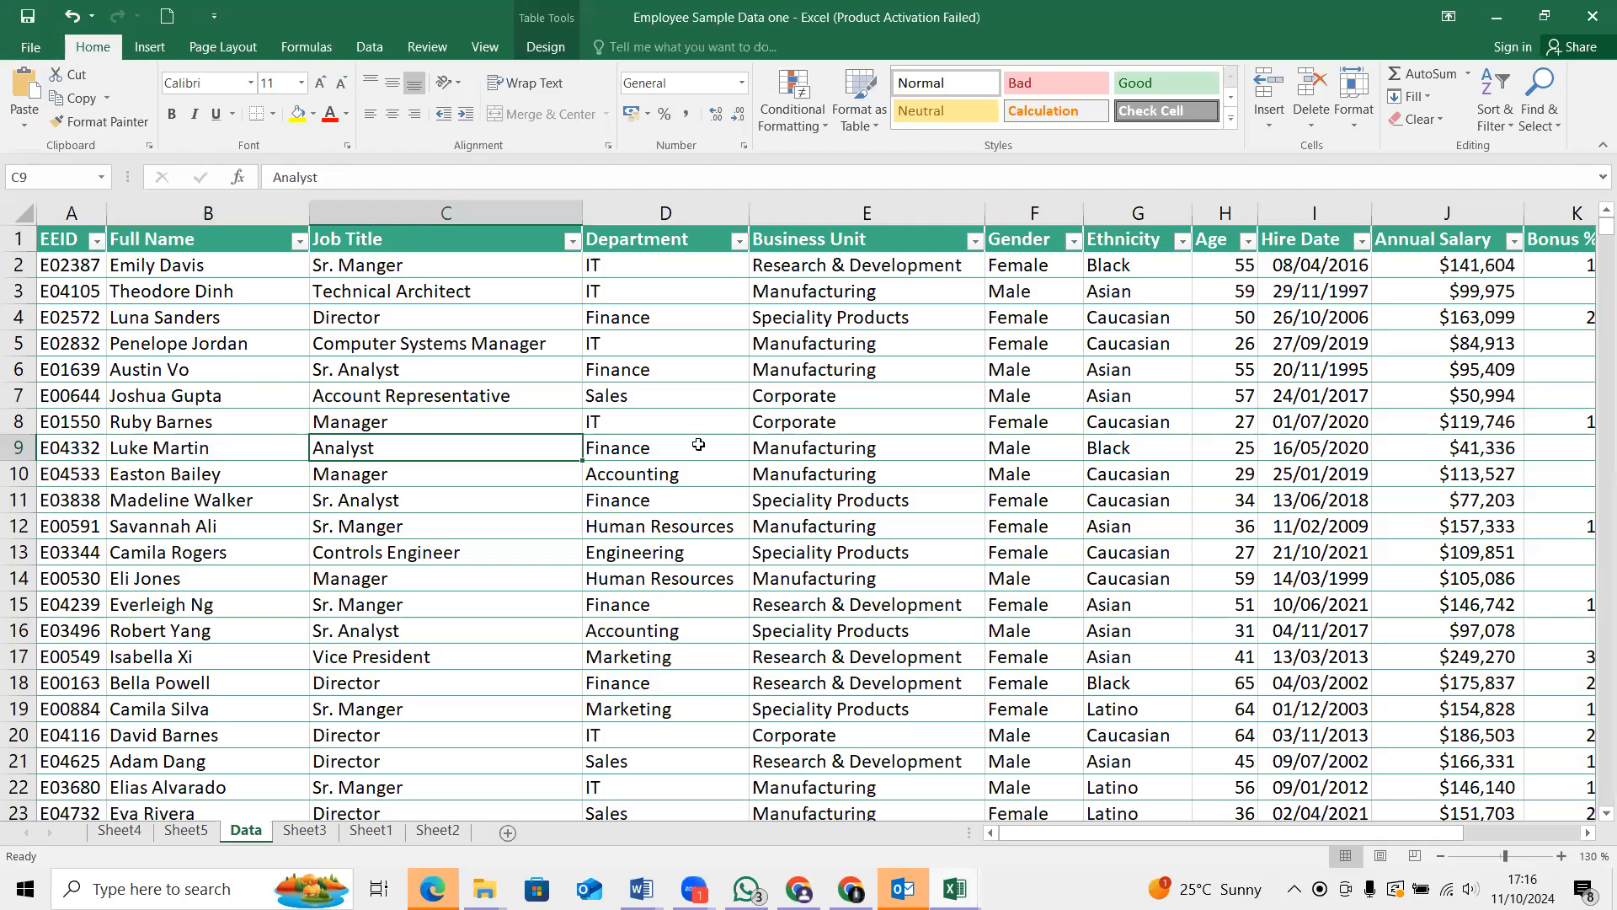
Try selecting the entire Data sheet, and clear the selection
left_click(27, 217)
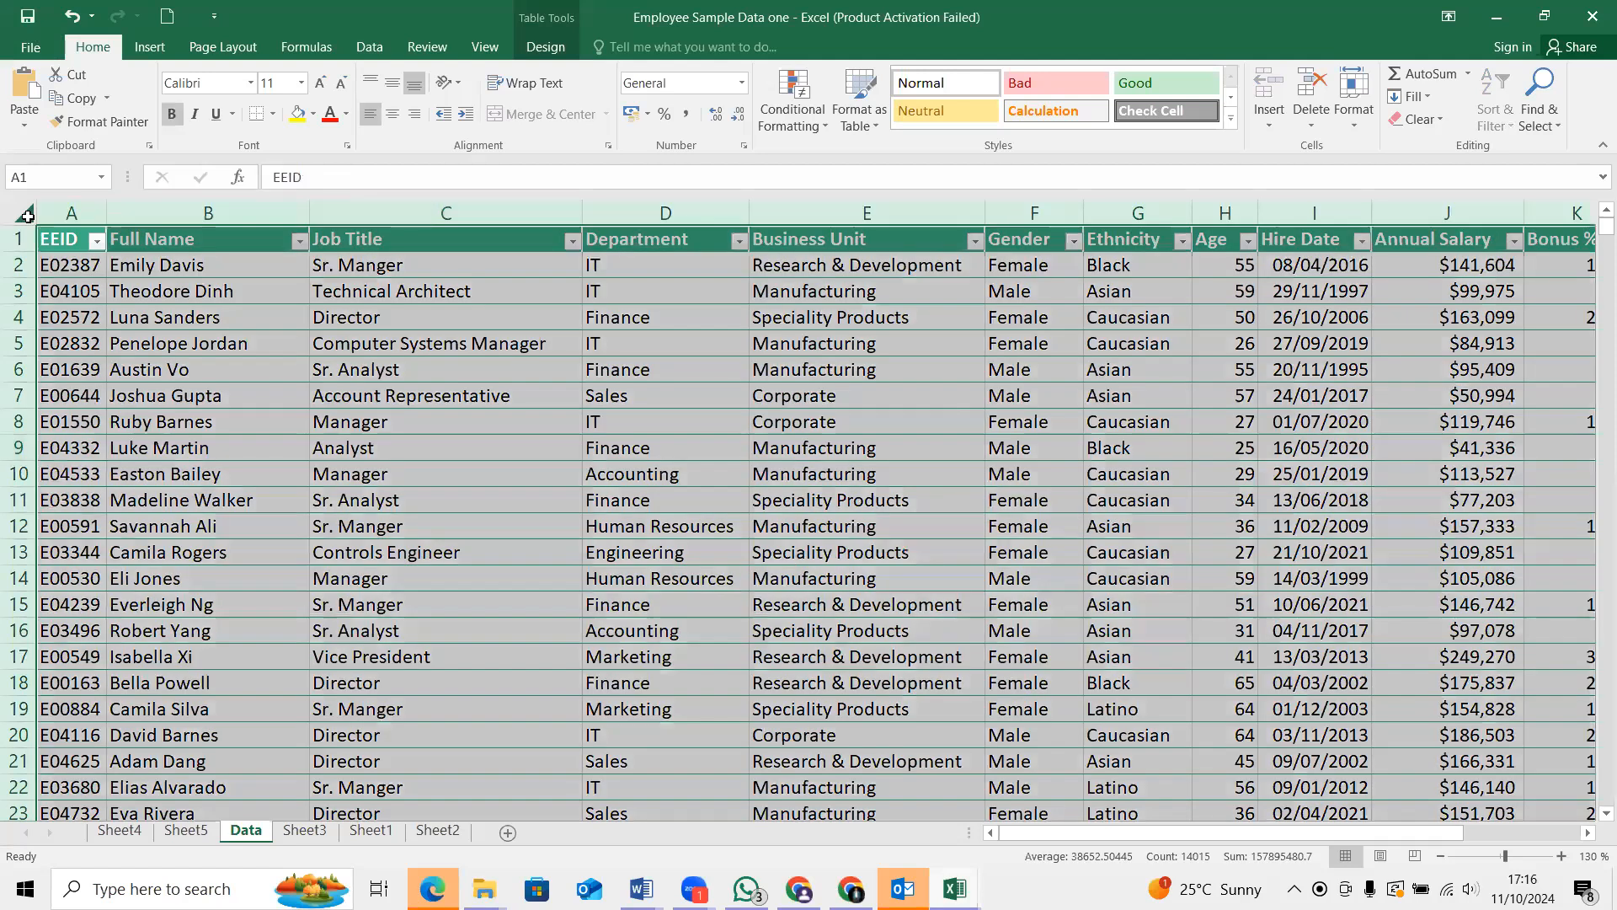
scroll(705, 614, "down", 9)
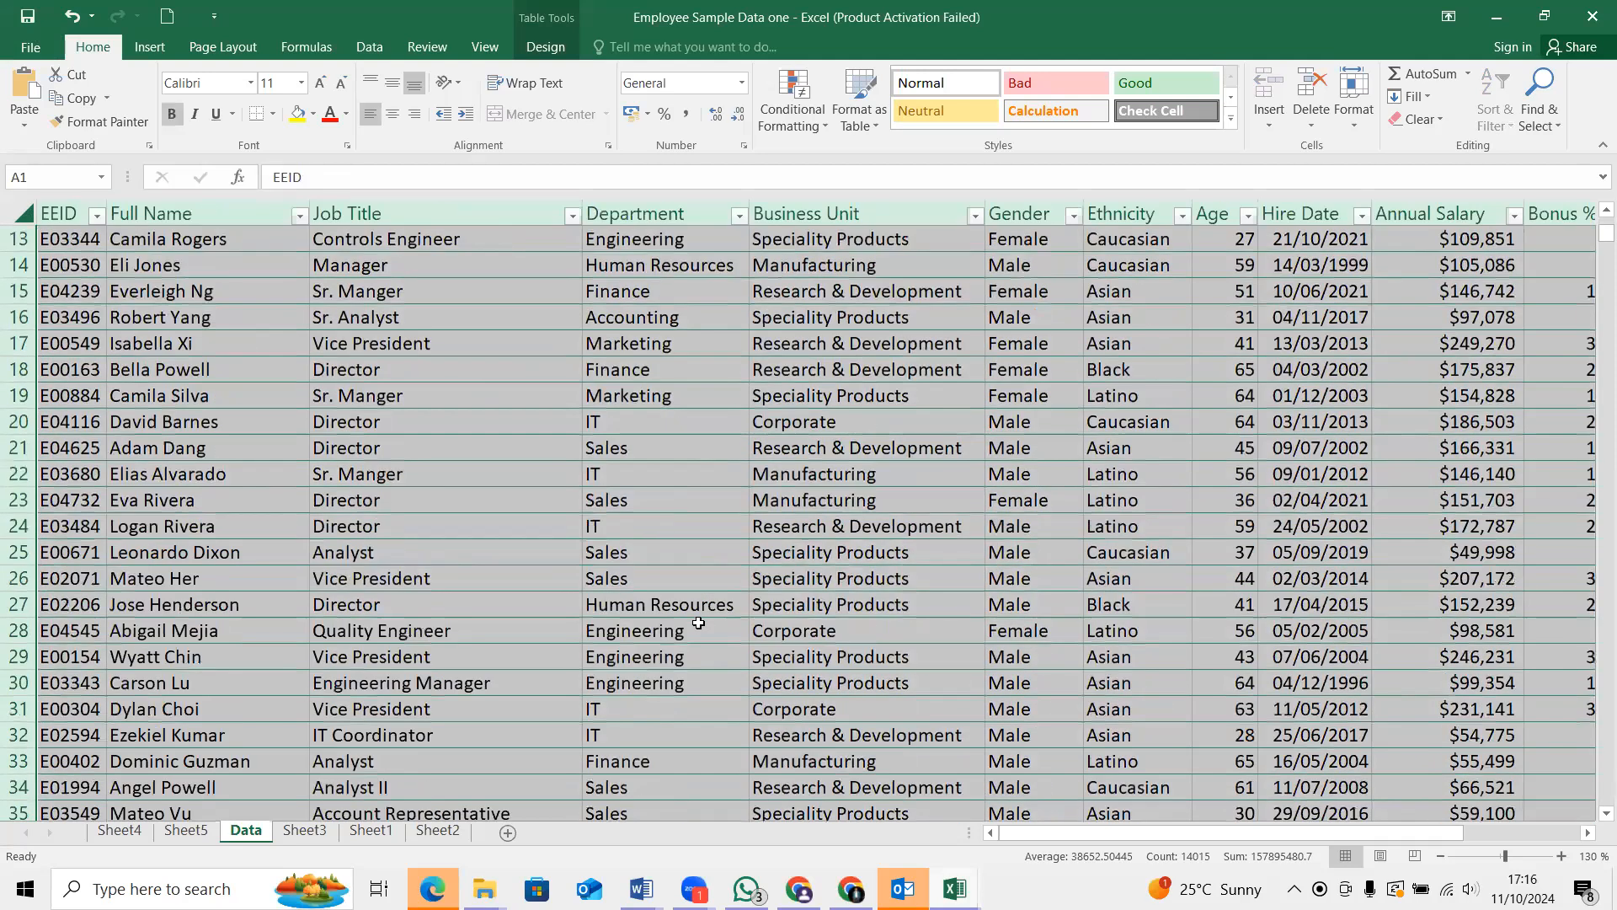
scroll(489, 573, "up", 5)
left_click(30, 218)
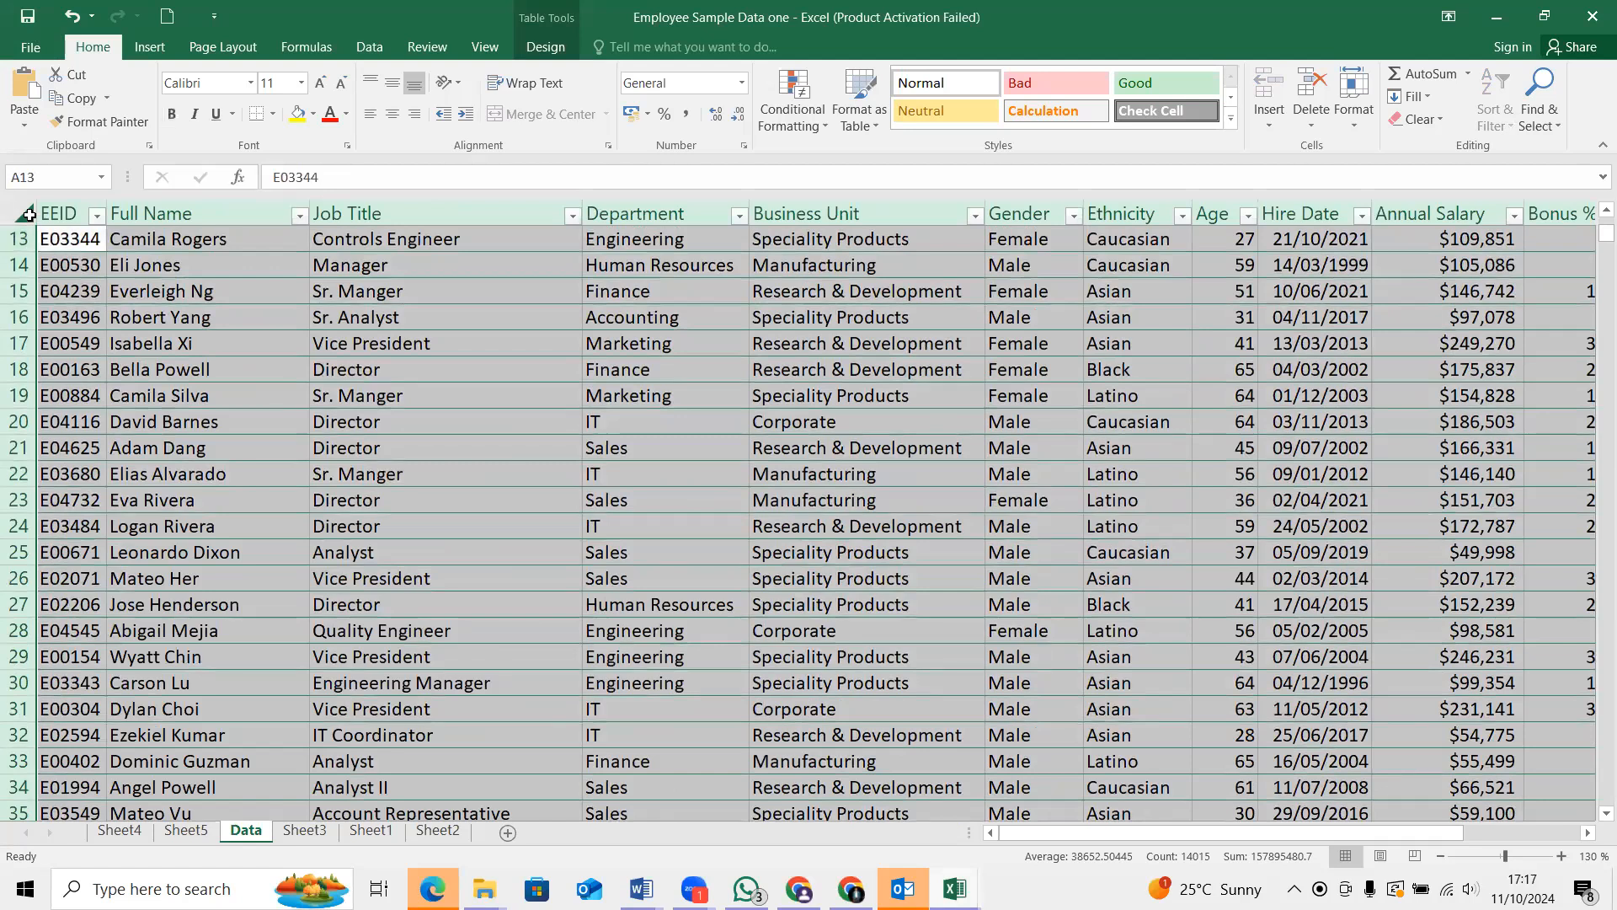
left_click(464, 398)
scroll(217, 346, "up", 4)
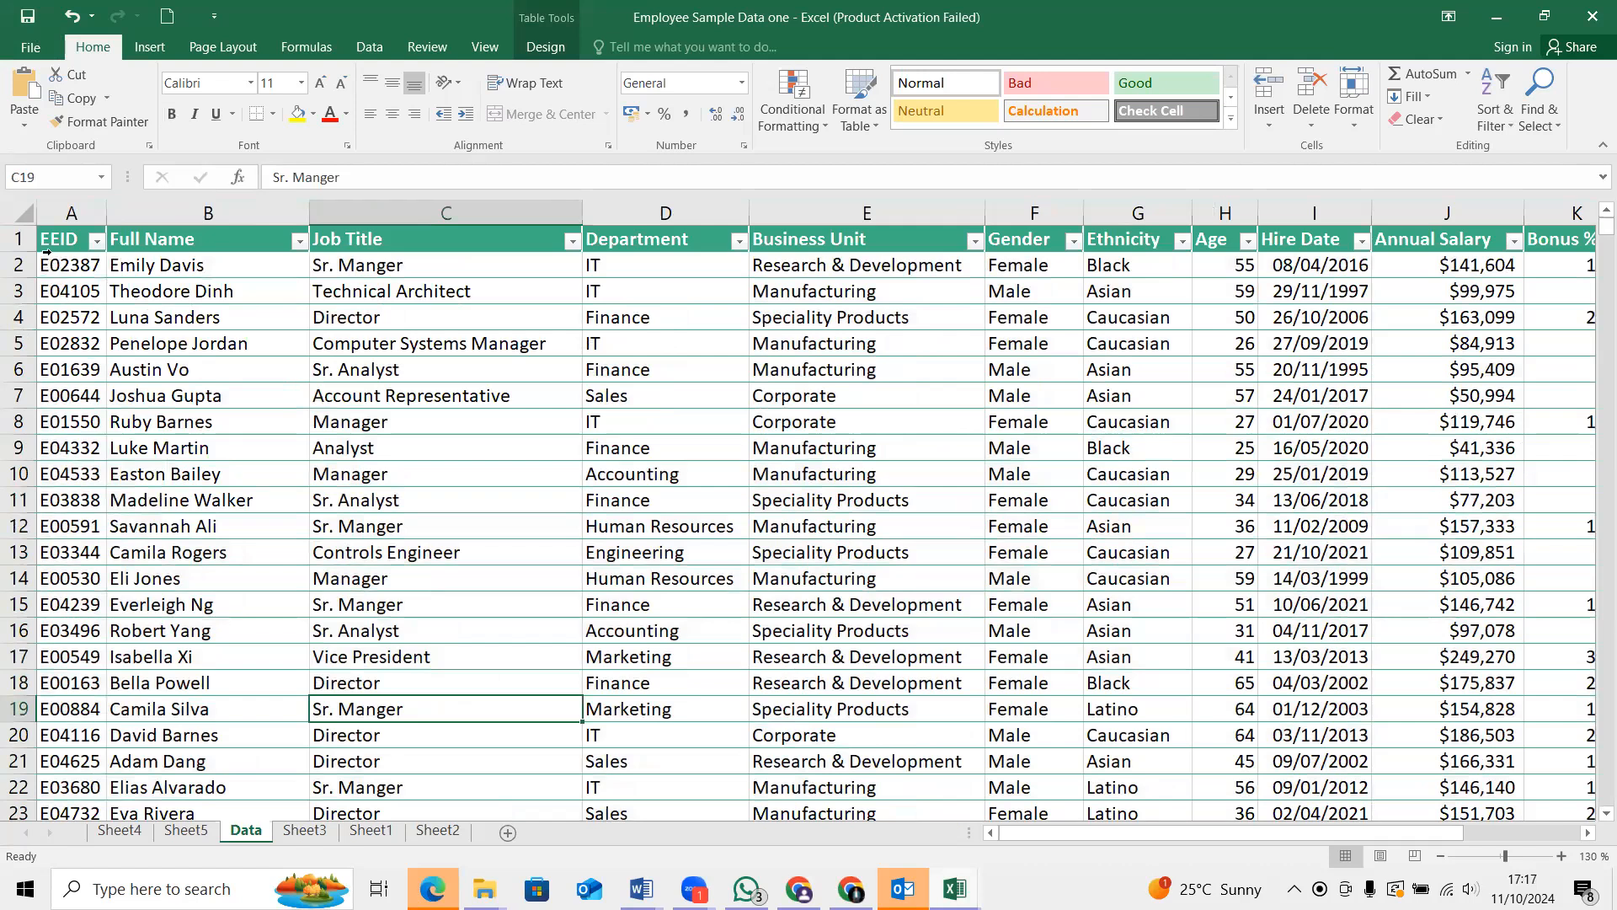
Try selecting rows 1 to 19 of the employee table and the whole table, and return to cell A2
left_click_drag(40, 239, 1123, 780)
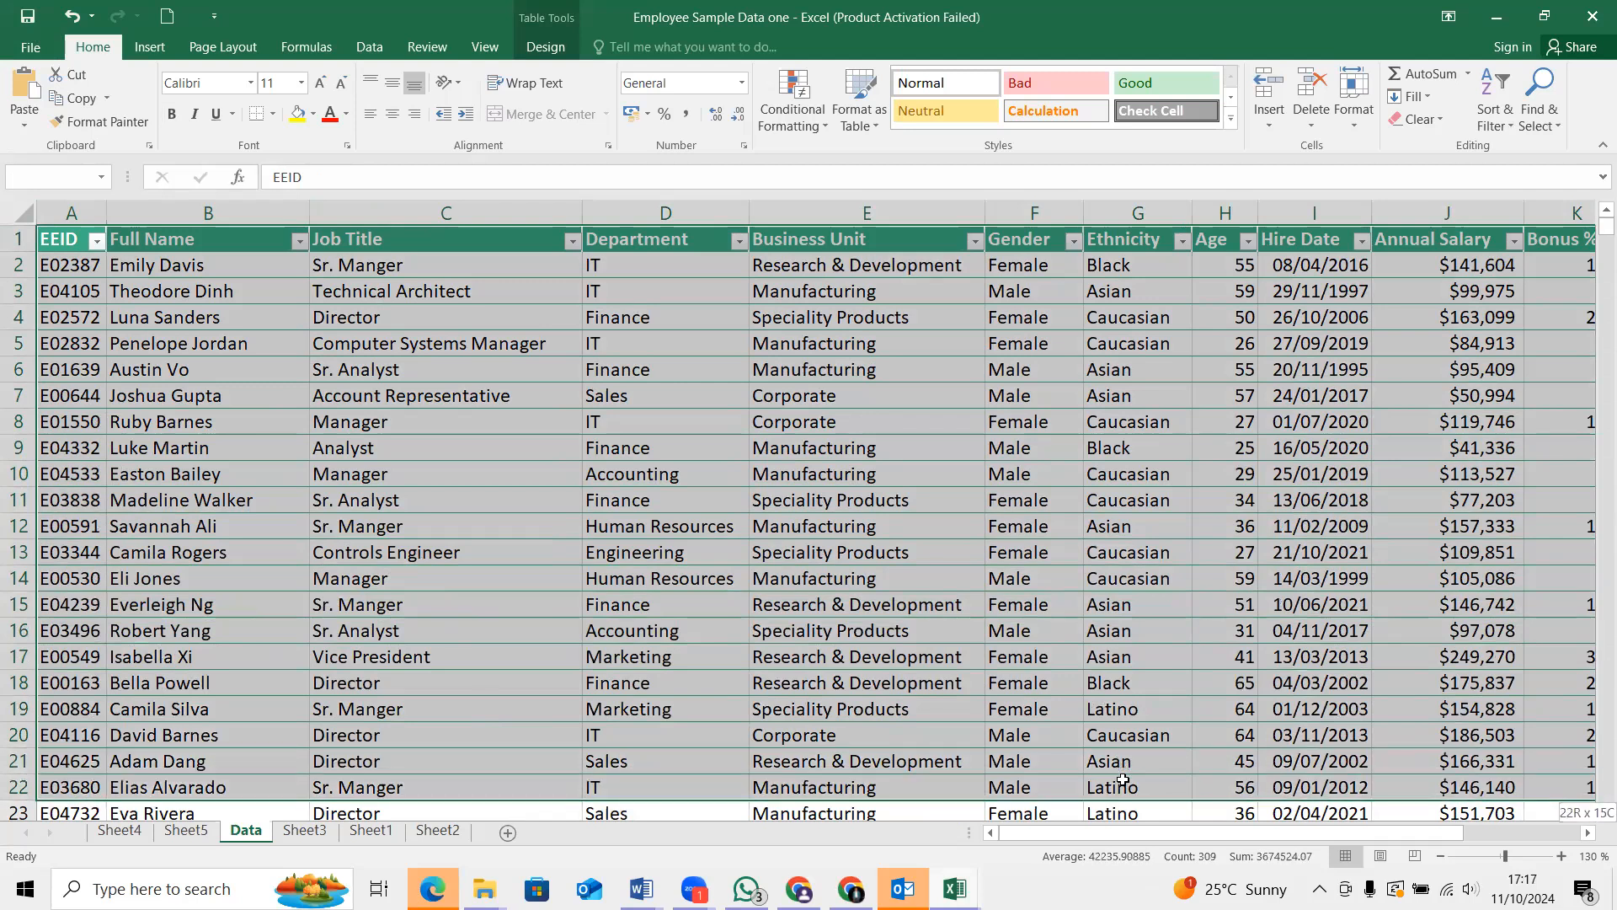
left_click_drag(1123, 779, 1497, 720)
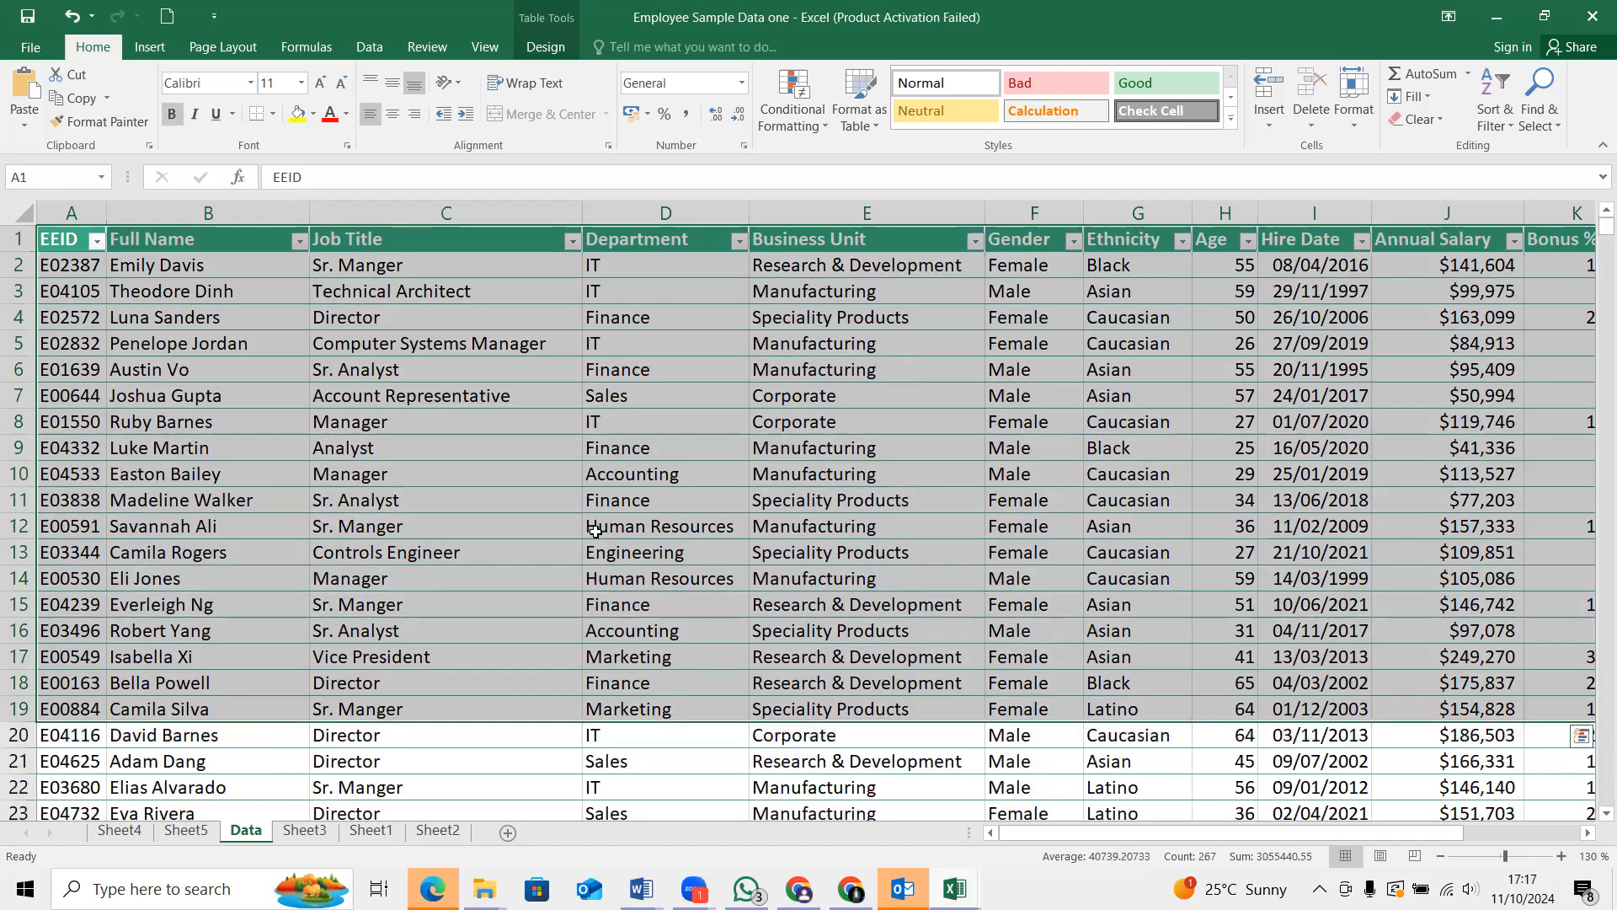
left_click(115, 335)
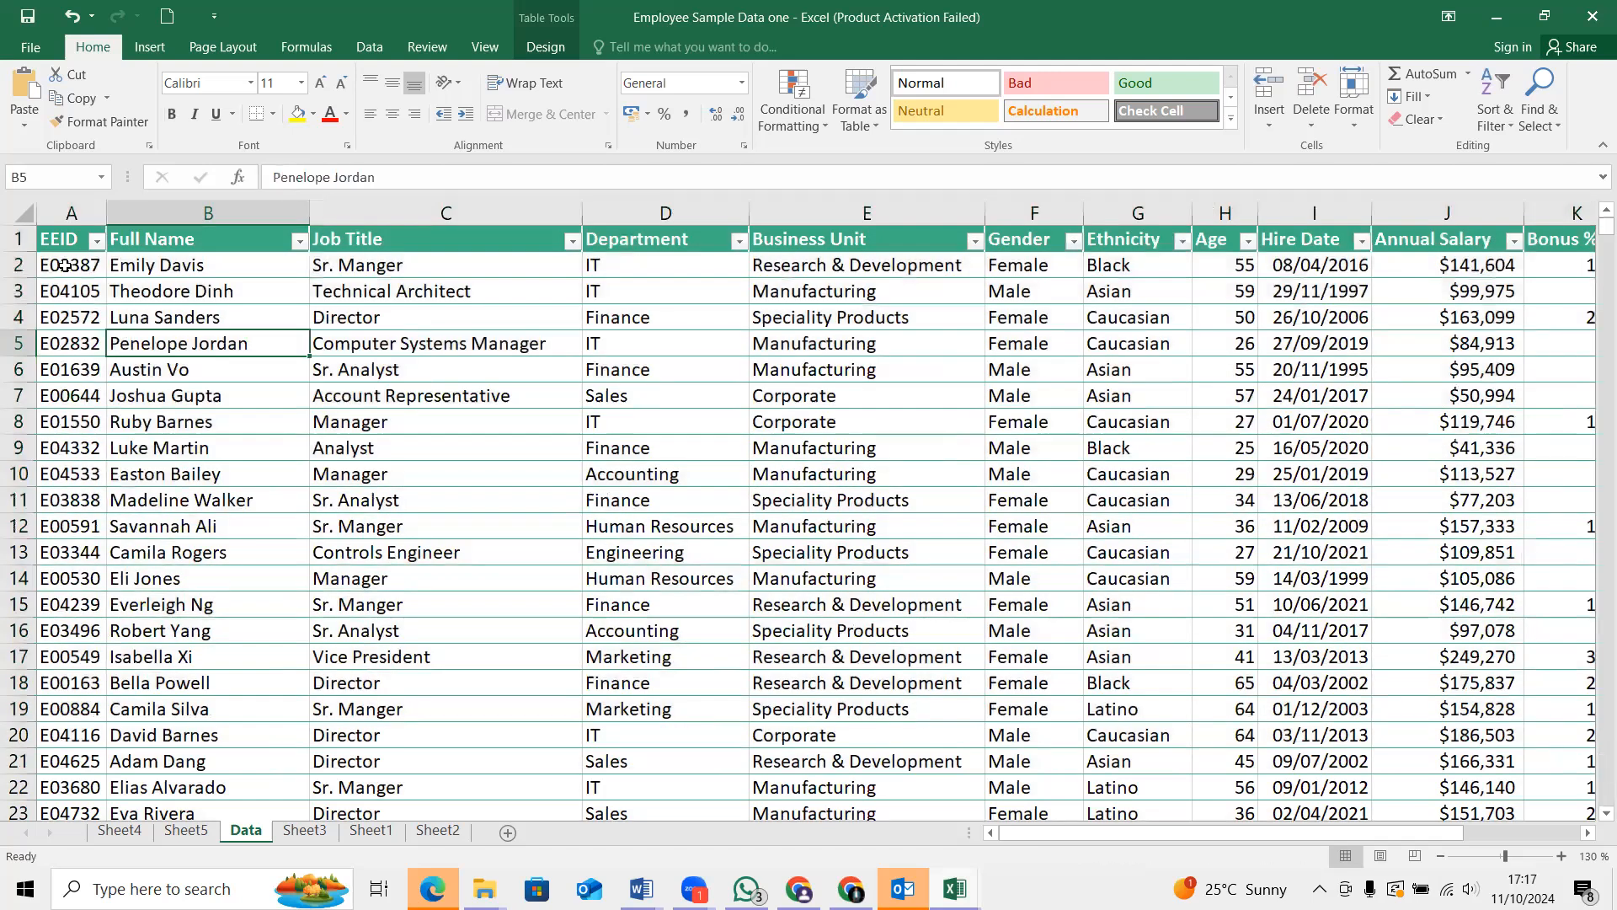
left_click(38, 263)
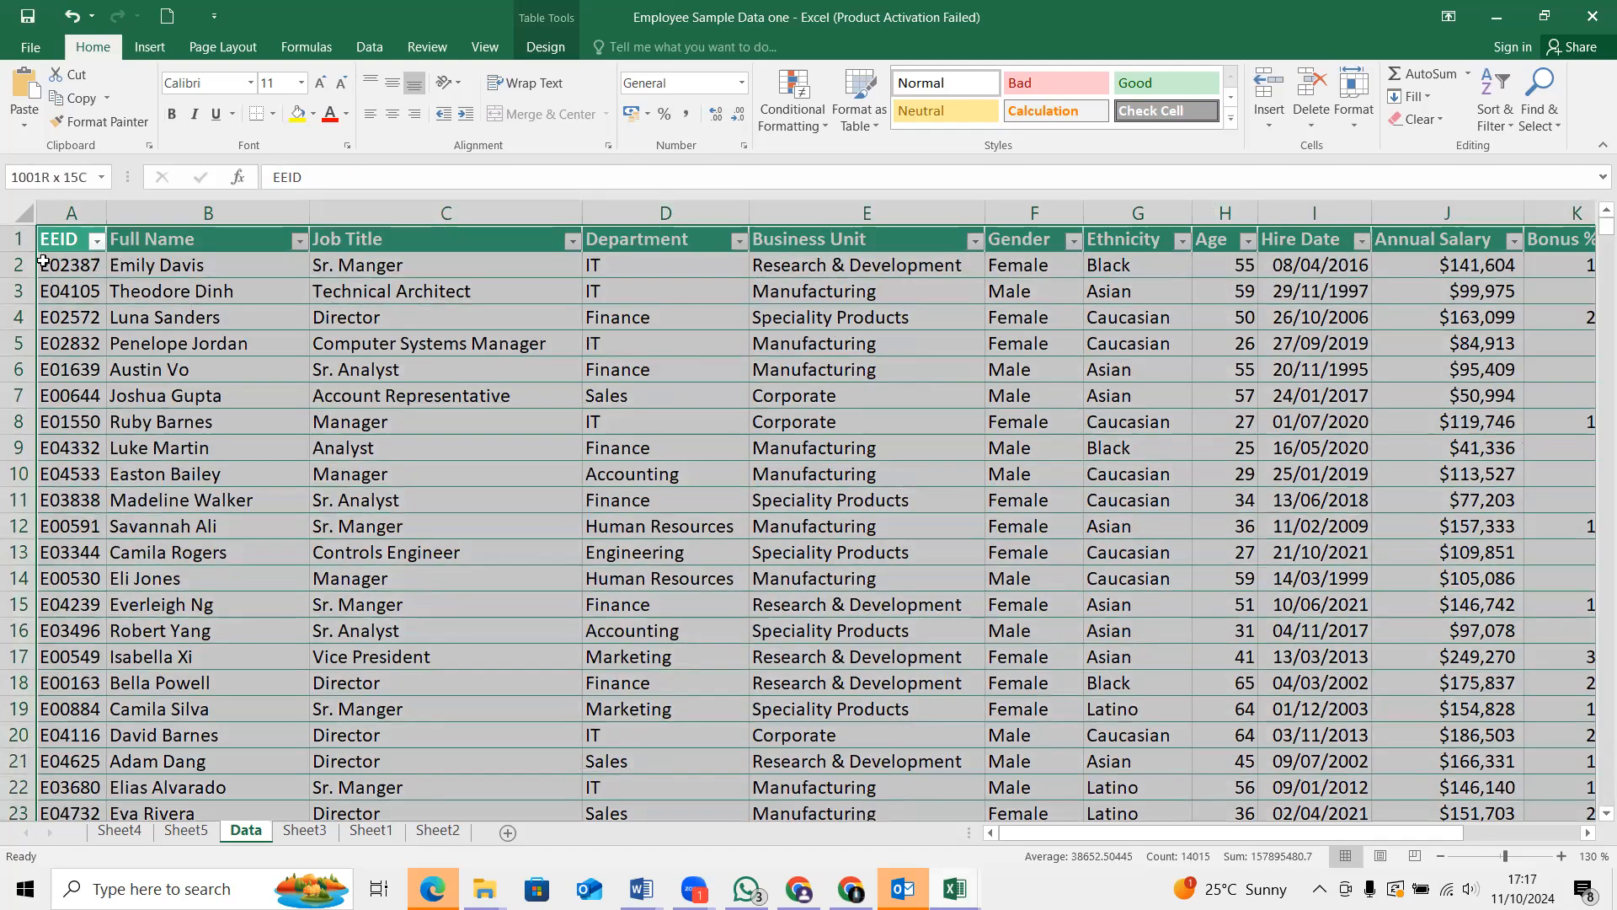
left_click(153, 270)
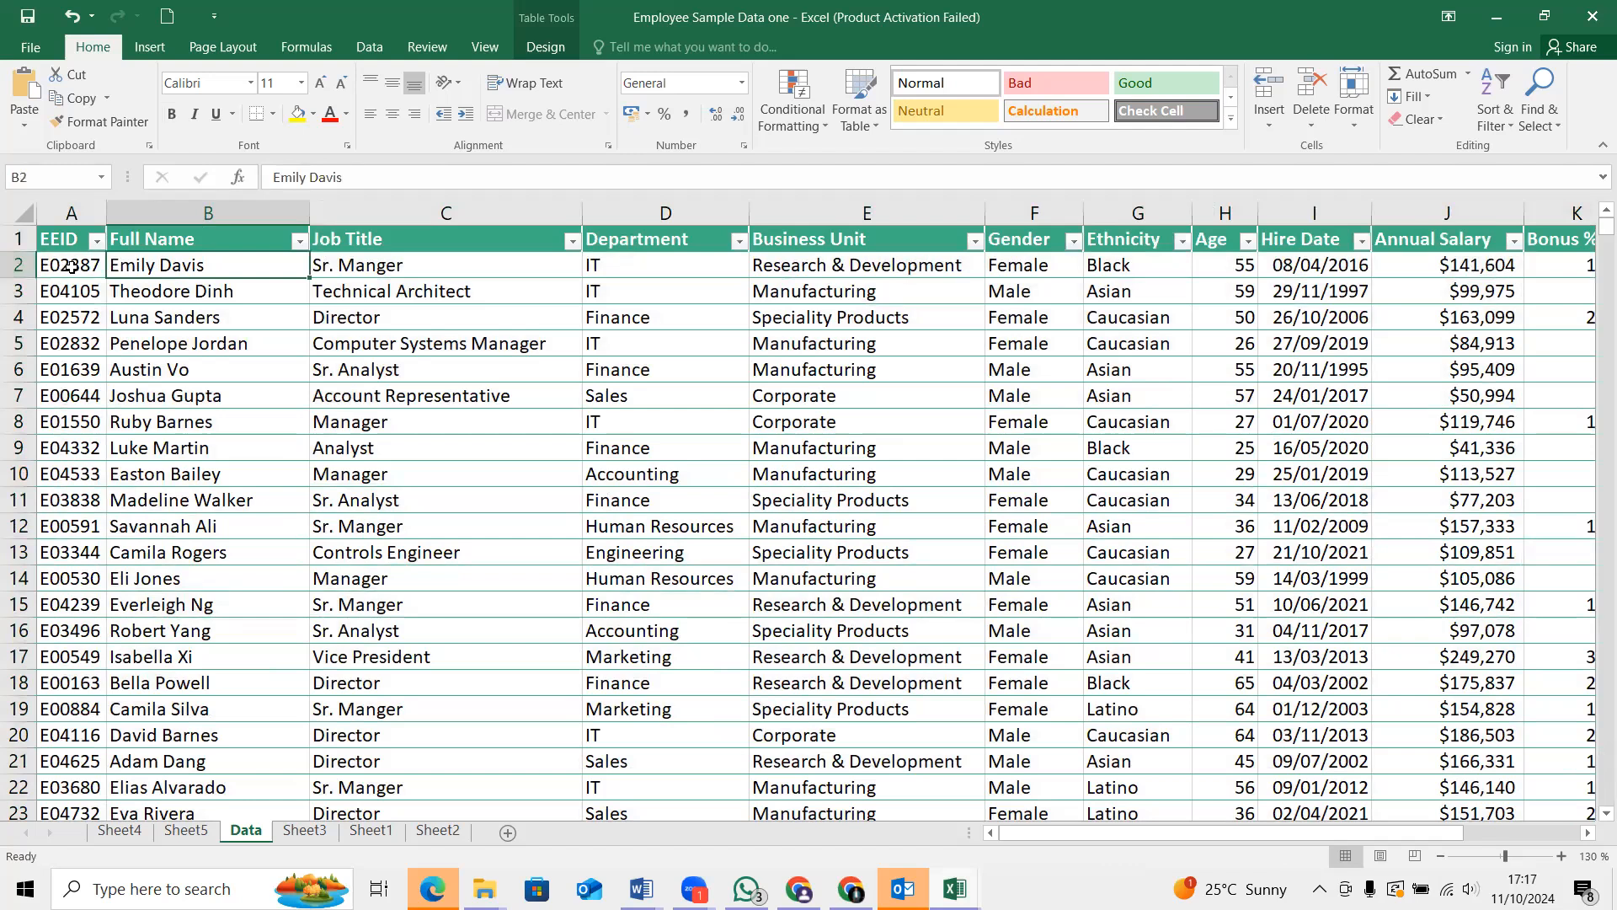
left_click(65, 267)
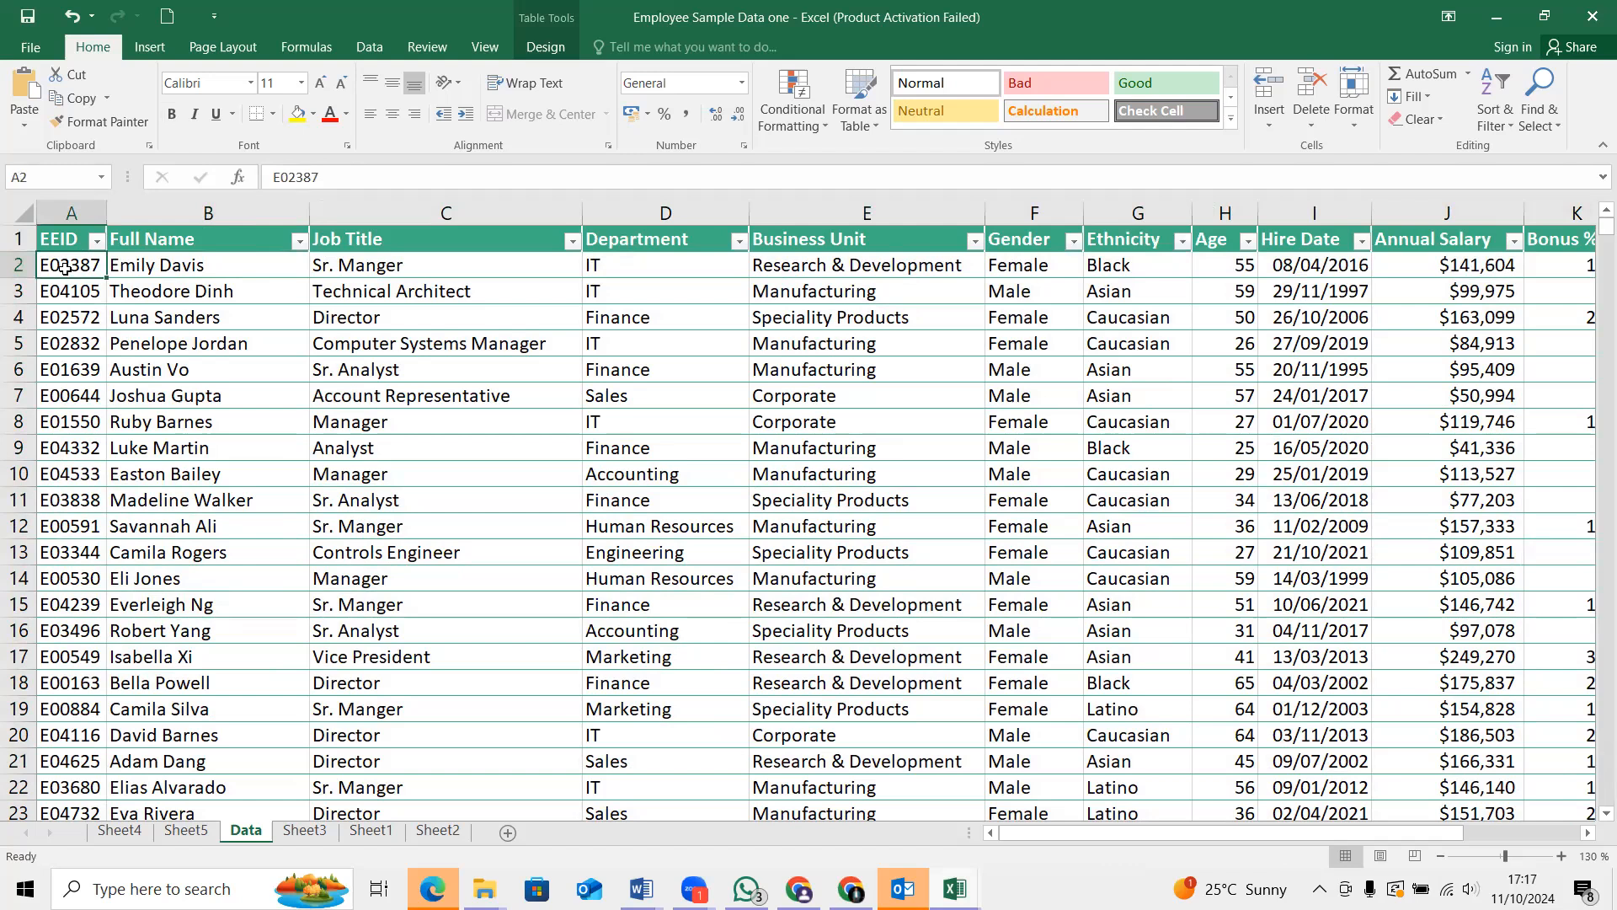
Select the employee data from the EEID header in cell A1 through column P, row 799
left_click(58, 240)
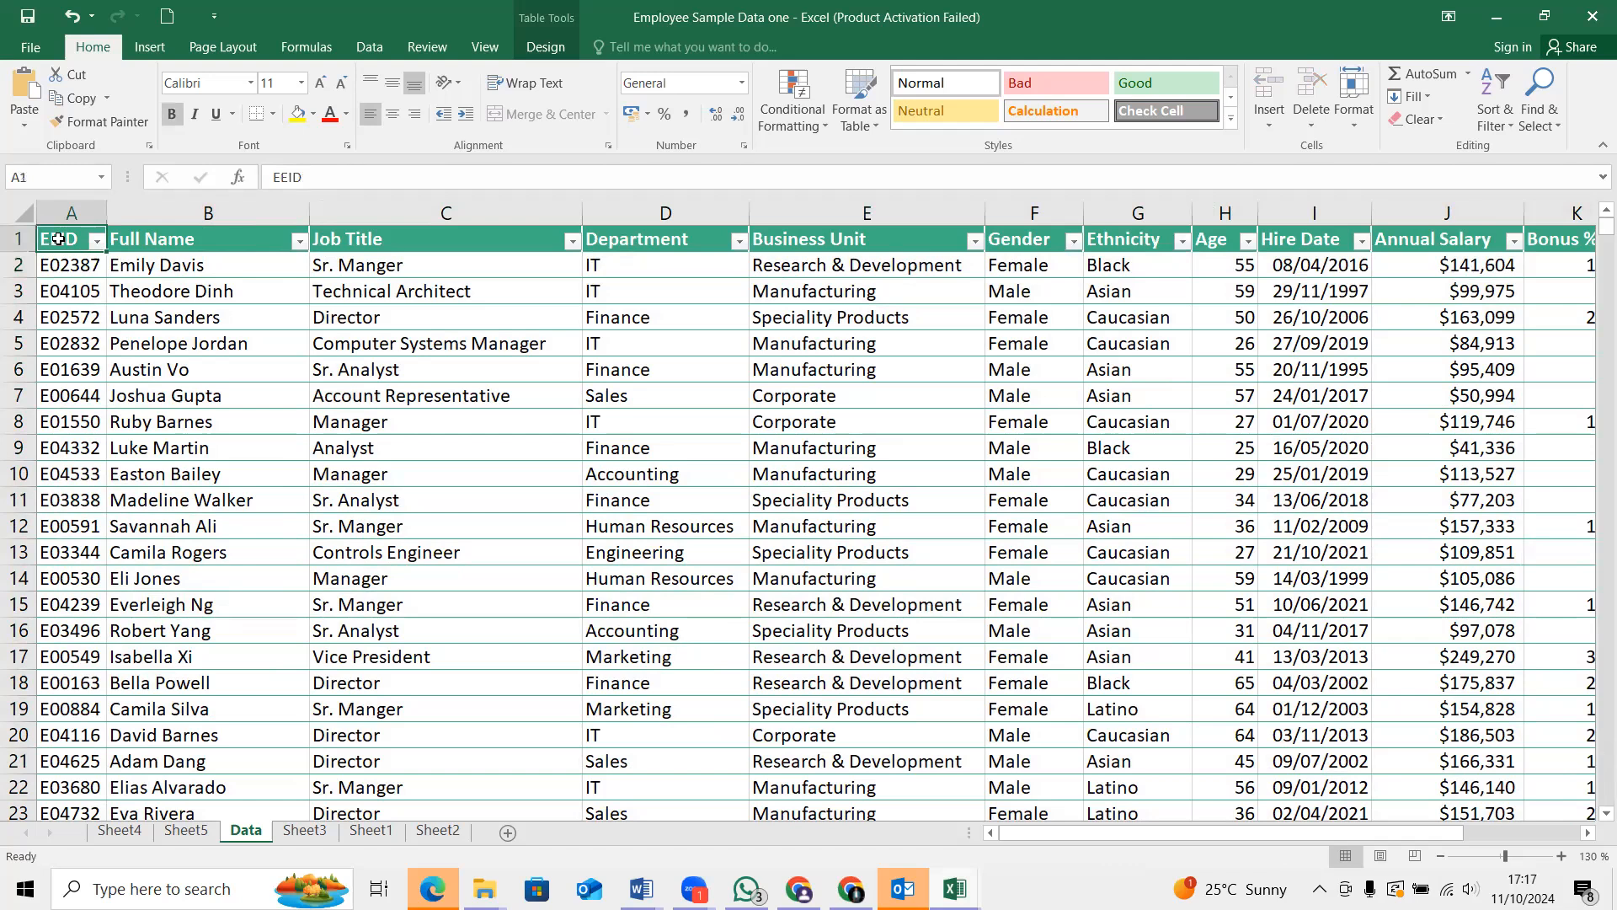
left_click_drag(58, 239, 1345, 832)
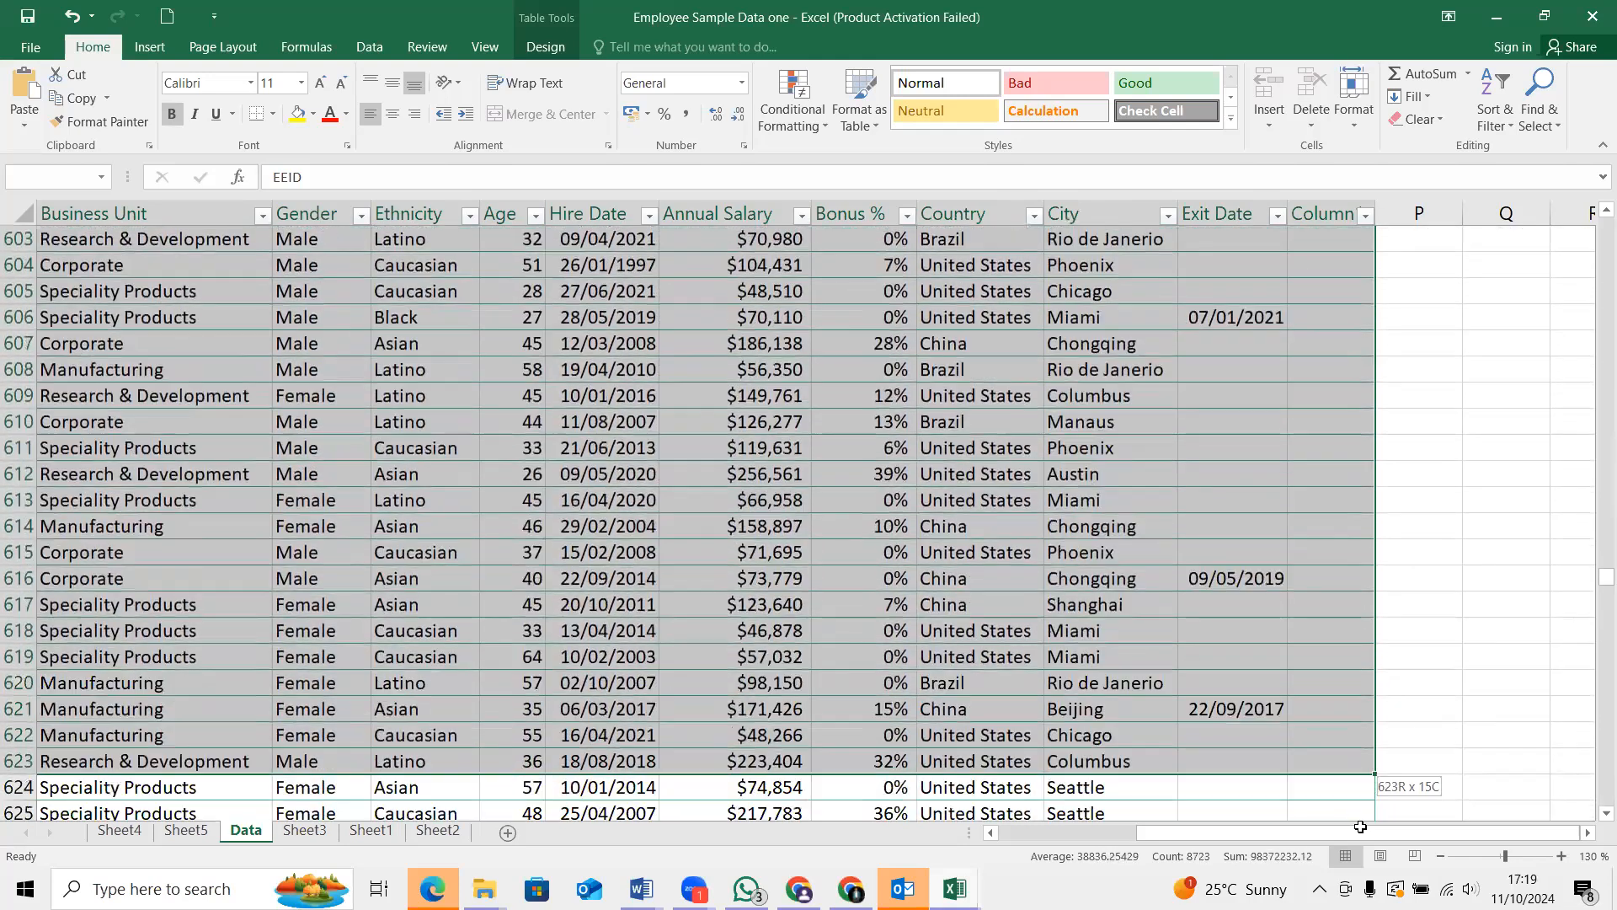
left_click_drag(1360, 826, 1376, 836)
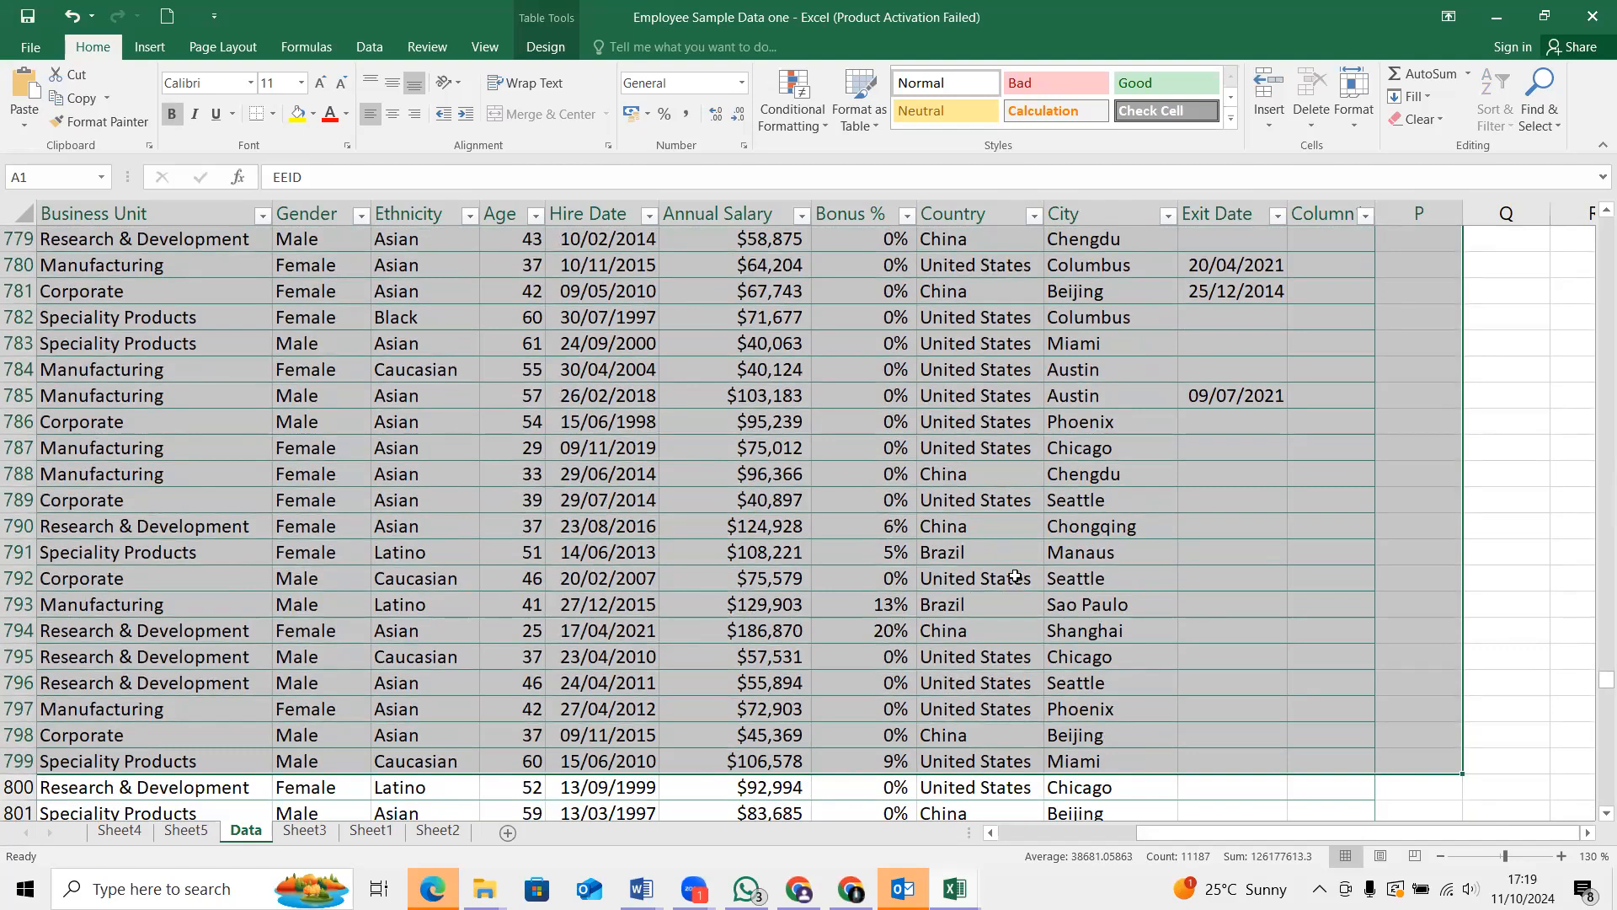
Set the print range to Print Selection and the scaling to Fit All Columns on One Page
key("ctrl+p")
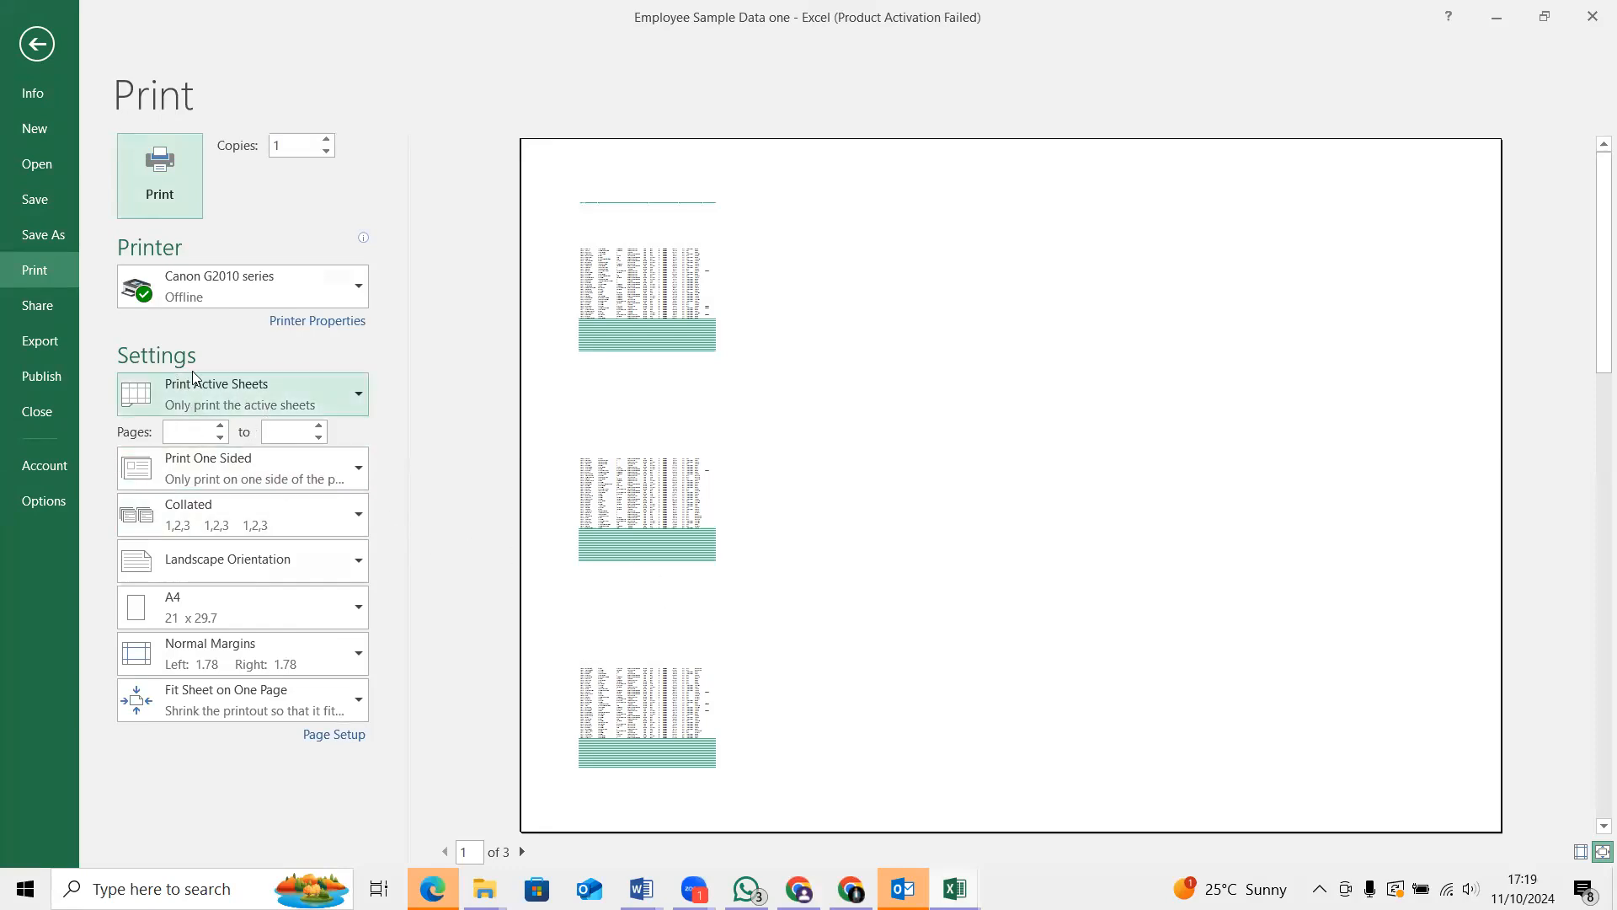
left_click(358, 398)
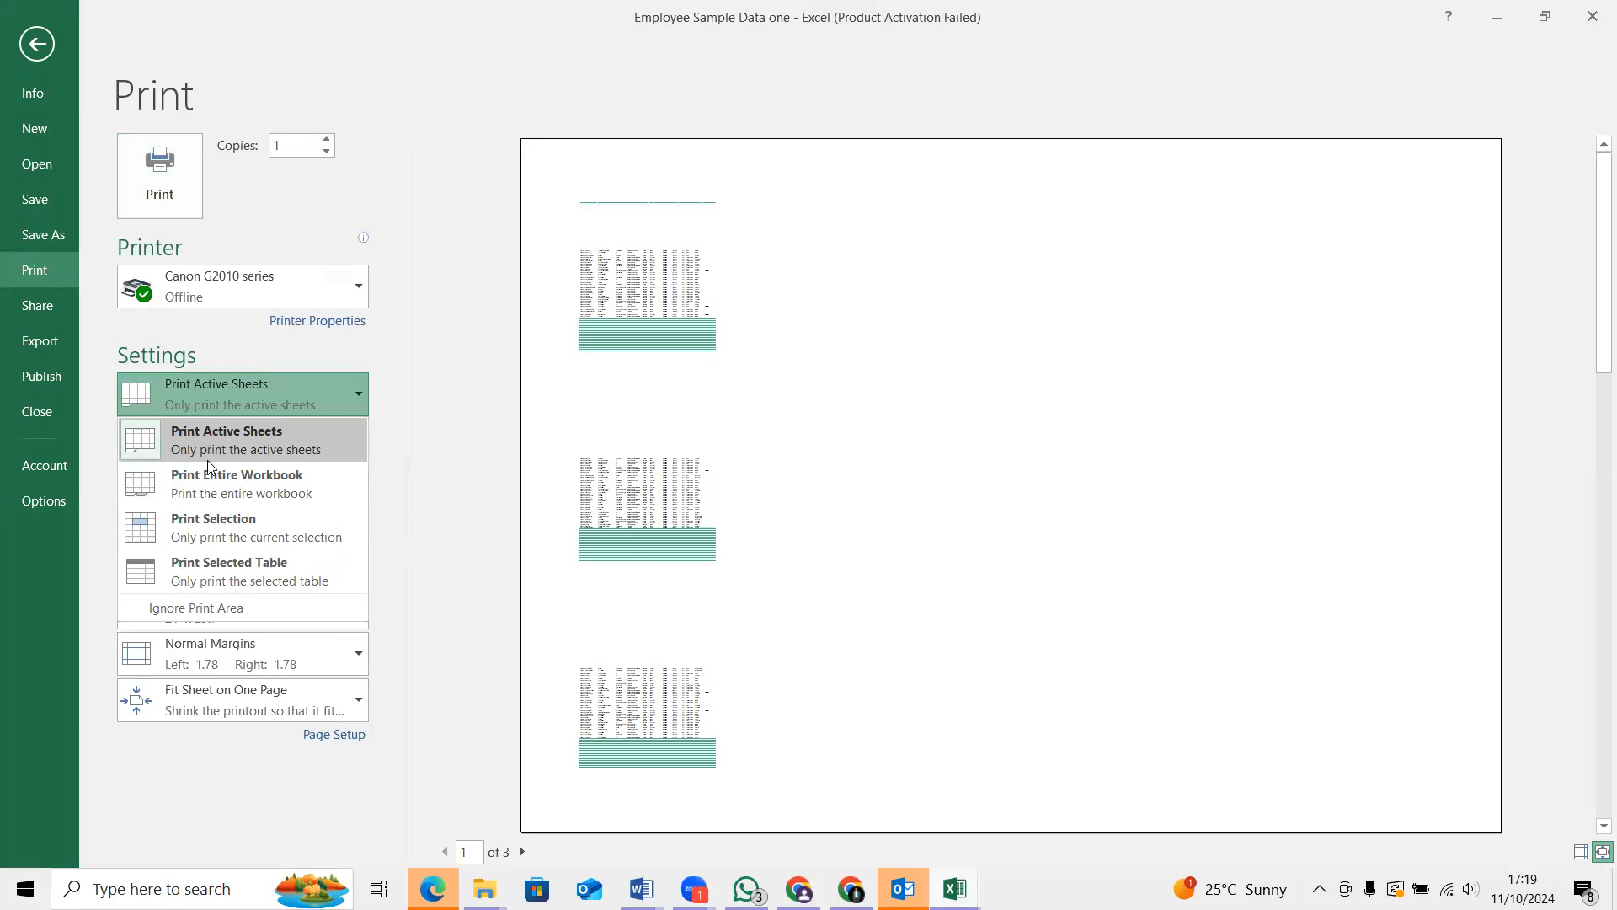
left_click(203, 523)
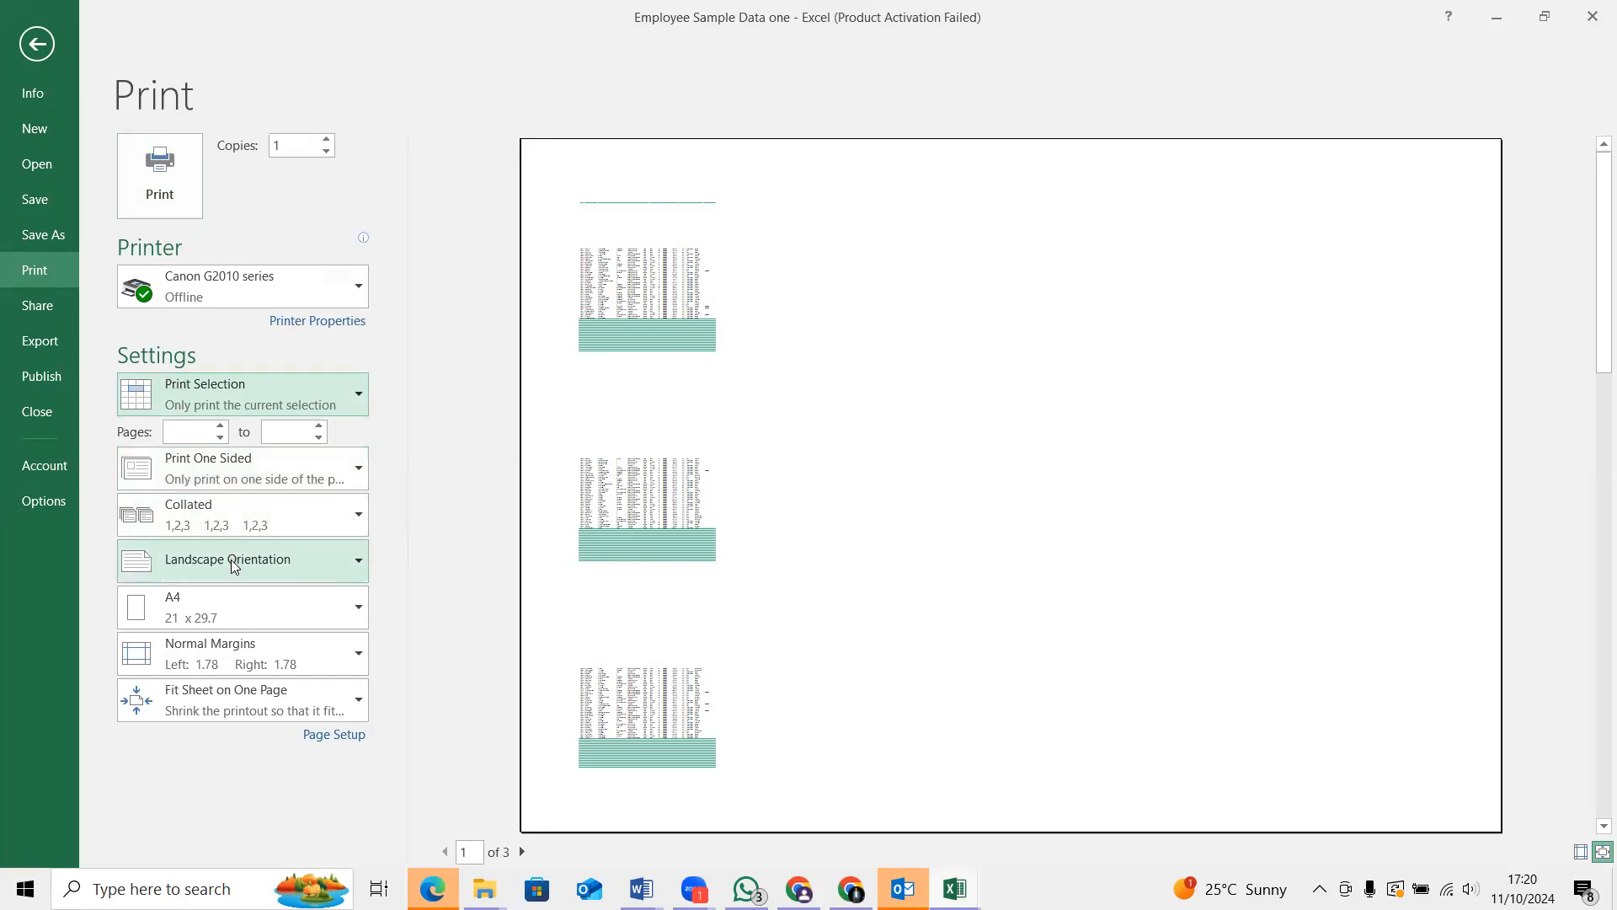
left_click(239, 694)
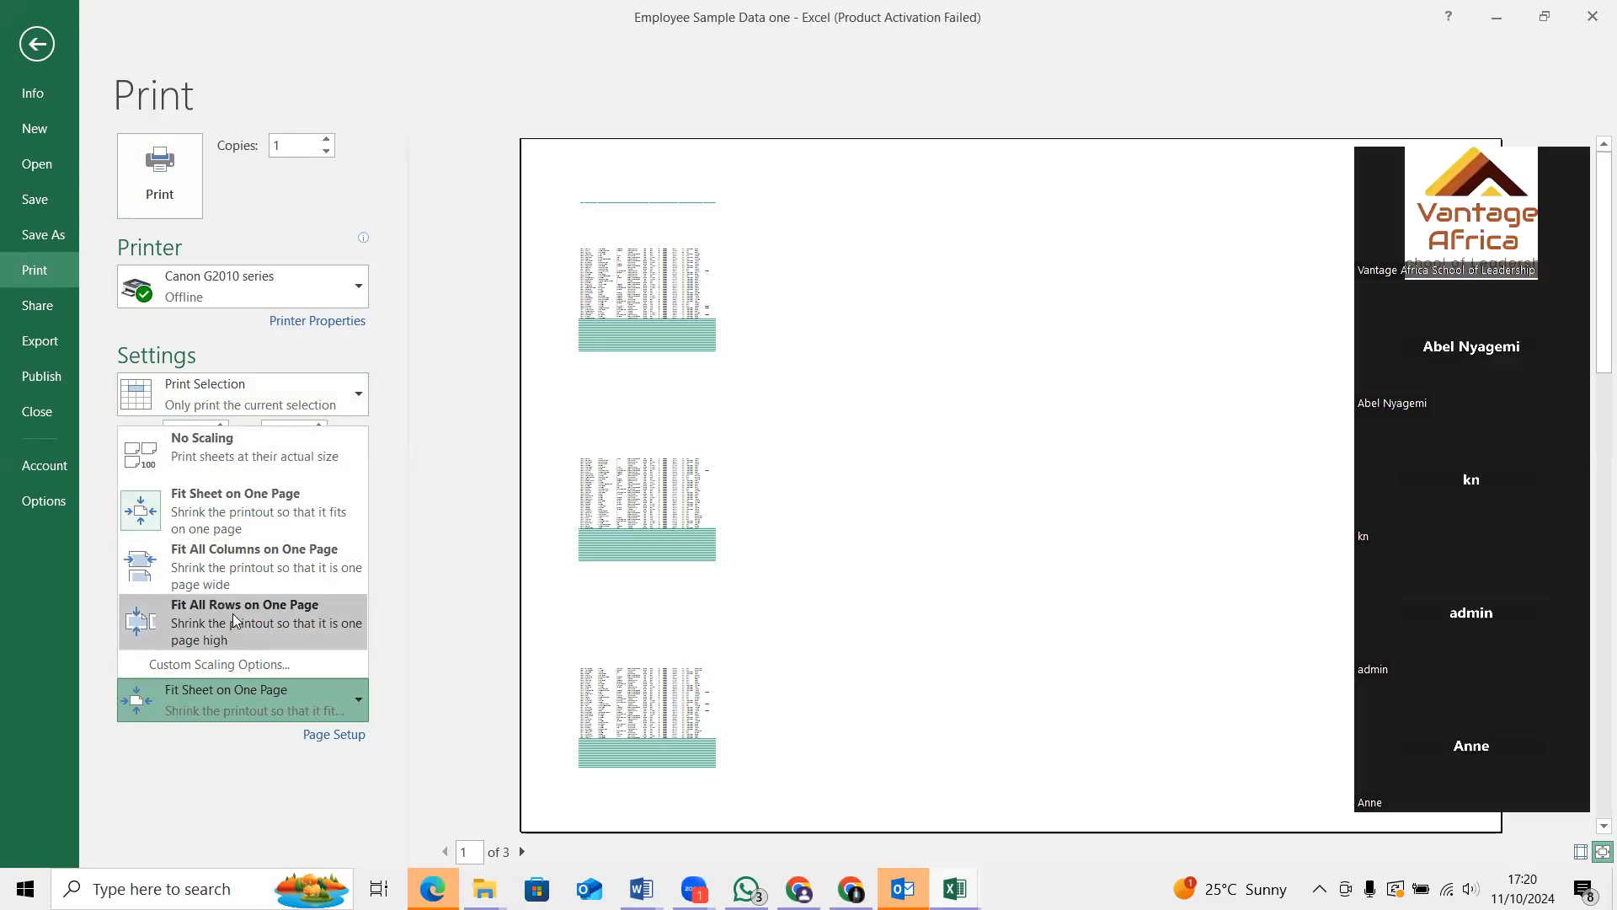
left_click(242, 555)
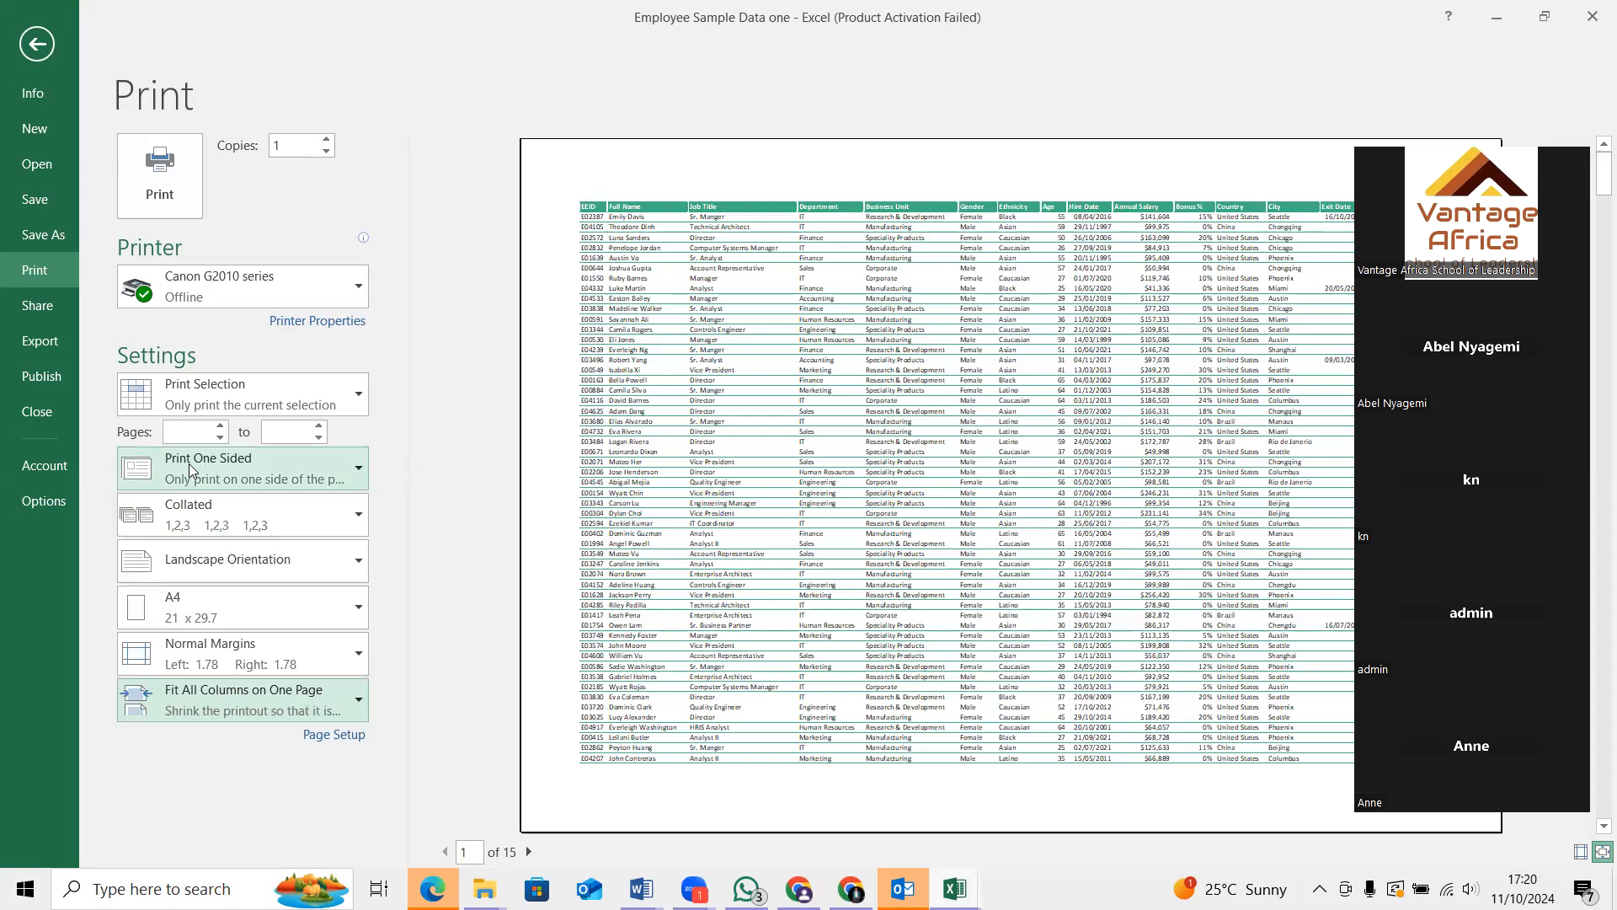
Set printing to Print on Both Sides with pages flipped on the long edge, and review the preview through its last page
left_click(351, 468)
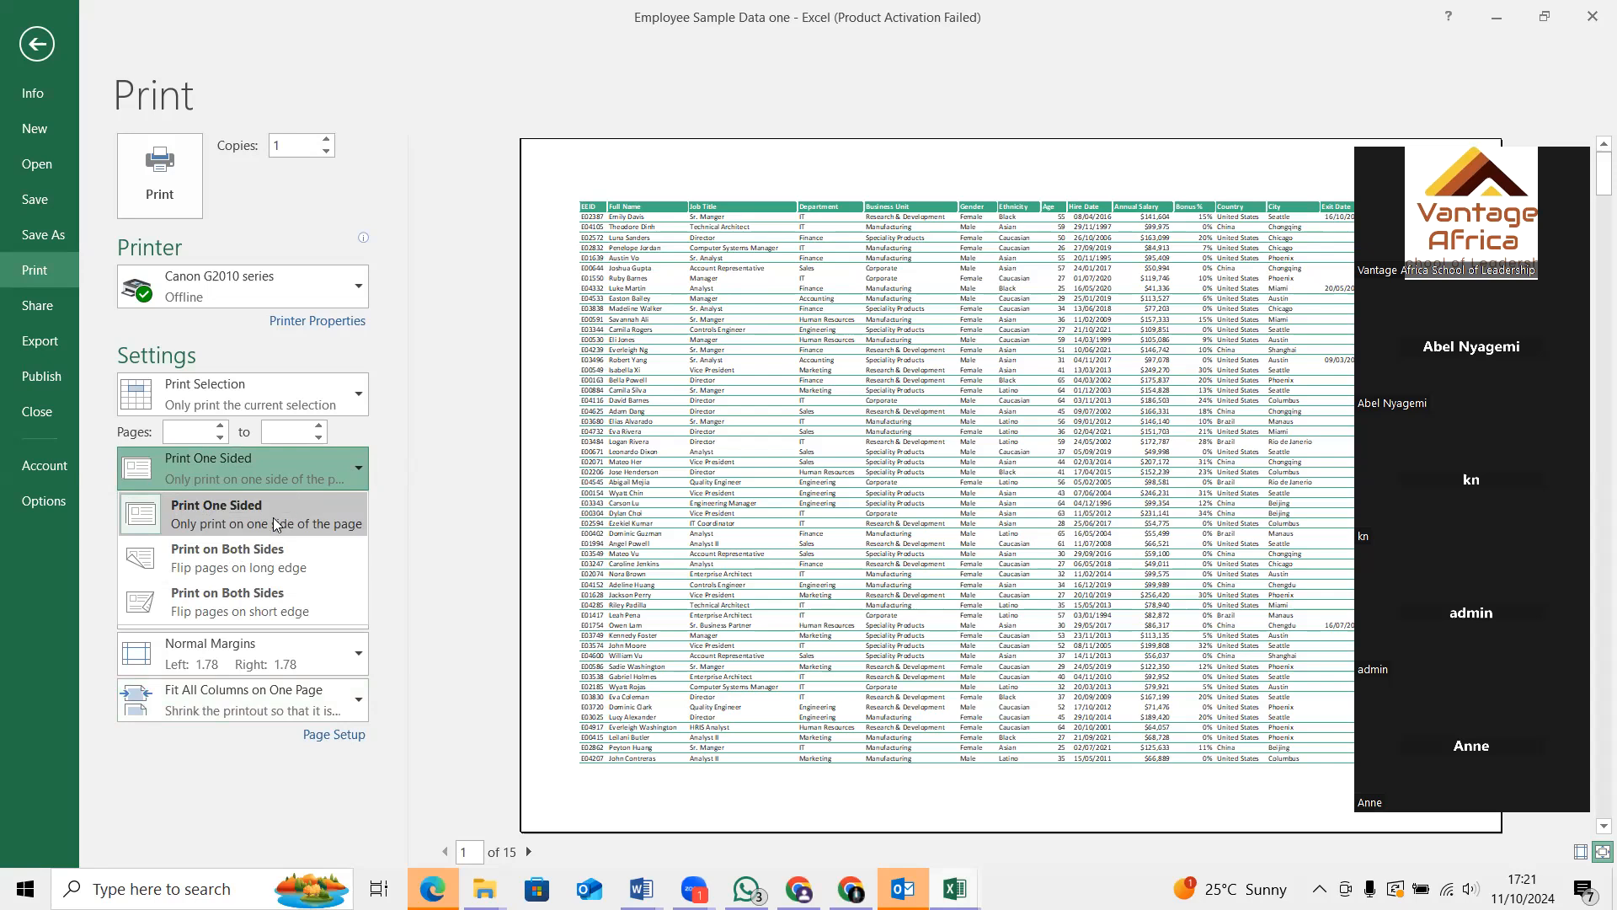
left_click(265, 572)
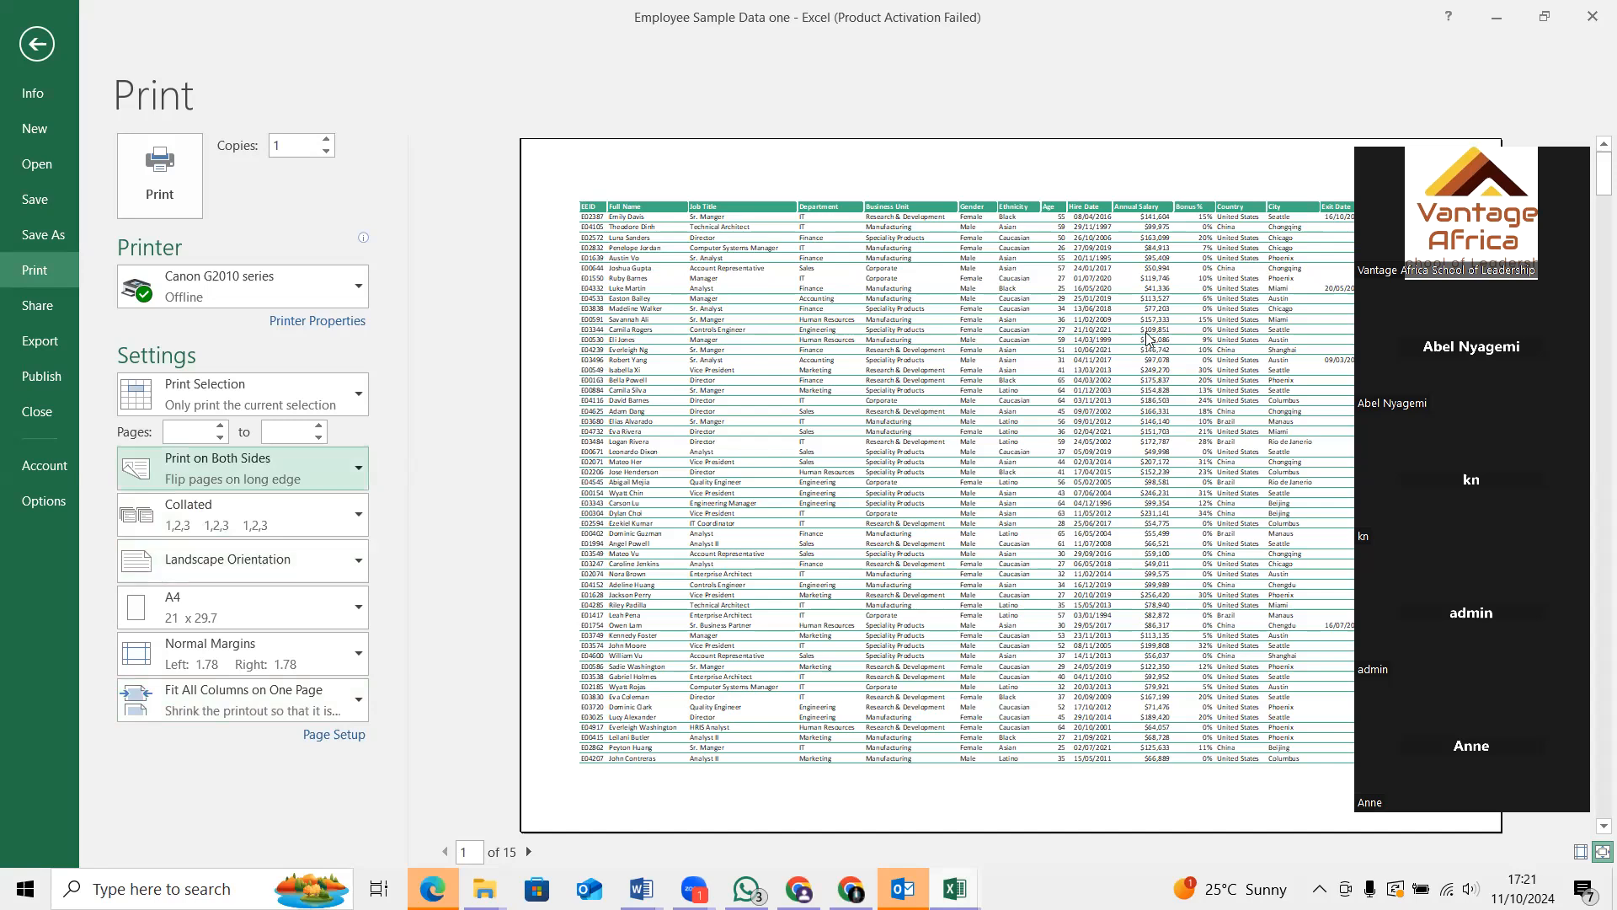
scroll(1011, 388, "down", 5)
scroll(1011, 390, "down", 5)
scroll(990, 401, "down", 4)
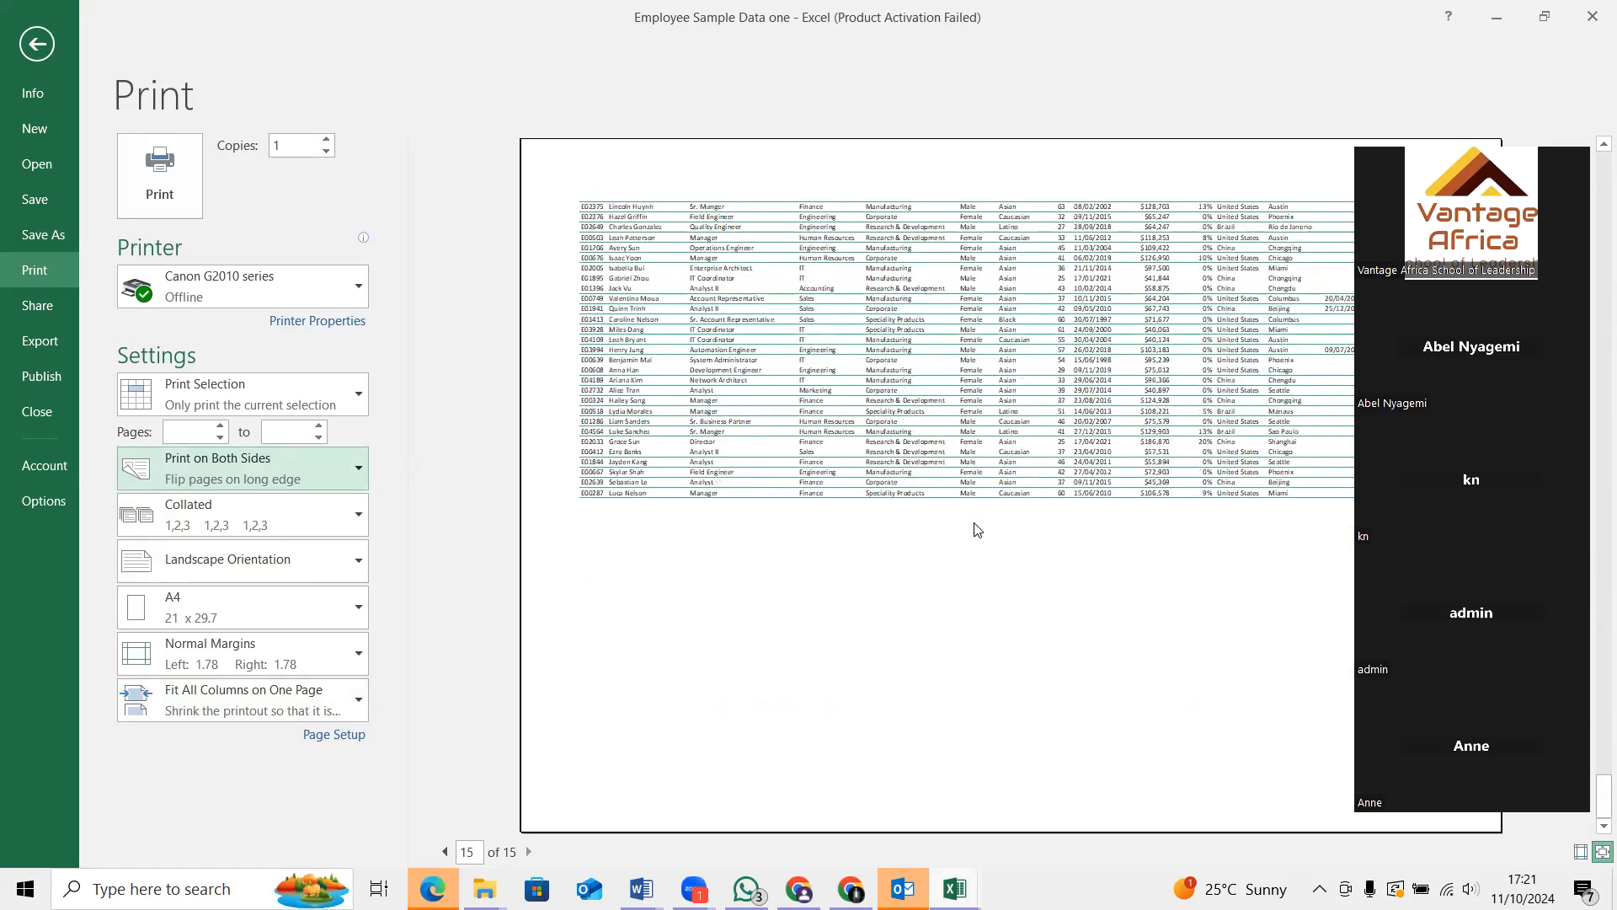
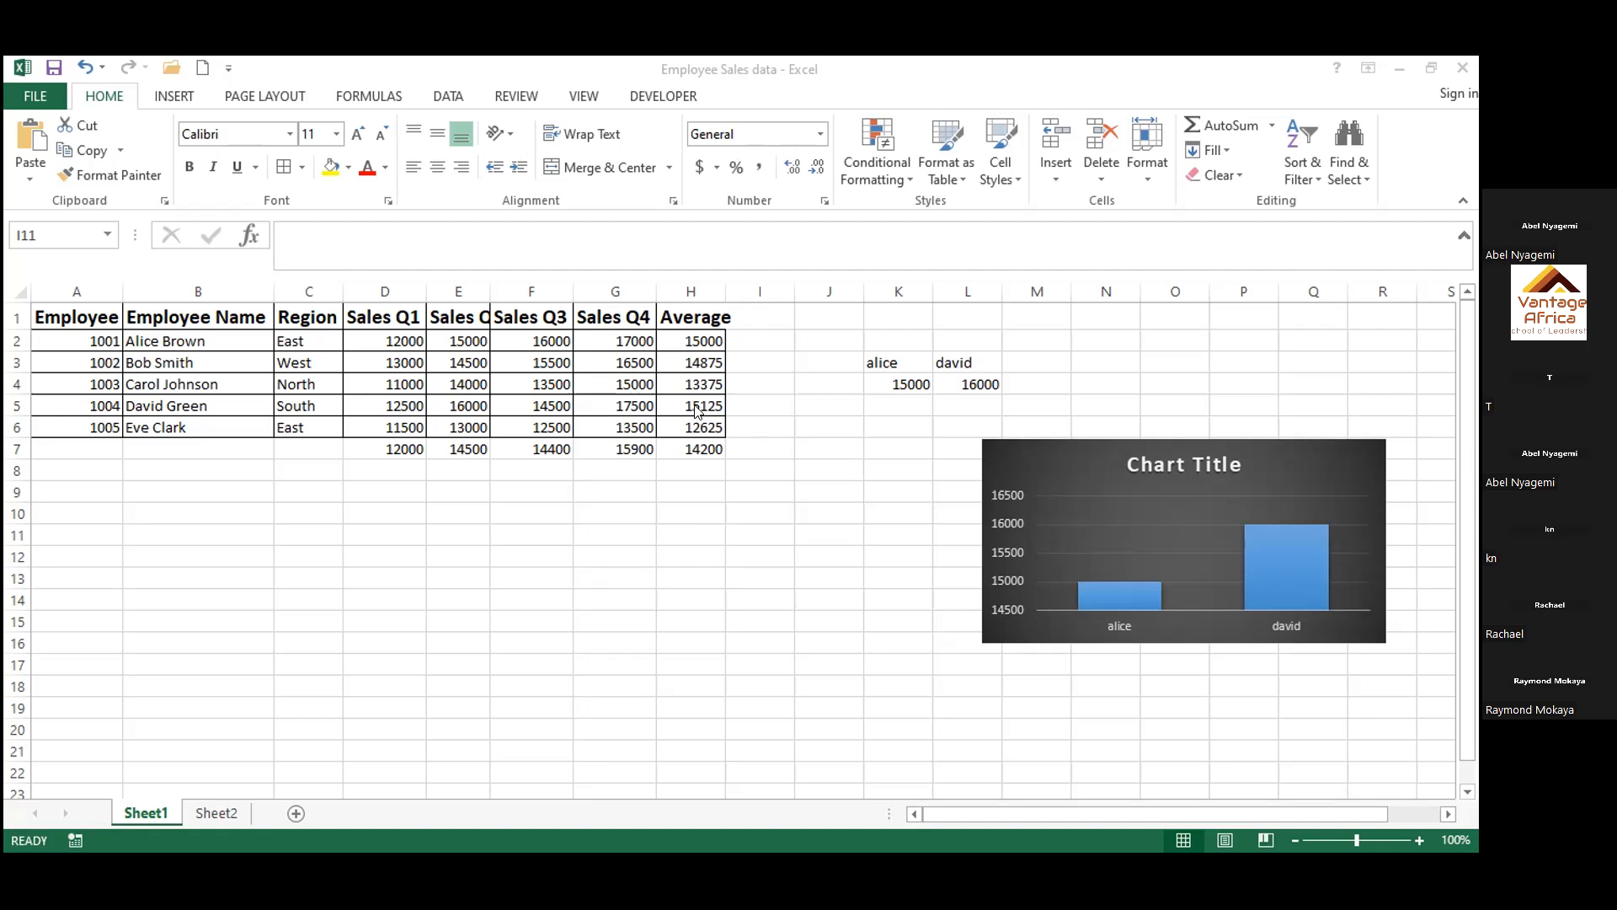
Clear the quarterly average formulas in cells D7 to G7 below the employee sales table
left_click(607, 449)
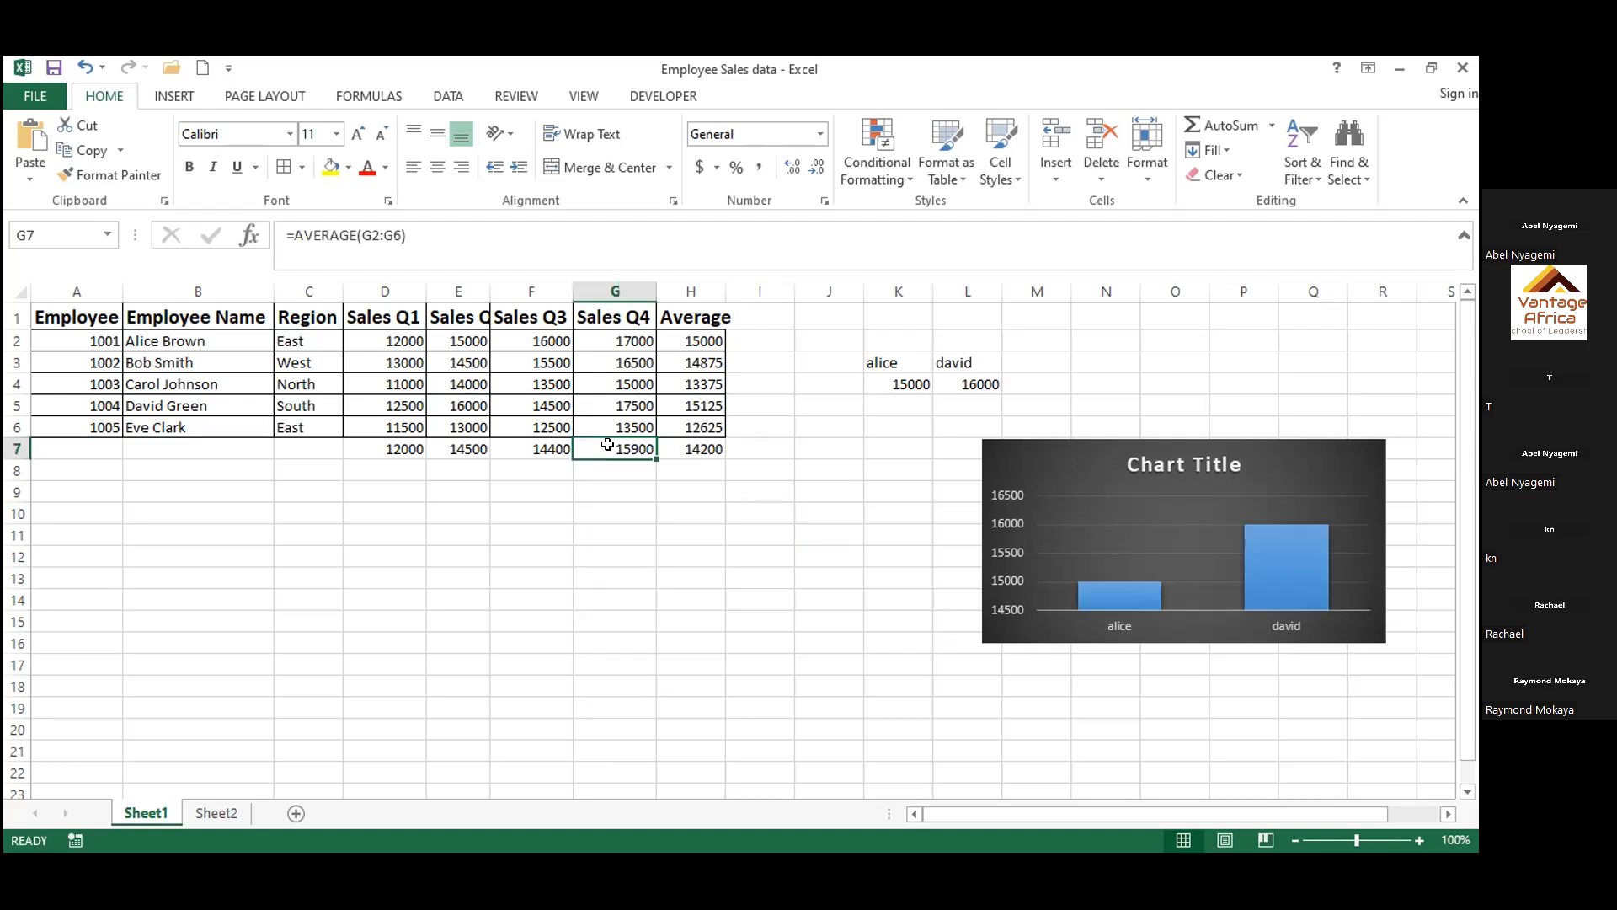
key("BackSpace")
left_click(540, 446)
key("BackSpace")
left_click(455, 447)
key("BackSpace")
key("Left")
key("BackSpace")
Total the Sales Q4 column with =SUM(G2:G6) in G7 and fill the formula across row 7 back to D7
left_click(597, 447)
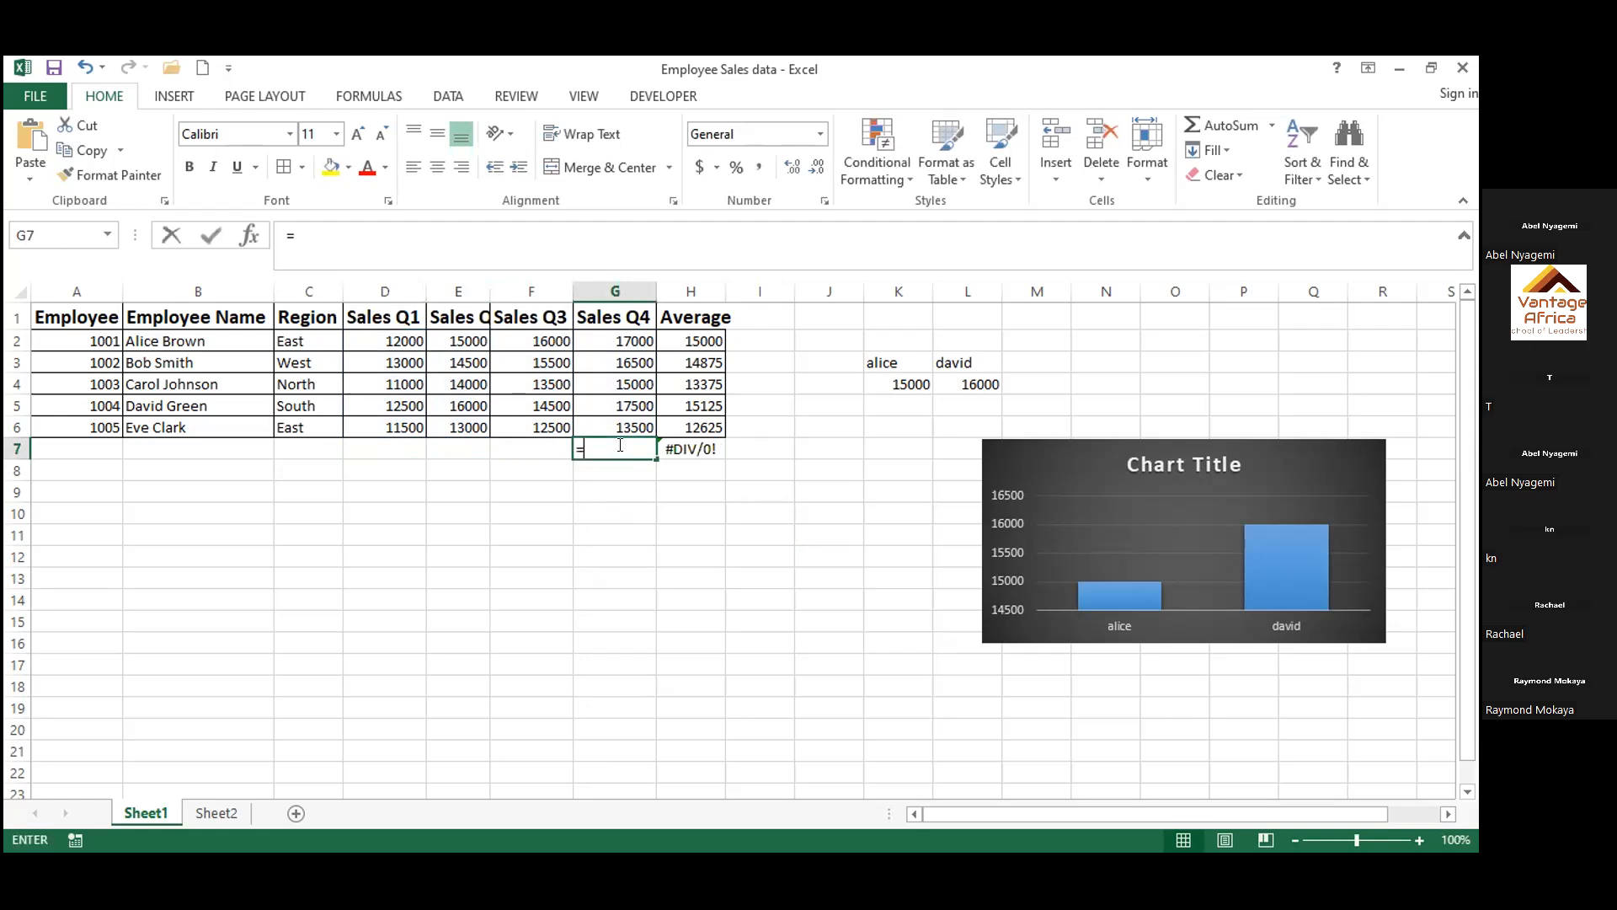
type("=")
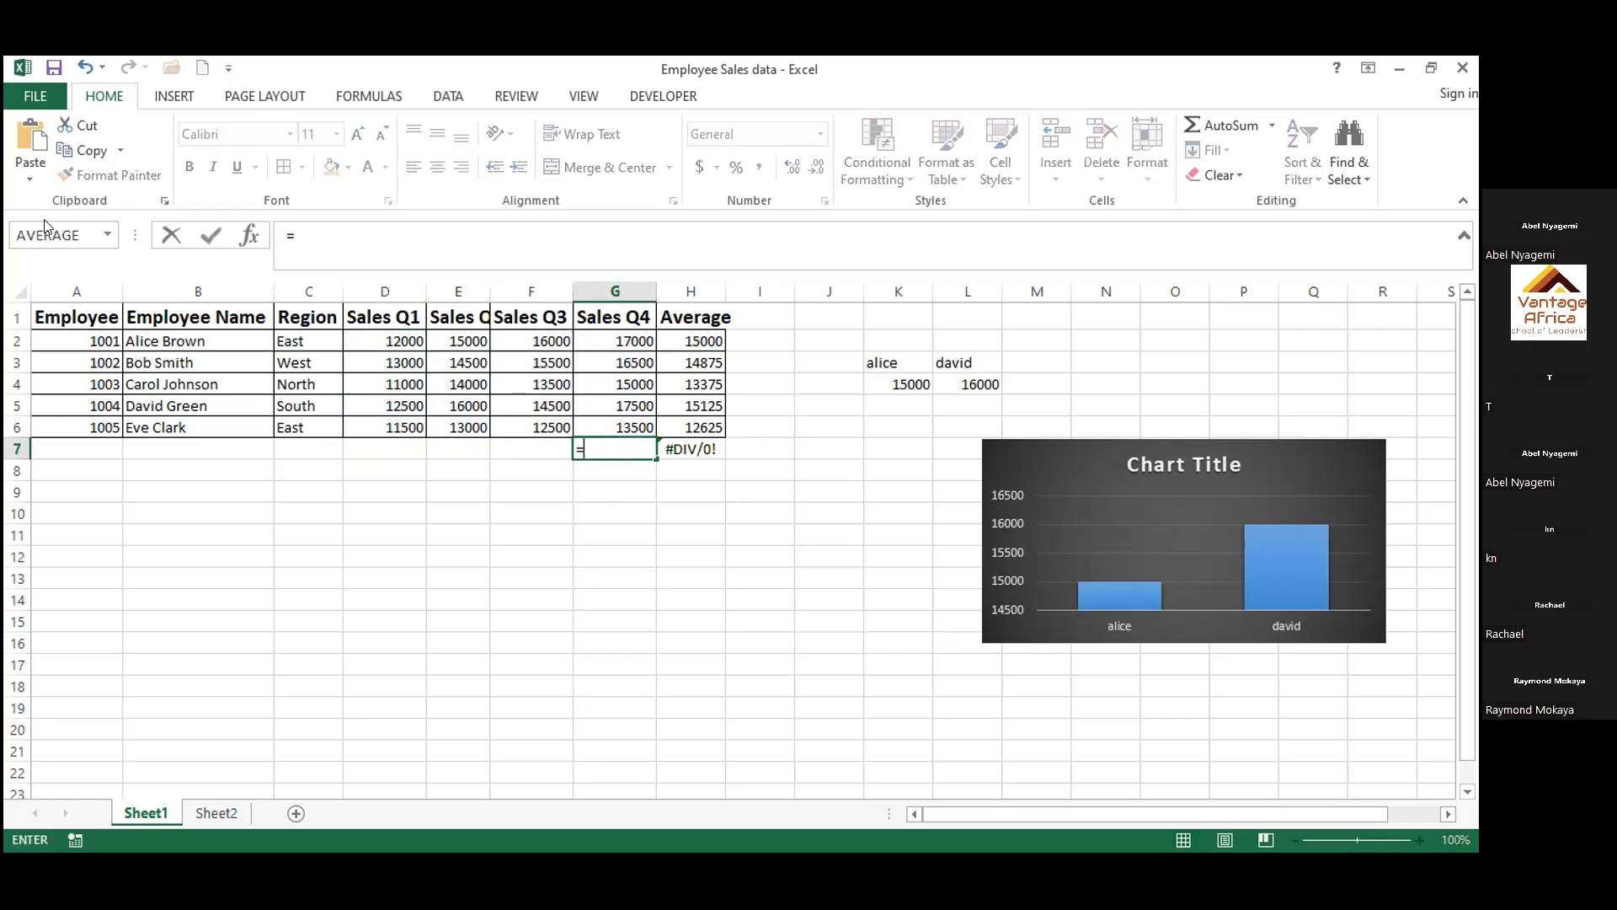
left_click(107, 236)
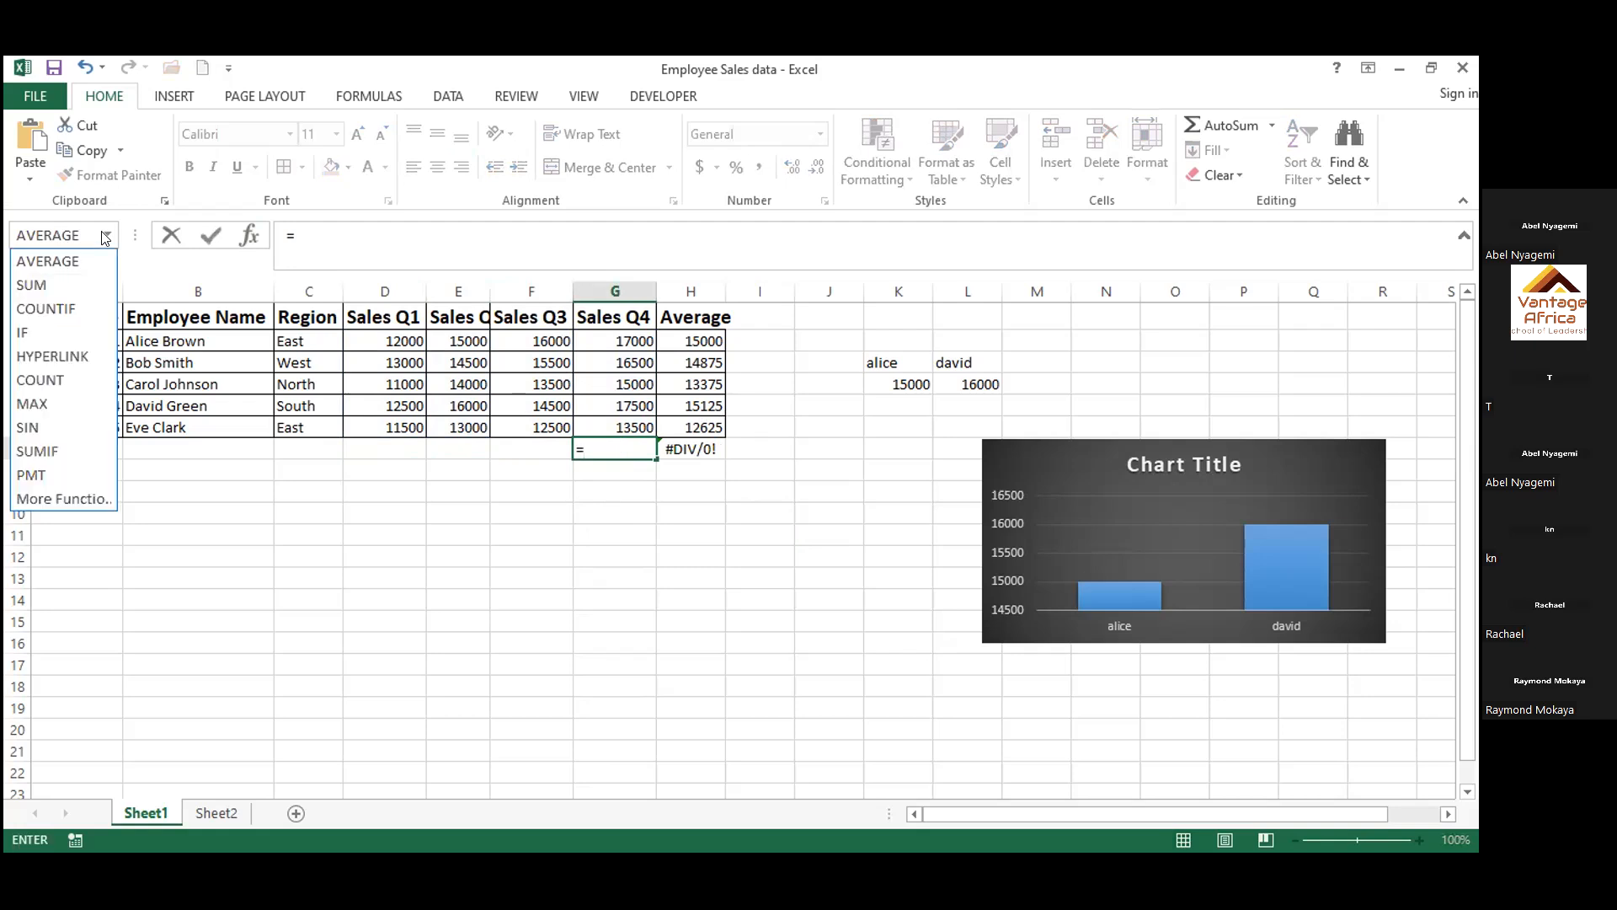
left_click(46, 286)
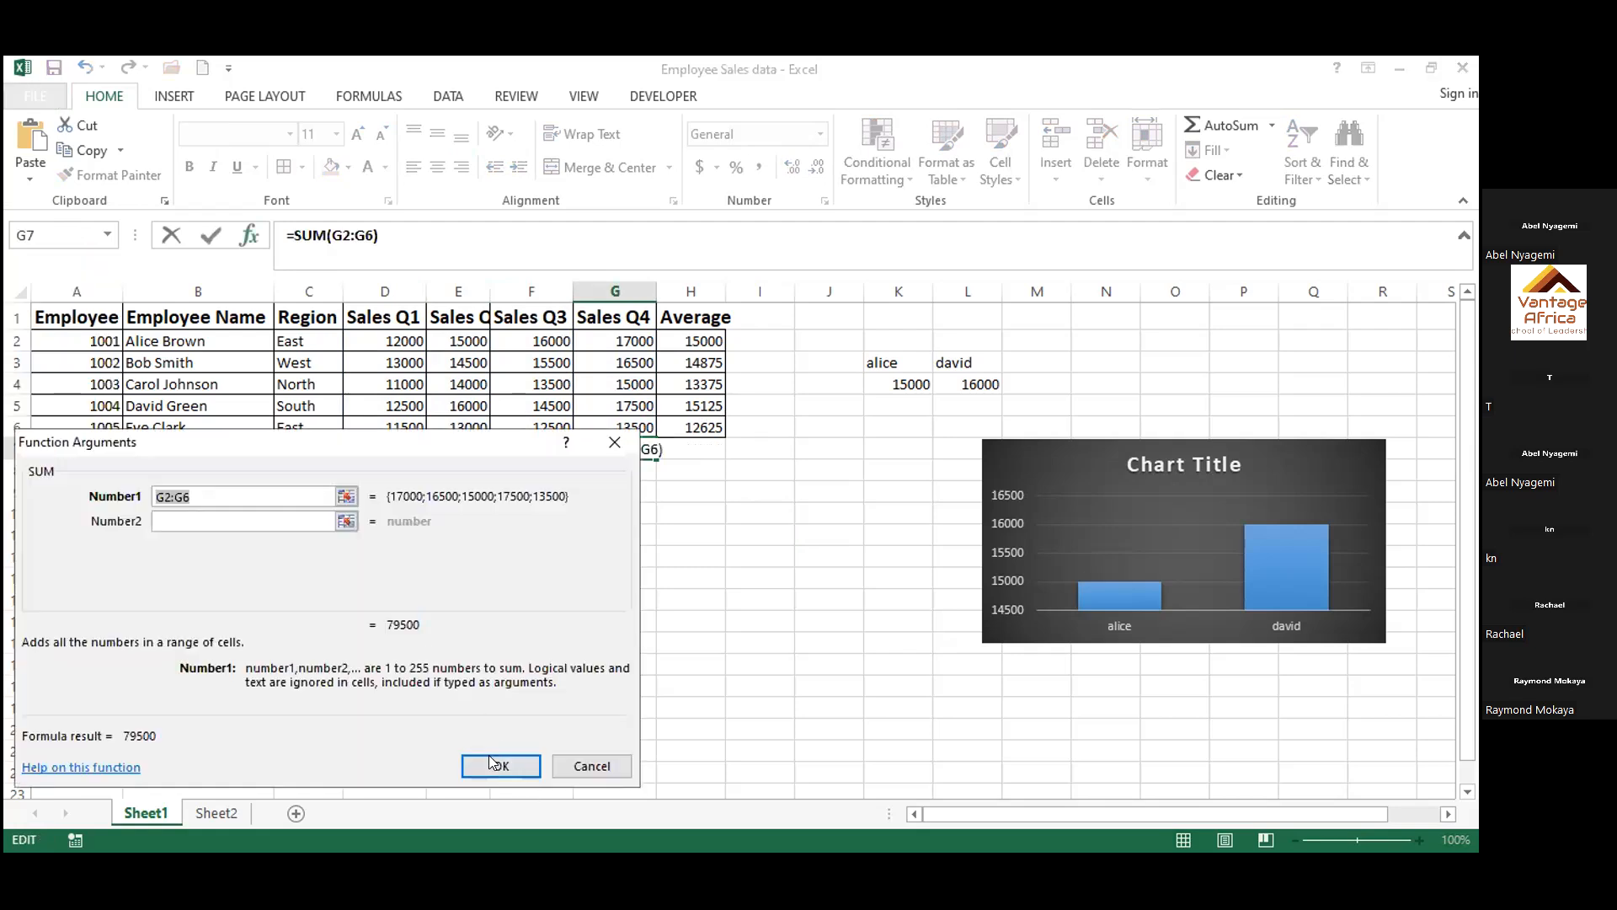
left_click(500, 765)
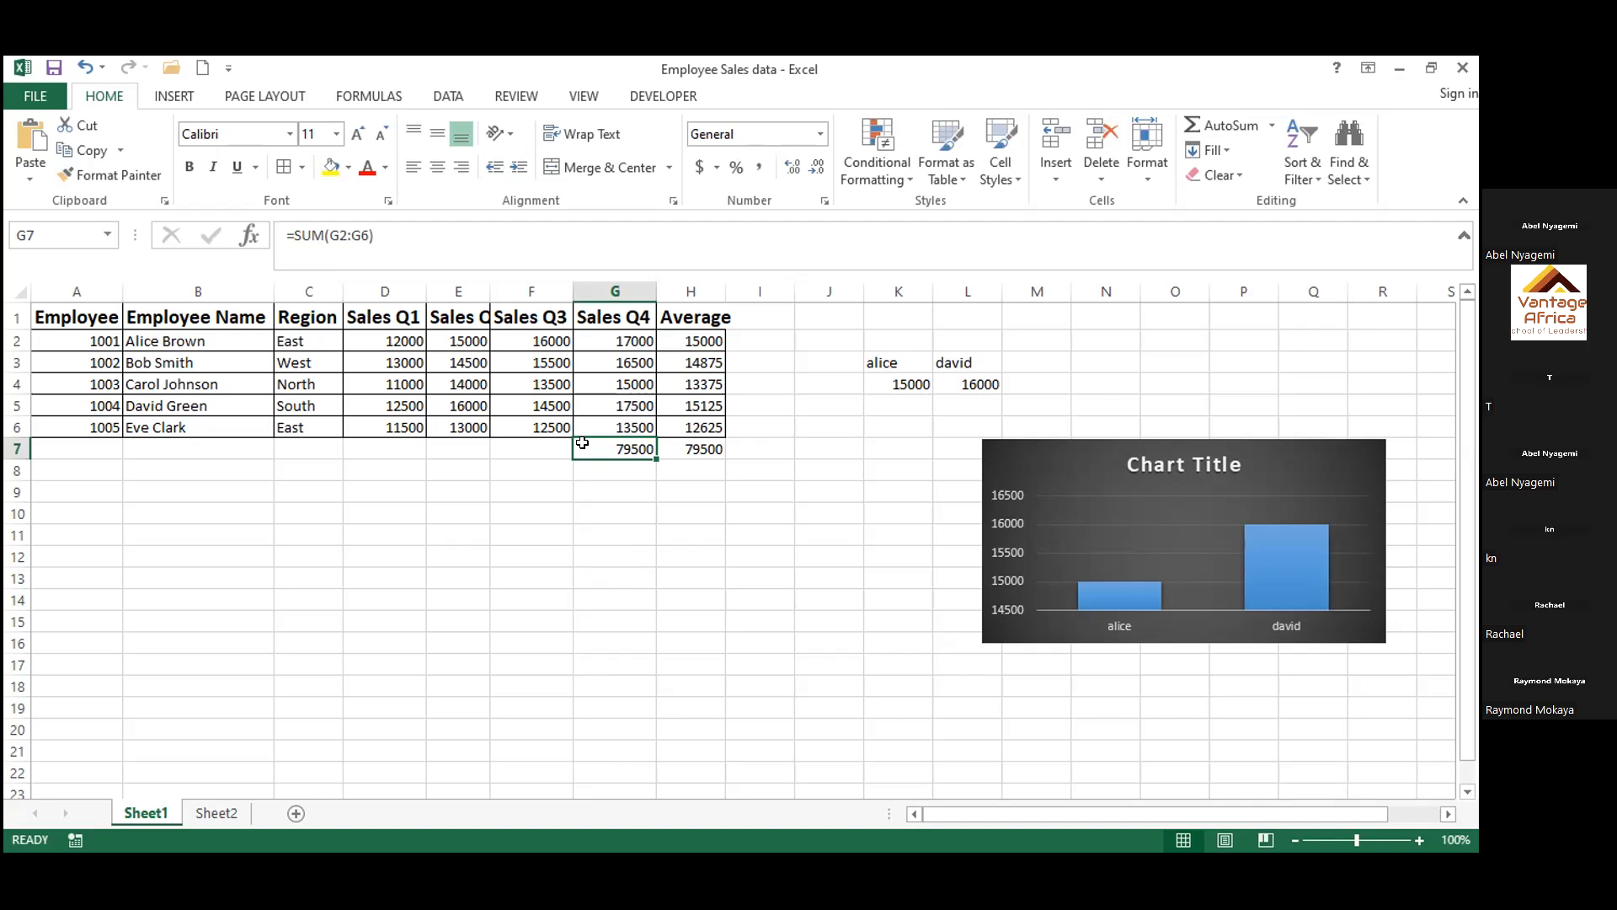
left_click_drag(652, 451, 376, 451)
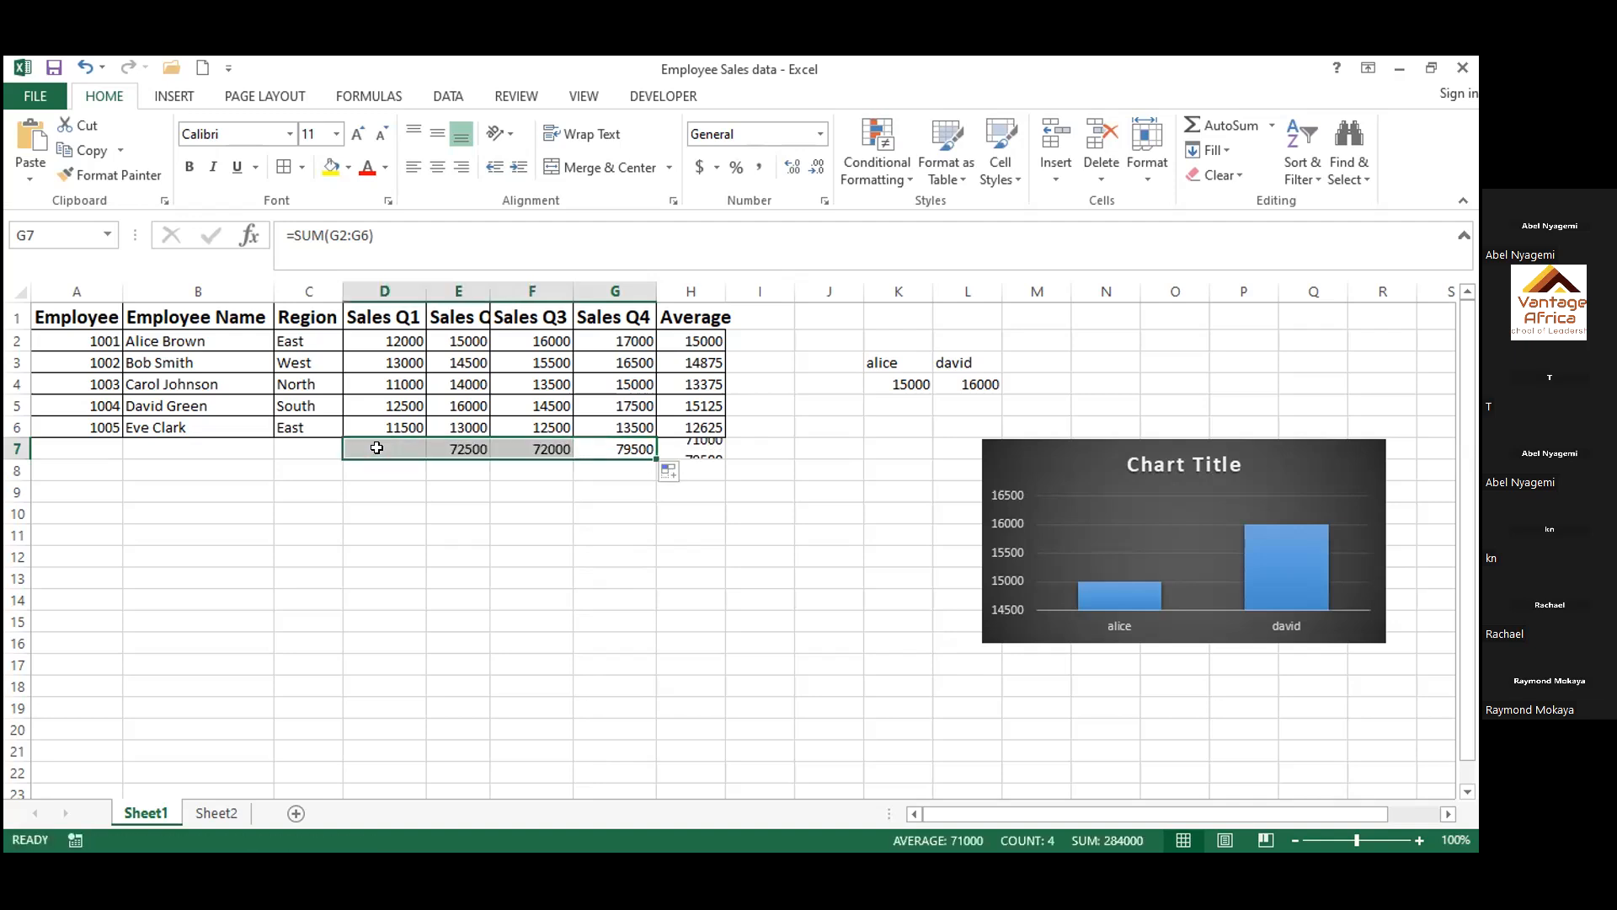
left_click(680, 559)
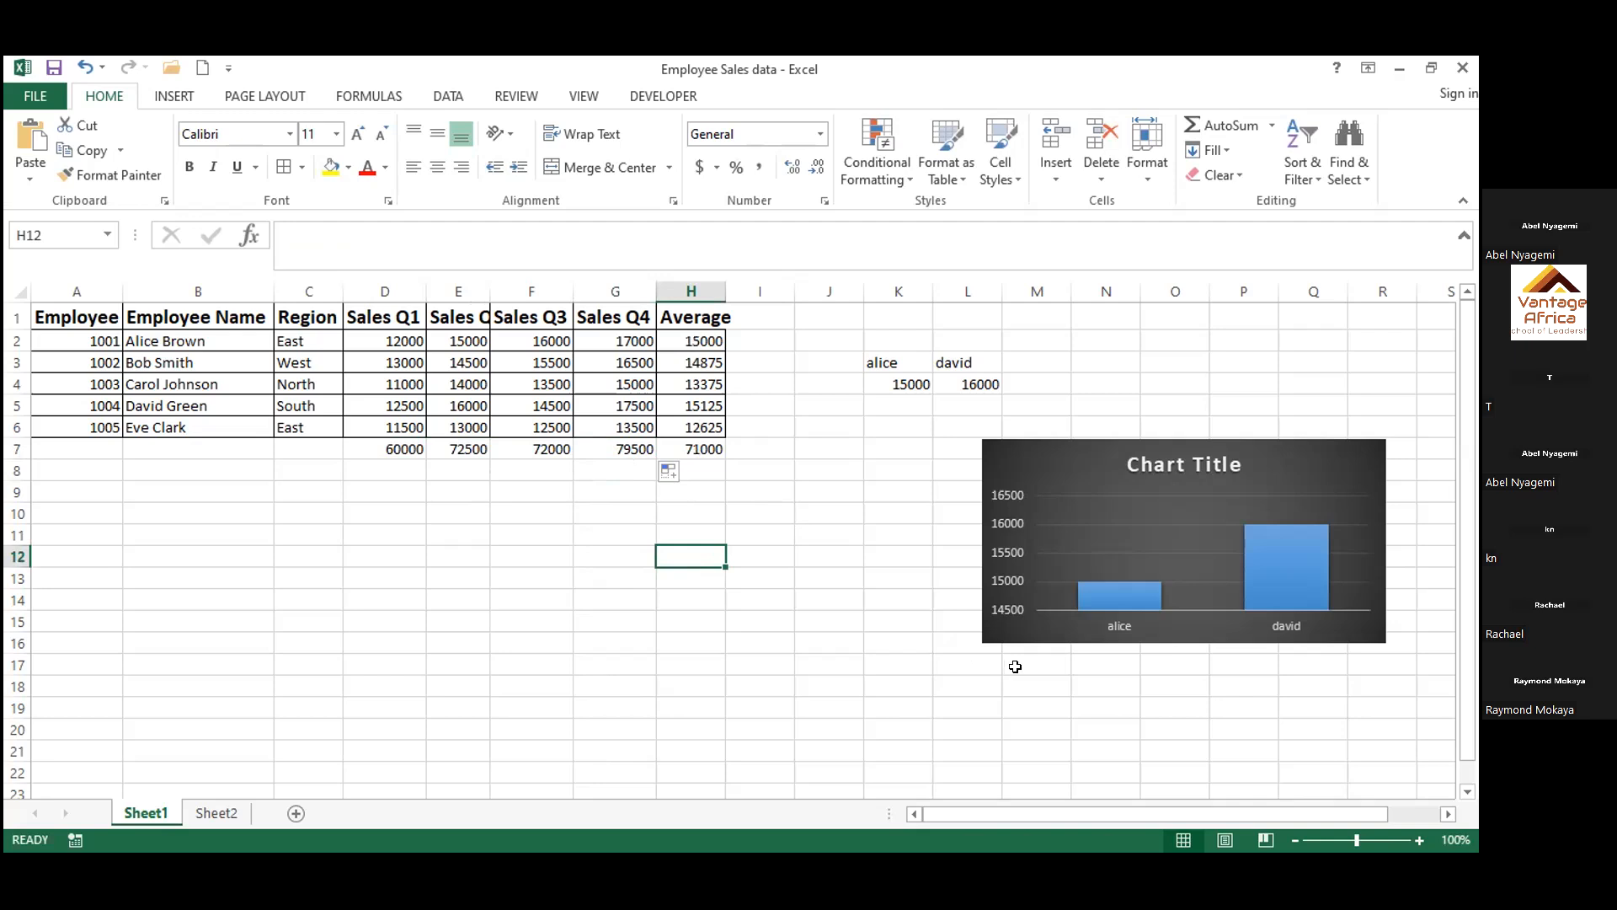
left_click(872, 684)
Delete the column chart's title and move the chart below the sales table, starting at column A around row 22
left_click(1066, 459)
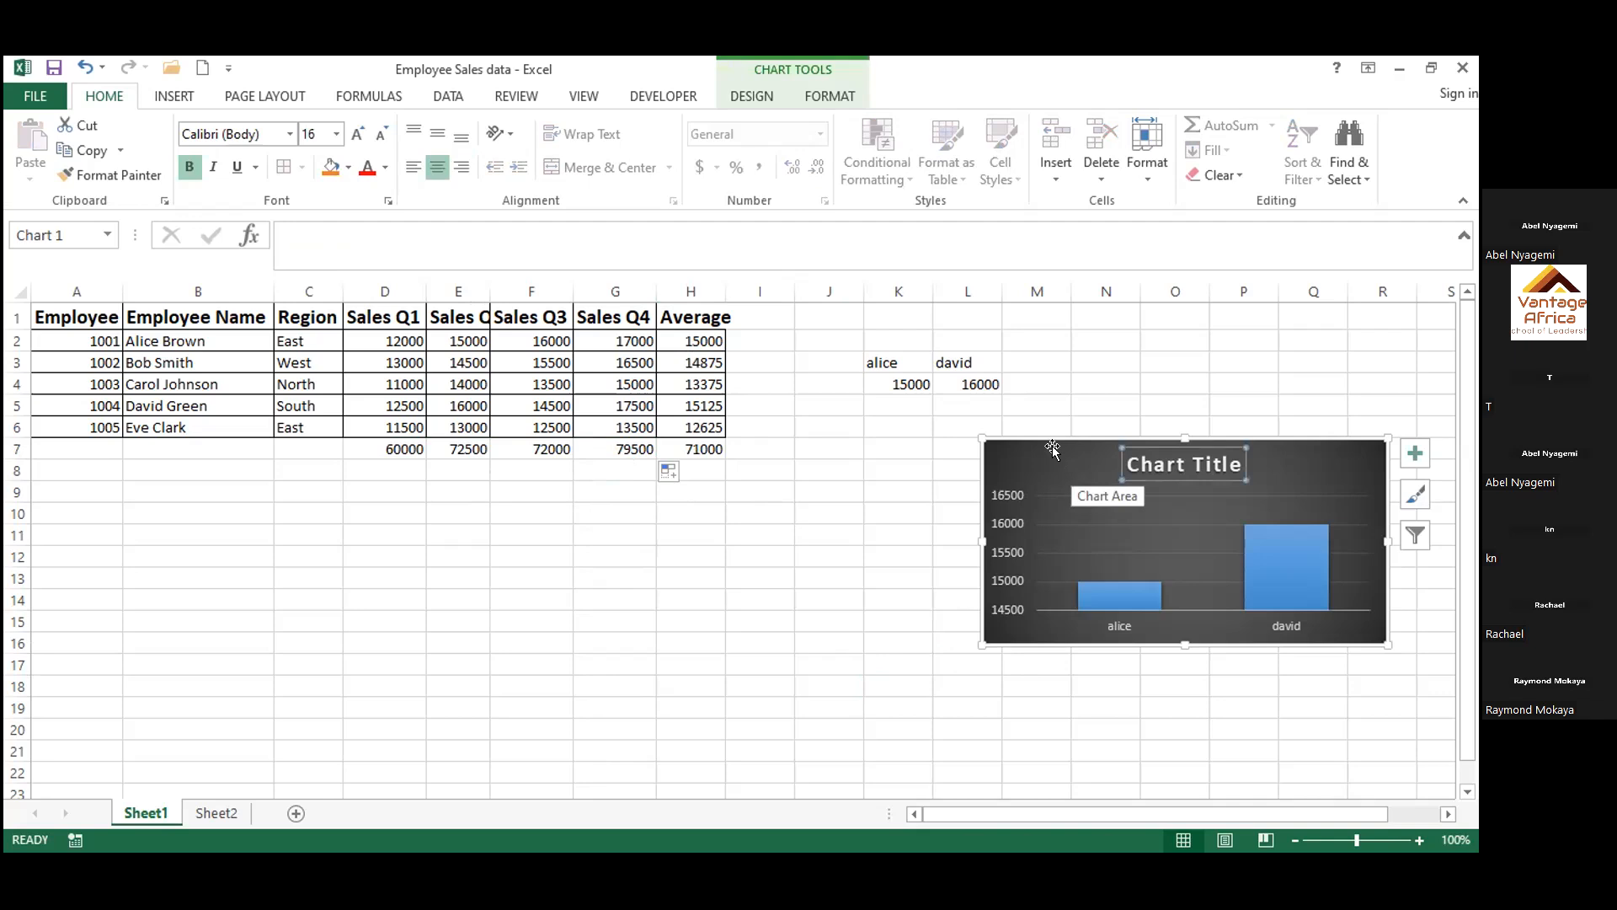
key("Delete")
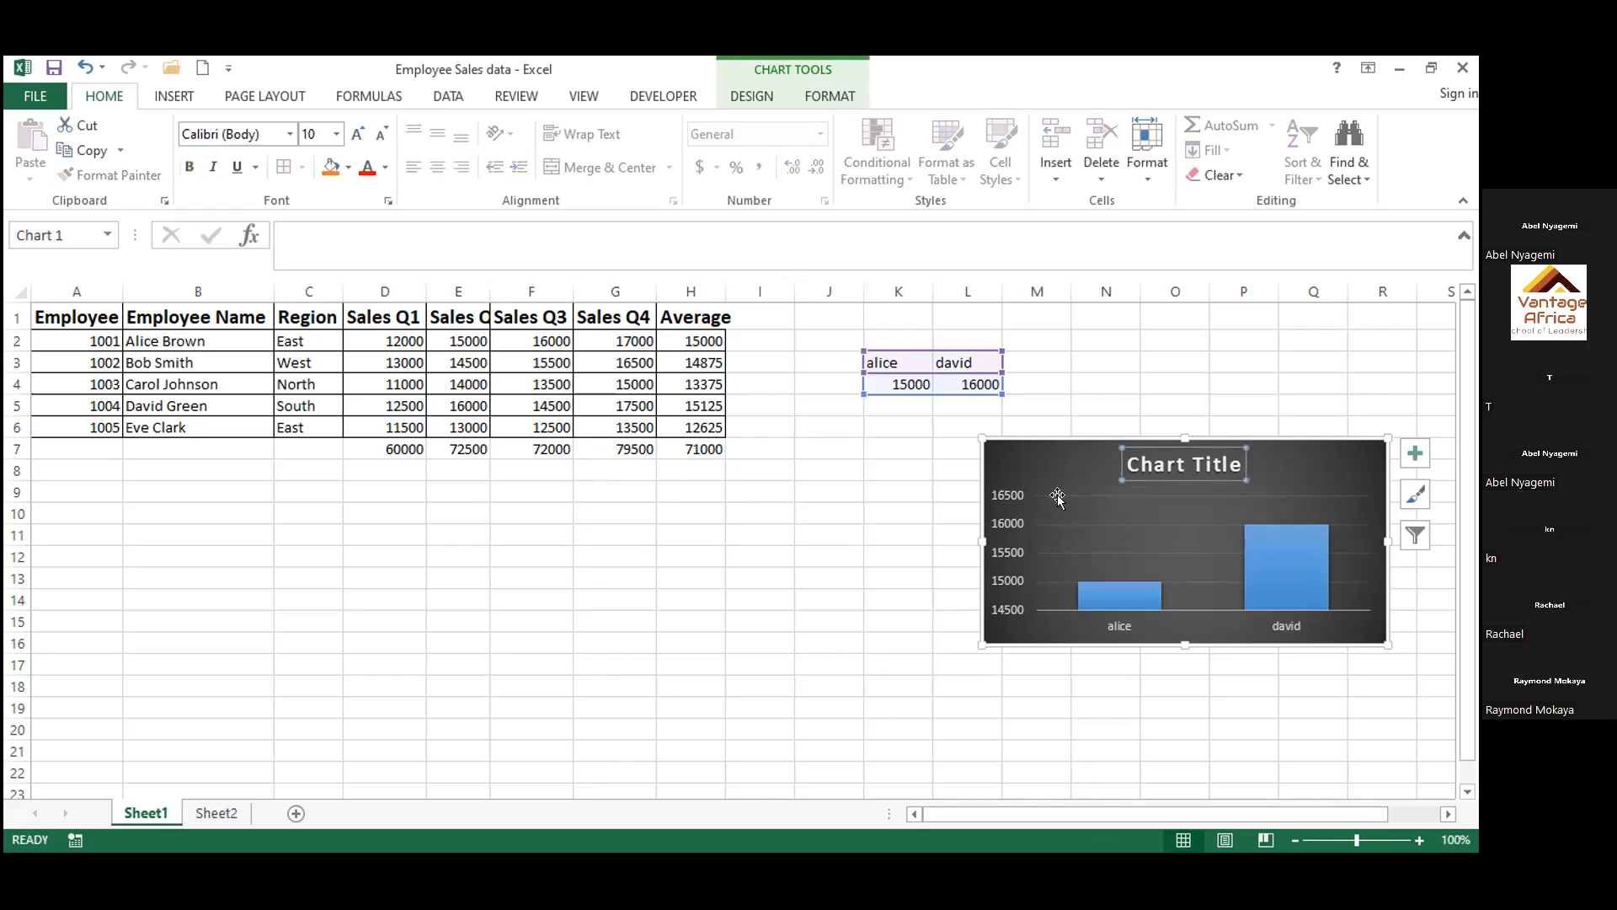
left_click_drag(1057, 494, 960, 580)
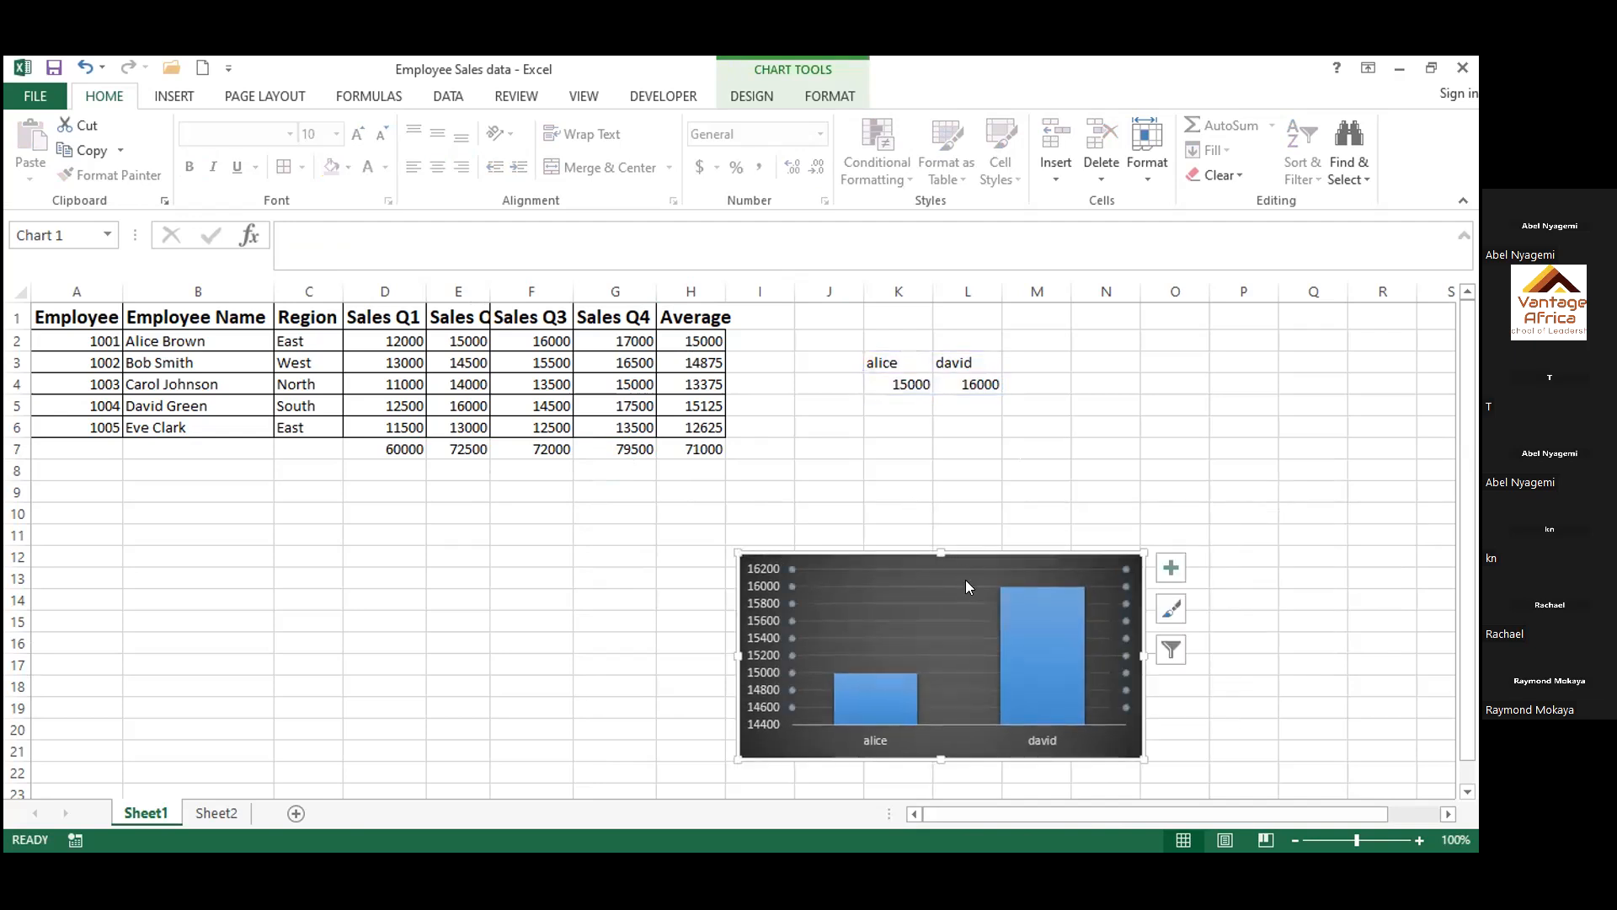
left_click(1063, 544)
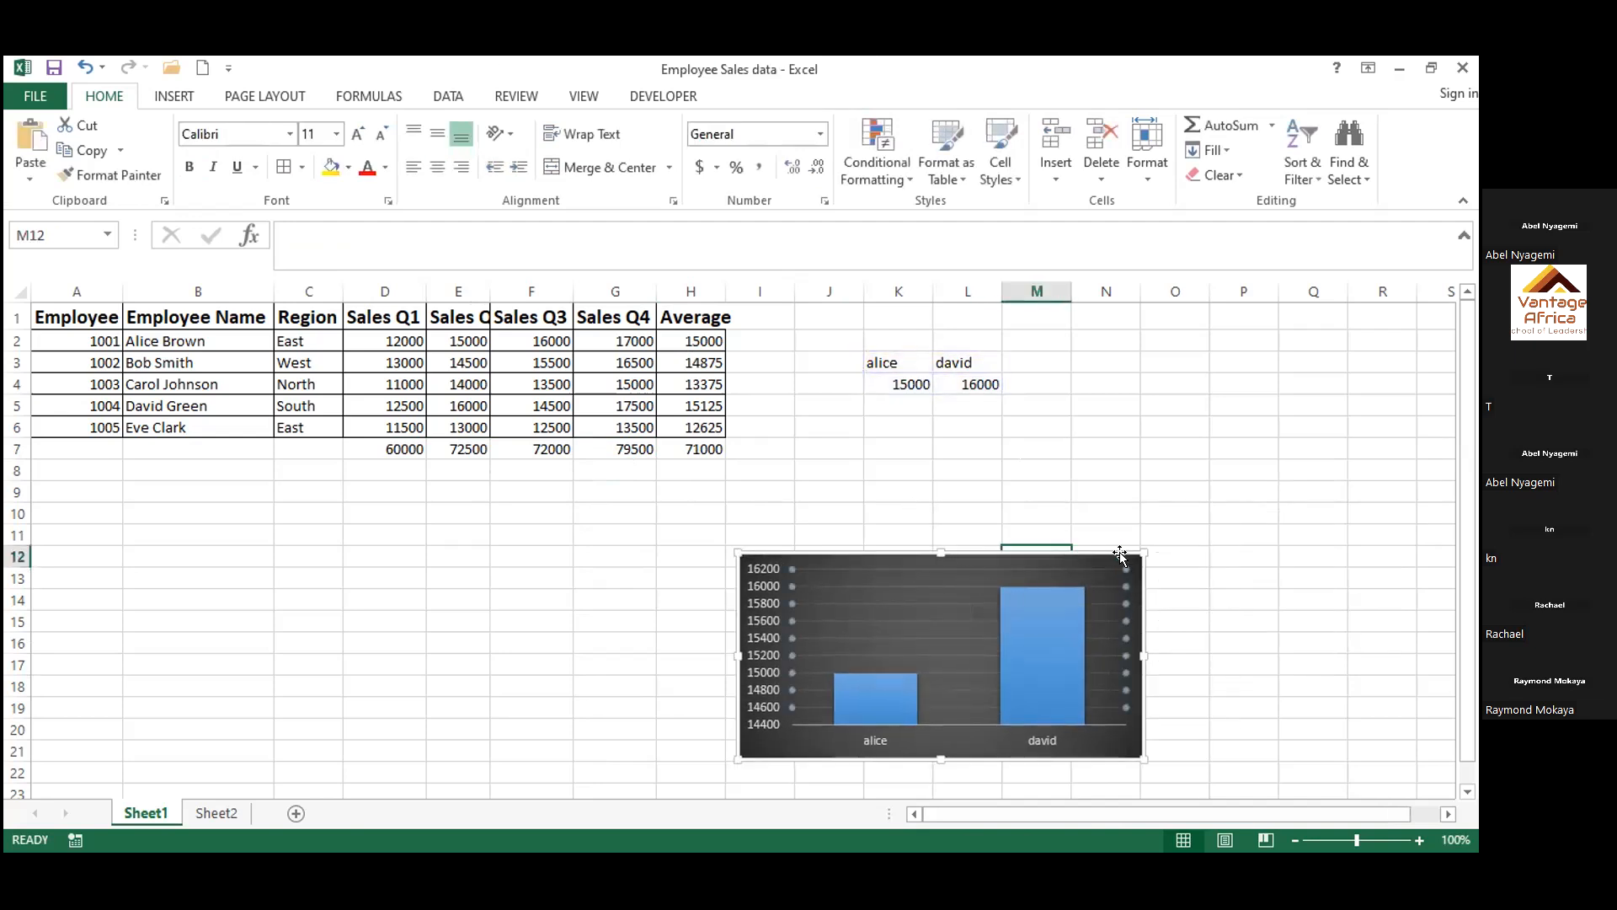
left_click(1143, 539)
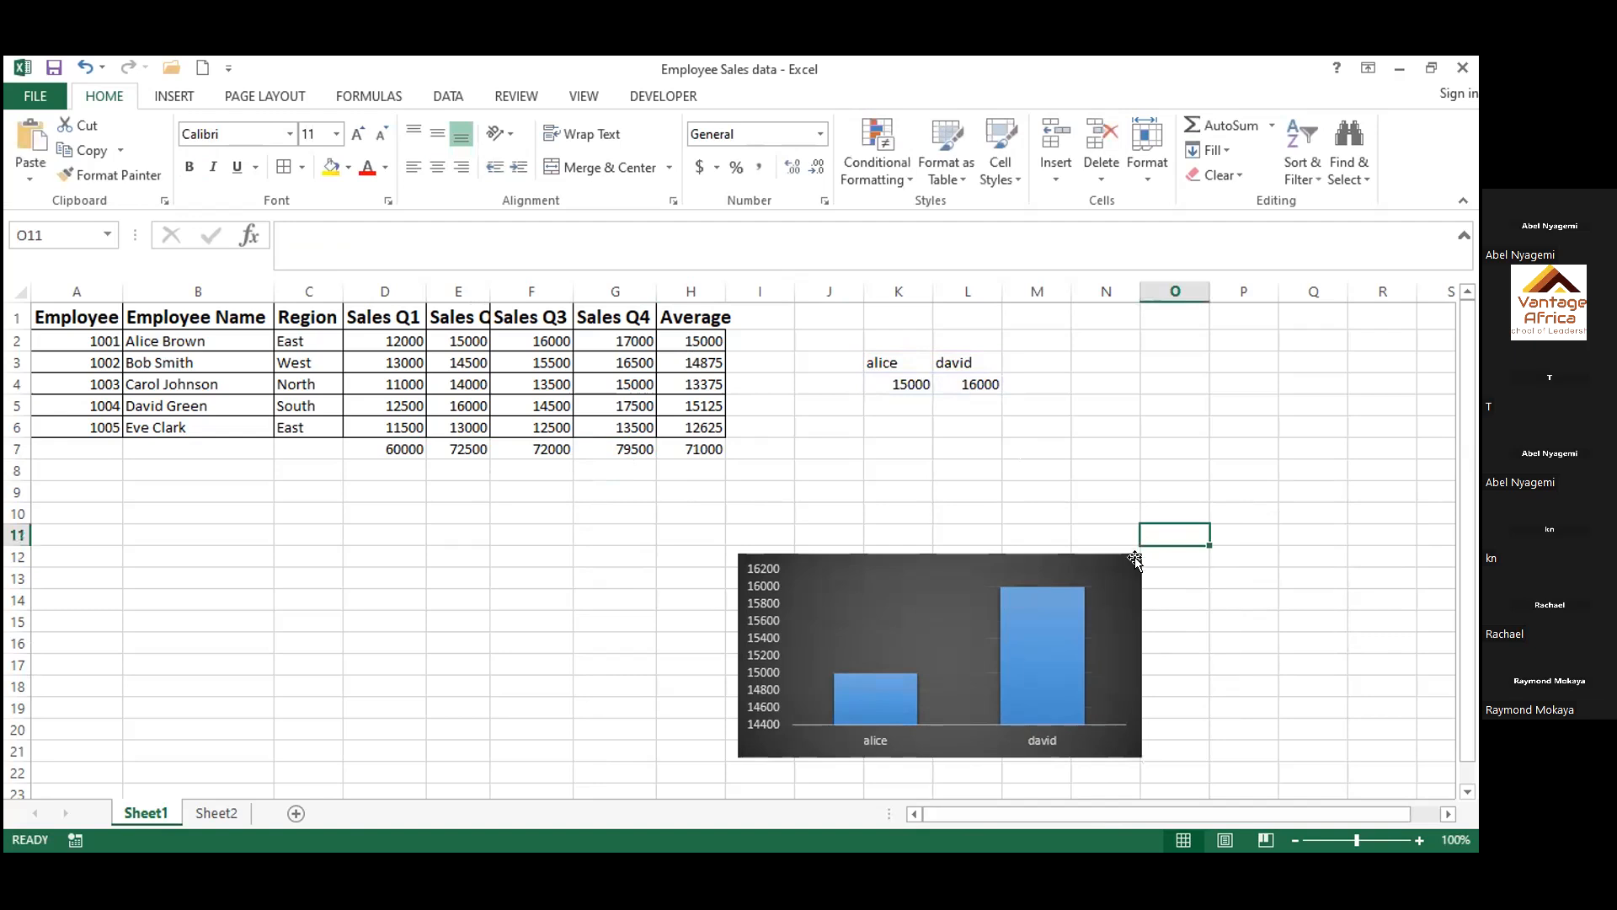
left_click_drag(1126, 564, 419, 778)
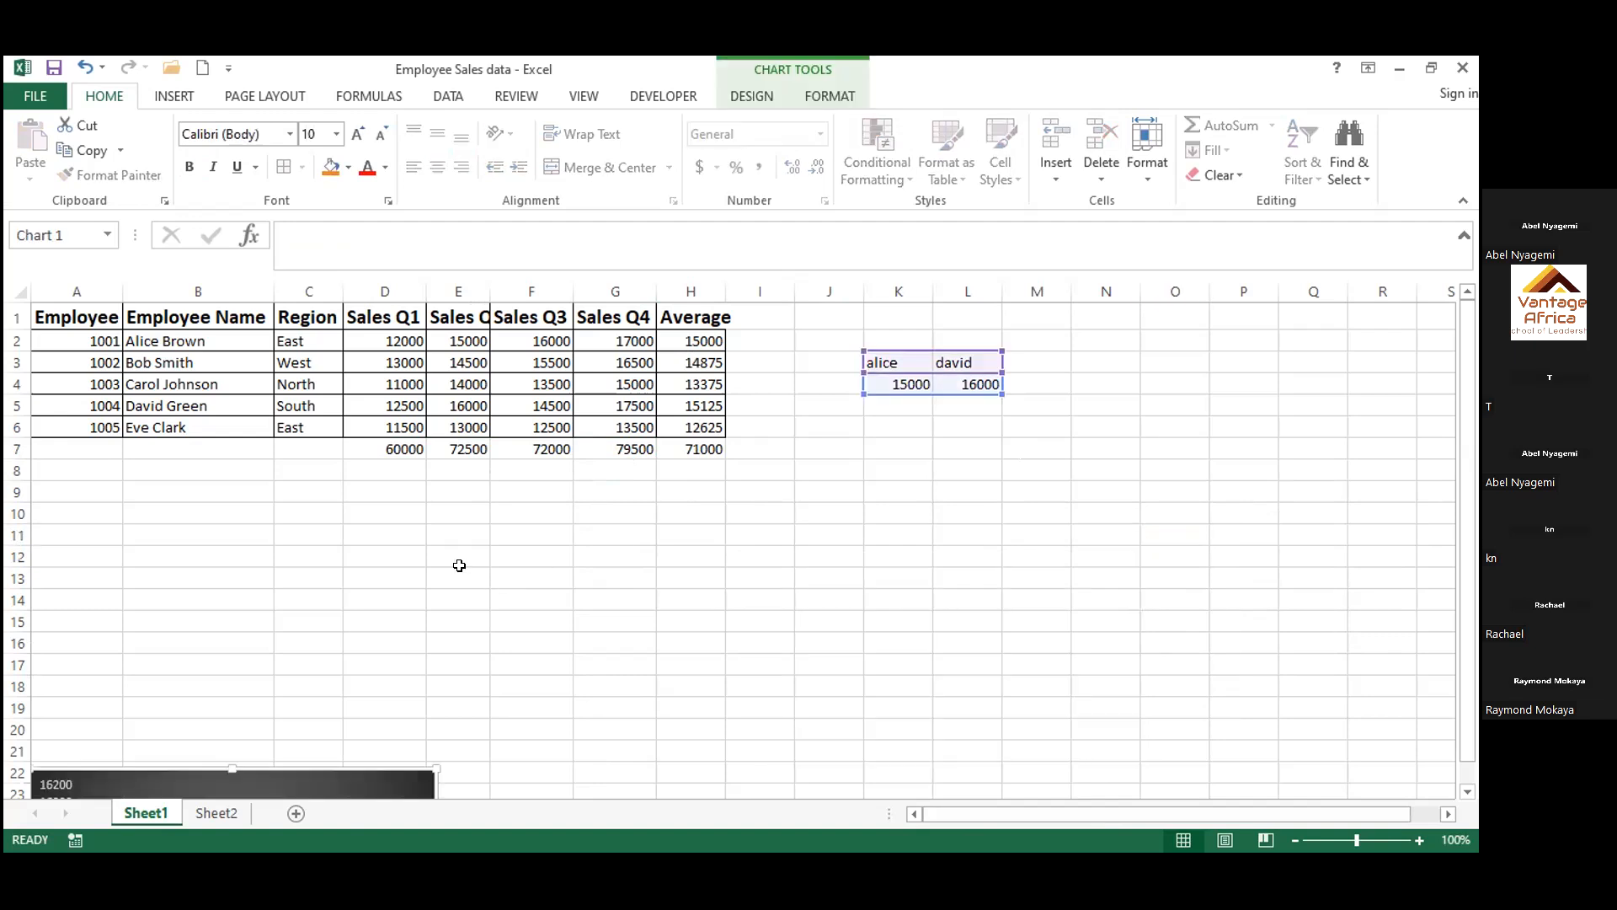
left_click(960, 485)
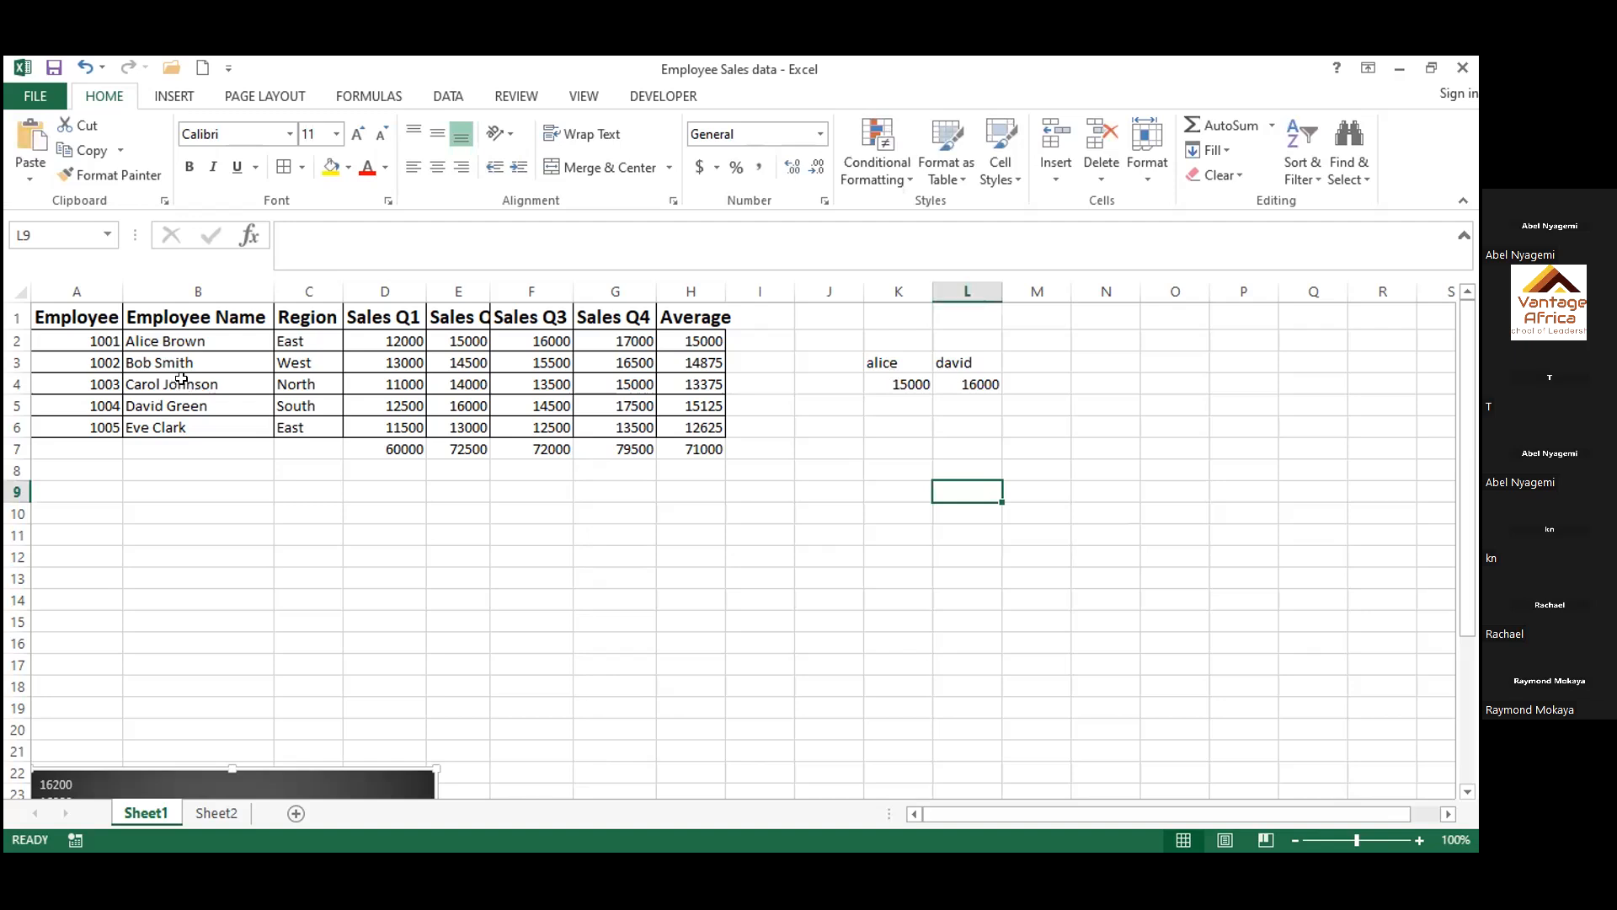
Enter the first names of the employees in rows 3 and 6 as labels in cells N3 and O3
left_click(897, 434)
left_click(1095, 358)
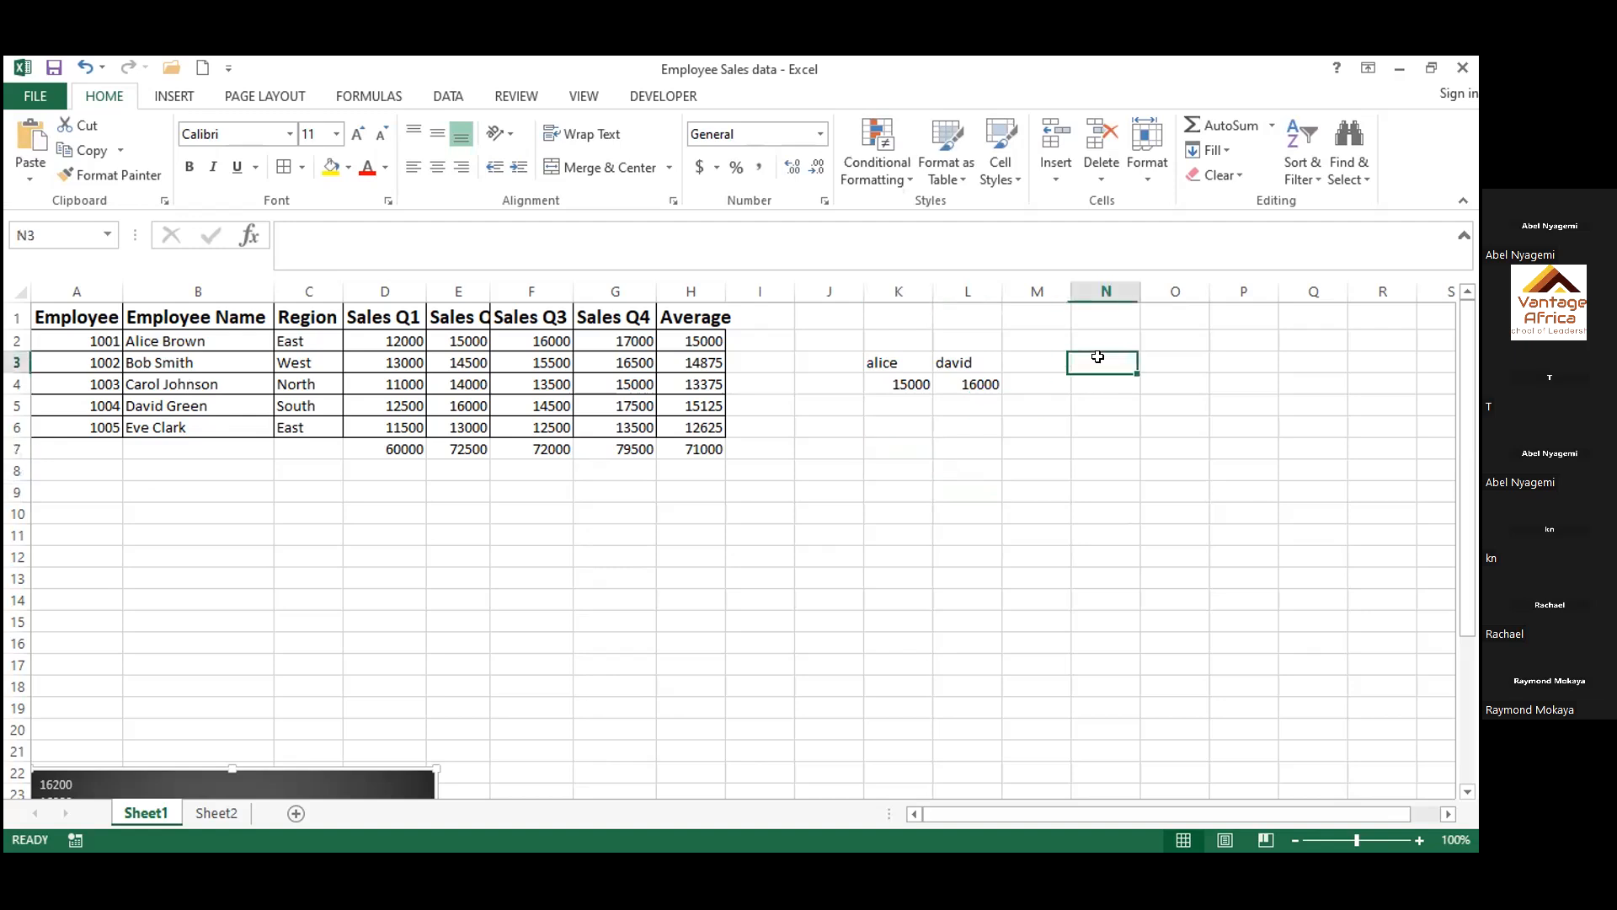
type("bob")
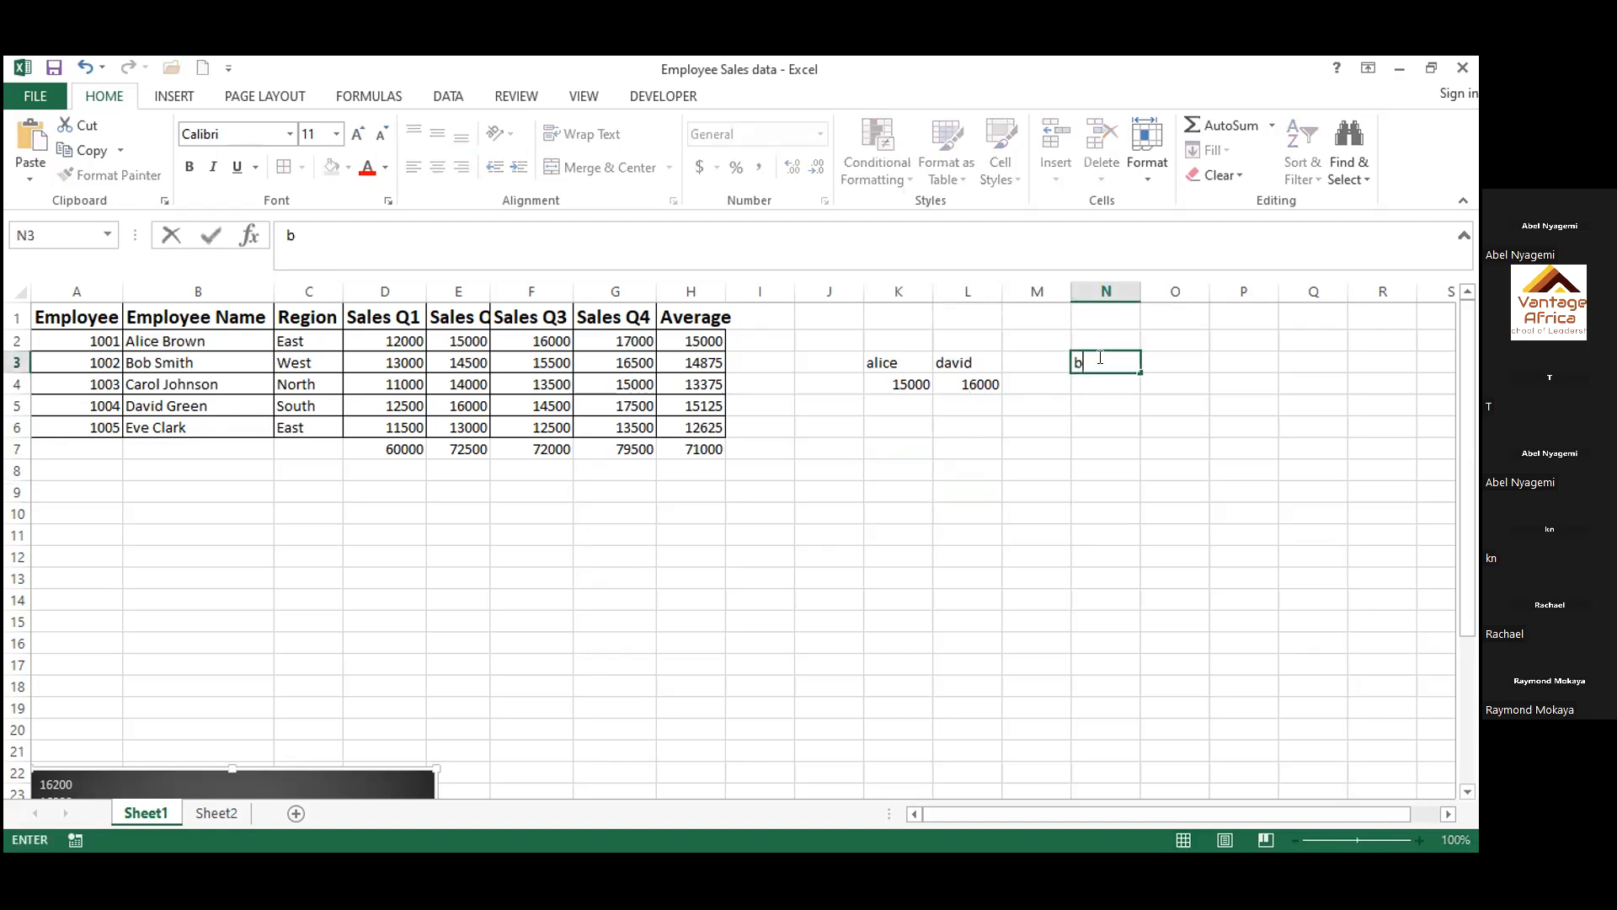
key("Tab")
type("eve")
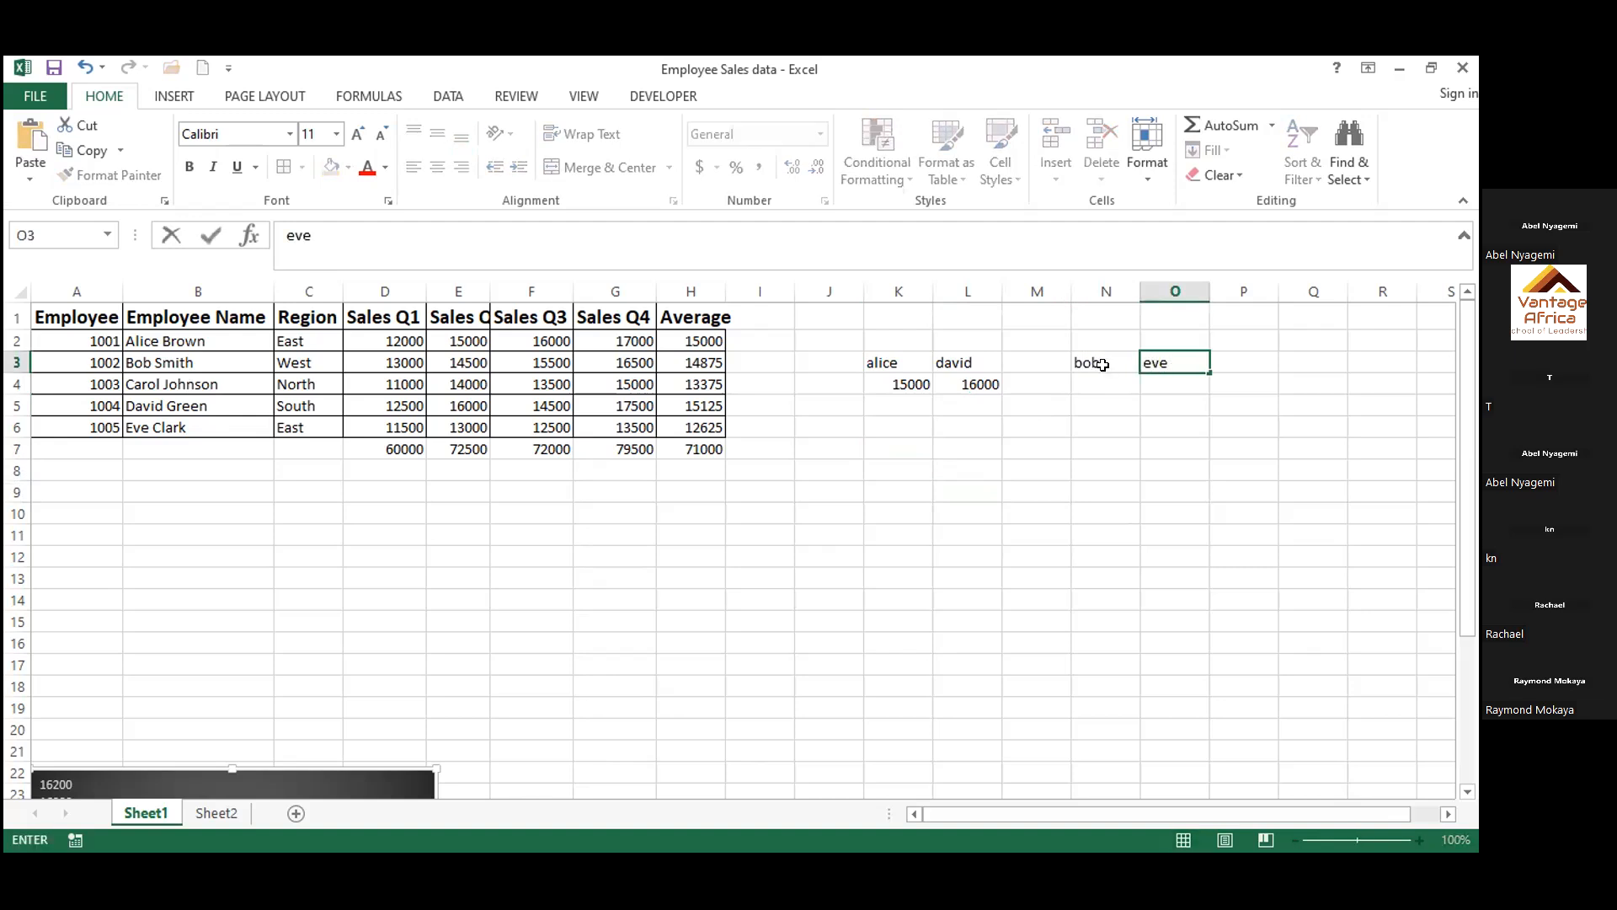
left_click(1104, 386)
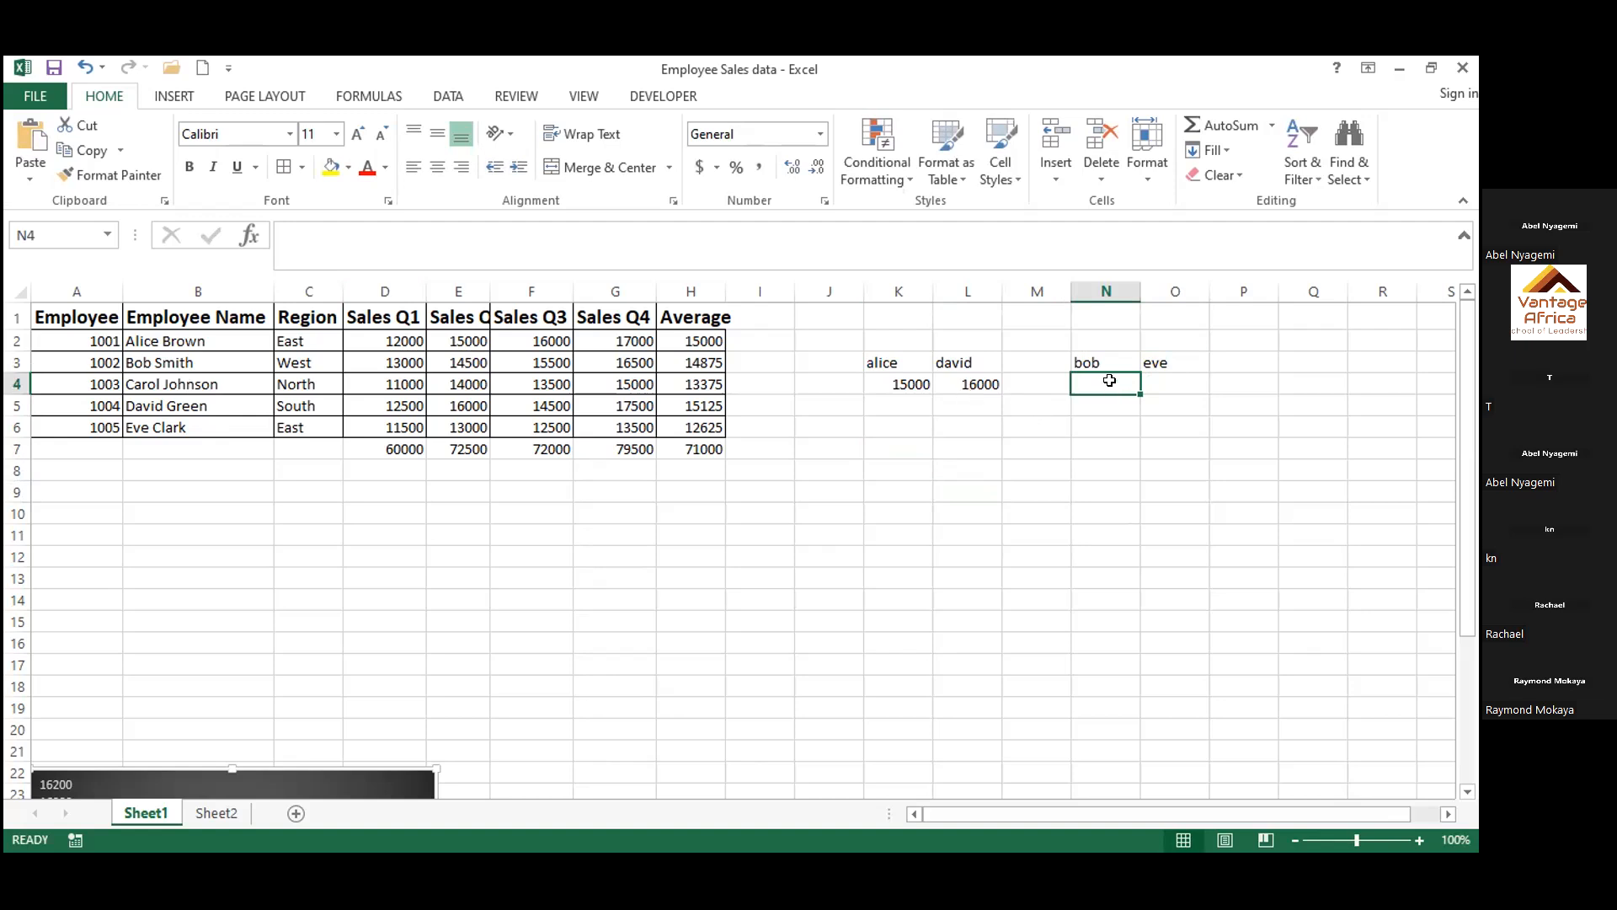
type("e3")
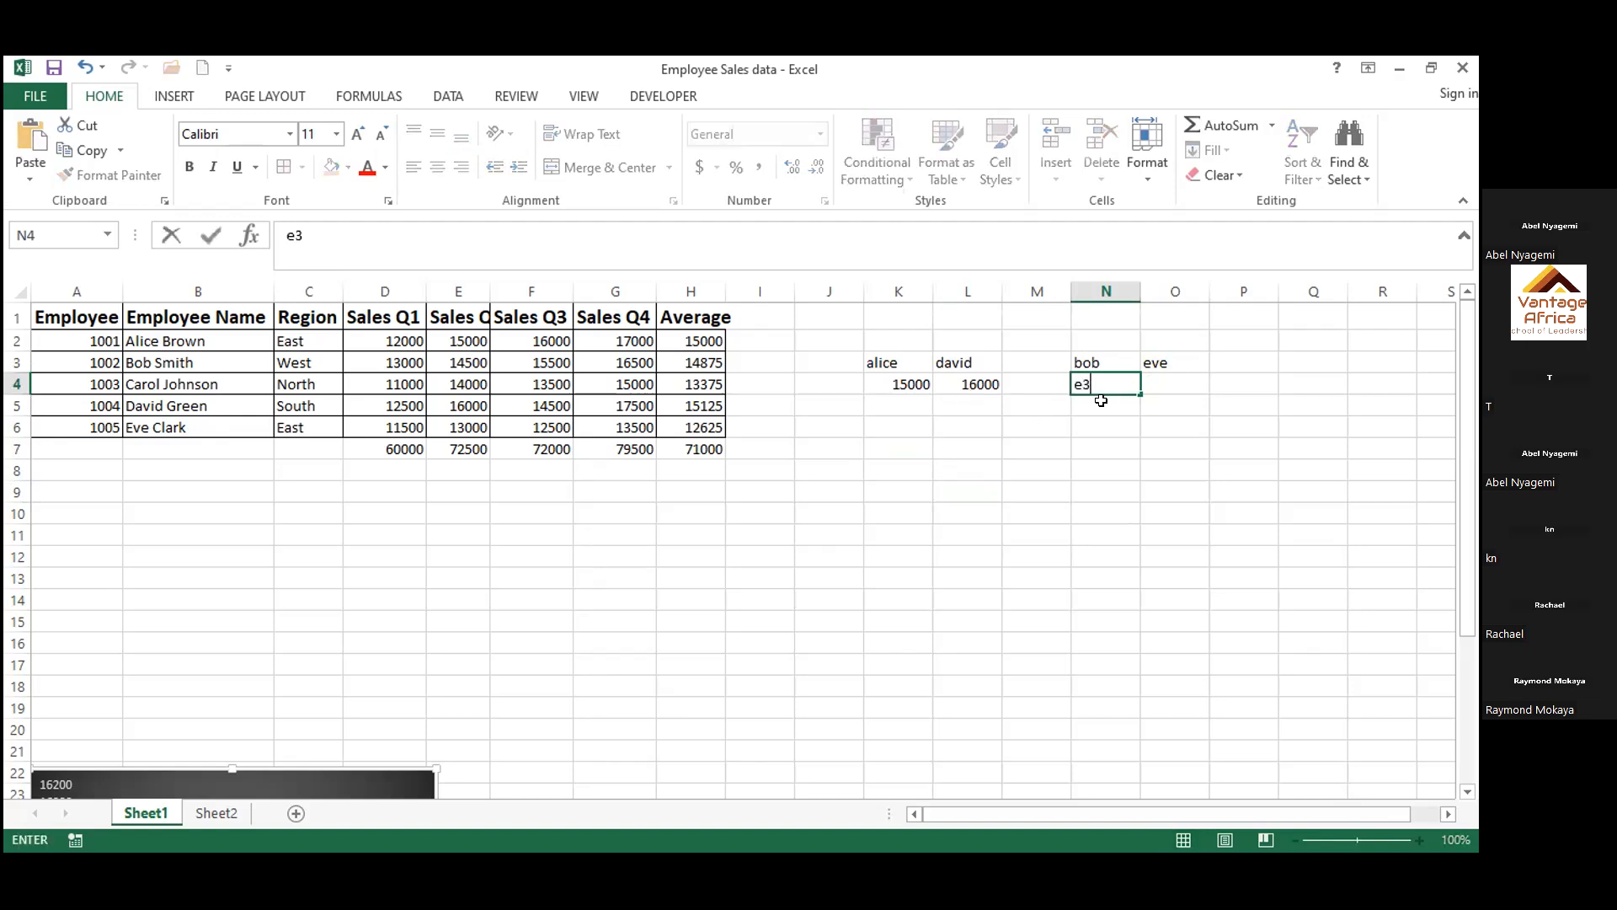
key("Tab")
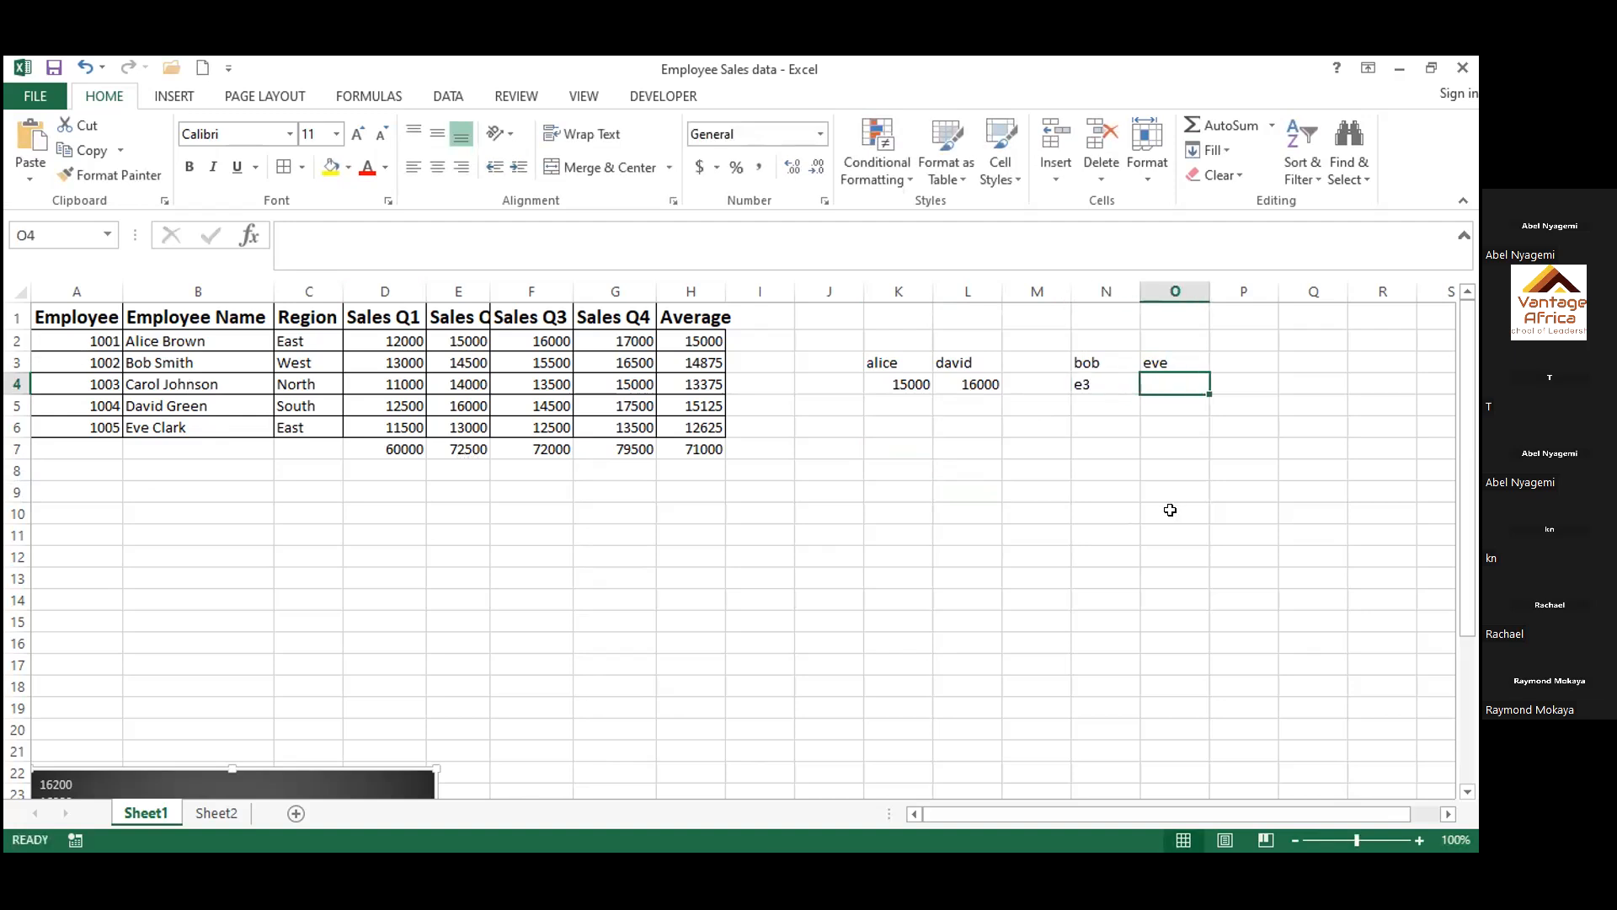
double_click(1071, 383)
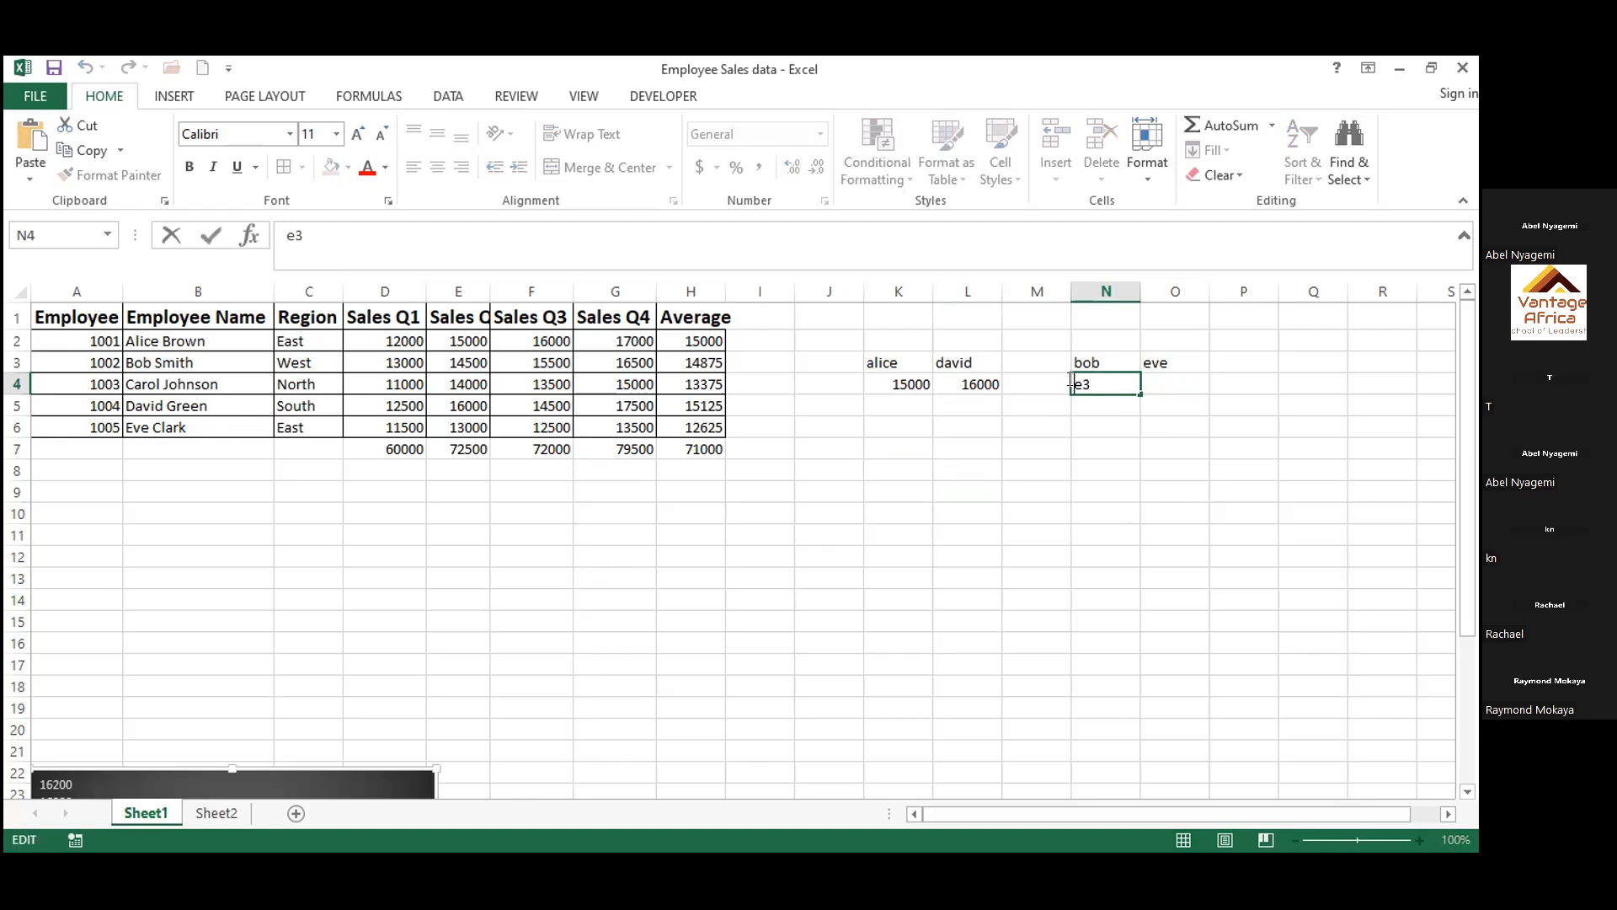
type("=")
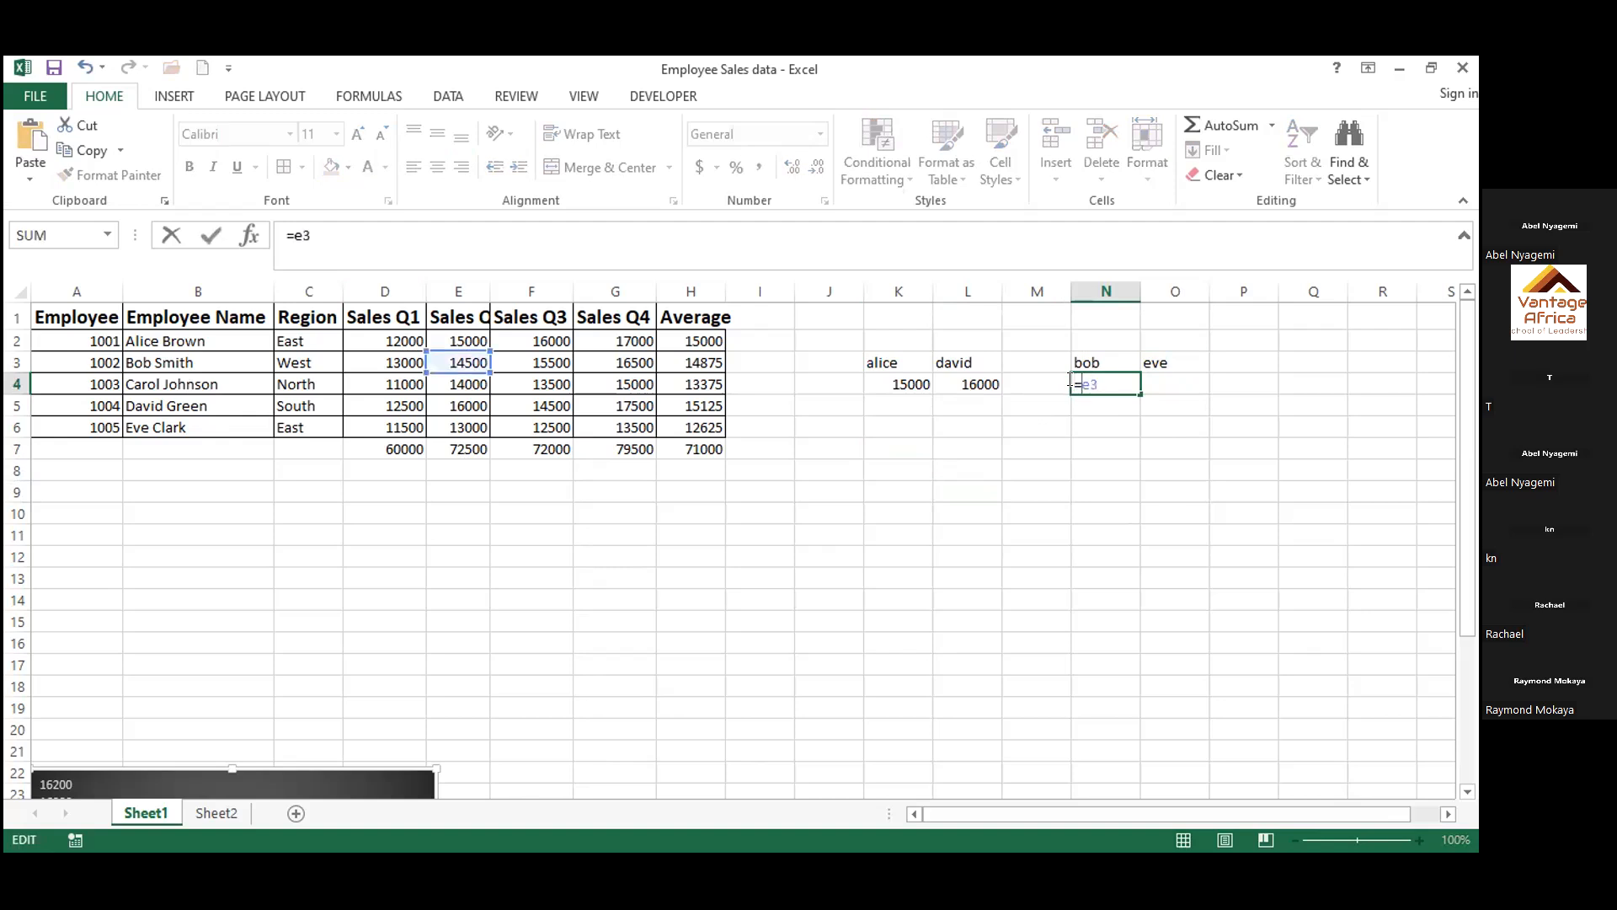
left_click(1160, 485)
left_click(1109, 421)
Replace the content of cell N4 with the formula =E3 to pull in the second employee's Q2 sales
double_click(1116, 378)
key("BackSpace")
key("BackSpace")
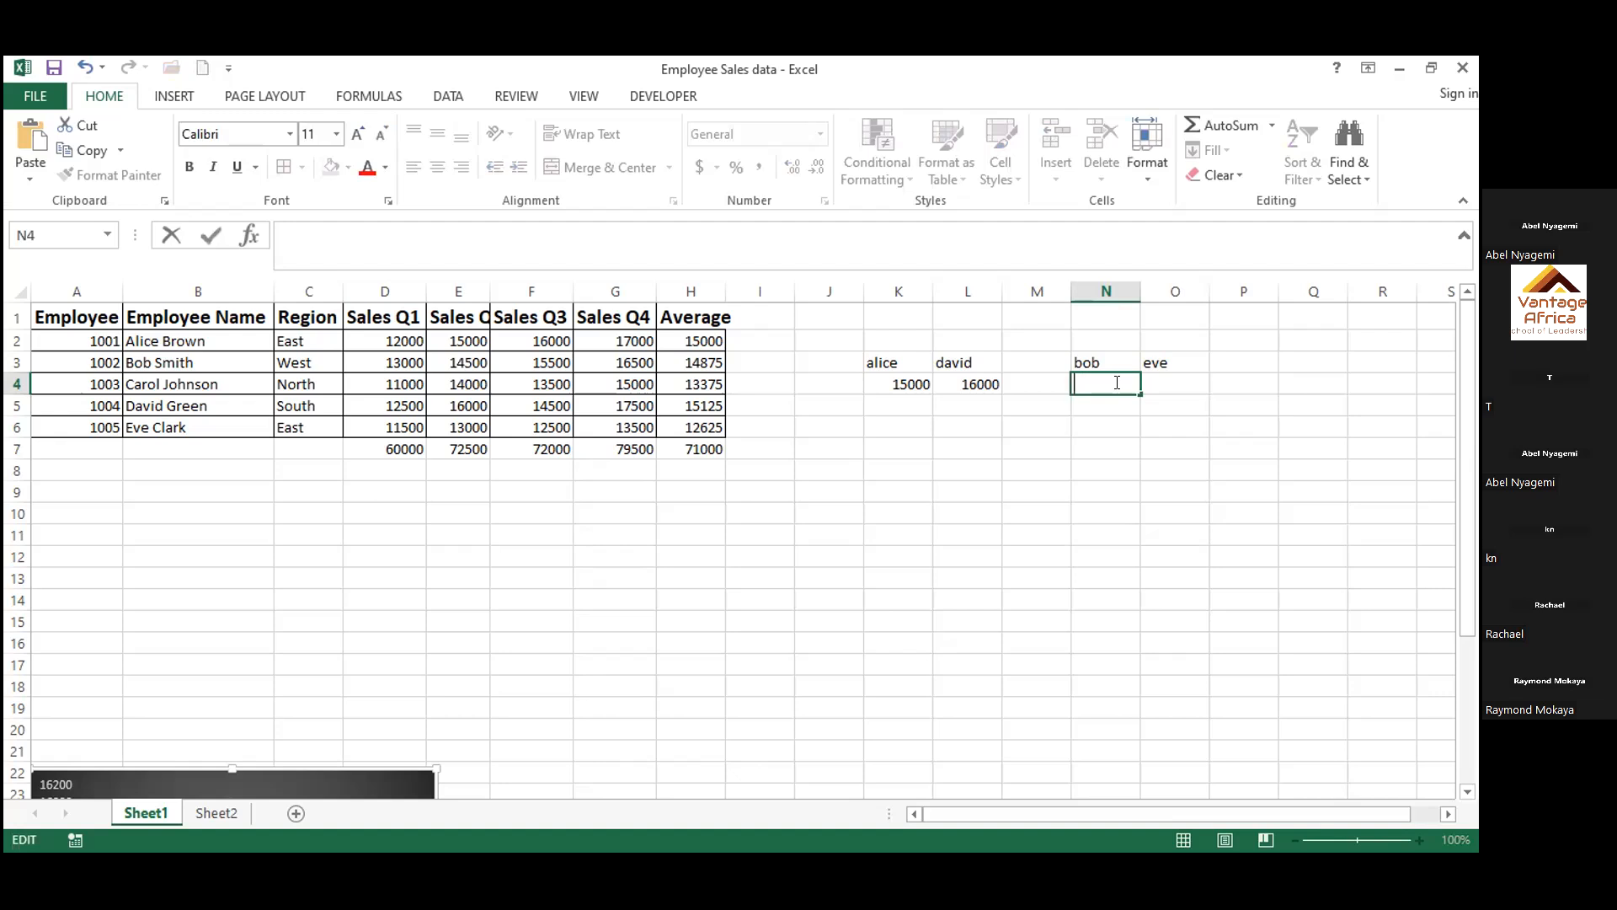
type("=")
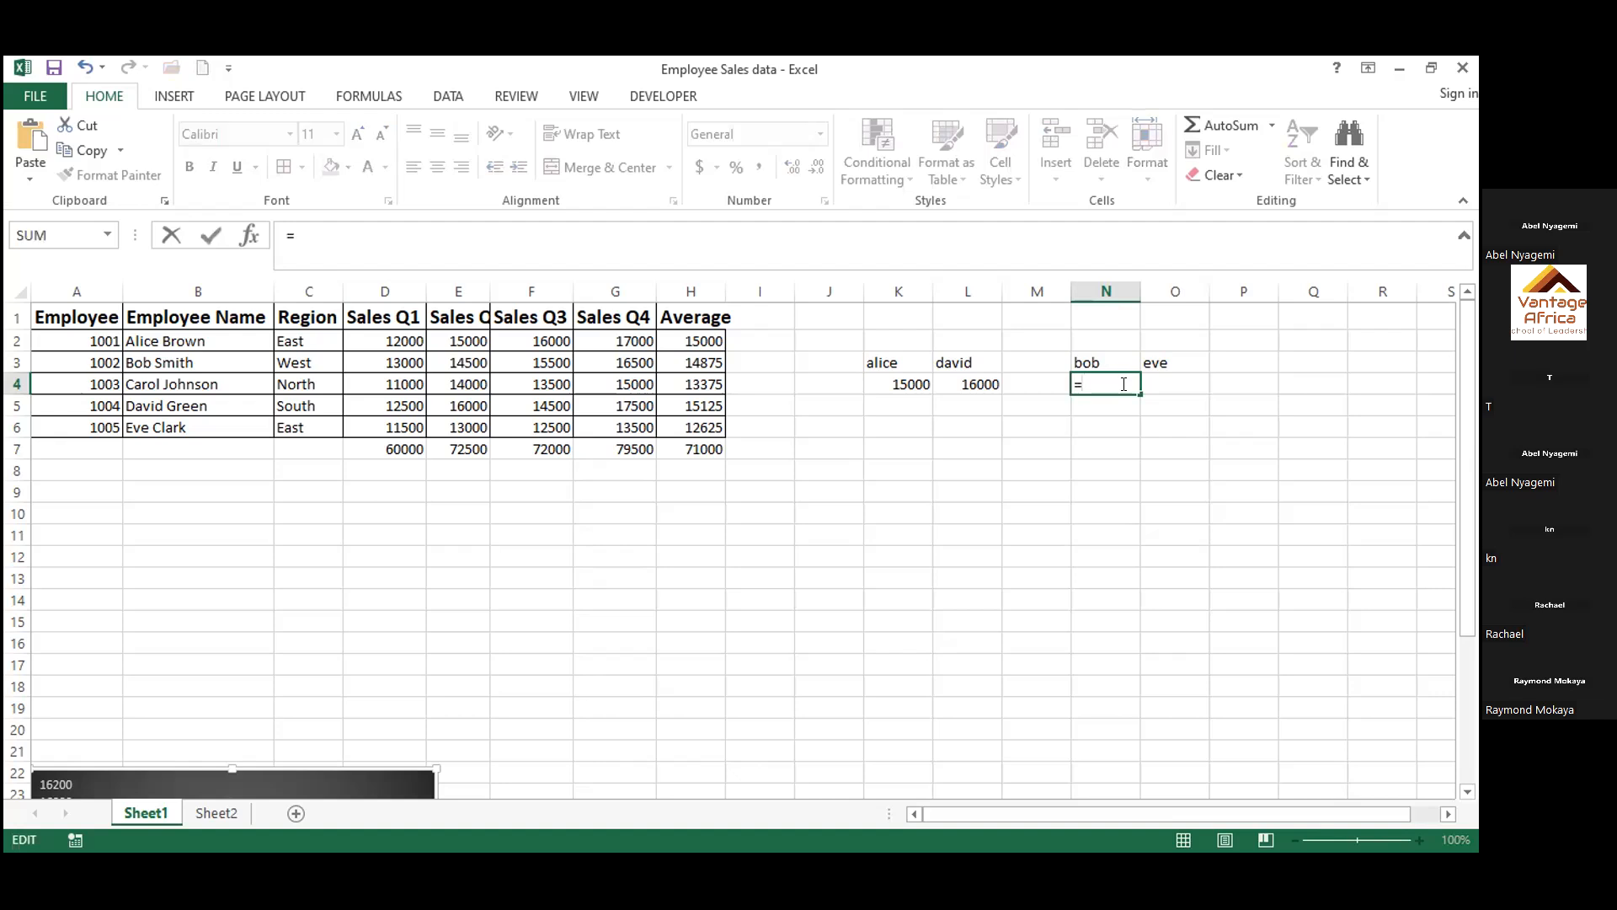
type("e3")
key("Return")
Enter the formula =E6 in cell O4 to pull in the last employee's Q2 sales
left_click(1152, 387)
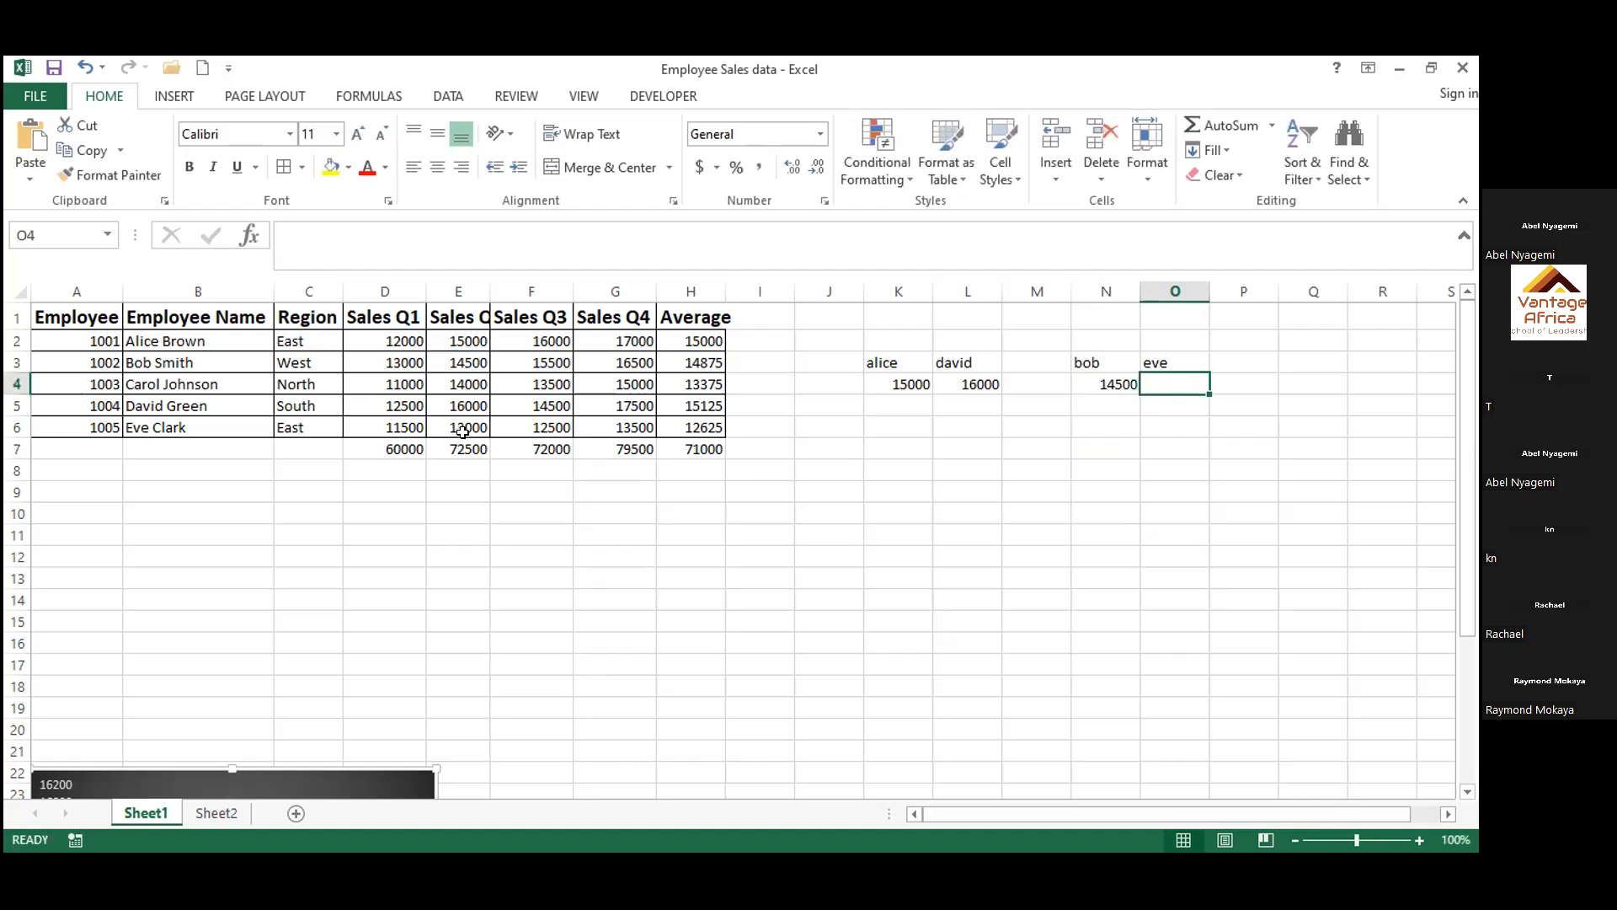
double_click(1169, 379)
type("=")
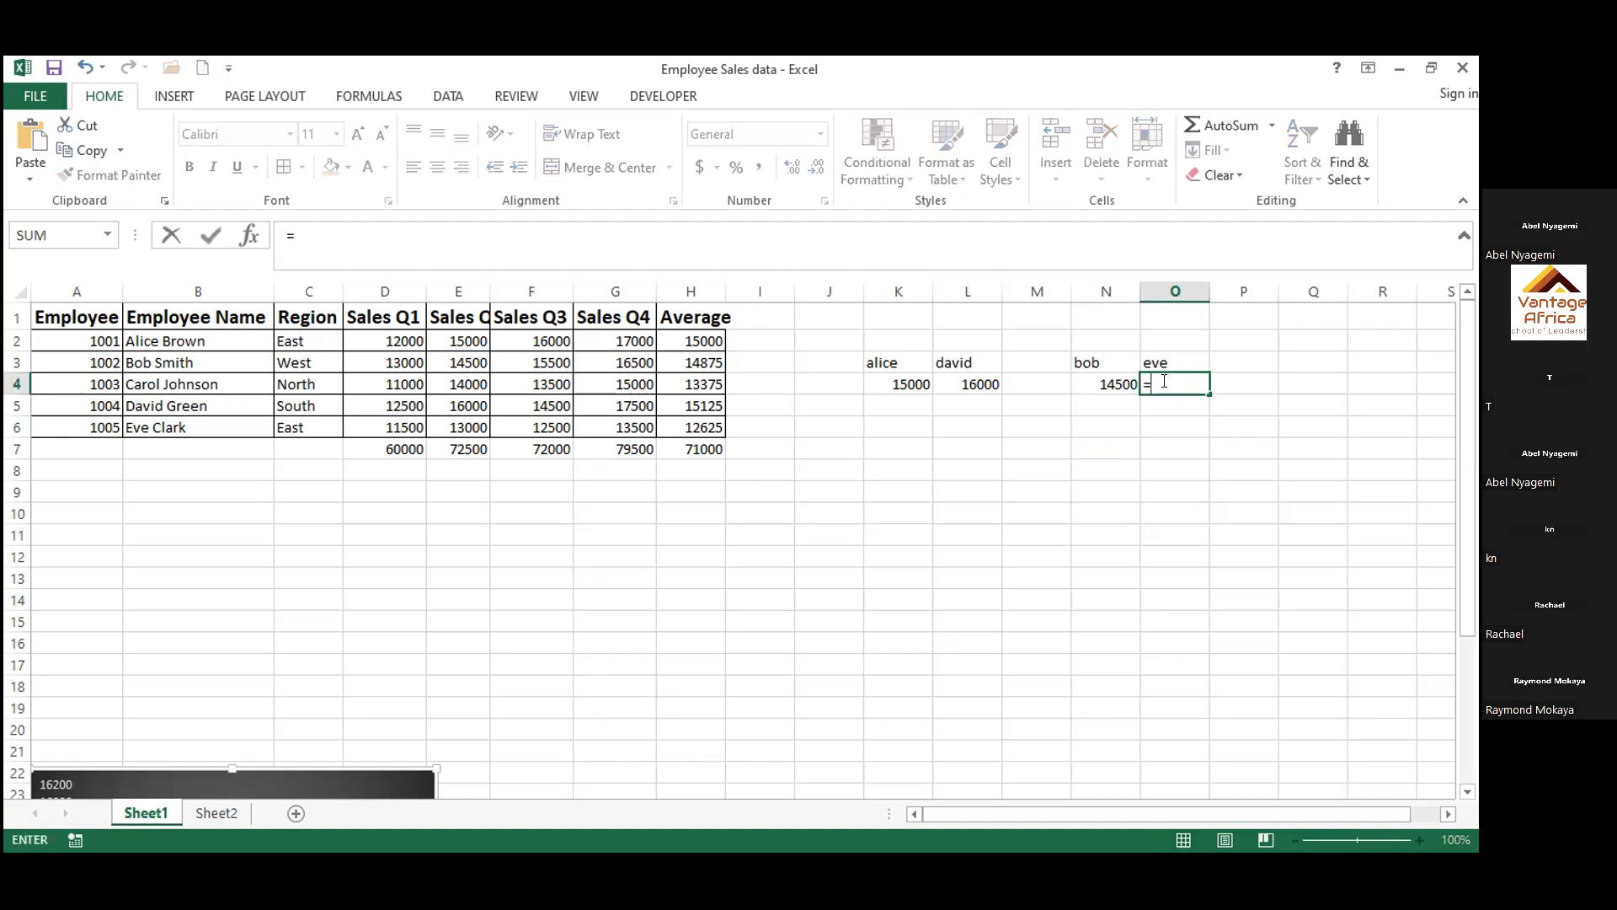
left_click(404, 531)
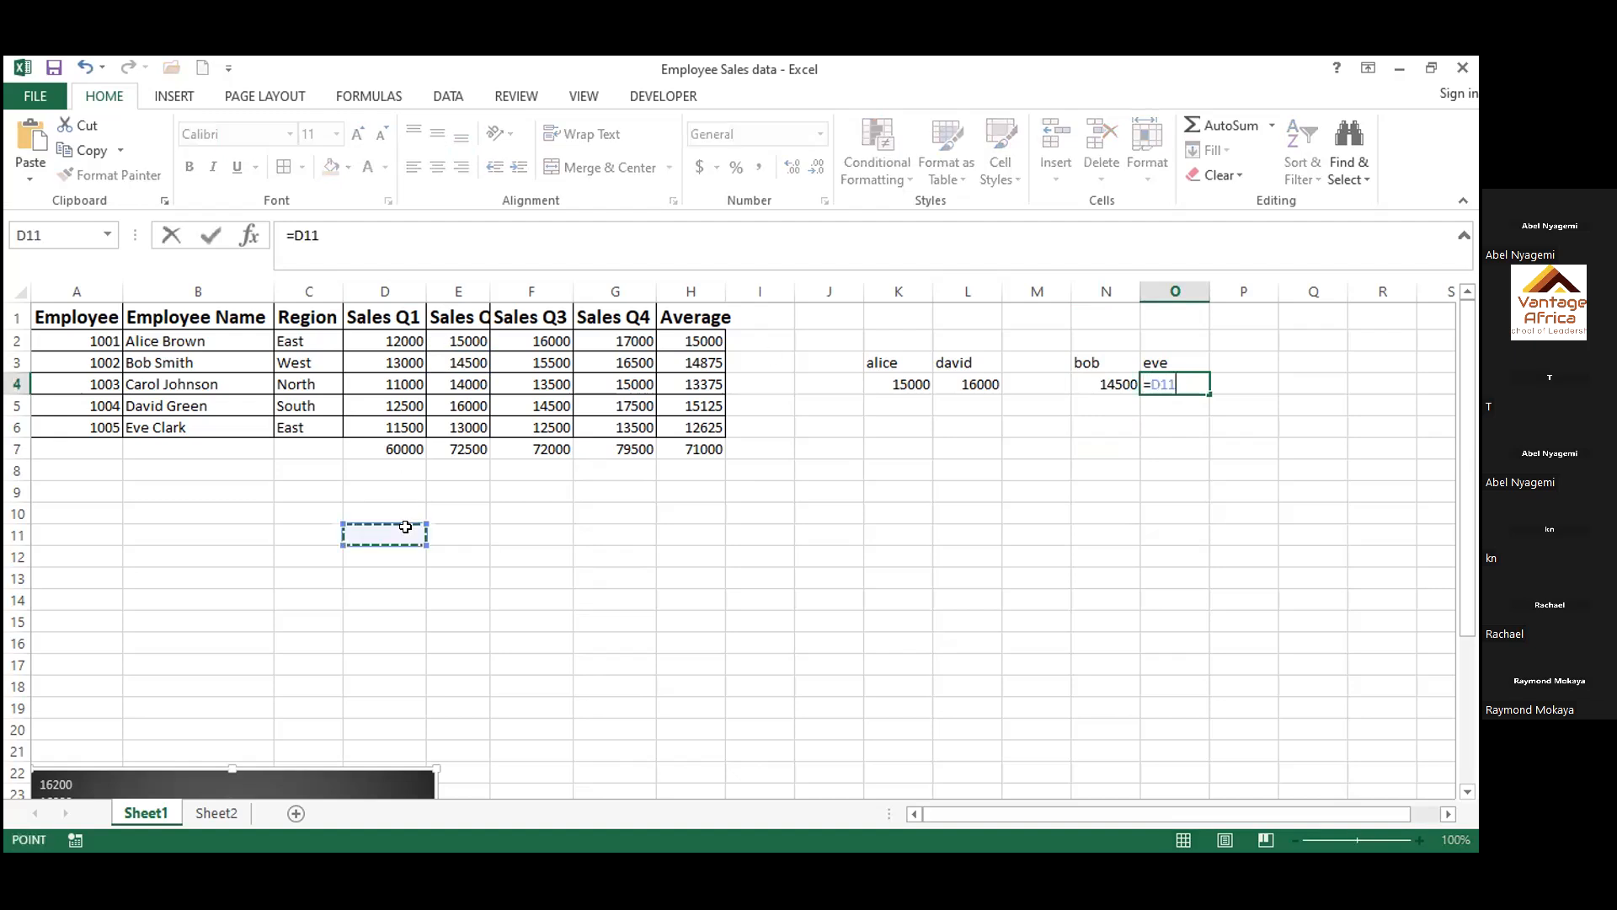
key("shift+Up")
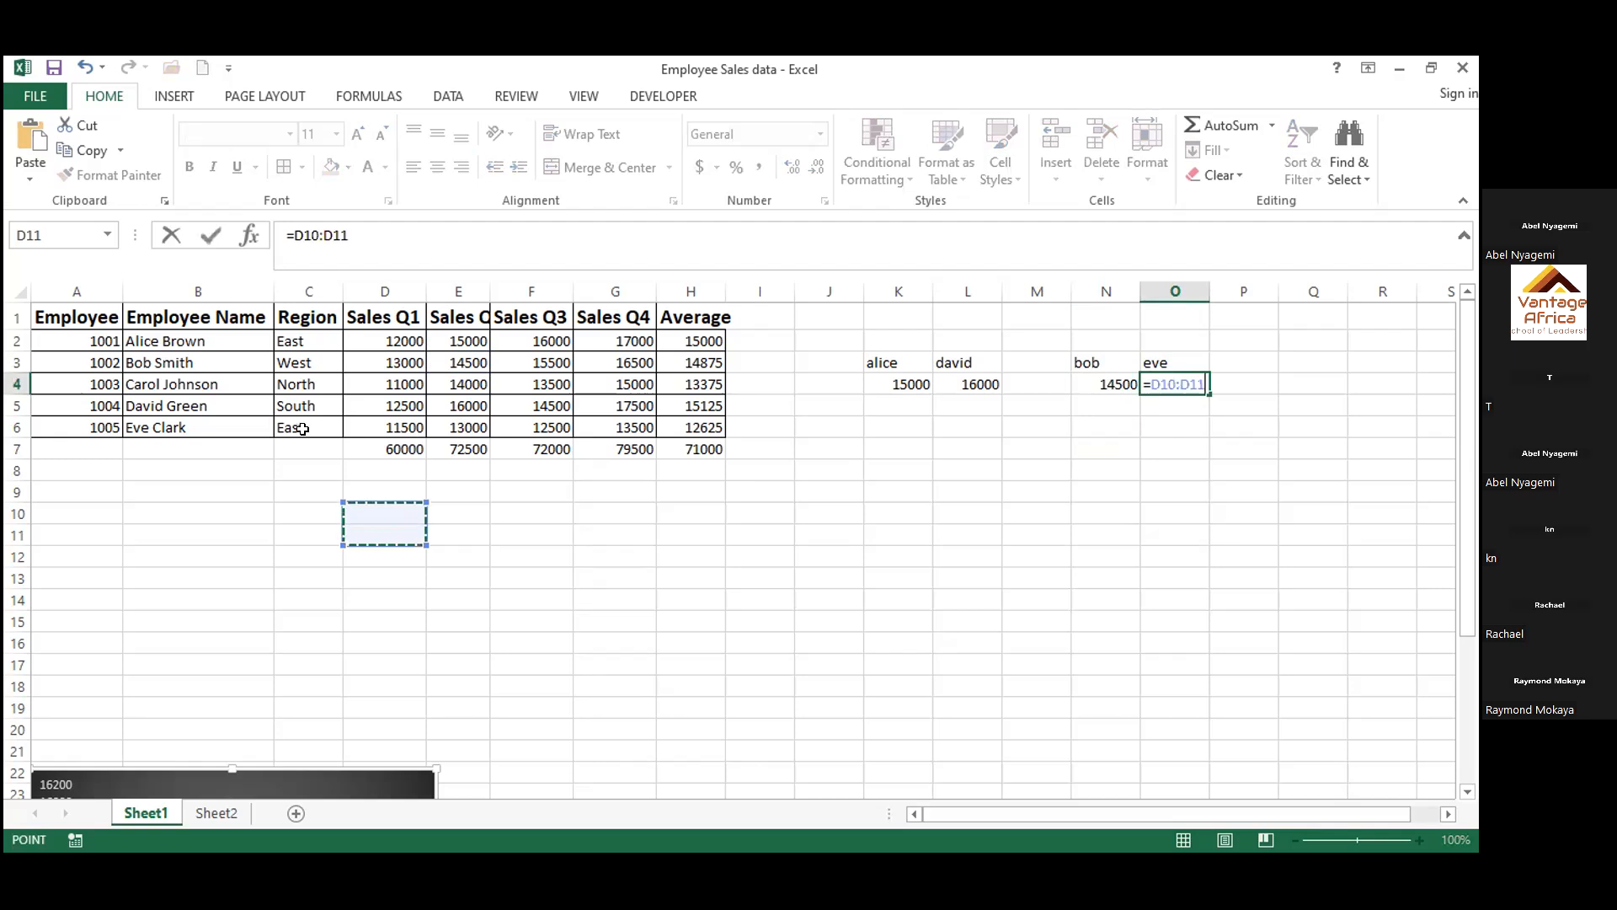
left_click(470, 421)
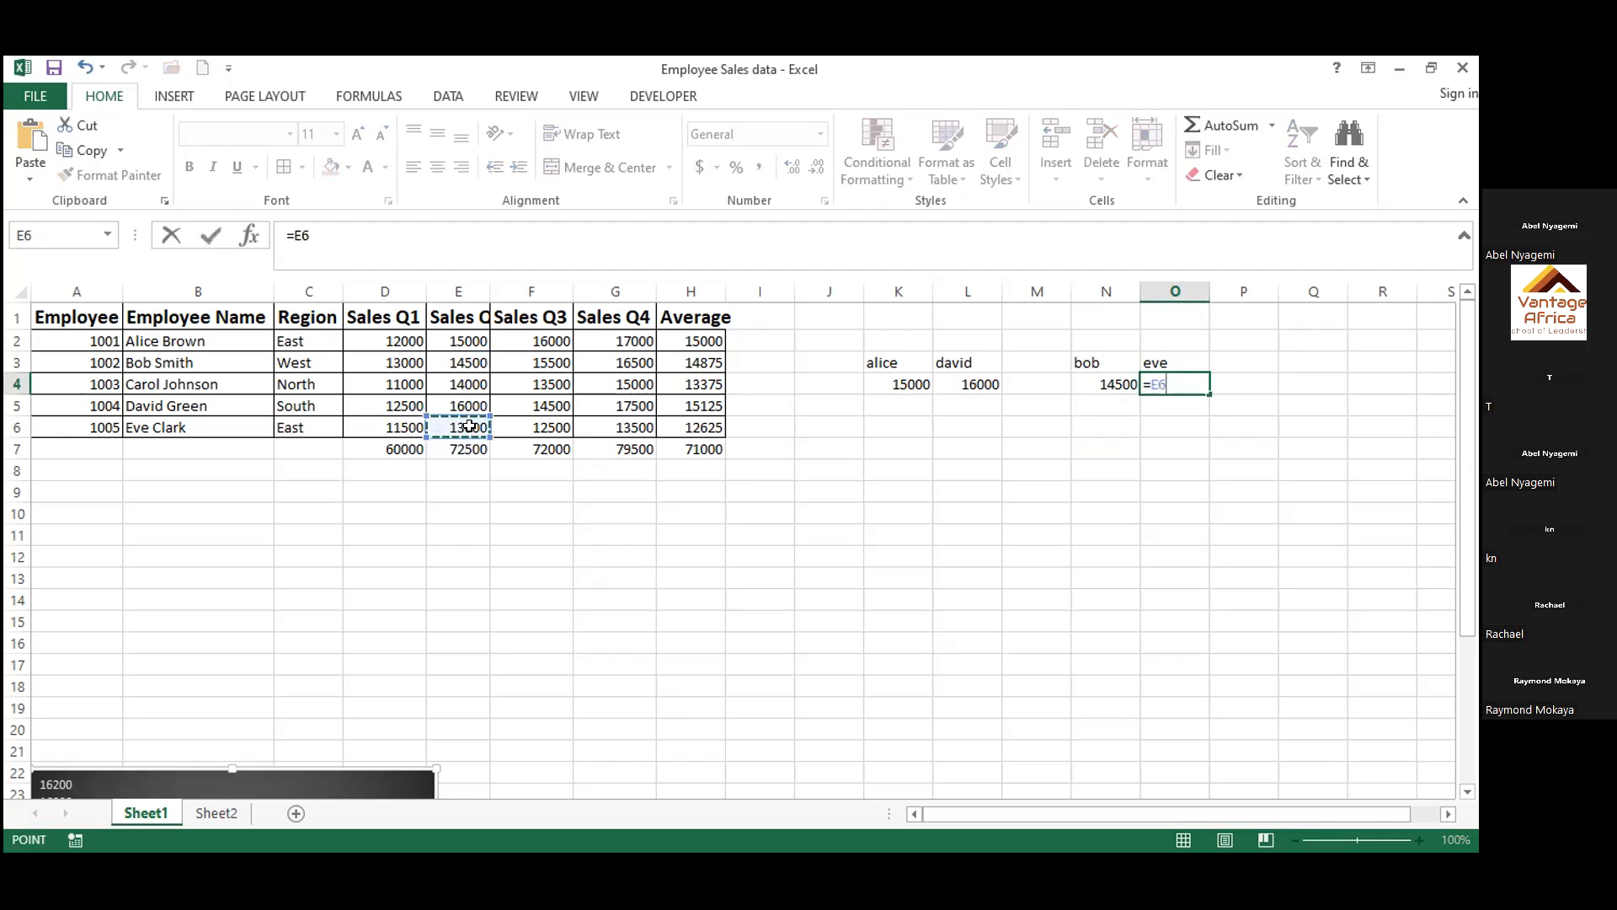
key("Return")
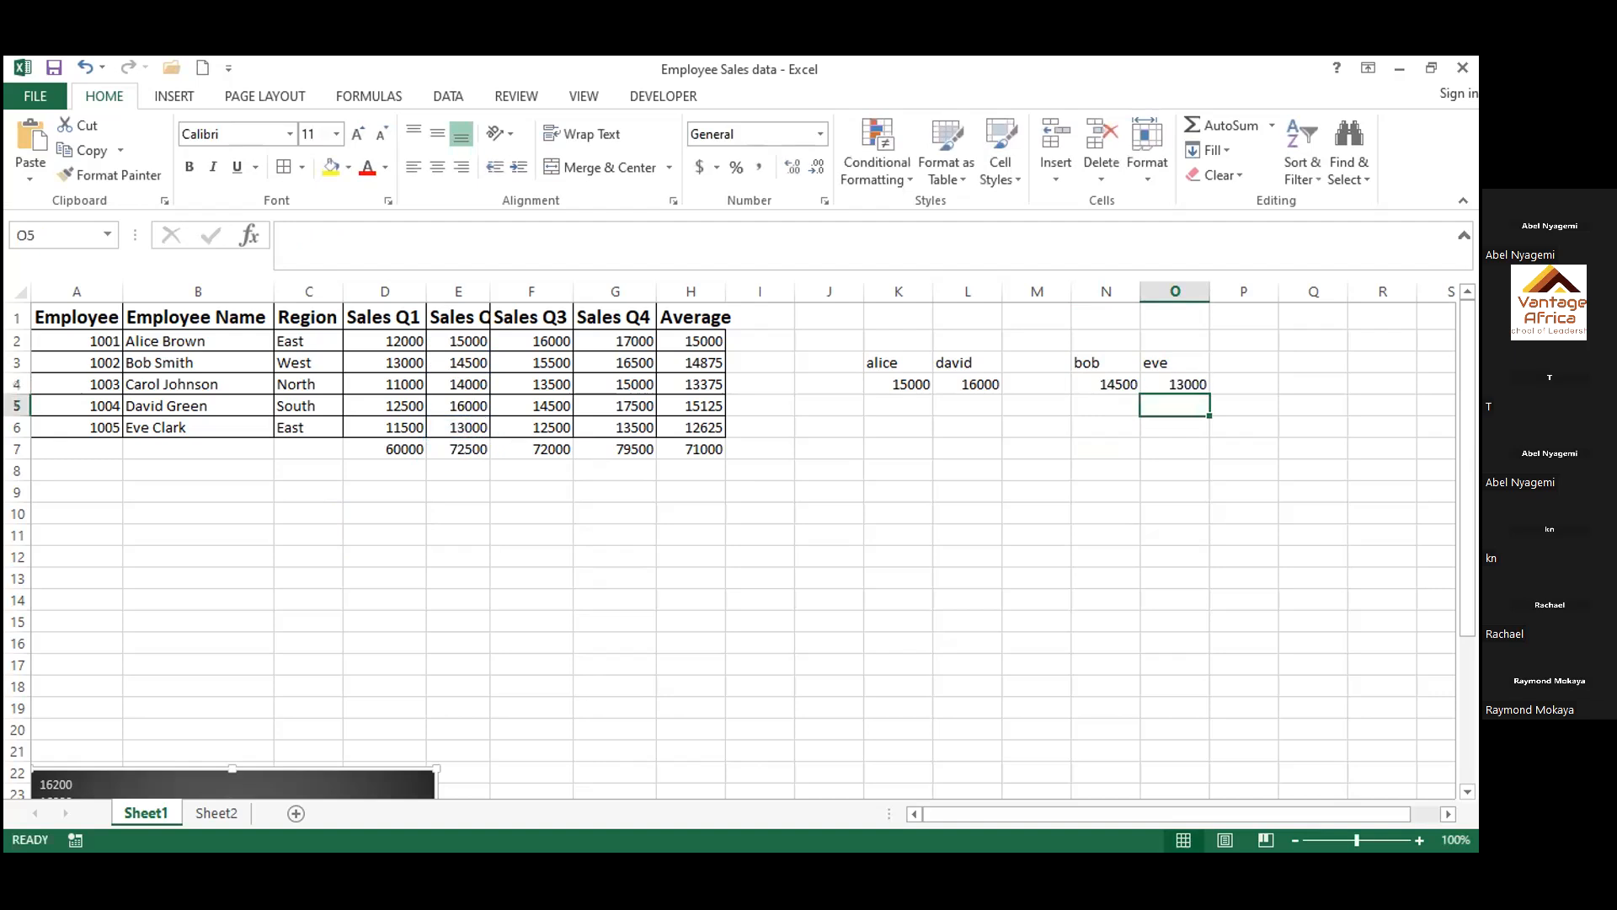
Insert a clustered column chart from N3:O4 and apply the chart style with the grey gradient background and data labels
left_click(937, 708)
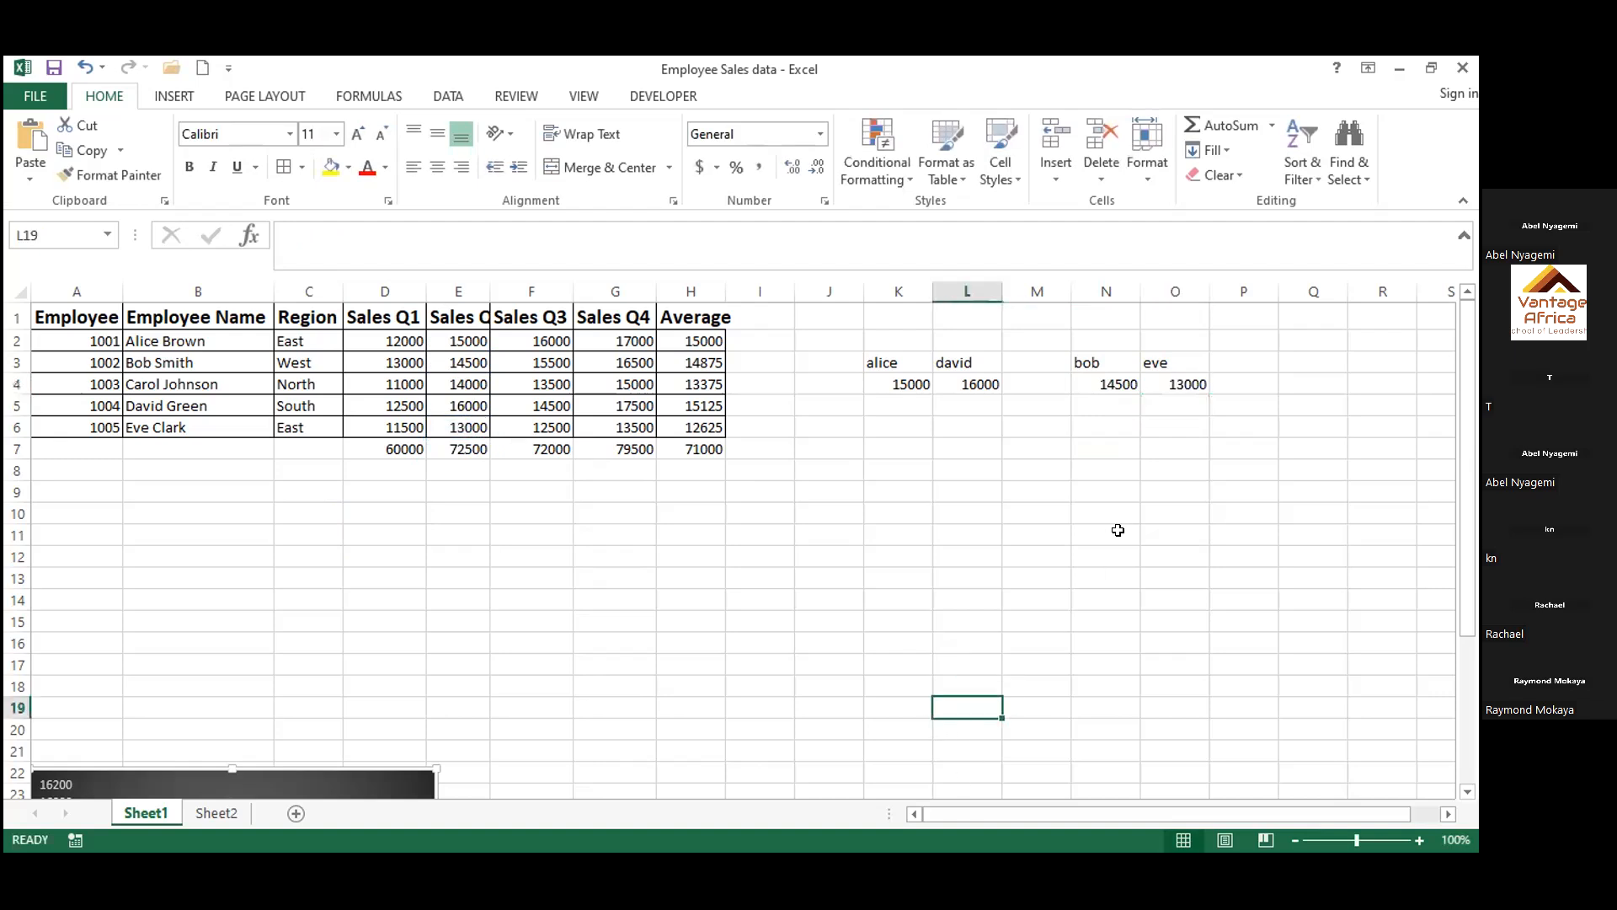
left_click(1086, 359)
left_click_drag(1086, 359, 1172, 379)
left_click(1154, 368)
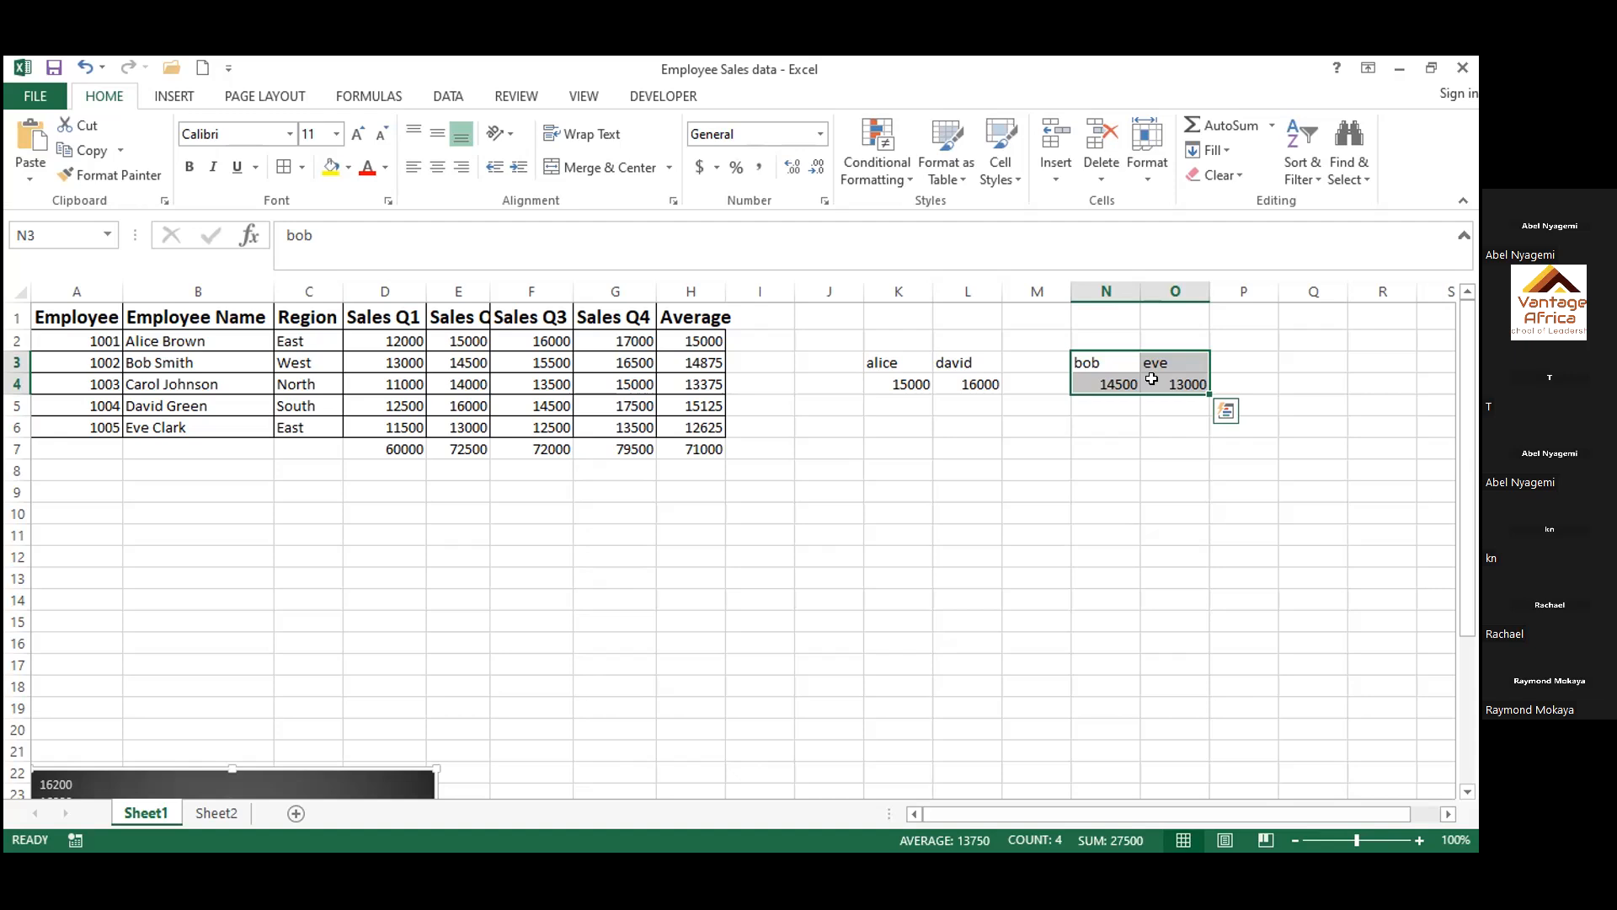
scroll(1152, 379, "right", 1)
scroll(1152, 379, "left", 1)
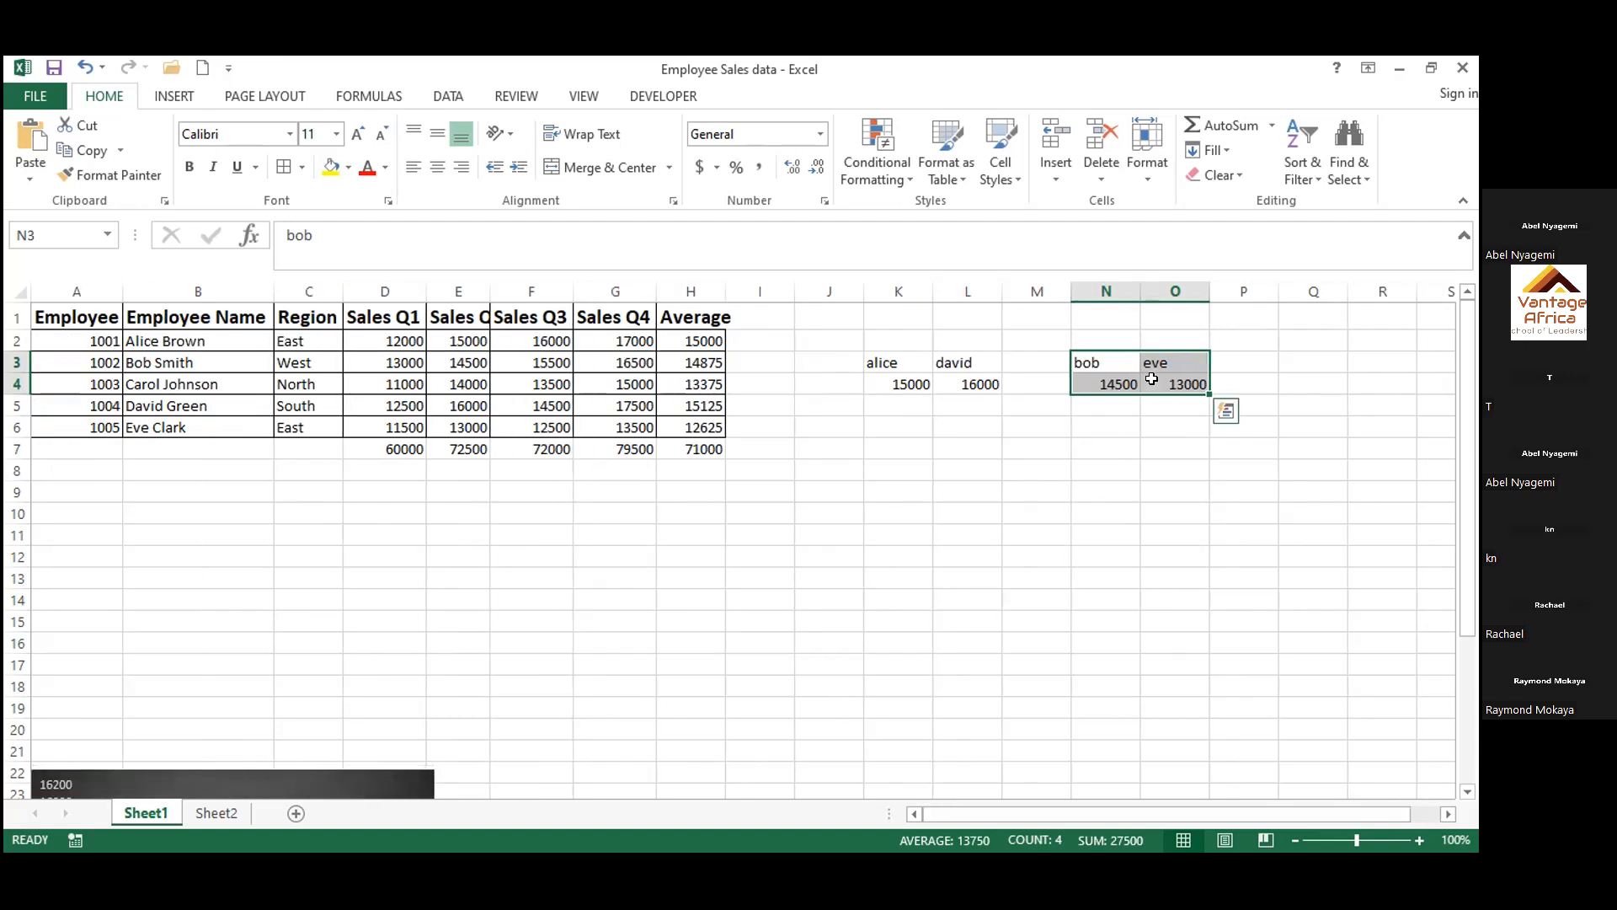
left_click(187, 98)
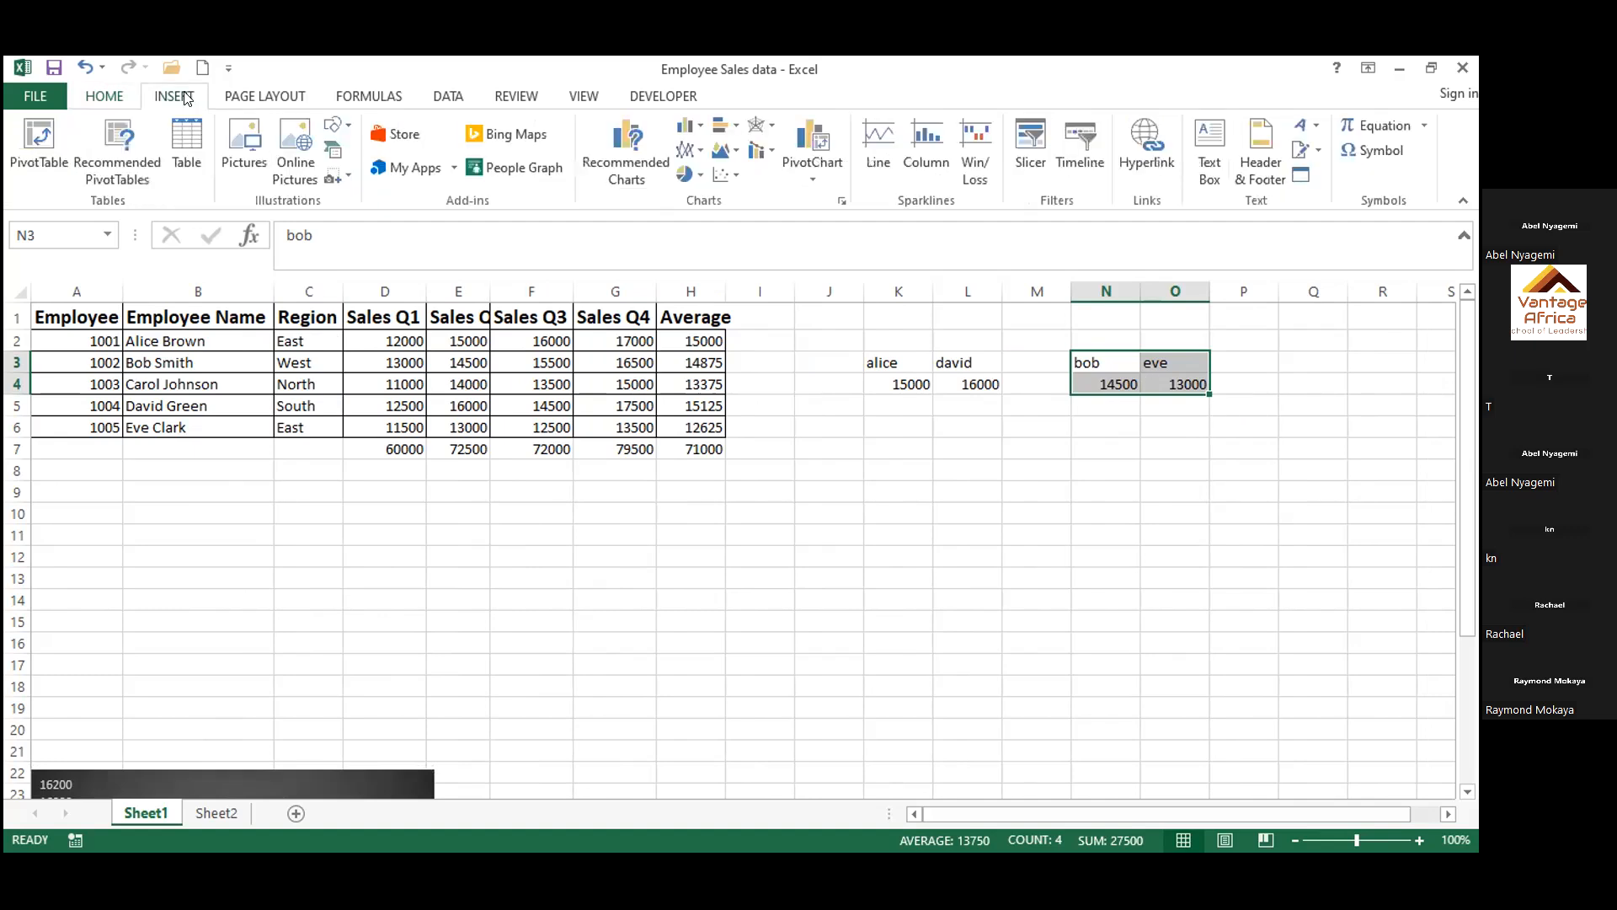
left_click(620, 147)
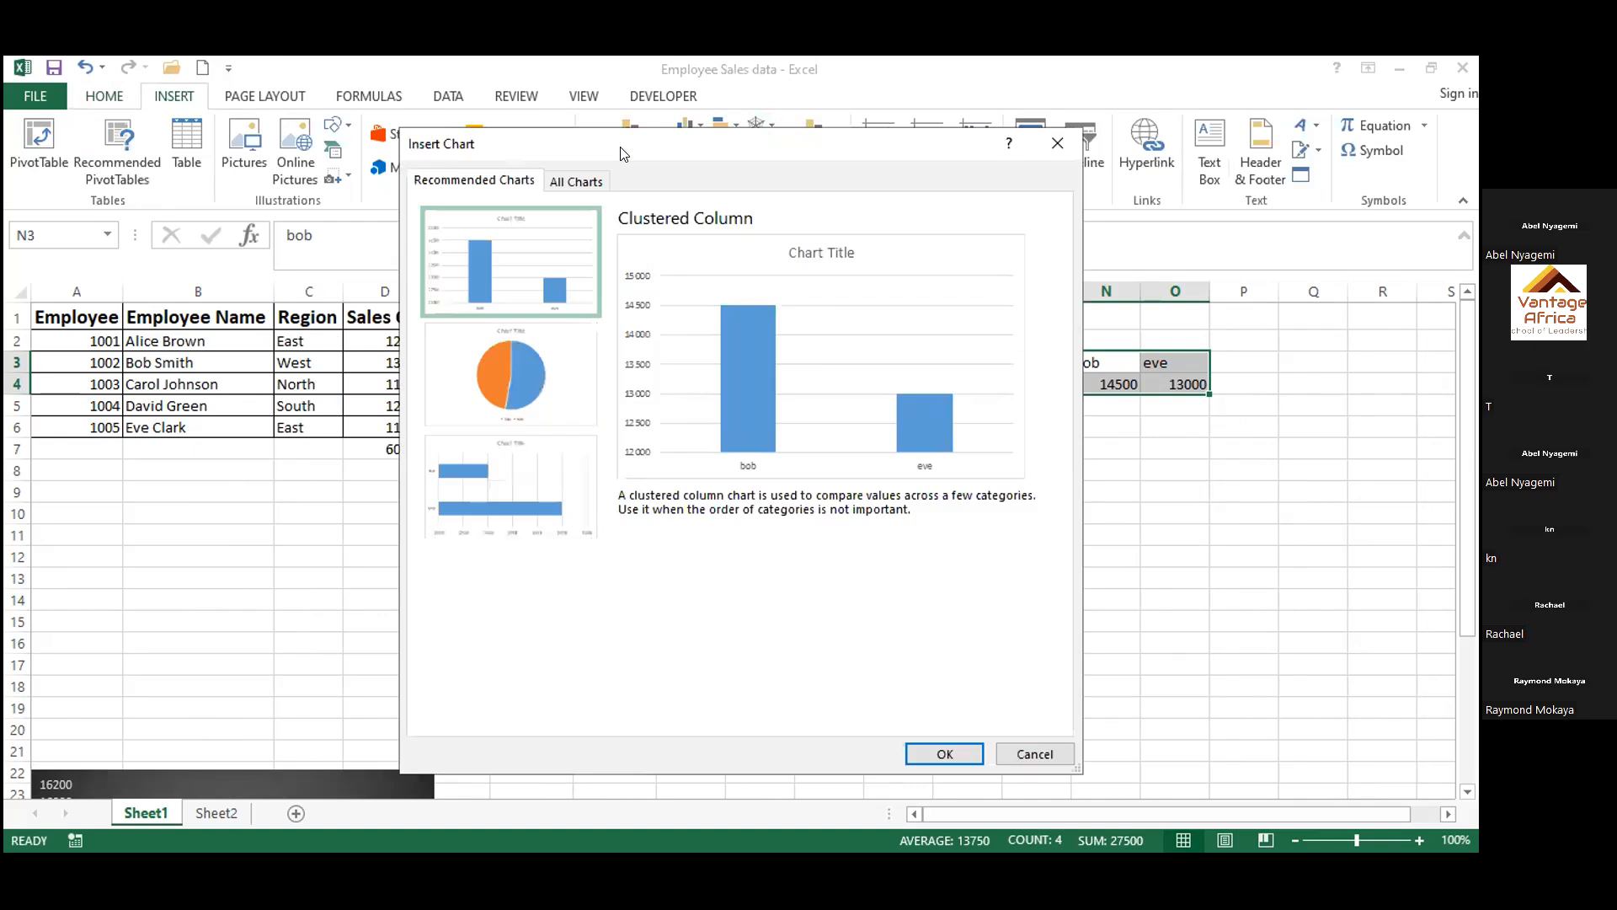
left_click(912, 753)
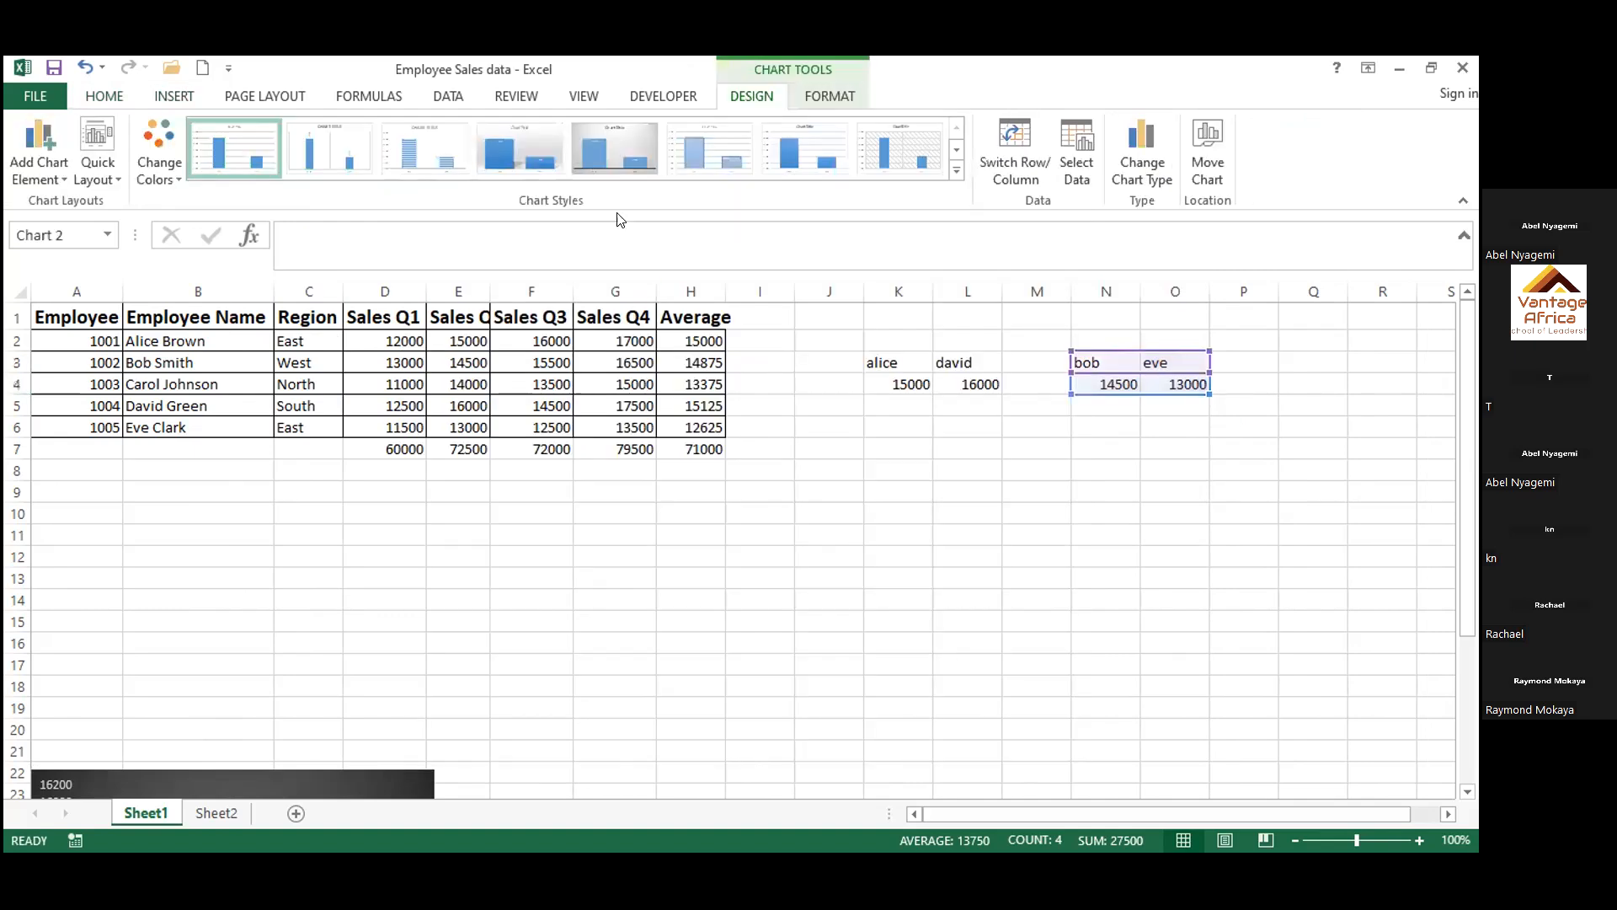
left_click(614, 159)
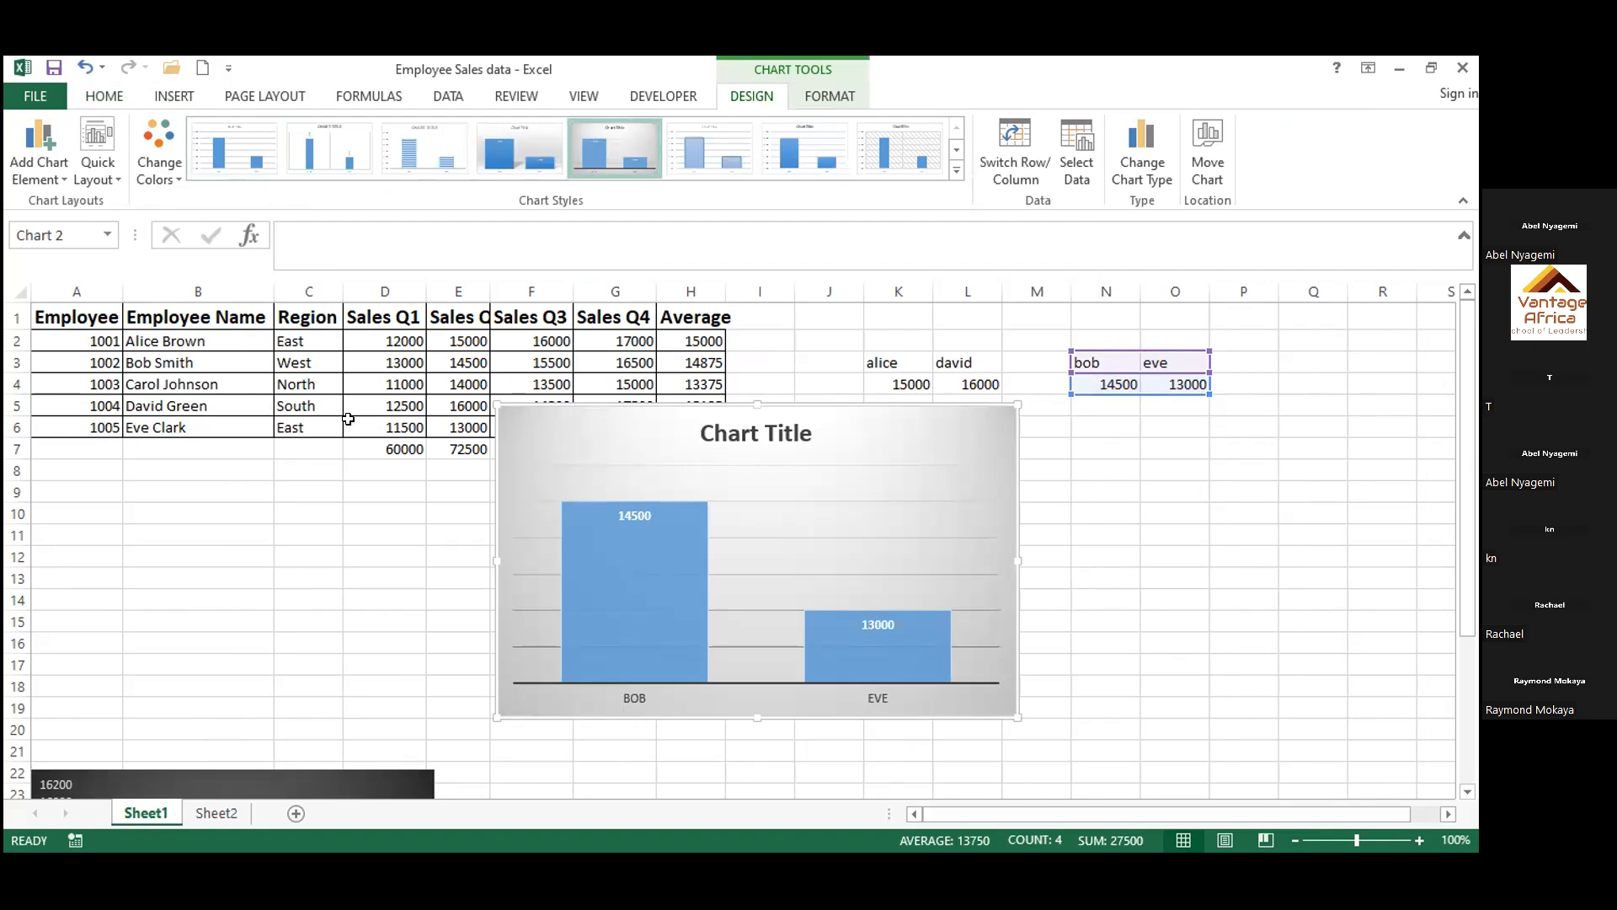
Set the last employee's Q2 sales in cell E6 to 15000
double_click(472, 426)
key("BackSpace")
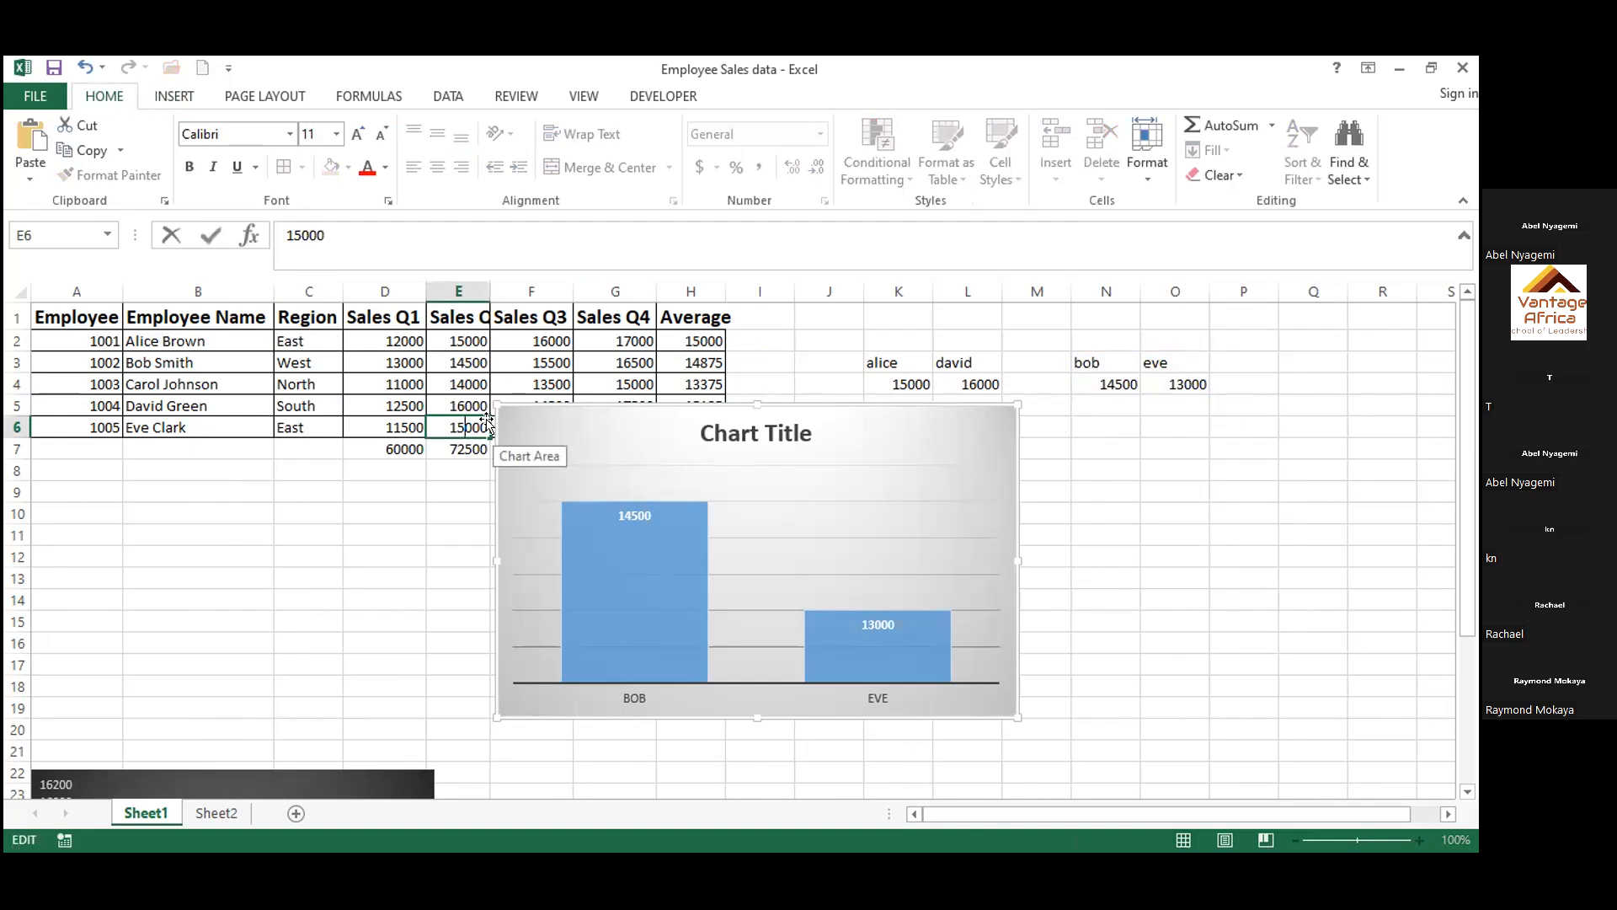
left_click(398, 659)
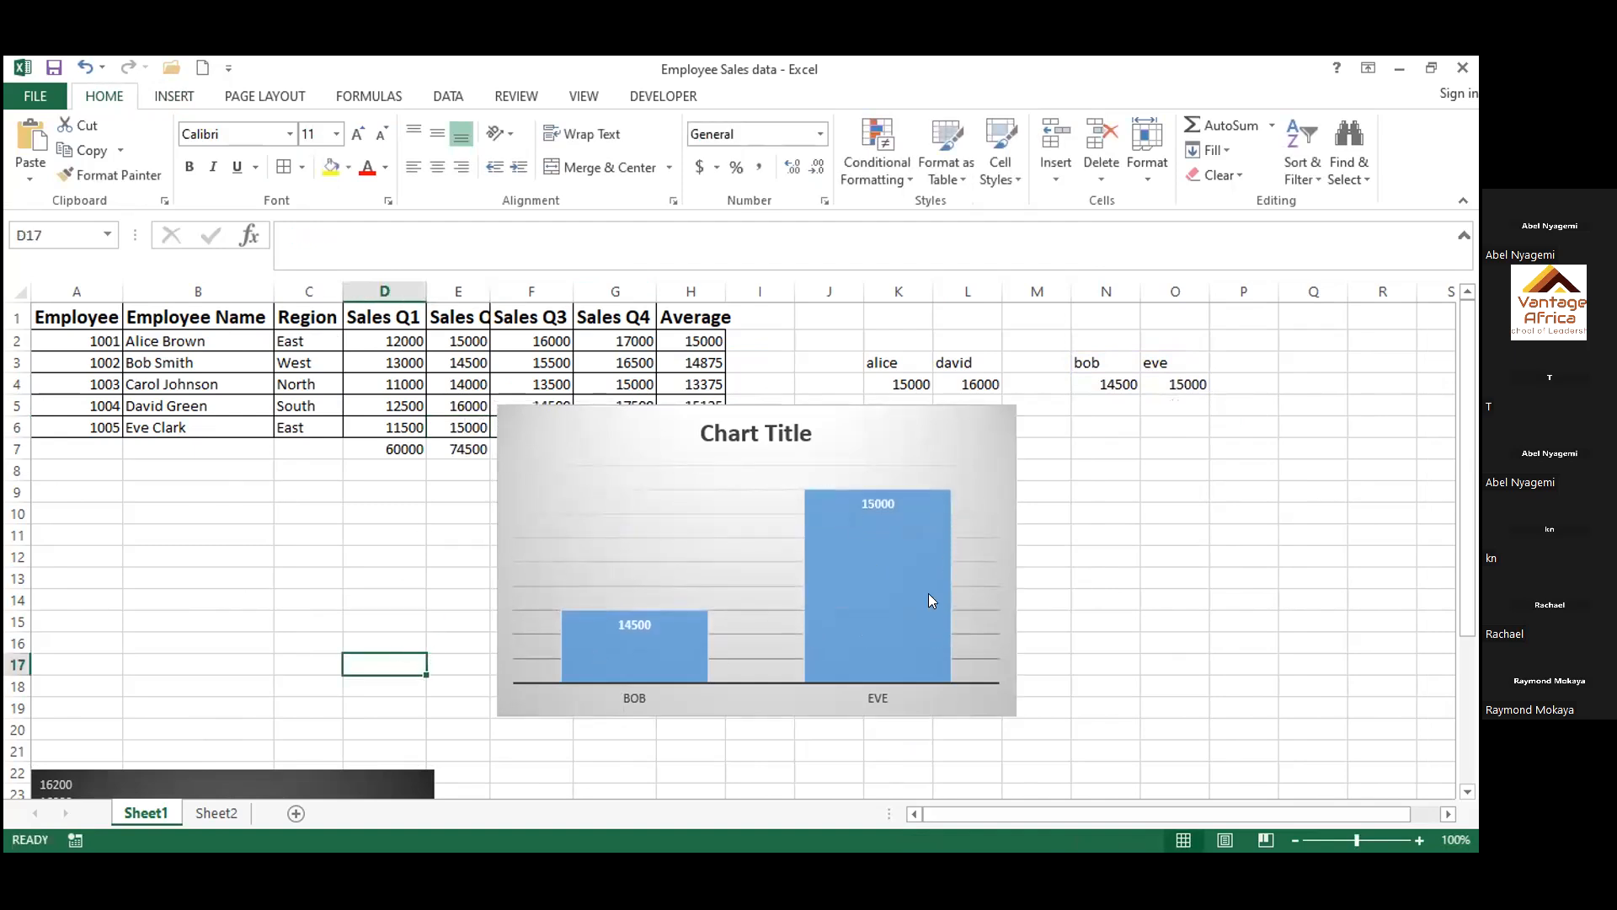
Move the new column chart below the sales table so it starts at column F around row 21
mouse_move(928, 595)
left_click_drag(674, 438, 747, 502)
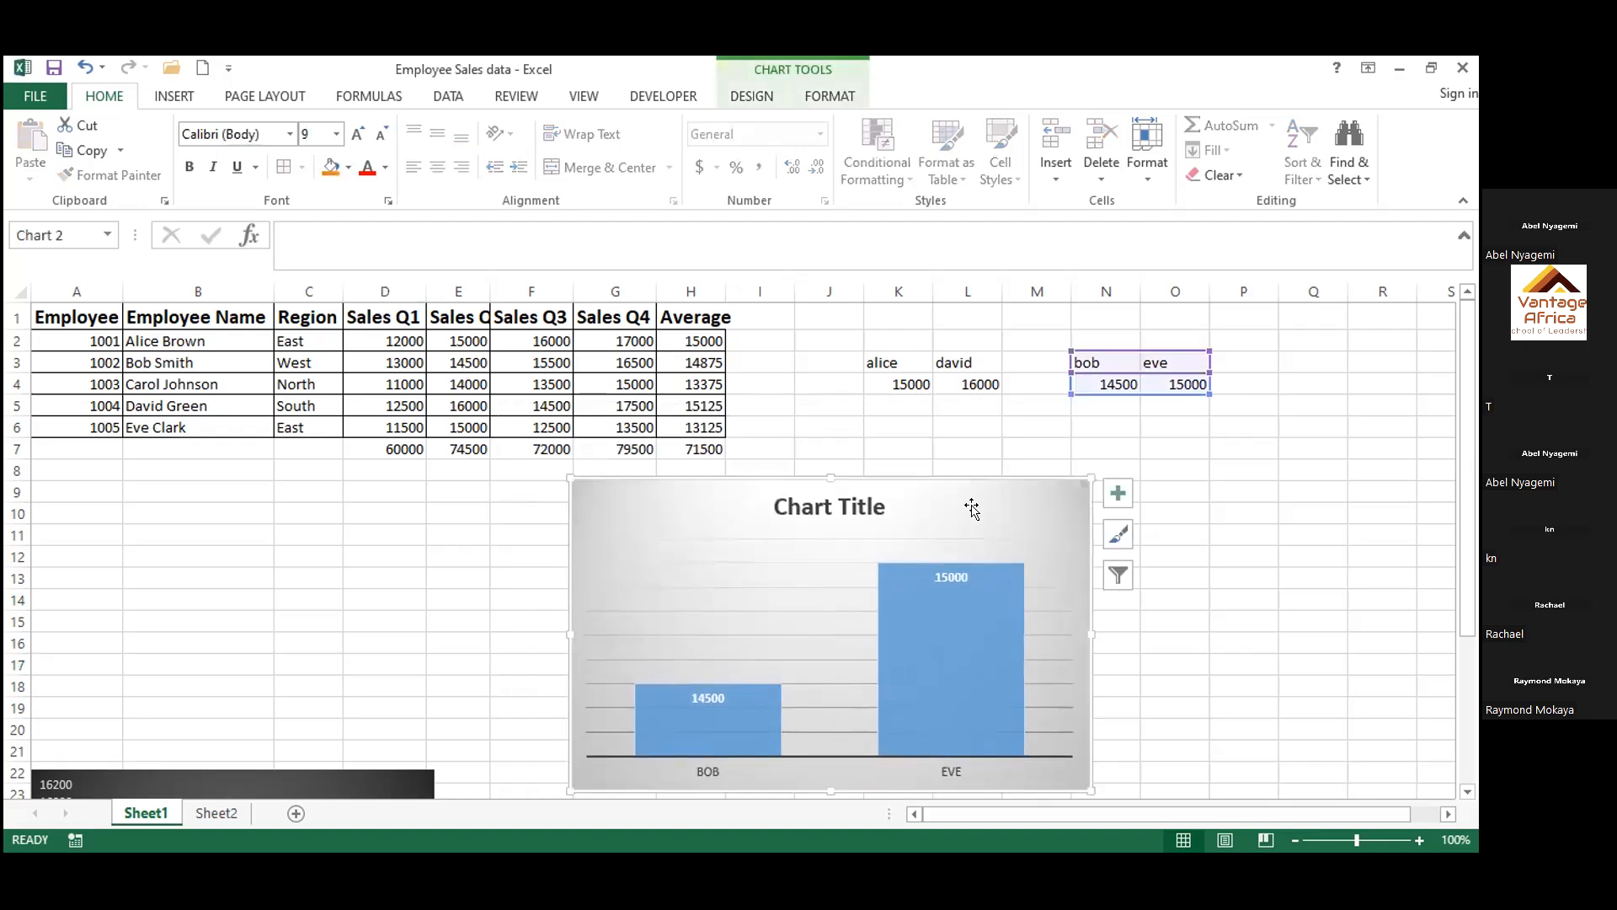
mouse_move(890, 622)
left_click_drag(948, 512, 884, 771)
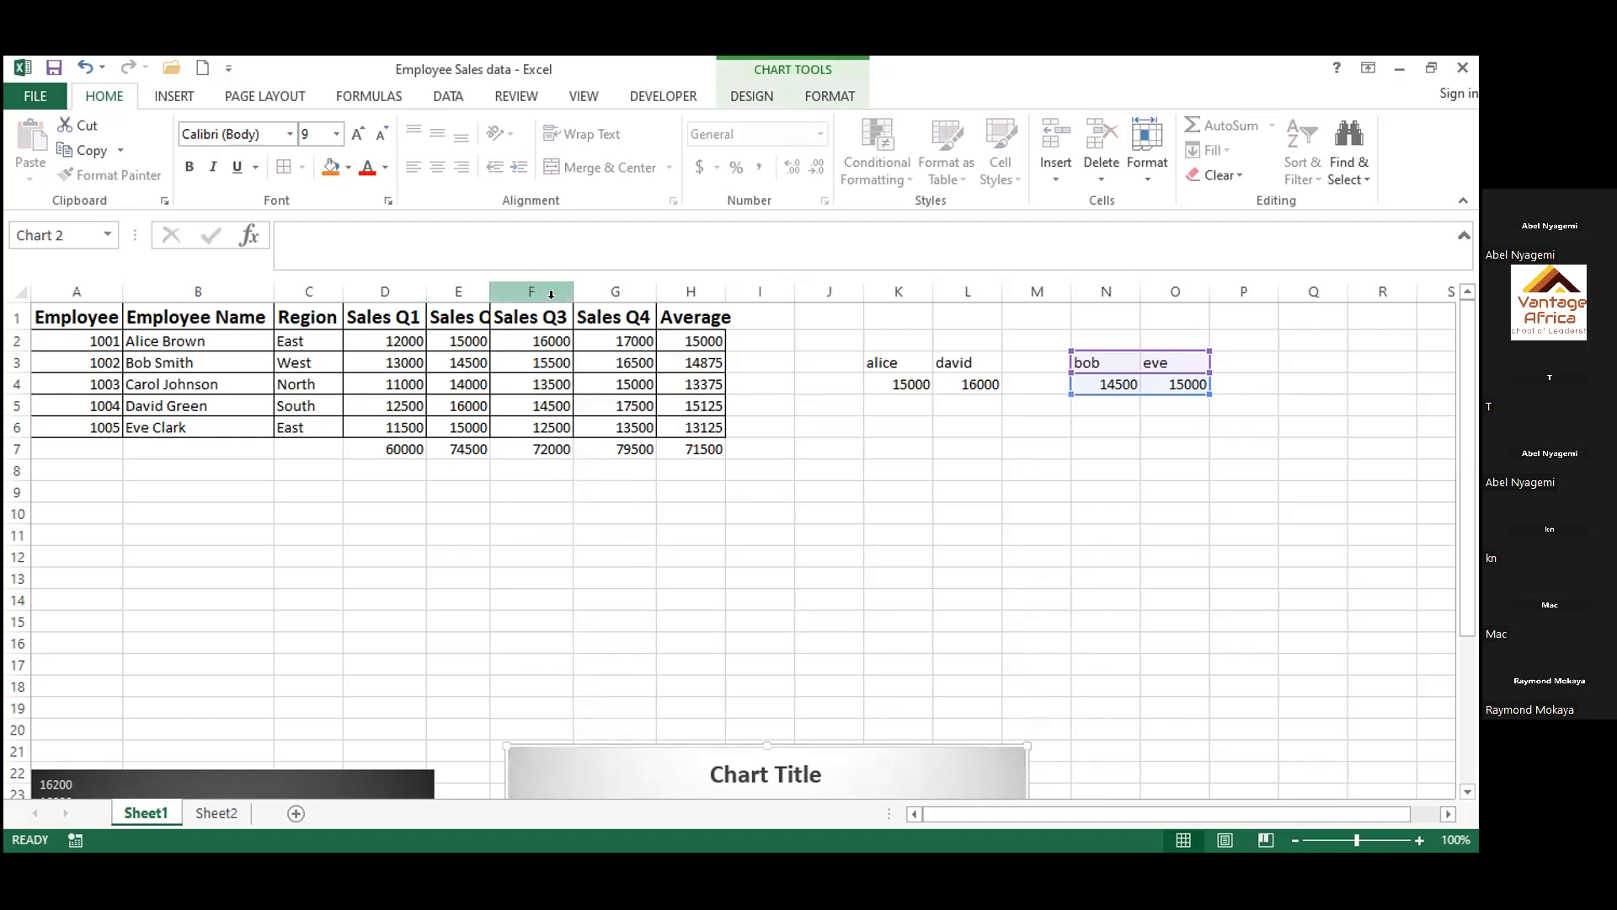
Highlight duplicate values in the Region column with Light Red Fill with Dark Red Text using conditional formatting
left_click(304, 286)
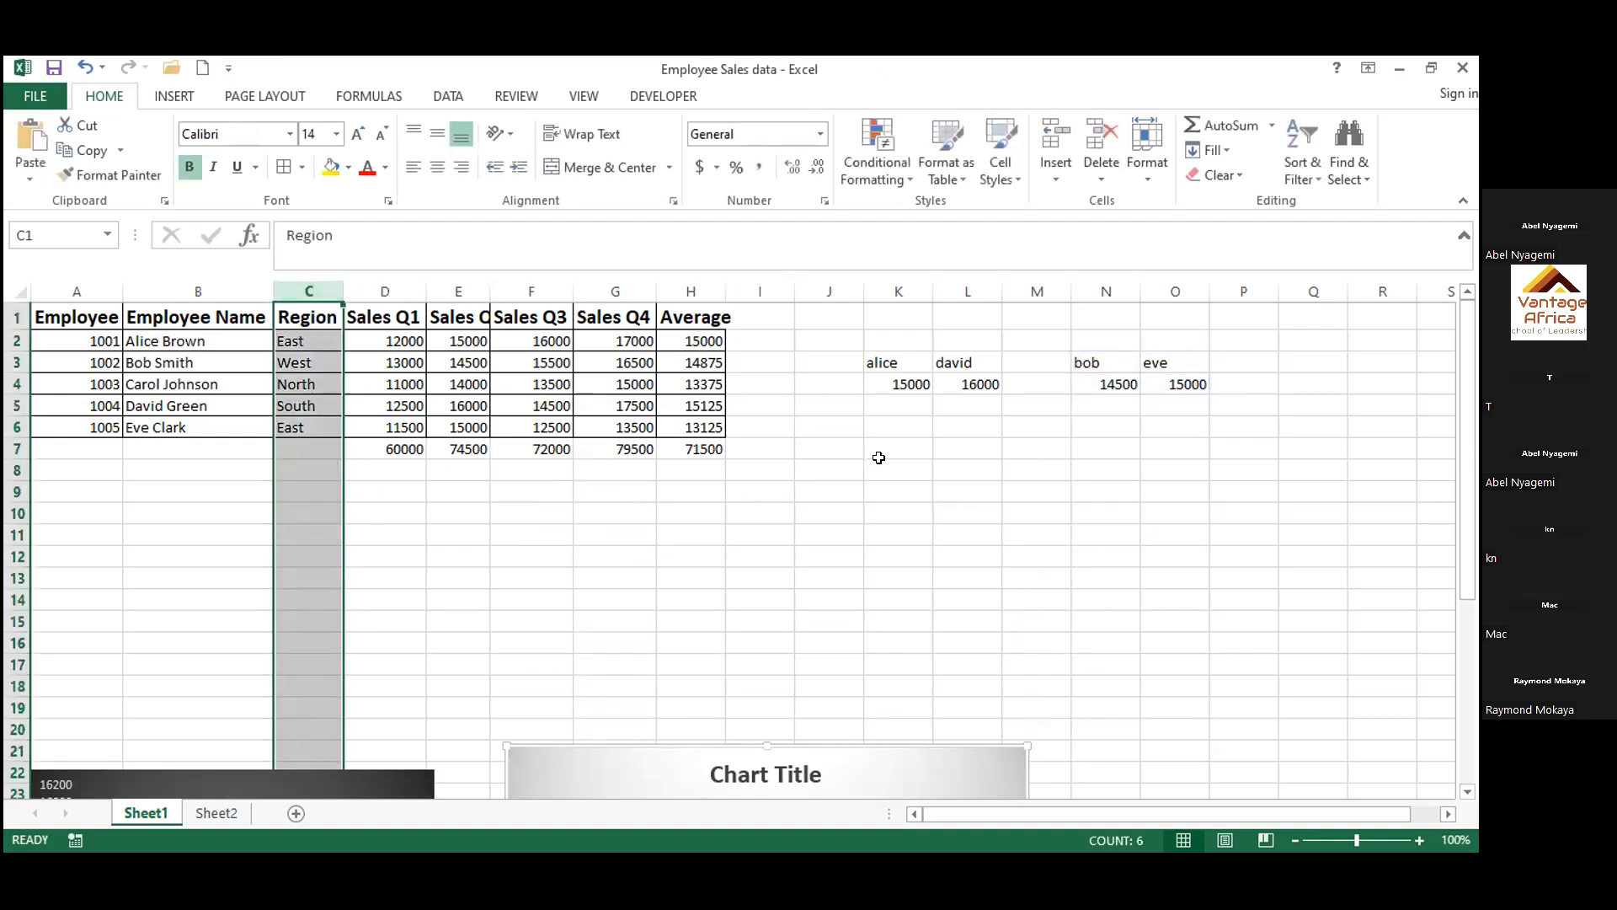
left_click(873, 165)
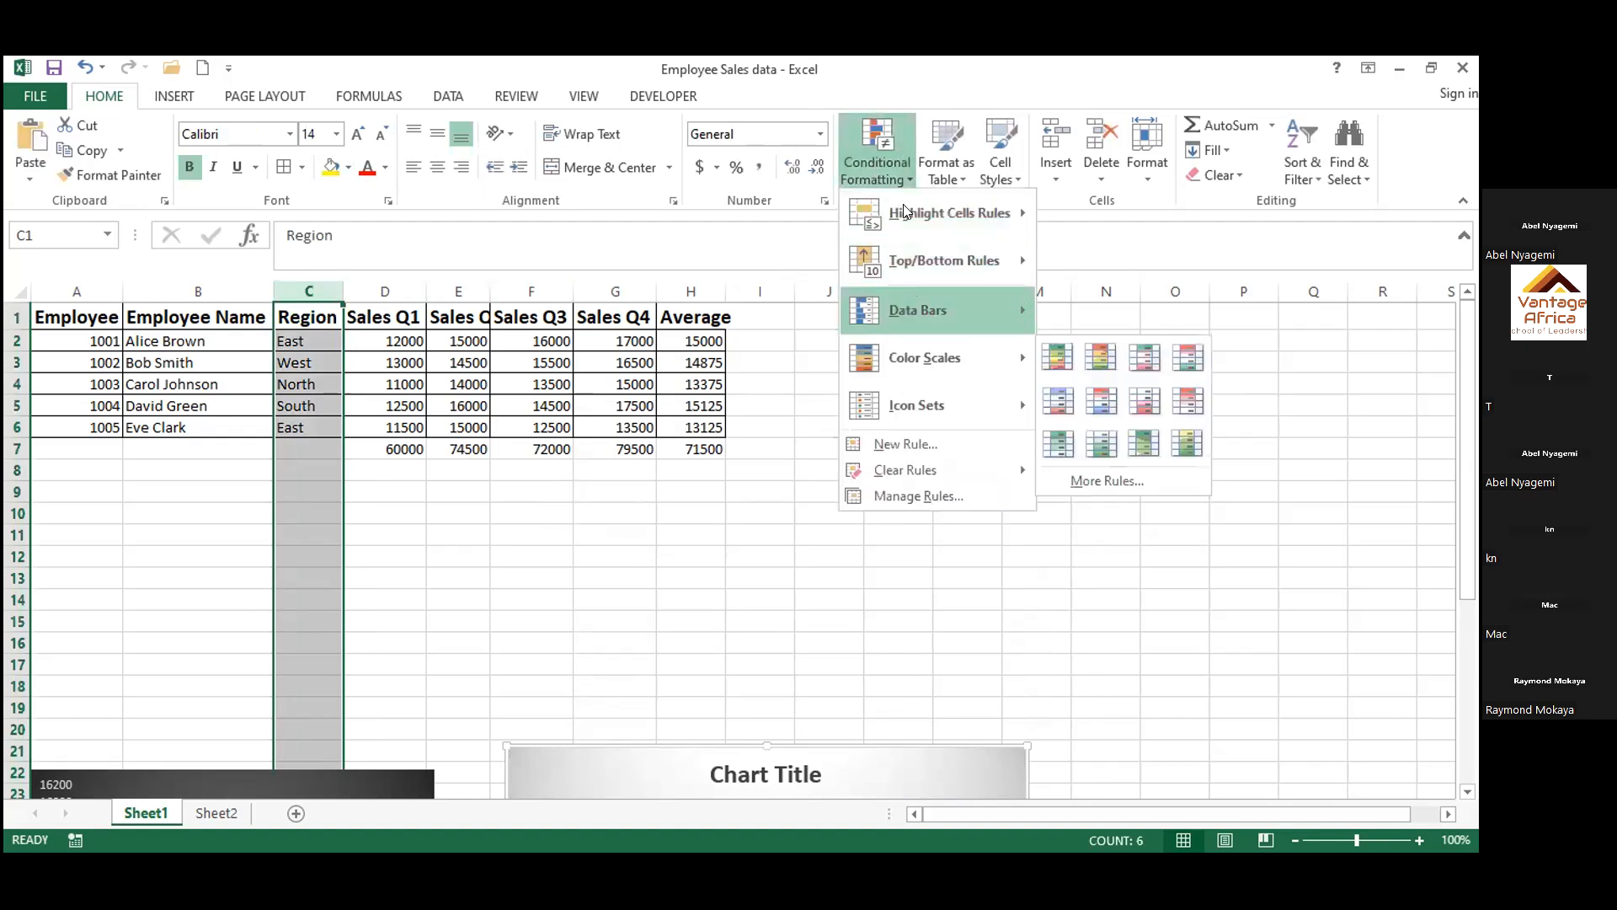
mouse_move(906, 212)
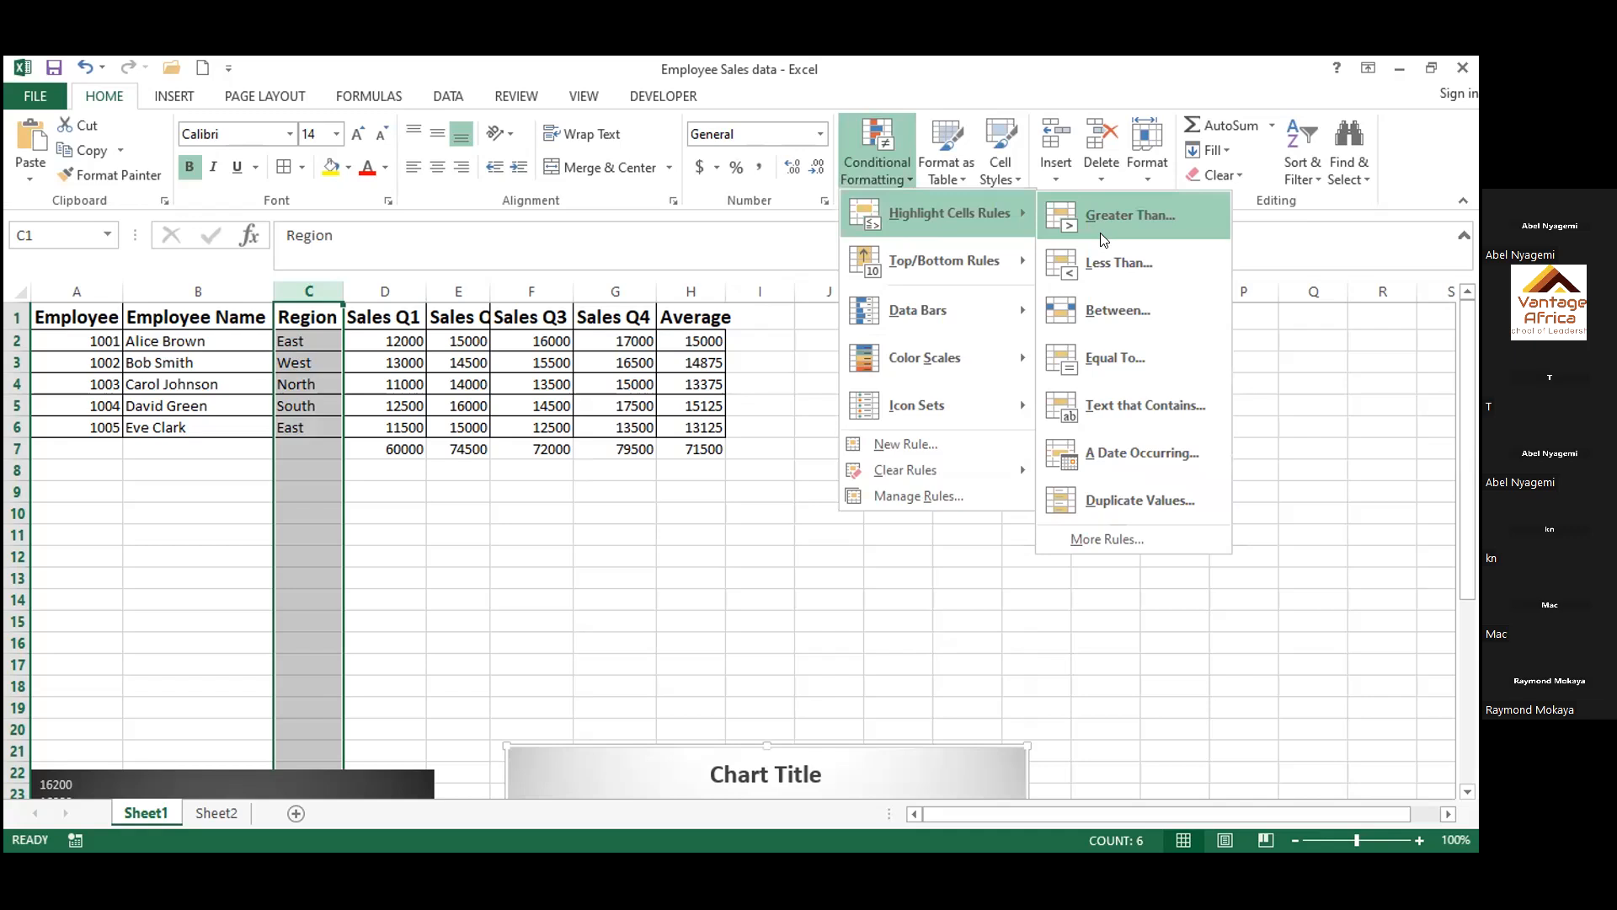
left_click(1108, 498)
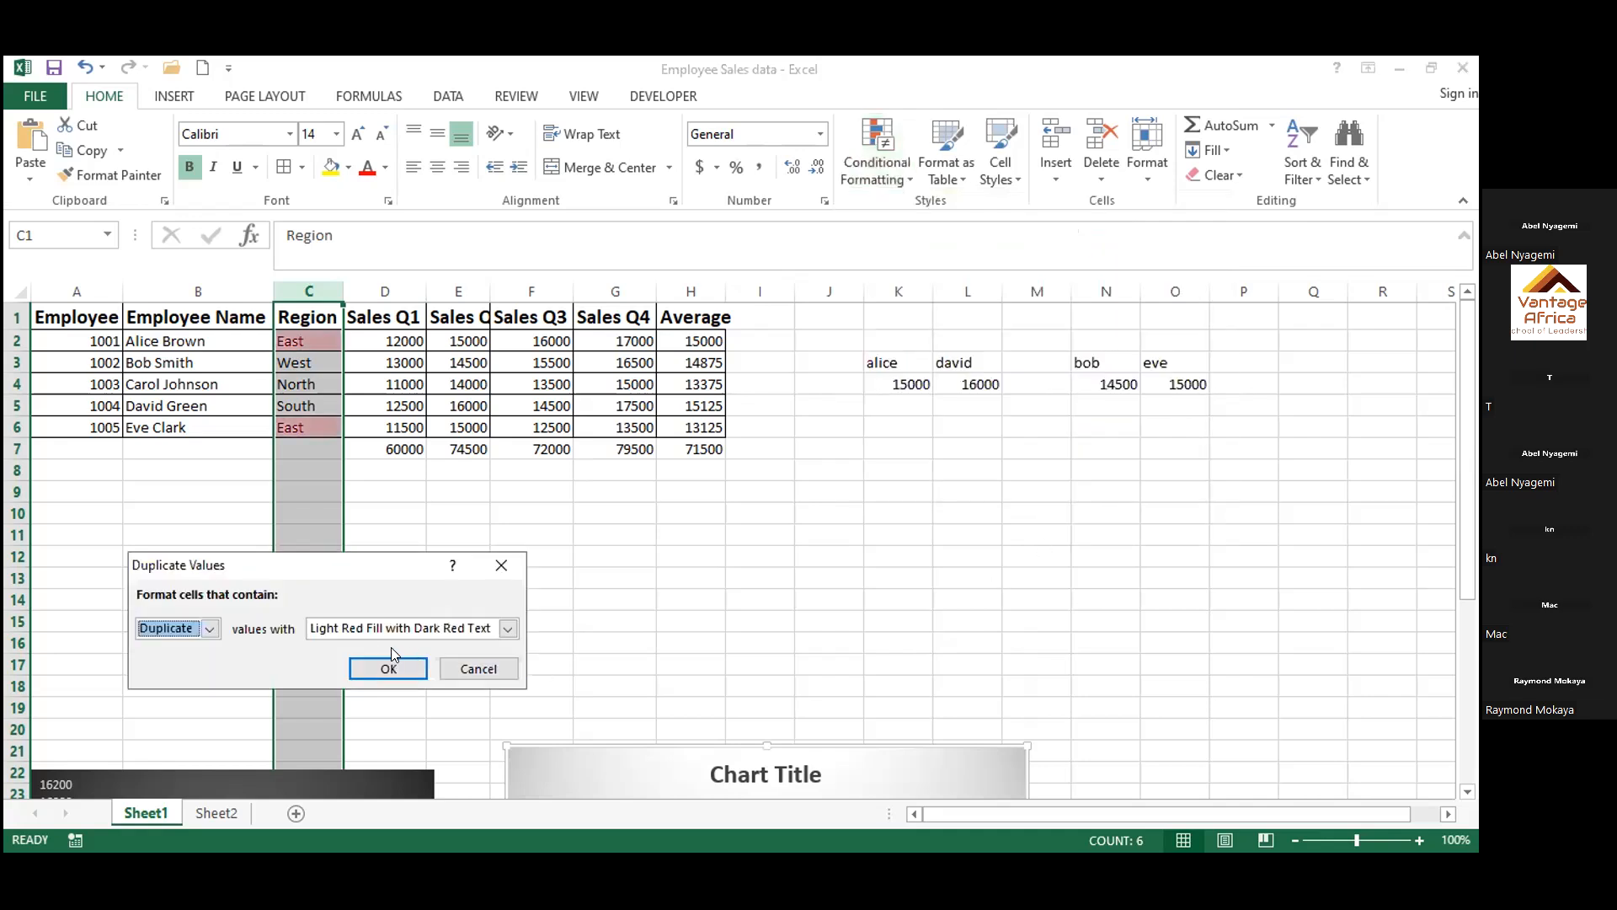
left_click(507, 636)
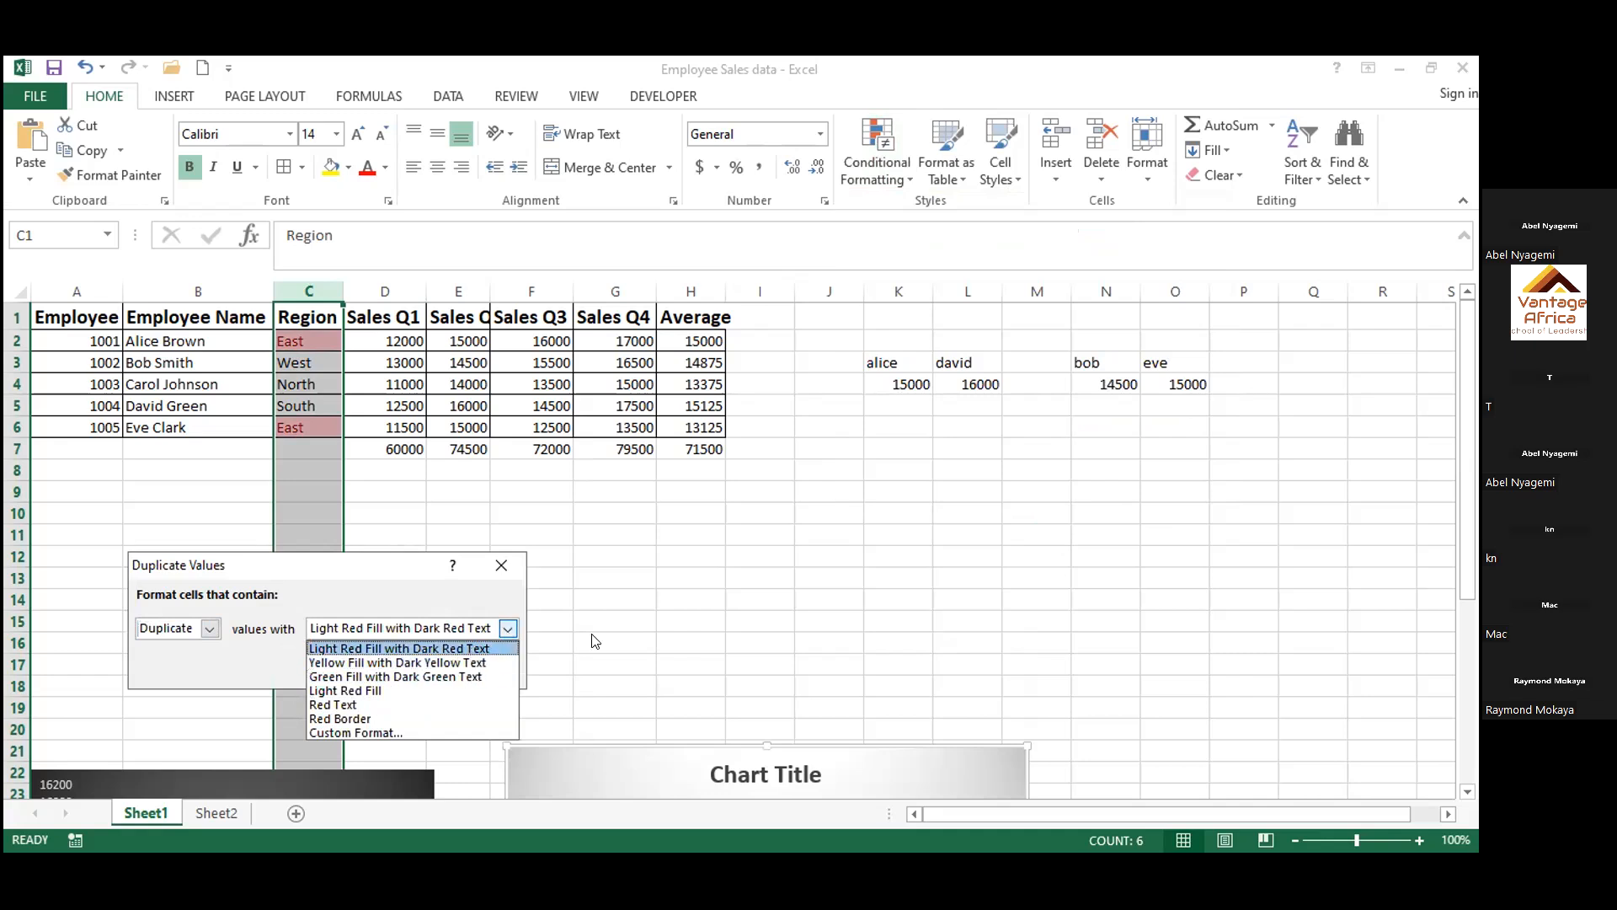
left_click(616, 634)
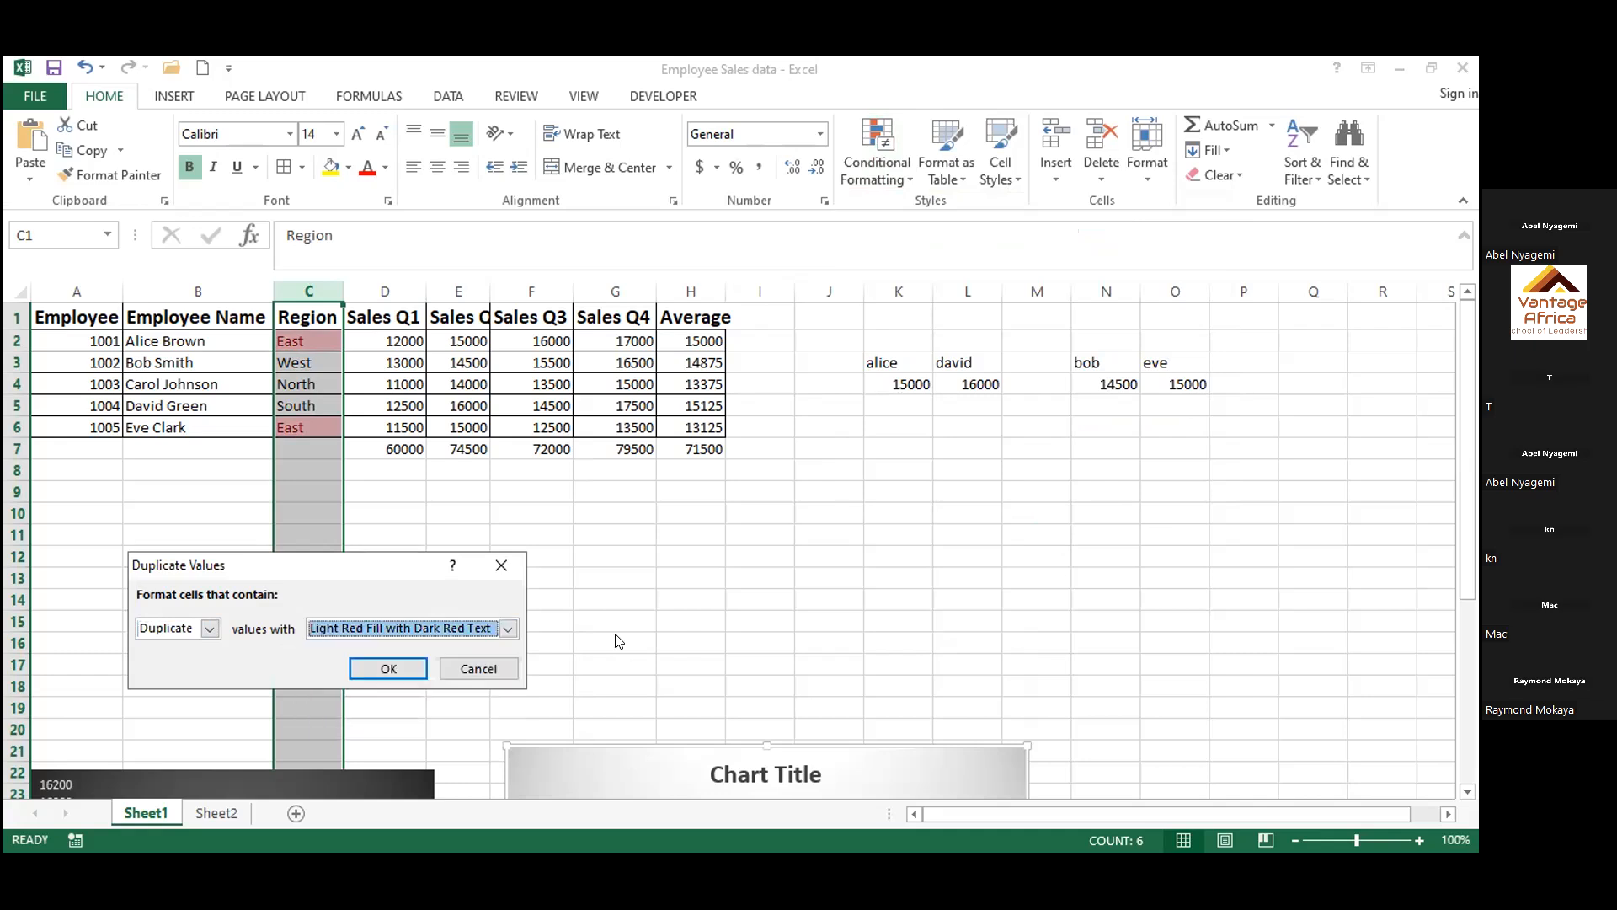
left_click(377, 665)
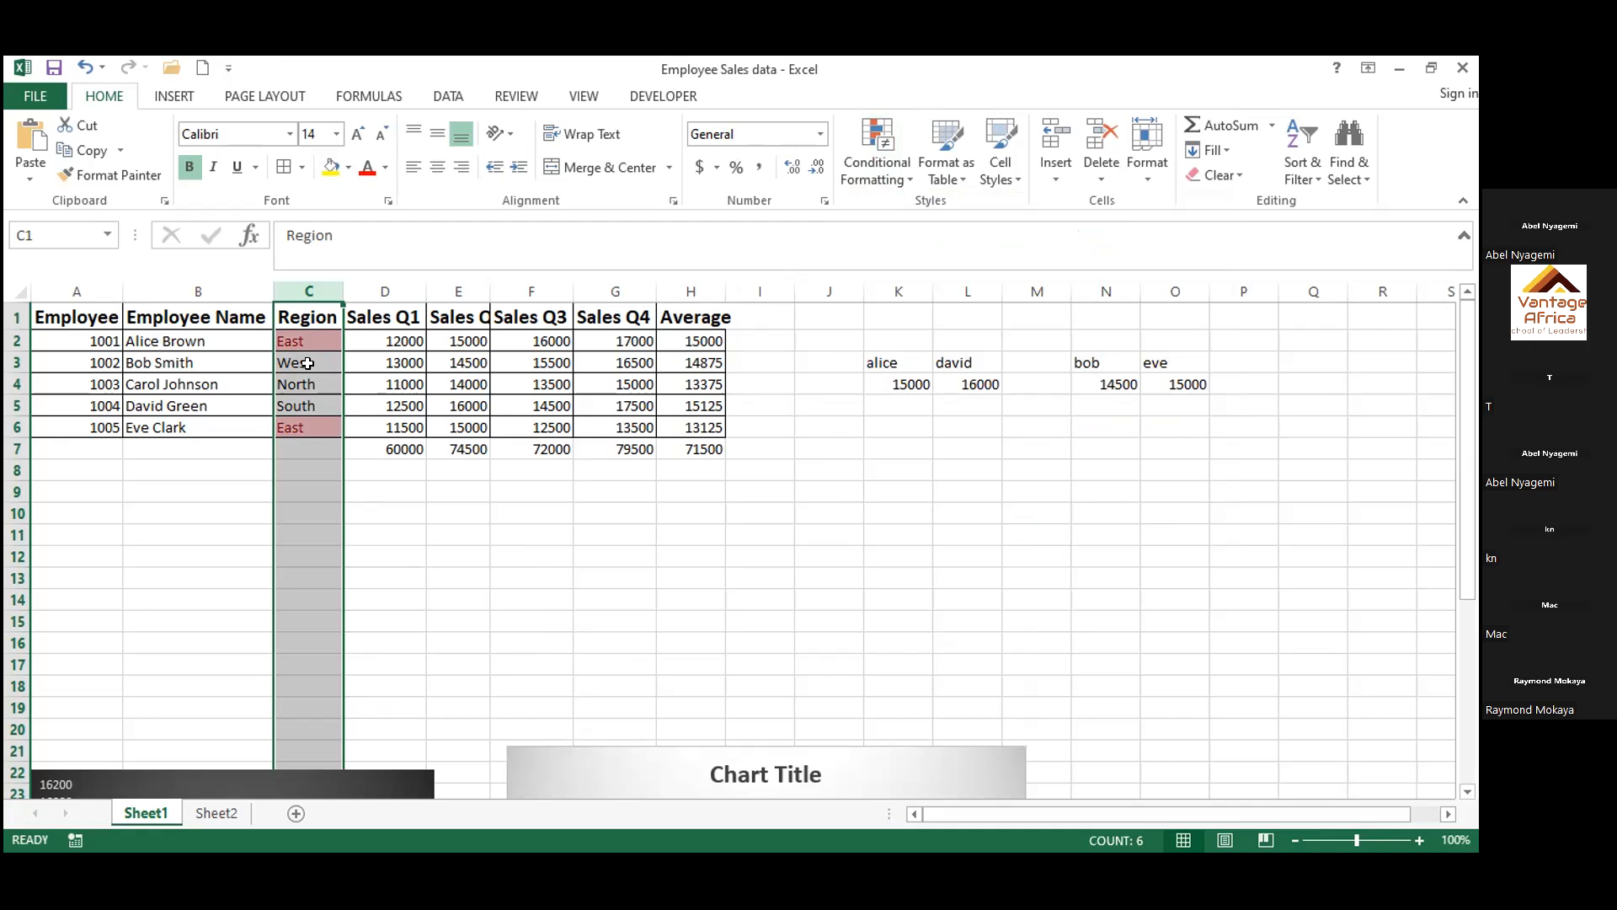
left_click(394, 505)
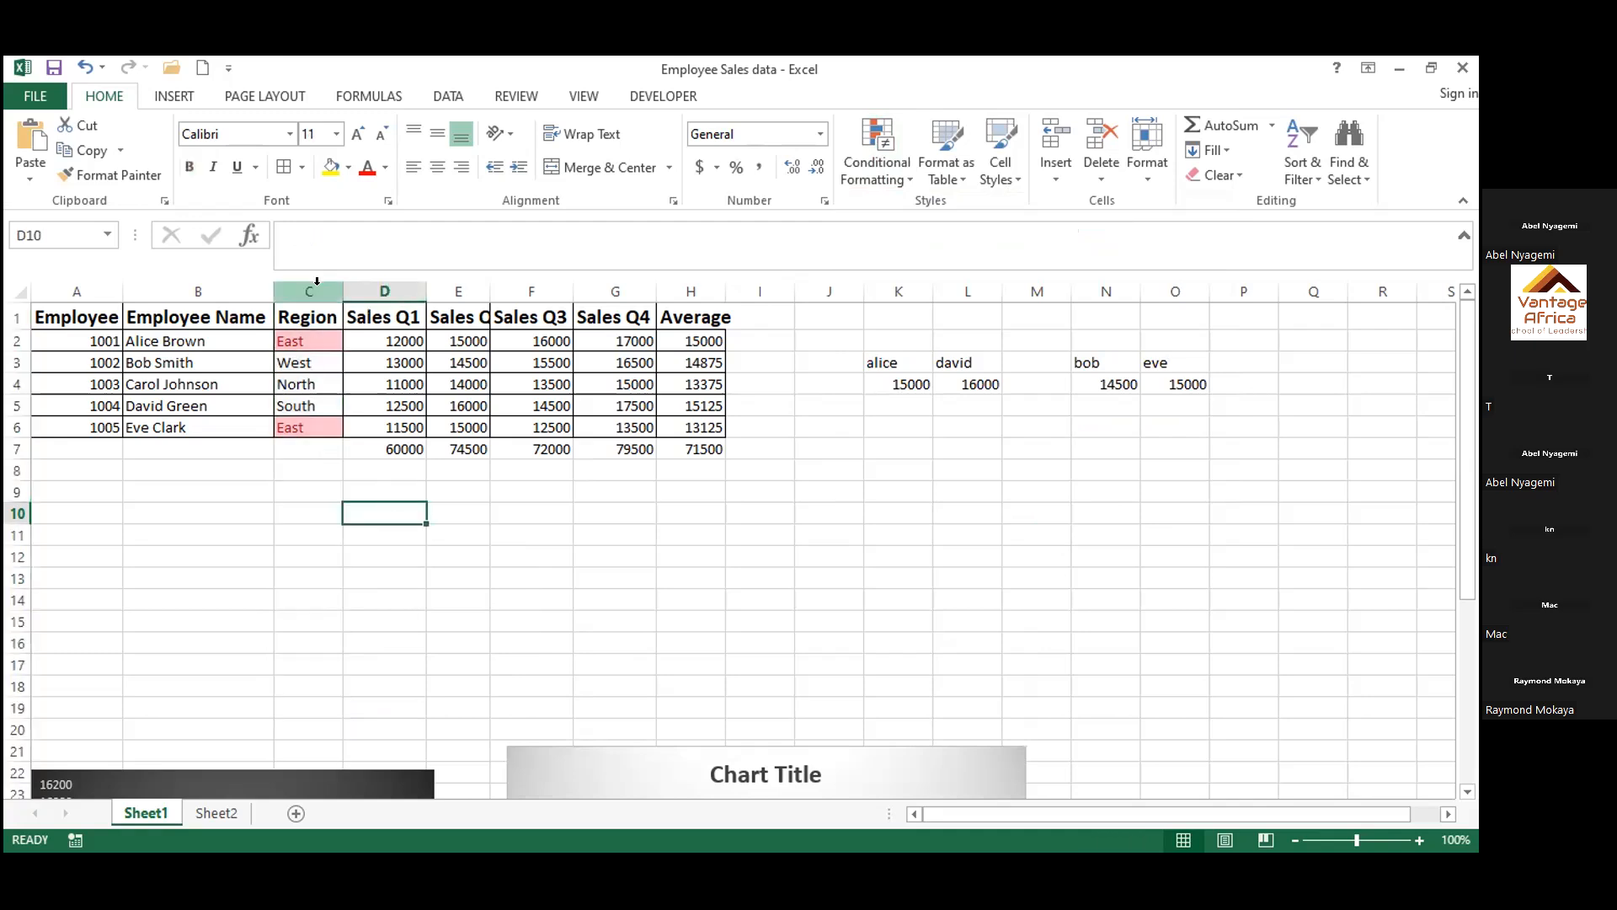
Enter the test regions West in cell C7 and south in cell C8 to try the duplicate highlighting
left_click(326, 447)
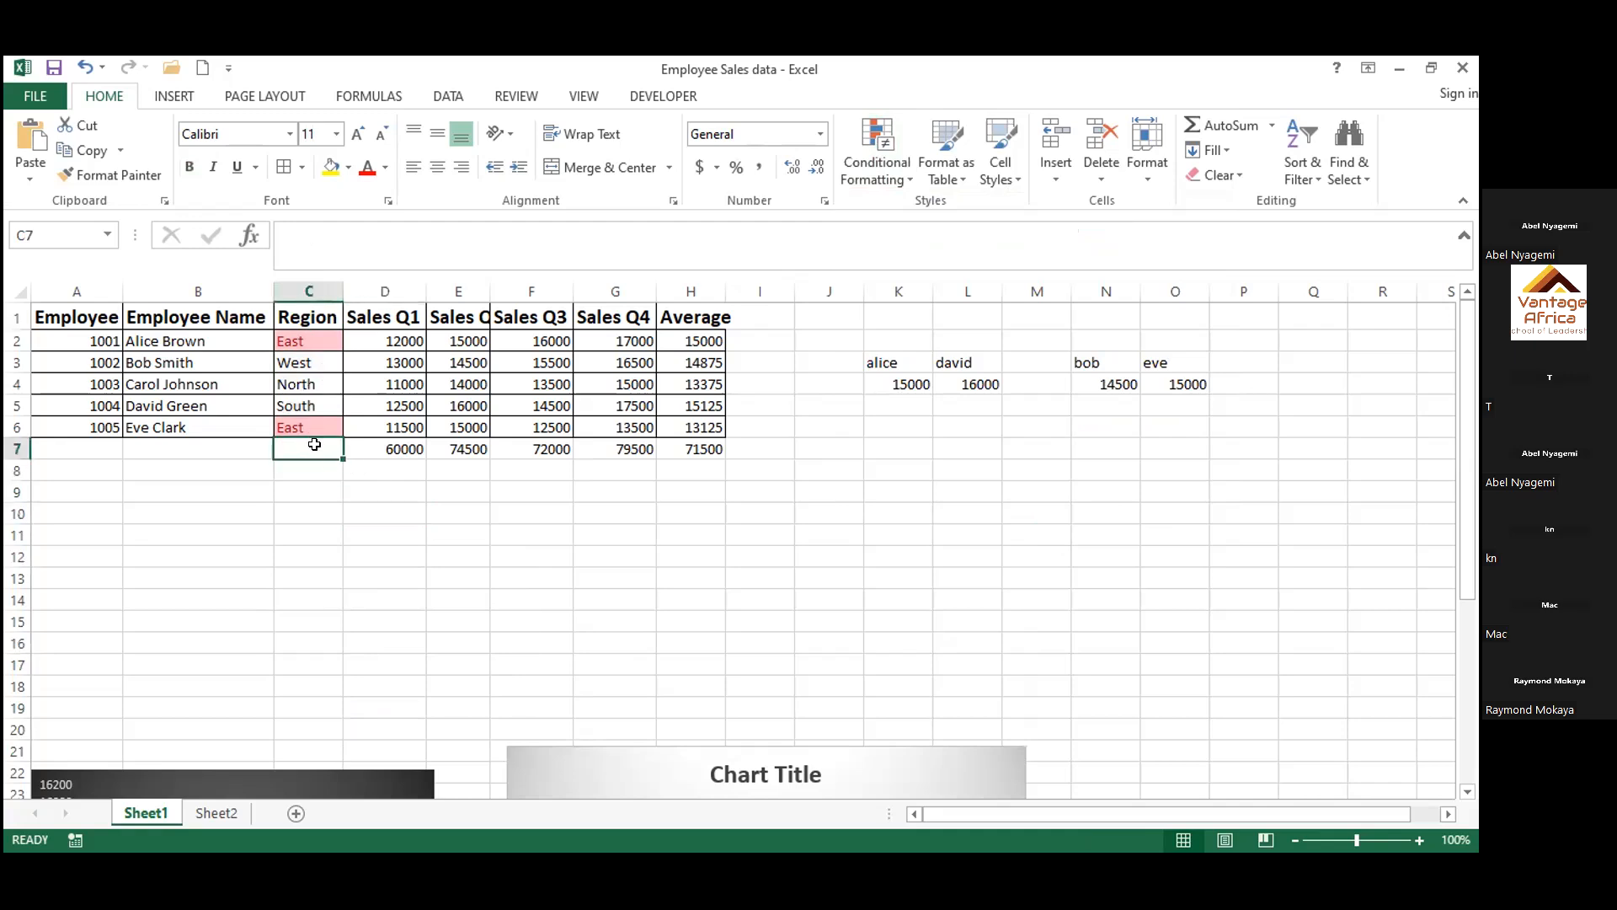
double_click(314, 444)
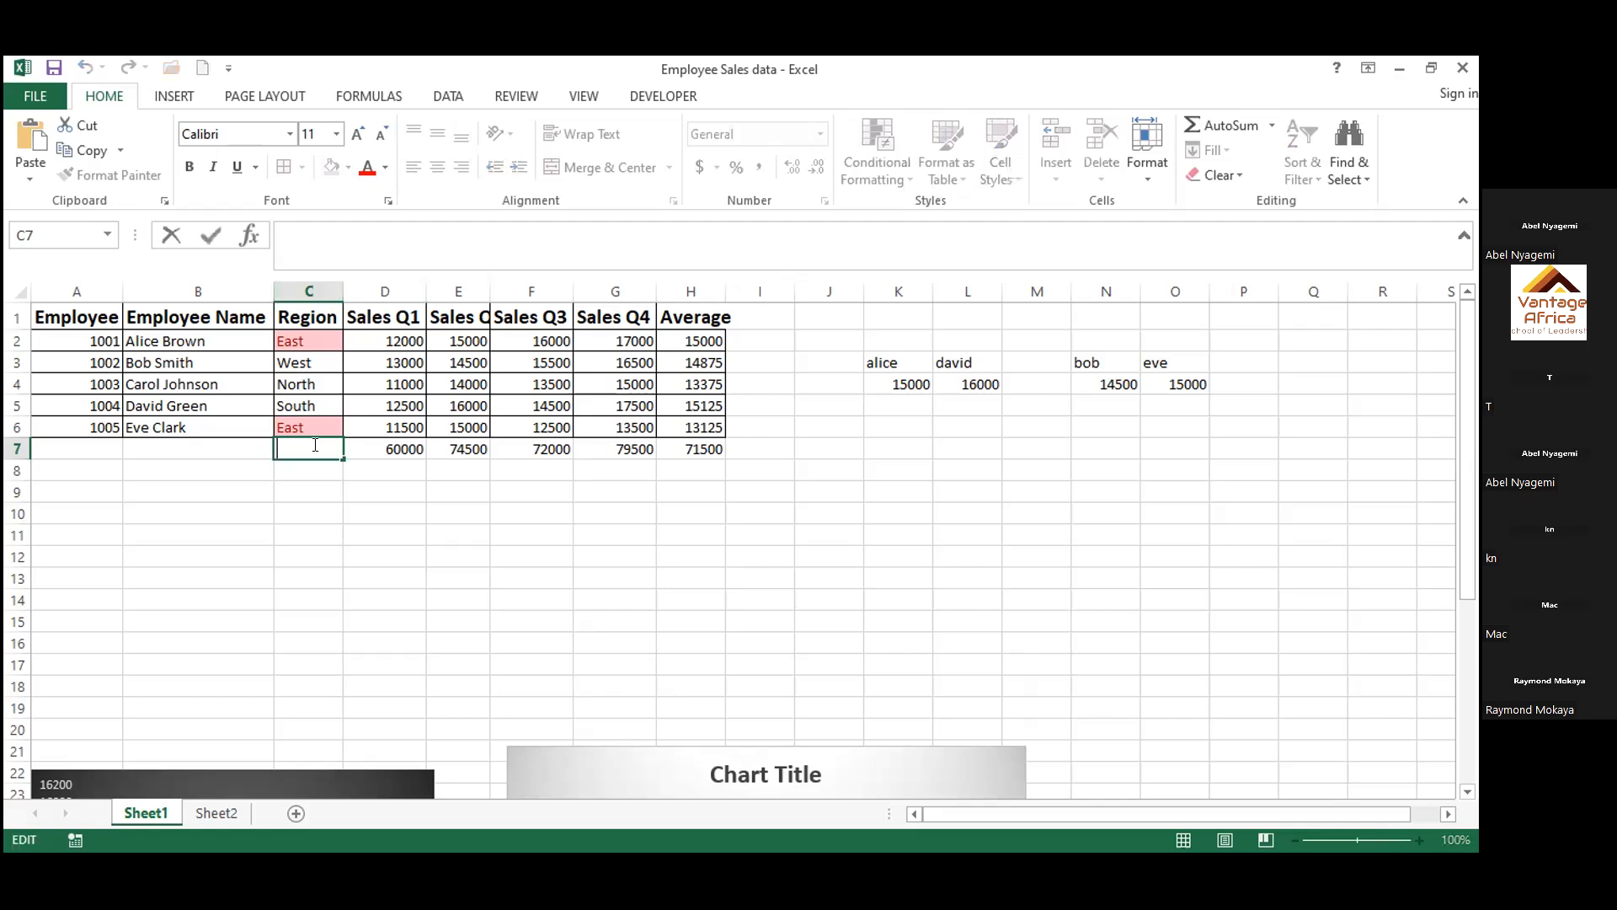
type("West")
key("Return")
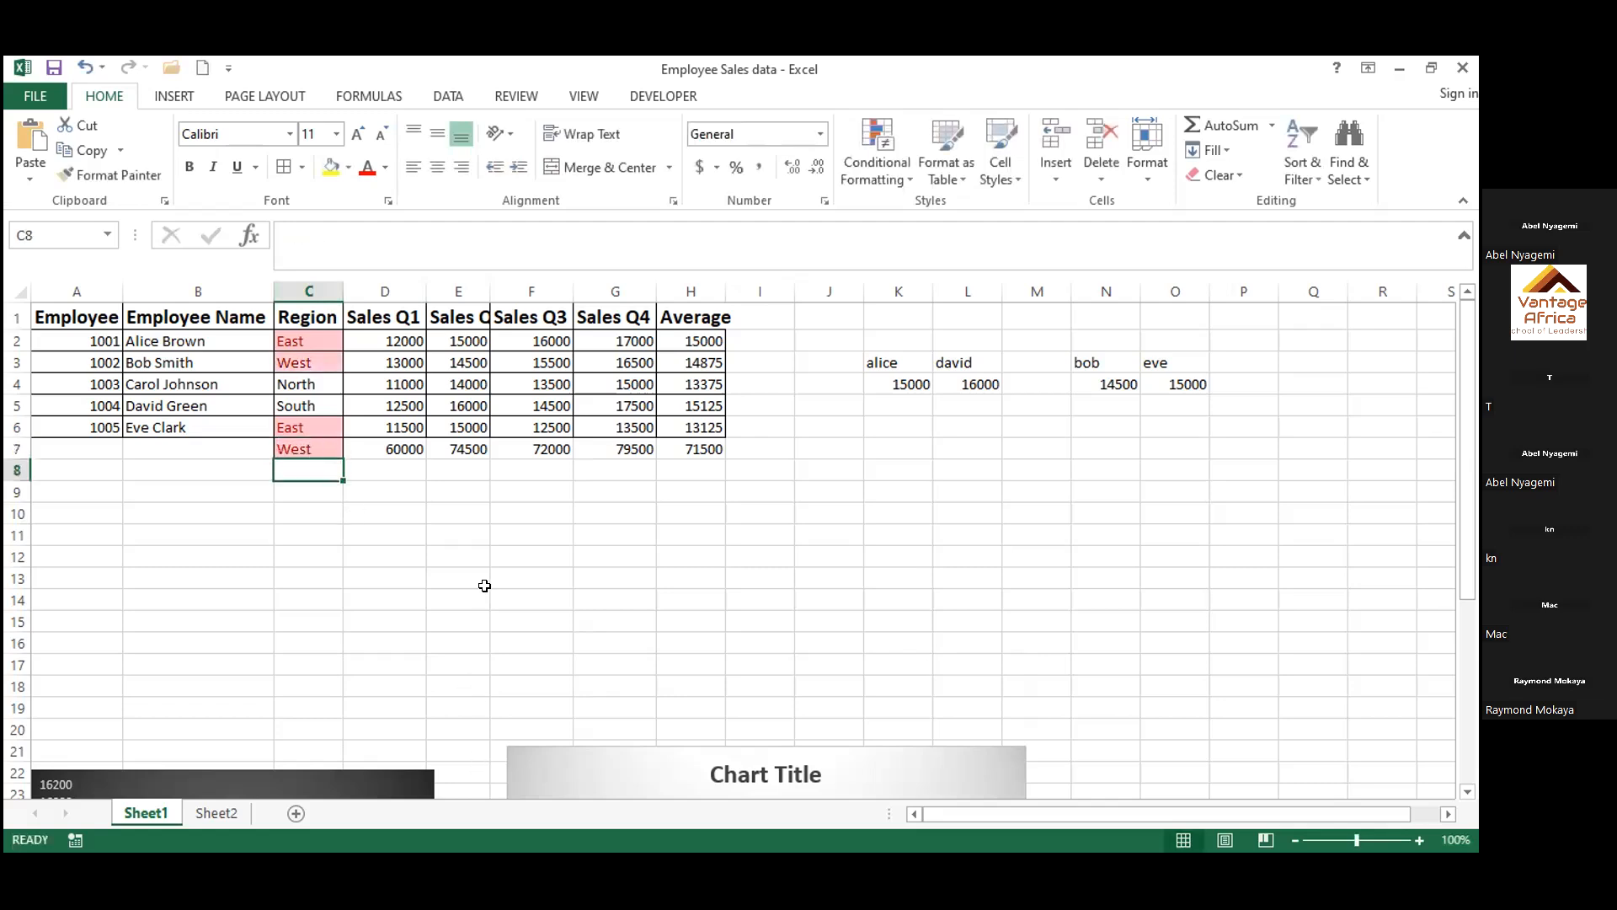
type("south")
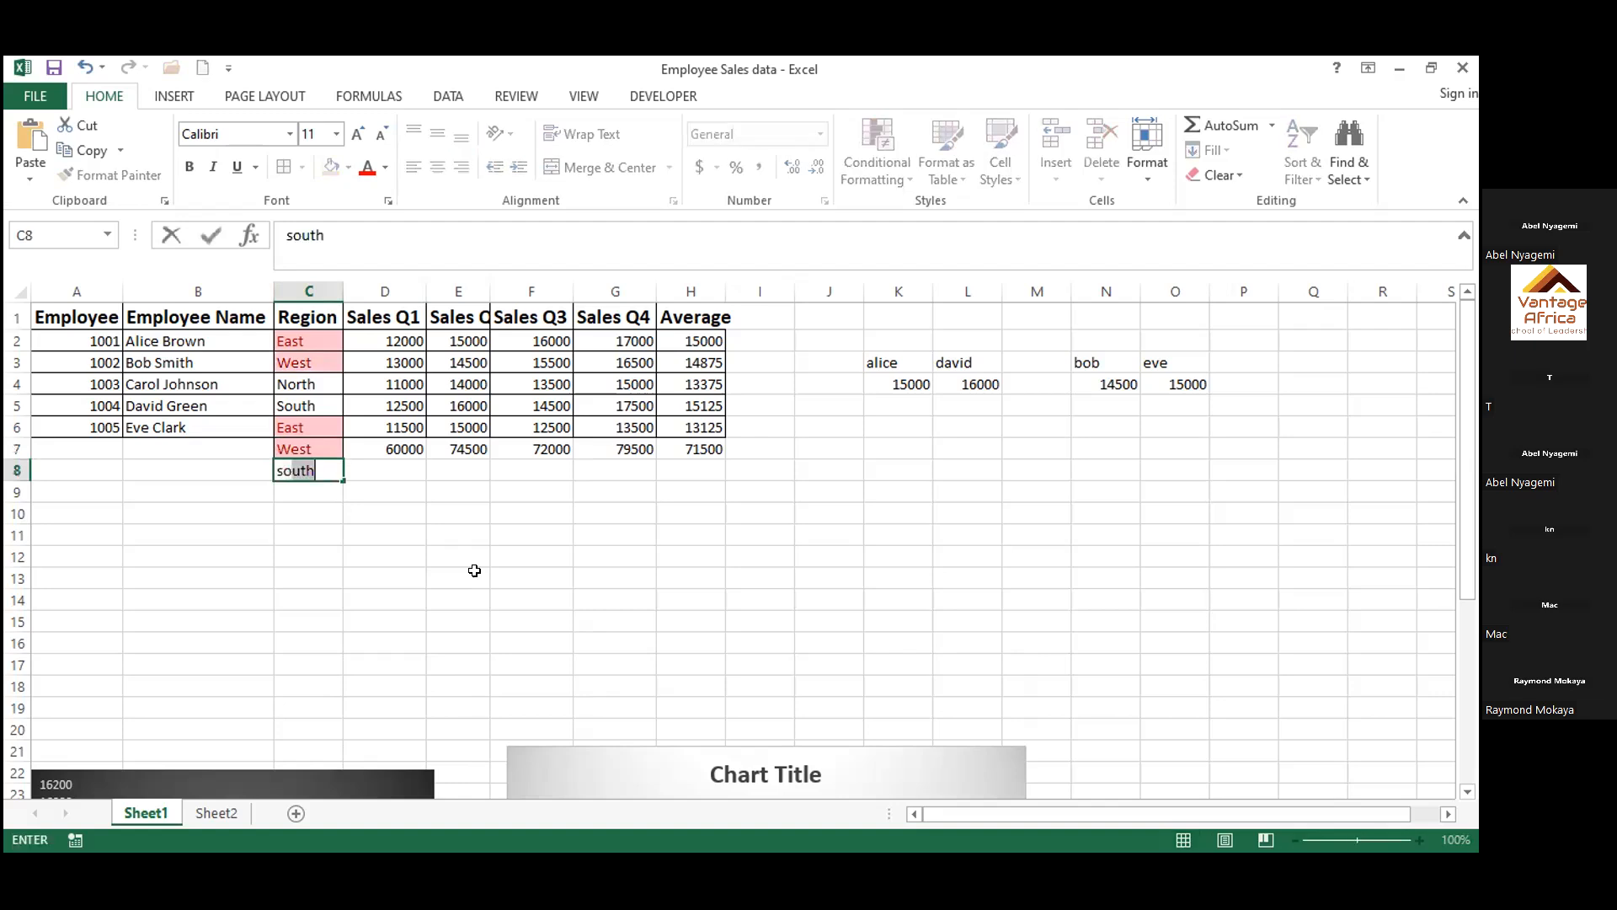
key("Return")
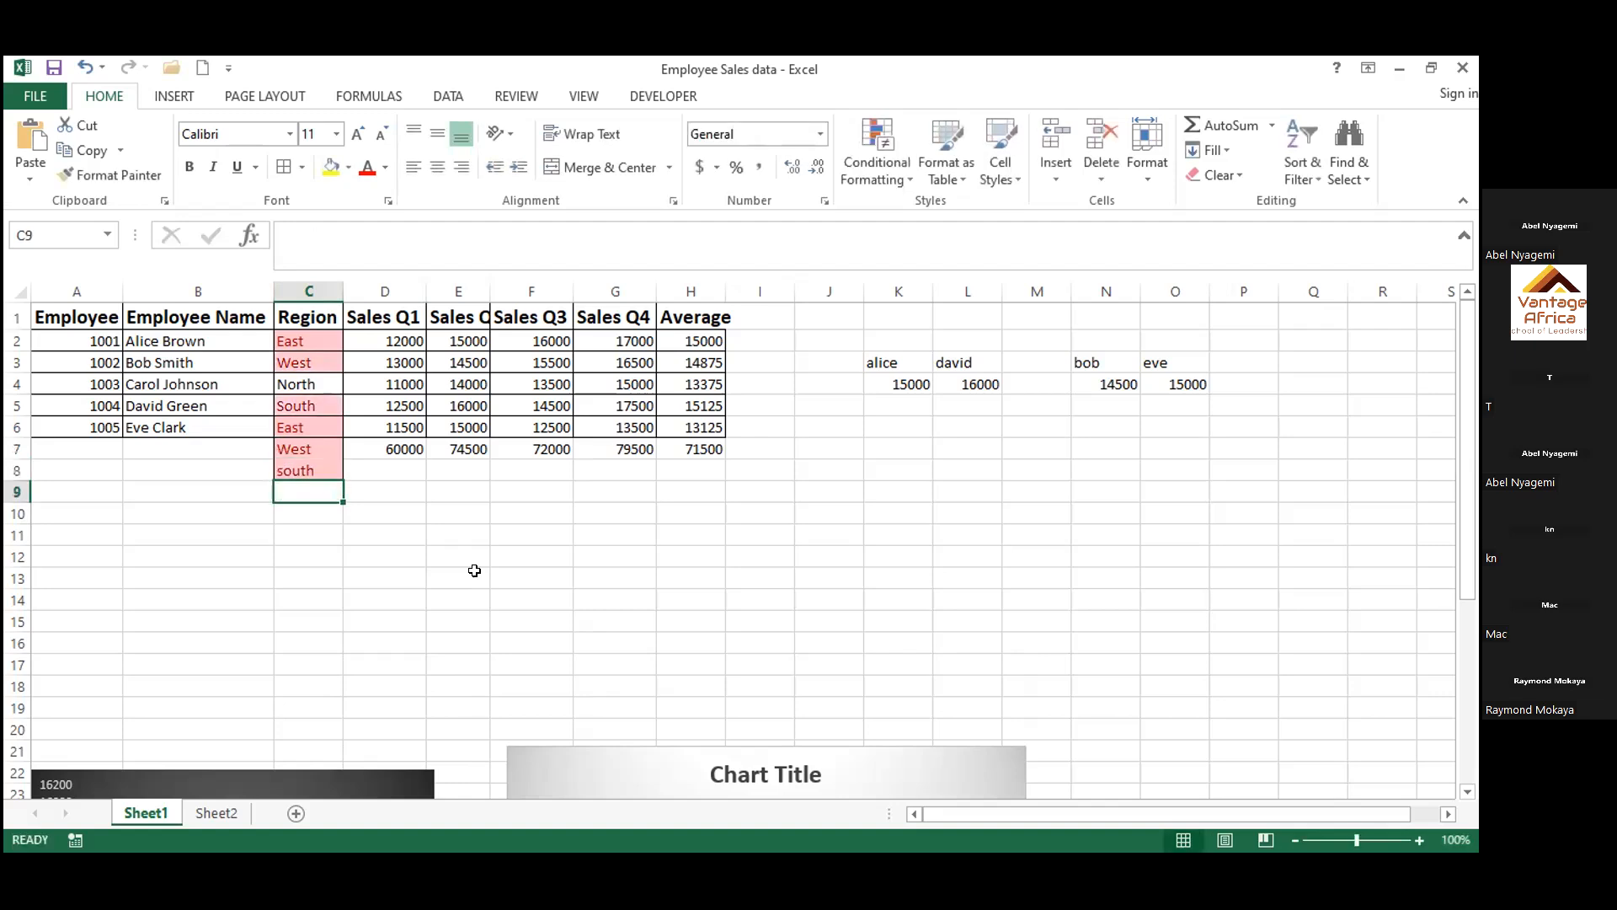
Clear the test regions from cells C8 and C7
left_click(327, 465)
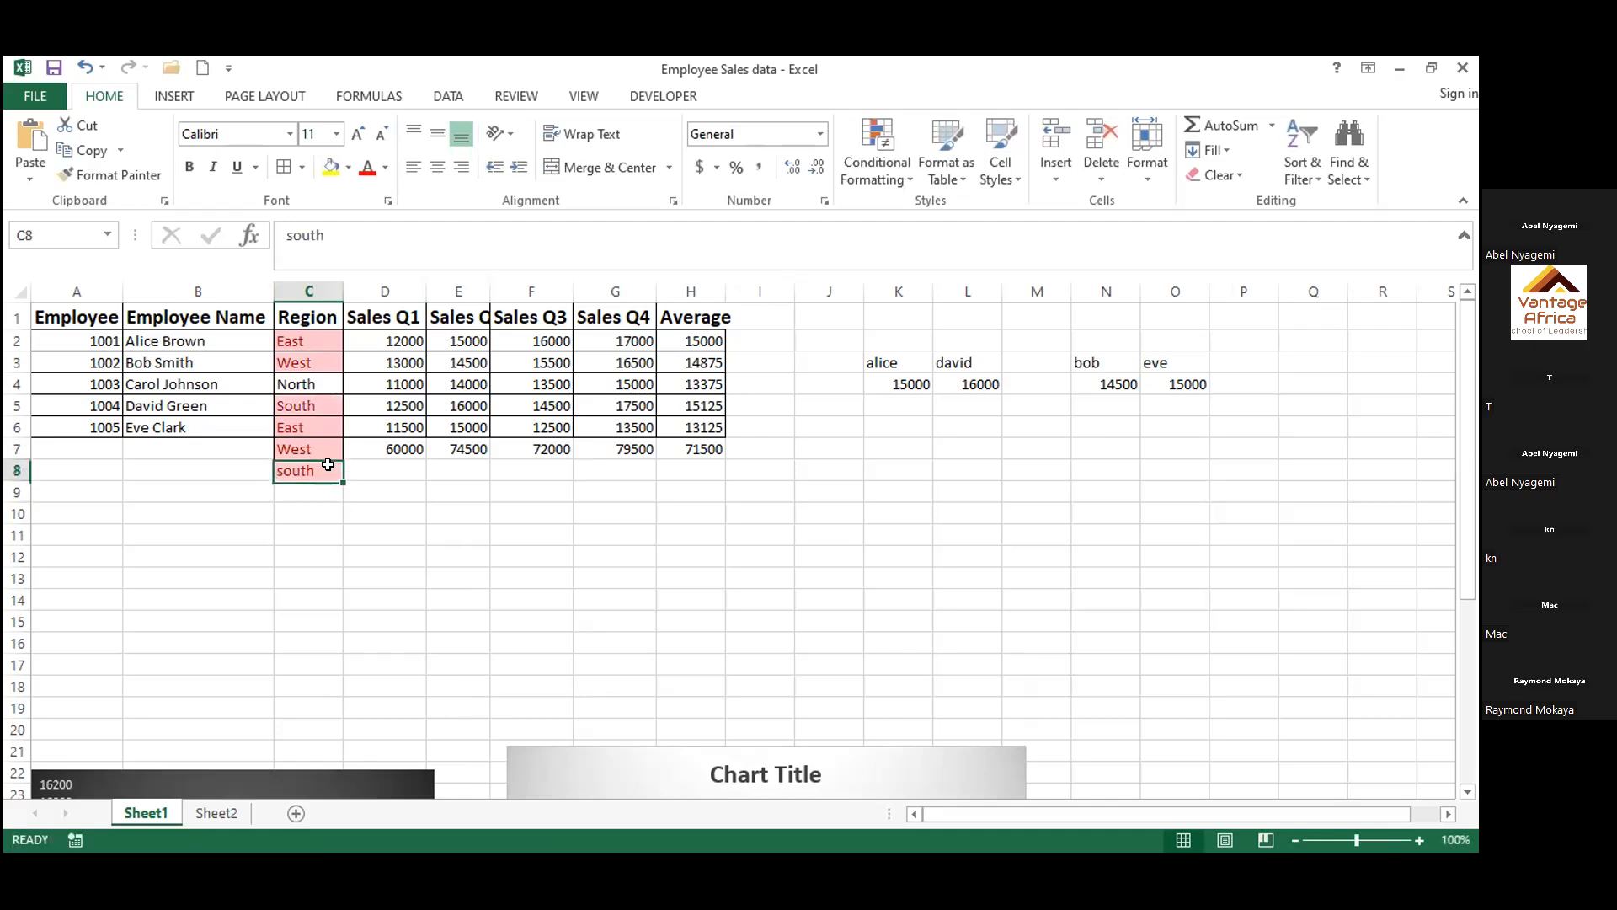
key("BackSpace")
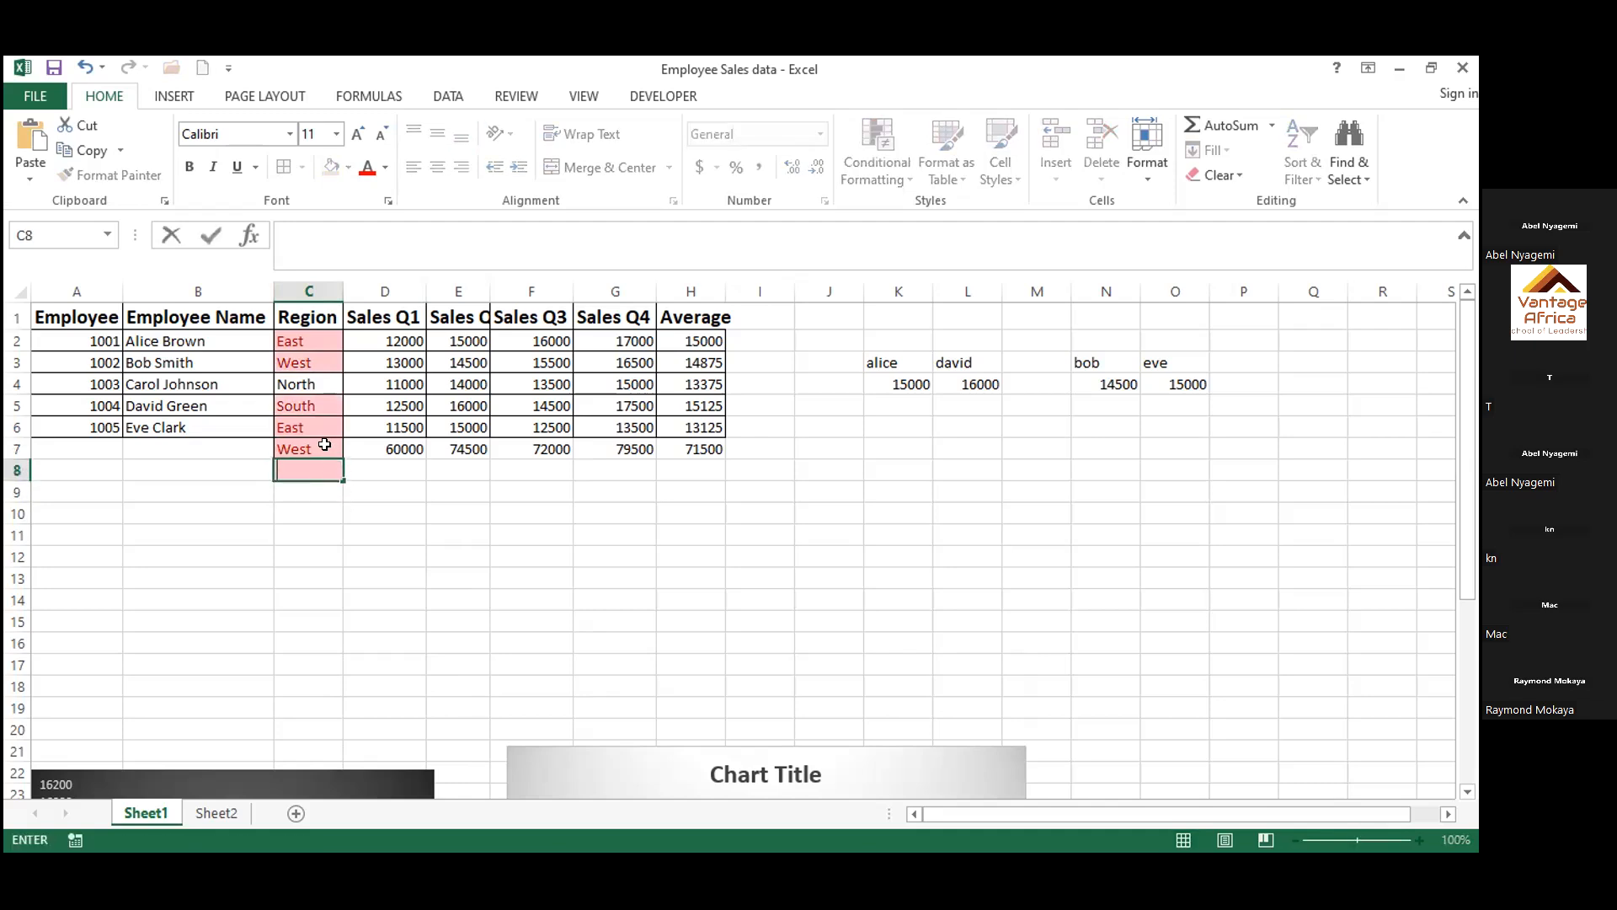
left_click(327, 445)
key("BackSpace")
left_click(353, 620)
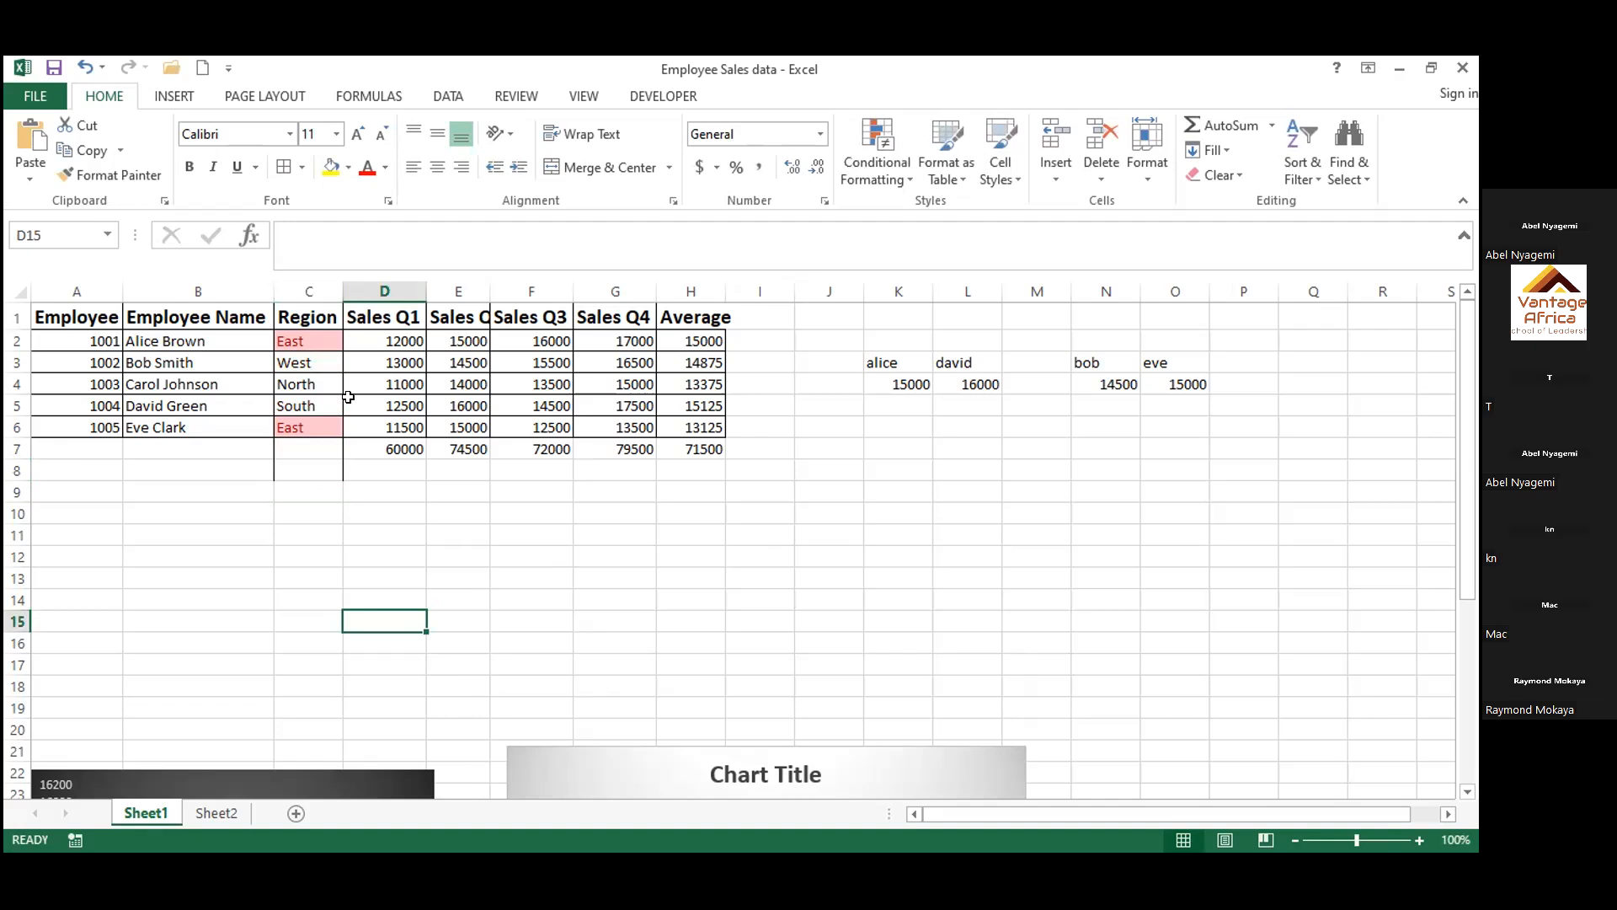
left_click(314, 280)
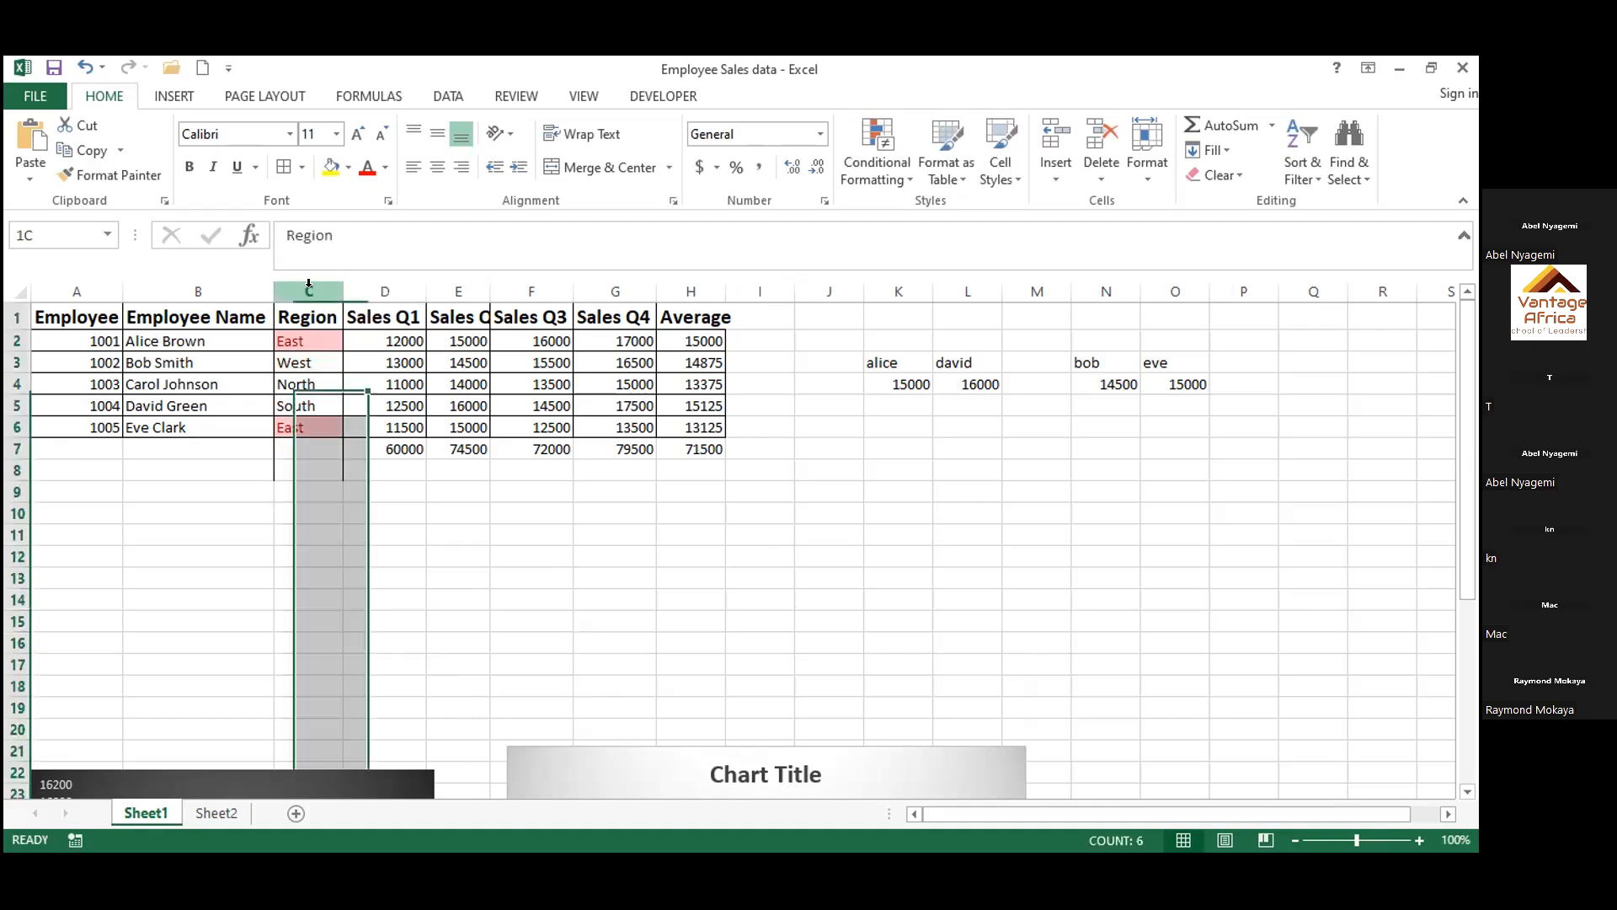
left_click(473, 534)
left_click_drag(43, 314, 710, 515)
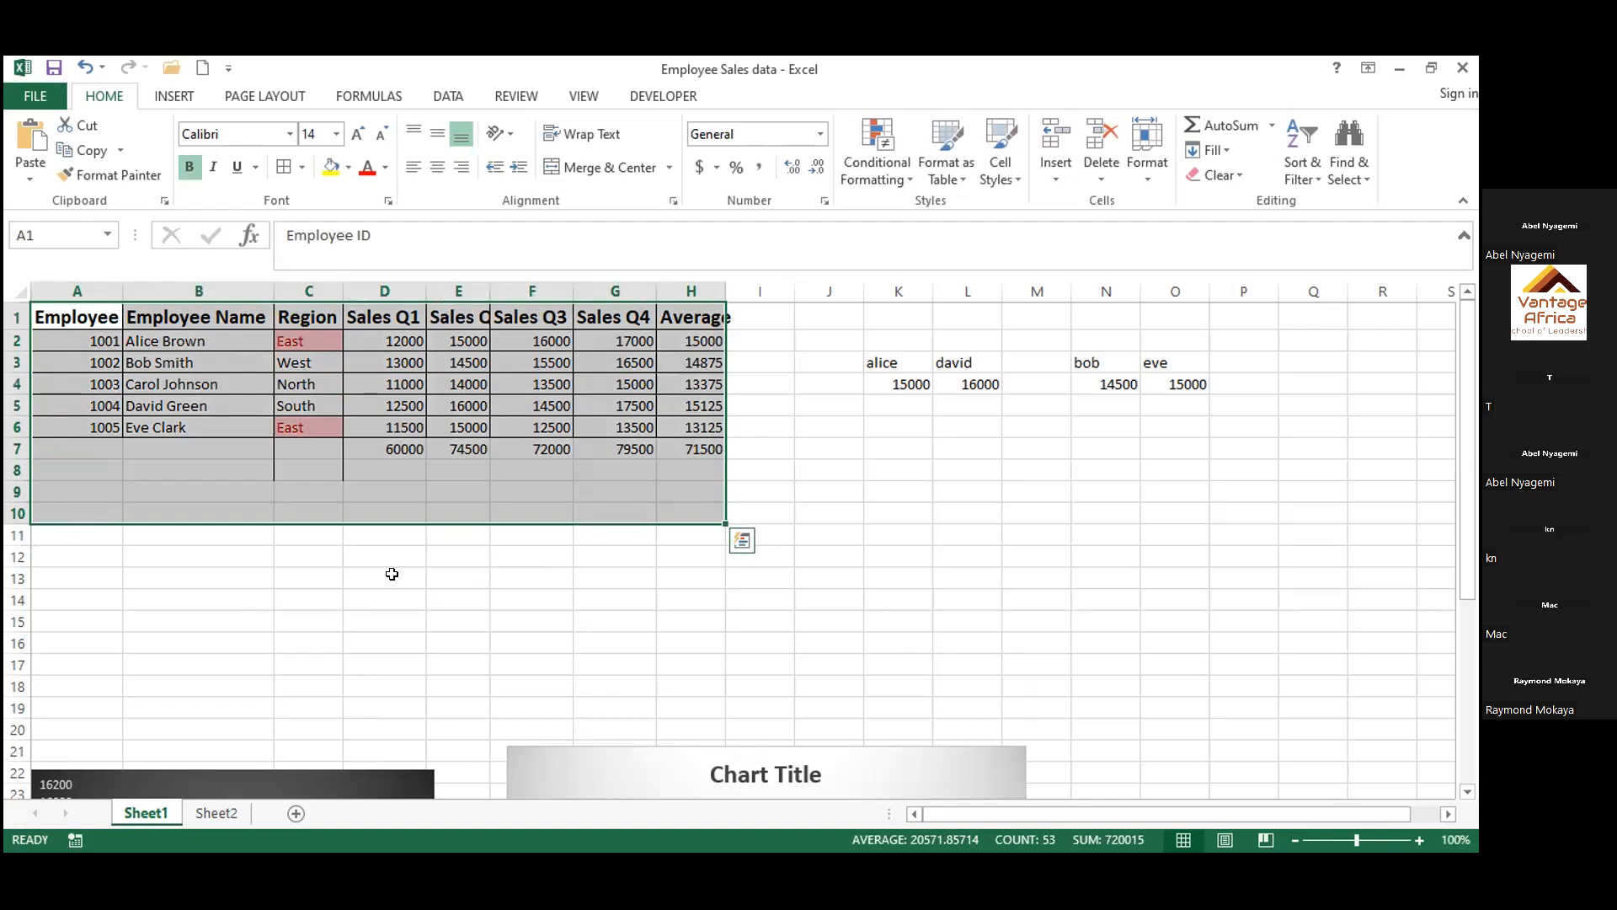
left_click(572, 662)
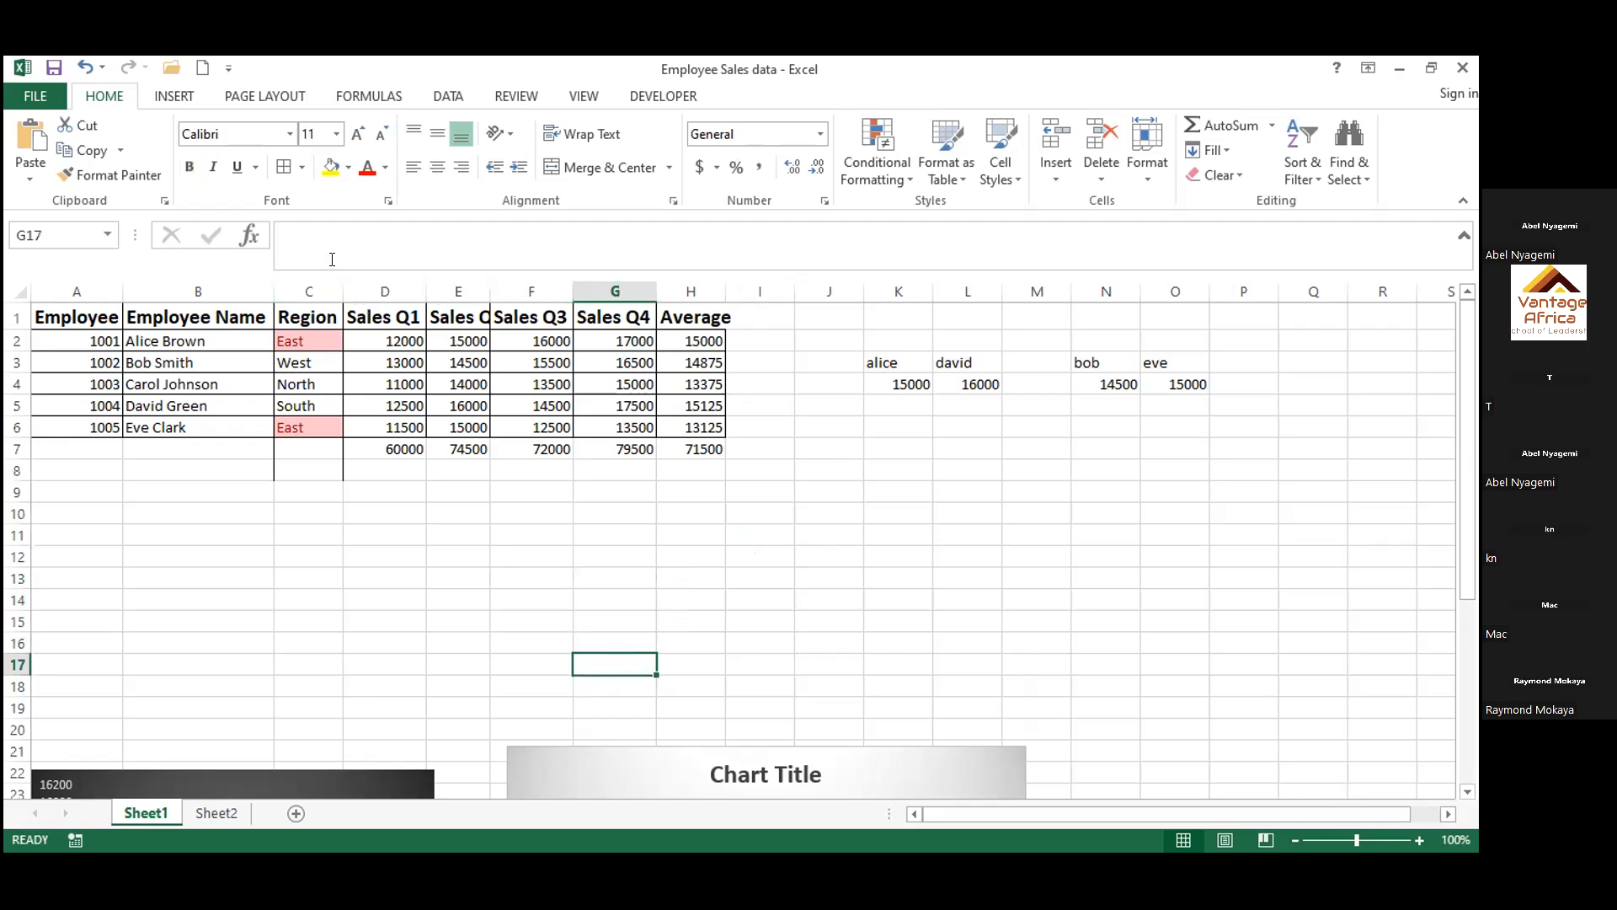
Try to run Remove Duplicates with the empty cell G17 selected
left_click(455, 98)
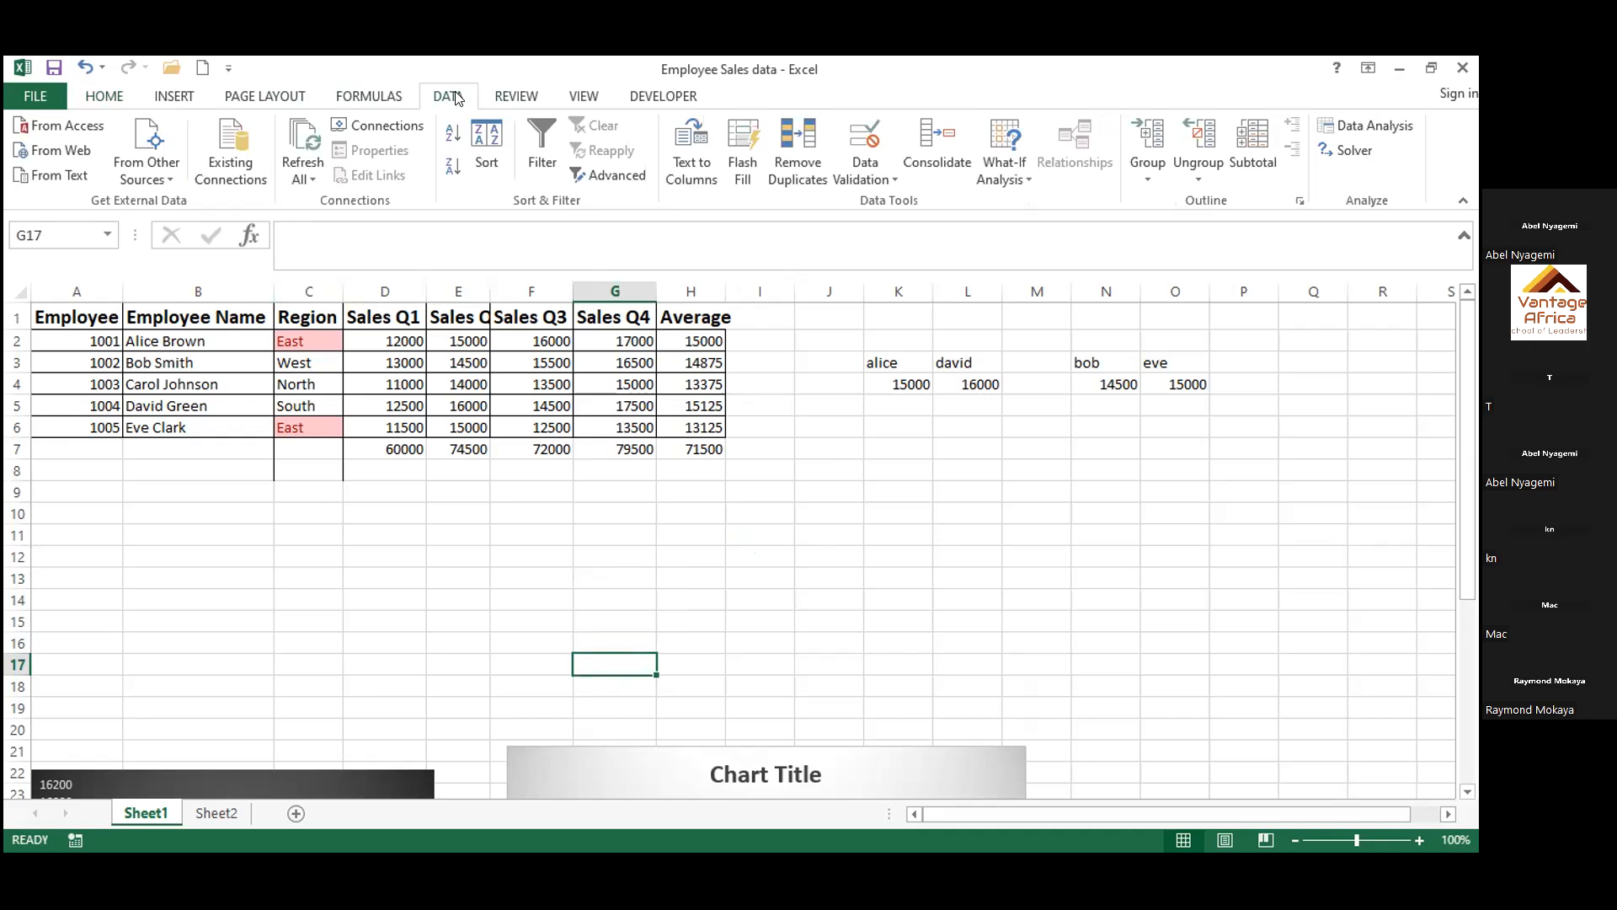
left_click(798, 156)
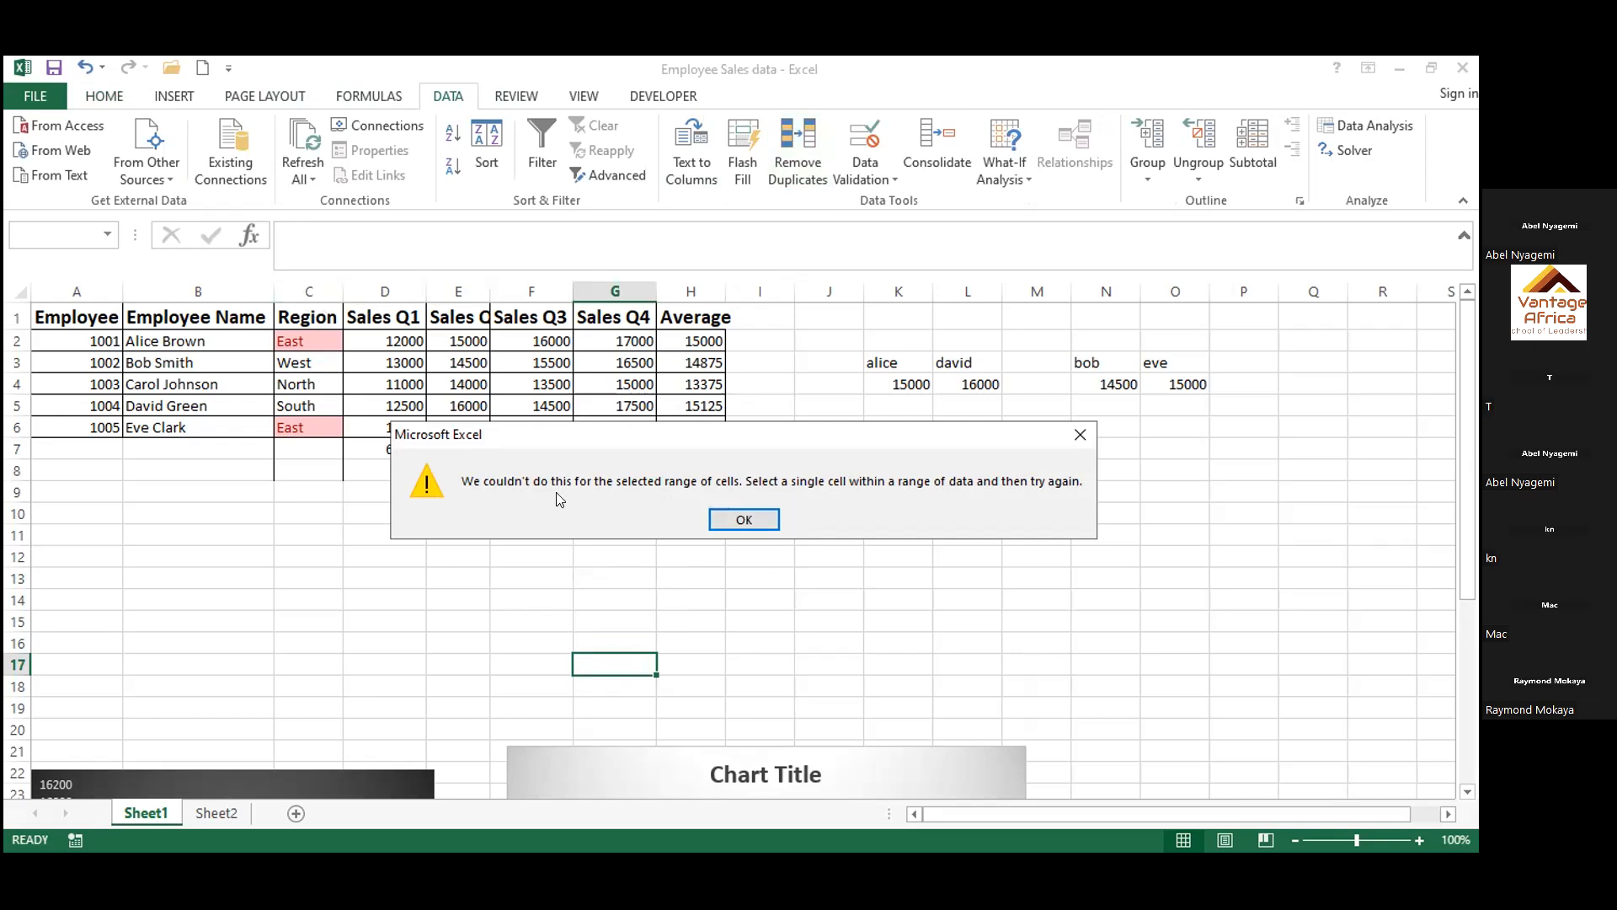
left_click(718, 518)
Run Remove Duplicates on the Region column, expanding the selection to the whole table and comparing all columns
left_click(308, 291)
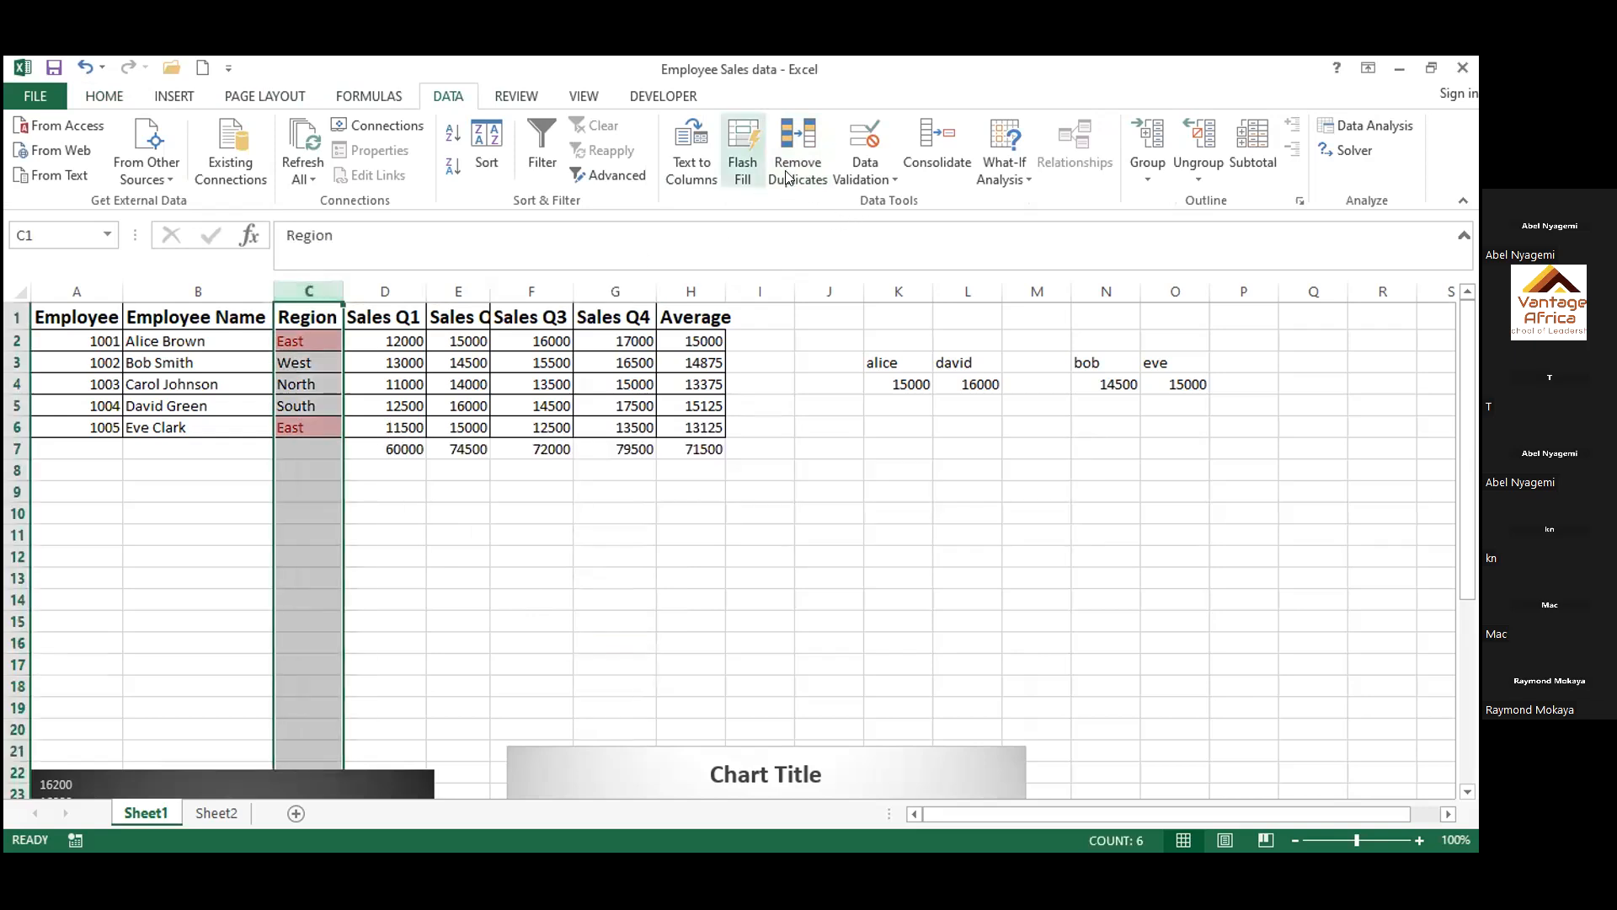
left_click(787, 173)
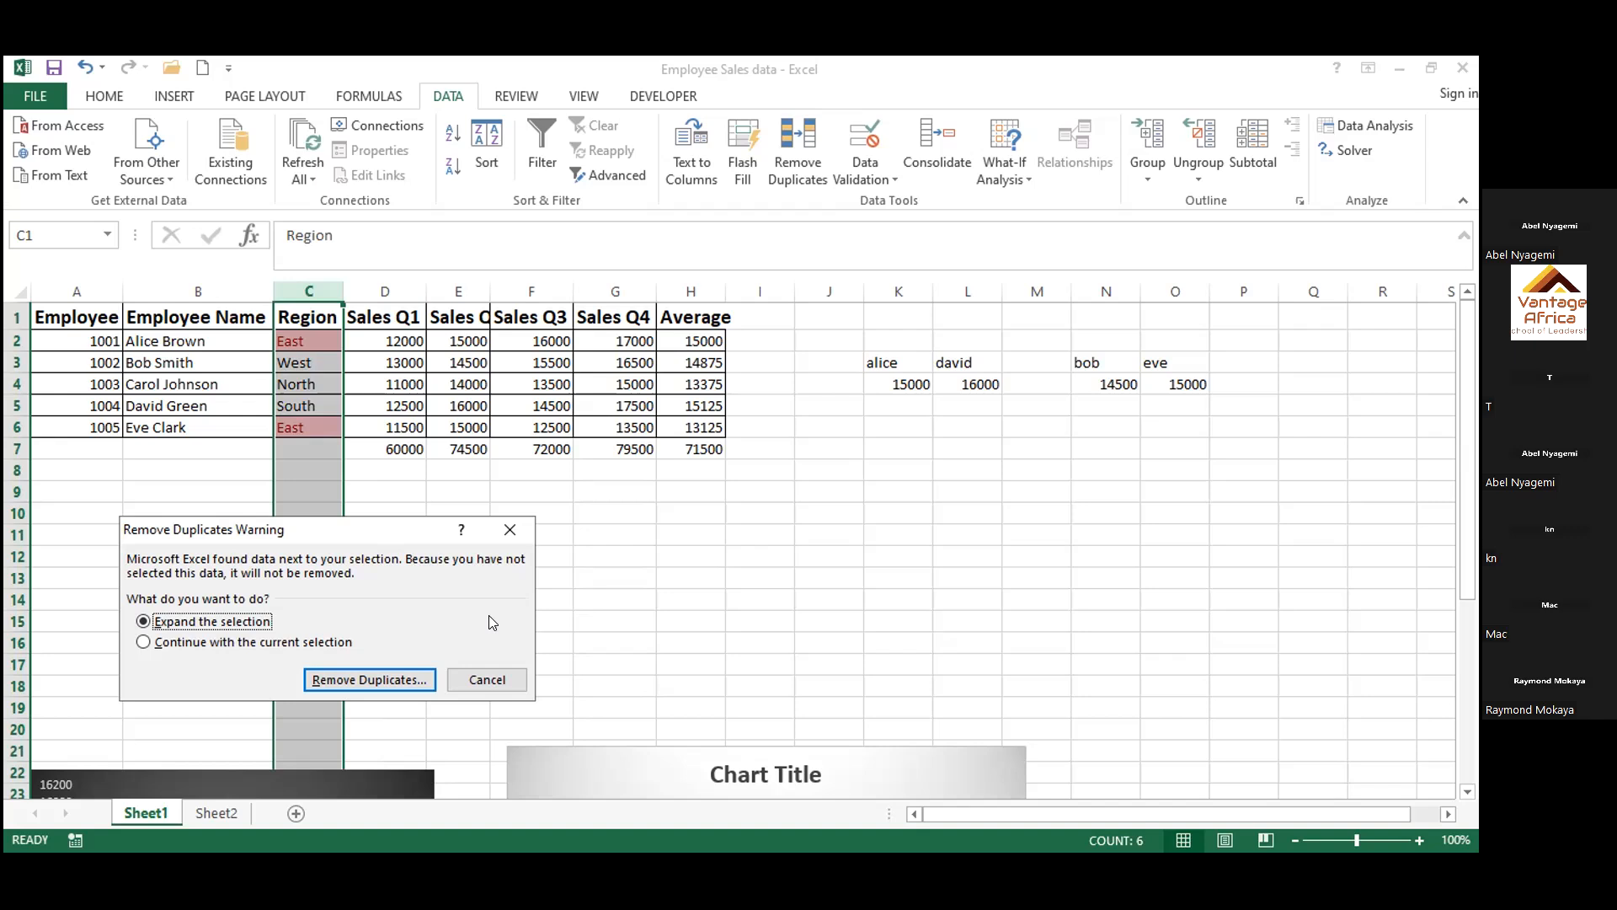
left_click(399, 671)
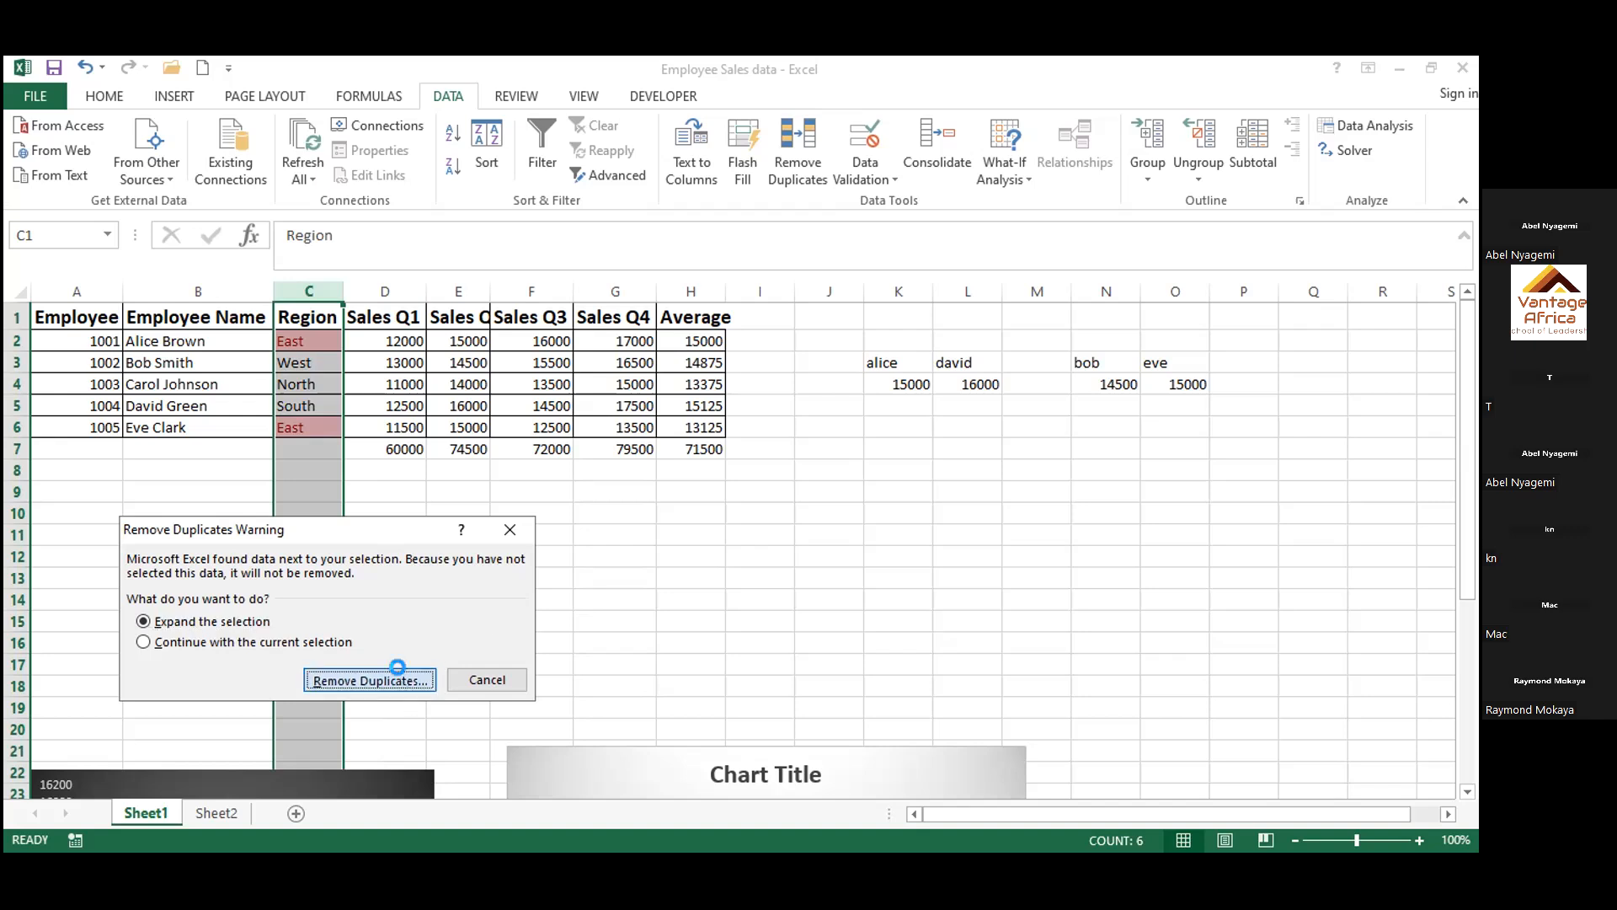
left_click(424, 747)
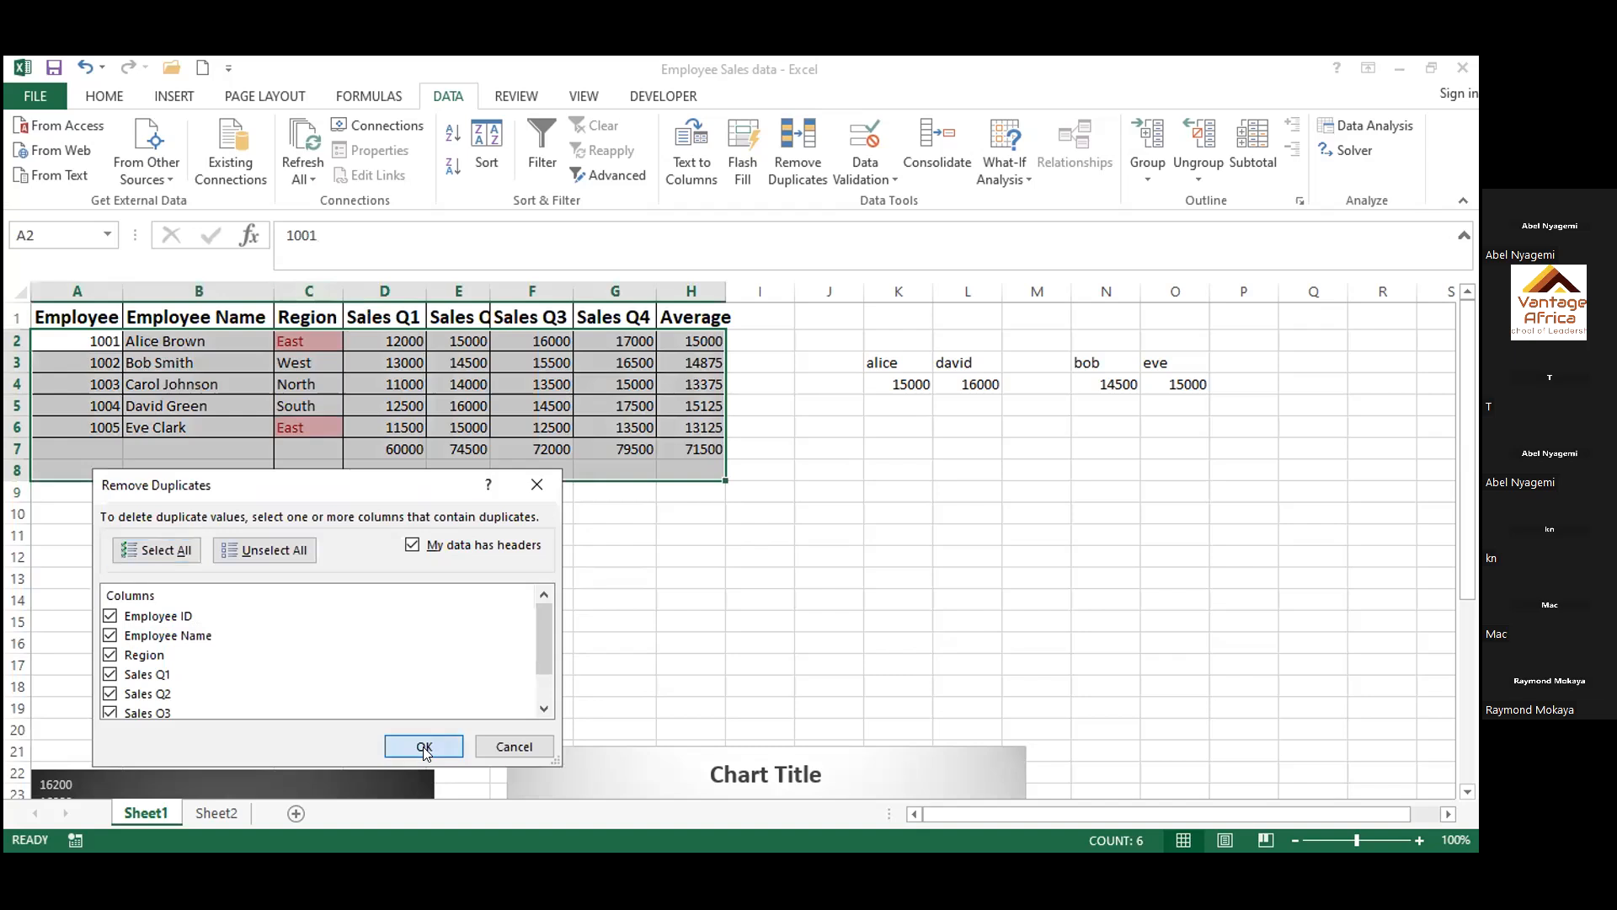
left_click(735, 519)
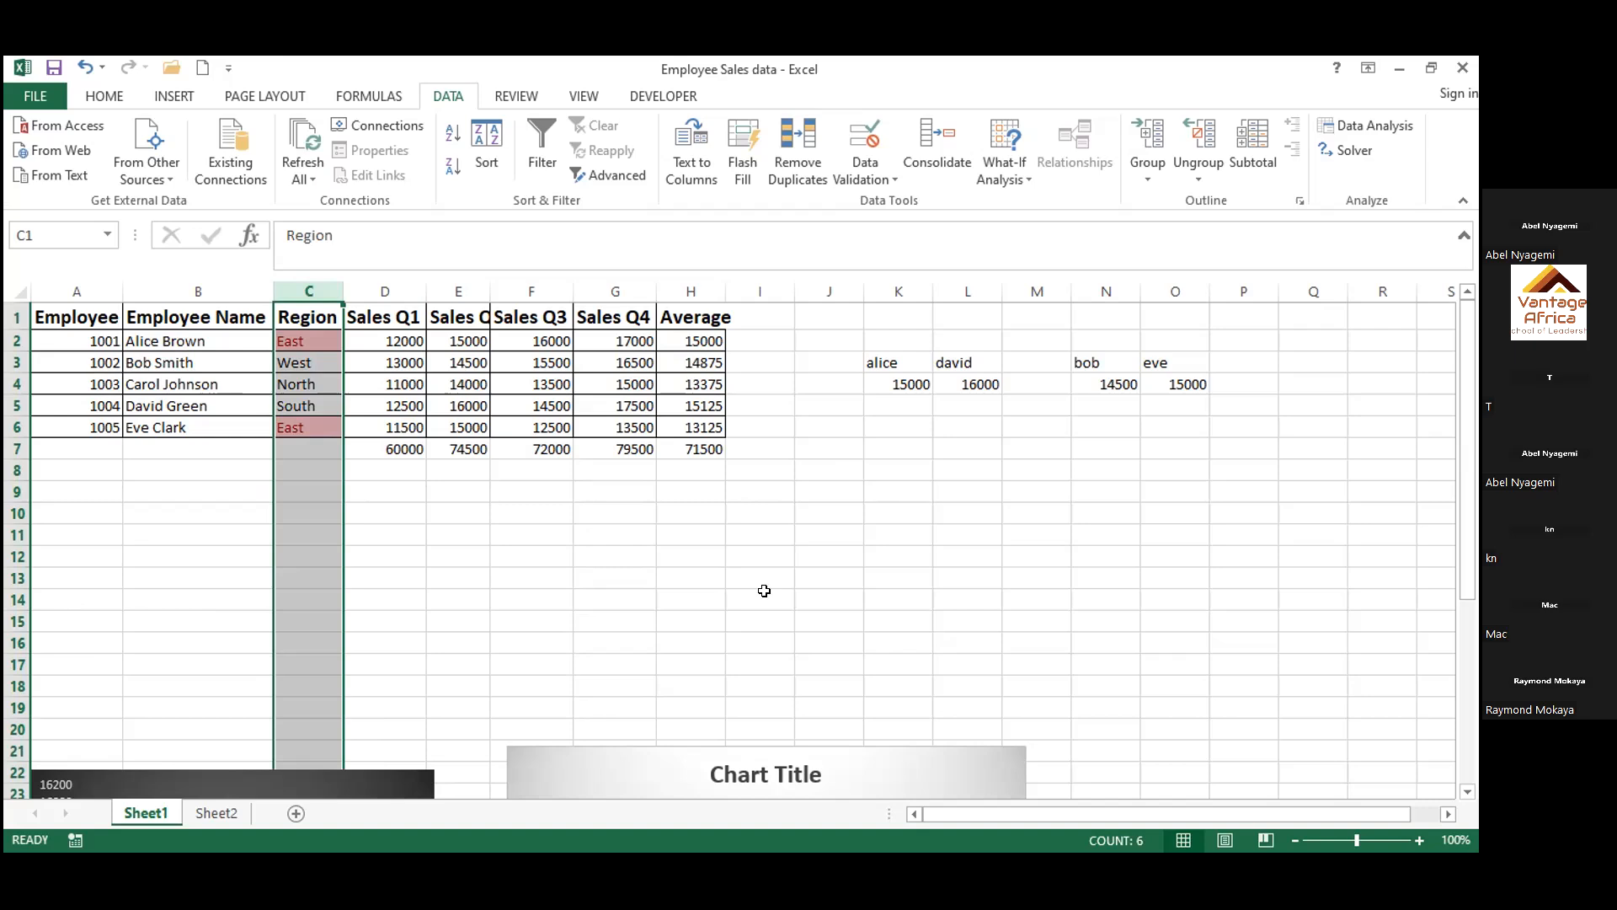
left_click(764, 590)
Split the Employee Name column at spaces with Text to Columns, keeping destination $B$1 and replacing the existing data
left_click(244, 421)
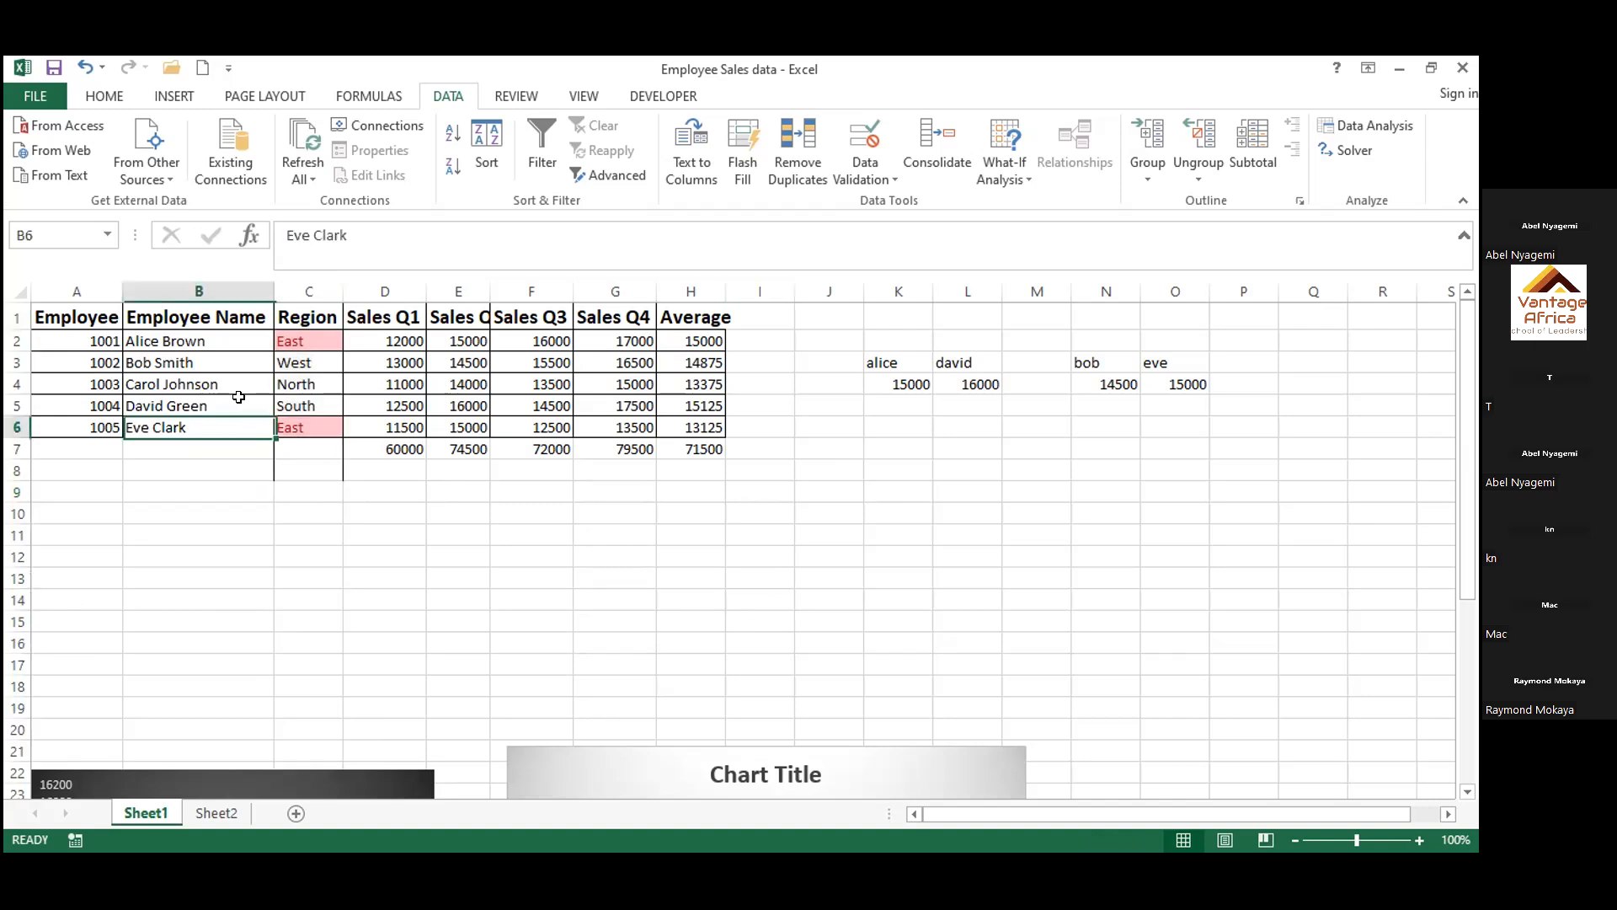
left_click(220, 342)
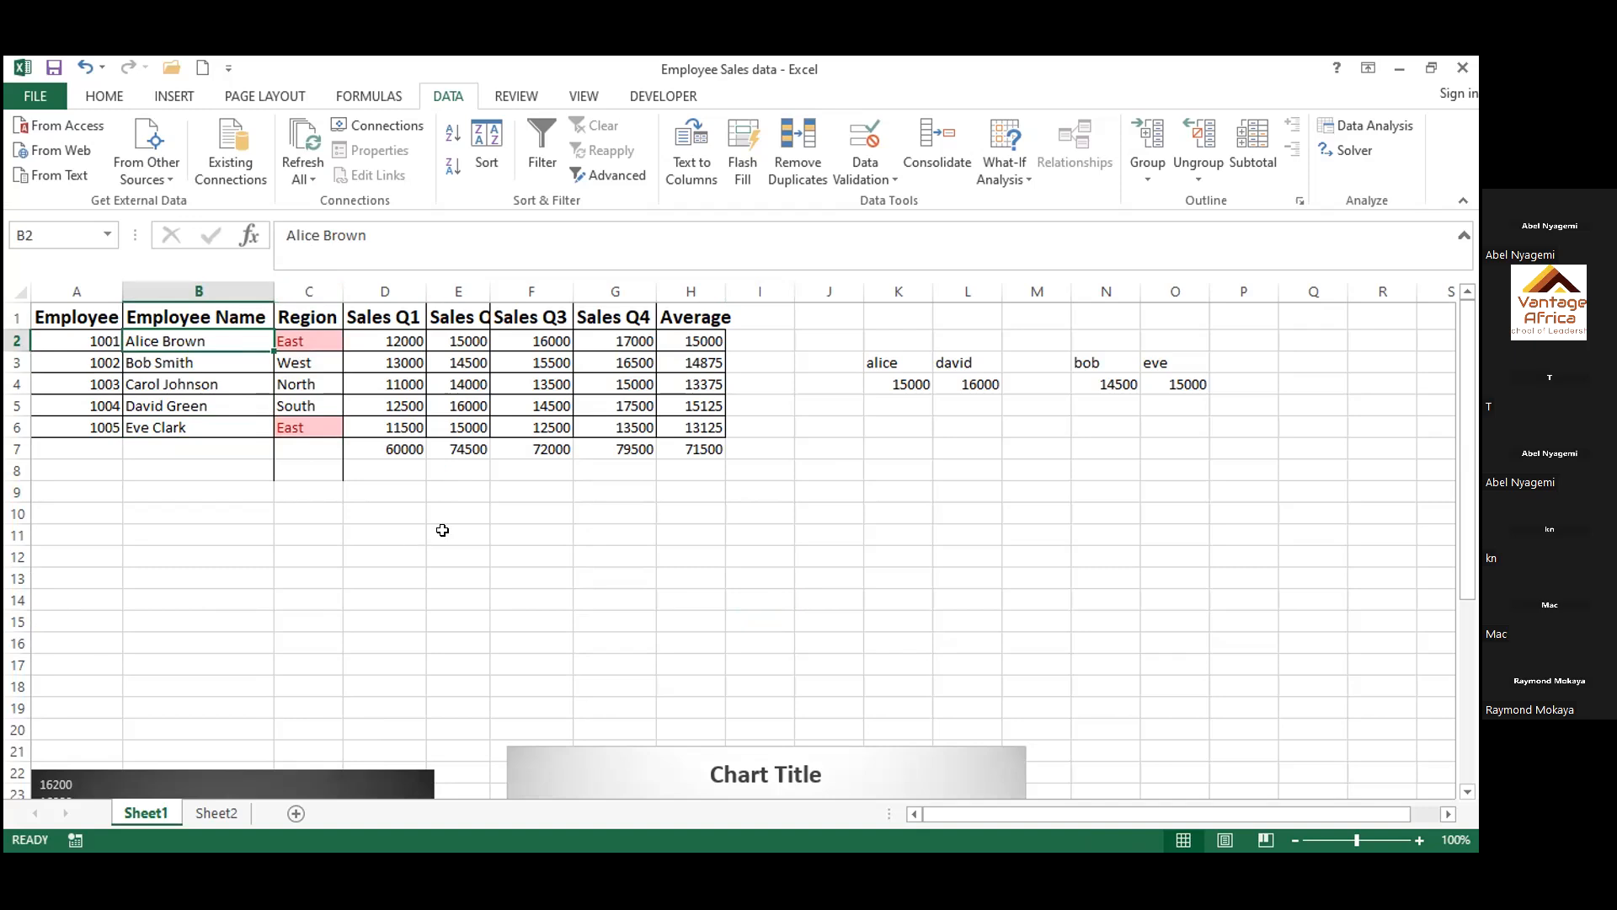
left_click(215, 283)
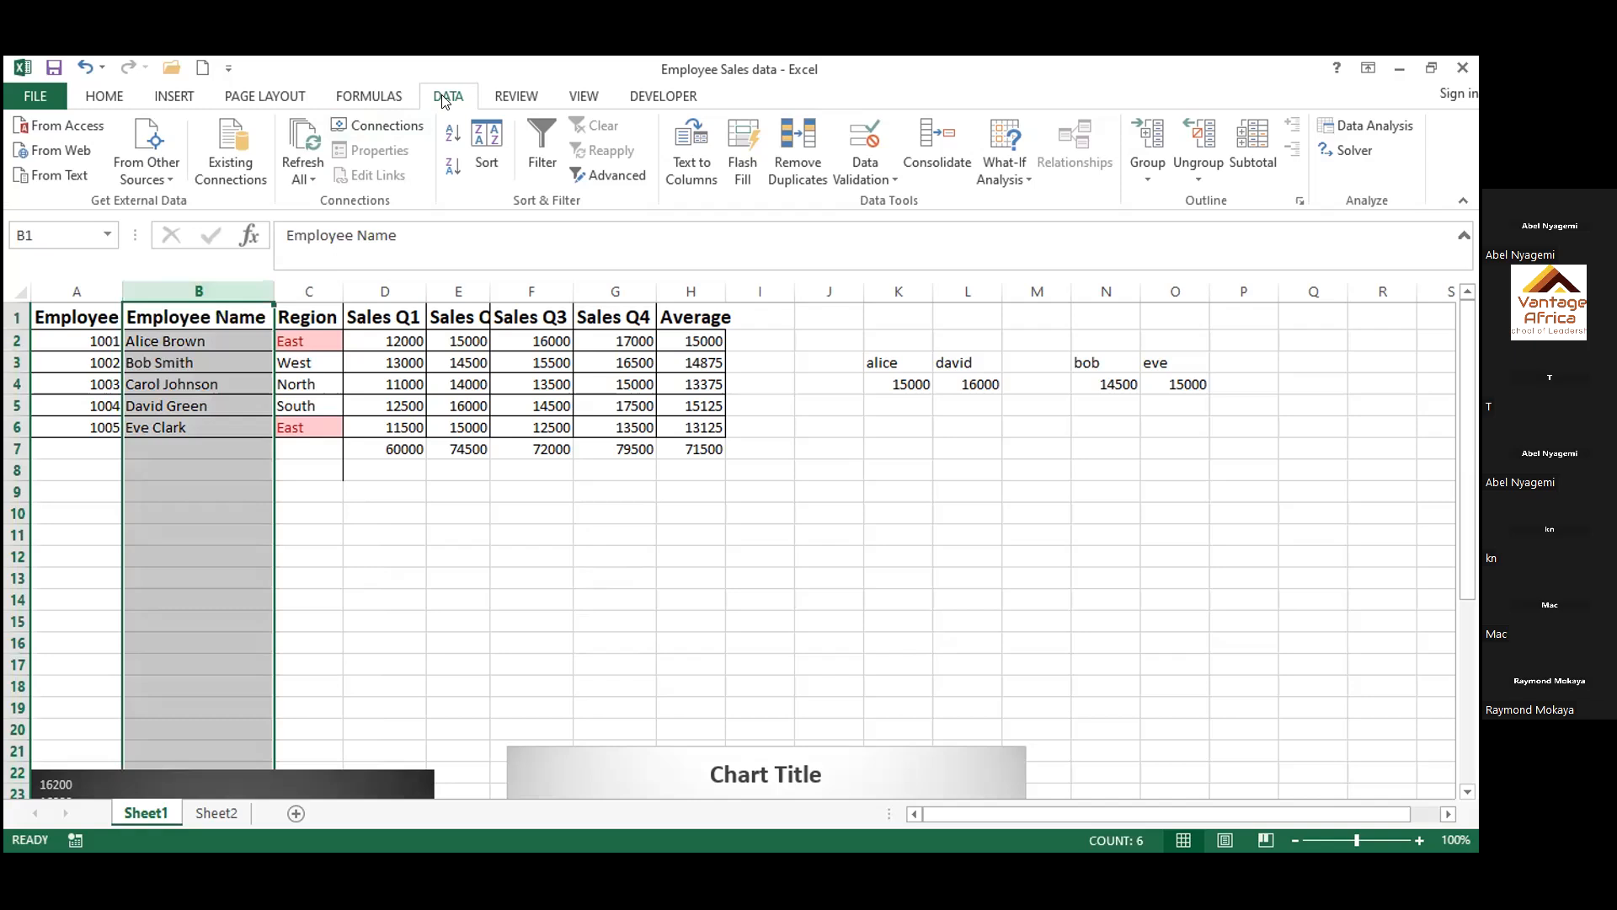
left_click(692, 173)
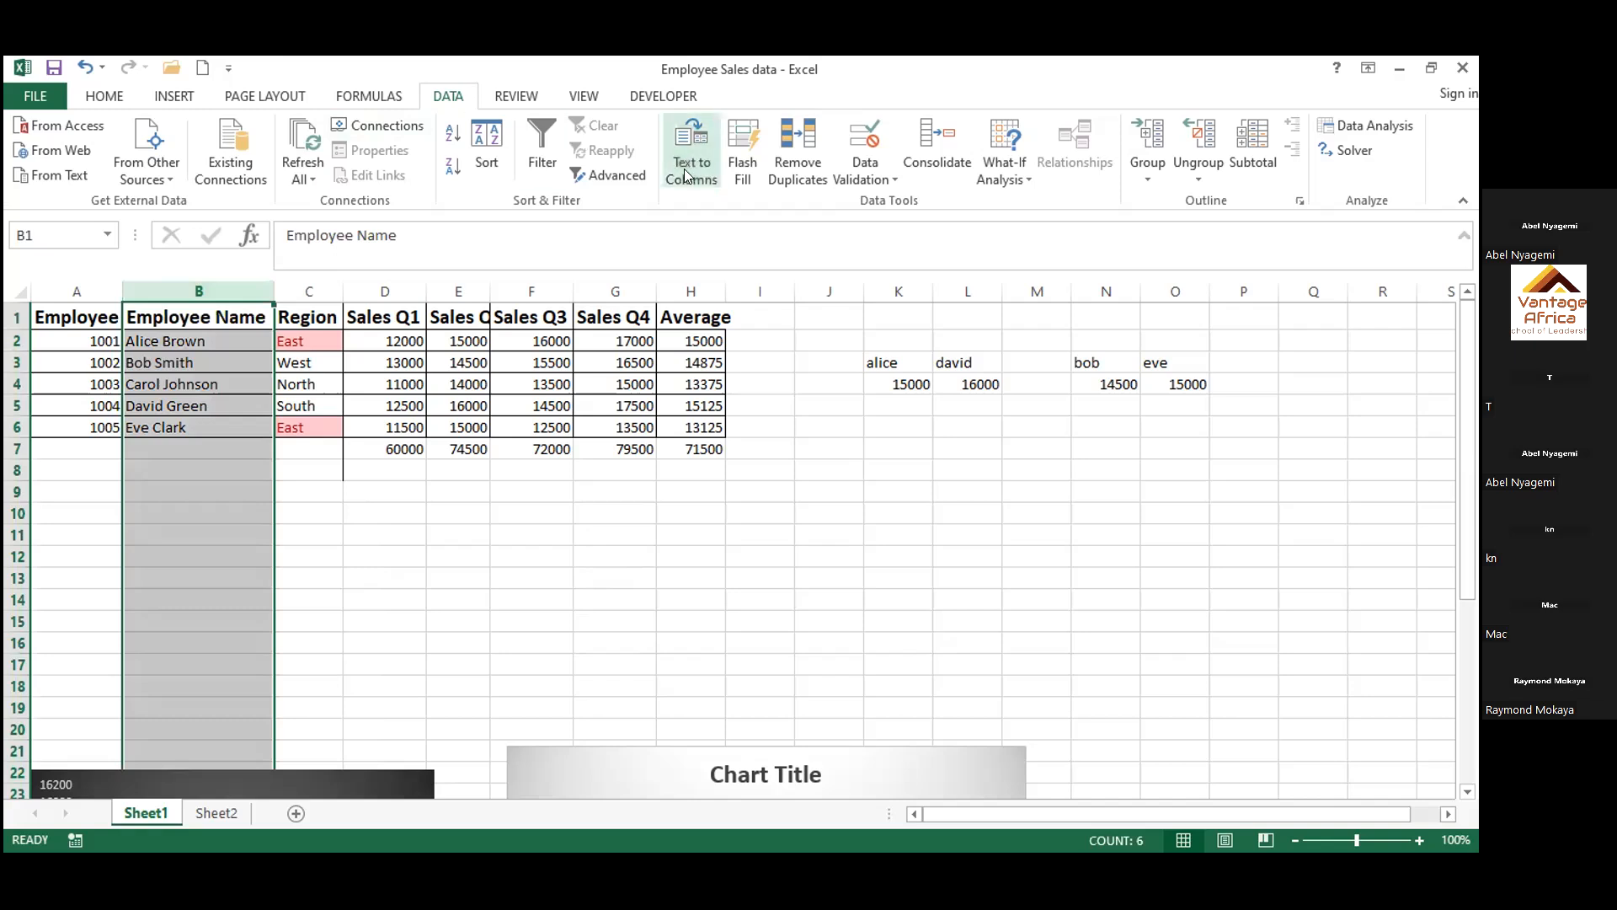
left_click(473, 806)
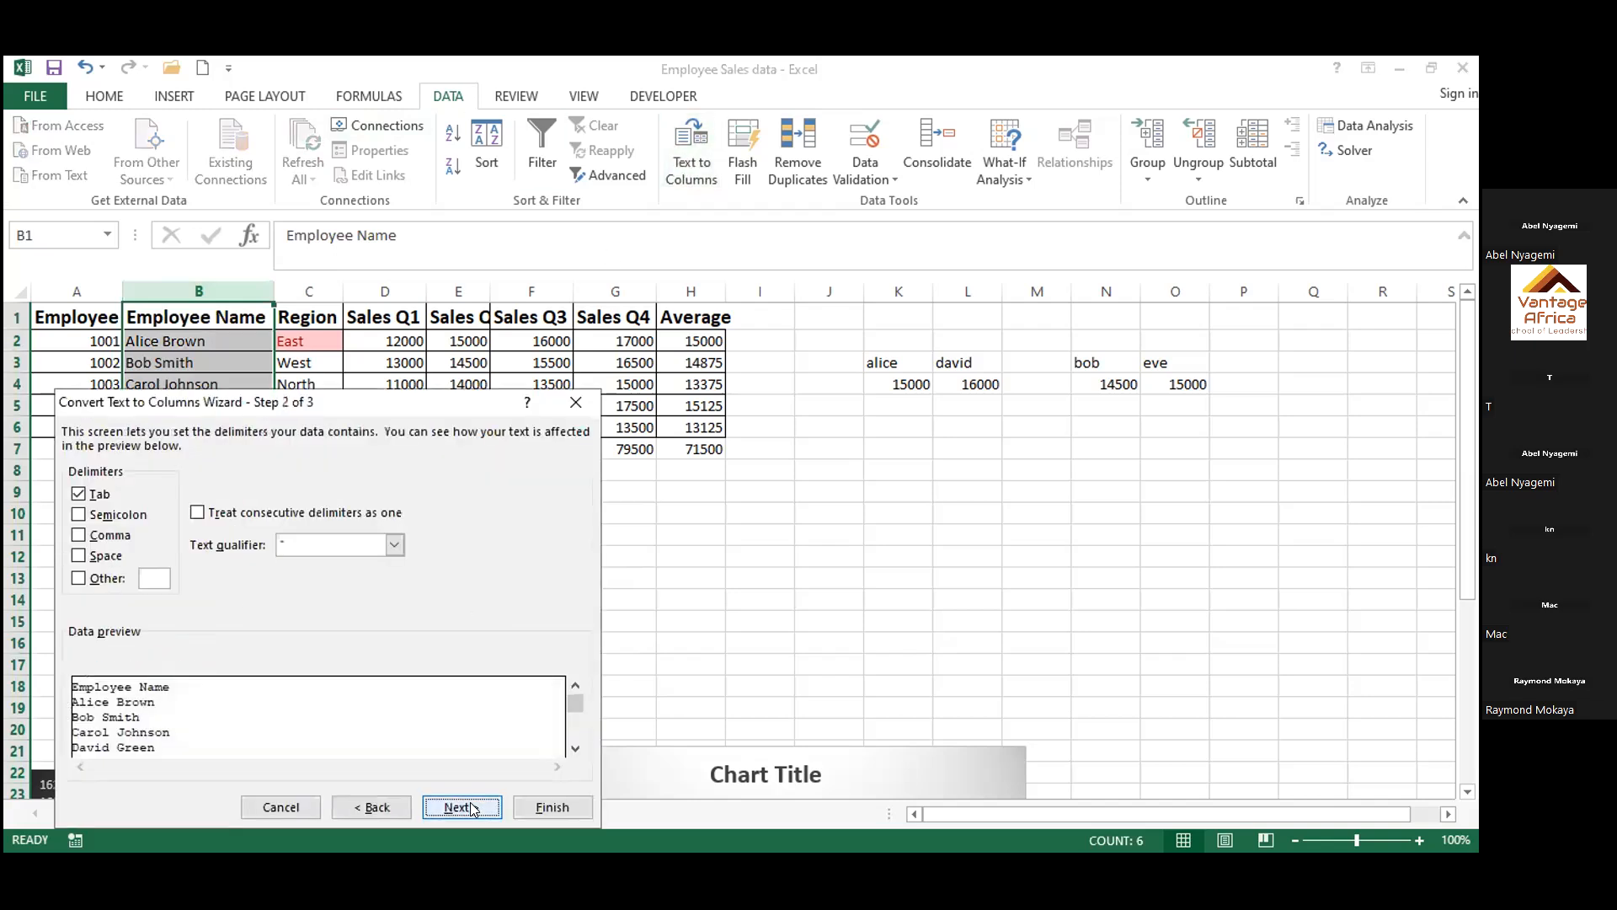
left_click(80, 556)
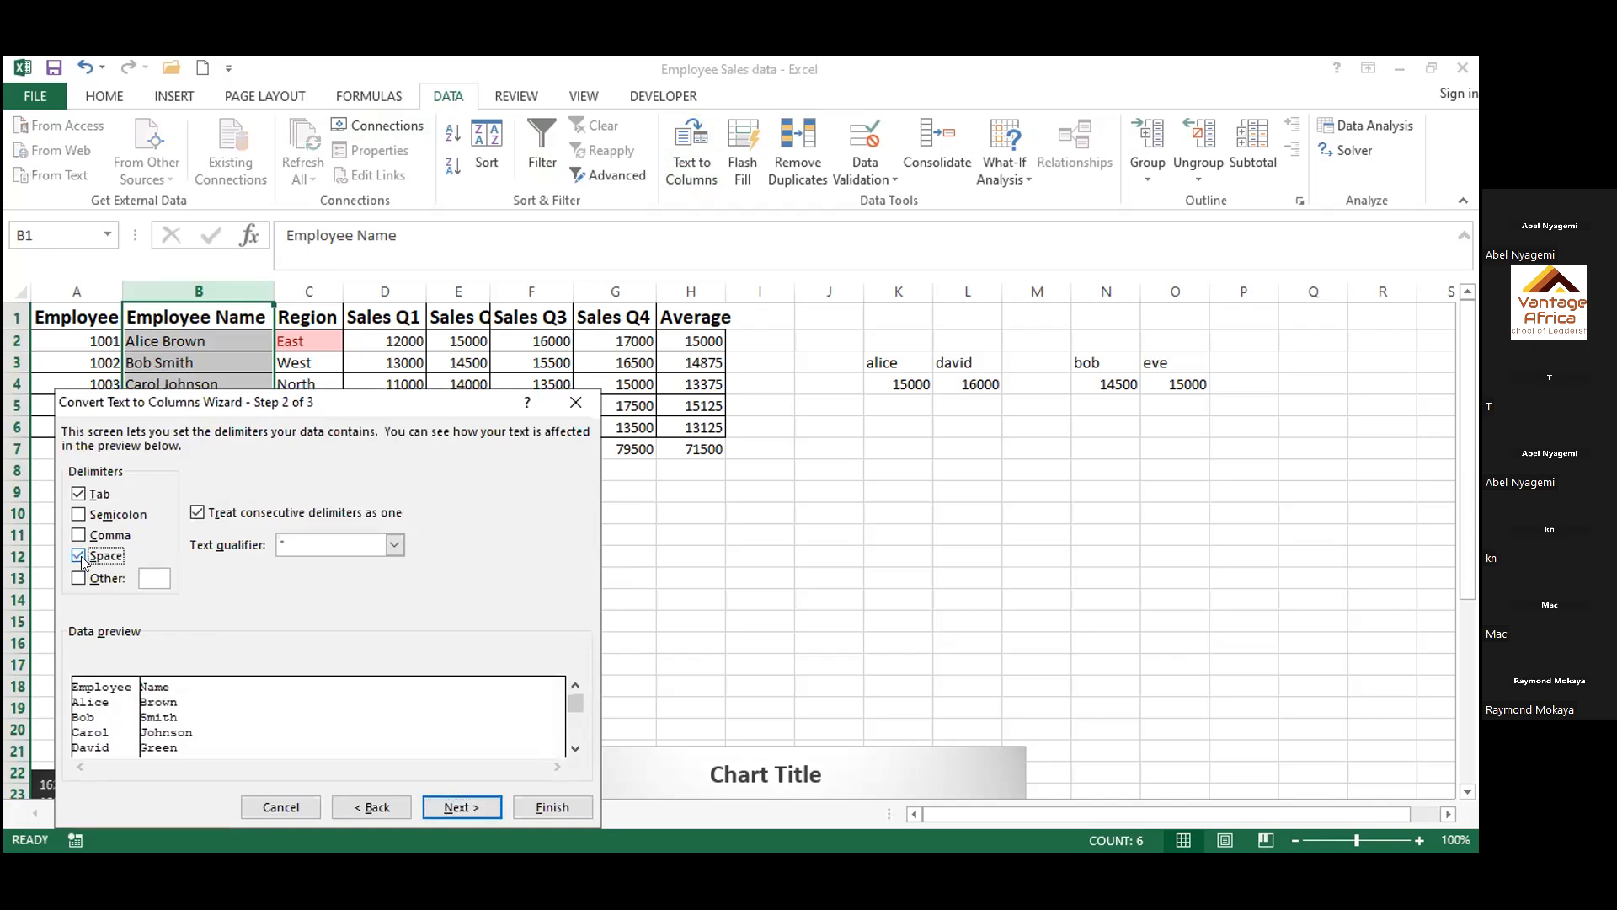
left_click(463, 807)
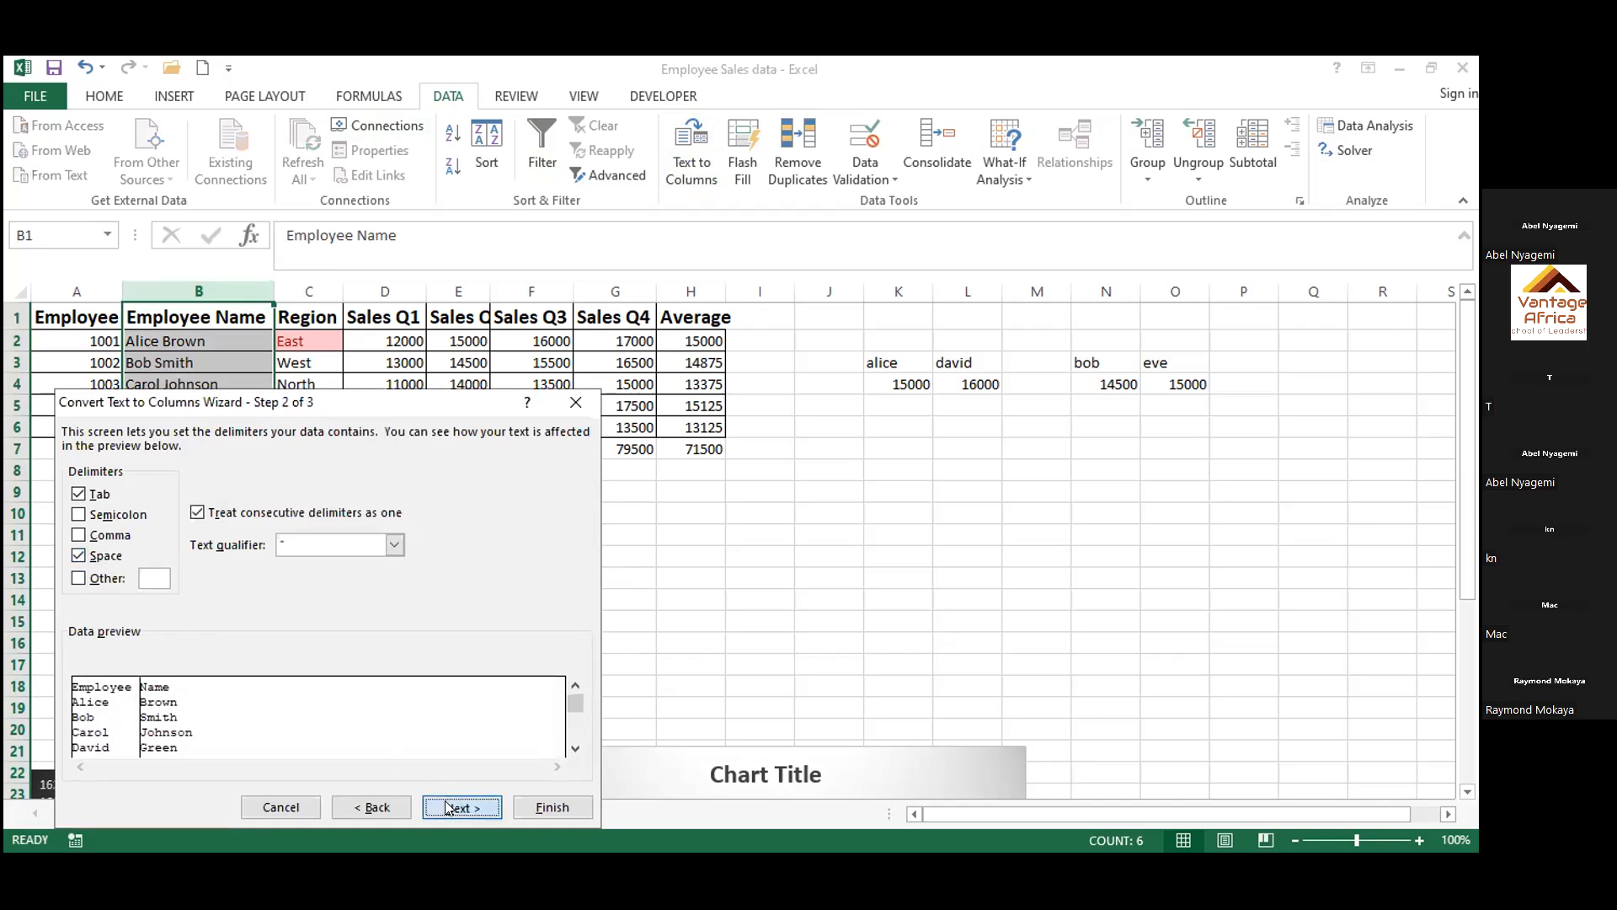
left_click(551, 809)
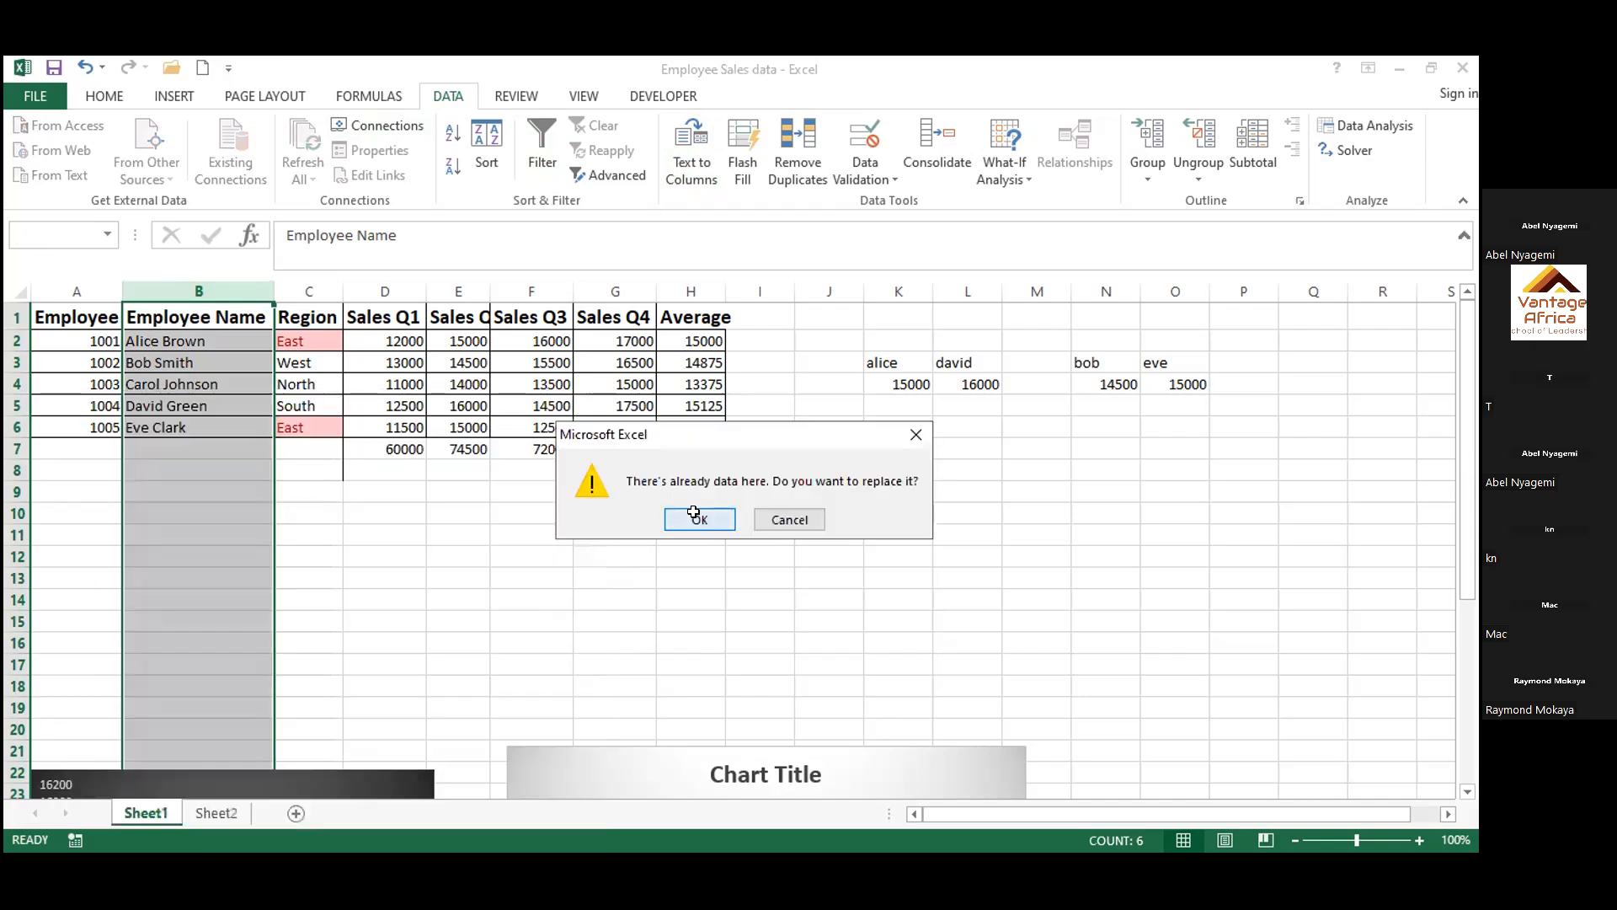
left_click(698, 518)
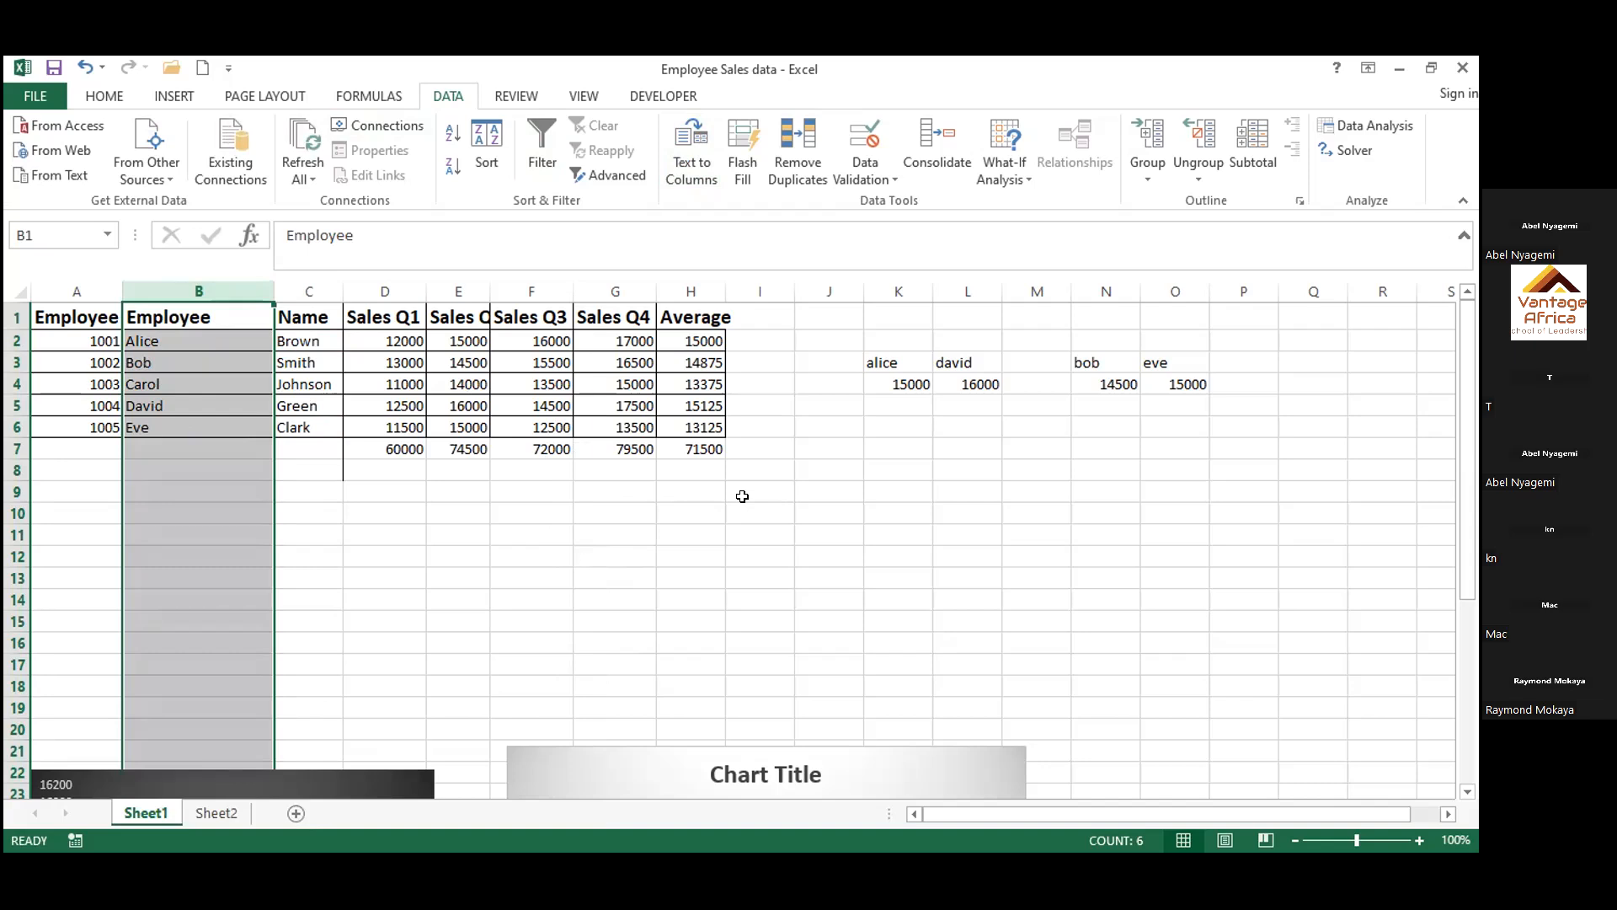
Undo the Text to Columns split and clear the restored test region West from cell C7
left_click(84, 67)
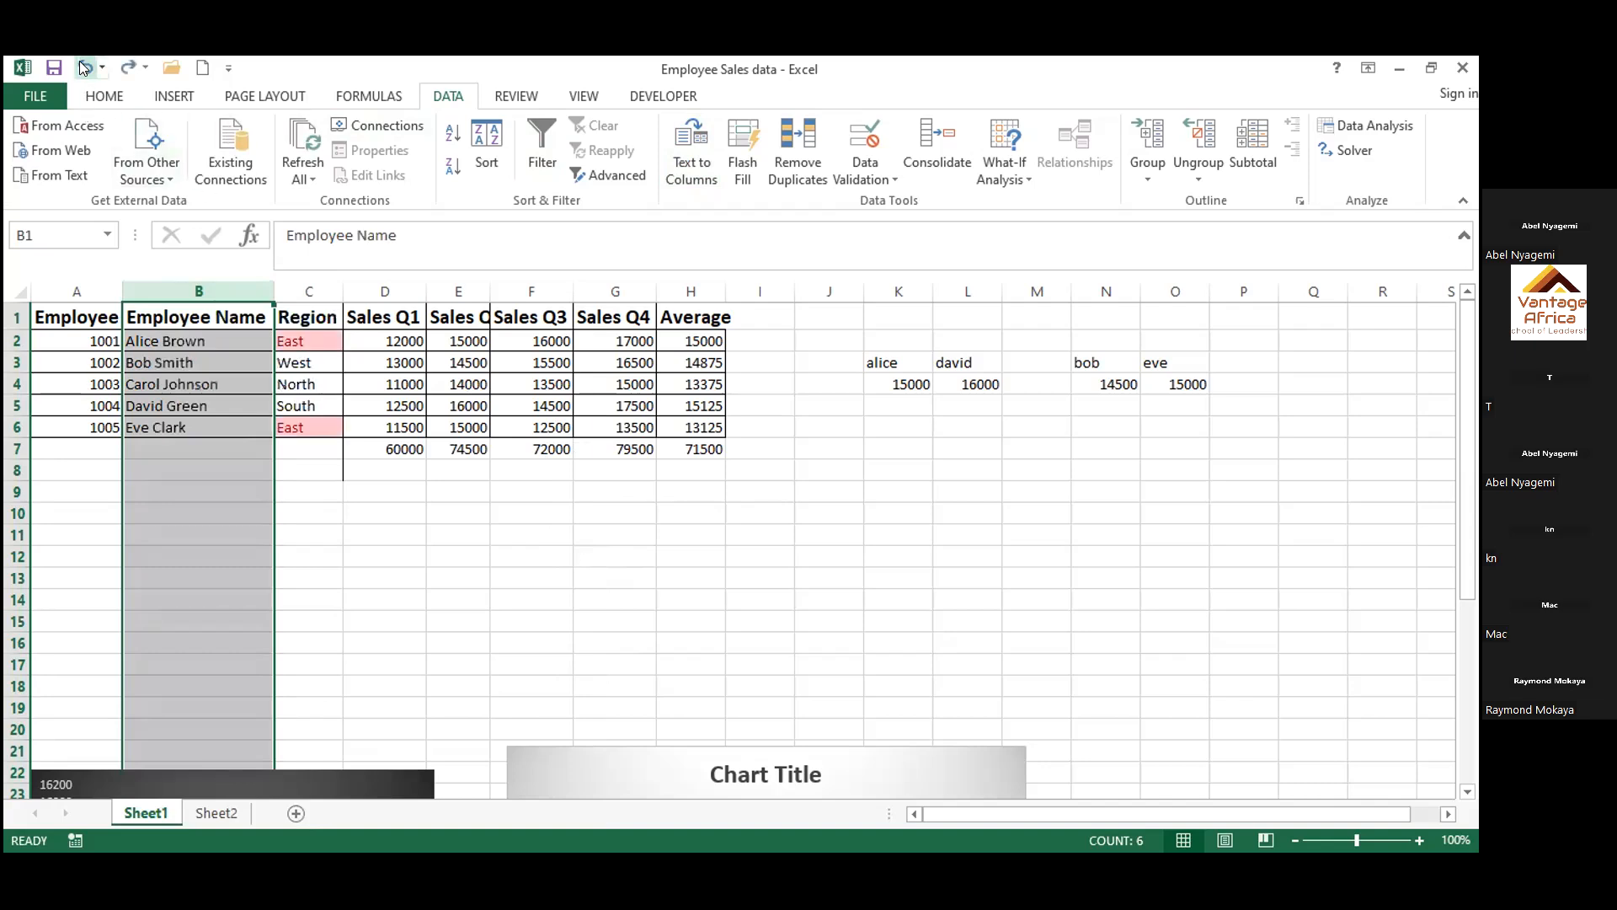
left_click(84, 67)
left_click(540, 573)
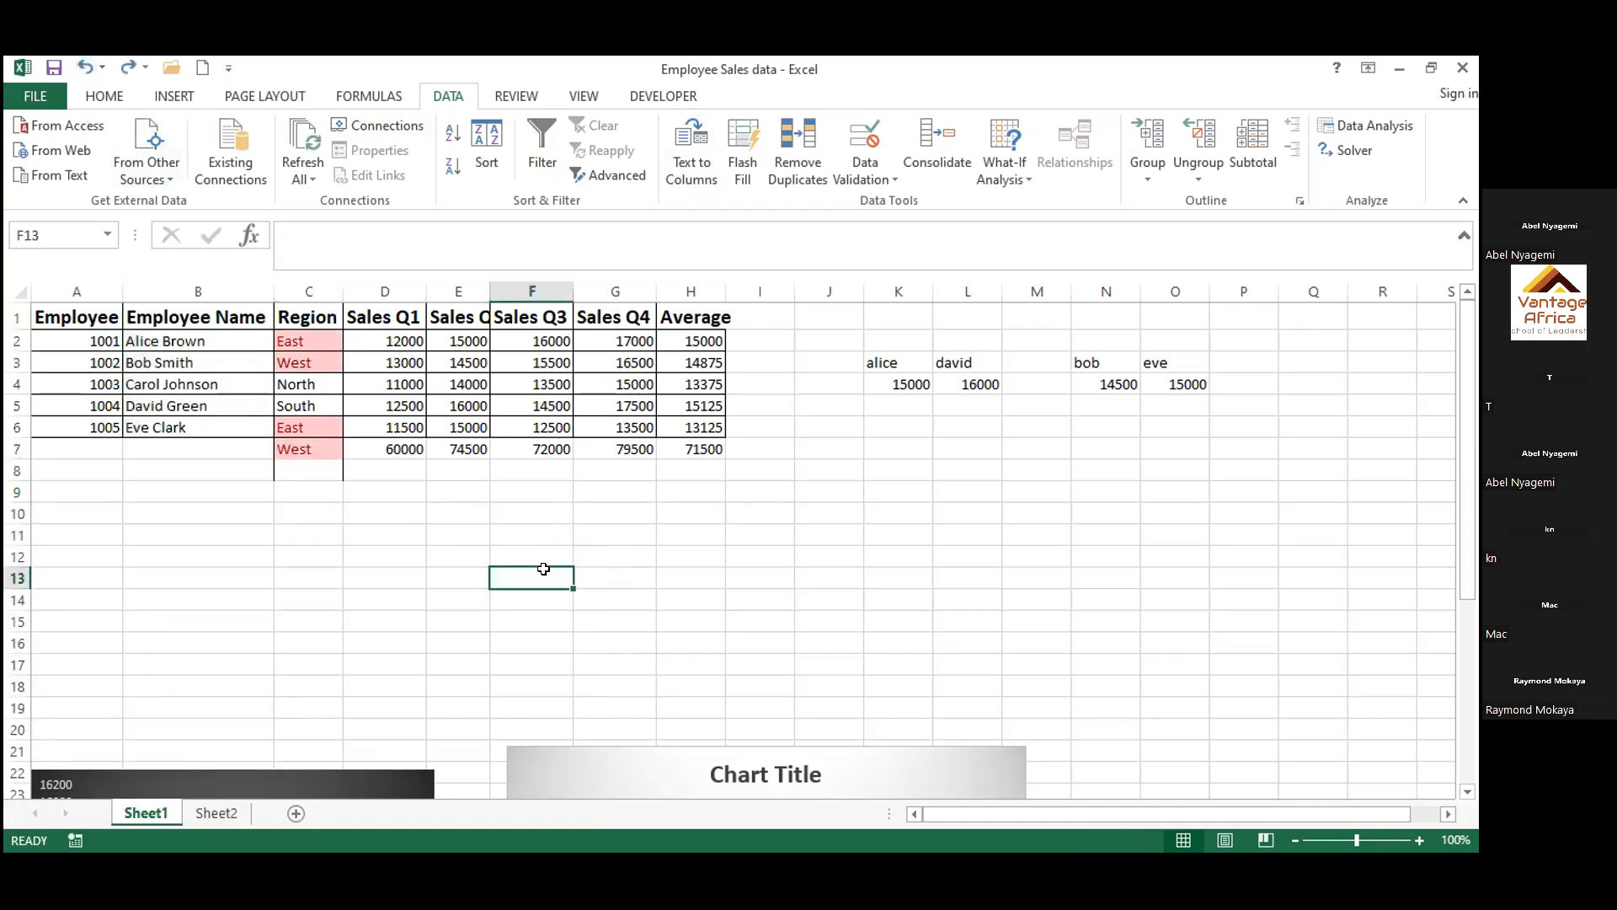
left_click(319, 449)
key("Delete")
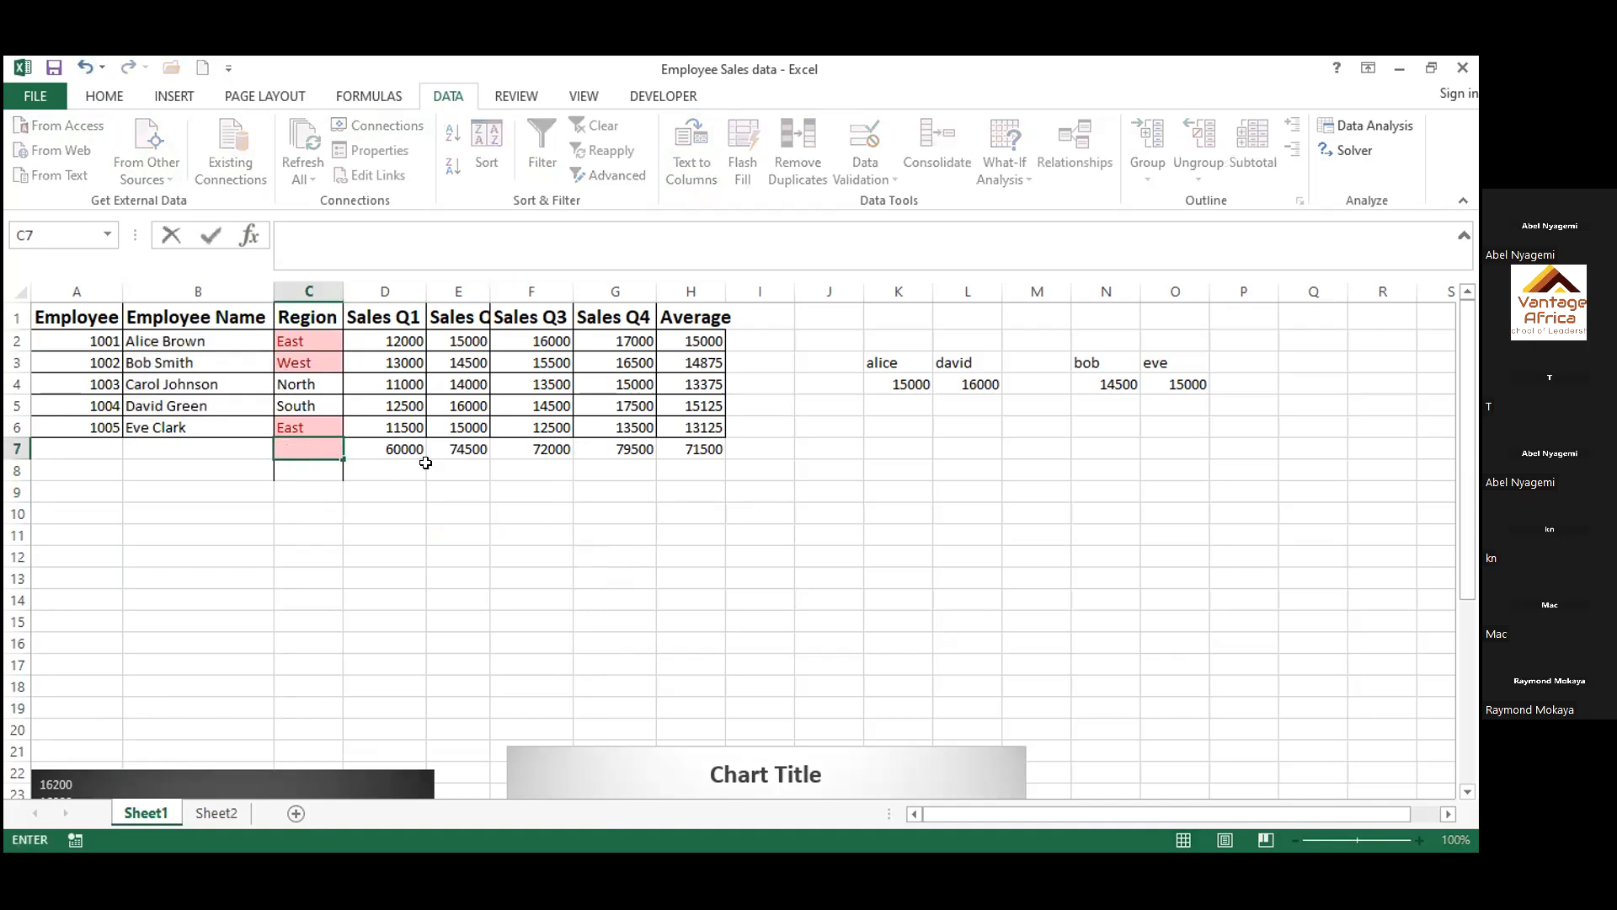
left_click(897, 599)
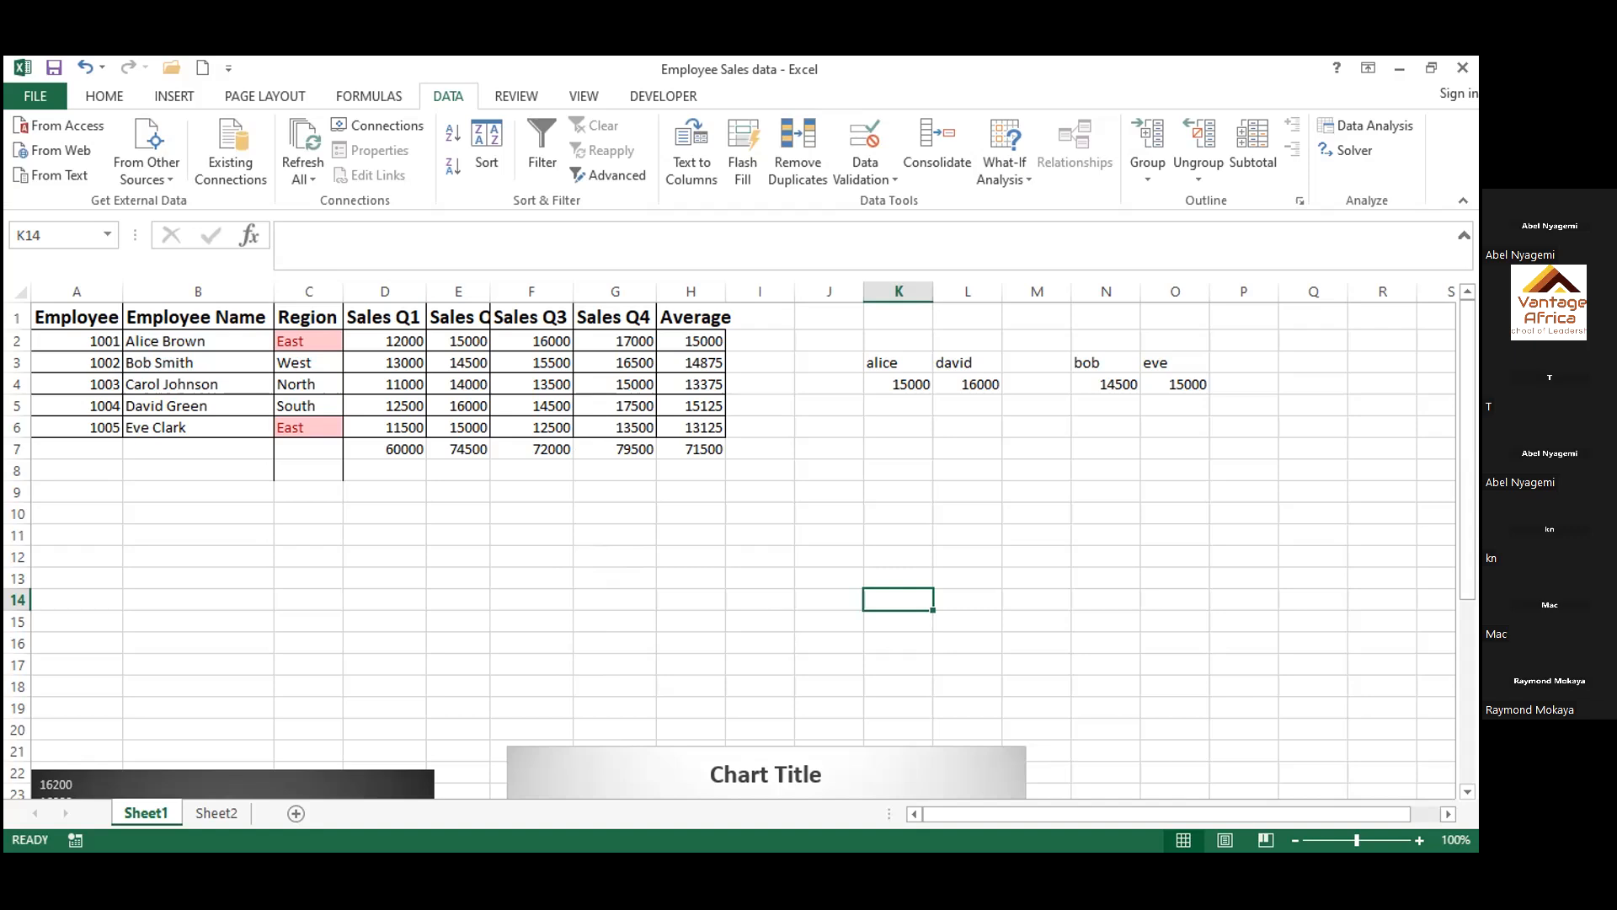
Switch to the Employee Sample Data one (1) workbook and look over the employee table on the Data sheet
key("alt+Tab")
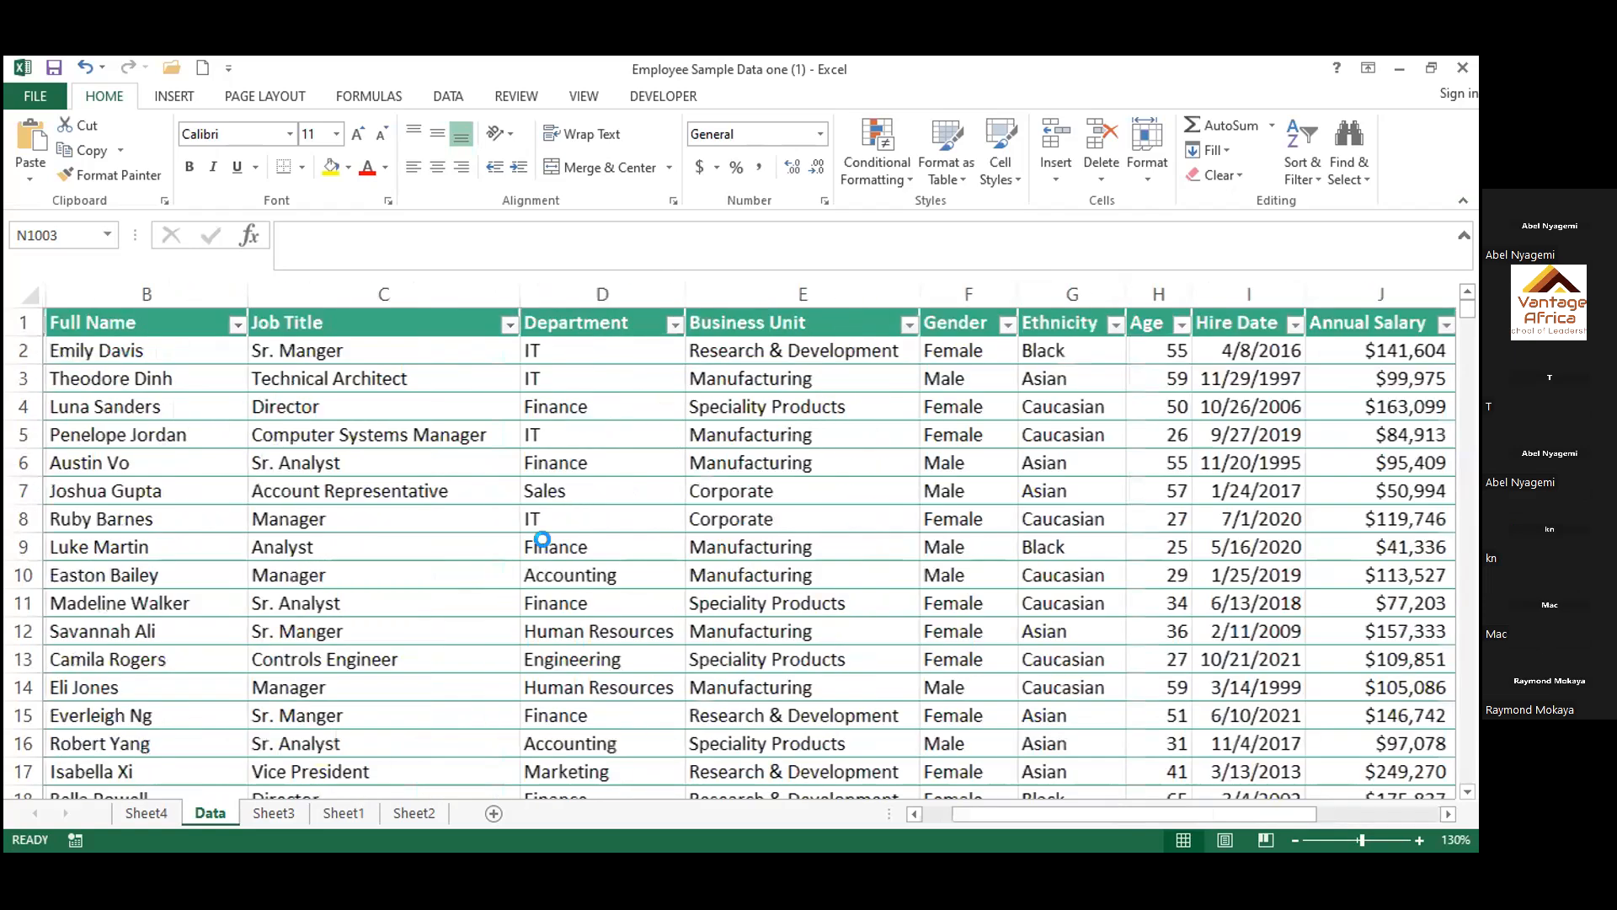
scroll(546, 545, "down", 3)
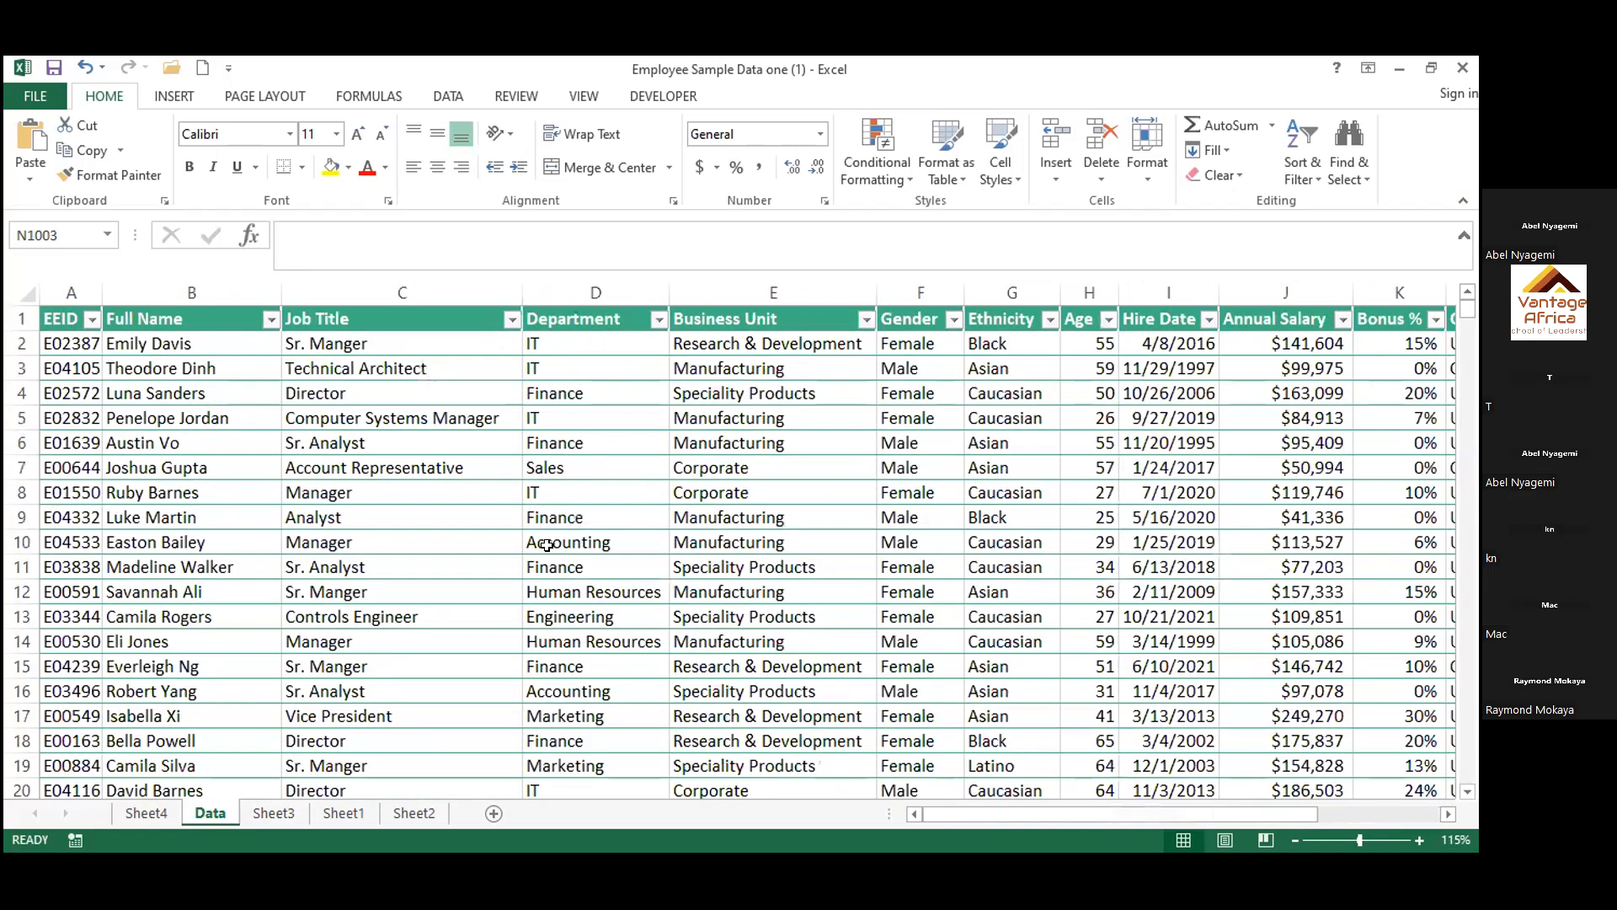
scroll(546, 545, "down", 3)
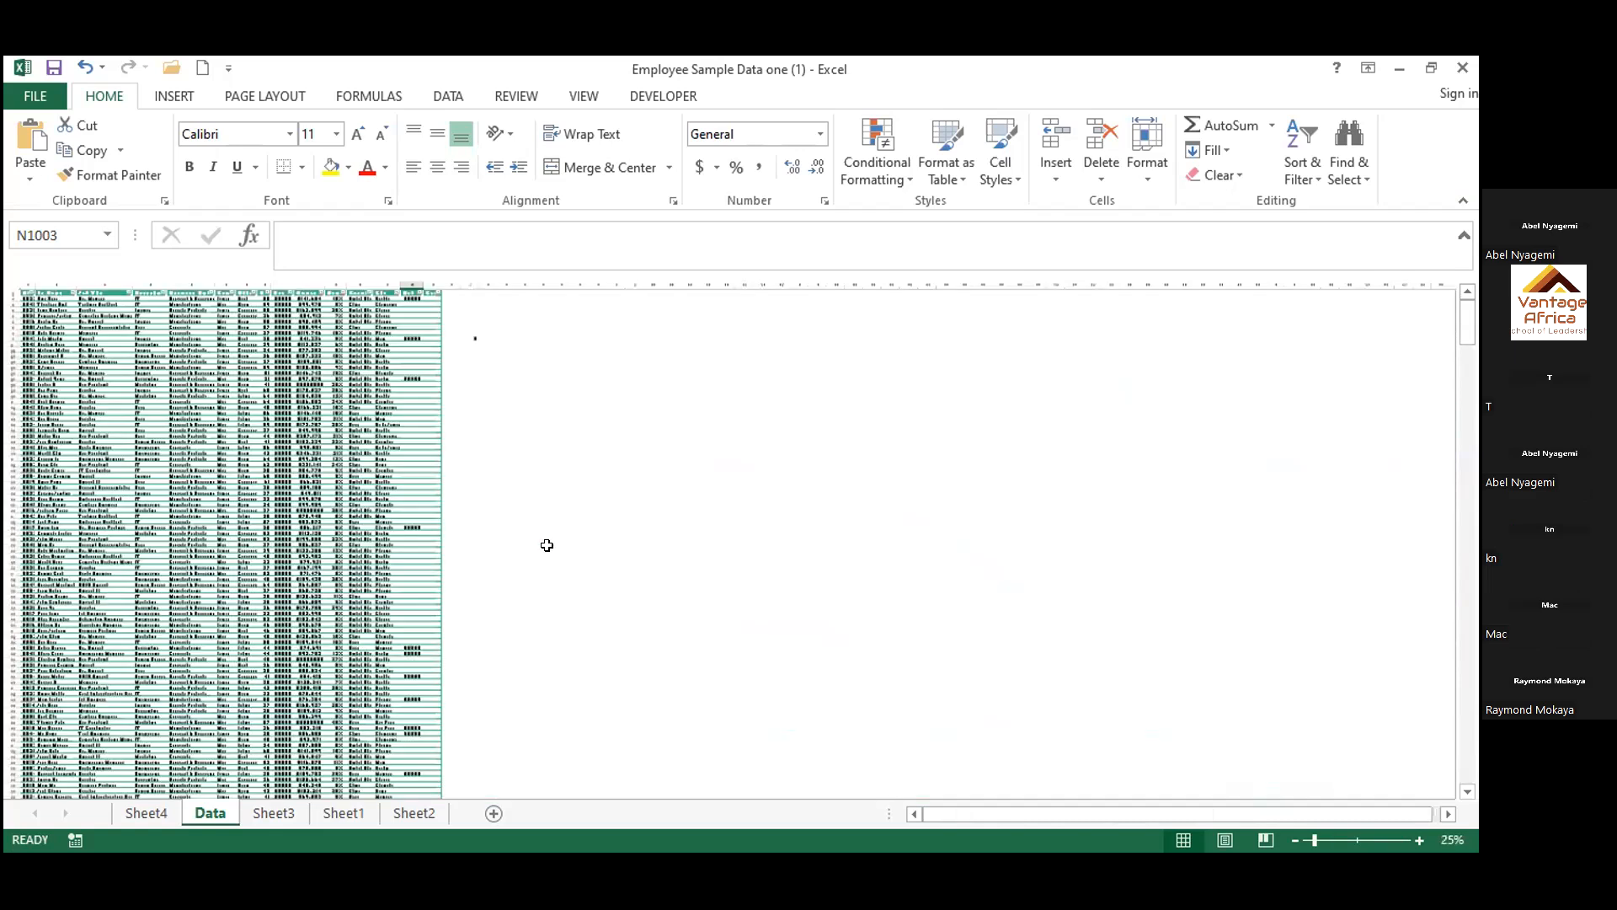
scroll(863, 711, "up", 2)
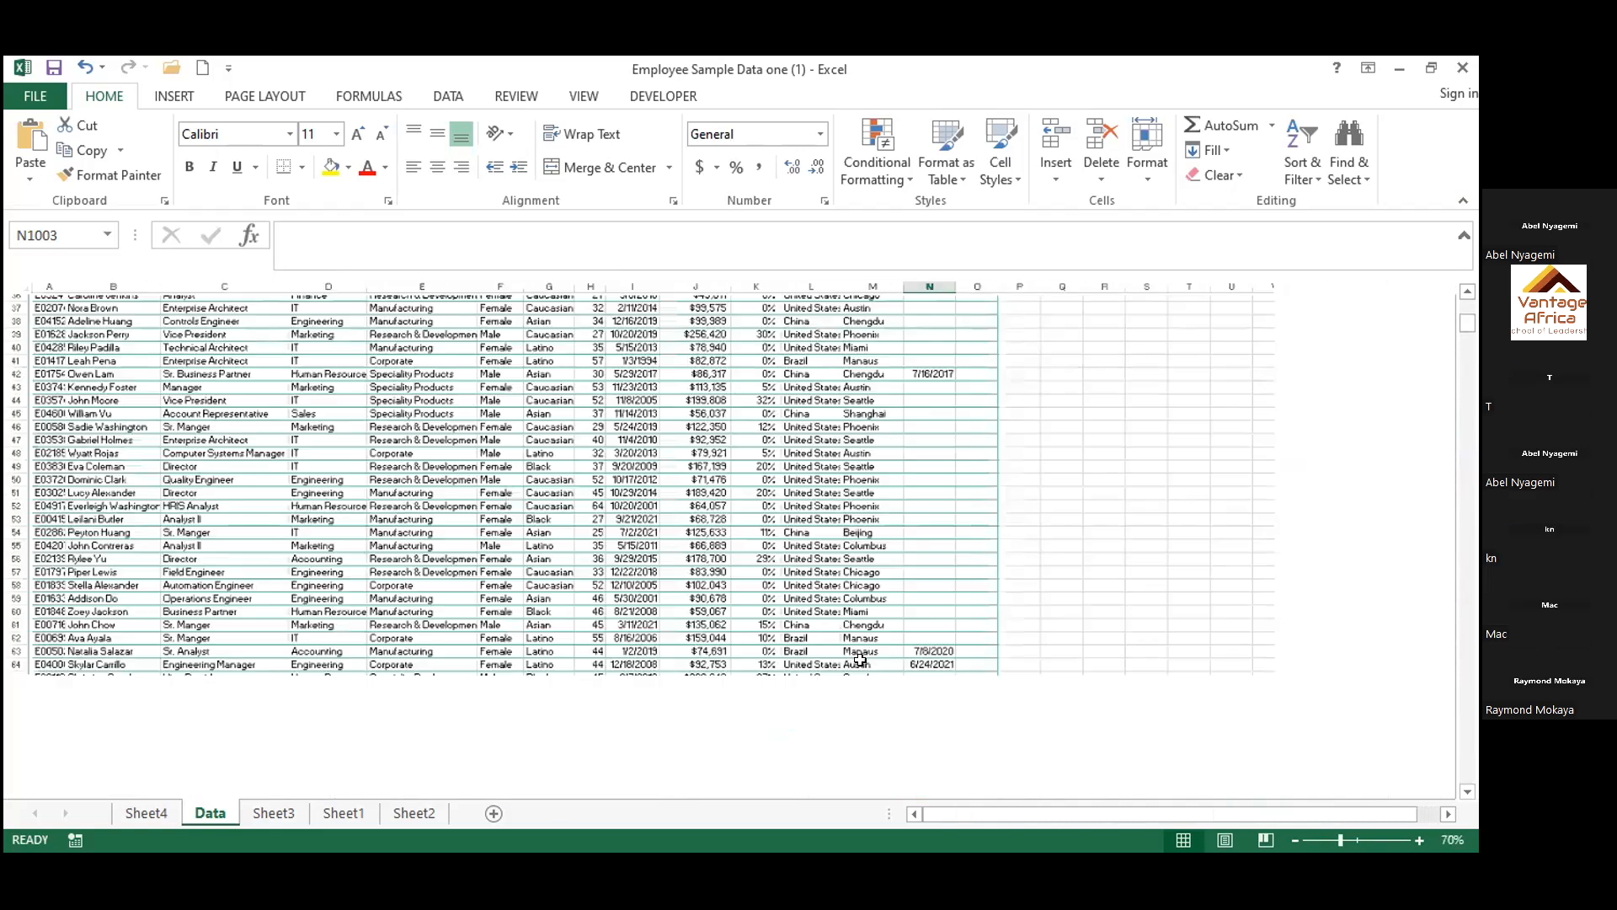
scroll(1253, 815, "up", 2)
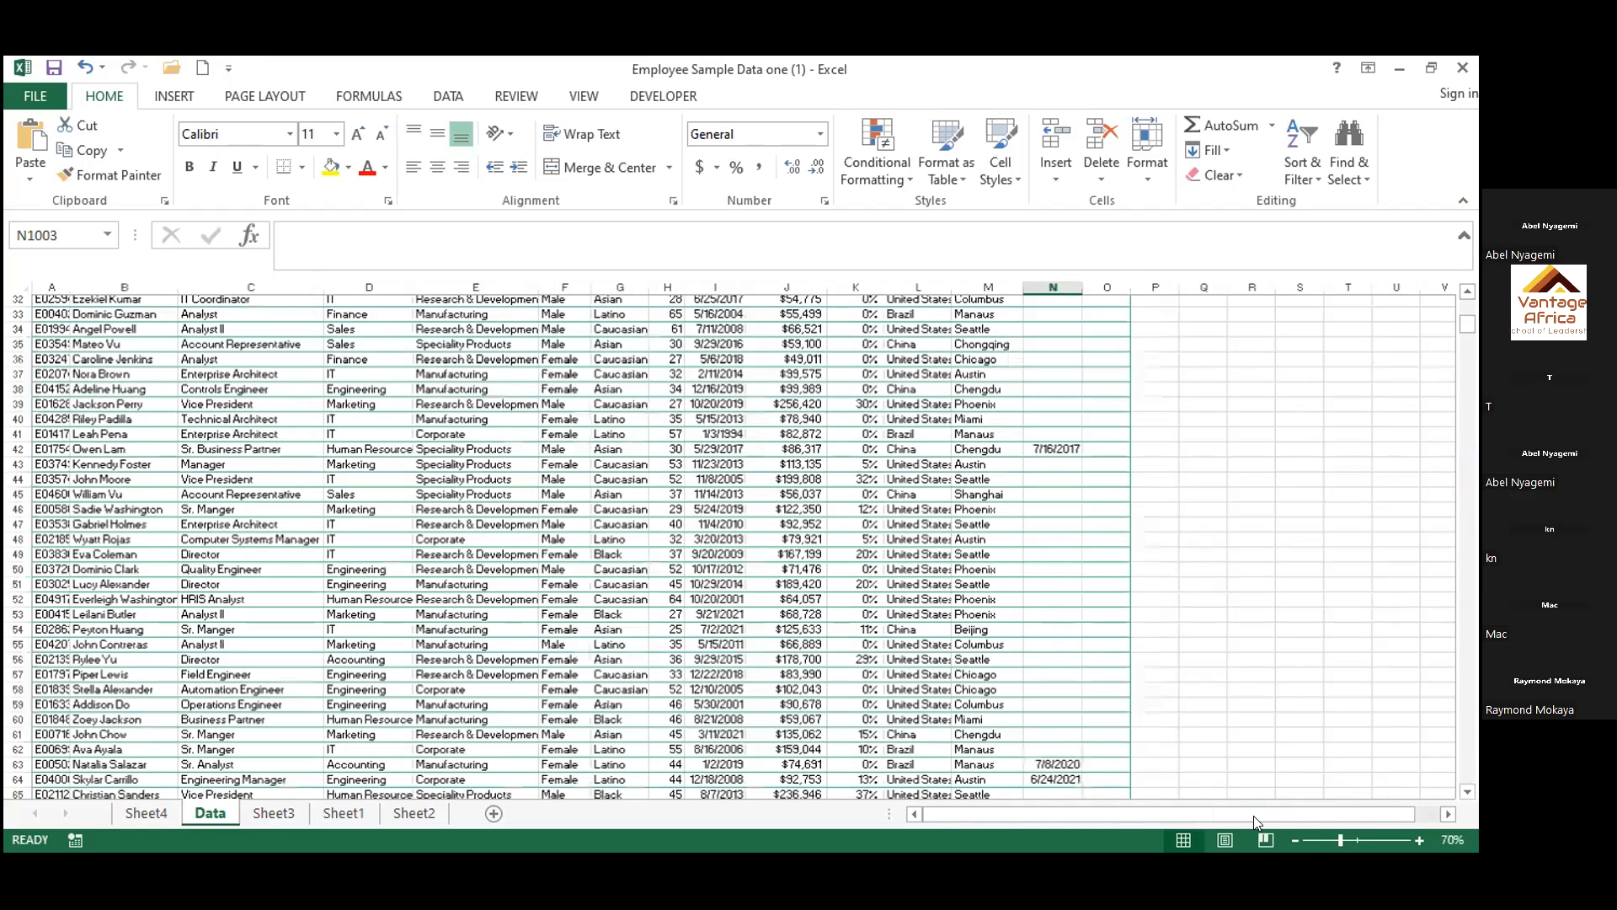
scroll(1366, 774, "up", 6)
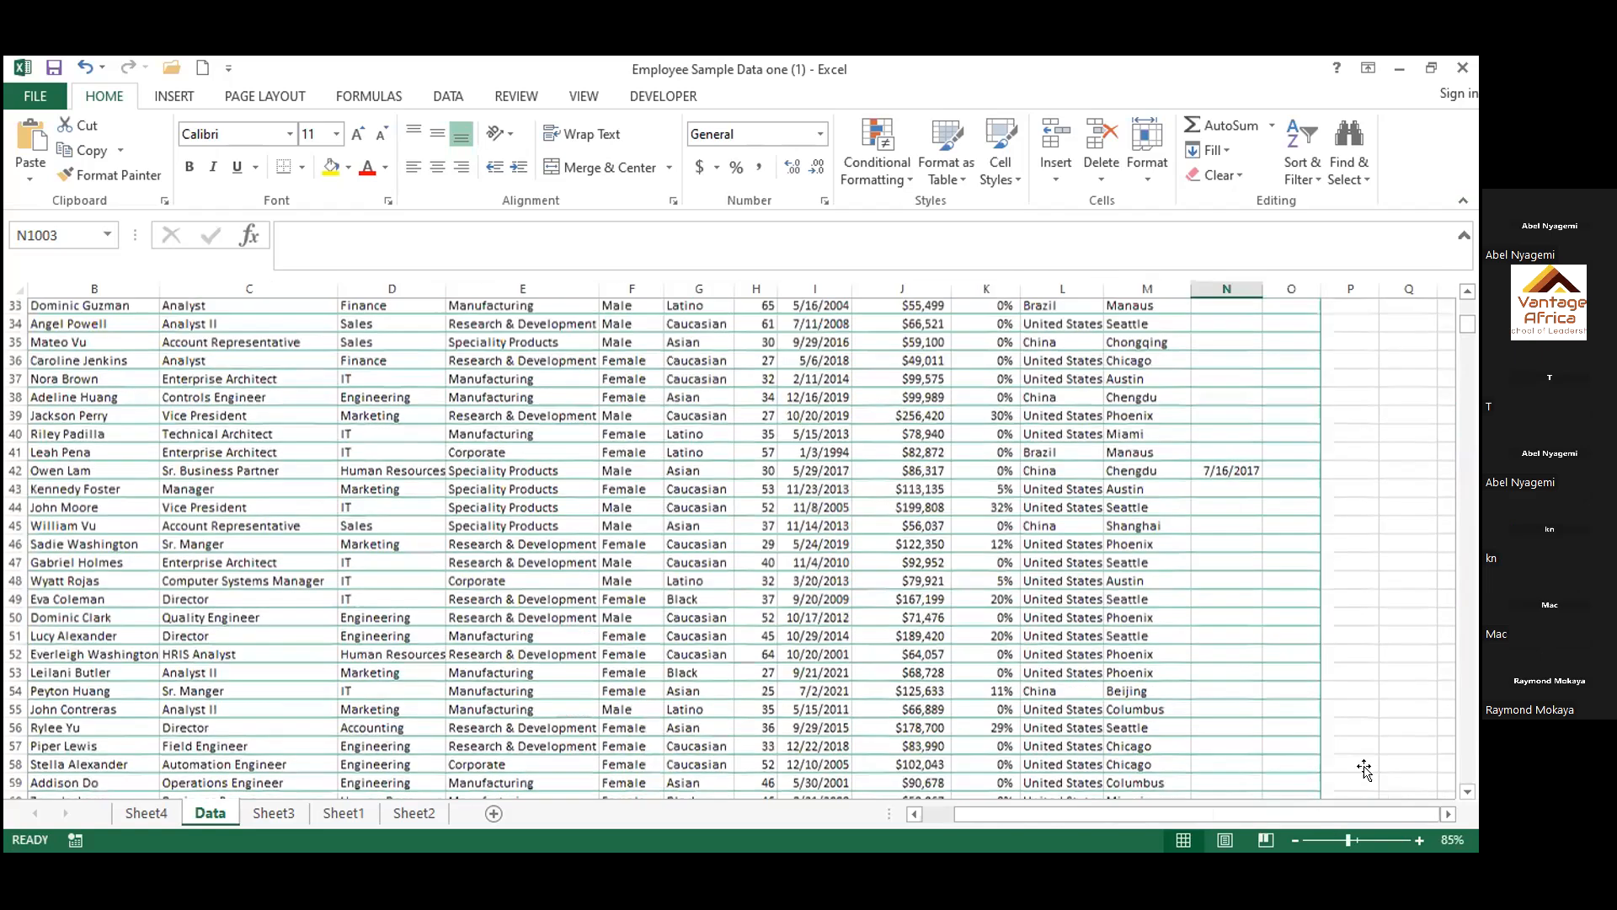
scroll(1364, 769, "up", 5)
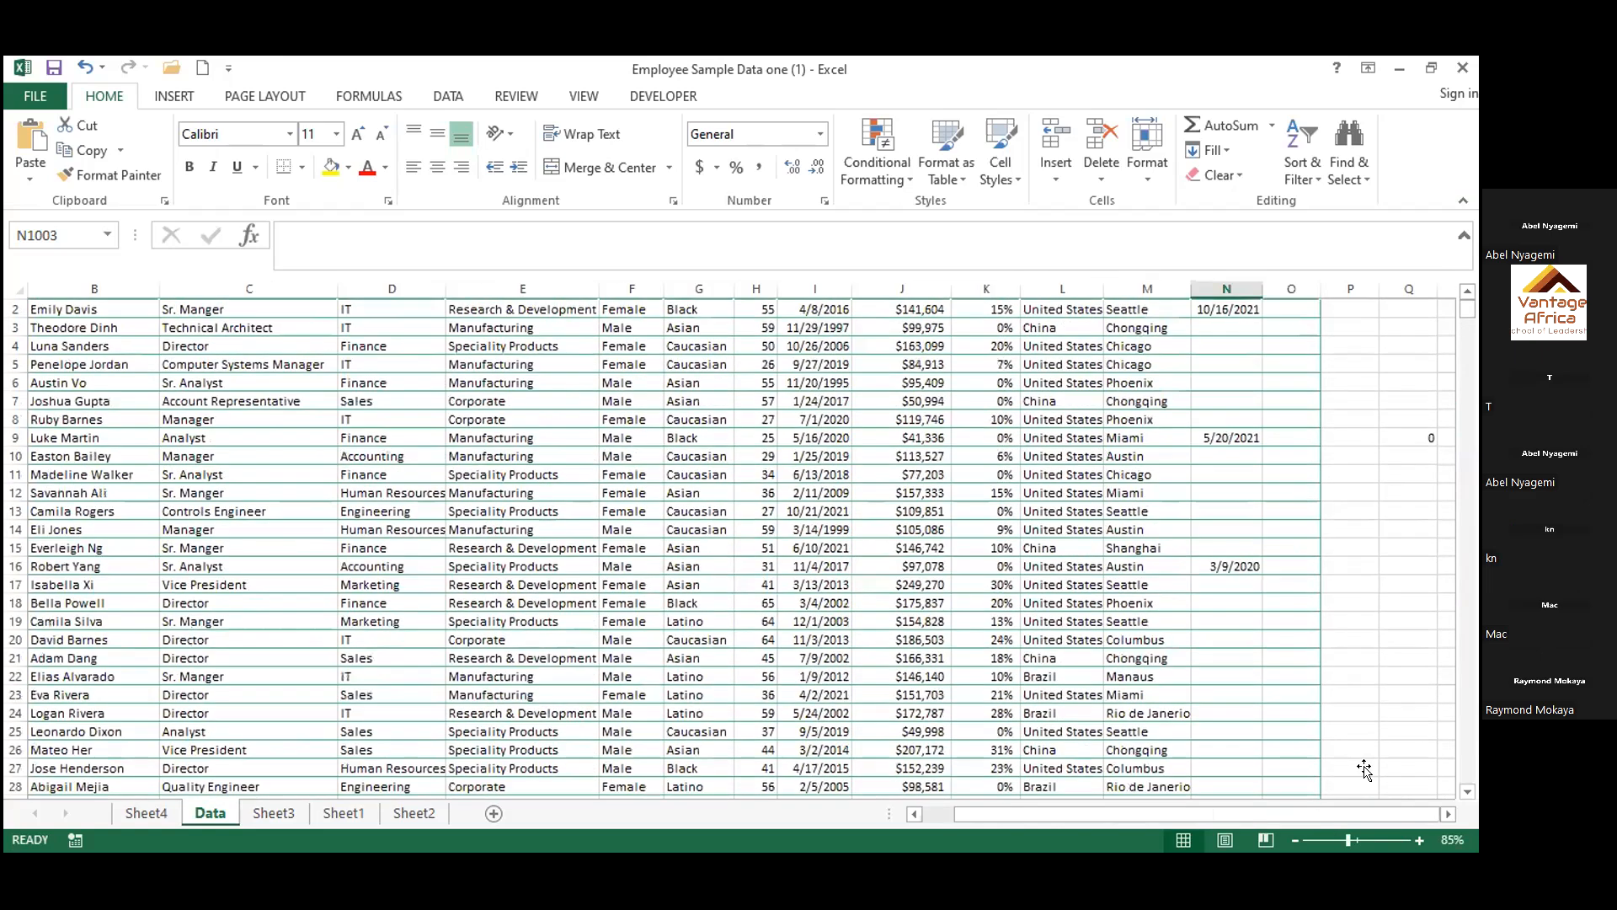
left_click(1357, 763)
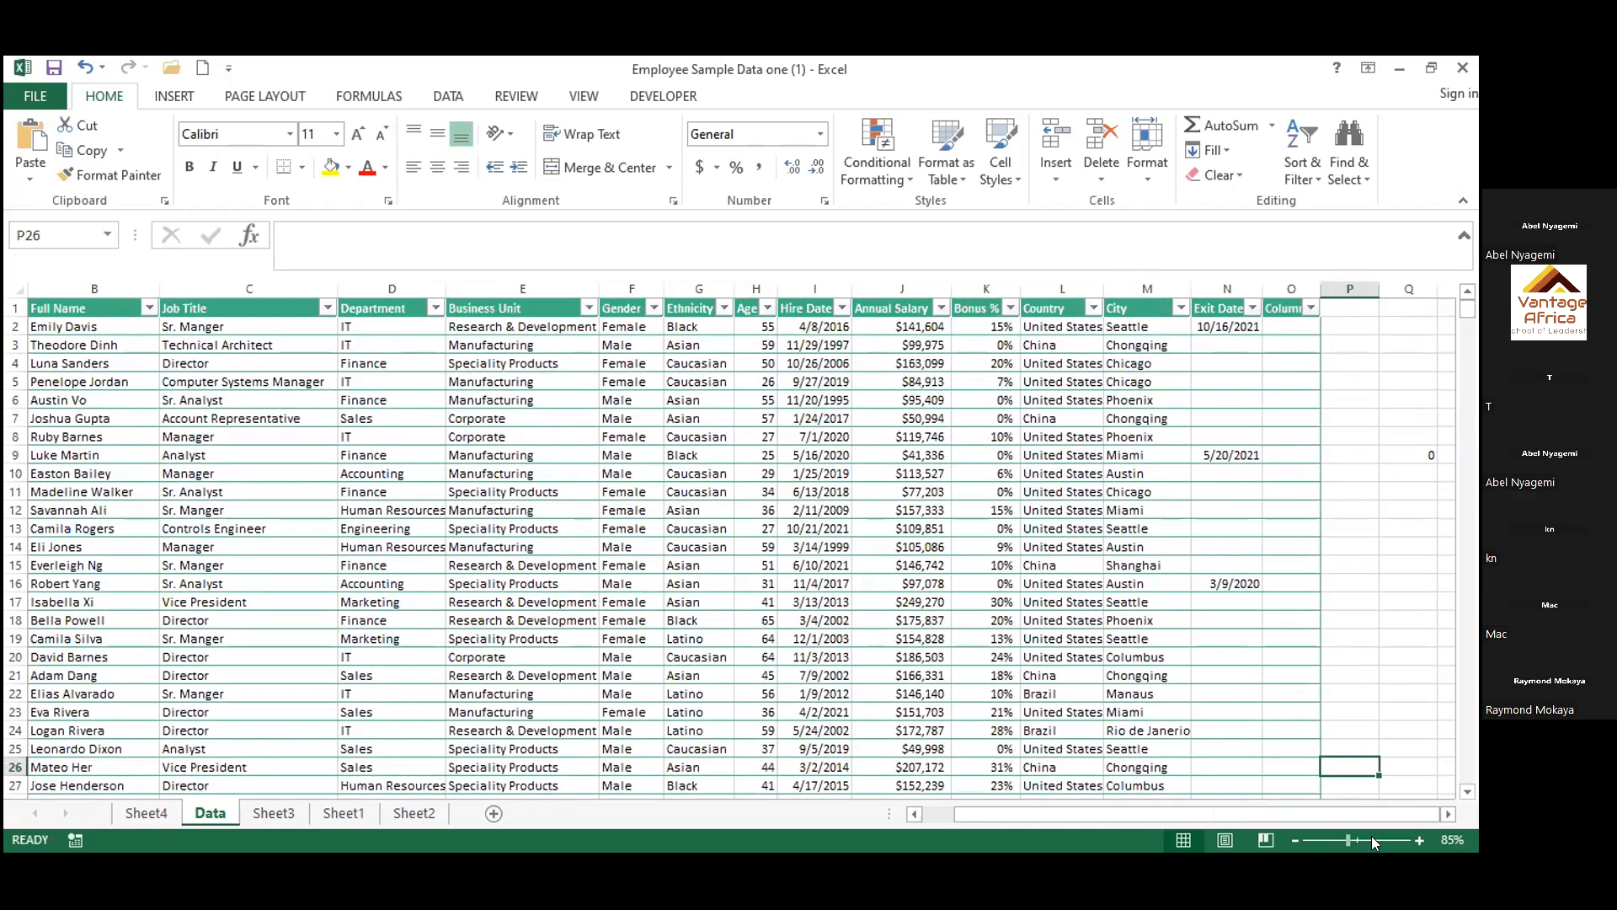
left_click(1372, 835)
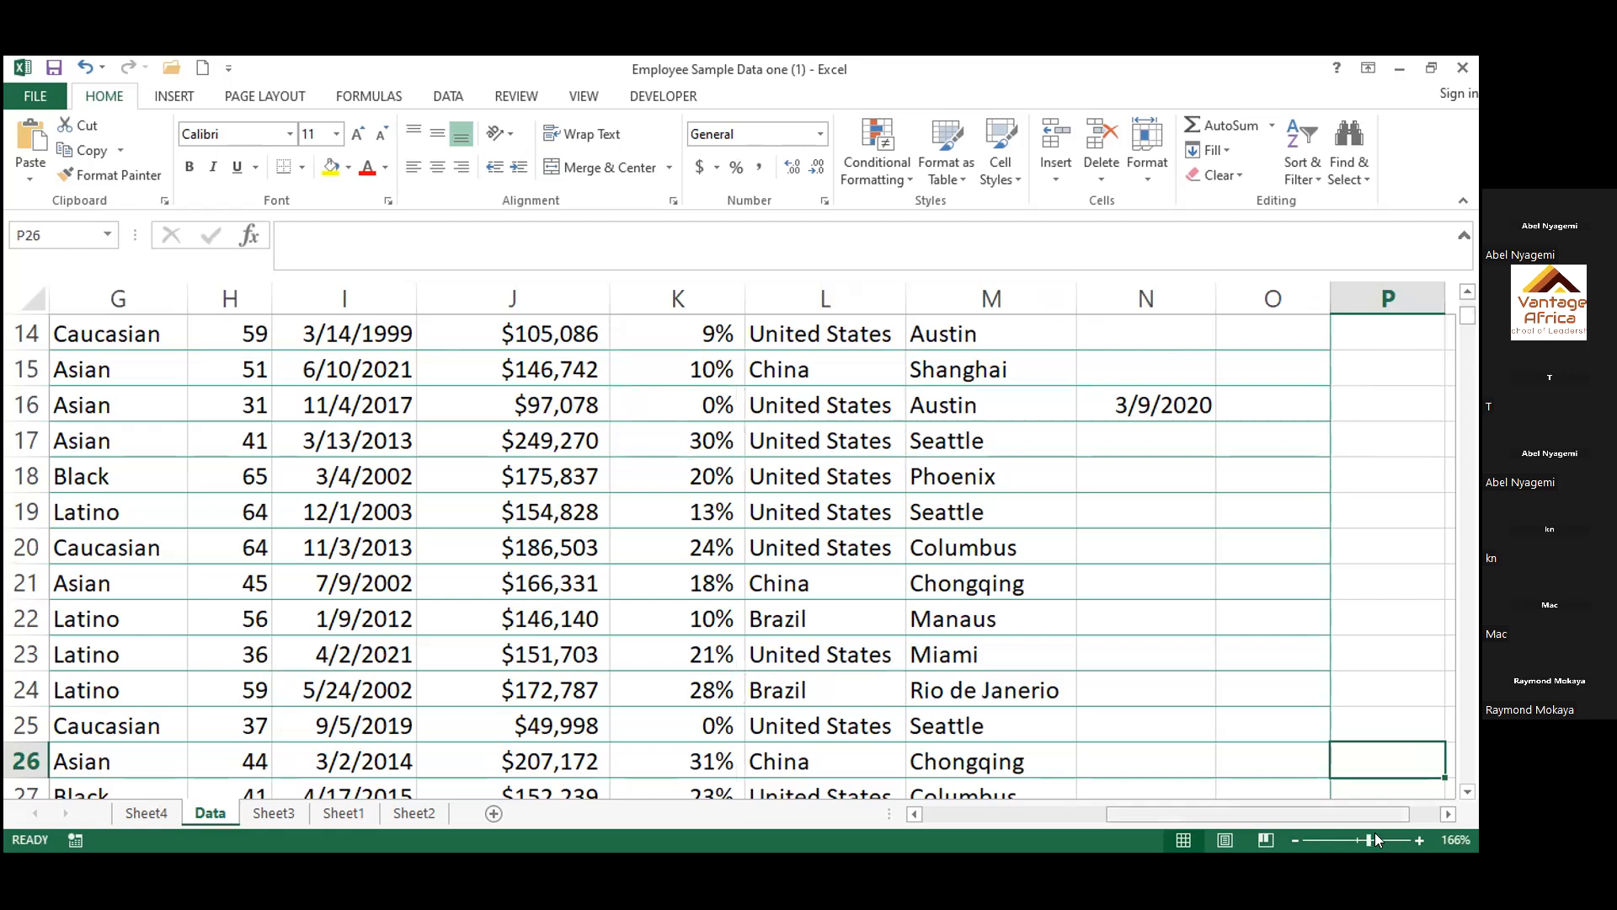
scroll(979, 570, "right", 5)
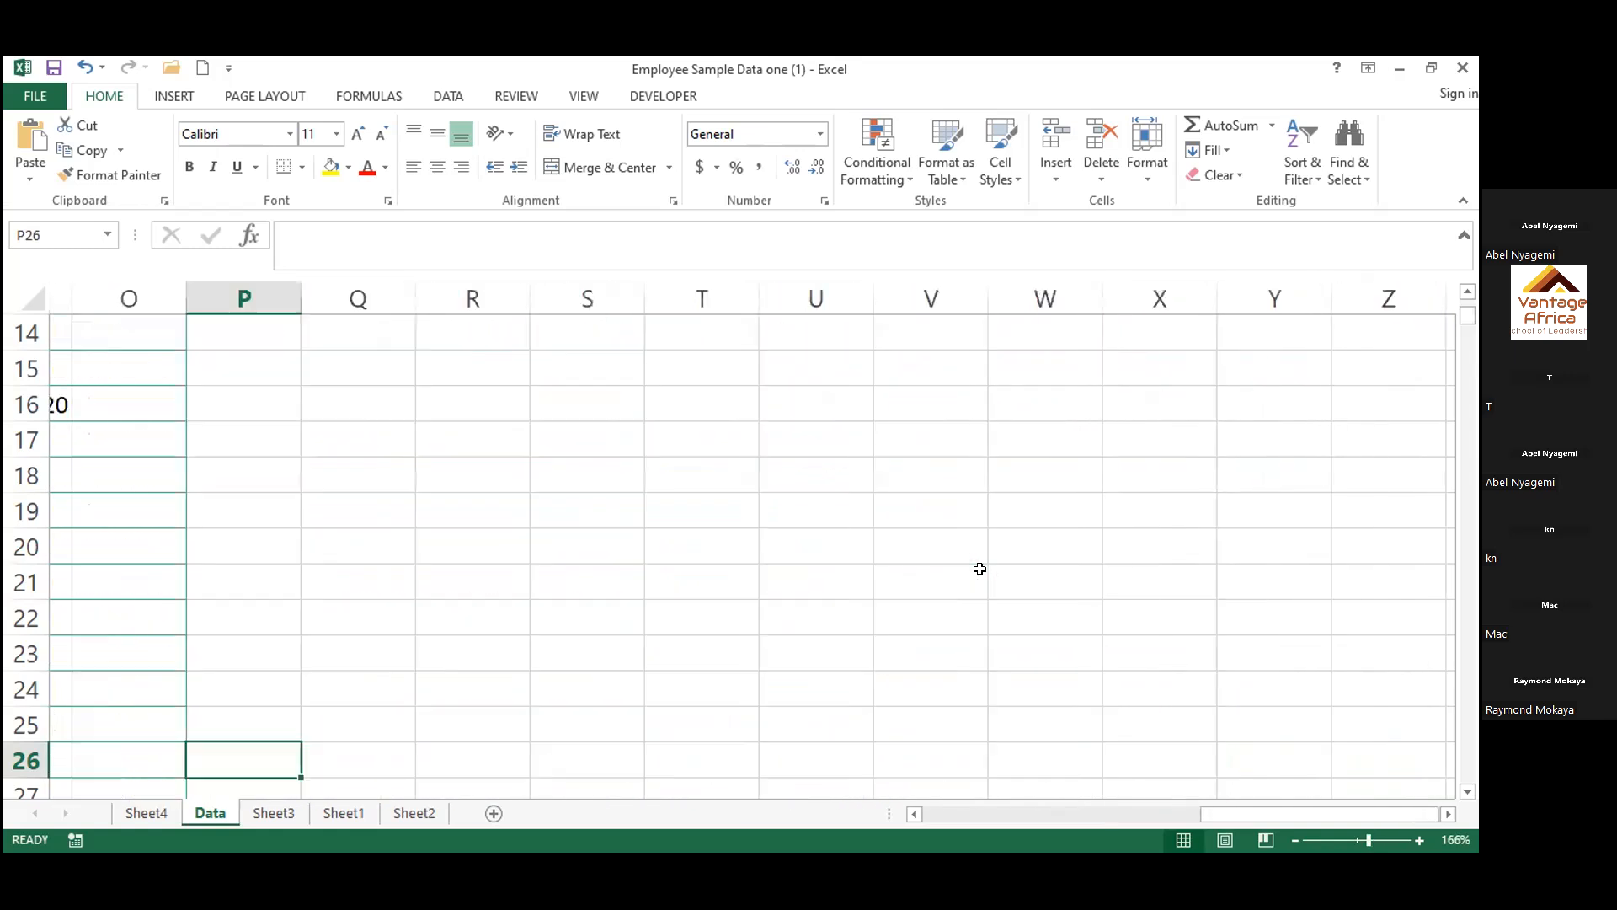
scroll(979, 569, "left", 3)
left_click(1039, 517)
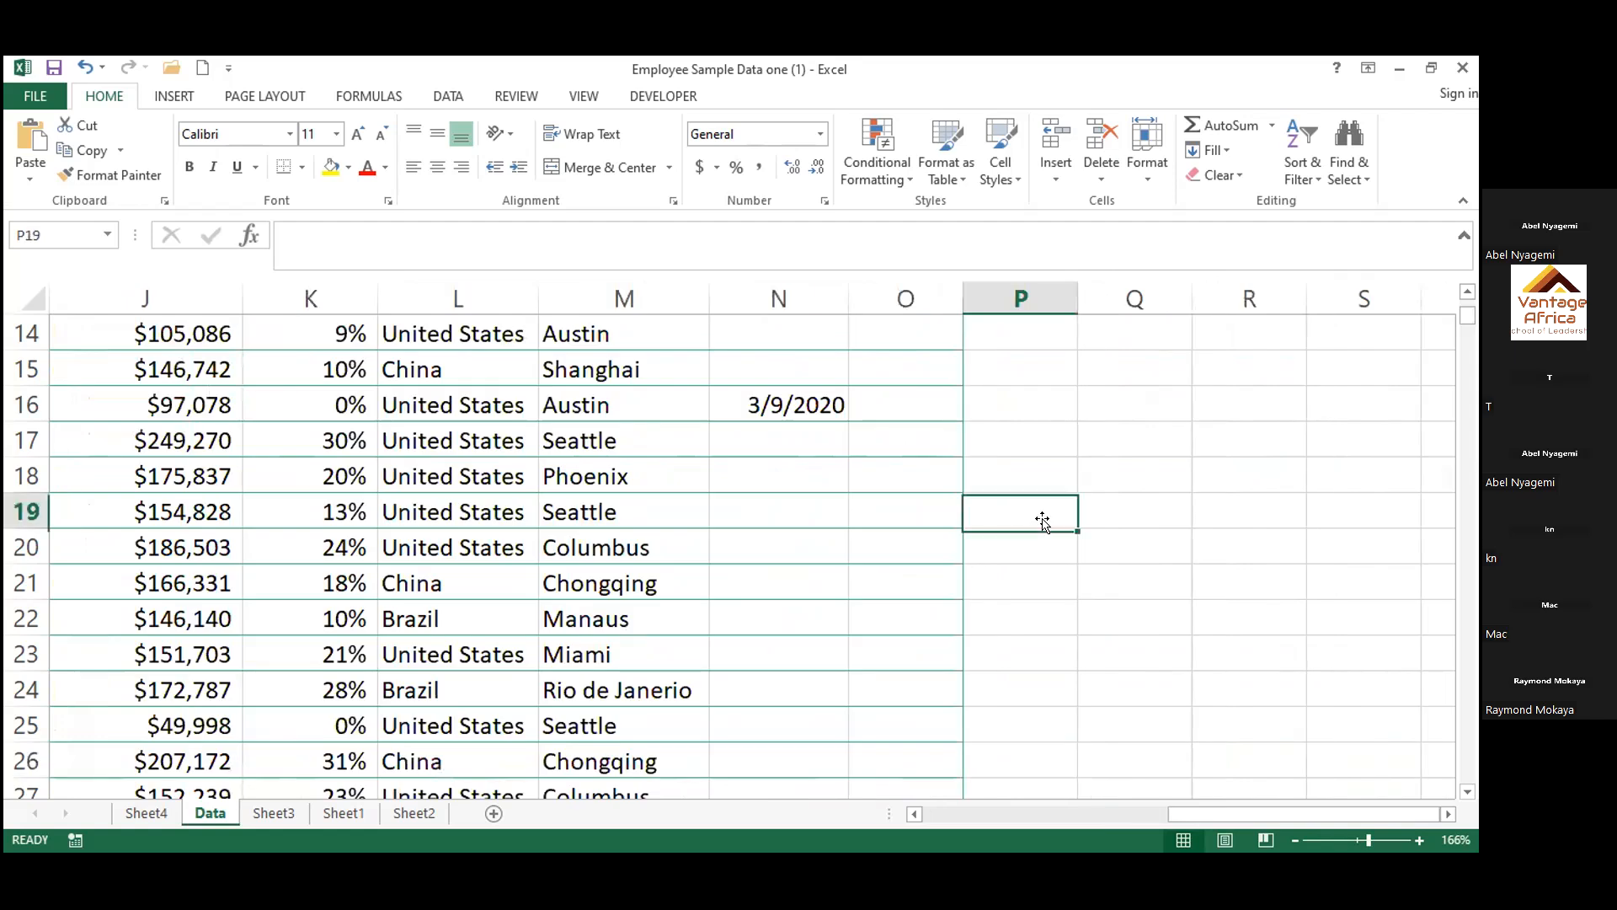
Insert a PivotTable from TBL_Employees on a new worksheet, with Job Title as rows and Sum of Age as values
left_click(617, 551)
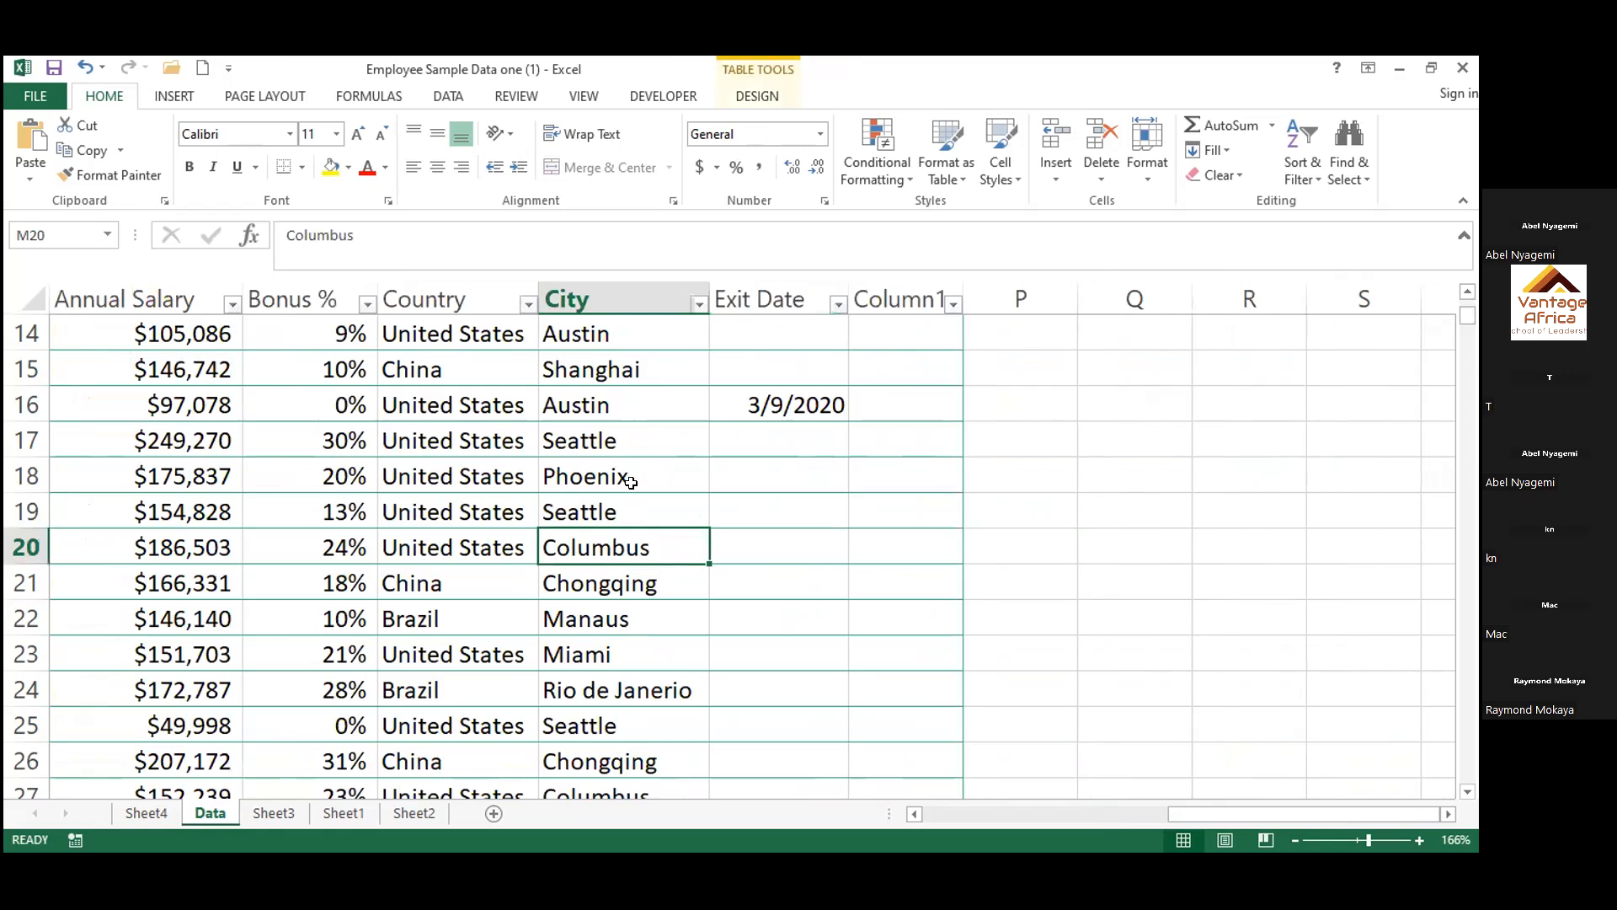
left_click(173, 97)
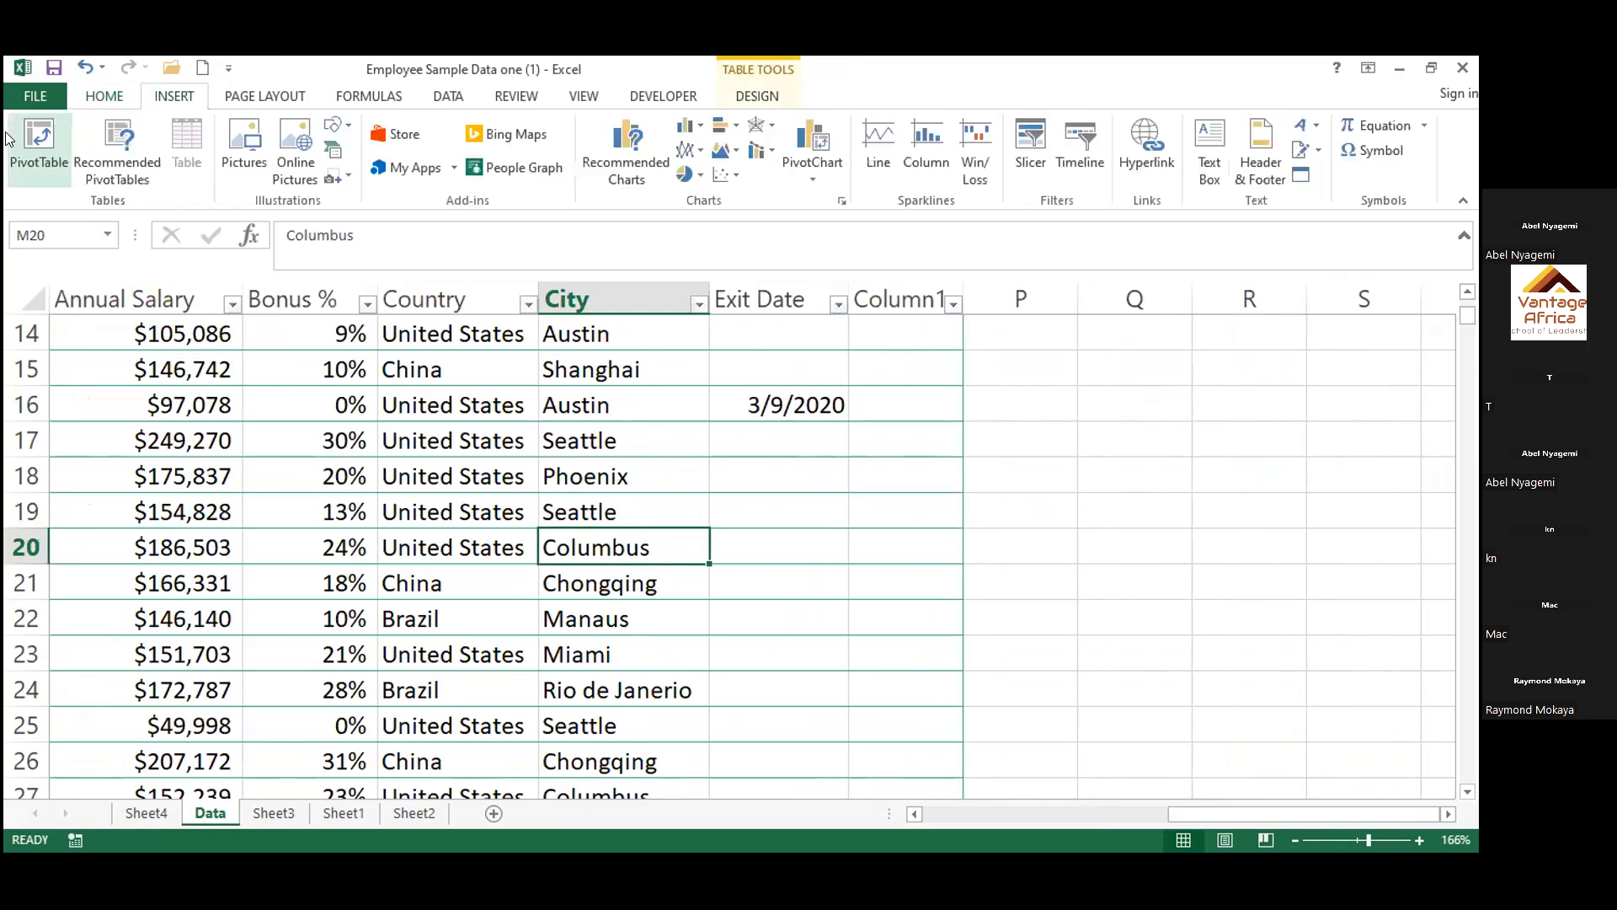
left_click(47, 135)
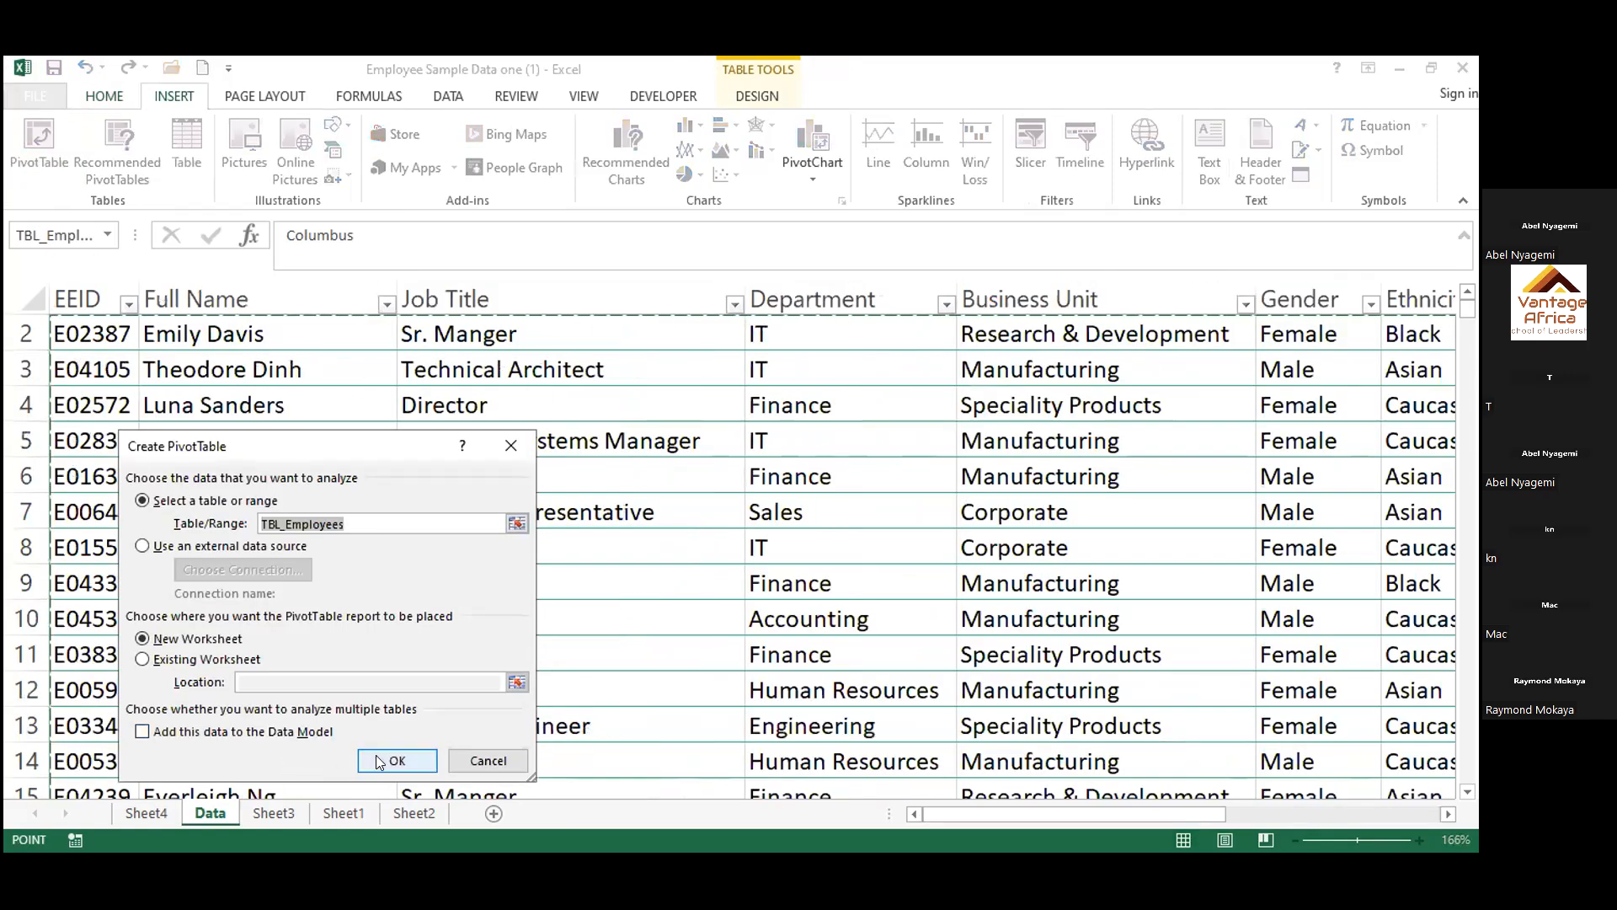
left_click(376, 755)
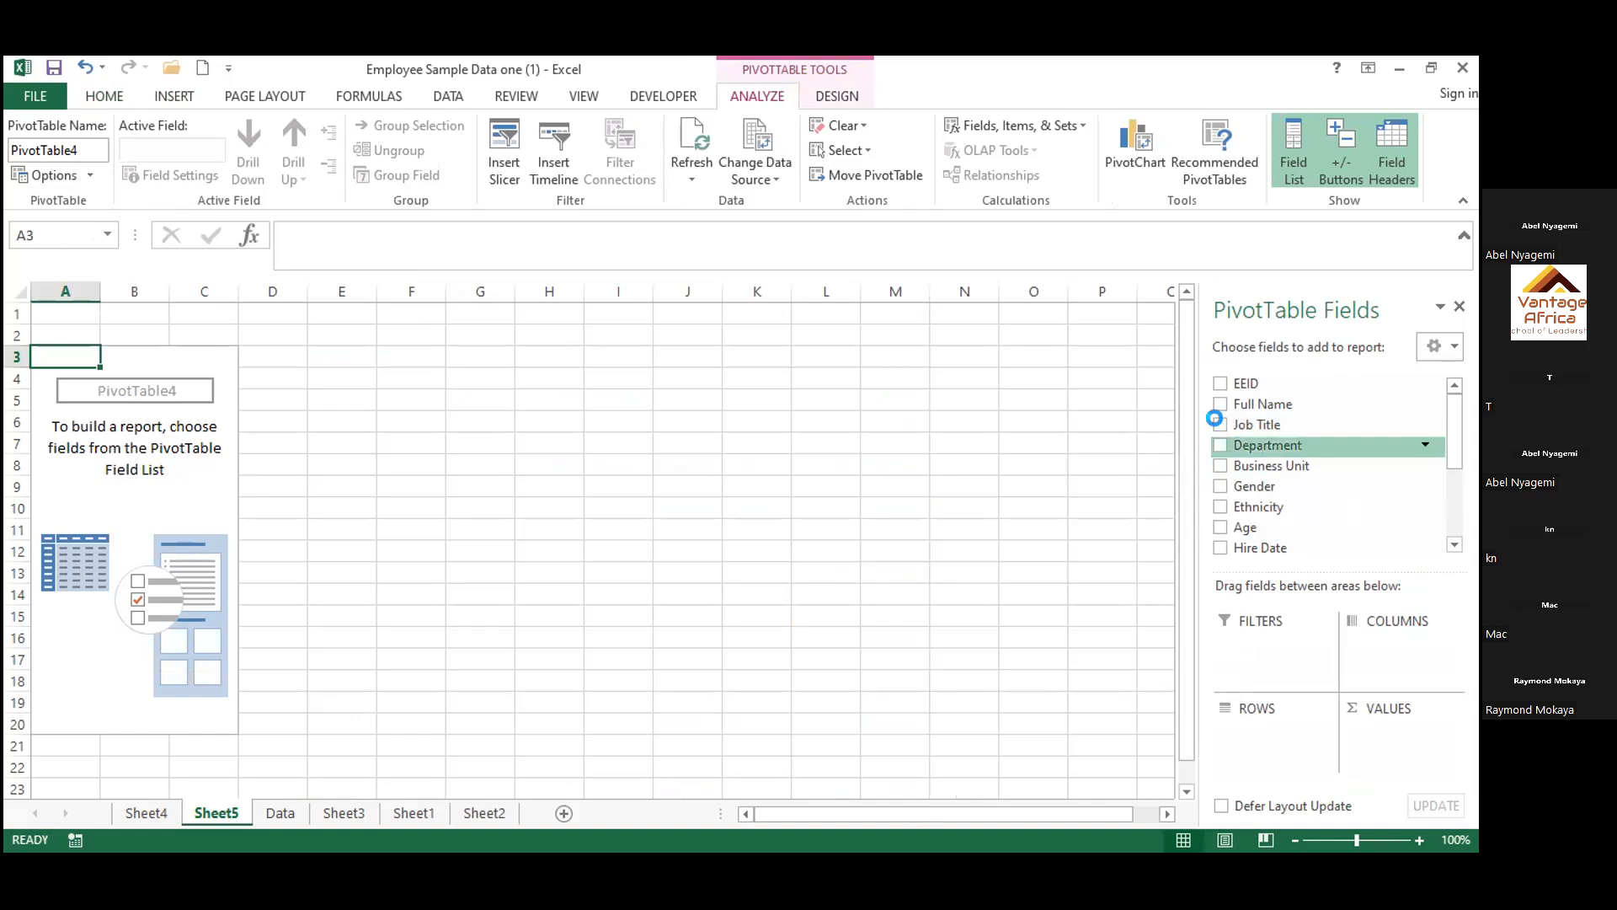
left_click_drag(1221, 424, 1398, 473)
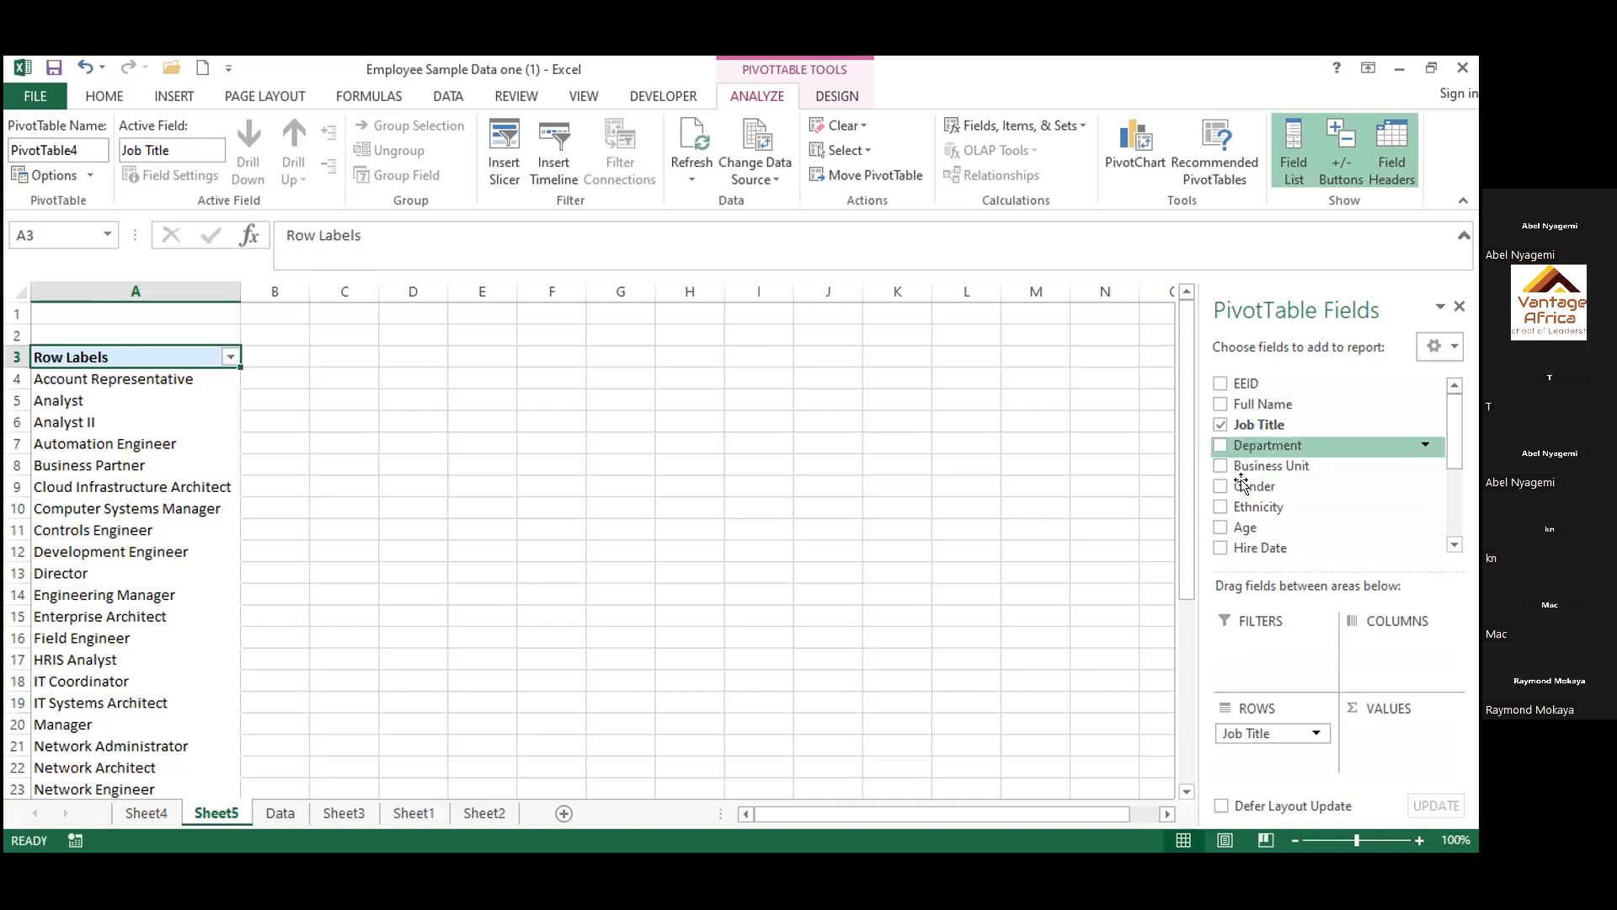
left_click(1221, 526)
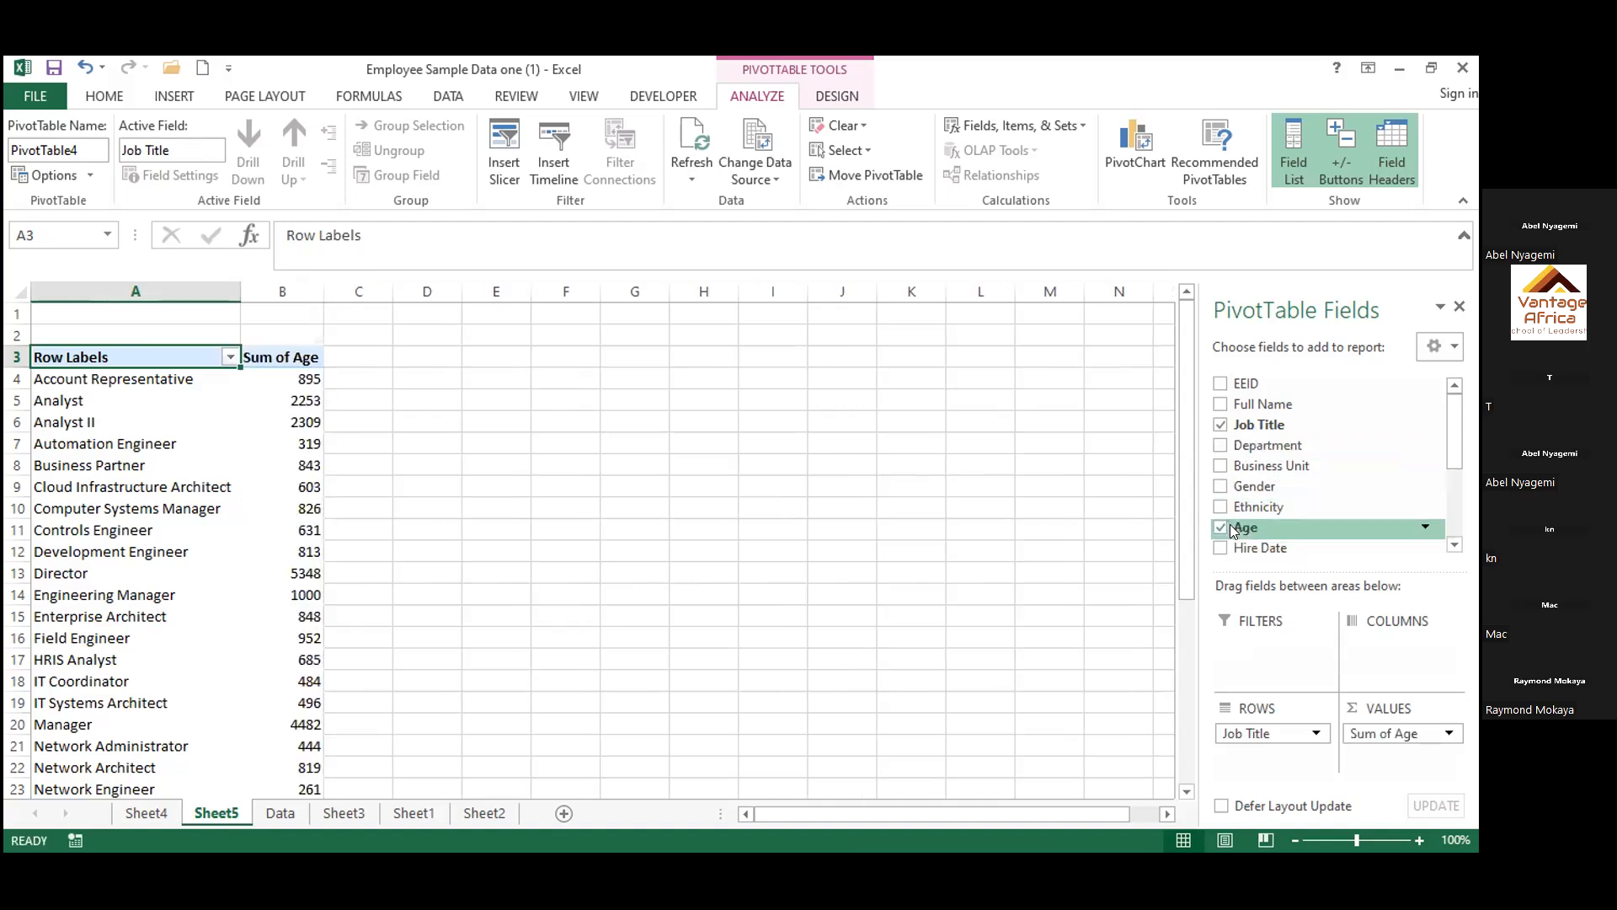
mouse_move(1228, 520)
left_mouse_down()
mouse_move(1252, 577)
mouse_move(1235, 501)
left_mouse_up()
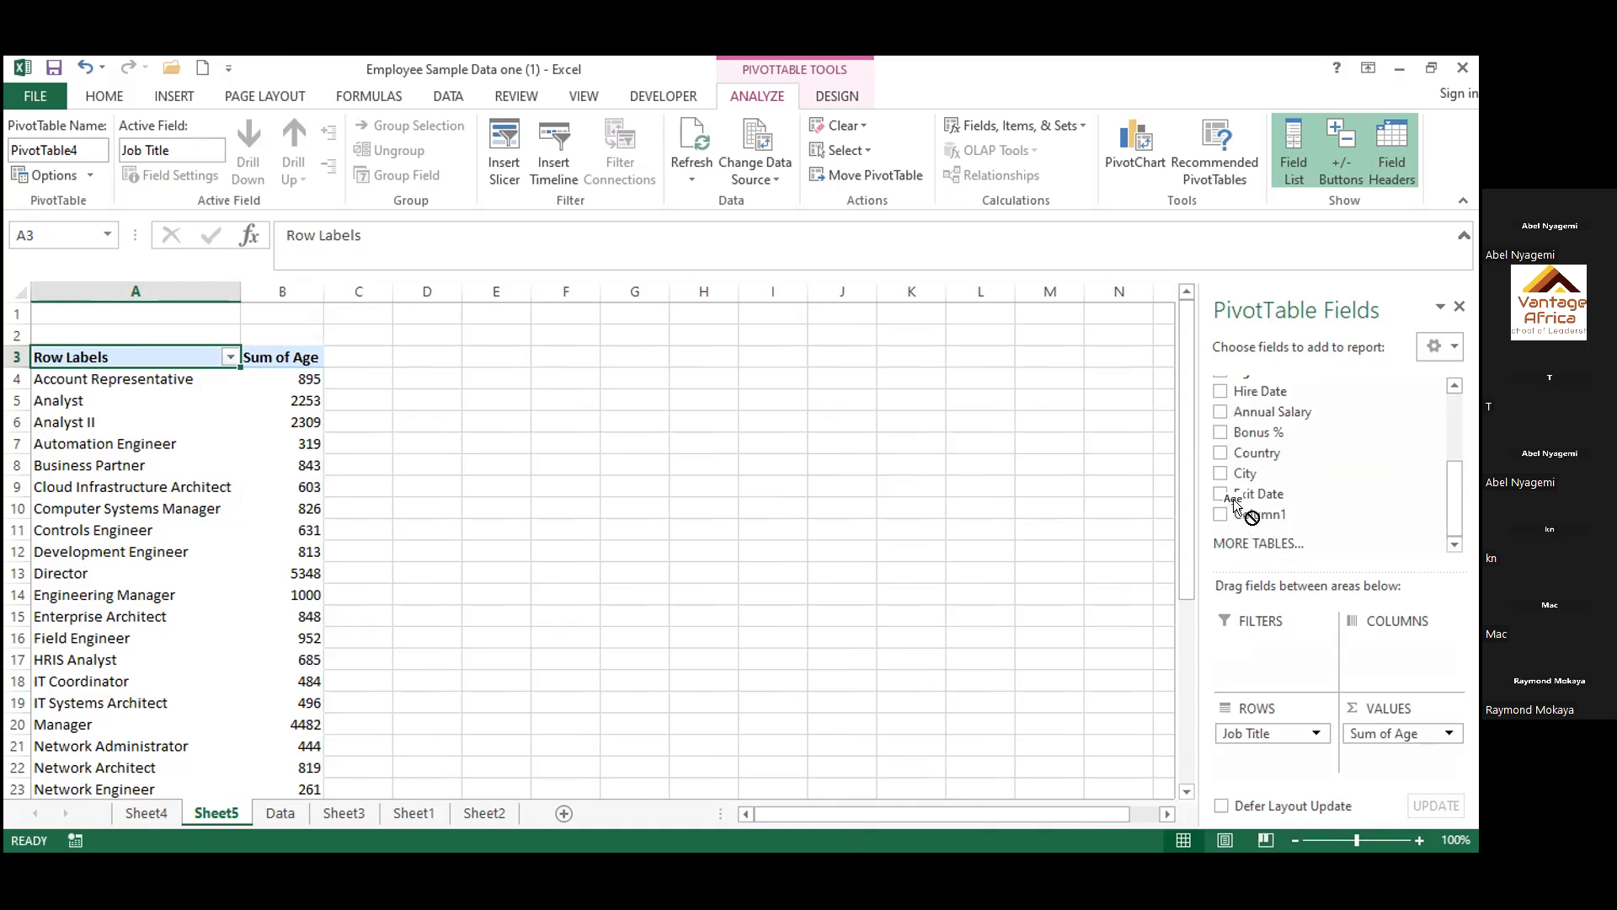
left_click_drag(1235, 505, 1367, 752)
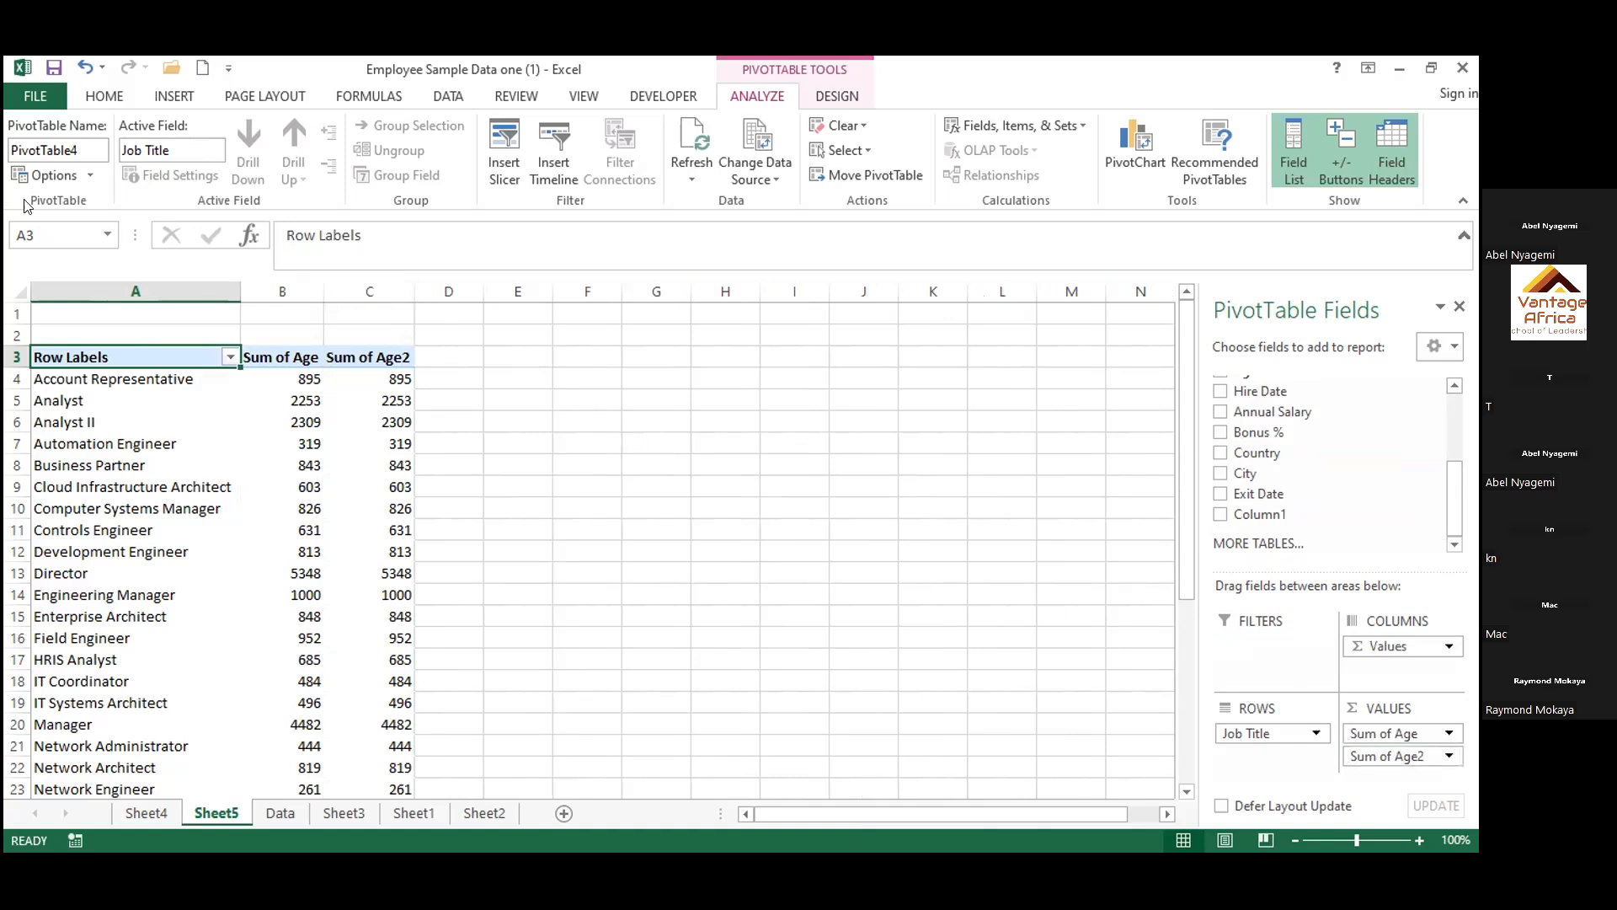
left_click(82, 68)
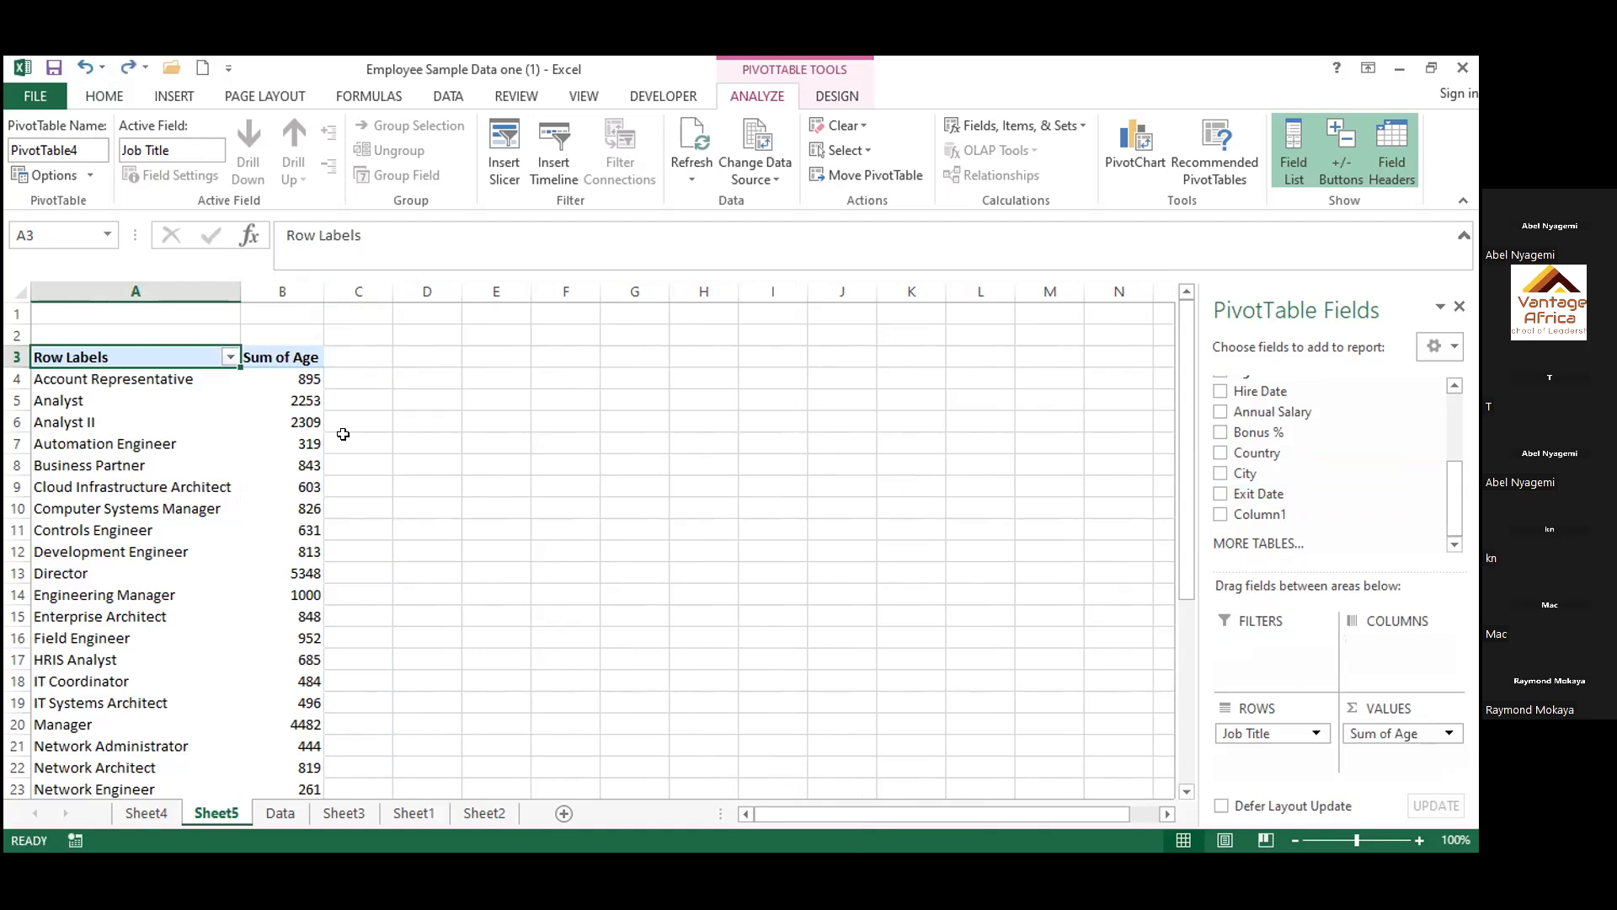
left_click(304, 358)
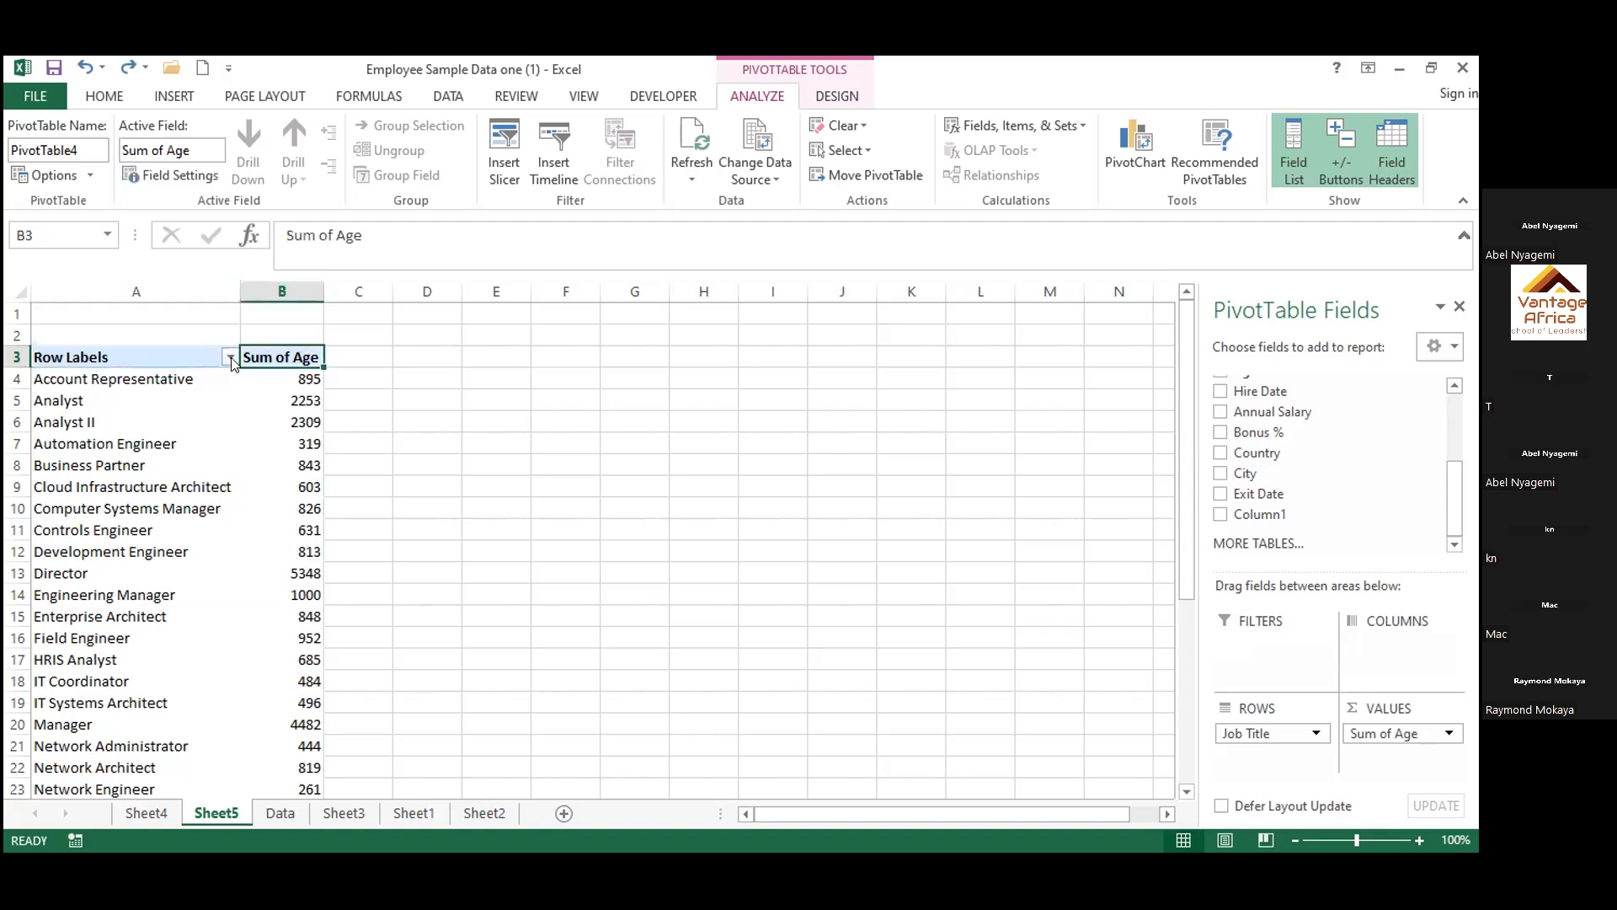
left_click(347, 378)
left_click(295, 356)
left_click(229, 358)
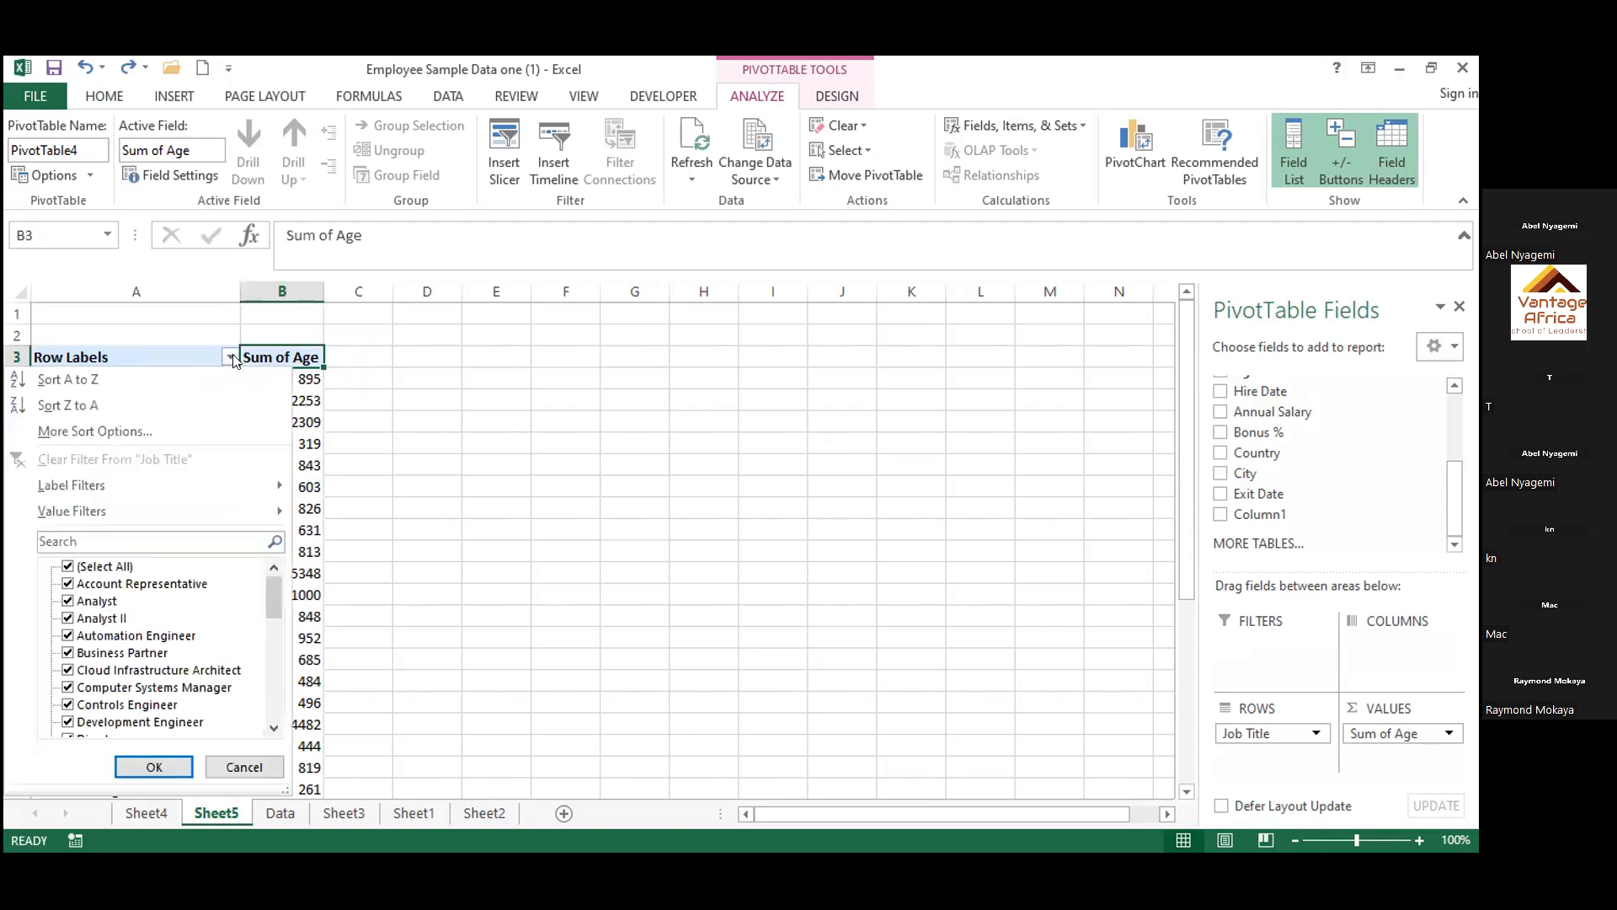
left_click(234, 360)
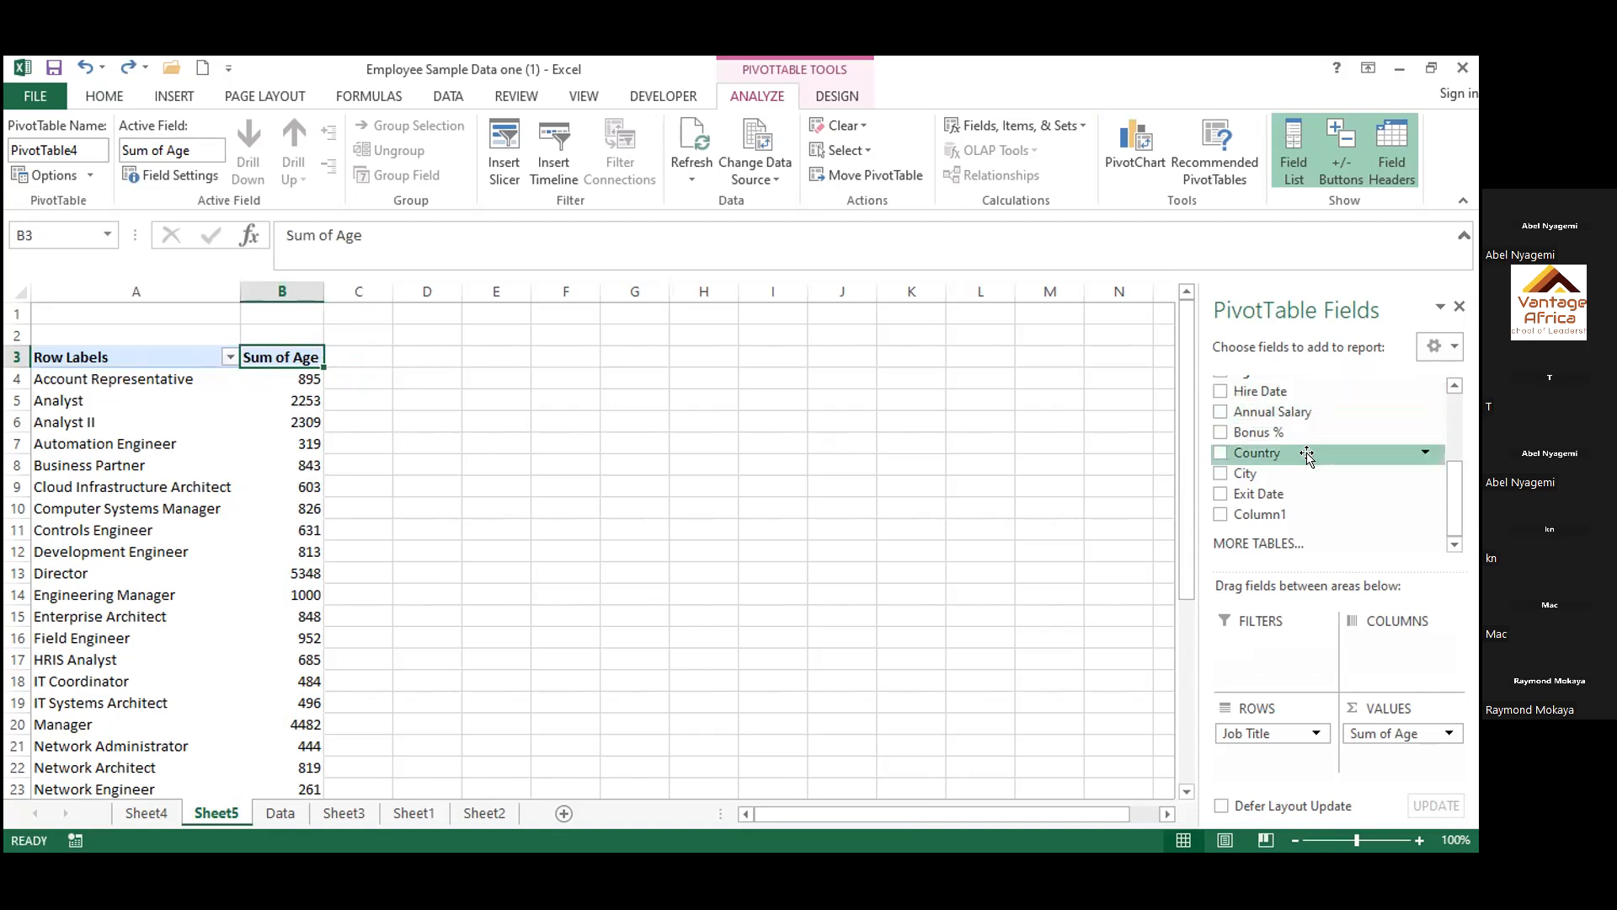
Change the Age value field's summary calculation to Average and look over the averages per job title
scroll(1307, 455, "up", 2)
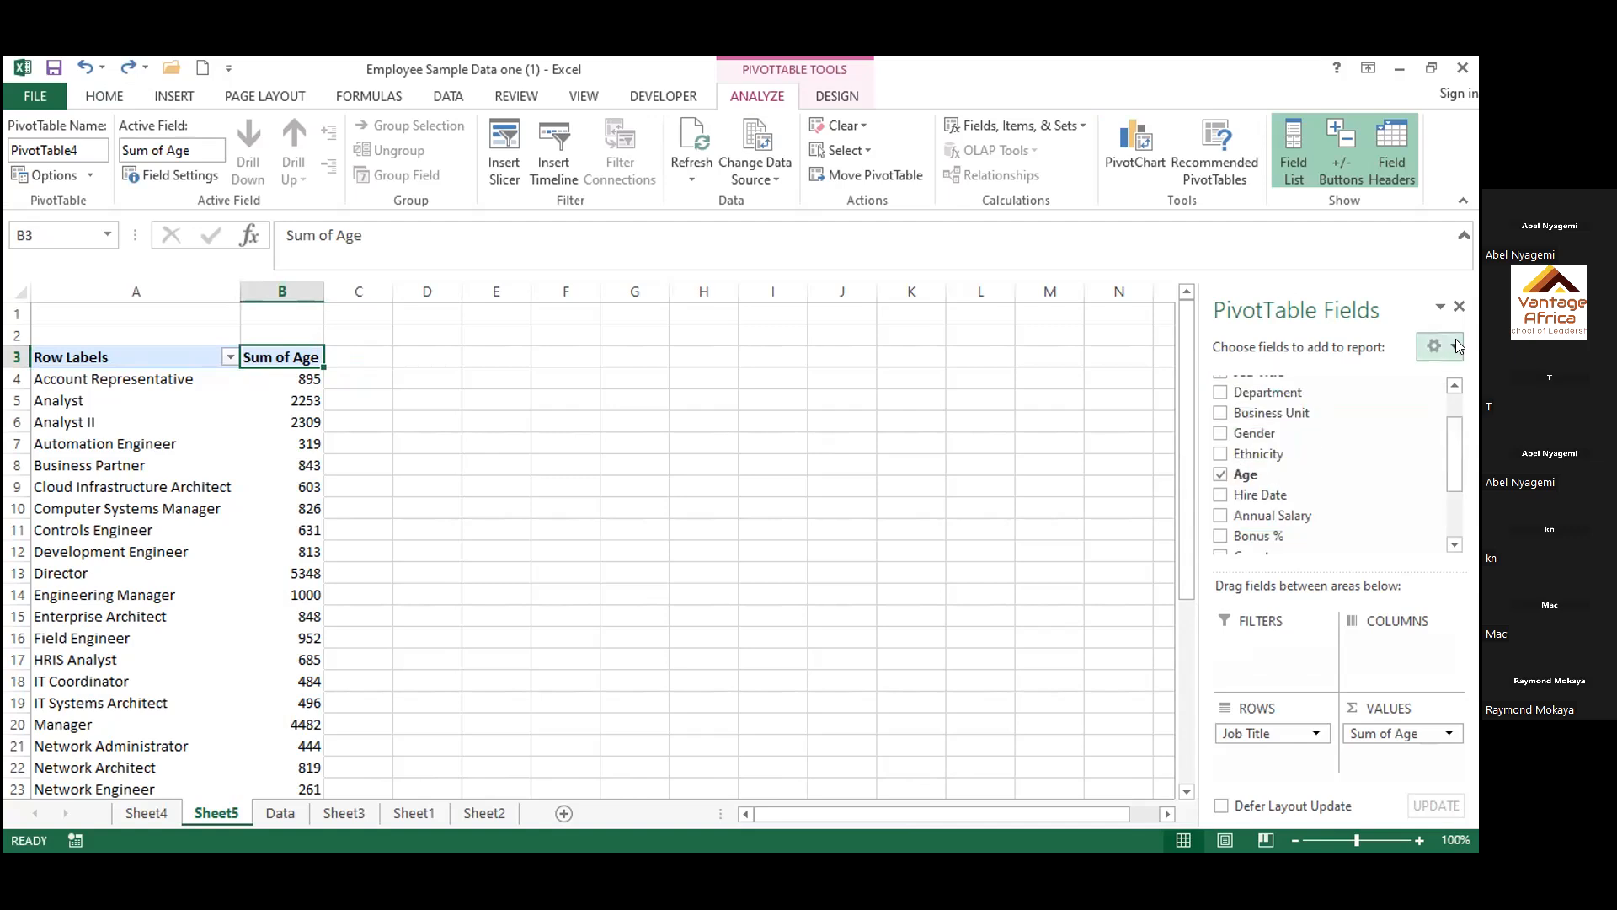
left_click(1448, 734)
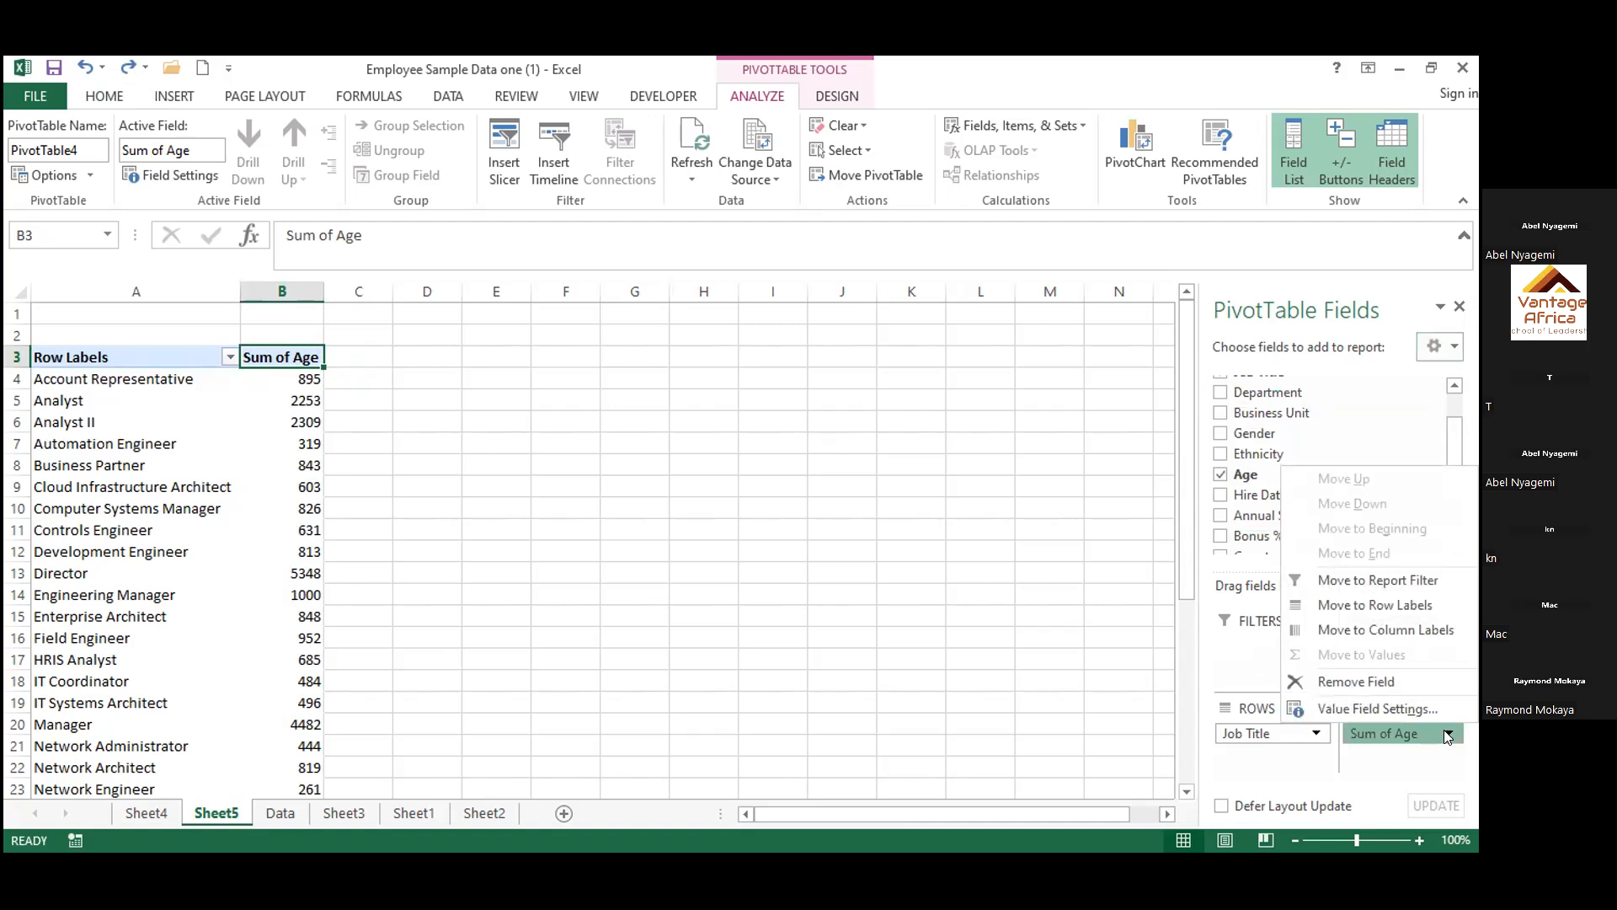
left_click(1390, 709)
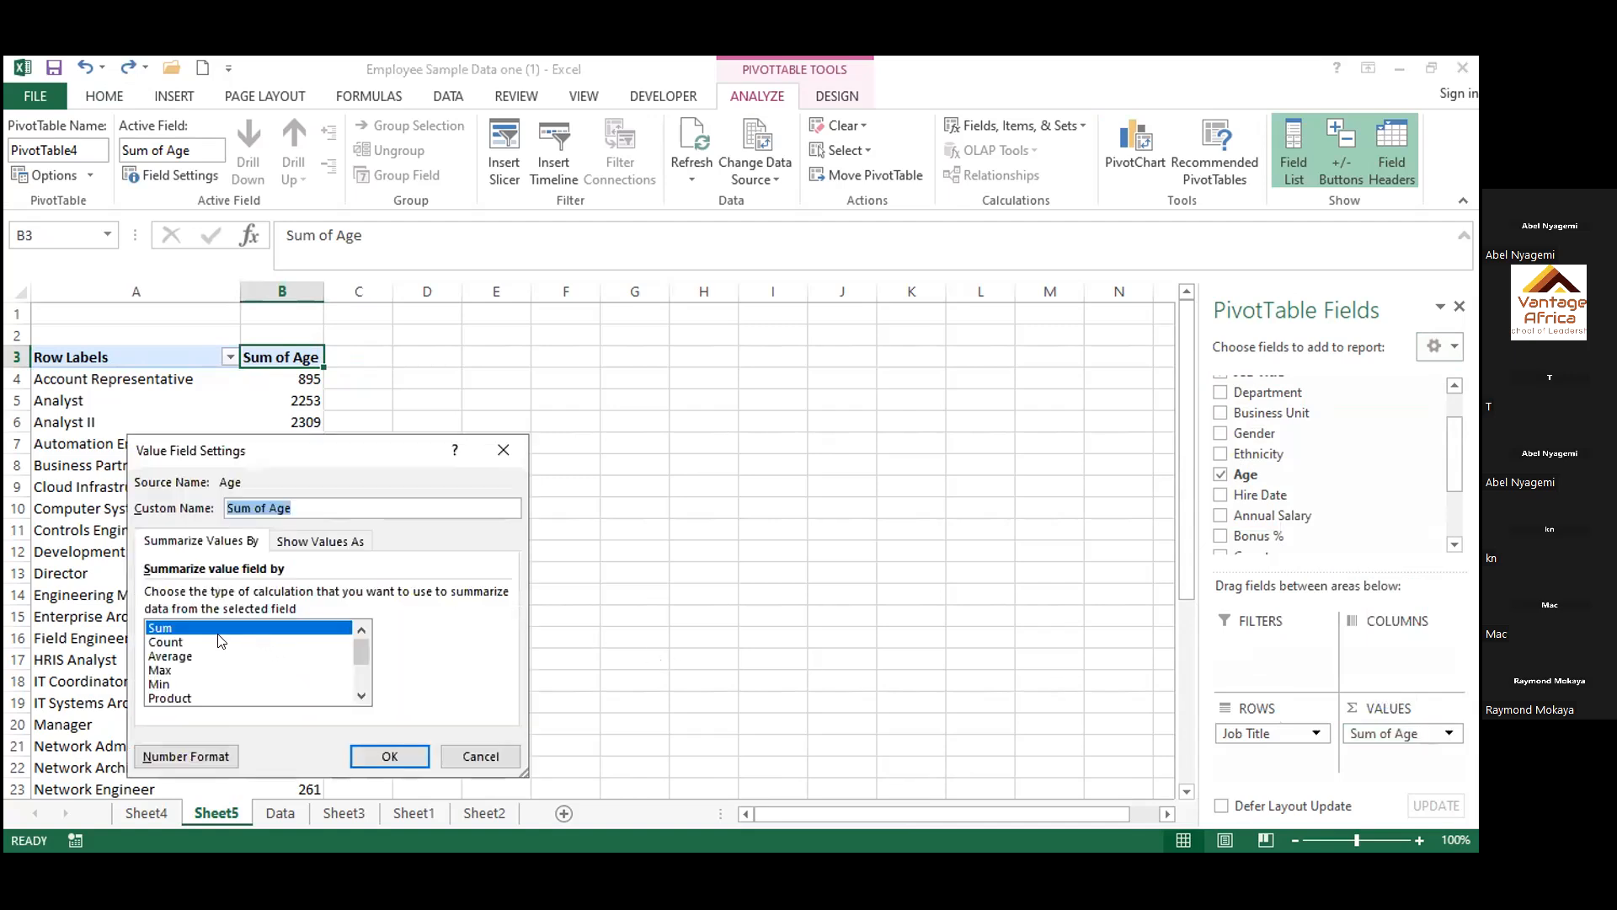
left_click(189, 657)
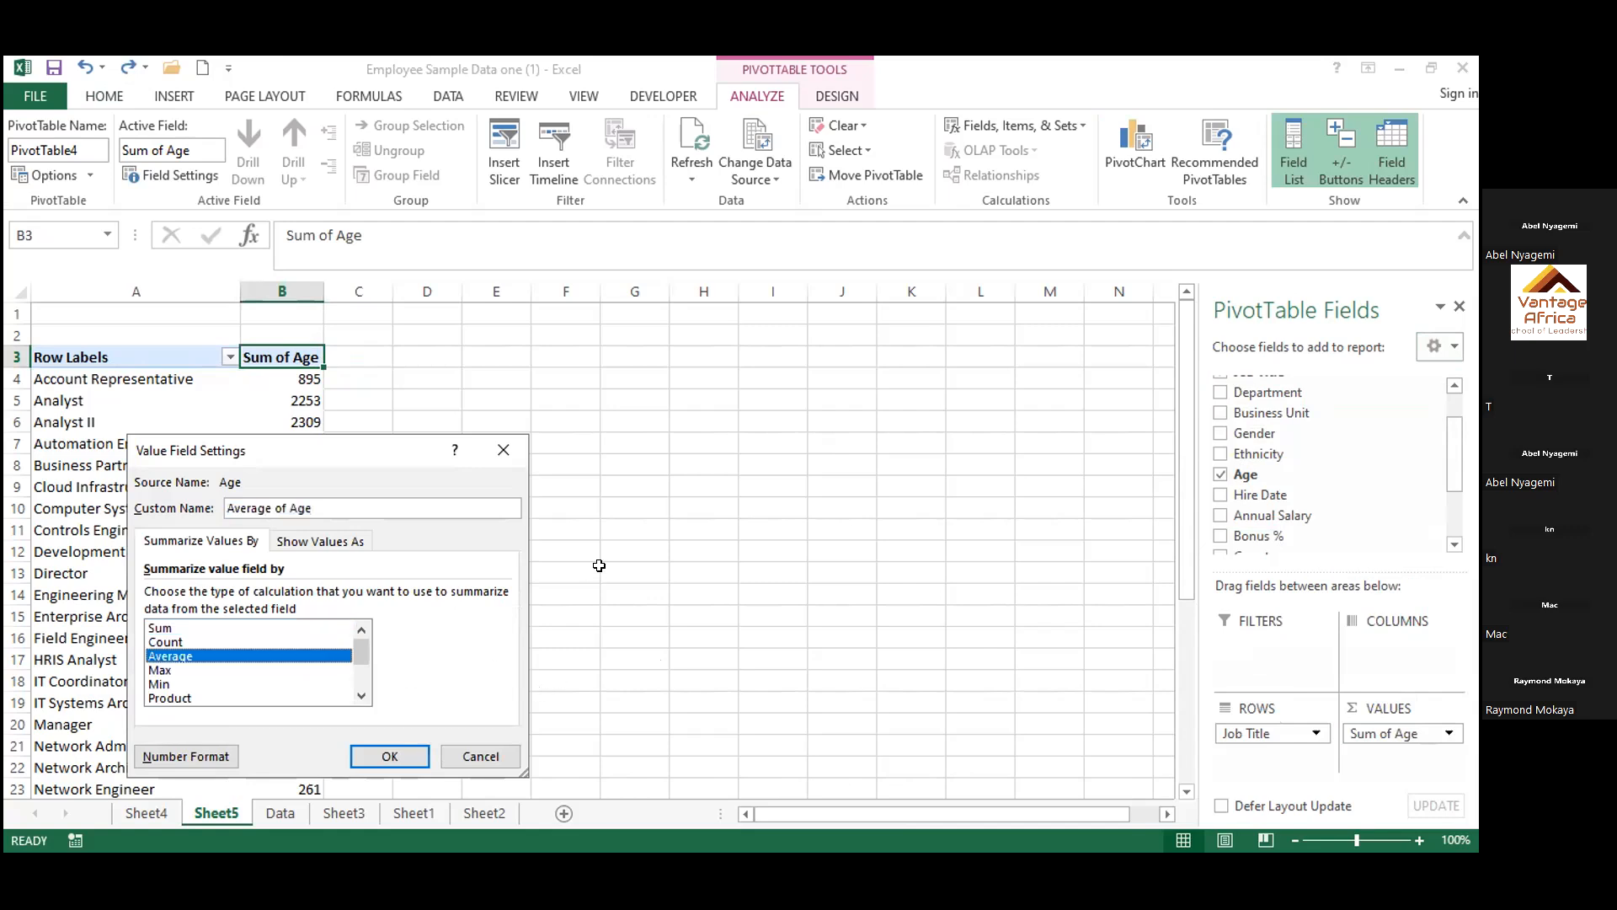
key("Return")
scroll(340, 497, "down", 2)
scroll(339, 497, "up", 2)
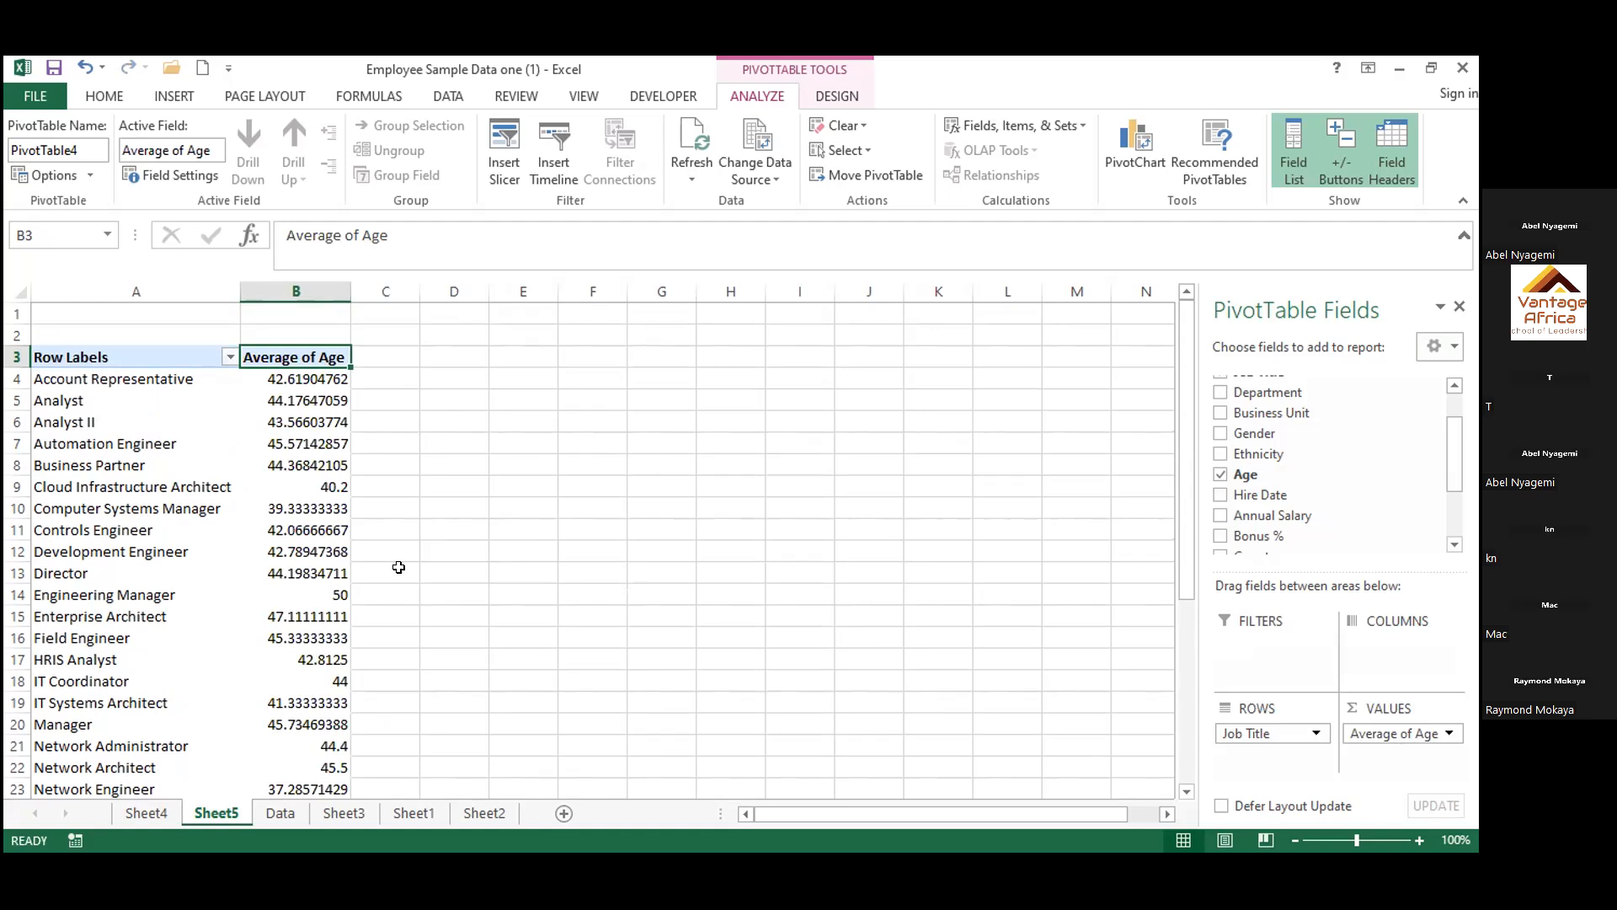
scroll(275, 567, "down", 2)
scroll(276, 567, "up", 2)
Replace Job Title with Department as the PivotTable's row field
left_click(1311, 729)
left_click(1311, 729)
left_click(1310, 730)
left_click(1245, 684)
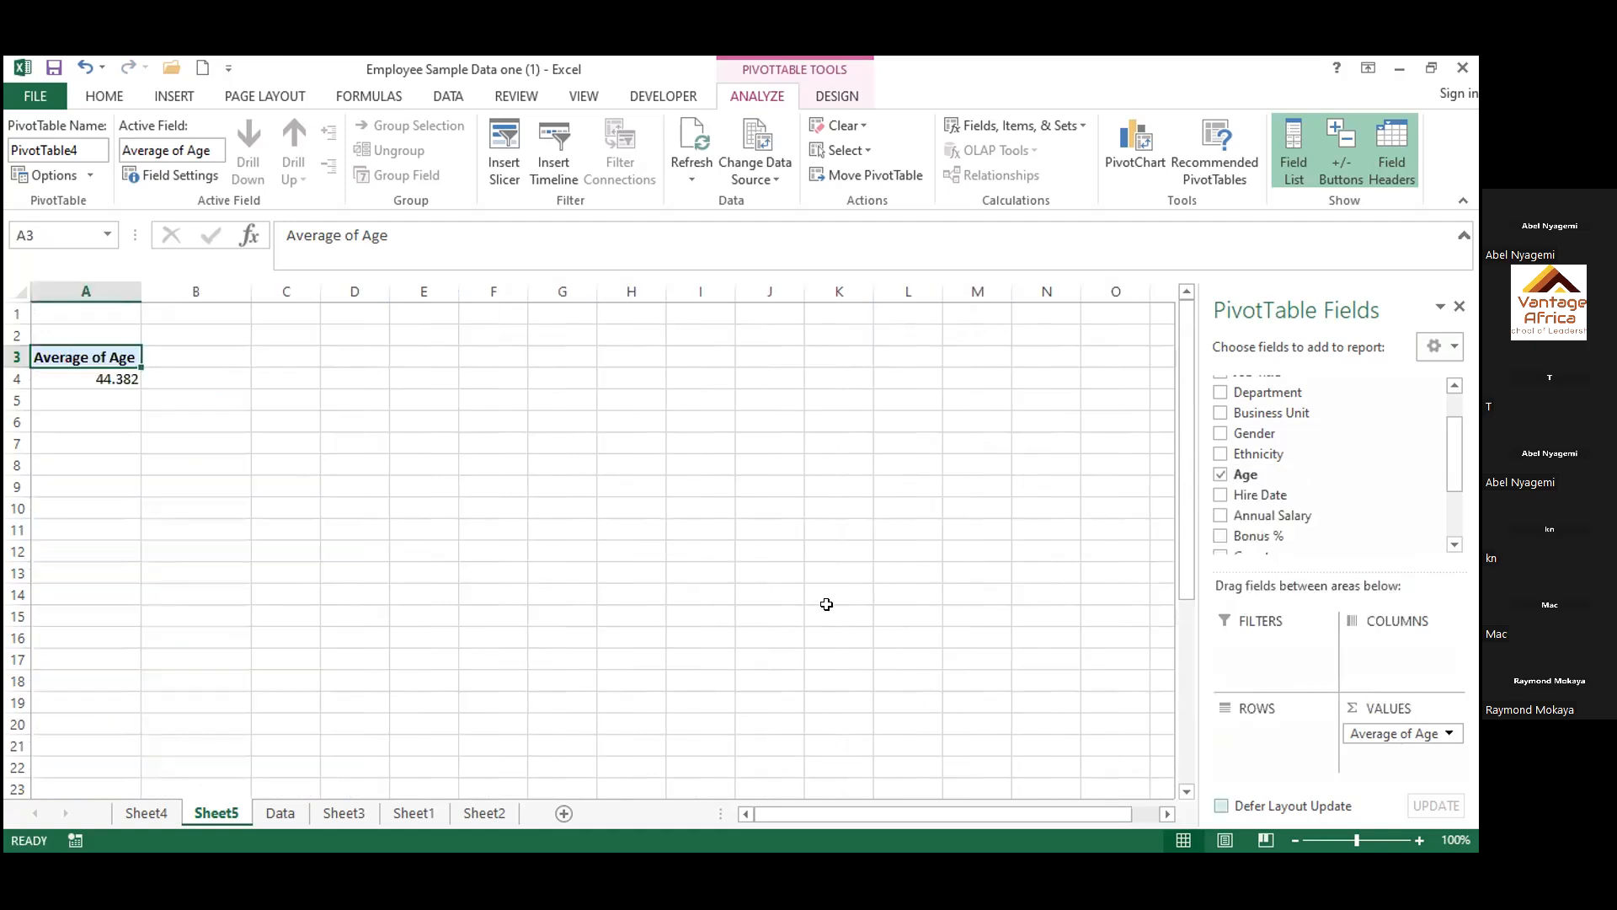
left_click(1220, 393)
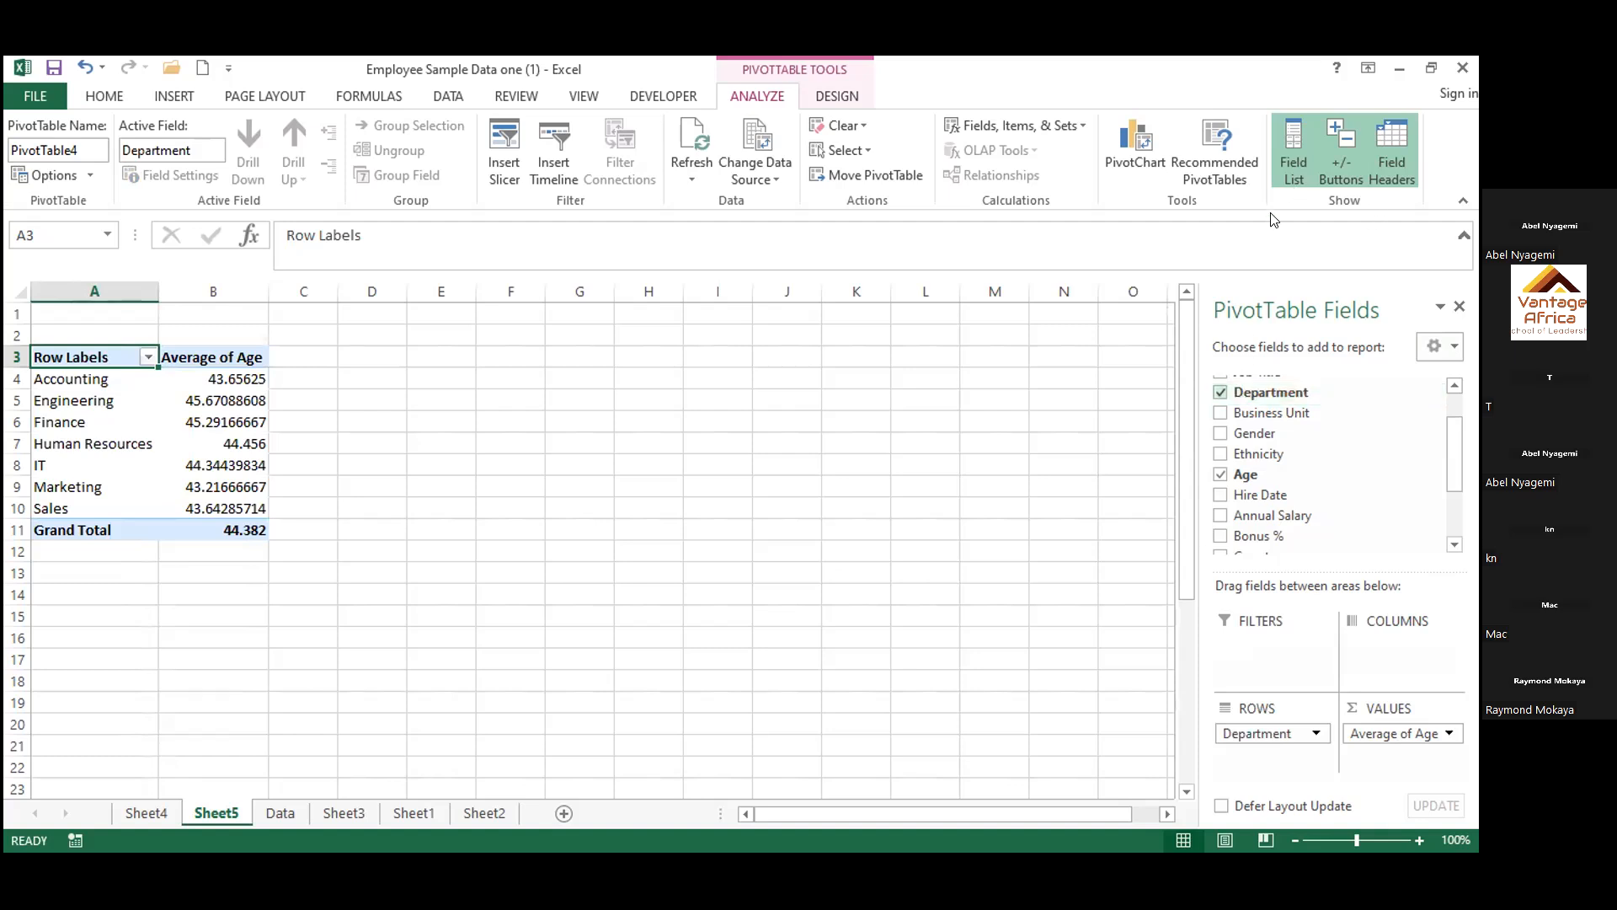
Insert an Area PivotChart of average age by department and move it up beside the PivotTable, spanning about columns E to L
left_click(1133, 160)
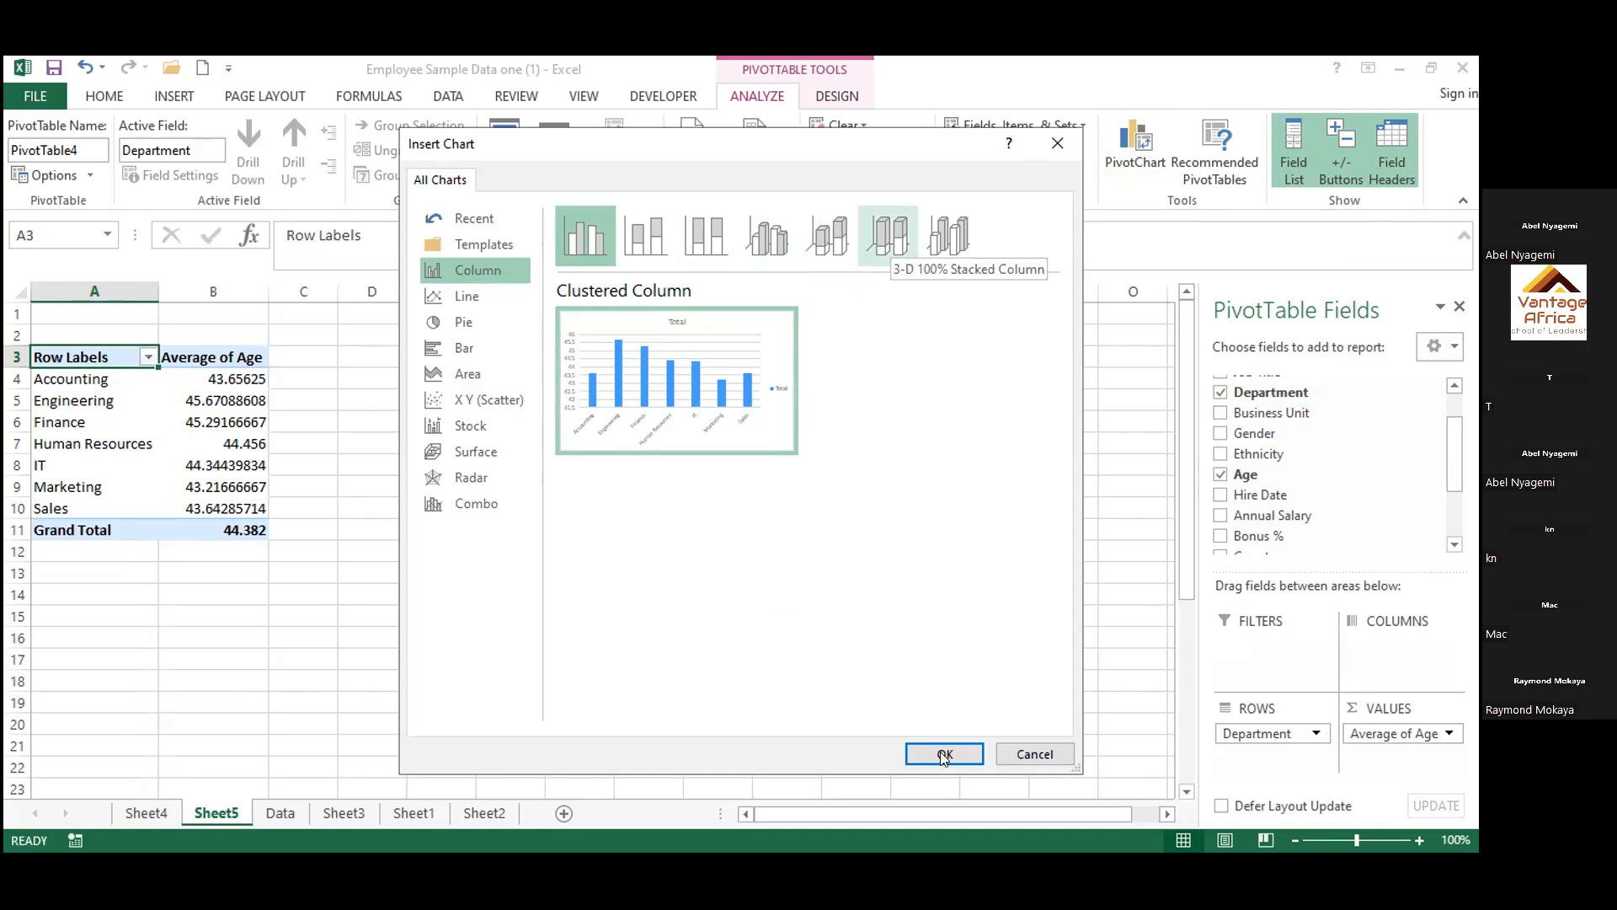
left_click(460, 325)
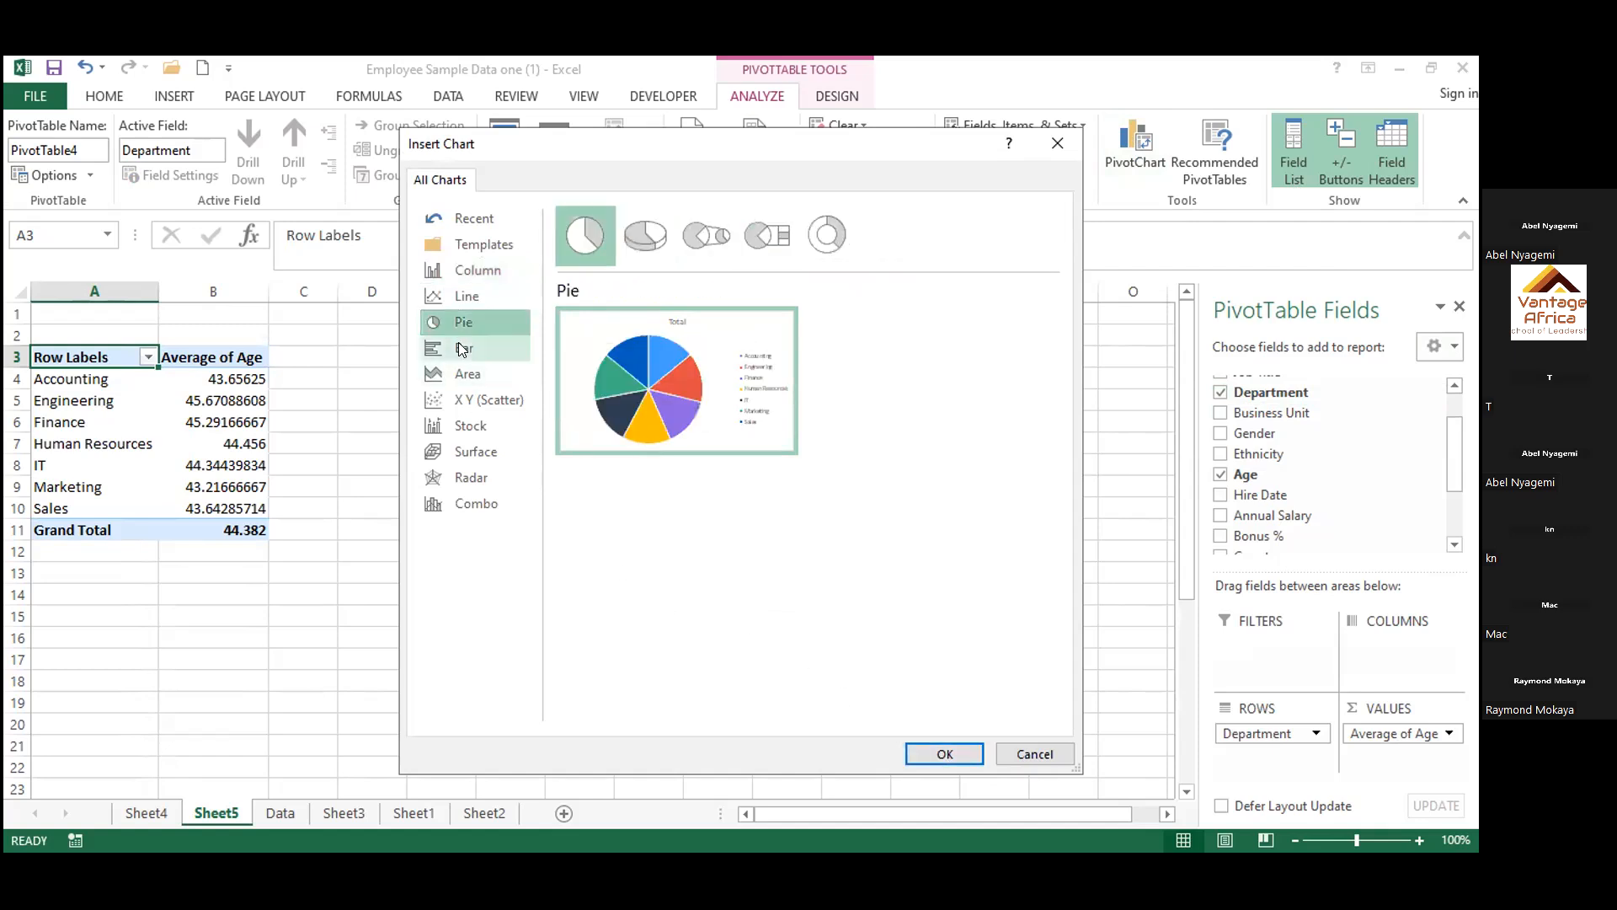
left_click(459, 348)
left_click(462, 373)
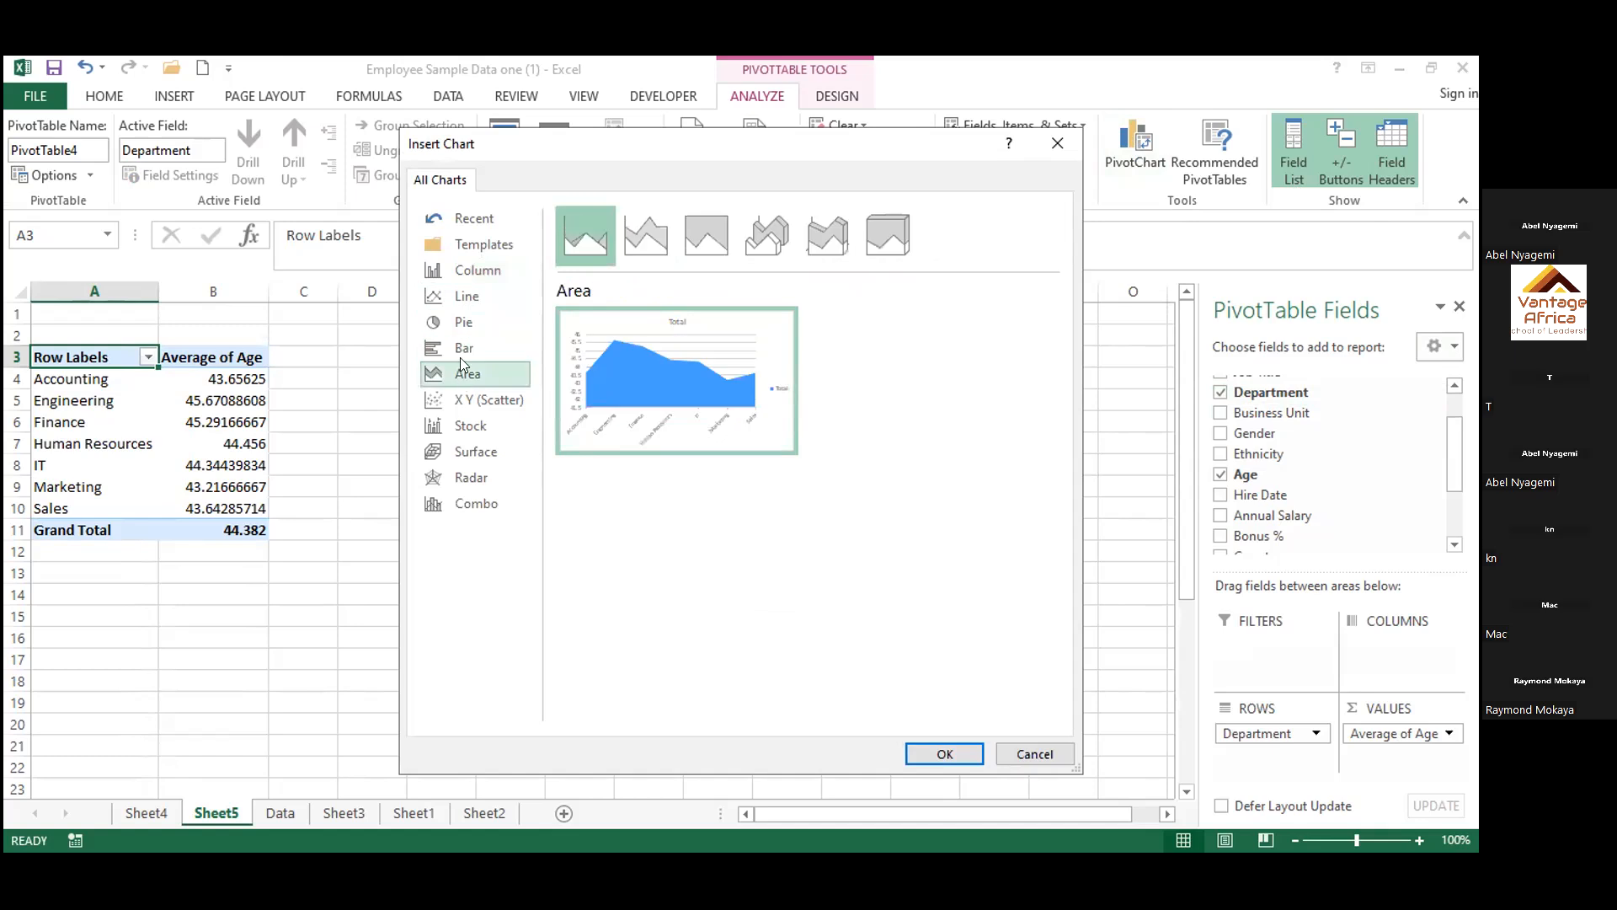
left_click(945, 755)
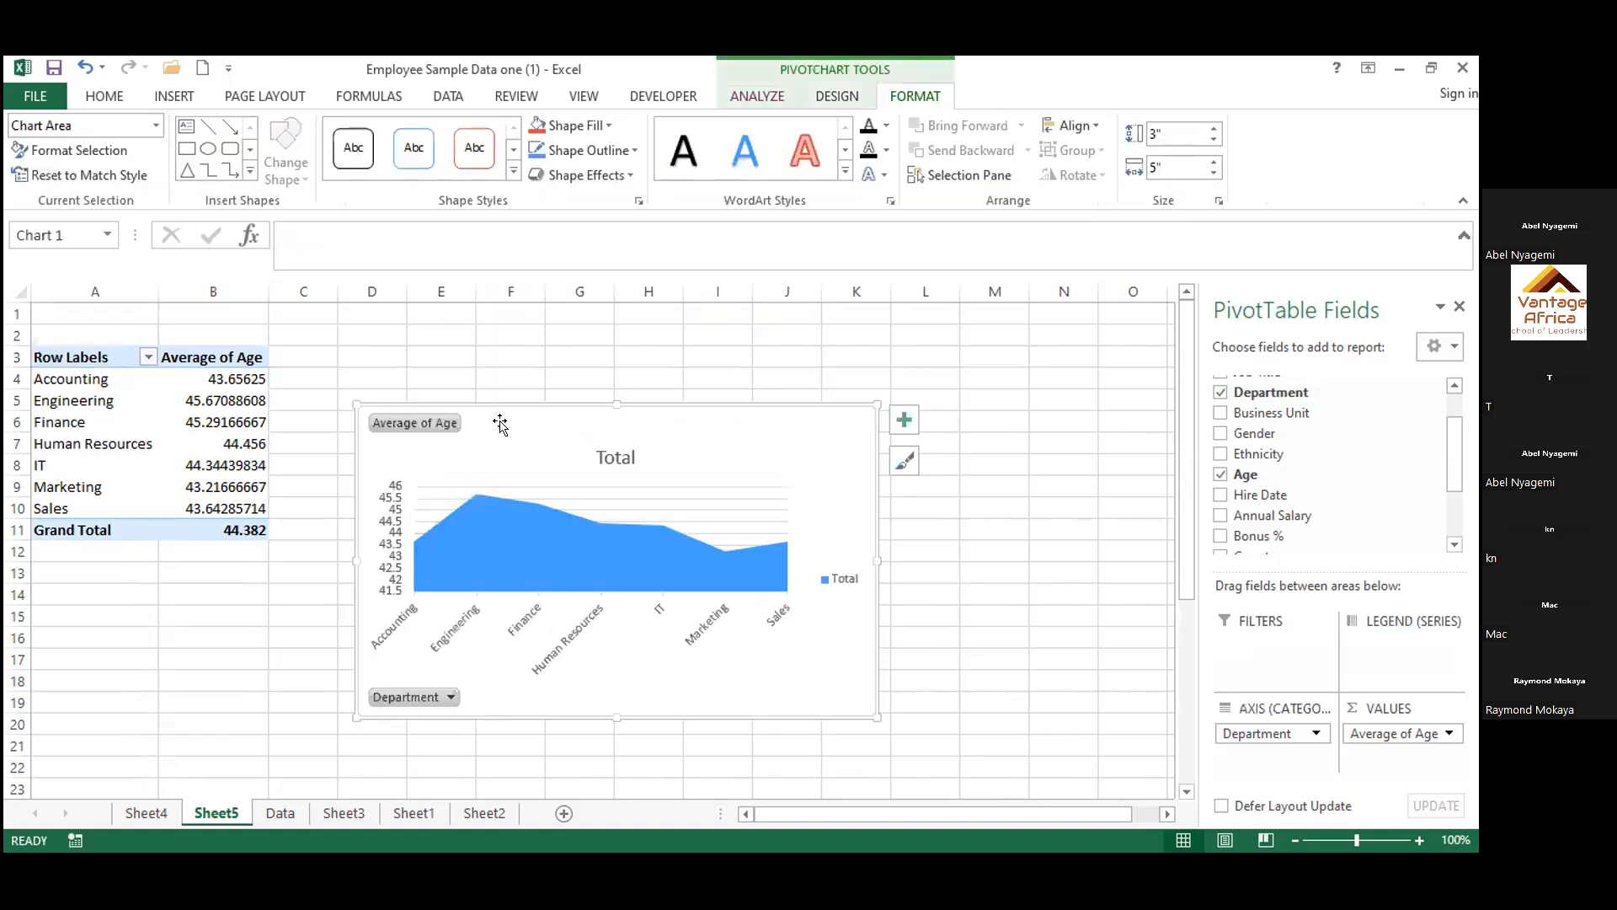
left_click_drag(601, 421, 708, 366)
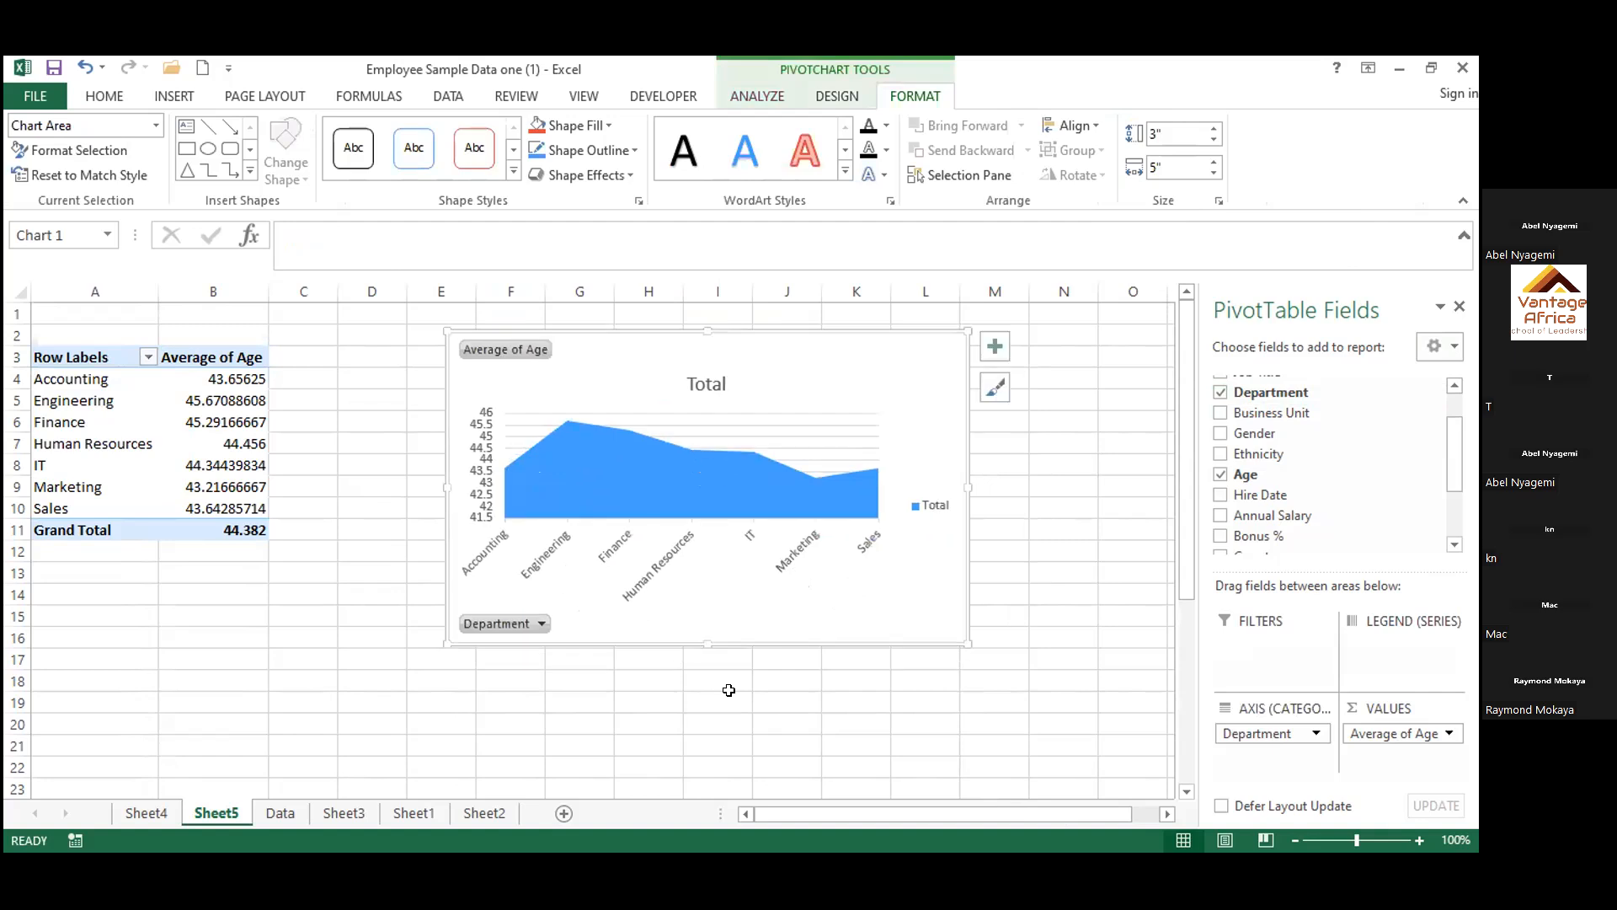